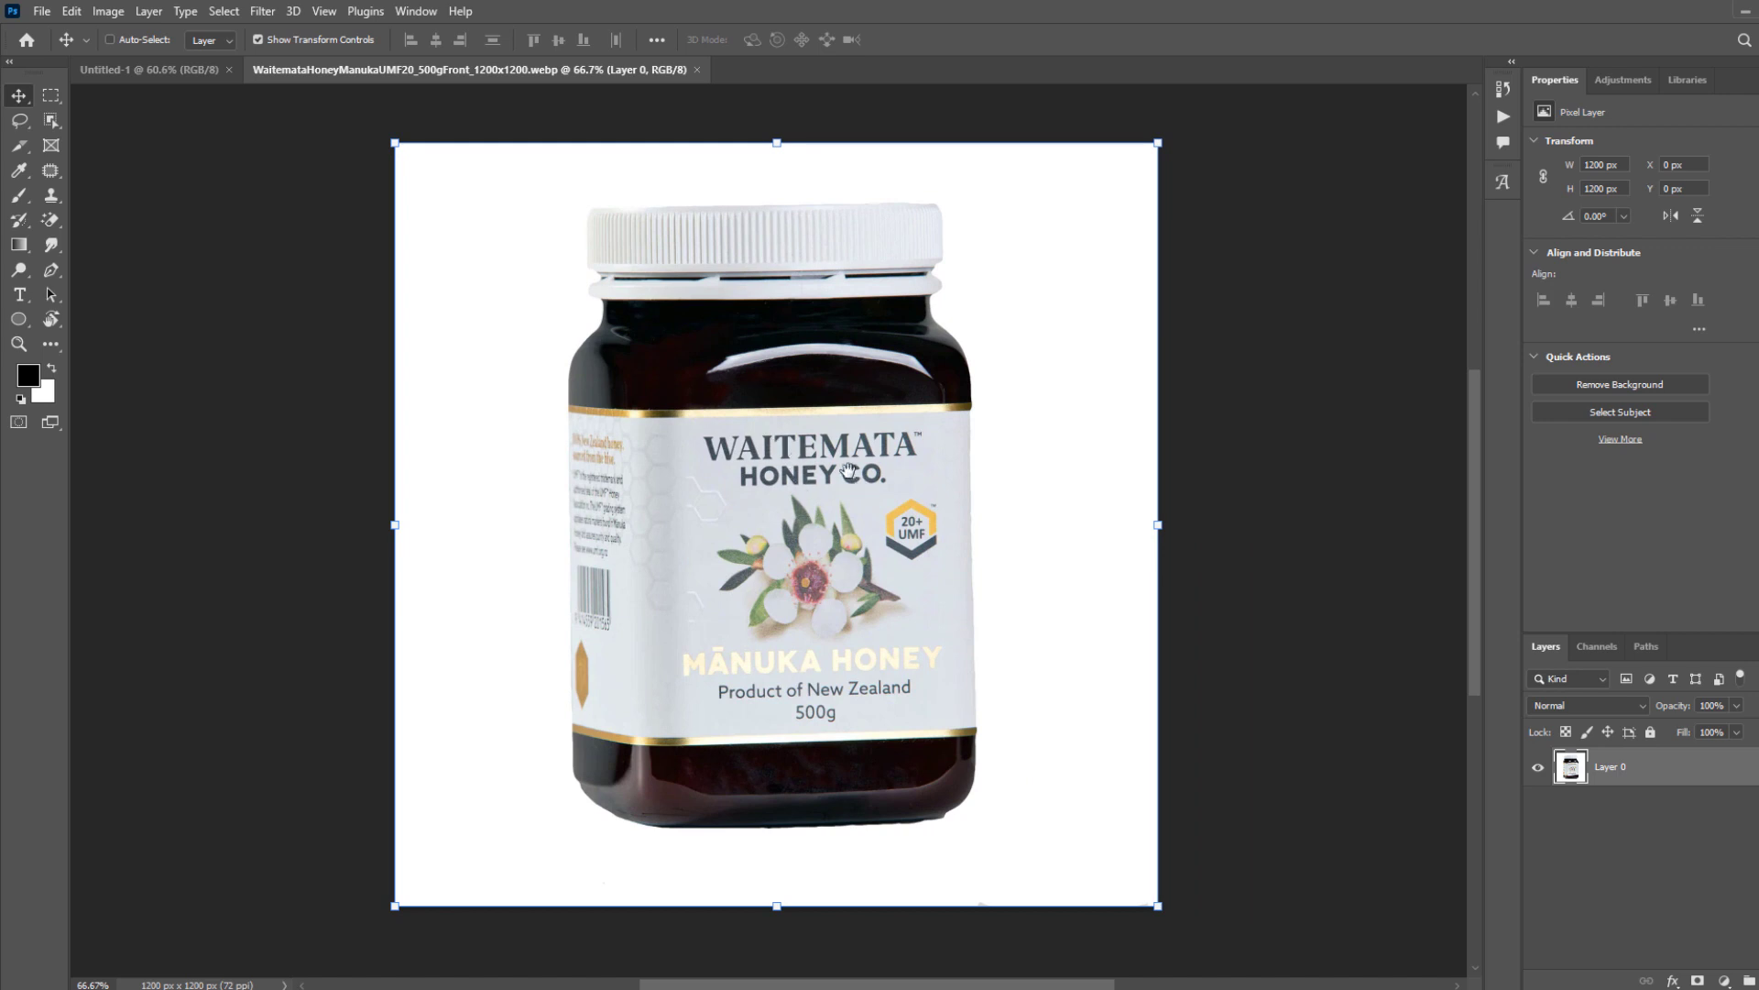
Bring the honey jar photo into the Untitled-1 document, scale it to 76% and centre it on the canvas.
{"action": "left_click_drag", "start_coordinate": [849, 470], "coordinate": [921, 478]}
{"action": "left_click_drag", "start_coordinate": [883, 563], "coordinate": [524, 229]}
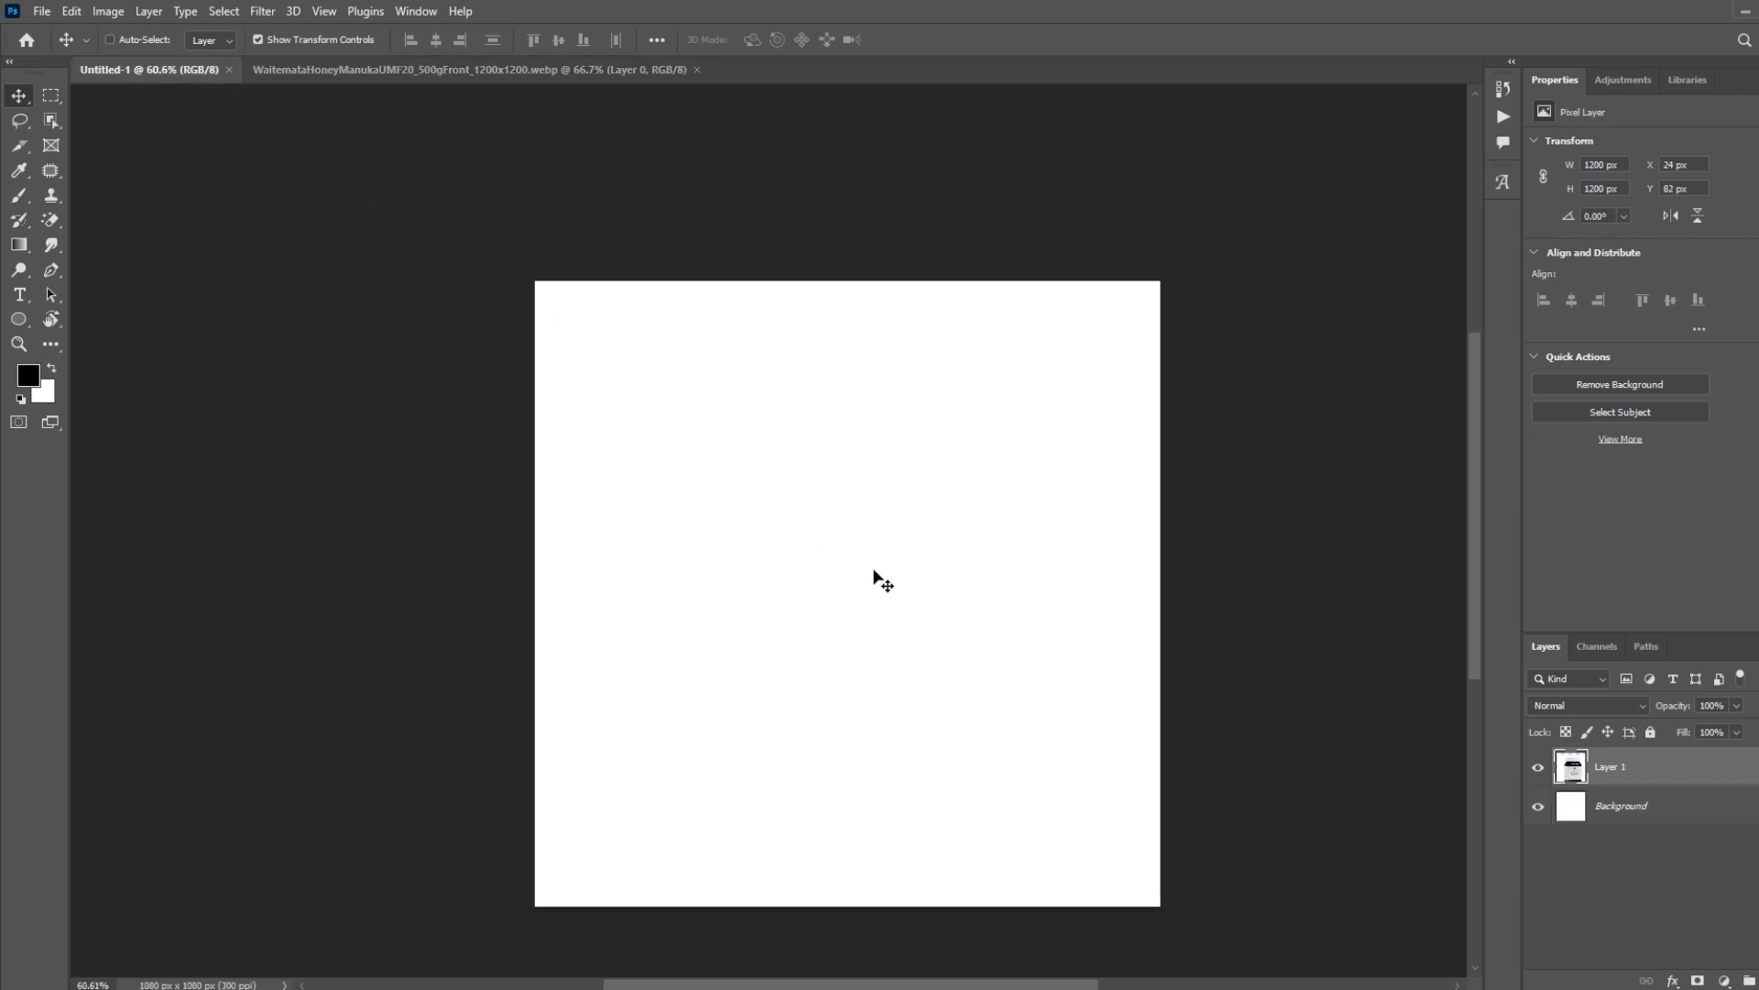
{"action": "scroll", "coordinate": [830, 531], "scroll_direction": "down", "scroll_amount": 1}
{"action": "scroll", "coordinate": [830, 531], "scroll_direction": "down", "scroll_amount": 2}
{"action": "scroll", "coordinate": [1069, 550], "scroll_direction": "down", "scroll_amount": 1}
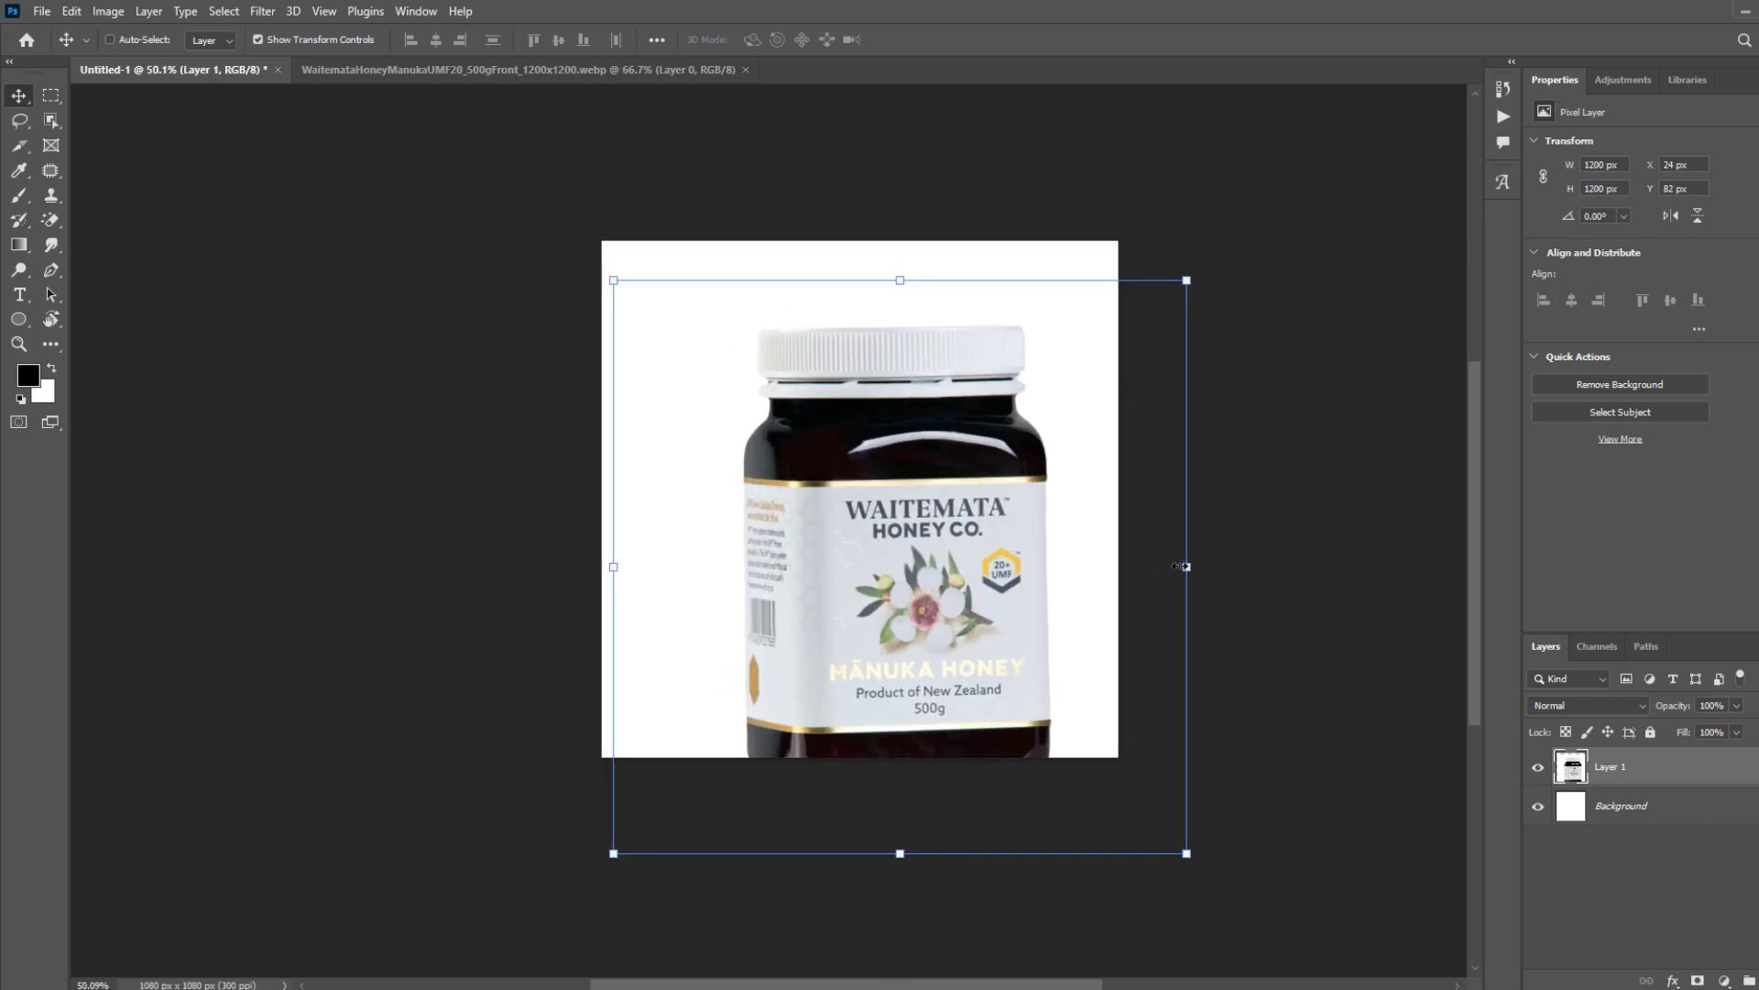
{"action": "left_click_drag", "start_coordinate": [1178, 565], "coordinate": [1109, 562]}
{"action": "left_click_drag", "start_coordinate": [952, 554], "coordinate": [919, 491]}
{"action": "key", "text": "Return"}
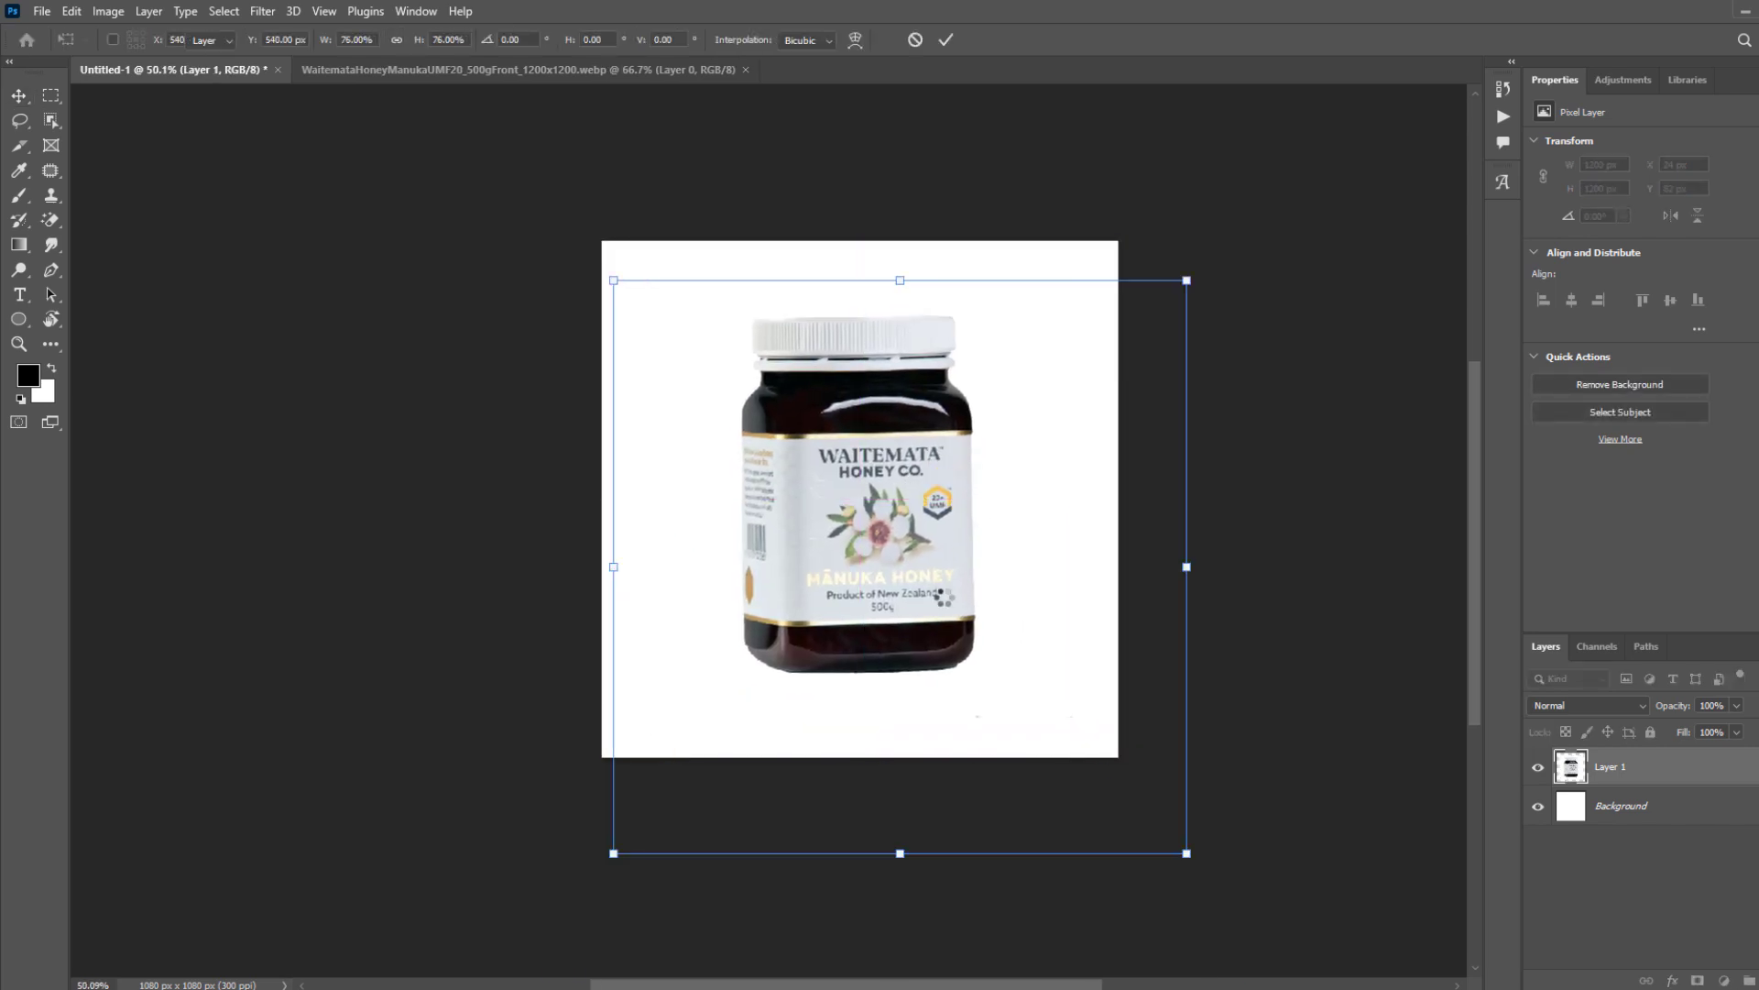
Hide the Background layer and select the jar on Layer 1 with the Object Selection Tool.
{"action": "scroll", "coordinate": [928, 561], "scroll_direction": "up", "scroll_amount": 1}
{"action": "scroll", "coordinate": [928, 568], "scroll_direction": "up", "scroll_amount": 1}
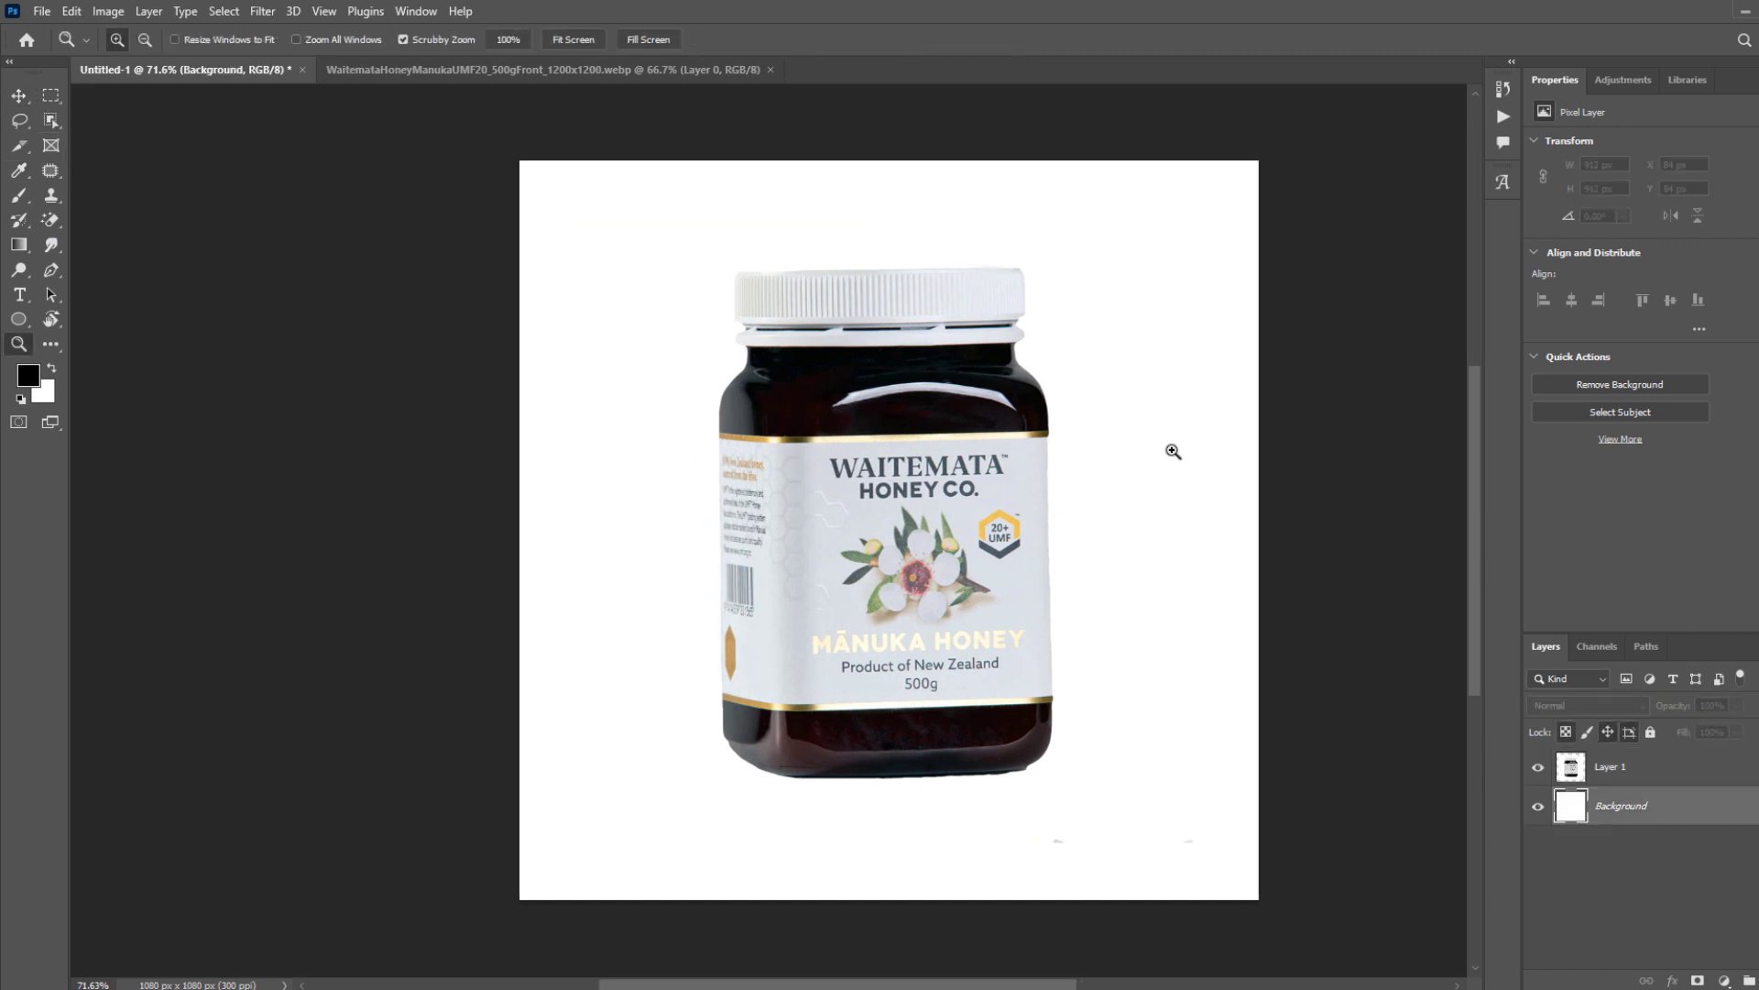
{"action": "left_click", "coordinate": [51, 122]}
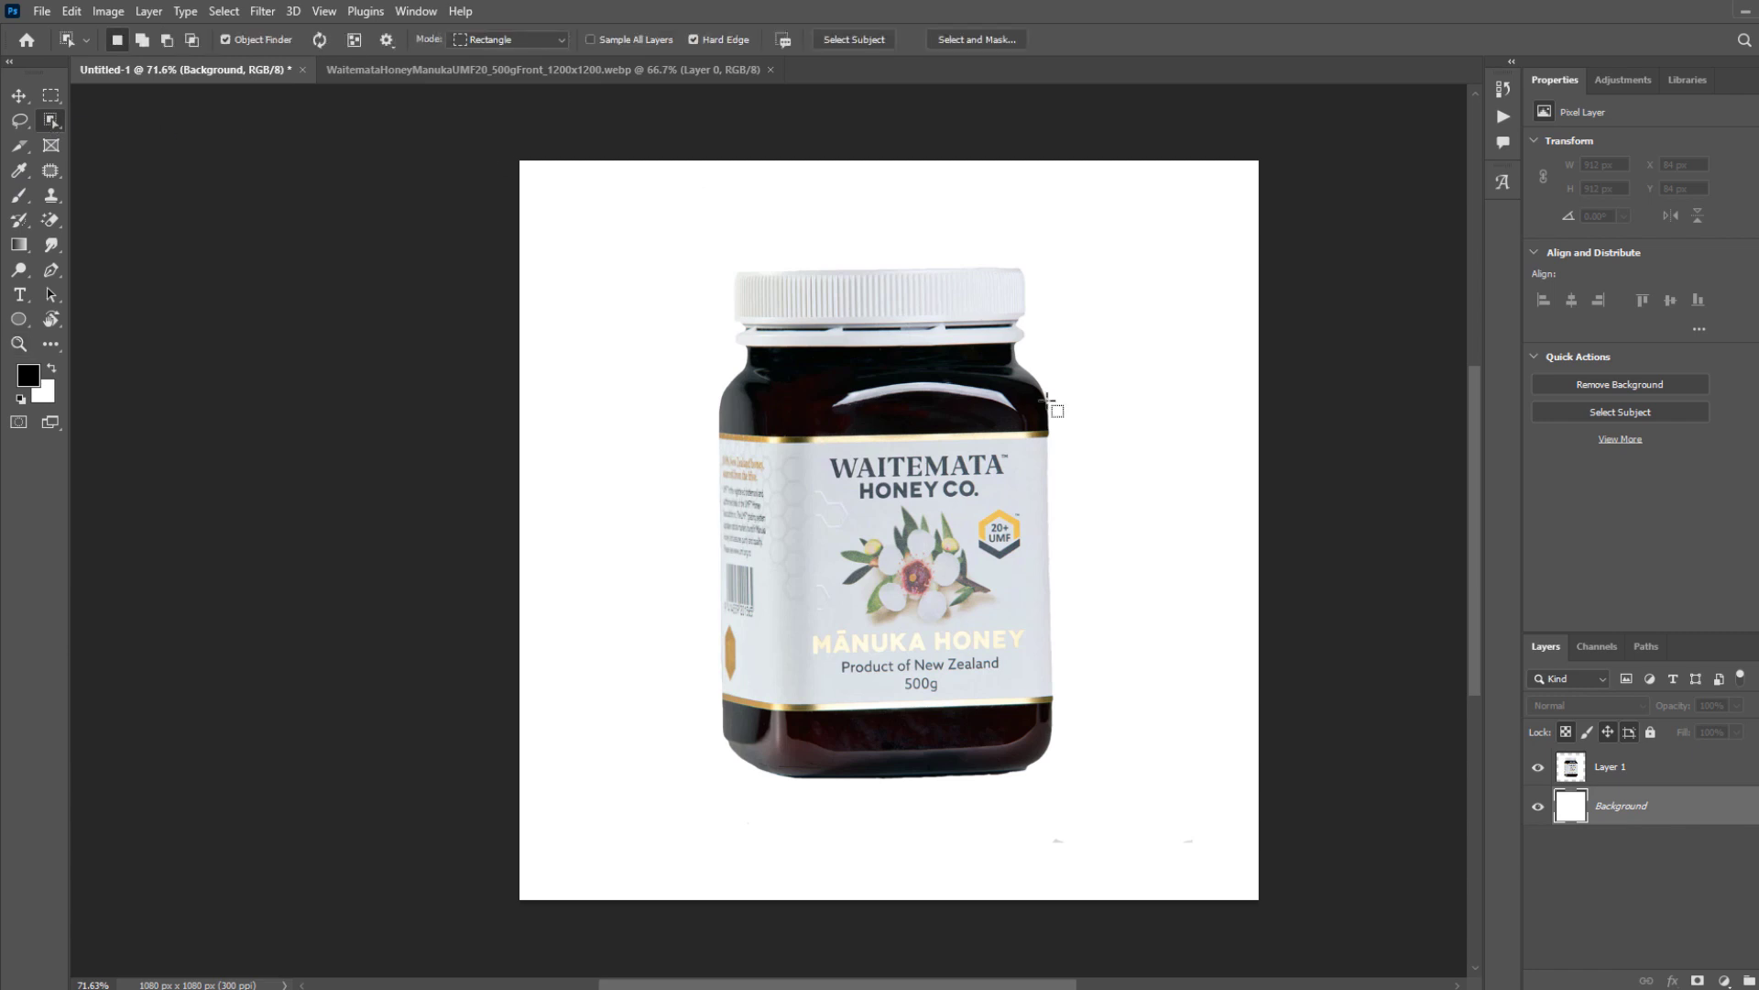
{"action": "left_click", "coordinate": [1539, 805]}
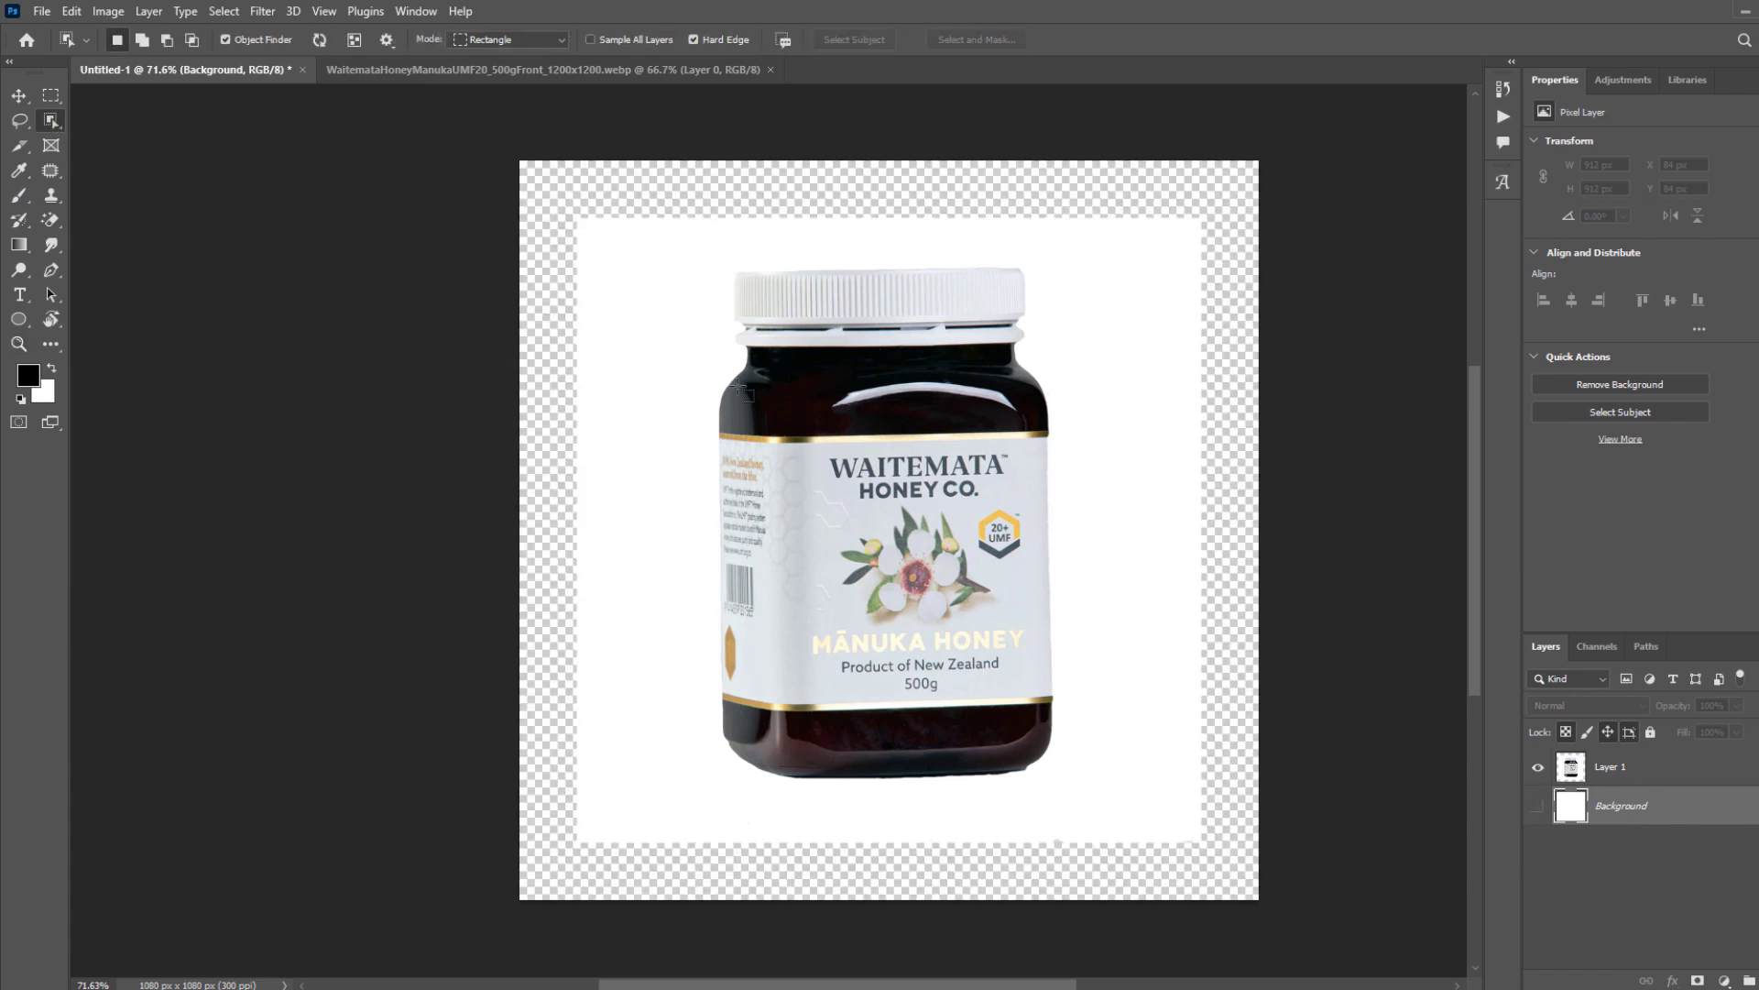
{"action": "left_click", "coordinate": [1619, 775]}
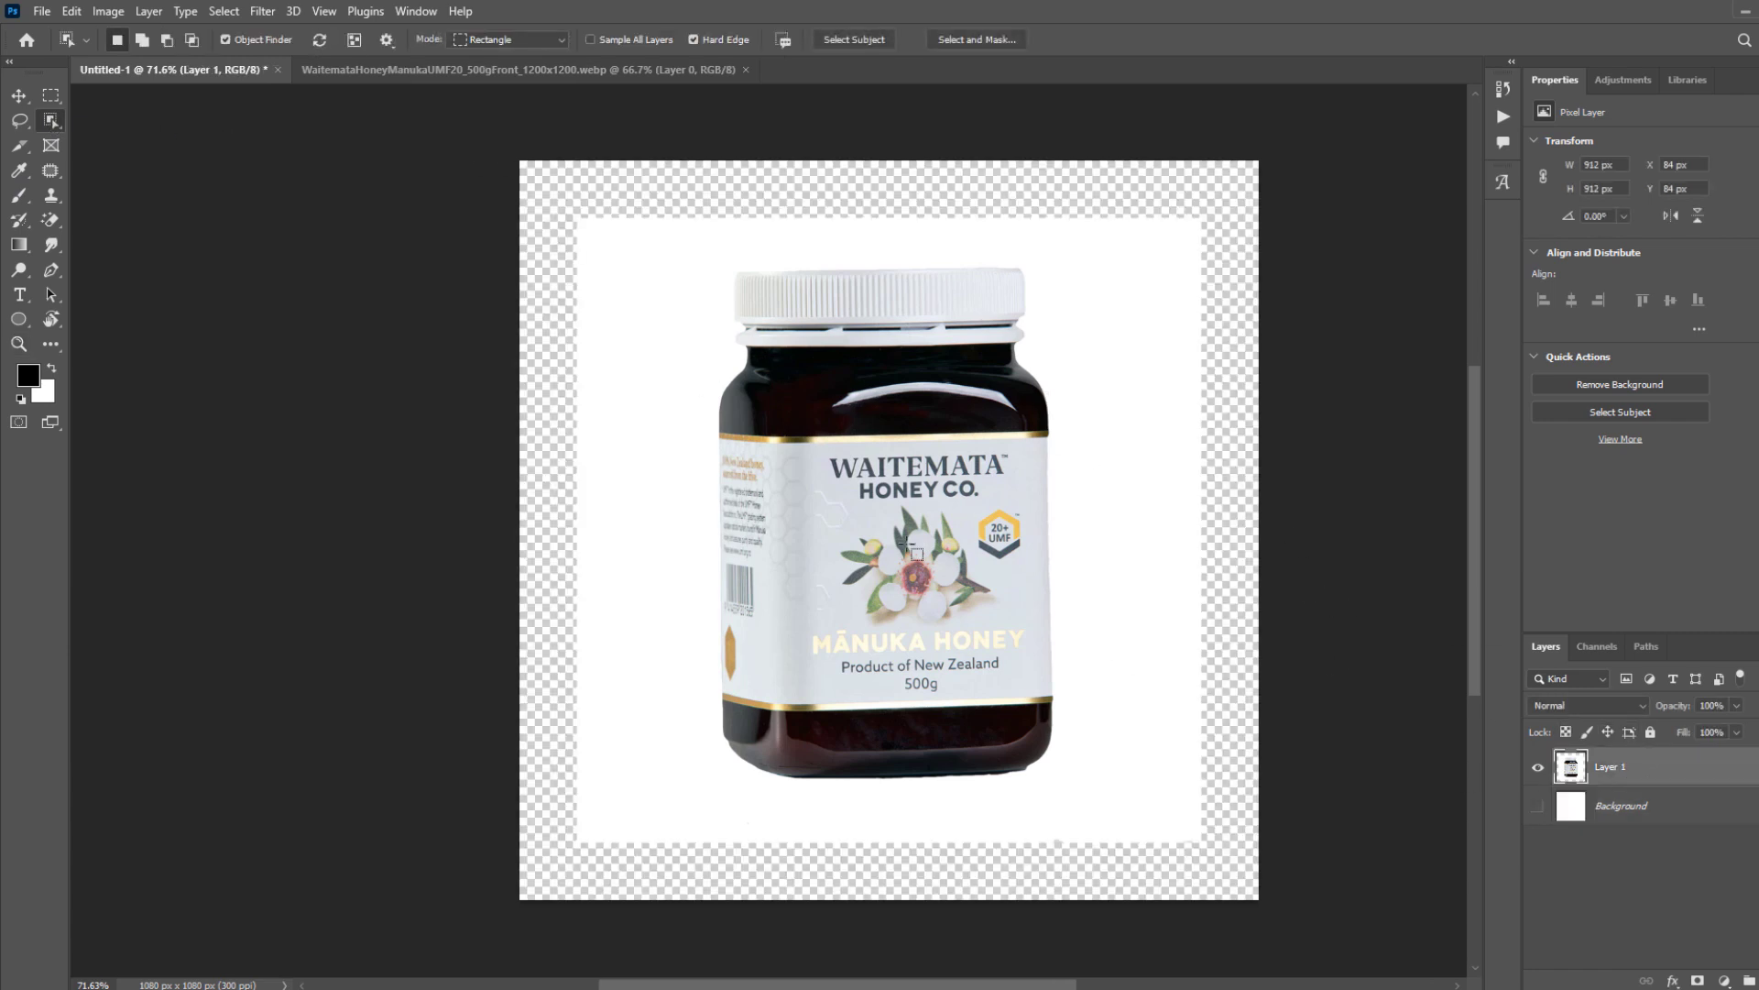
{"action": "right_click", "coordinate": [52, 122]}
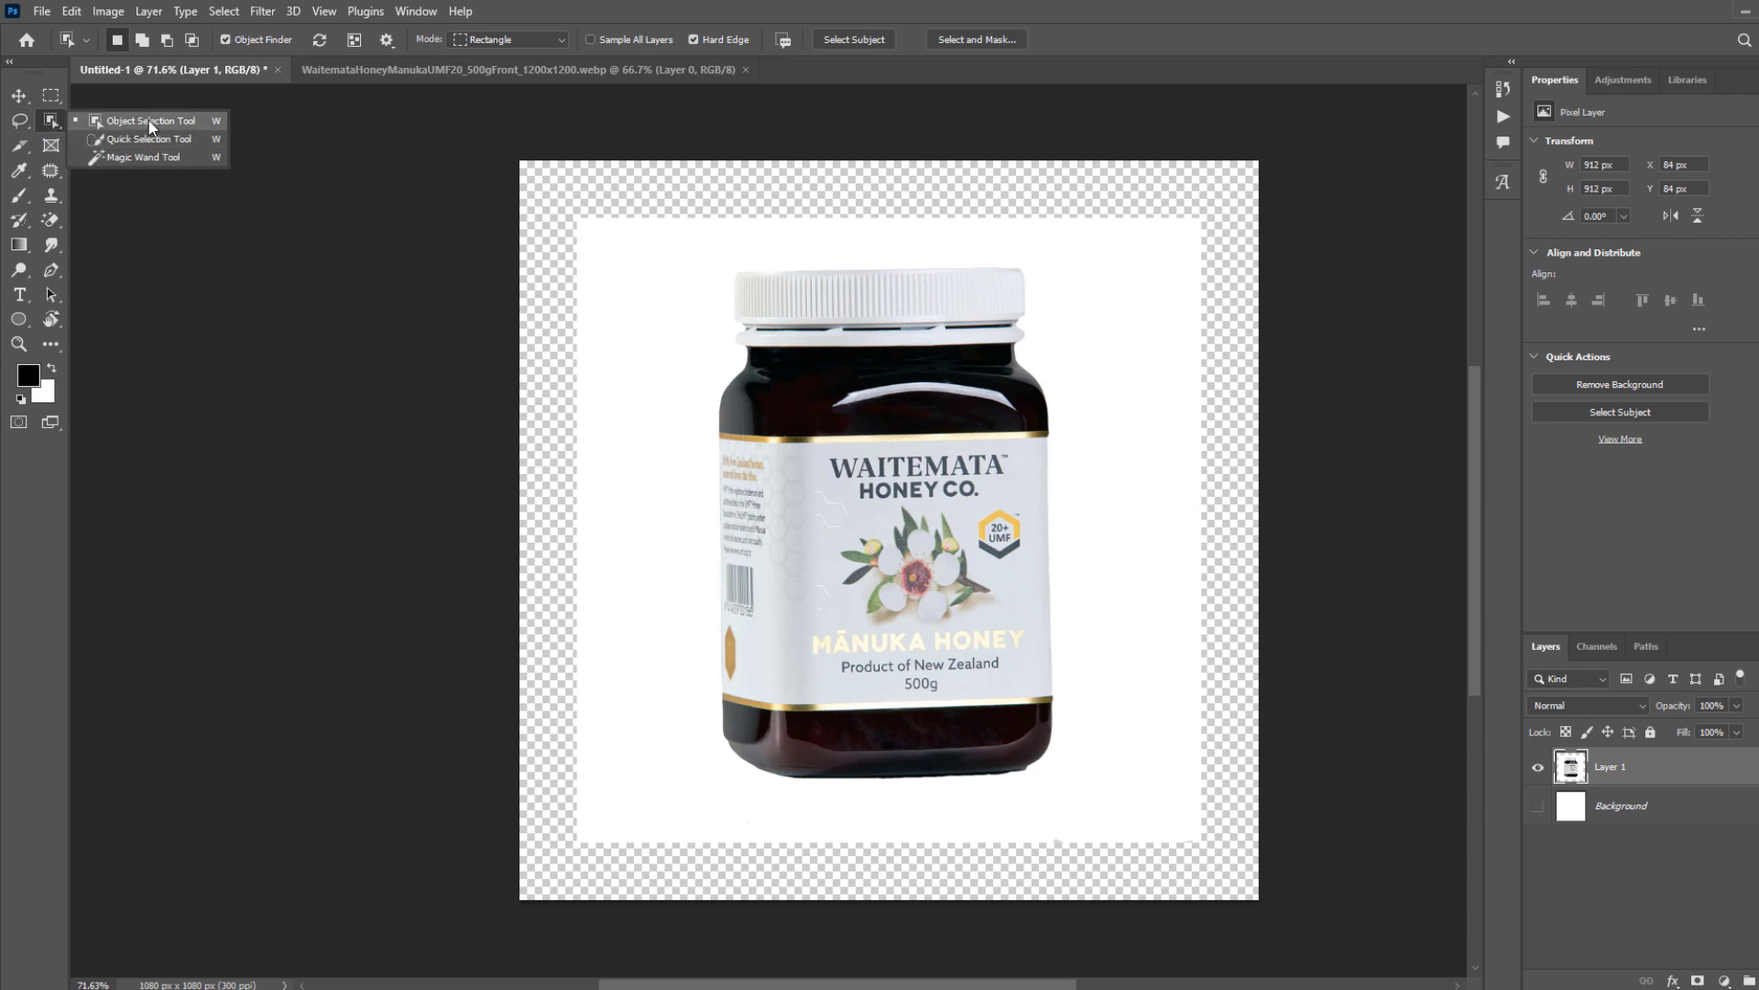
{"action": "left_click", "coordinate": [151, 125]}
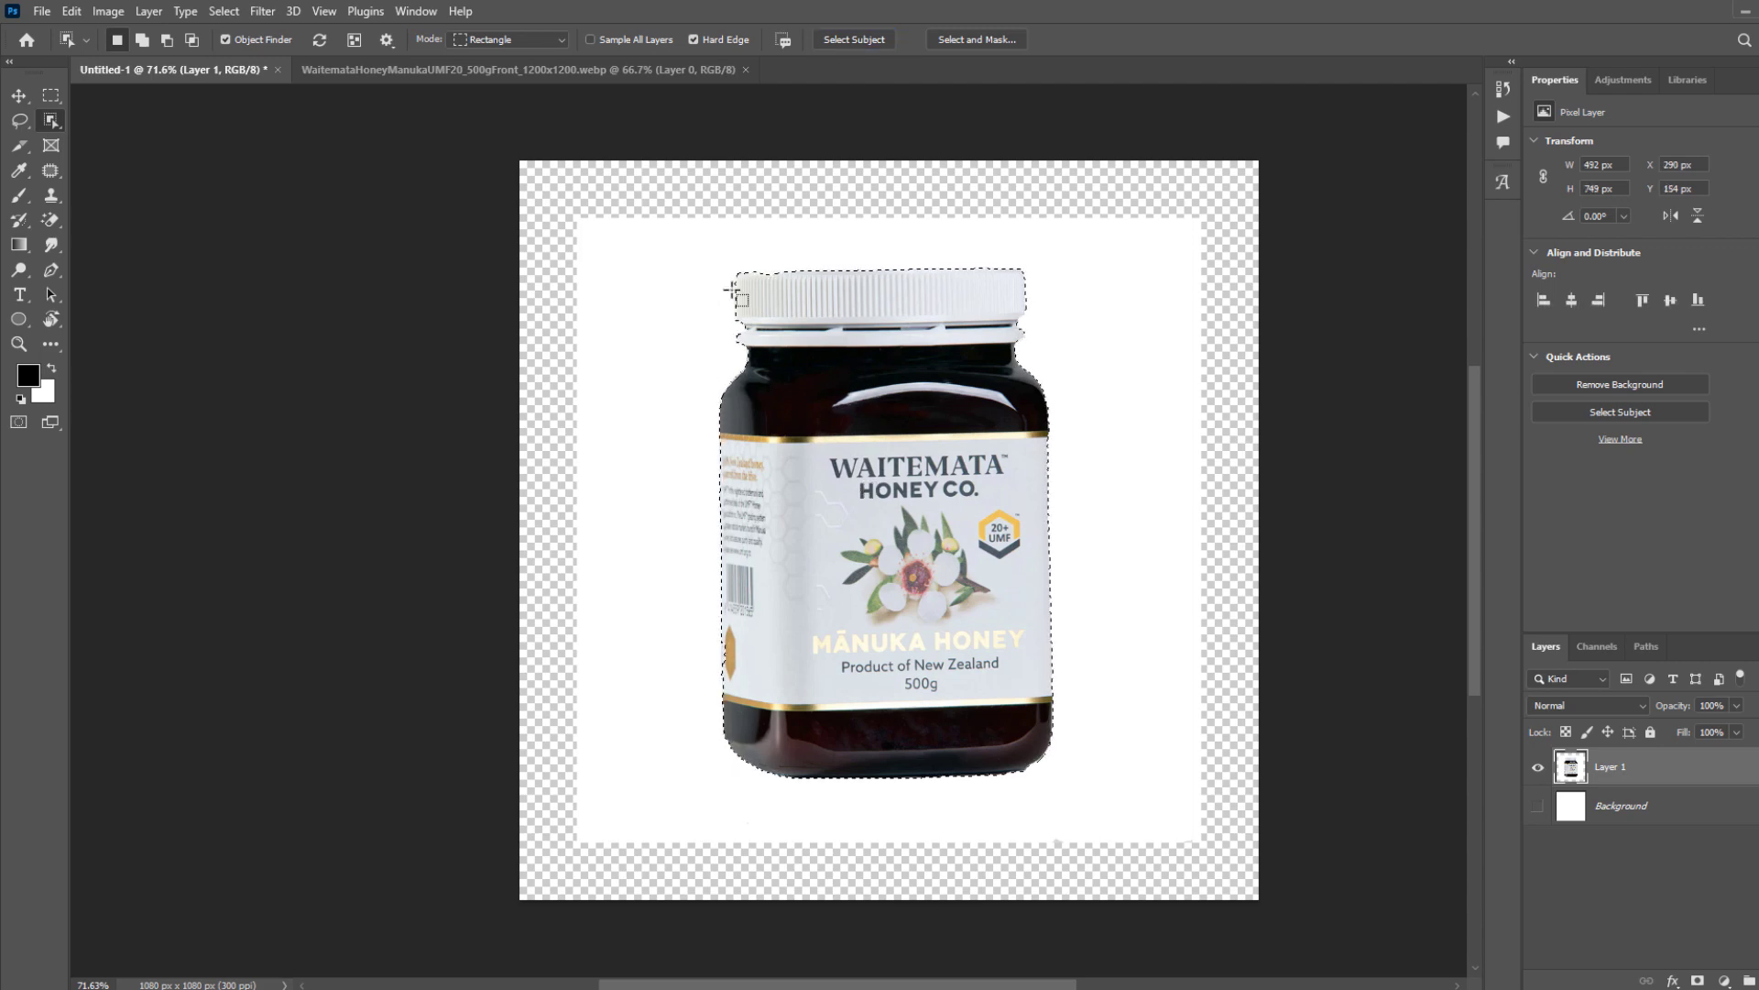
Correct the selection outline along the upper-left edge of the jar's lid with the Lasso tool.
{"action": "scroll", "coordinate": [766, 275], "scroll_direction": "up", "scroll_amount": 3}
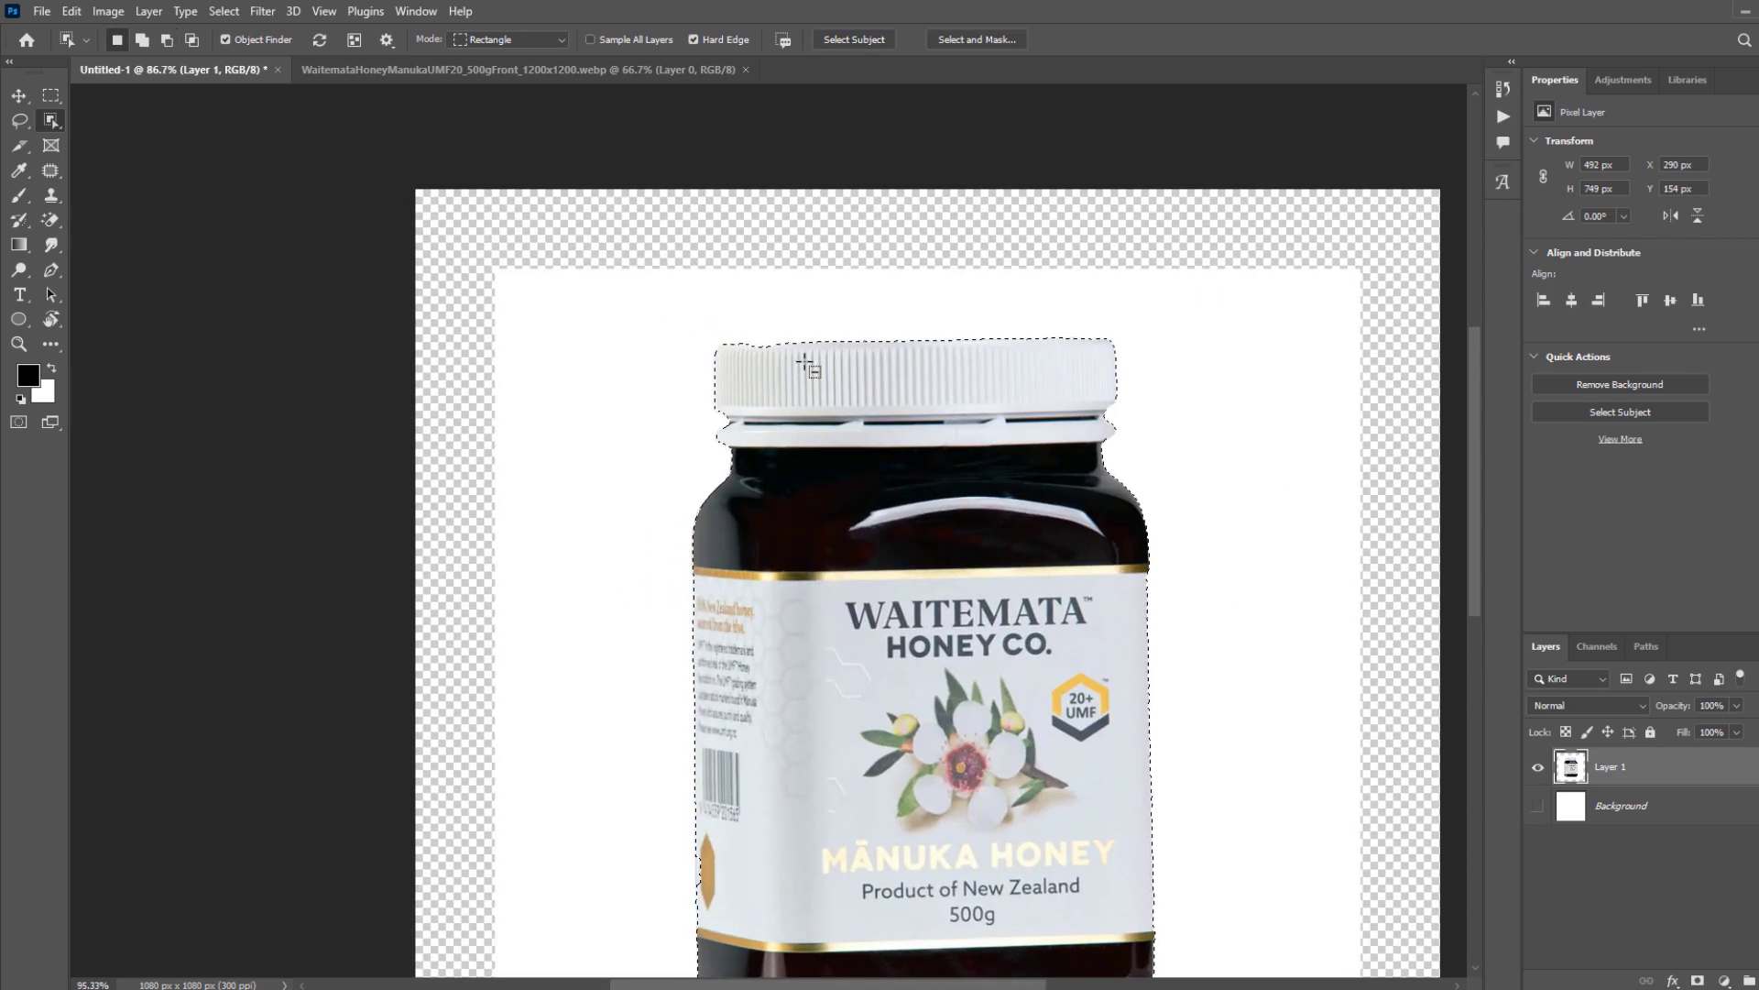
{"action": "scroll", "coordinate": [805, 363], "scroll_direction": "up", "scroll_amount": 5}
{"action": "key", "text": "l"}
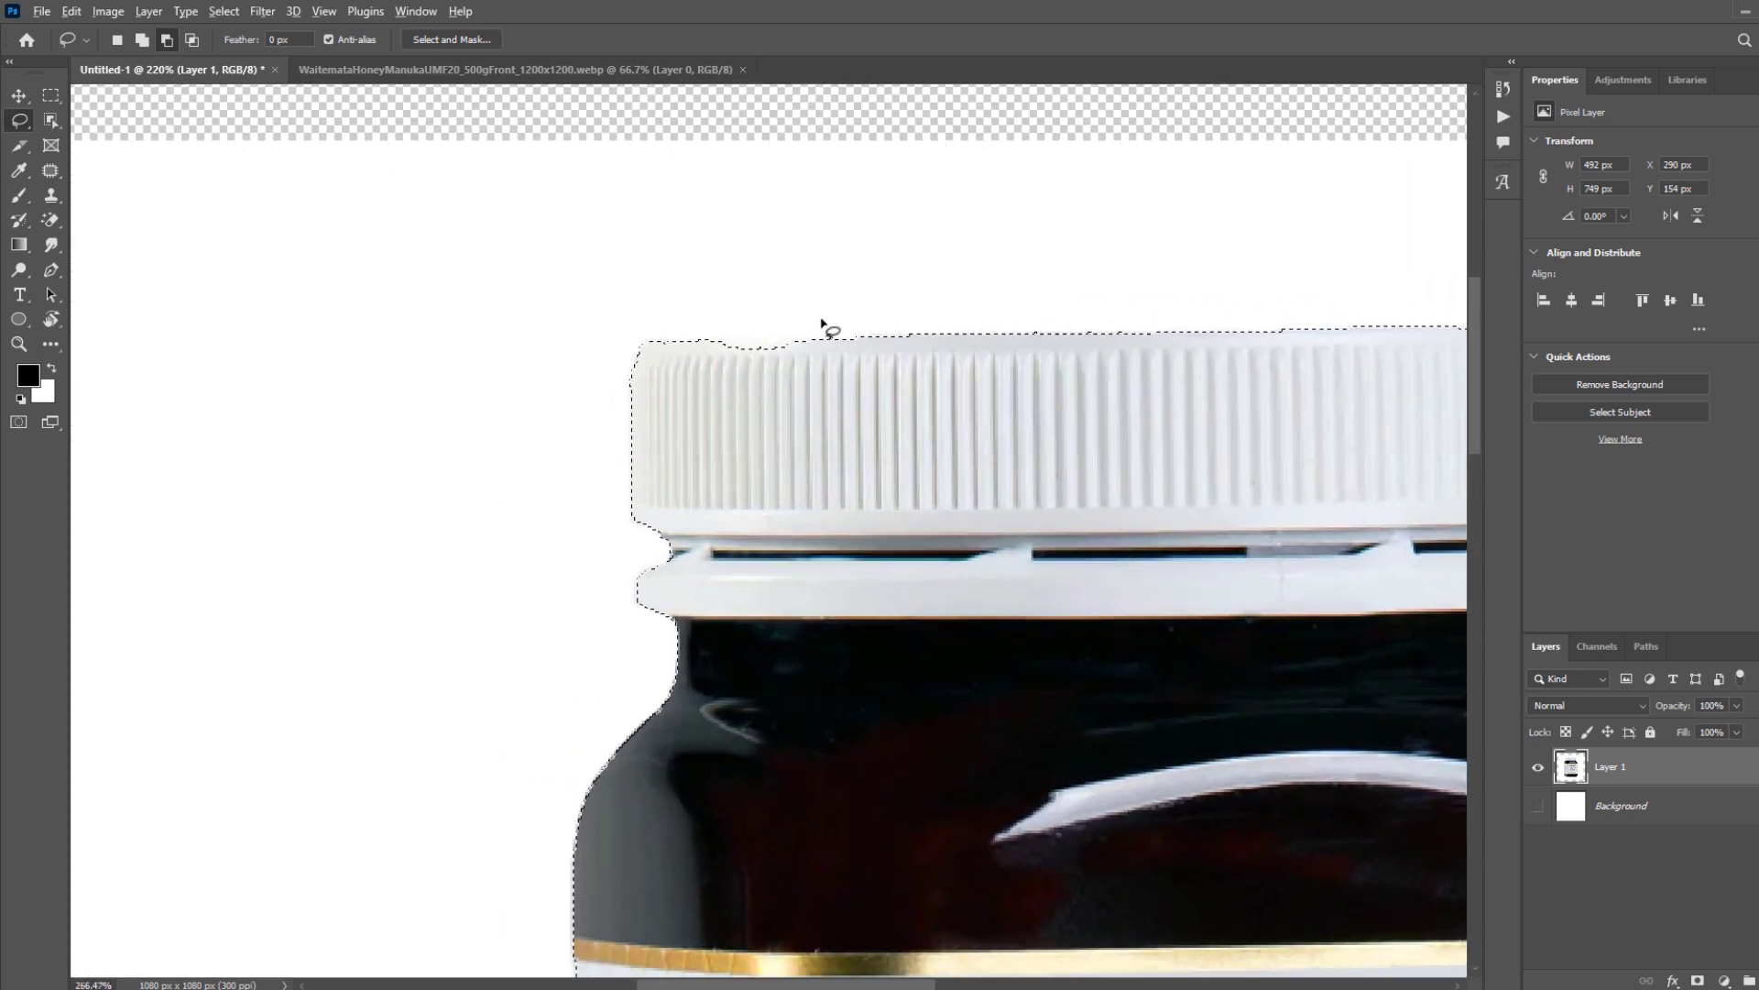
{"action": "scroll", "coordinate": [822, 328], "scroll_direction": "up", "scroll_amount": 3}
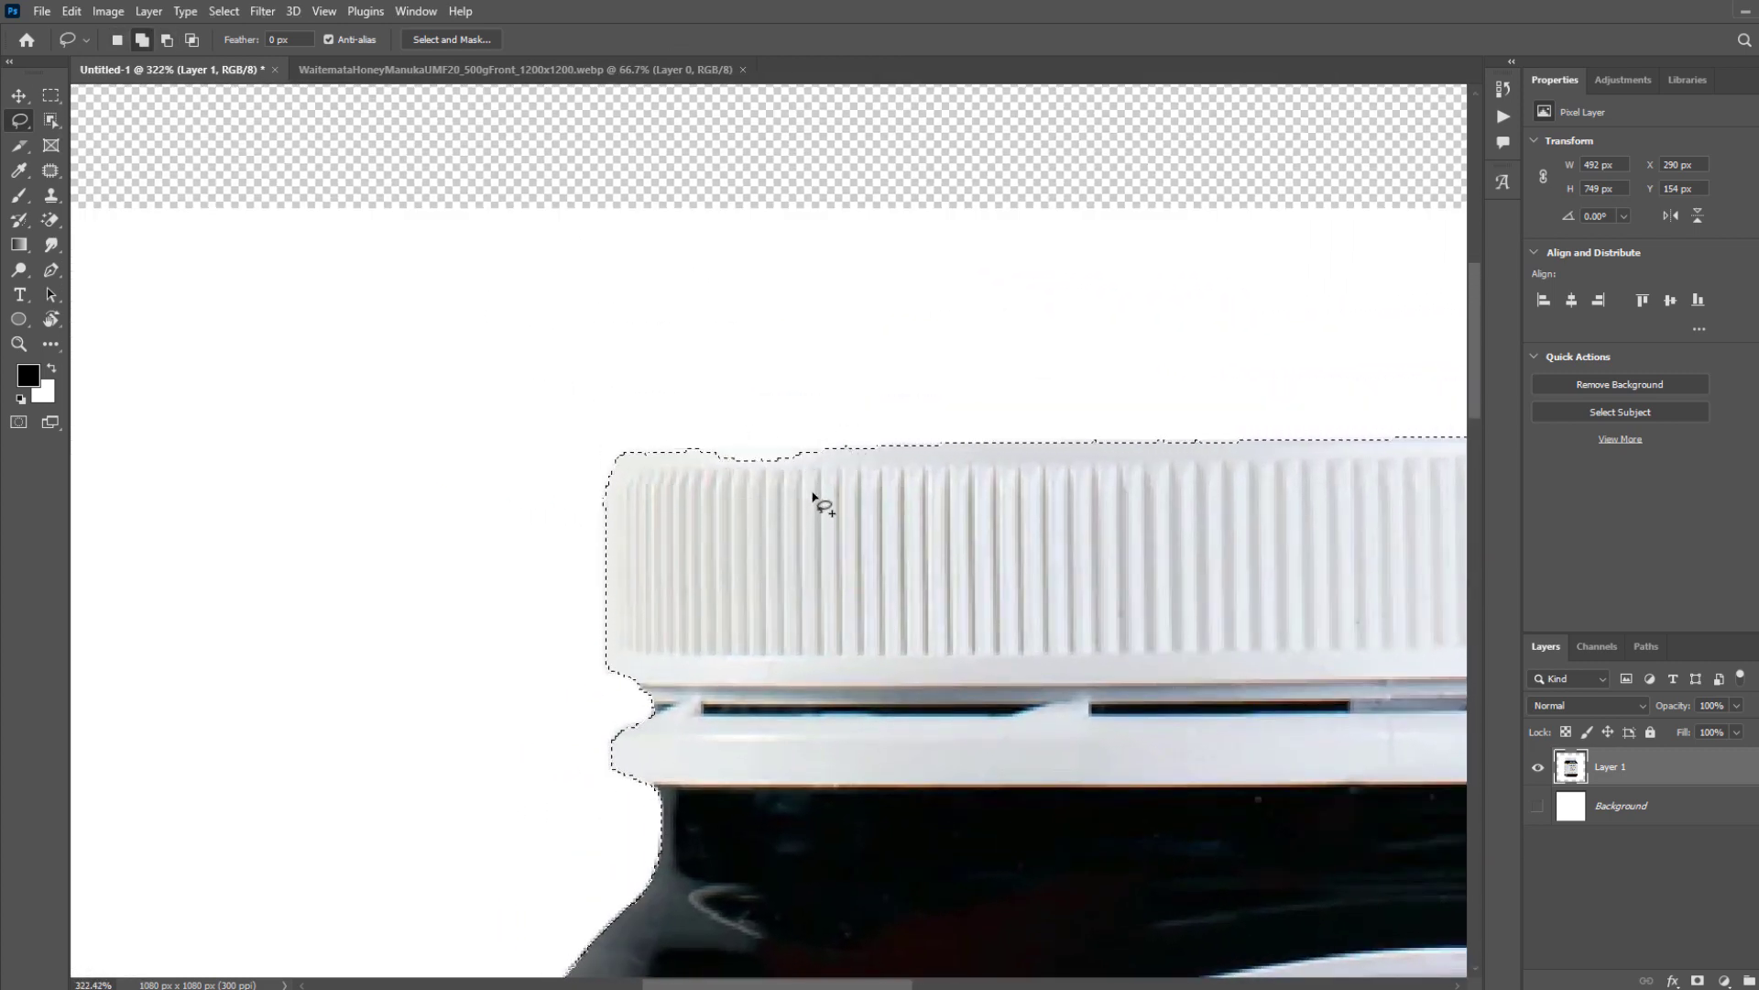
{"action": "scroll", "coordinate": [828, 470], "scroll_direction": "down", "scroll_amount": 10}
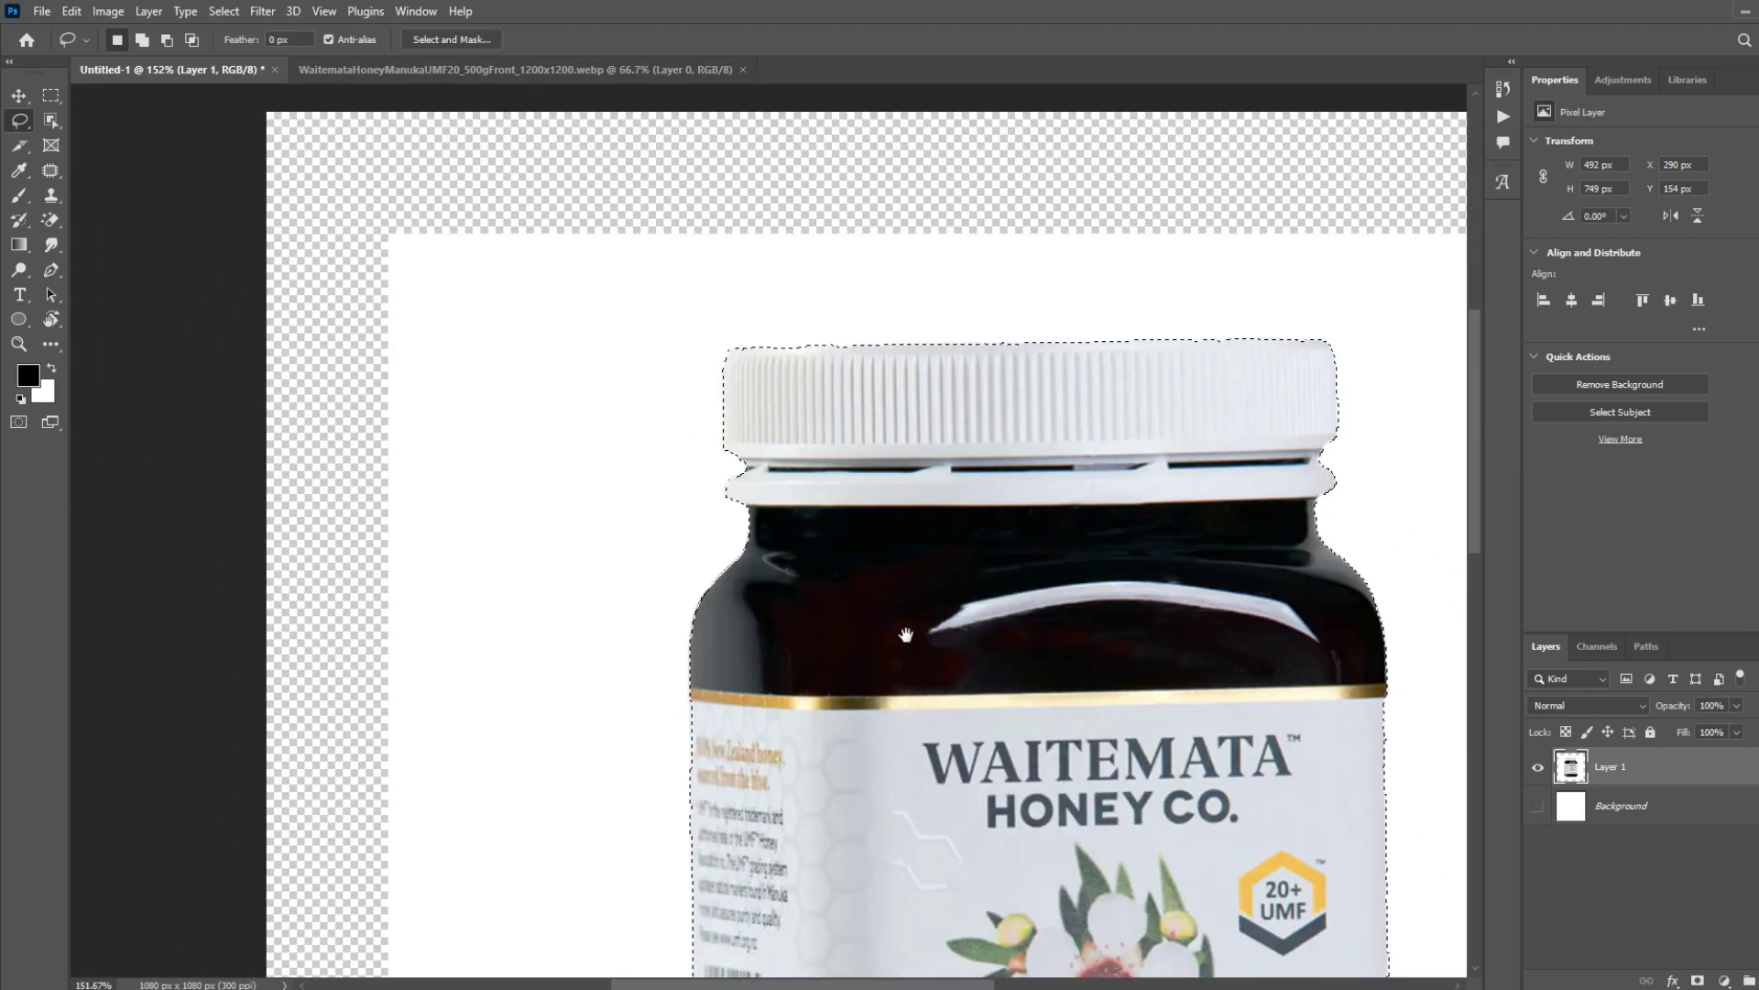
Add a layer mask to Layer 1 from the jar selection.
{"action": "left_click_drag", "start_coordinate": [905, 634], "coordinate": [709, 303]}
{"action": "scroll", "coordinate": [709, 307], "scroll_direction": "down", "scroll_amount": 4}
{"action": "left_click_drag", "start_coordinate": [826, 617], "coordinate": [821, 588]}
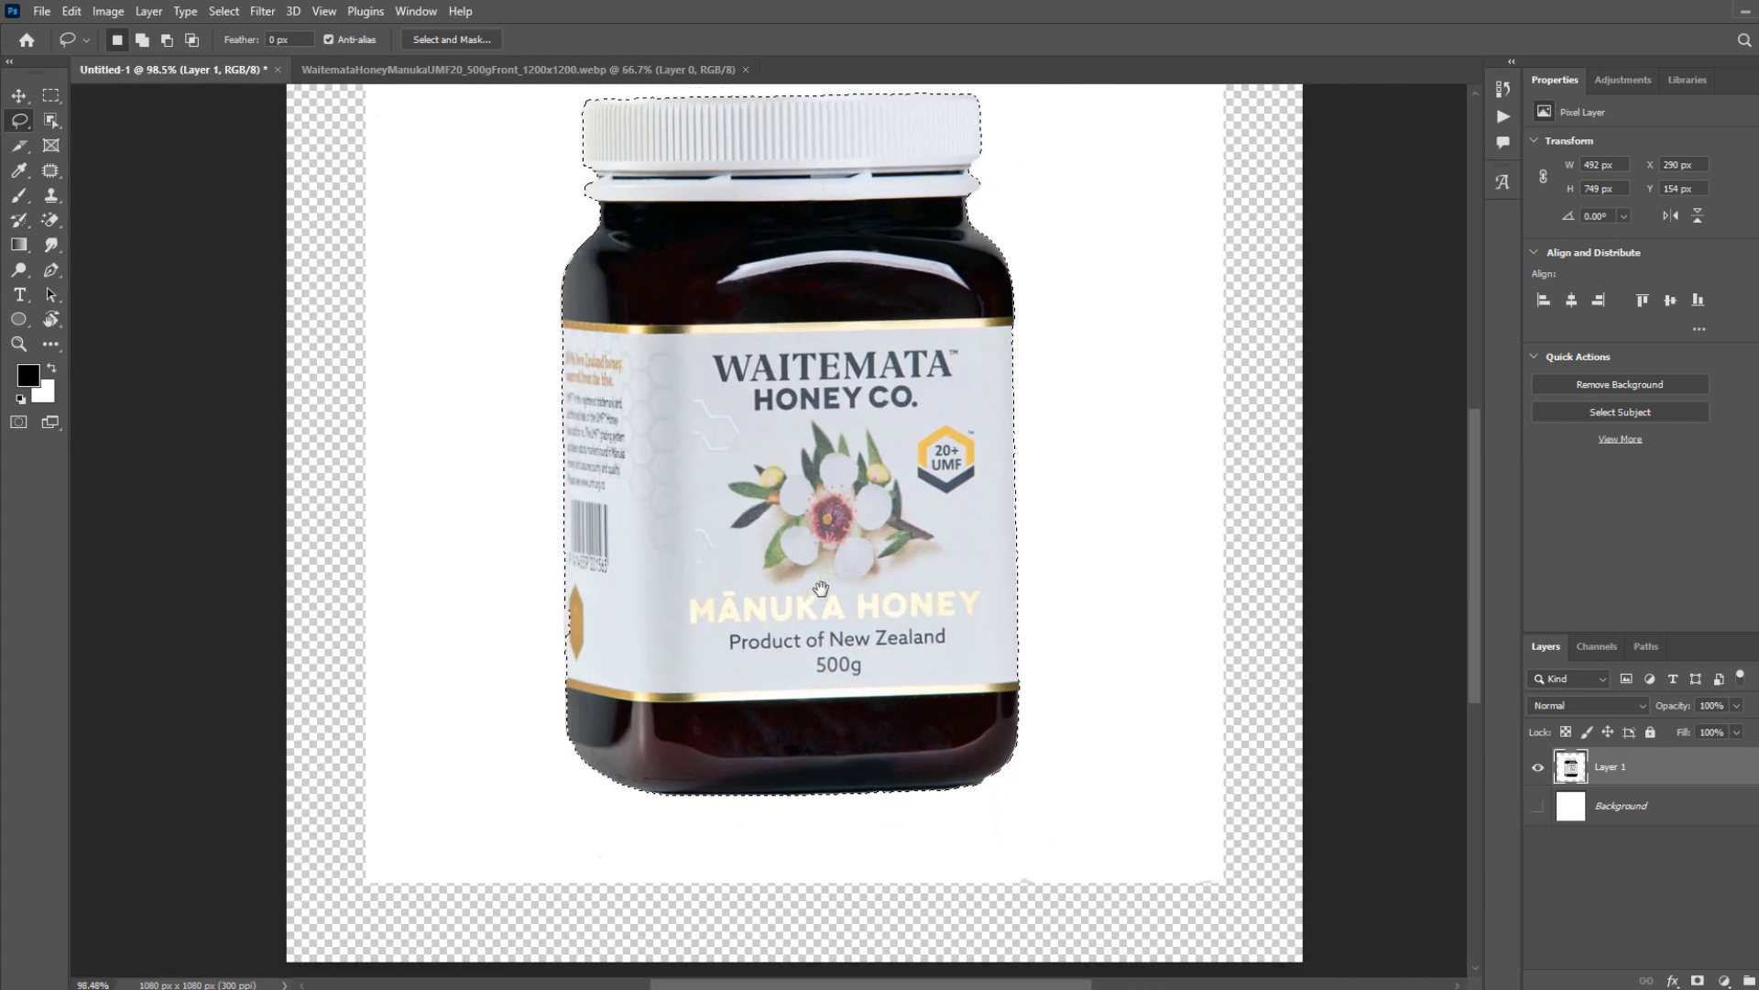
{"action": "left_click", "coordinate": [1693, 982]}
Scale the masked jar to about 80% and move it down, keeping it horizontally centred on the canvas.
{"action": "key", "text": "ctrl+t"}
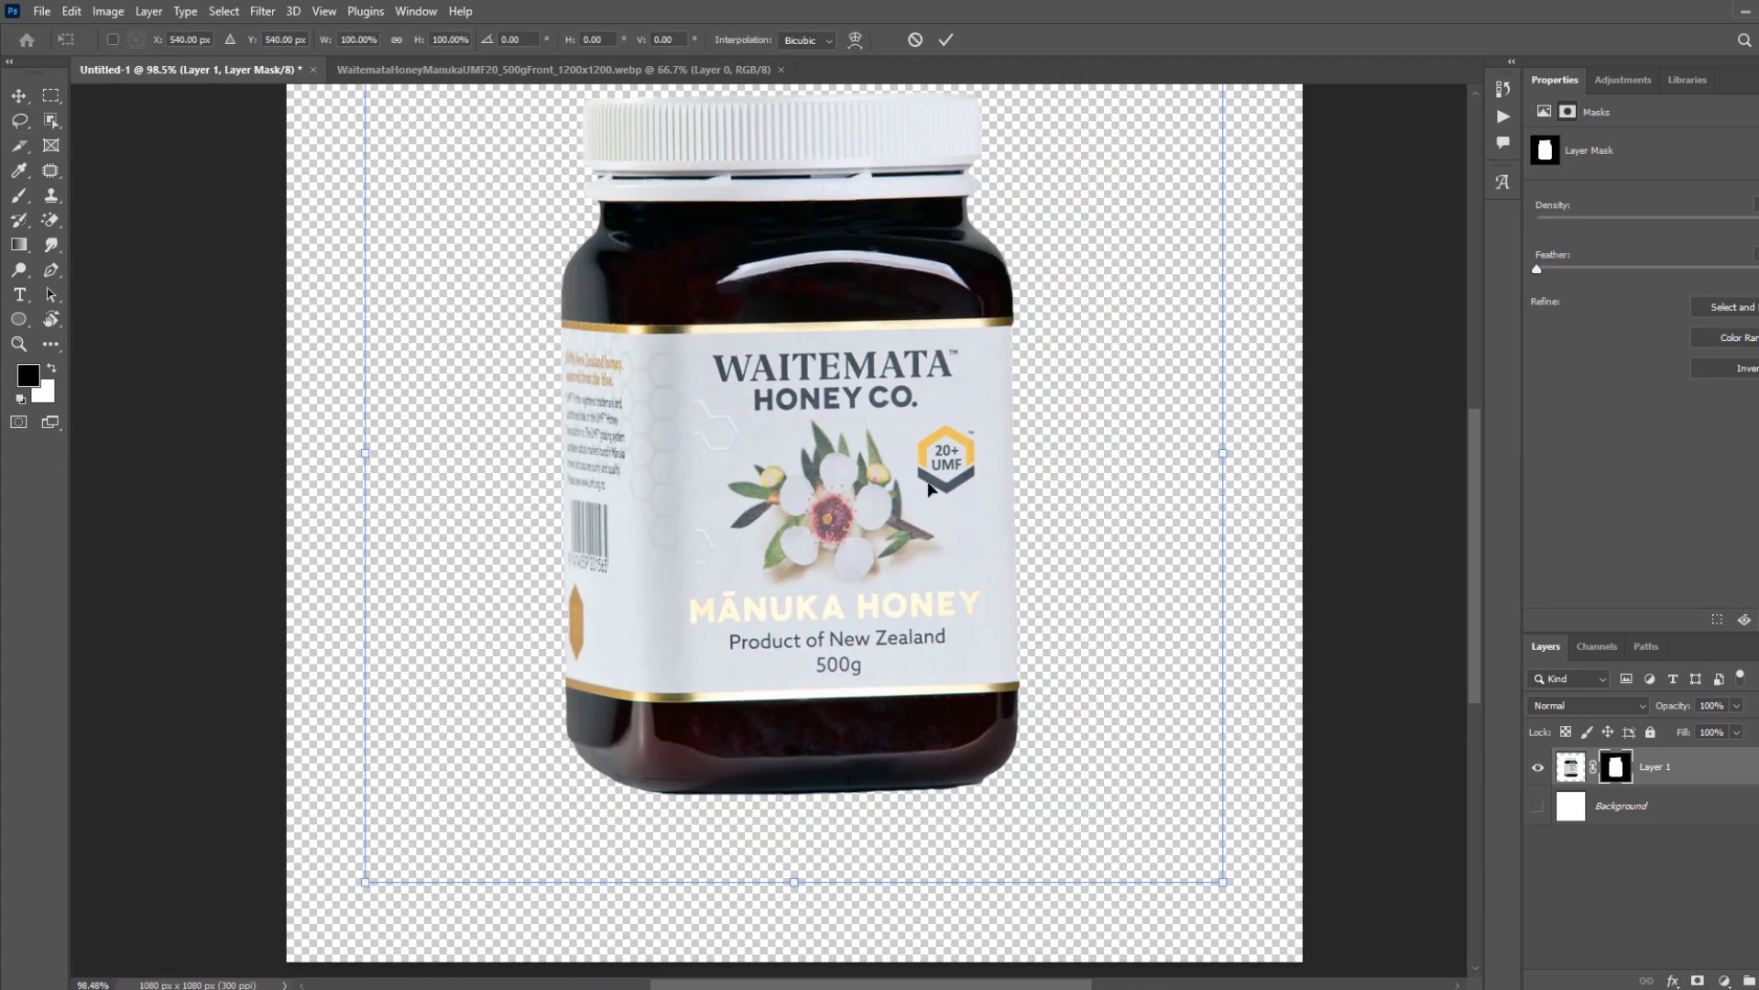
{"action": "scroll", "coordinate": [1131, 459], "scroll_direction": "down", "scroll_amount": 3}
{"action": "mouse_move", "coordinate": [1165, 446]}
{"action": "left_mouse_down"}
{"action": "mouse_move", "coordinate": [1061, 444]}
{"action": "mouse_move", "coordinate": [1137, 453]}
{"action": "left_mouse_up"}
{"action": "left_click_drag", "start_coordinate": [977, 443], "coordinate": [931, 465]}
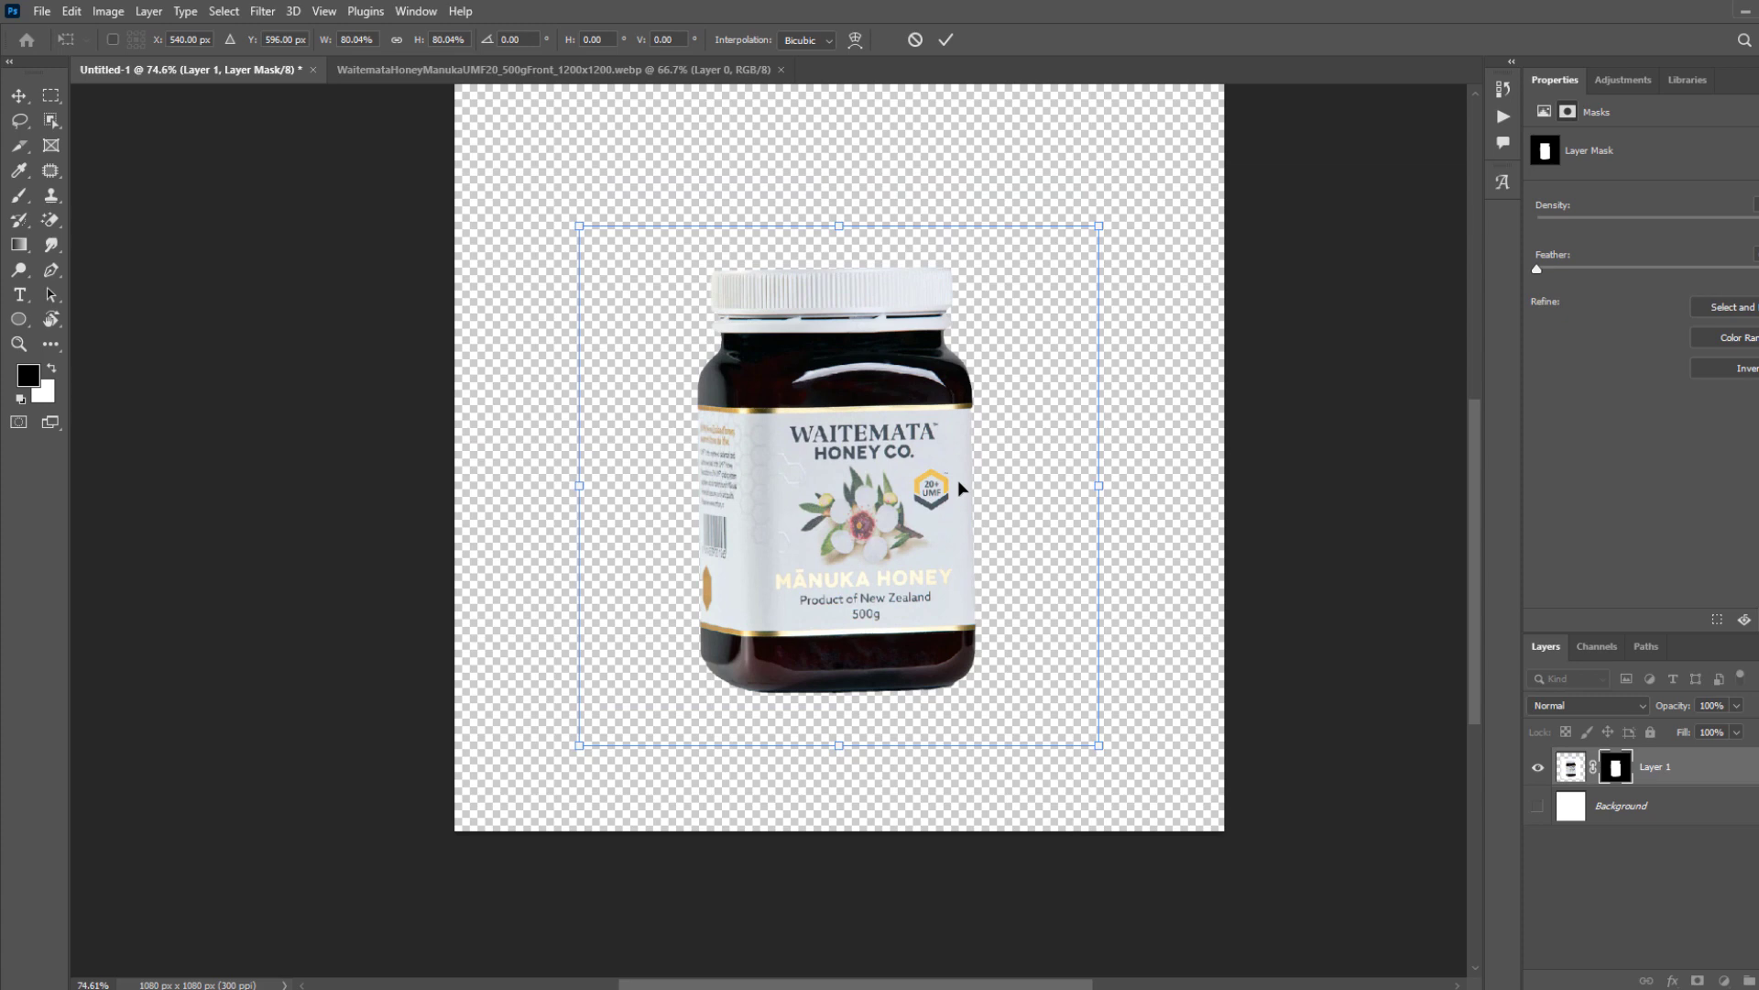
{"action": "key", "text": "Return"}
Open the sunflower field photo from the tuu folder and bring it into Untitled-1 as a new layer.
{"action": "key", "text": "ctrl+o"}
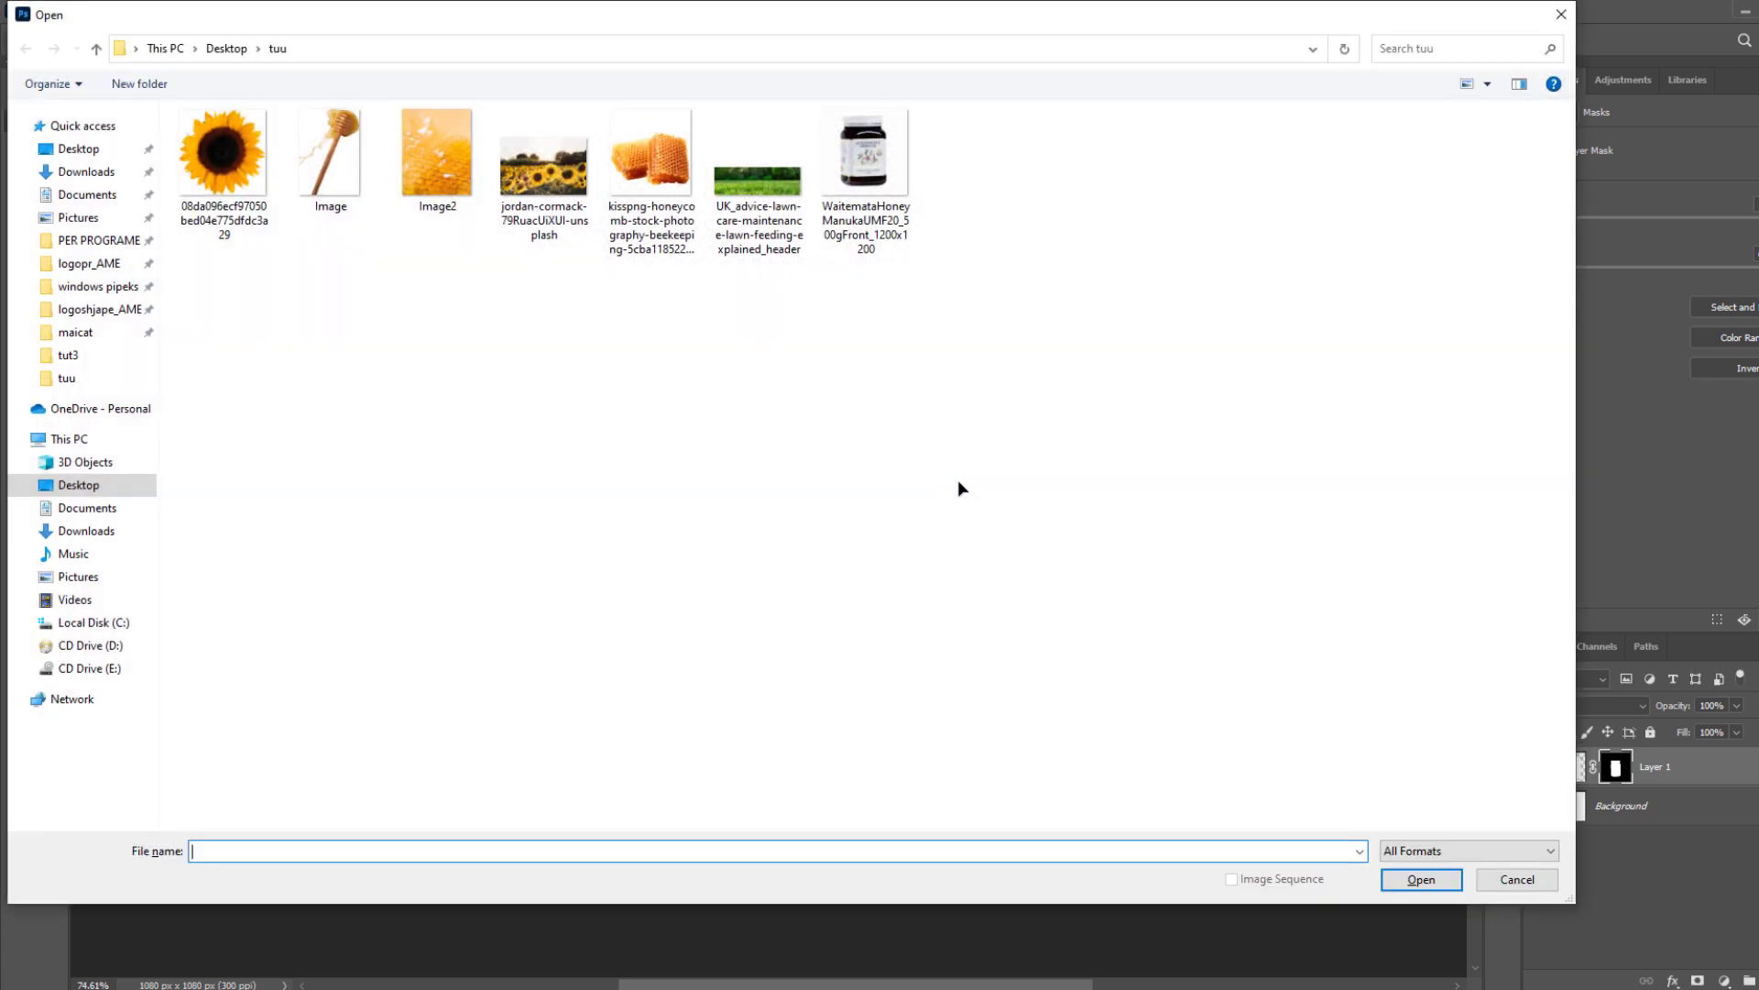
{"action": "double_click", "coordinate": [536, 180]}
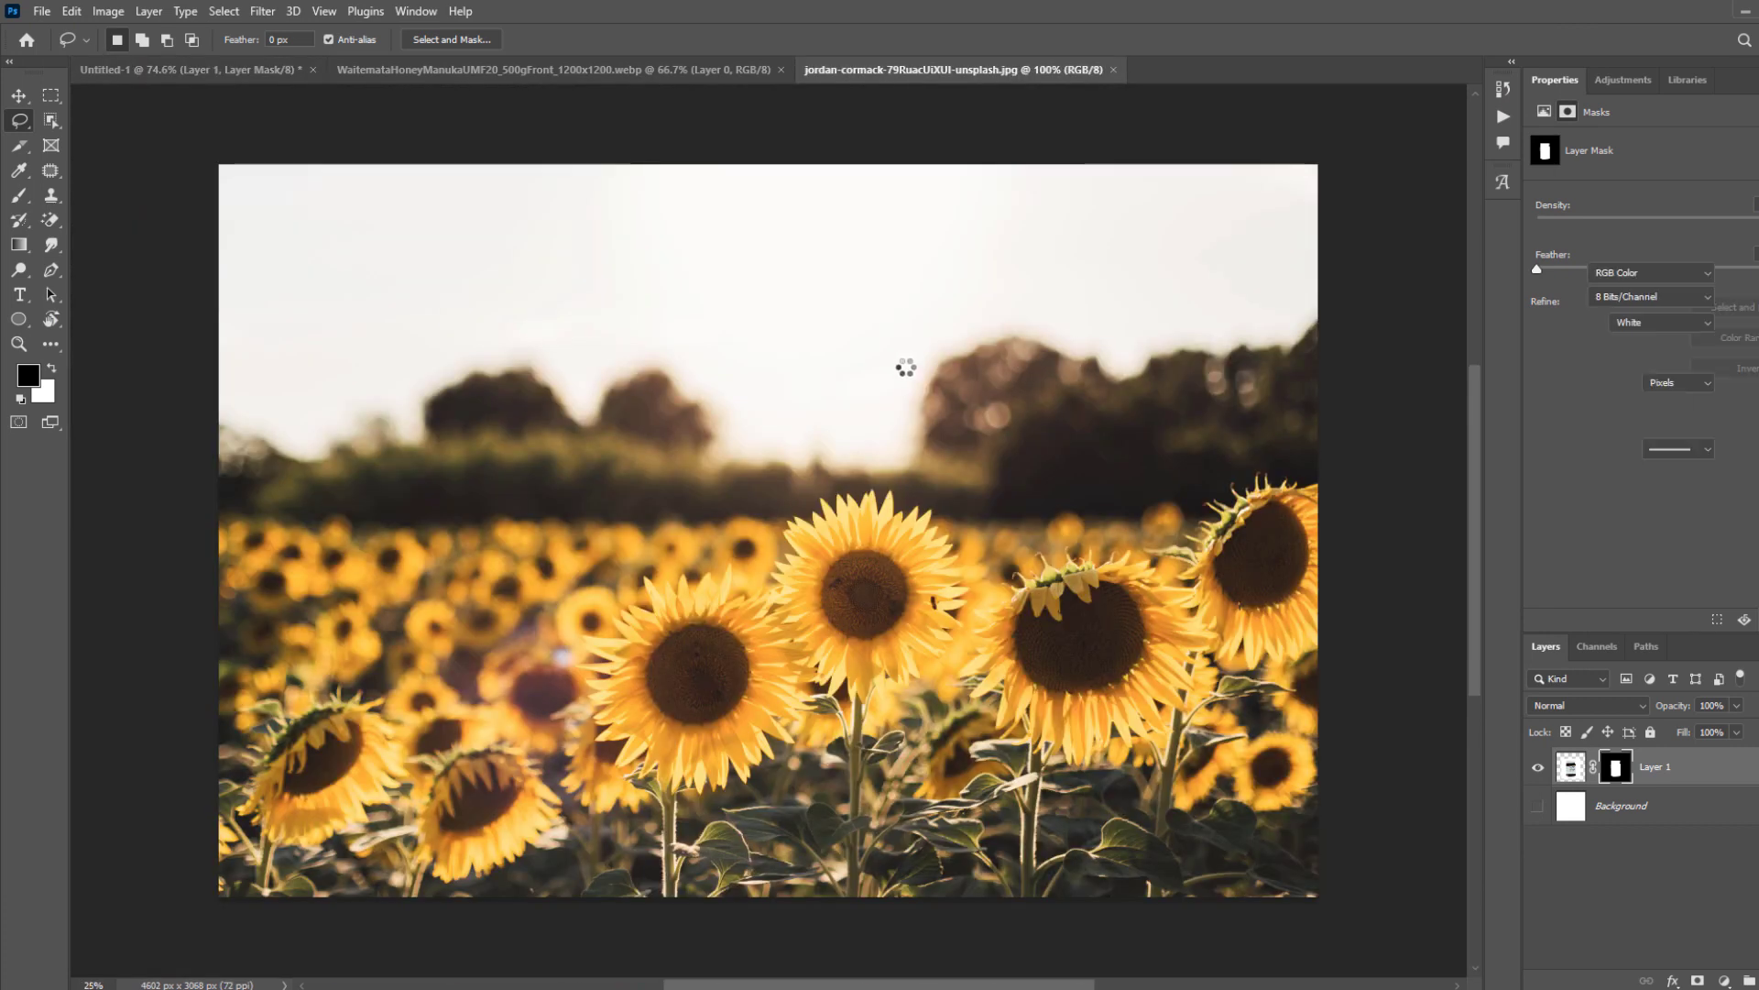
{"action": "key", "text": "v"}
{"action": "left_click_drag", "start_coordinate": [821, 364], "coordinate": [755, 520]}
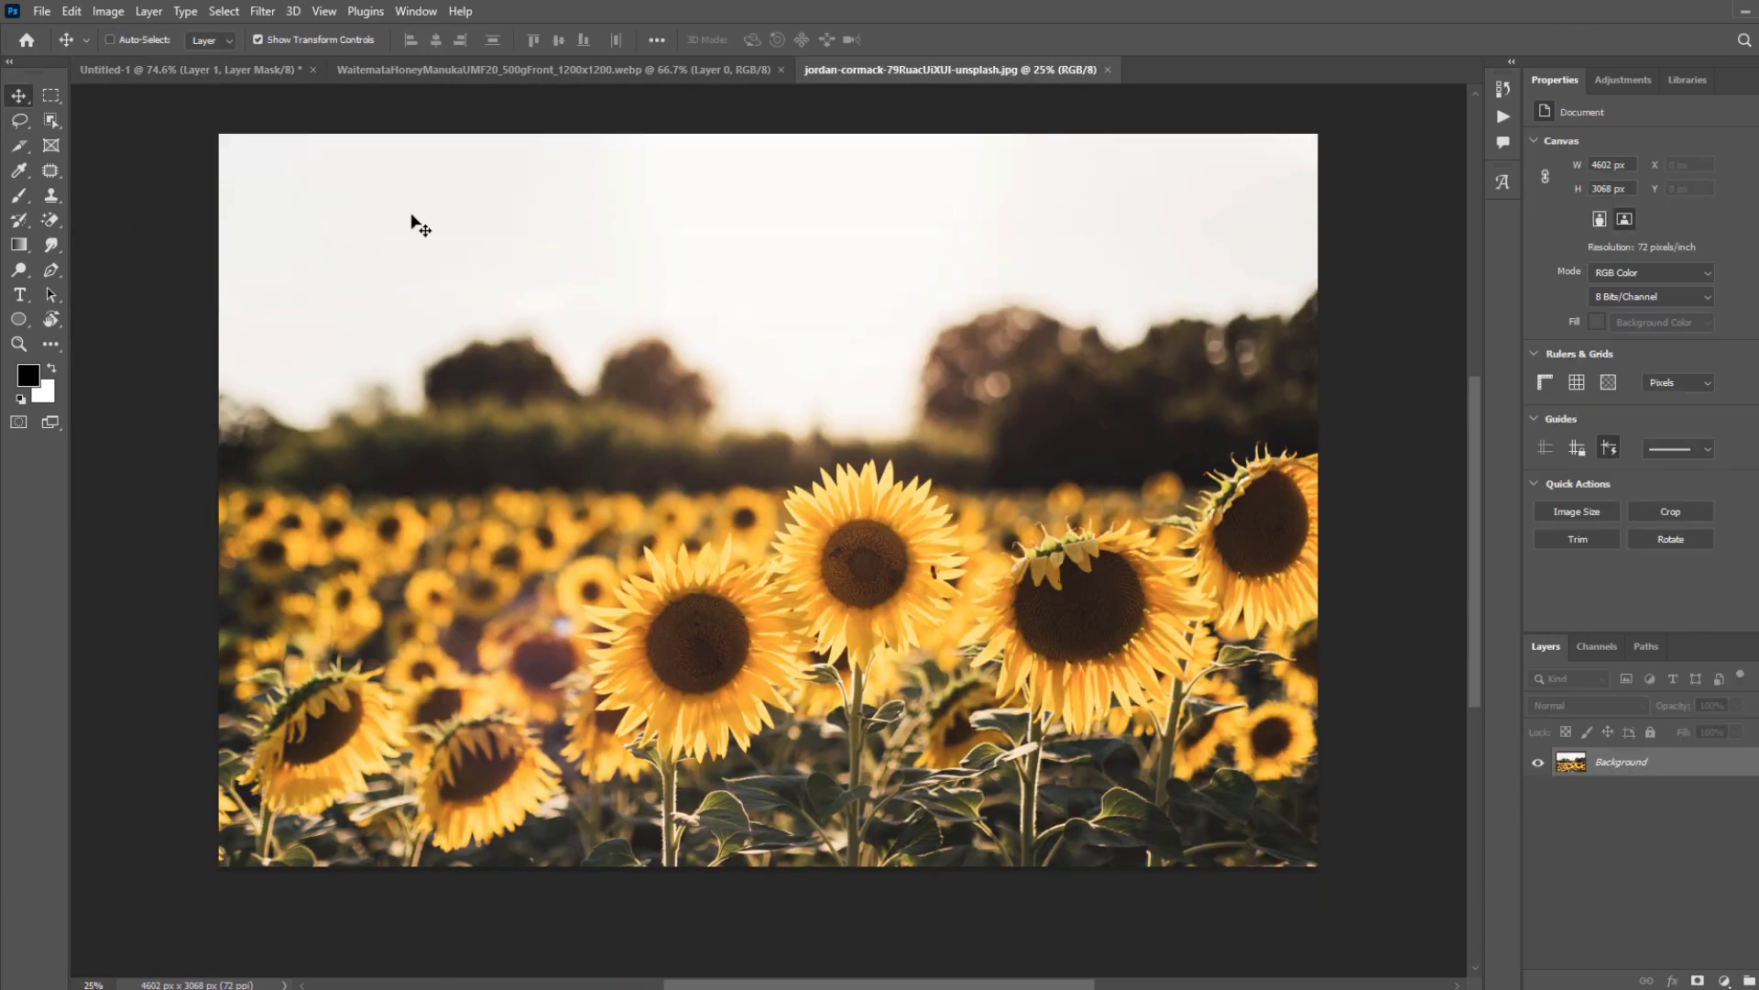
{"action": "left_click_drag", "start_coordinate": [421, 226], "coordinate": [898, 417]}
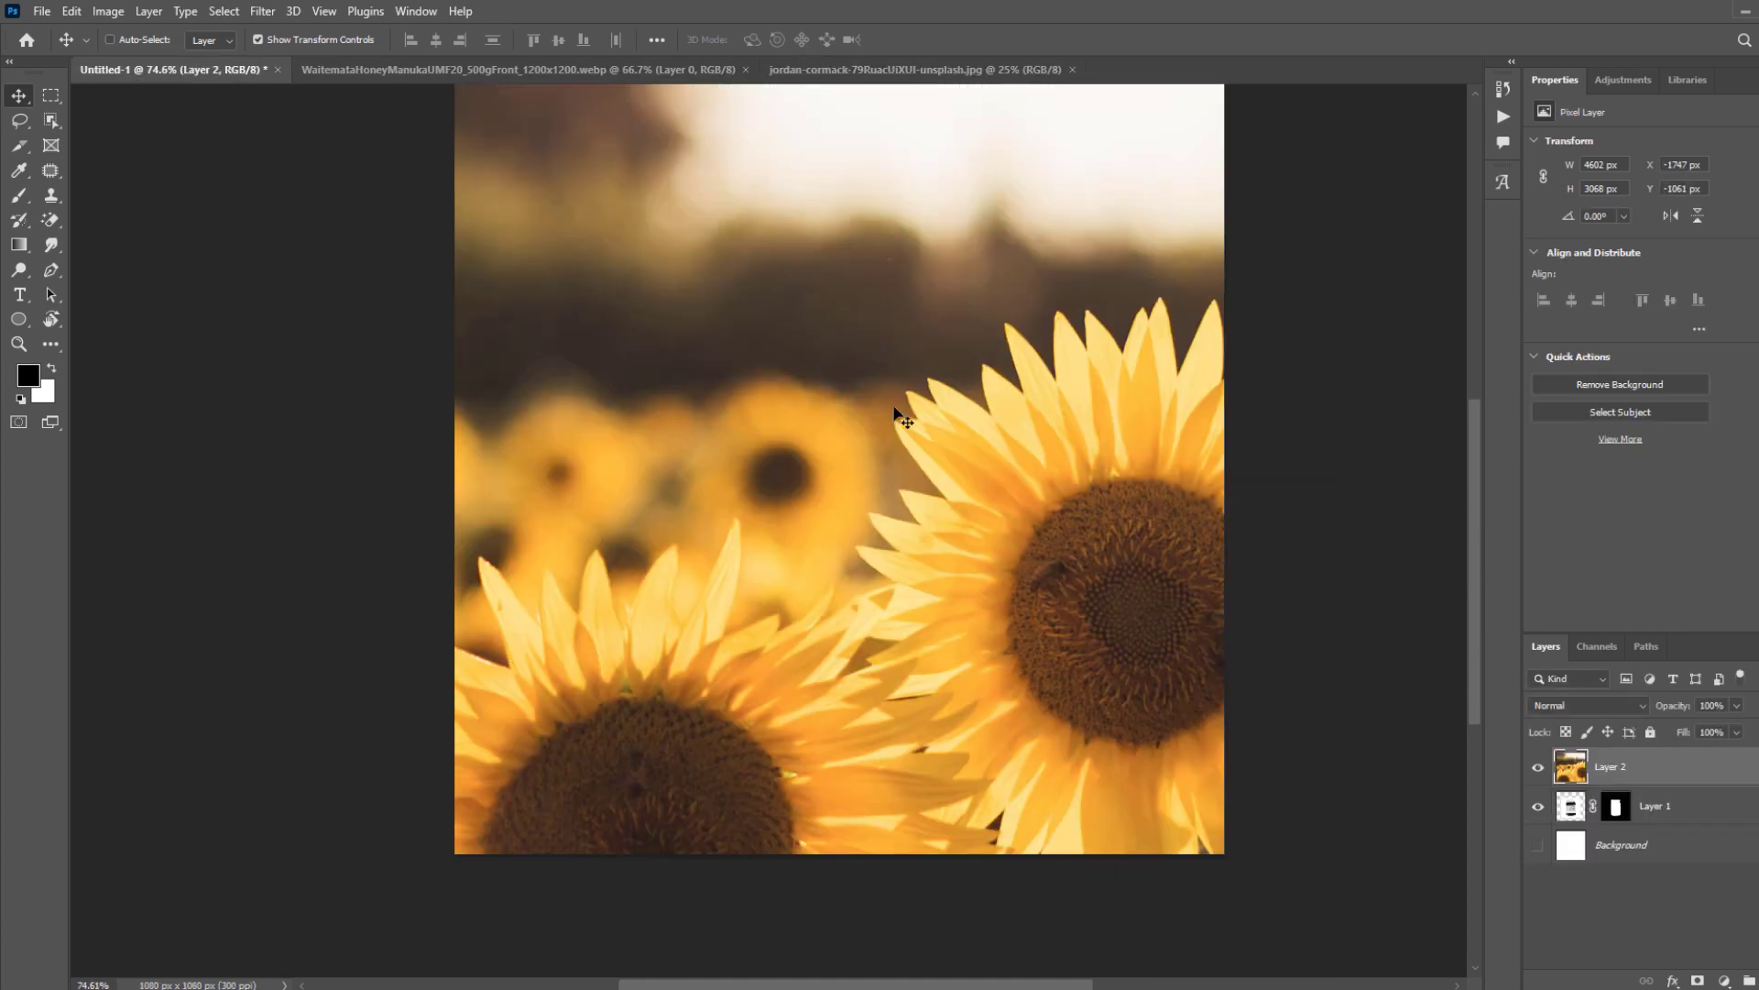
Scale the sunflower field layer to about 27.68% and centre it horizontally over the upper part of the canvas.
{"action": "scroll", "coordinate": [904, 418], "scroll_direction": "down", "scroll_amount": 6}
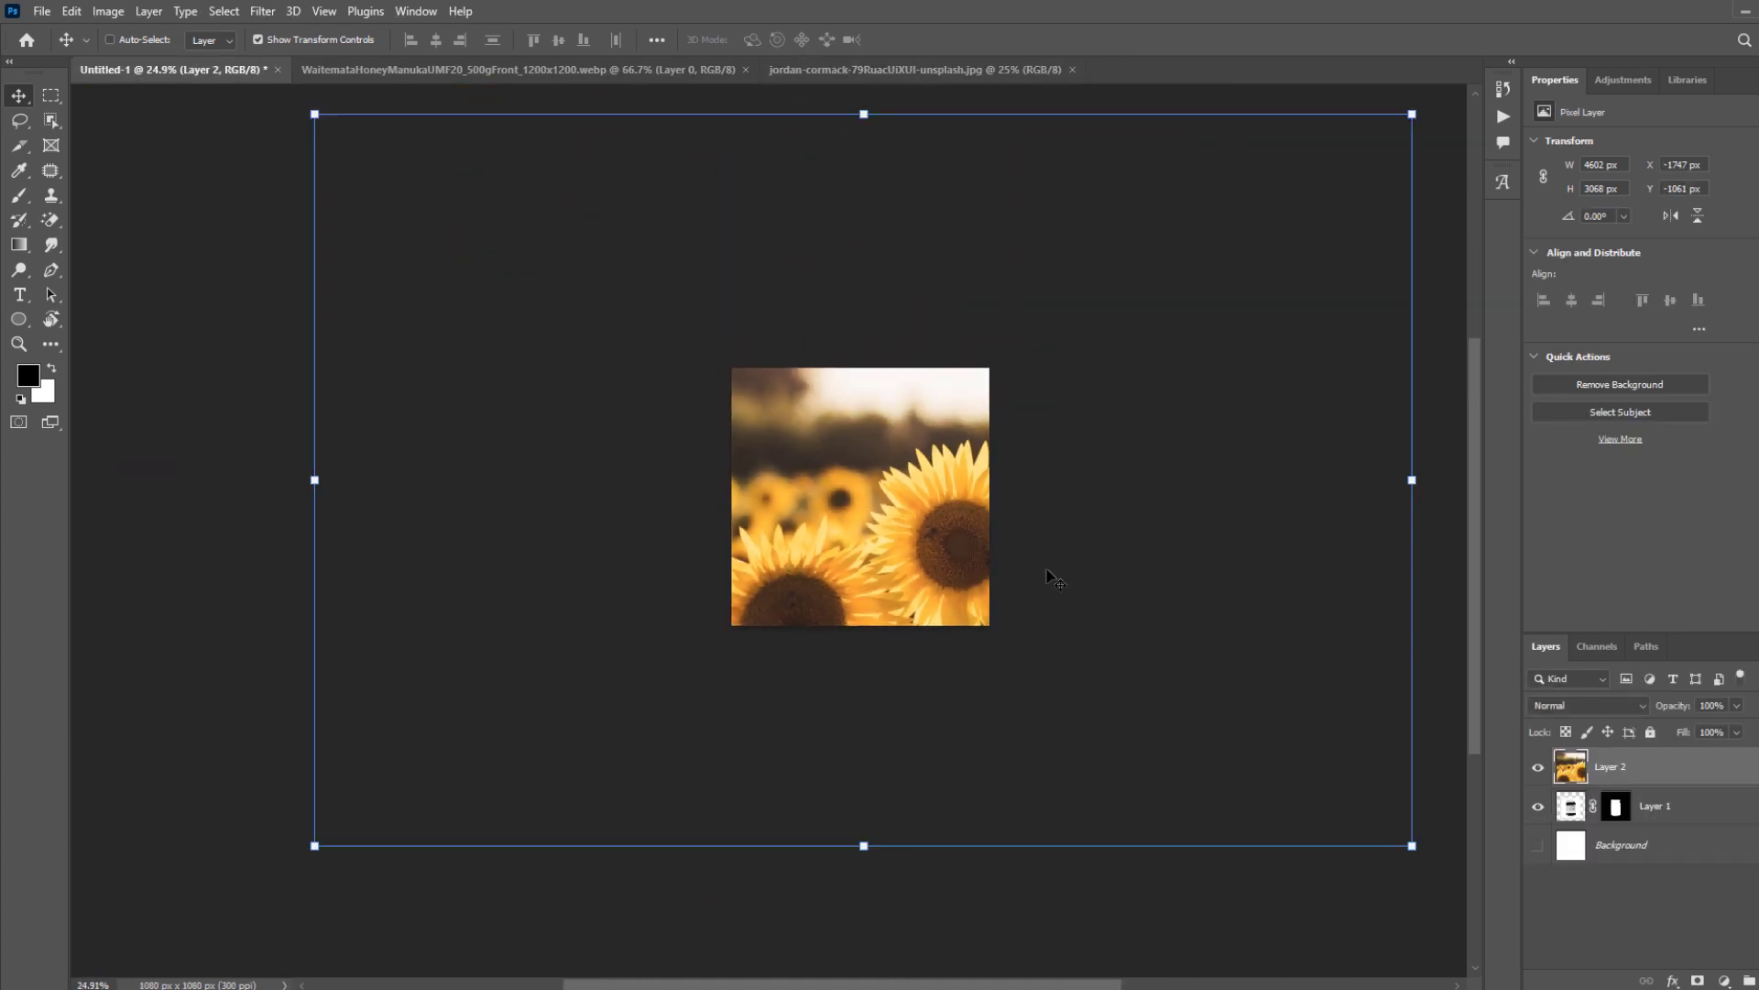
{"action": "key", "text": "ctrl+t"}
{"action": "left_click_drag", "start_coordinate": [1412, 486], "coordinate": [1015, 481]}
{"action": "left_click_drag", "start_coordinate": [932, 506], "coordinate": [928, 462]}
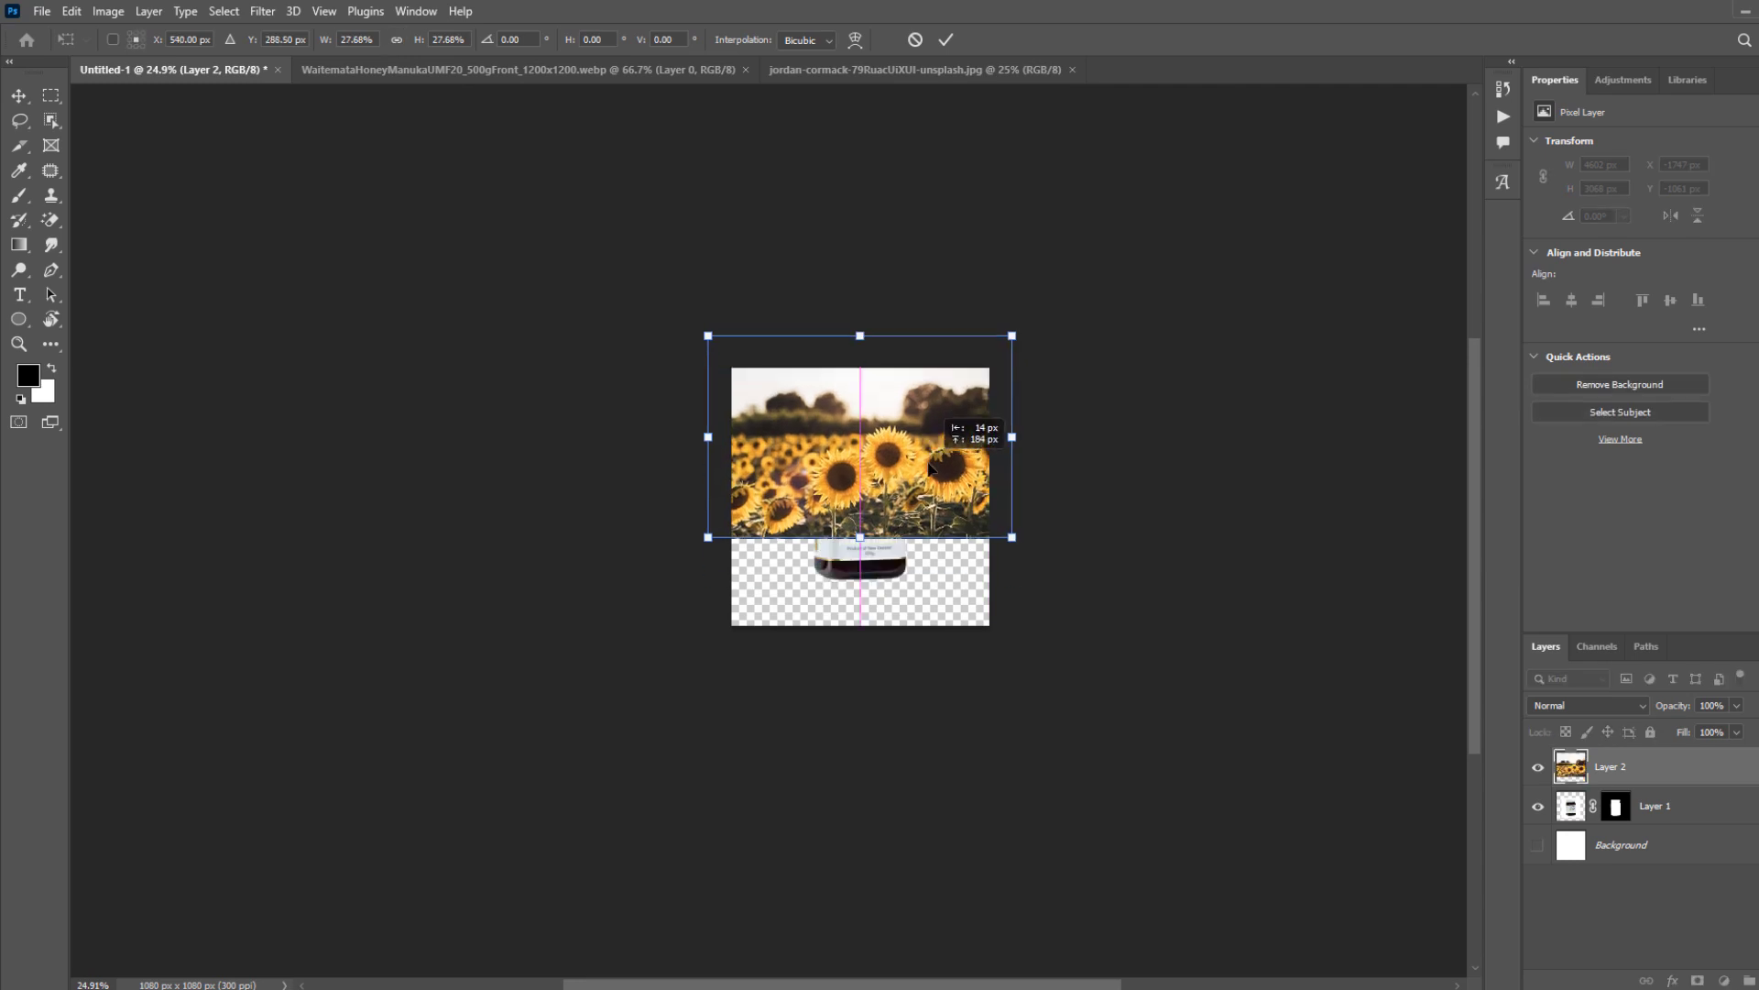
{"action": "key", "text": "Return"}
Send the sunflower field layer behind the jar and shift it slightly down.
{"action": "key", "text": "ctrl+bracketleft"}
{"action": "scroll", "coordinate": [970, 516], "scroll_direction": "up", "scroll_amount": 1}
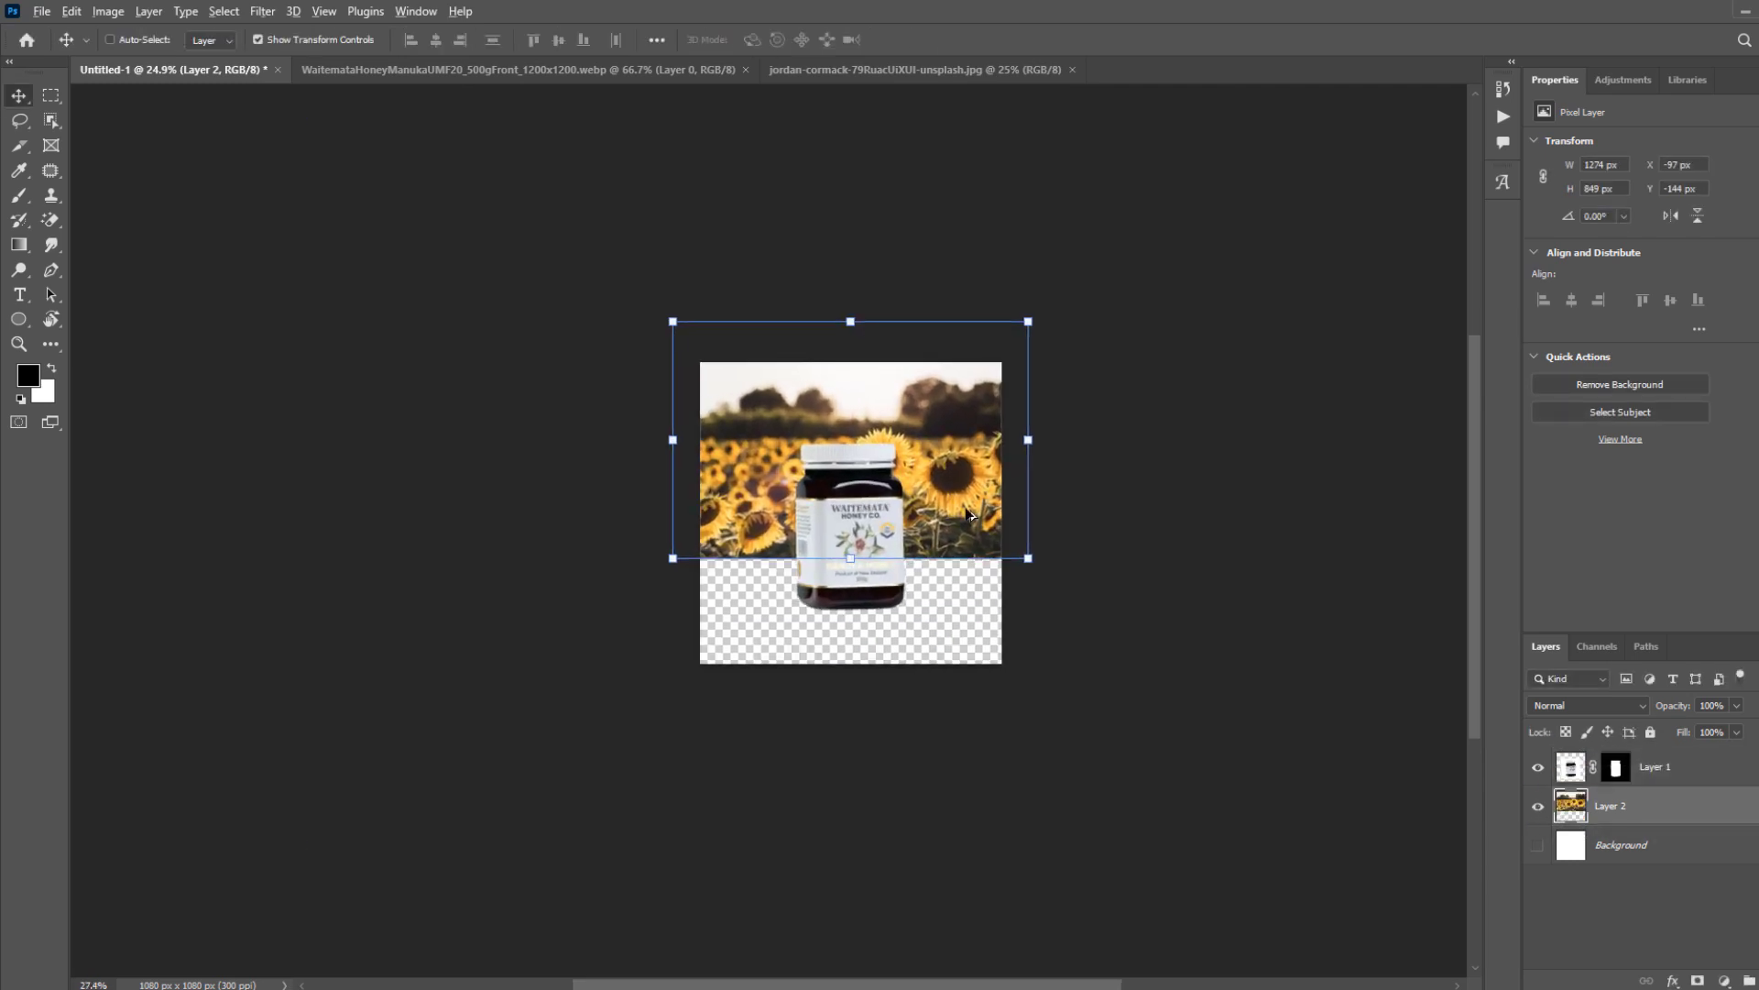
{"action": "scroll", "coordinate": [970, 516], "scroll_direction": "up", "scroll_amount": 5}
{"action": "left_click_drag", "start_coordinate": [1029, 450], "coordinate": [1029, 469]}
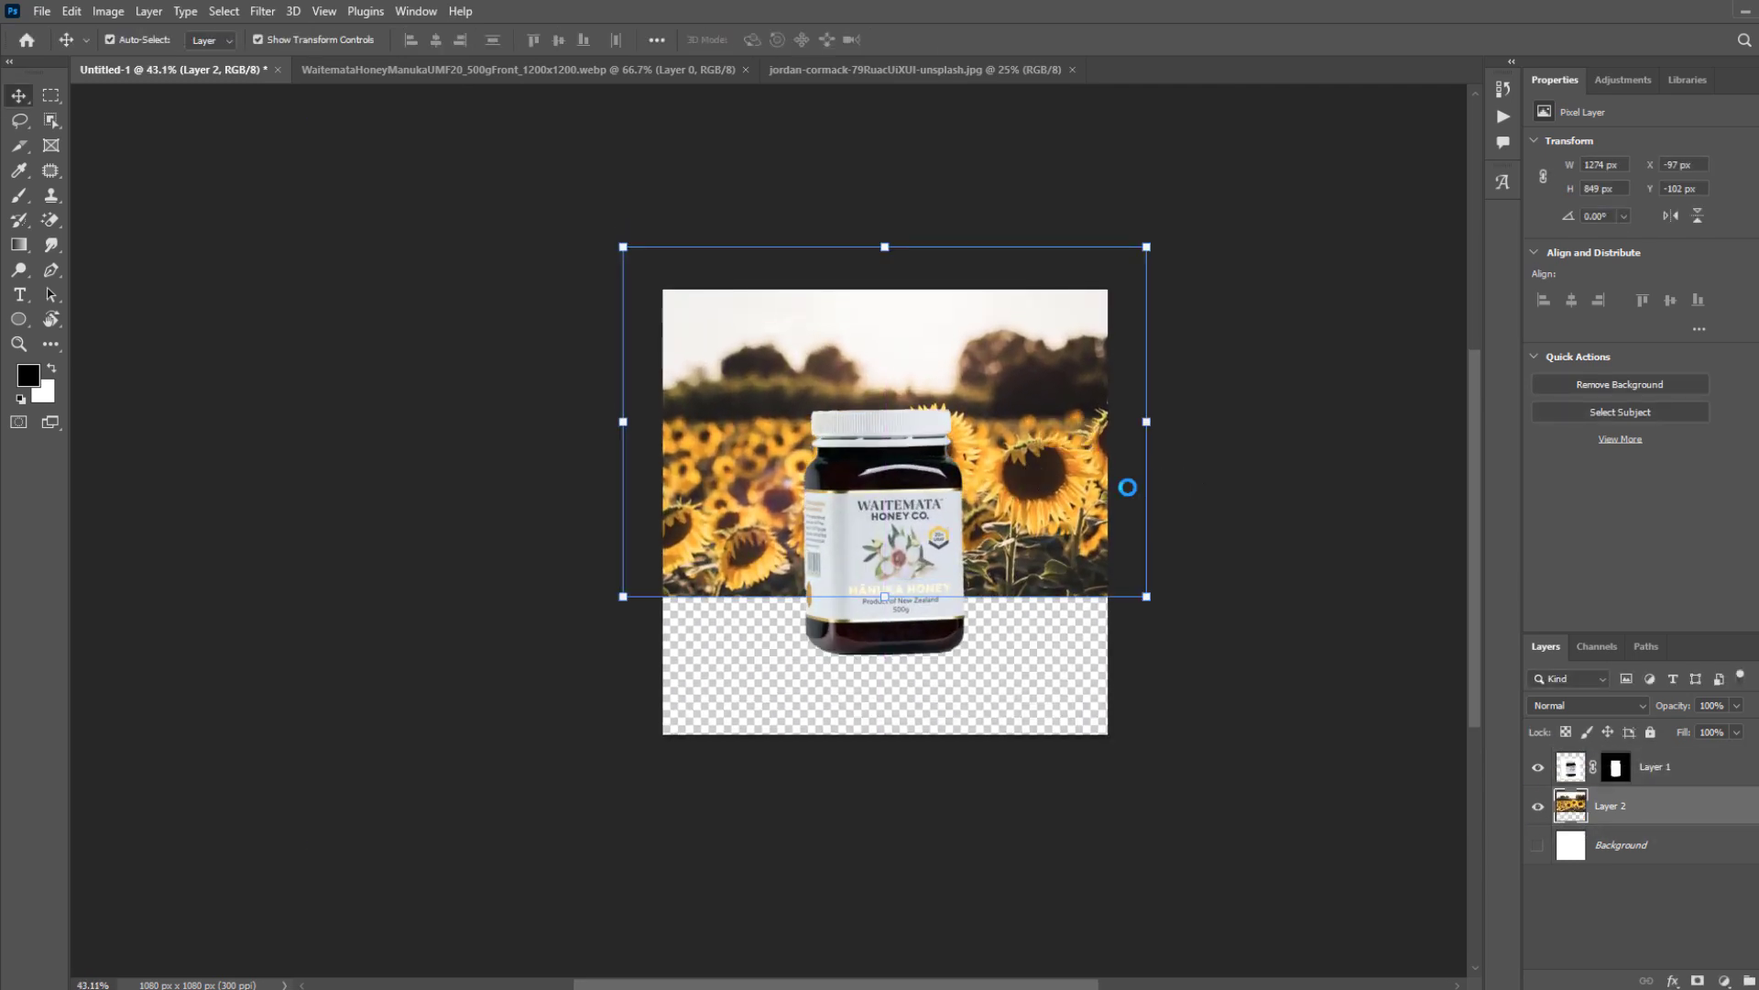
Open the UK_advice-lawn-care image and place it in Untitled-1 as grass along the canvas's lower edge.
{"action": "key", "text": "ctrl+o"}
{"action": "left_click", "coordinate": [744, 183]}
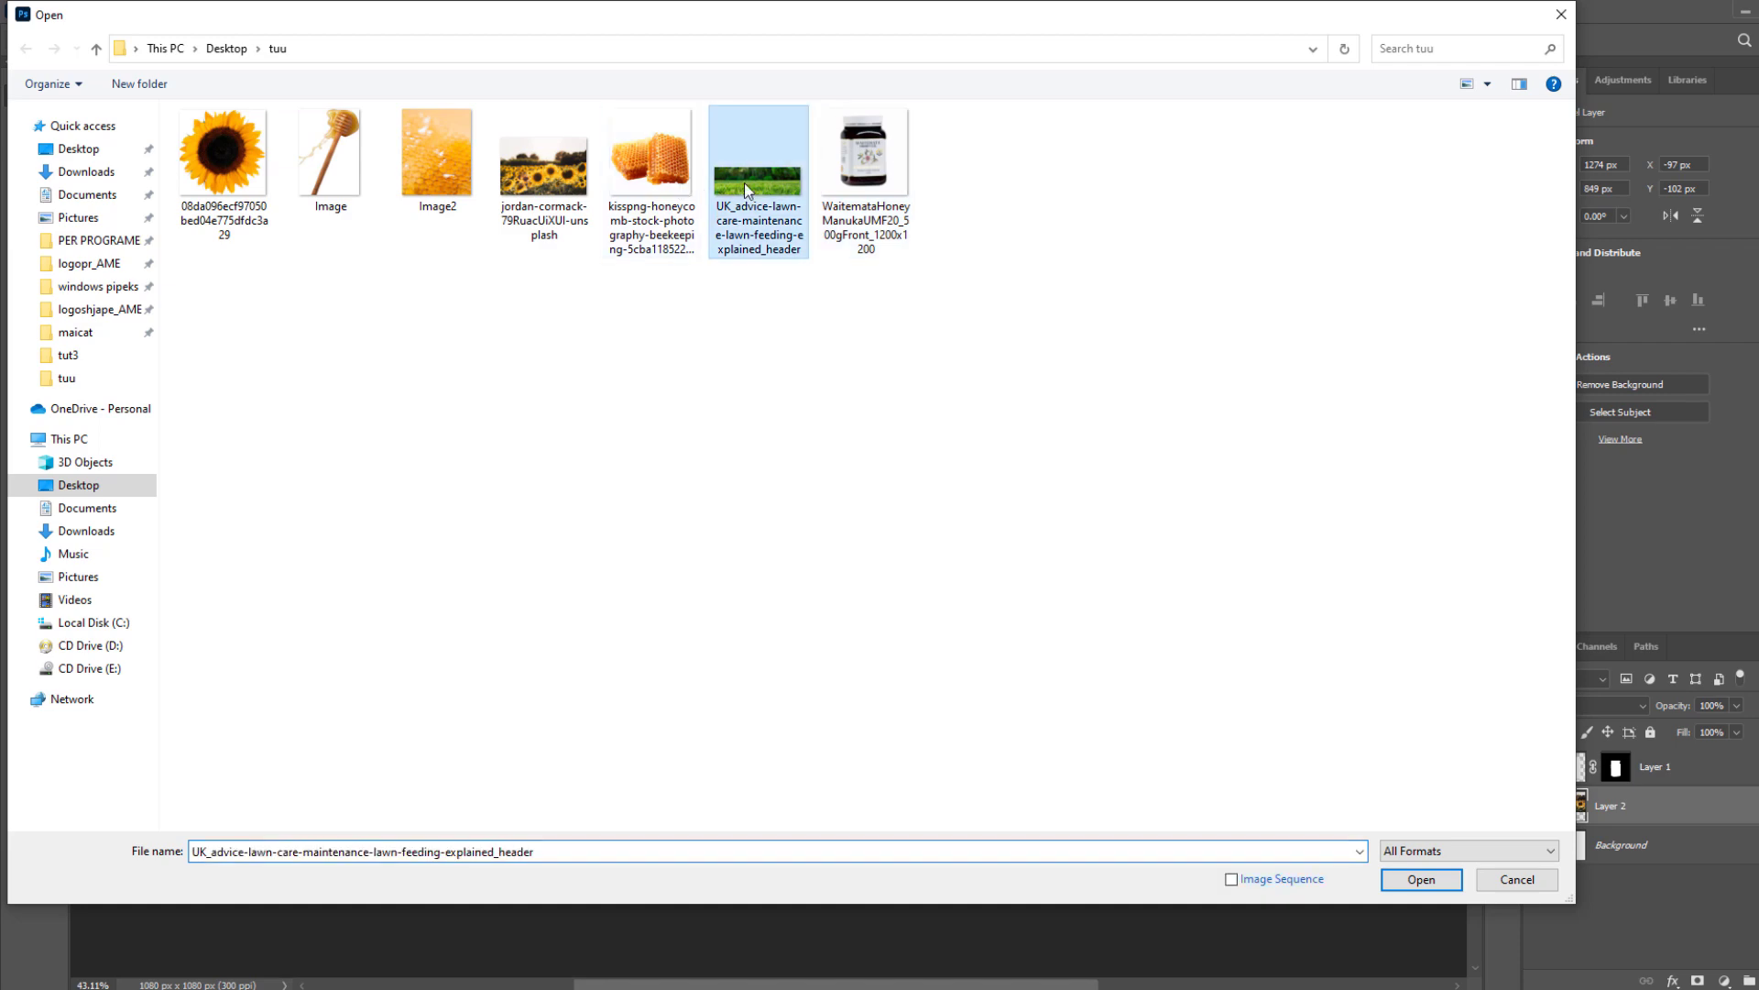
{"action": "double_click", "coordinate": [744, 183]}
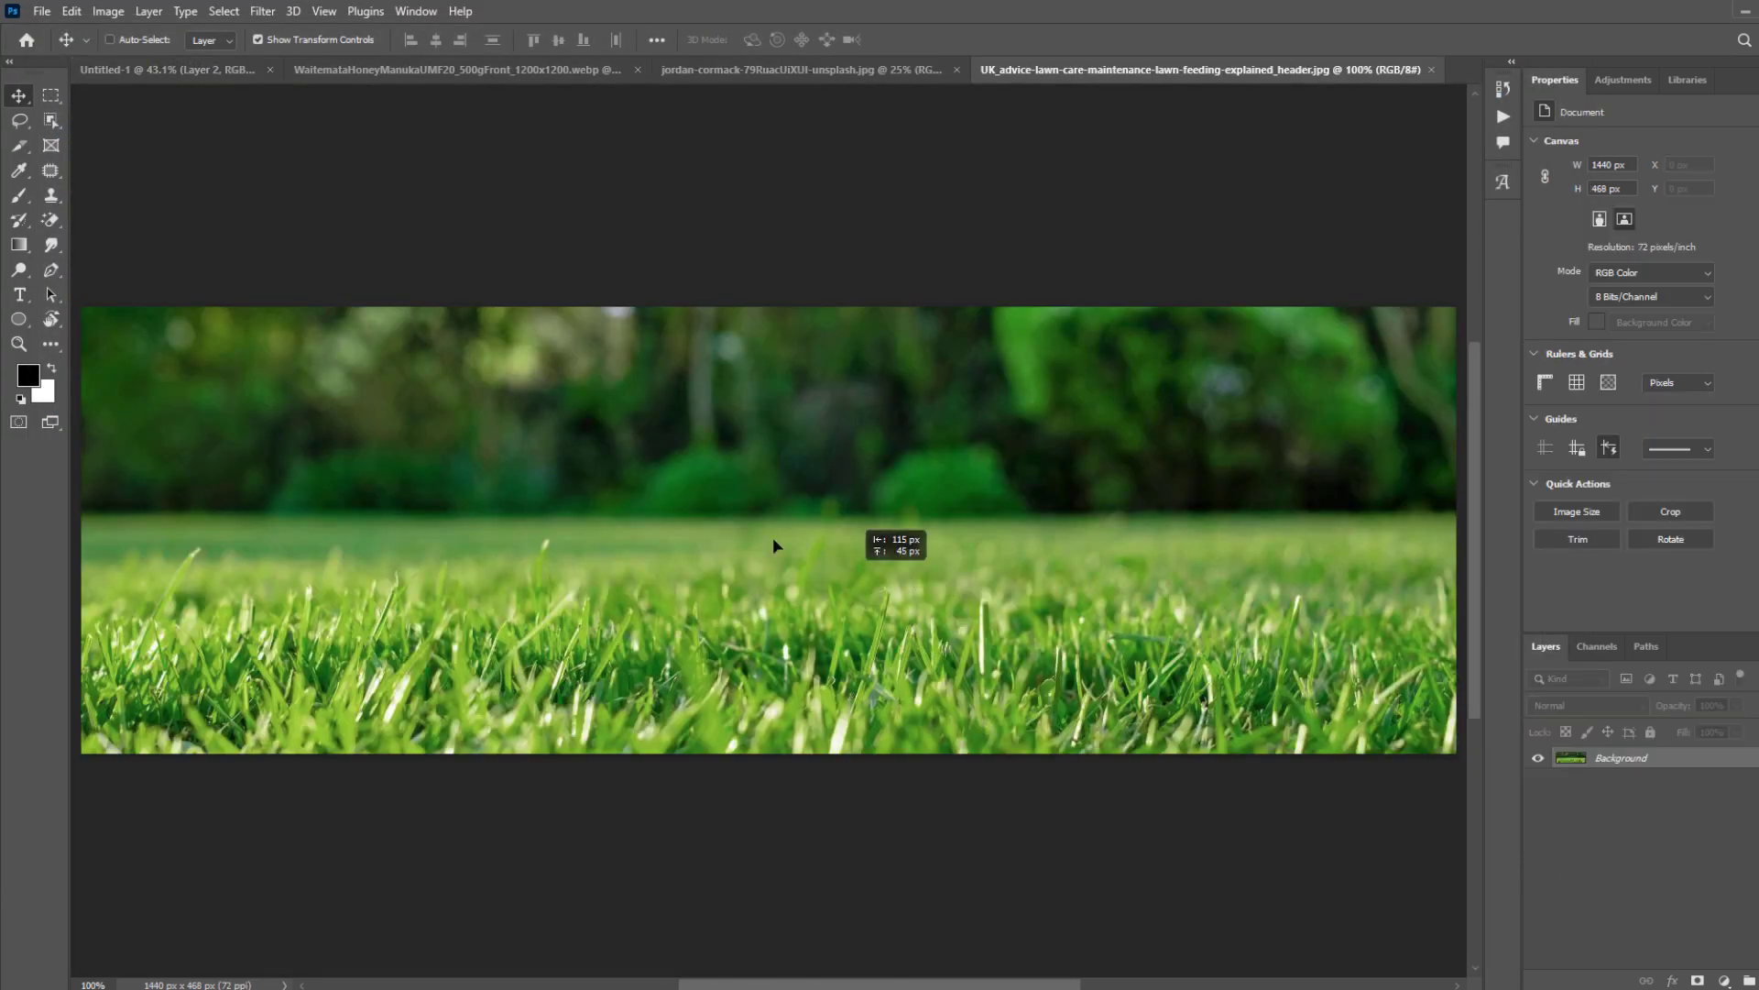
{"action": "left_click_drag", "start_coordinate": [773, 547], "coordinate": [422, 160]}
{"action": "mouse_move", "coordinate": [964, 626]}
{"action": "left_mouse_down"}
{"action": "mouse_move", "coordinate": [937, 605]}
{"action": "mouse_move", "coordinate": [951, 621]}
{"action": "left_mouse_up"}
Move the sunflower field layer above the grass layer and lower it to fill the canvas down to the grass.
{"action": "left_click_drag", "start_coordinate": [1645, 841], "coordinate": [1641, 790]}
{"action": "scroll", "coordinate": [932, 513], "scroll_direction": "up", "scroll_amount": 3}
{"action": "left_click_drag", "start_coordinate": [1053, 534], "coordinate": [1053, 594]}
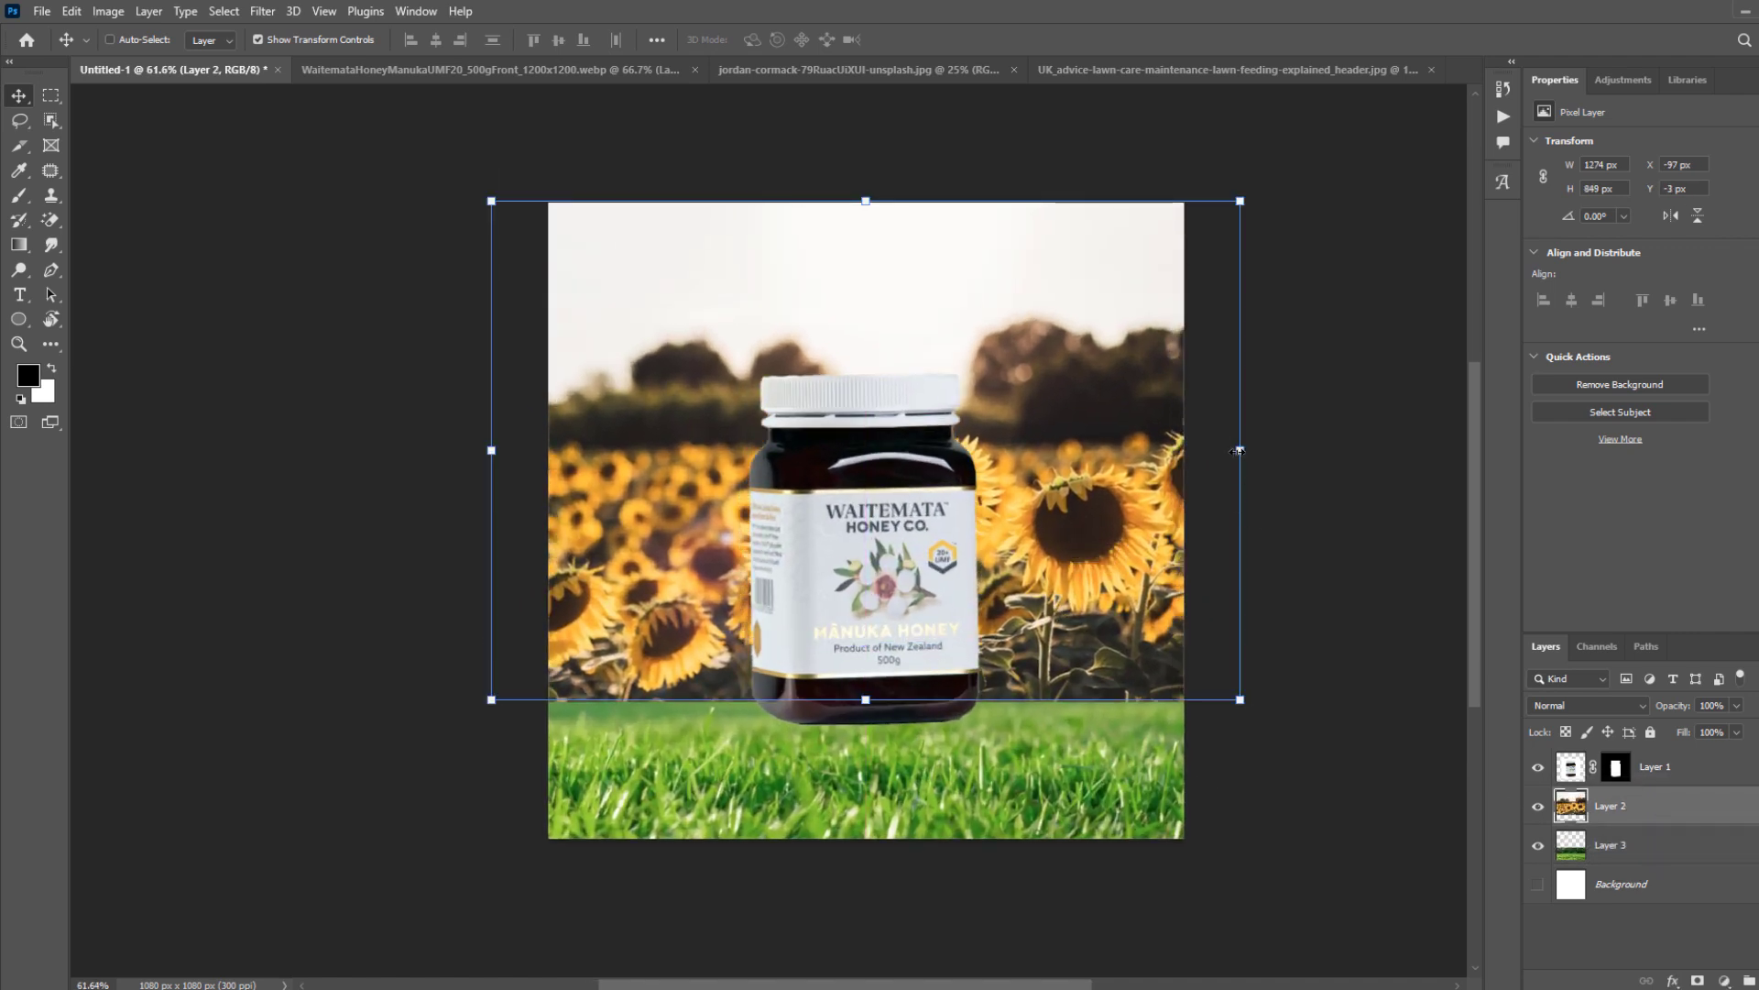
Enlarge the sunflower field to about 137% and position it so its lower edge meets the grass behind the jar.
{"action": "left_click_drag", "start_coordinate": [1238, 451], "coordinate": [1379, 450]}
{"action": "left_click_drag", "start_coordinate": [1239, 584], "coordinate": [1239, 511]}
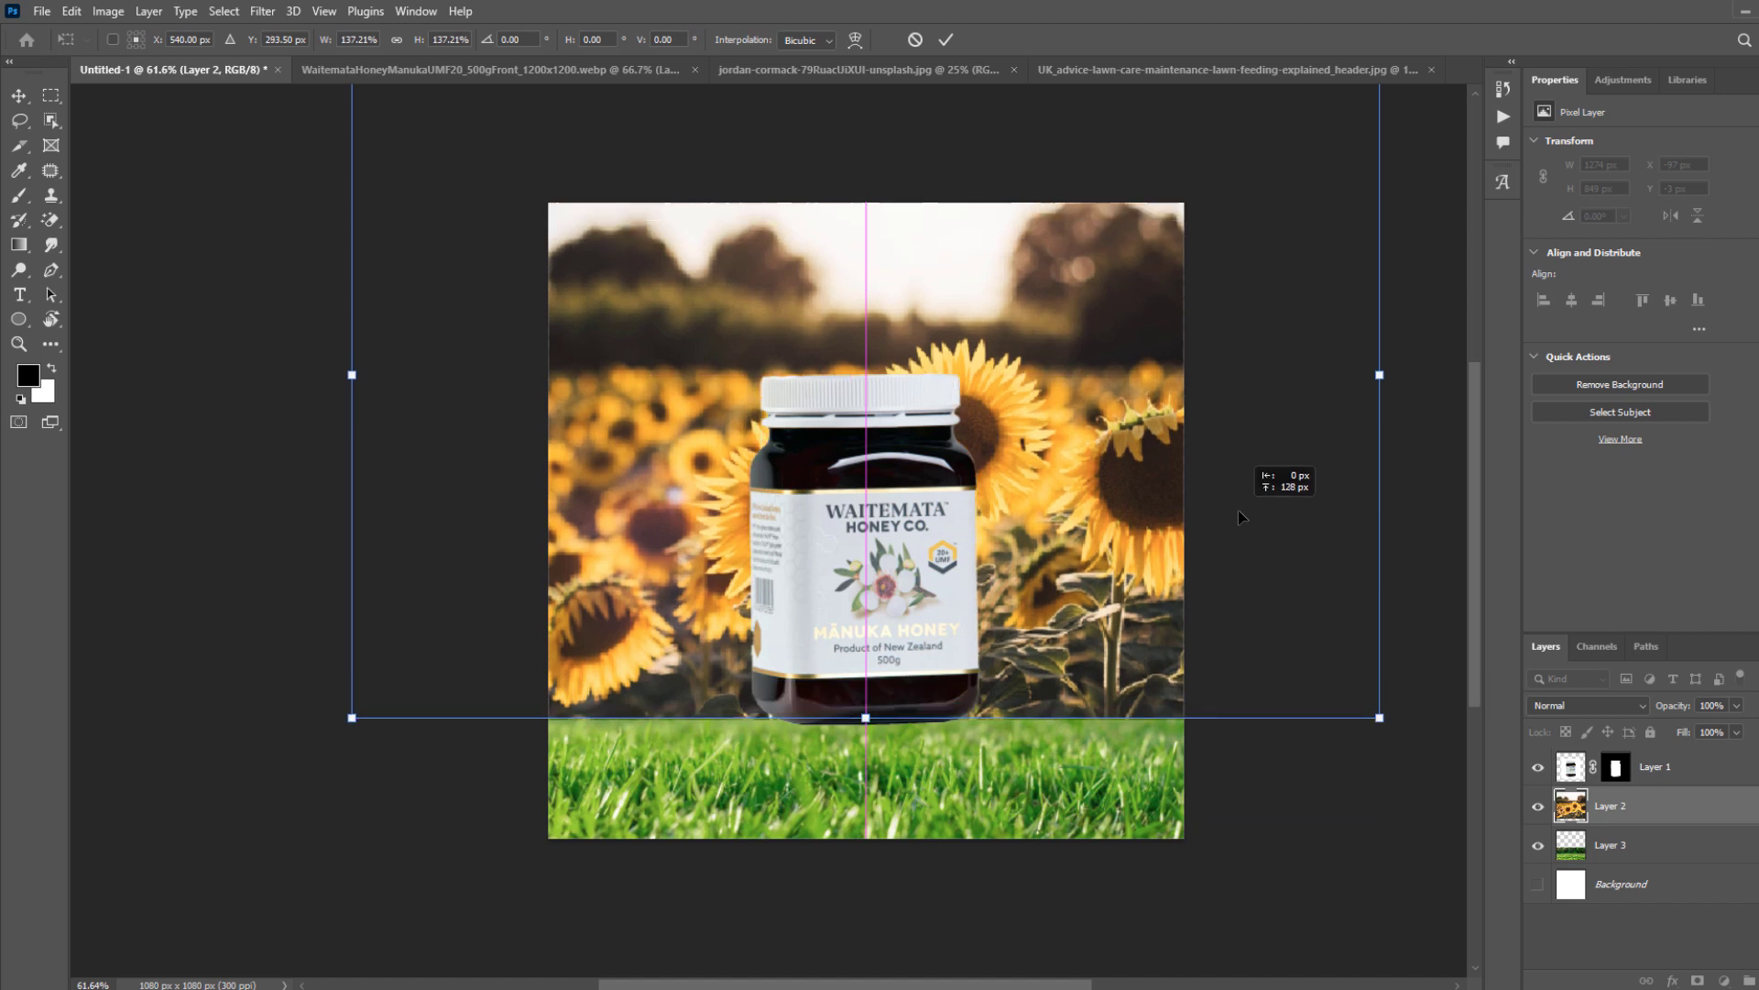
{"action": "key", "text": "Return"}
{"action": "left_click", "coordinate": [1610, 844], "text": "shift"}
{"action": "left_click_drag", "start_coordinate": [1029, 659], "coordinate": [1028, 660]}
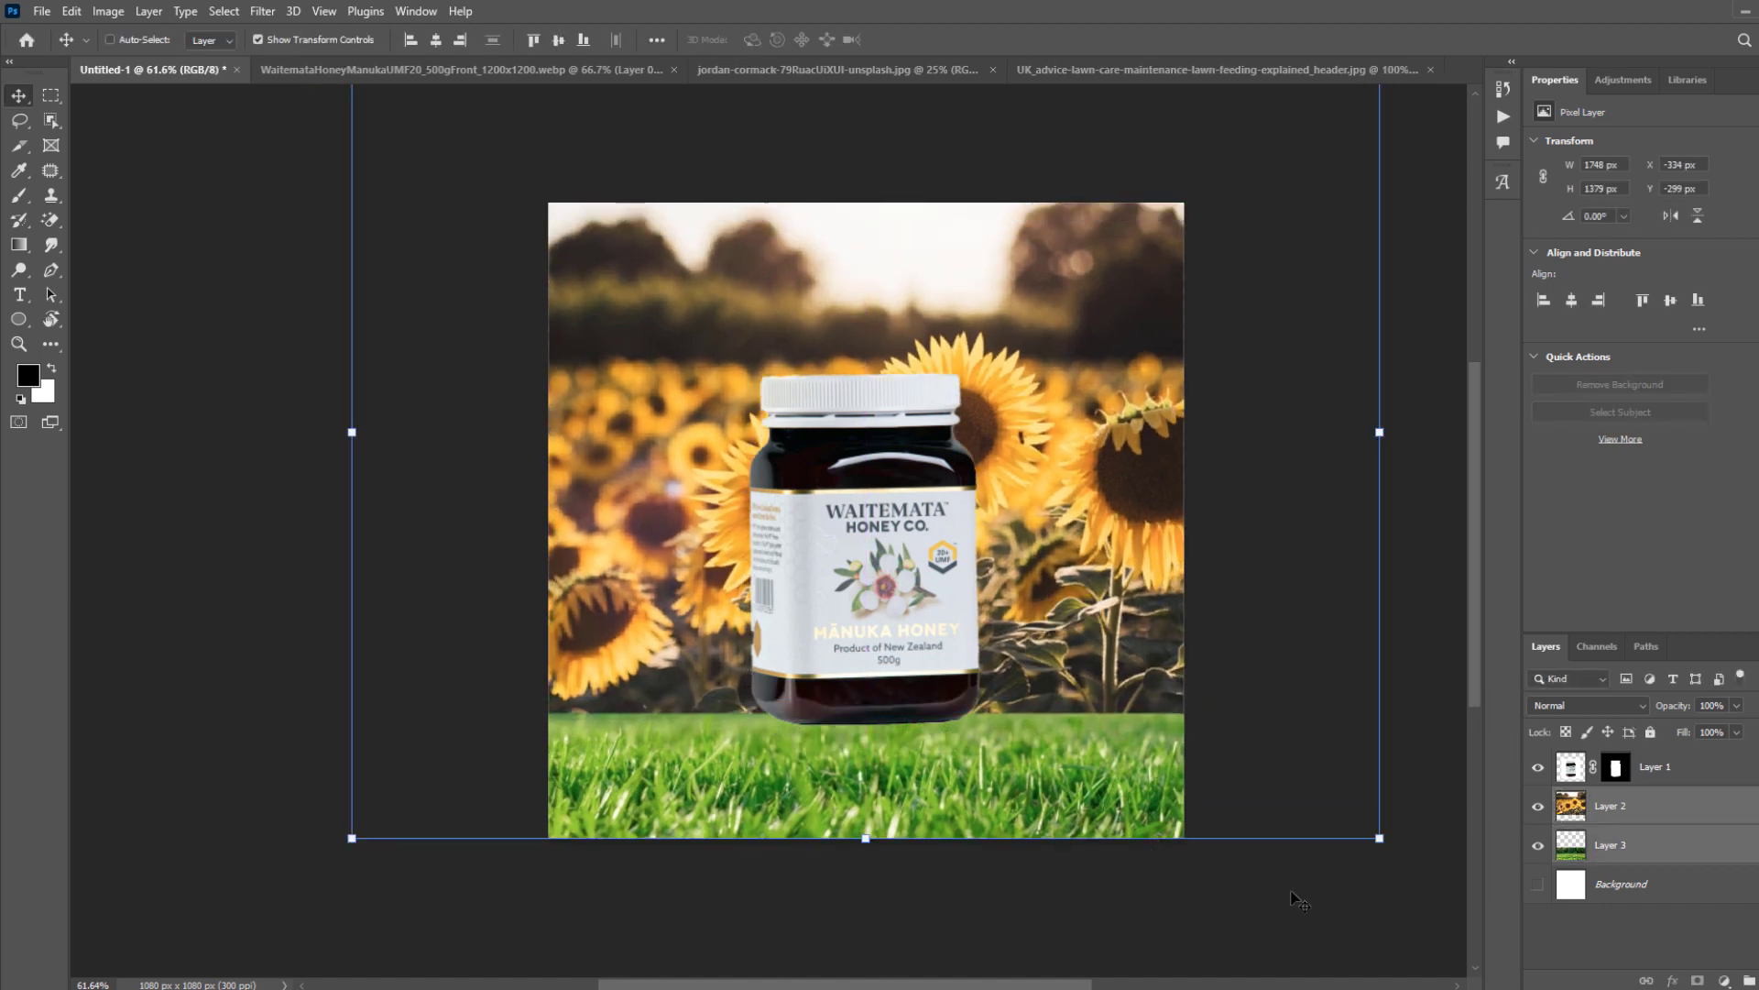
{"action": "left_click", "coordinate": [1590, 854], "text": "ctrl"}
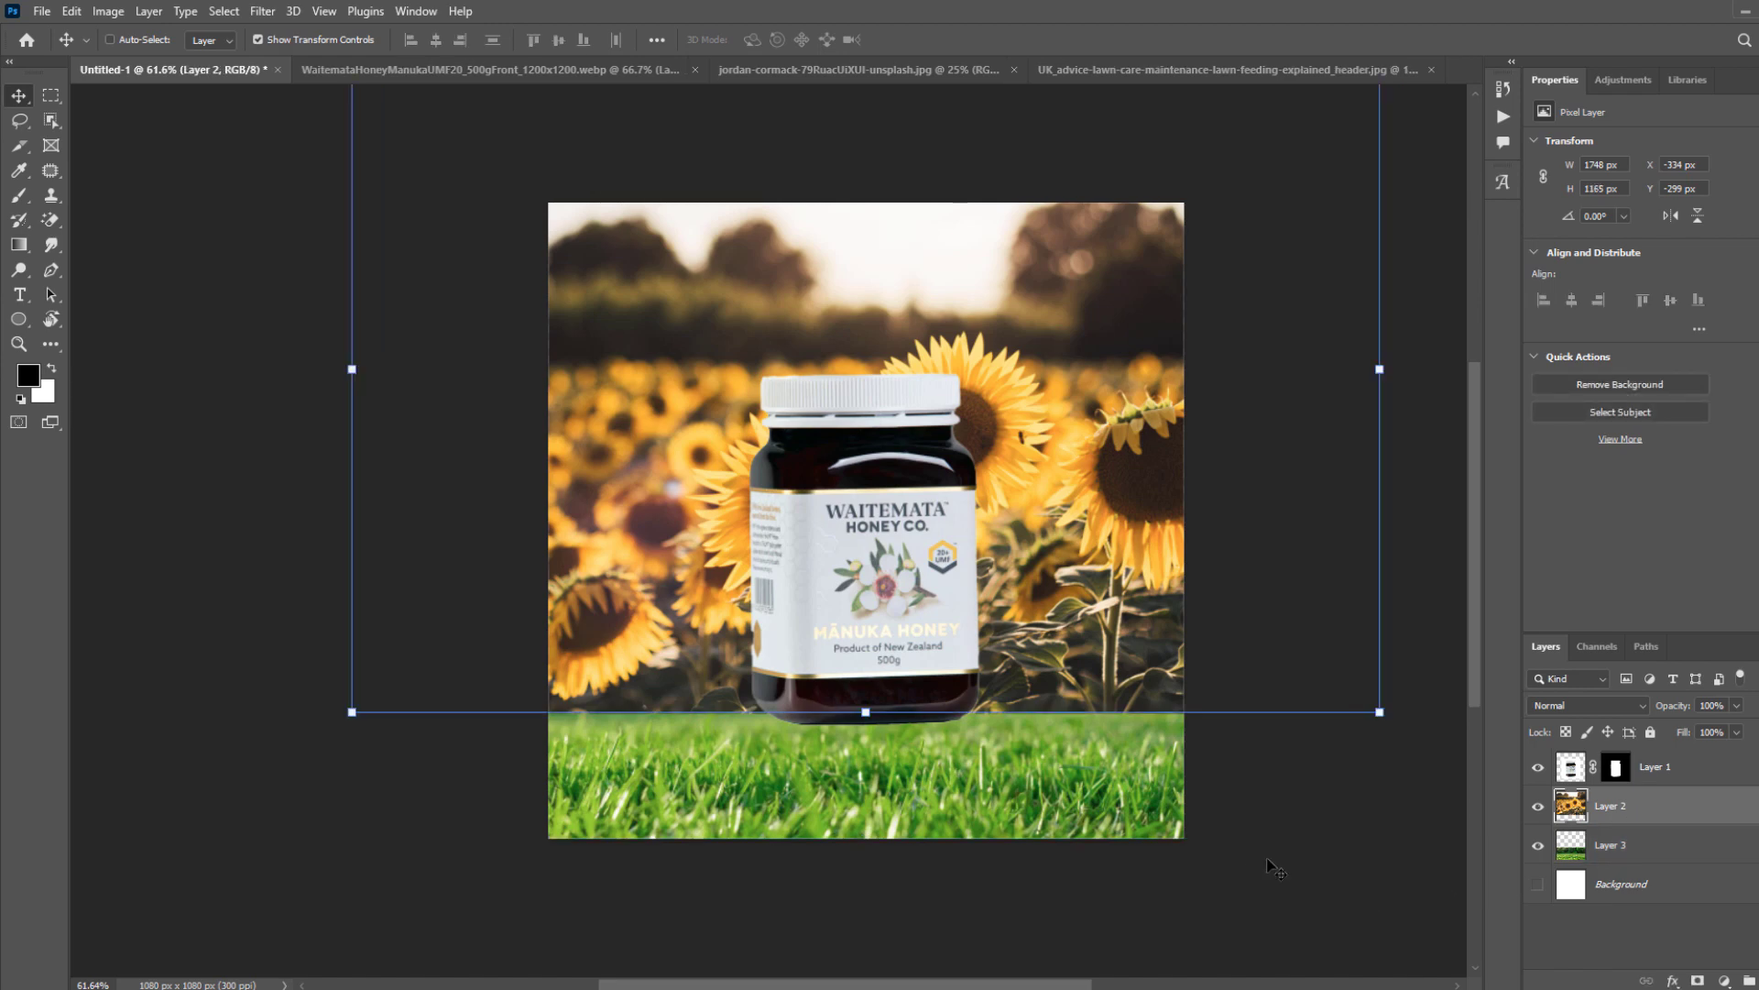
Open the single sunflower image and the honey dipper file named Image together.
{"action": "key", "text": "ctrl+o"}
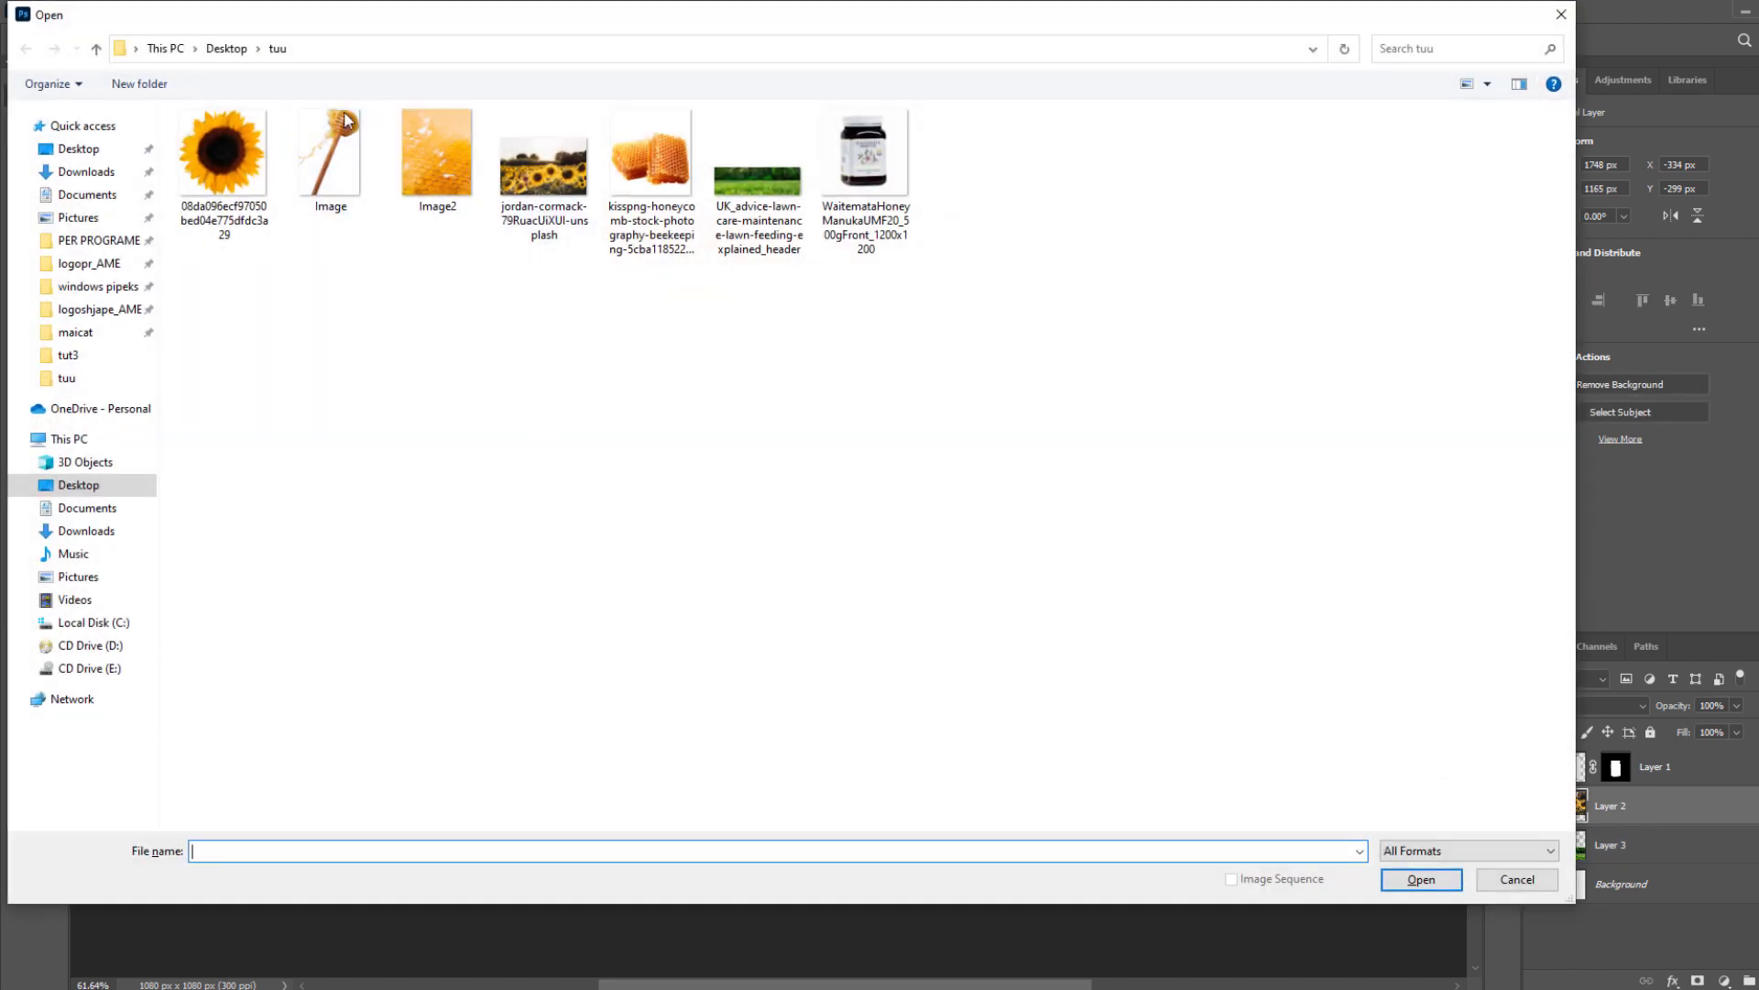
{"action": "left_click", "coordinate": [204, 169]}
{"action": "left_click", "coordinate": [338, 156]}
{"action": "left_click", "coordinate": [220, 182]}
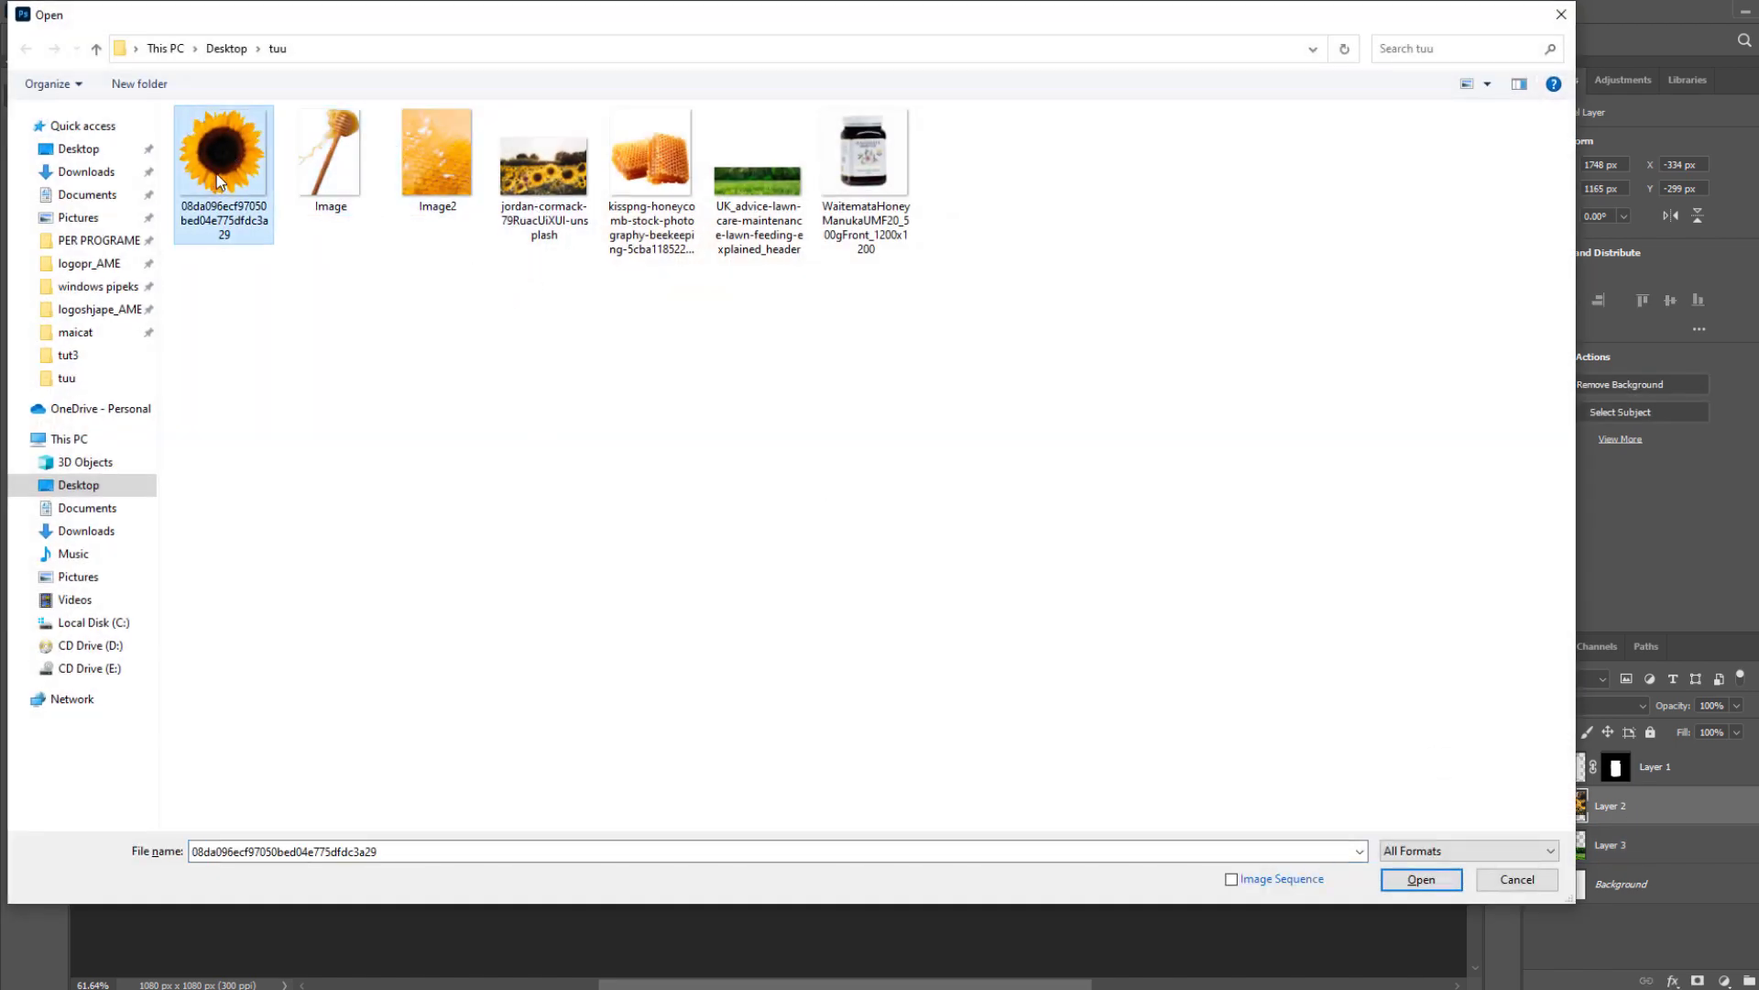
{"action": "left_click", "coordinate": [351, 161], "text": "ctrl"}
{"action": "double_click", "coordinate": [331, 187]}
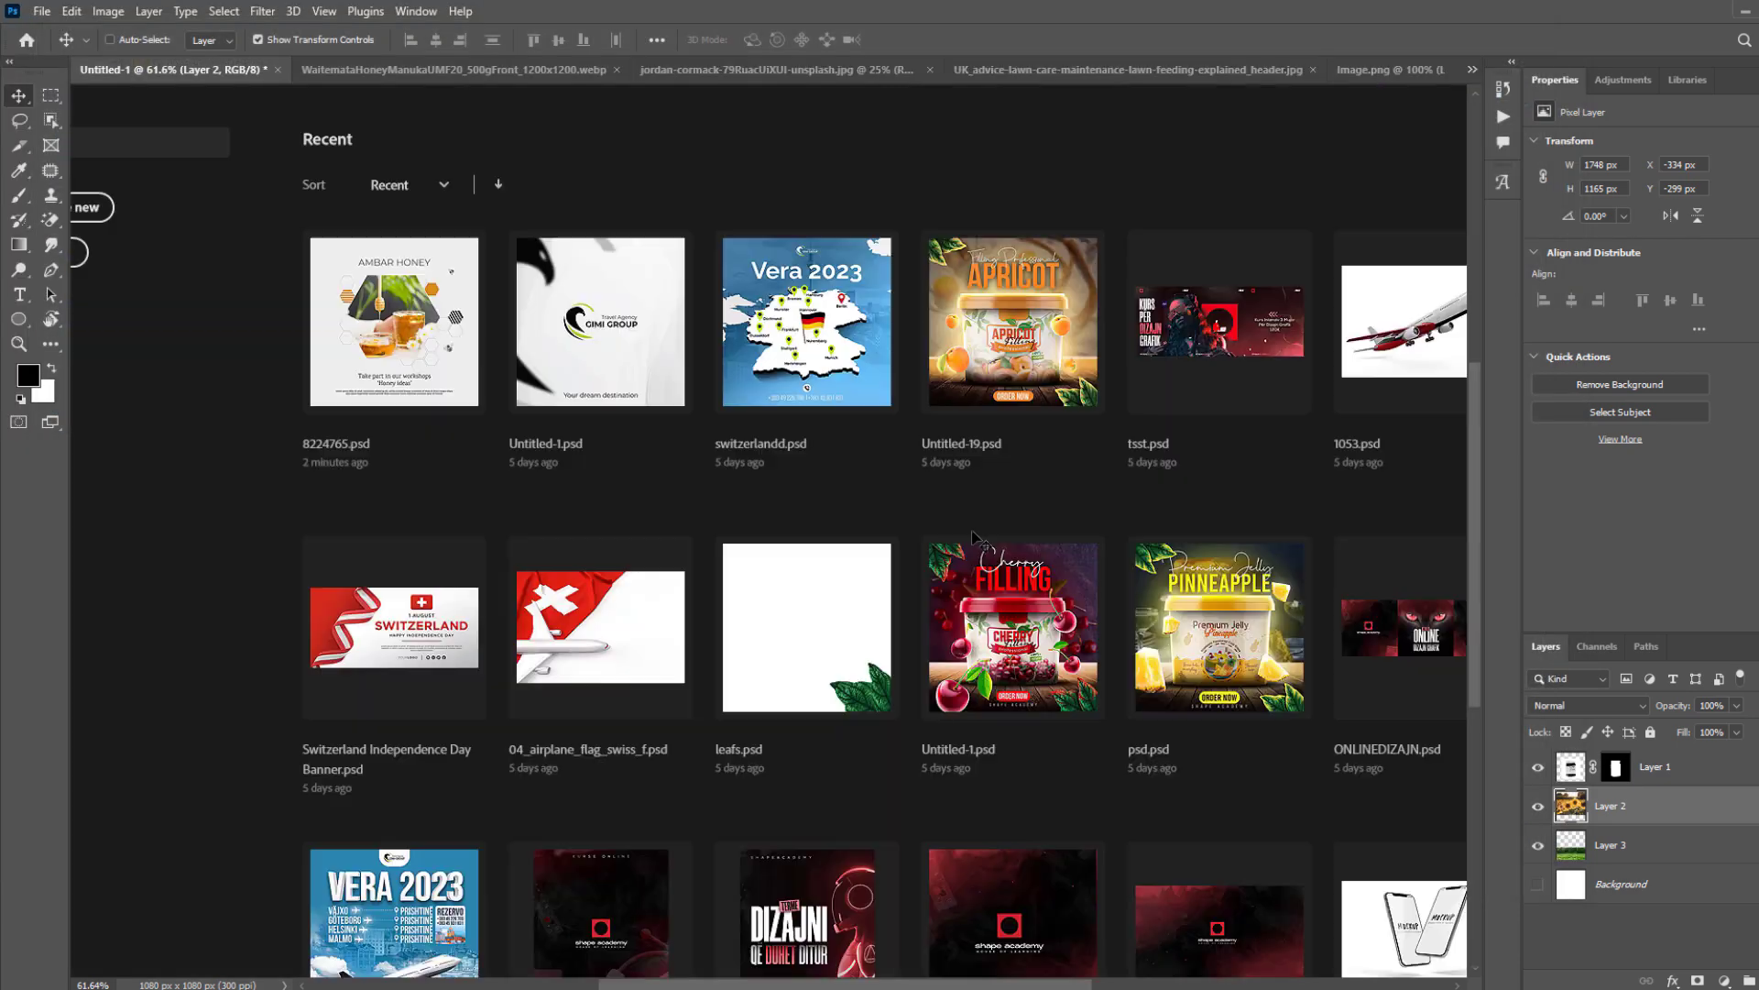
Place the honey dipper behind the jar, sized to about 328 × 303 px and angled to stick out beside the lid's left side.
{"action": "left_click_drag", "start_coordinate": [841, 353], "coordinate": [720, 425]}
{"action": "left_click_drag", "start_coordinate": [816, 513], "coordinate": [753, 568]}
{"action": "left_click_drag", "start_coordinate": [940, 627], "coordinate": [961, 563]}
{"action": "left_click_drag", "start_coordinate": [786, 557], "coordinate": [825, 509]}
{"action": "left_click_drag", "start_coordinate": [992, 491], "coordinate": [817, 639]}
{"action": "left_click_drag", "start_coordinate": [813, 489], "coordinate": [803, 503]}
{"action": "key", "text": "Return"}
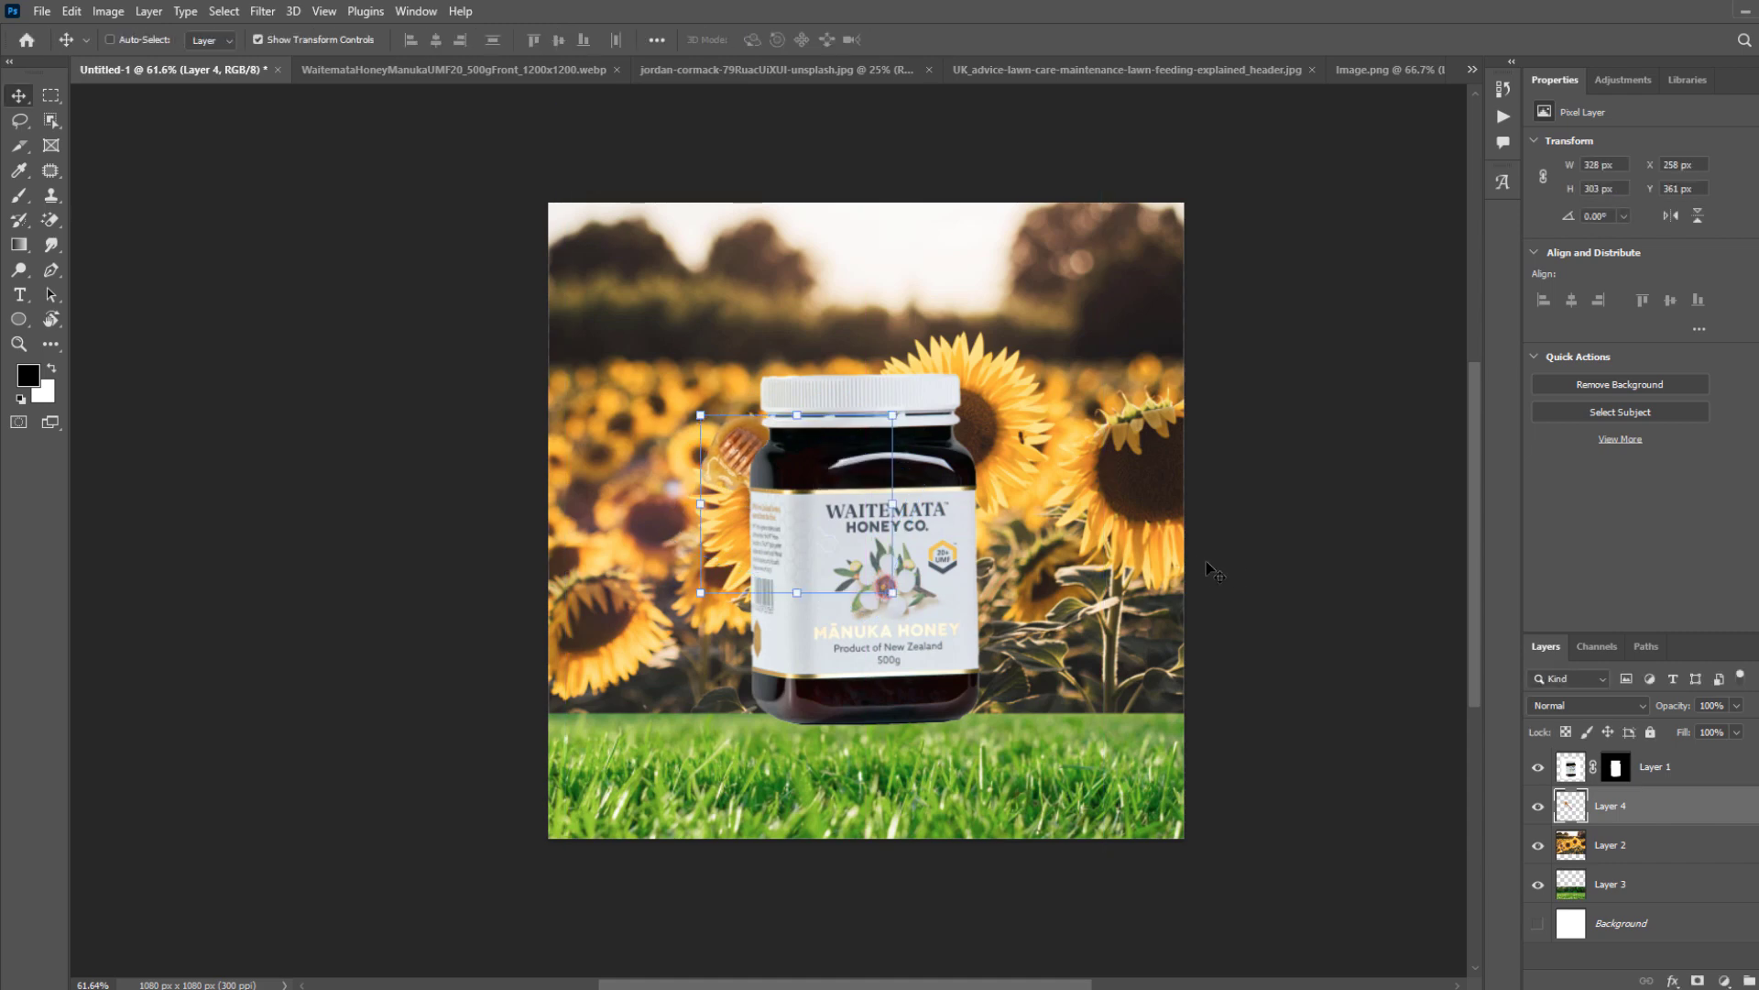
Open the single sunflower image and copy the flower into the ad composition.
{"action": "key", "text": "ctrl+o"}
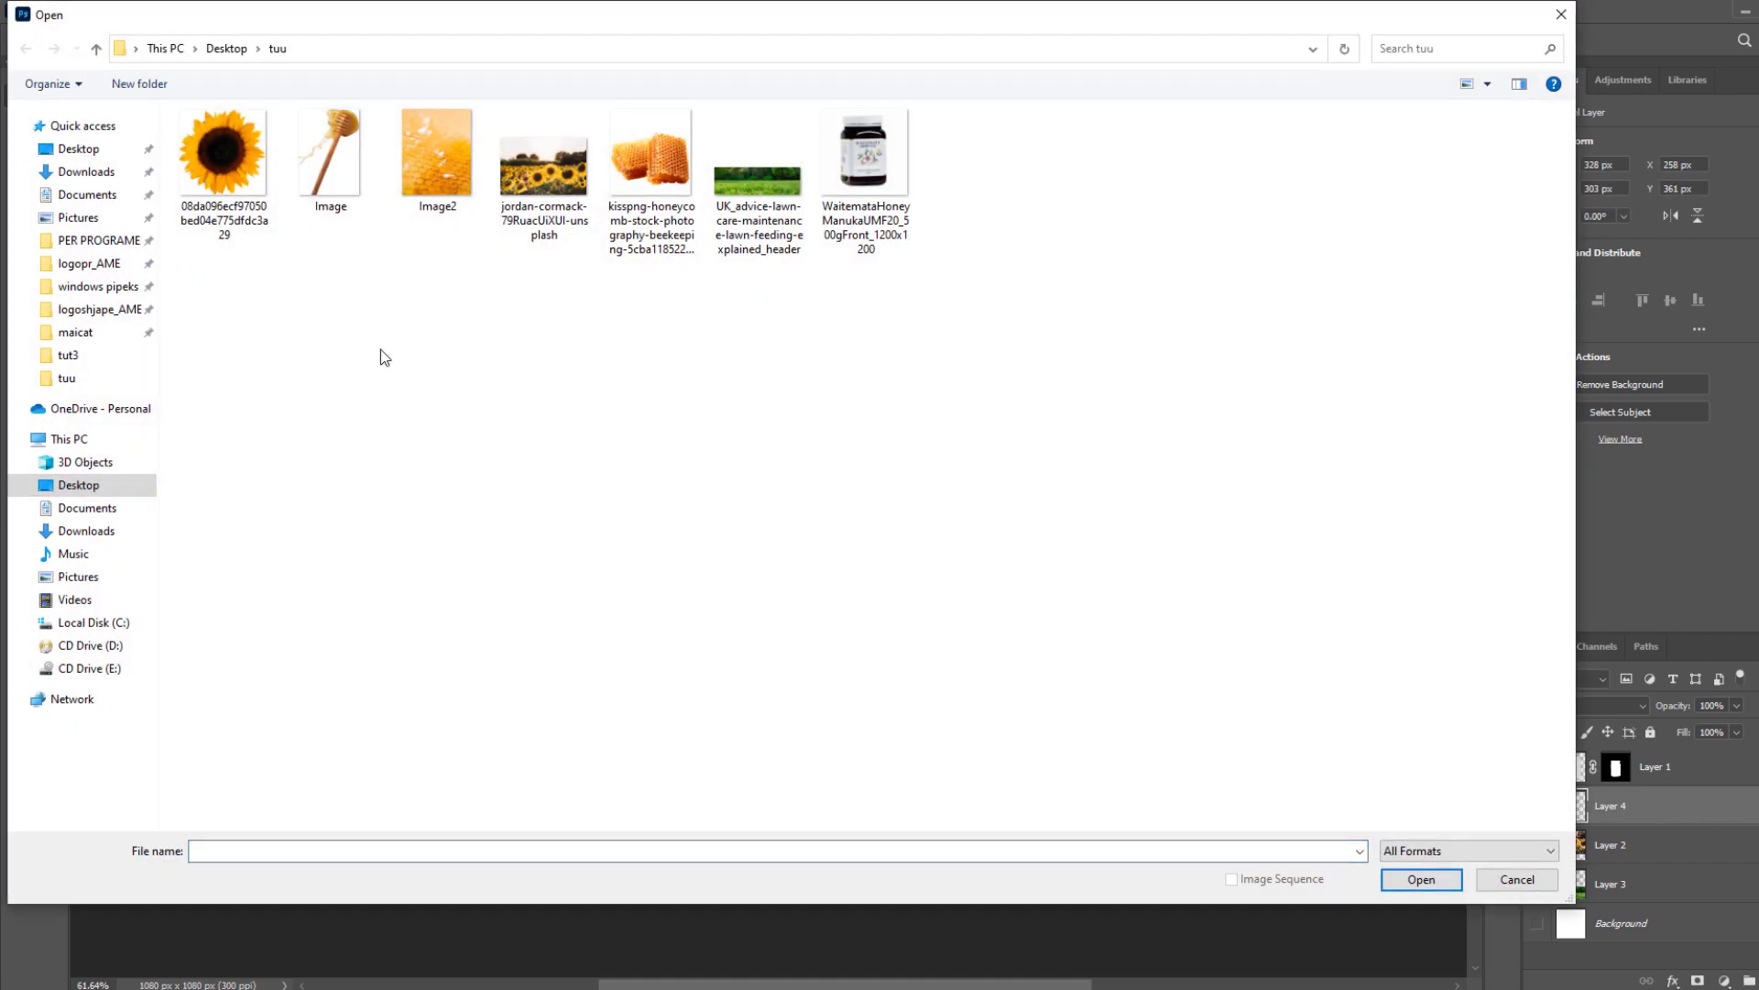
{"action": "left_click", "coordinate": [430, 179]}
{"action": "double_click", "coordinate": [207, 154]}
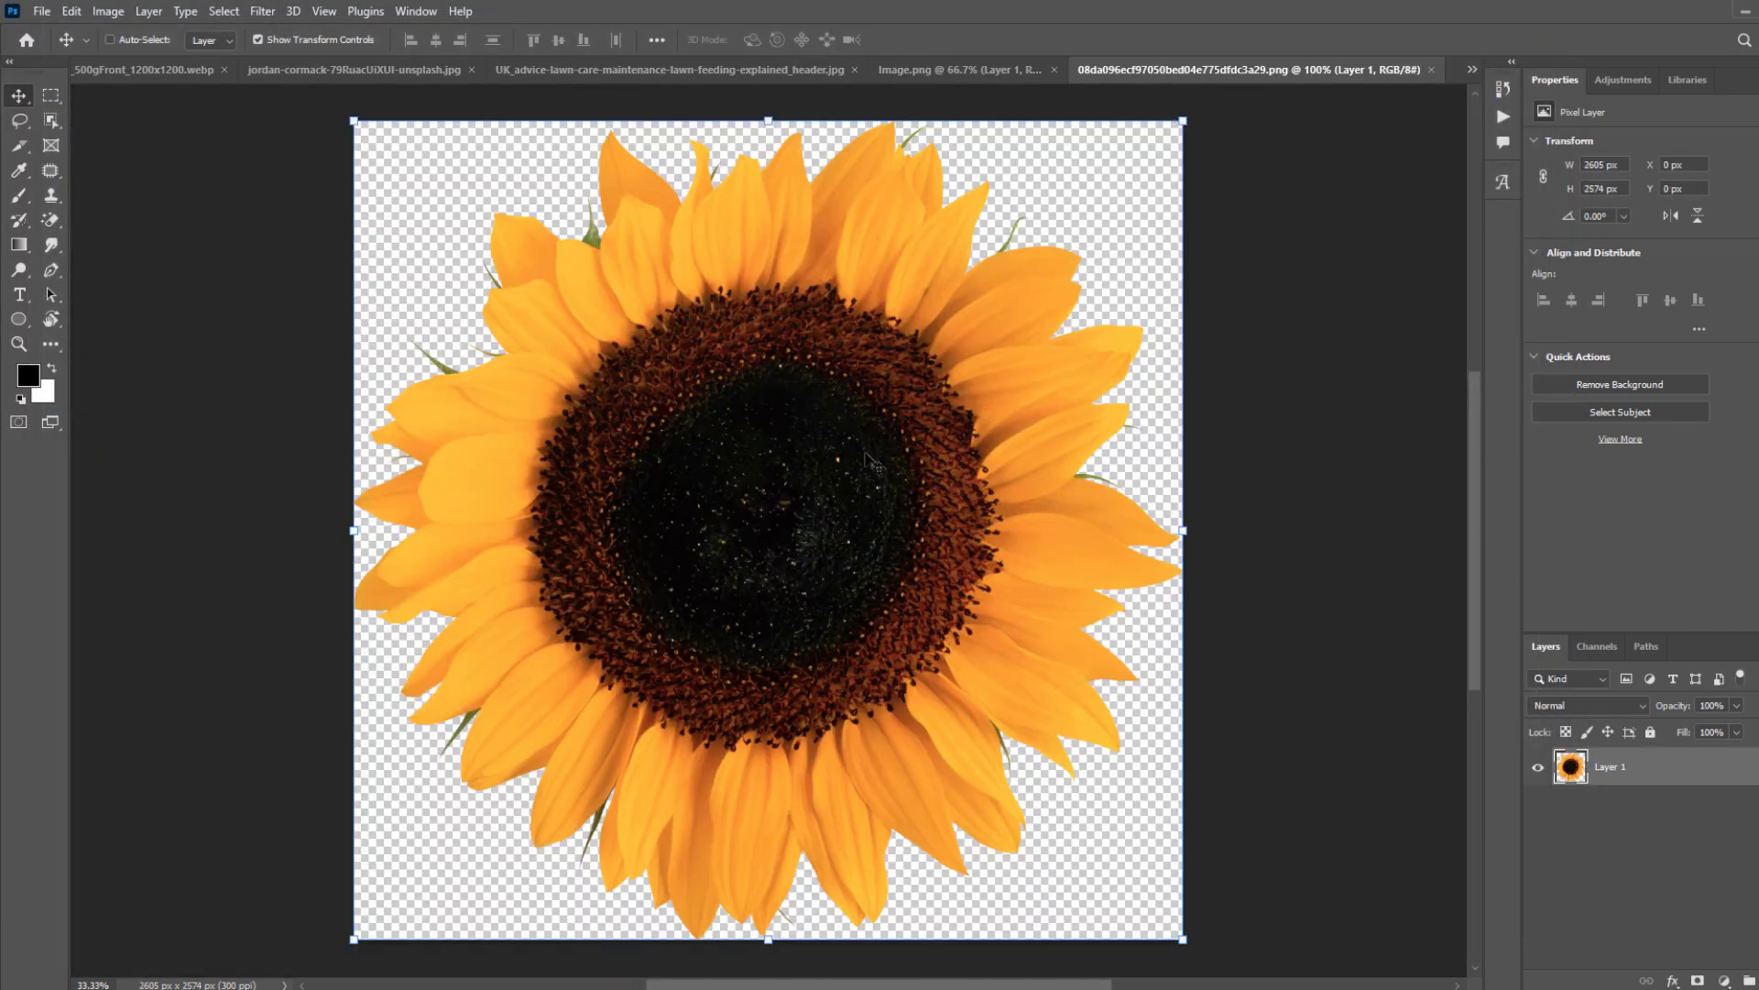
{"action": "left_click_drag", "start_coordinate": [760, 390], "coordinate": [884, 476]}
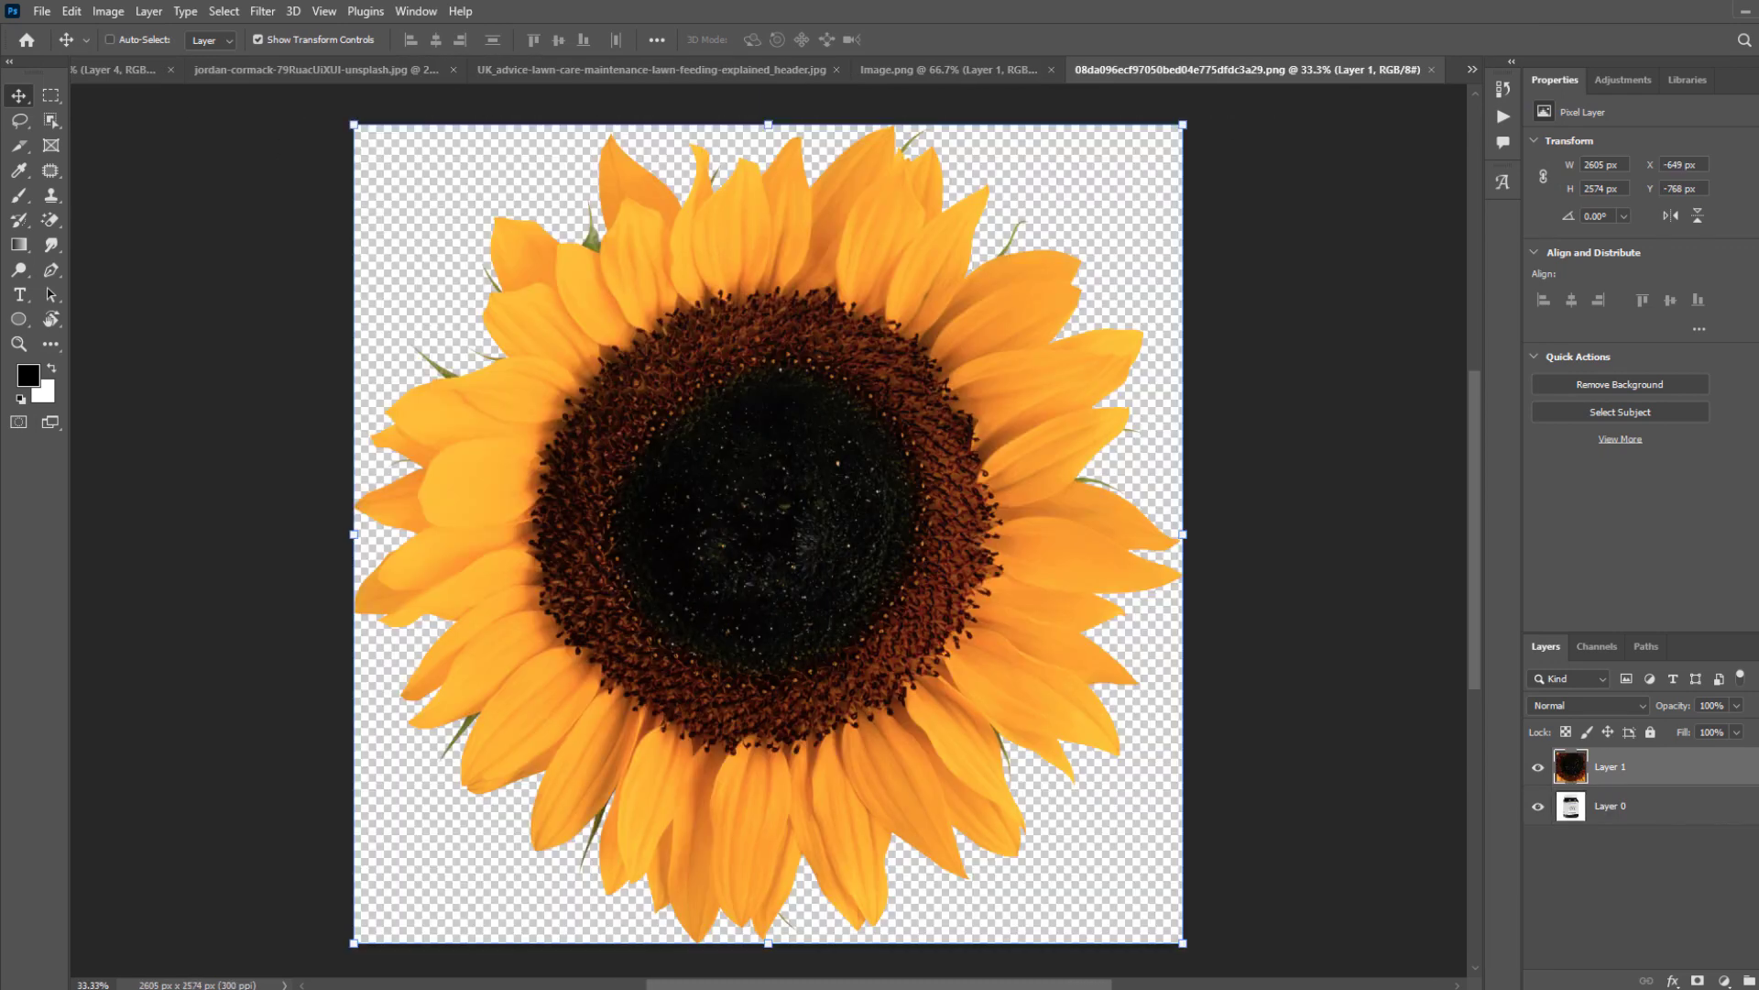
{"action": "left_click_drag", "start_coordinate": [696, 376], "coordinate": [939, 503]}
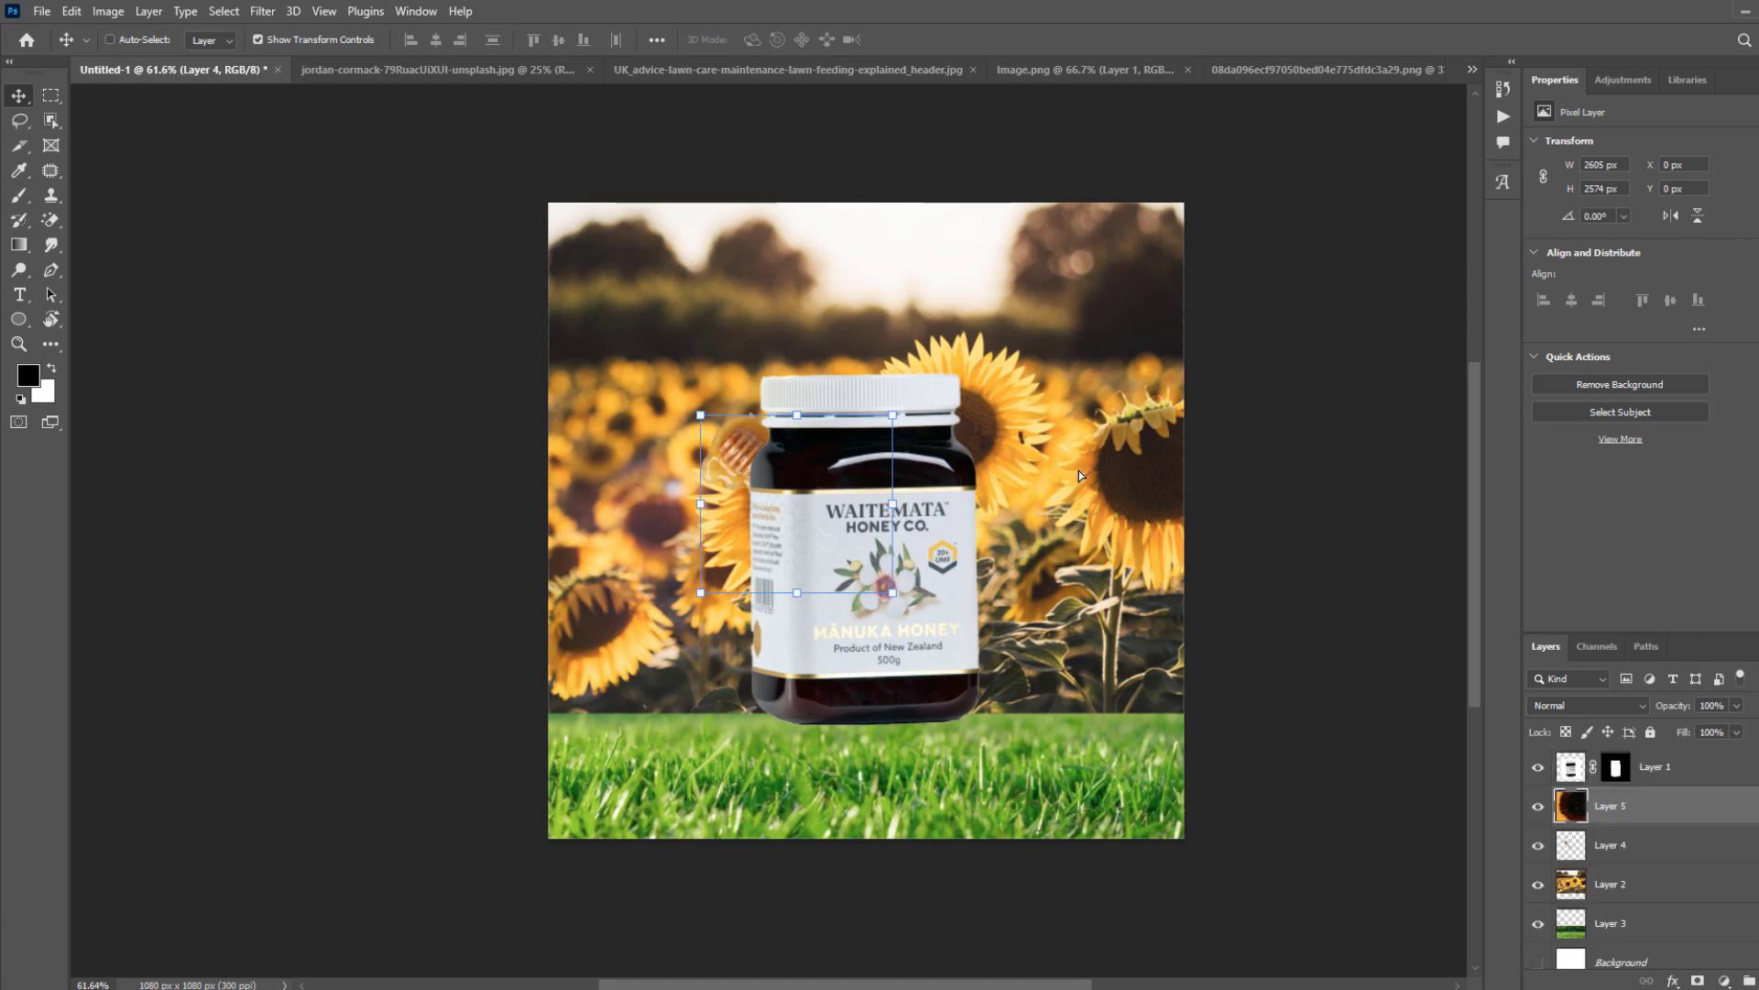
Shrink the single sunflower to about 15.7% and place it partly cropped in the canvas's upper right corner.
{"action": "scroll", "coordinate": [950, 507], "scroll_direction": "down", "scroll_amount": 1}
{"action": "left_click_drag", "start_coordinate": [337, 476], "coordinate": [942, 434]}
{"action": "left_click_drag", "start_coordinate": [1037, 481], "coordinate": [1135, 306]}
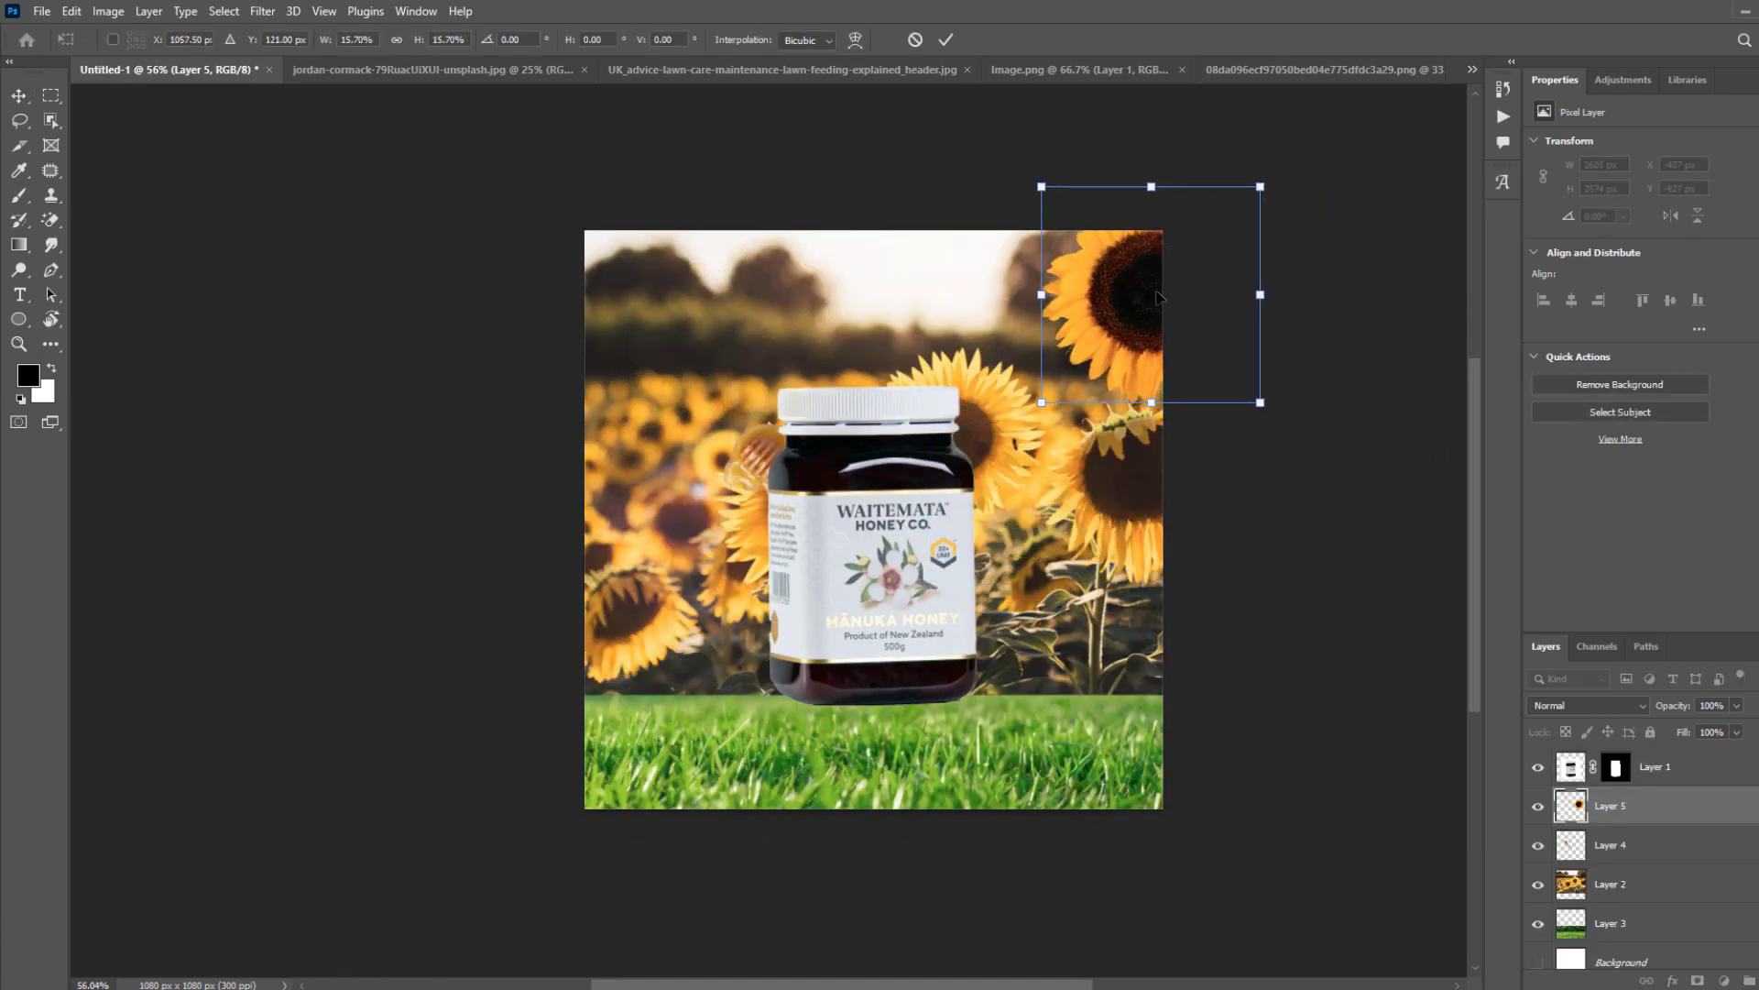
{"action": "key", "text": "Return"}
Close the source documents of the single sunflower and the honey dipper.
{"action": "left_click", "coordinate": [1295, 75]}
{"action": "key", "text": "ctrl+w"}
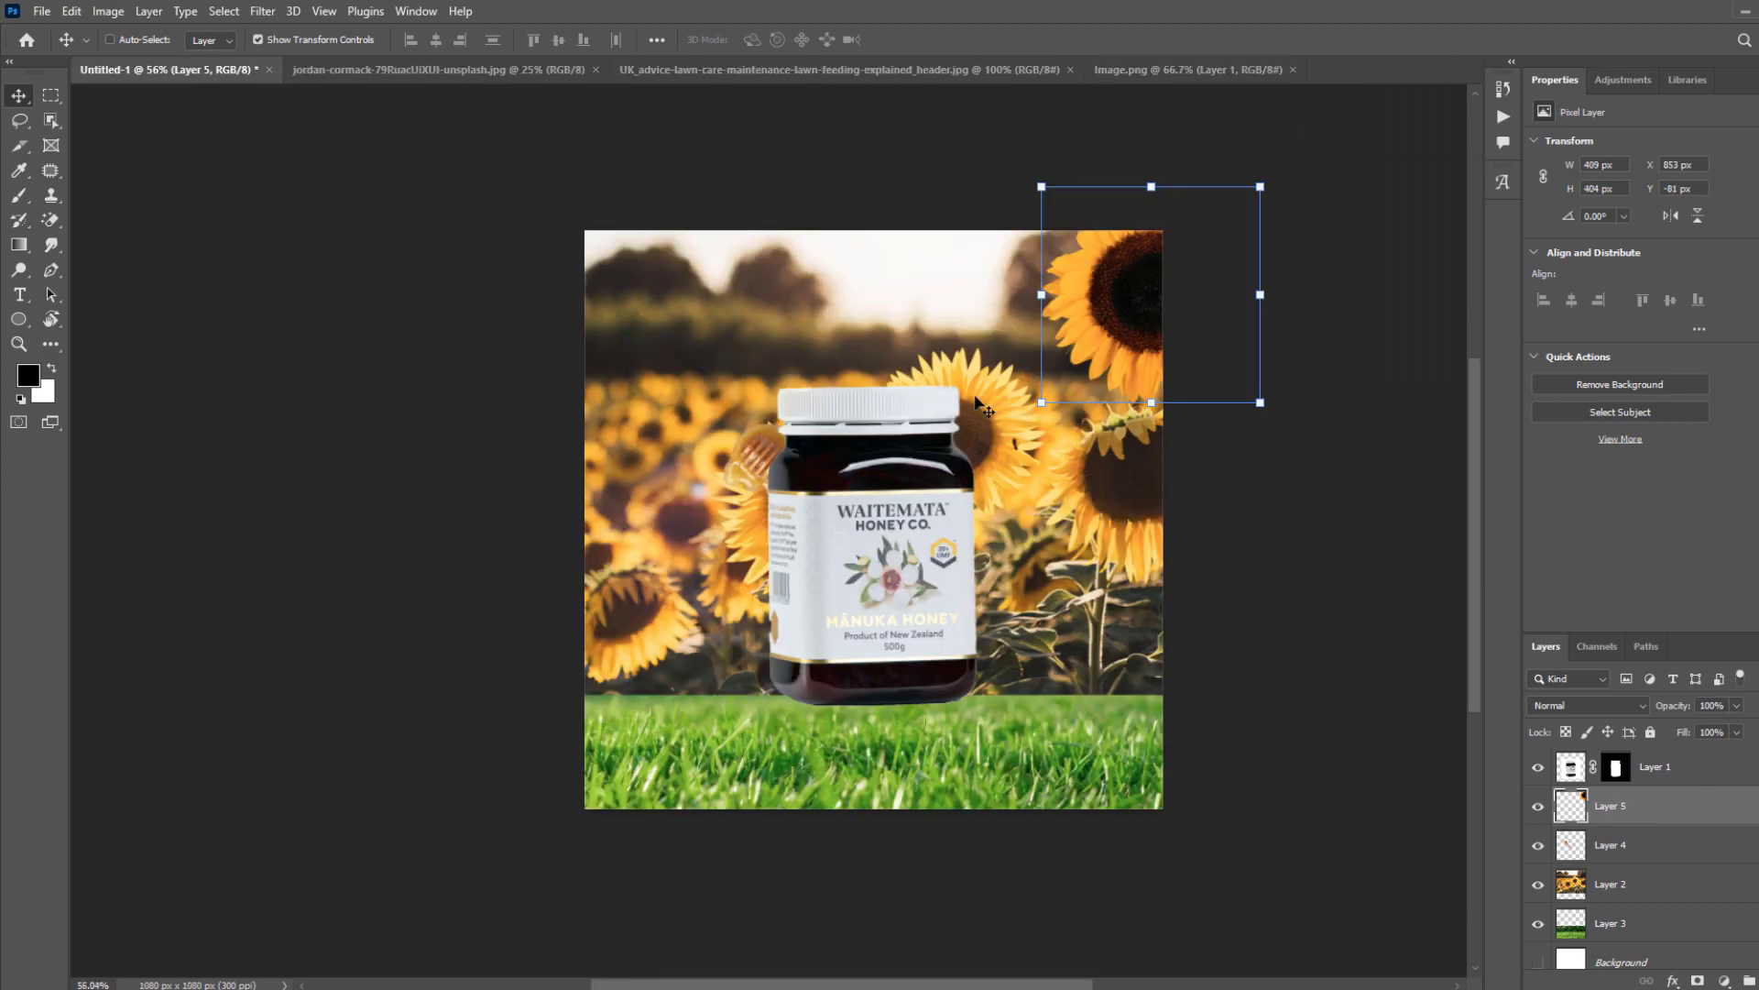
{"action": "left_click", "coordinate": [1136, 71]}
{"action": "key", "text": "ctrl+w"}
Open the honeycomb image, copy it into the composition and place it at about 746 × 558 px over the canvas's lower left corner.
{"action": "key", "text": "ctrl+o"}
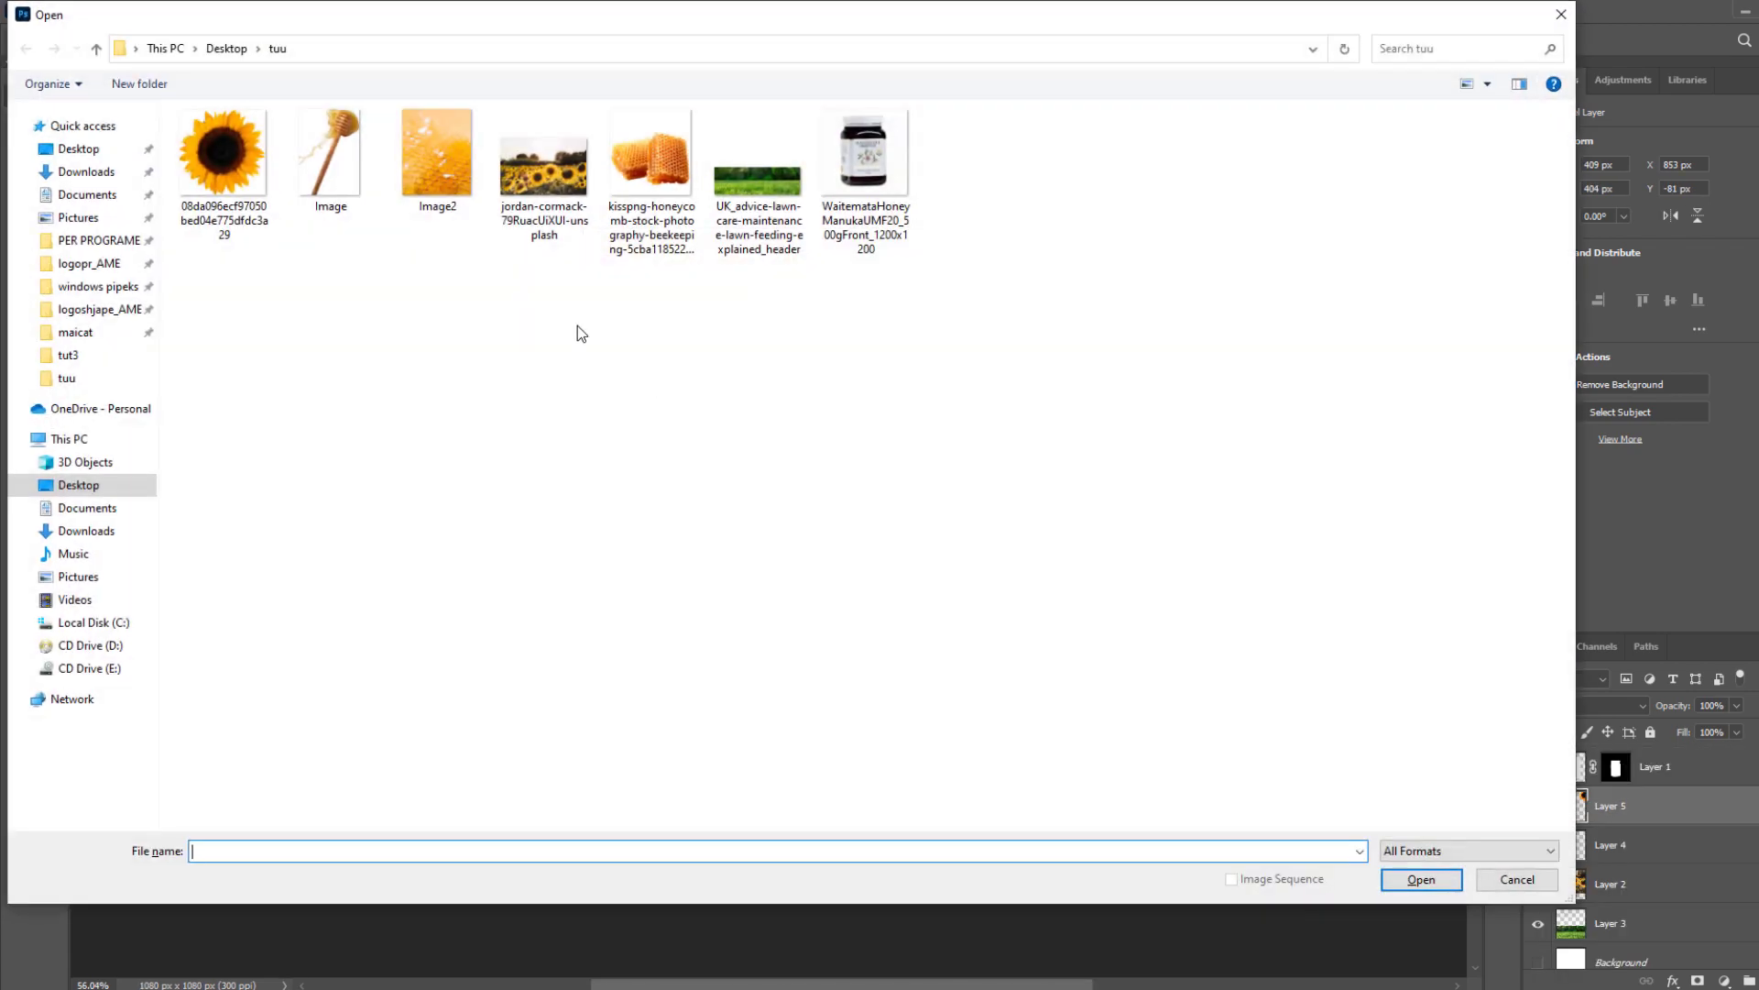
{"action": "double_click", "coordinate": [651, 177]}
{"action": "left_click_drag", "start_coordinate": [985, 666], "coordinate": [224, 113]}
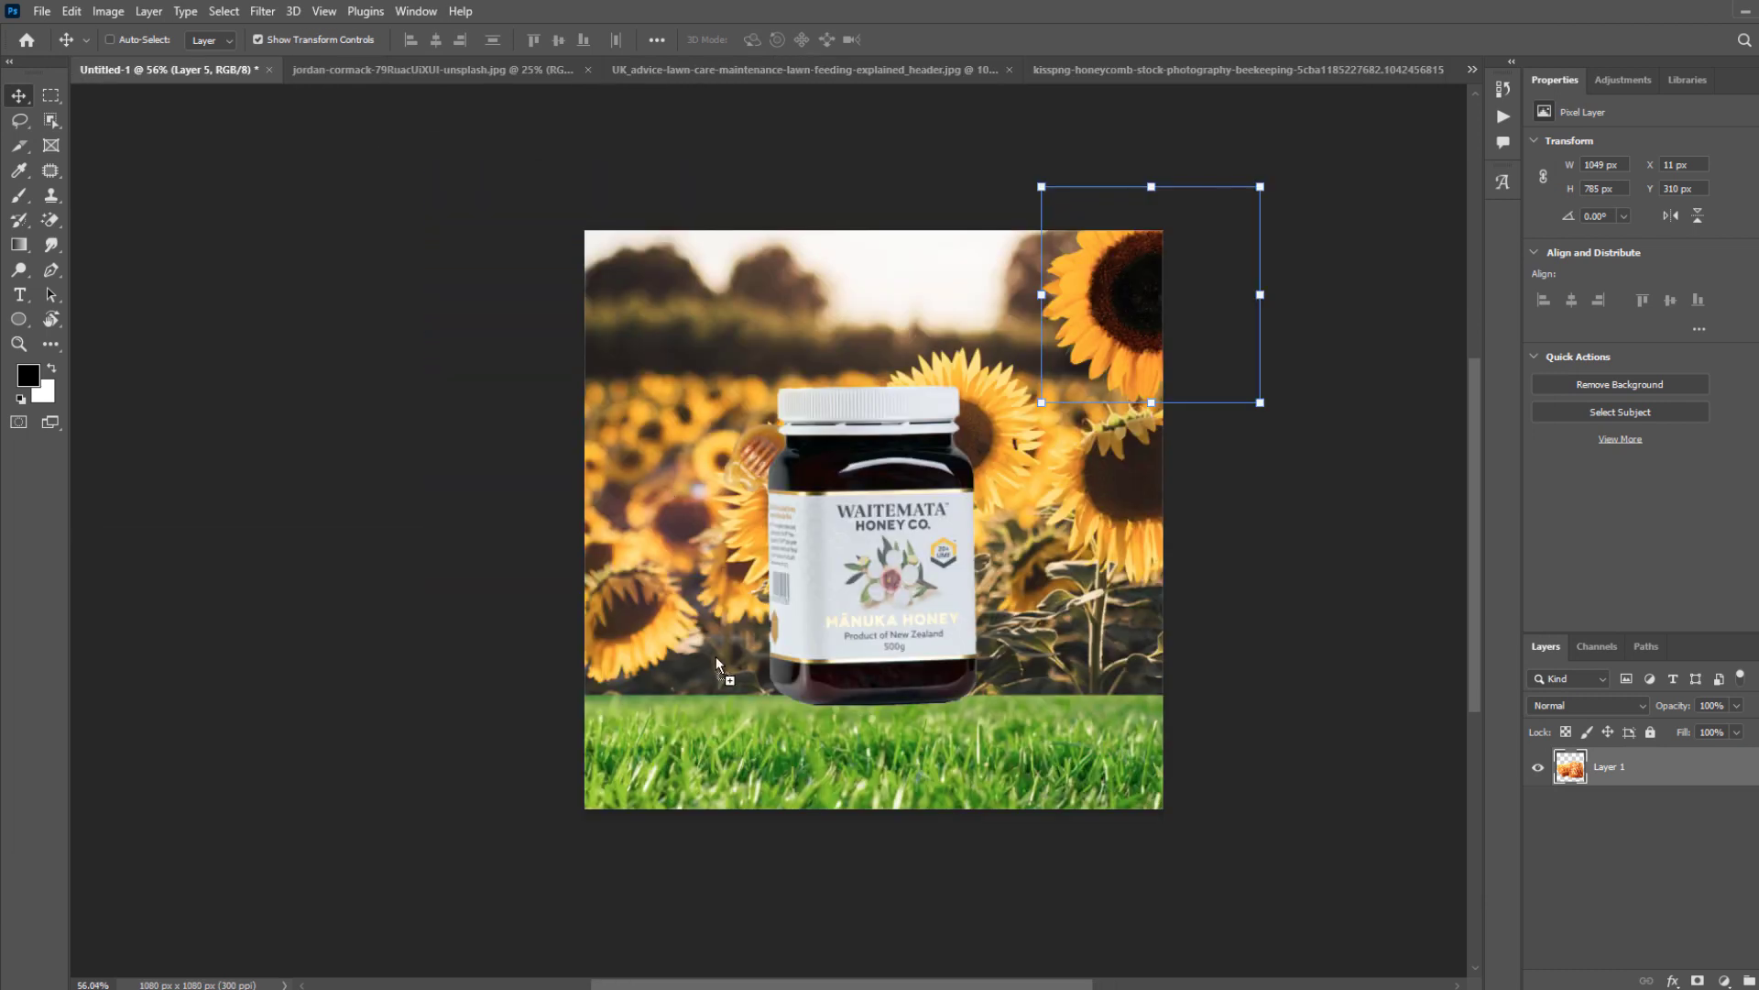
{"action": "left_click_drag", "start_coordinate": [716, 656], "coordinate": [894, 711]}
{"action": "left_click_drag", "start_coordinate": [905, 784], "coordinate": [821, 786]}
{"action": "left_click_drag", "start_coordinate": [752, 782], "coordinate": [713, 770]}
{"action": "key", "text": "Return"}
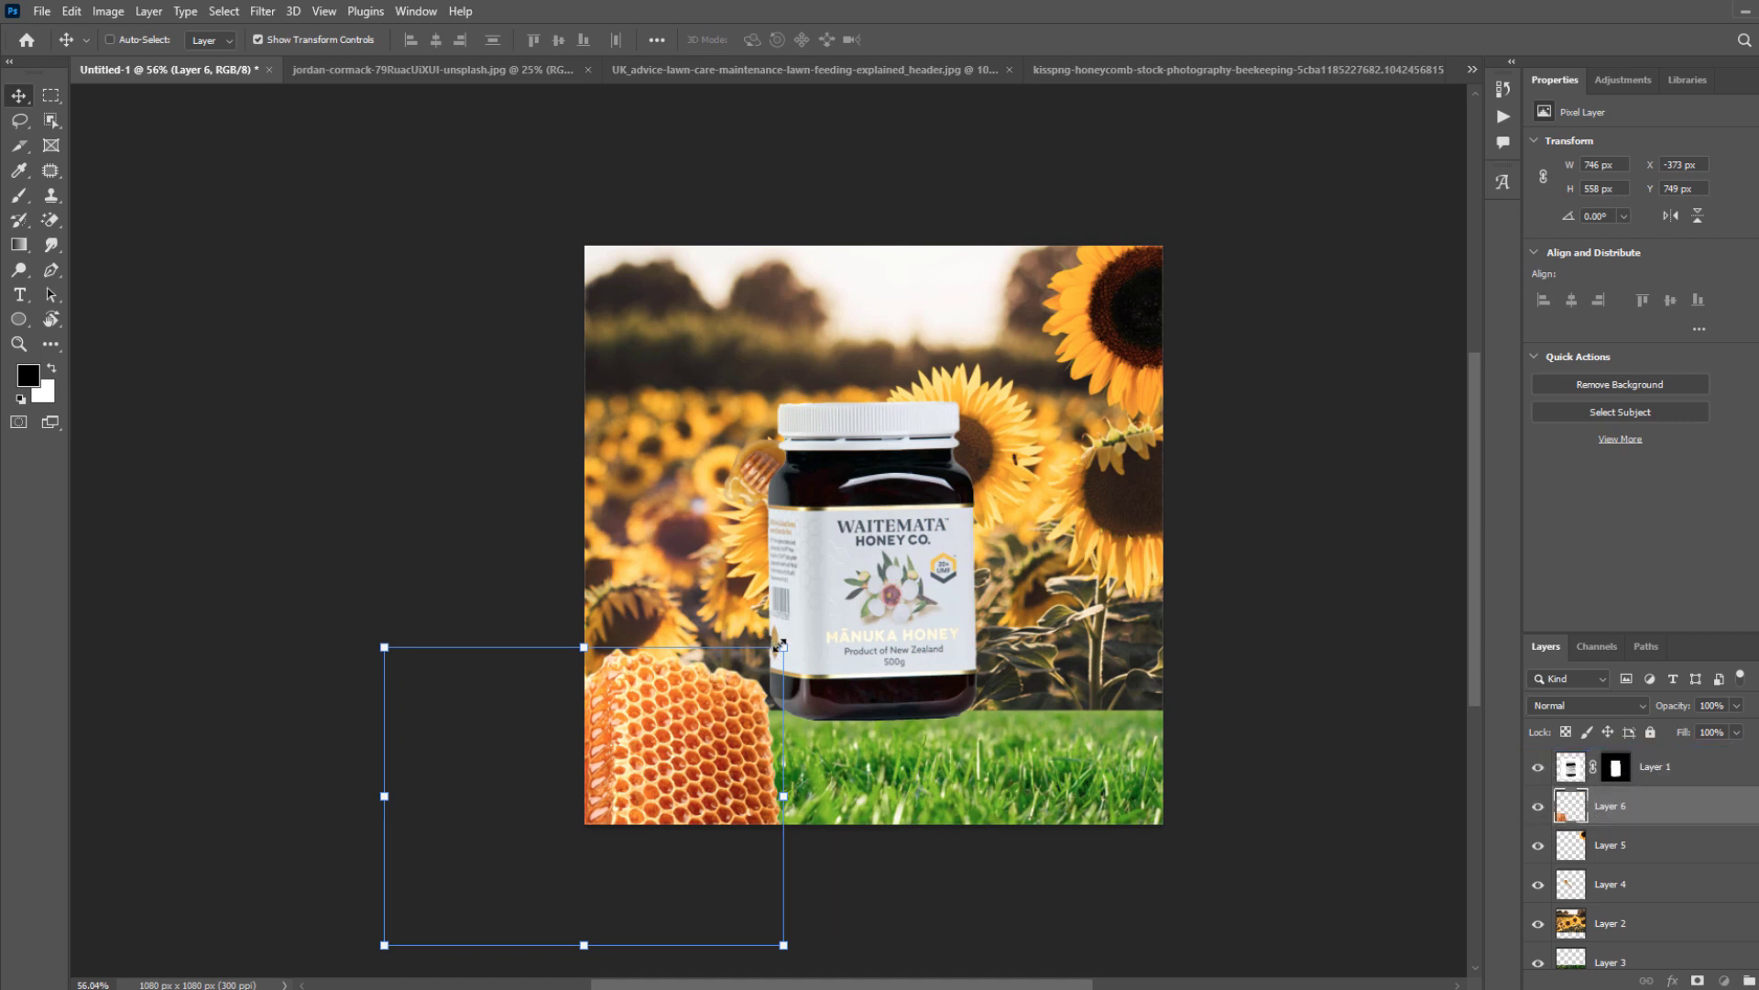
Shrink the honeycomb to about 63%, rotate it about 9° clockwise and tuck it into the canvas's lower left corner on the grass.
{"action": "left_click_drag", "start_coordinate": [781, 646], "coordinate": [750, 737], "text": "alt"}
{"action": "left_click_drag", "start_coordinate": [631, 770], "coordinate": [672, 758]}
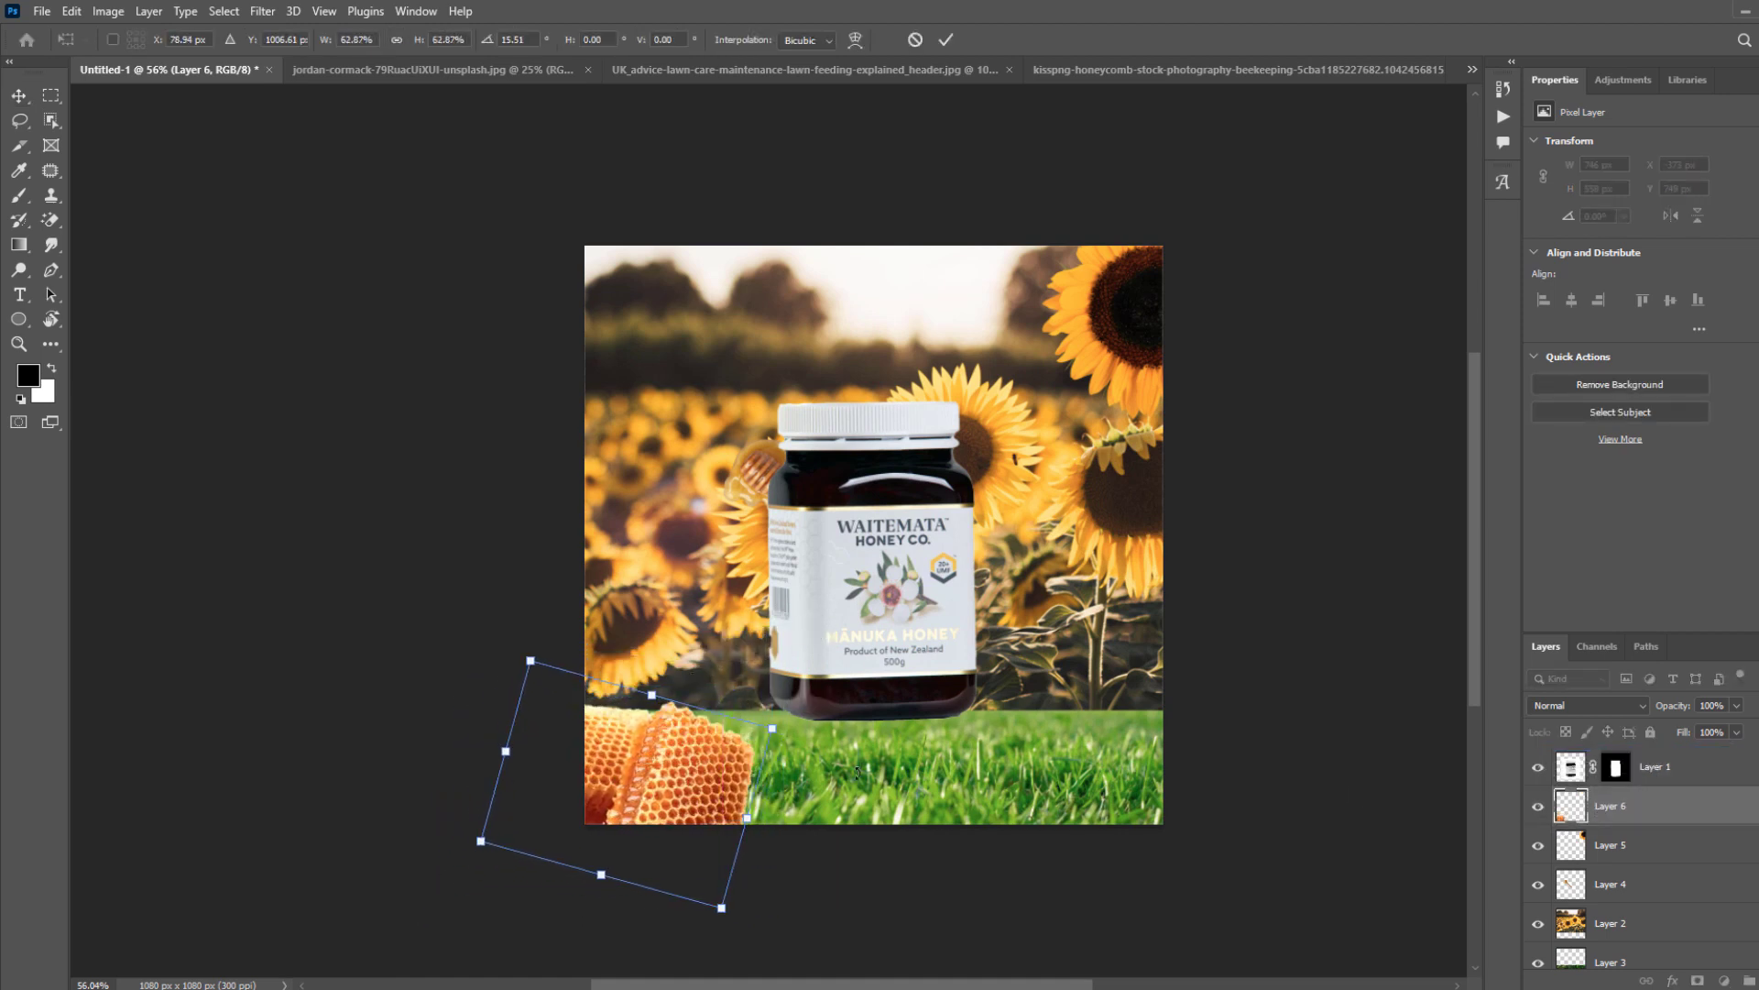
{"action": "left_click_drag", "start_coordinate": [857, 773], "coordinate": [855, 813]}
{"action": "mouse_move", "coordinate": [612, 810]}
{"action": "left_mouse_down"}
{"action": "mouse_move", "coordinate": [639, 814]}
{"action": "mouse_move", "coordinate": [625, 823]}
{"action": "left_mouse_up"}
{"action": "left_click_drag", "start_coordinate": [859, 808], "coordinate": [854, 745]}
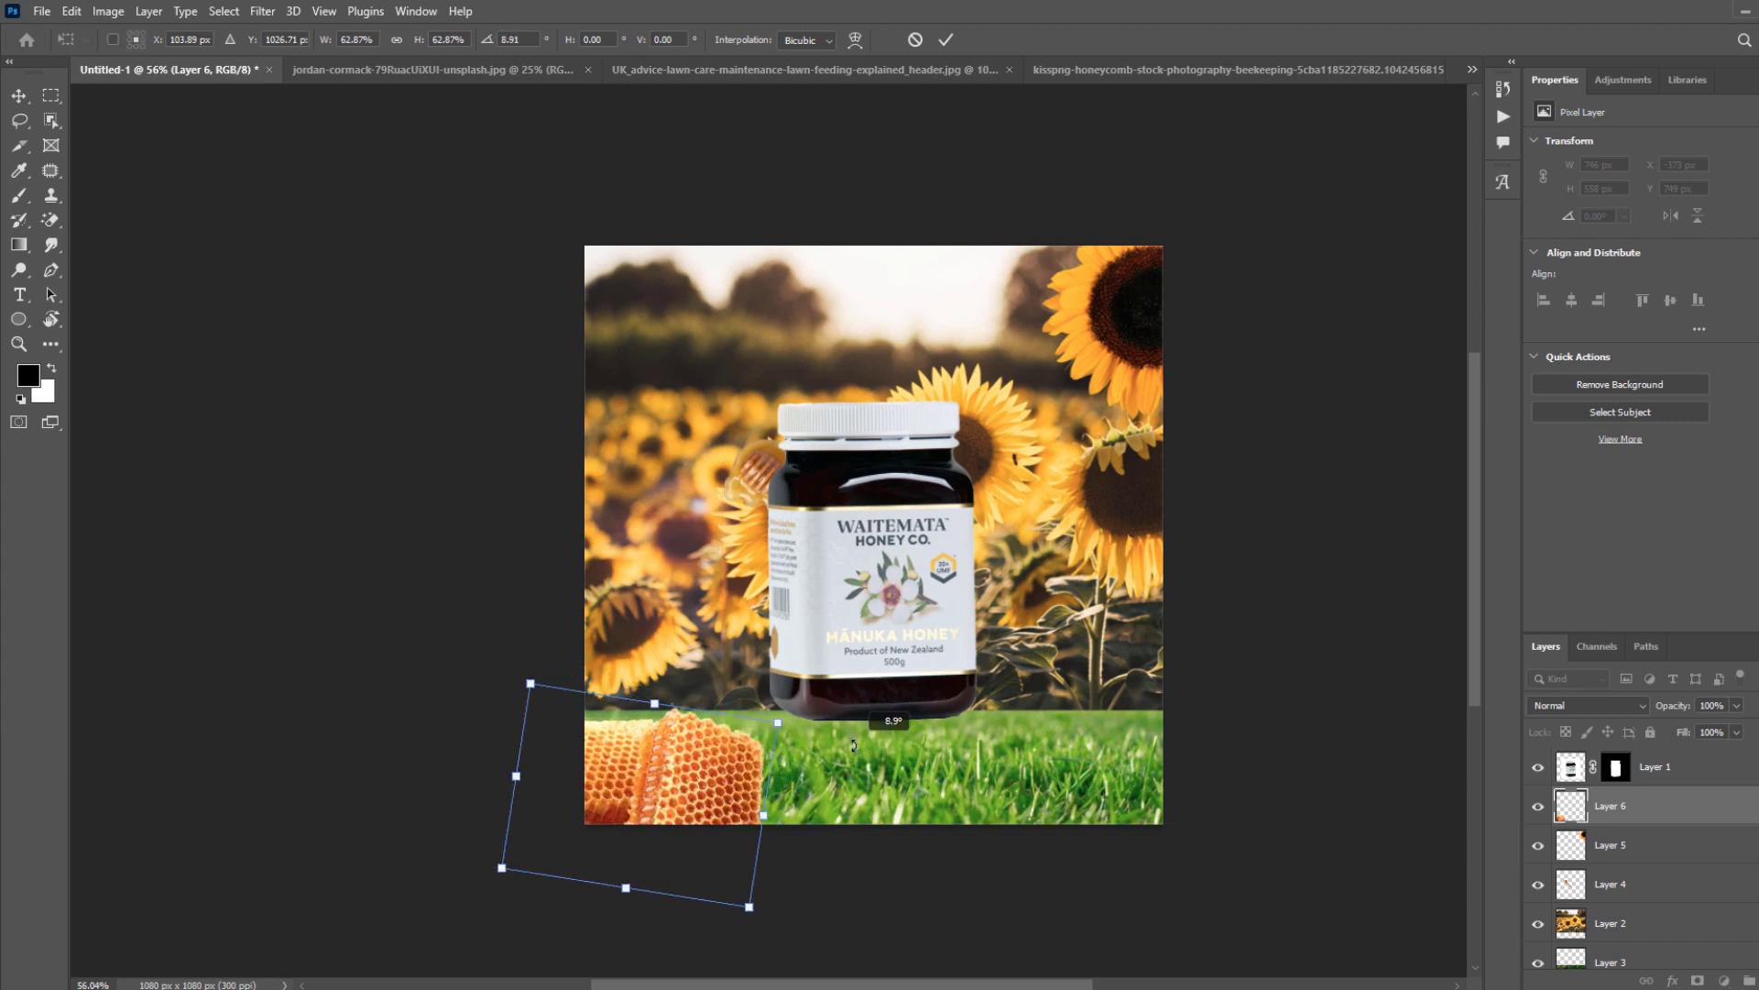
{"action": "left_click_drag", "start_coordinate": [657, 800], "coordinate": [657, 804]}
{"action": "key", "text": "Return"}
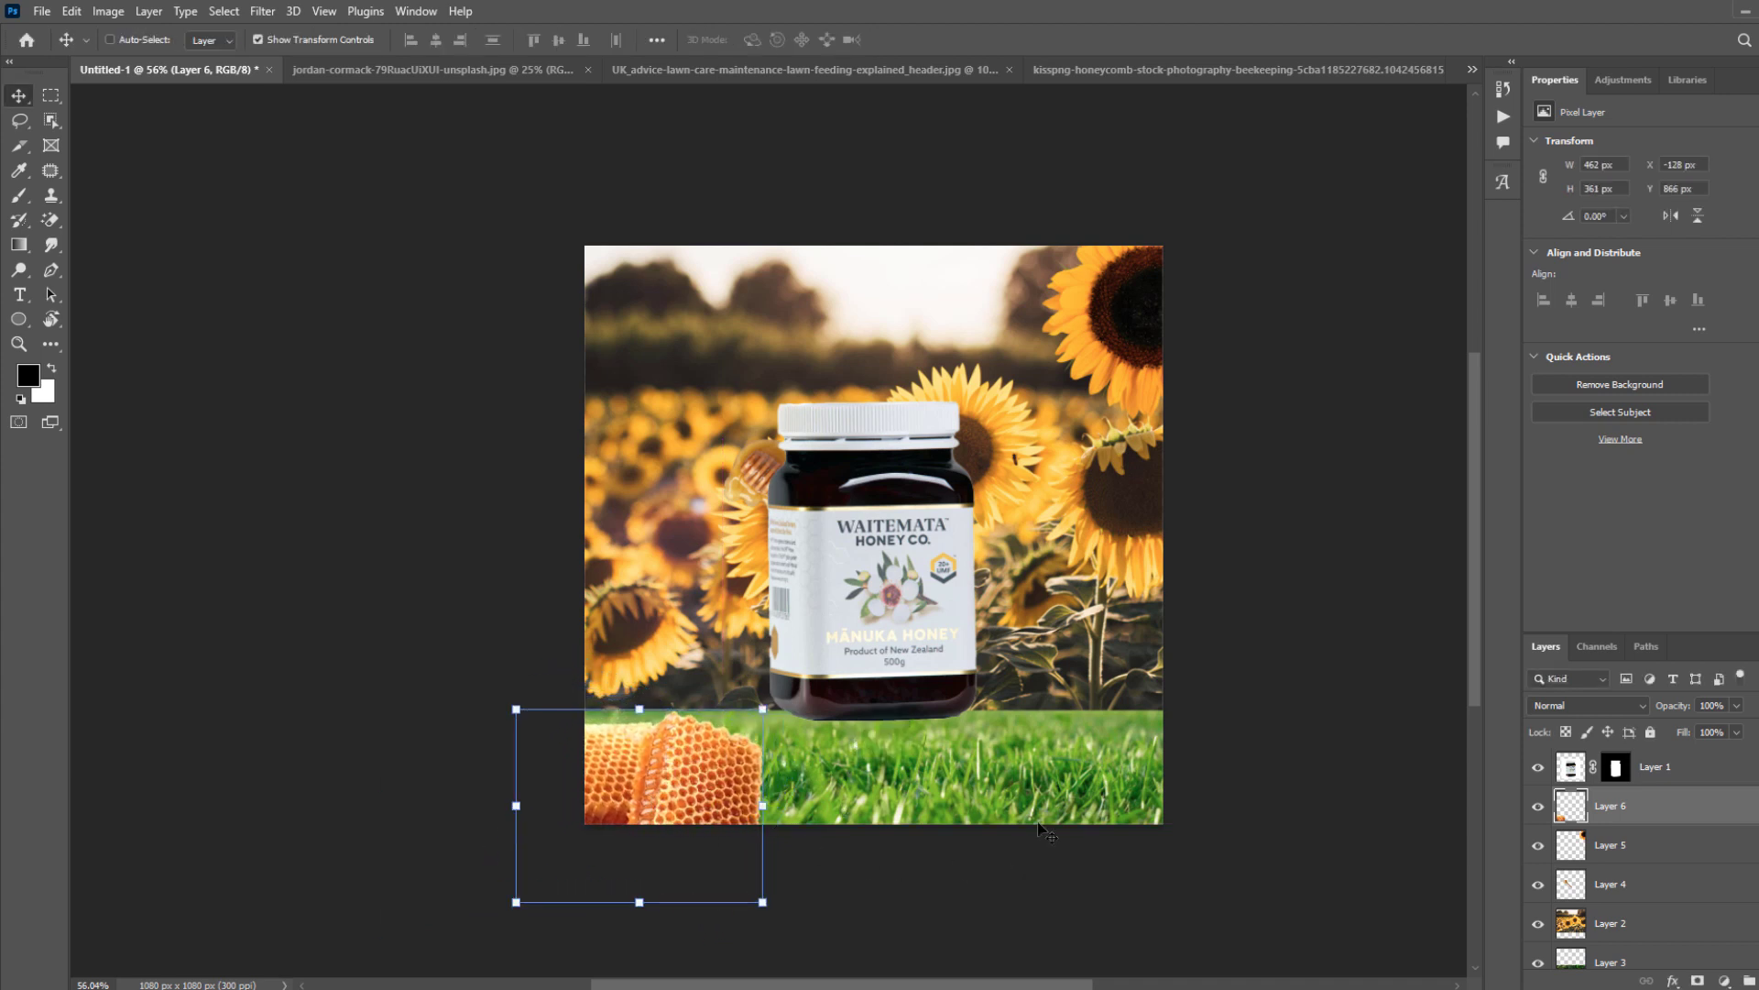
Hide the sunflower field and grass layers.
{"action": "left_click", "coordinate": [386, 346]}
{"action": "scroll", "coordinate": [978, 711], "scroll_direction": "up", "scroll_amount": 1}
{"action": "left_click_drag", "start_coordinate": [986, 734], "coordinate": [1084, 676]}
{"action": "left_click", "coordinate": [1122, 642]}
{"action": "left_click_drag", "start_coordinate": [1164, 718], "coordinate": [1030, 757]}
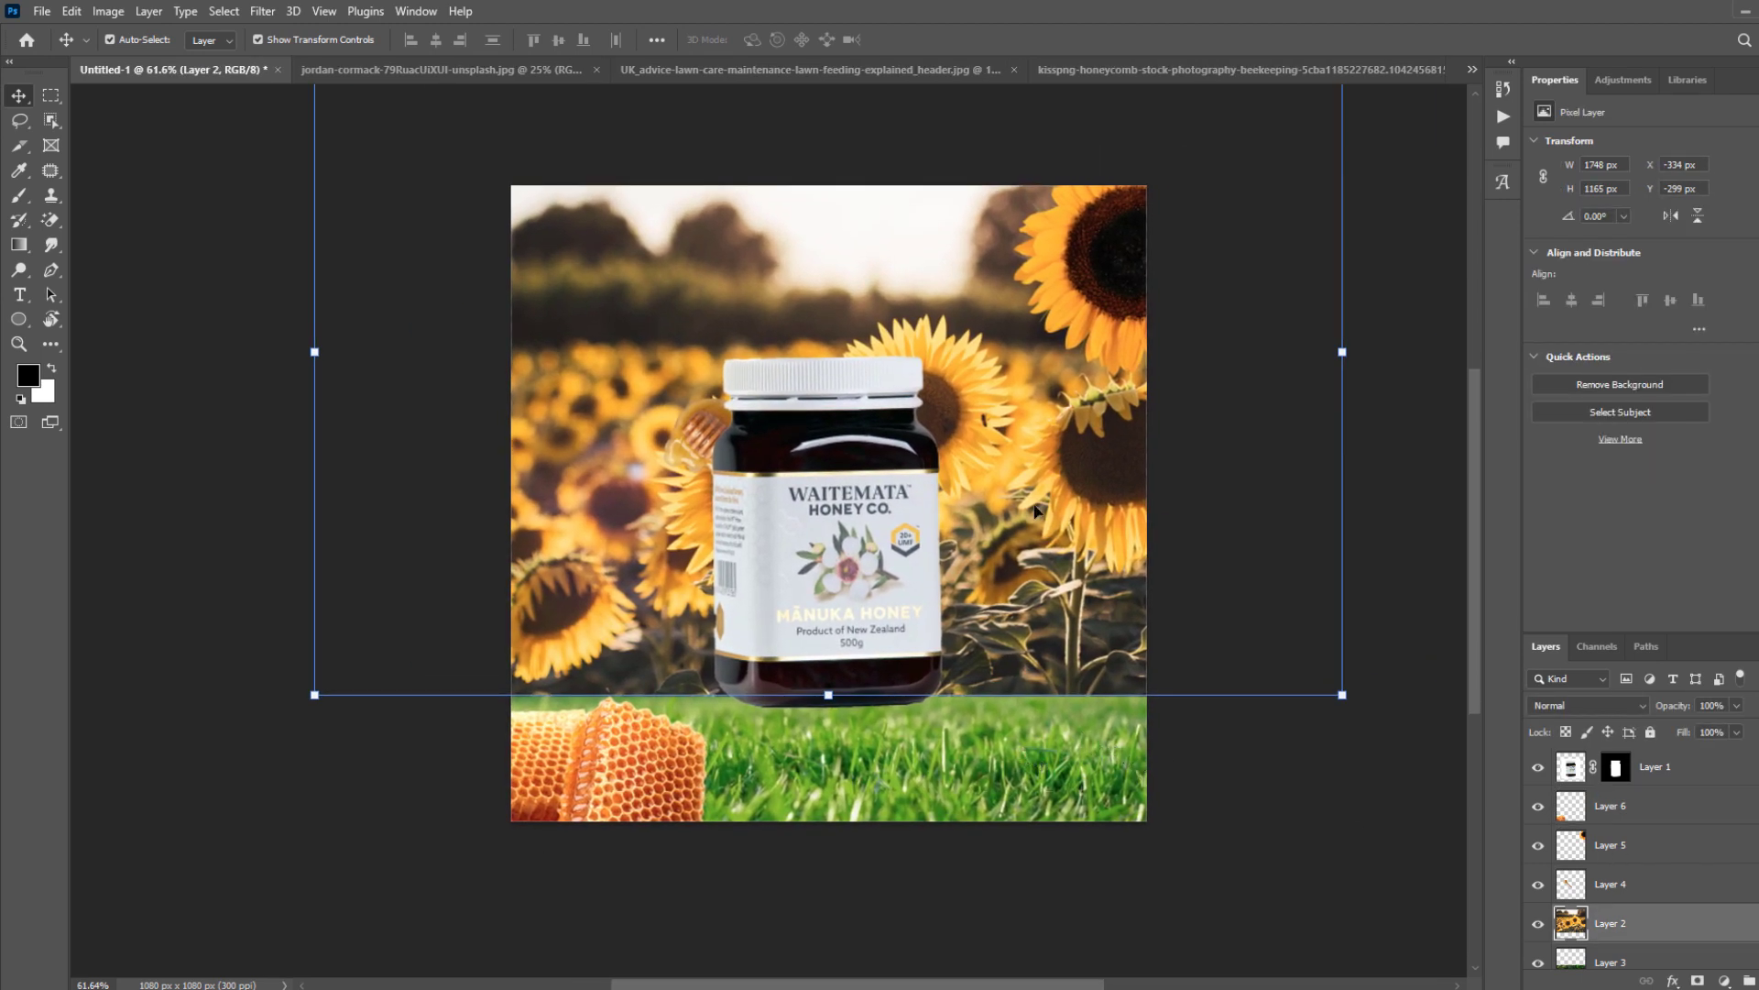
{"action": "scroll", "coordinate": [1566, 852], "scroll_direction": "down", "scroll_amount": 2}
{"action": "left_click", "coordinate": [1539, 910]}
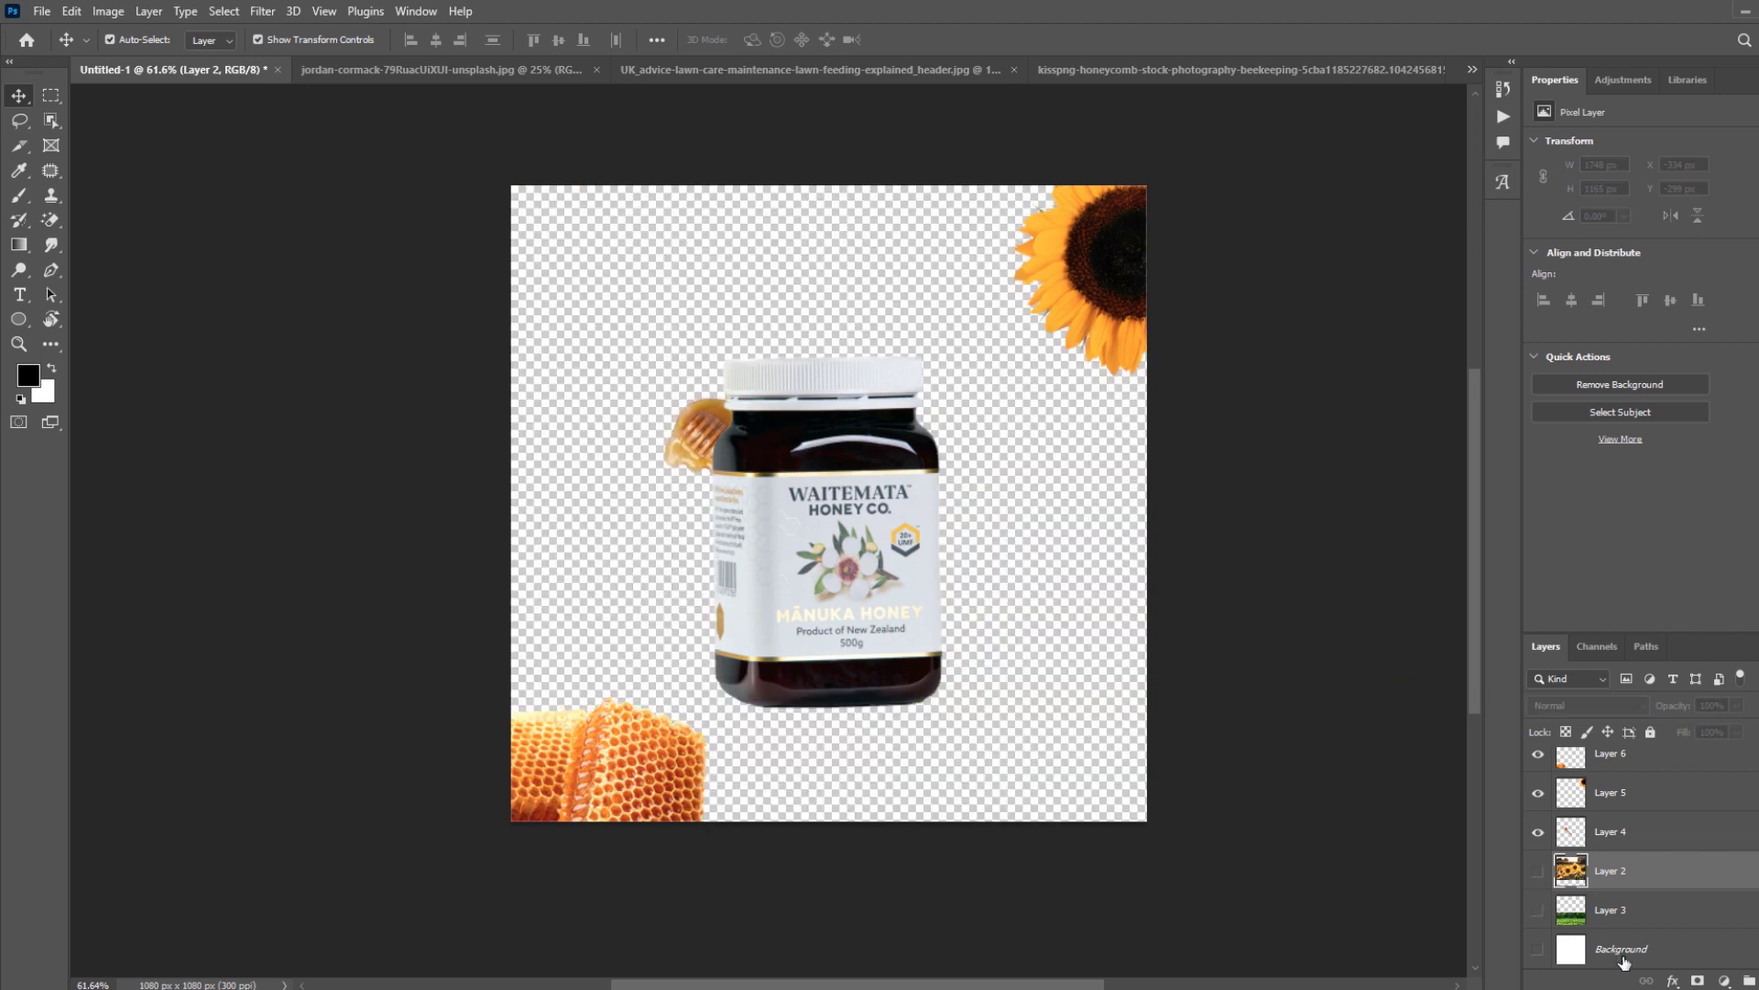
Add a new layer directly above the Background and fill it with the orange-yellow sampled from the corner sunflower's petals.
{"action": "left_click", "coordinate": [1626, 959]}
{"action": "left_click", "coordinate": [1757, 980]}
{"action": "key", "text": "o"}
{"action": "key", "text": "i"}
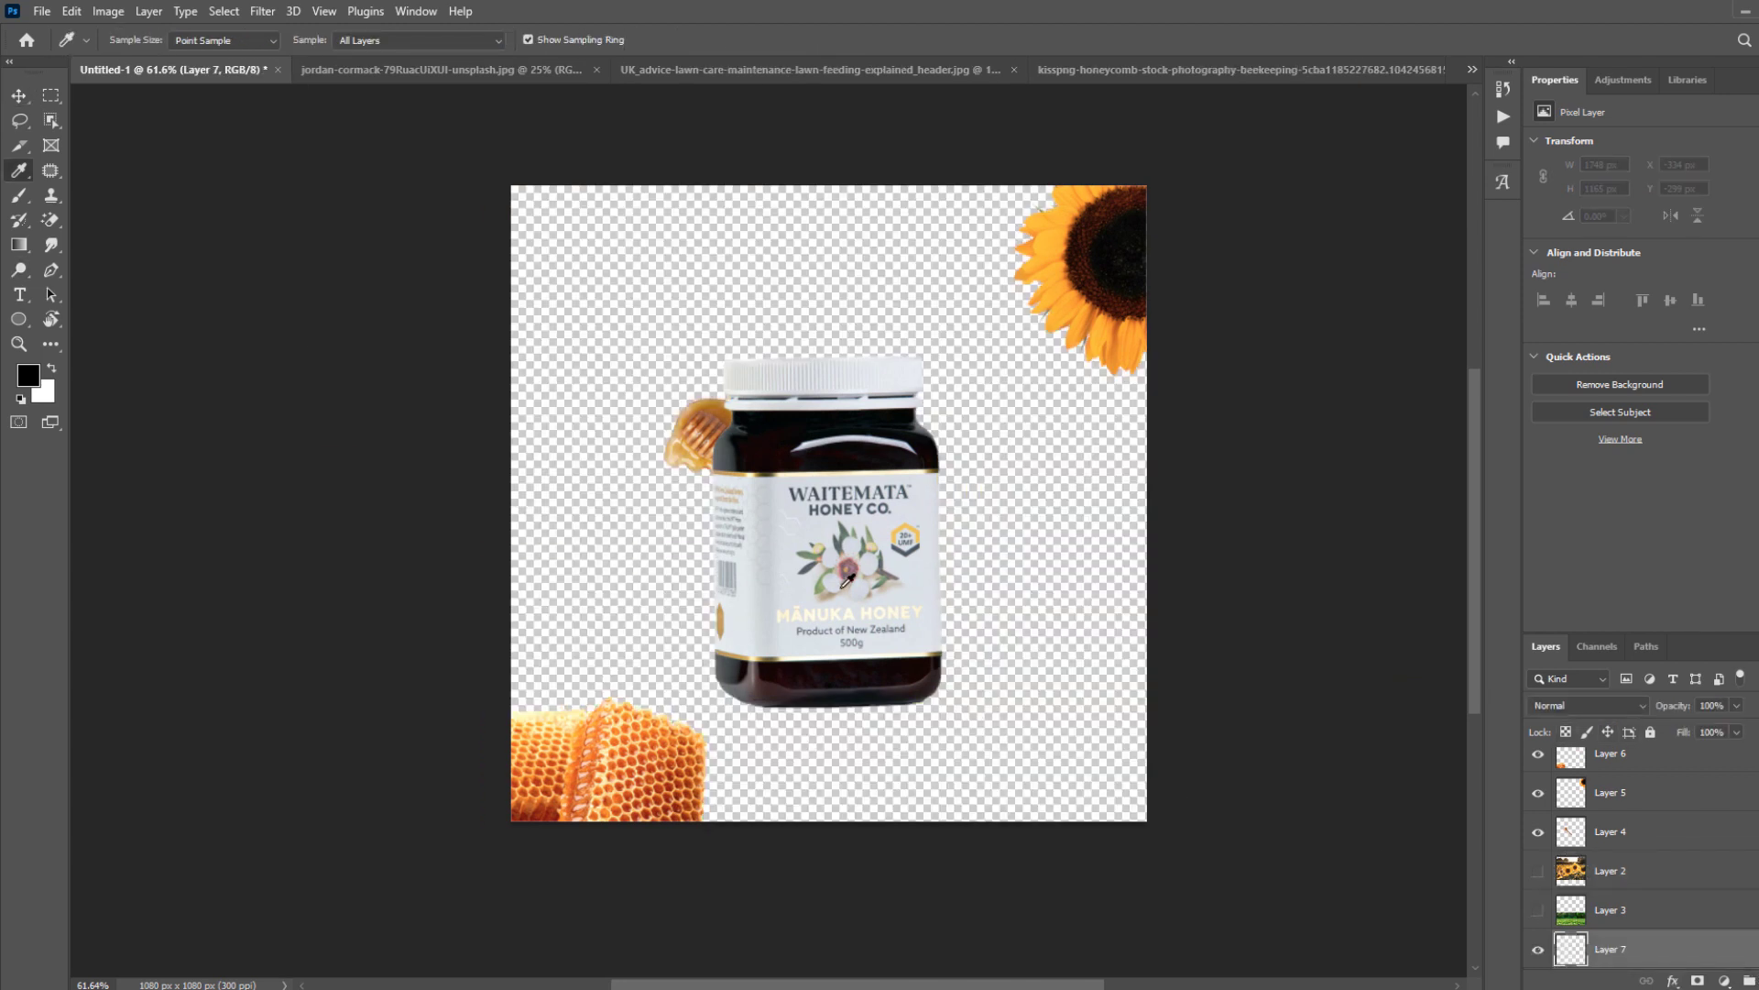
{"action": "left_click_drag", "start_coordinate": [612, 714], "coordinate": [611, 721]}
{"action": "left_click_drag", "start_coordinate": [1053, 304], "coordinate": [1050, 307]}
{"action": "left_click", "coordinate": [20, 245]}
{"action": "left_click", "coordinate": [96, 264]}
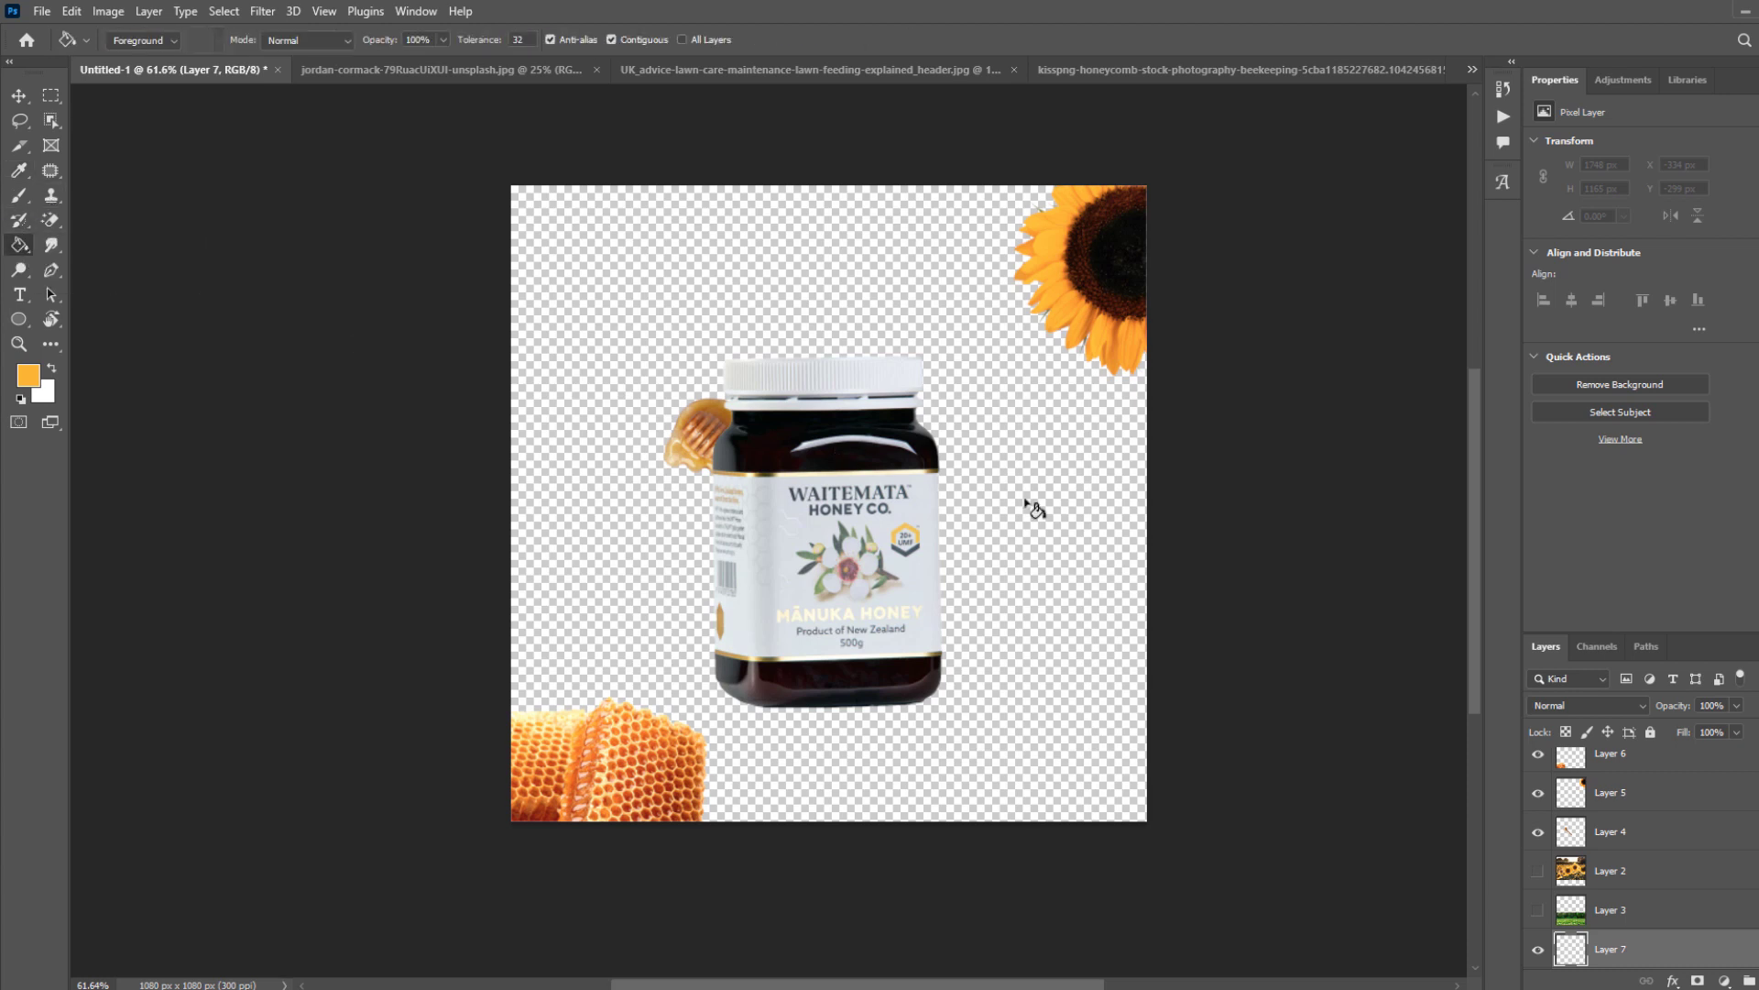
{"action": "left_click", "coordinate": [1026, 561]}
Show the sunflower field and grass layers again and set both to the Luminosity blend mode.
{"action": "left_click_drag", "start_coordinate": [1533, 902], "coordinate": [1537, 870]}
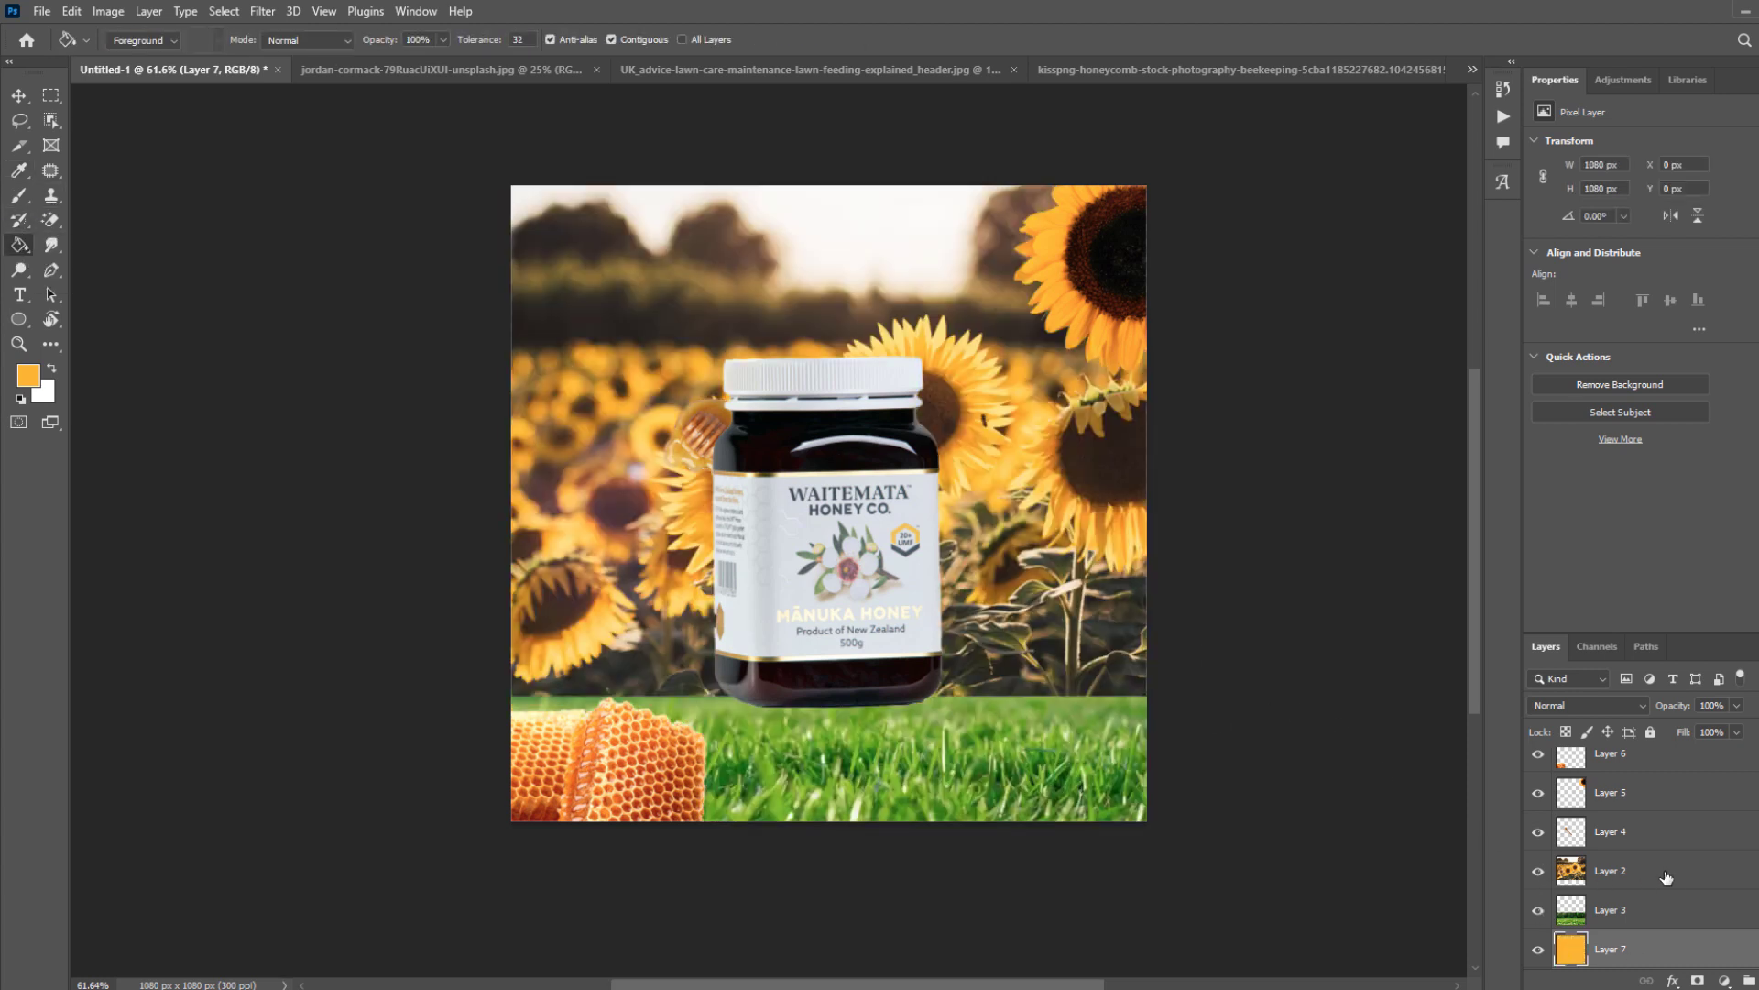
{"action": "left_click", "coordinate": [1665, 871]}
{"action": "left_click", "coordinate": [1586, 702]}
{"action": "left_click", "coordinate": [1567, 977]}
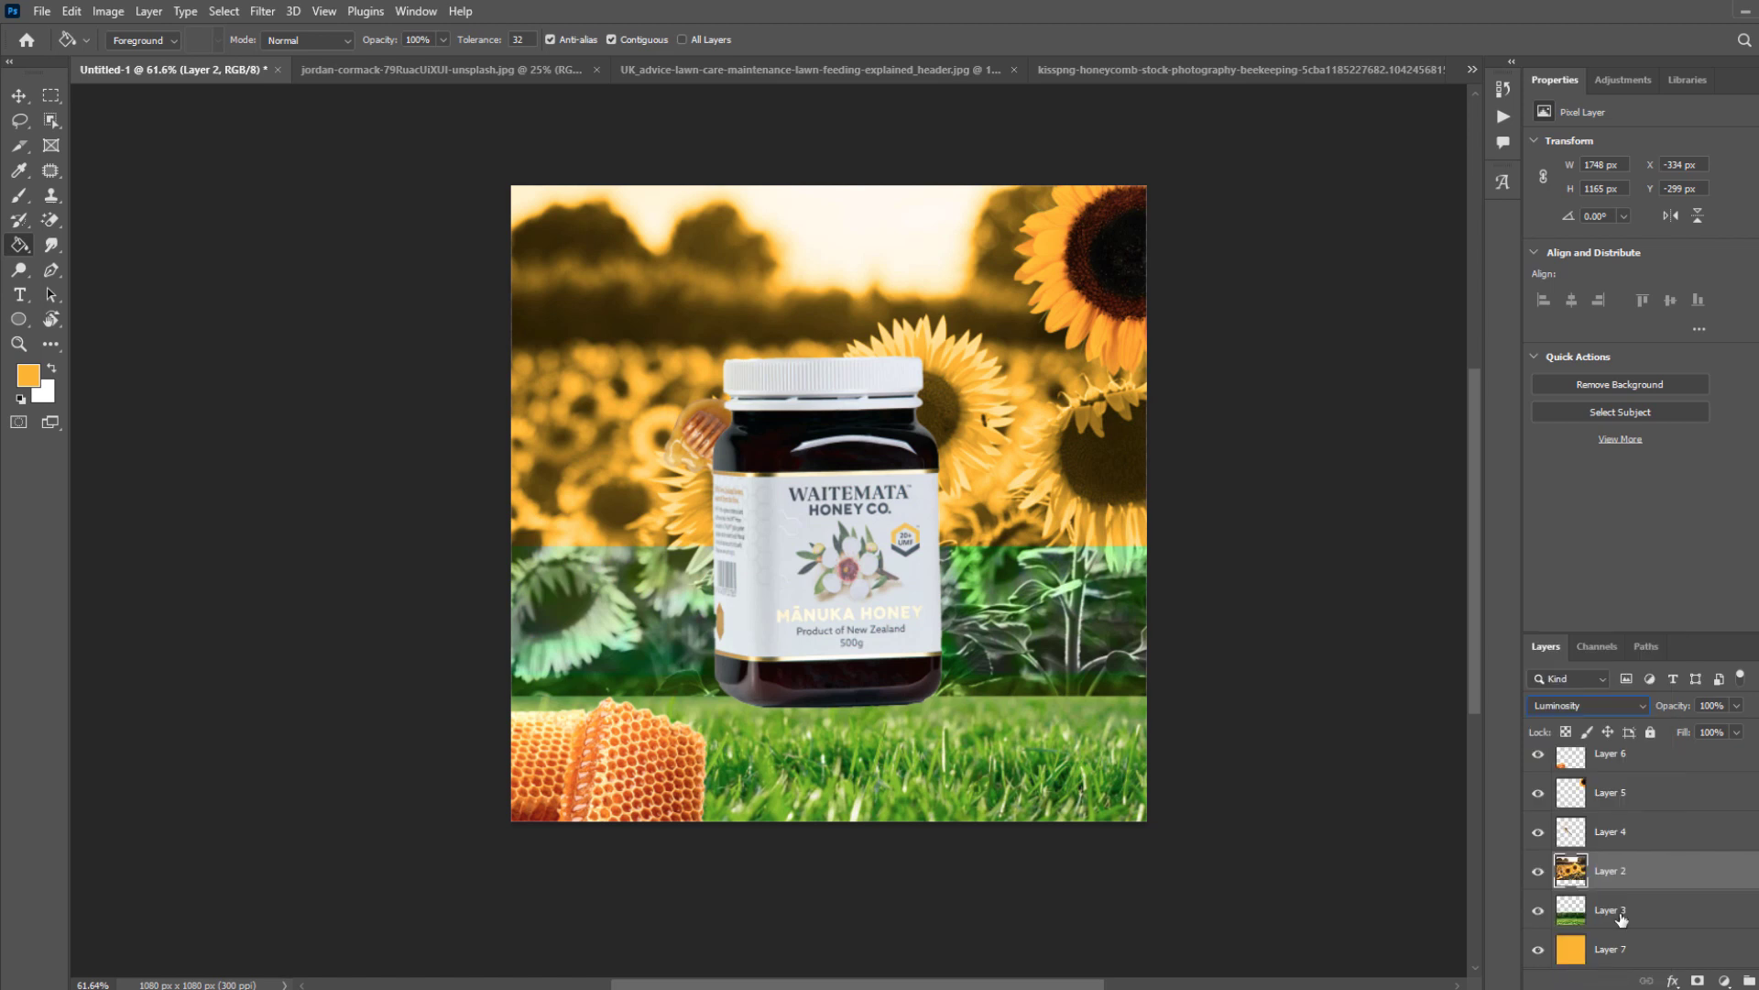
{"action": "left_click", "coordinate": [1617, 907]}
{"action": "left_click", "coordinate": [1585, 698]}
{"action": "left_click", "coordinate": [1553, 977]}
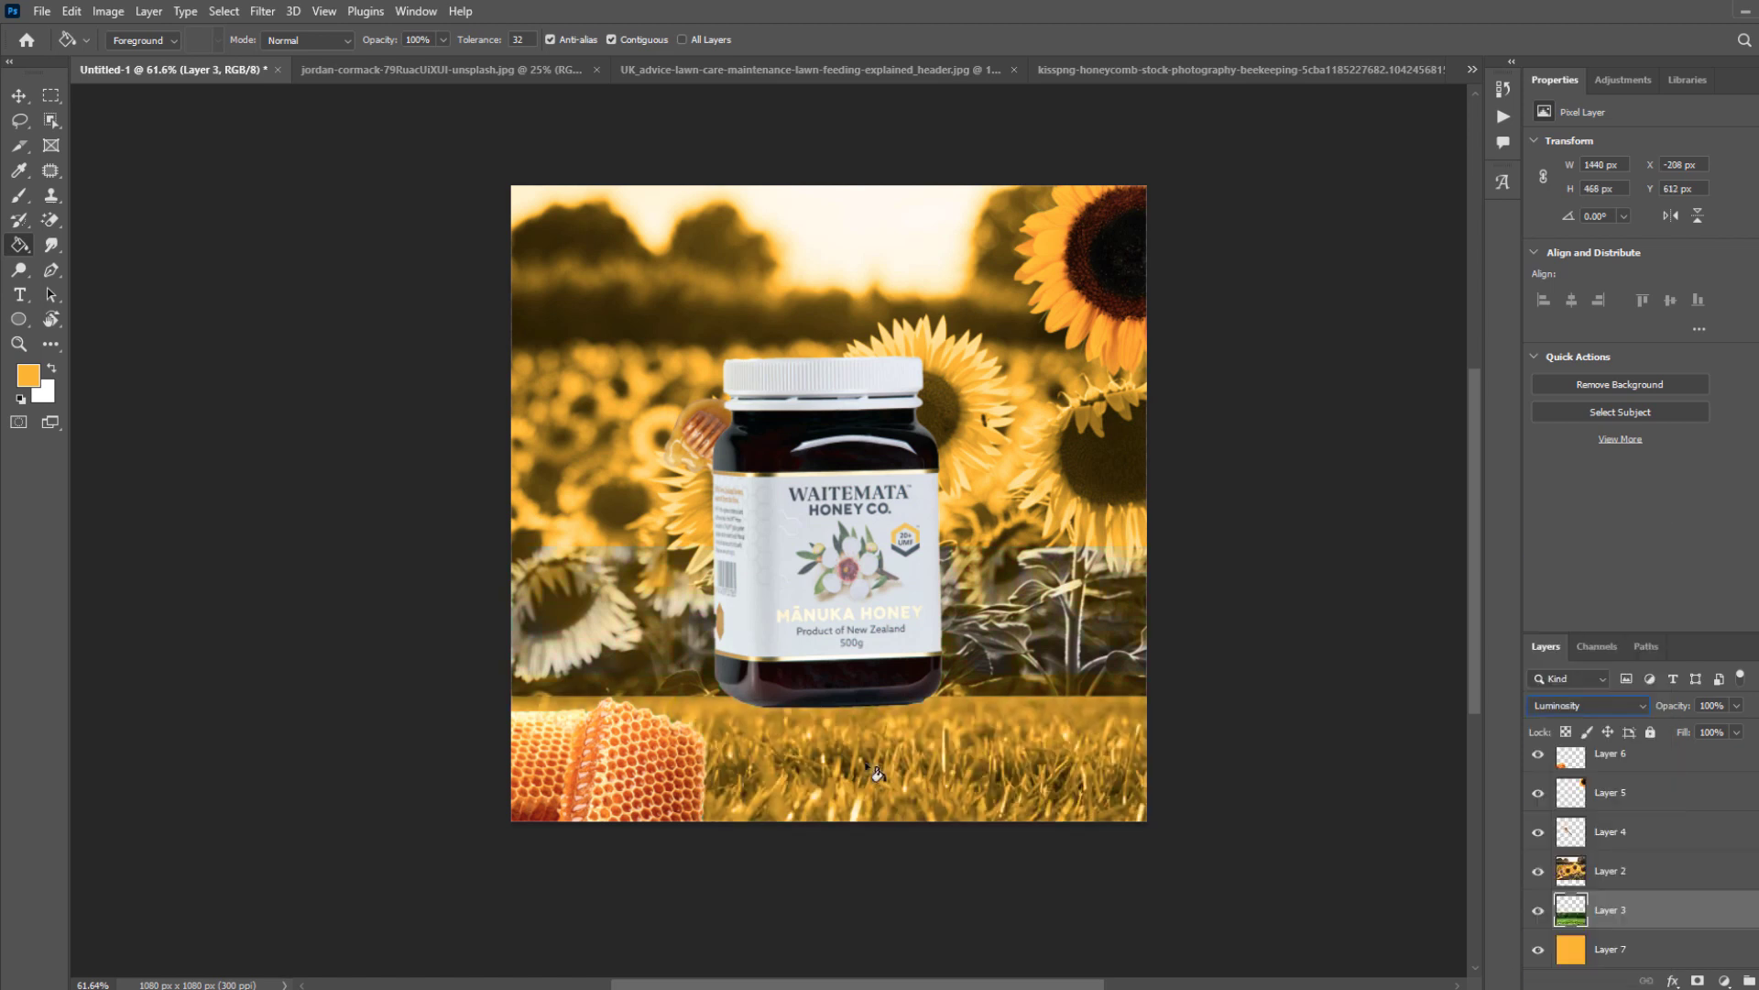
Enlarge the sunflower field layer to about 150% so that it covers the whole canvas.
{"action": "left_click", "coordinate": [1537, 875]}
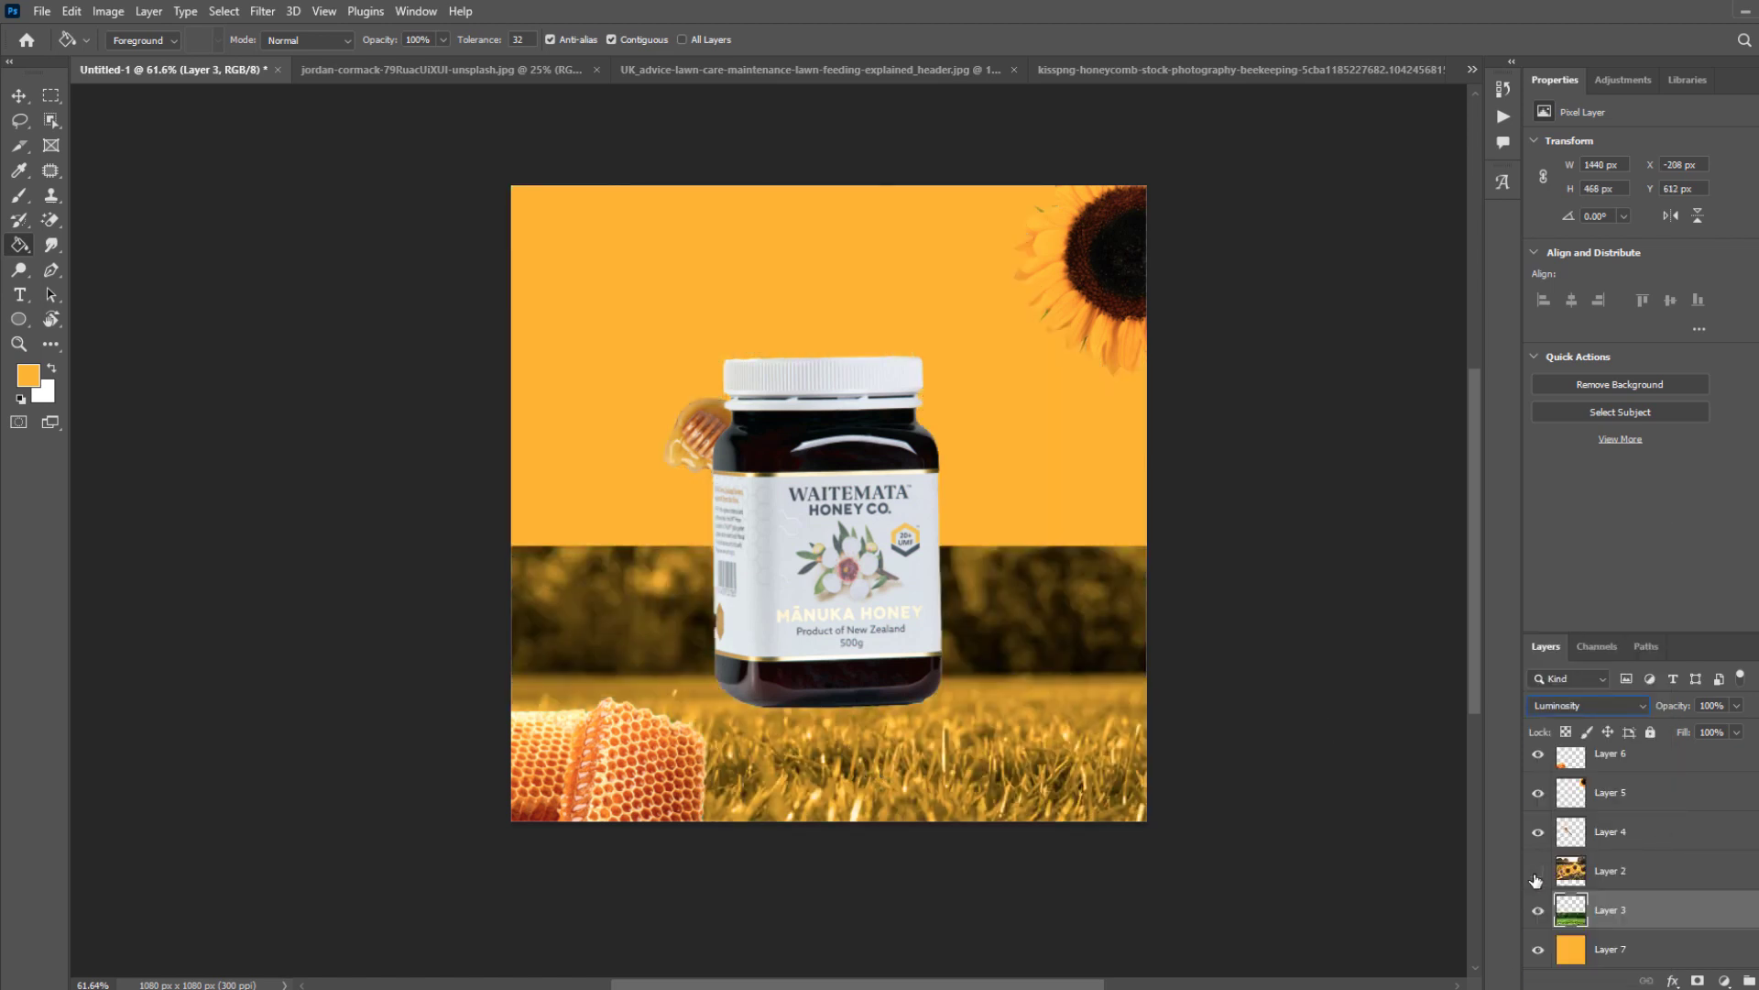
{"action": "left_click", "coordinate": [1538, 877]}
{"action": "left_click", "coordinate": [1670, 873]}
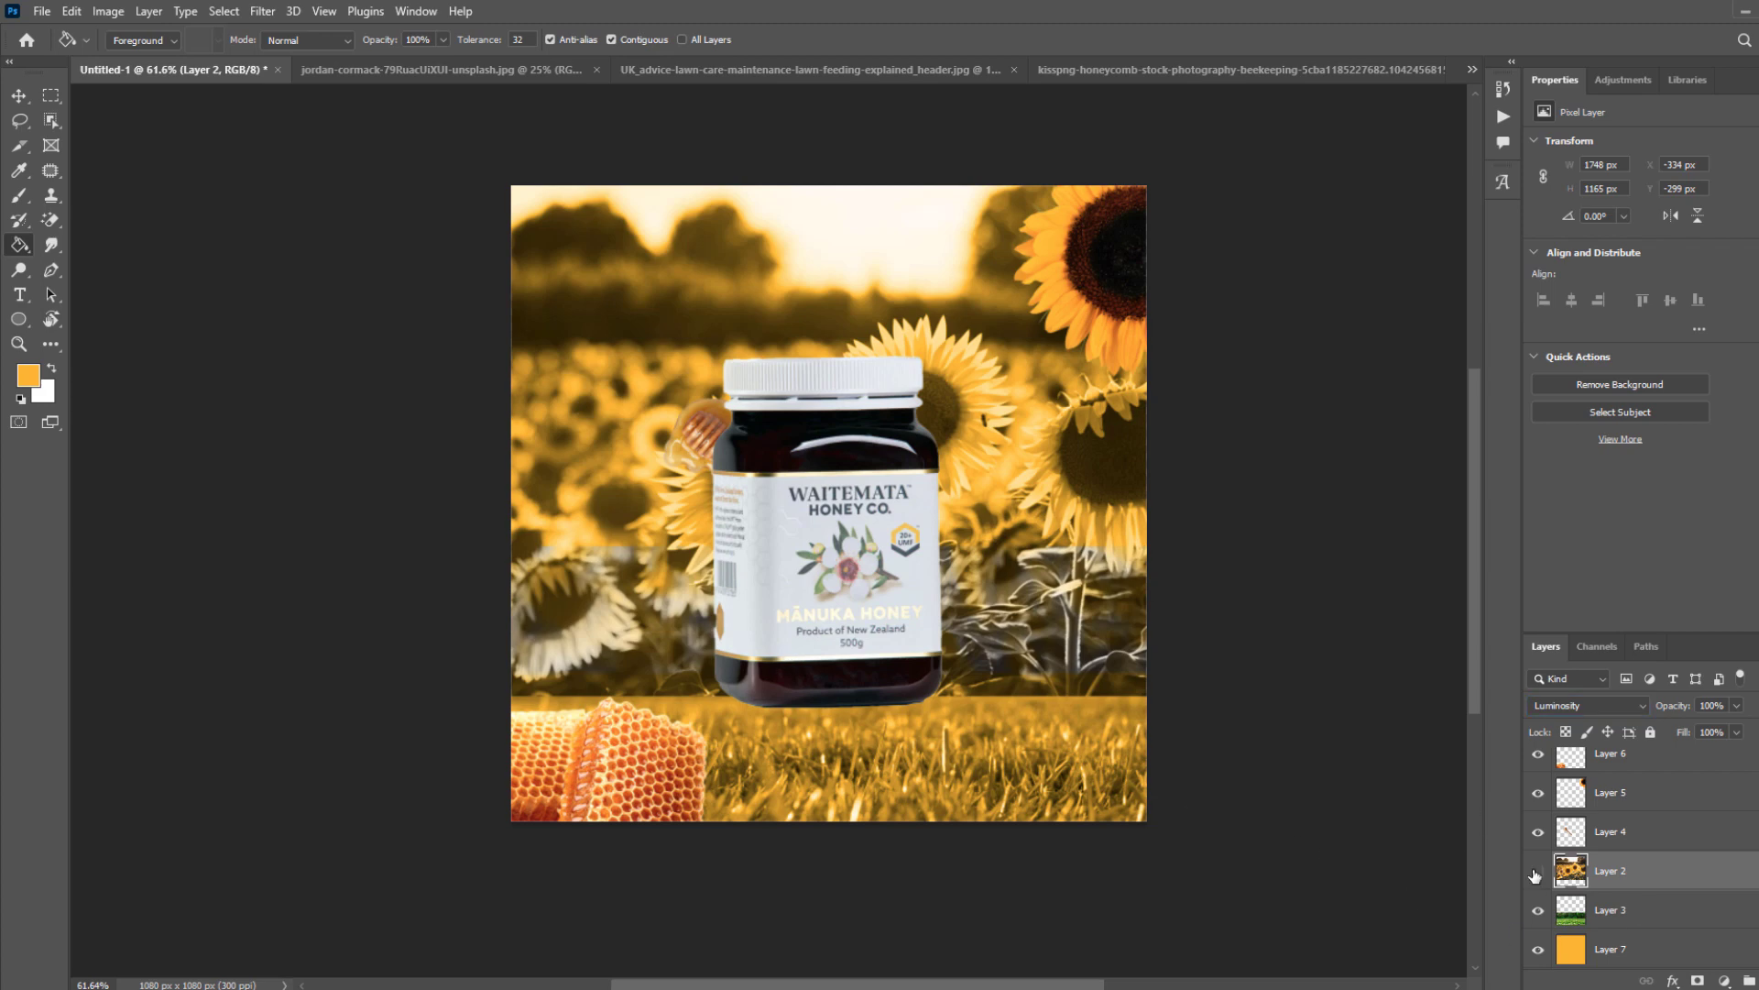
{"action": "key", "text": "v"}
{"action": "key", "text": "alt+v"}
{"action": "mouse_move", "coordinate": [1069, 484]}
{"action": "left_mouse_down"}
{"action": "mouse_move", "coordinate": [1070, 508]}
{"action": "mouse_move", "coordinate": [1070, 454]}
{"action": "left_mouse_up"}
{"action": "left_click_drag", "start_coordinate": [1345, 315], "coordinate": [720, 364]}
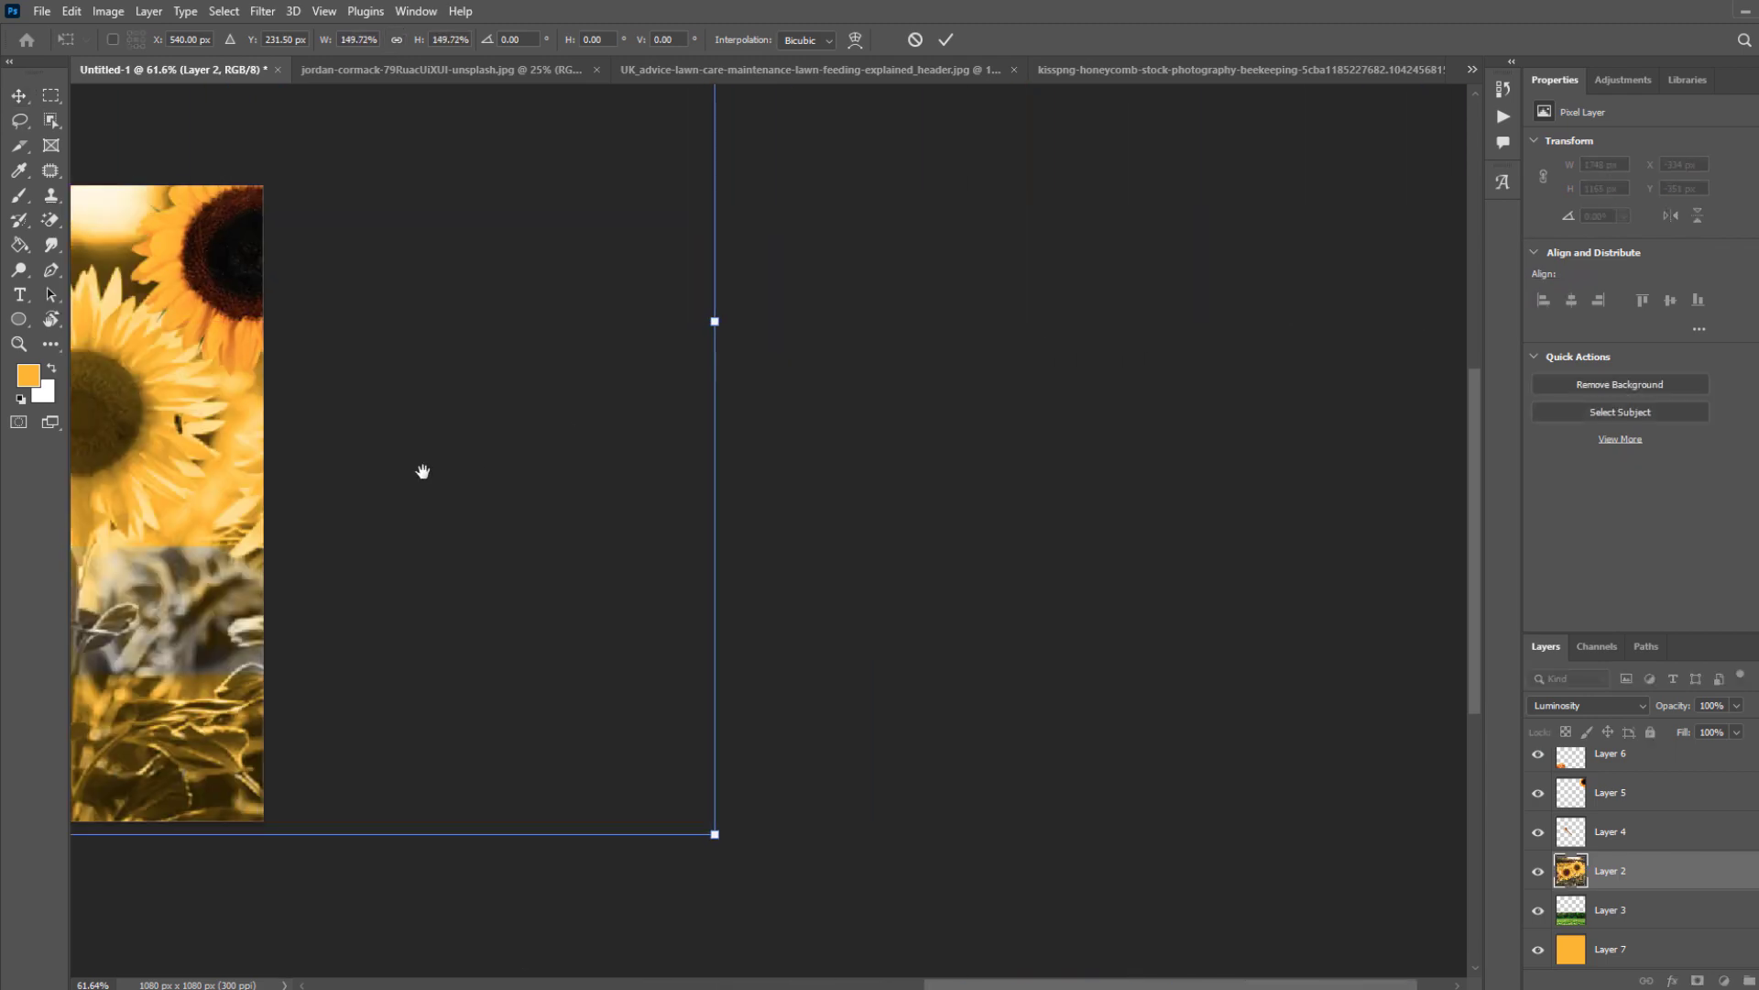
{"action": "left_click_drag", "start_coordinate": [424, 471], "coordinate": [919, 464]}
{"action": "key", "text": "Return"}
Scale the sunflower field down to about 2093 × 1395 px and raise it until its lower edge meets the grass behind the jar.
{"action": "scroll", "coordinate": [1037, 363], "scroll_direction": "down", "scroll_amount": 1}
{"action": "left_click_drag", "start_coordinate": [525, 419], "coordinate": [768, 490]}
{"action": "key", "text": "v"}
{"action": "scroll", "coordinate": [1091, 420], "scroll_direction": "down", "scroll_amount": 1}
{"action": "left_click_drag", "start_coordinate": [1350, 361], "coordinate": [1229, 367]}
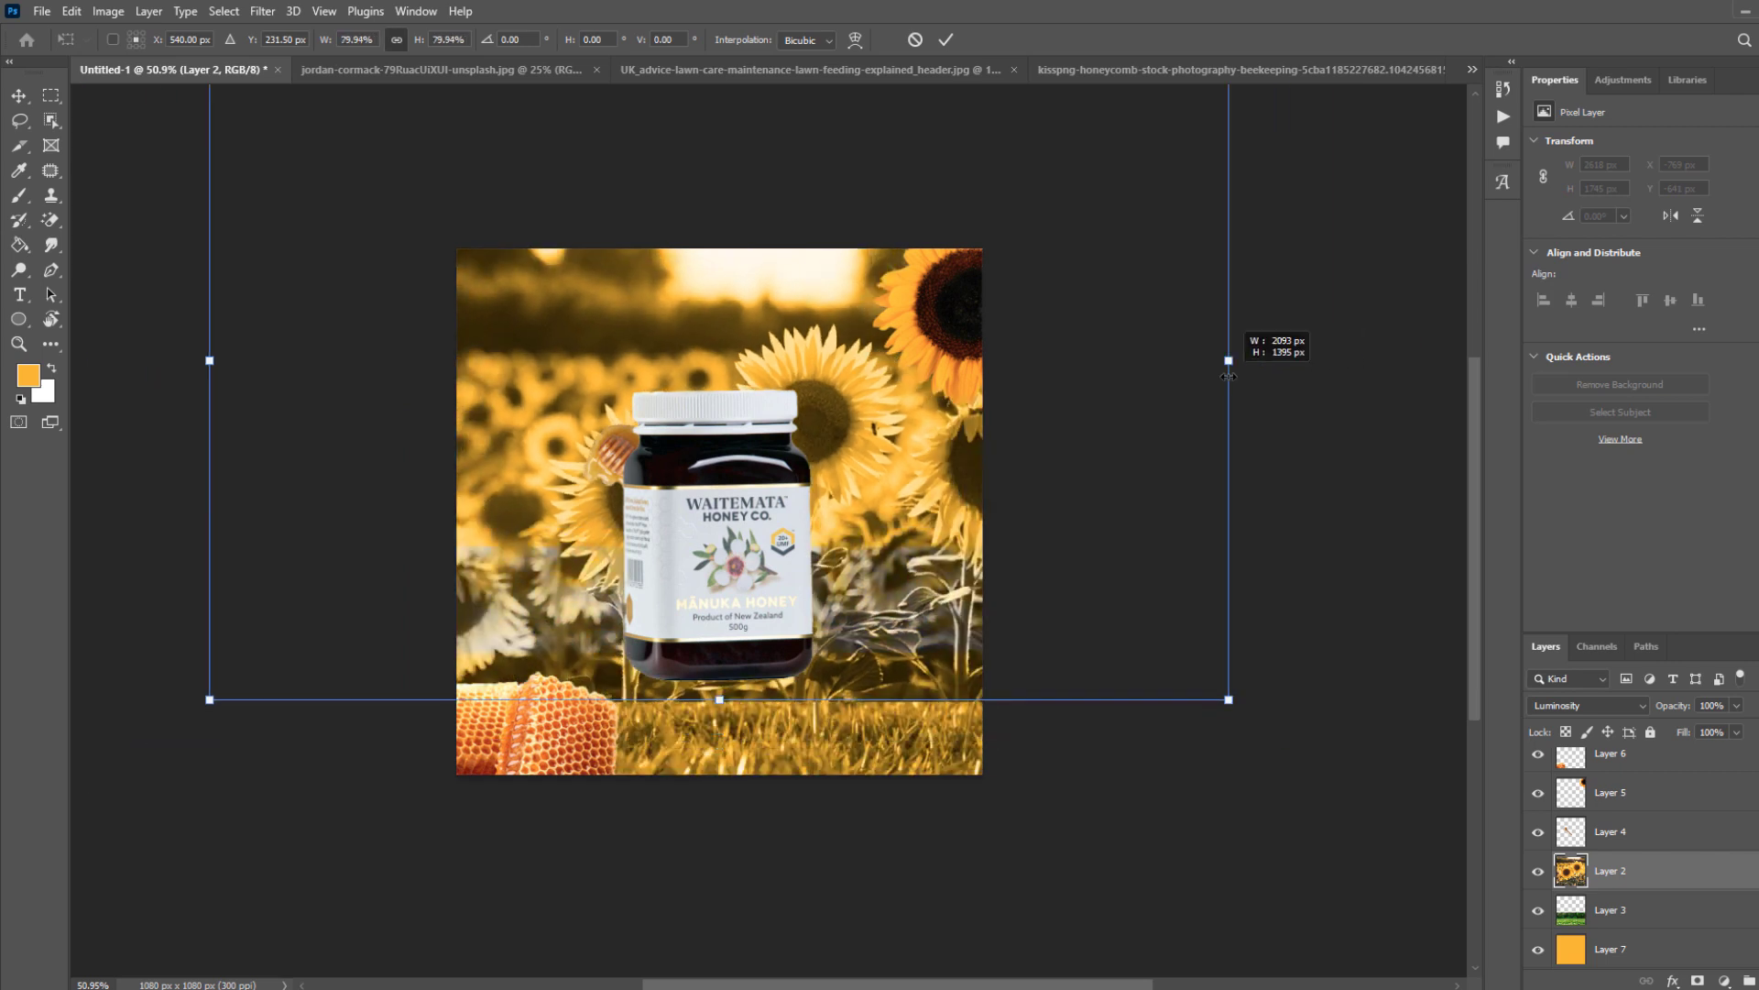
{"action": "left_click_drag", "start_coordinate": [1081, 446], "coordinate": [1082, 414]}
{"action": "key", "text": "Return"}
Try clipping the grass layer to a duplicate of the orange fill layer.
{"action": "left_click", "coordinate": [1644, 910]}
{"action": "left_click_drag", "start_coordinate": [1622, 947], "coordinate": [1615, 921]}
{"action": "left_click", "coordinate": [1618, 910]}
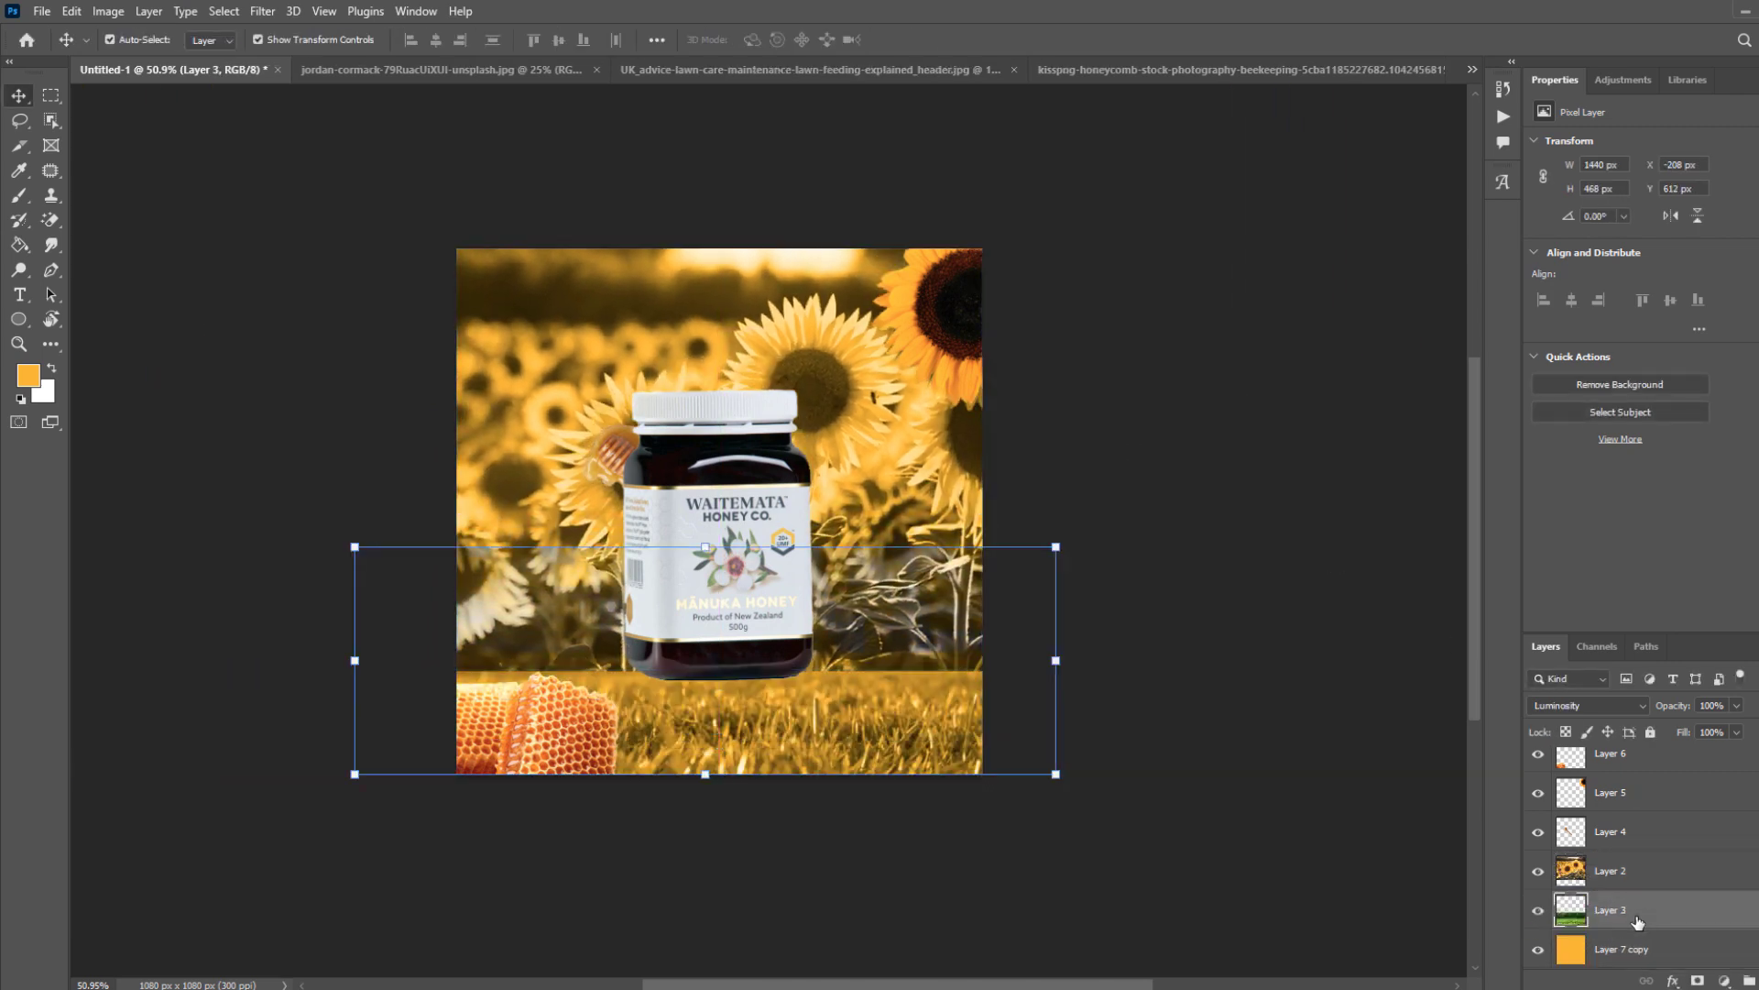
{"action": "right_click", "coordinate": [1617, 910]}
{"action": "left_click", "coordinate": [1643, 493]}
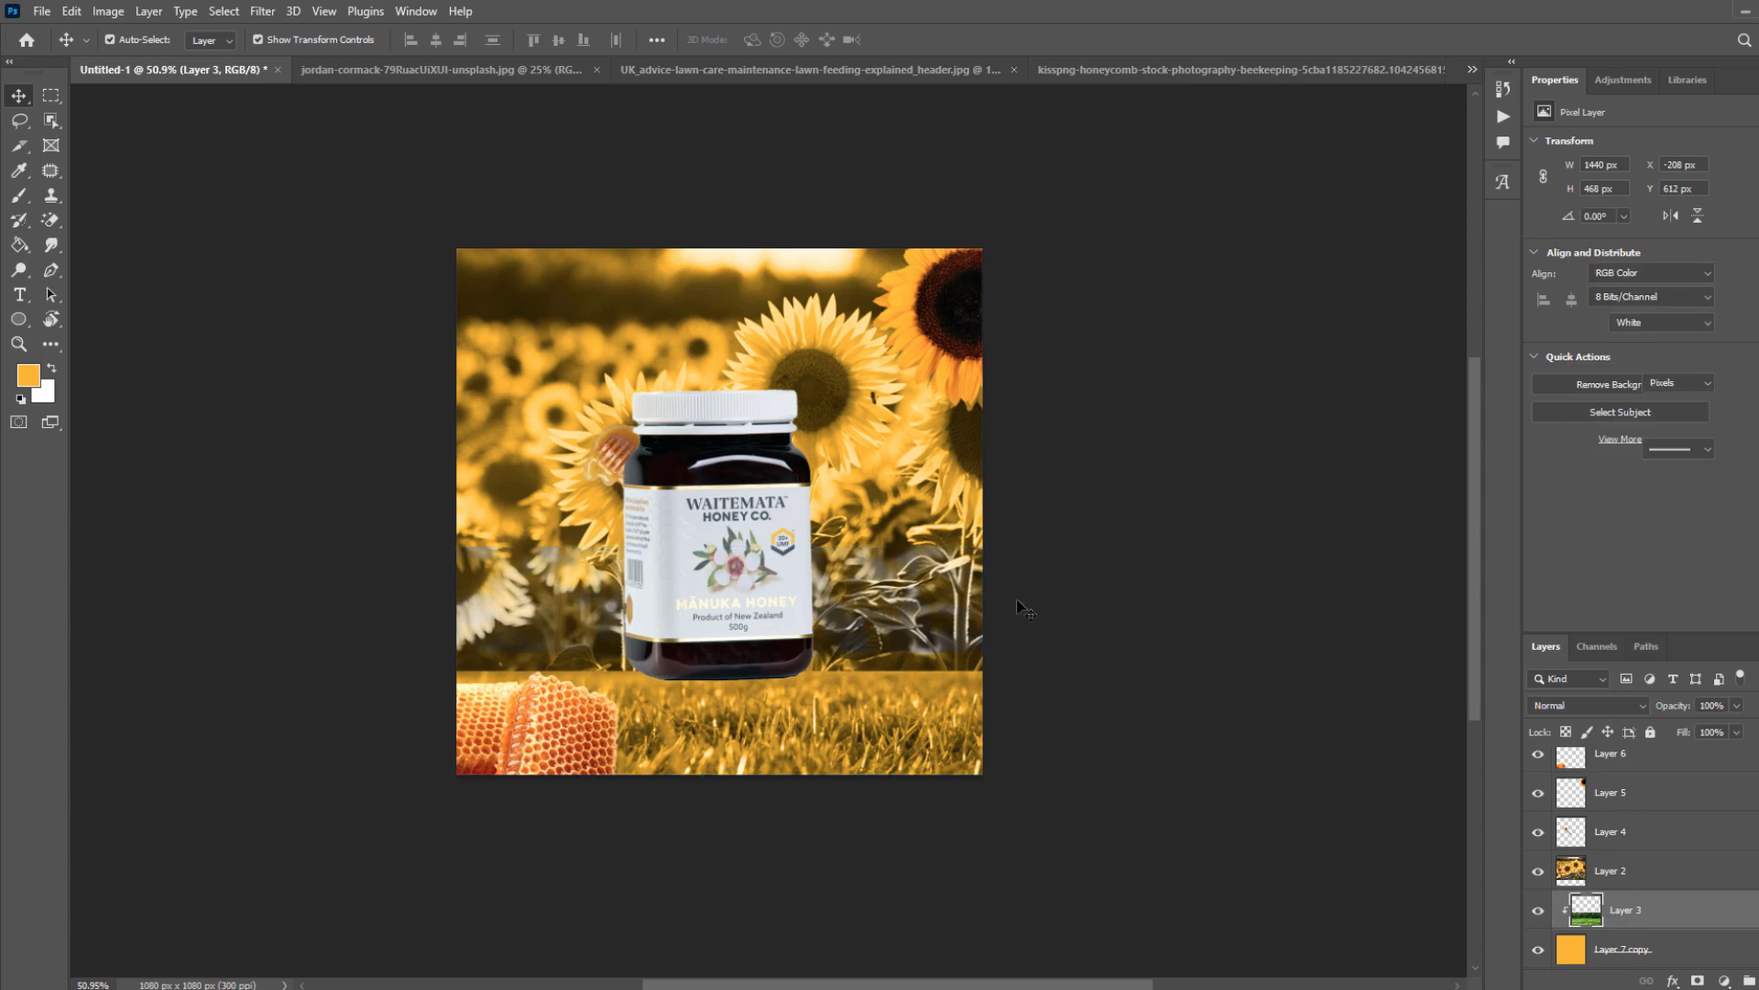
Nudge the sunflower field slightly left and down so its lower edge lines up with the jar's base.
{"action": "mouse_move", "coordinate": [825, 413]}
{"action": "left_mouse_down"}
{"action": "mouse_move", "coordinate": [856, 361]}
{"action": "mouse_move", "coordinate": [834, 338]}
{"action": "mouse_move", "coordinate": [820, 442]}
{"action": "mouse_move", "coordinate": [805, 419]}
{"action": "left_mouse_up"}
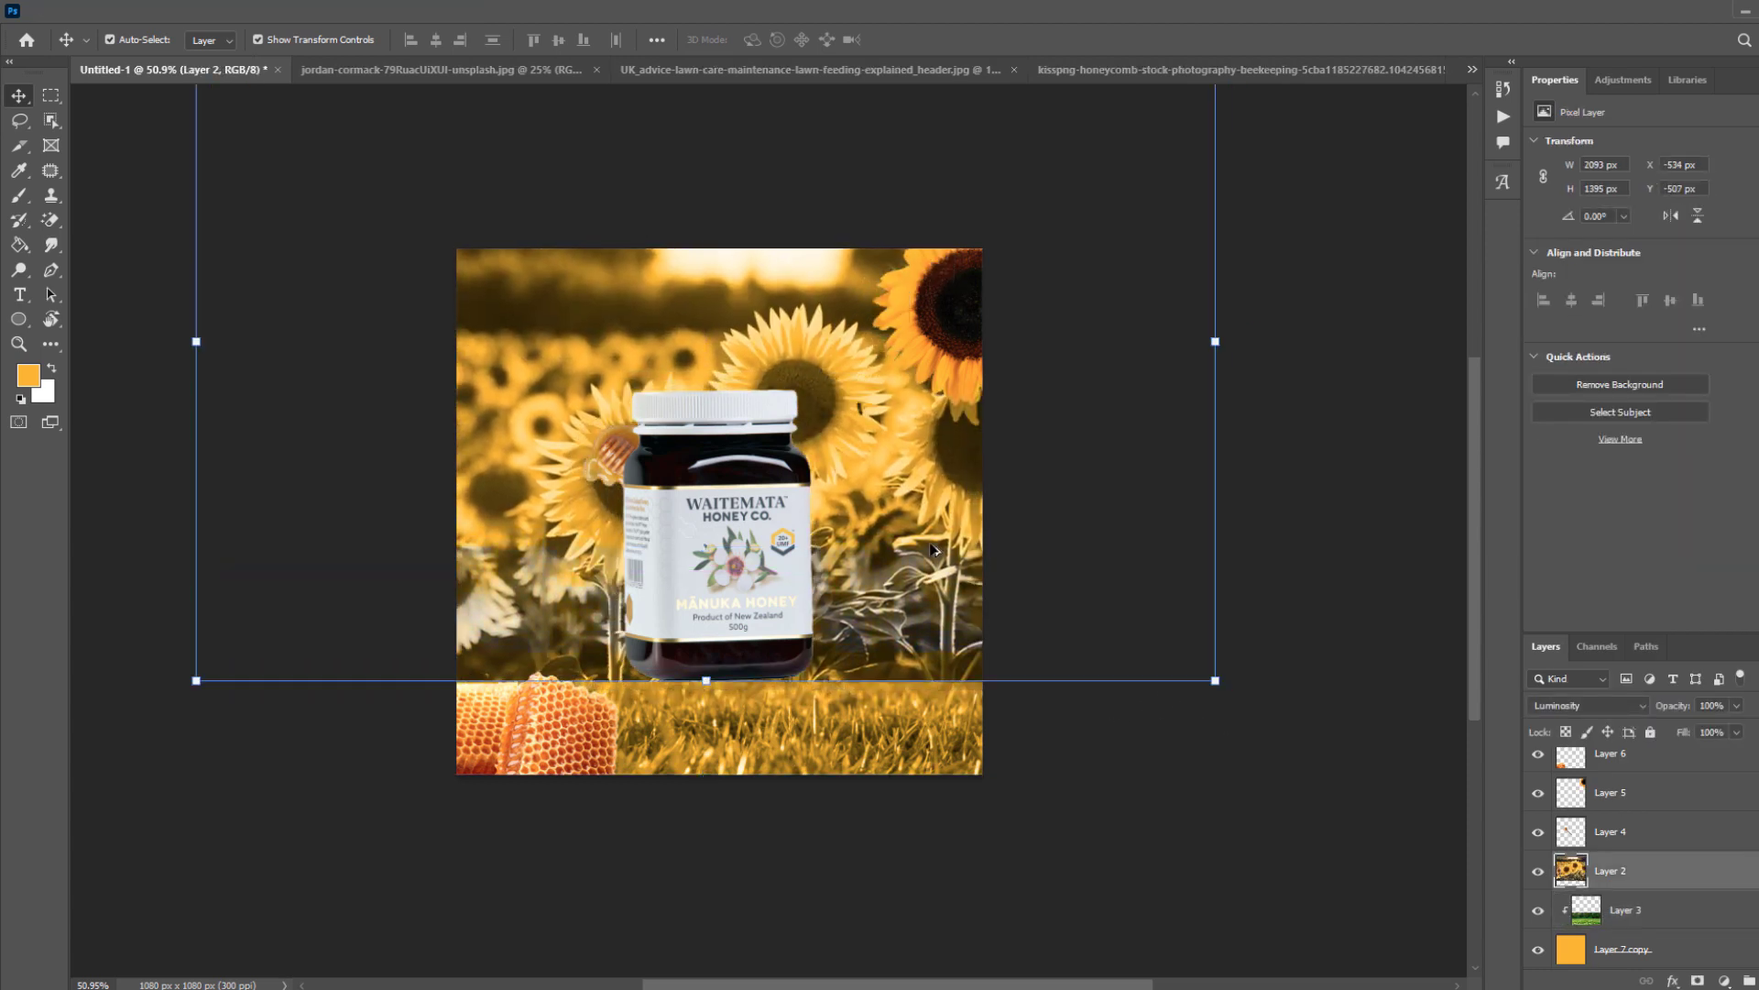
{"action": "scroll", "coordinate": [972, 571], "scroll_direction": "up", "scroll_amount": 1}
Delete the duplicate orange fill layer beneath the clipped grass layer.
{"action": "left_click", "coordinate": [1627, 913]}
{"action": "left_click_drag", "start_coordinate": [1214, 817], "coordinate": [1222, 800]}
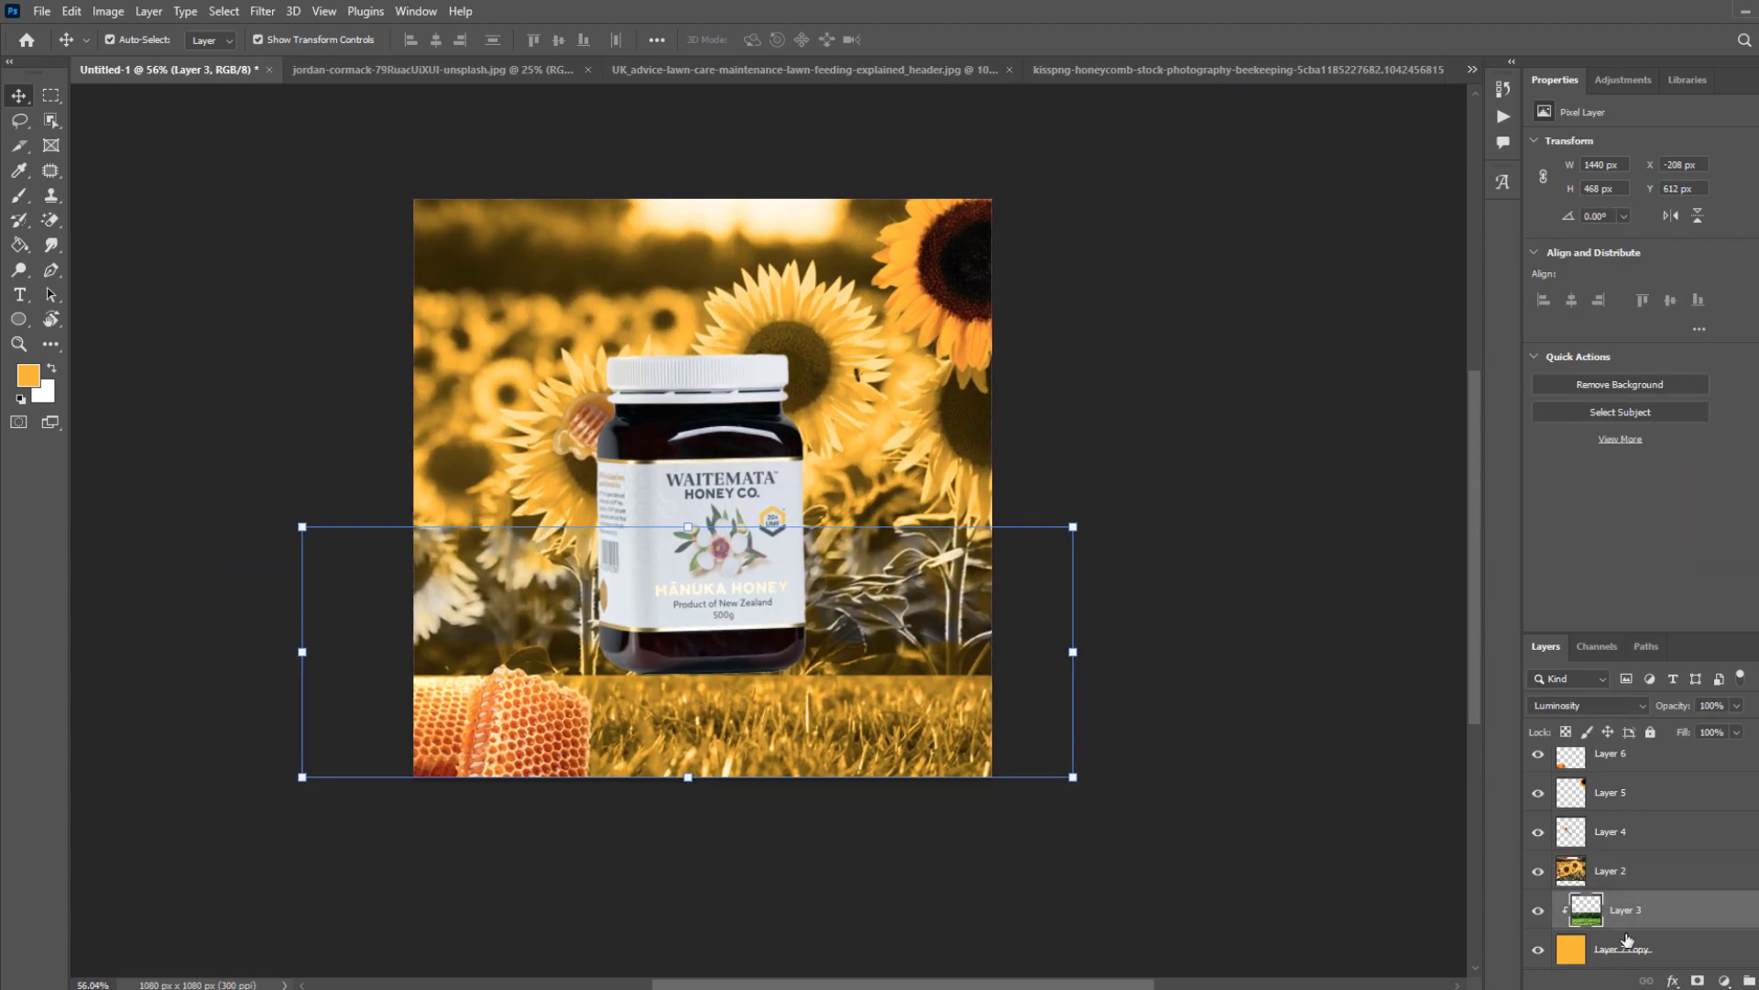
{"action": "left_click", "coordinate": [1607, 950]}
{"action": "key", "text": "Delete"}
Add a layer mask to the sunflower field and fade its lower part into the grass with a black-to-transparent linear gradient.
{"action": "left_click", "coordinate": [1618, 867]}
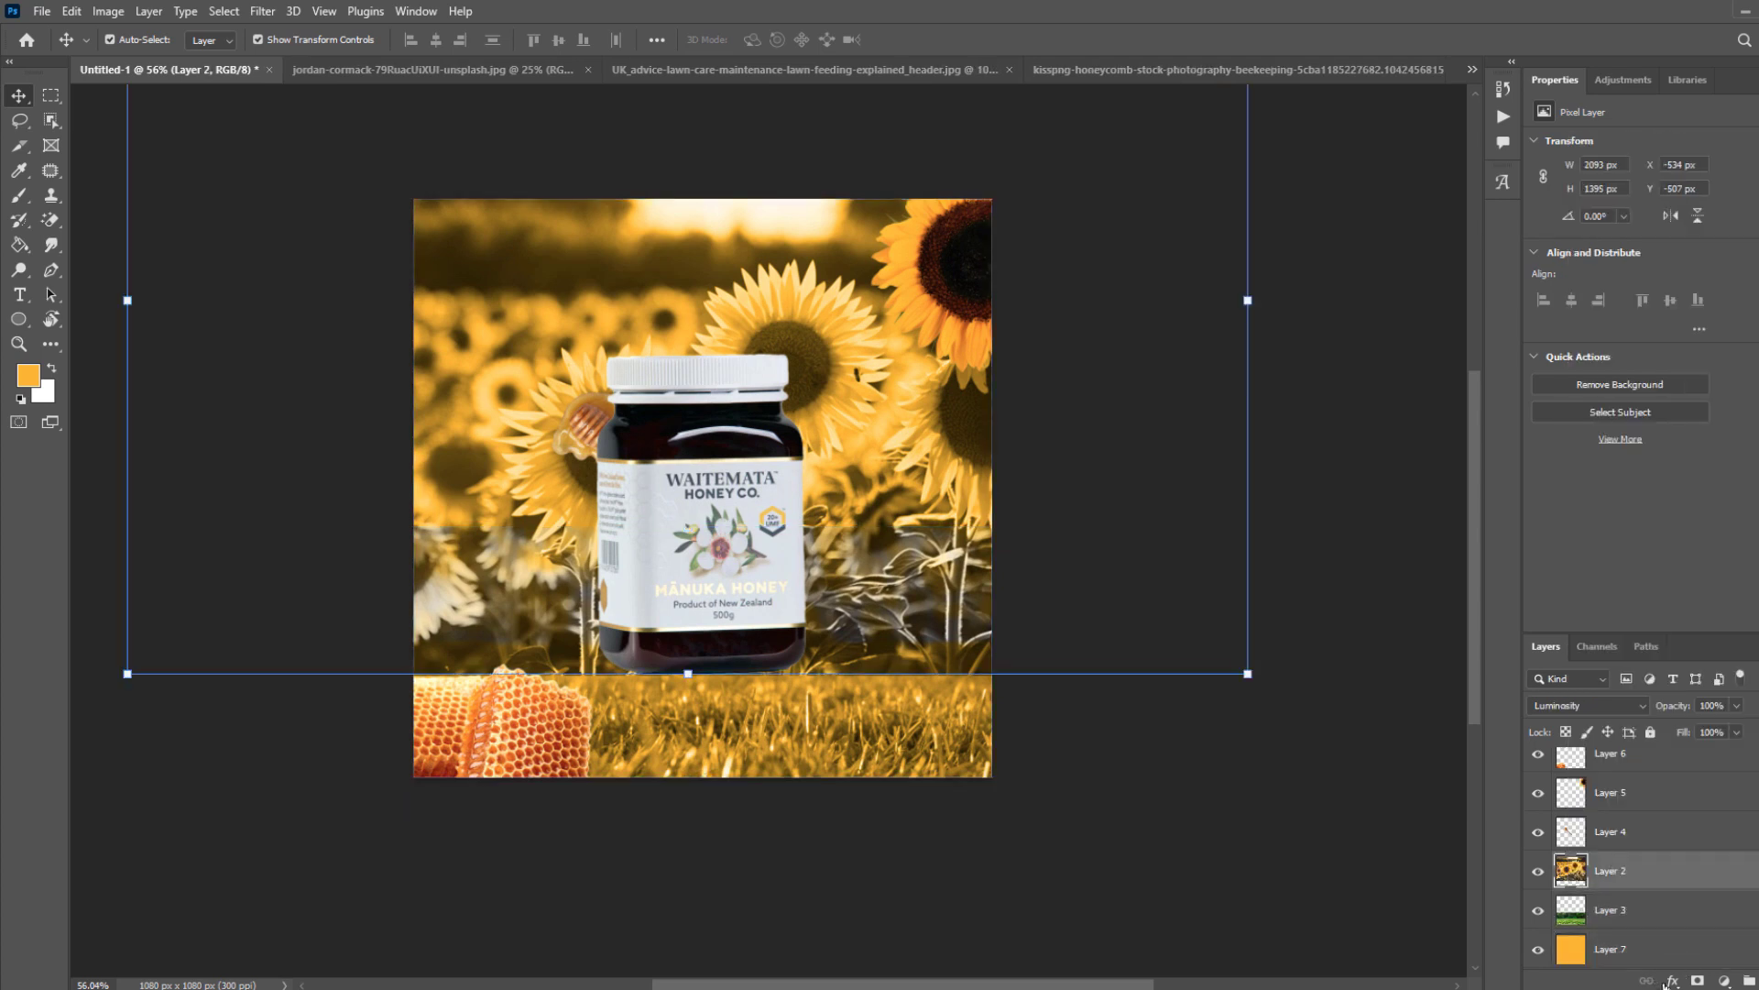
{"action": "left_click", "coordinate": [1696, 980]}
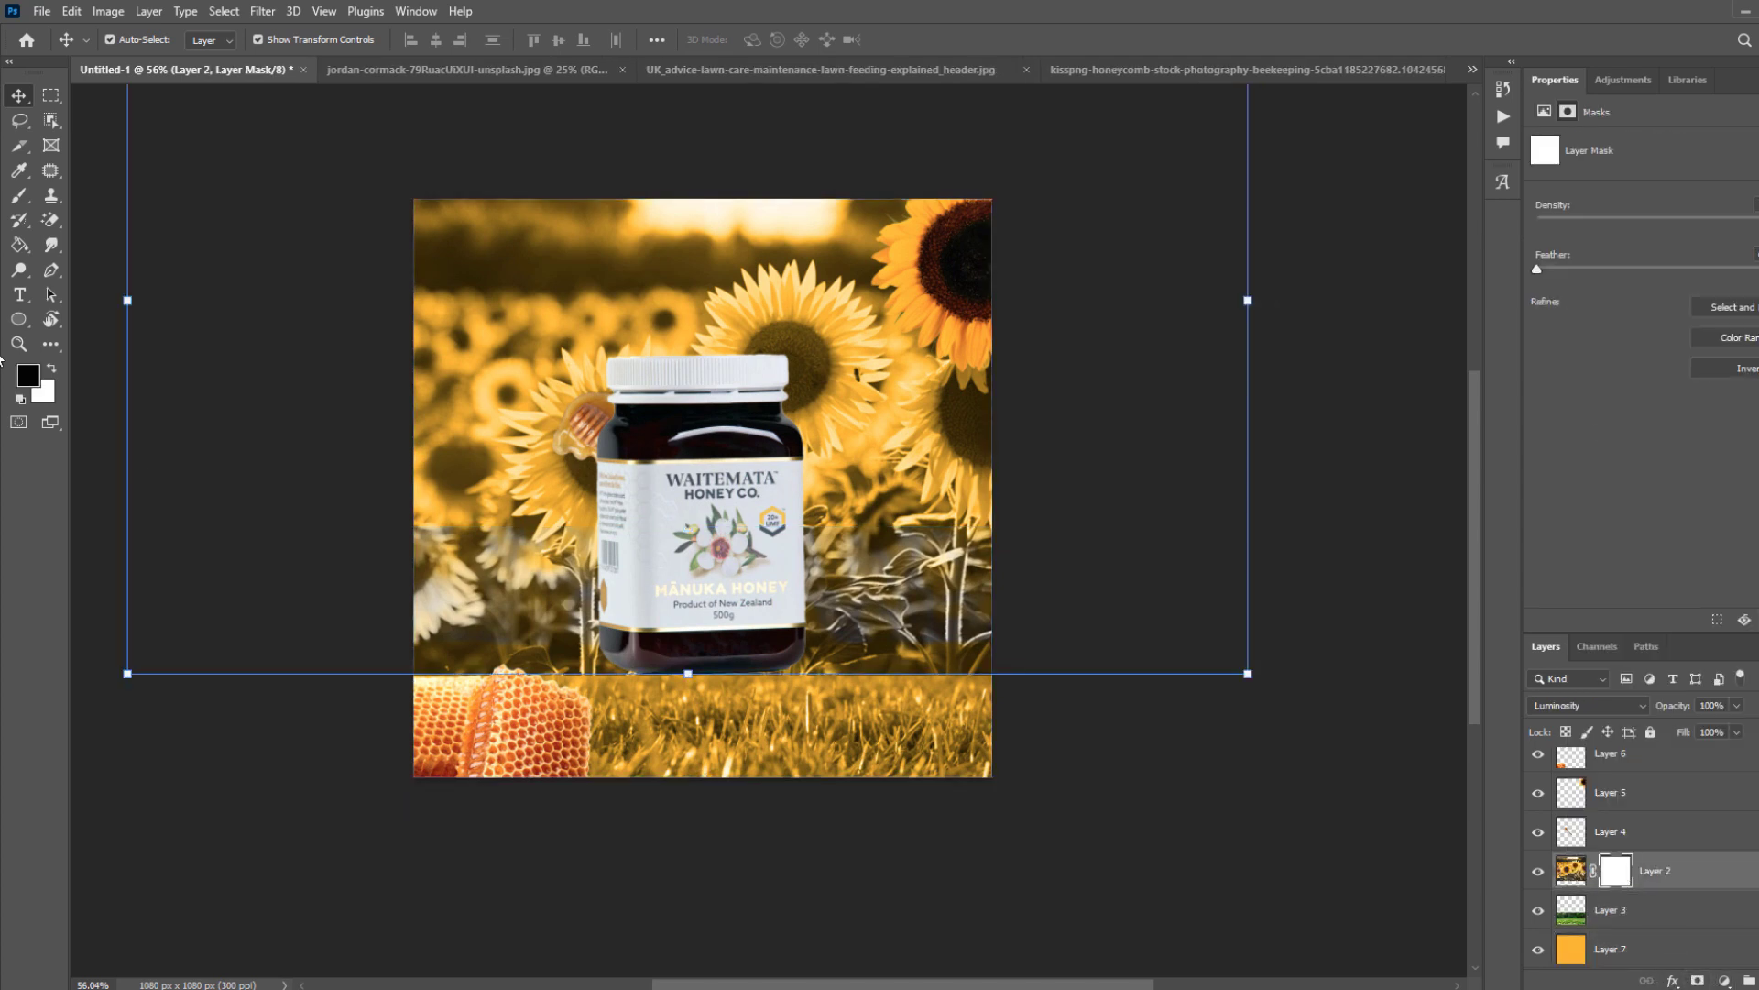
{"action": "left_click_drag", "start_coordinate": [18, 244], "coordinate": [89, 255]}
{"action": "left_click", "coordinate": [95, 252]}
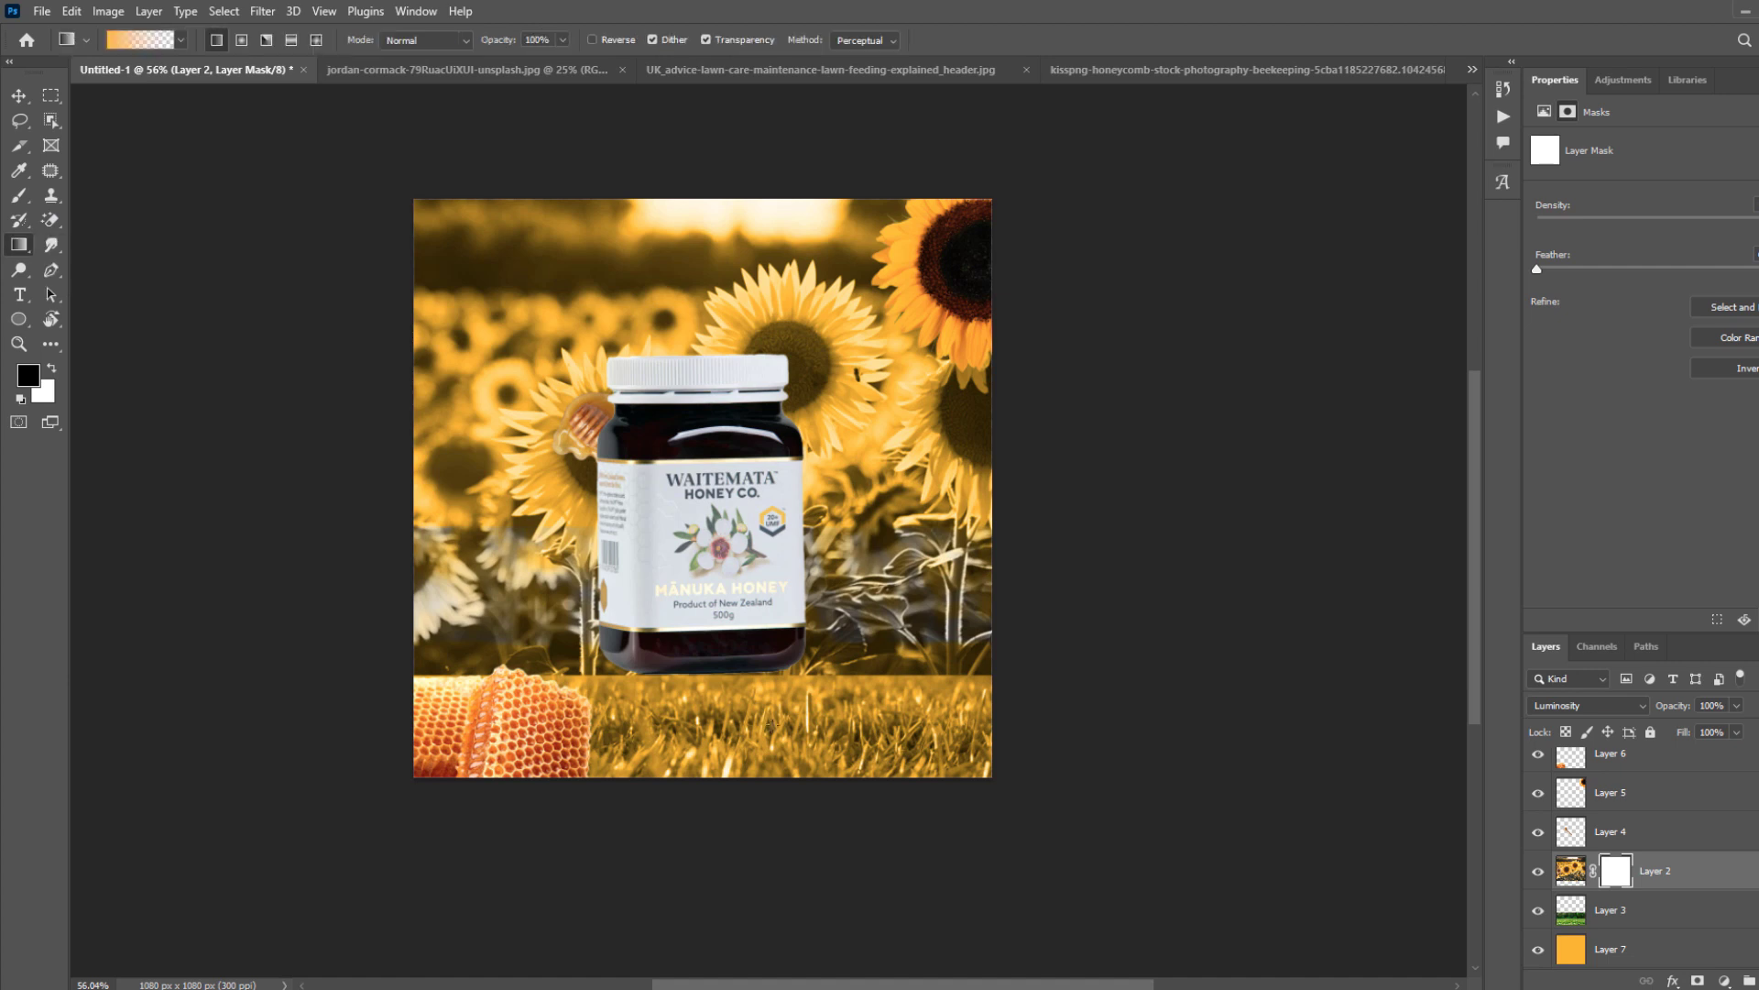
{"action": "scroll", "coordinate": [770, 734], "scroll_direction": "up", "scroll_amount": 1}
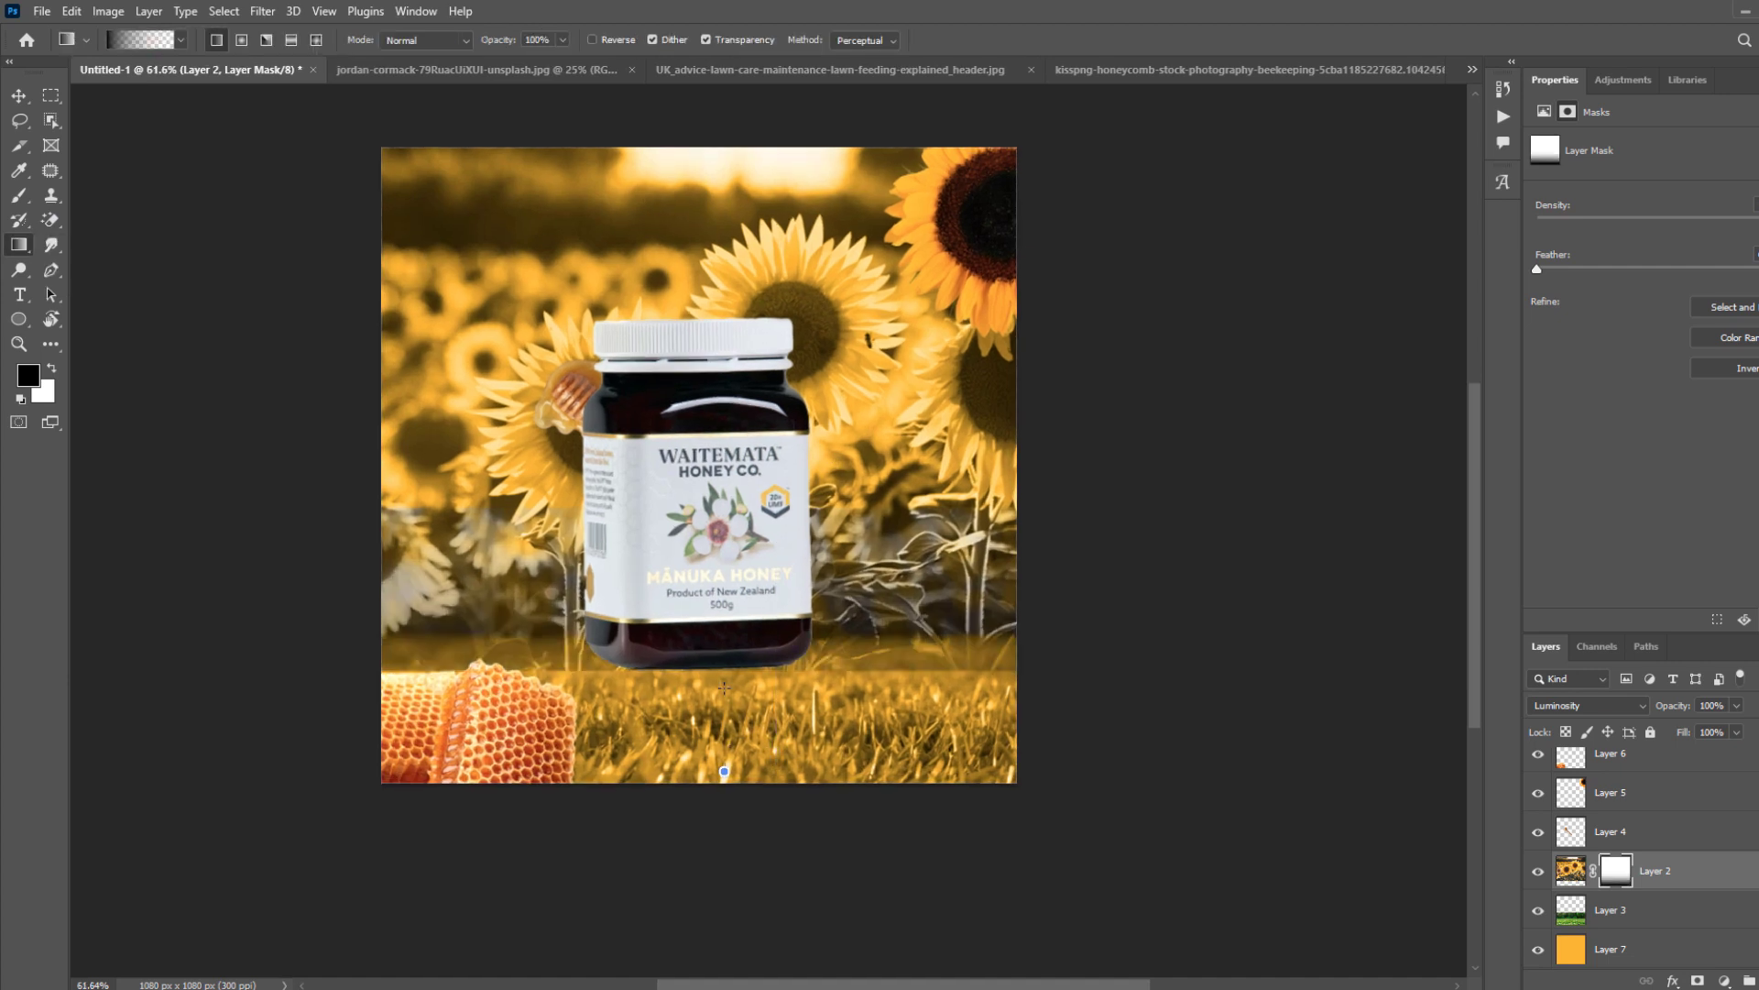
{"action": "left_click_drag", "start_coordinate": [724, 688], "coordinate": [724, 484]}
{"action": "left_click_drag", "start_coordinate": [727, 727], "coordinate": [731, 561]}
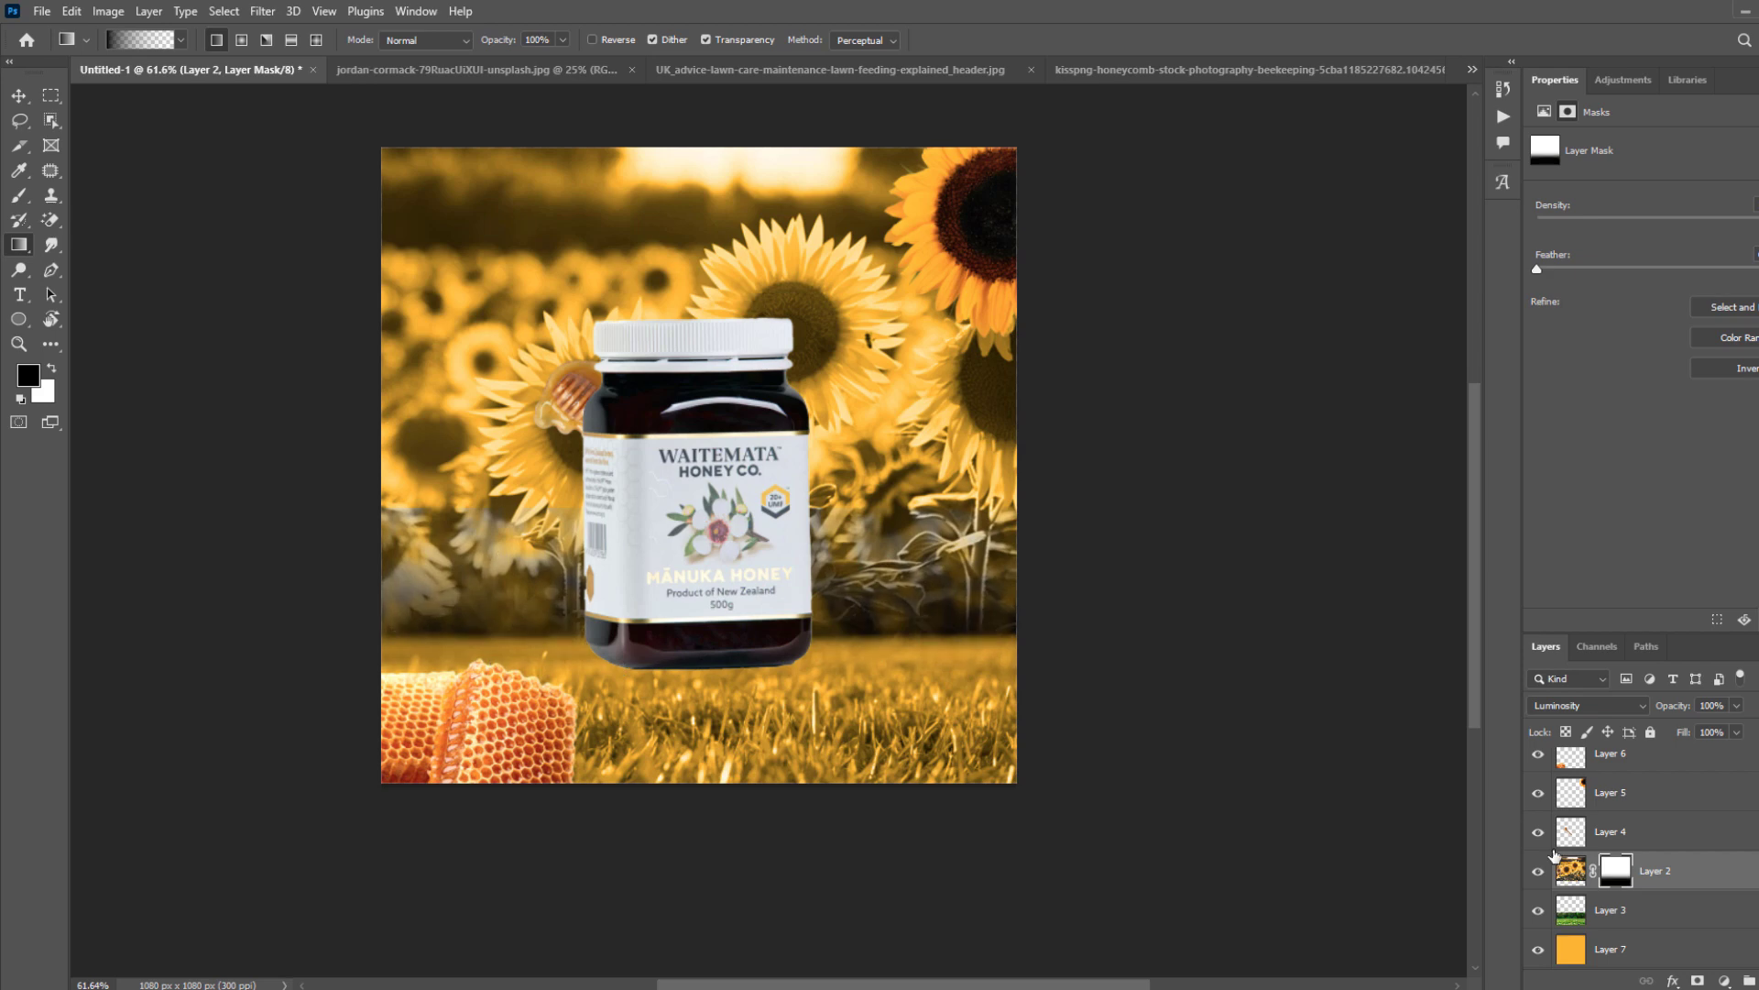
Add a layer mask to the grass layer and fade out its dark upper part with a short black-to-transparent linear gradient.
{"action": "key", "text": "v"}
{"action": "left_click_drag", "start_coordinate": [1454, 833], "coordinate": [1474, 832]}
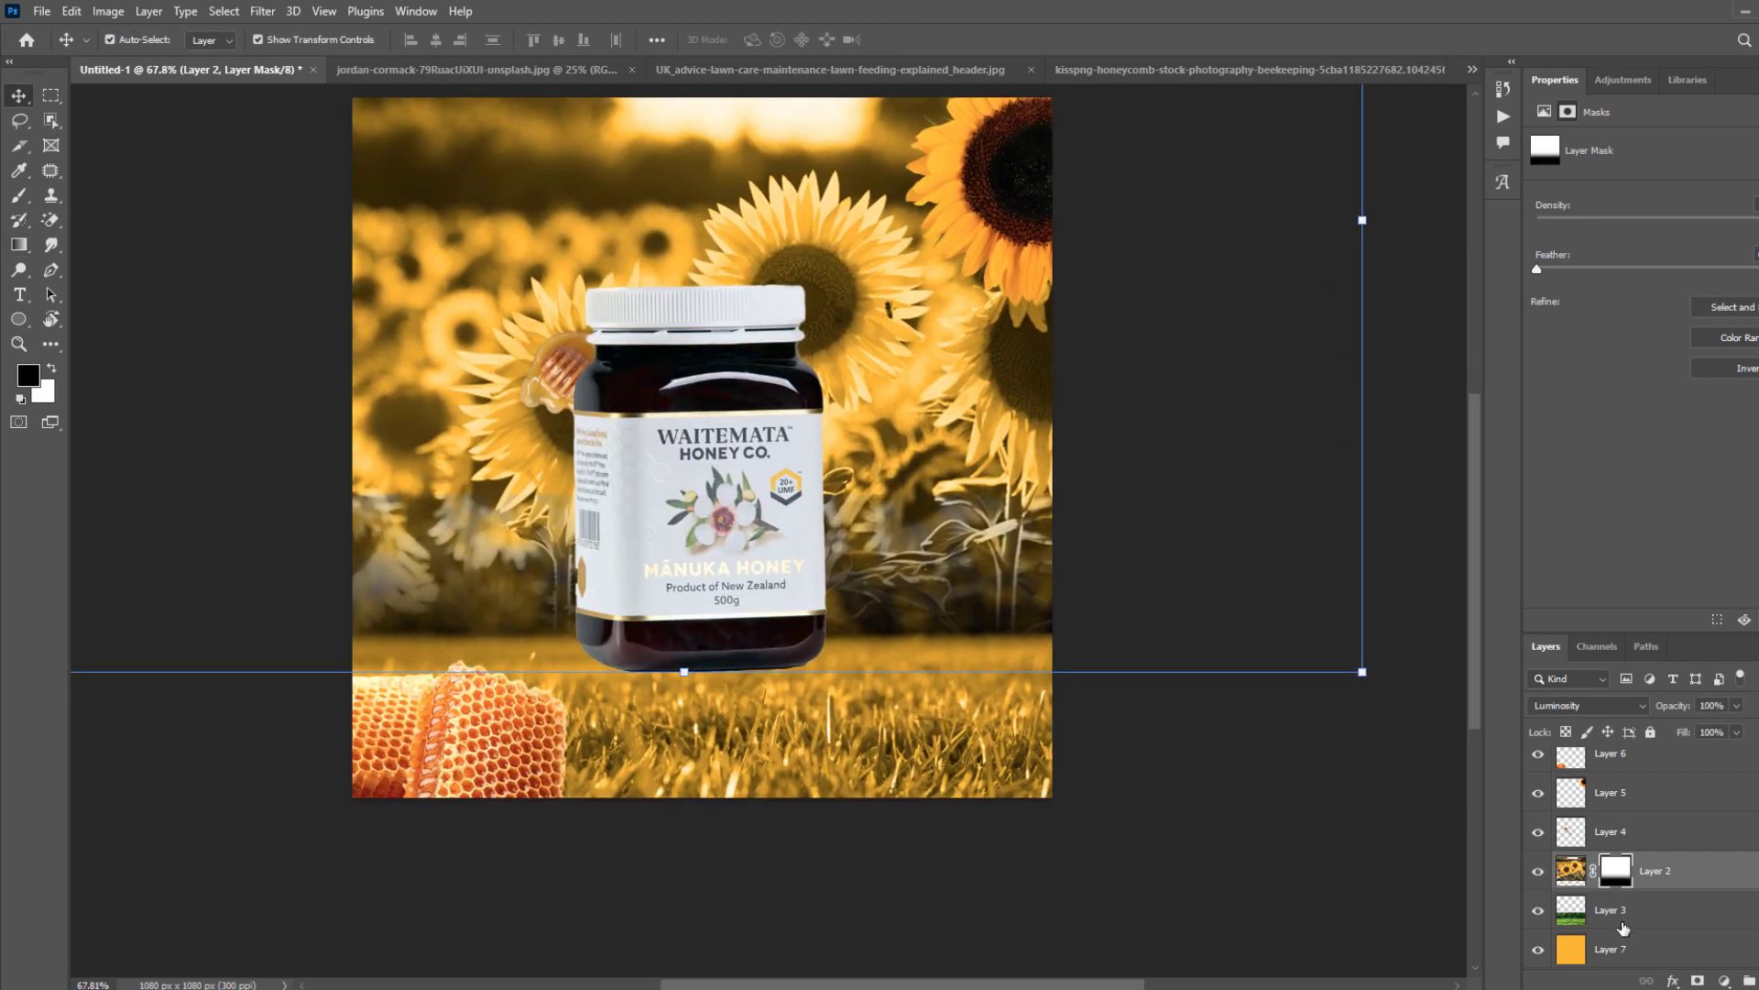
{"action": "left_click", "coordinate": [1537, 874]}
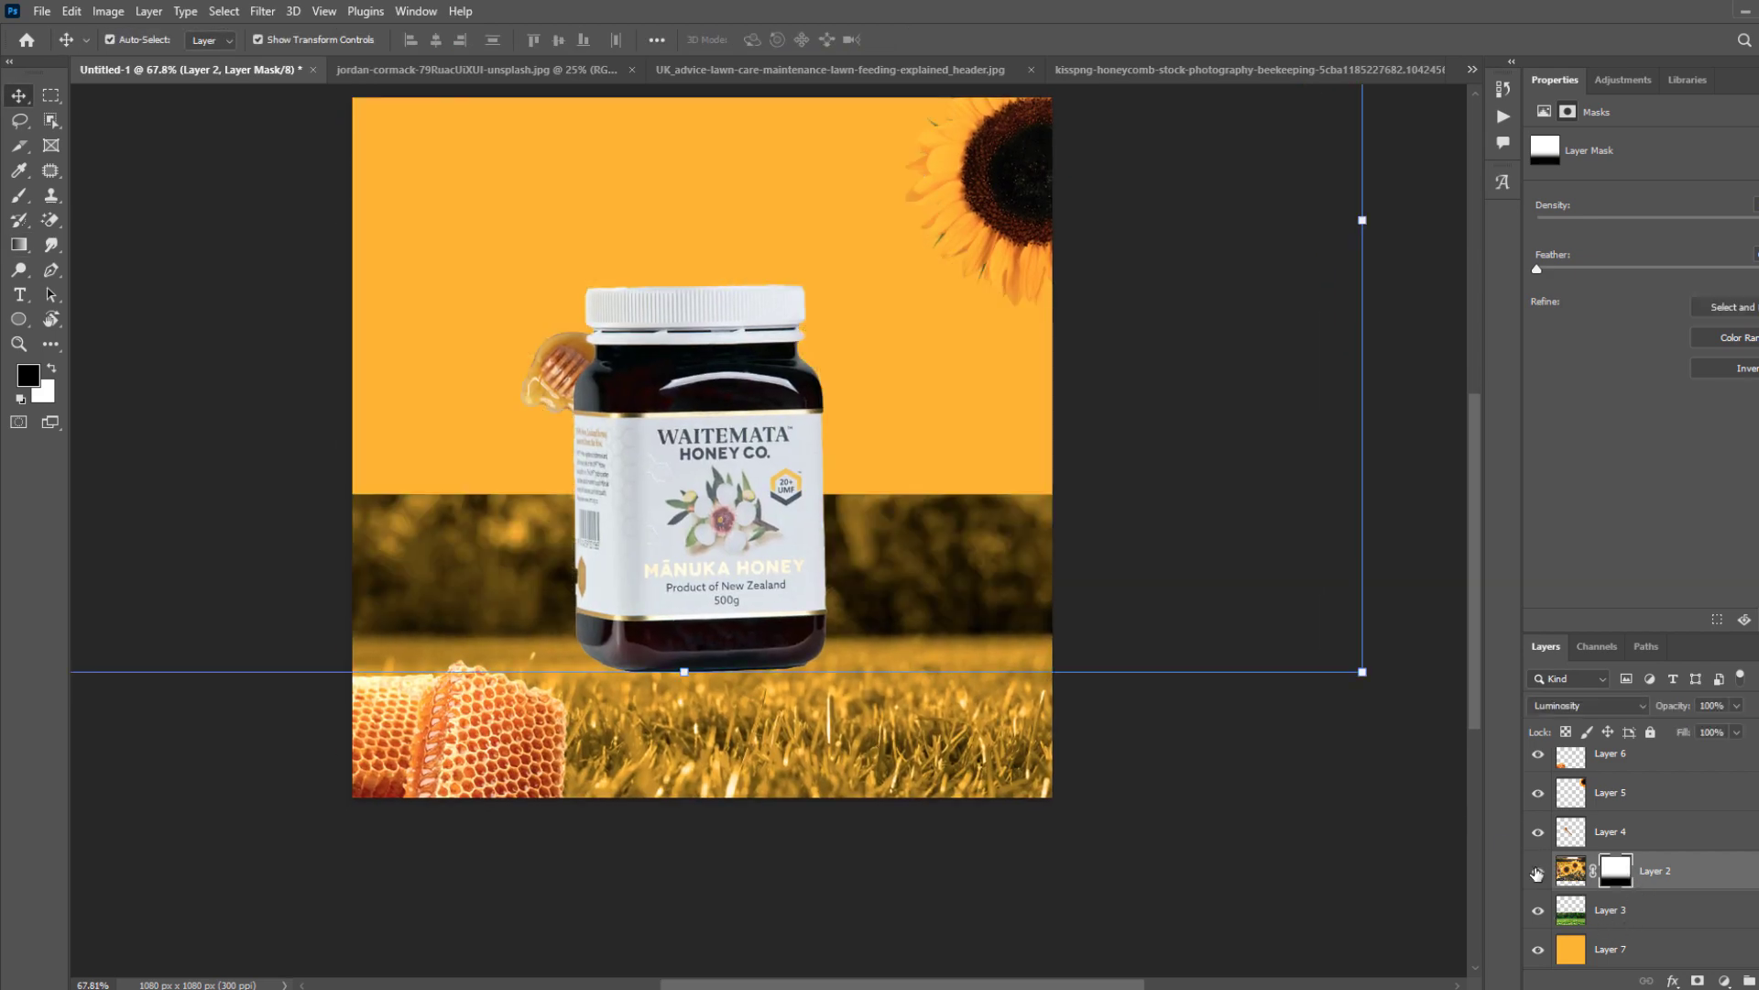
{"action": "left_click", "coordinate": [1537, 874]}
{"action": "left_click", "coordinate": [1576, 874]}
{"action": "left_click", "coordinate": [1697, 909]}
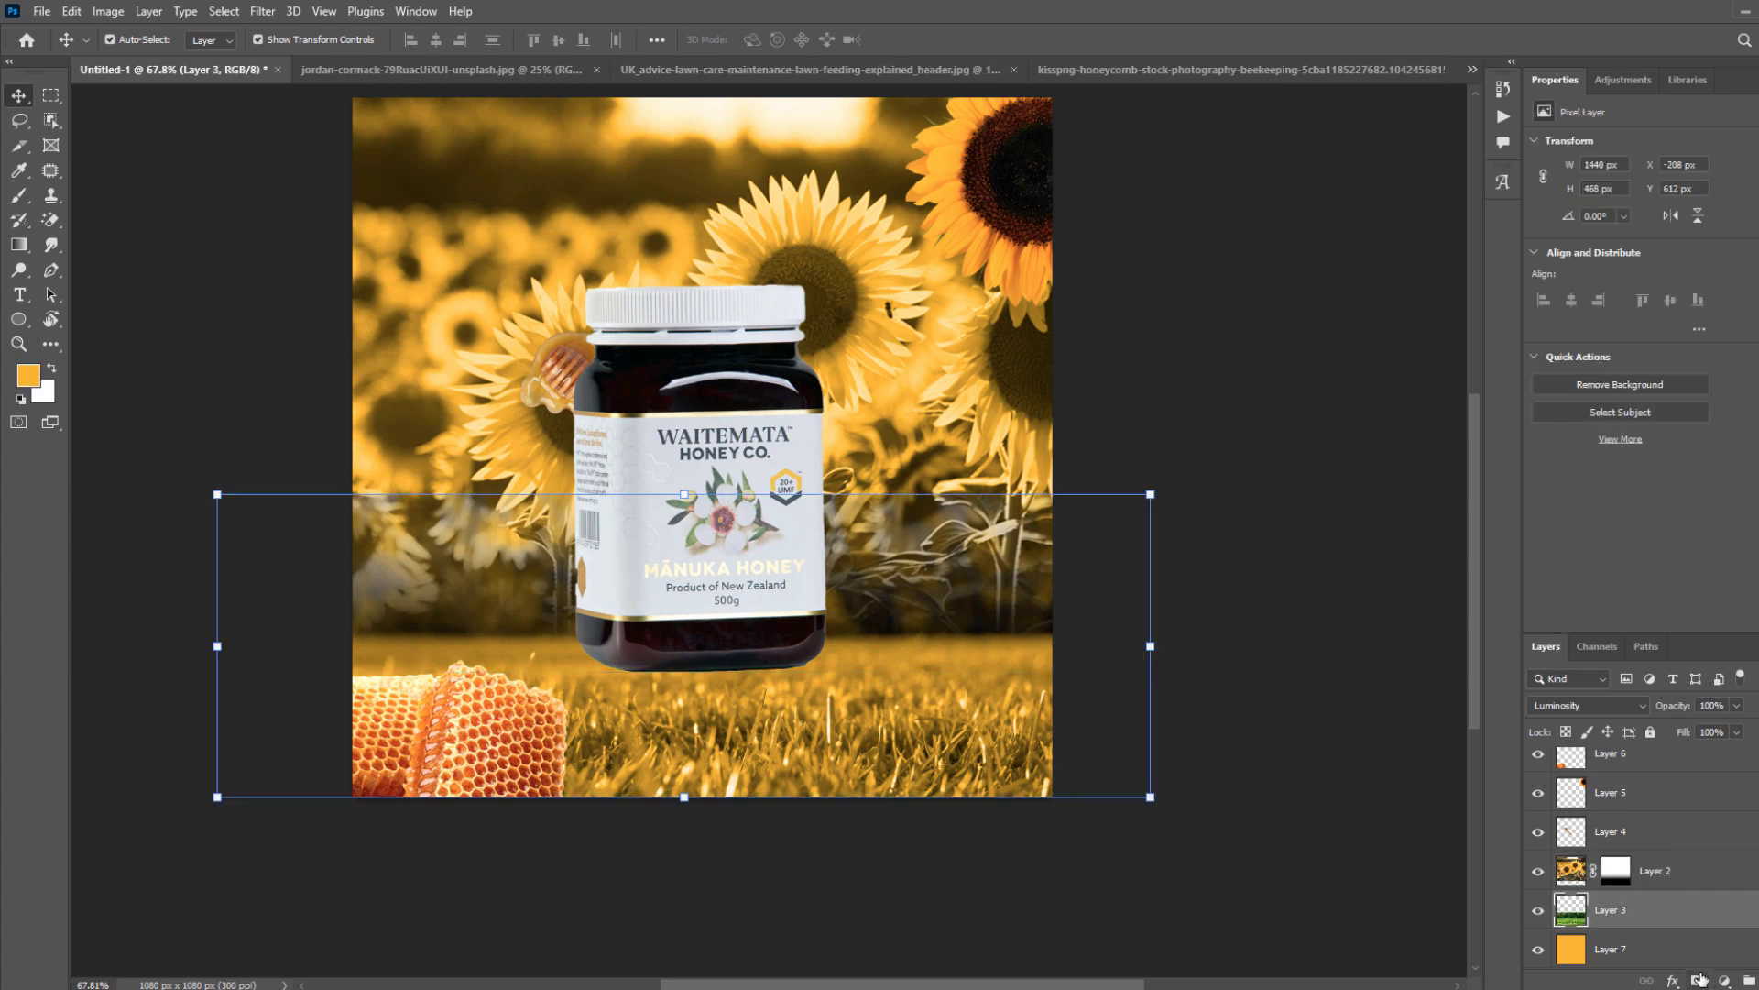
{"action": "left_click", "coordinate": [1698, 980]}
{"action": "left_click", "coordinate": [18, 245]}
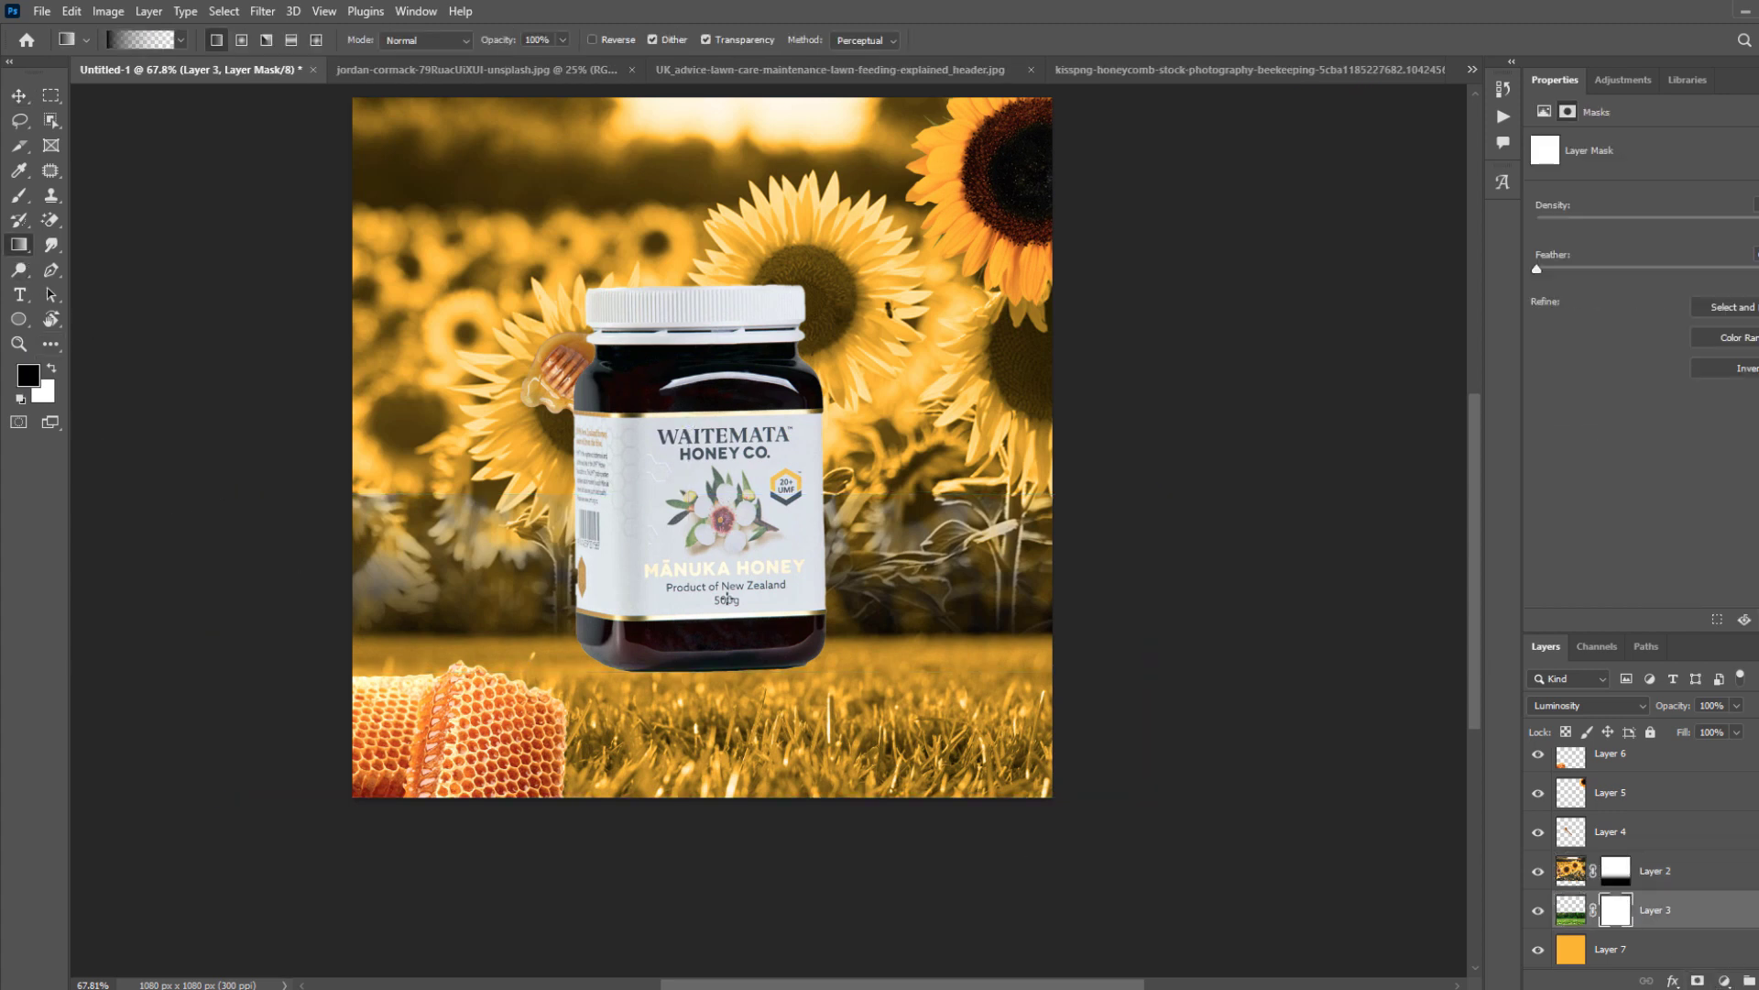
{"action": "mouse_move", "coordinate": [714, 713]}
{"action": "left_mouse_down"}
{"action": "mouse_move", "coordinate": [715, 541]}
{"action": "mouse_move", "coordinate": [702, 686]}
{"action": "left_mouse_up"}
{"action": "scroll", "coordinate": [861, 687], "scroll_direction": "down", "scroll_amount": 3}
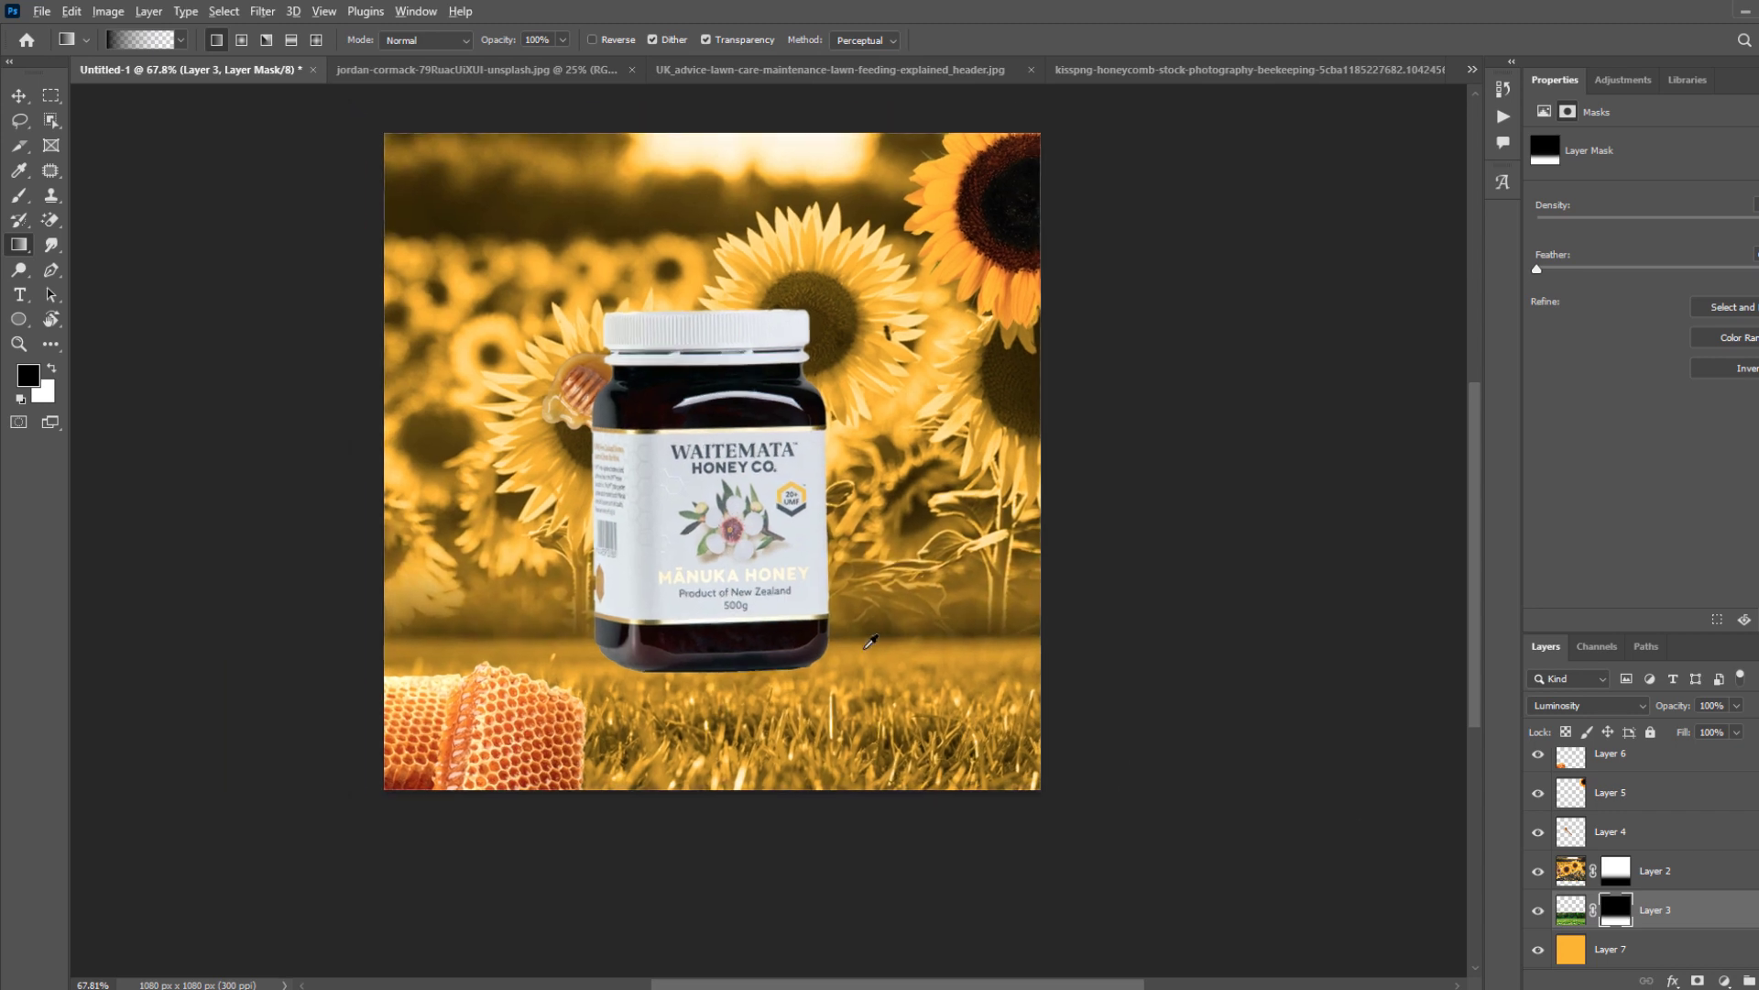
Group the sunflower field and grass layers, duplicate the group, then try merging the copy and undo the merge.
{"action": "key", "text": "v"}
{"action": "scroll", "coordinate": [761, 518], "scroll_direction": "up", "scroll_amount": 2}
{"action": "scroll", "coordinate": [906, 703], "scroll_direction": "left", "scroll_amount": 2}
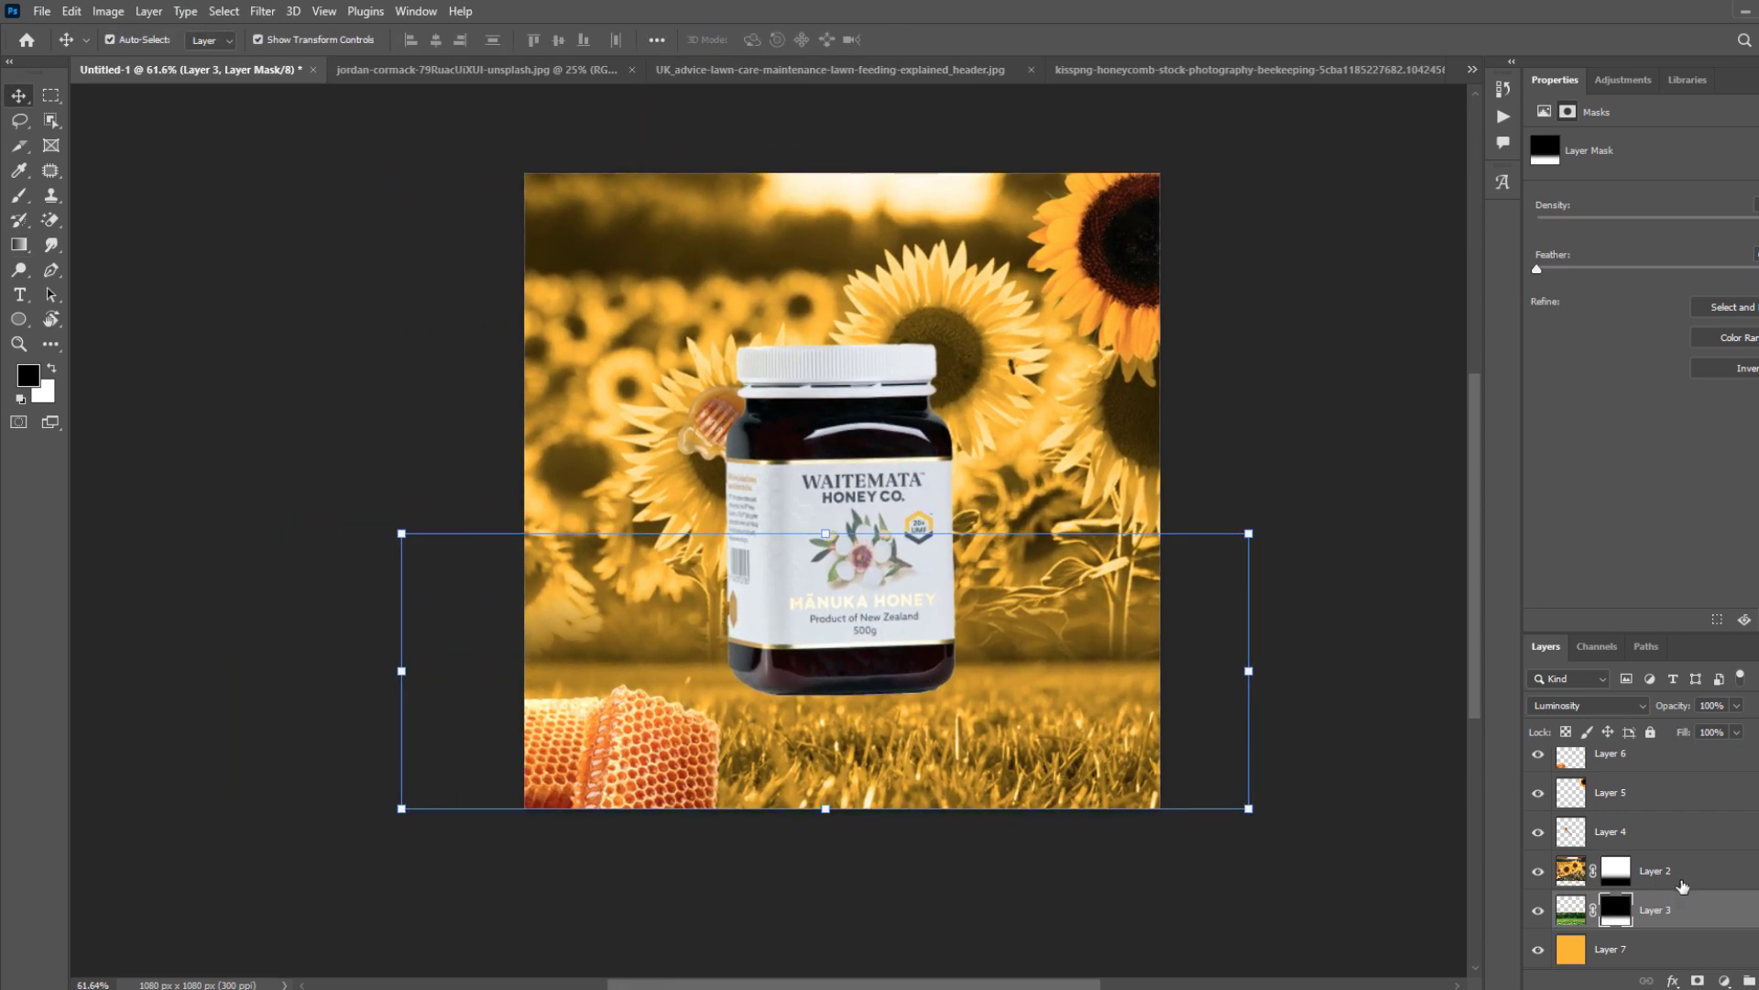
{"action": "left_click", "coordinate": [1682, 881], "text": "shift"}
{"action": "key", "text": "ctrl+g"}
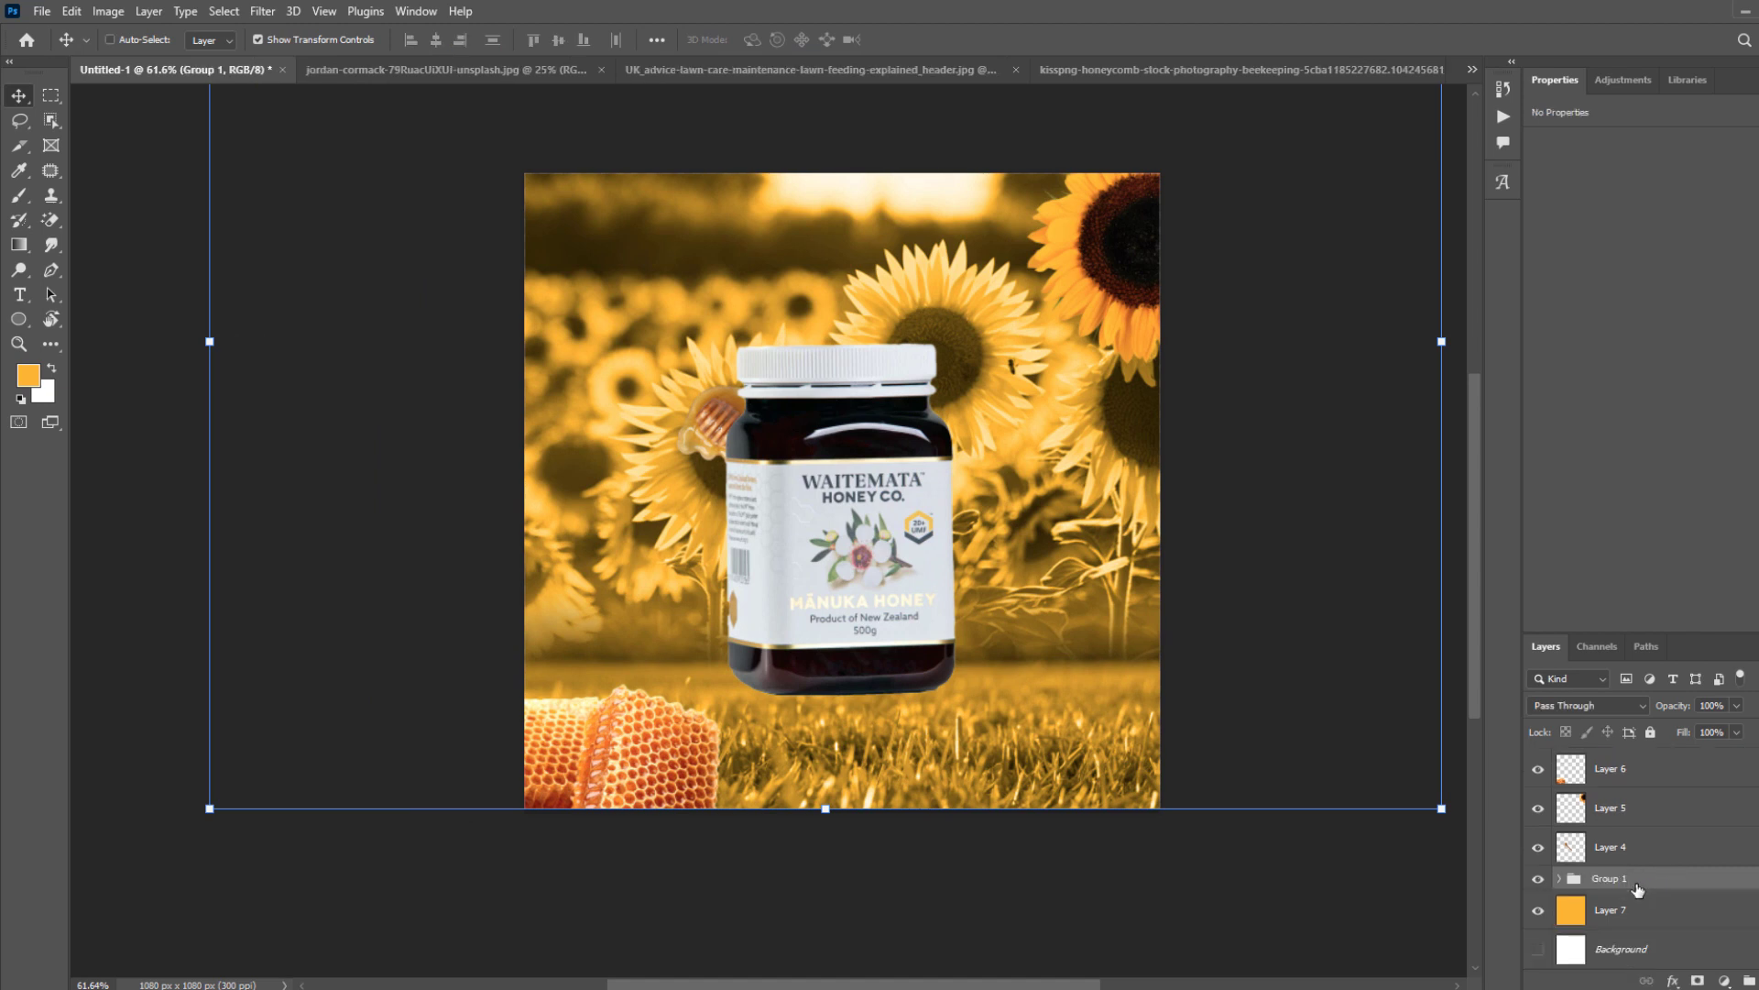
{"action": "key", "text": "ctrl+j"}
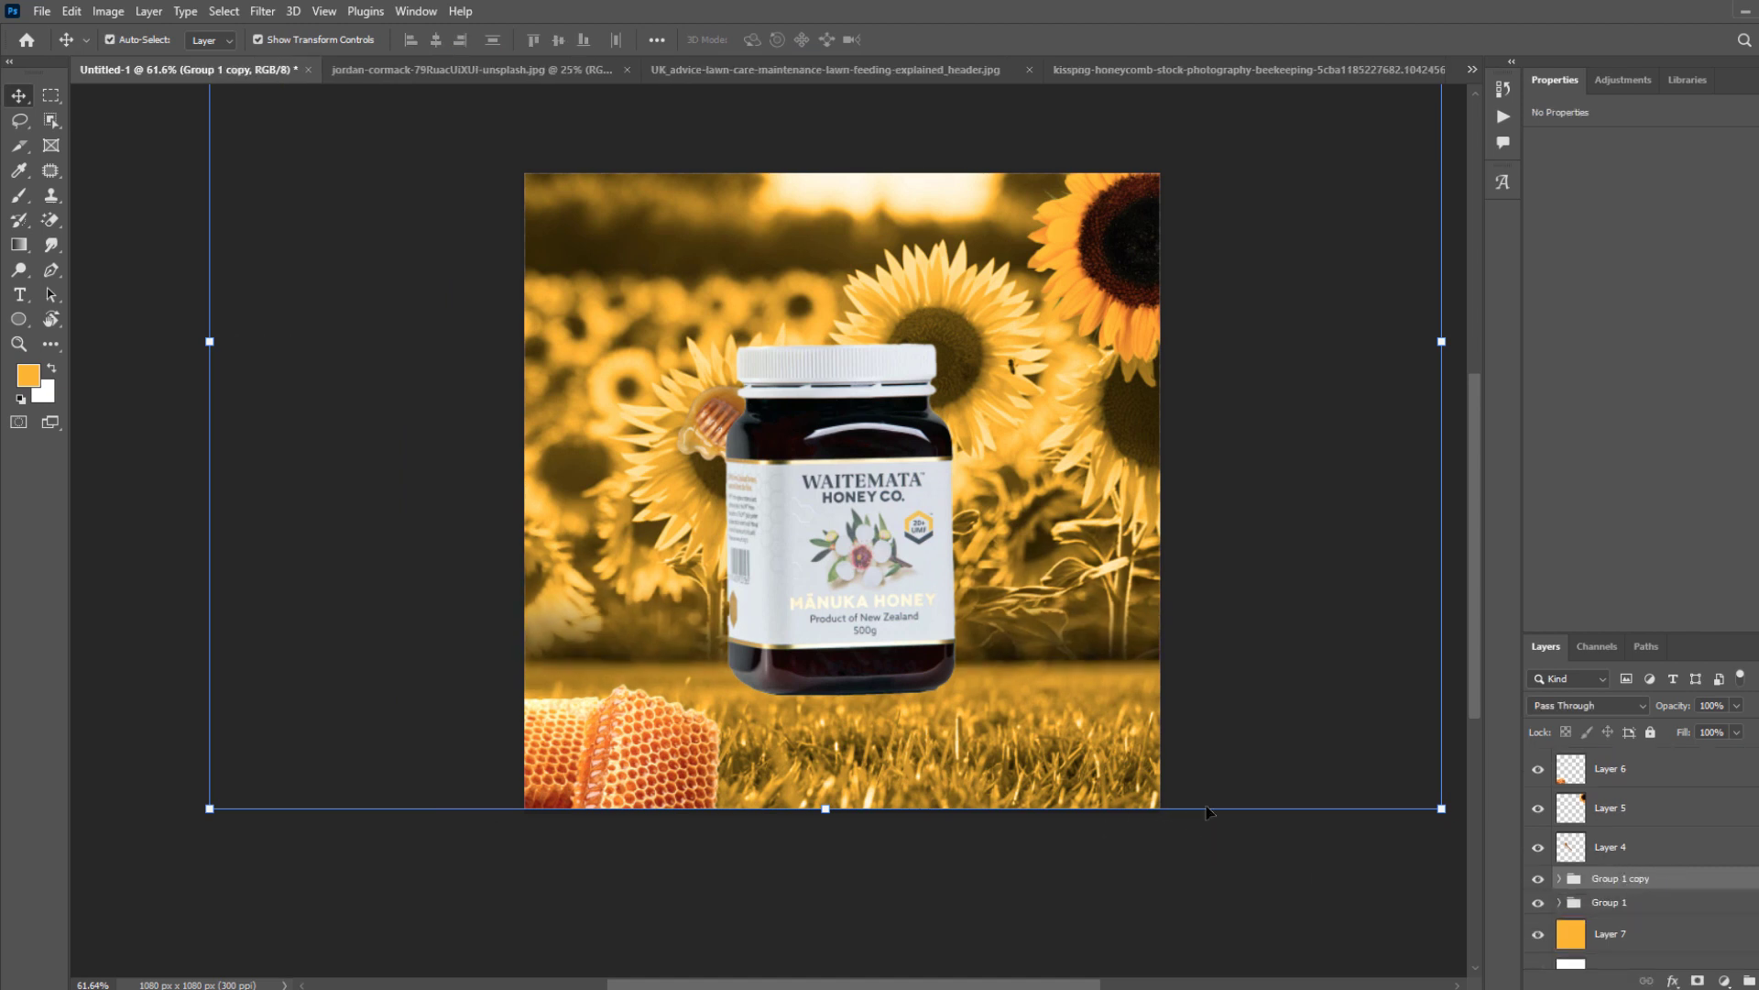
{"action": "key", "text": "ctrl+e"}
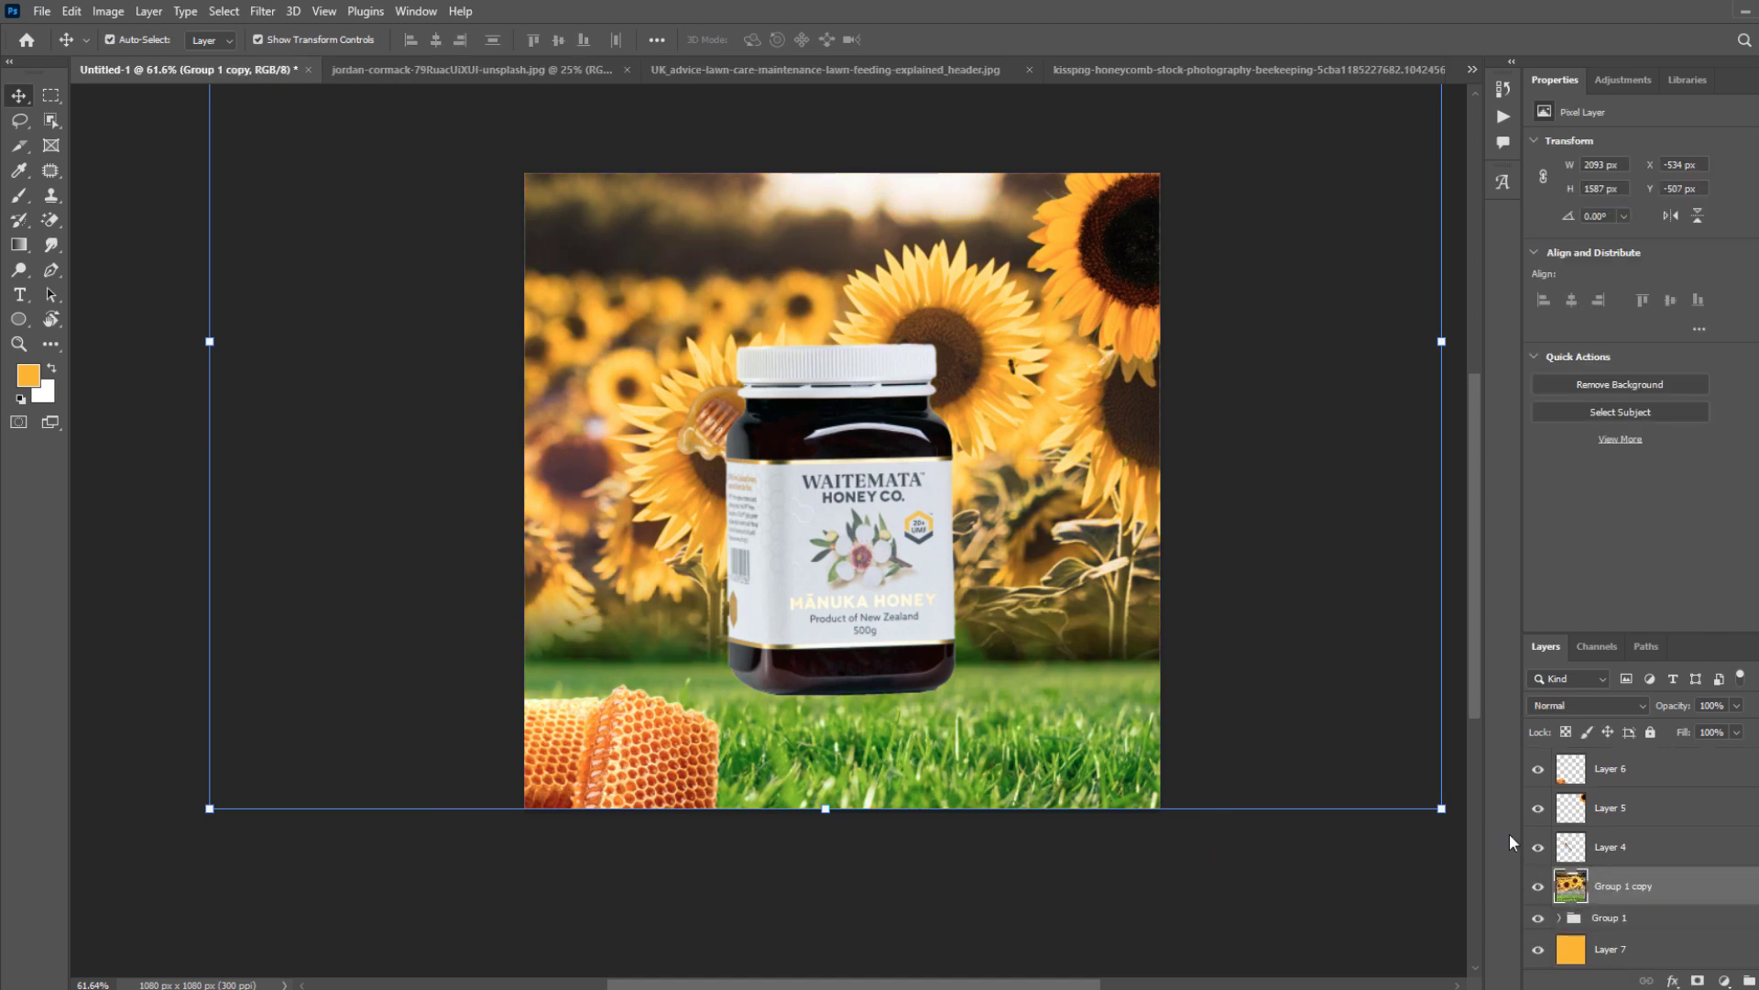
{"action": "key", "text": "ctrl+z"}
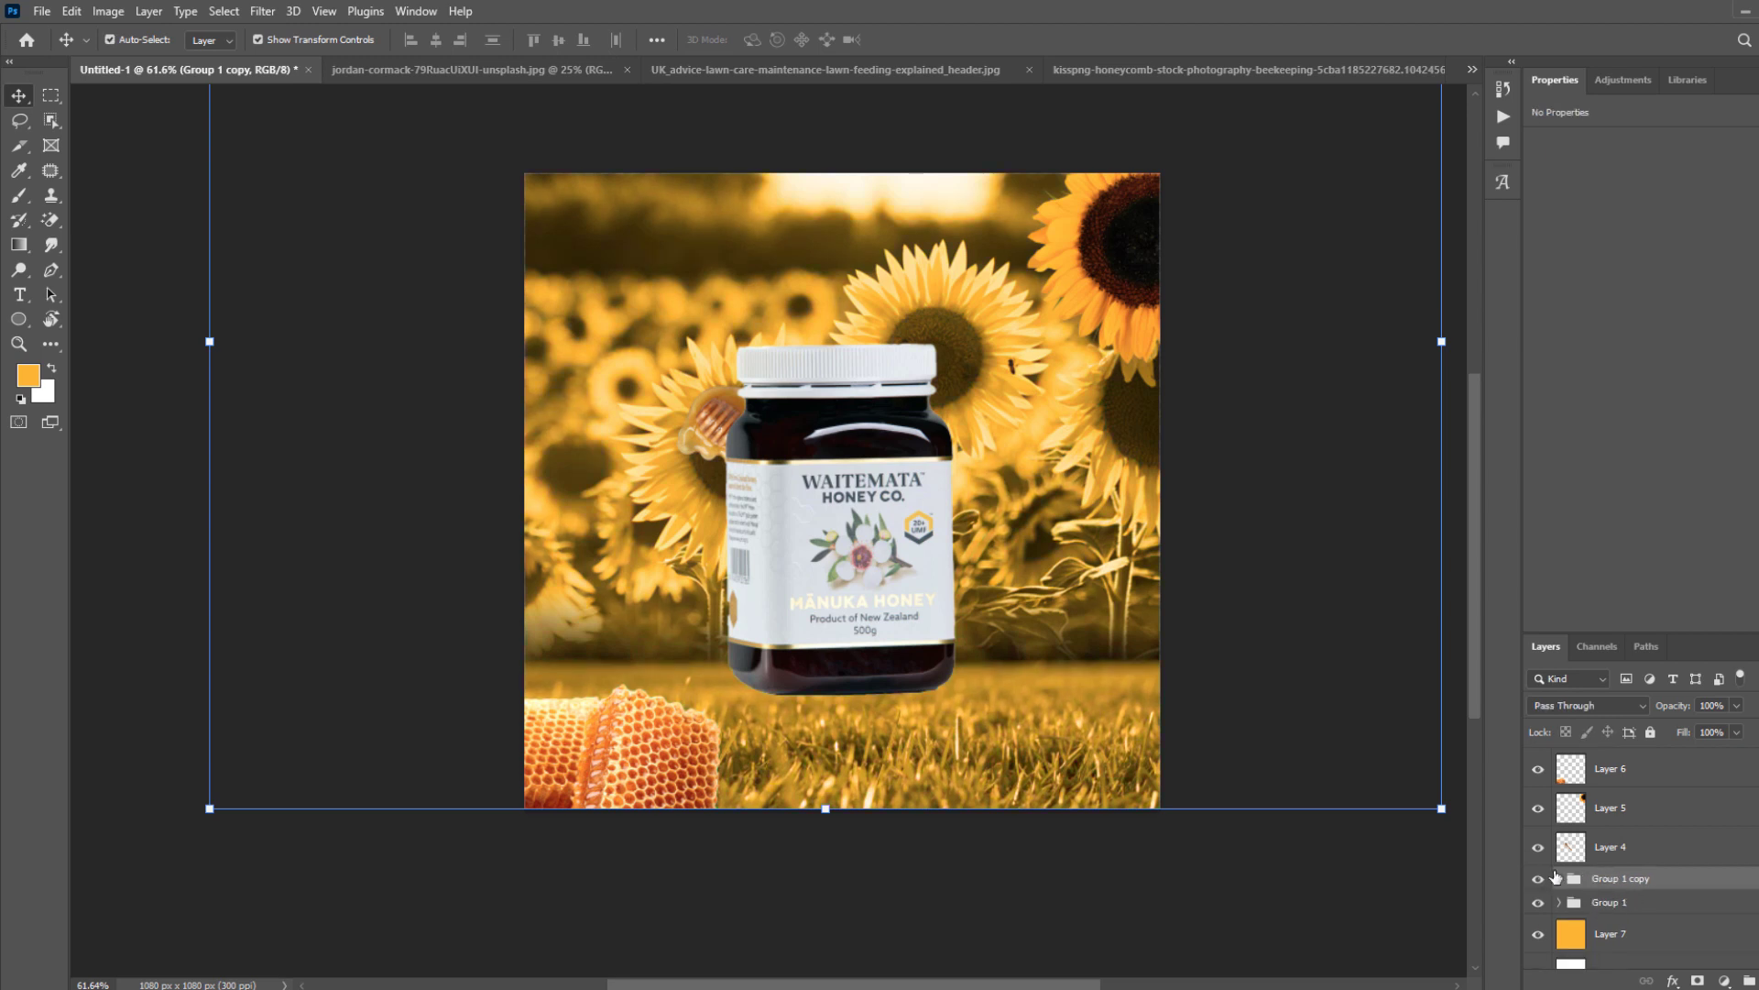
Hide the original group above its copy, and merge duplicates of the copied group and the orange fill into one background layer.
{"action": "left_click", "coordinate": [1538, 902]}
{"action": "left_click_drag", "start_coordinate": [1604, 879], "coordinate": [1636, 923]}
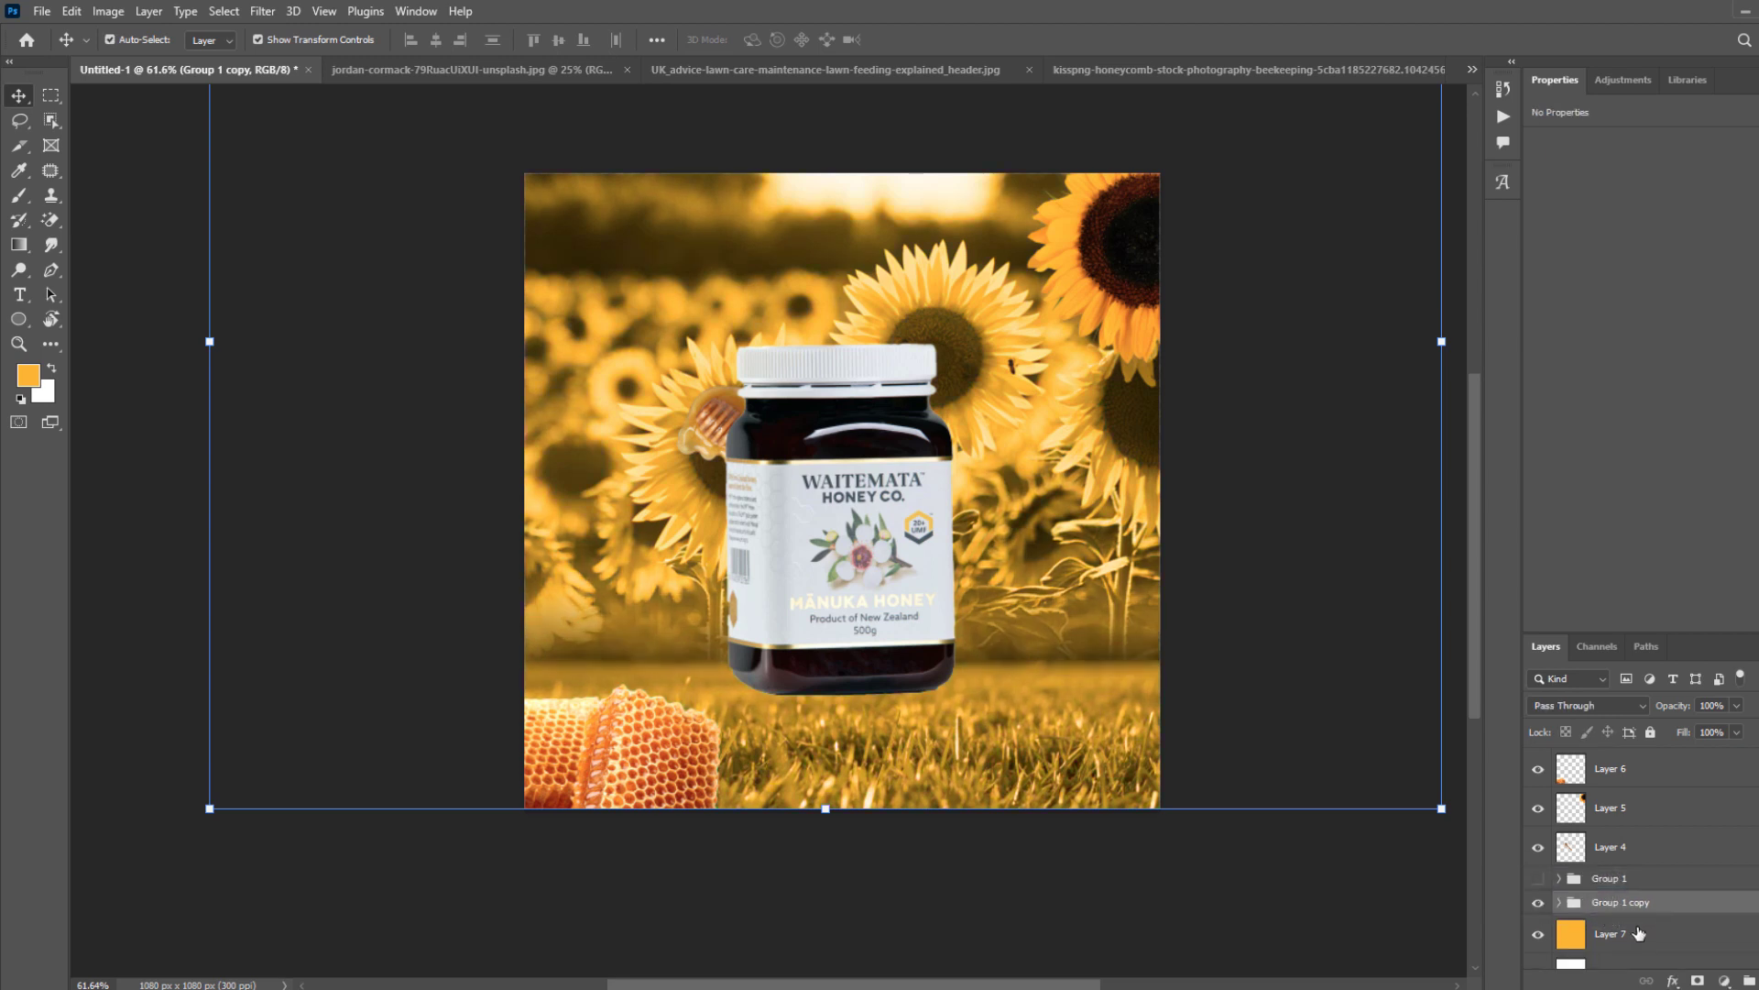
{"action": "left_click", "coordinate": [1624, 938], "text": "shift"}
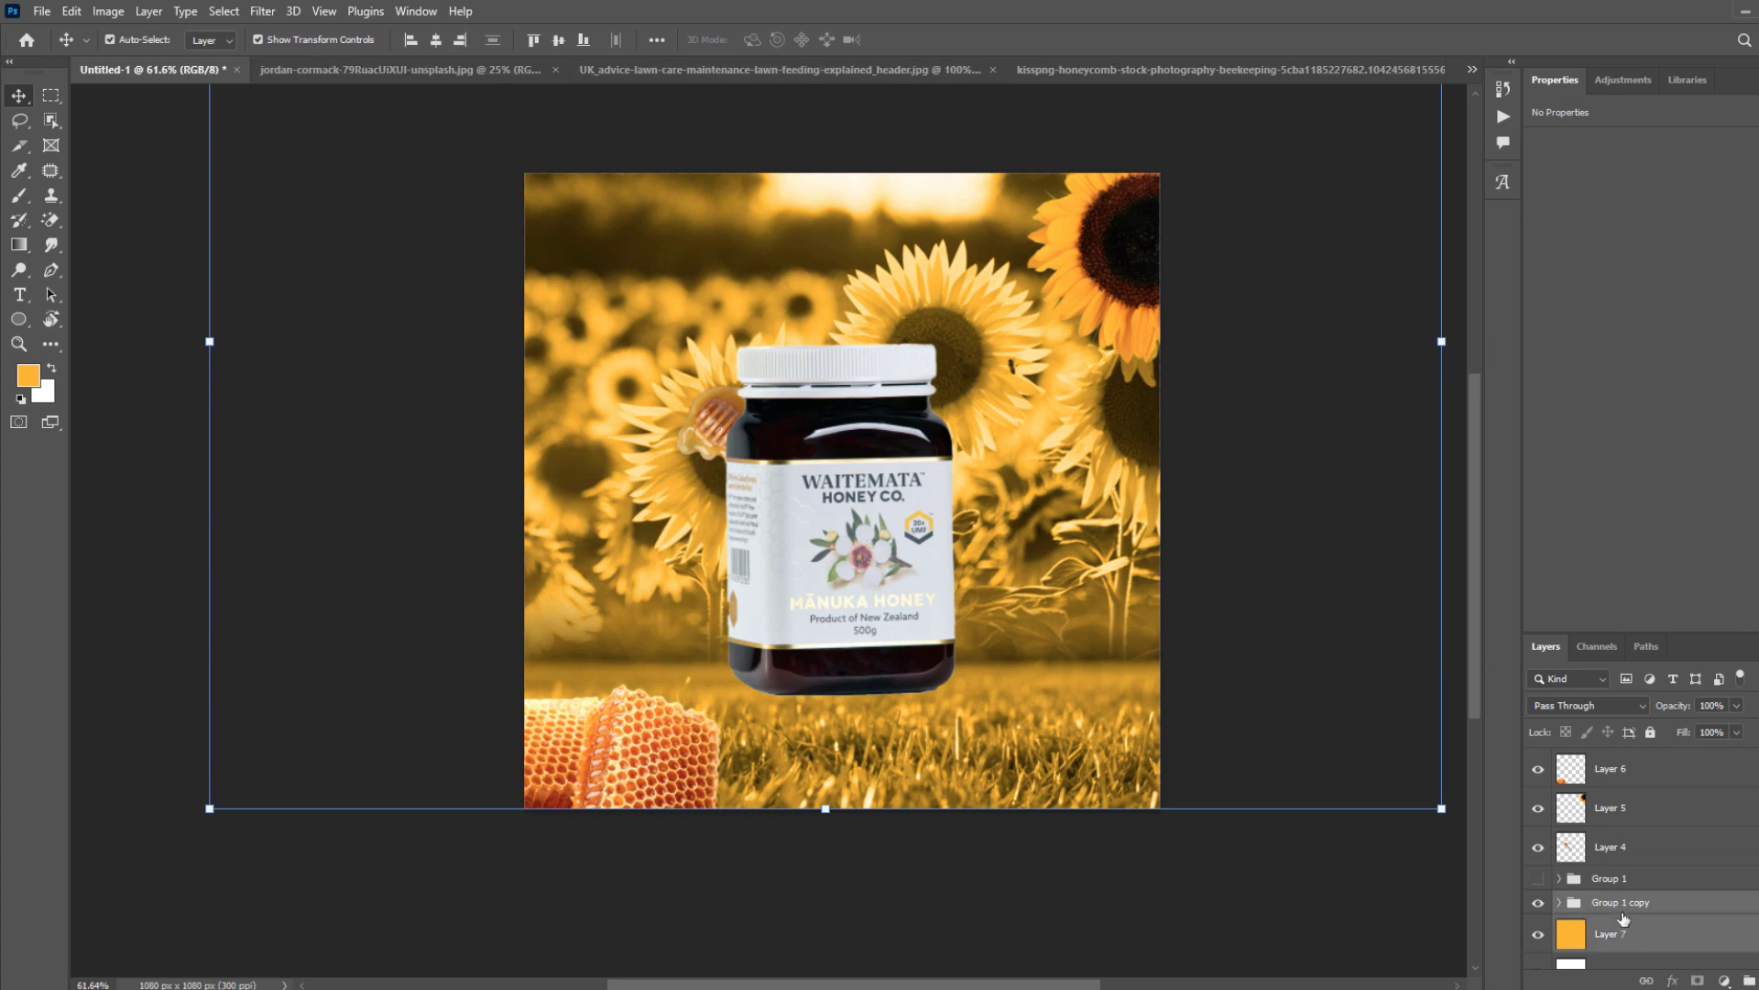
{"action": "key", "text": "ctrl+j"}
{"action": "key", "text": "ctrl+e"}
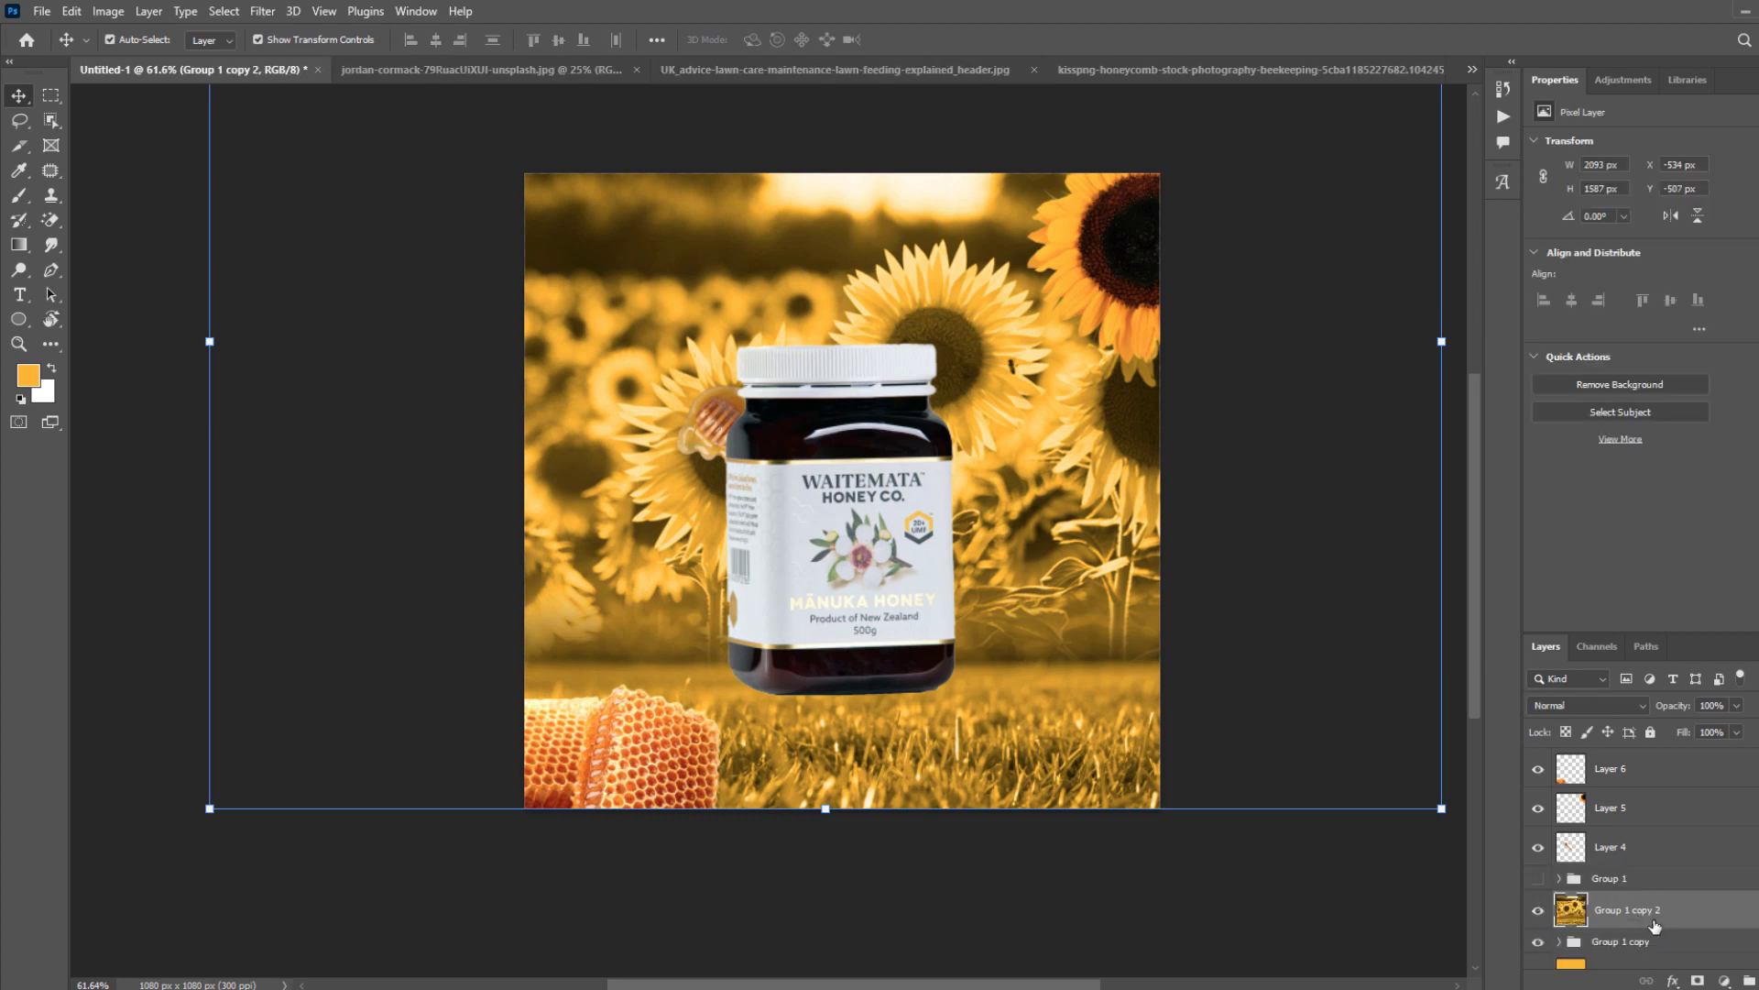
Make a rectangular selection with a 30 px feather over the sunflower area, from the canvas's upper edge to the grass line.
{"action": "scroll", "coordinate": [962, 696], "scroll_direction": "up", "scroll_amount": 1}
{"action": "left_click", "coordinate": [51, 96]}
{"action": "key", "text": "ctrl+0"}
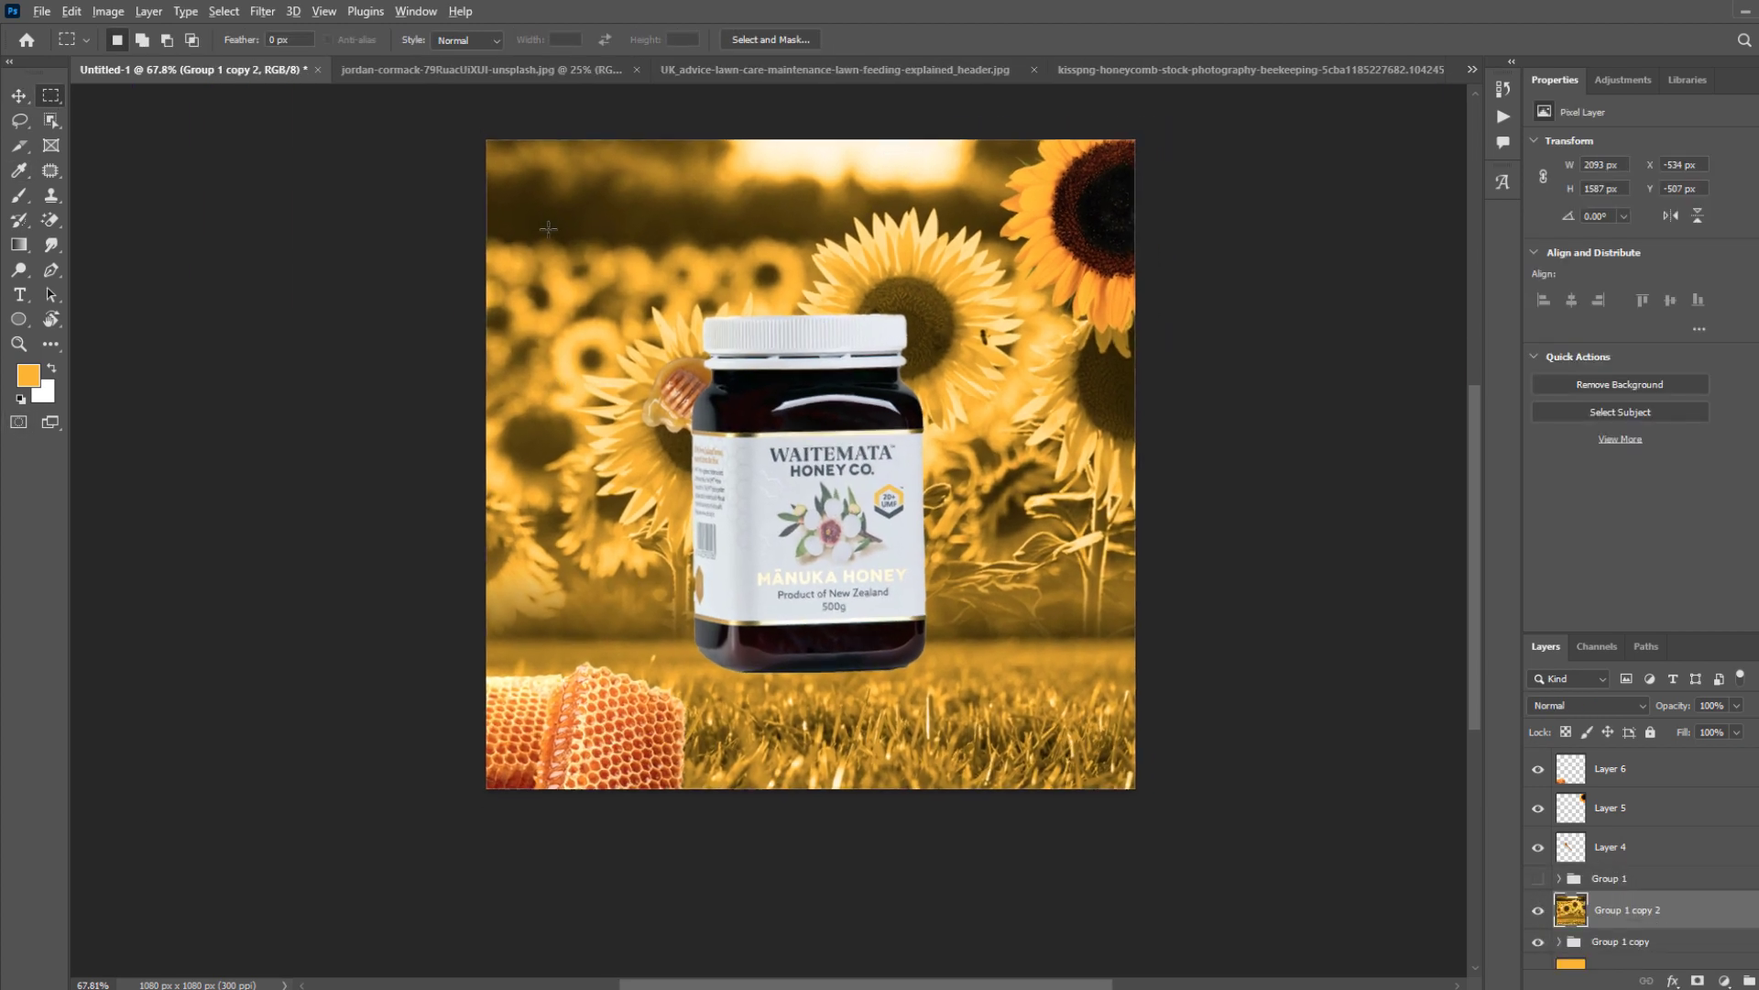
{"action": "right_click", "coordinate": [52, 96]}
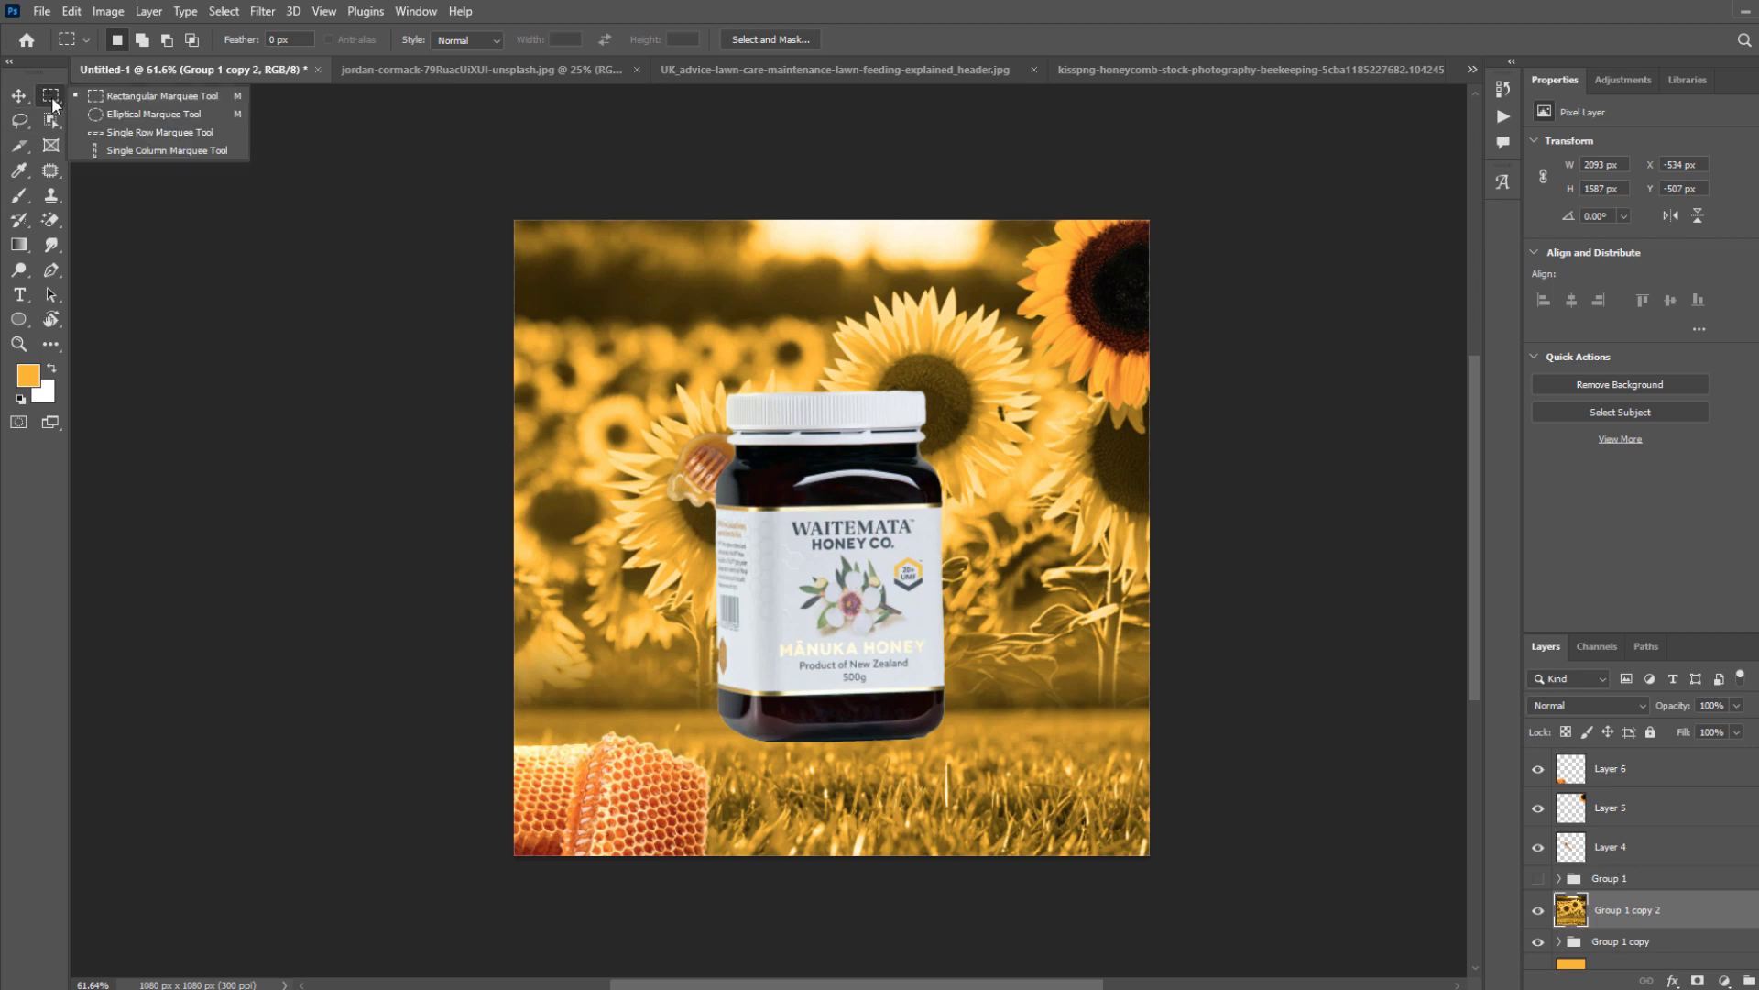
{"action": "left_click", "coordinate": [51, 96]}
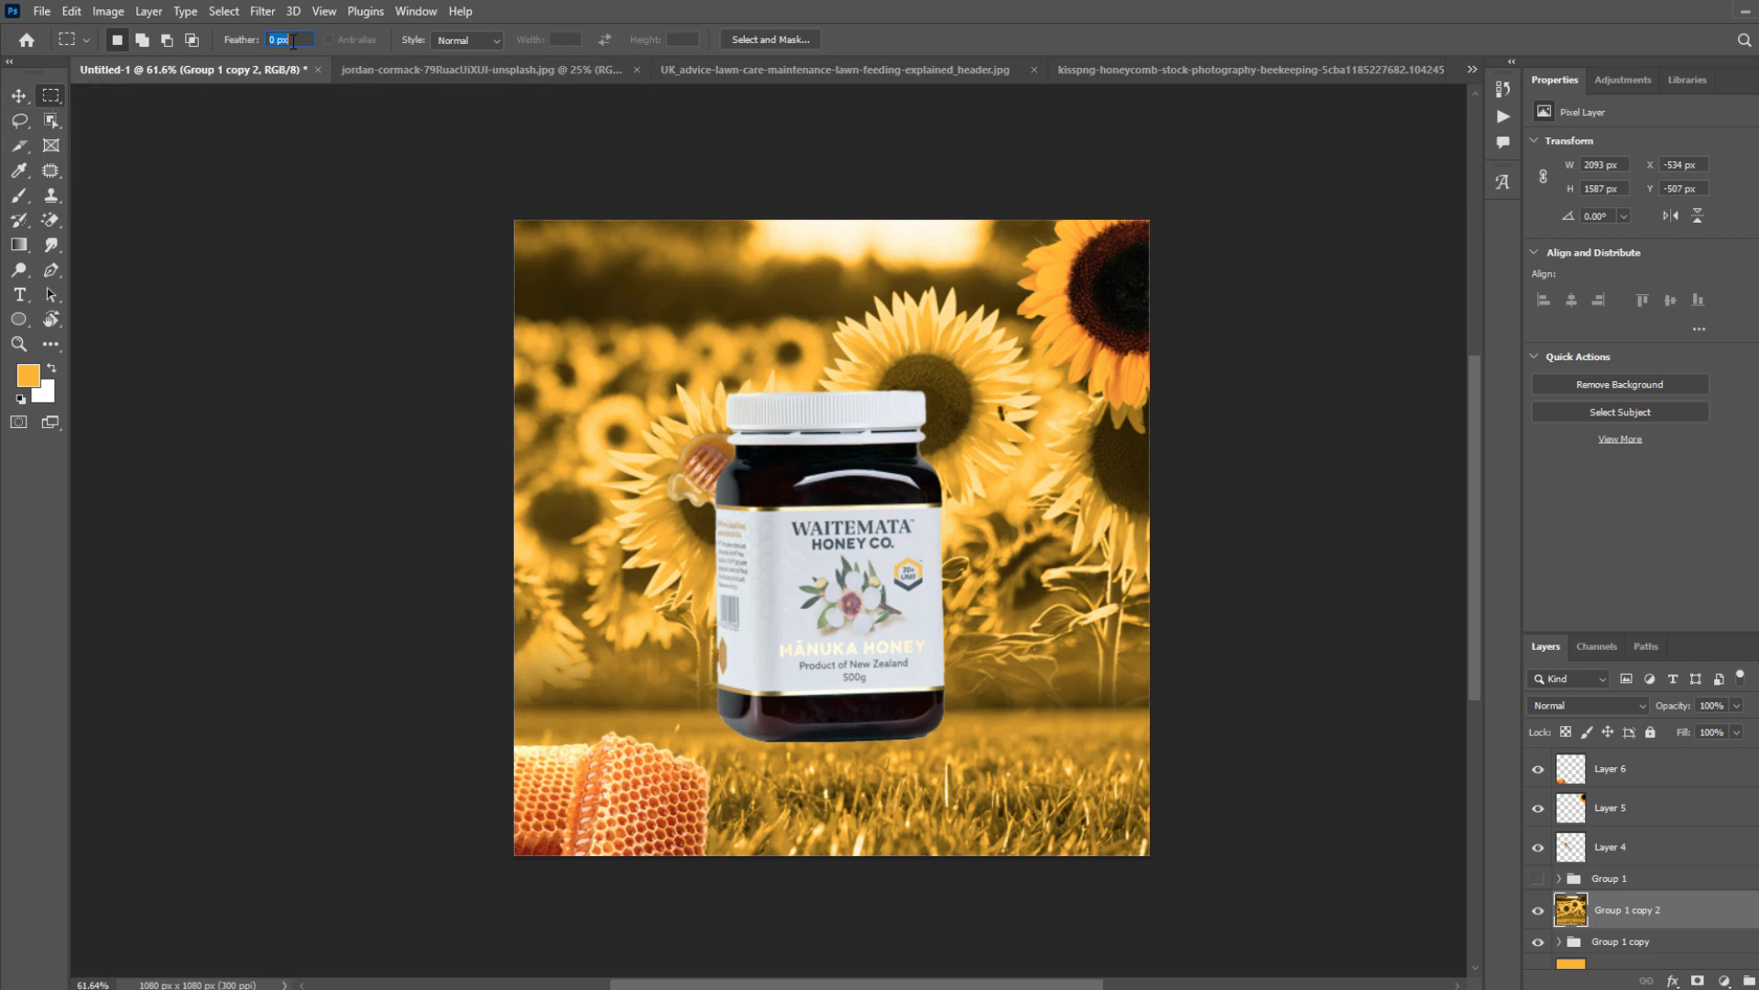
{"action": "left_click_drag", "start_coordinate": [514, 220], "coordinate": [1246, 750]}
{"action": "left_click_drag", "start_coordinate": [514, 220], "coordinate": [1216, 715]}
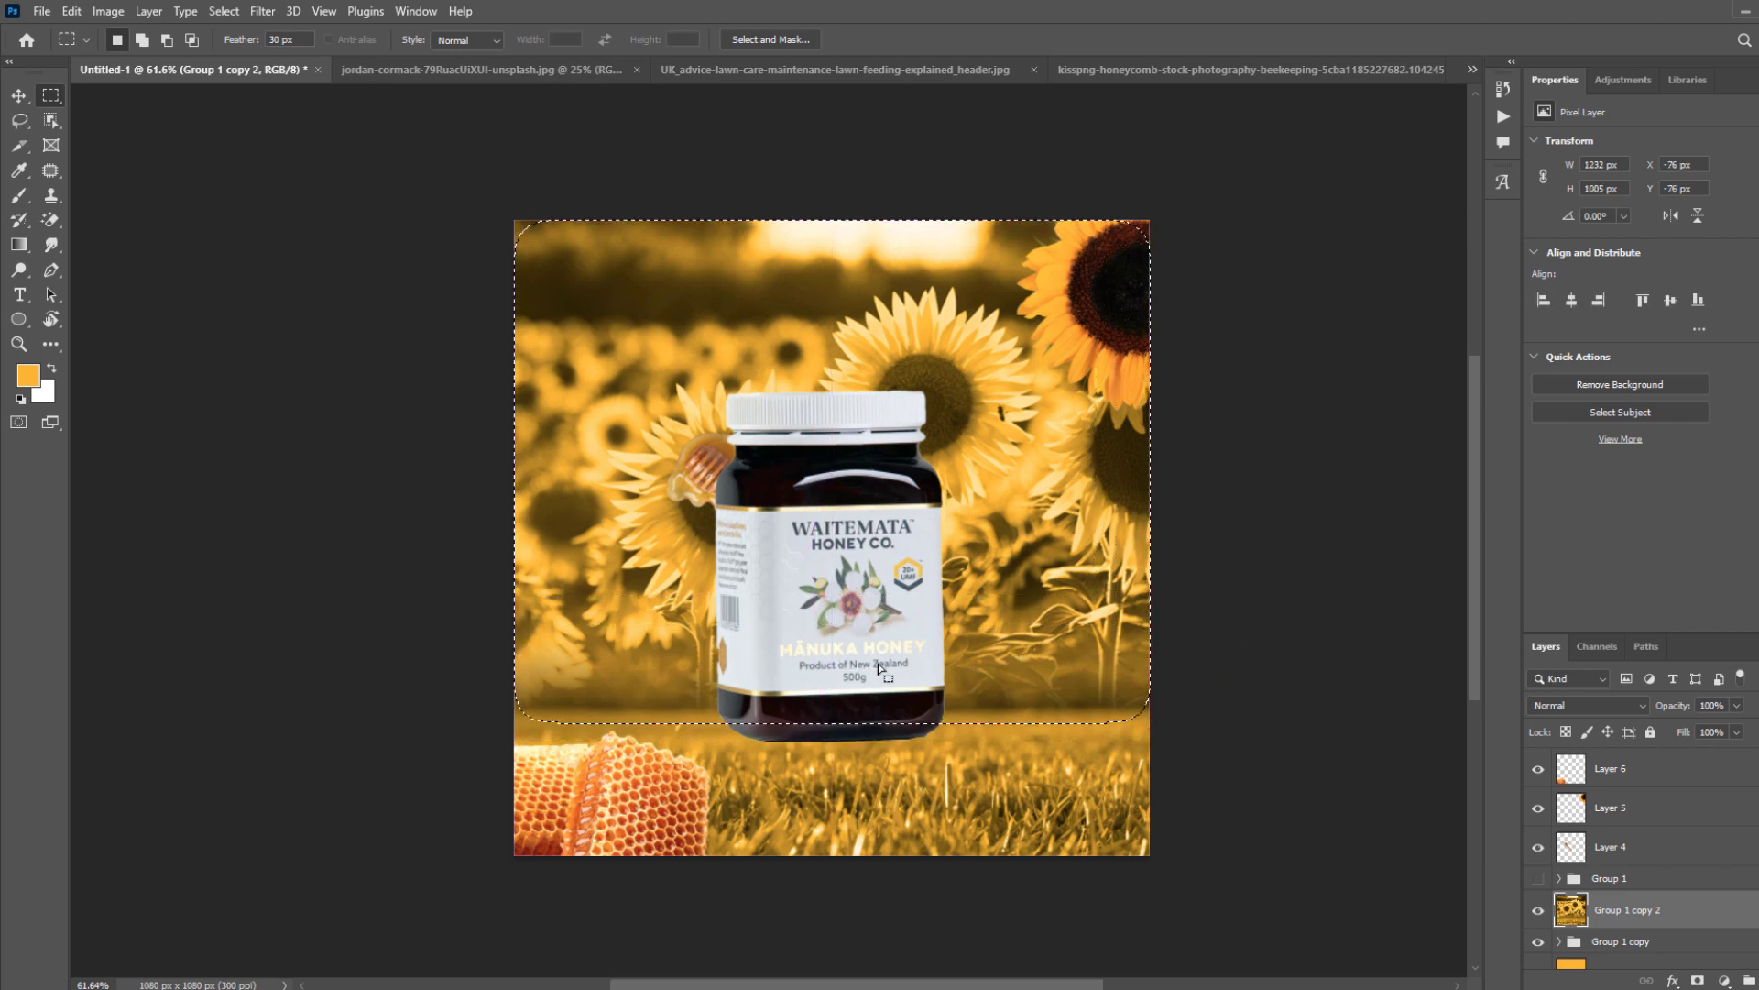
Apply a Gaussian Blur with a 3.6 pixel radius to the selected sunflower area of the merged background.
{"action": "left_click", "coordinate": [258, 13]}
{"action": "mouse_move", "coordinate": [356, 244]}
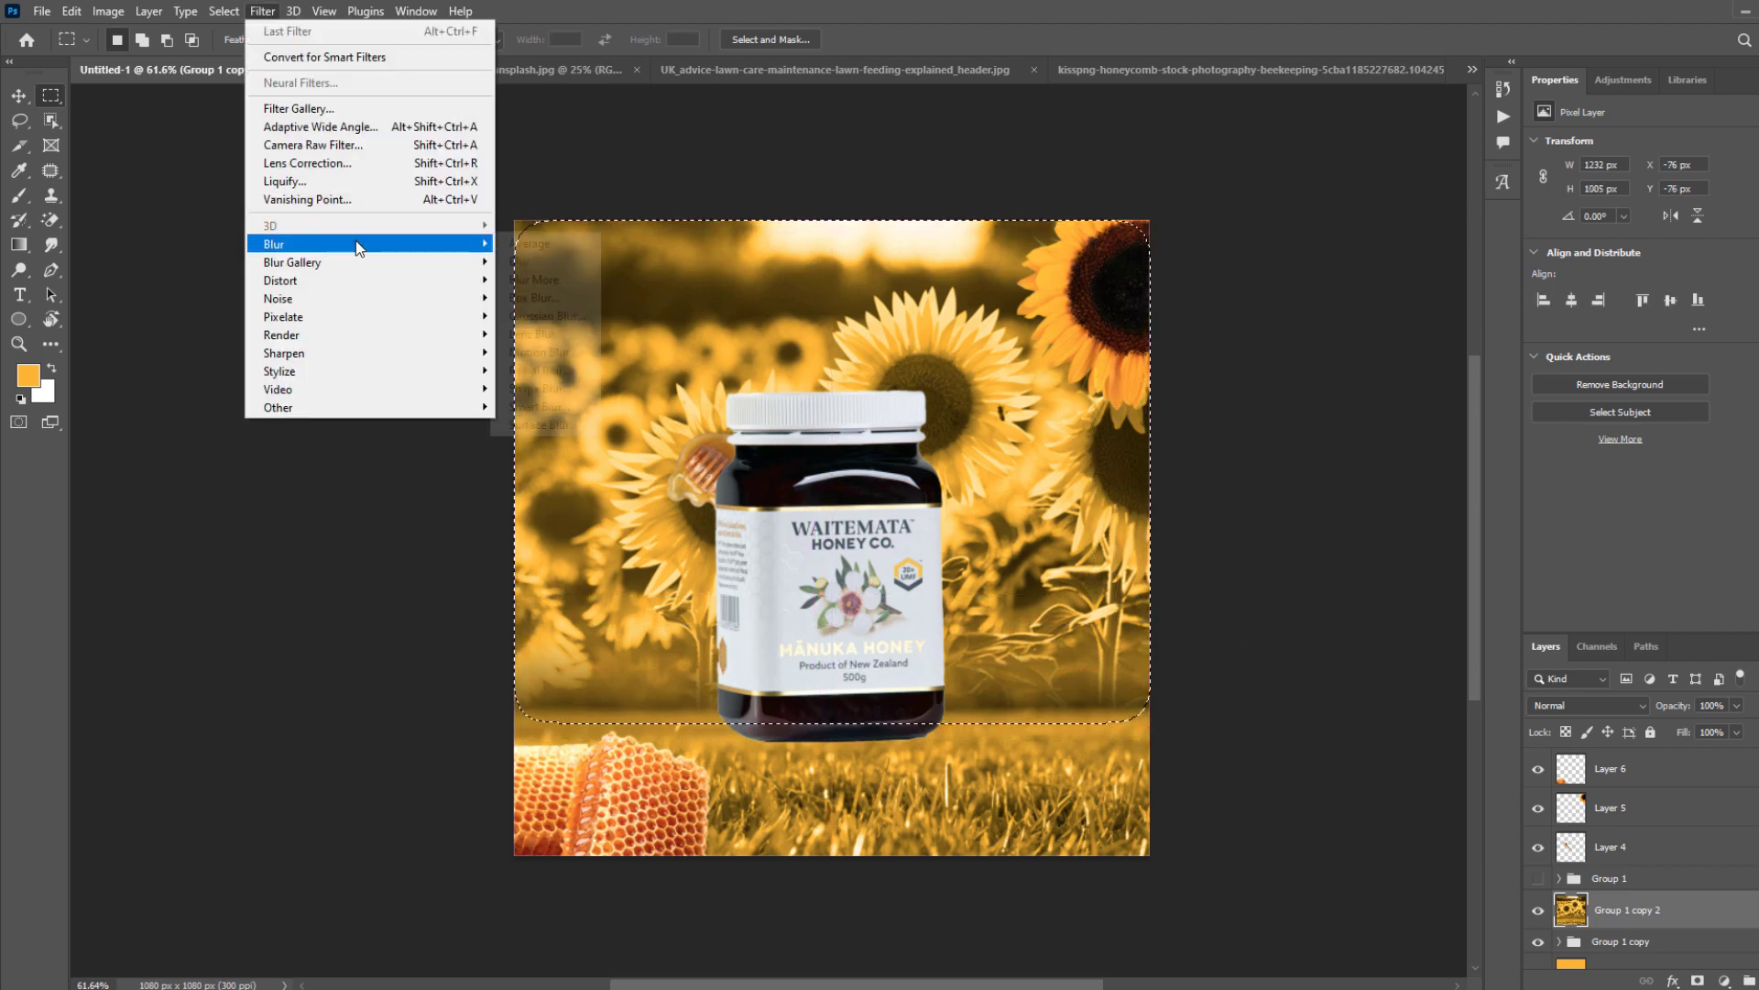
{"action": "left_click", "coordinate": [554, 315]}
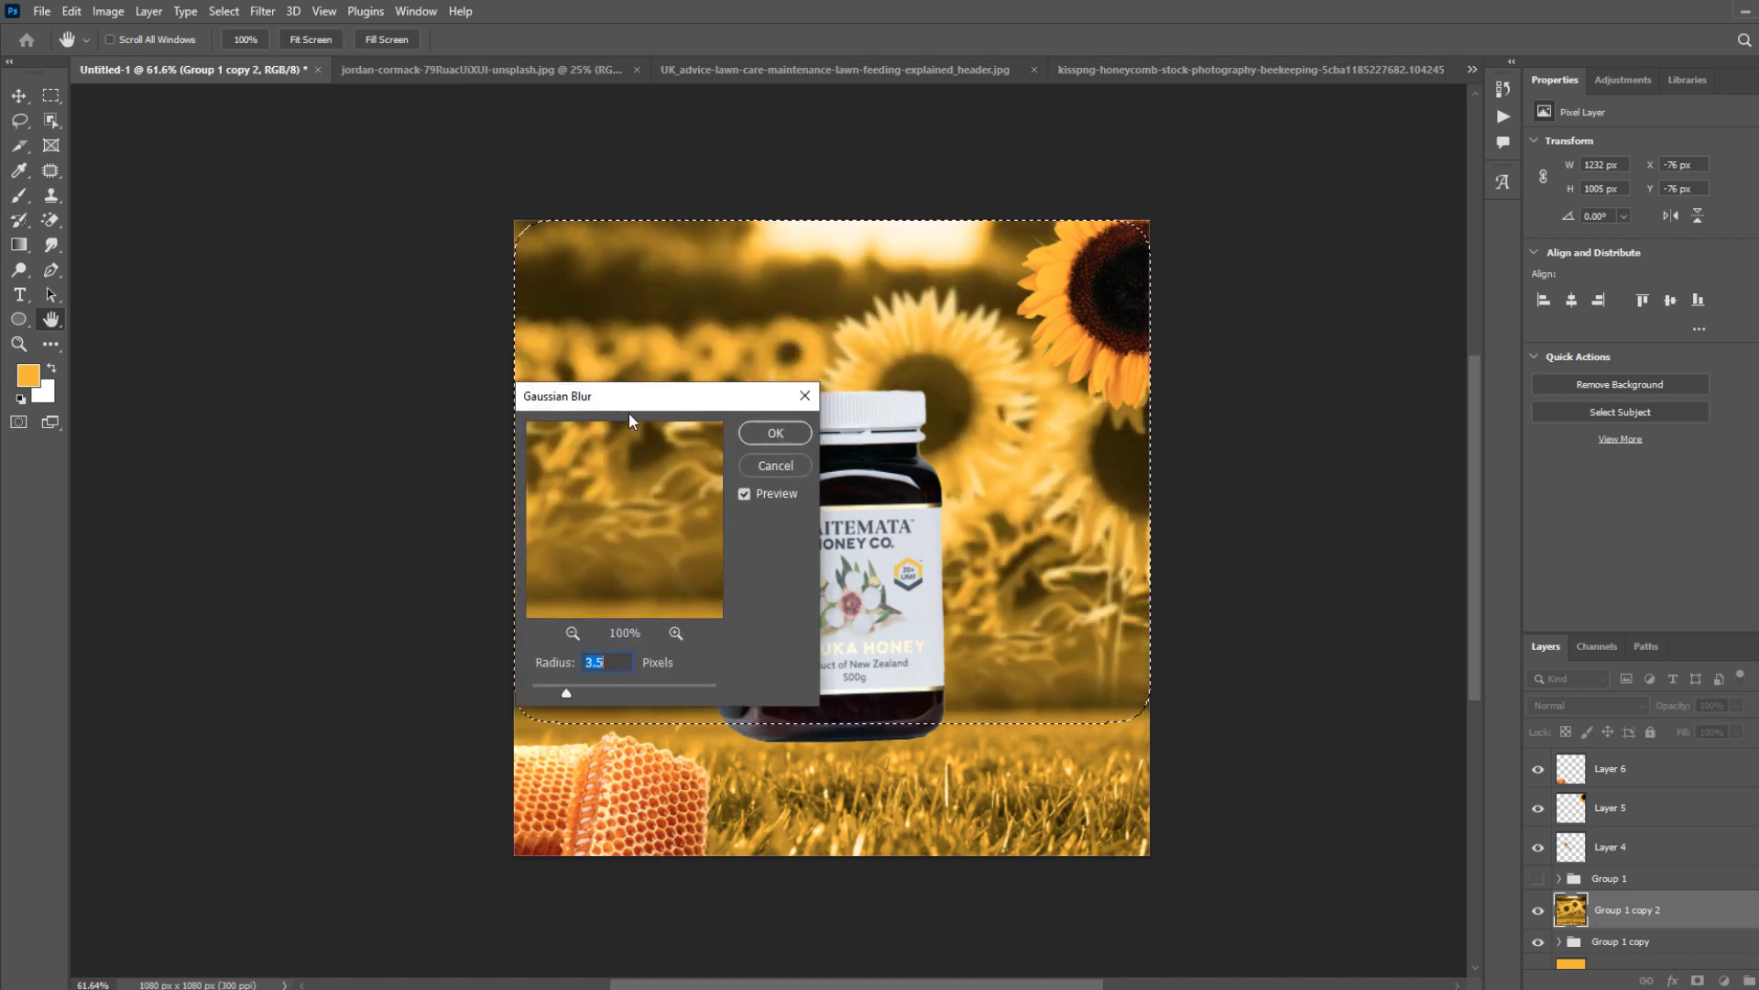
{"action": "left_click_drag", "start_coordinate": [632, 412], "coordinate": [291, 445]}
{"action": "left_click_drag", "start_coordinate": [223, 731], "coordinate": [232, 733]}
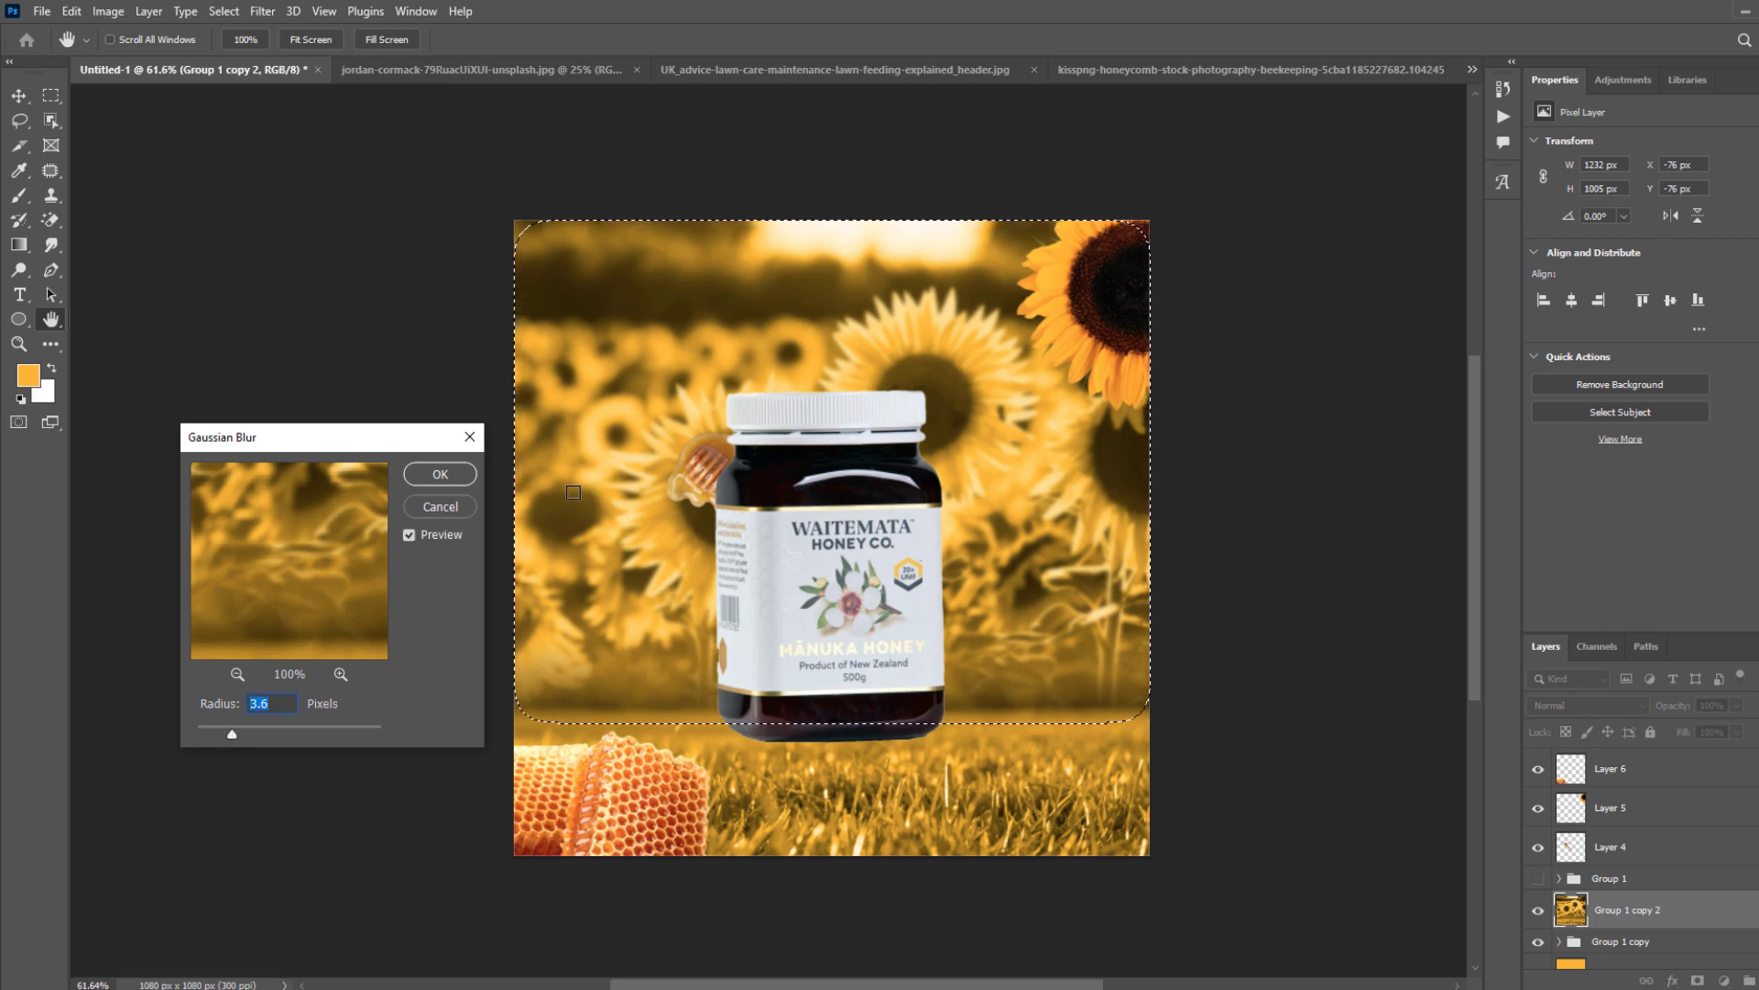
{"action": "key", "text": "Return"}
Shift the honey jar slightly down and left and scale it up to about 120%.
{"action": "key", "text": "v"}
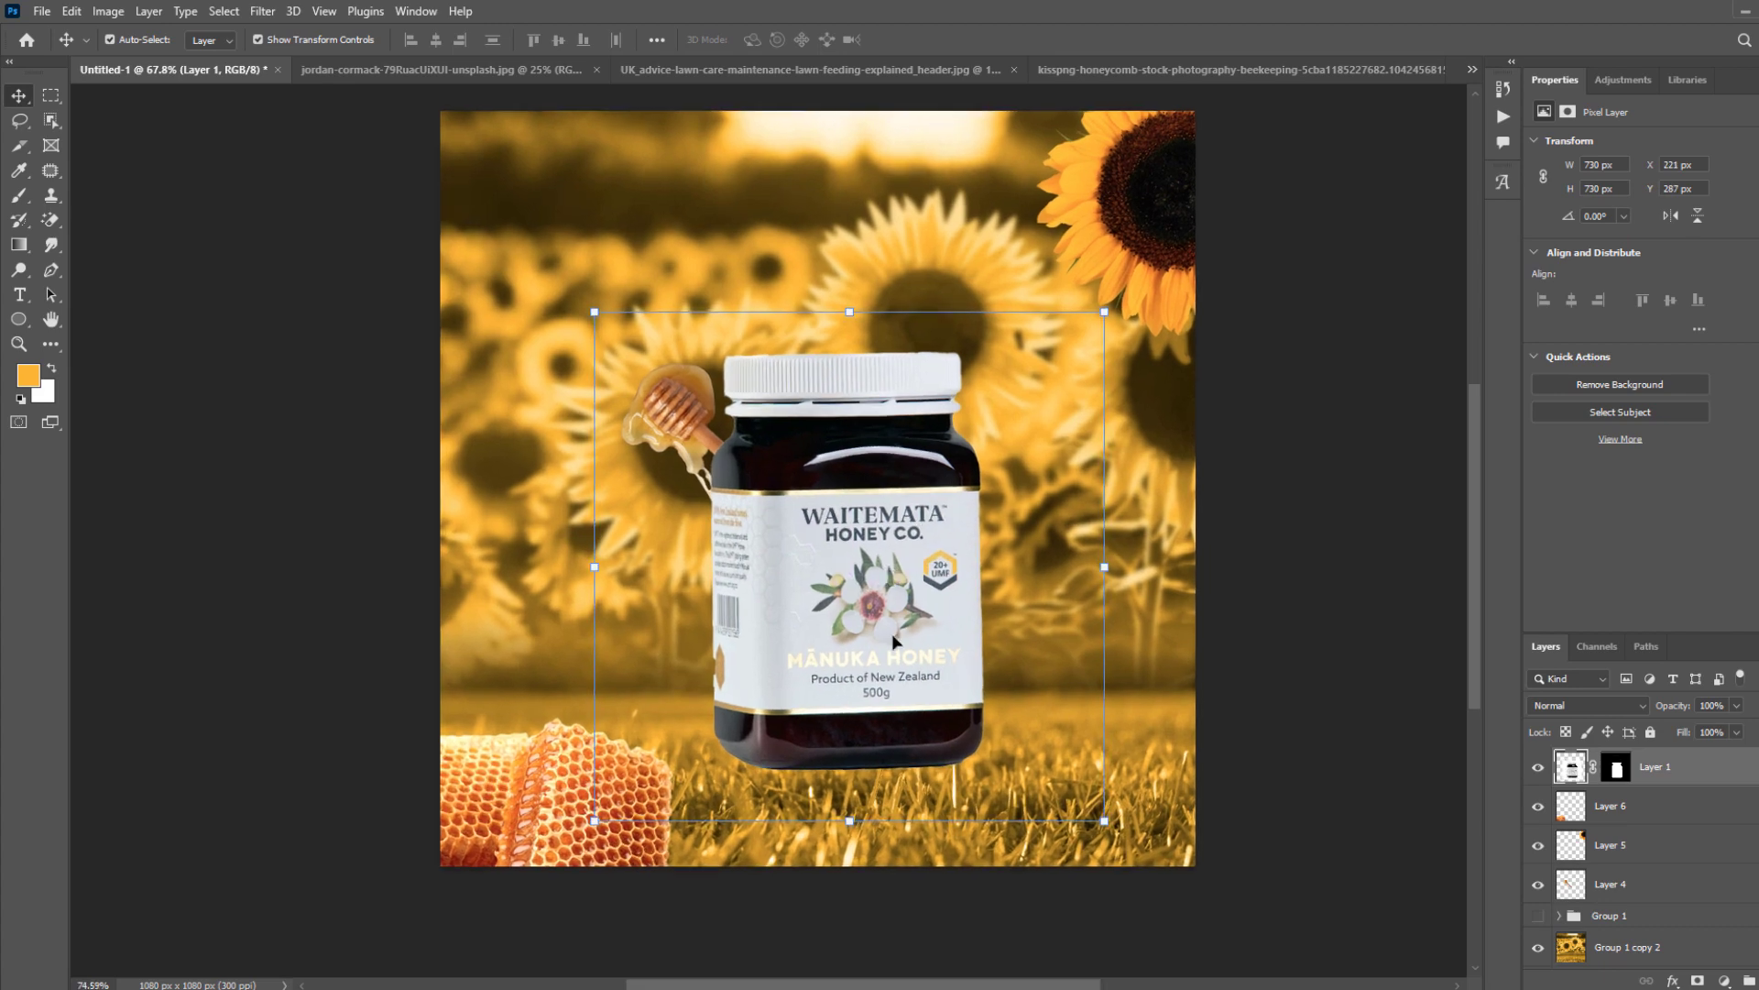
{"action": "left_click_drag", "start_coordinate": [944, 521], "coordinate": [936, 529]}
{"action": "scroll", "coordinate": [967, 507], "scroll_direction": "down", "scroll_amount": 1}
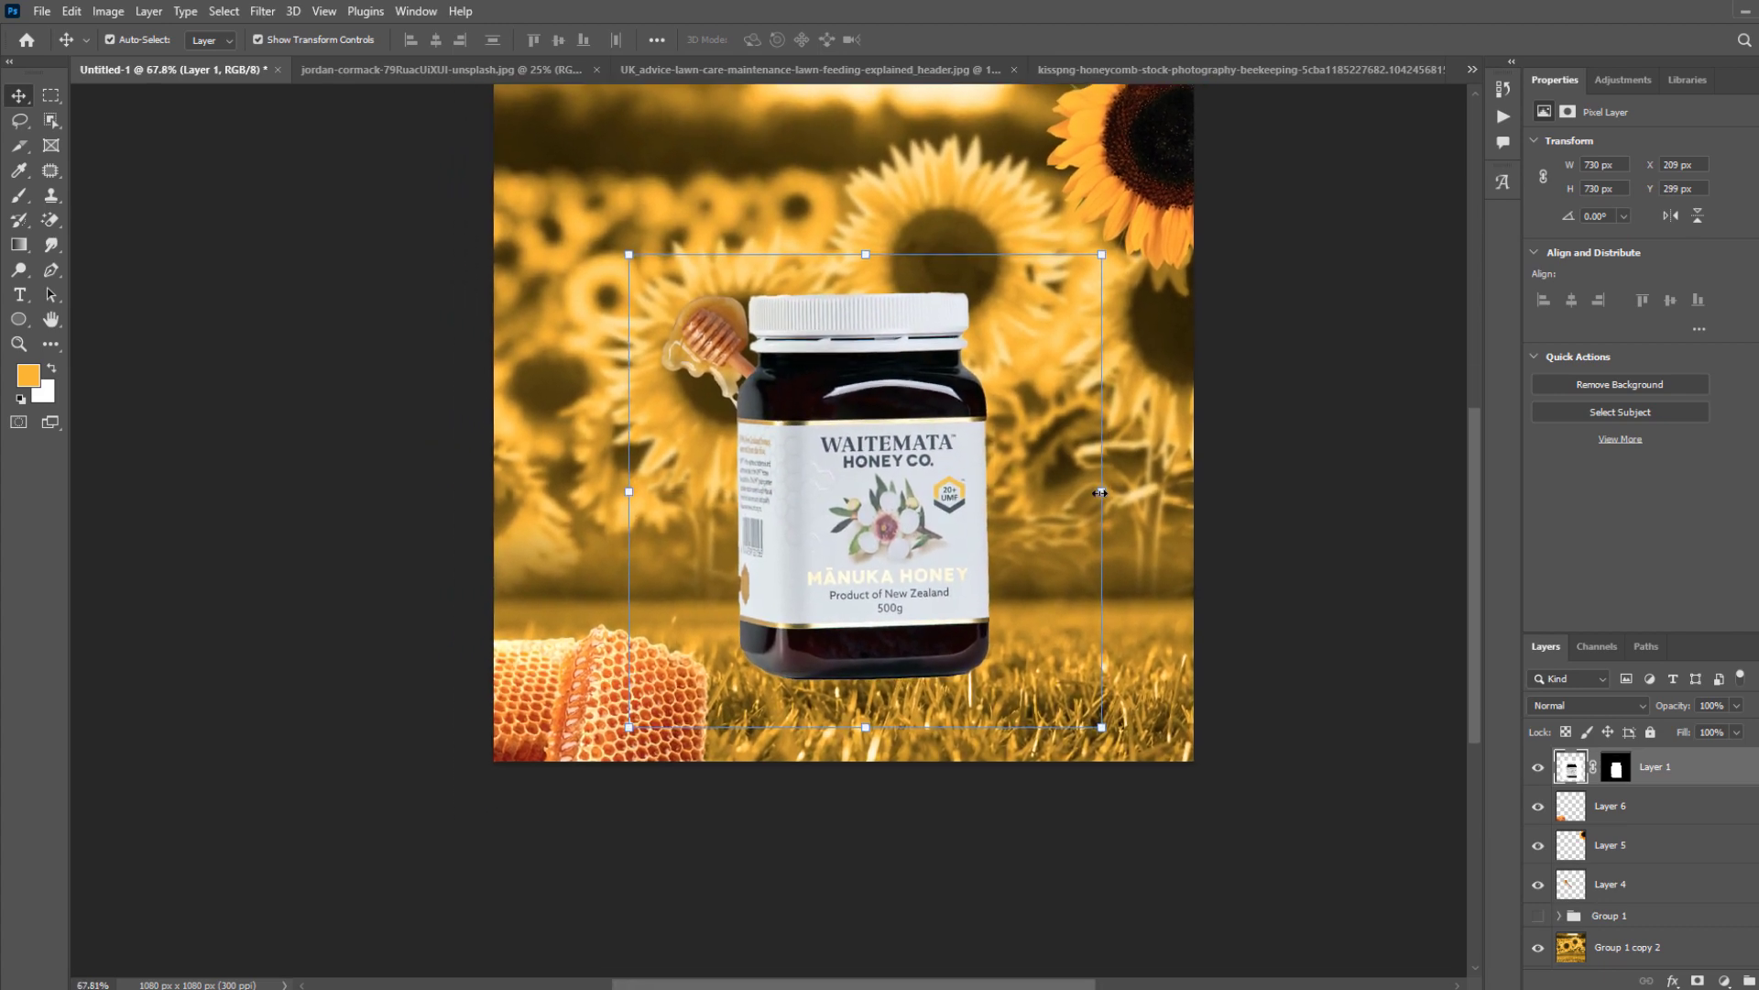
{"action": "left_click_drag", "start_coordinate": [1100, 493], "coordinate": [1126, 493]}
{"action": "scroll", "coordinate": [1102, 490], "scroll_direction": "down", "scroll_amount": 1}
{"action": "left_click_drag", "start_coordinate": [968, 396], "coordinate": [966, 440]}
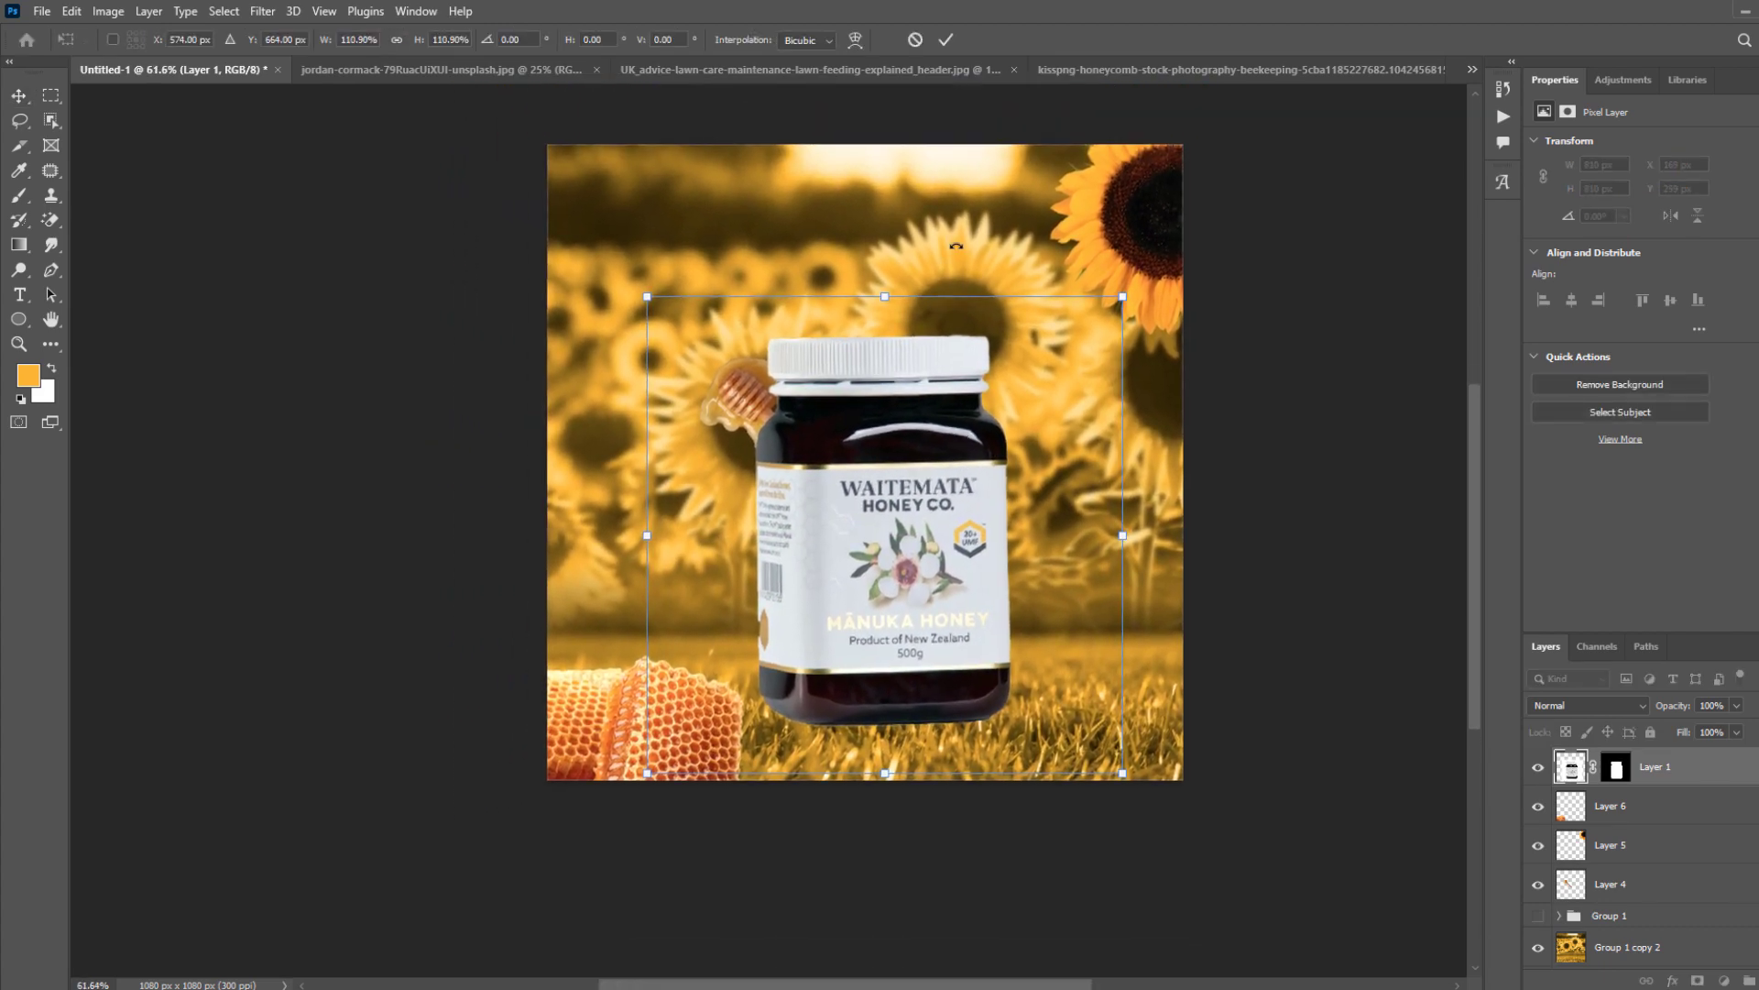
{"action": "left_click_drag", "start_coordinate": [924, 302], "coordinate": [916, 262]}
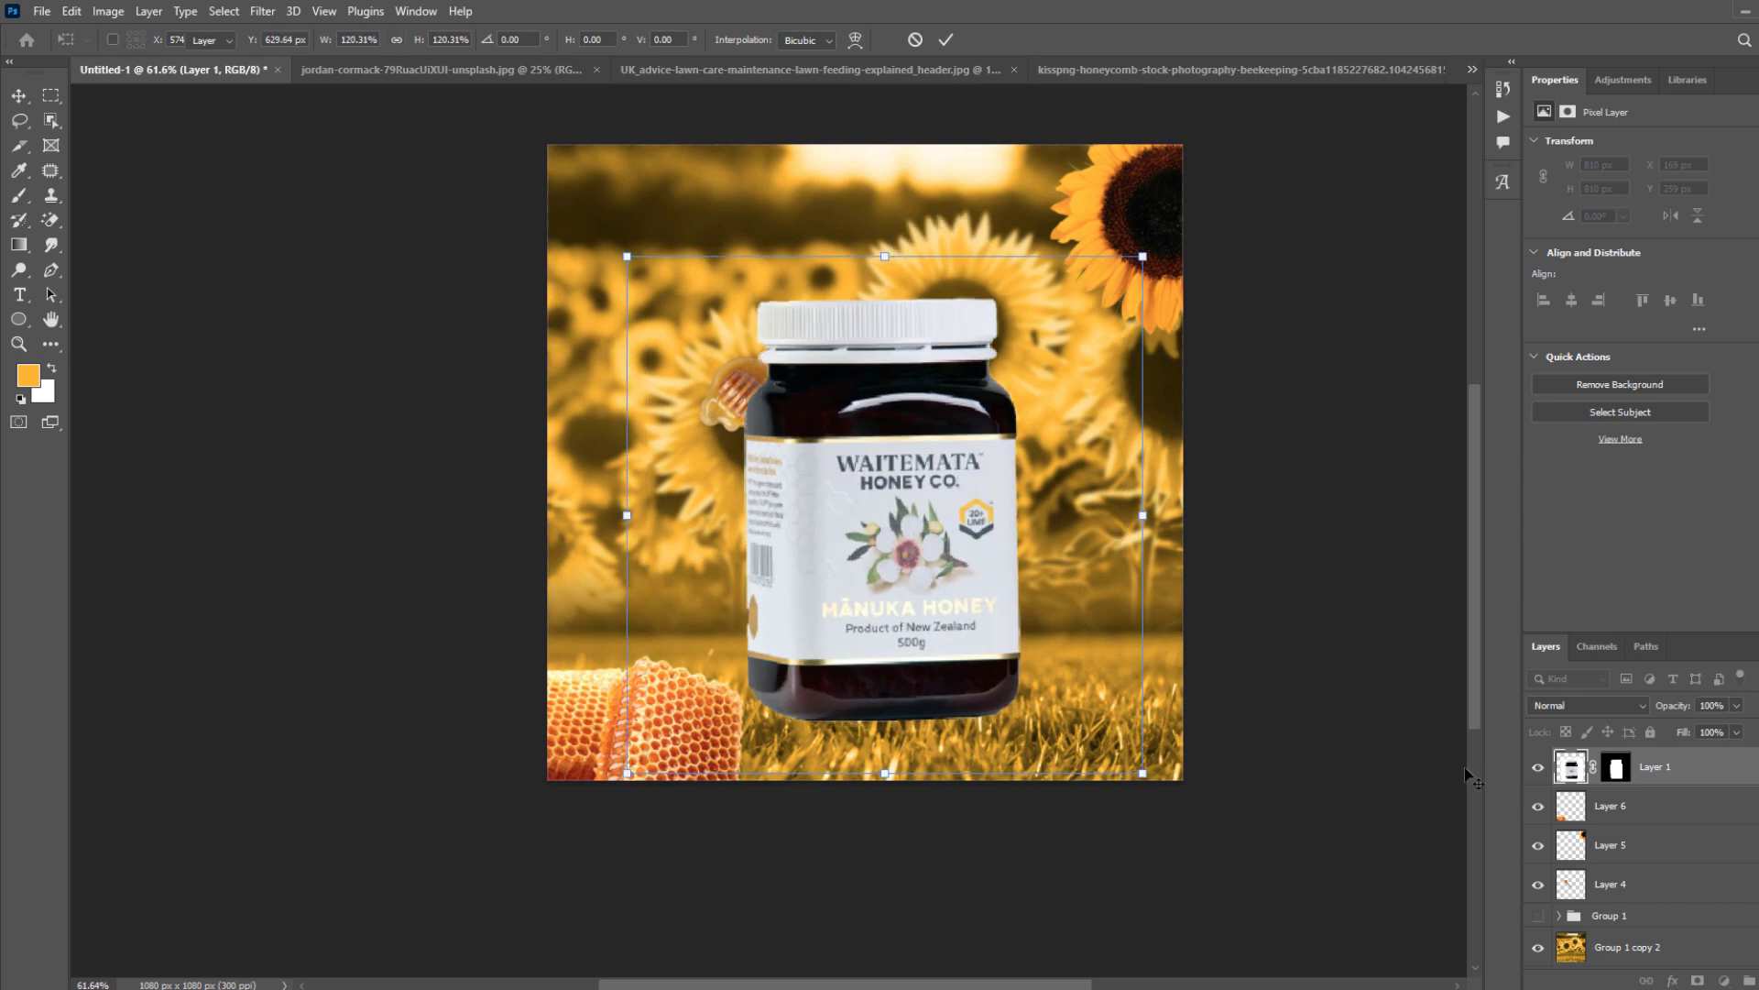
{"action": "key", "text": "Return"}
Enlarge the merged background layer slightly and move it up behind the jar.
{"action": "left_click", "coordinate": [1599, 953]}
{"action": "scroll", "coordinate": [1190, 495], "scroll_direction": "down", "scroll_amount": 1}
{"action": "left_click_drag", "start_coordinate": [1445, 317], "coordinate": [1475, 321]}
{"action": "mouse_move", "coordinate": [1250, 466]}
{"action": "left_mouse_down"}
{"action": "mouse_move", "coordinate": [1256, 415]}
{"action": "mouse_move", "coordinate": [1246, 445]}
{"action": "left_mouse_up"}
{"action": "key", "text": "Return"}
Scale the honey jar down to 93.92% and shift it slightly to the right.
{"action": "left_click", "coordinate": [953, 549]}
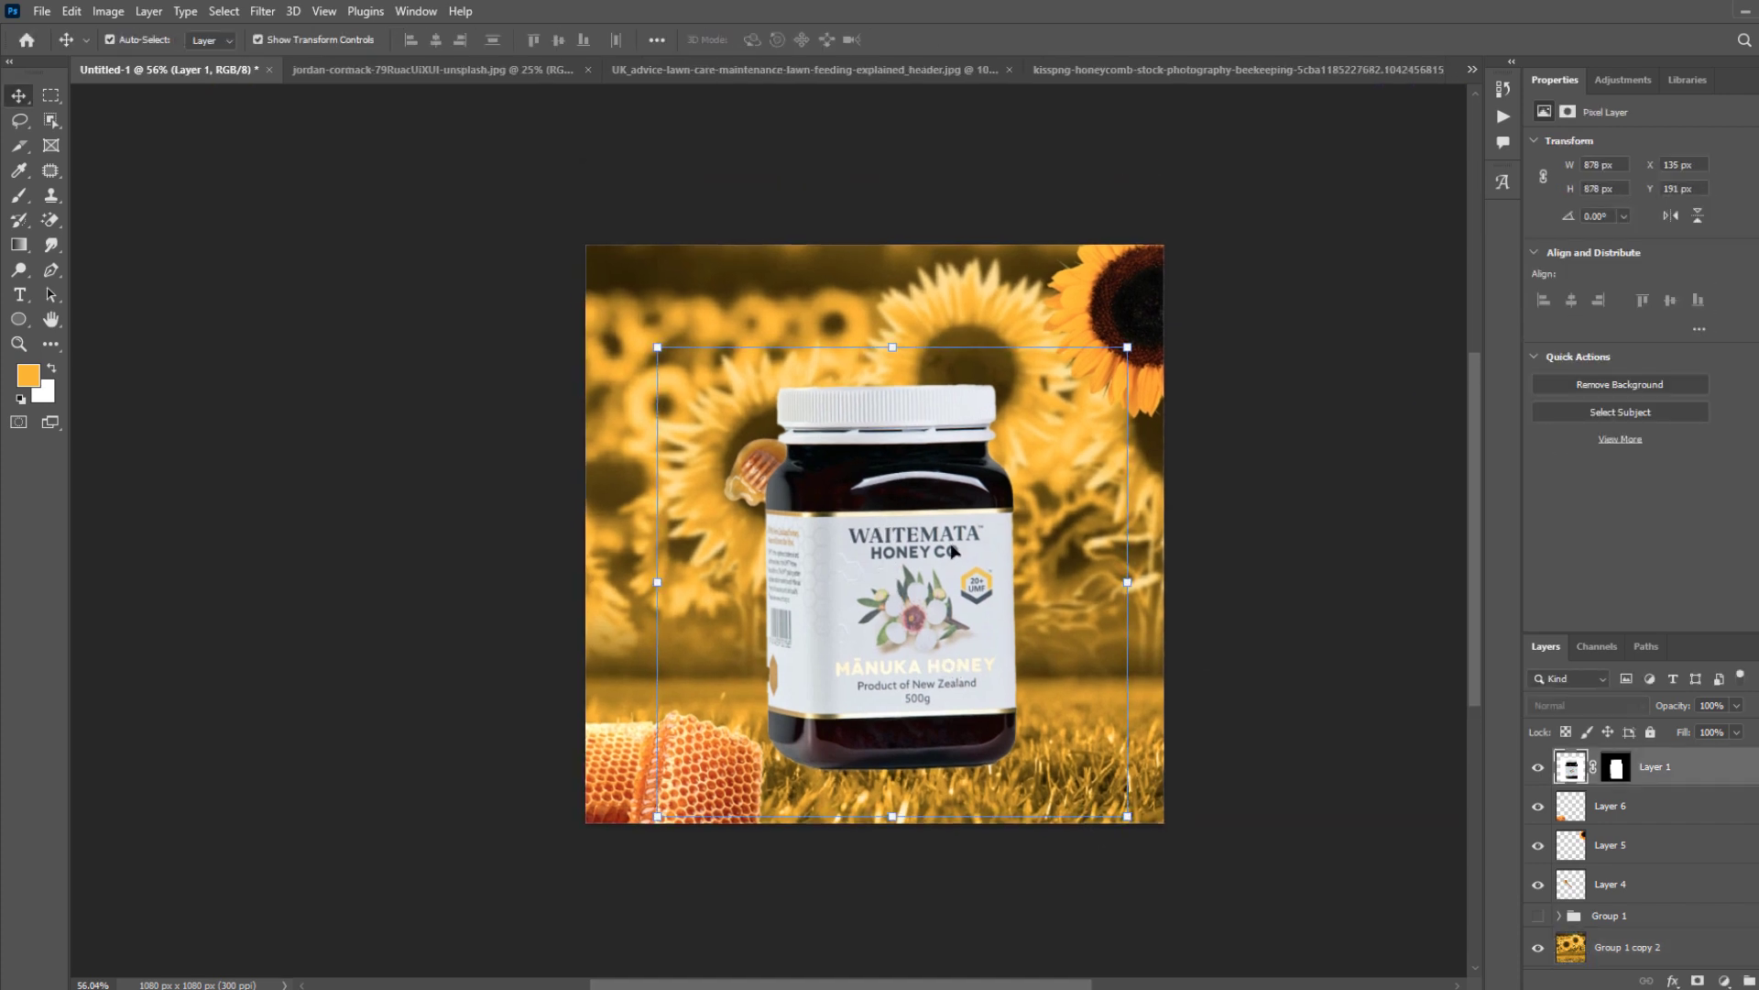
{"action": "left_click_drag", "start_coordinate": [1129, 579], "coordinate": [1104, 554]}
{"action": "key", "text": "Escape"}
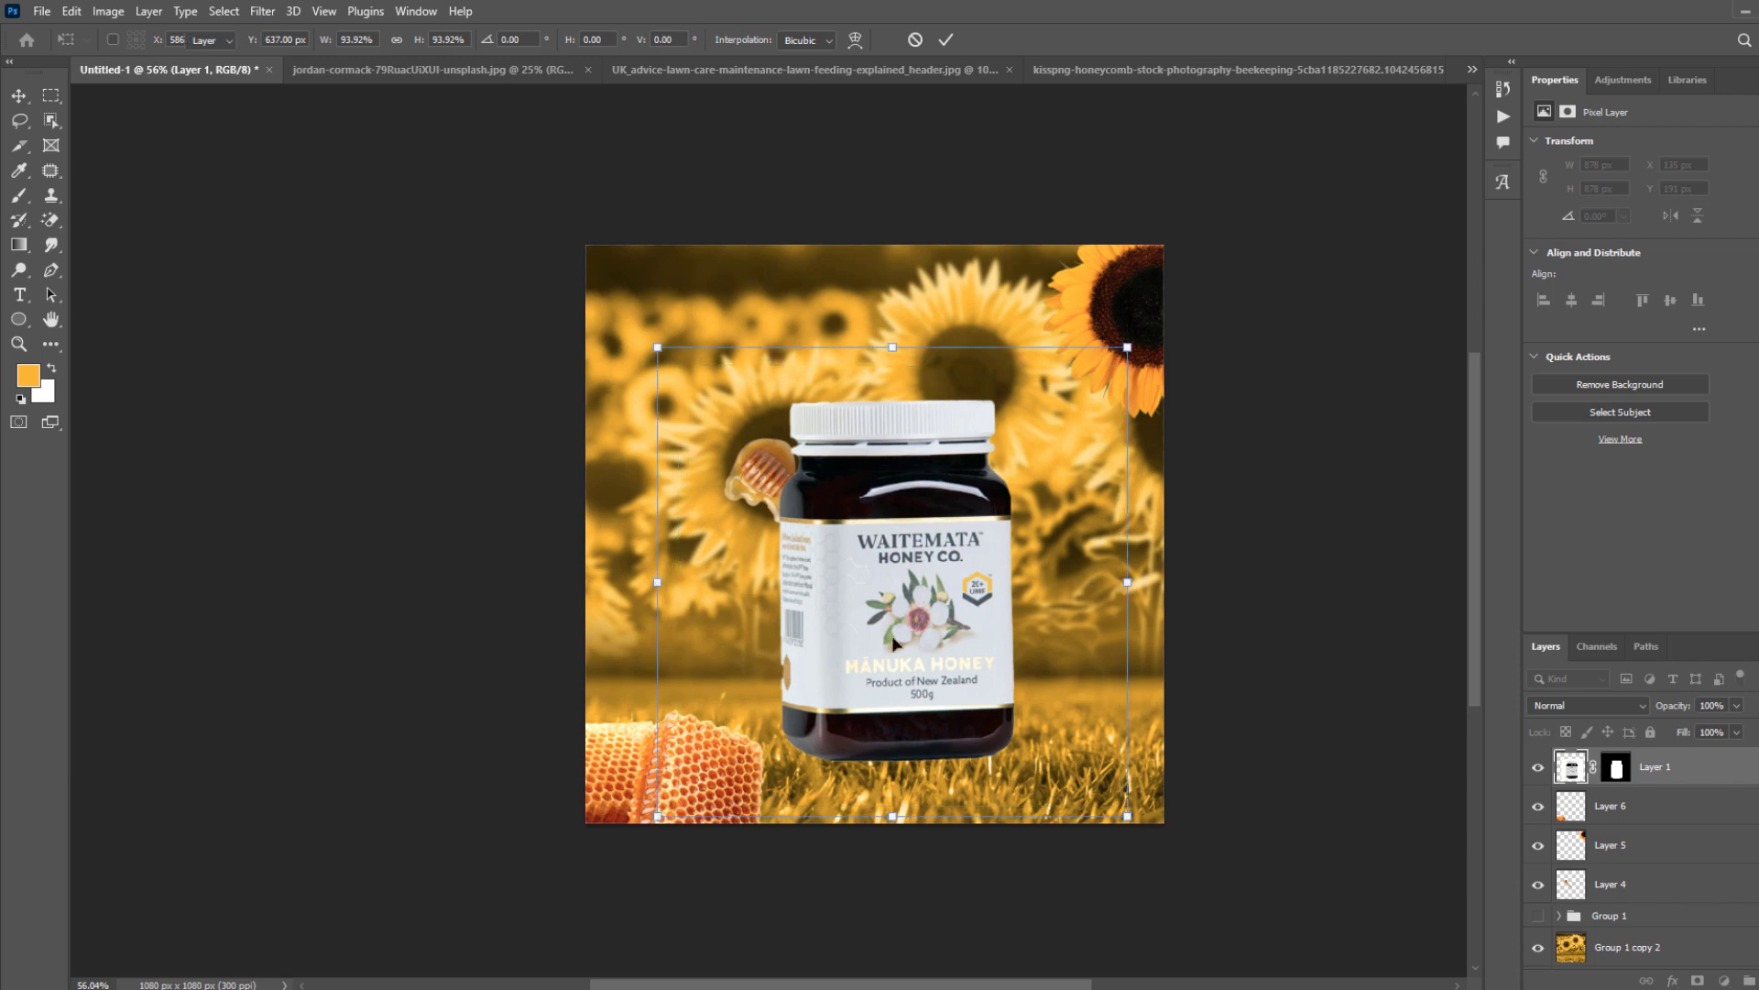
Enlarge the honeycomb in the canvas's lower-left corner and rotate it clockwise so it slopes toward the jar.
{"action": "left_click", "coordinate": [656, 773]}
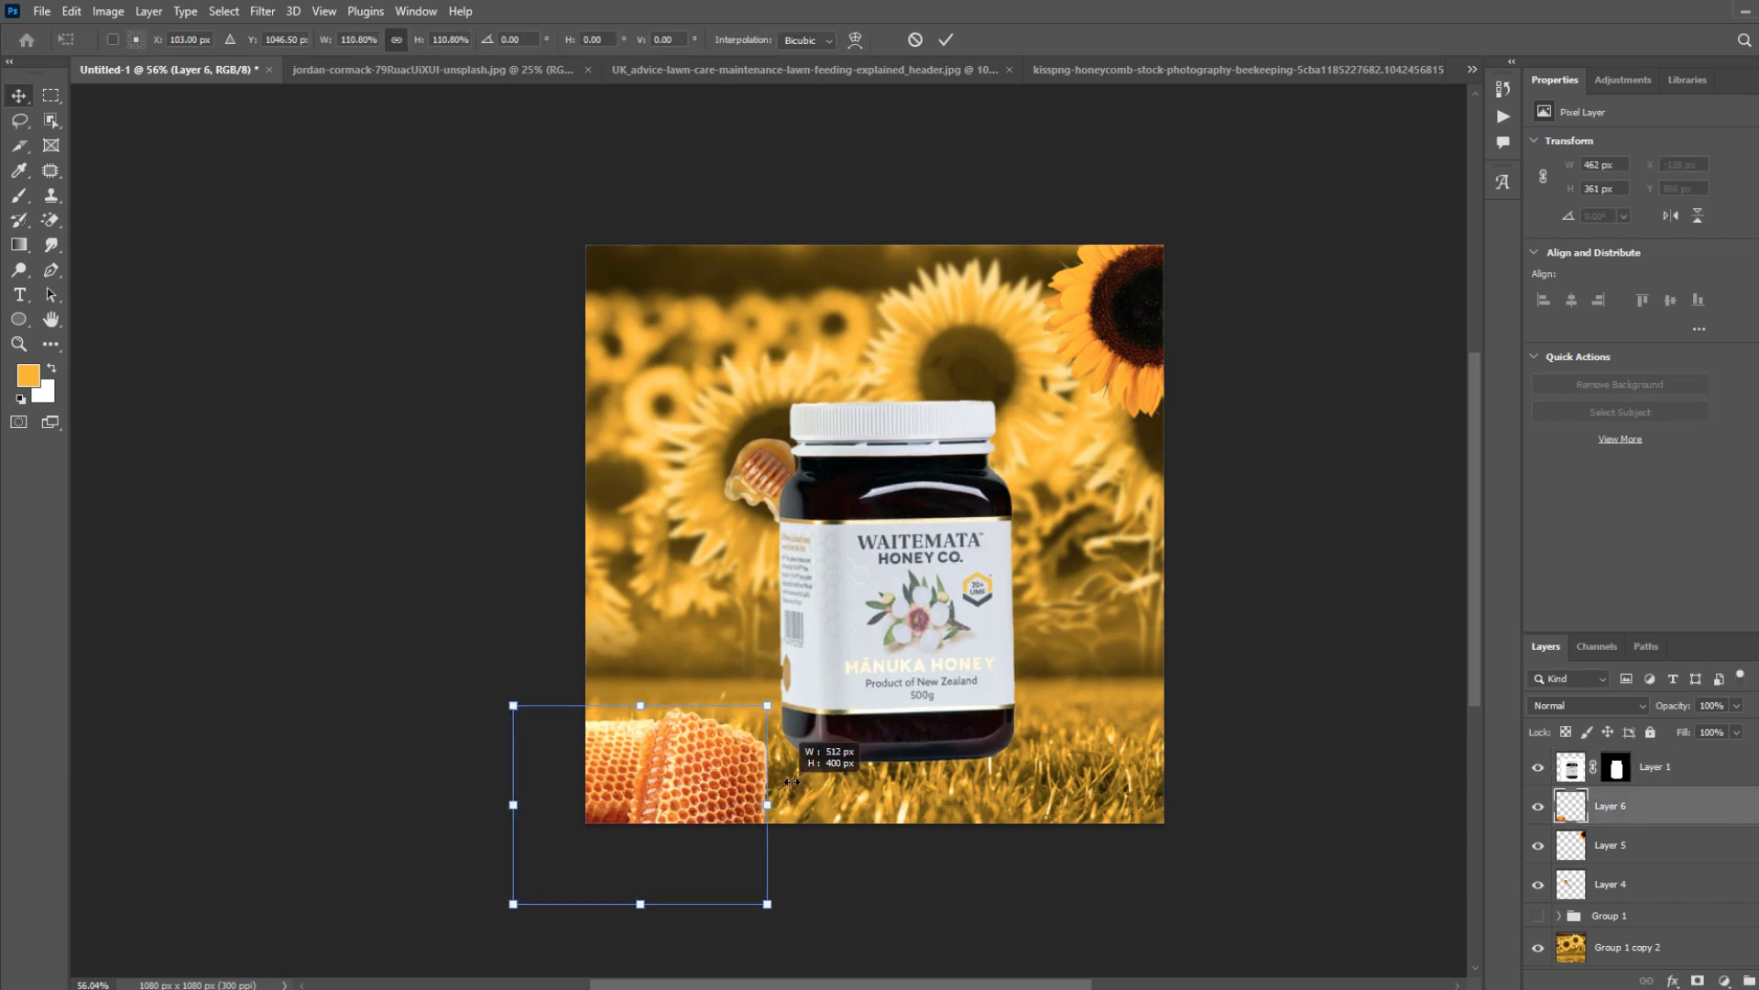
{"action": "left_click_drag", "start_coordinate": [760, 802], "coordinate": [857, 774]}
{"action": "mouse_move", "coordinate": [706, 786]}
{"action": "left_mouse_down"}
{"action": "mouse_move", "coordinate": [745, 766]}
{"action": "mouse_move", "coordinate": [731, 773]}
{"action": "left_mouse_up"}
{"action": "key", "text": "Return"}
Nudge the honey jar up by 10 px on the grass.
{"action": "left_click", "coordinate": [847, 673]}
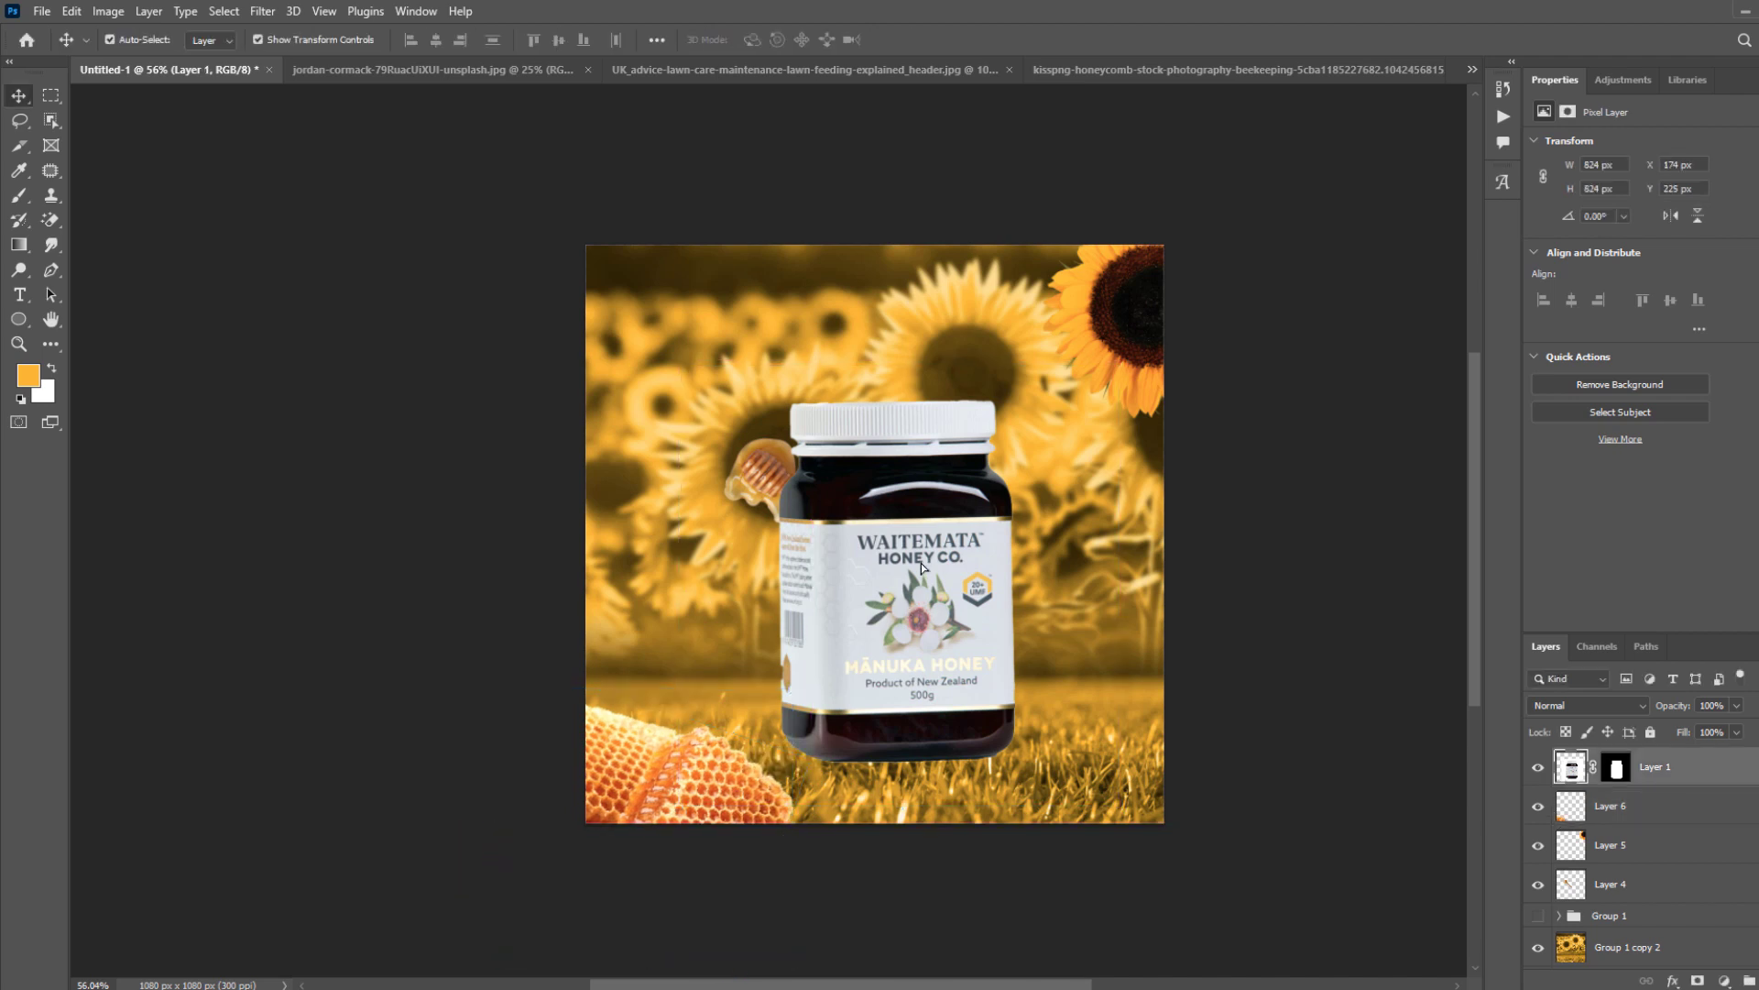
{"action": "scroll", "coordinate": [983, 554], "scroll_direction": "up", "scroll_amount": 1}
{"action": "scroll", "coordinate": [1004, 474], "scroll_direction": "down", "scroll_amount": 1}
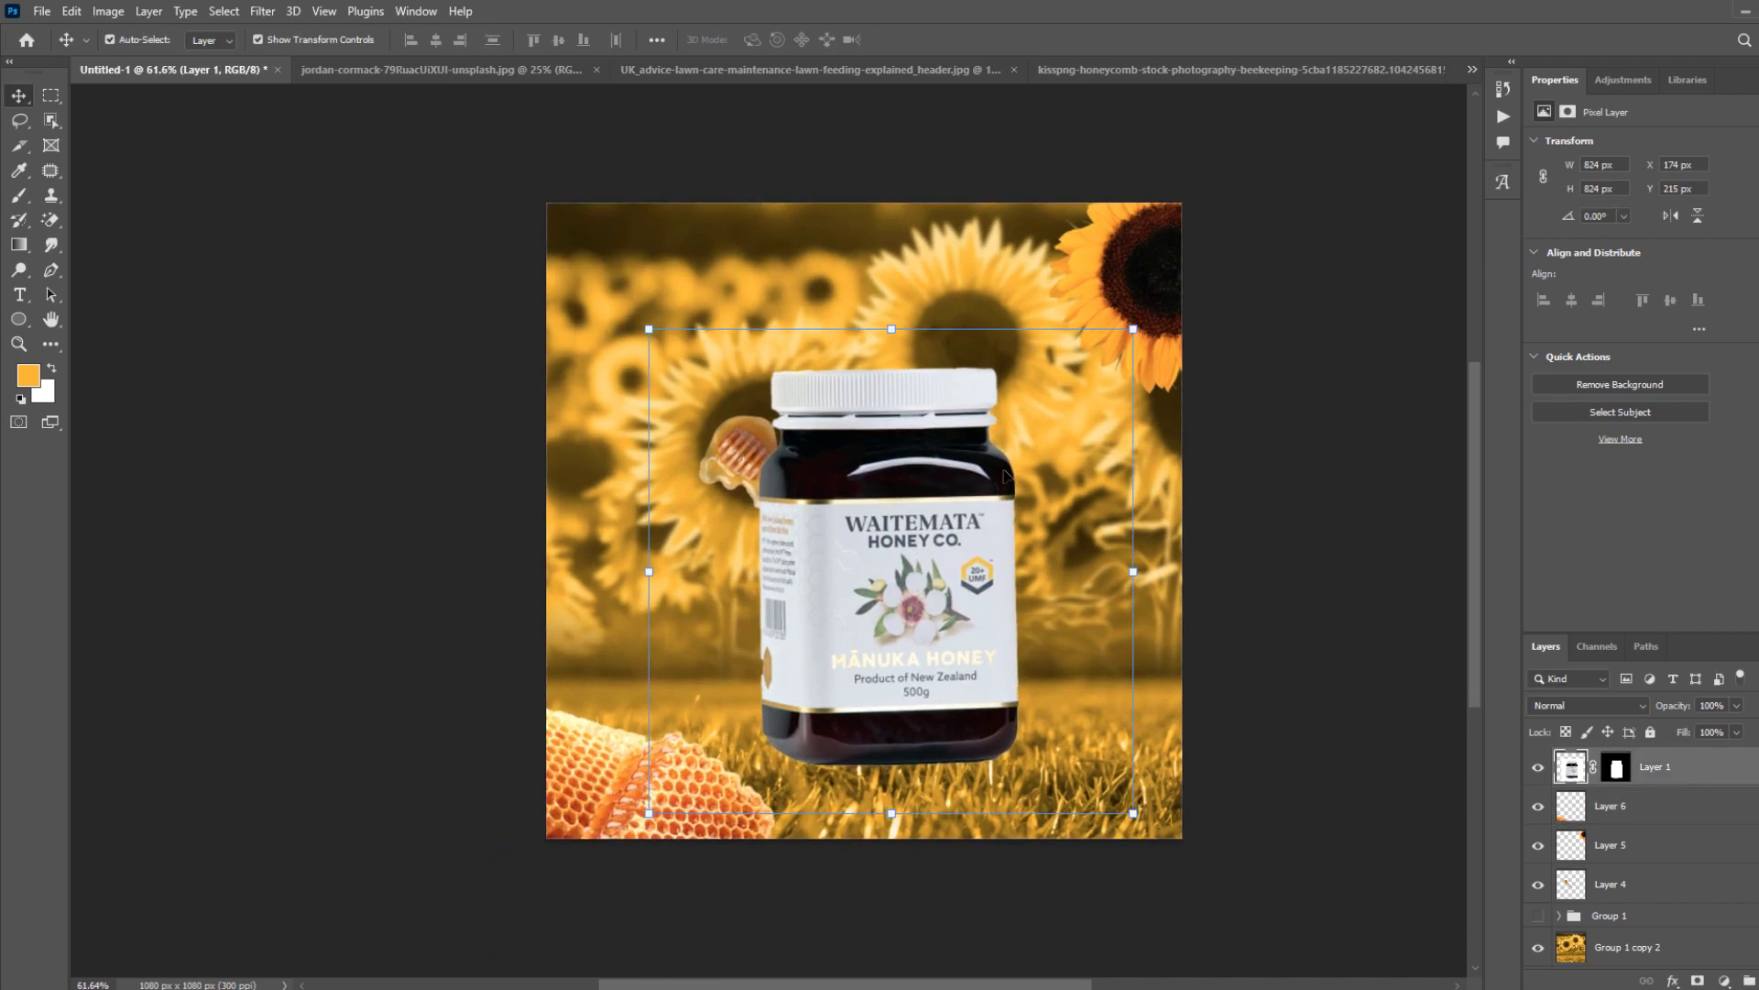
Duplicate the honeycomb and rotate and place the copy behind the jar so it sticks out on the jar's left side.
{"action": "left_click", "coordinate": [559, 774]}
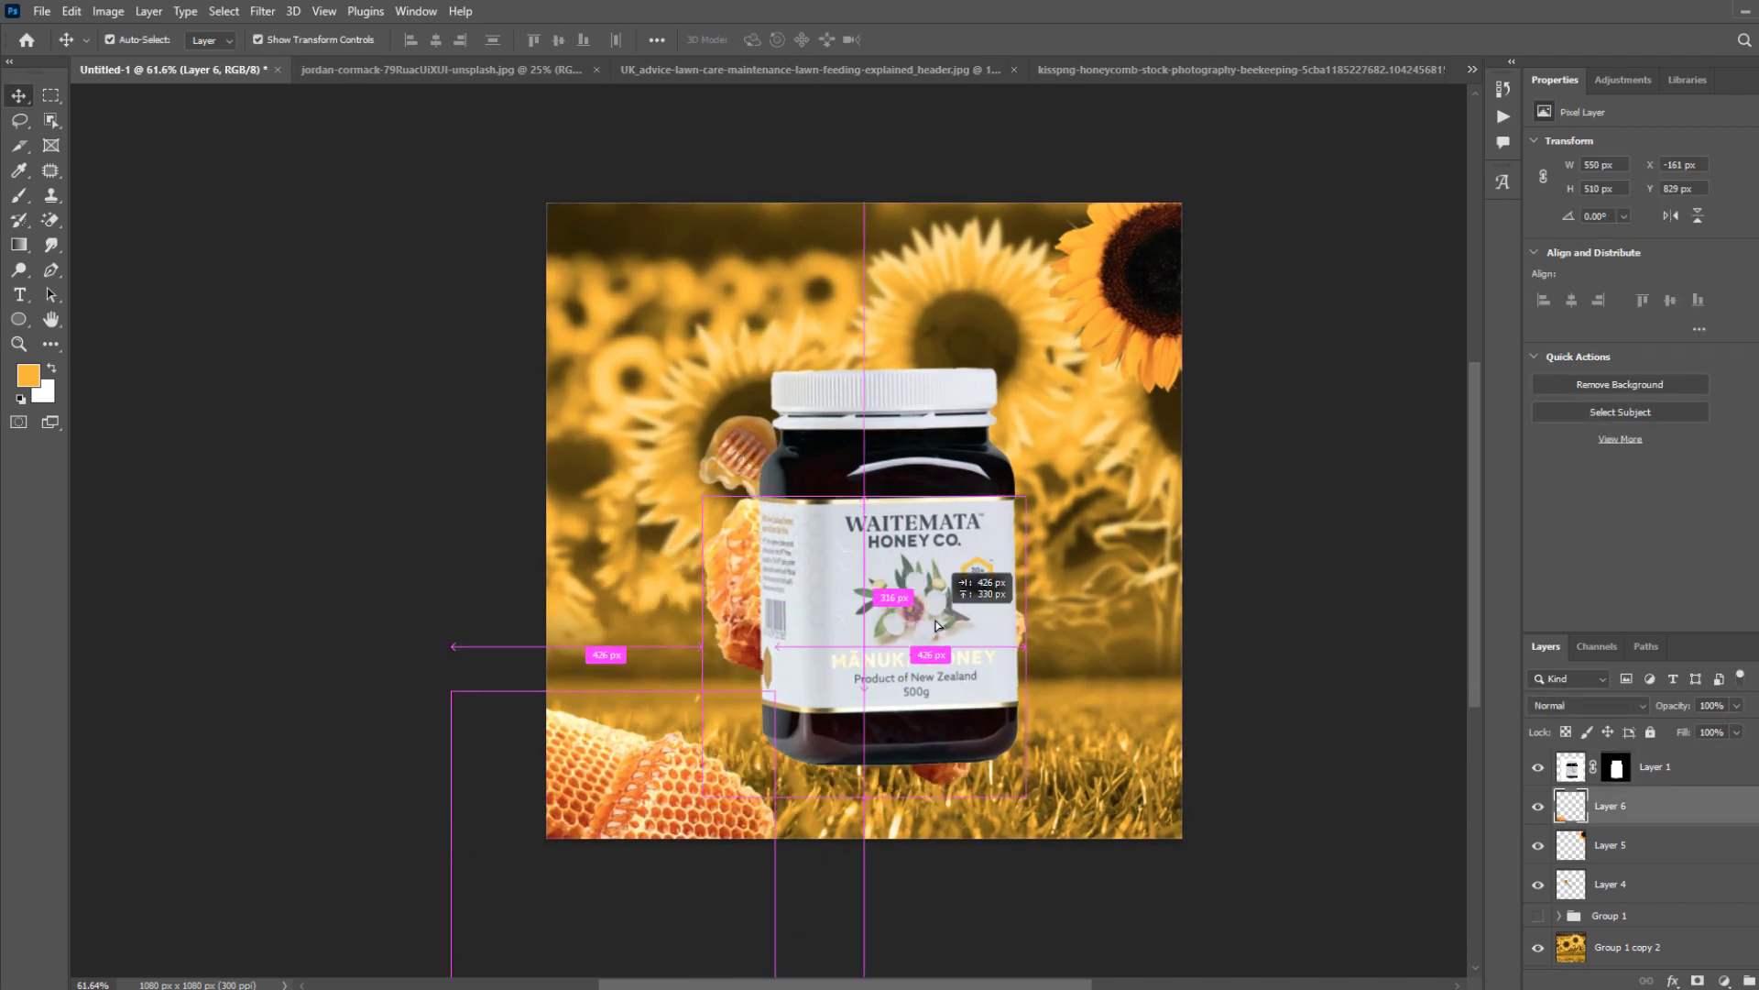
{"action": "left_click_drag", "start_coordinate": [940, 602], "coordinate": [940, 602]}
{"action": "left_click_drag", "start_coordinate": [1037, 625], "coordinate": [993, 618]}
{"action": "key", "text": "Return"}
Duplicate the honeycomb behind the jar, then resize, rotate and place this copy so it sticks out on the jar's right side.
{"action": "left_click_drag", "start_coordinate": [1639, 808], "coordinate": [1638, 827]}
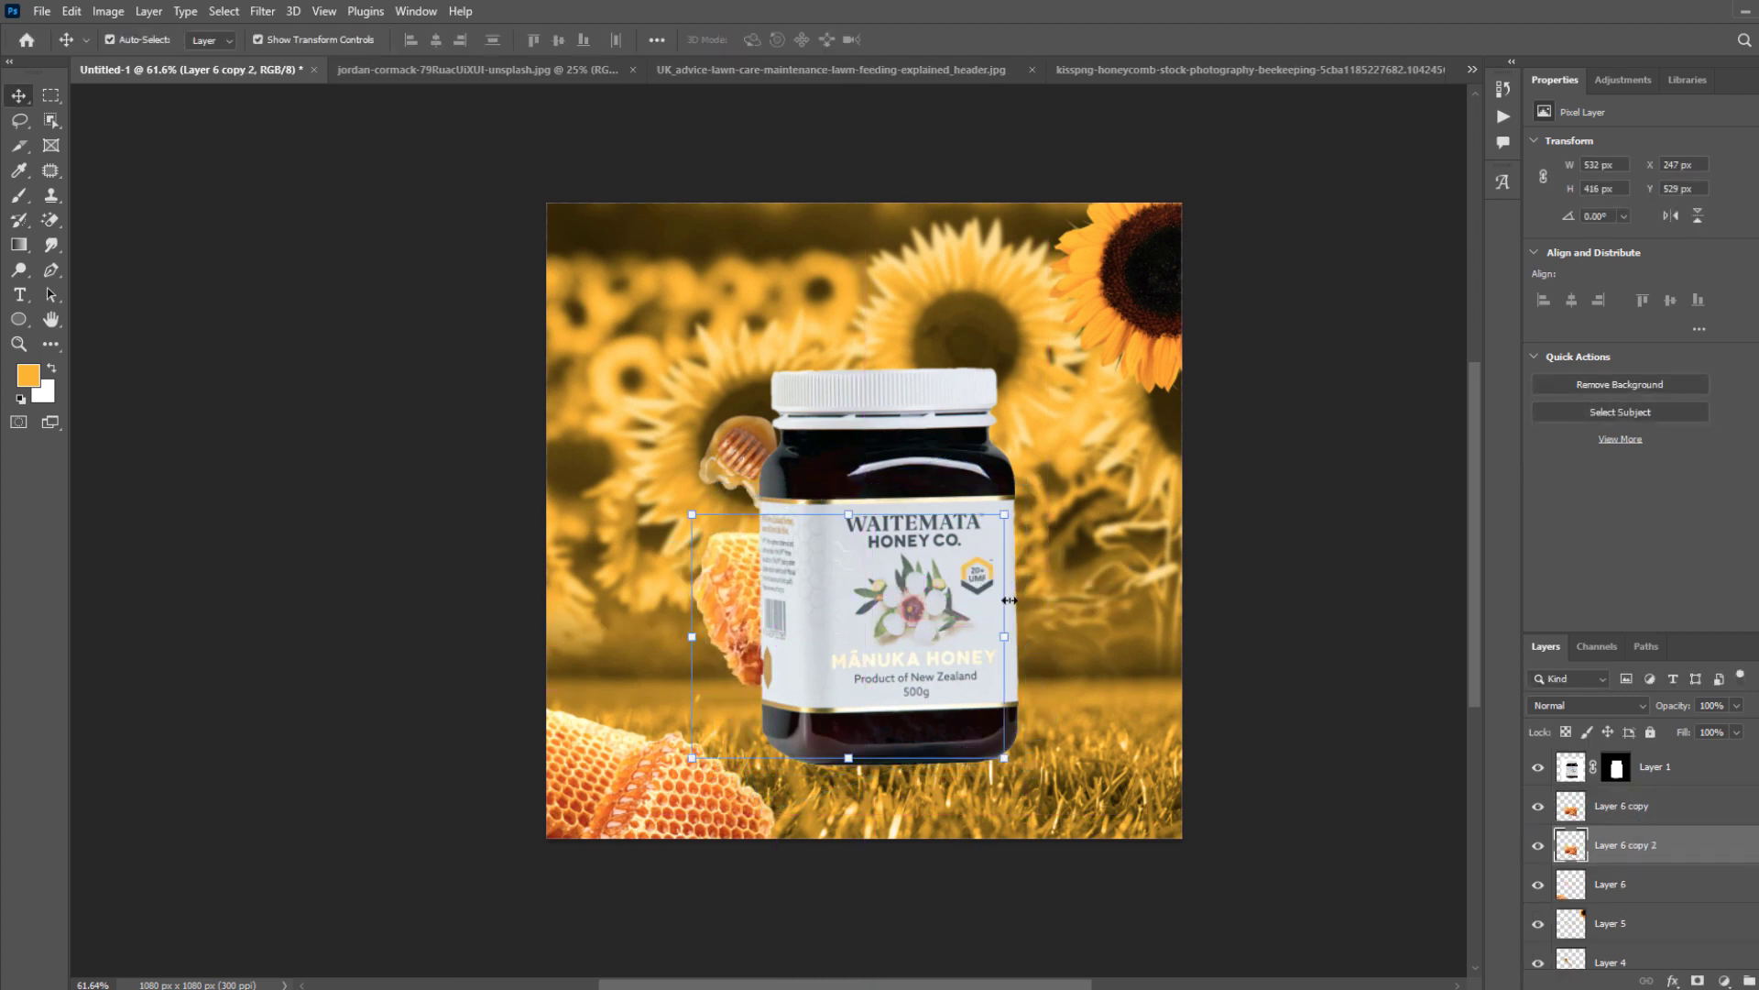
{"action": "left_click_drag", "start_coordinate": [1005, 634], "coordinate": [973, 634]}
{"action": "left_click_drag", "start_coordinate": [988, 706], "coordinate": [939, 760]}
{"action": "left_click_drag", "start_coordinate": [866, 662], "coordinate": [980, 586]}
{"action": "left_click_drag", "start_coordinate": [1120, 601], "coordinate": [1001, 502]}
{"action": "key", "text": "Return"}
{"action": "left_click", "coordinate": [998, 556]}
{"action": "left_click", "coordinate": [1051, 589]}
{"action": "left_click", "coordinate": [1032, 585]}
{"action": "left_click", "coordinate": [1019, 627]}
{"action": "key", "text": "Return"}
{"action": "mouse_move", "coordinate": [1032, 583]}
{"action": "left_mouse_down"}
{"action": "mouse_move", "coordinate": [1080, 552]}
{"action": "mouse_move", "coordinate": [1052, 569]}
{"action": "mouse_move", "coordinate": [1047, 553]}
{"action": "left_mouse_up"}
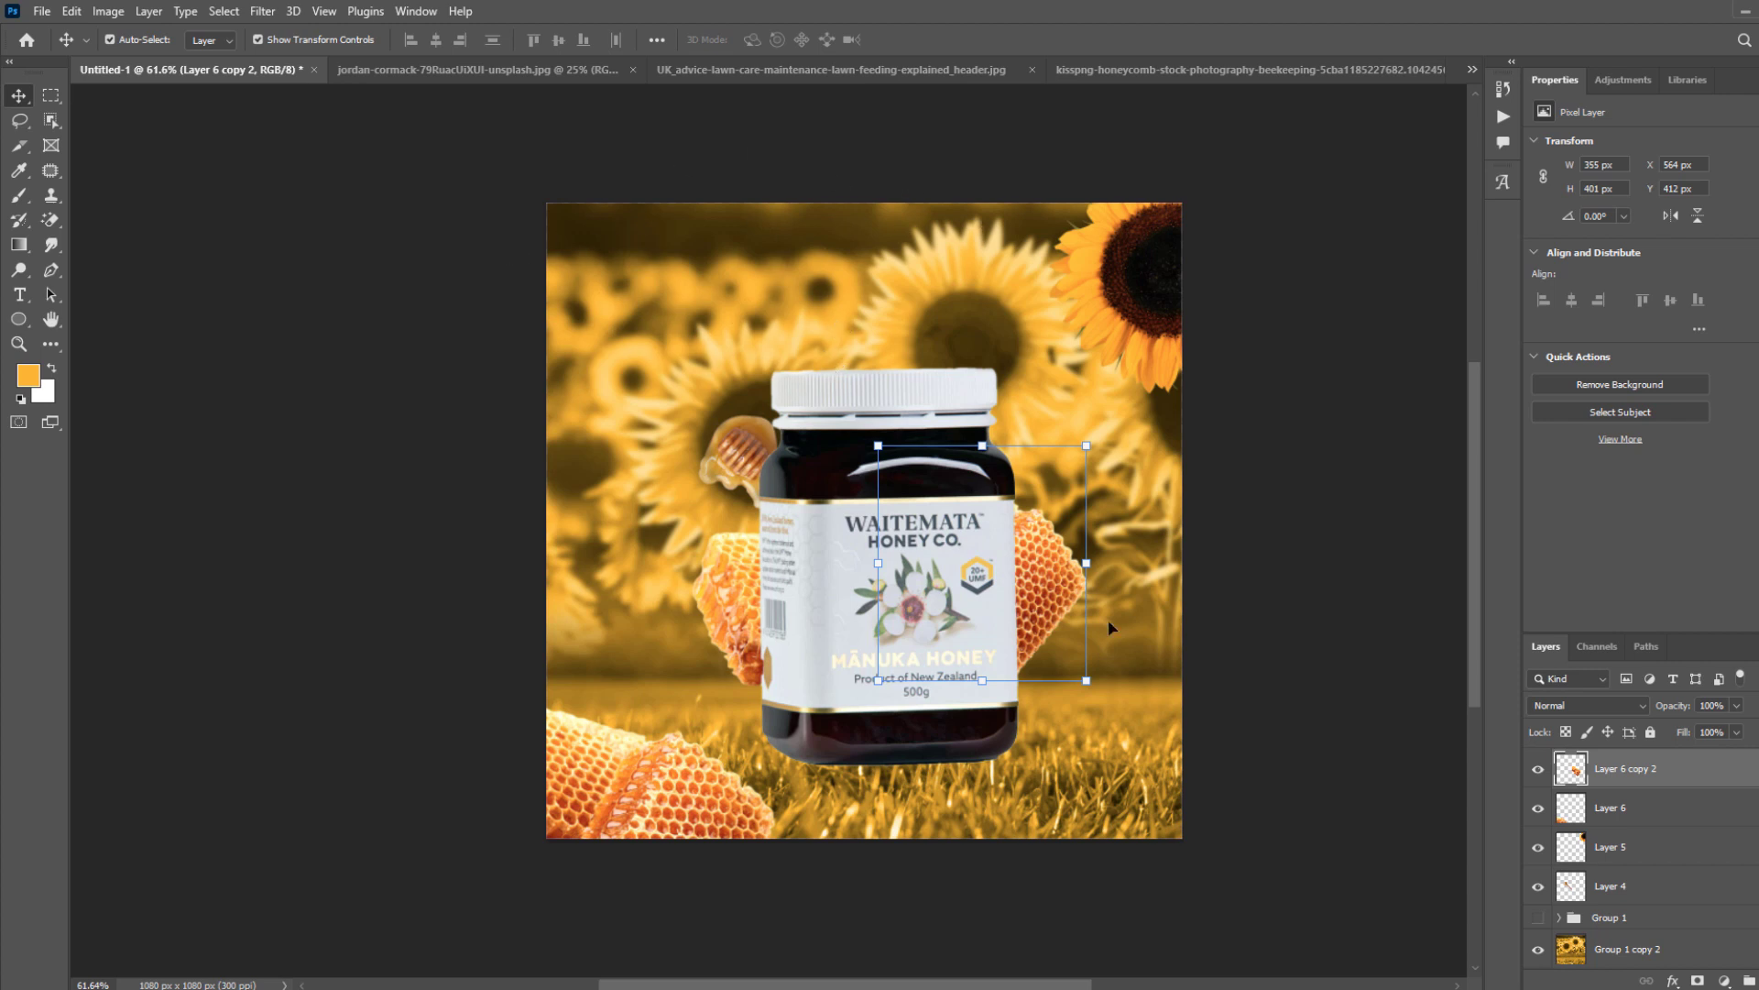
Add a new layer above the jar and set up a soft round brush at 2165 px with 0% hardness.
{"action": "scroll", "coordinate": [1626, 848], "scroll_direction": "up", "scroll_amount": 2}
{"action": "left_click", "coordinate": [1674, 770]}
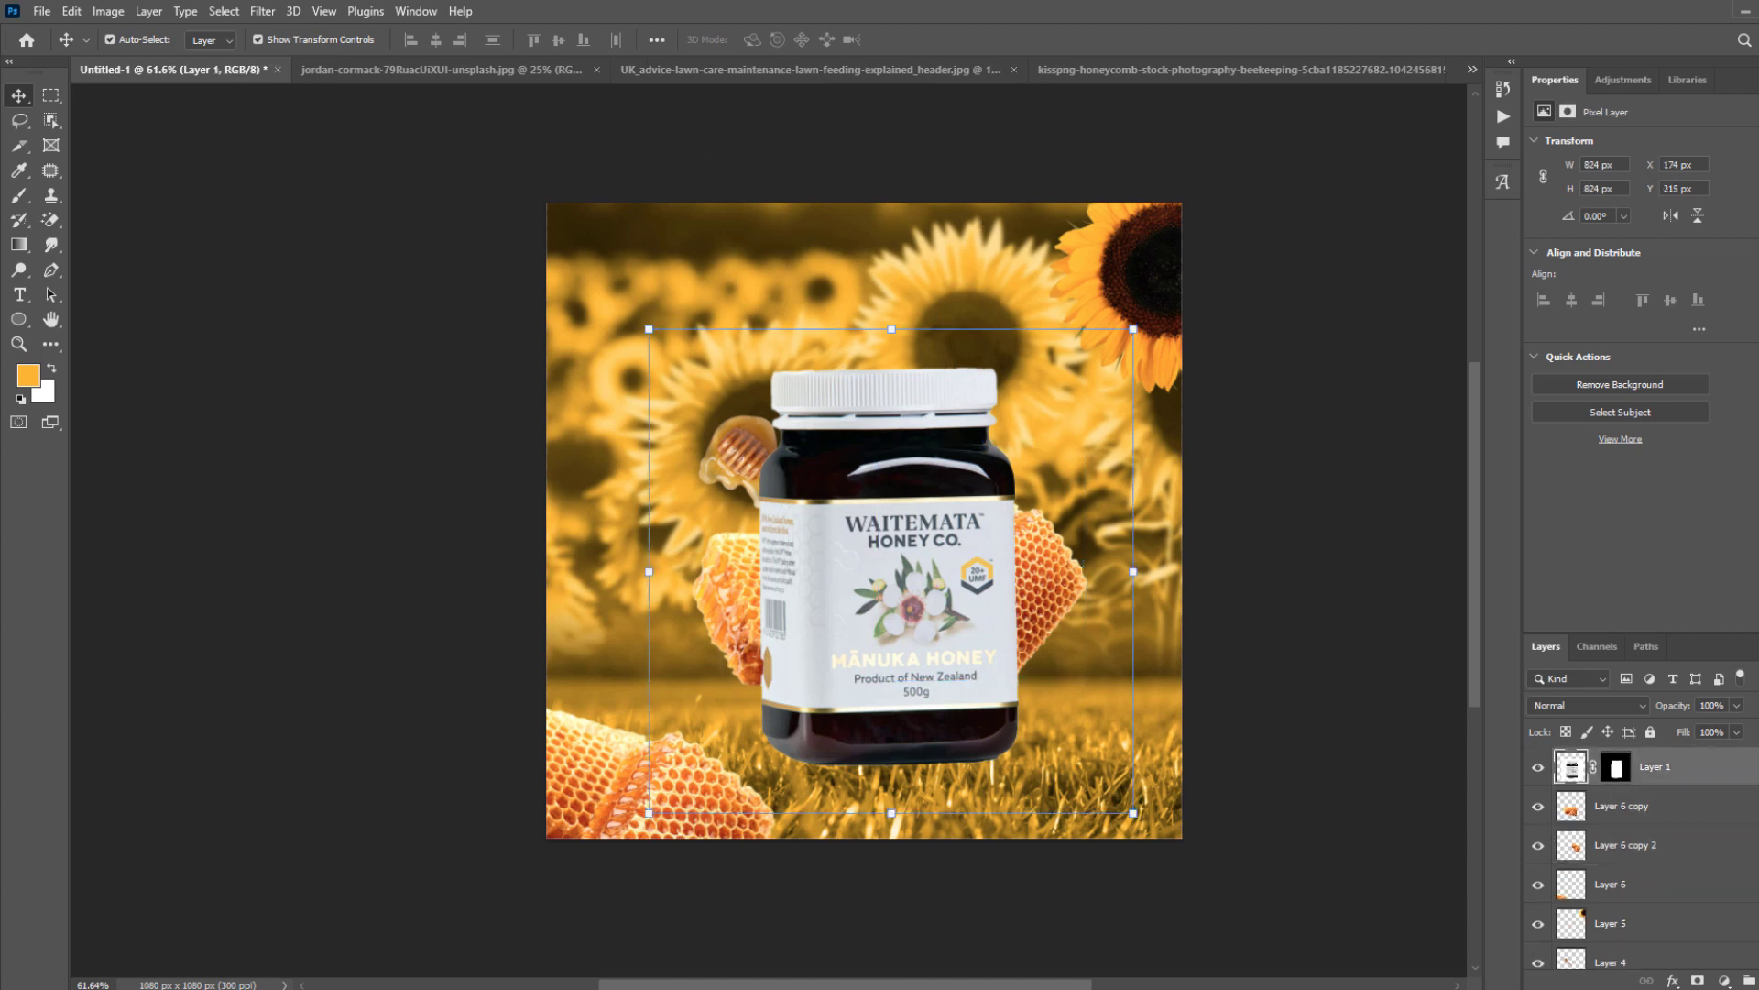
{"action": "key", "text": "ctrl+shift+alt+n"}
{"action": "key", "text": "b"}
{"action": "right_click", "coordinate": [798, 435]}
{"action": "left_click", "coordinate": [826, 598]}
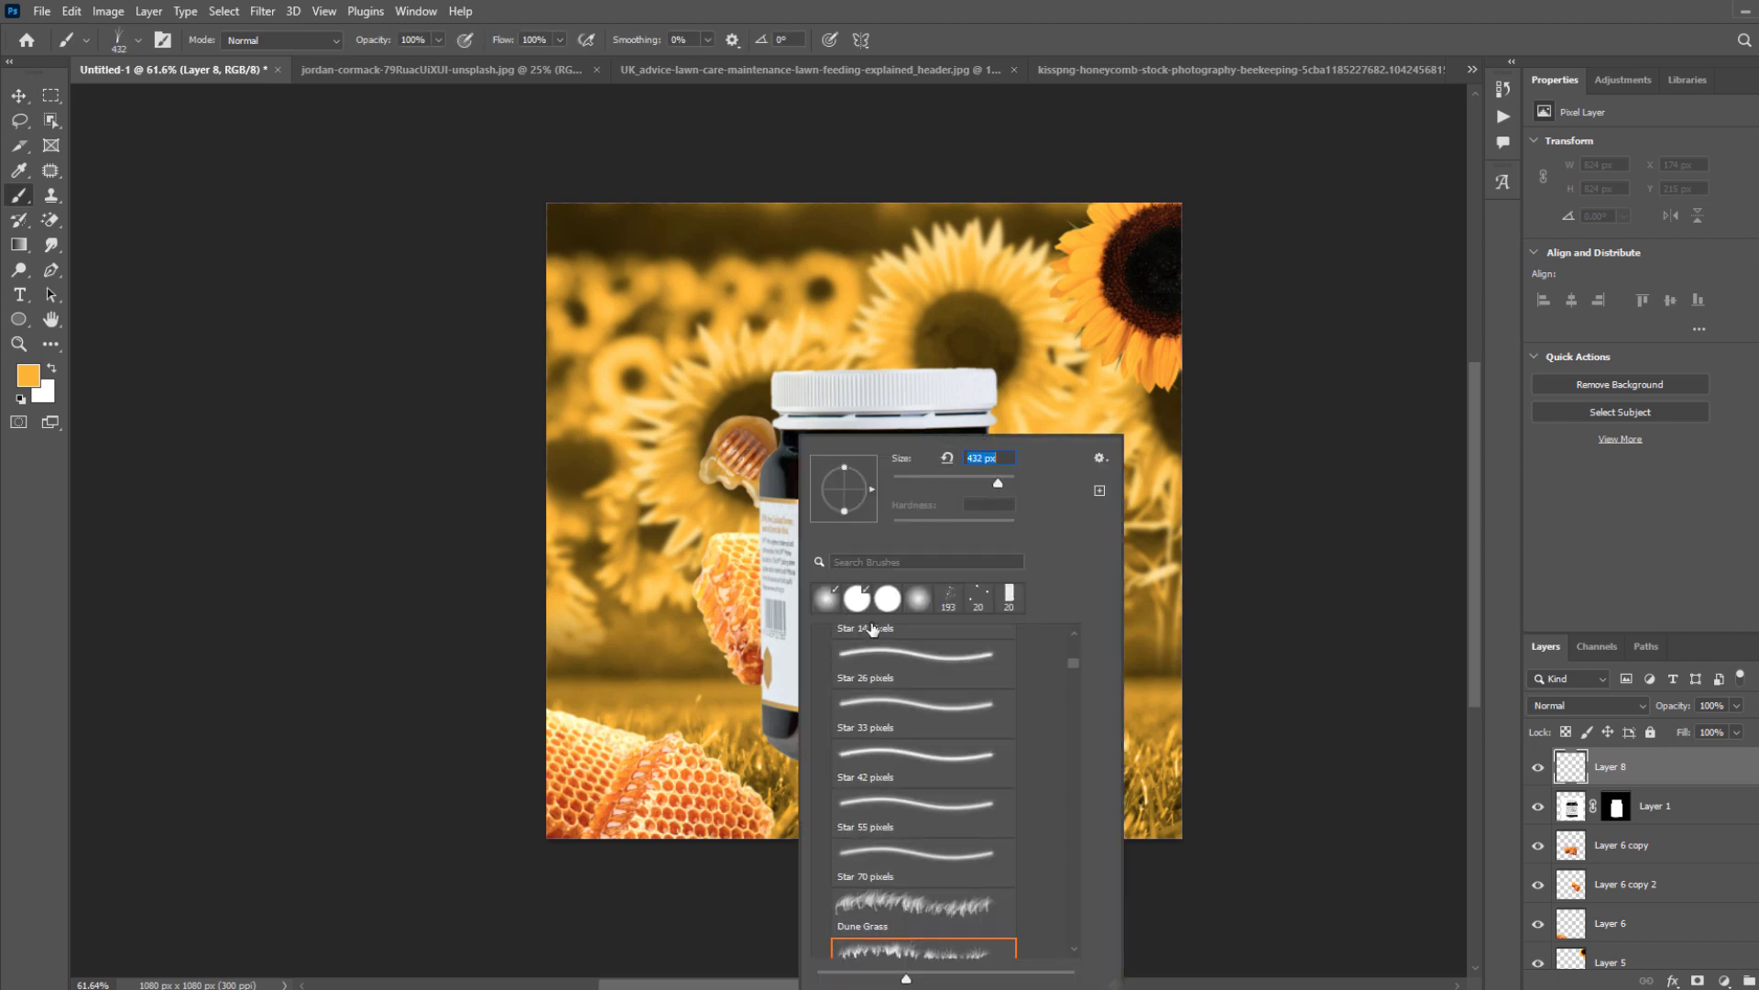
{"action": "left_click_drag", "start_coordinate": [999, 482], "coordinate": [1008, 486]}
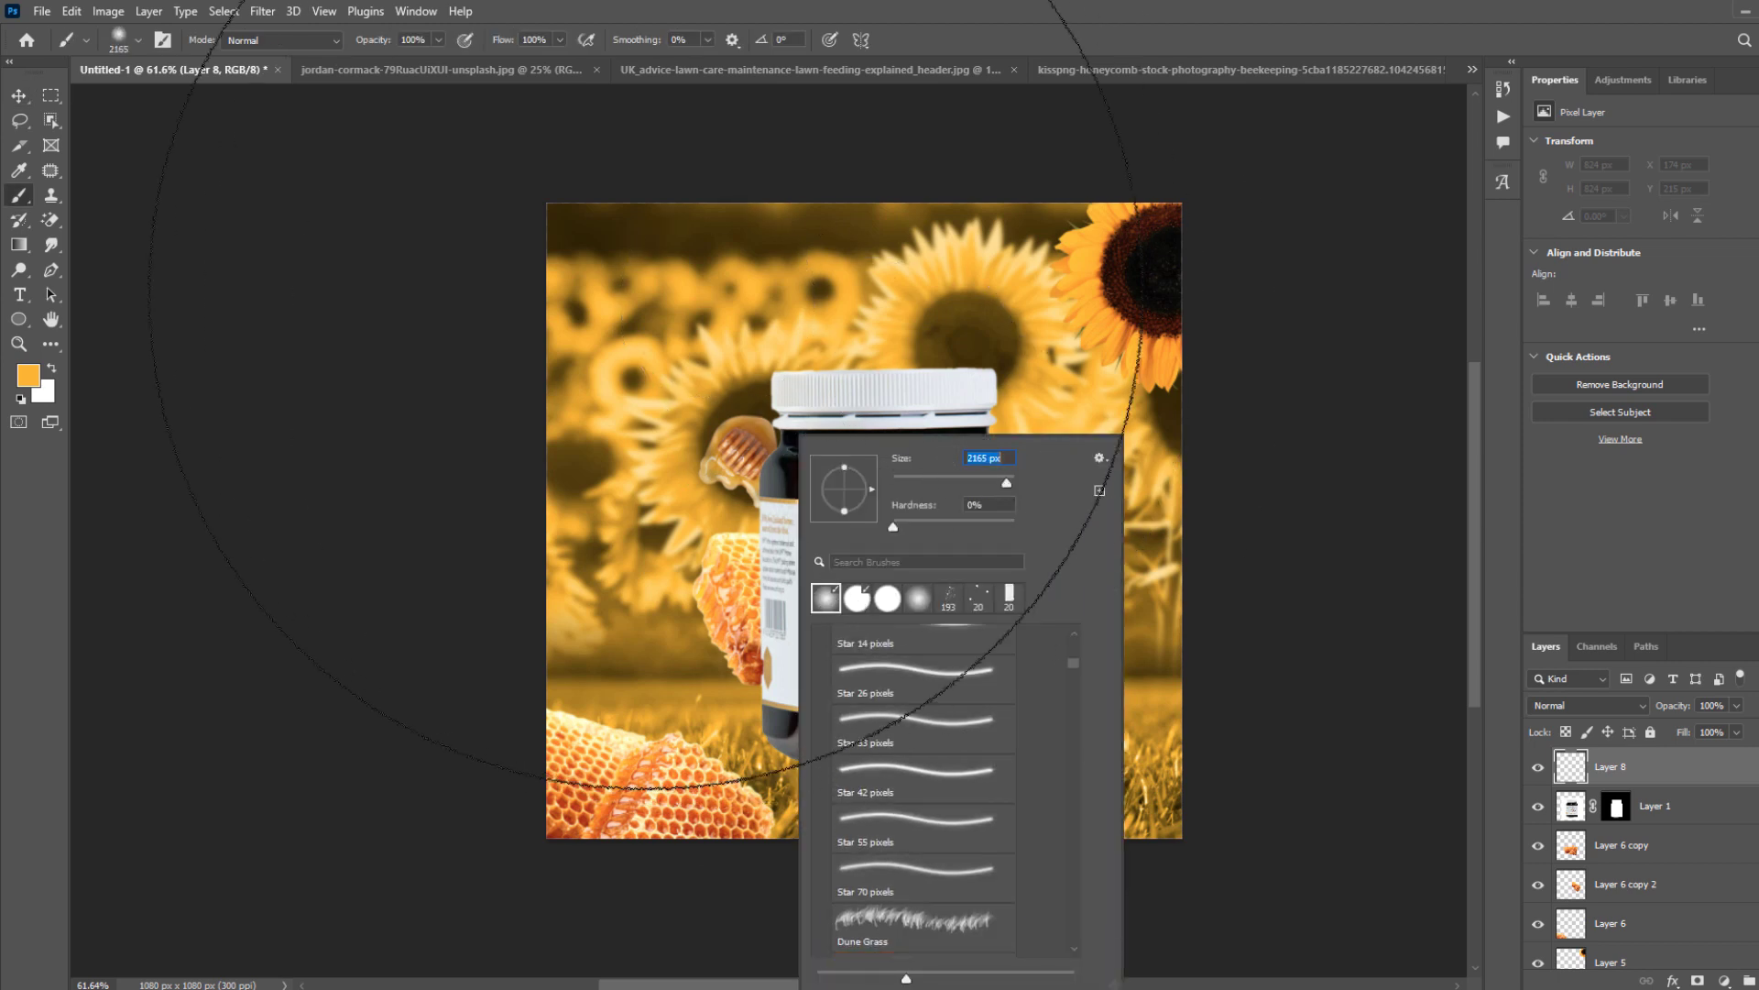
{"action": "key", "text": "Return"}
Sample a pale yellow from the blurred sunflower petals and paint a soft glow over the canvas's upper-left corner.
{"action": "scroll", "coordinate": [1069, 633], "scroll_direction": "down", "scroll_amount": 2, "text": "alt"}
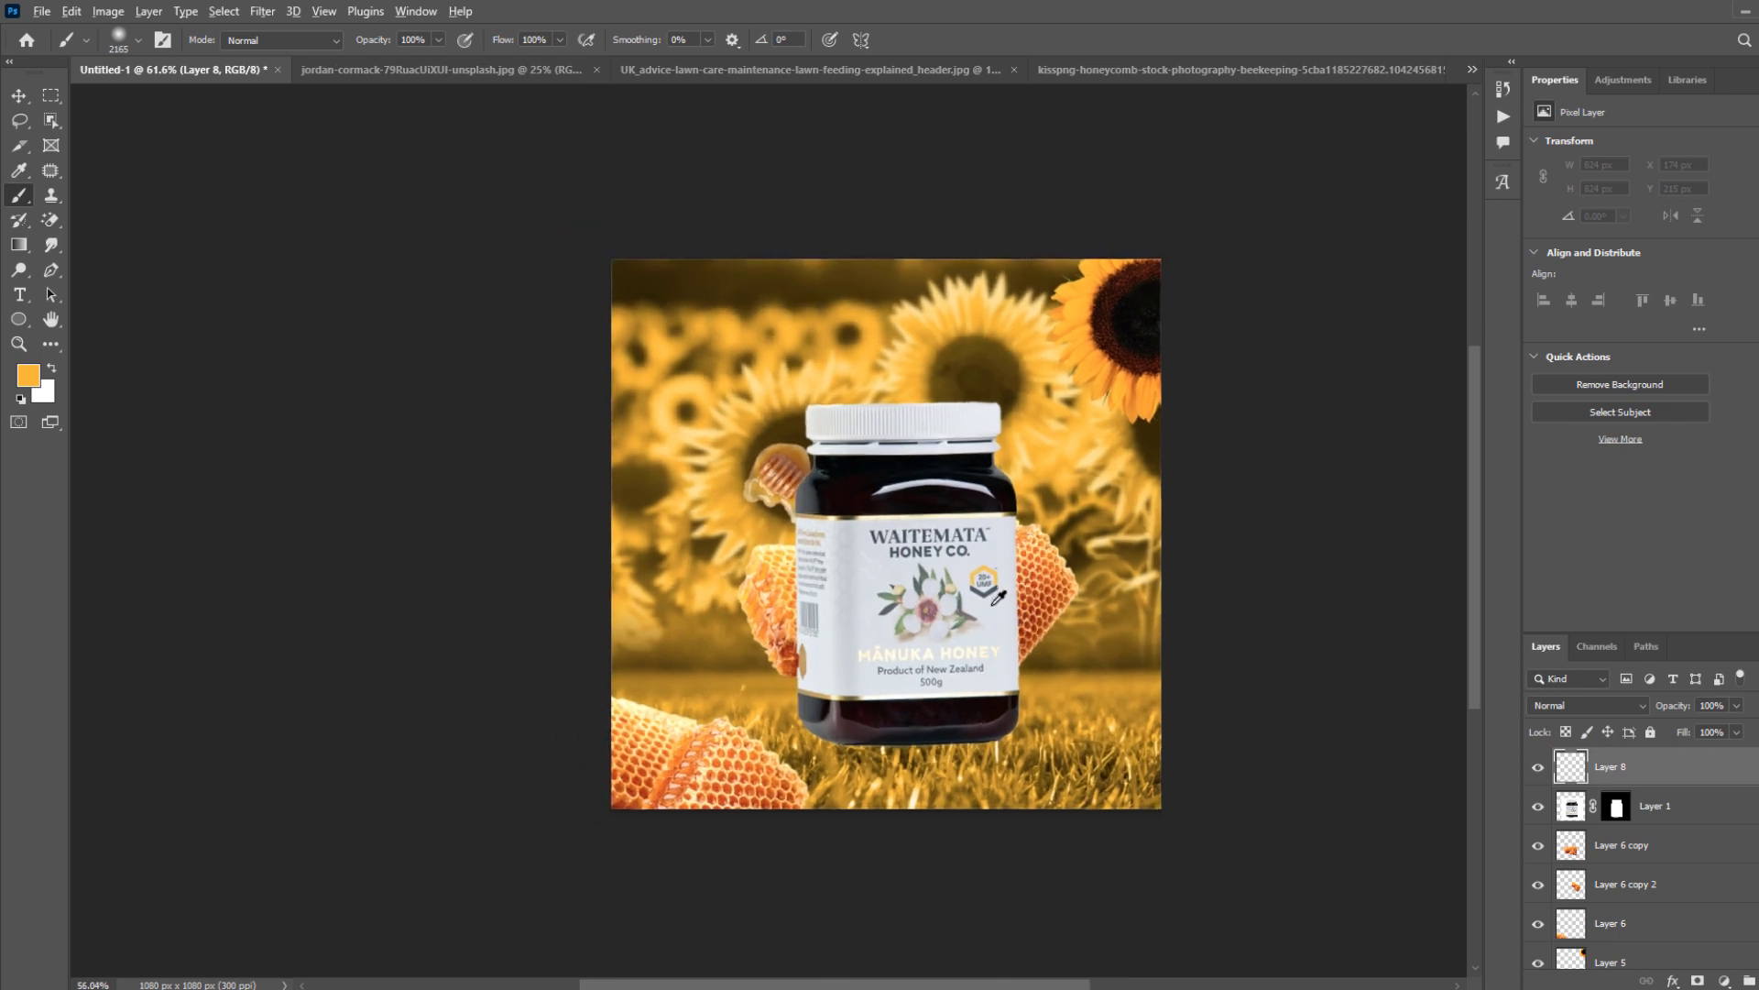
{"action": "key", "text": "i"}
{"action": "left_click", "coordinate": [1003, 298]}
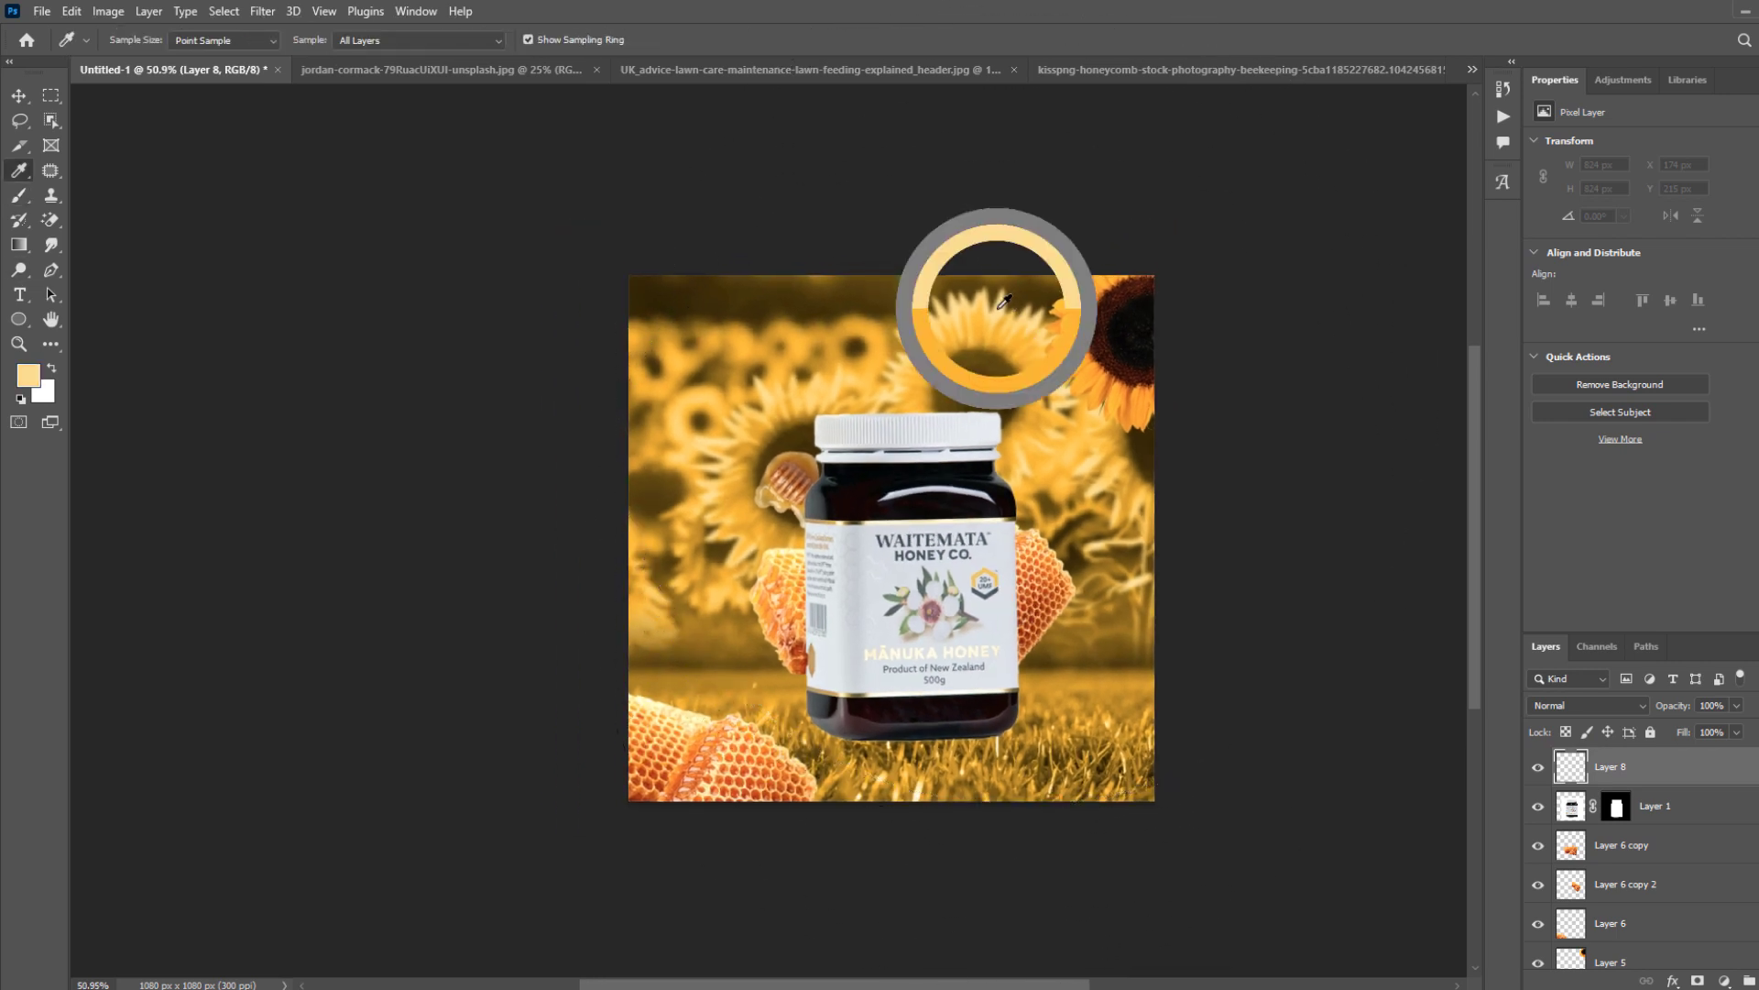
{"action": "key", "text": "b"}
{"action": "scroll", "coordinate": [633, 317], "scroll_direction": "down", "scroll_amount": 1, "text": "alt"}
{"action": "scroll", "coordinate": [634, 317], "scroll_direction": "down", "scroll_amount": 2, "text": "alt"}
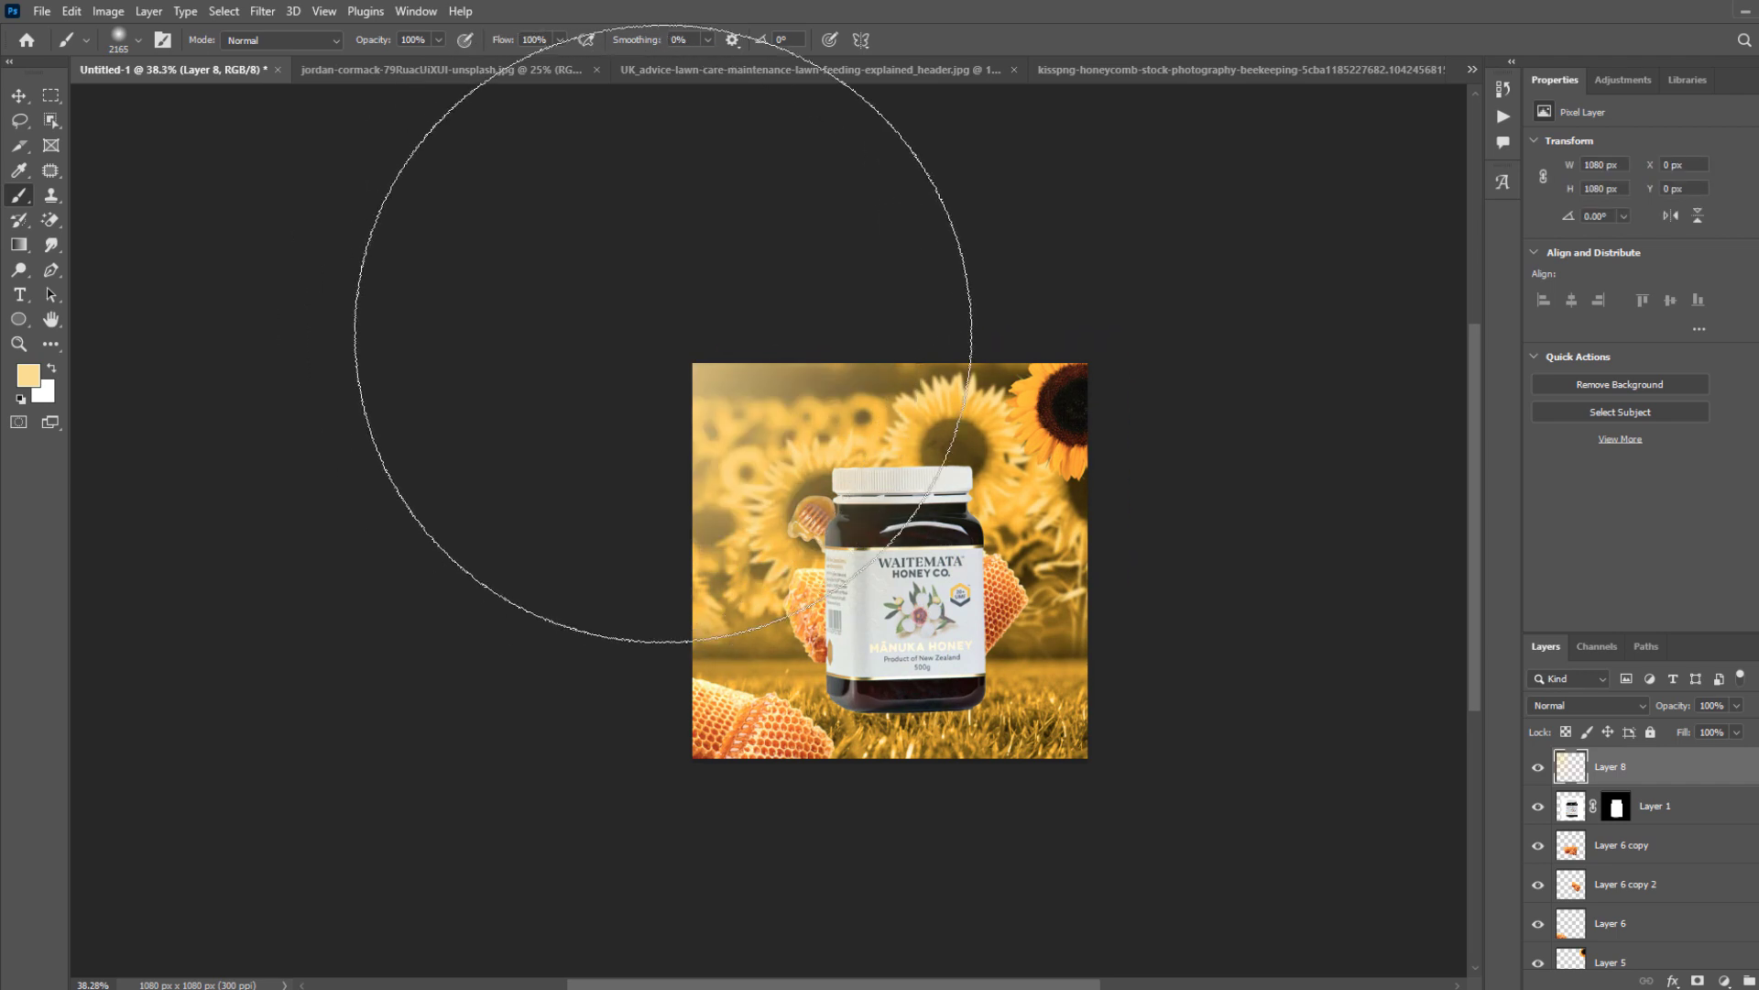
{"action": "left_click", "coordinate": [656, 326]}
{"action": "scroll", "coordinate": [990, 609], "scroll_direction": "up", "scroll_amount": 4, "text": "alt"}
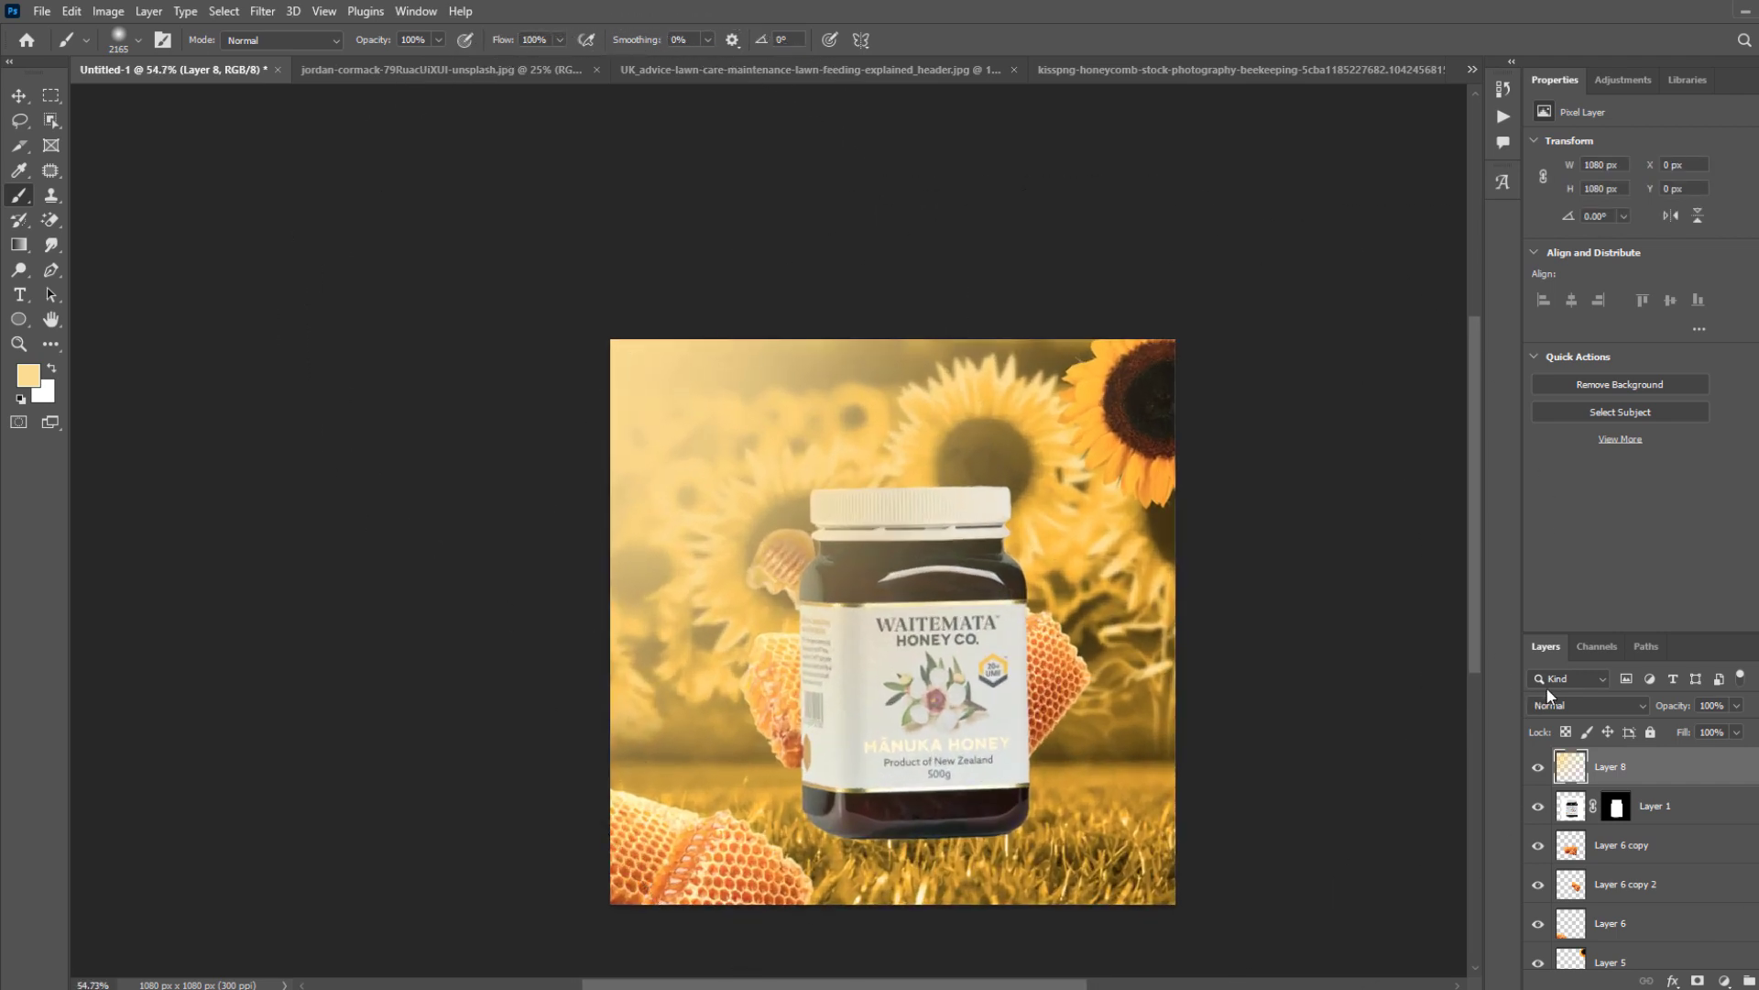
Set the glow layer's blend mode to Screen and its opacity to 43%.
{"action": "left_click", "coordinate": [1588, 708]}
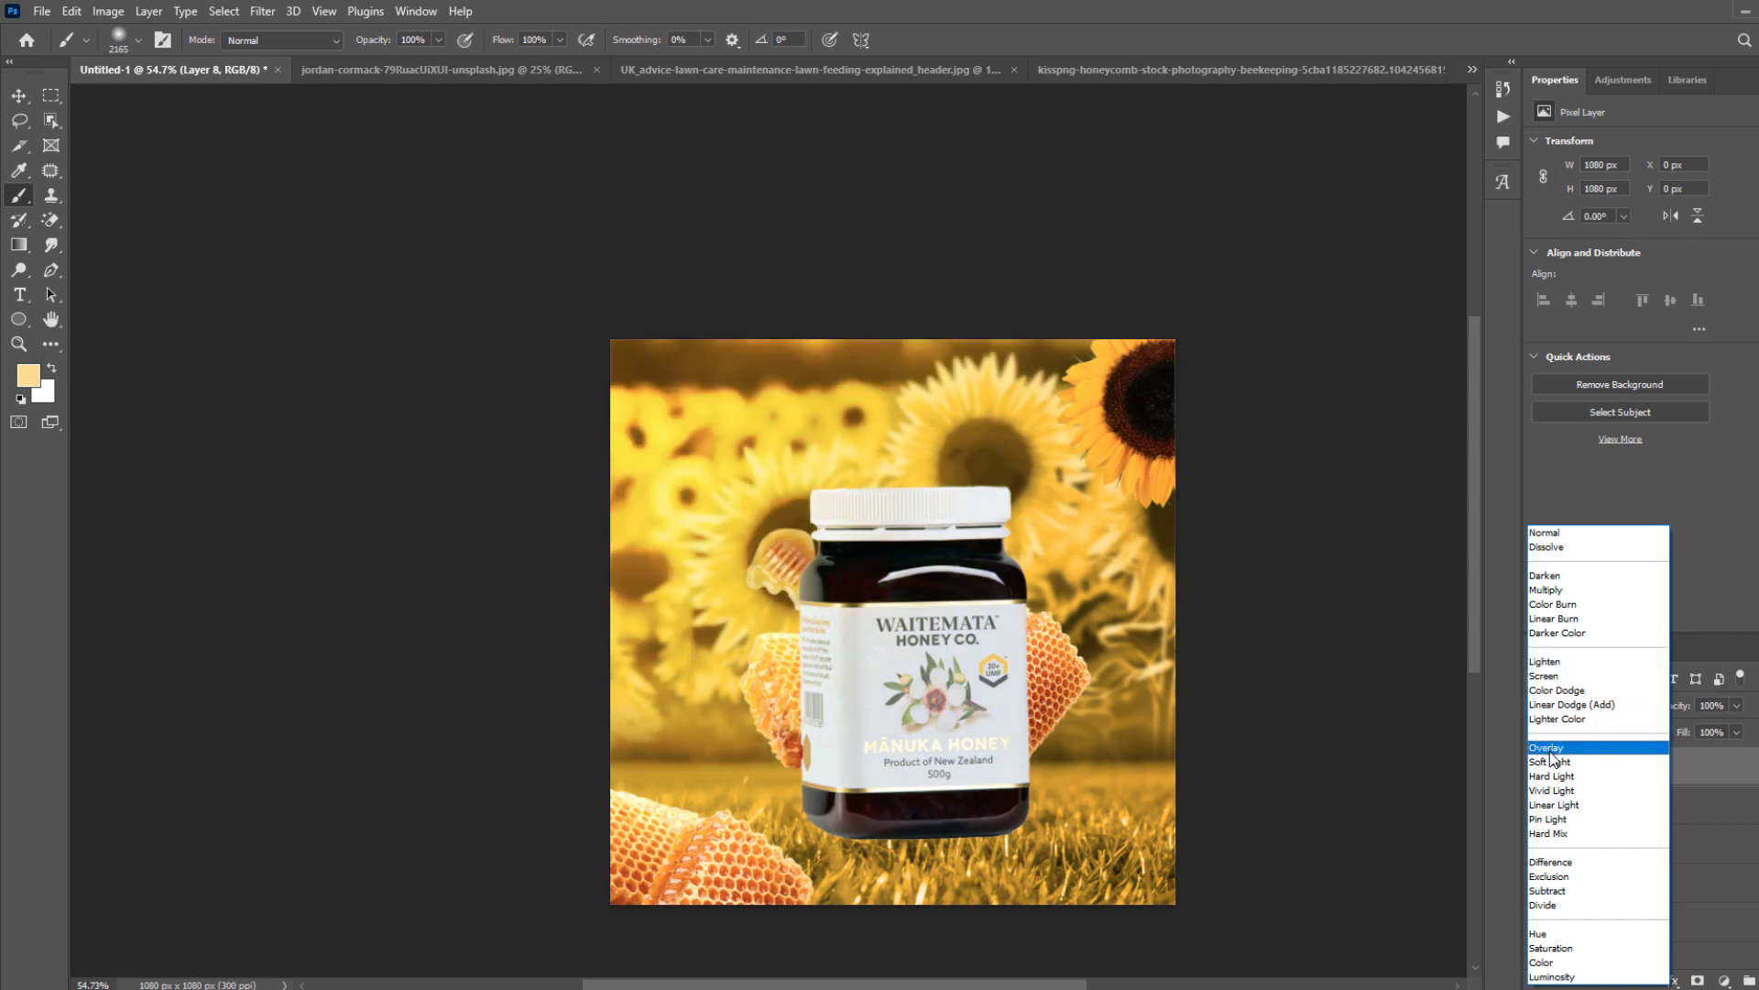
{"action": "left_click", "coordinate": [1549, 678]}
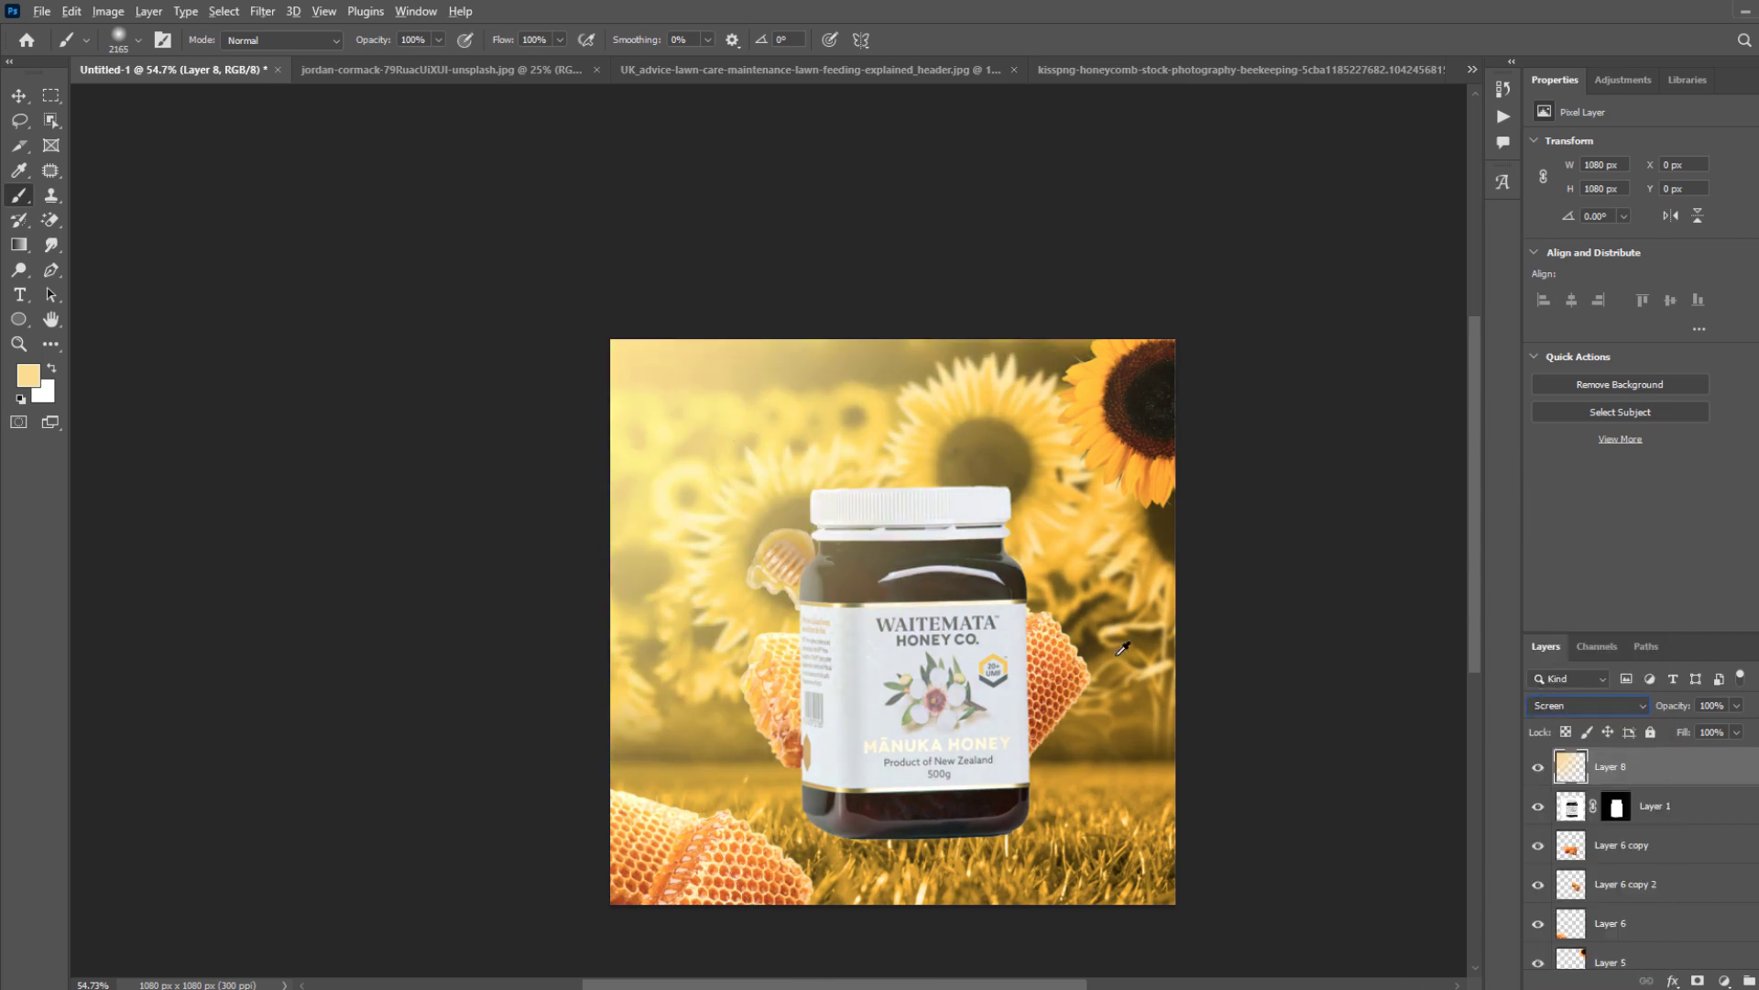
{"action": "key", "text": "alt+v"}
{"action": "left_click", "coordinate": [1737, 705]}
{"action": "left_click_drag", "start_coordinate": [1692, 727], "coordinate": [1689, 727]}
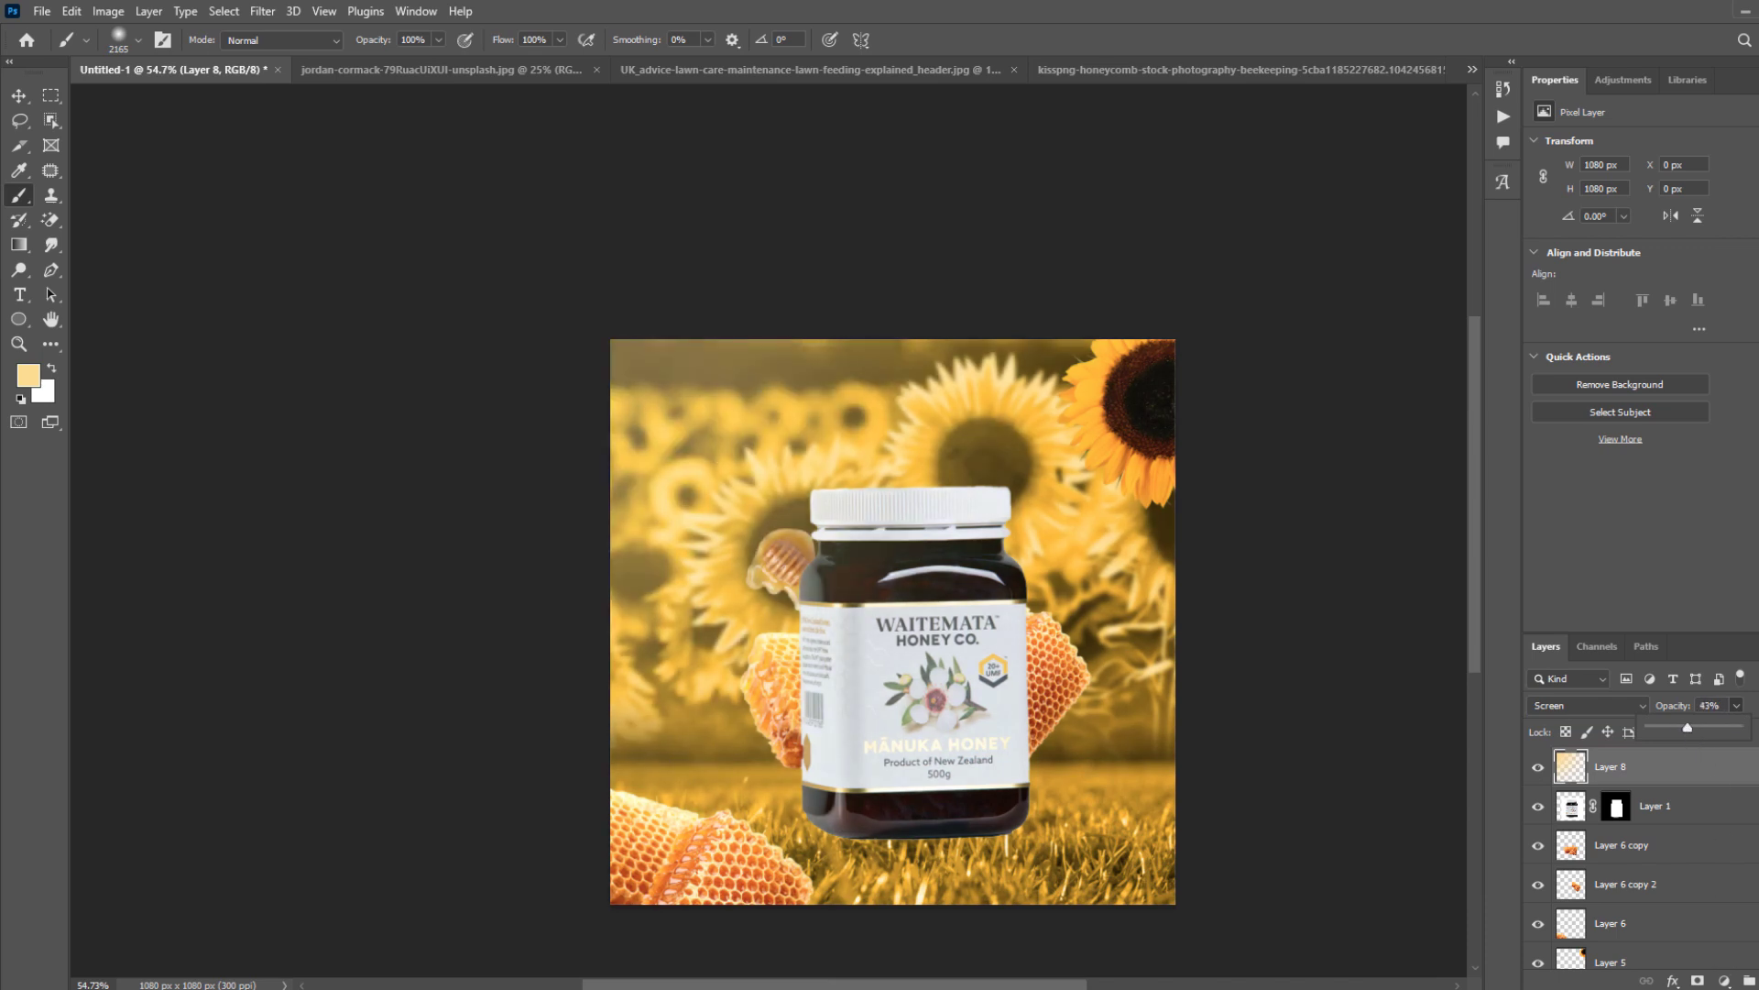
Paint a second pale yellow glow in the upper-left corner on a new layer and set its blend mode to Overlay.
{"action": "key", "text": "ctrl+shift+alt+n"}
{"action": "scroll", "coordinate": [710, 383], "scroll_direction": "down", "scroll_amount": 2}
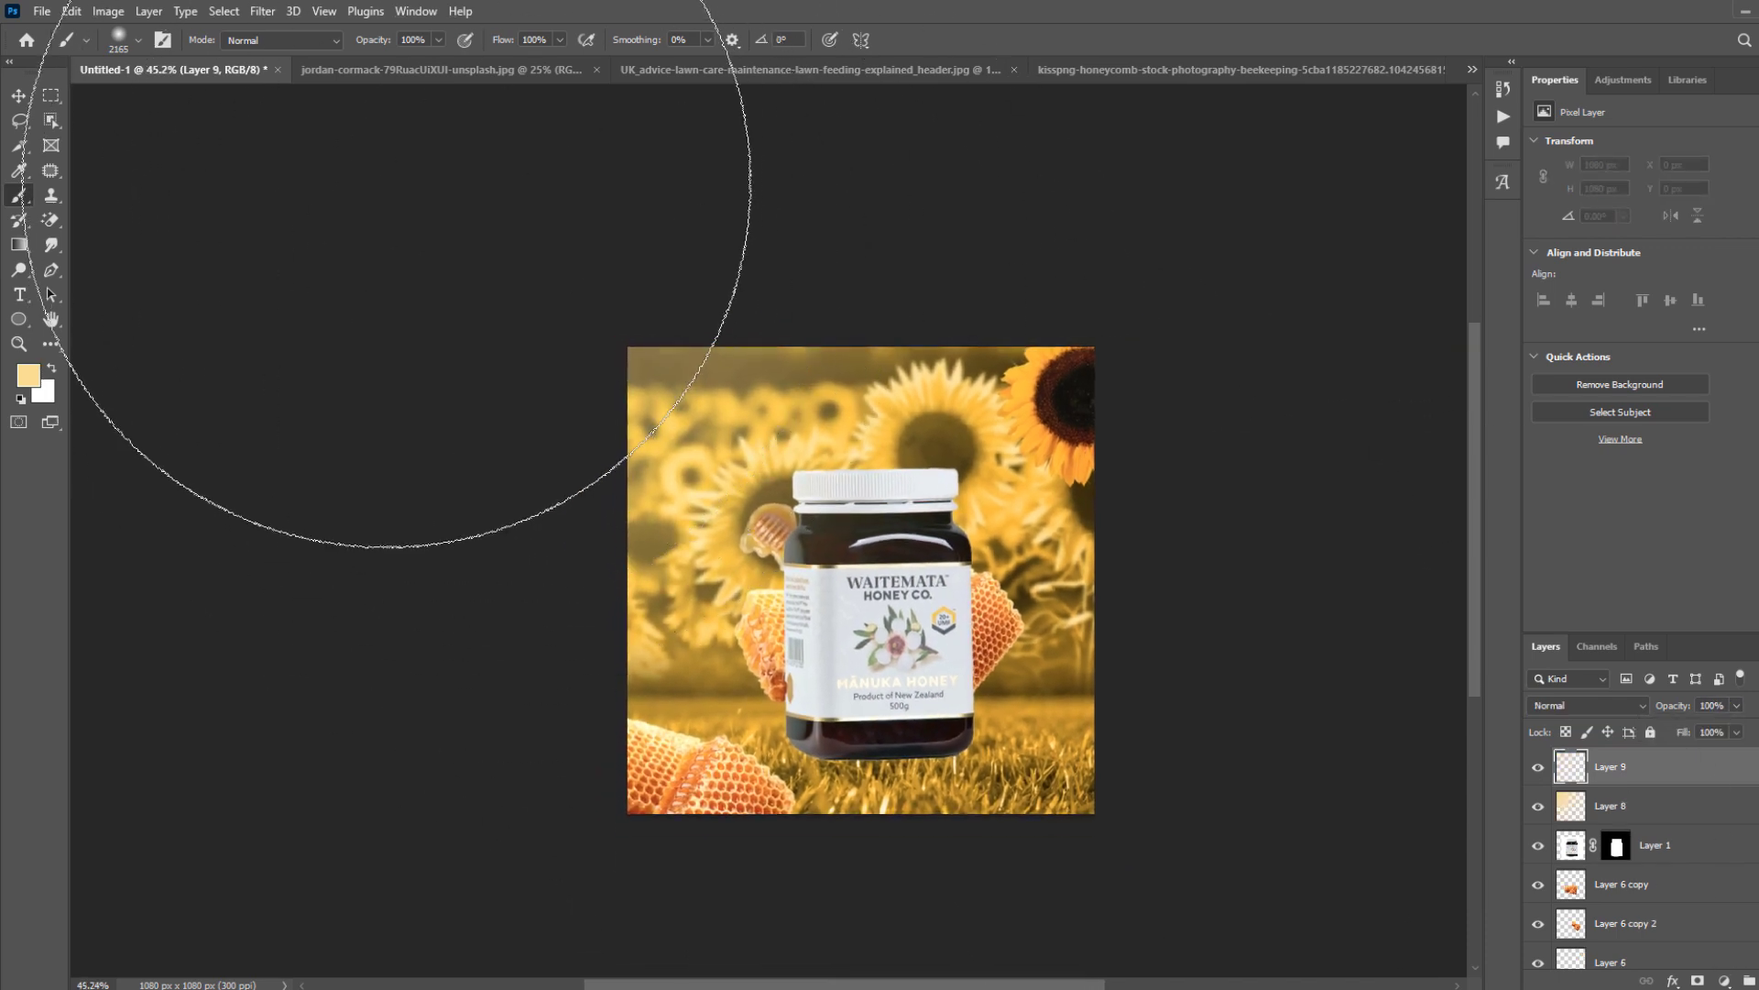
{"action": "scroll", "coordinate": [657, 366], "scroll_direction": "down", "scroll_amount": 1}
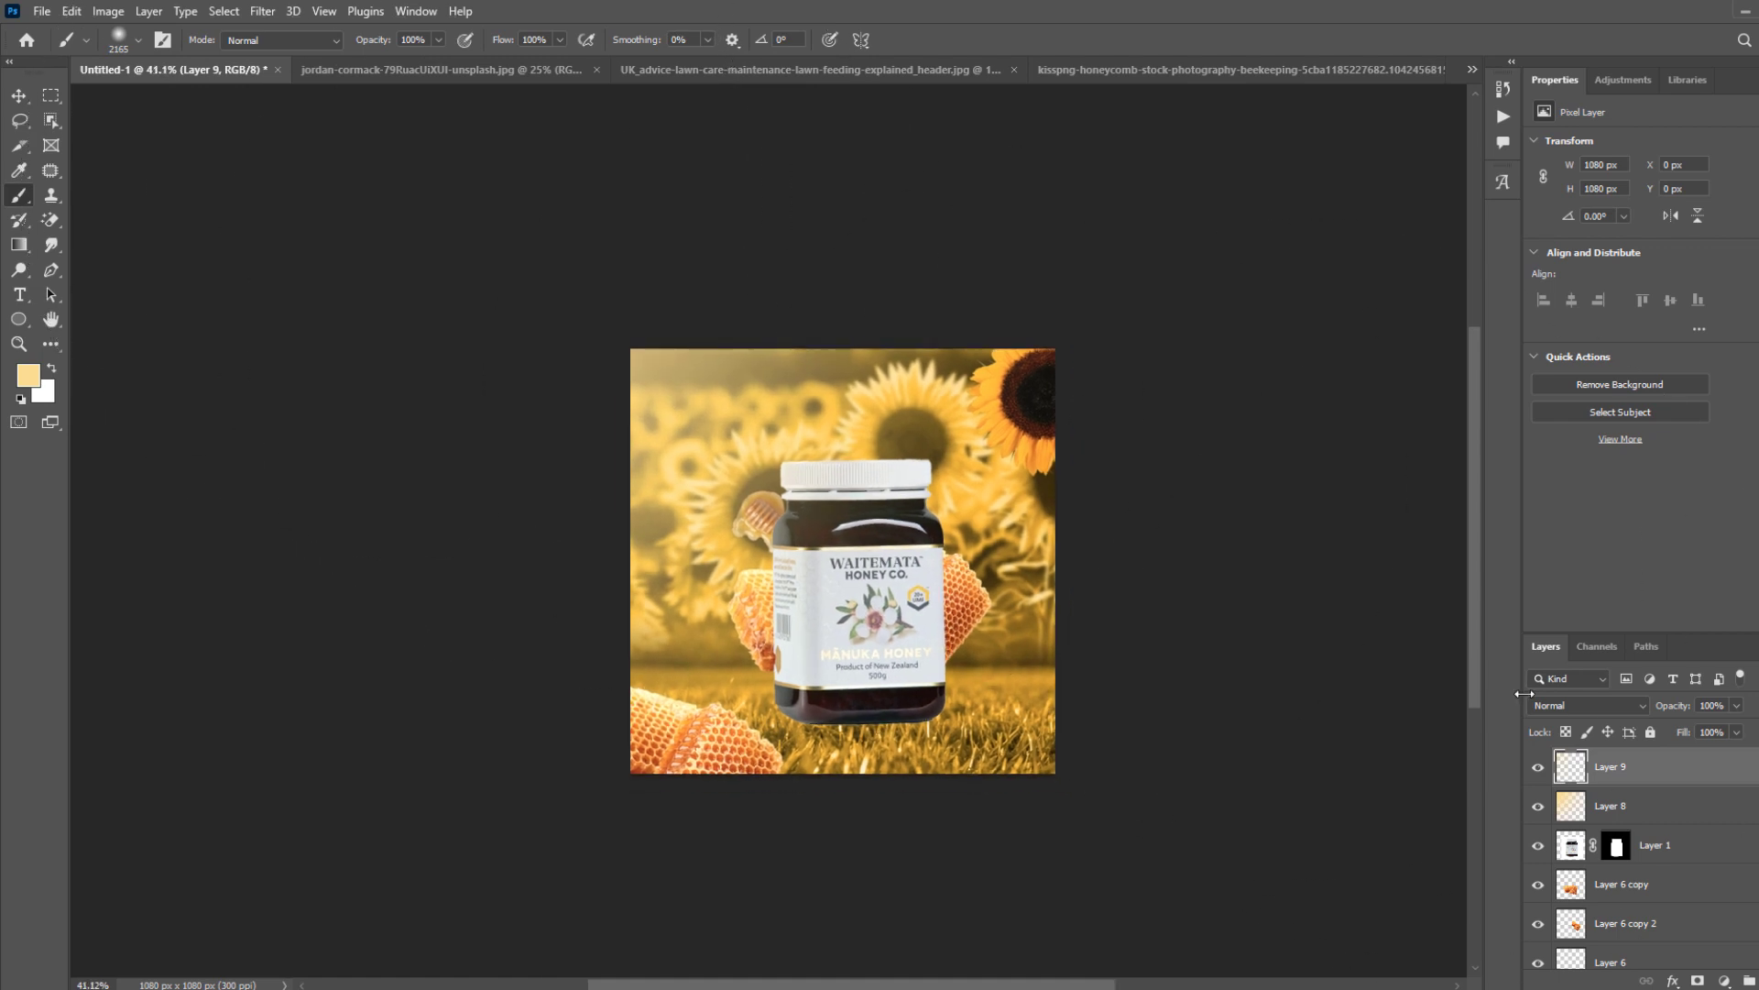
{"action": "left_click", "coordinate": [1590, 705]}
{"action": "left_click", "coordinate": [1558, 760]}
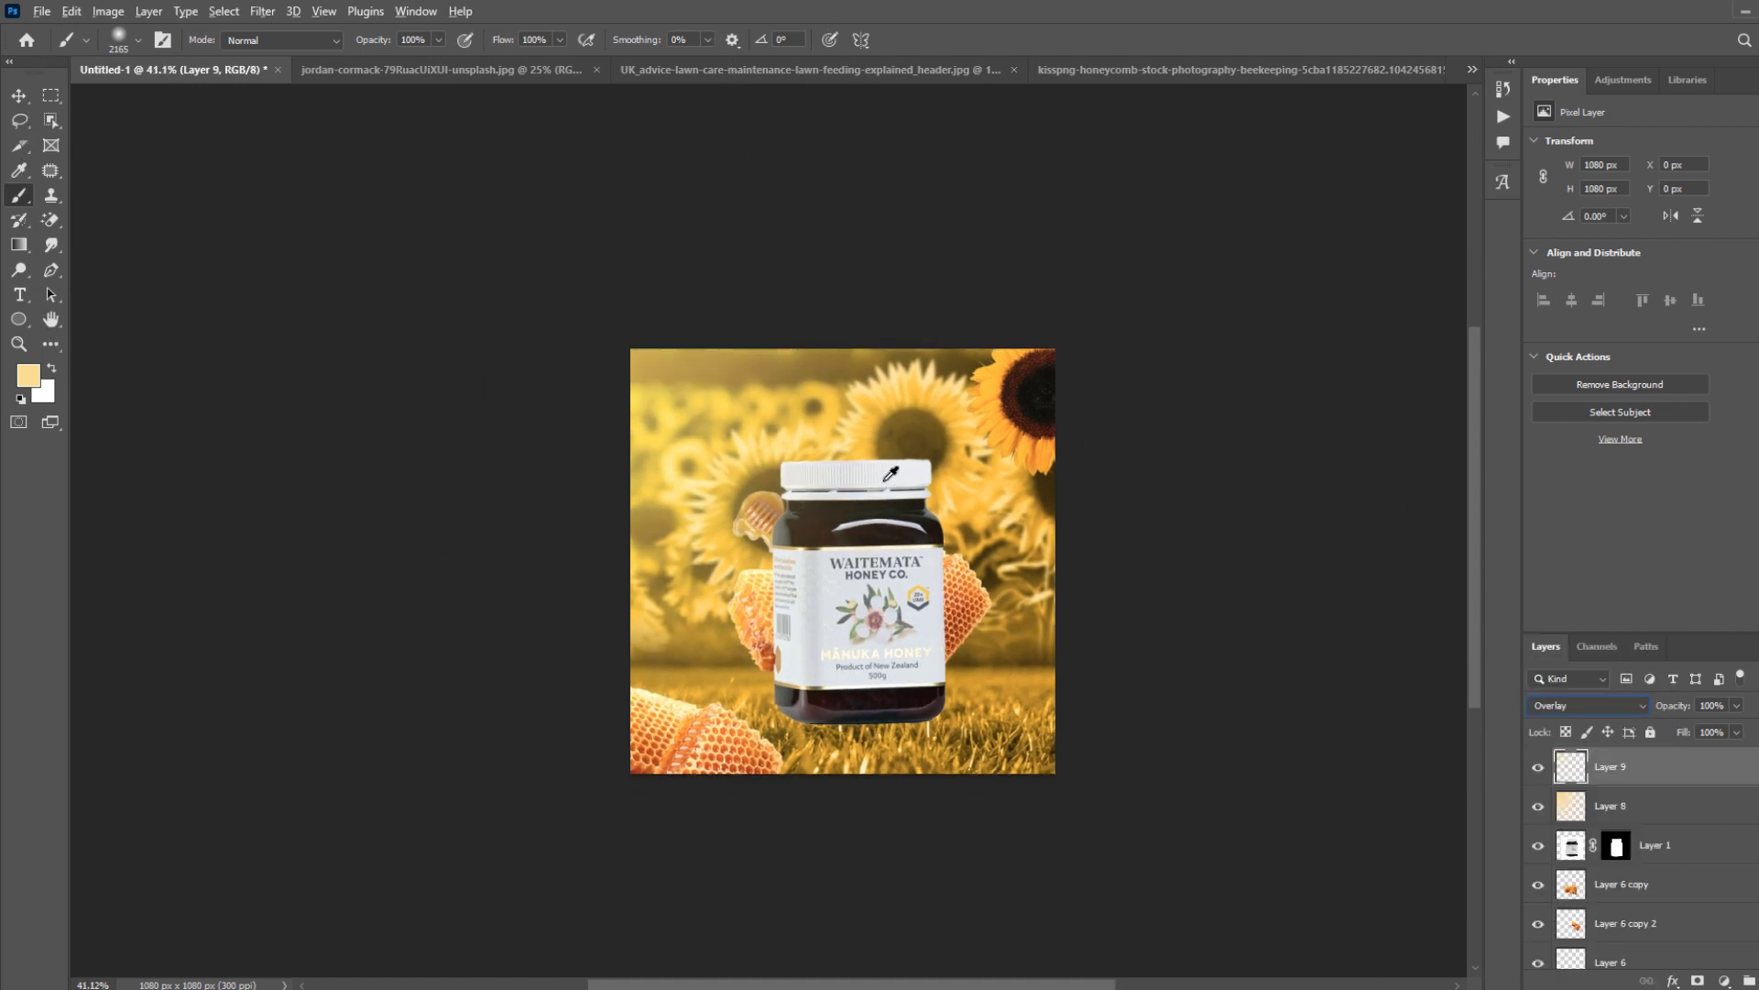
Group the two glow layers together.
{"action": "key", "text": "v"}
{"action": "scroll", "coordinate": [760, 541], "scroll_direction": "up", "scroll_amount": 3}
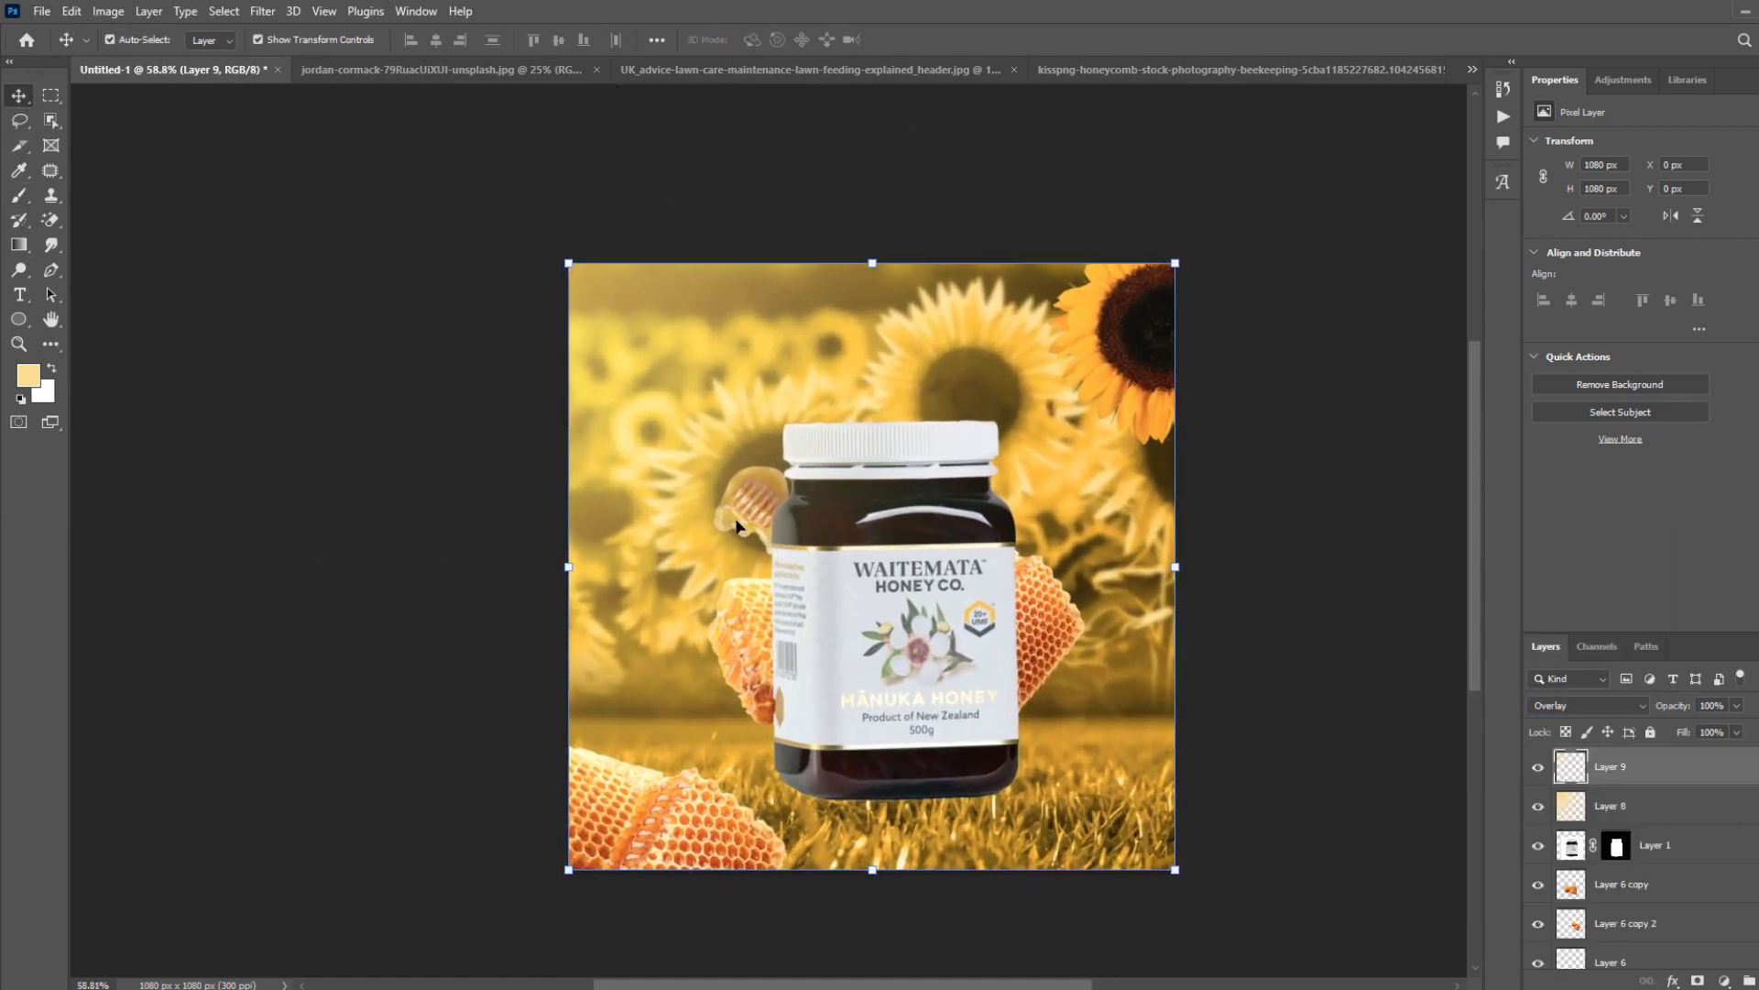
{"action": "left_click", "coordinate": [1677, 805], "text": "shift"}
{"action": "key", "text": "ctrl+g"}
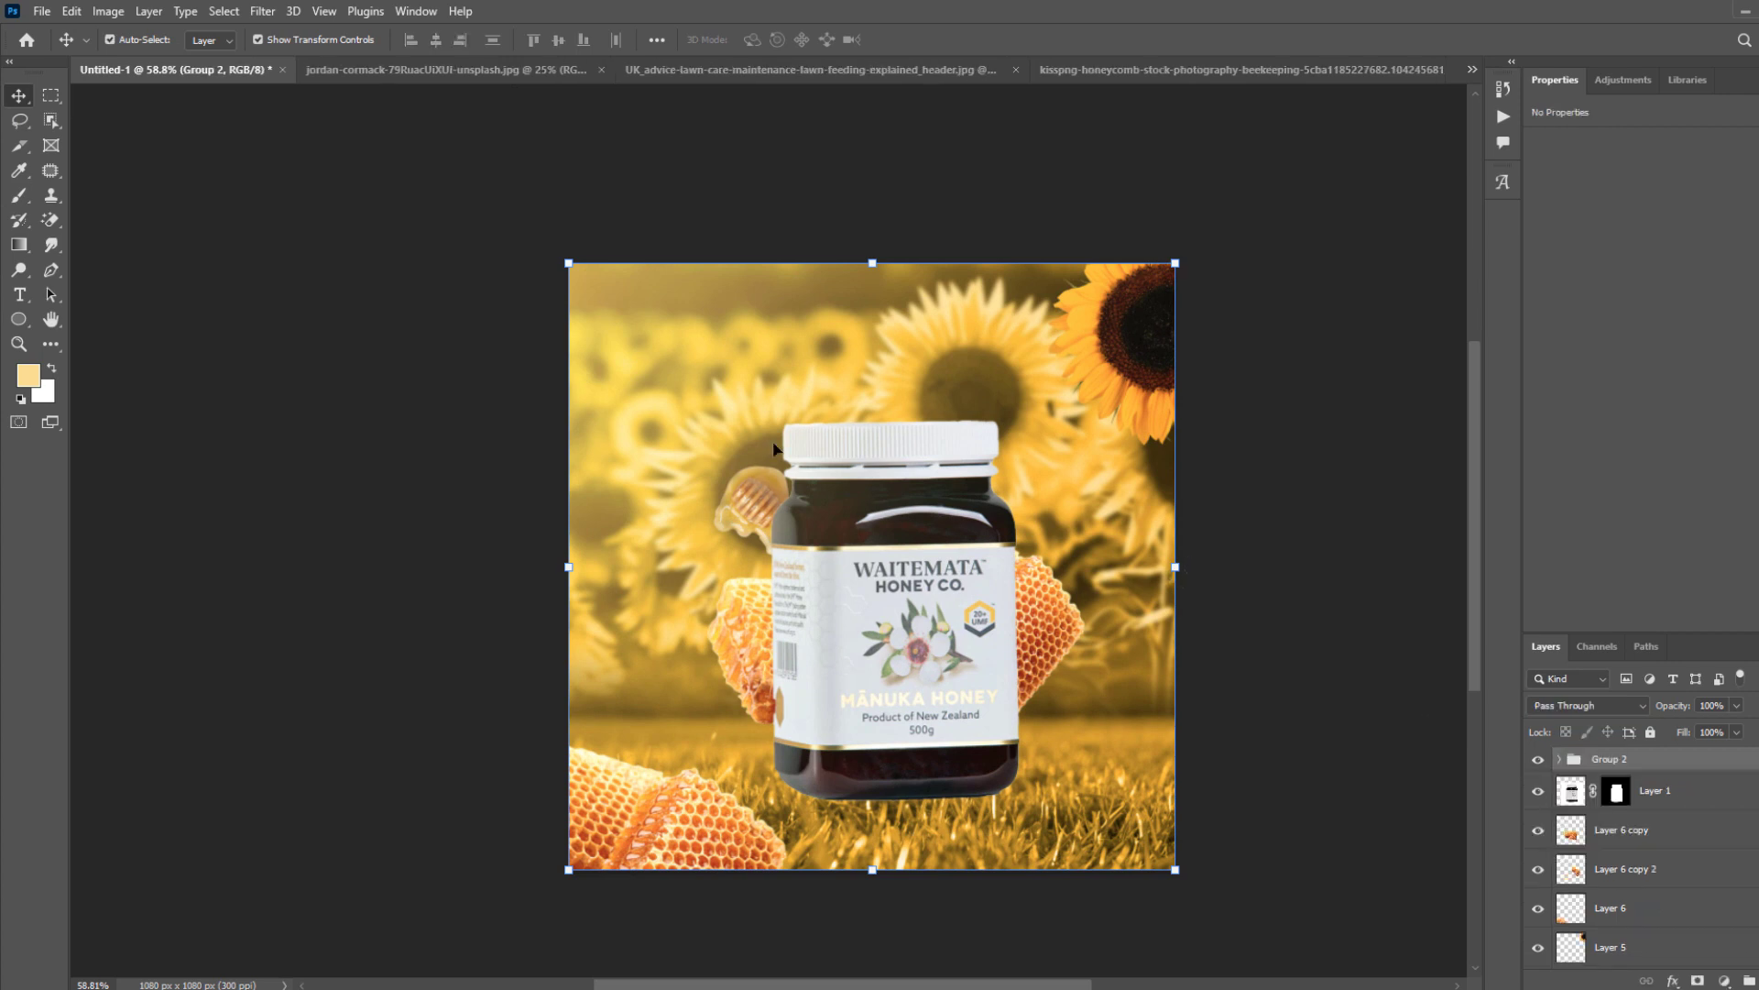
Add a new layer directly above the honey jar and clip it to the jar.
{"action": "left_click", "coordinate": [848, 553]}
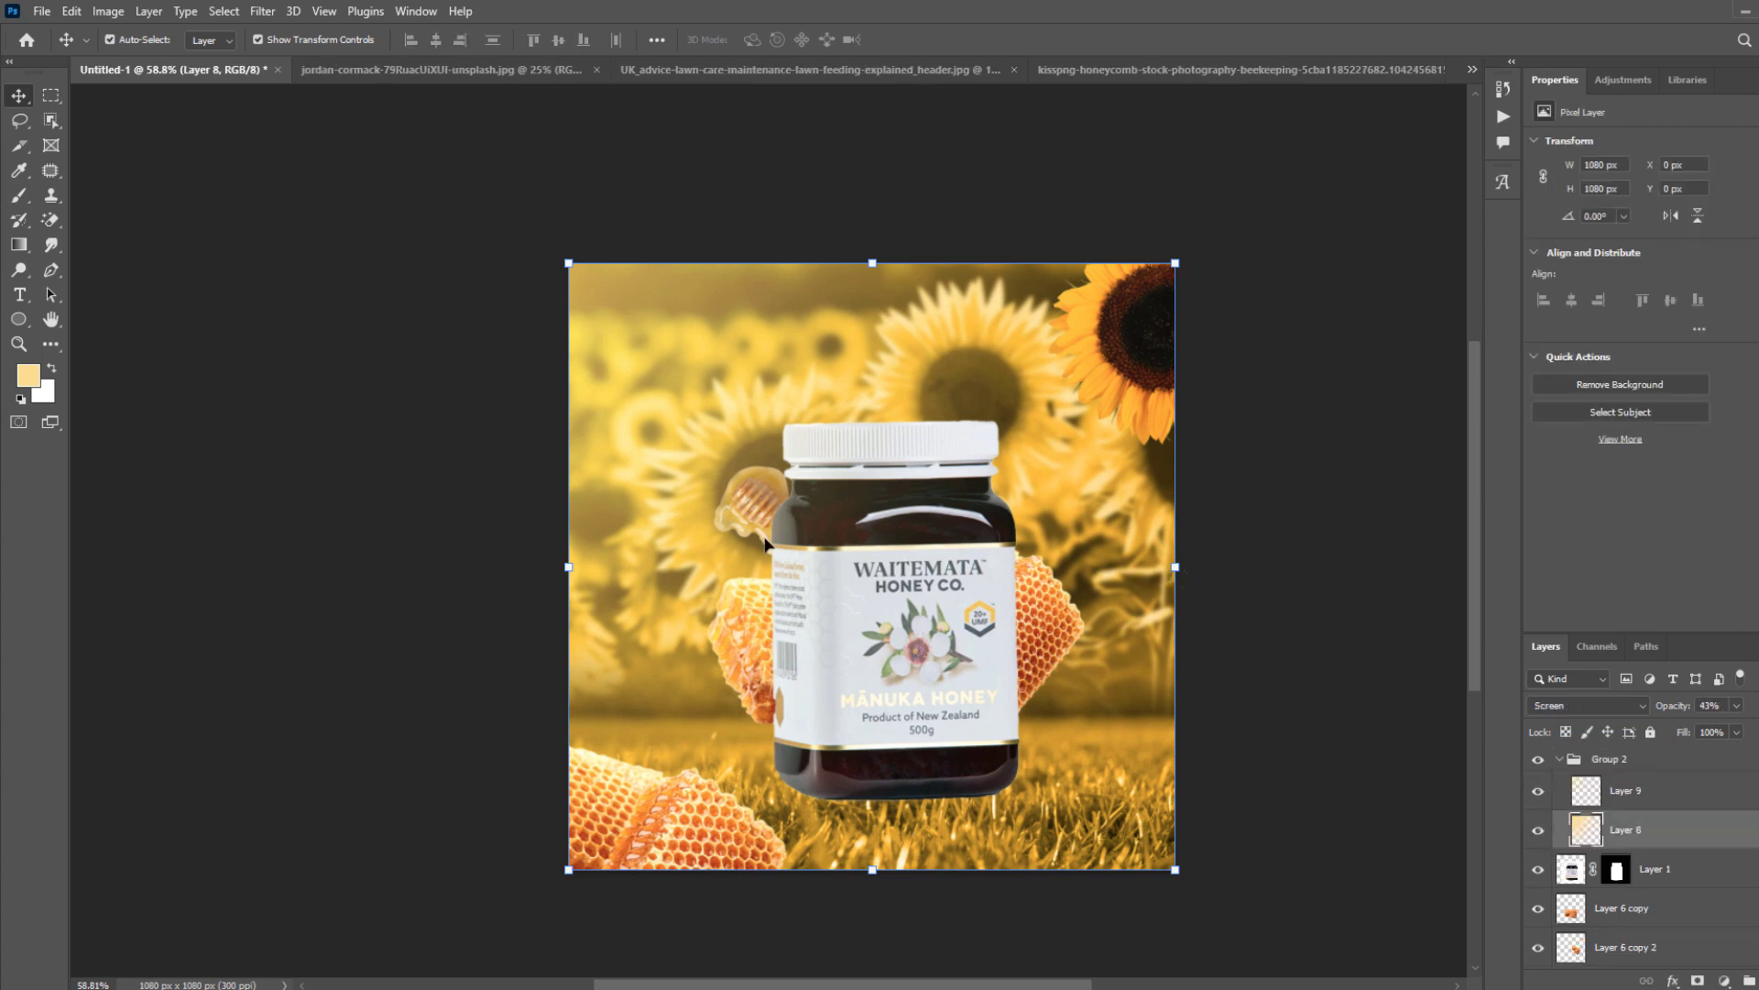
{"action": "left_click", "coordinate": [1672, 881]}
{"action": "left_click", "coordinate": [1539, 869]}
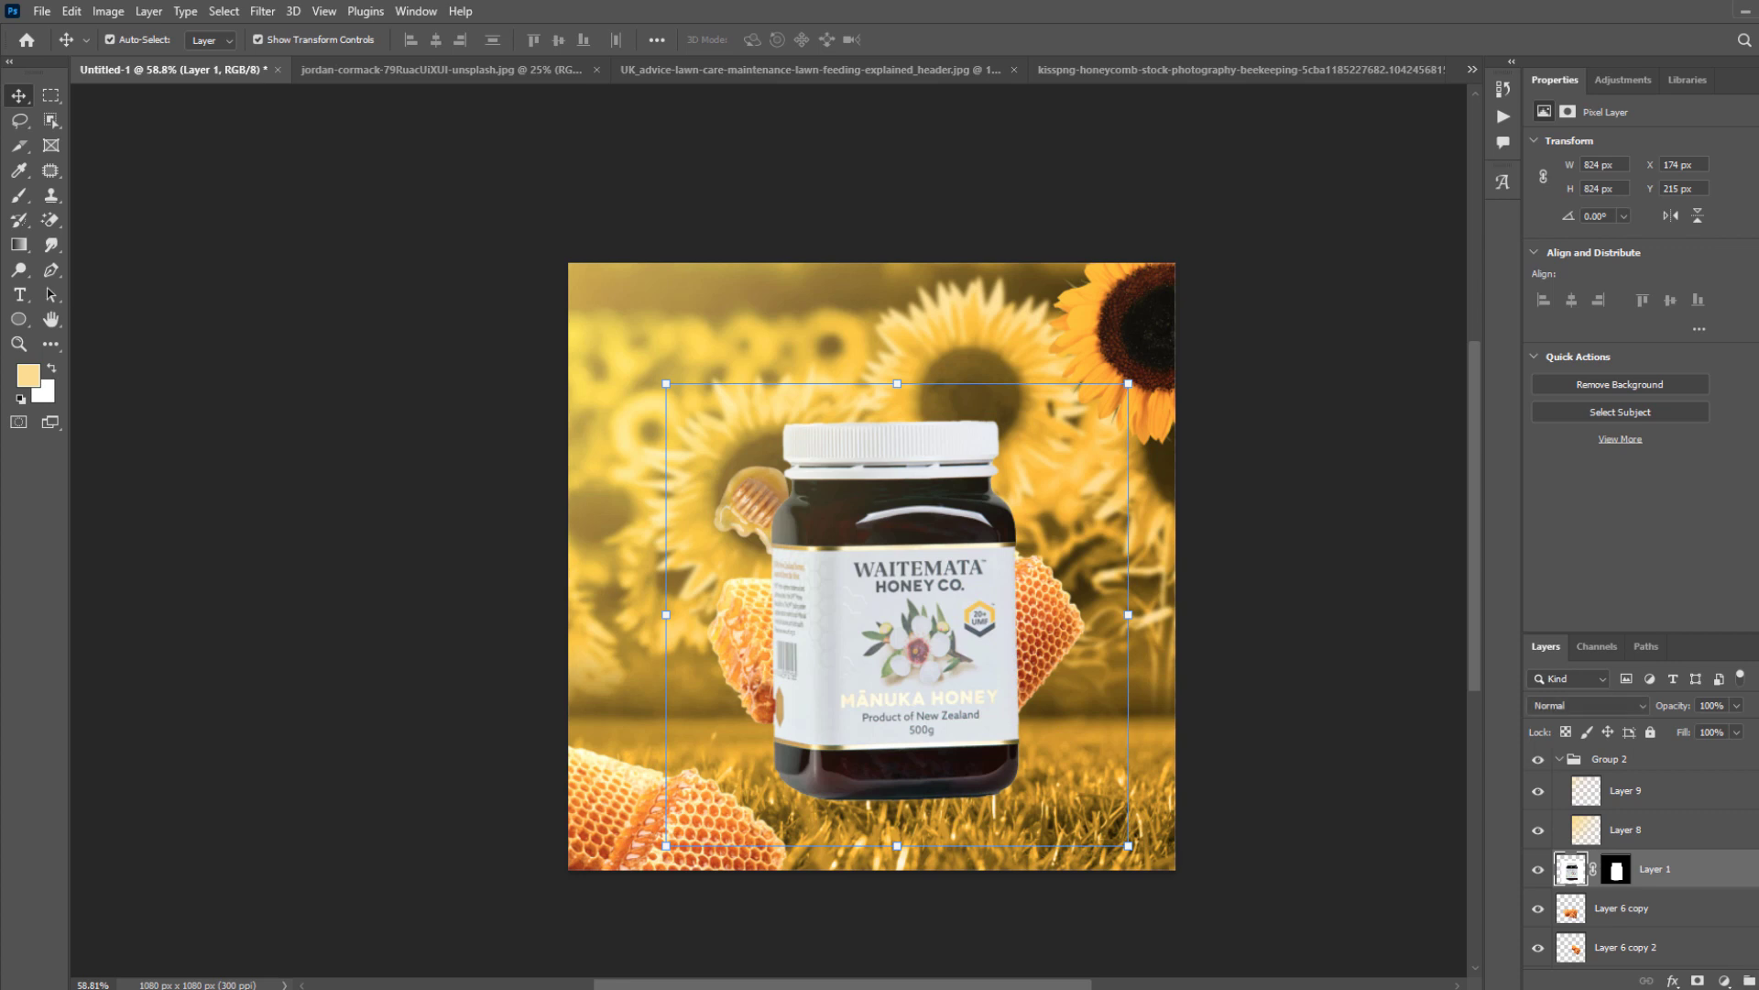
{"action": "key", "text": "ctrl+shift+alt+n"}
{"action": "right_click", "coordinate": [1650, 882]}
{"action": "left_click", "coordinate": [1634, 459]}
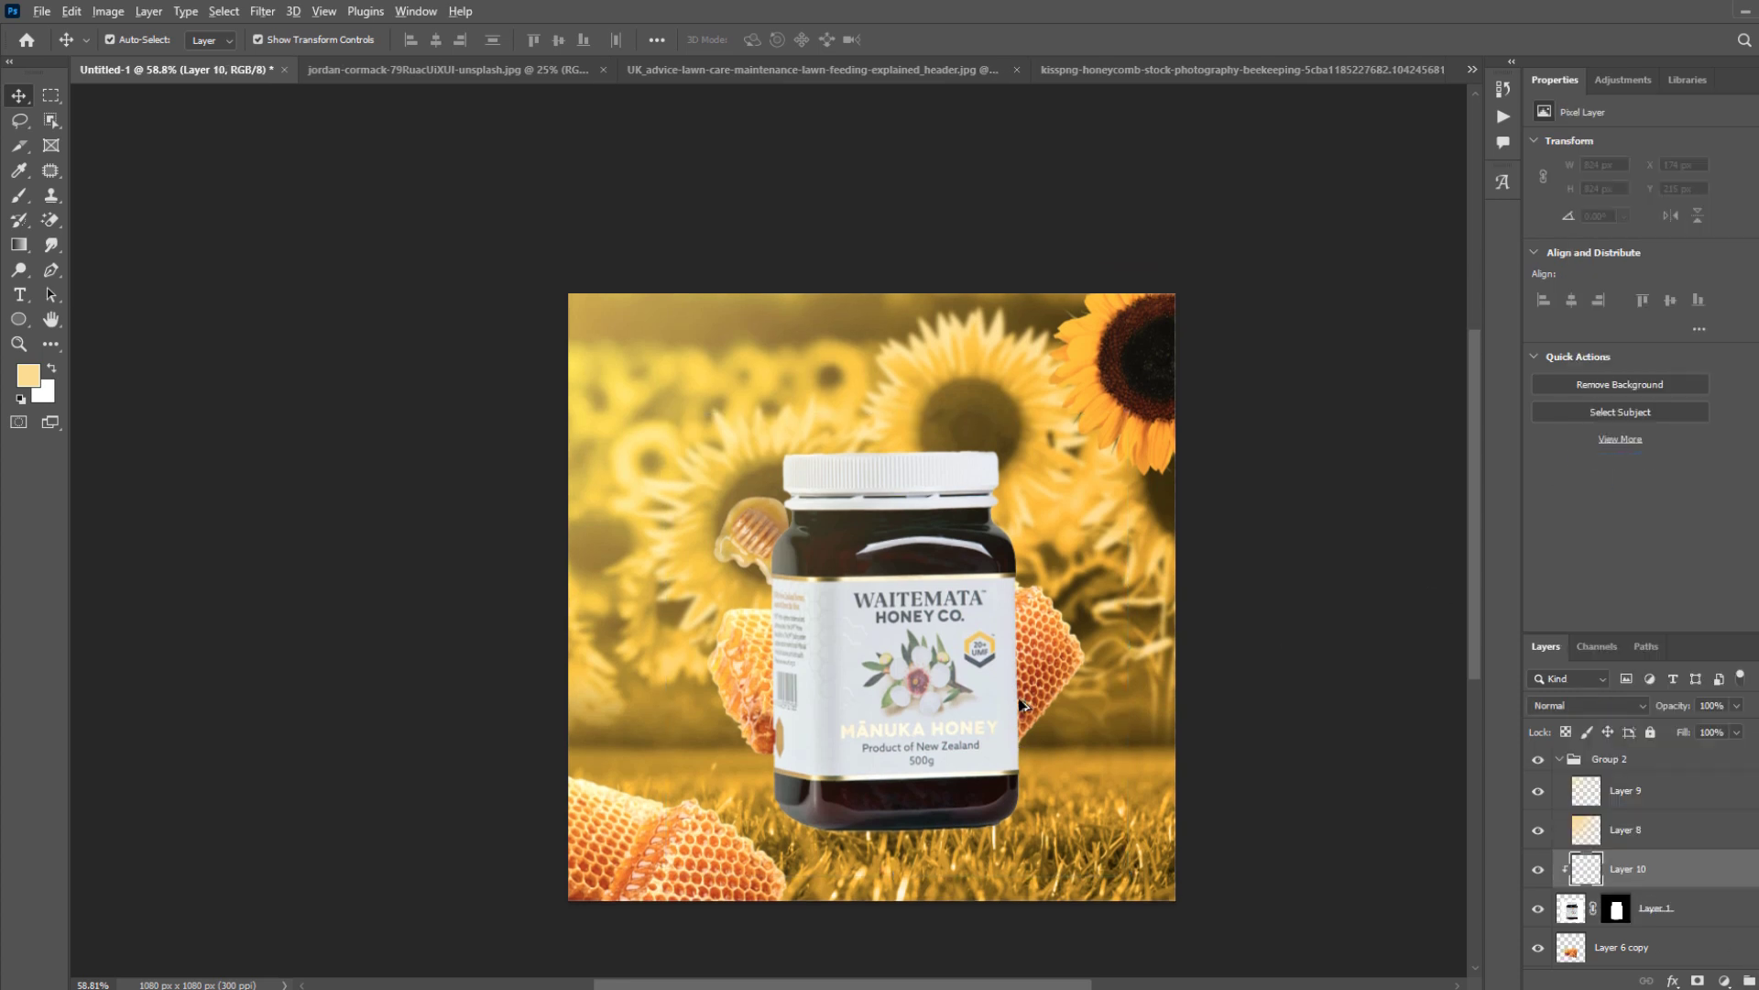
Prepare a soft 77 px brush on the clipped layer and switch the foreground colour to white.
{"action": "scroll", "coordinate": [871, 413], "scroll_direction": "up", "scroll_amount": 1}
{"action": "key", "text": "b"}
{"action": "right_click", "coordinate": [884, 436]}
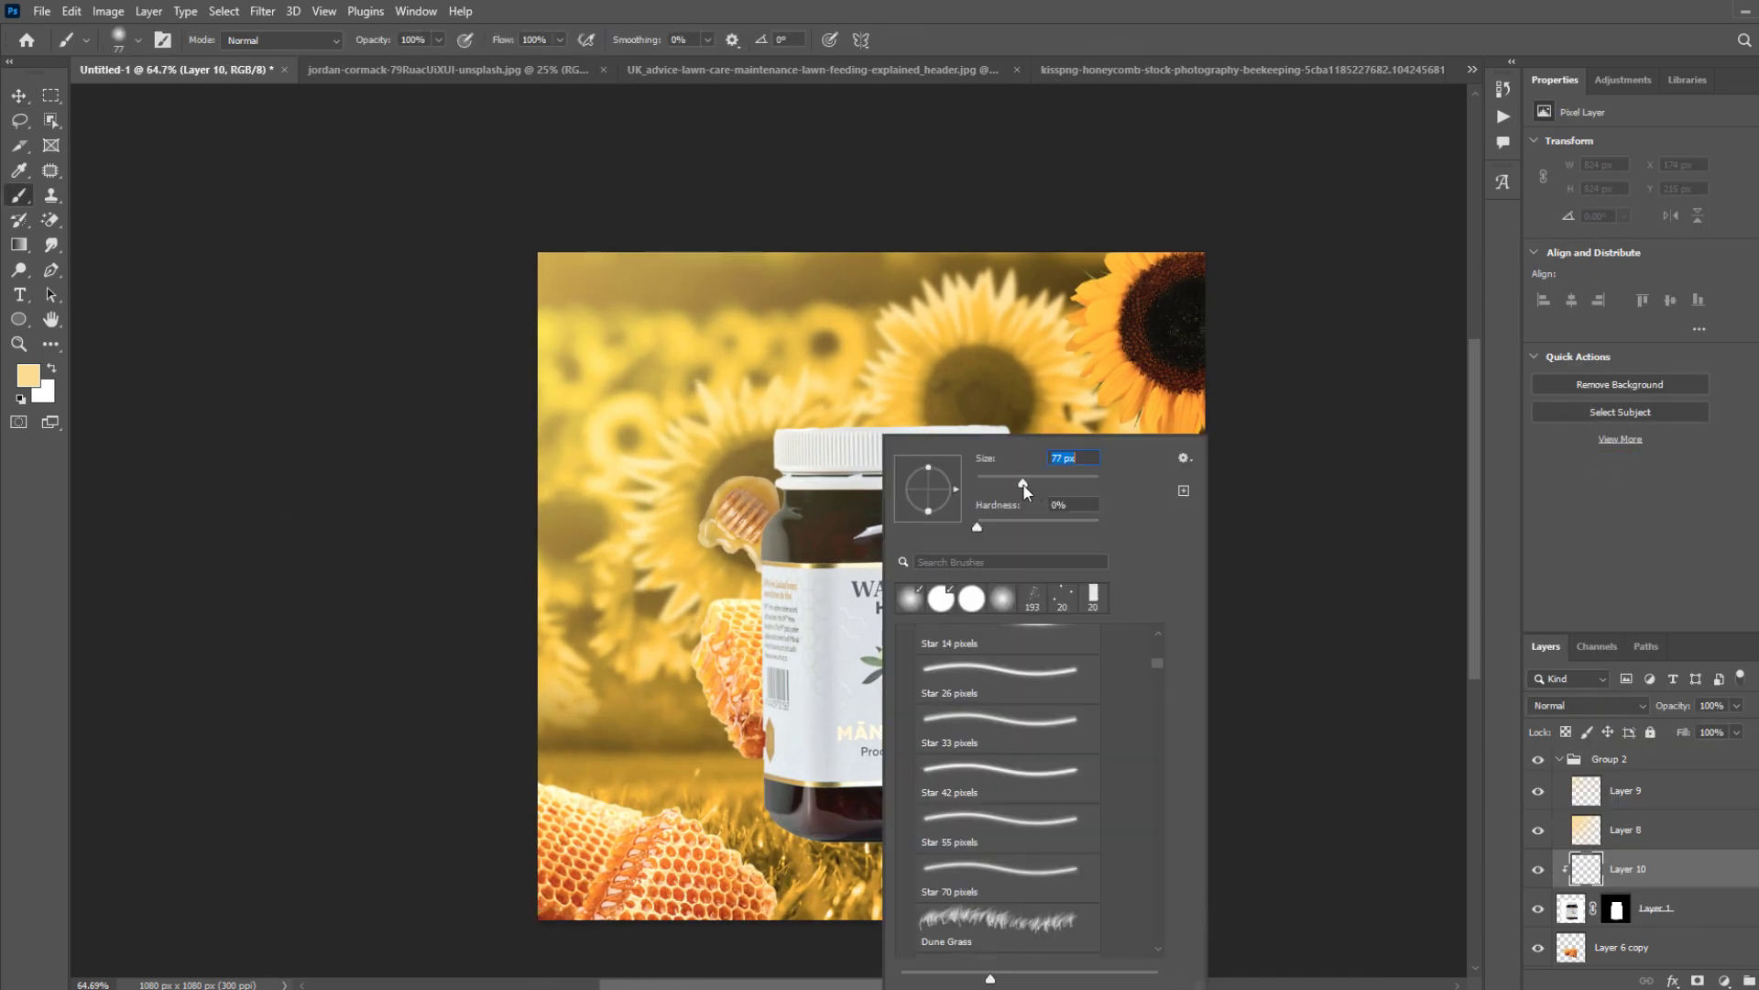
{"action": "left_click", "coordinate": [732, 376]}
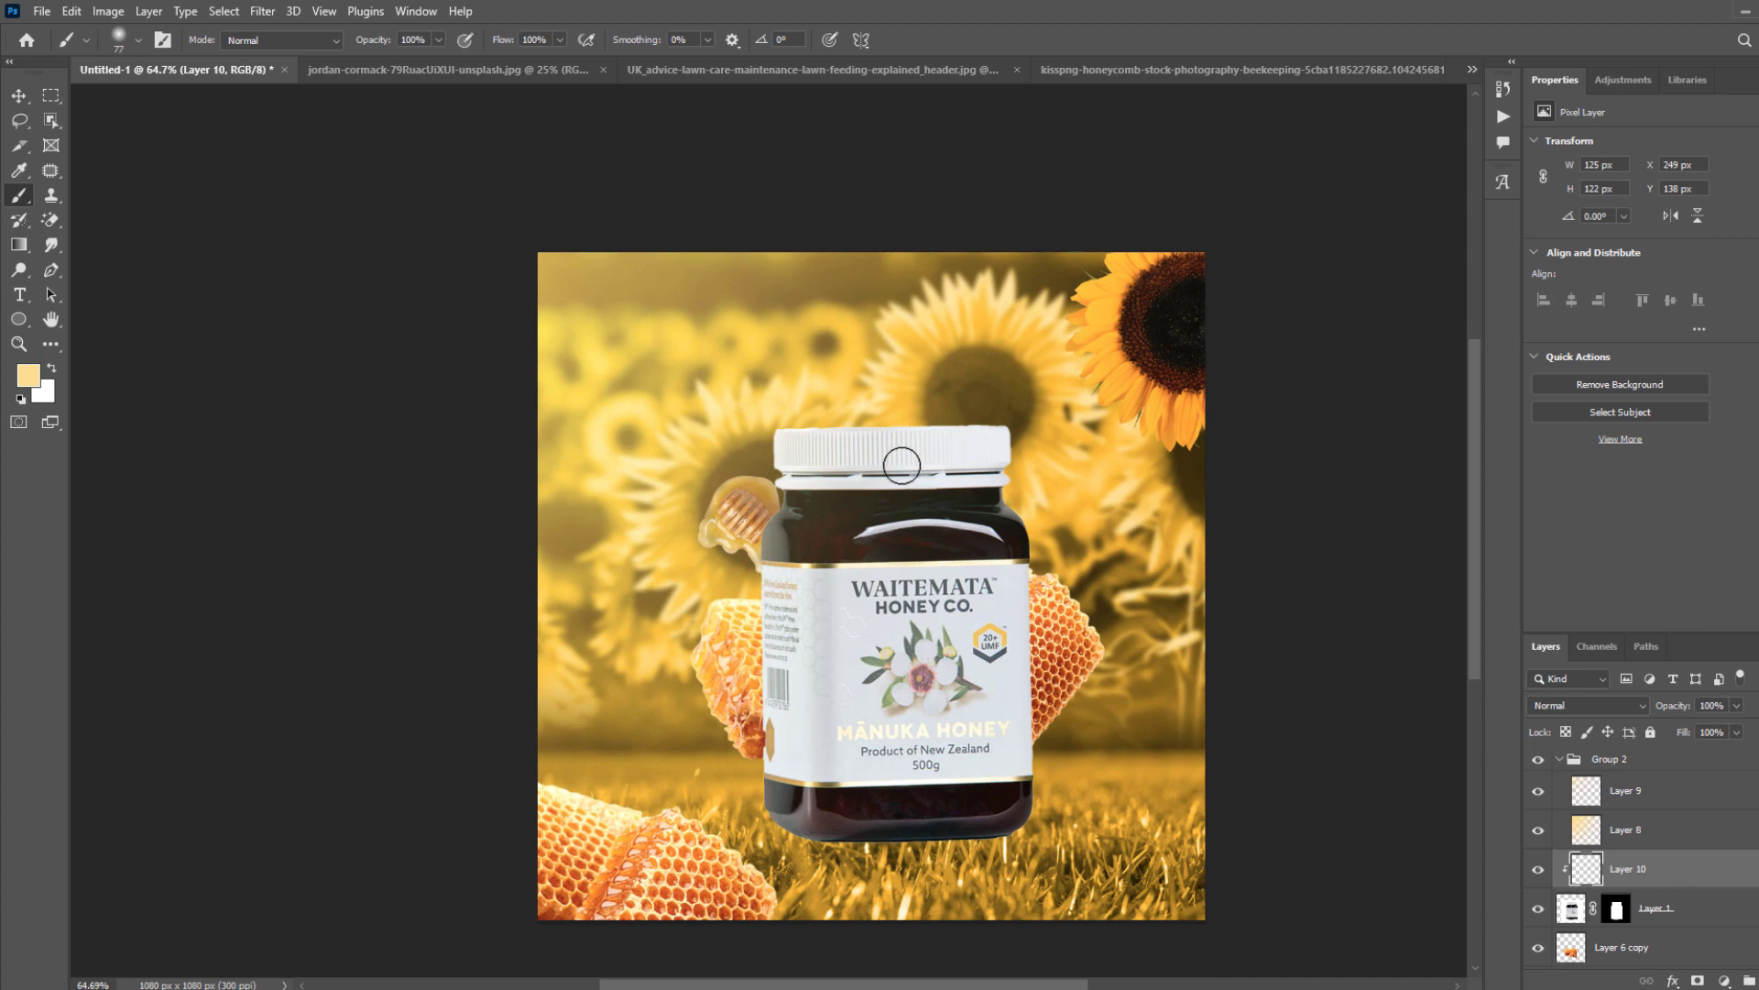
{"action": "key", "text": "x"}
Enable an Inner Bevel on the honey jar layer and give it the straight linear gloss contour.
{"action": "right_click", "coordinate": [1642, 914]}
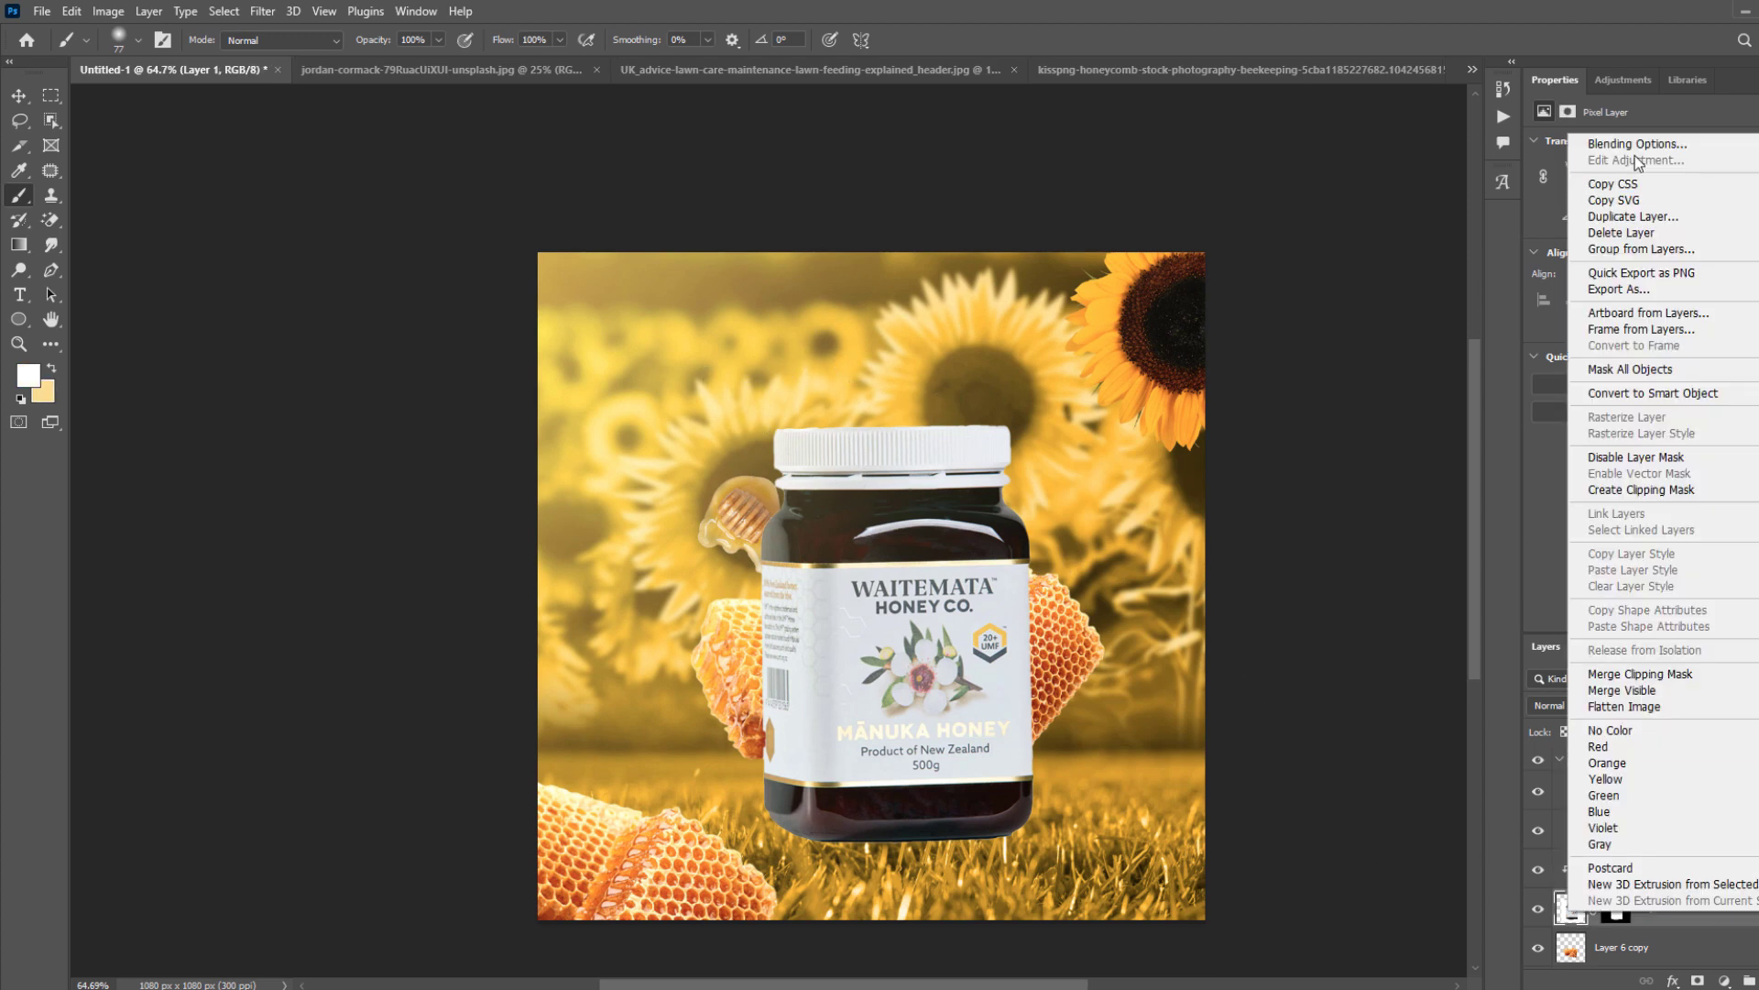
{"action": "left_click", "coordinate": [1627, 145]}
{"action": "key", "text": "h"}
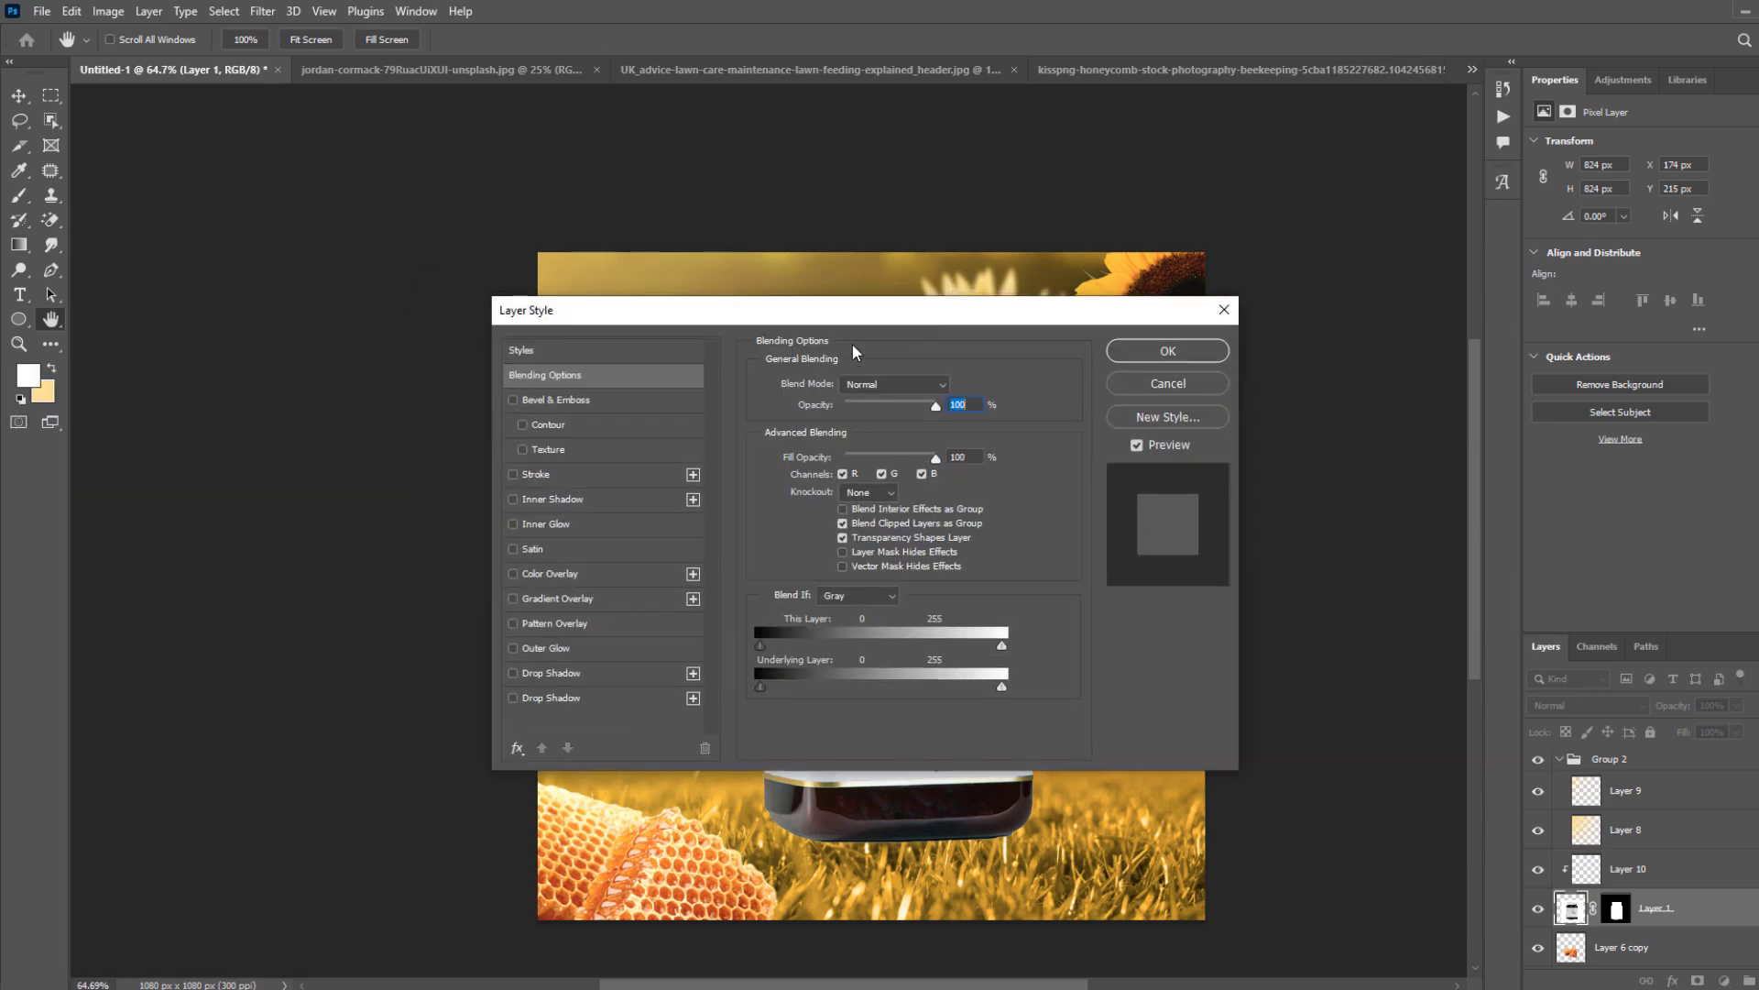
{"action": "left_click", "coordinate": [511, 406]}
{"action": "left_click_drag", "start_coordinate": [711, 310], "coordinate": [1237, 316]}
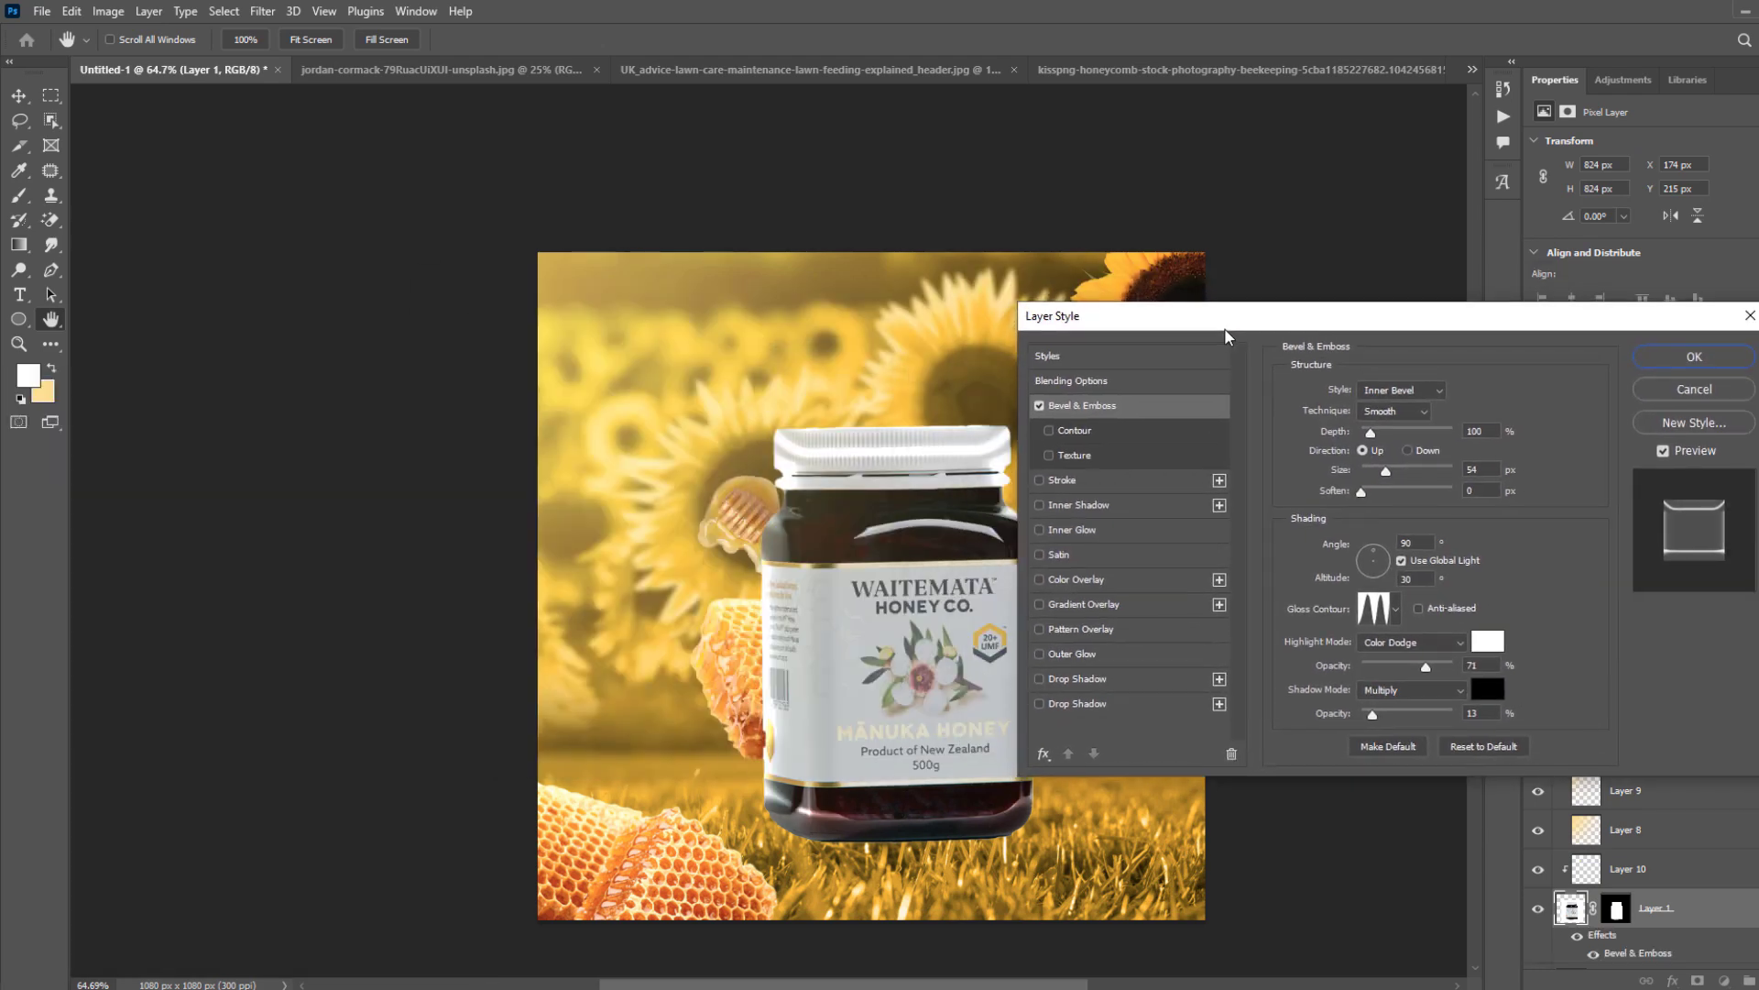
{"action": "left_click", "coordinate": [1395, 609]}
{"action": "left_click", "coordinate": [1281, 654]}
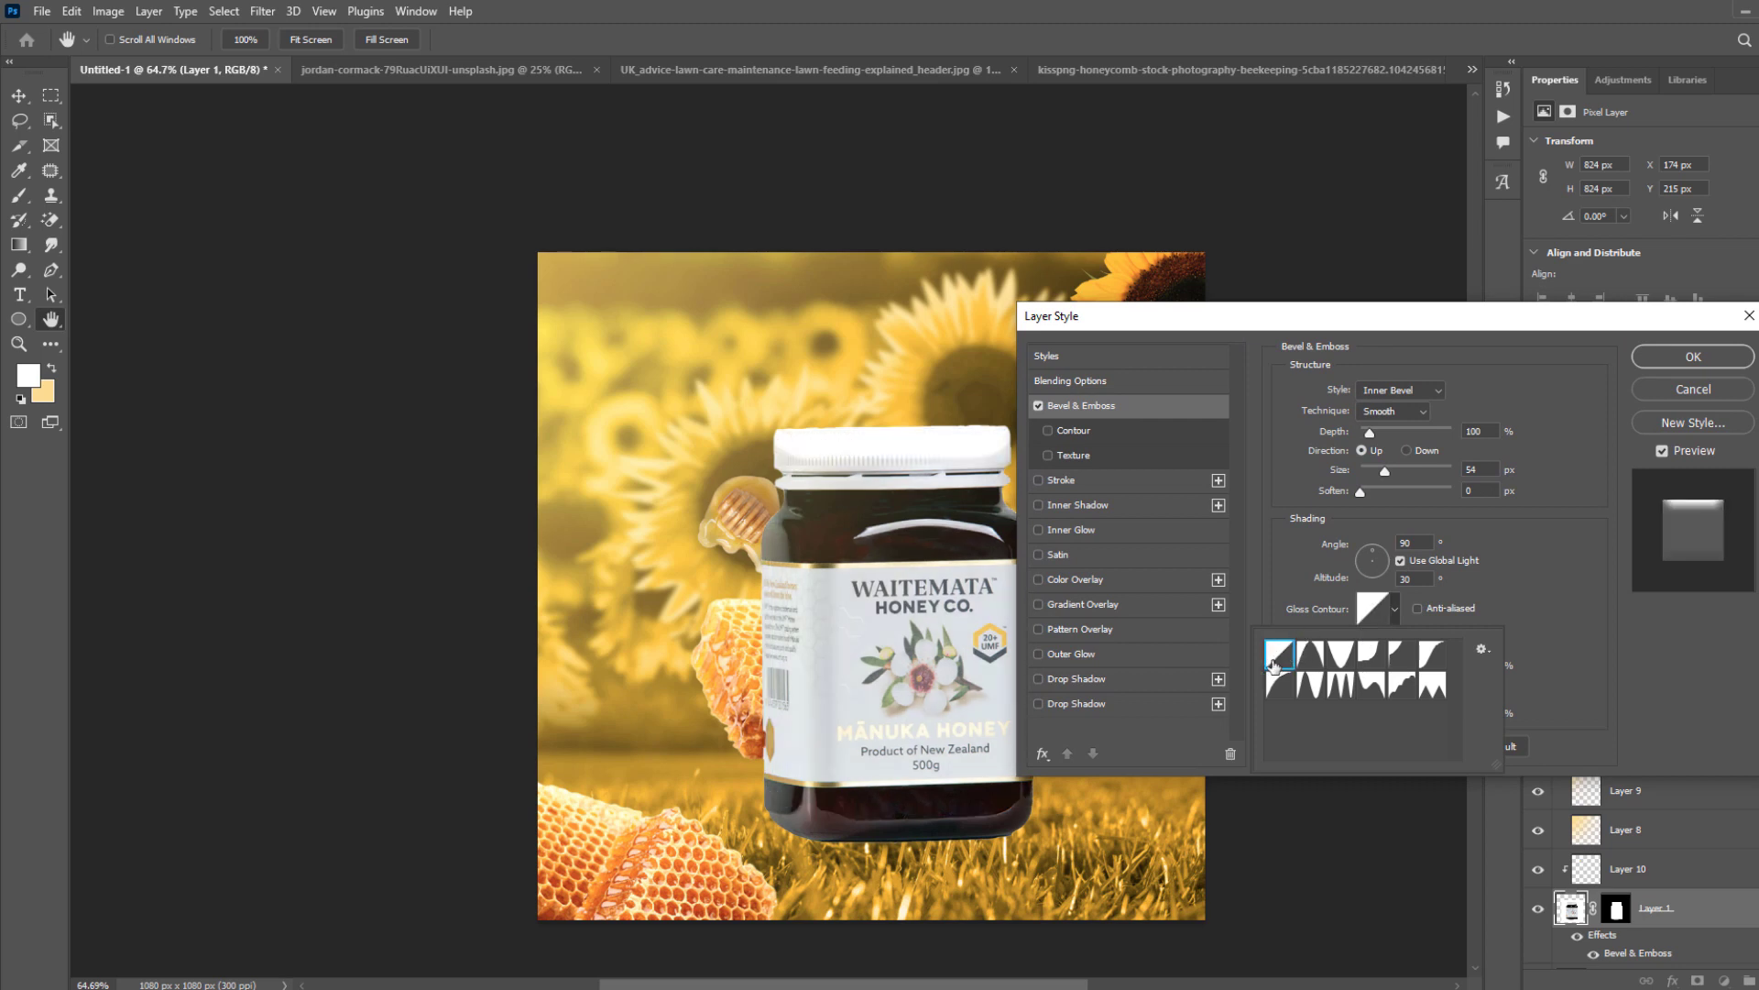
{"action": "double_click", "coordinate": [1272, 661]}
Set the jar's bevel to angle 138°, altitude 37°, size 13 px, soften 16 px and shadow opacity 28%, and apply it.
{"action": "left_click", "coordinate": [1369, 560]}
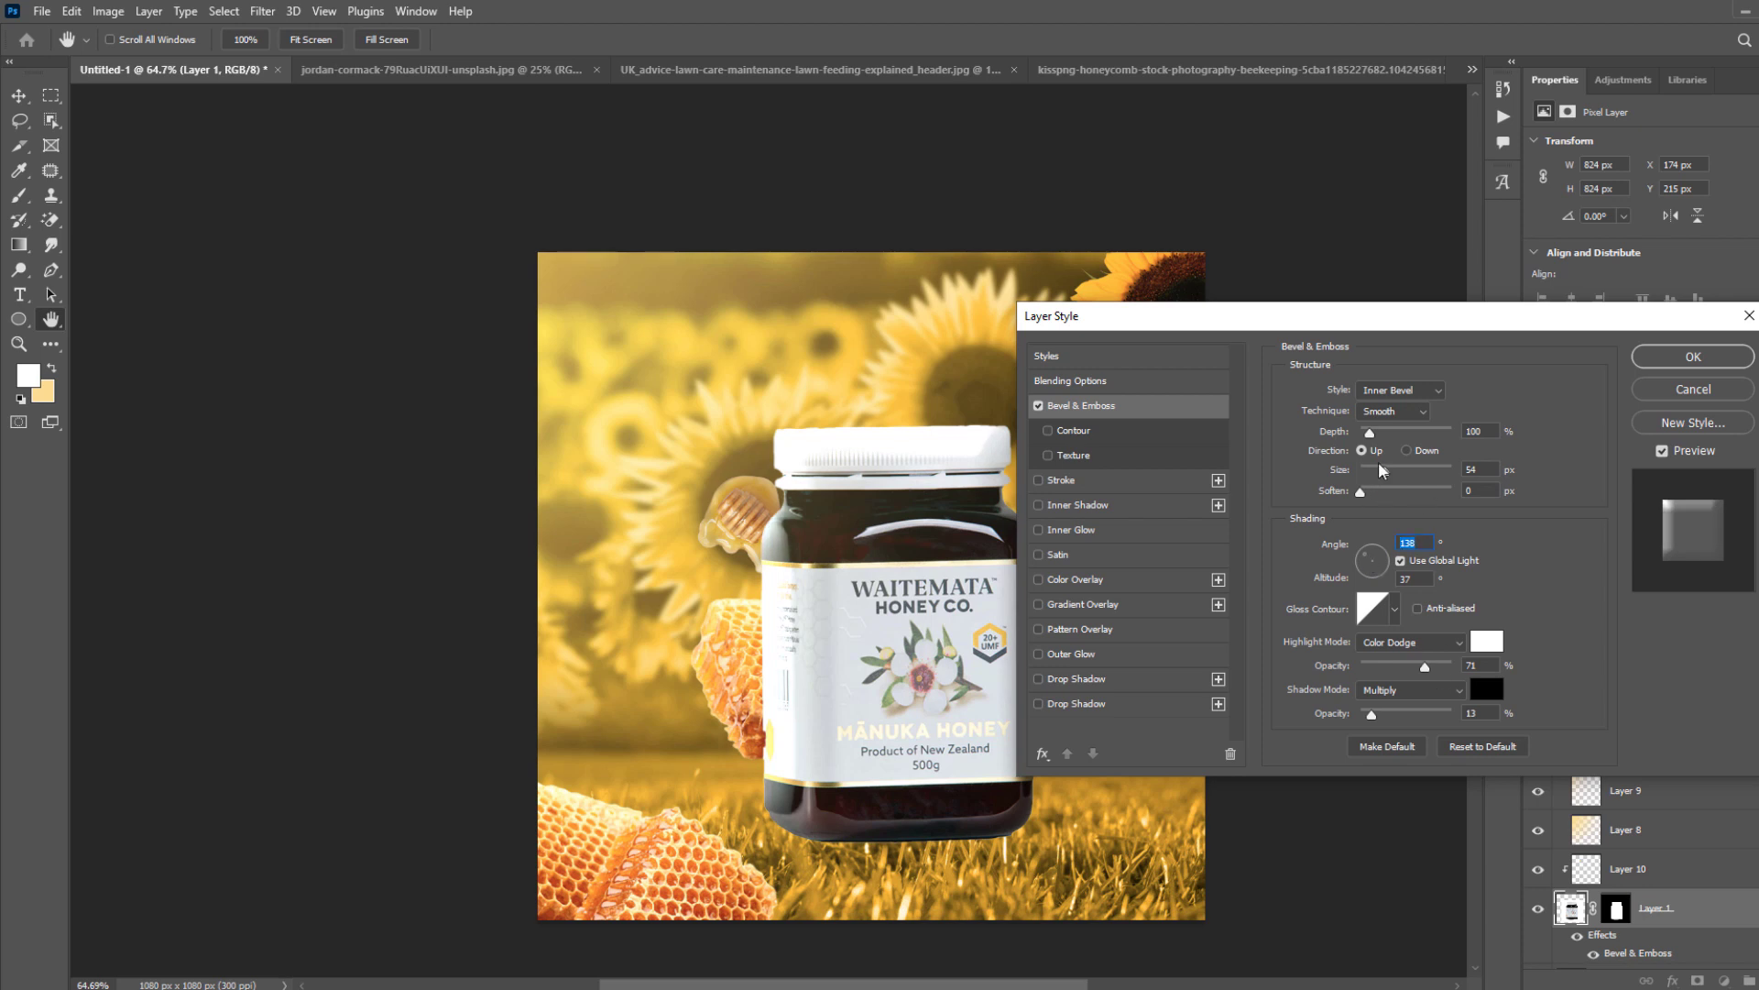
{"action": "left_click_drag", "start_coordinate": [1385, 470], "coordinate": [1636, 486]}
{"action": "mouse_move", "coordinate": [1399, 711]}
{"action": "left_mouse_down"}
{"action": "mouse_move", "coordinate": [1415, 715]}
{"action": "mouse_move", "coordinate": [1400, 713]}
{"action": "left_mouse_up"}
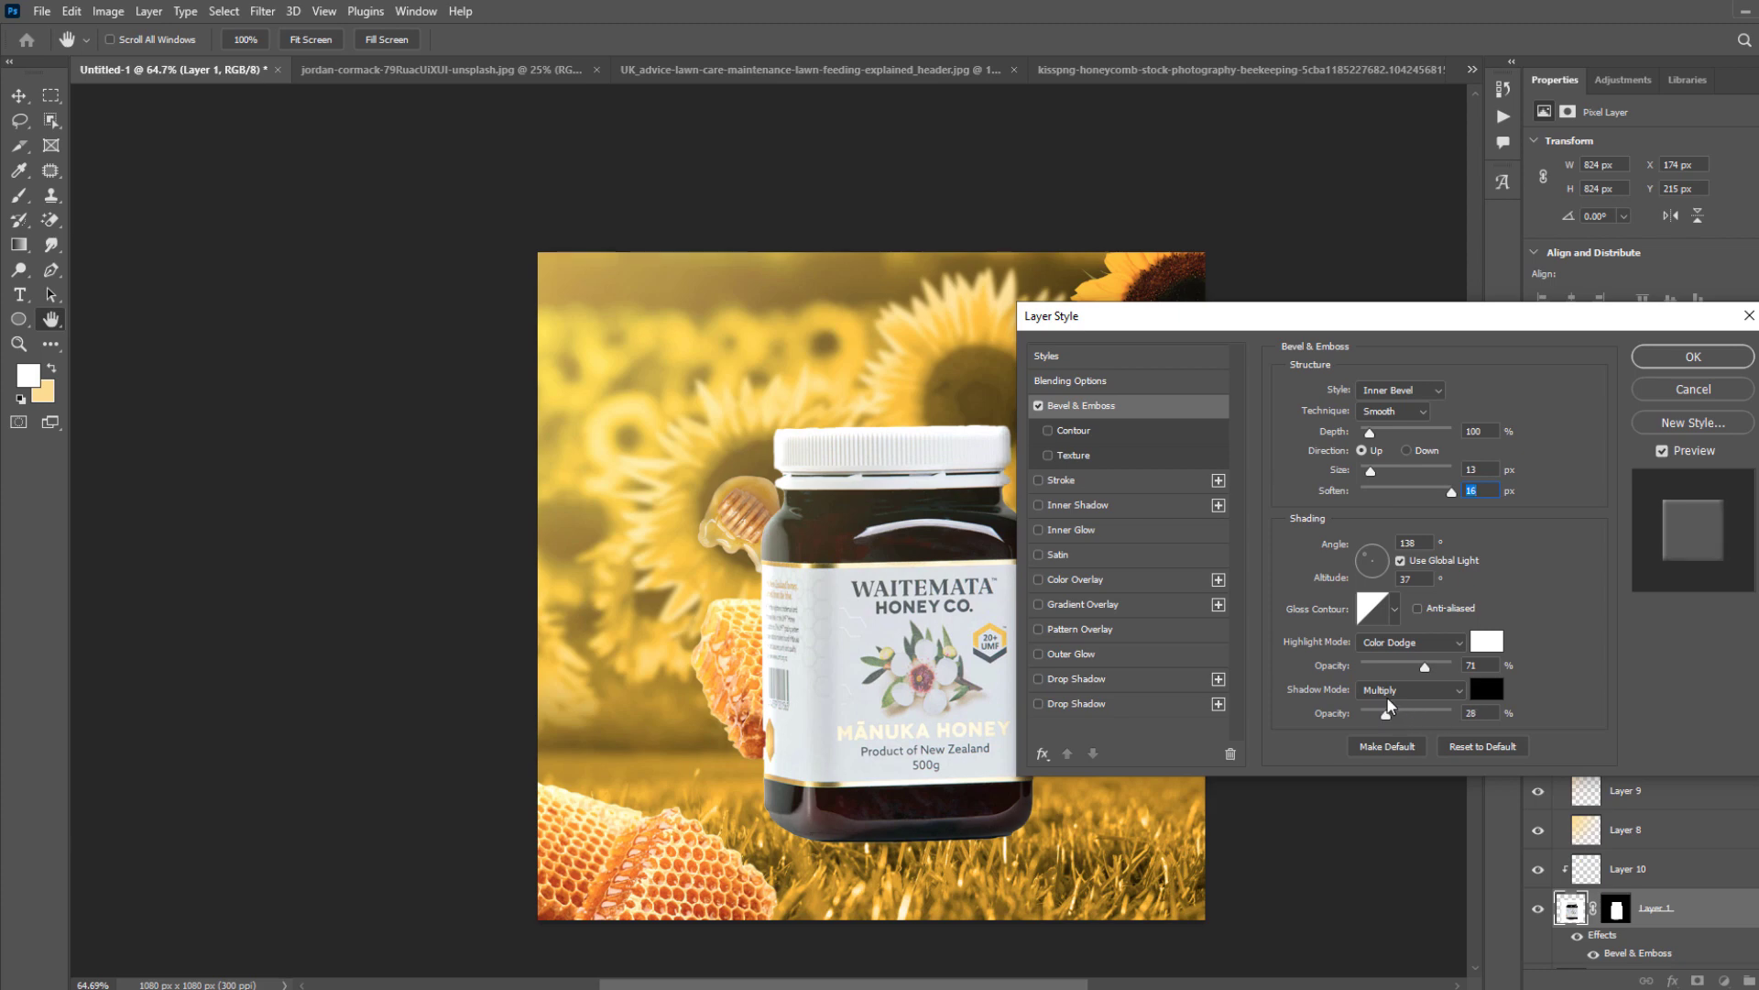
{"action": "key", "text": "Return"}
Paint soft white highlights along the jar's edges on the clipped layer with a 120 px brush at 42% opacity.
{"action": "key", "text": "b"}
{"action": "key", "text": "v"}
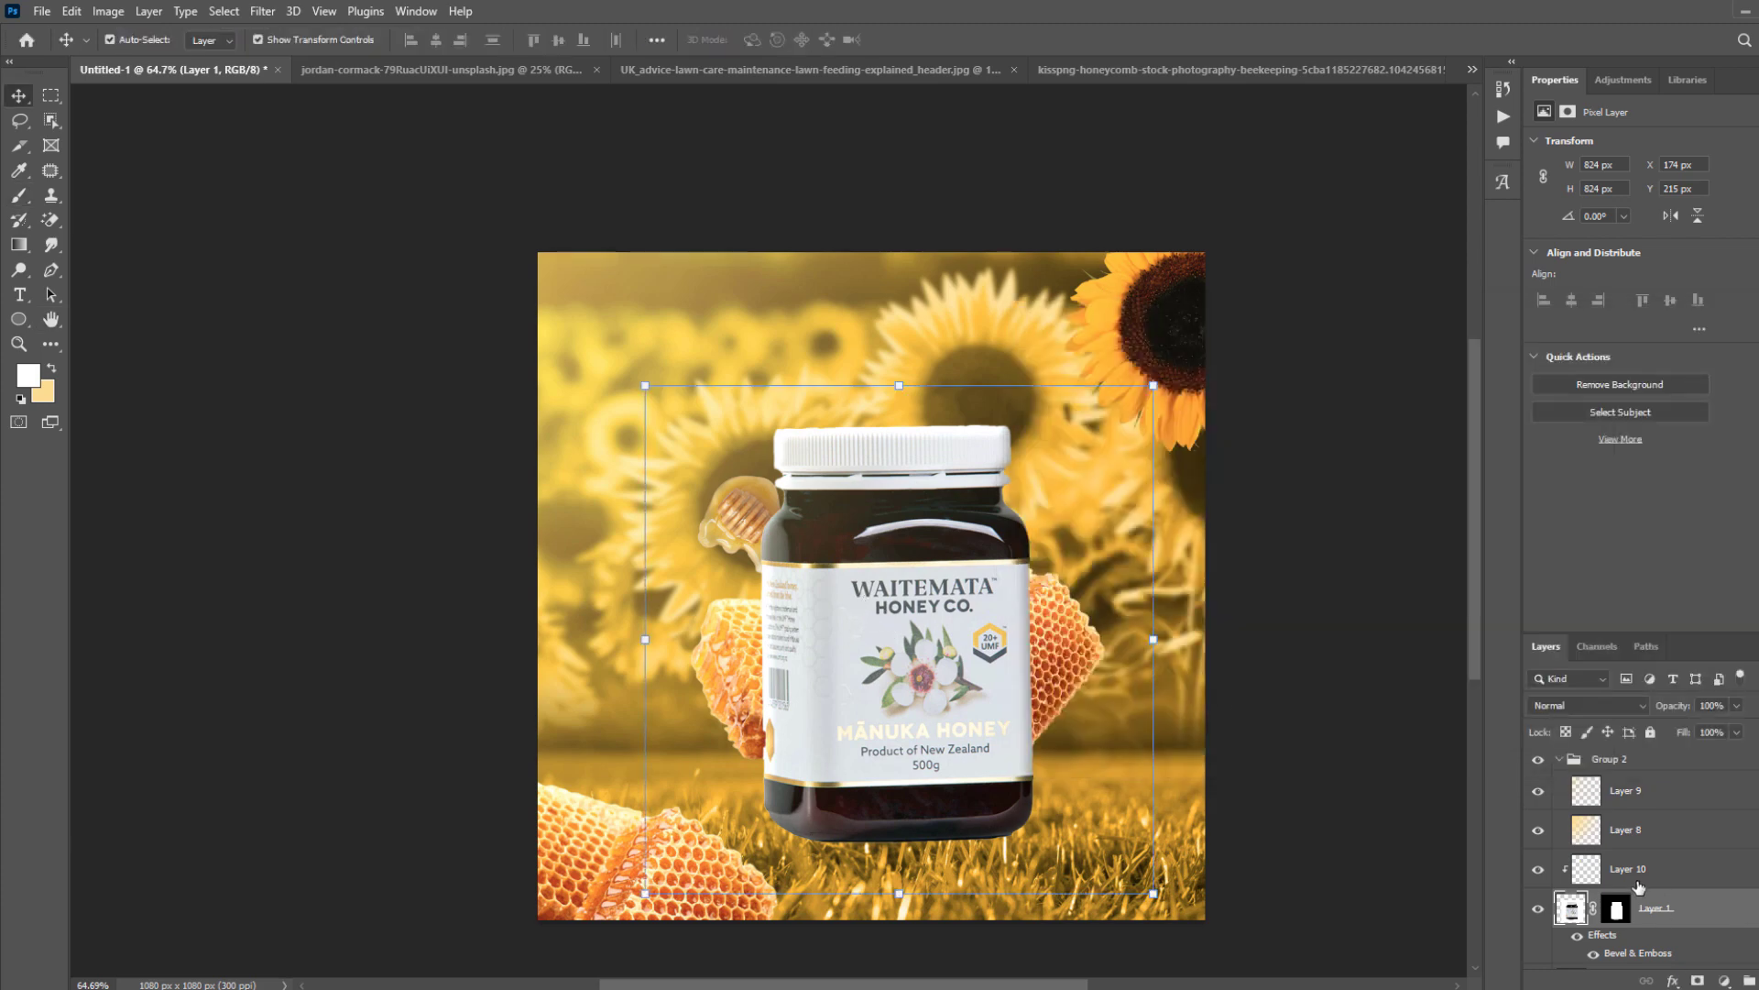
{"action": "left_click", "coordinate": [1640, 886]}
{"action": "key", "text": "b"}
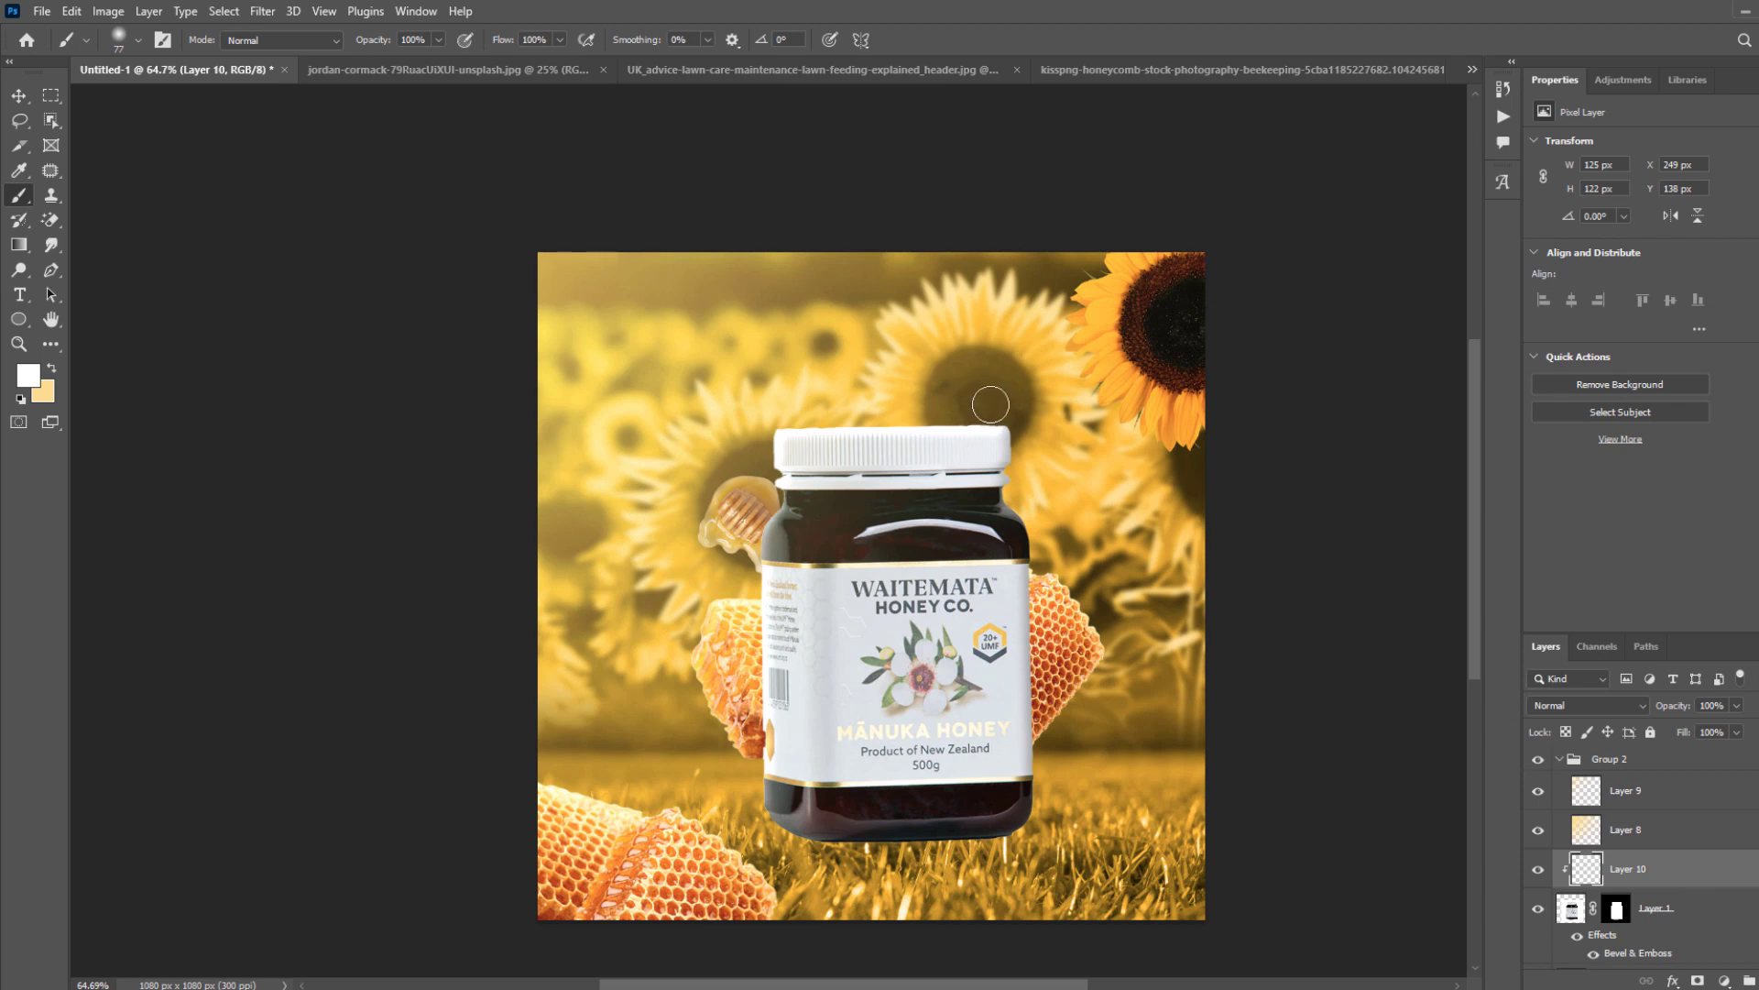
{"action": "left_click", "coordinate": [439, 40]}
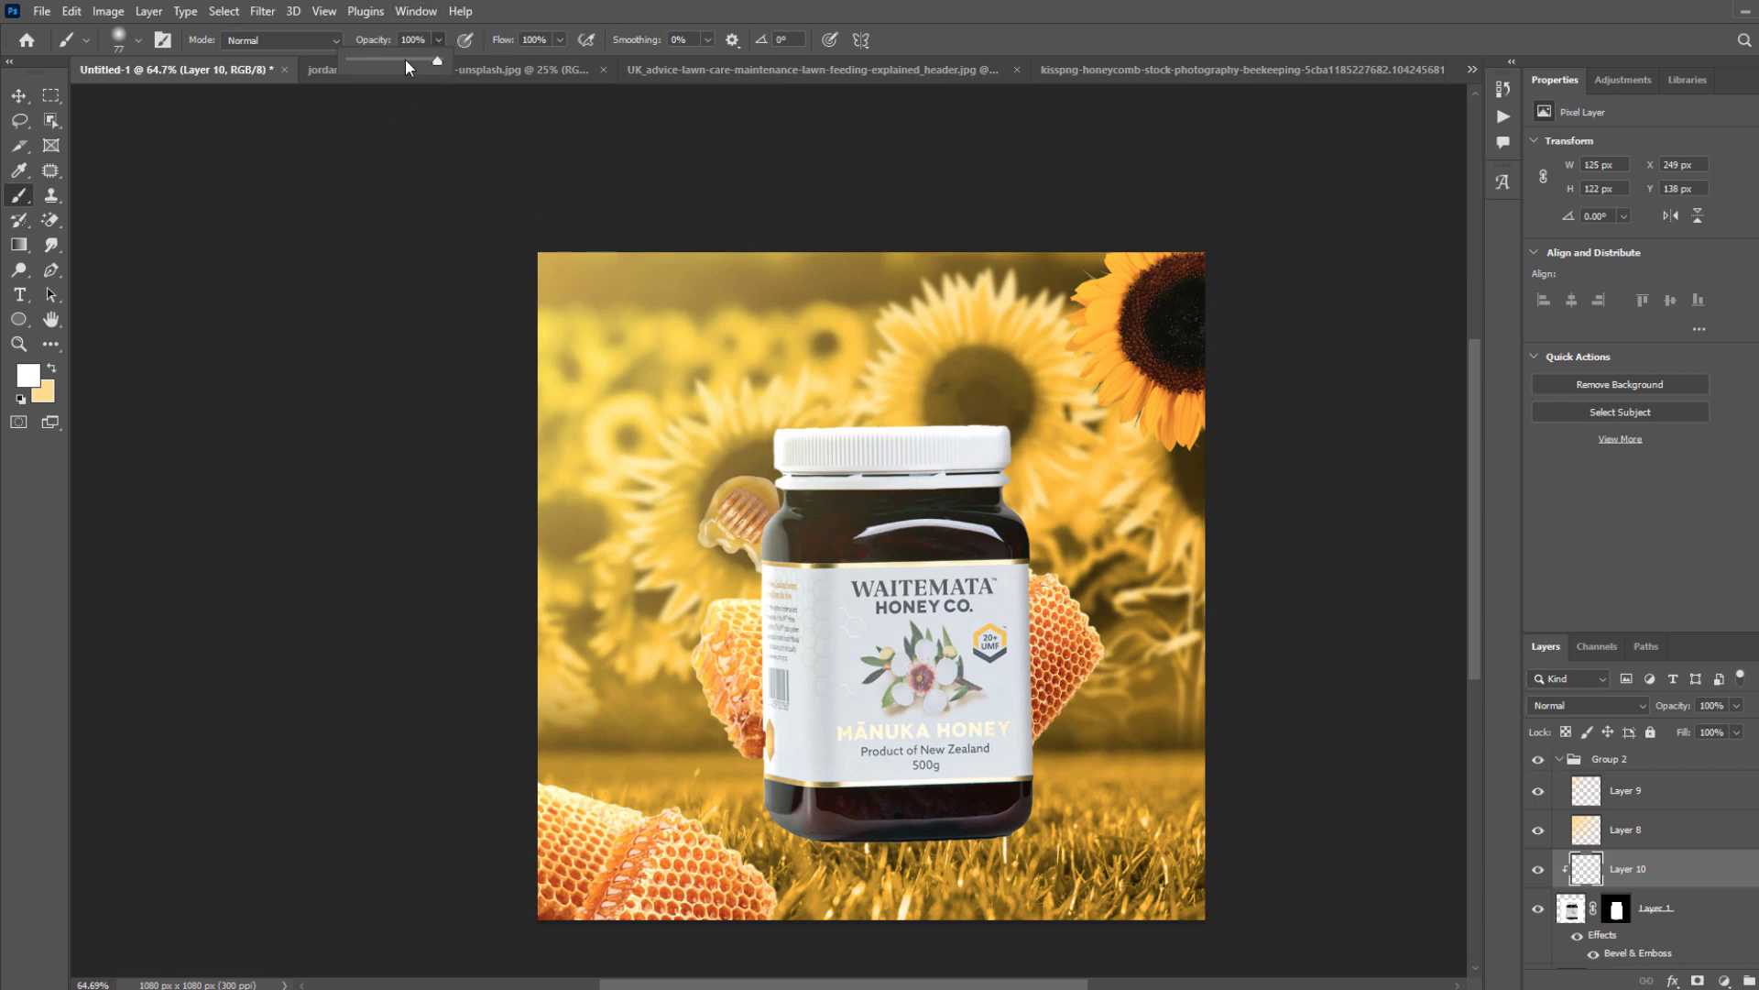
{"action": "right_click", "coordinate": [836, 360]}
{"action": "left_click_drag", "start_coordinate": [962, 404], "coordinate": [980, 400]}
{"action": "left_click", "coordinate": [830, 354]}
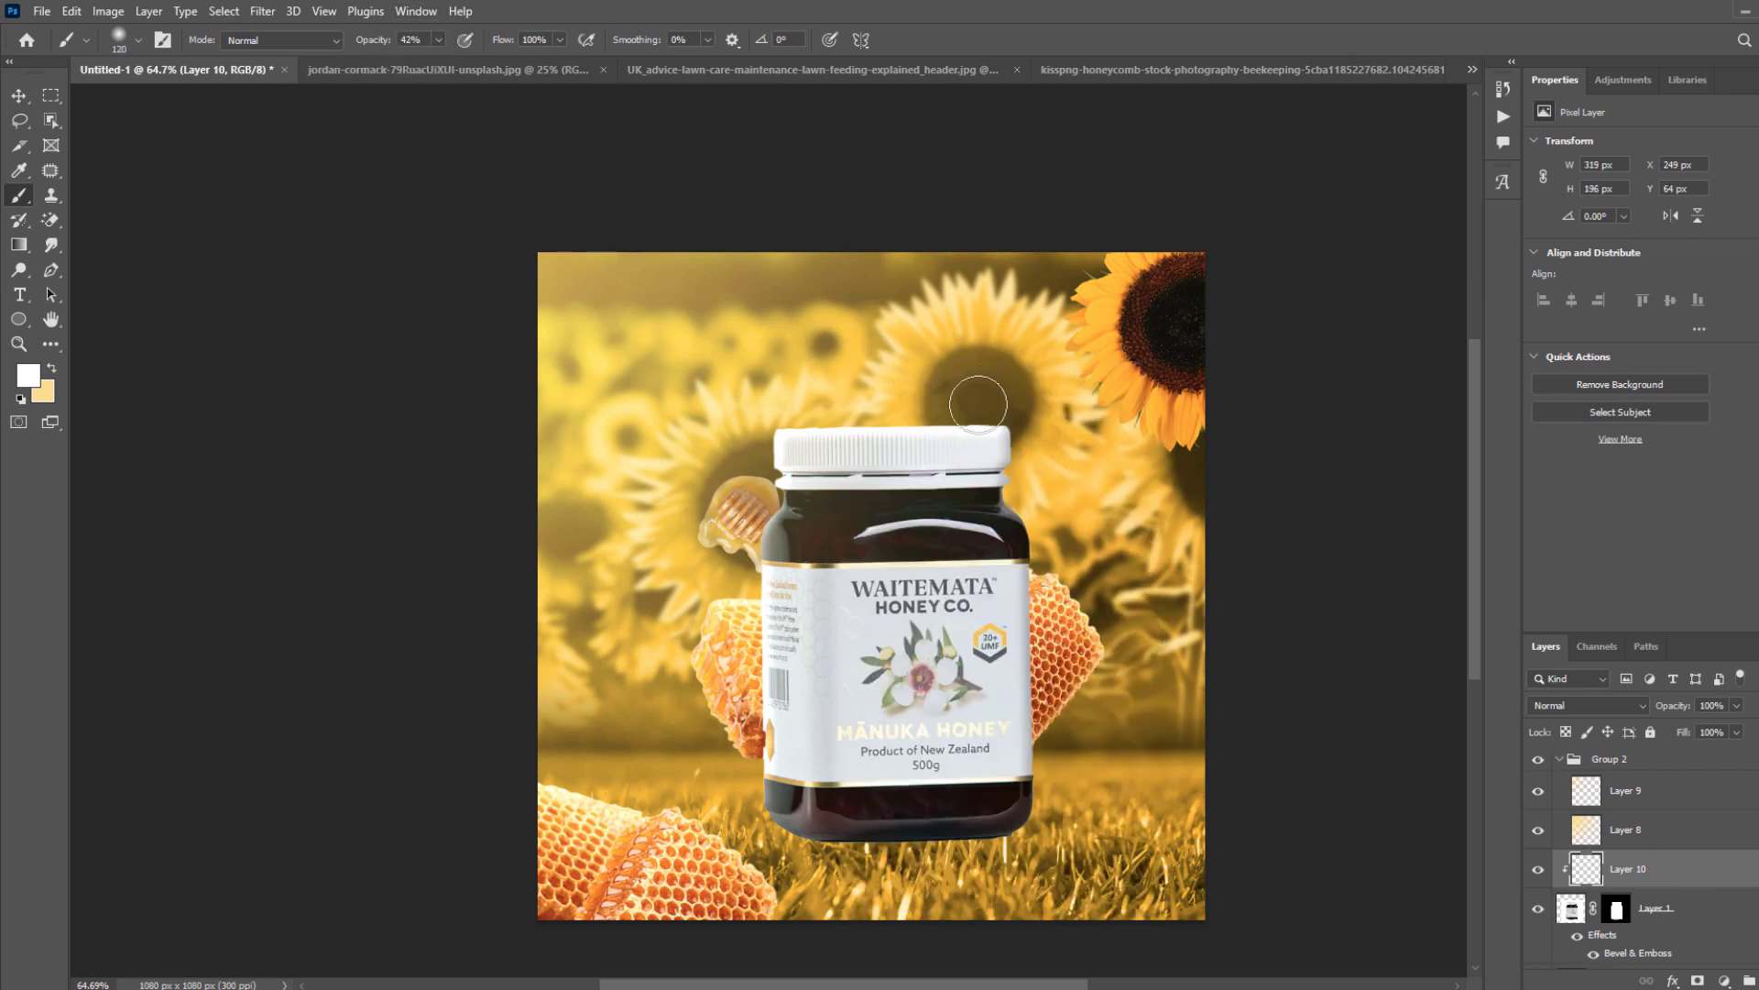
{"action": "mouse_move", "coordinate": [759, 389]}
{"action": "left_mouse_down"}
{"action": "mouse_move", "coordinate": [742, 432]}
{"action": "mouse_move", "coordinate": [793, 514]}
{"action": "mouse_move", "coordinate": [714, 516]}
{"action": "mouse_move", "coordinate": [720, 500]}
{"action": "mouse_move", "coordinate": [732, 871]}
{"action": "mouse_move", "coordinate": [742, 844]}
{"action": "mouse_move", "coordinate": [725, 844]}
{"action": "mouse_move", "coordinate": [730, 864]}
{"action": "mouse_move", "coordinate": [691, 614]}
{"action": "mouse_move", "coordinate": [747, 504]}
{"action": "mouse_move", "coordinate": [739, 432]}
{"action": "left_mouse_up"}
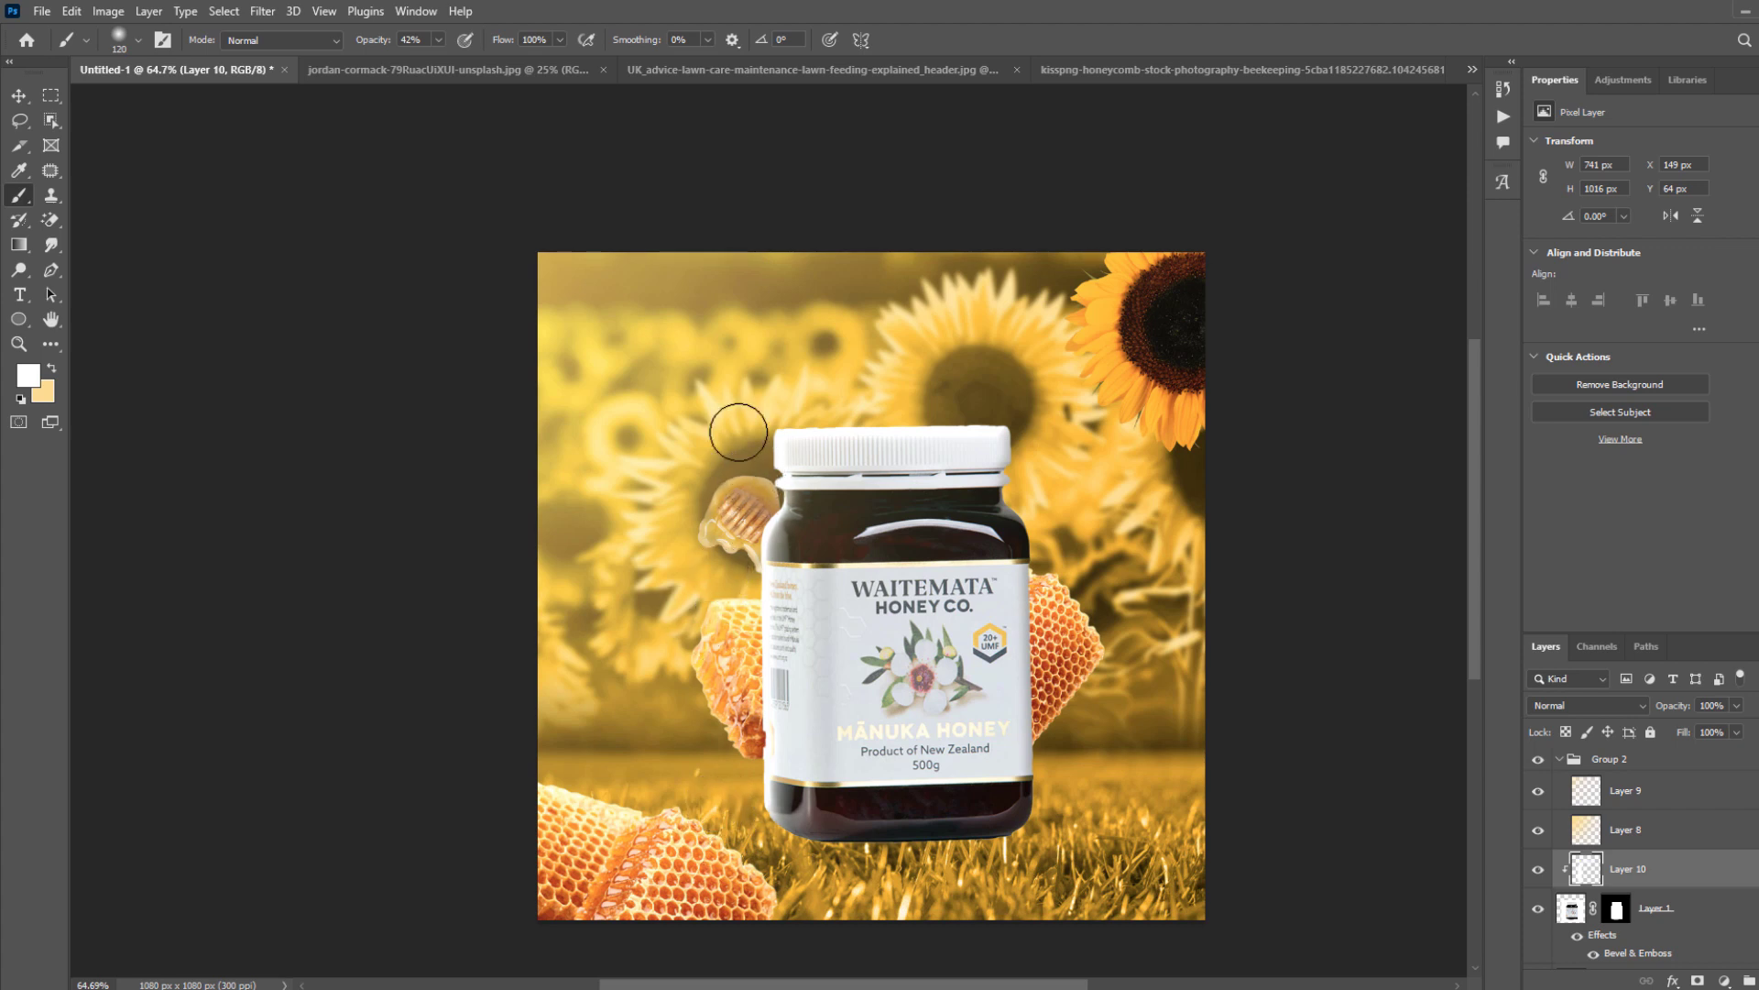
Add another layer above the white highlight layer and clip it to the jar.
{"action": "left_click", "coordinate": [1758, 980]}
{"action": "right_click", "coordinate": [1662, 883]}
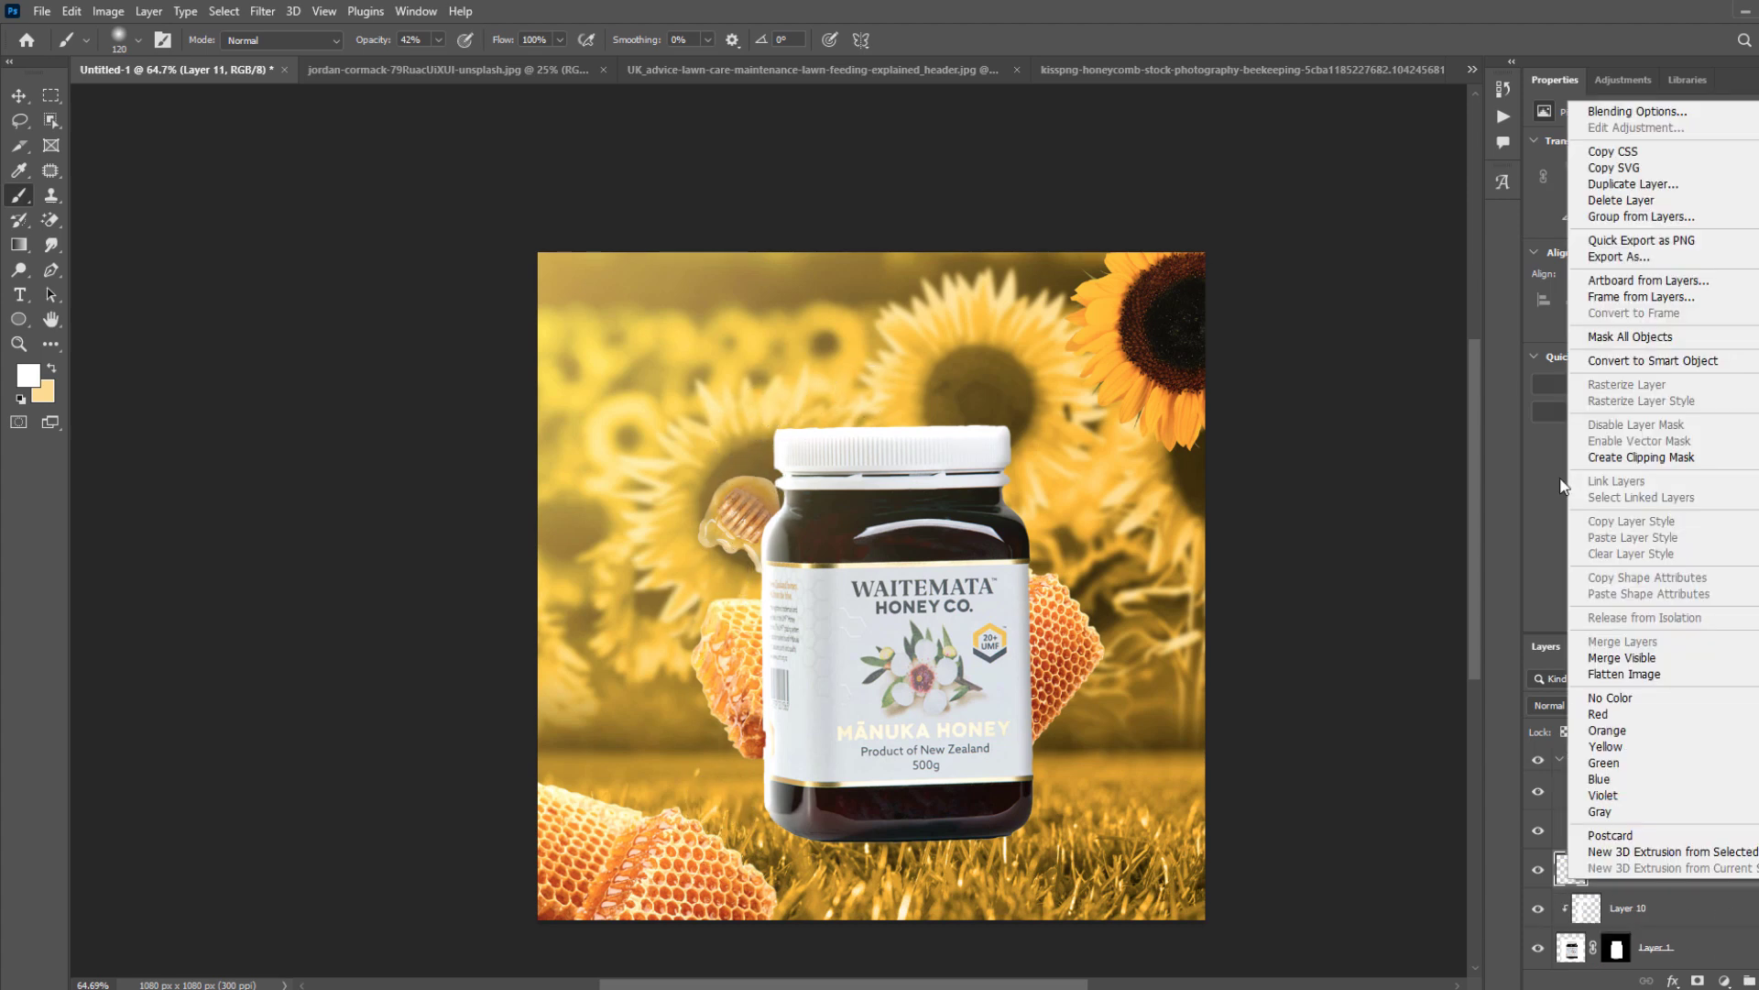
{"action": "left_click", "coordinate": [1622, 459]}
{"action": "key", "text": "b"}
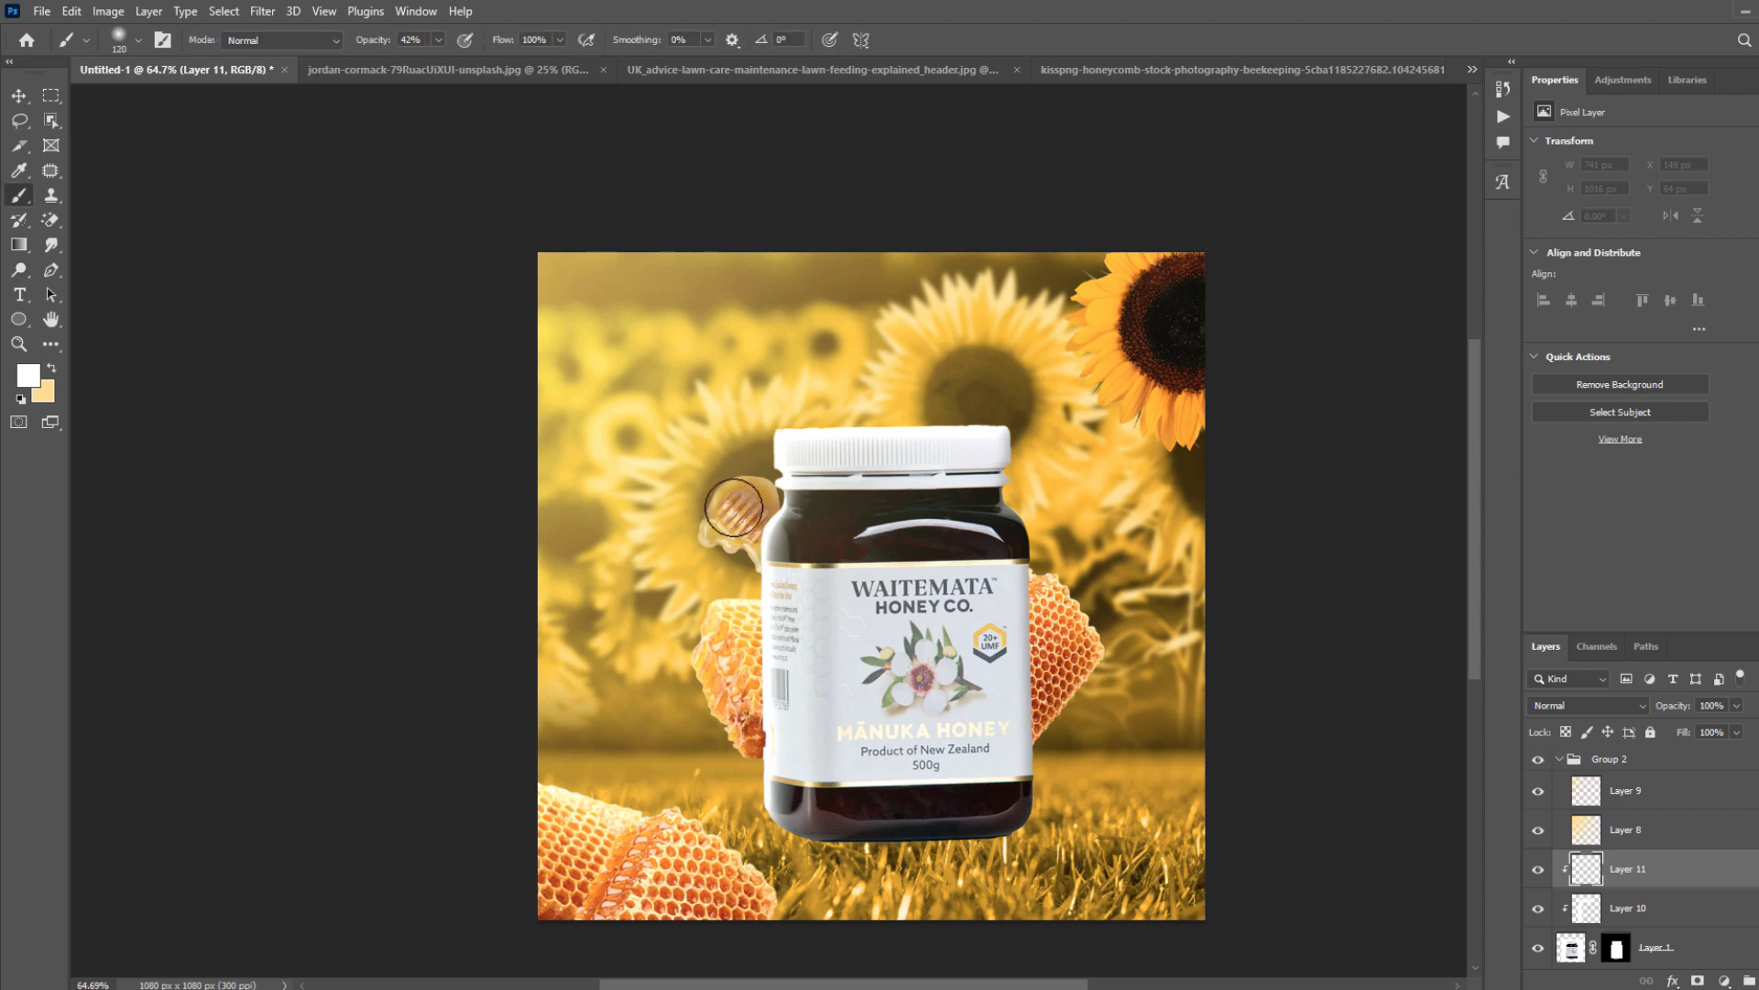
Paint a warm yellow glow along the jar's left edge with a 202 px soft brush, and lower the layer's opacity to about 78%.
{"action": "key", "text": "x"}
{"action": "right_click", "coordinate": [811, 463]}
{"action": "left_click_drag", "start_coordinate": [965, 482], "coordinate": [983, 477]}
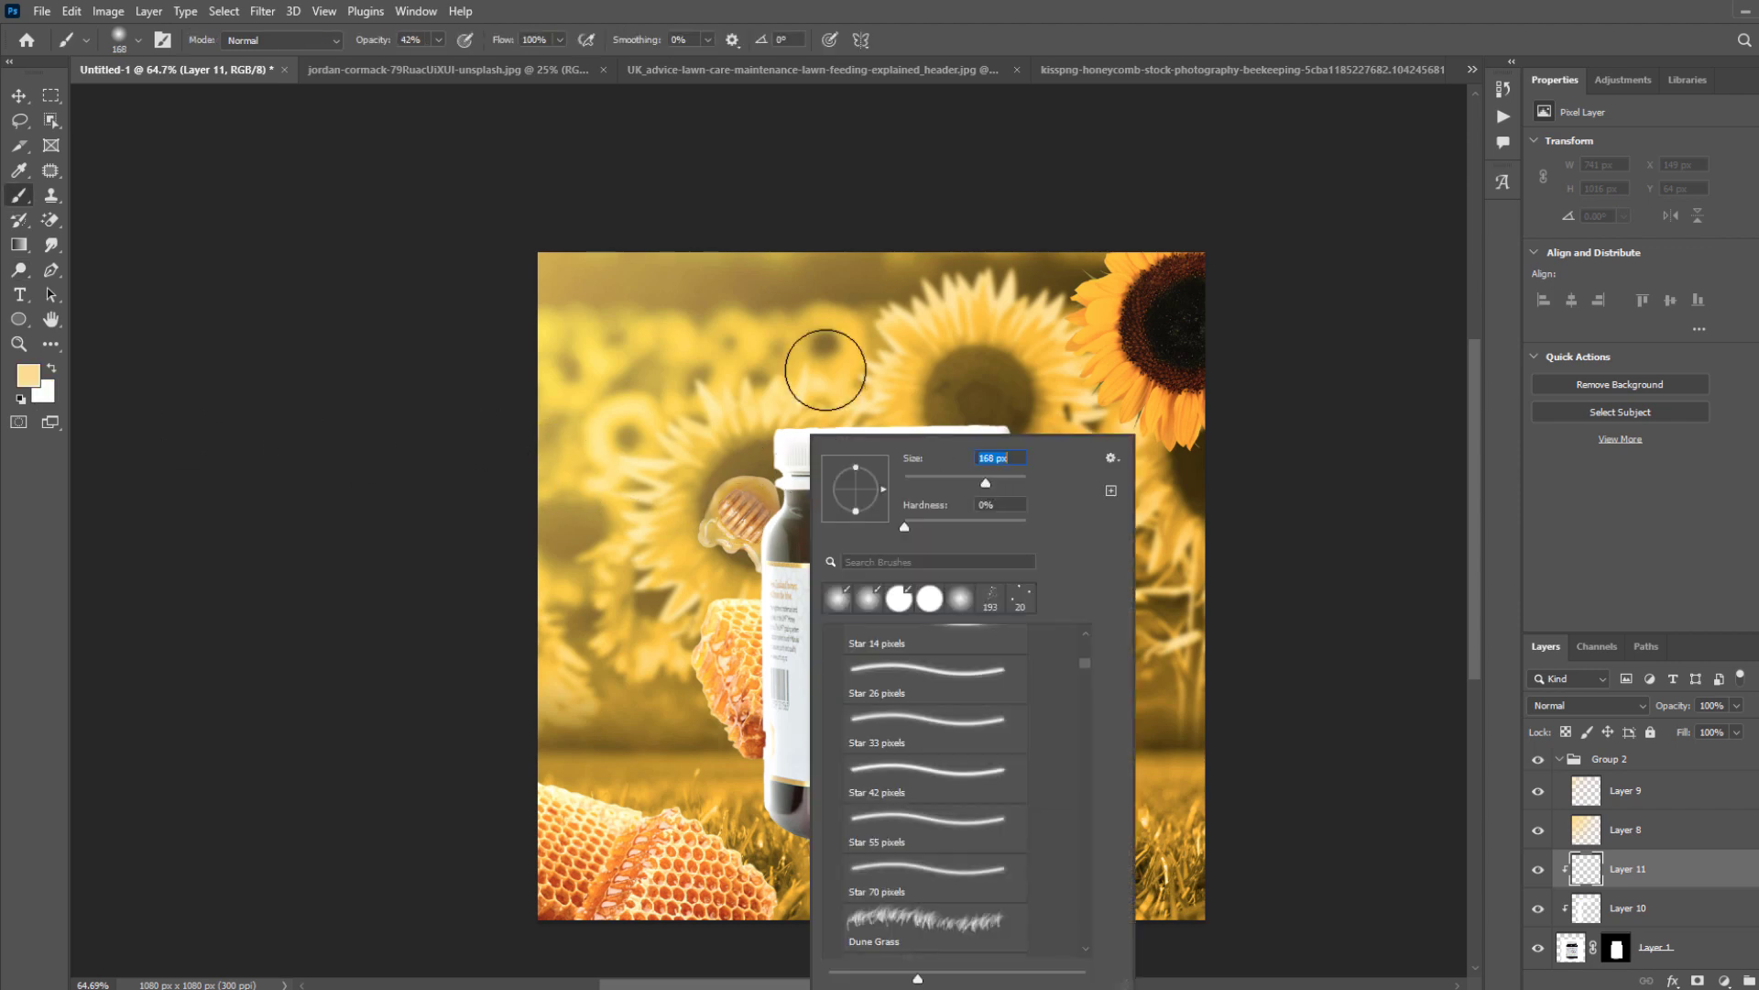
{"action": "key", "text": "Return"}
{"action": "right_click", "coordinate": [962, 403]}
{"action": "left_click", "coordinate": [1129, 437]}
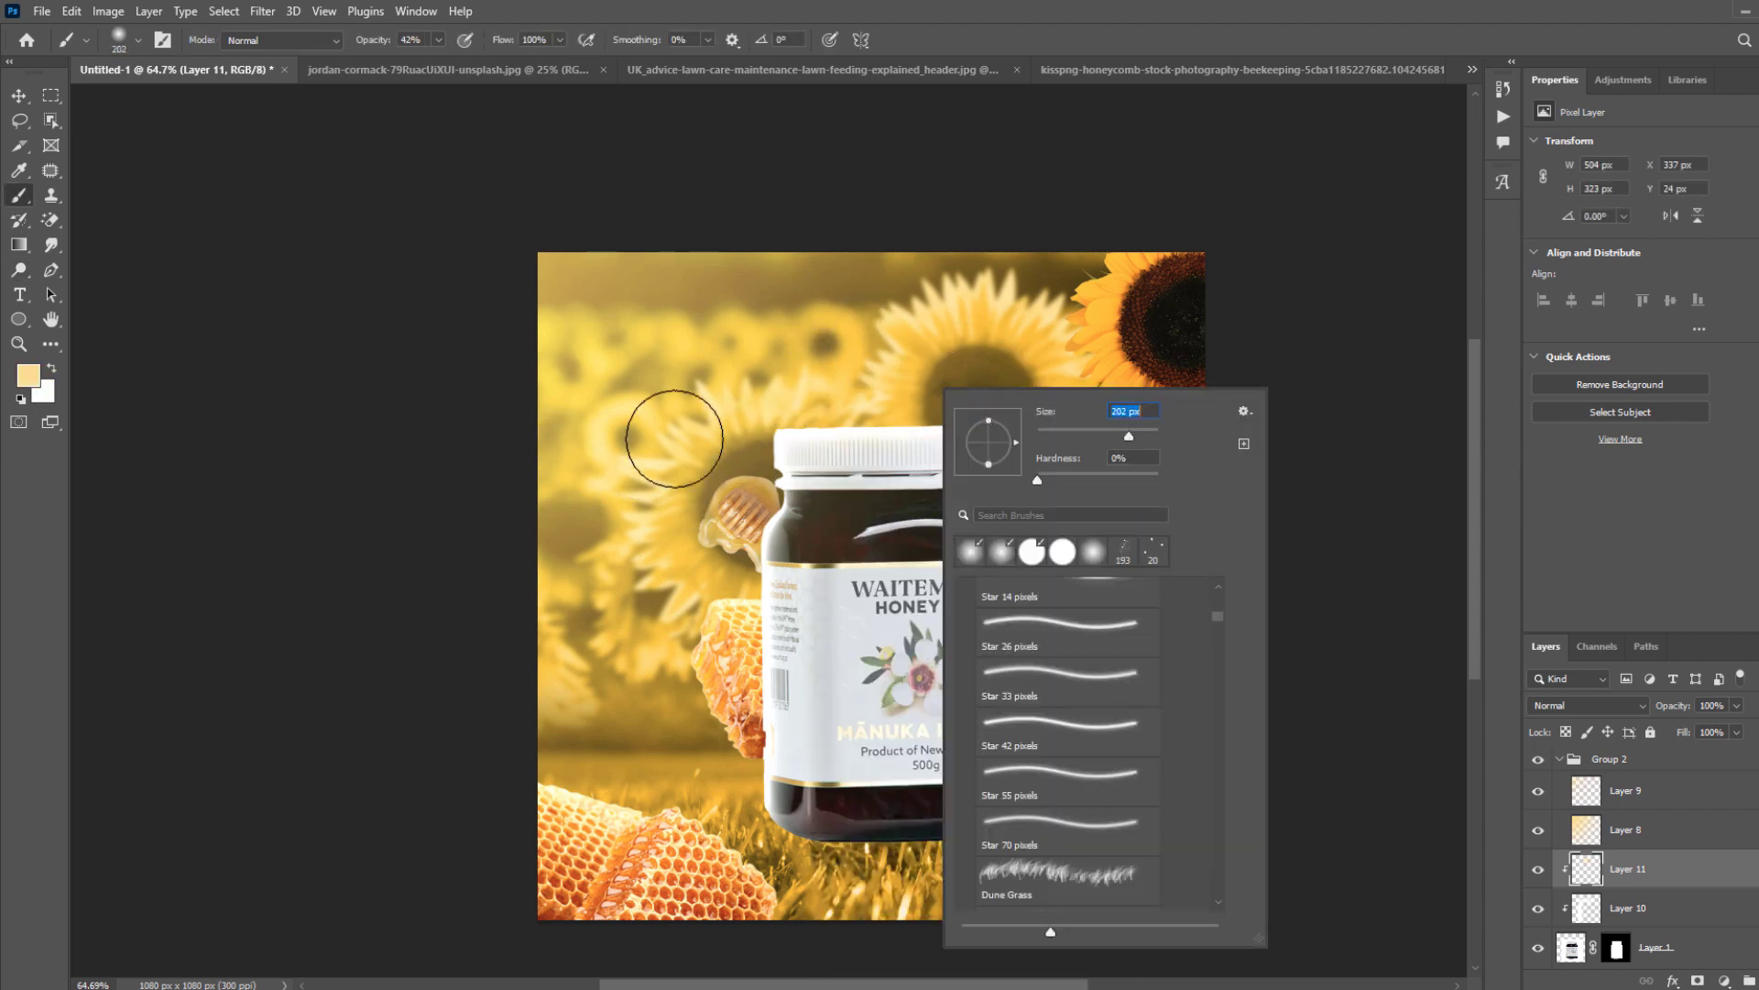
{"action": "mouse_move", "coordinate": [672, 541]}
{"action": "left_mouse_down"}
{"action": "mouse_move", "coordinate": [760, 591]}
{"action": "mouse_move", "coordinate": [711, 829]}
{"action": "mouse_move", "coordinate": [761, 882]}
{"action": "left_mouse_up"}
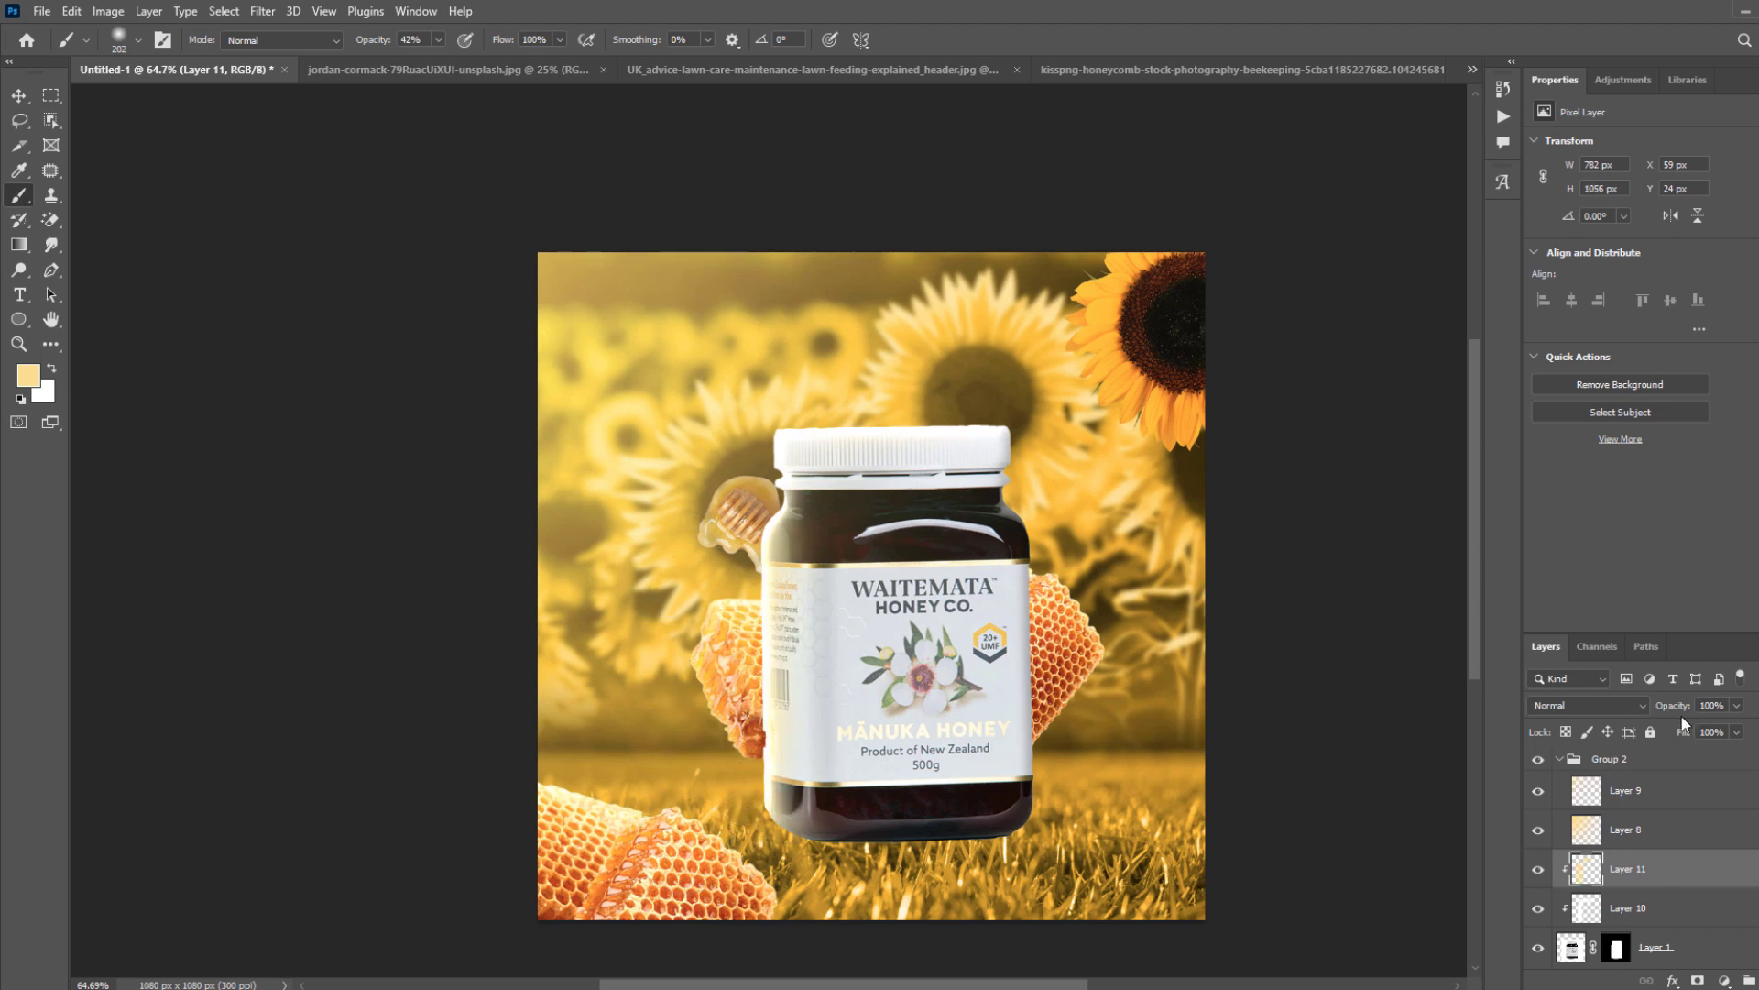
{"action": "left_click_drag", "start_coordinate": [1737, 706], "coordinate": [1709, 733]}
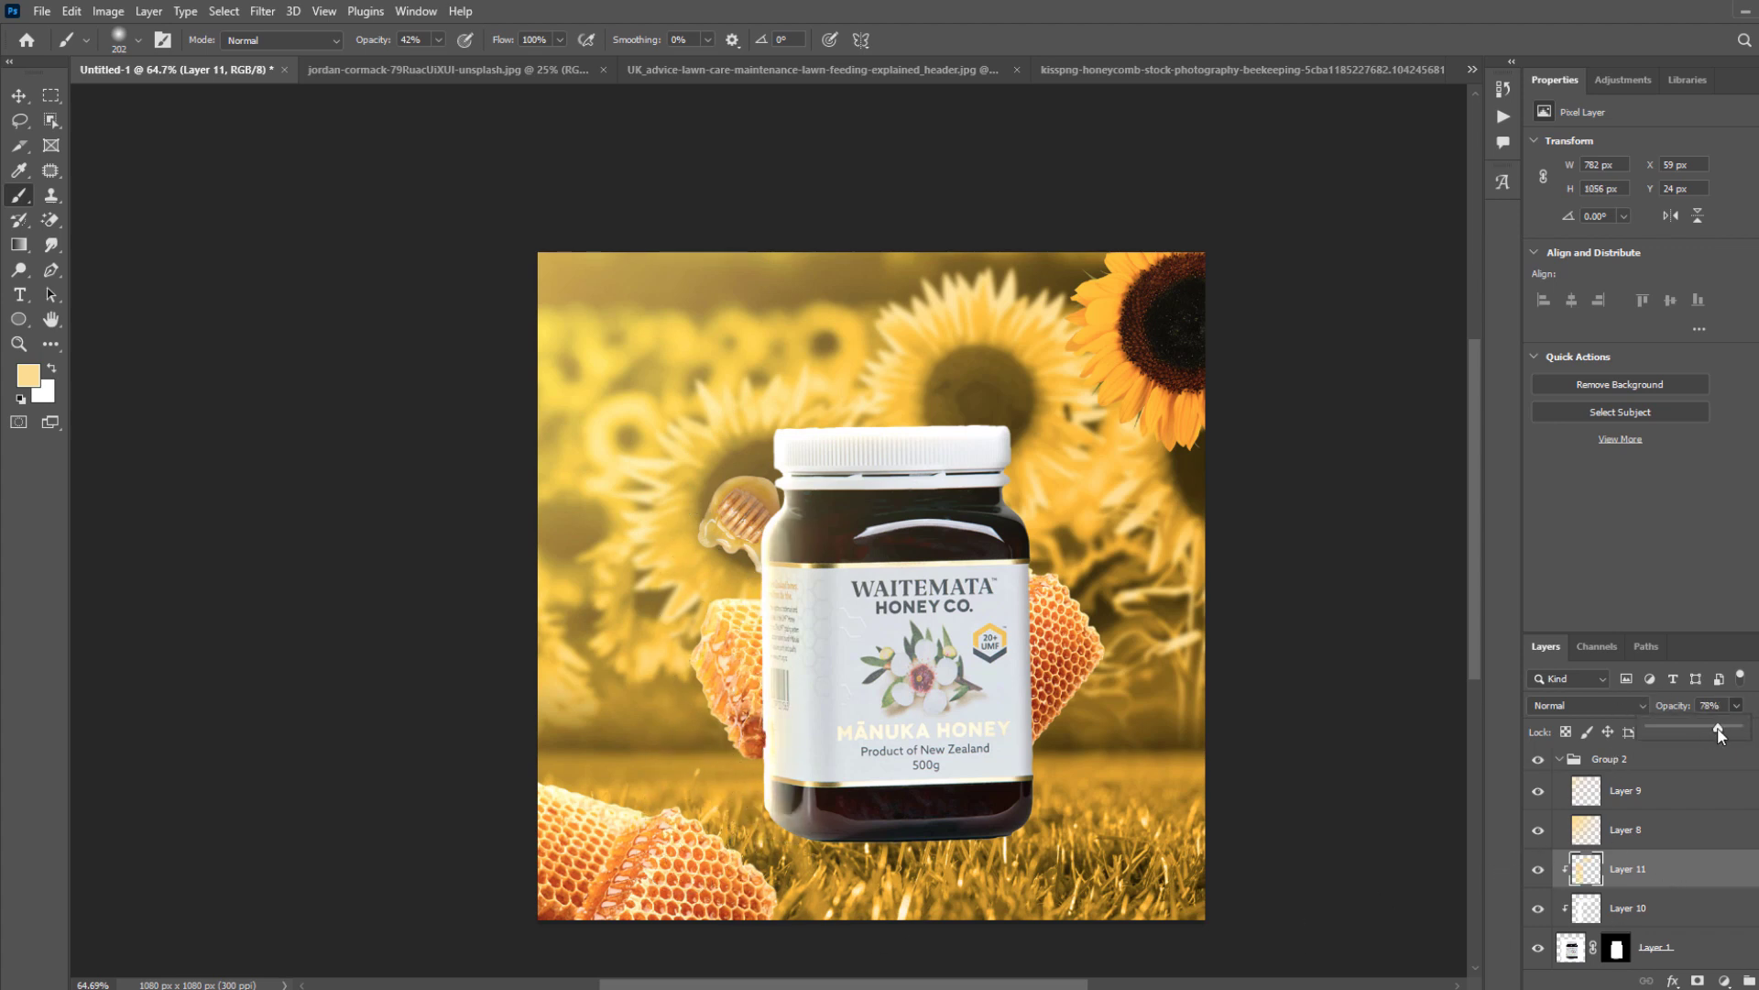
Add a new layer above the warm glow layer and clip it to the jar.
{"action": "key", "text": "ctrl+shift+alt+n"}
{"action": "right_click", "coordinate": [1662, 883]}
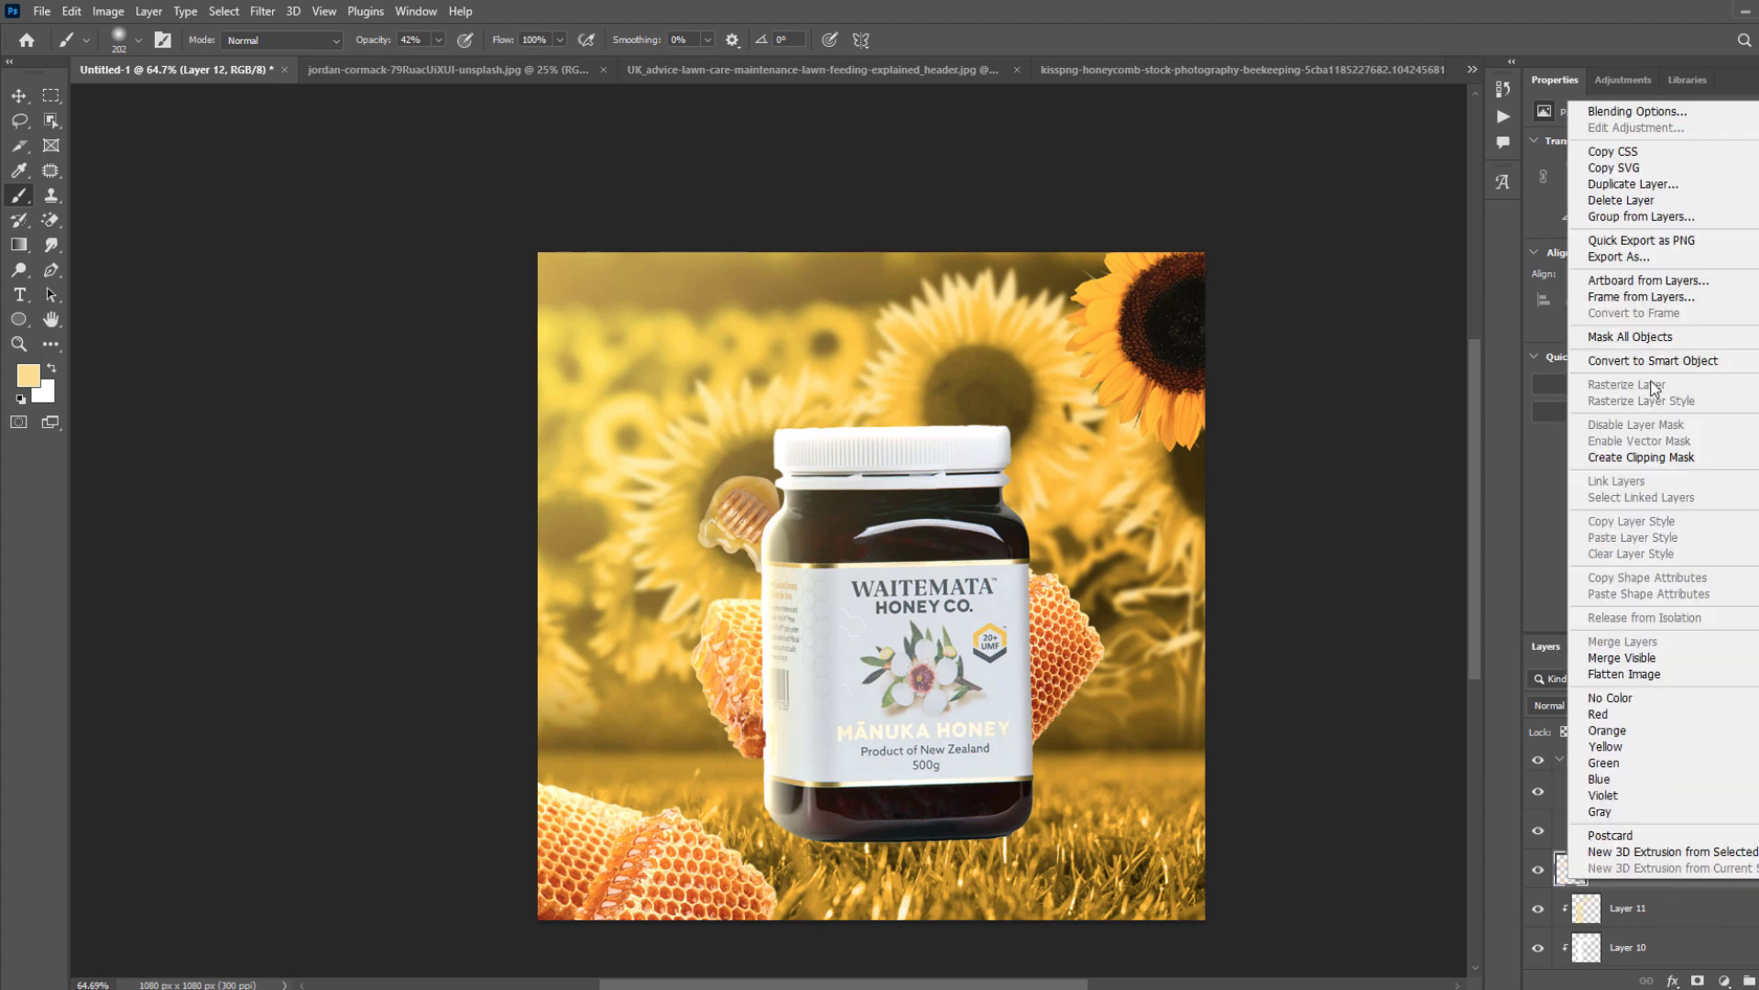
{"action": "left_click", "coordinate": [1644, 459]}
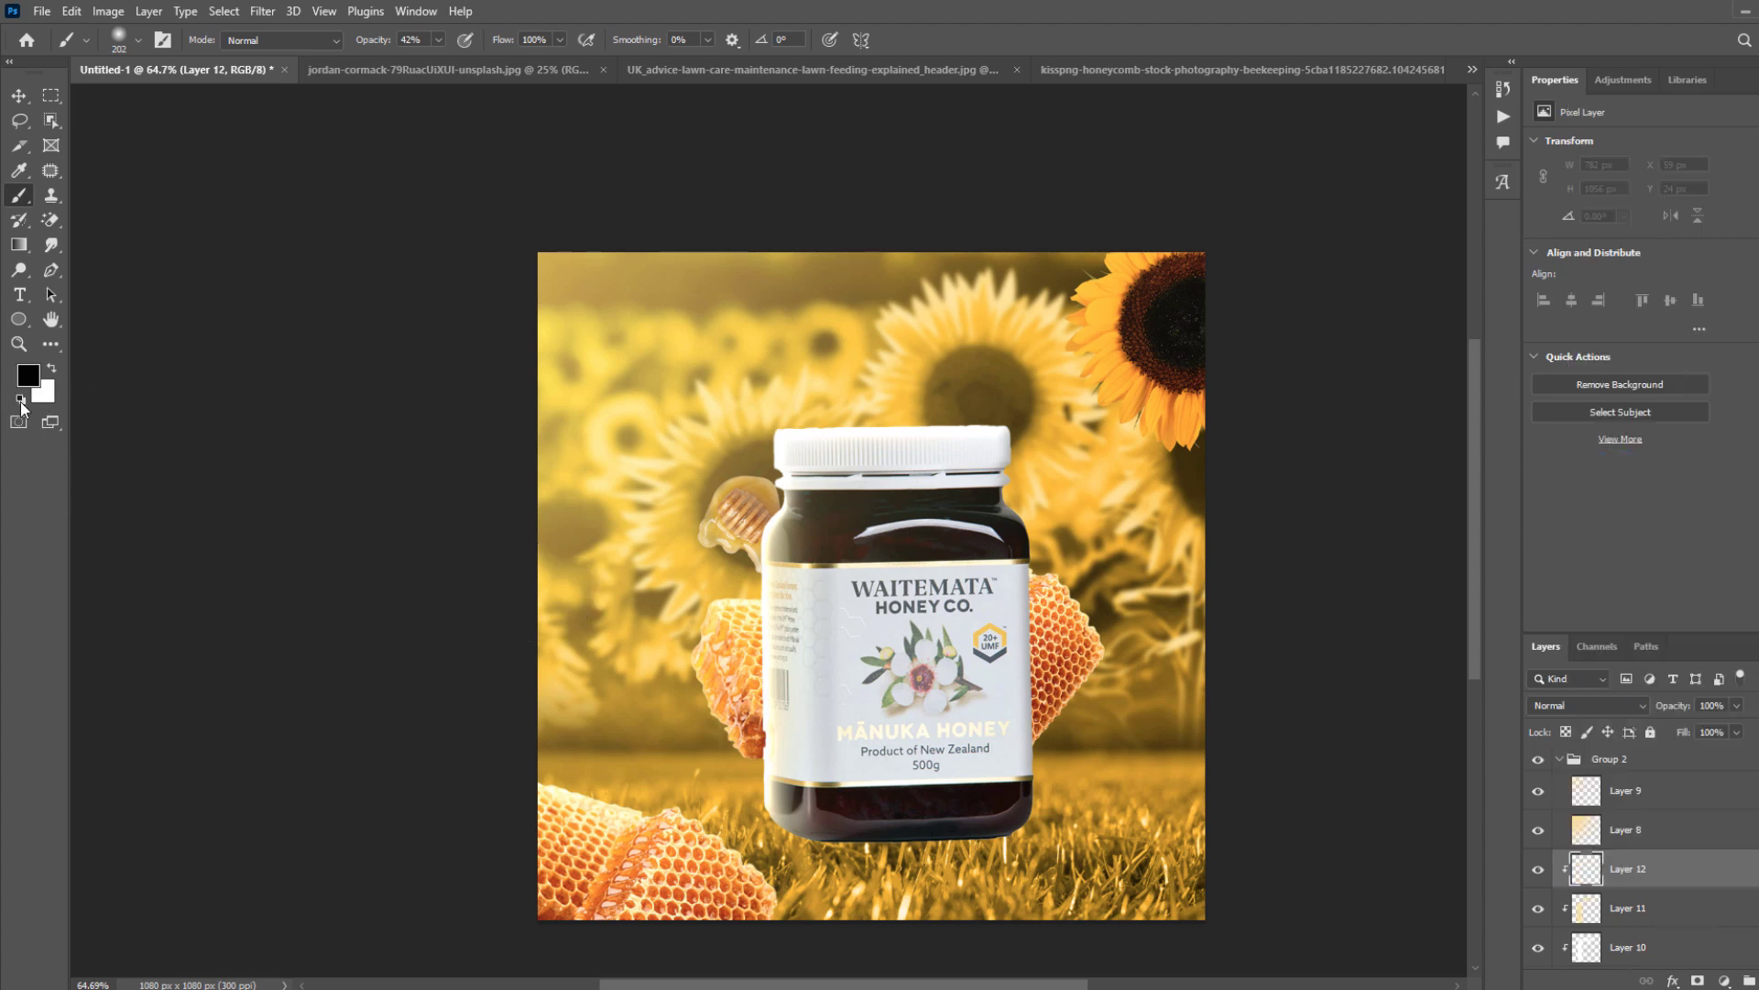
Paint soft black shading along the jar's base and right side with the 202 px brush at 42% opacity.
{"action": "key", "text": "x"}
{"action": "scroll", "coordinate": [760, 612], "scroll_direction": "down", "scroll_amount": 1}
{"action": "left_click_drag", "start_coordinate": [1123, 845], "coordinate": [909, 869]}
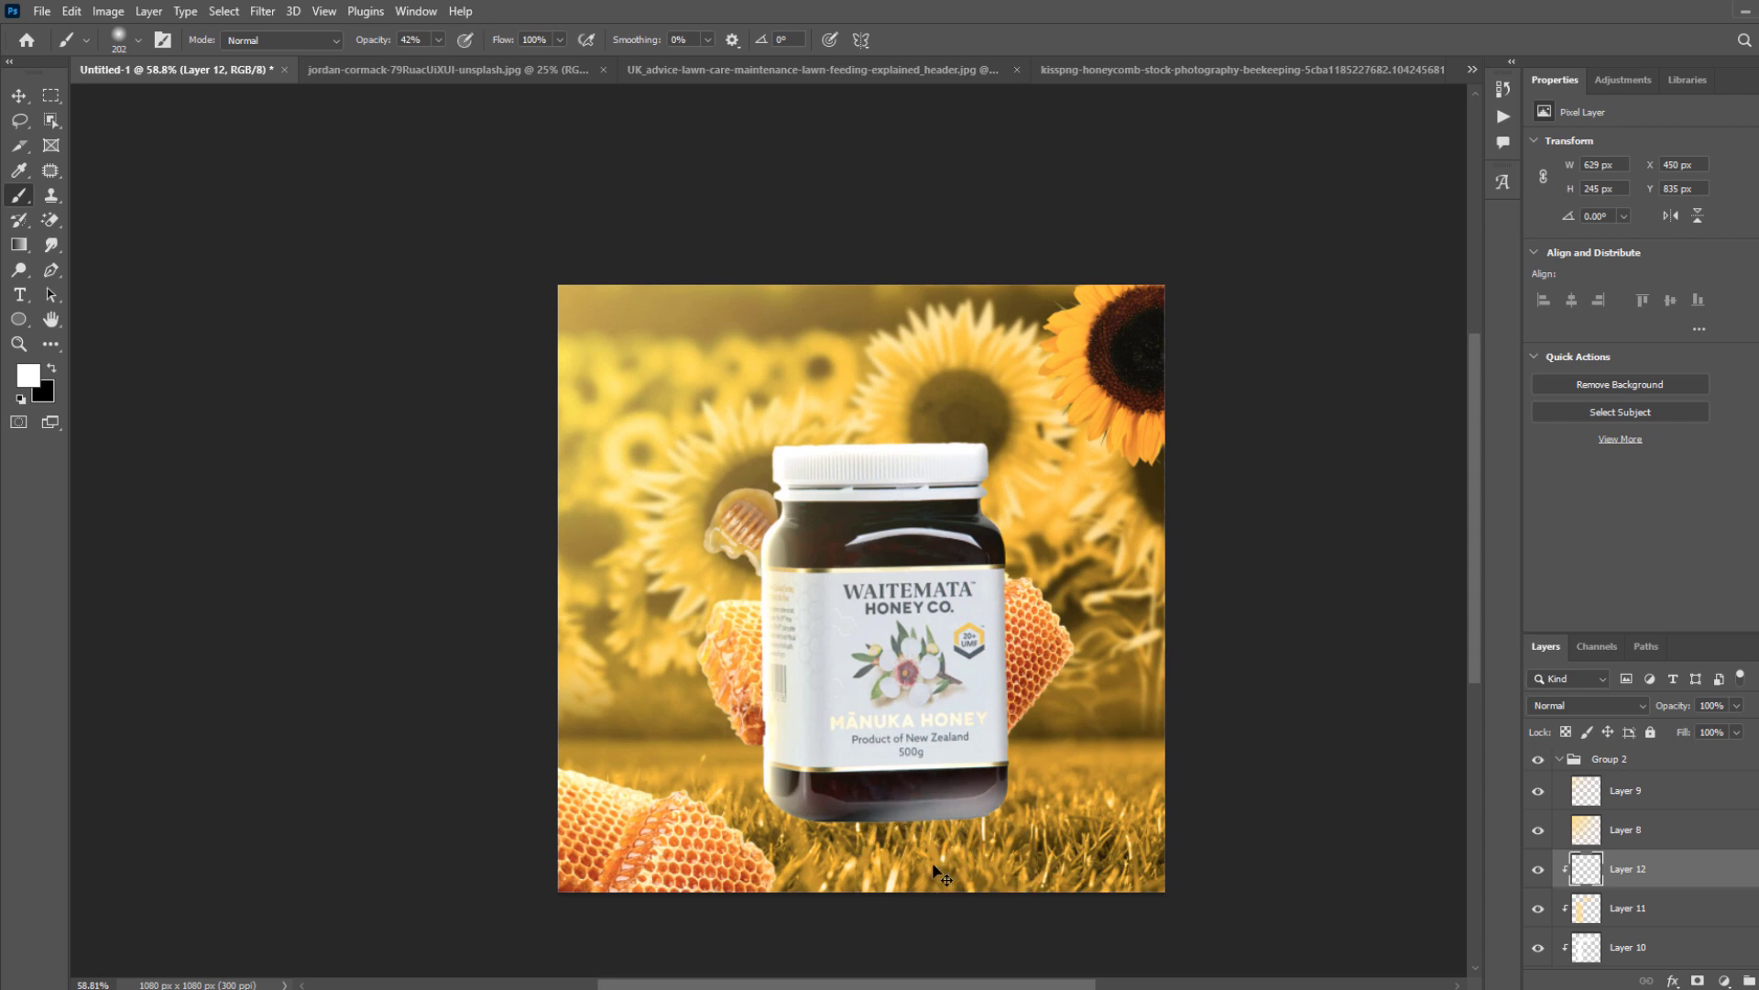
{"action": "key", "text": "x"}
{"action": "mouse_move", "coordinate": [1033, 872]}
{"action": "left_mouse_down"}
{"action": "mouse_move", "coordinate": [748, 865]}
{"action": "mouse_move", "coordinate": [697, 844]}
{"action": "mouse_move", "coordinate": [849, 874]}
{"action": "mouse_move", "coordinate": [797, 867]}
{"action": "mouse_move", "coordinate": [928, 871]}
{"action": "mouse_move", "coordinate": [1039, 827]}
{"action": "mouse_move", "coordinate": [1046, 840]}
{"action": "mouse_move", "coordinate": [1075, 816]}
{"action": "mouse_move", "coordinate": [1074, 775]}
{"action": "mouse_move", "coordinate": [1107, 787]}
{"action": "mouse_move", "coordinate": [1074, 780]}
{"action": "mouse_move", "coordinate": [1084, 544]}
{"action": "mouse_move", "coordinate": [1105, 672]}
{"action": "left_mouse_up"}
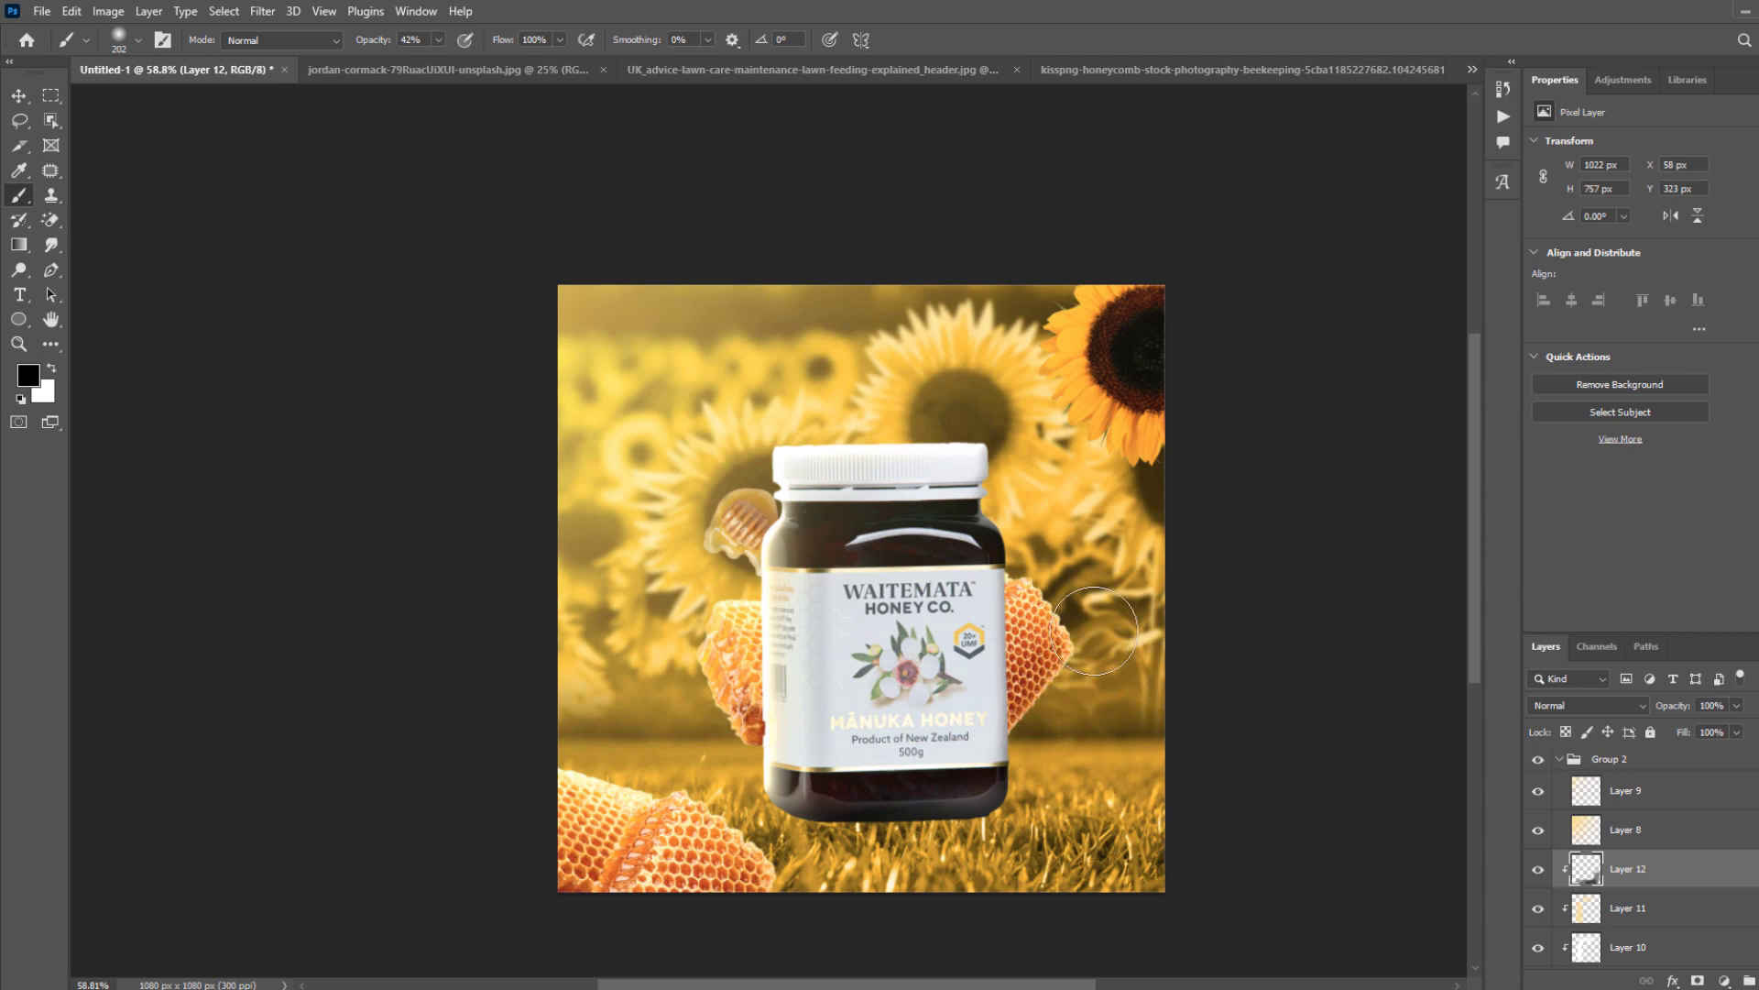
{"action": "left_click_drag", "start_coordinate": [1063, 551], "coordinate": [1090, 493]}
On a new layer, draw a closed curved Pen path around the dark glass below the lid and convert it to a selection.
{"action": "scroll", "coordinate": [1036, 458], "scroll_direction": "up", "scroll_amount": 3}
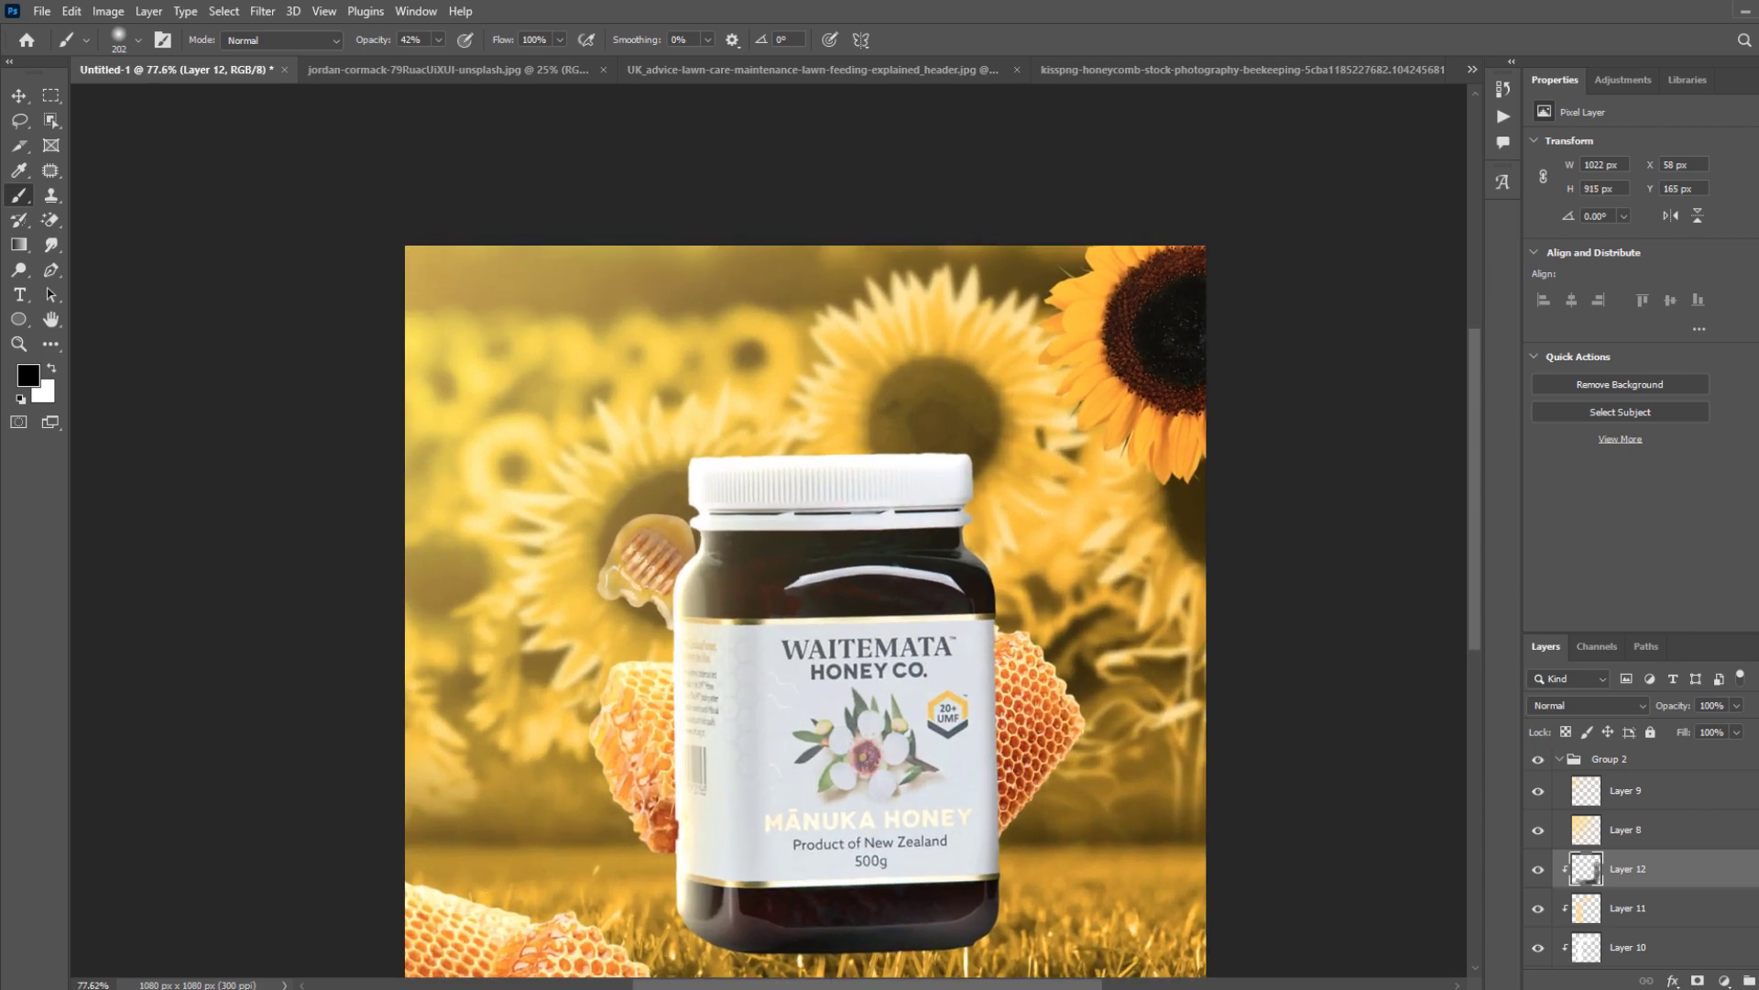
{"action": "key", "text": "p"}
{"action": "key", "text": "ctrl+shift+alt+n"}
{"action": "scroll", "coordinate": [1097, 501], "scroll_direction": "up", "scroll_amount": 5}
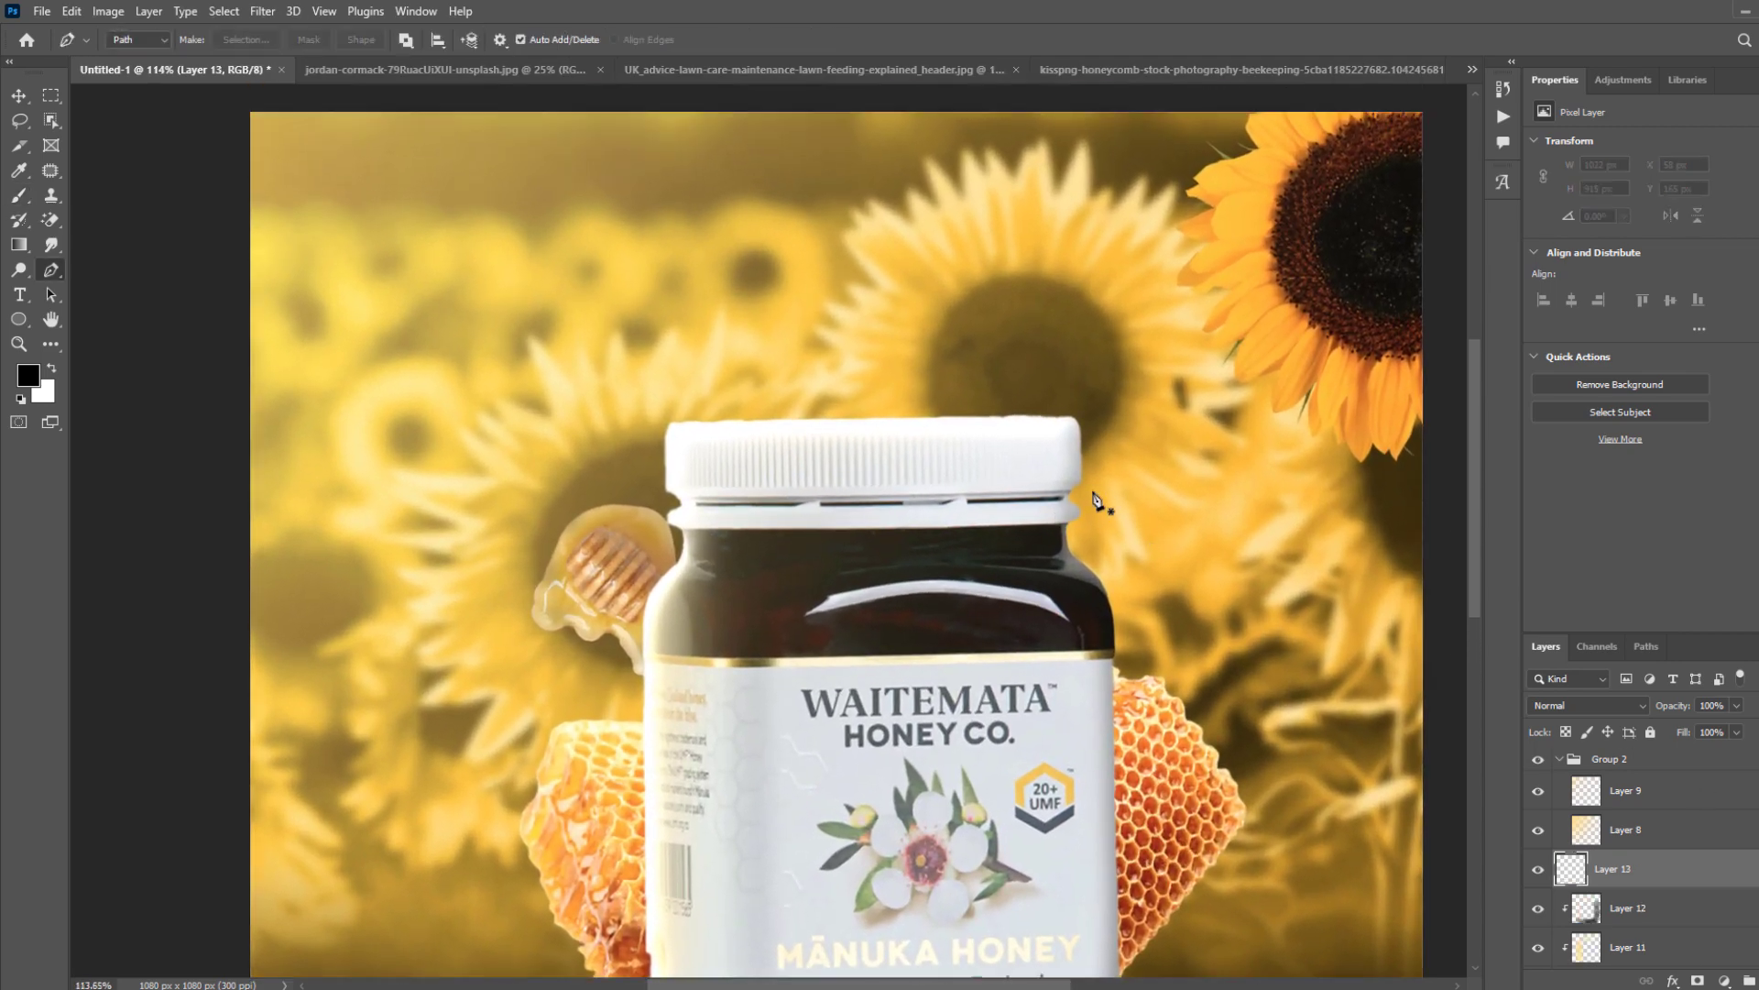
{"action": "left_click", "coordinate": [676, 532]}
{"action": "left_click_drag", "start_coordinate": [1128, 514], "coordinate": [1230, 501]}
{"action": "left_click_drag", "start_coordinate": [1206, 668], "coordinate": [1142, 709]}
{"action": "left_click_drag", "start_coordinate": [848, 706], "coordinate": [689, 715]}
{"action": "left_click_drag", "start_coordinate": [507, 704], "coordinate": [497, 658]}
{"action": "left_click_drag", "start_coordinate": [526, 600], "coordinate": [566, 564]}
{"action": "left_click", "coordinate": [673, 531]}
{"action": "right_click", "coordinate": [801, 457]}
{"action": "left_click", "coordinate": [913, 533]}
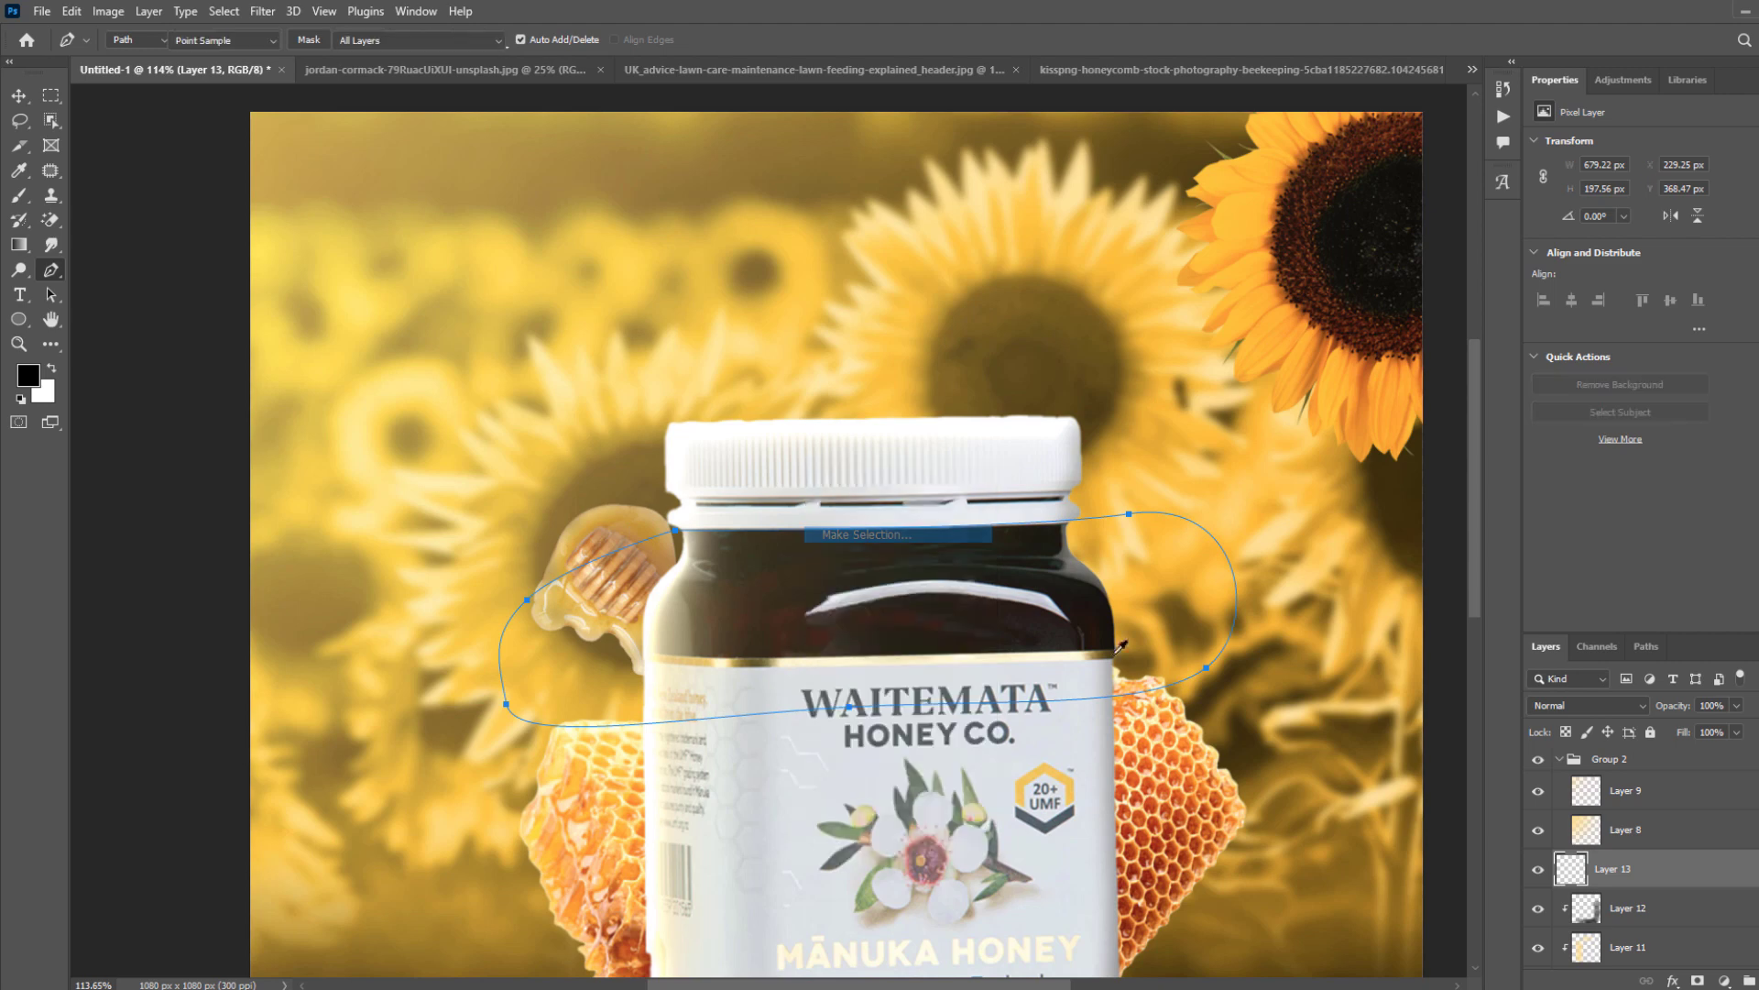
{"action": "key", "text": "Return"}
Clip the new layer to the jar, paint a soft black shadow under the lid within the selection, and deselect.
{"action": "right_click", "coordinate": [1649, 862]}
{"action": "left_click", "coordinate": [1622, 445]}
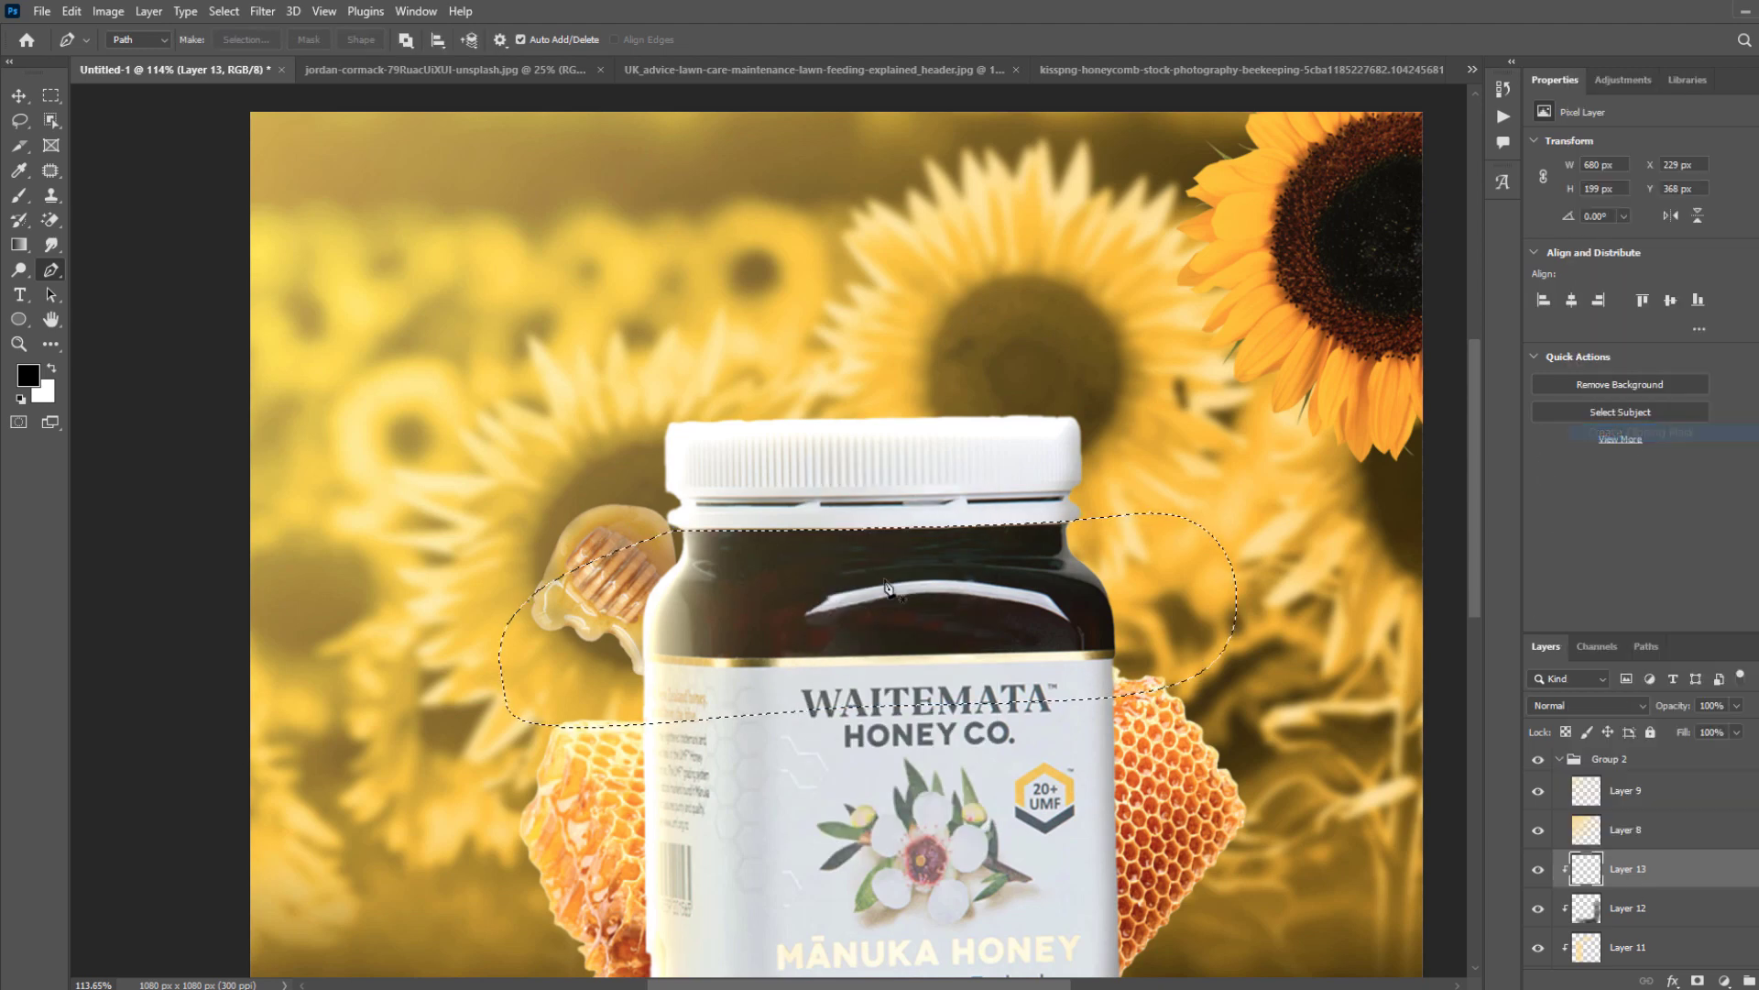
{"action": "key", "text": "b"}
{"action": "mouse_move", "coordinate": [704, 455]}
{"action": "left_mouse_down"}
{"action": "mouse_move", "coordinate": [967, 444]}
{"action": "mouse_move", "coordinate": [766, 479]}
{"action": "mouse_move", "coordinate": [963, 445]}
{"action": "left_mouse_up"}
{"action": "scroll", "coordinate": [970, 491], "scroll_direction": "down", "scroll_amount": 3}
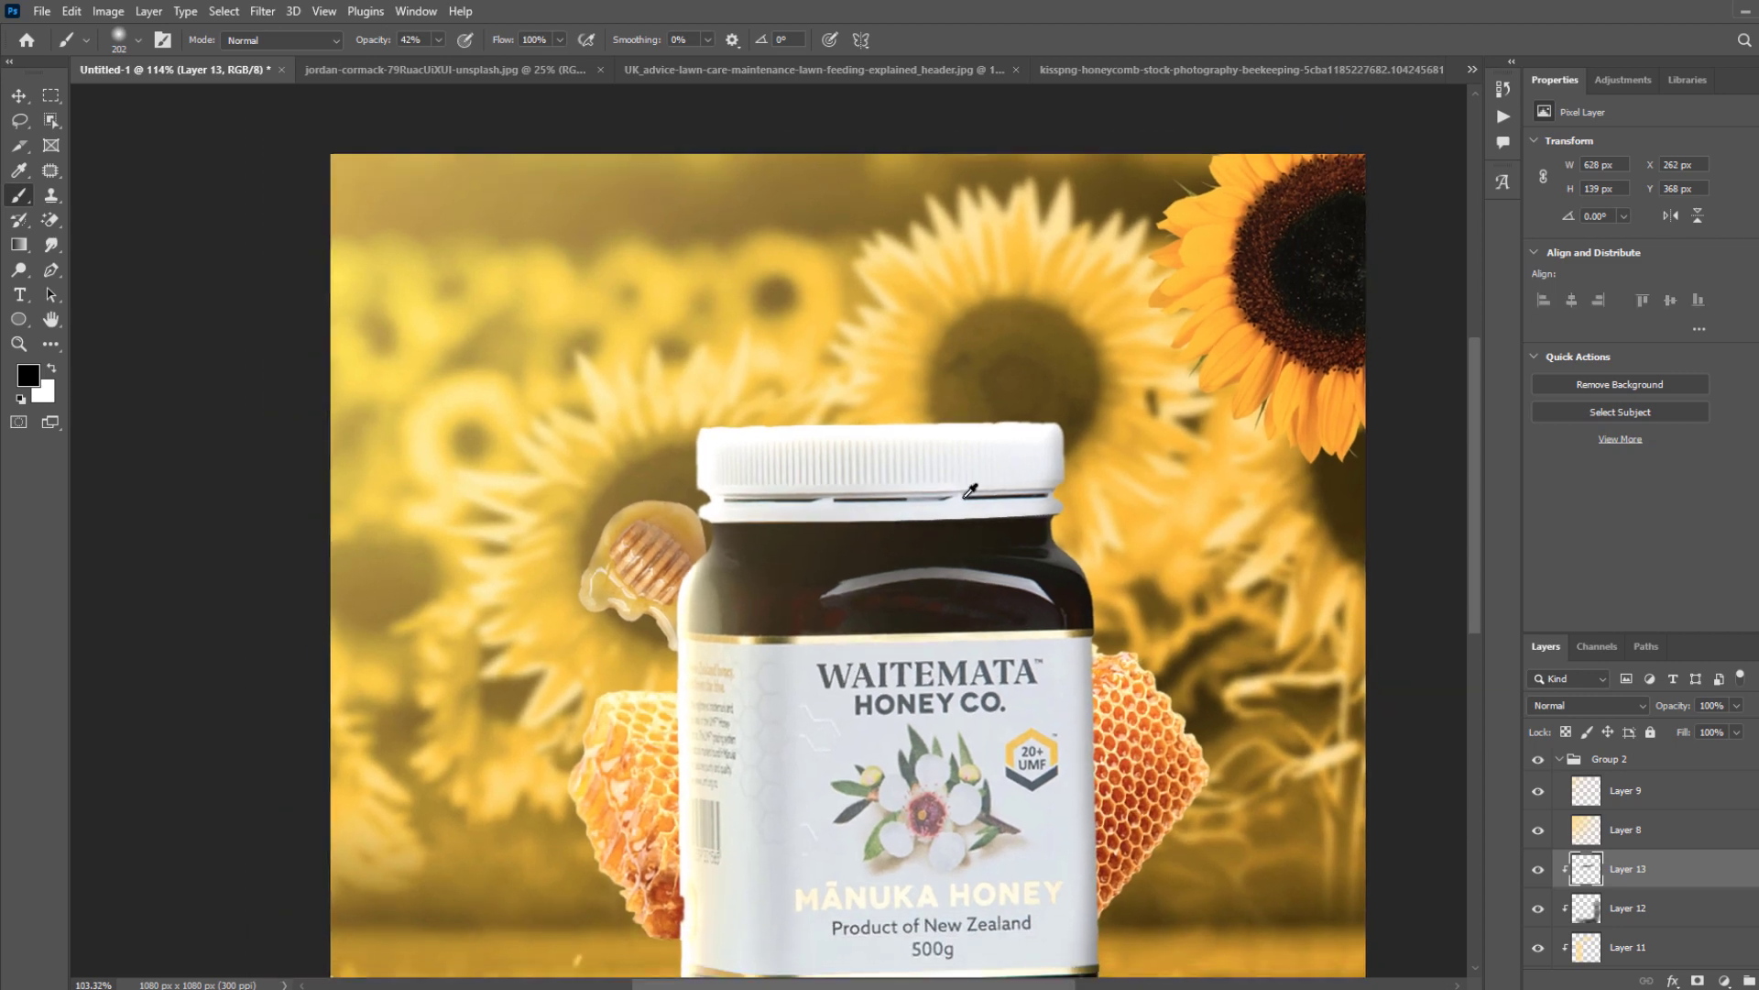
{"action": "key", "text": "ctrl+d"}
Group the jar layer together with its highlight, shading and glow layers, from Layer 9 down to Layer 1.
{"action": "key", "text": "v"}
{"action": "scroll", "coordinate": [999, 568], "scroll_direction": "down", "scroll_amount": 2}
{"action": "scroll", "coordinate": [1035, 650], "scroll_direction": "down", "scroll_amount": 3}
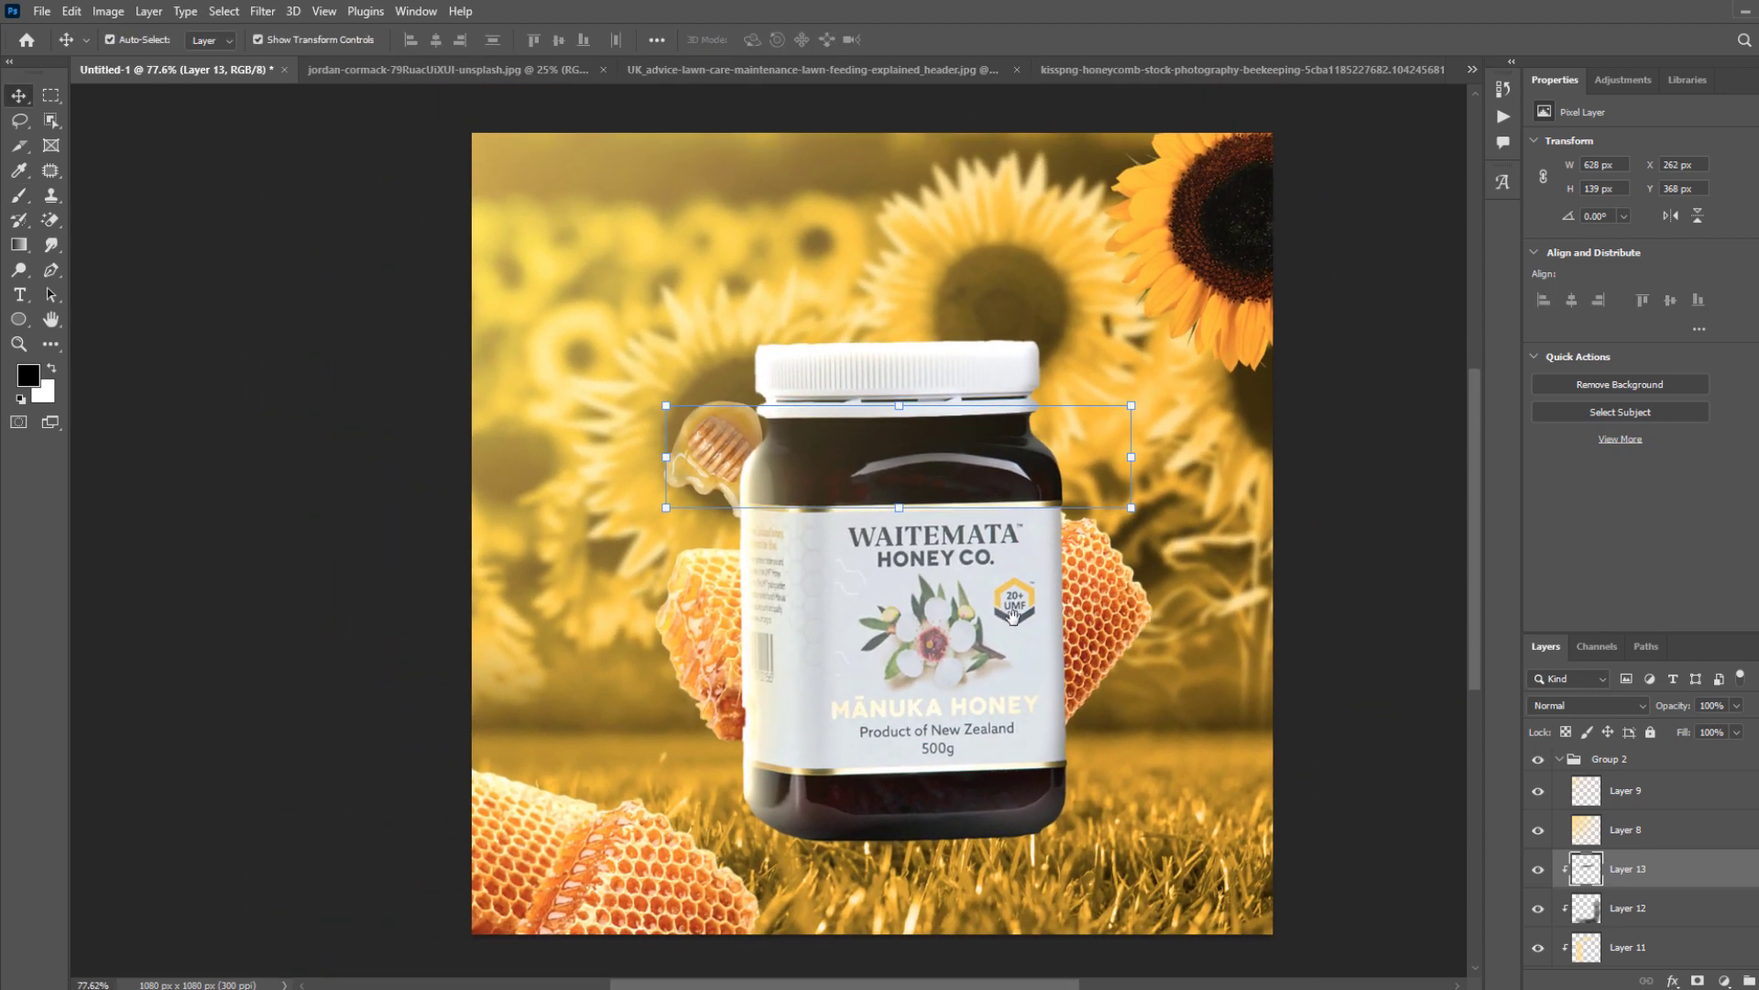
{"action": "left_click", "coordinate": [882, 628]}
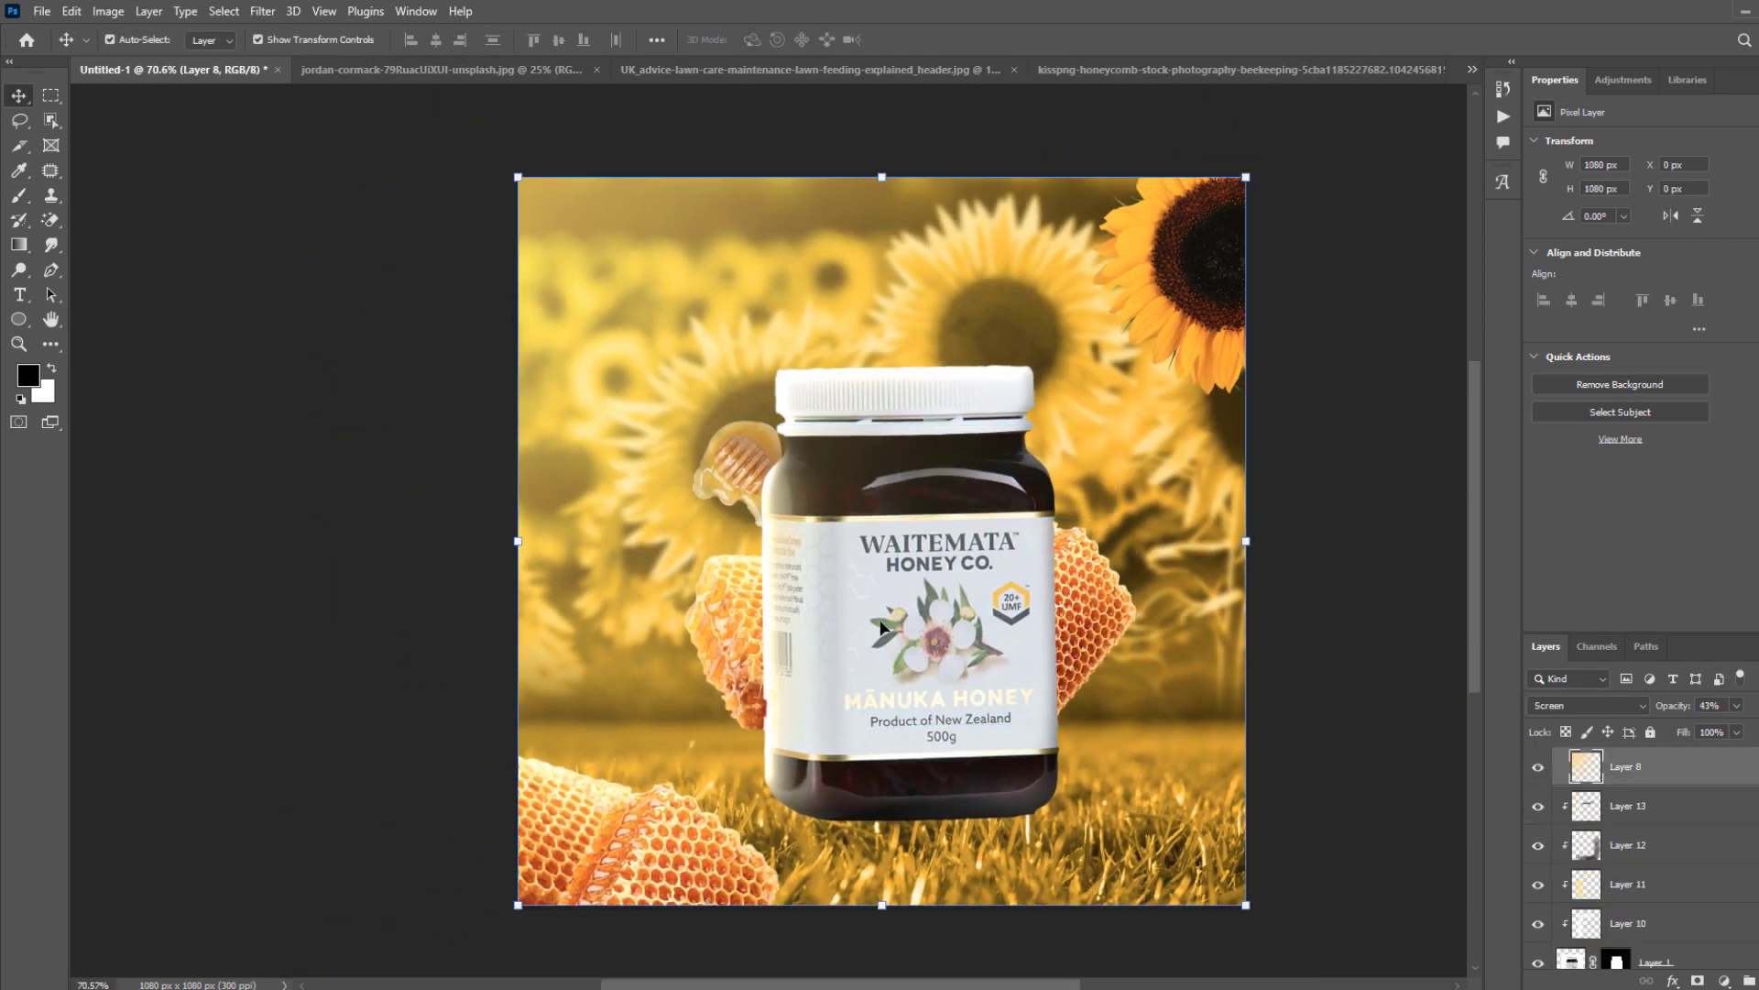
{"action": "left_click", "coordinate": [1654, 962]}
{"action": "scroll", "coordinate": [1276, 740], "scroll_direction": "down", "scroll_amount": 2}
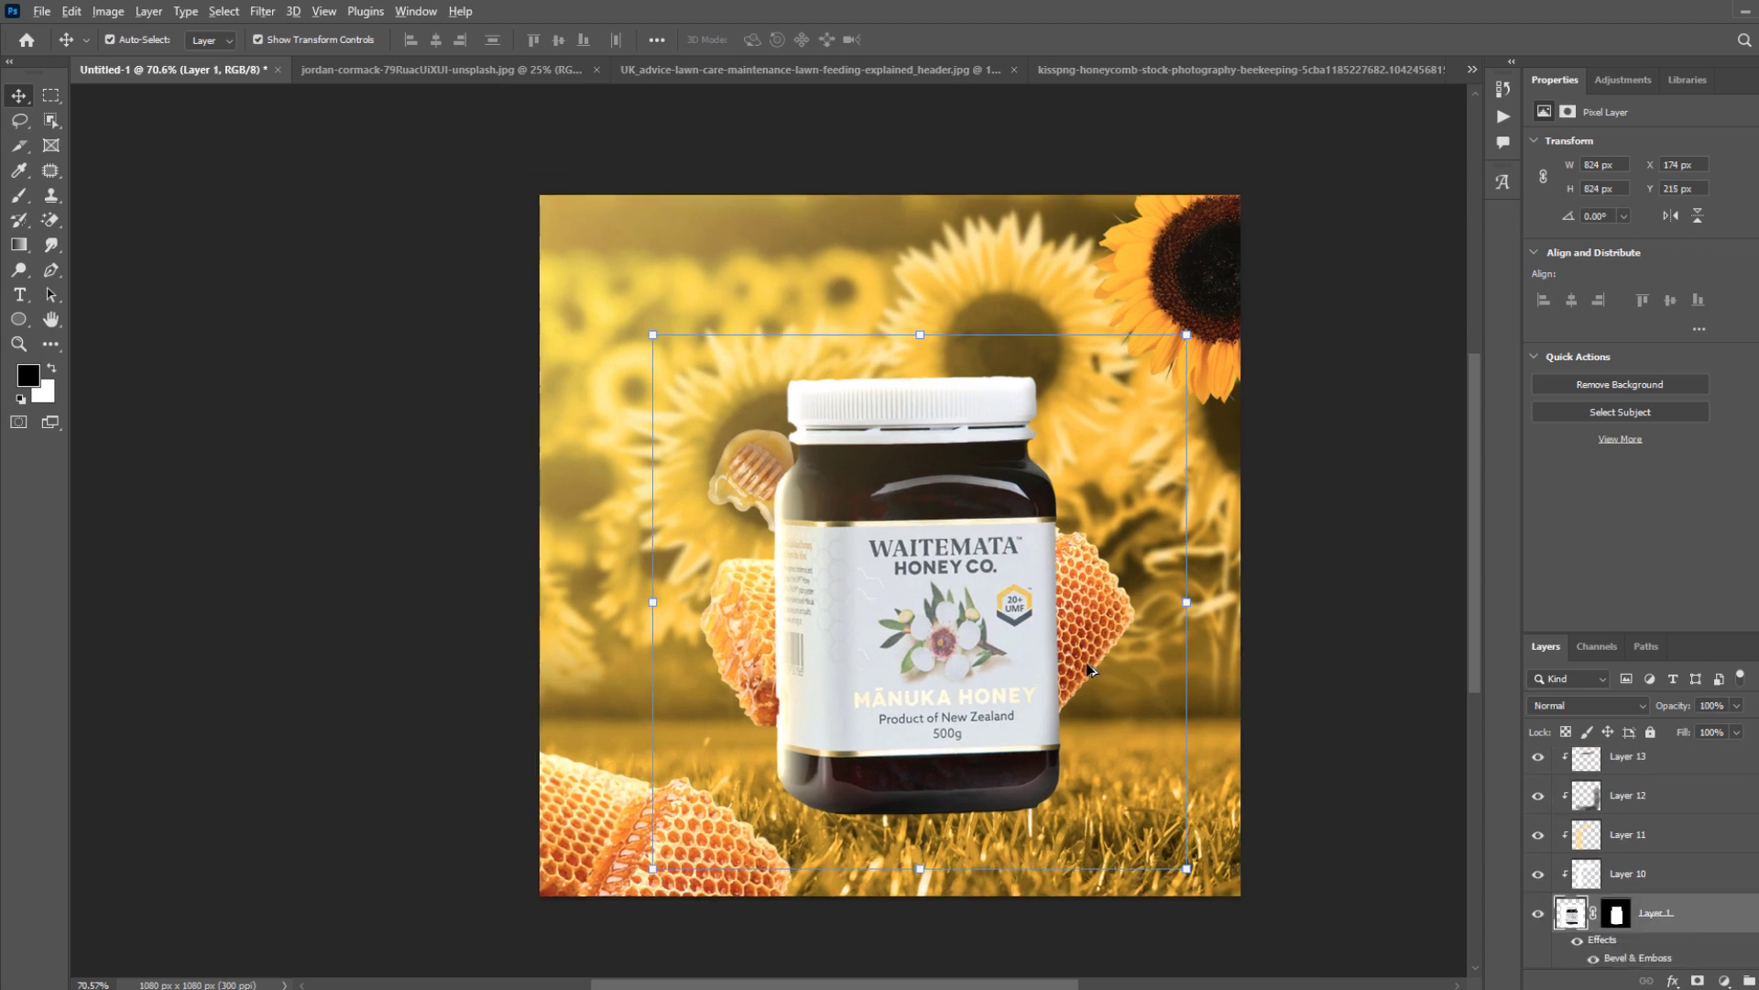
{"action": "scroll", "coordinate": [1640, 845], "scroll_direction": "up", "scroll_amount": 3}
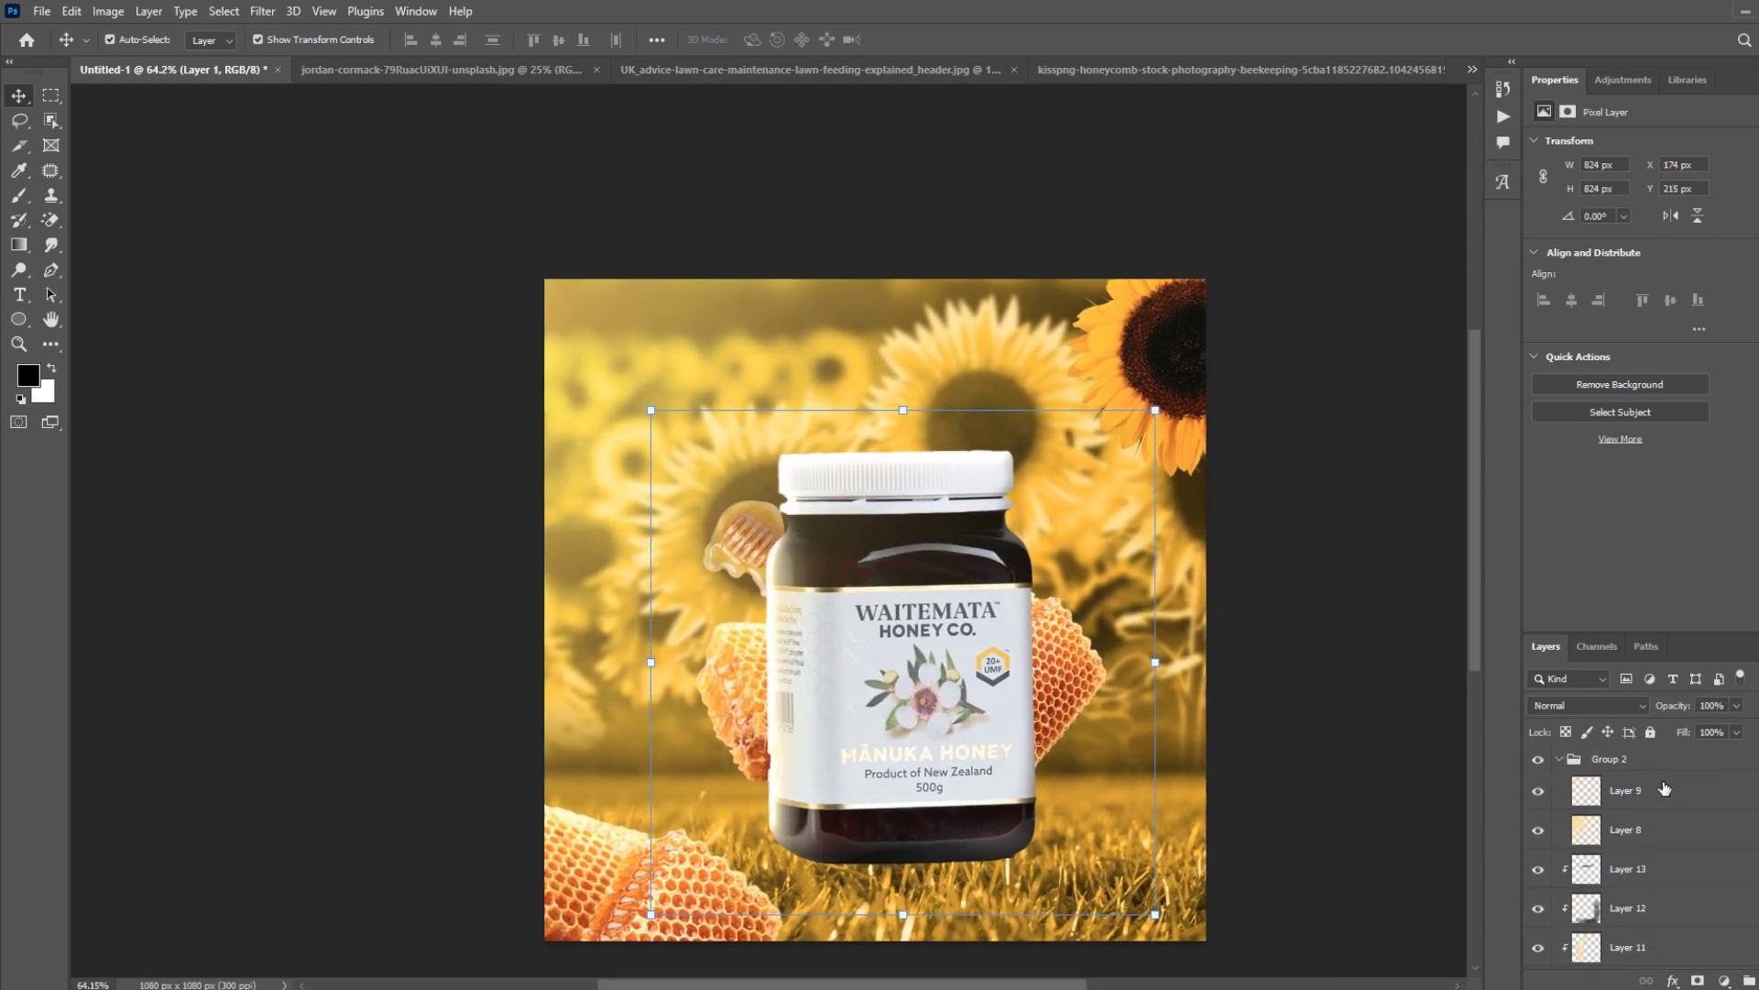
{"action": "left_click", "coordinate": [1644, 764]}
{"action": "scroll", "coordinate": [1017, 730], "scroll_direction": "down", "scroll_amount": 2}
{"action": "left_click", "coordinate": [1650, 796]}
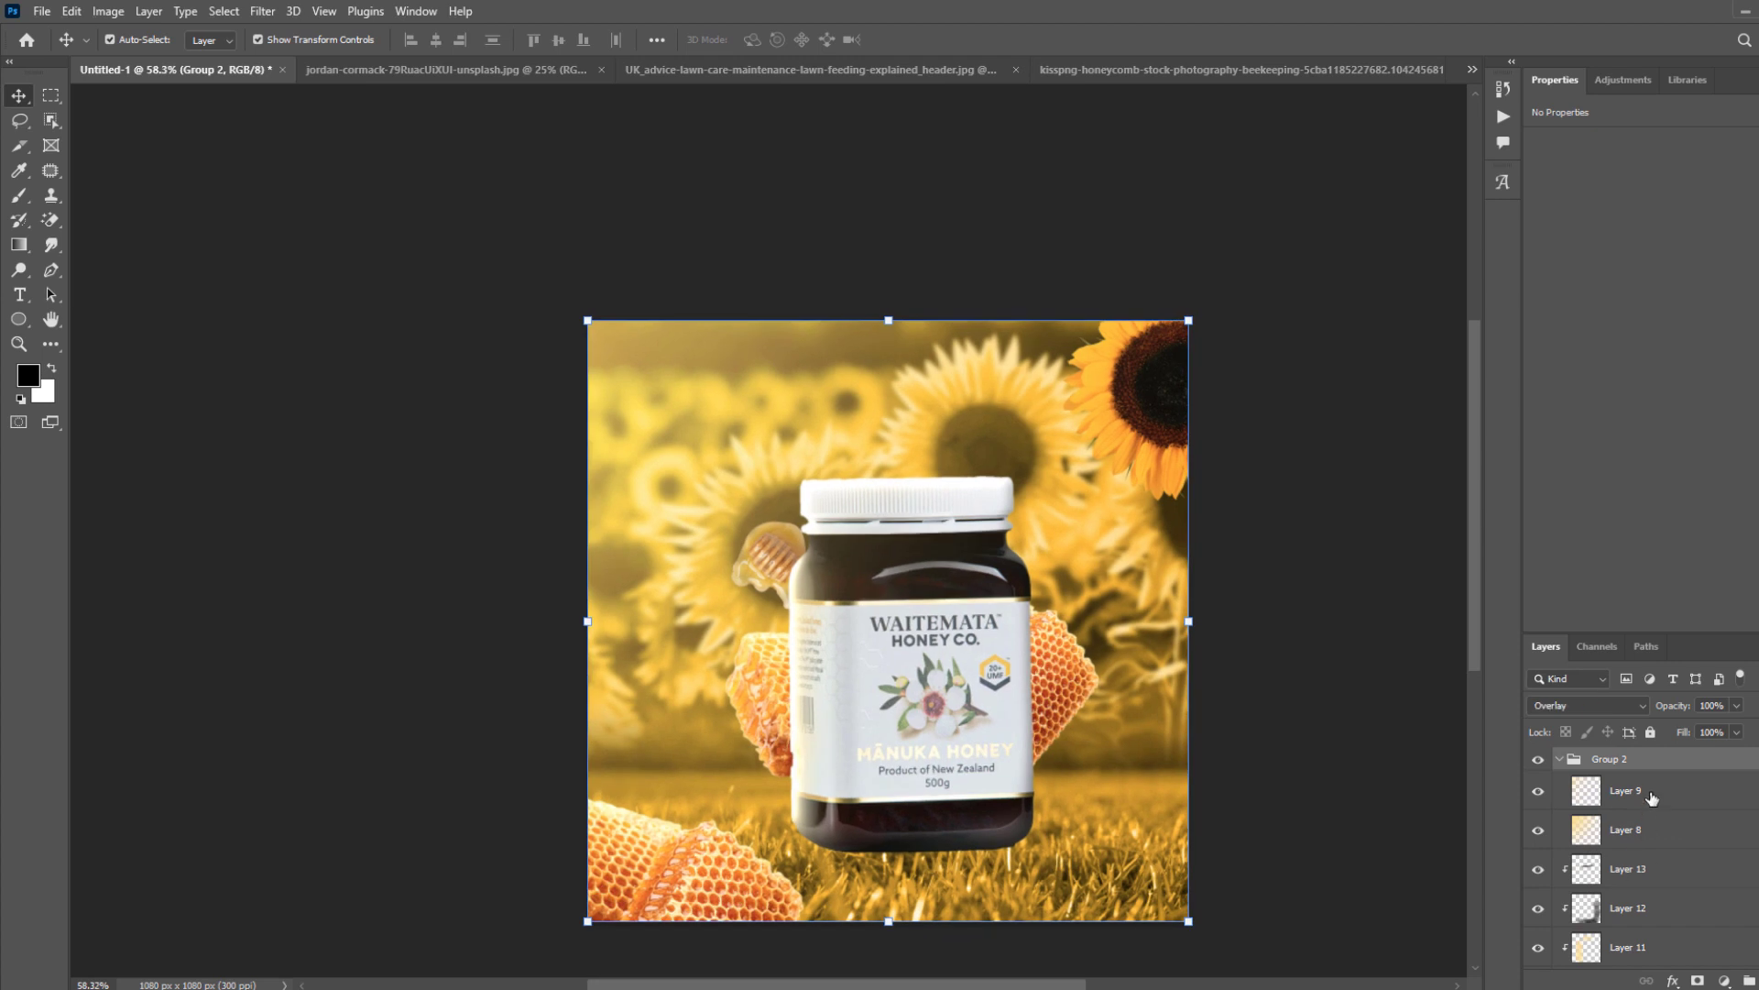
{"action": "scroll", "coordinate": [1643, 871], "scroll_direction": "down", "scroll_amount": 3}
{"action": "left_click", "coordinate": [1697, 908], "text": "shift"}
{"action": "key", "text": "ctrl+g"}
{"action": "scroll", "coordinate": [1657, 799], "scroll_direction": "up", "scroll_amount": 1}
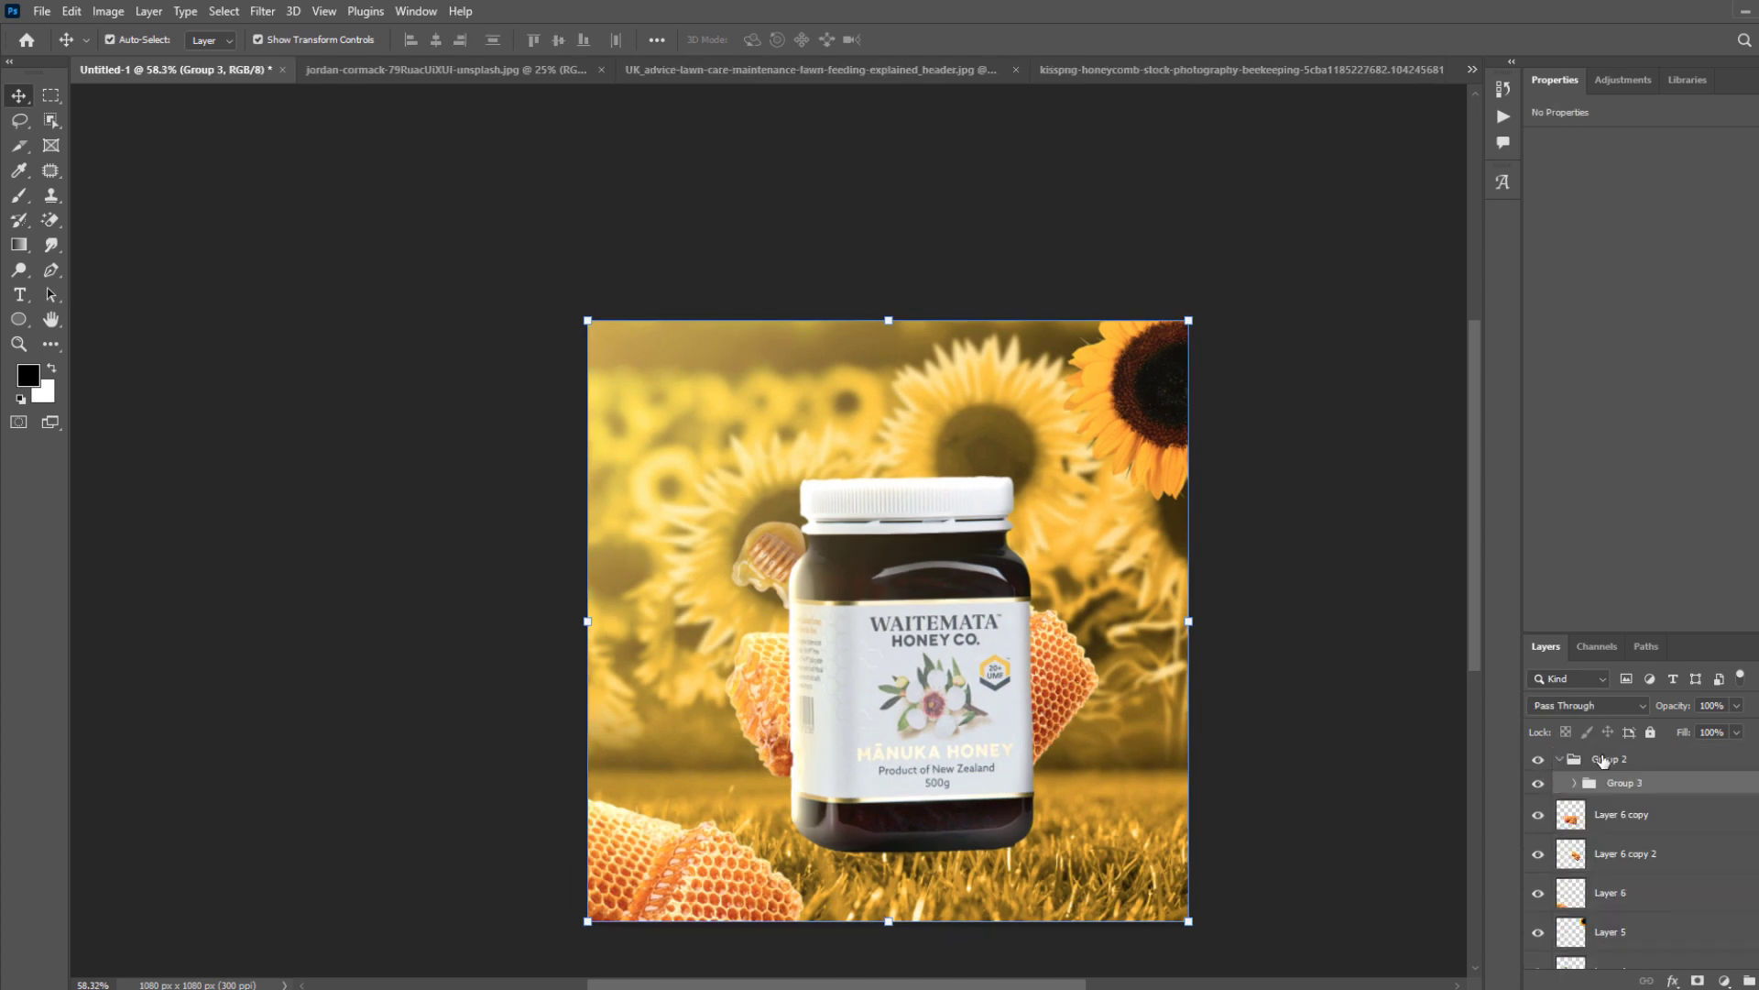
Add a Black & White adjustment layer above the jar's group to judge the composite's tonal values.
{"action": "left_click", "coordinate": [1626, 764]}
{"action": "left_click", "coordinate": [1726, 981]}
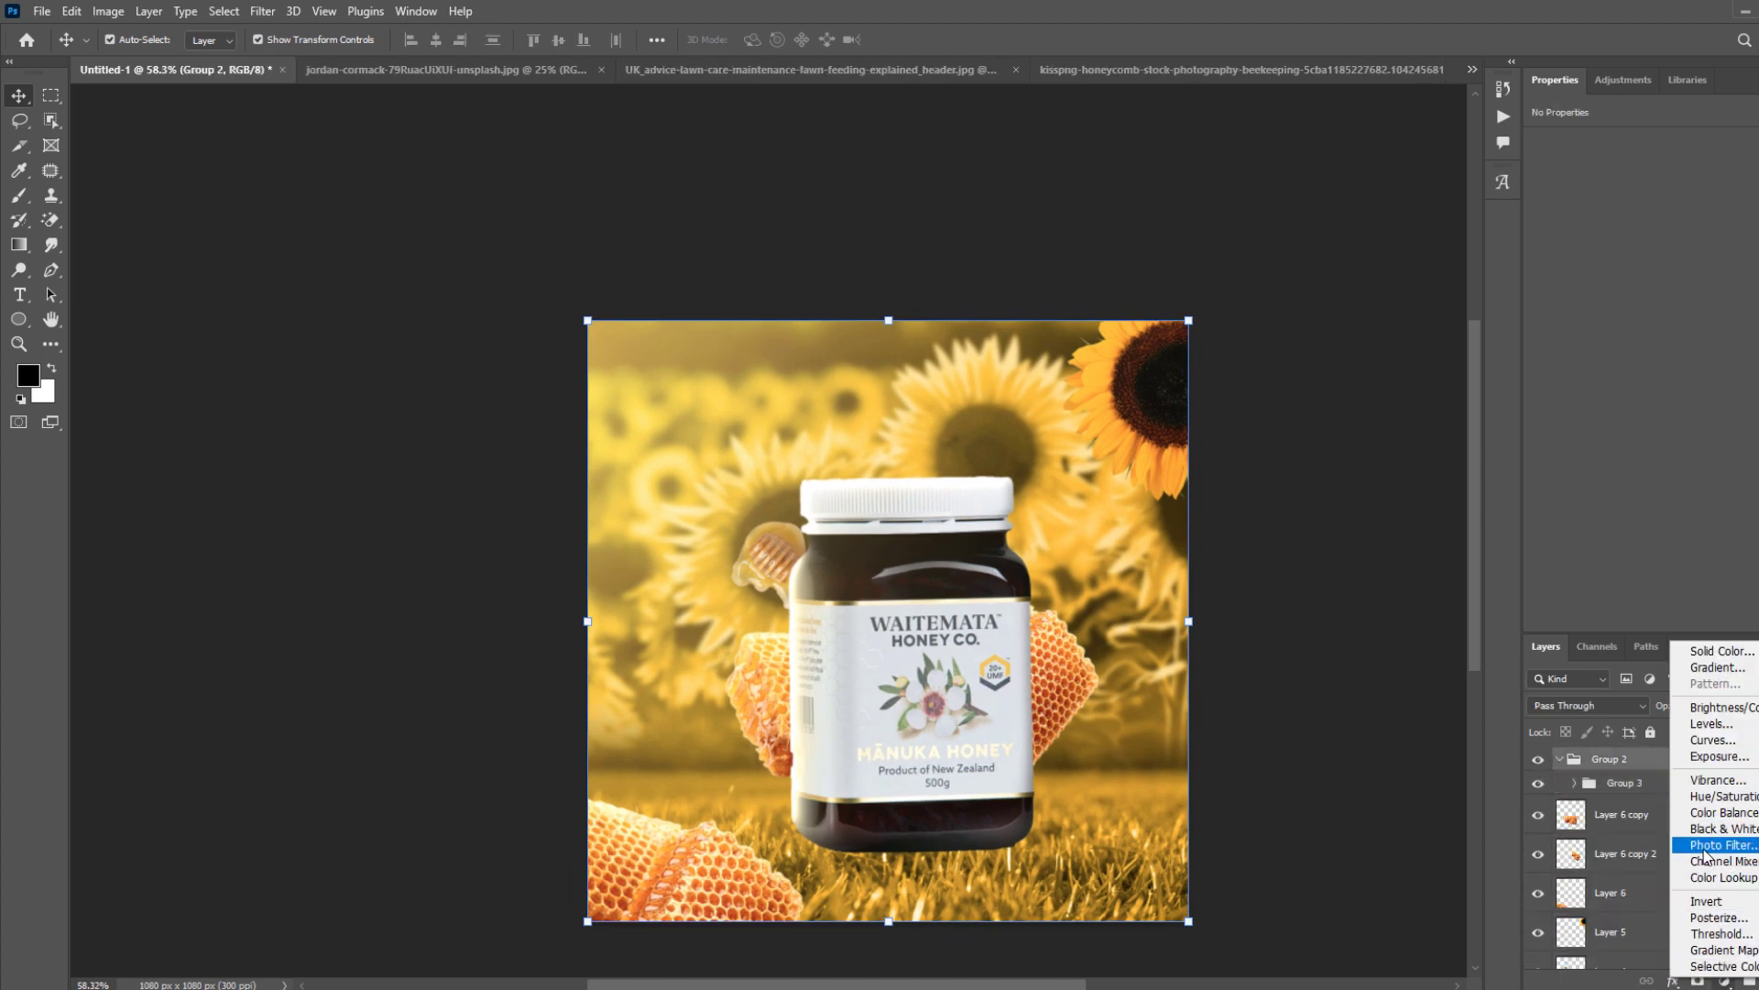
{"action": "left_click", "coordinate": [1714, 829]}
{"action": "scroll", "coordinate": [850, 626], "scroll_direction": "up", "scroll_amount": 2}
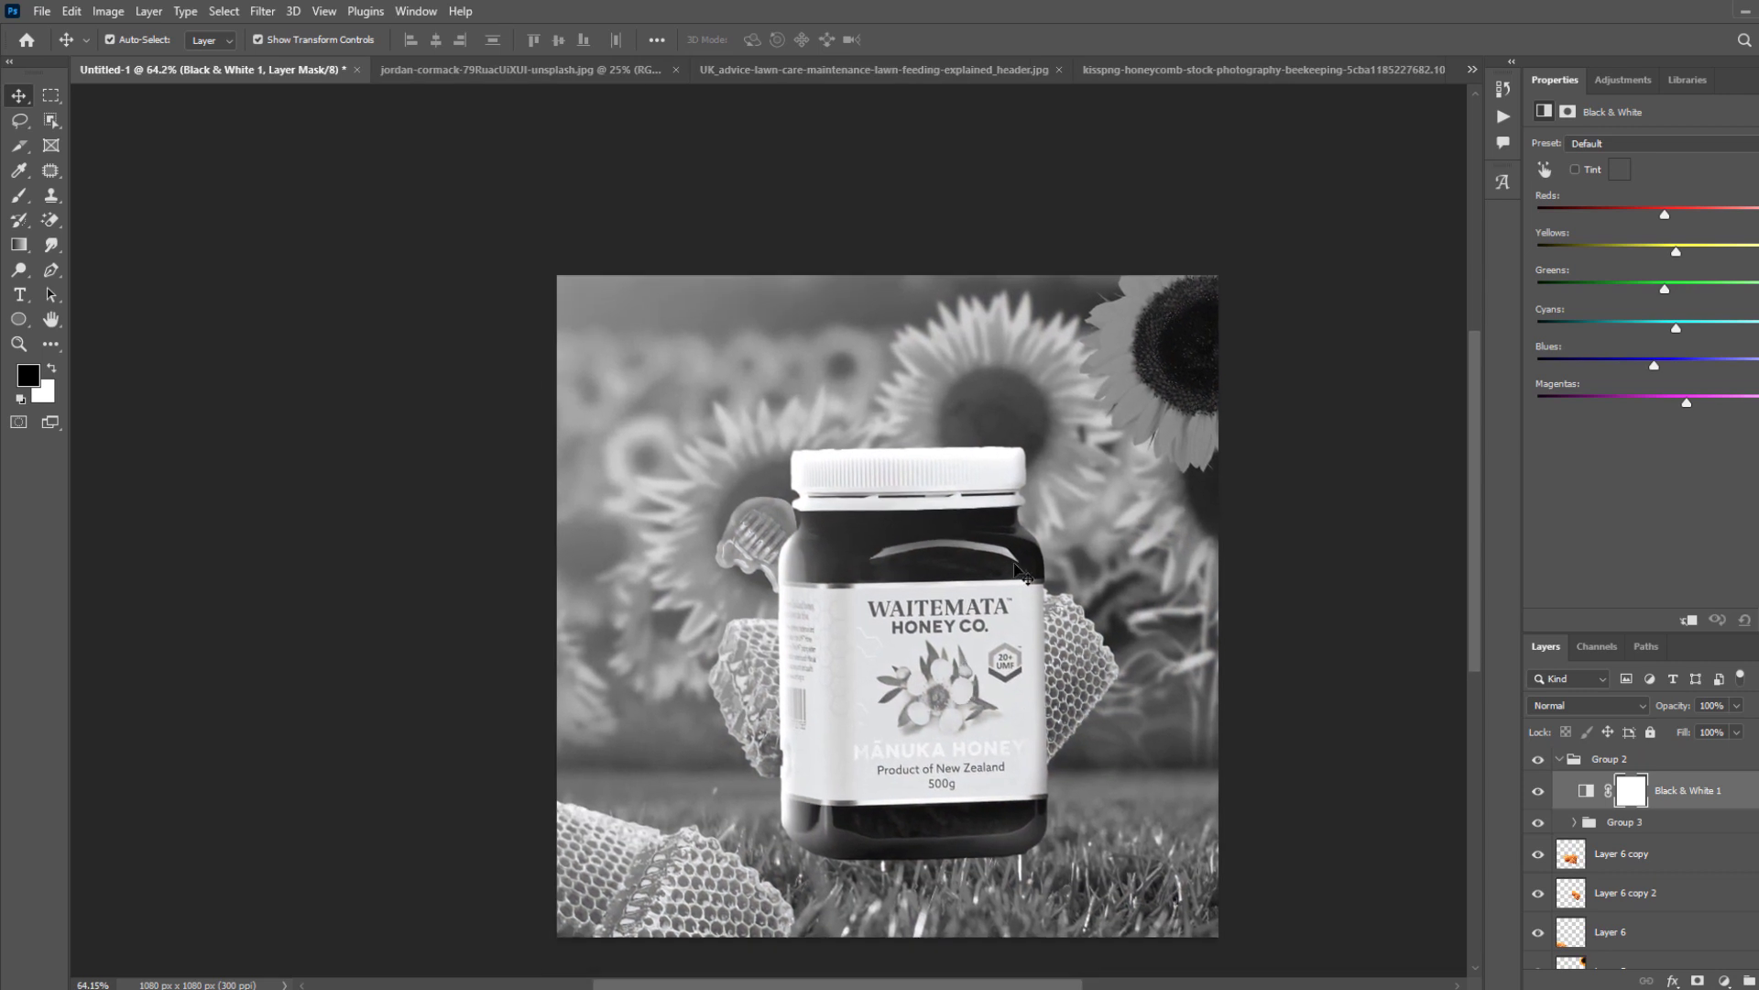
{"action": "scroll", "coordinate": [672, 750], "scroll_direction": "up", "scroll_amount": 2}
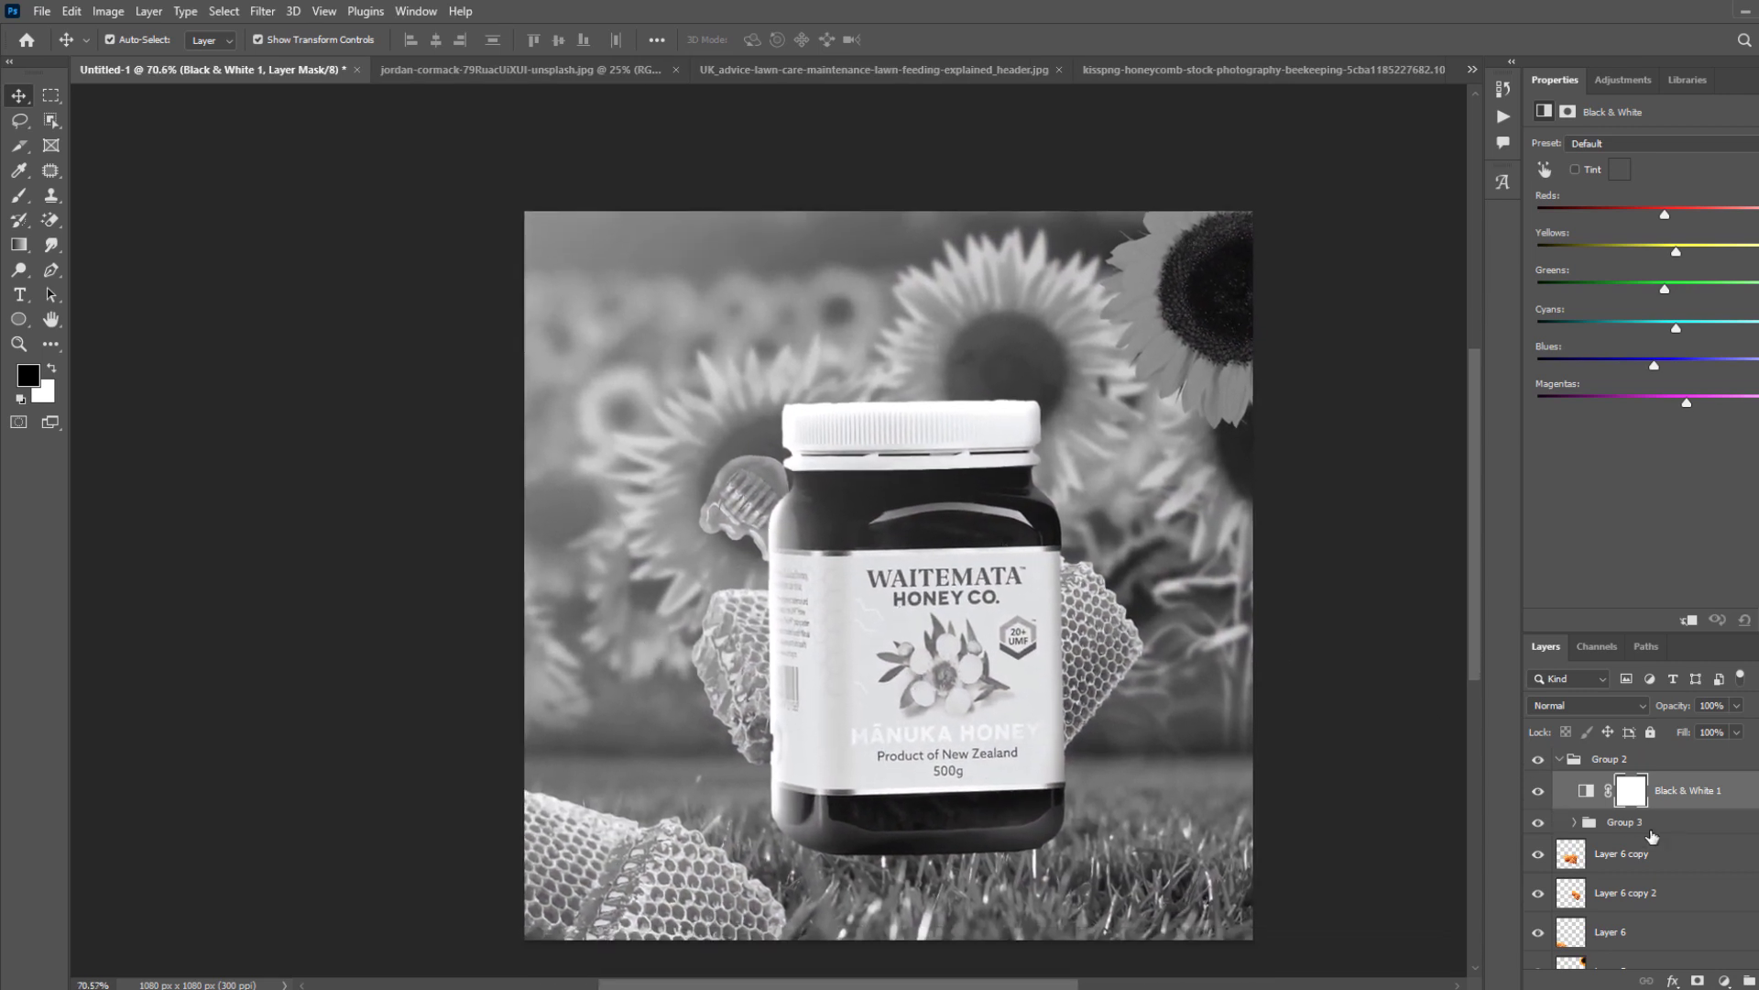
Add a Curves adjustment above Layer 13 inside the jar's group and clip it to the jar.
{"action": "scroll", "coordinate": [1549, 770], "scroll_direction": "down", "scroll_amount": 1}
{"action": "left_click", "coordinate": [1624, 775]}
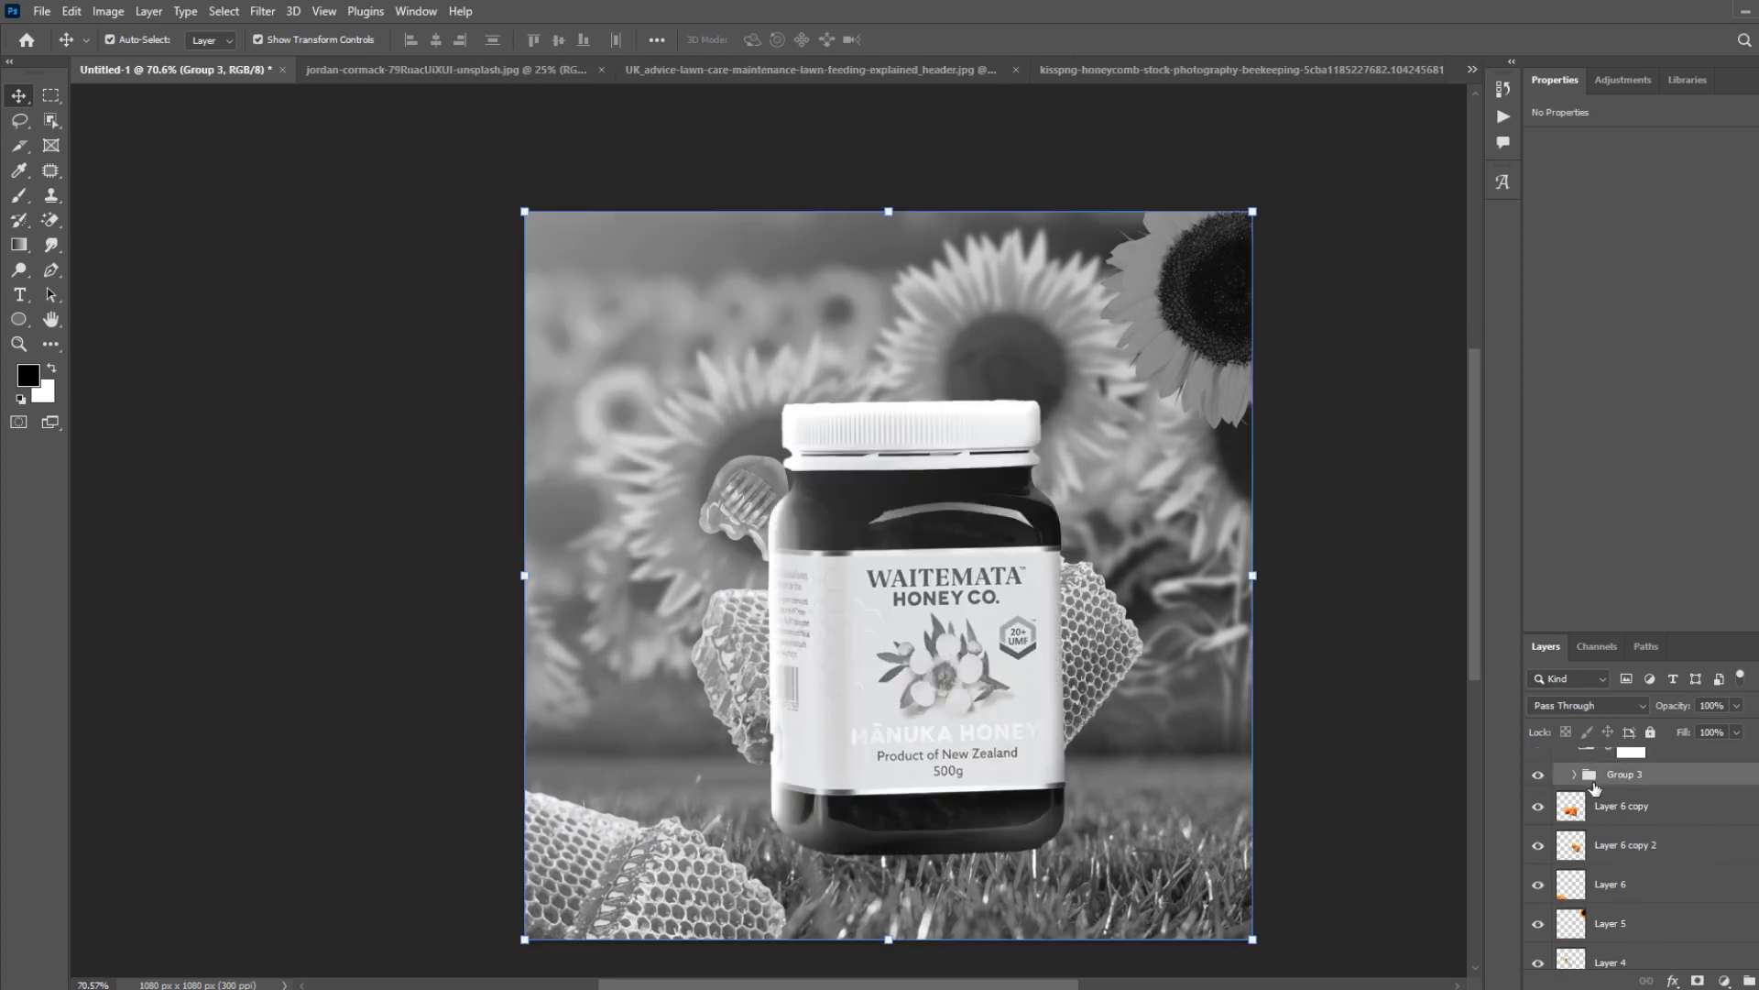
{"action": "left_click", "coordinate": [1574, 774]}
{"action": "left_click", "coordinate": [1661, 907]}
{"action": "left_click", "coordinate": [1724, 981]}
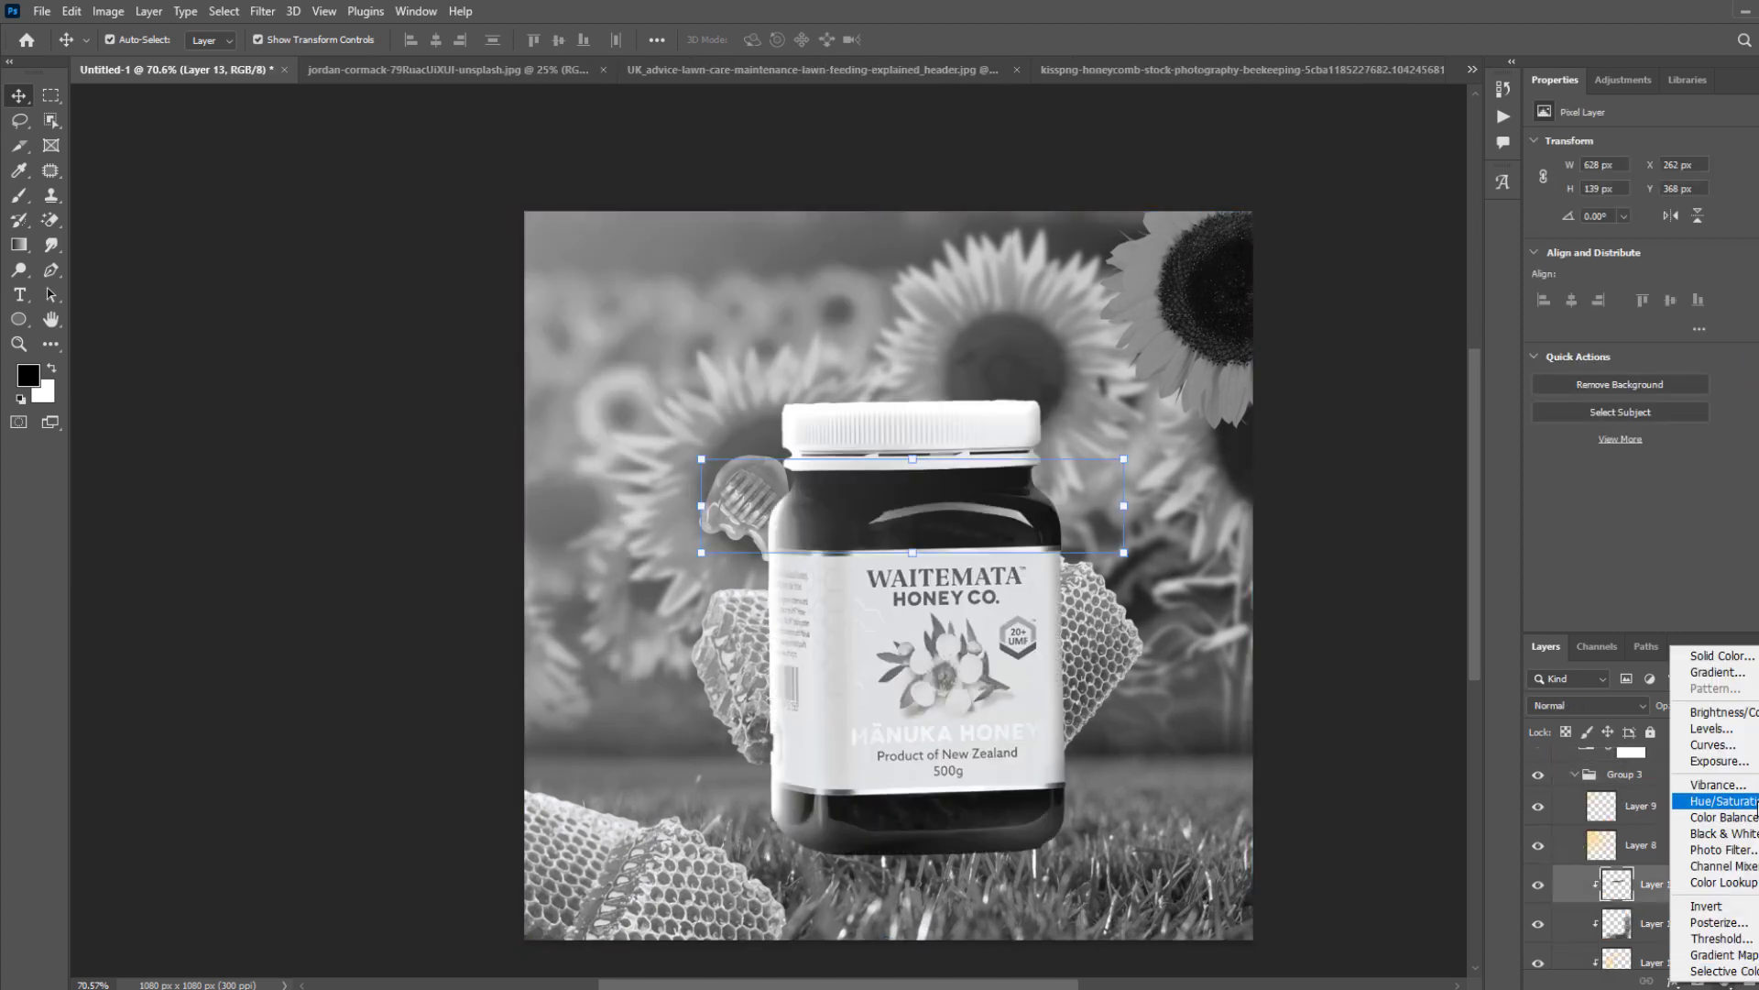
{"action": "left_click", "coordinate": [1713, 746]}
{"action": "right_click", "coordinate": [1694, 885]}
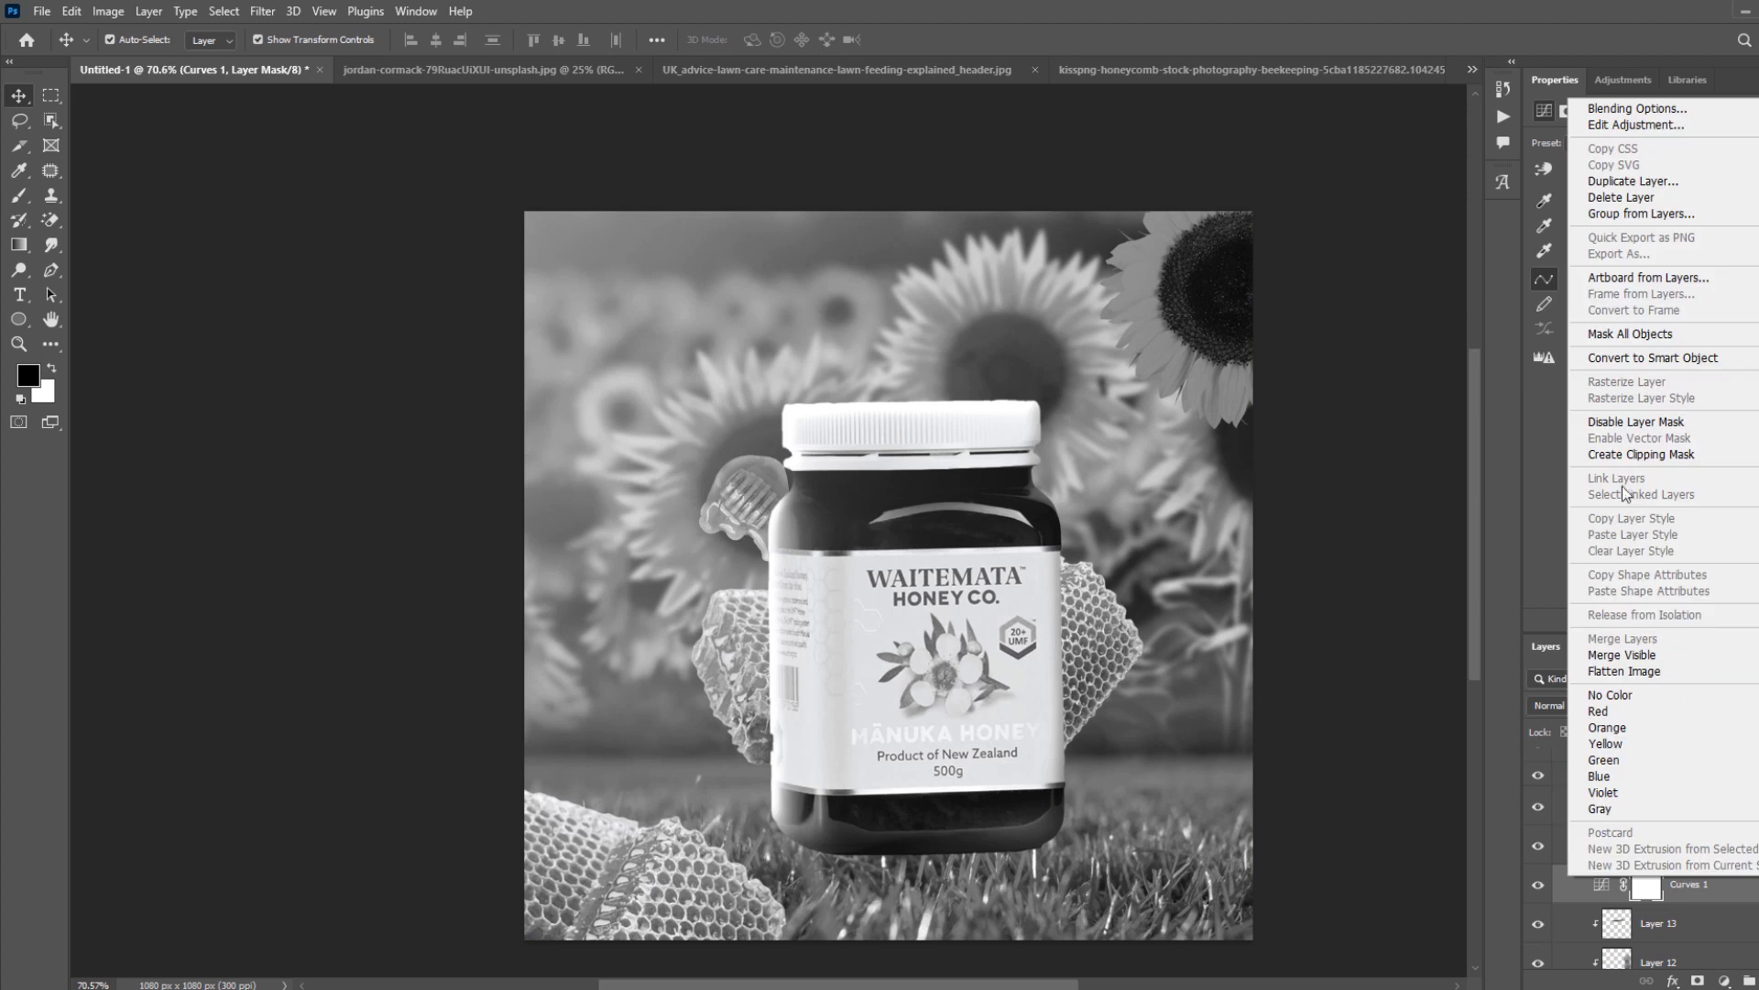
{"action": "left_click", "coordinate": [1624, 457]}
Set the Curves black point to input 24, output 3, and the white point to input 255, output 243.
{"action": "left_click_drag", "start_coordinate": [1581, 406], "coordinate": [1600, 404]}
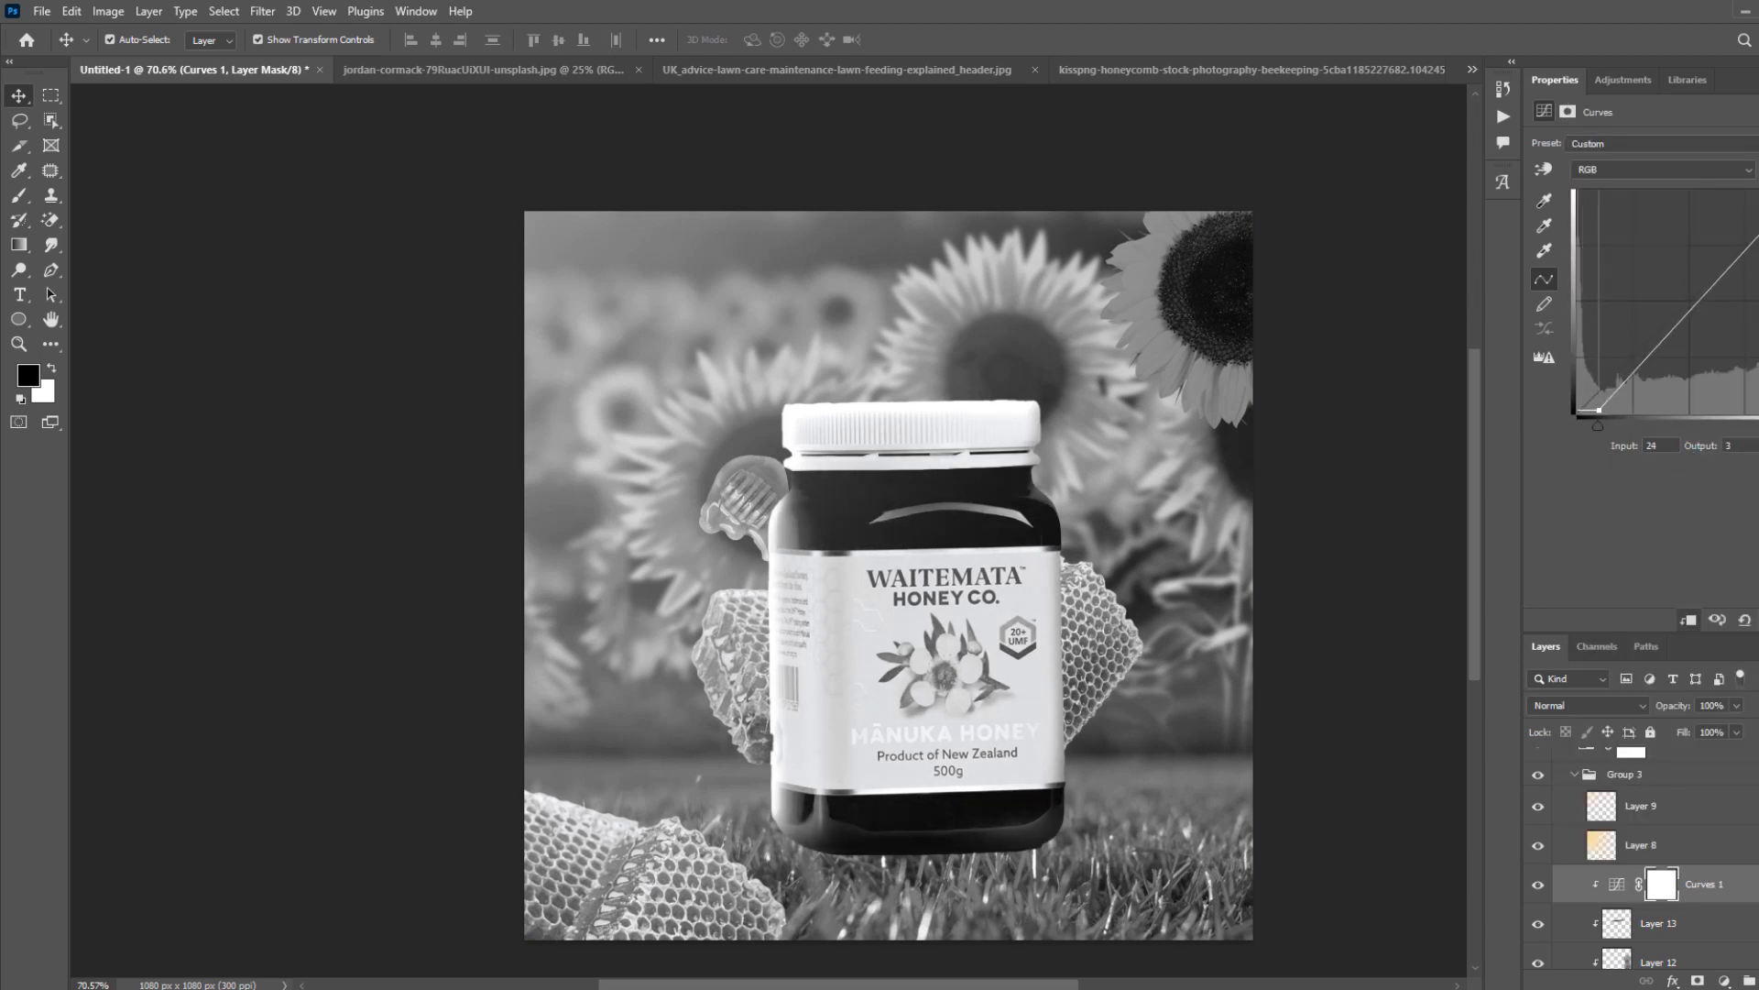
{"action": "left_click_drag", "start_coordinate": [1758, 190], "coordinate": [1758, 210]}
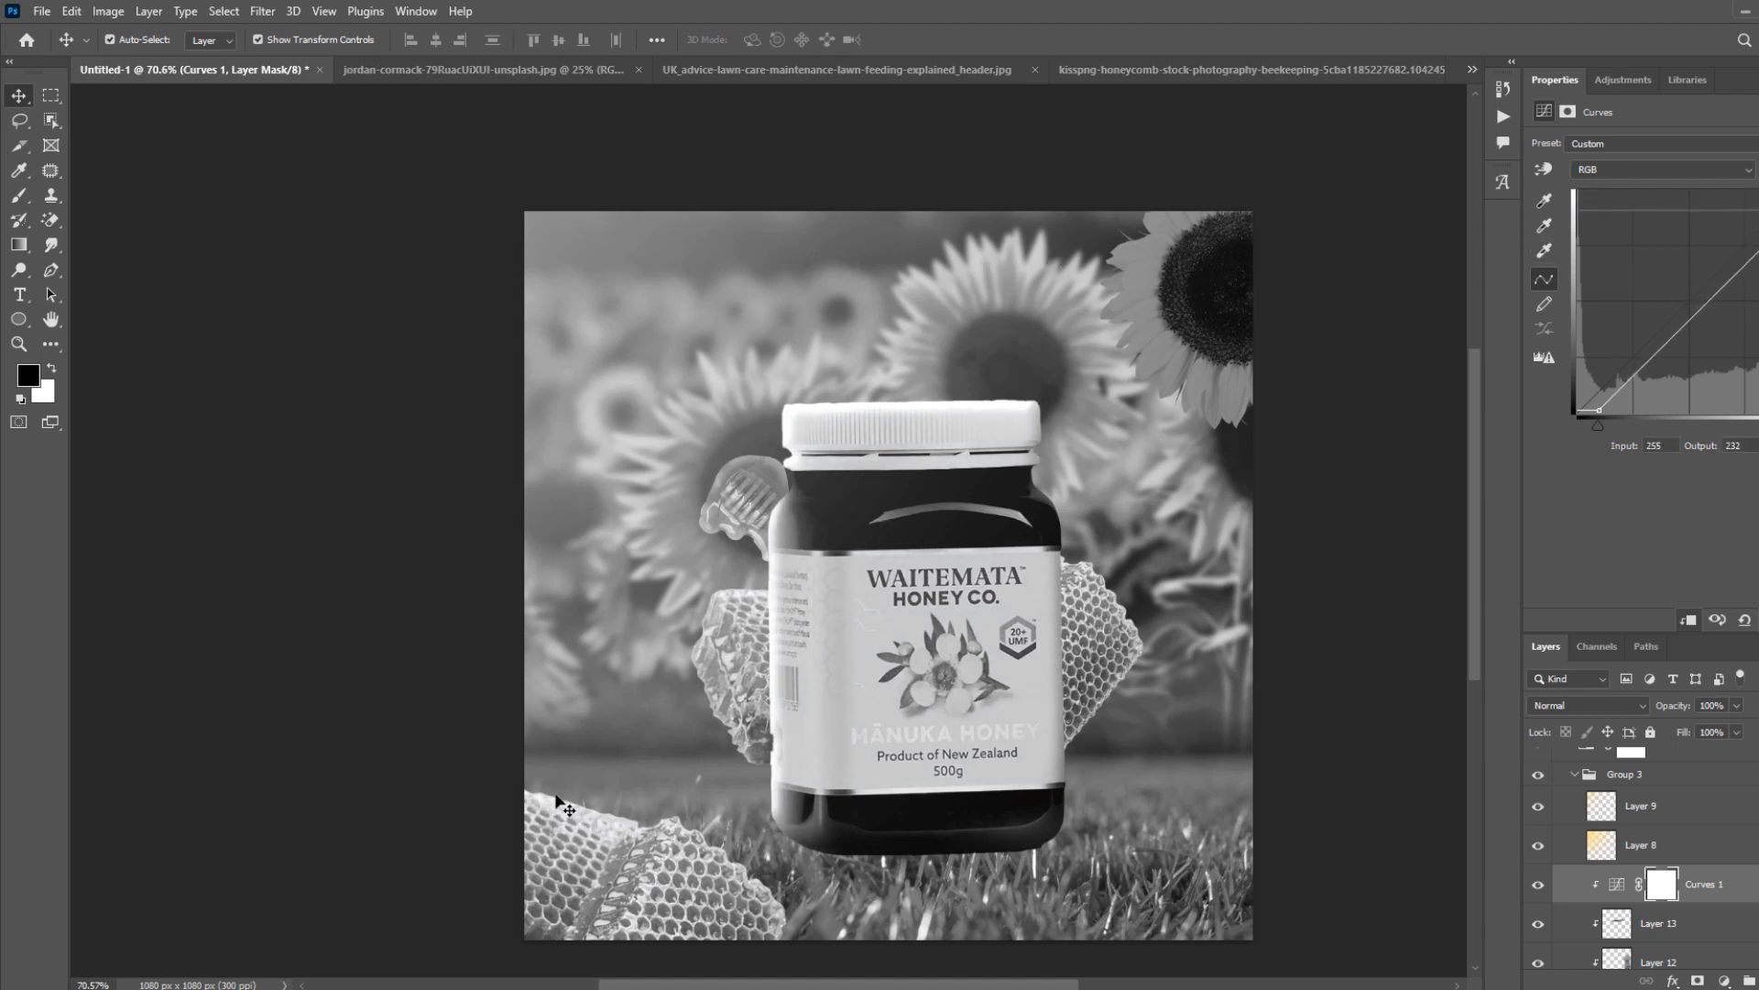
{"action": "left_click_drag", "start_coordinate": [1758, 210], "coordinate": [1758, 200]}
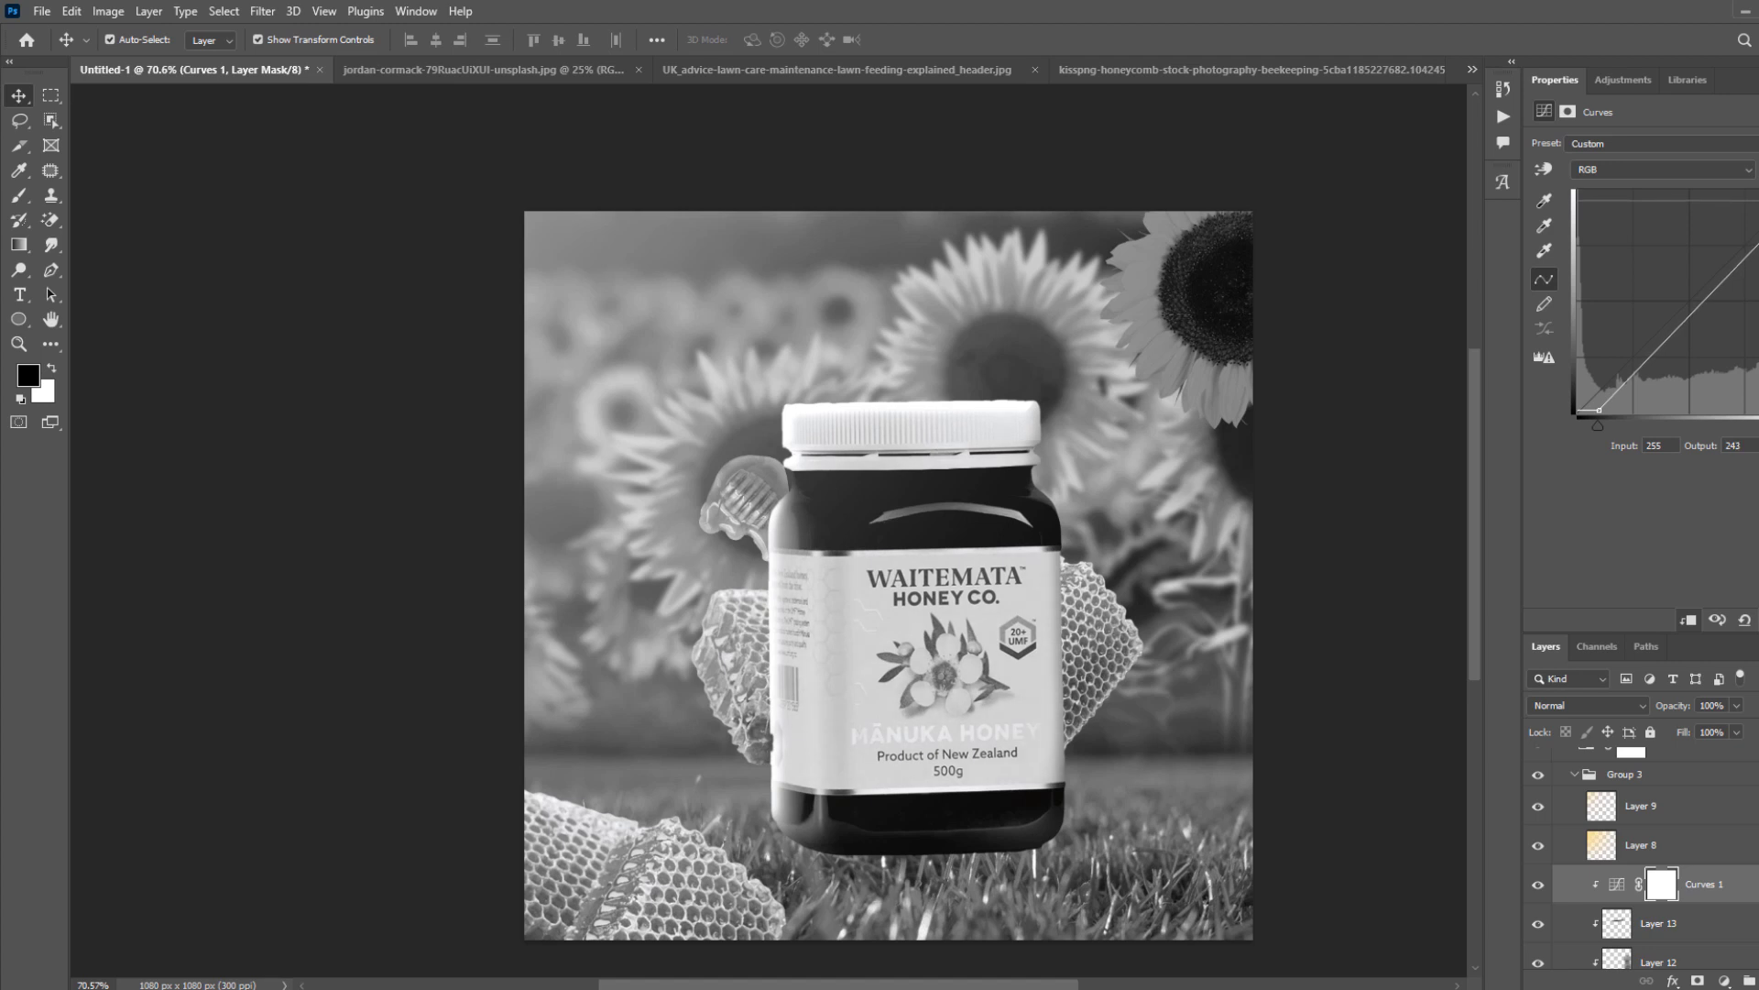
Hide the Black & White adjustment and toggle the Curves adjustment off and on to compare the jar in colour.
{"action": "scroll", "coordinate": [1628, 847], "scroll_direction": "up", "scroll_amount": 1}
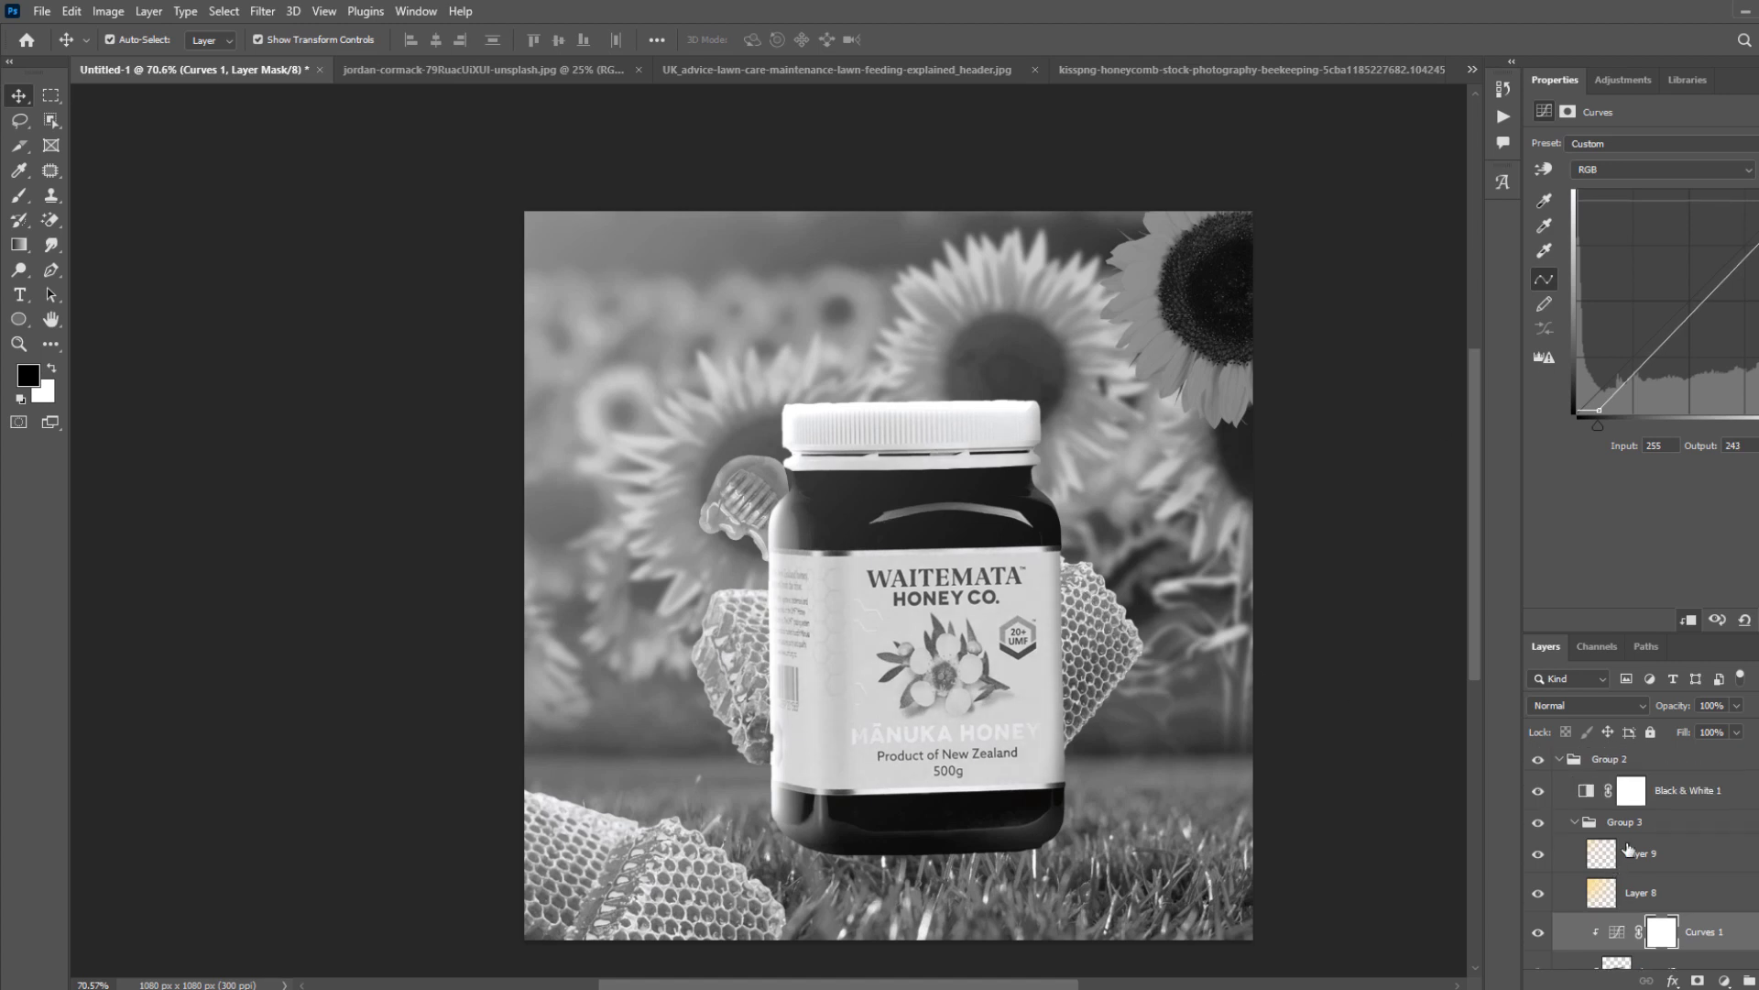
{"action": "left_click", "coordinate": [1539, 795]}
{"action": "scroll", "coordinate": [947, 674], "scroll_direction": "down", "scroll_amount": 1}
{"action": "left_click", "coordinate": [1541, 934]}
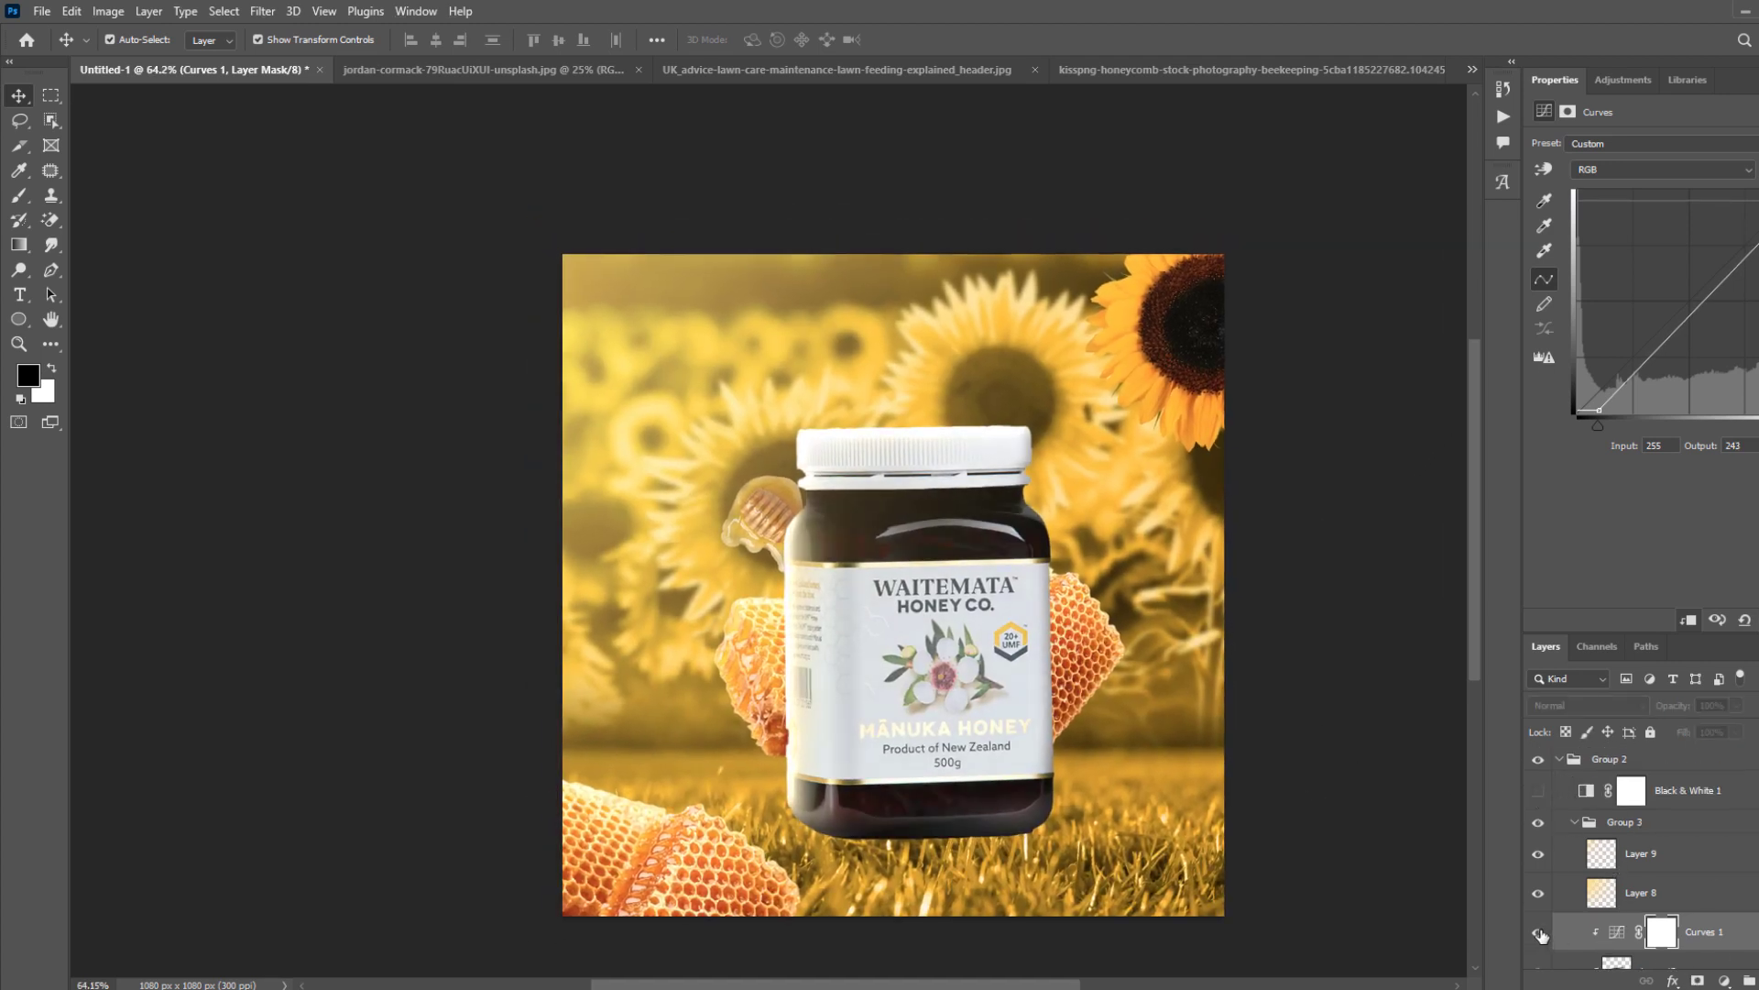
{"action": "left_click", "coordinate": [1541, 933]}
{"action": "scroll", "coordinate": [1028, 697], "scroll_direction": "up", "scroll_amount": 1}
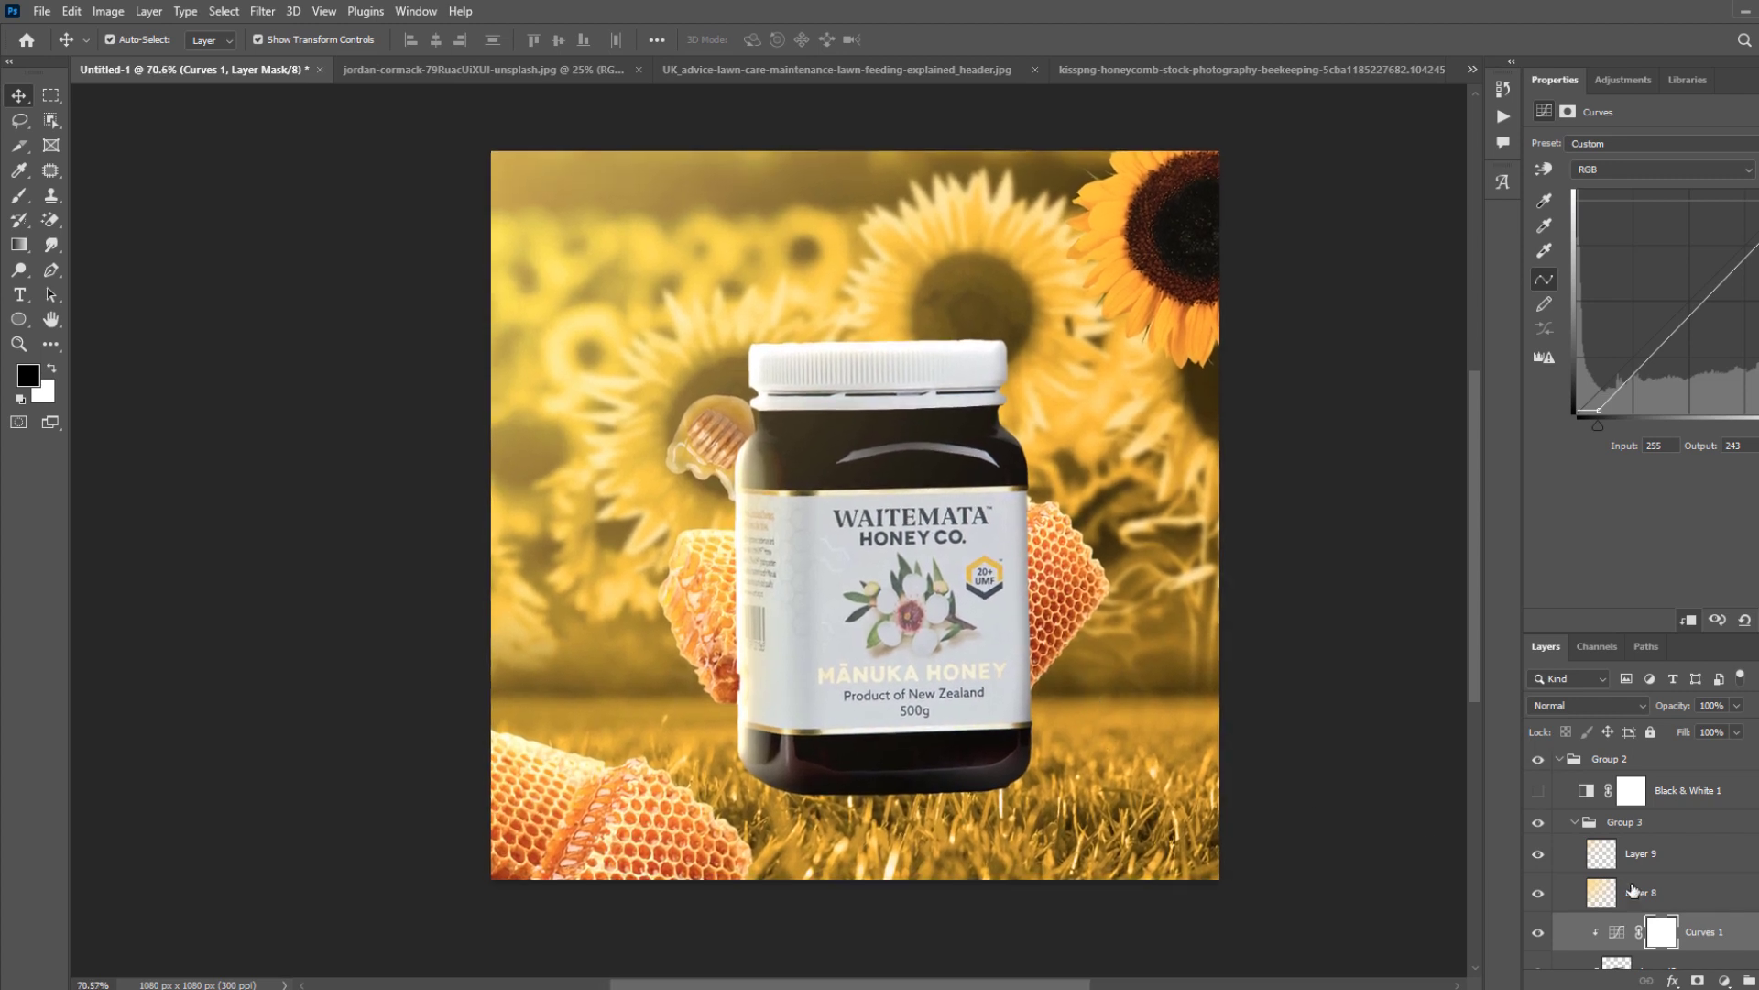
Turn off Auto-Select and move the jar's group slightly straight down.
{"action": "left_click", "coordinate": [1672, 829]}
{"action": "scroll", "coordinate": [1630, 825], "scroll_direction": "down", "scroll_amount": 1}
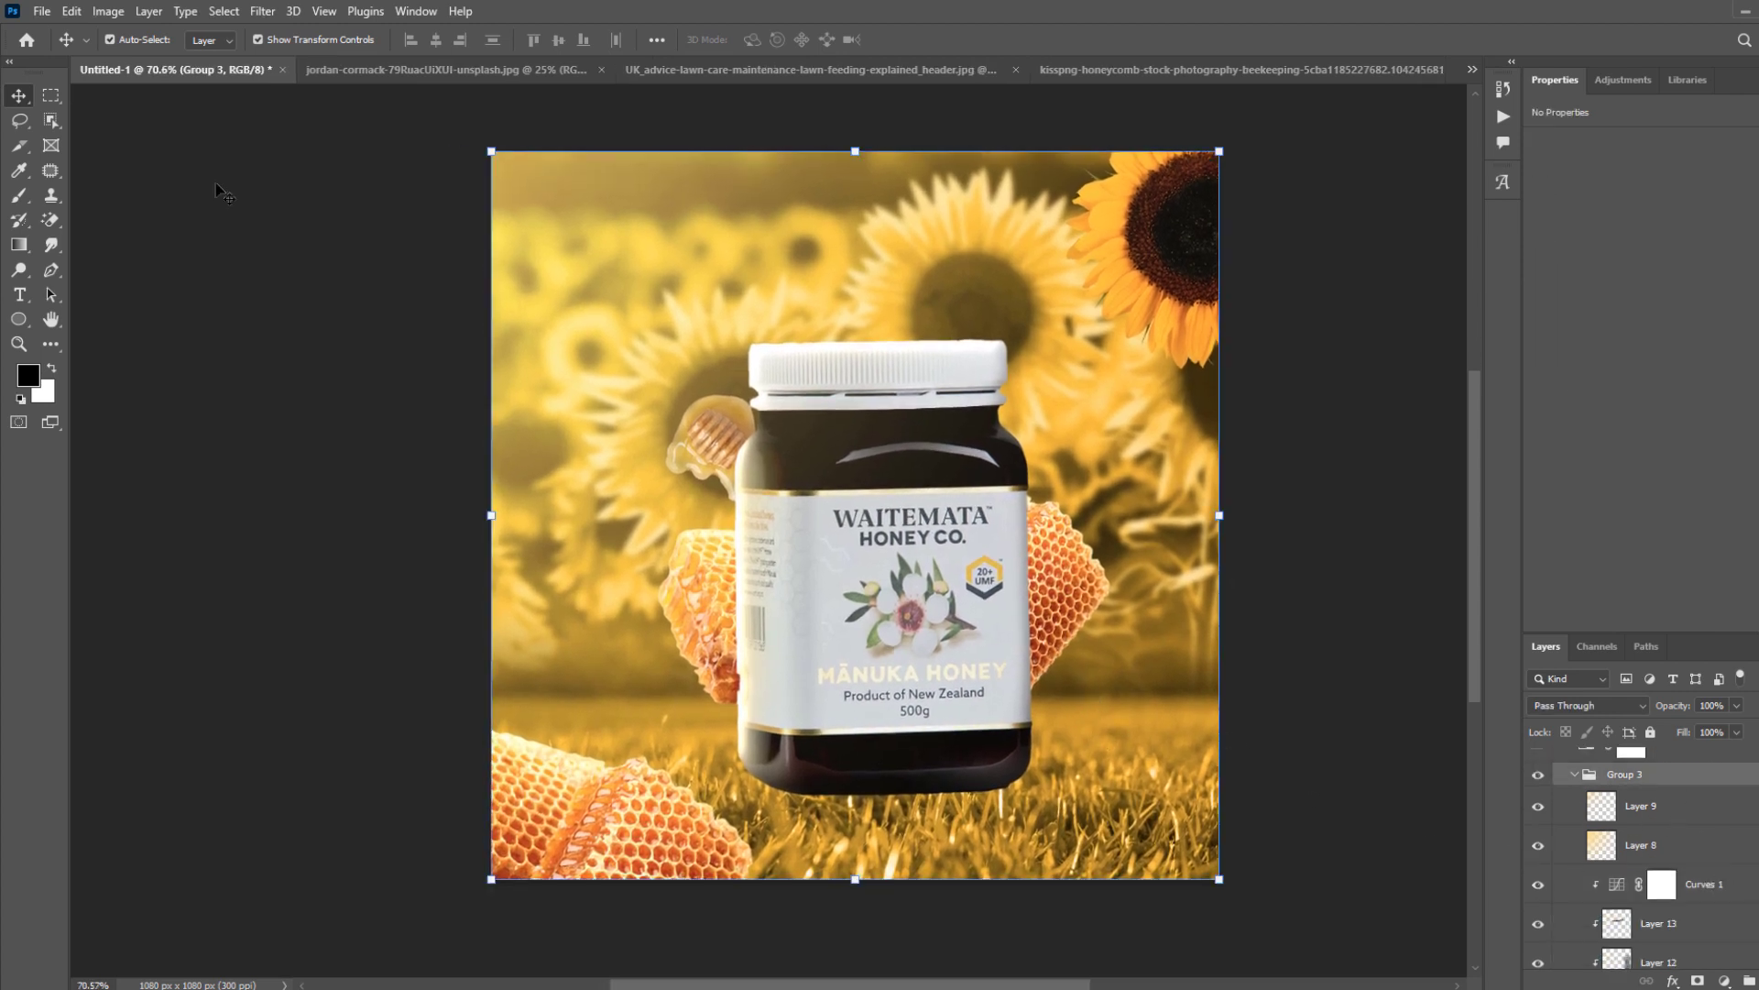
{"action": "left_click_drag", "start_coordinate": [834, 473], "coordinate": [834, 480]}
Group the three honeycomb layers: Layer 6 copy, Layer 6 copy 2 and Layer 6.
{"action": "scroll", "coordinate": [1678, 839], "scroll_direction": "down", "scroll_amount": 10}
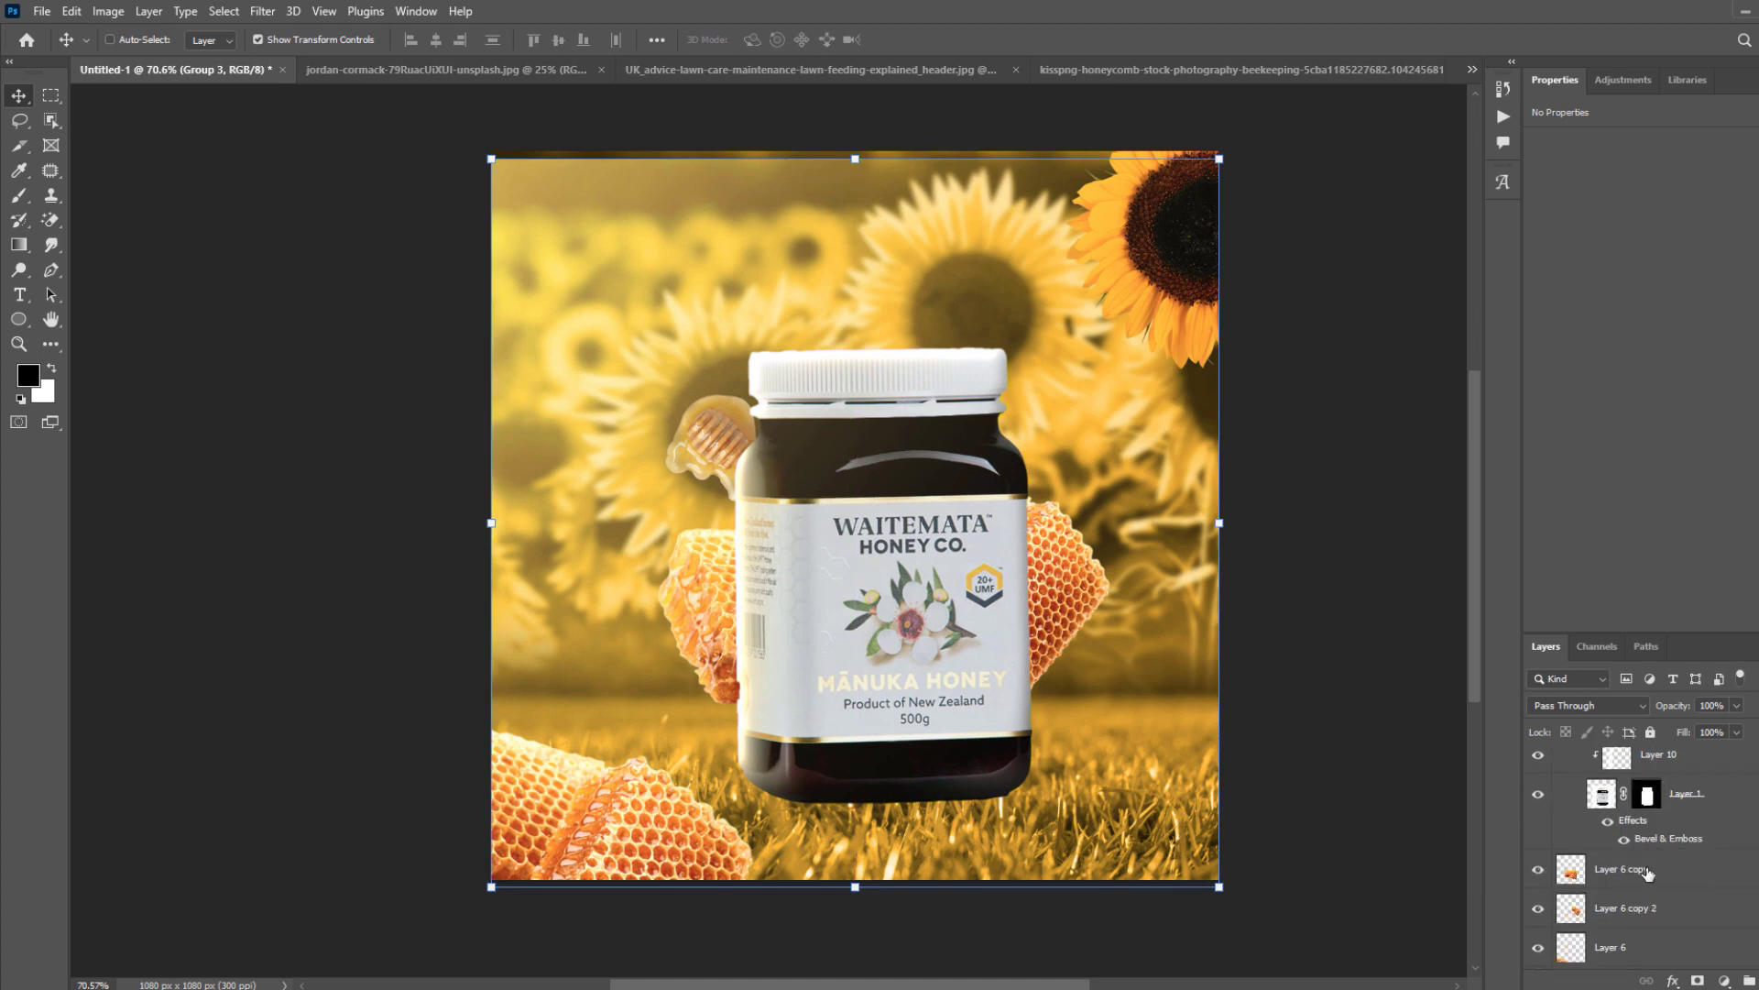
{"action": "left_click", "coordinate": [1649, 875]}
{"action": "scroll", "coordinate": [1641, 903], "scroll_direction": "down", "scroll_amount": 1}
{"action": "left_click", "coordinate": [1634, 920], "text": "shift"}
{"action": "left_click", "coordinate": [1689, 926]}
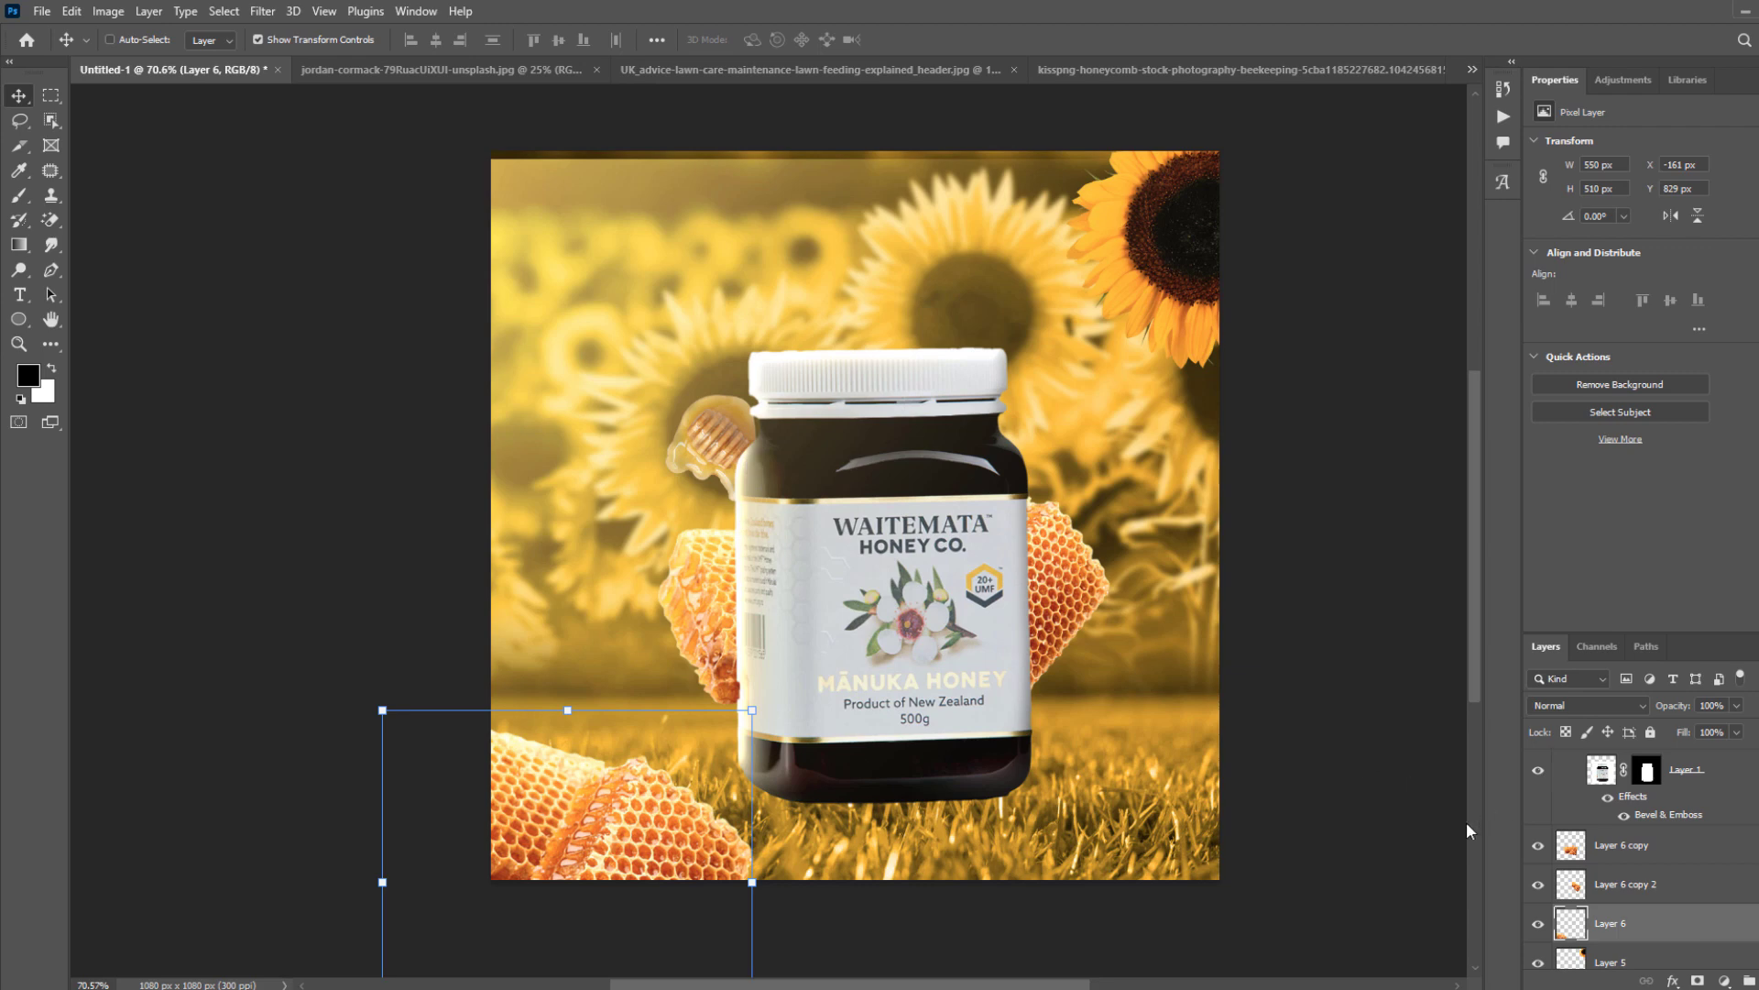
{"action": "left_click", "coordinate": [1638, 858], "text": "shift"}
{"action": "key", "text": "ctrl+g"}
Add a new layer above the honeycomb group, clip it to the group, and set the soft brush to 243 px.
{"action": "key", "text": "ctrl+shift+alt+n"}
{"action": "right_click", "coordinate": [1642, 850]}
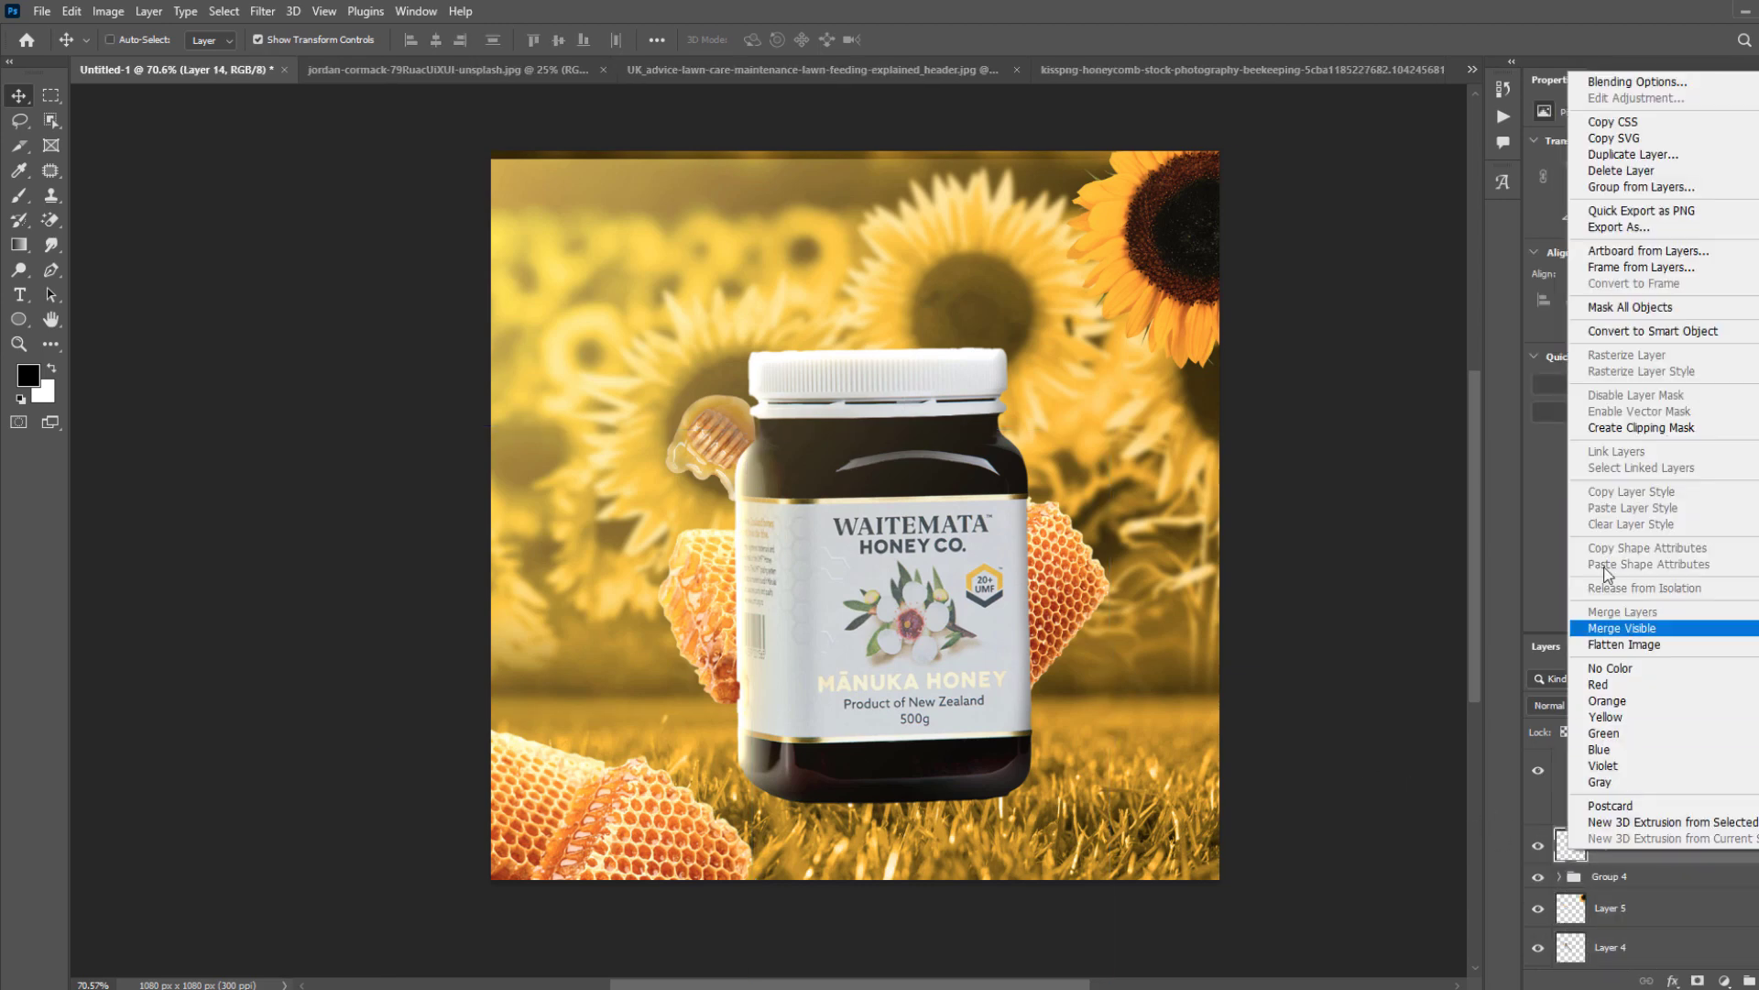
{"action": "left_click", "coordinate": [1648, 427]}
{"action": "key", "text": "b"}
{"action": "right_click", "coordinate": [1208, 486]}
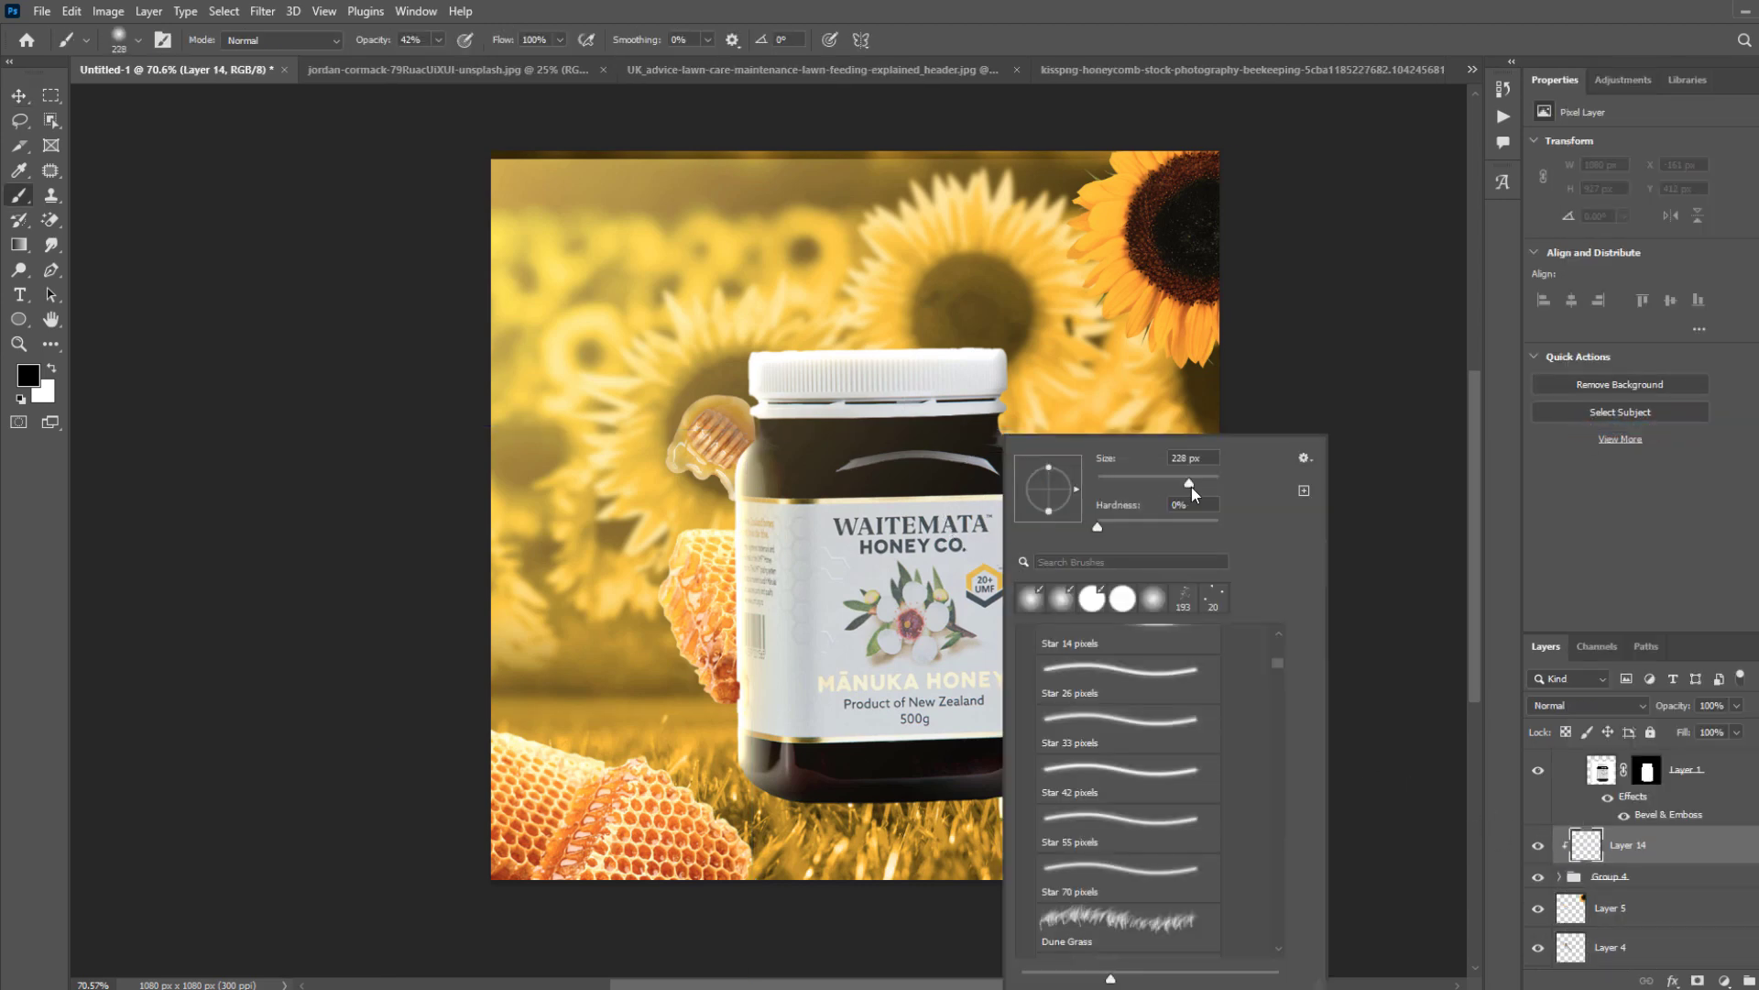
{"action": "left_click_drag", "start_coordinate": [1191, 487], "coordinate": [1195, 486]}
Brush soft black shading at 42% opacity over the honeycombs behind the jar, using a 136 px brush for the one beside its left edge.
{"action": "left_click", "coordinate": [910, 479]}
{"action": "left_click", "coordinate": [949, 539]}
{"action": "left_click", "coordinate": [948, 528]}
{"action": "key", "text": "ctrl+z"}
{"action": "key", "text": "ctrl+z"}
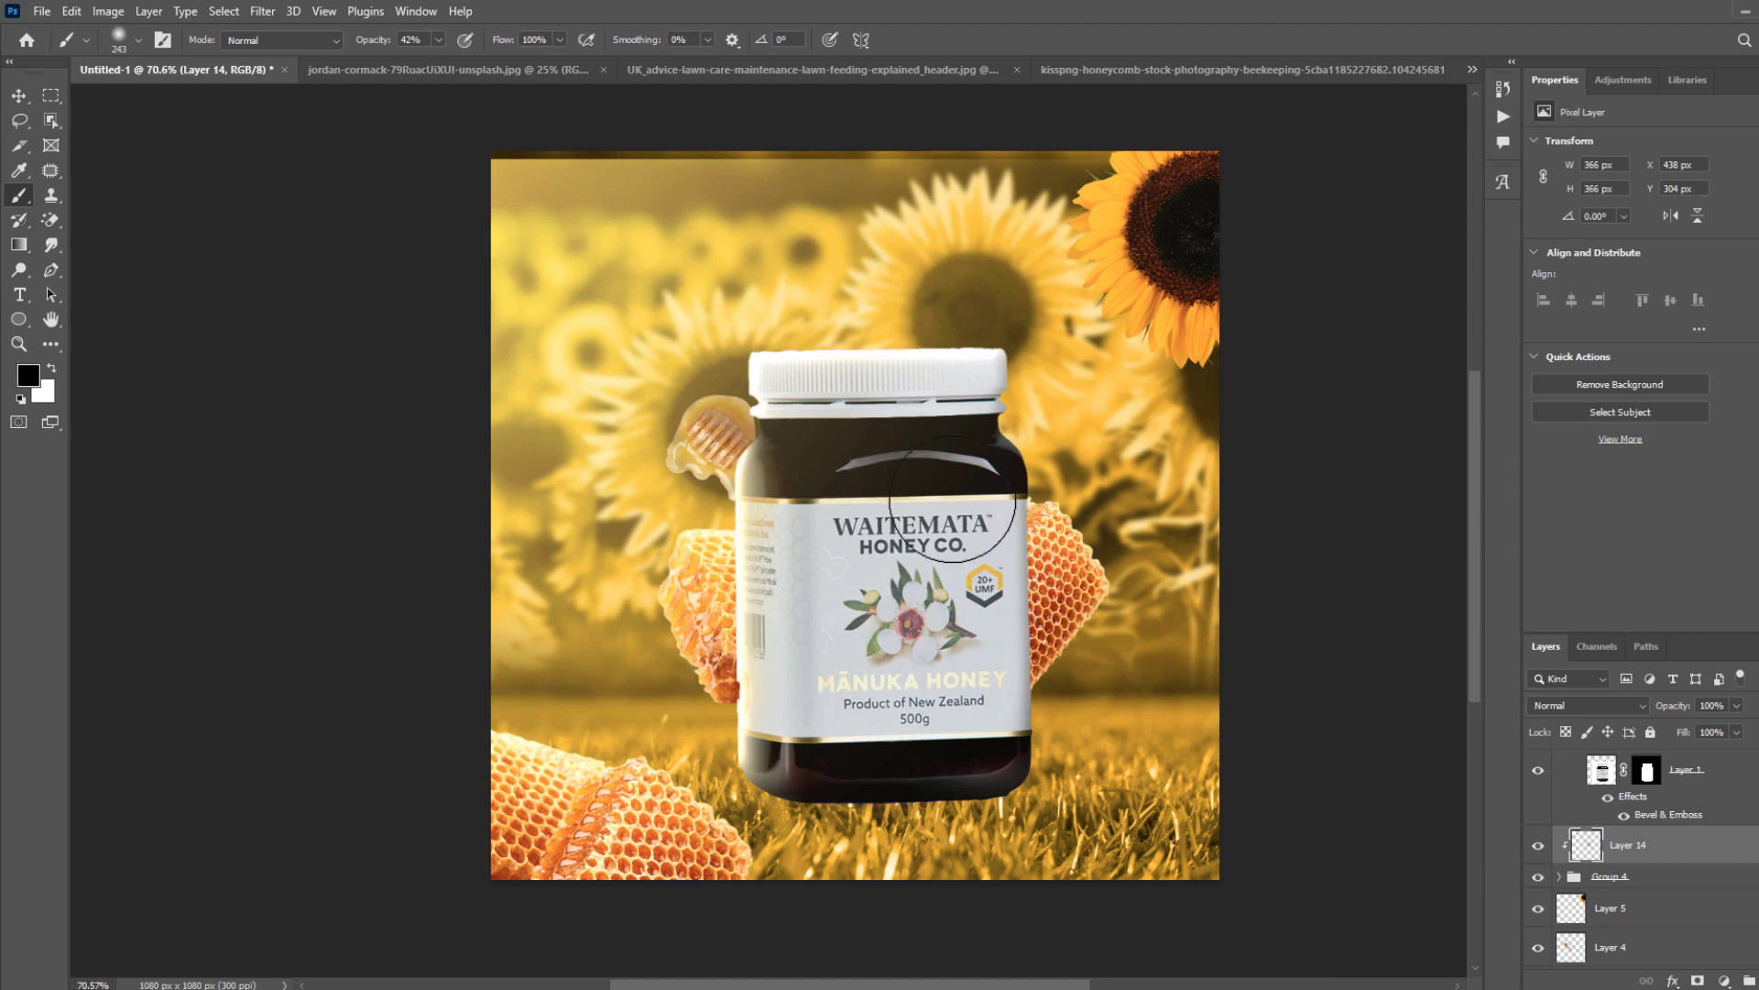
{"action": "mouse_move", "coordinate": [952, 498]}
{"action": "left_mouse_down"}
{"action": "mouse_move", "coordinate": [928, 616]}
{"action": "mouse_move", "coordinate": [885, 662]}
{"action": "left_mouse_up"}
{"action": "left_click_drag", "start_coordinate": [813, 543], "coordinate": [825, 622]}
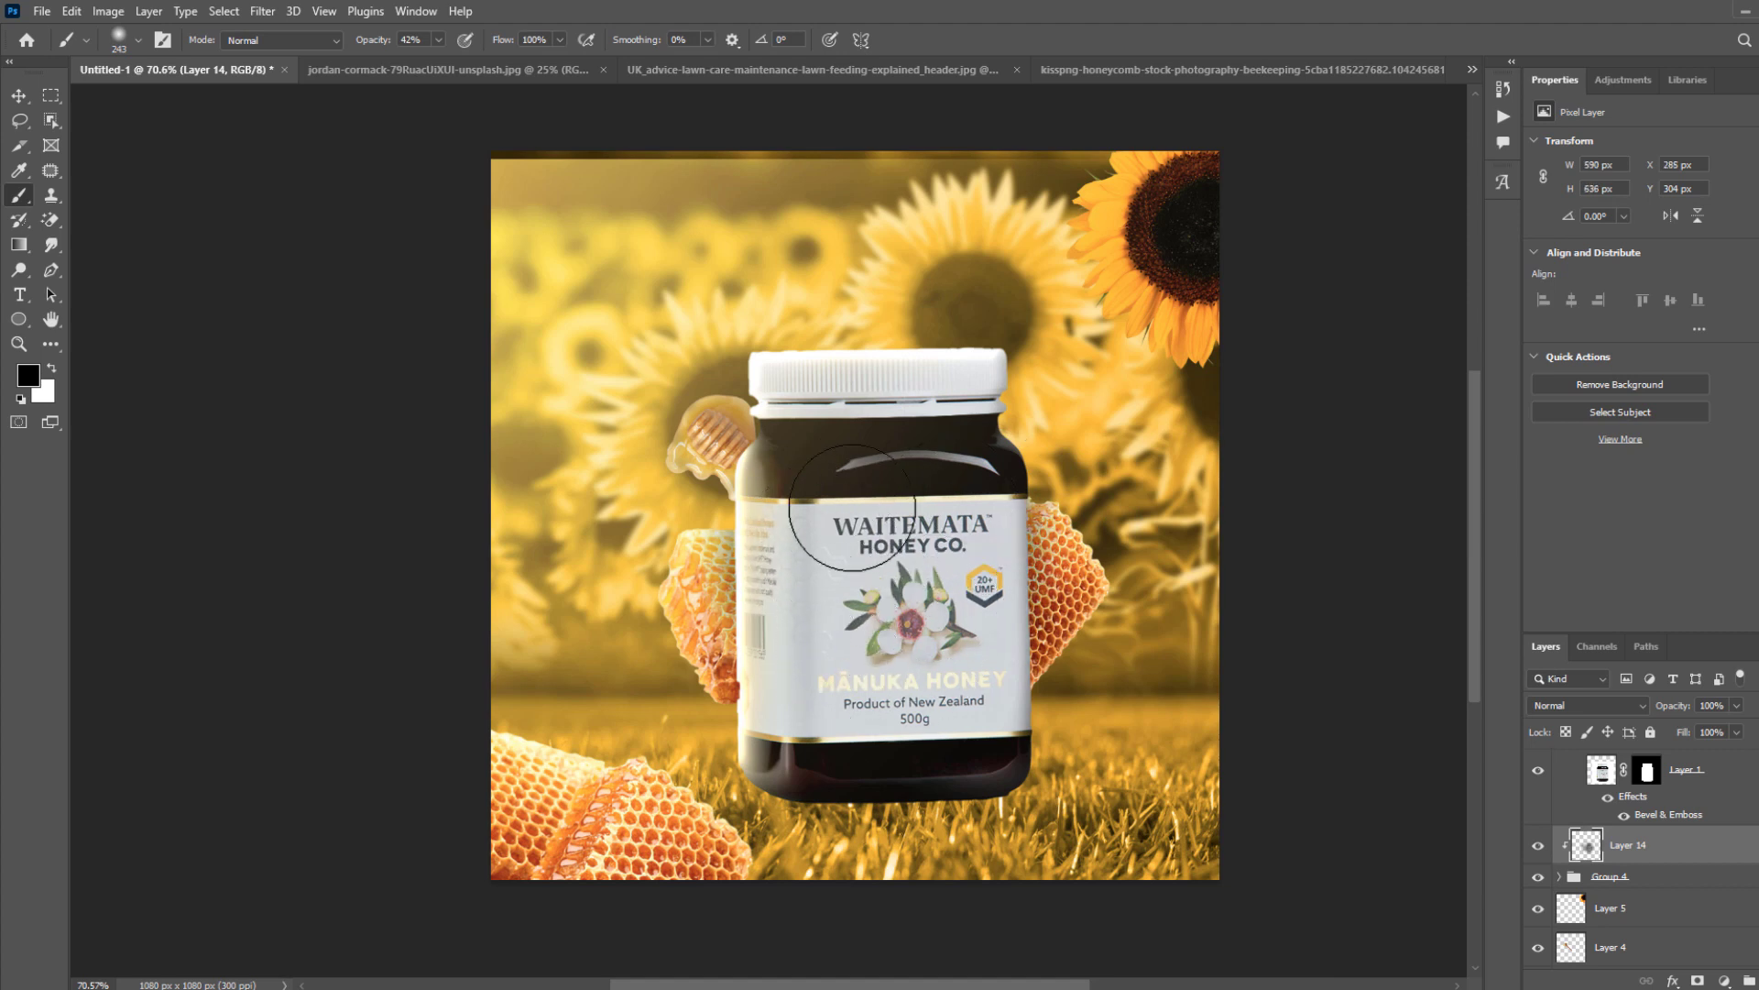
{"action": "right_click", "coordinate": [861, 507]}
{"action": "left_click", "coordinate": [1031, 485]}
{"action": "left_click", "coordinate": [807, 457]}
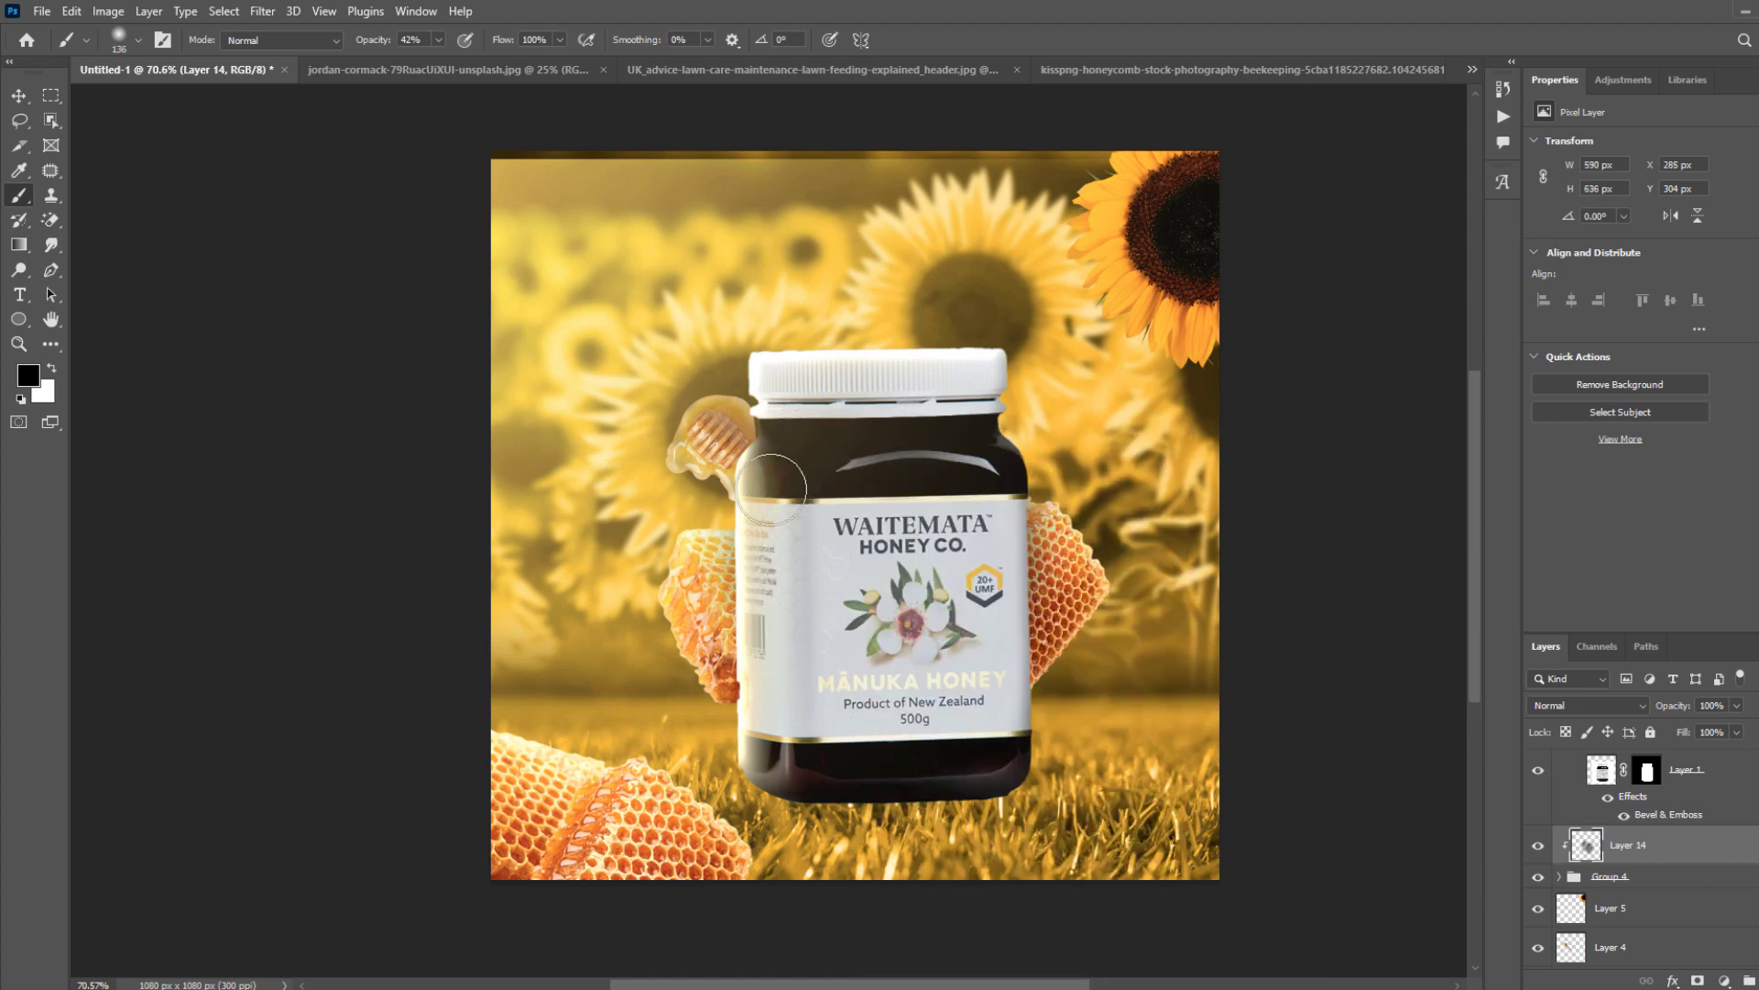
{"action": "left_click_drag", "start_coordinate": [770, 488], "coordinate": [793, 642]}
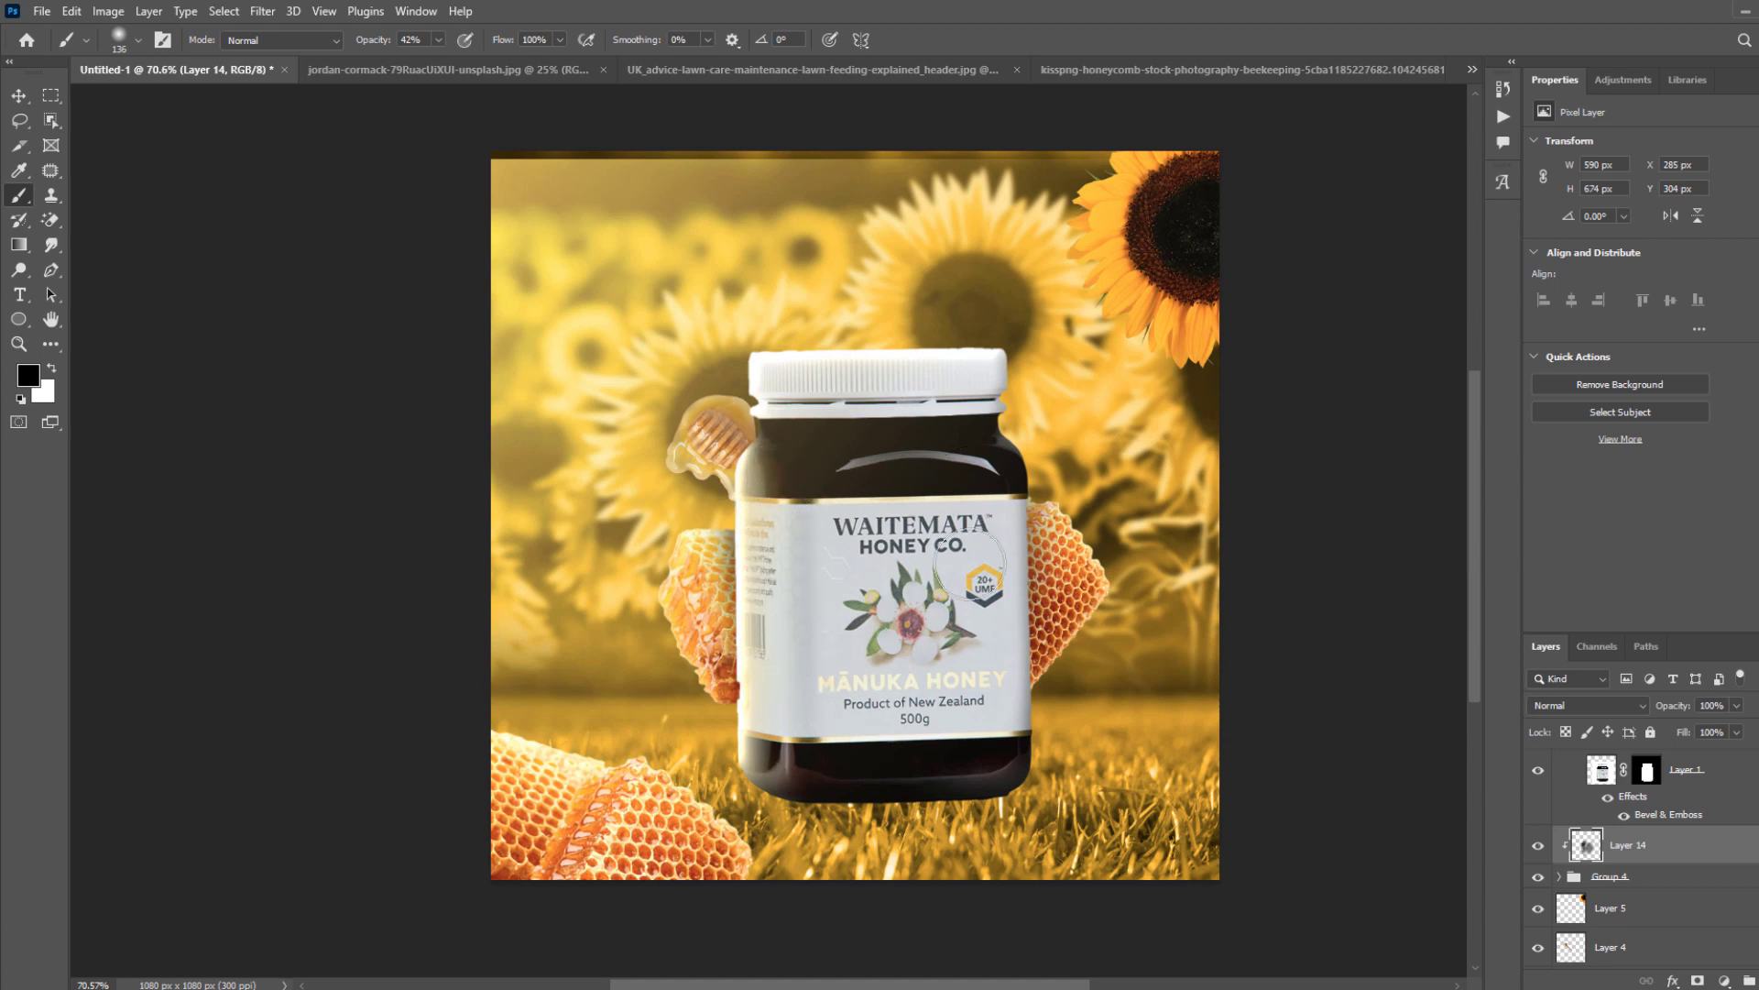
Set the honeycomb shading layer to Multiply at 64% opacity.
{"action": "left_click", "coordinate": [1569, 705]}
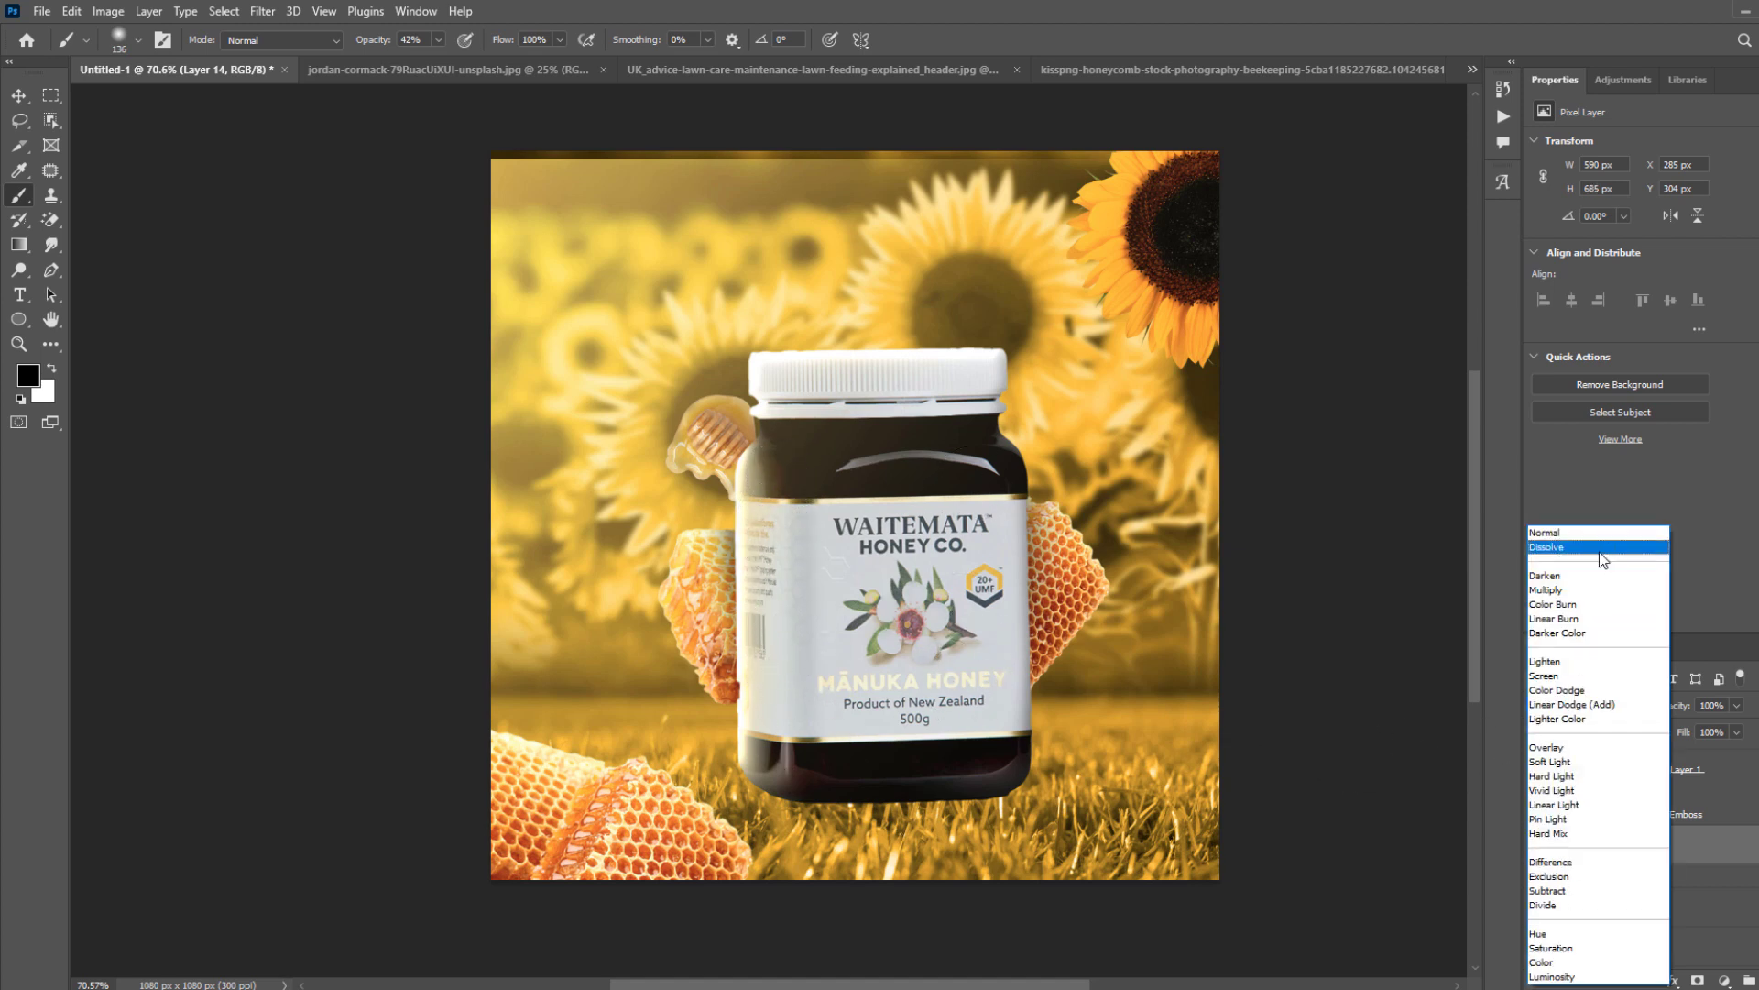
{"action": "left_click", "coordinate": [1557, 591]}
{"action": "left_click", "coordinate": [1558, 703]}
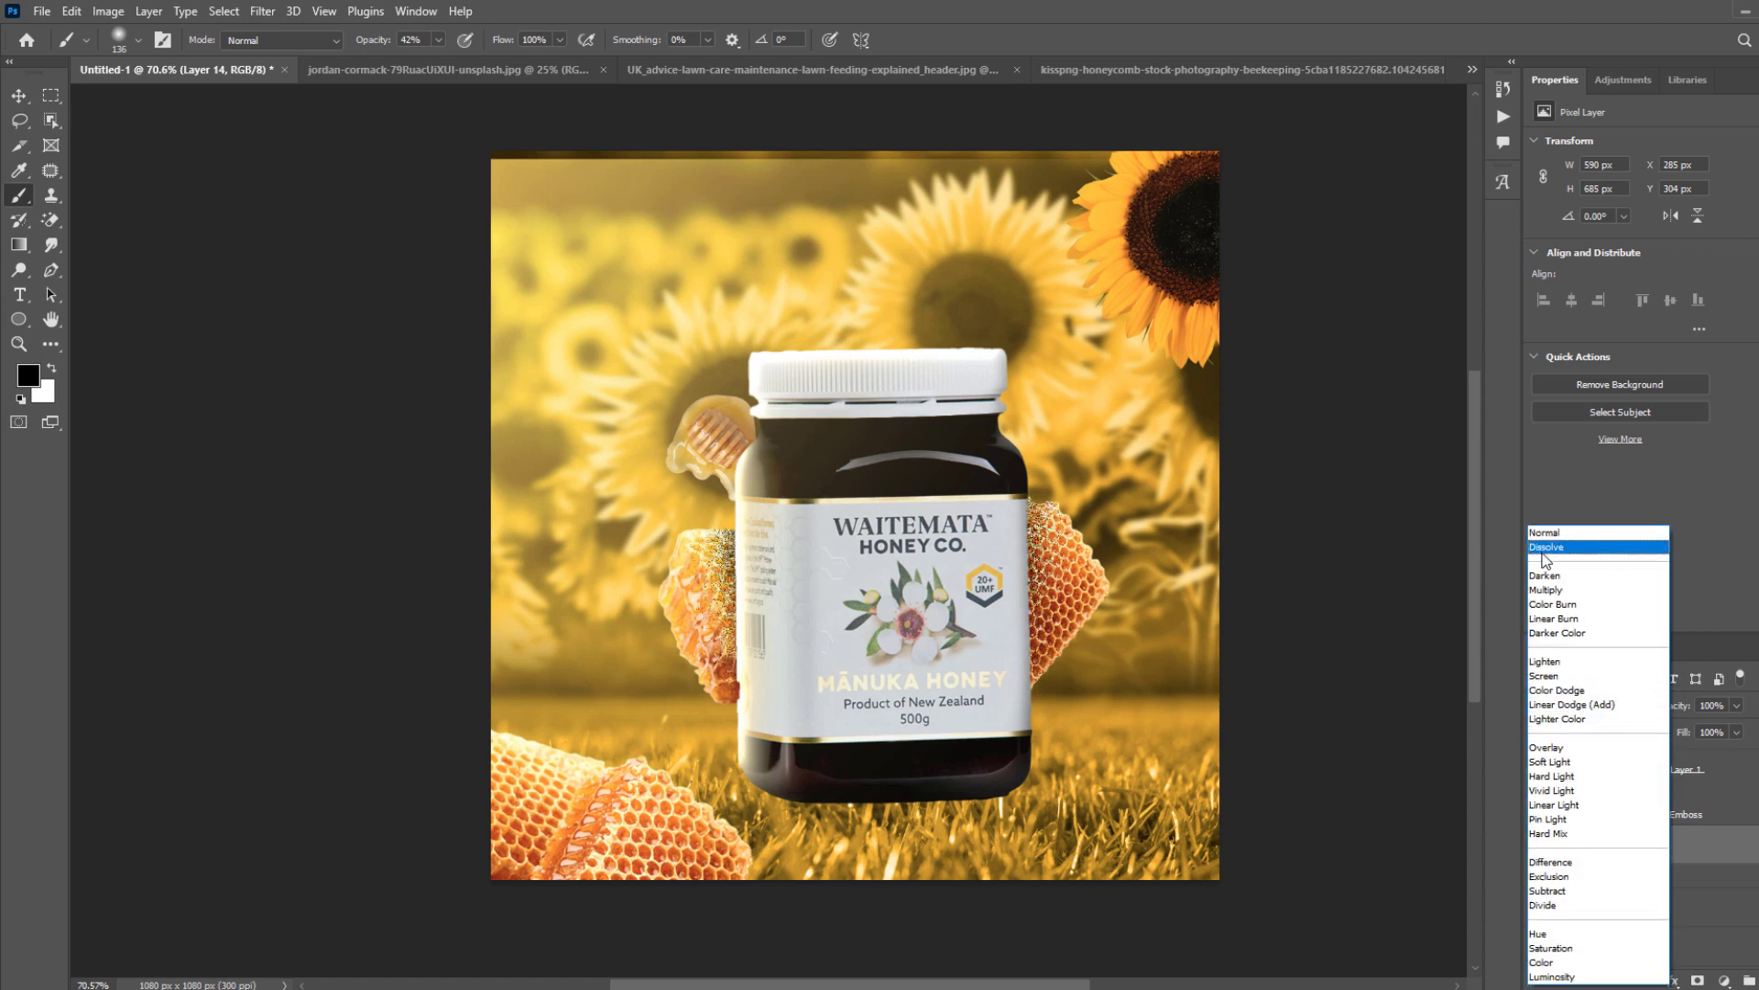
{"action": "left_click", "coordinate": [1557, 591]}
{"action": "left_click_drag", "start_coordinate": [1713, 724], "coordinate": [1705, 728]}
Add another layer clipped to the honeycomb group and brush white highlights around the honeycombs' upper left area.
{"action": "key", "text": "ctrl+shift+alt+n"}
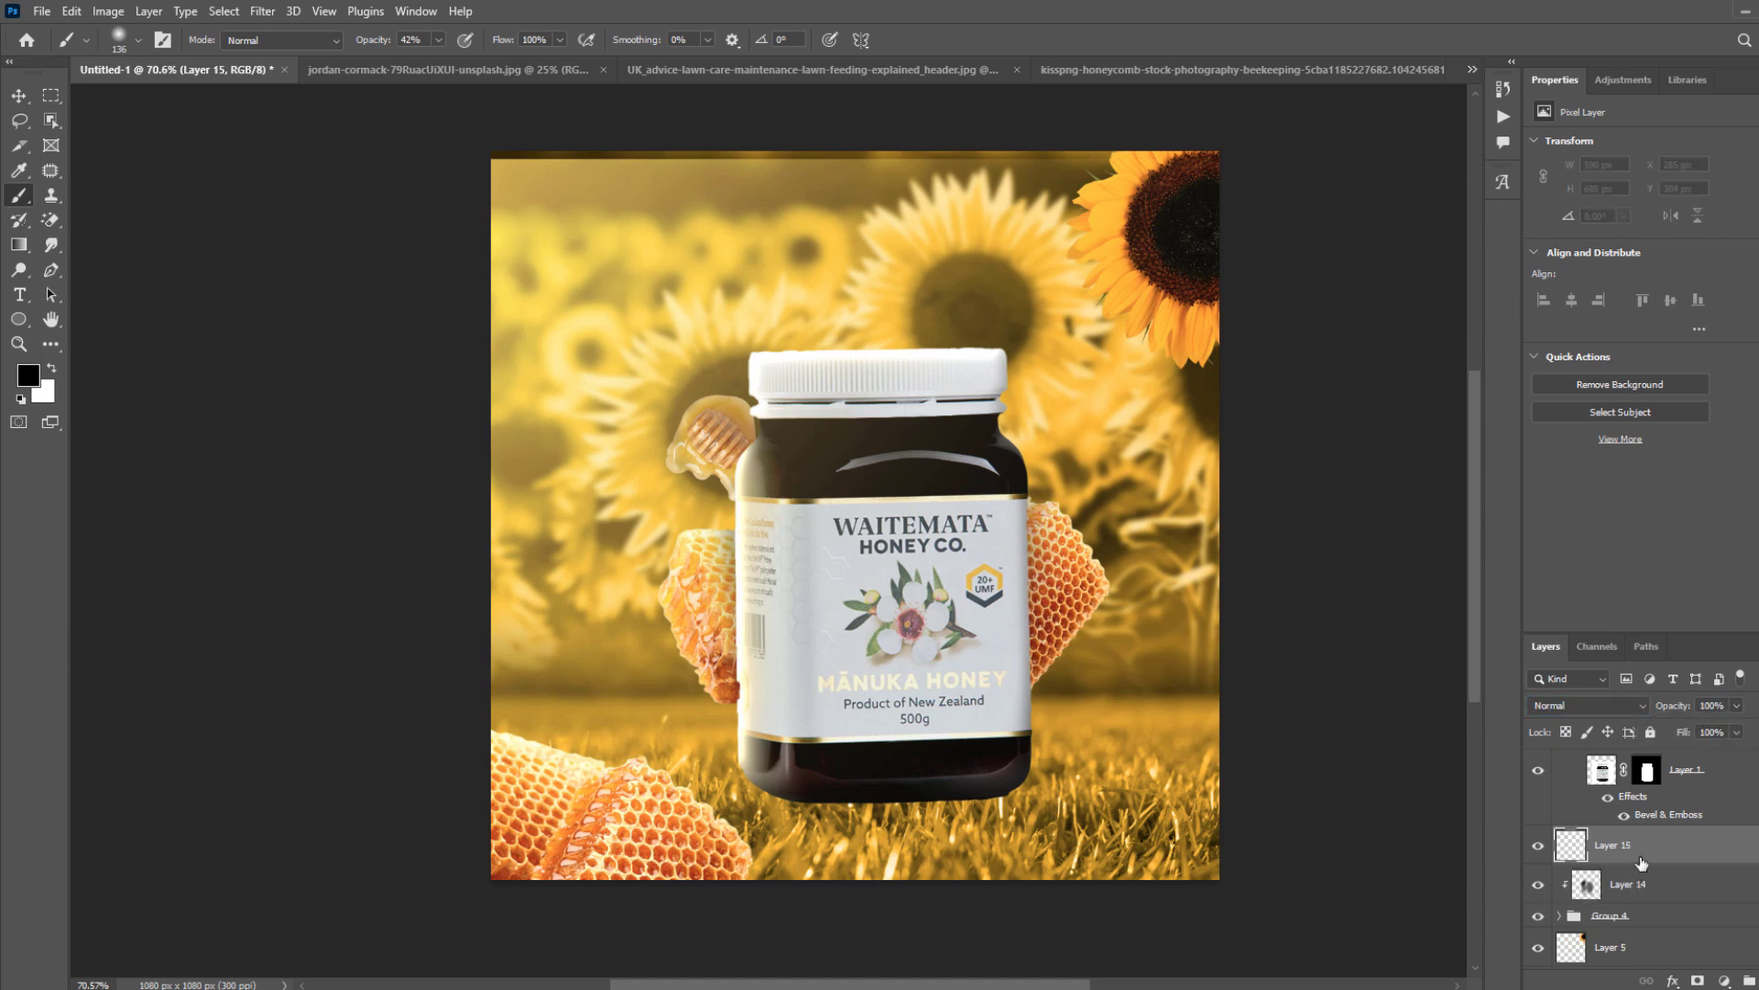
{"action": "right_click", "coordinate": [1641, 860]}
{"action": "left_click", "coordinate": [1614, 436]}
{"action": "key", "text": "x"}
{"action": "mouse_move", "coordinate": [770, 380]}
{"action": "left_mouse_down"}
{"action": "mouse_move", "coordinate": [699, 354]}
{"action": "mouse_move", "coordinate": [677, 375]}
{"action": "left_mouse_up"}
{"action": "left_click_drag", "start_coordinate": [873, 472], "coordinate": [554, 357]}
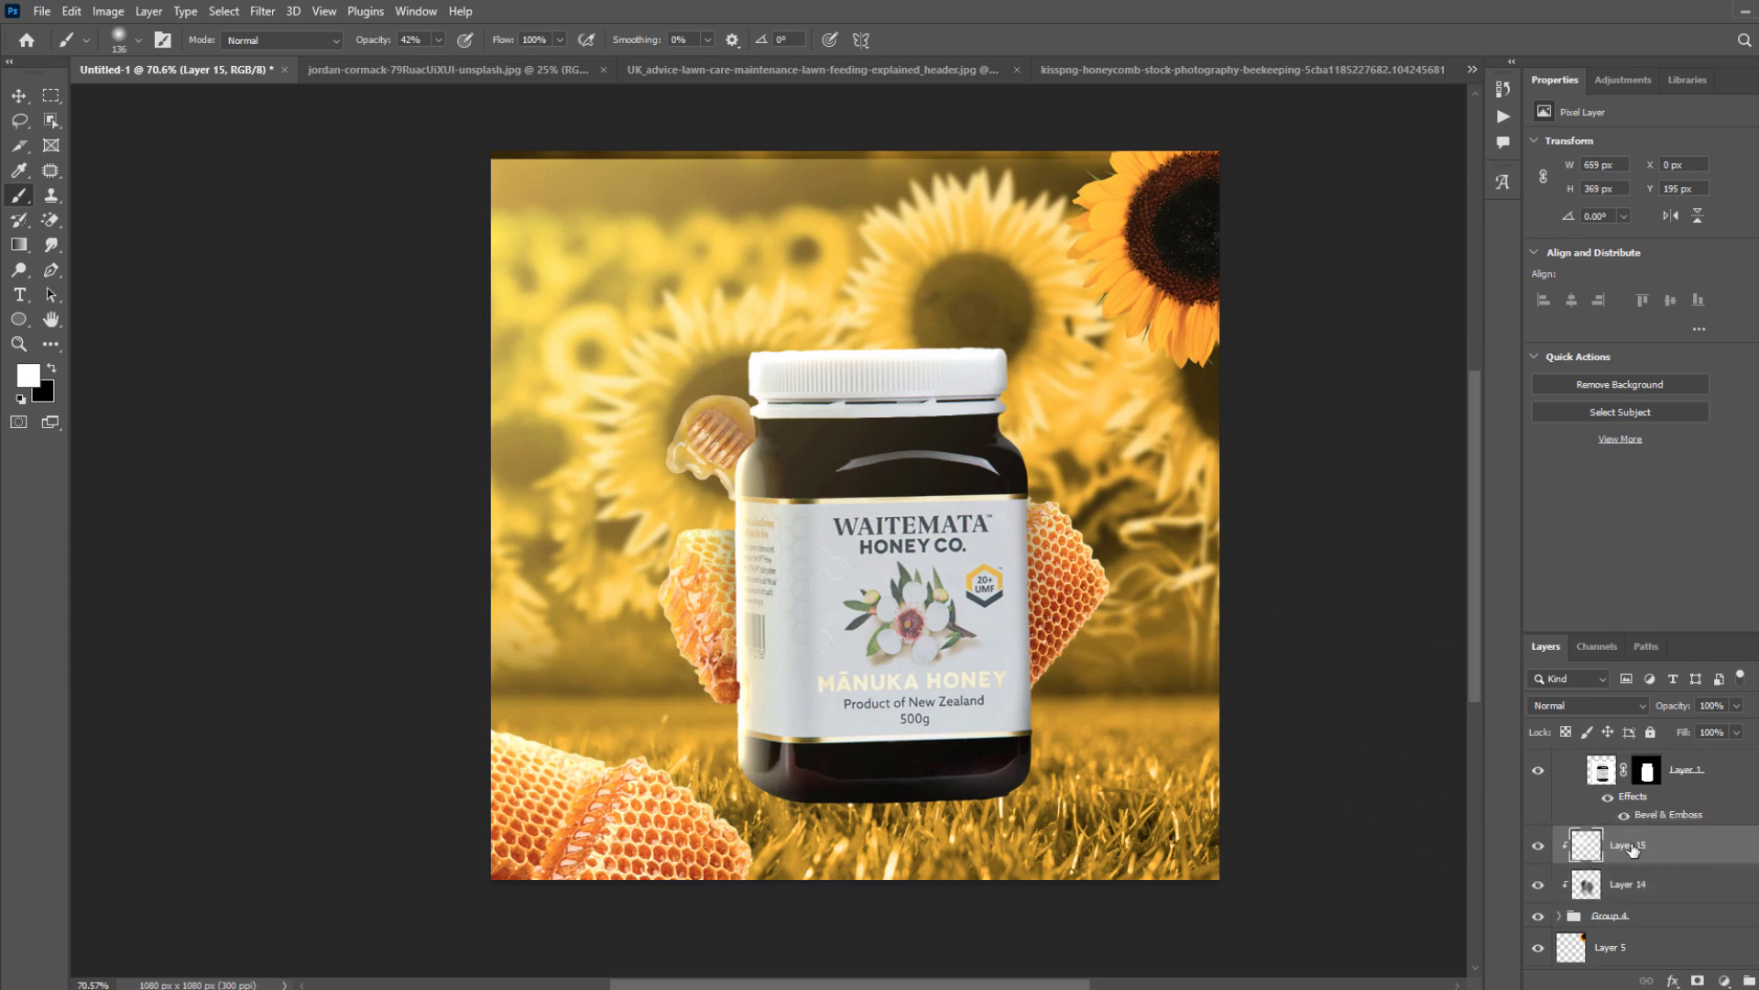
Toggle the highlight layer off and on to compare, and group Layer 15 with Layer 14.
{"action": "left_click", "coordinate": [1539, 847]}
{"action": "left_click", "coordinate": [1539, 847]}
{"action": "left_click", "coordinate": [1650, 887]}
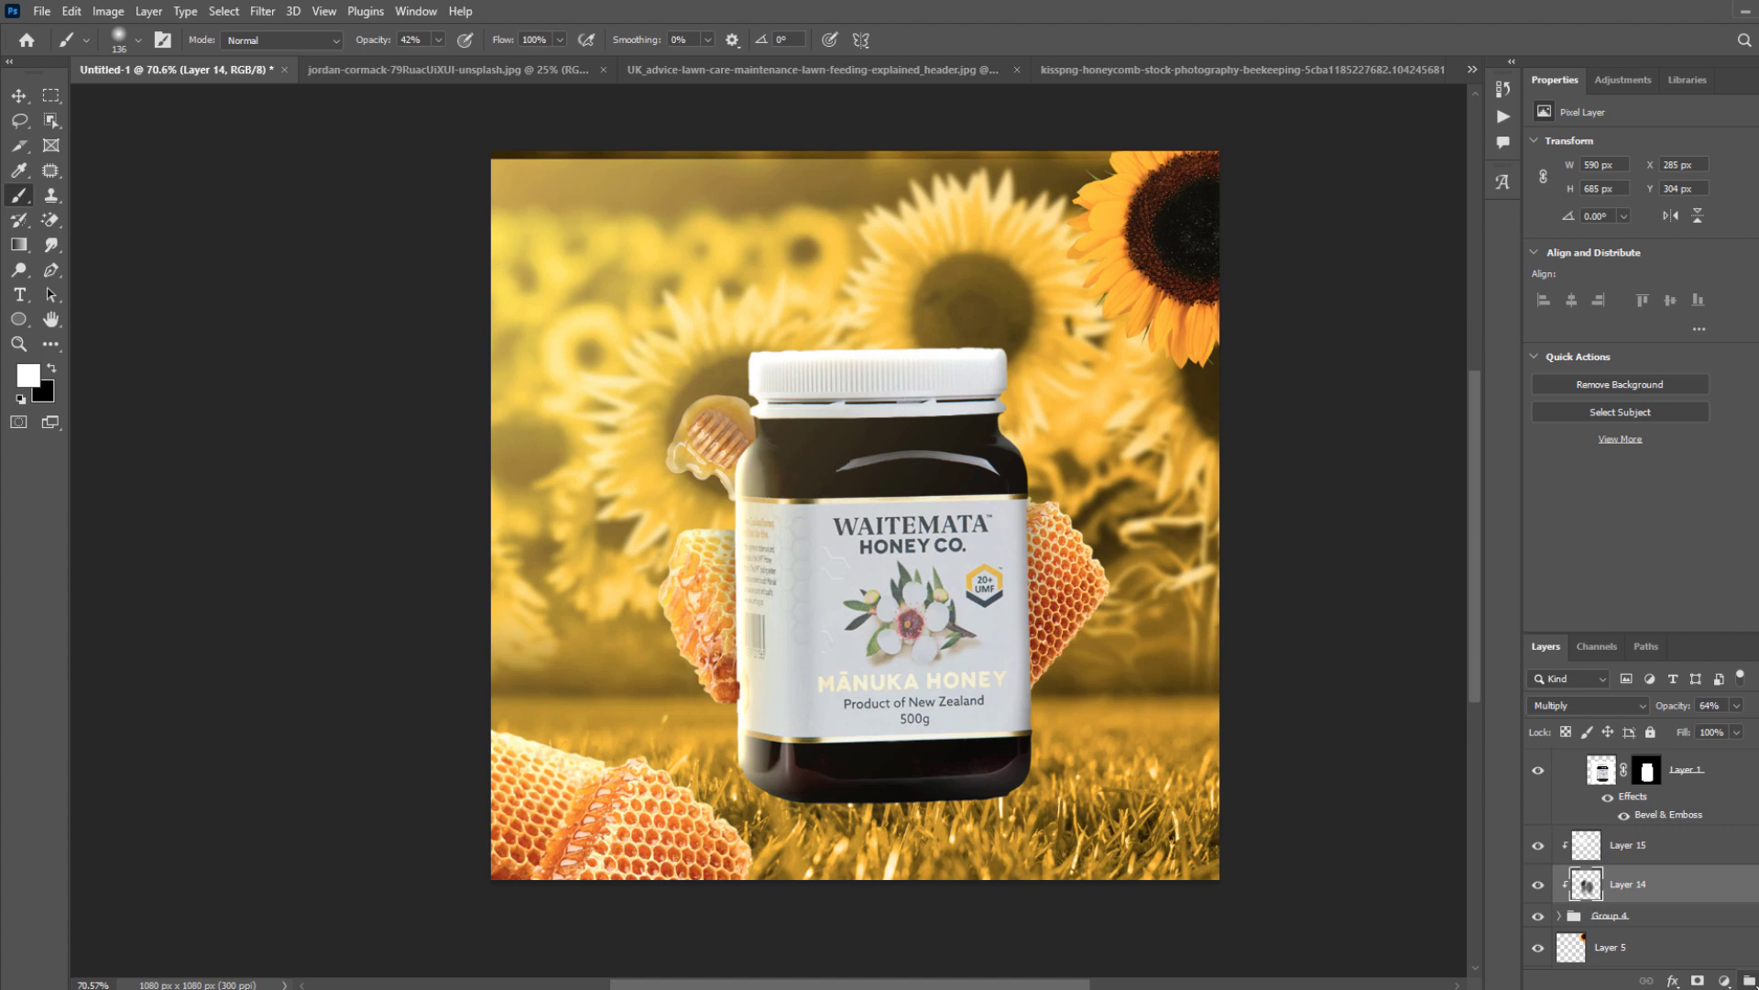
{"action": "key", "text": "ctrl+g"}
On Layer 15, brush more white highlights along the outer edges of the honeycombs on both sides of the jar.
{"action": "left_click", "coordinate": [1654, 880]}
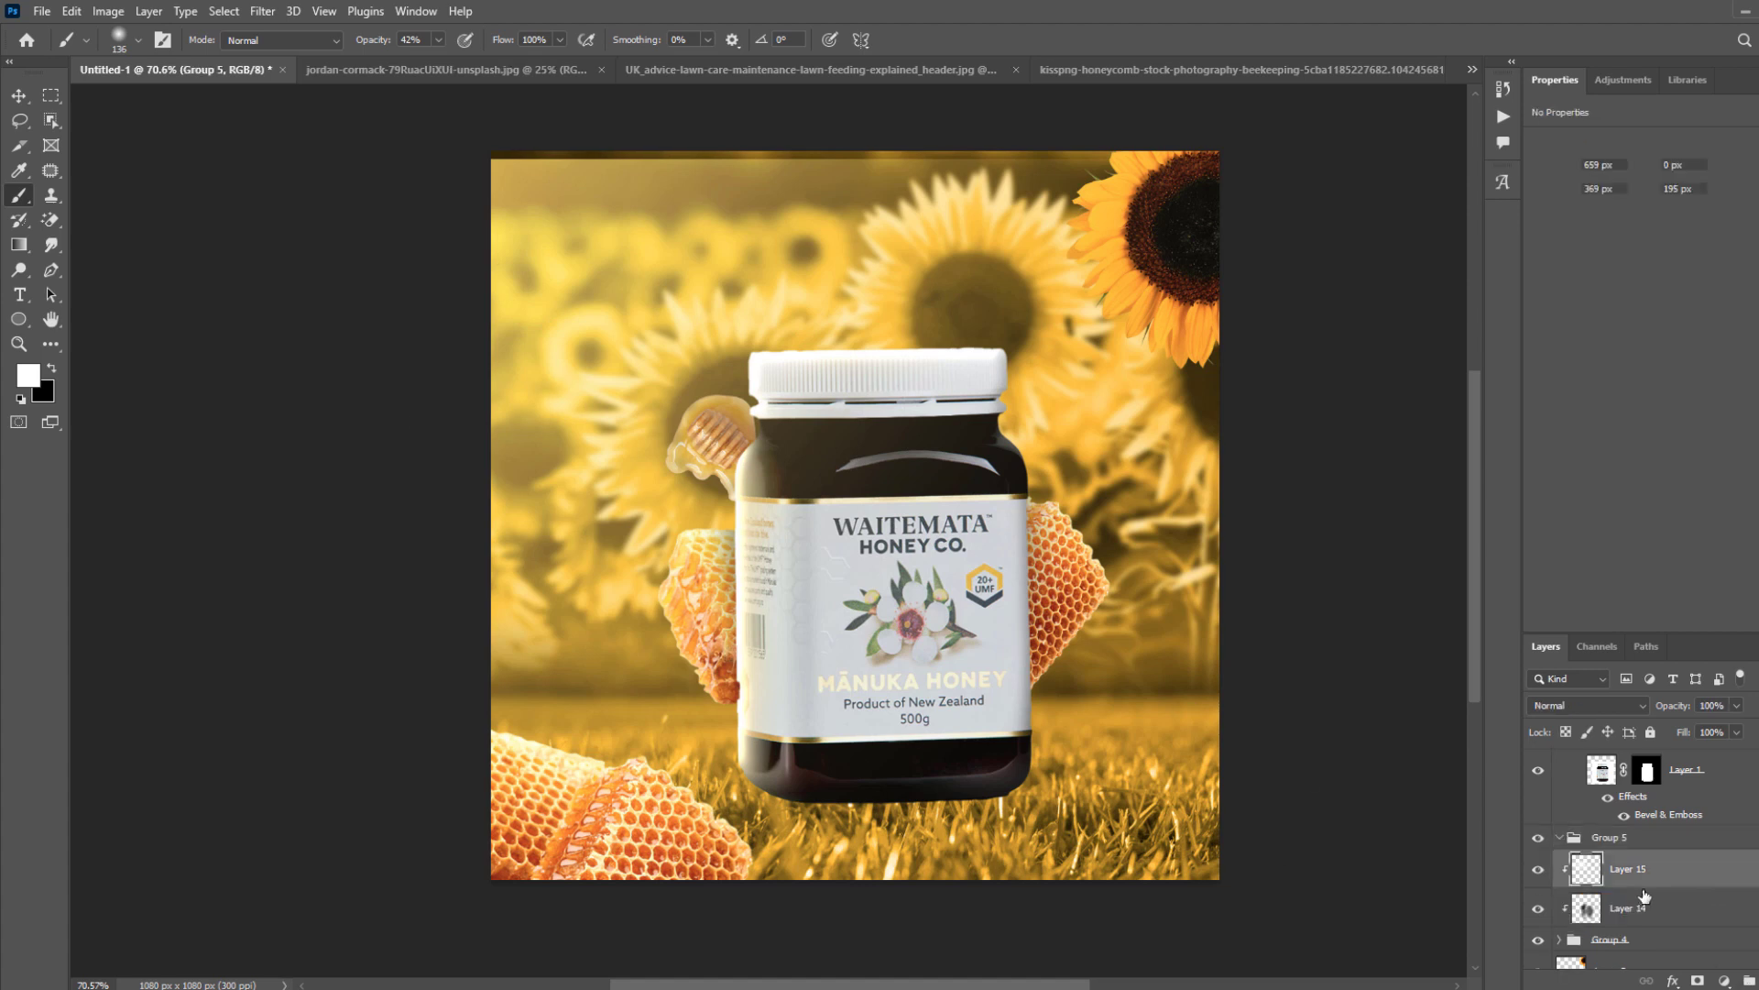
{"action": "left_click", "coordinate": [1538, 939]}
{"action": "left_click", "coordinate": [1539, 939]}
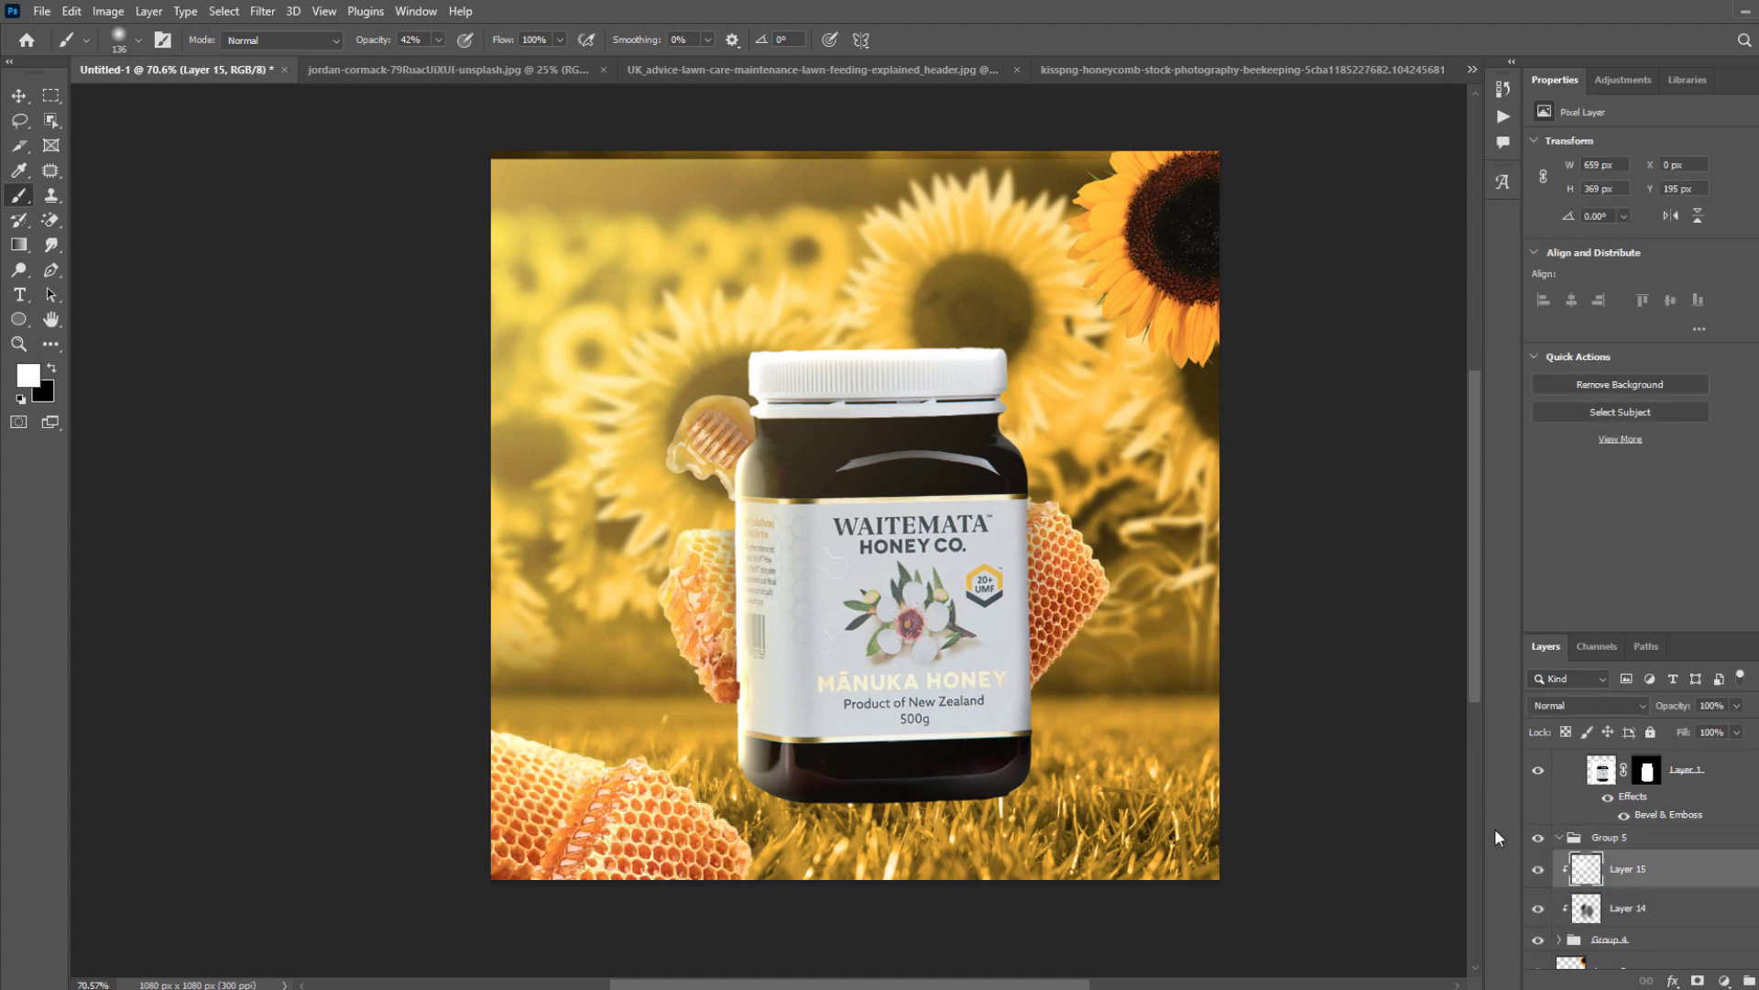
{"action": "mouse_move", "coordinate": [1036, 474]}
{"action": "left_mouse_down"}
{"action": "mouse_move", "coordinate": [1074, 472]}
{"action": "mouse_move", "coordinate": [1176, 578]}
{"action": "left_mouse_up"}
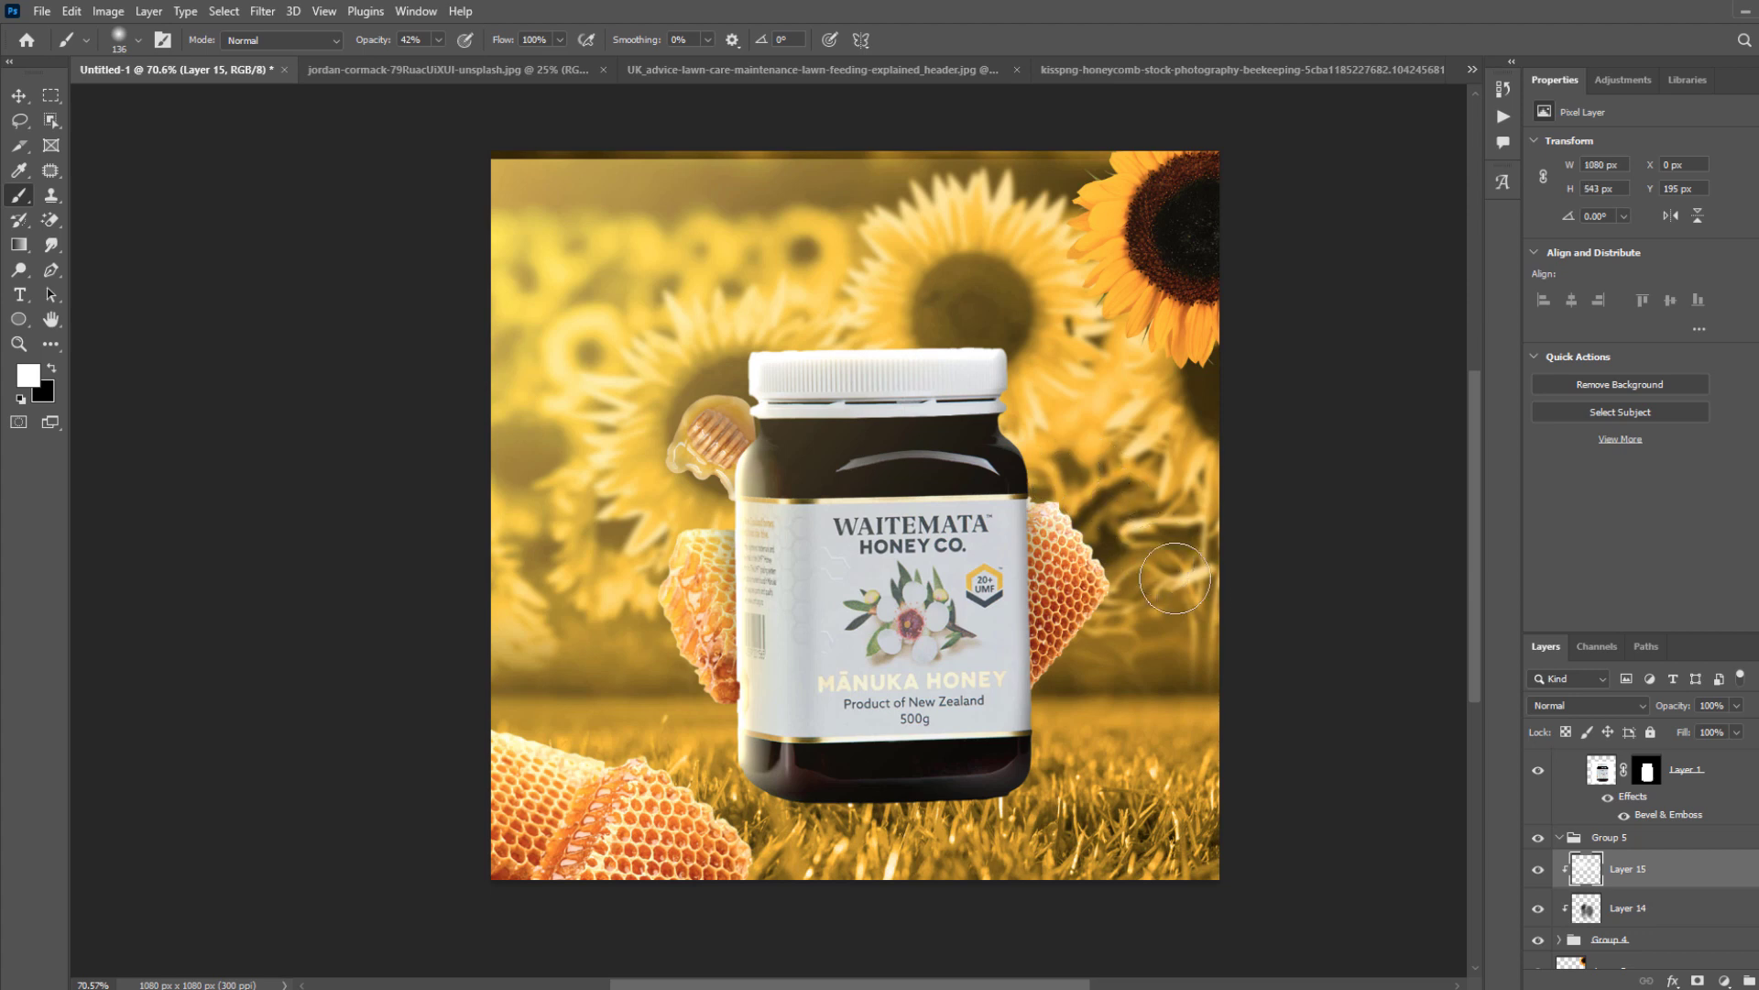
{"action": "mouse_move", "coordinate": [688, 509]}
{"action": "left_mouse_down"}
{"action": "mouse_move", "coordinate": [651, 508]}
{"action": "mouse_move", "coordinate": [609, 589]}
{"action": "mouse_move", "coordinate": [648, 679]}
{"action": "left_mouse_up"}
Identify the honey dipper layer by toggling its visibility and move it into the honeycomb group, Group 4.
{"action": "key", "text": "v"}
{"action": "scroll", "coordinate": [1576, 884], "scroll_direction": "down", "scroll_amount": 2}
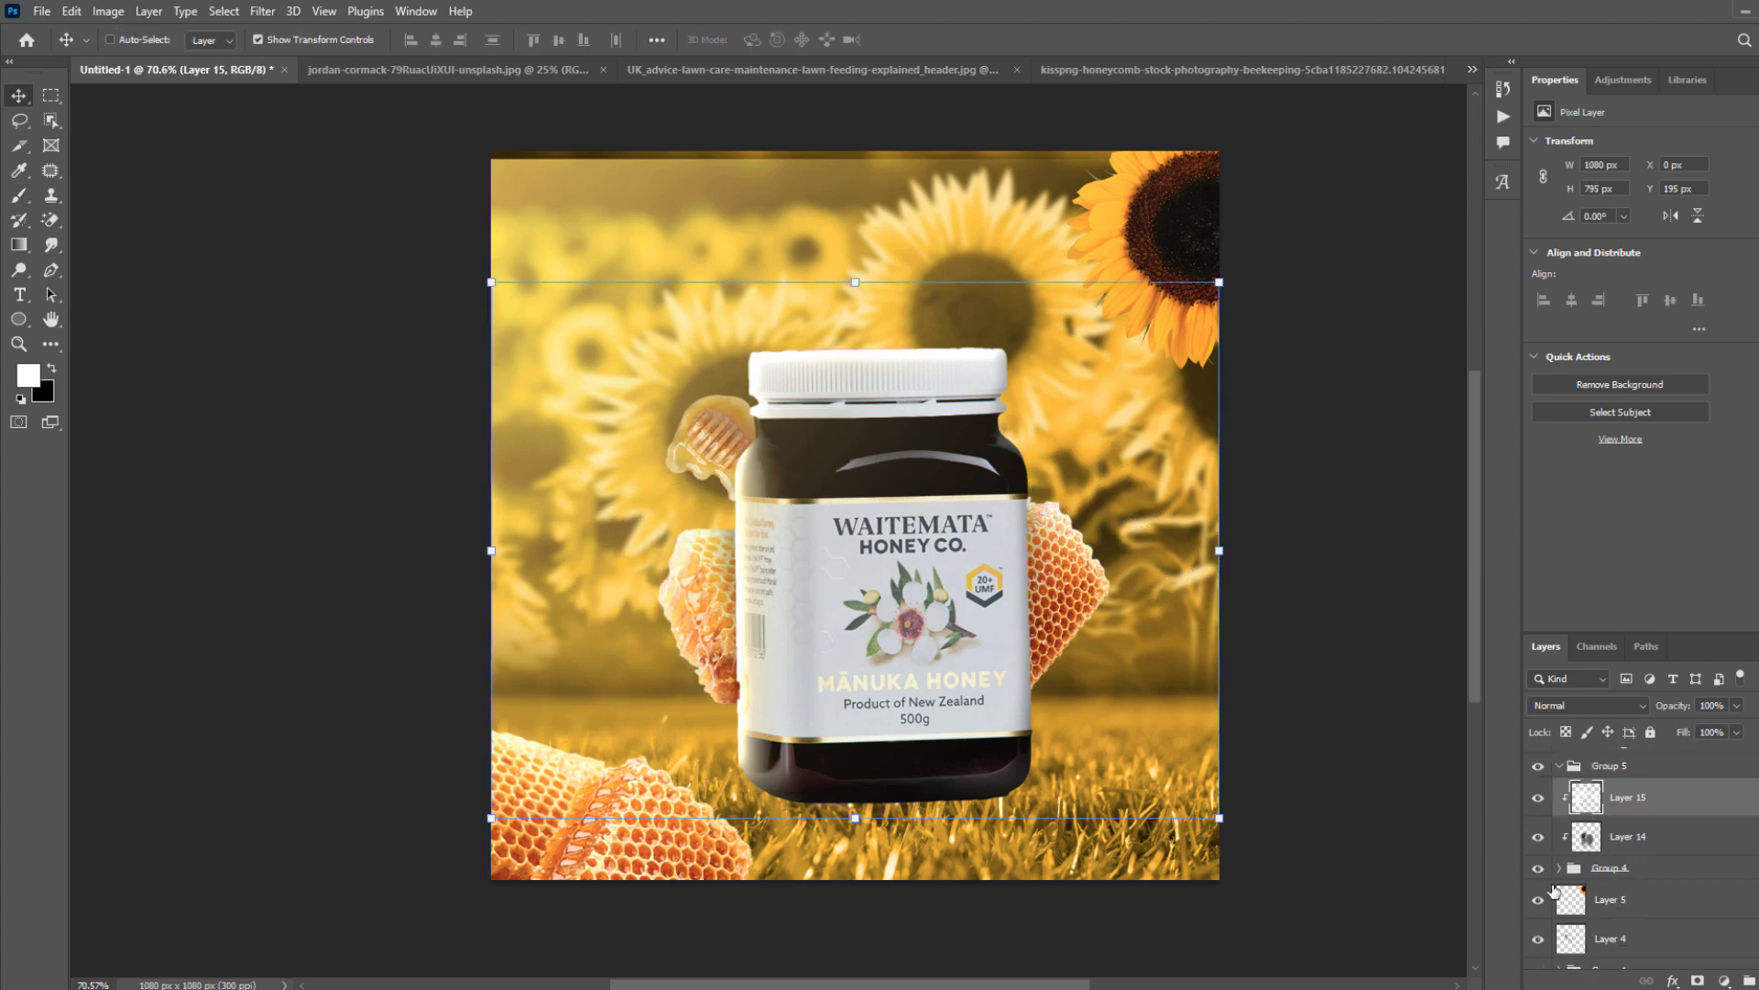
{"action": "left_click", "coordinate": [1538, 900]}
{"action": "left_click", "coordinate": [1539, 940]}
{"action": "left_click", "coordinate": [1539, 939]}
{"action": "left_click_drag", "start_coordinate": [1660, 944], "coordinate": [1659, 869]}
Add a layer mask to Layer 15 and paint black at 100% brush opacity to remove the white highlight from the dipper.
{"action": "left_click", "coordinate": [1641, 803]}
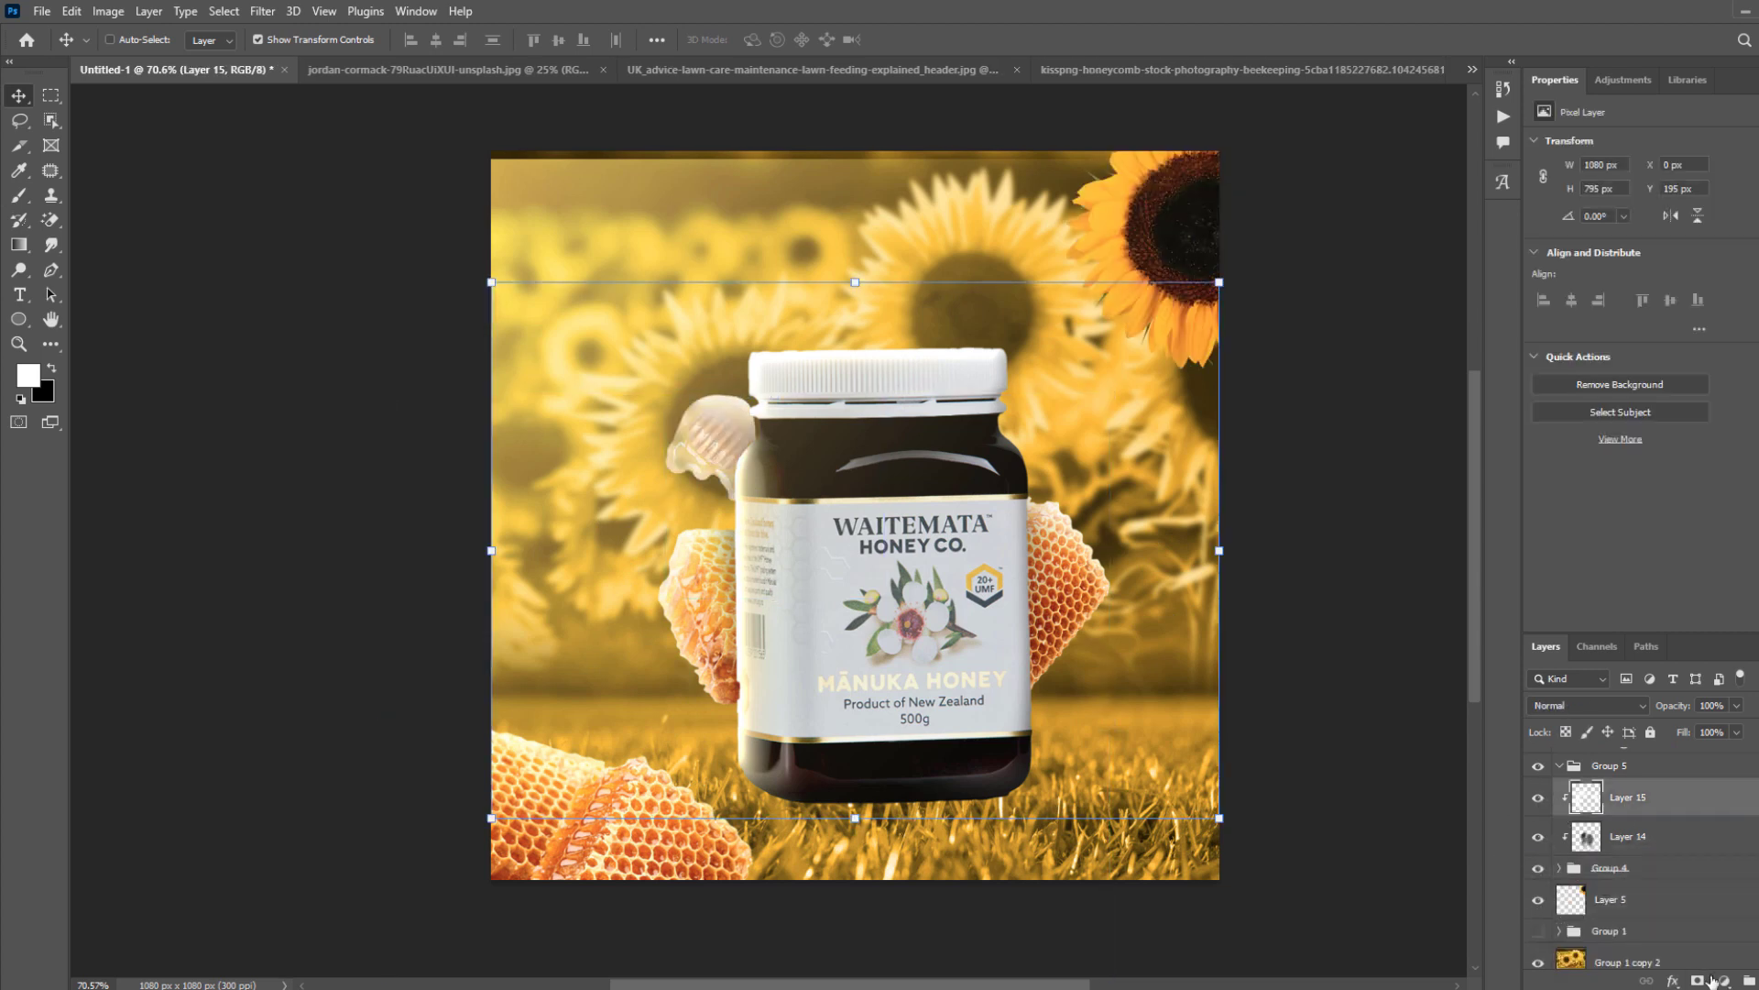
{"action": "left_click", "coordinate": [1698, 980]}
{"action": "key", "text": "b"}
{"action": "key", "text": "x"}
{"action": "left_click", "coordinate": [732, 414]}
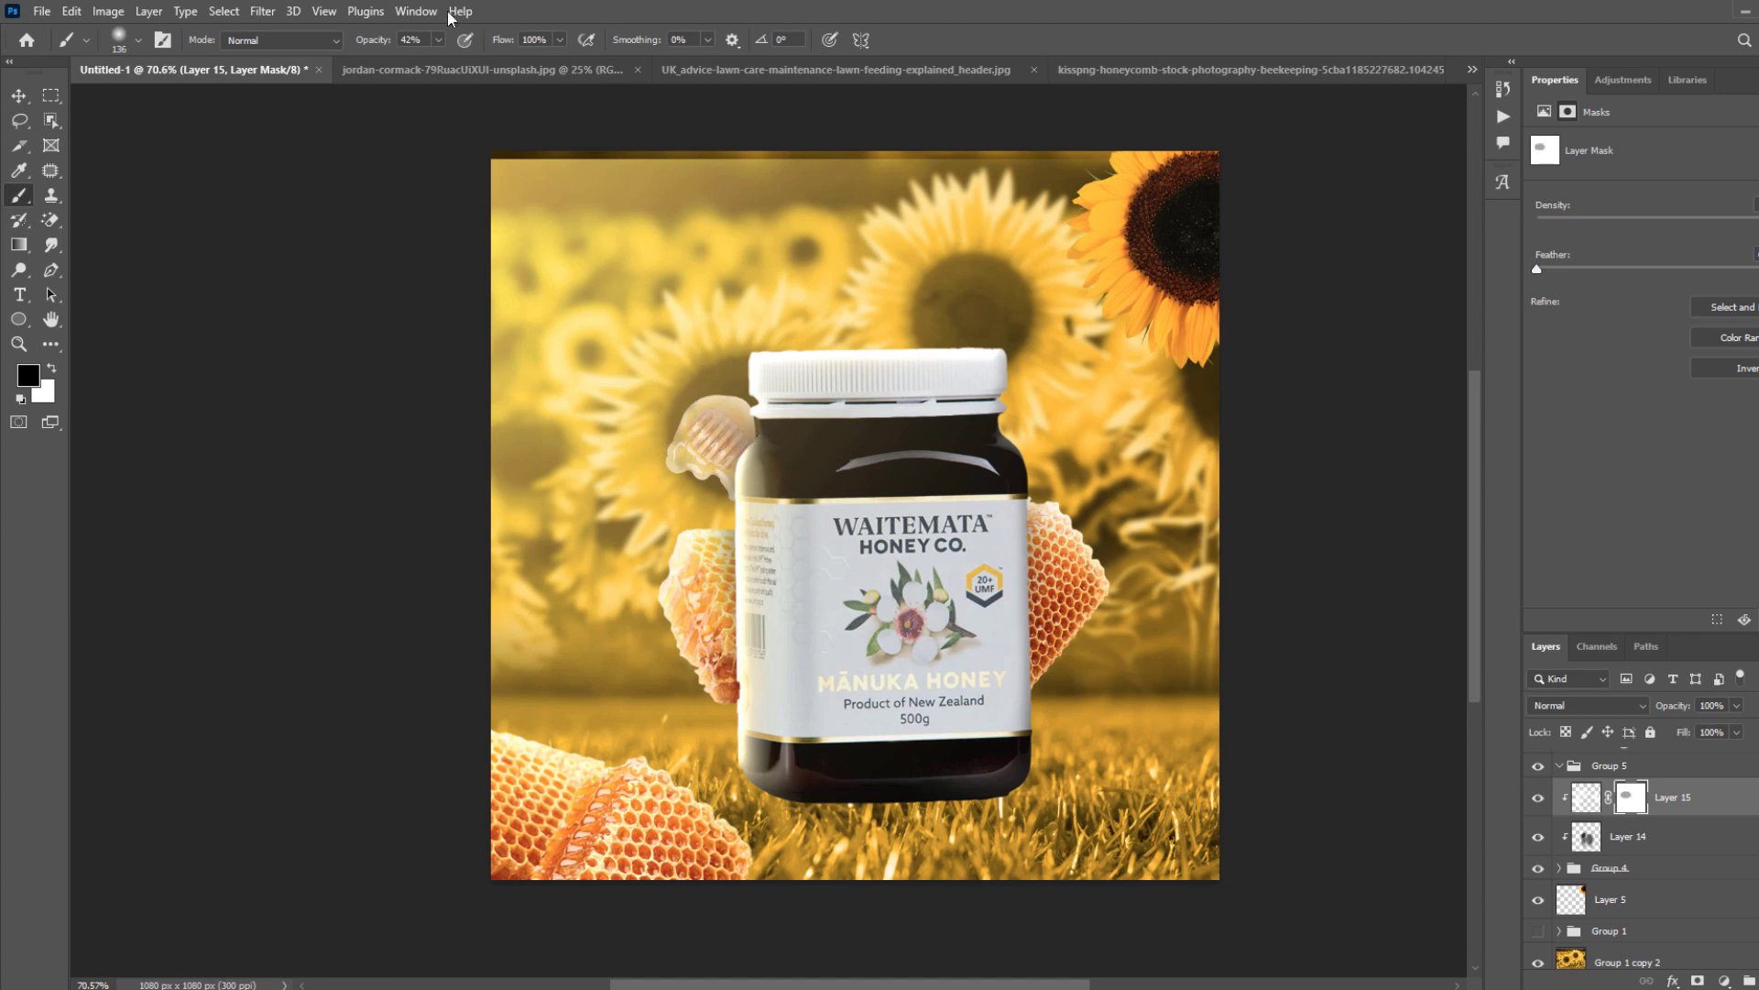
{"action": "left_click", "coordinate": [440, 40]}
{"action": "mouse_move", "coordinate": [718, 438]}
{"action": "left_mouse_down"}
{"action": "mouse_move", "coordinate": [644, 430]}
{"action": "mouse_move", "coordinate": [633, 448]}
{"action": "mouse_move", "coordinate": [722, 456]}
{"action": "left_mouse_up"}
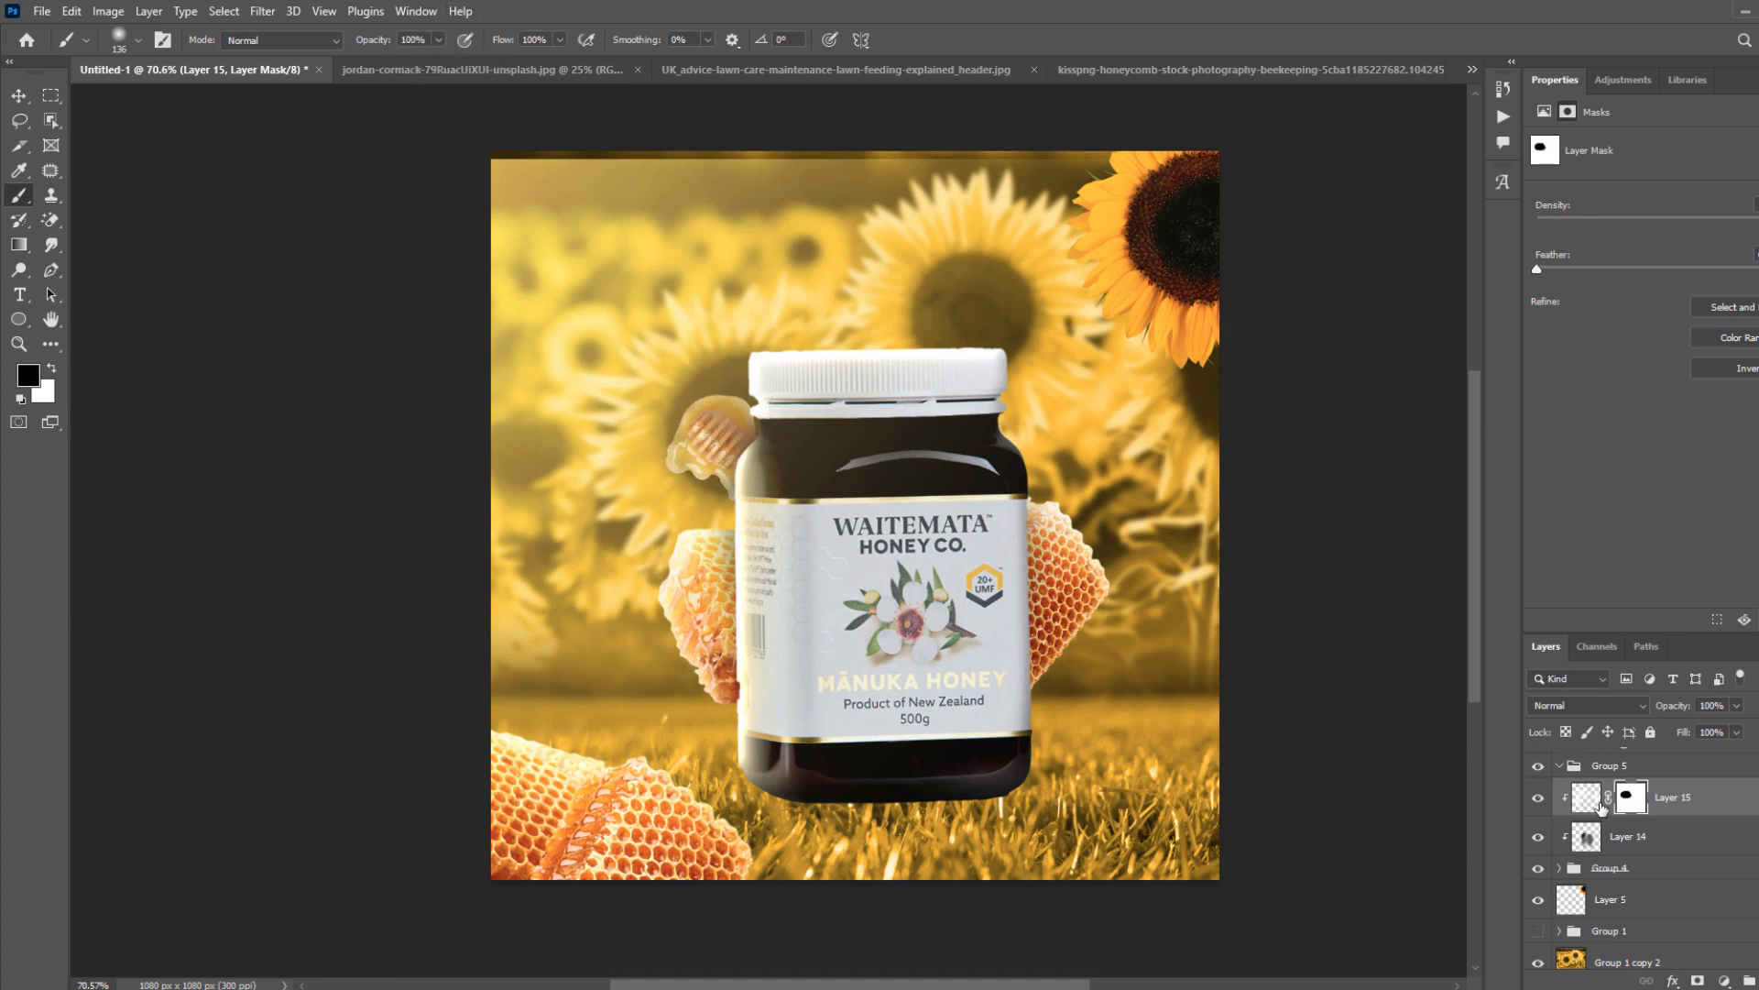
{"action": "left_click", "coordinate": [1602, 807]}
{"action": "key", "text": "x"}
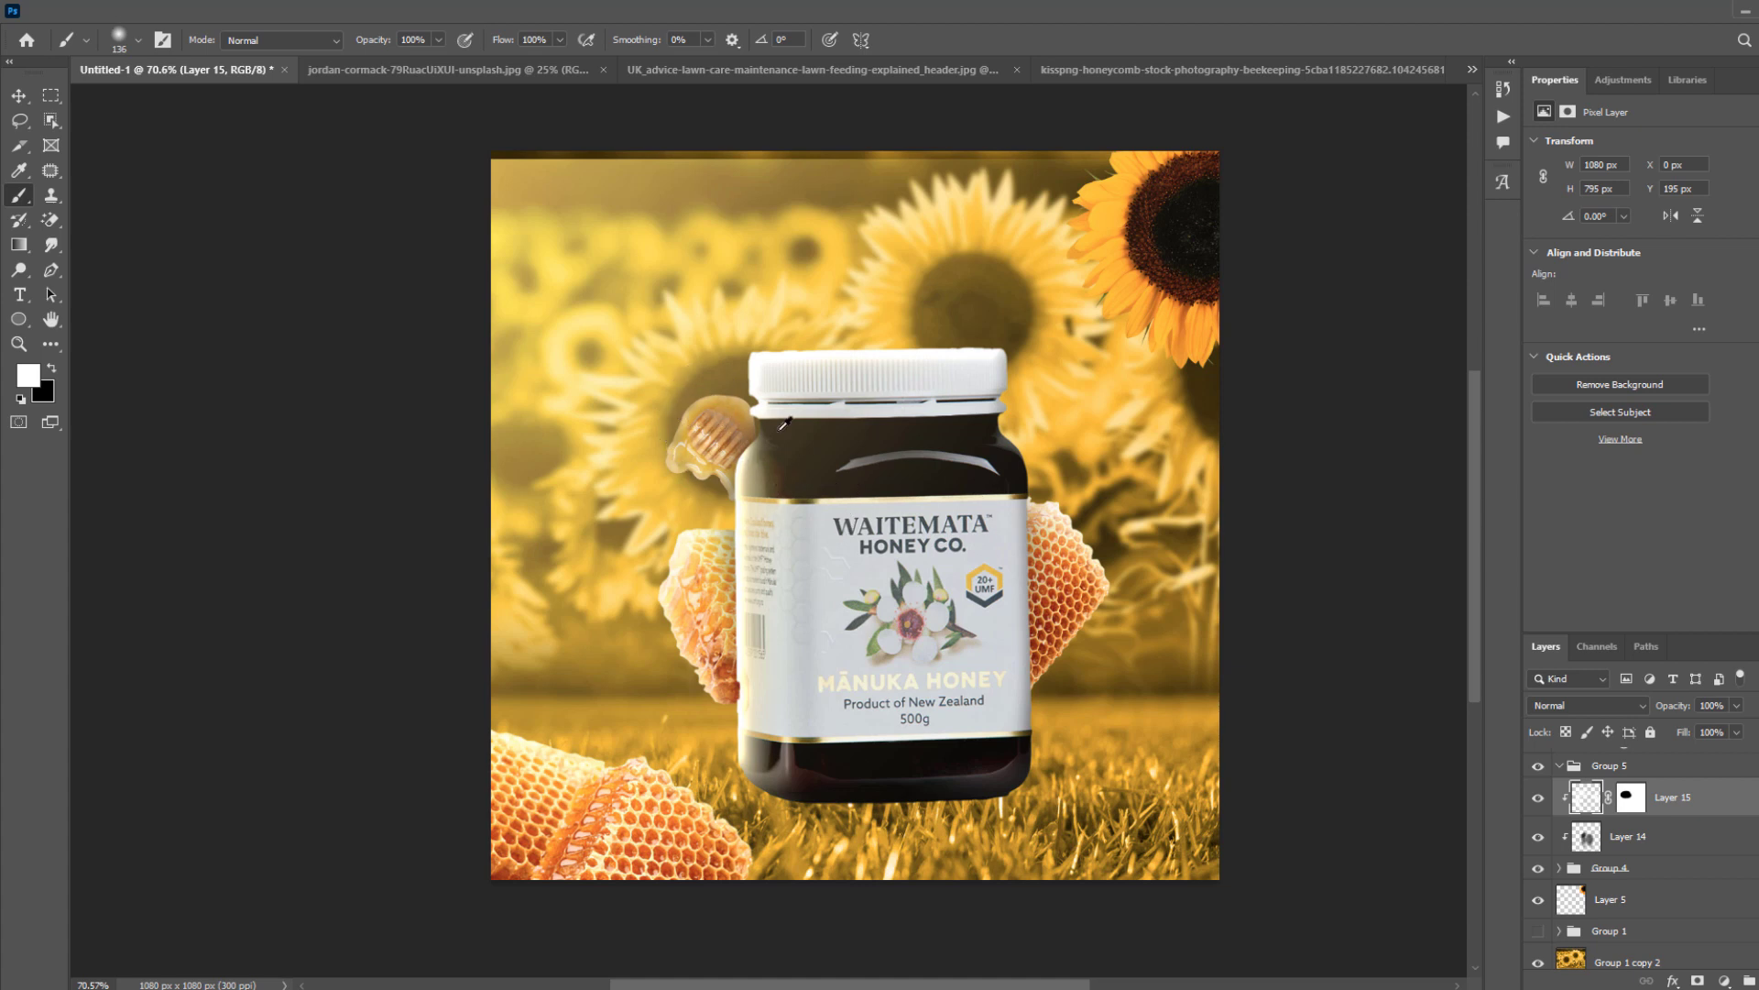
{"action": "key", "text": "v"}
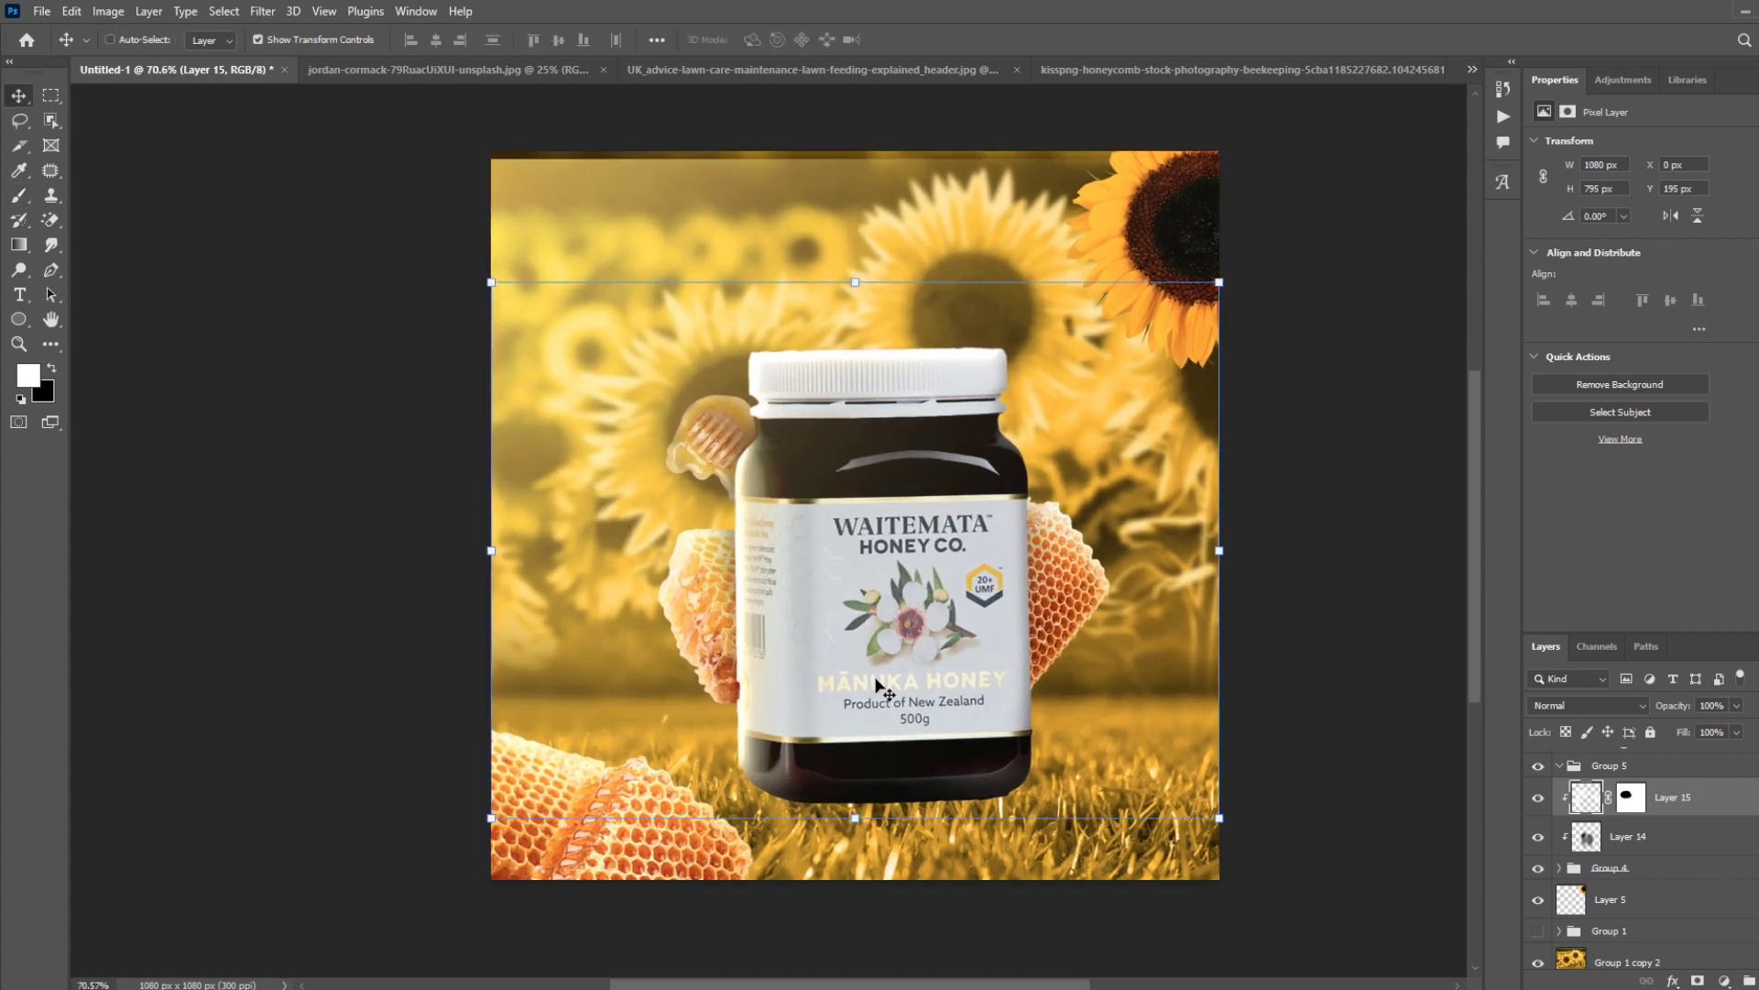
{"action": "left_click", "coordinate": [1560, 868]}
{"action": "scroll", "coordinate": [1689, 887], "scroll_direction": "down", "scroll_amount": 4}
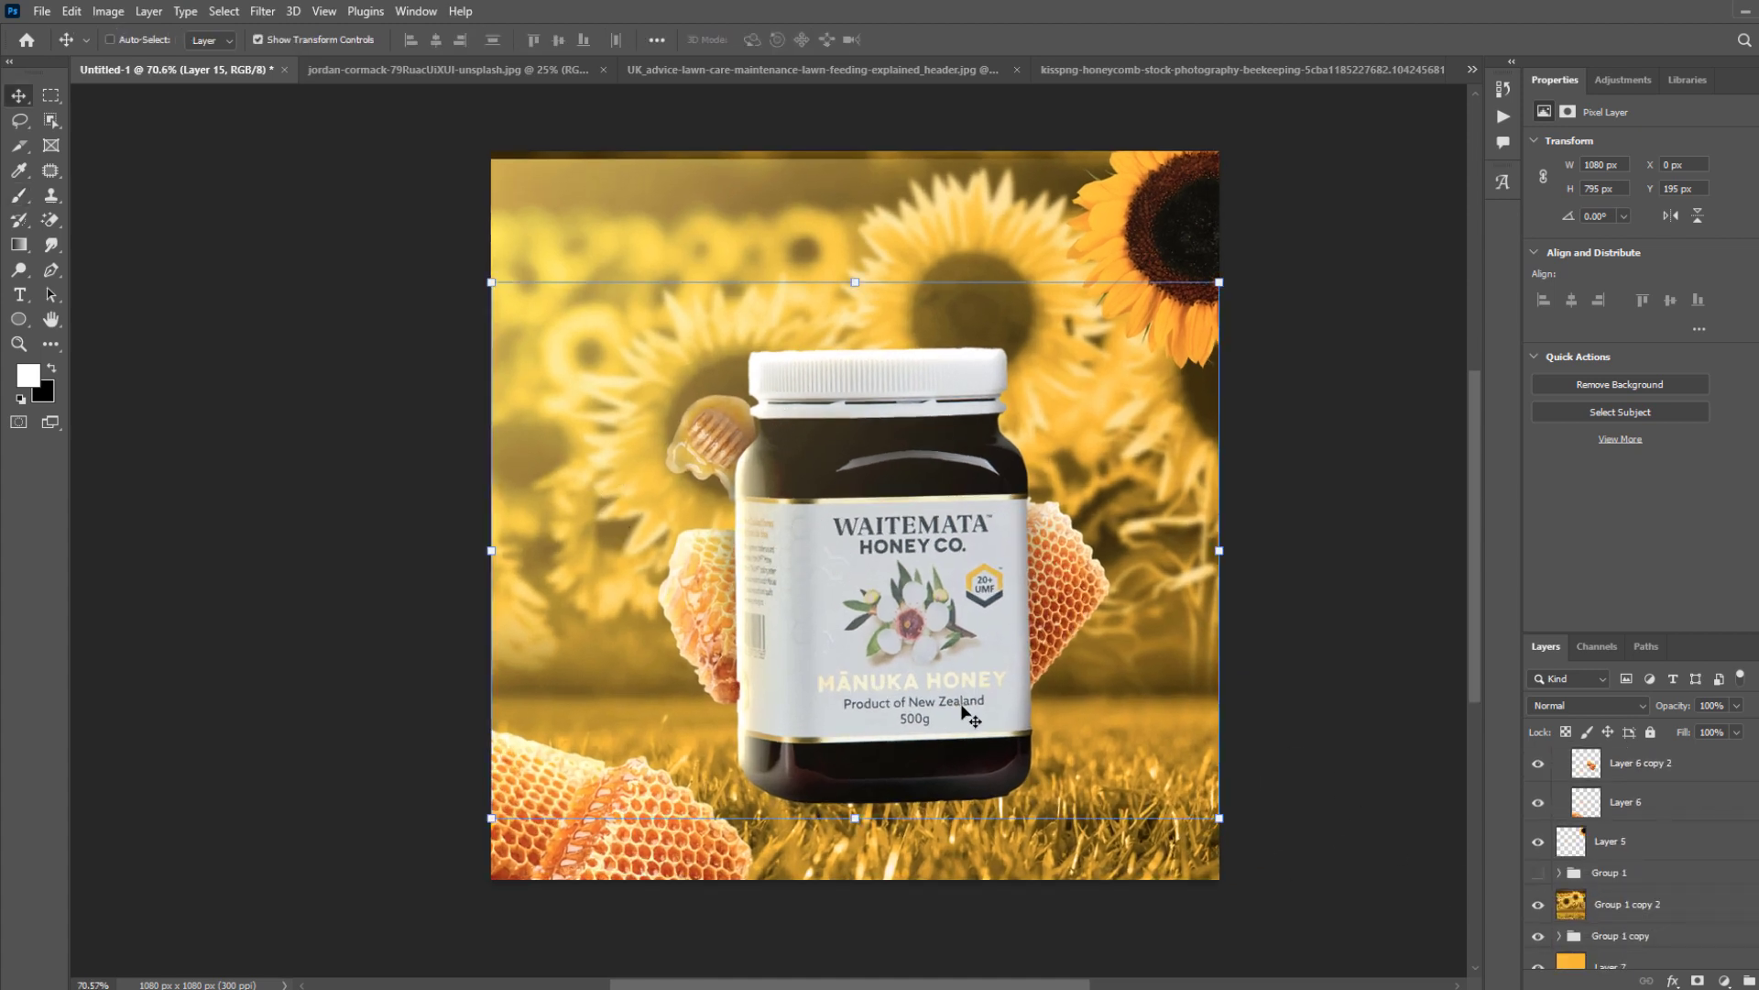
{"action": "left_click", "coordinate": [1610, 840]}
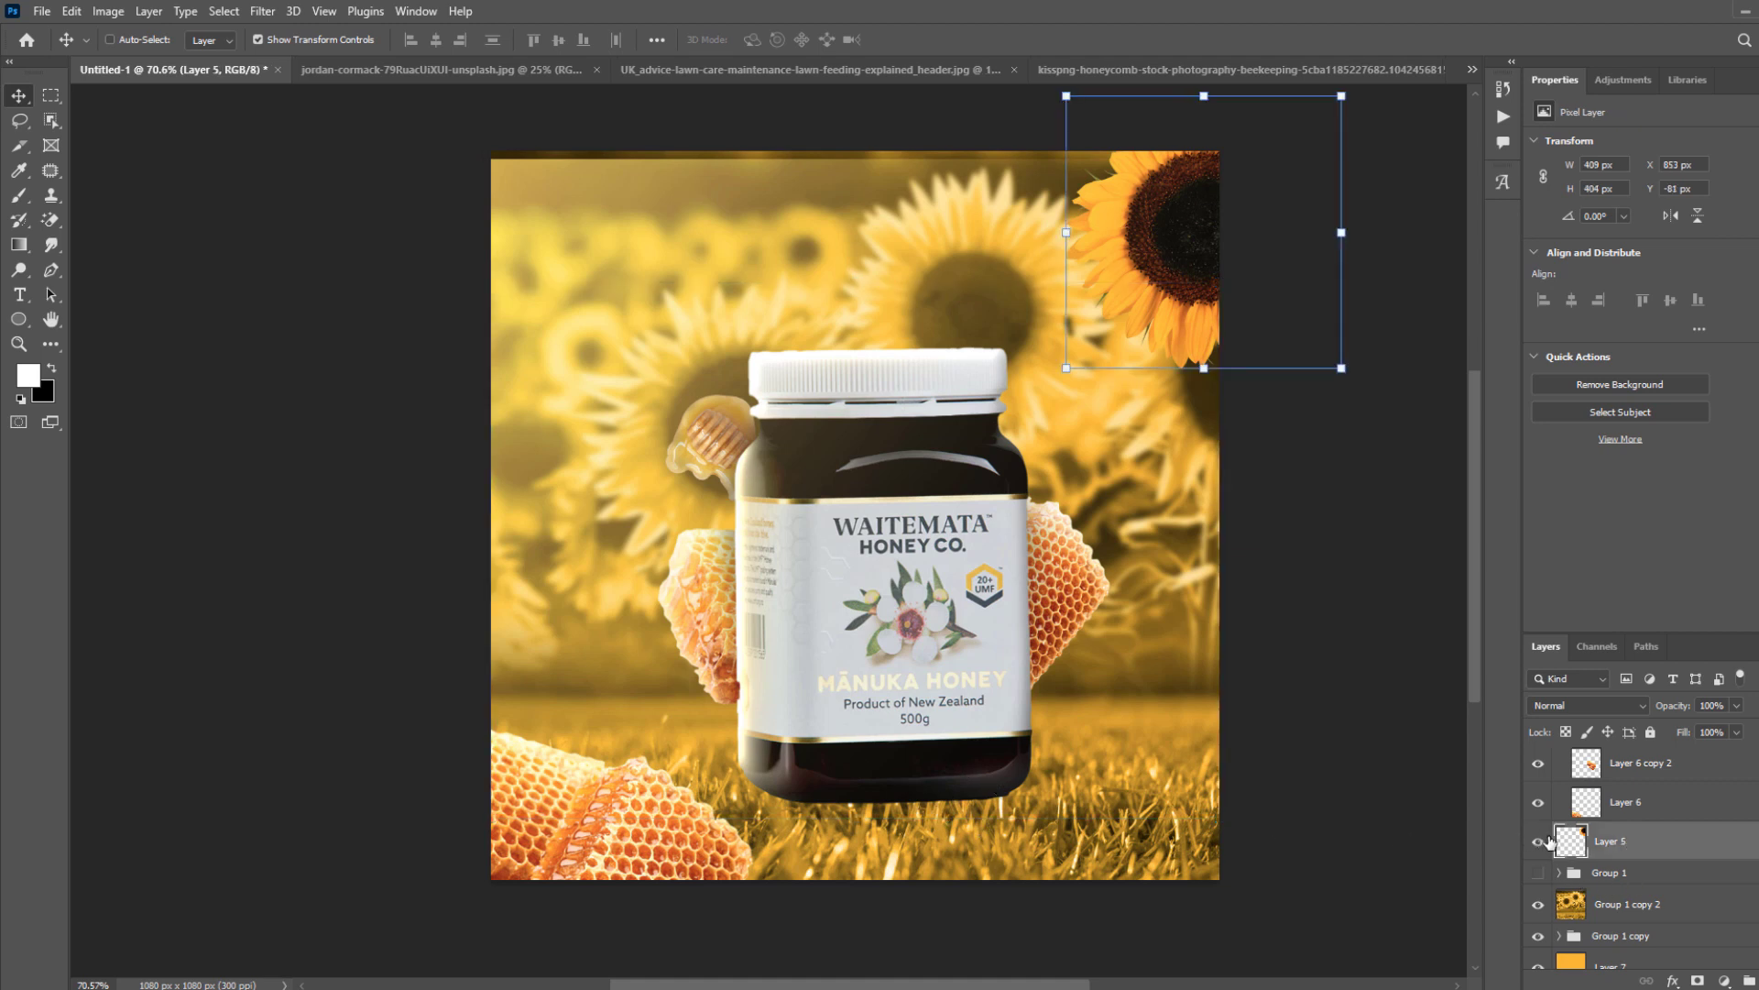
{"action": "scroll", "coordinate": [1635, 889], "scroll_direction": "up", "scroll_amount": 4}
{"action": "scroll", "coordinate": [1635, 890], "scroll_direction": "up", "scroll_amount": 2}
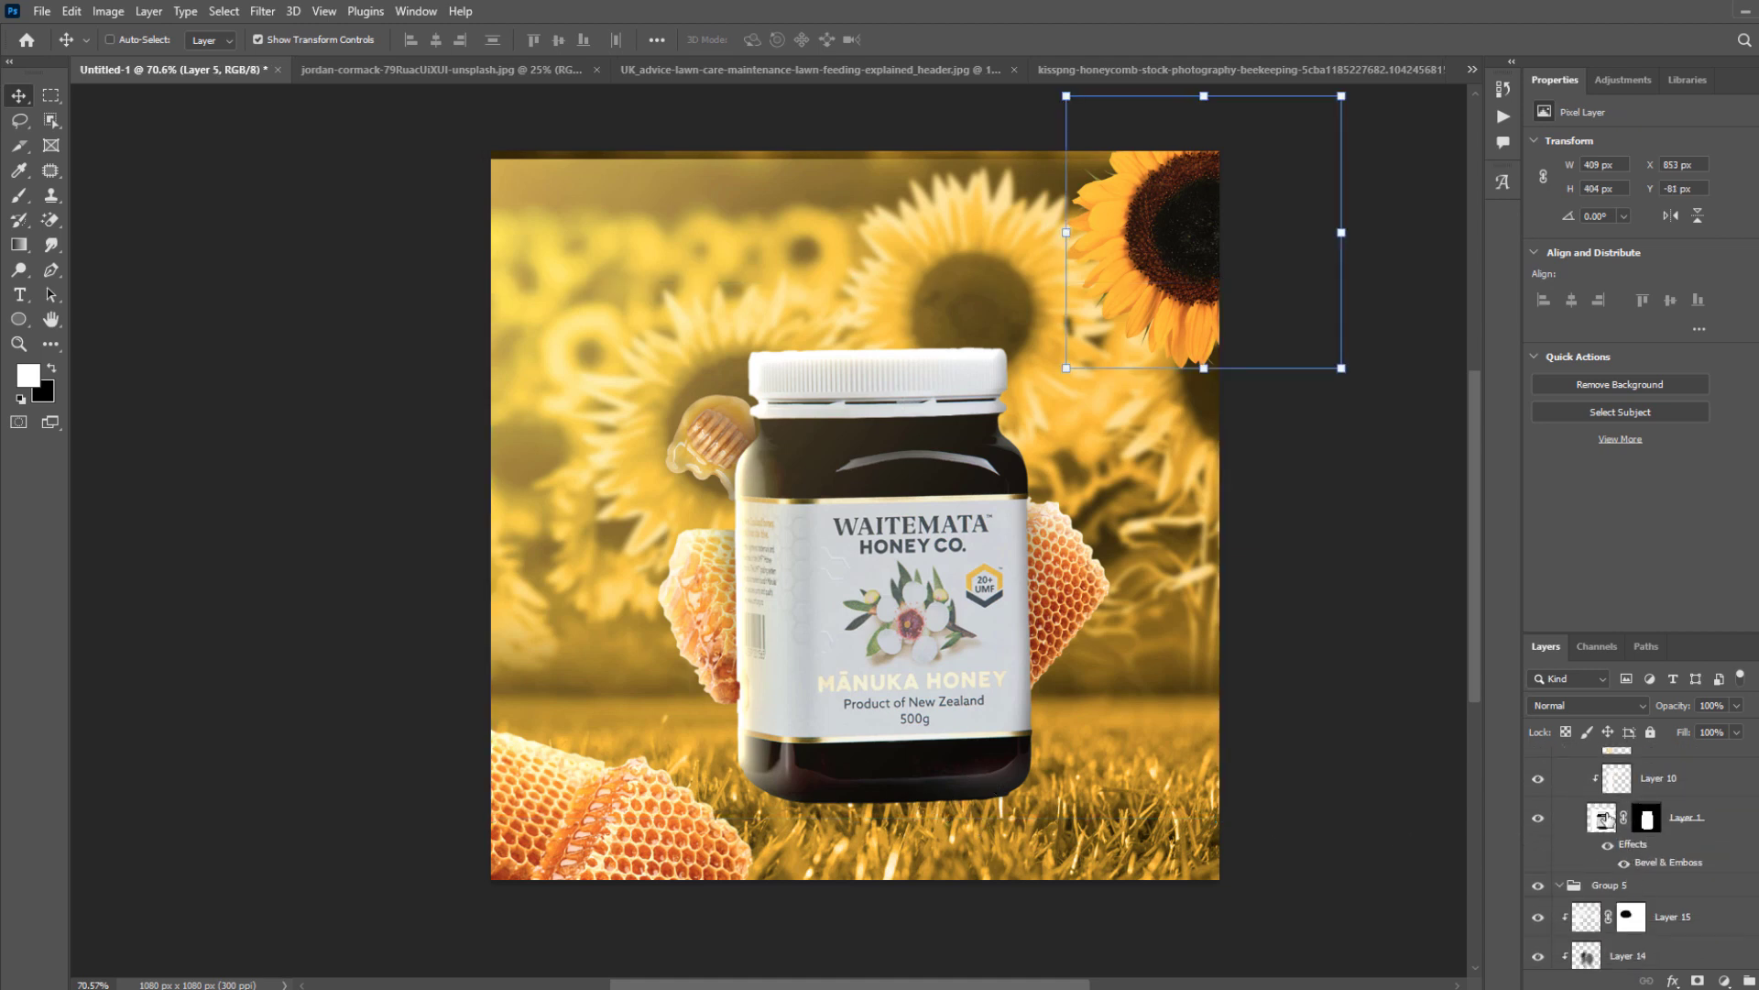
Select the jar's layer mask, search the brushes for "grass", and choose the Dune Grass brush at 369 px.
{"action": "left_click", "coordinate": [1646, 817]}
{"action": "key", "text": "b"}
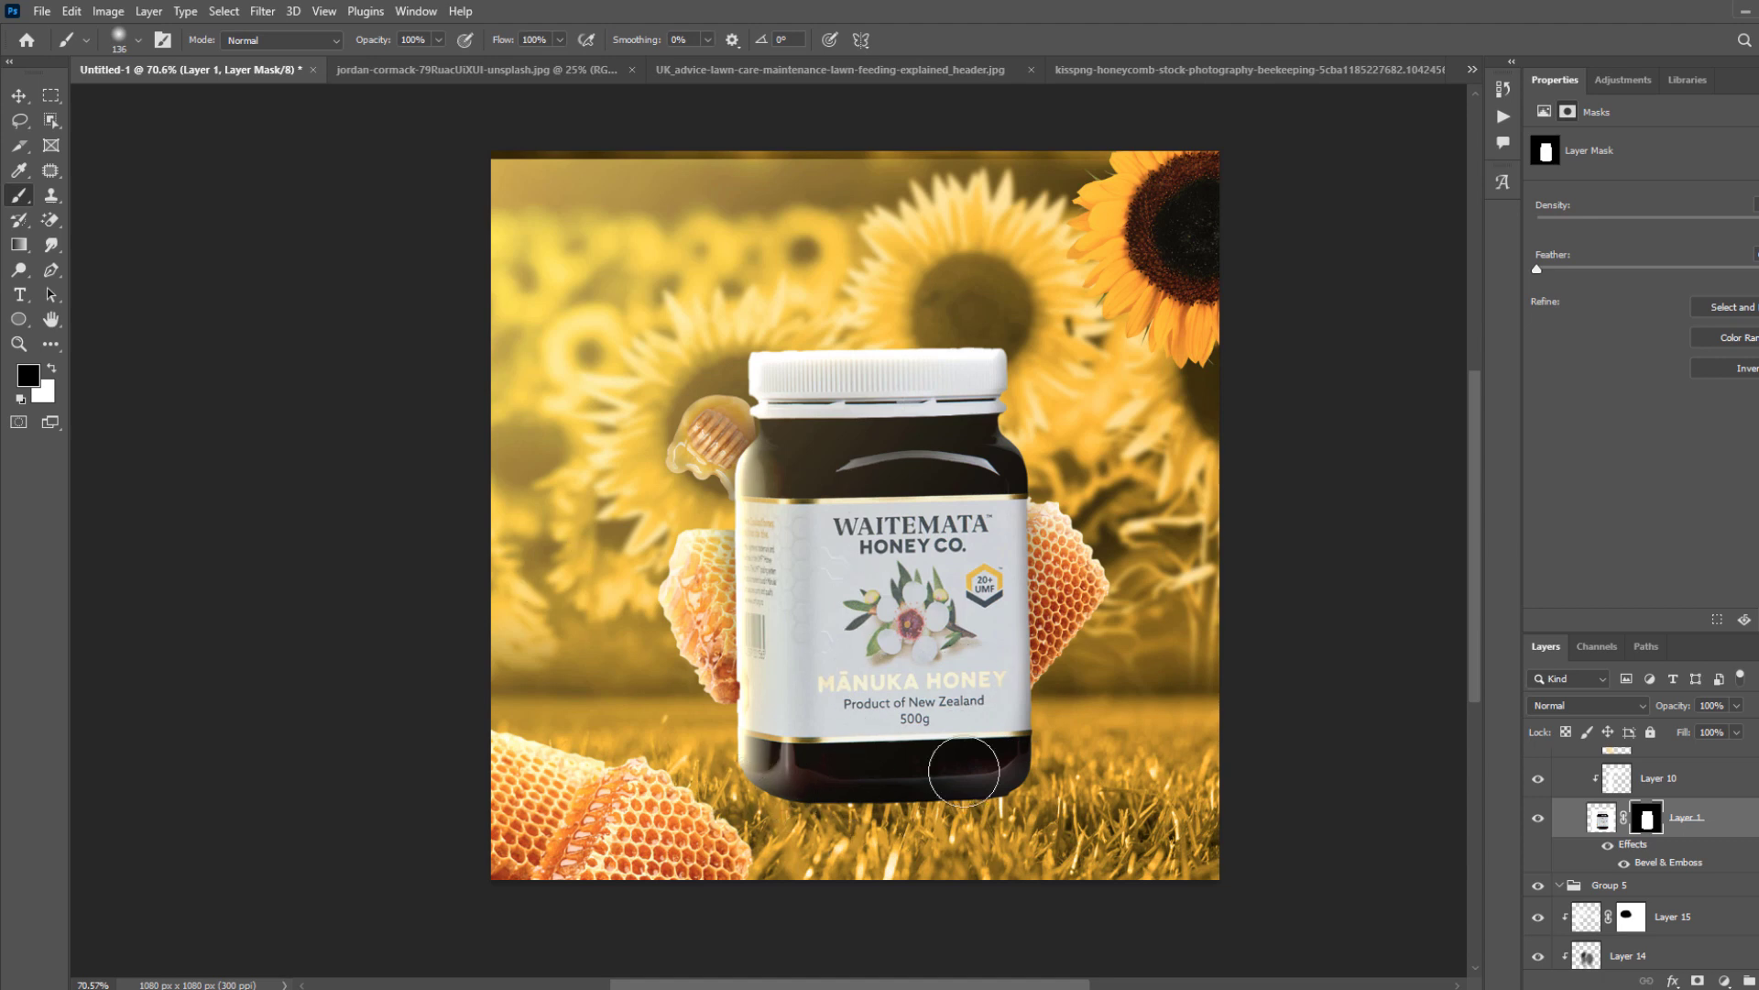
{"action": "left_click", "coordinate": [125, 40]}
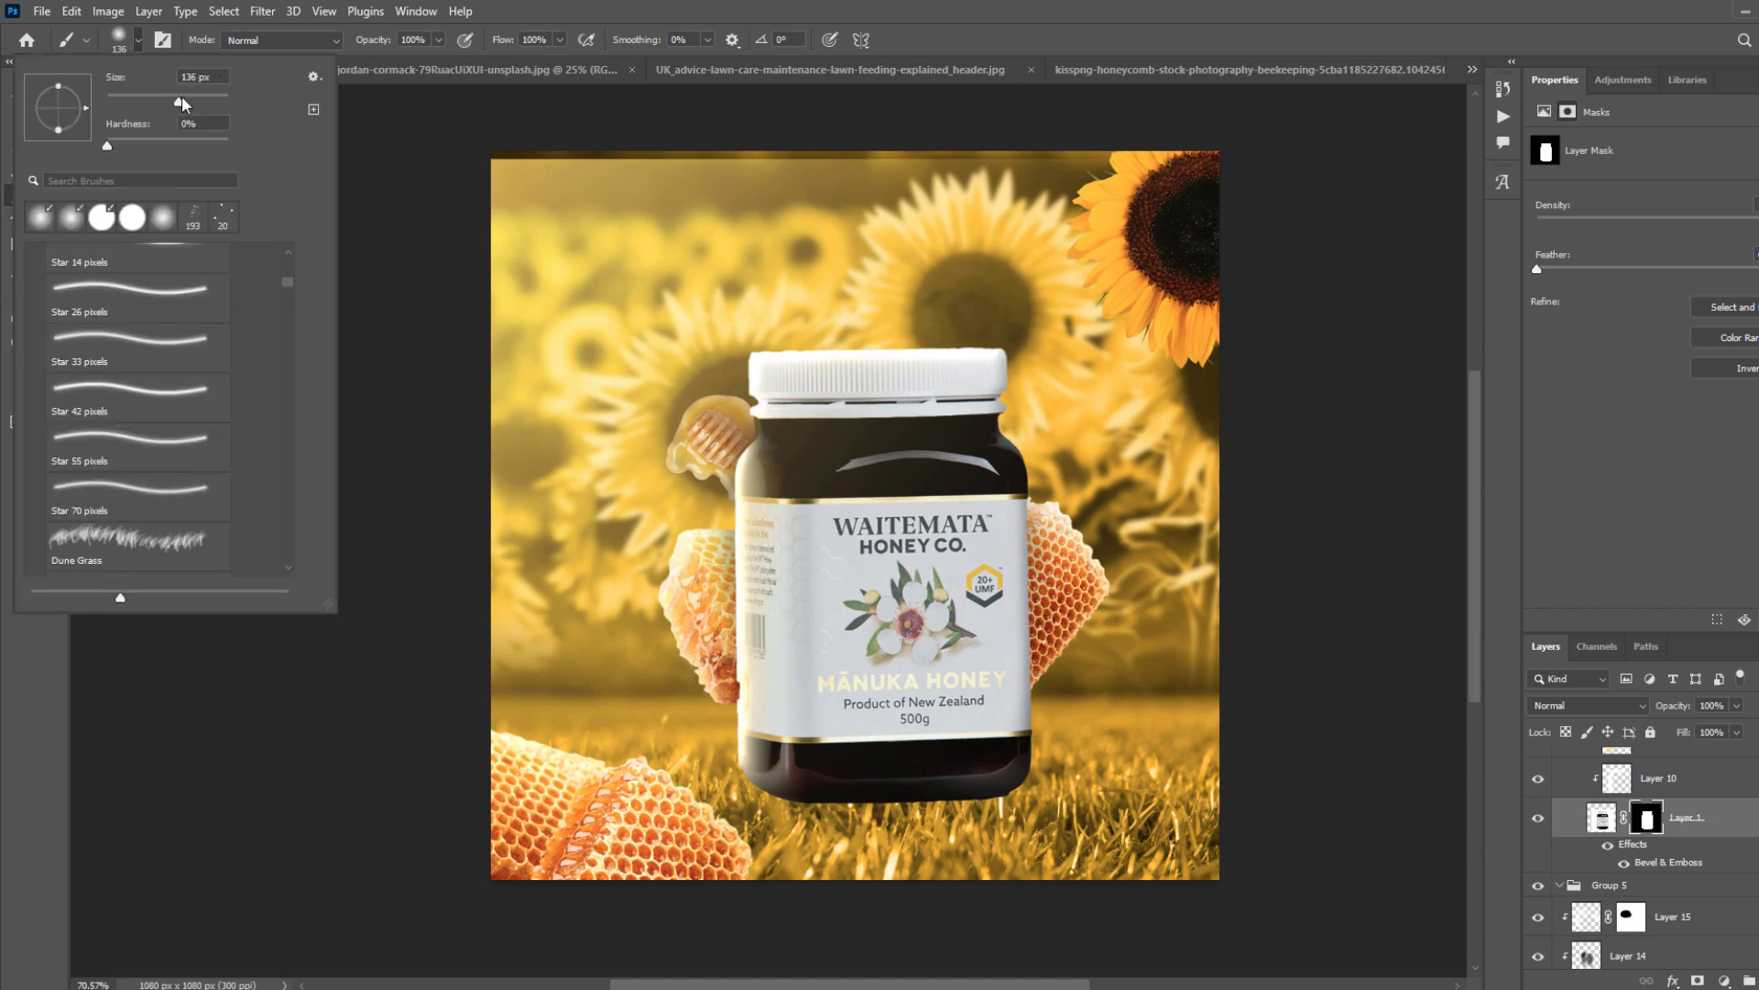
{"action": "left_click", "coordinate": [133, 177]}
{"action": "type", "text": "br"}
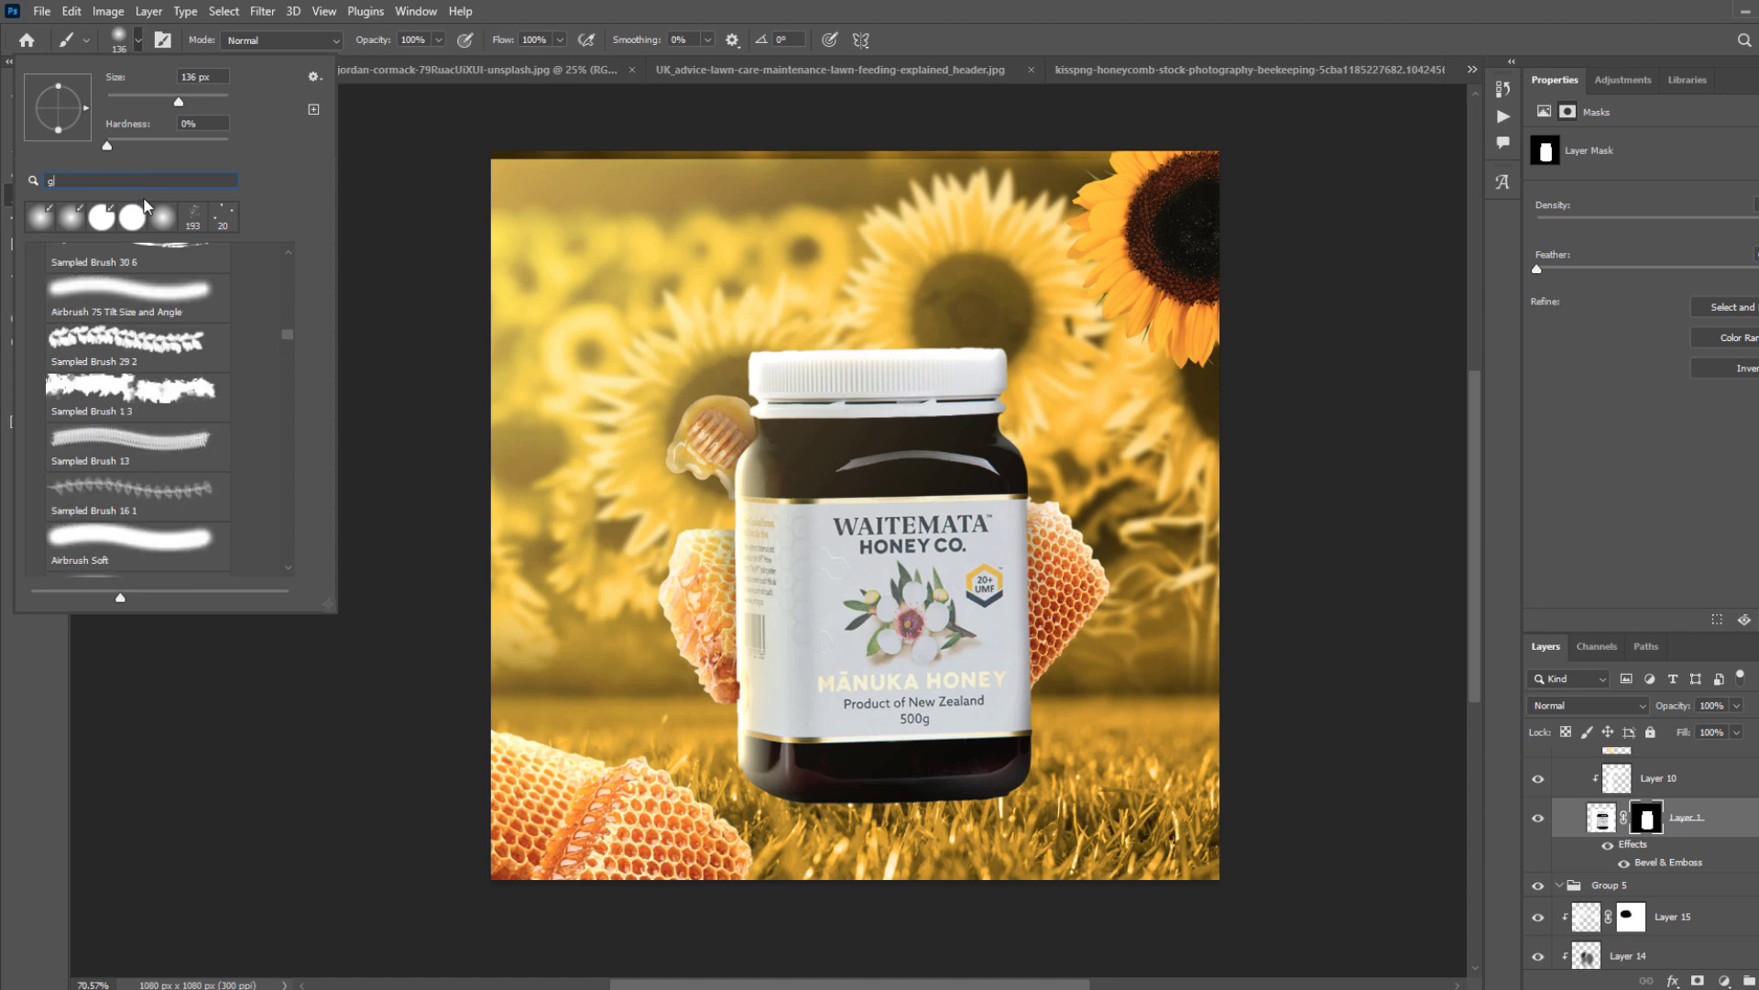
{"action": "type", "text": "rass"}
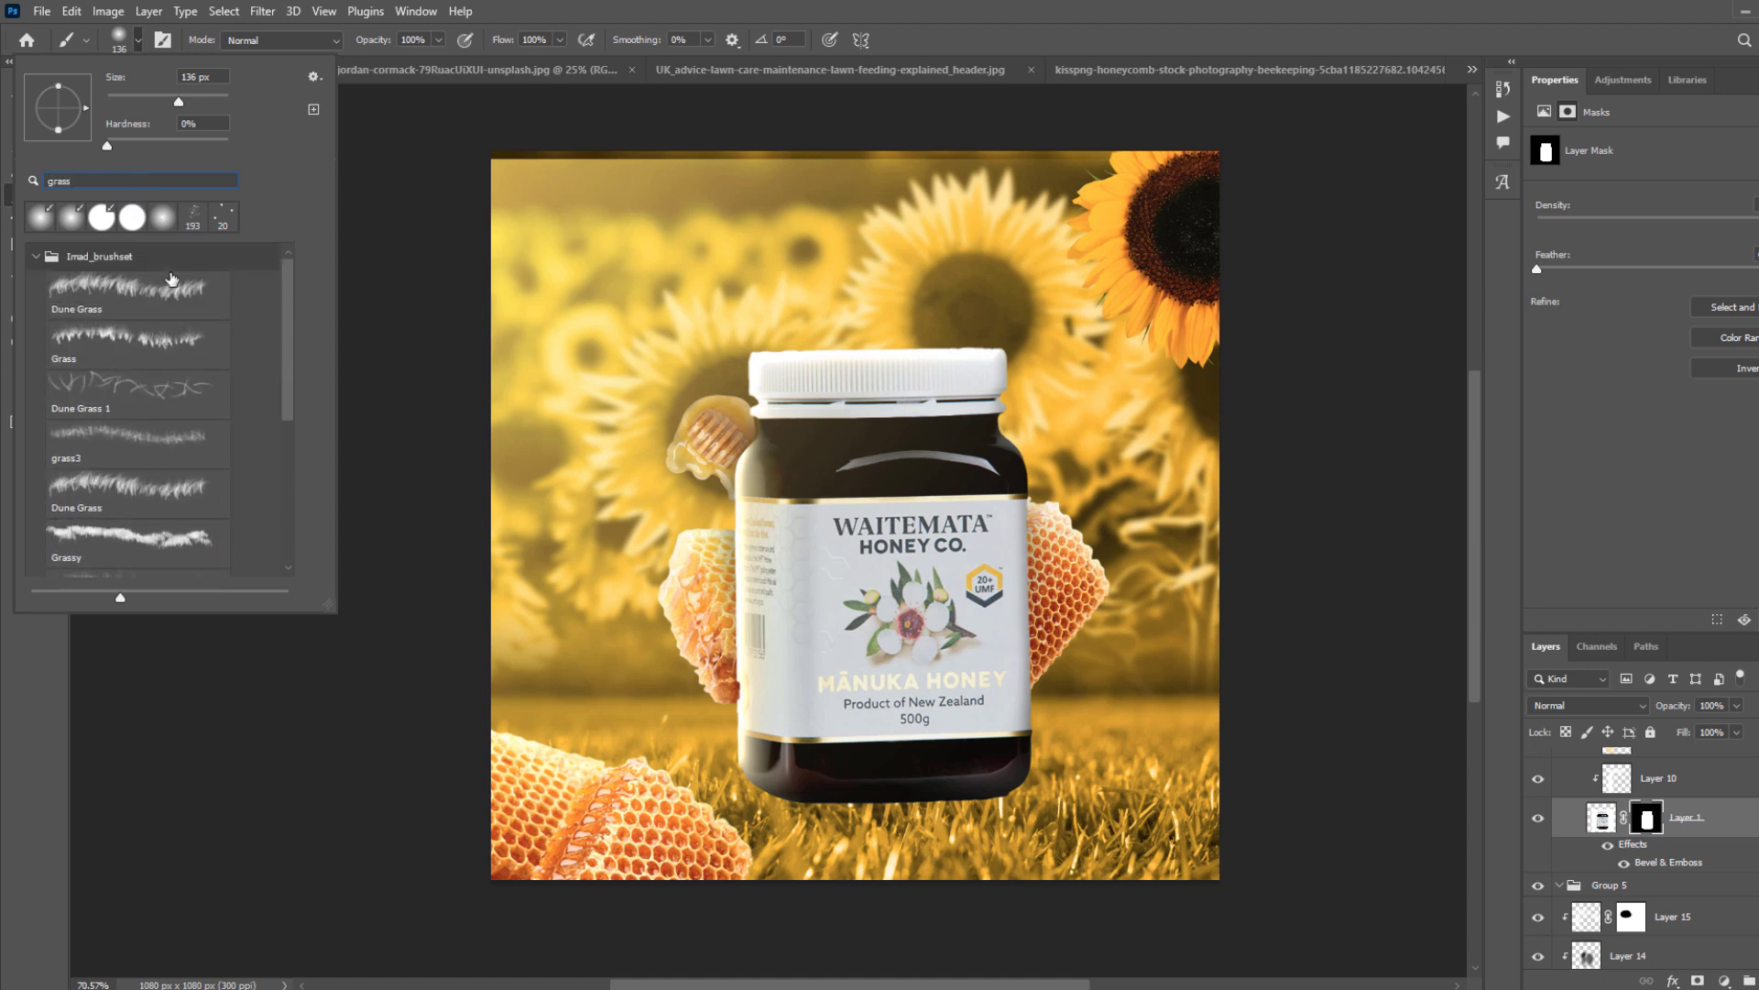
{"action": "left_click", "coordinate": [138, 310]}
{"action": "right_click", "coordinate": [977, 686]}
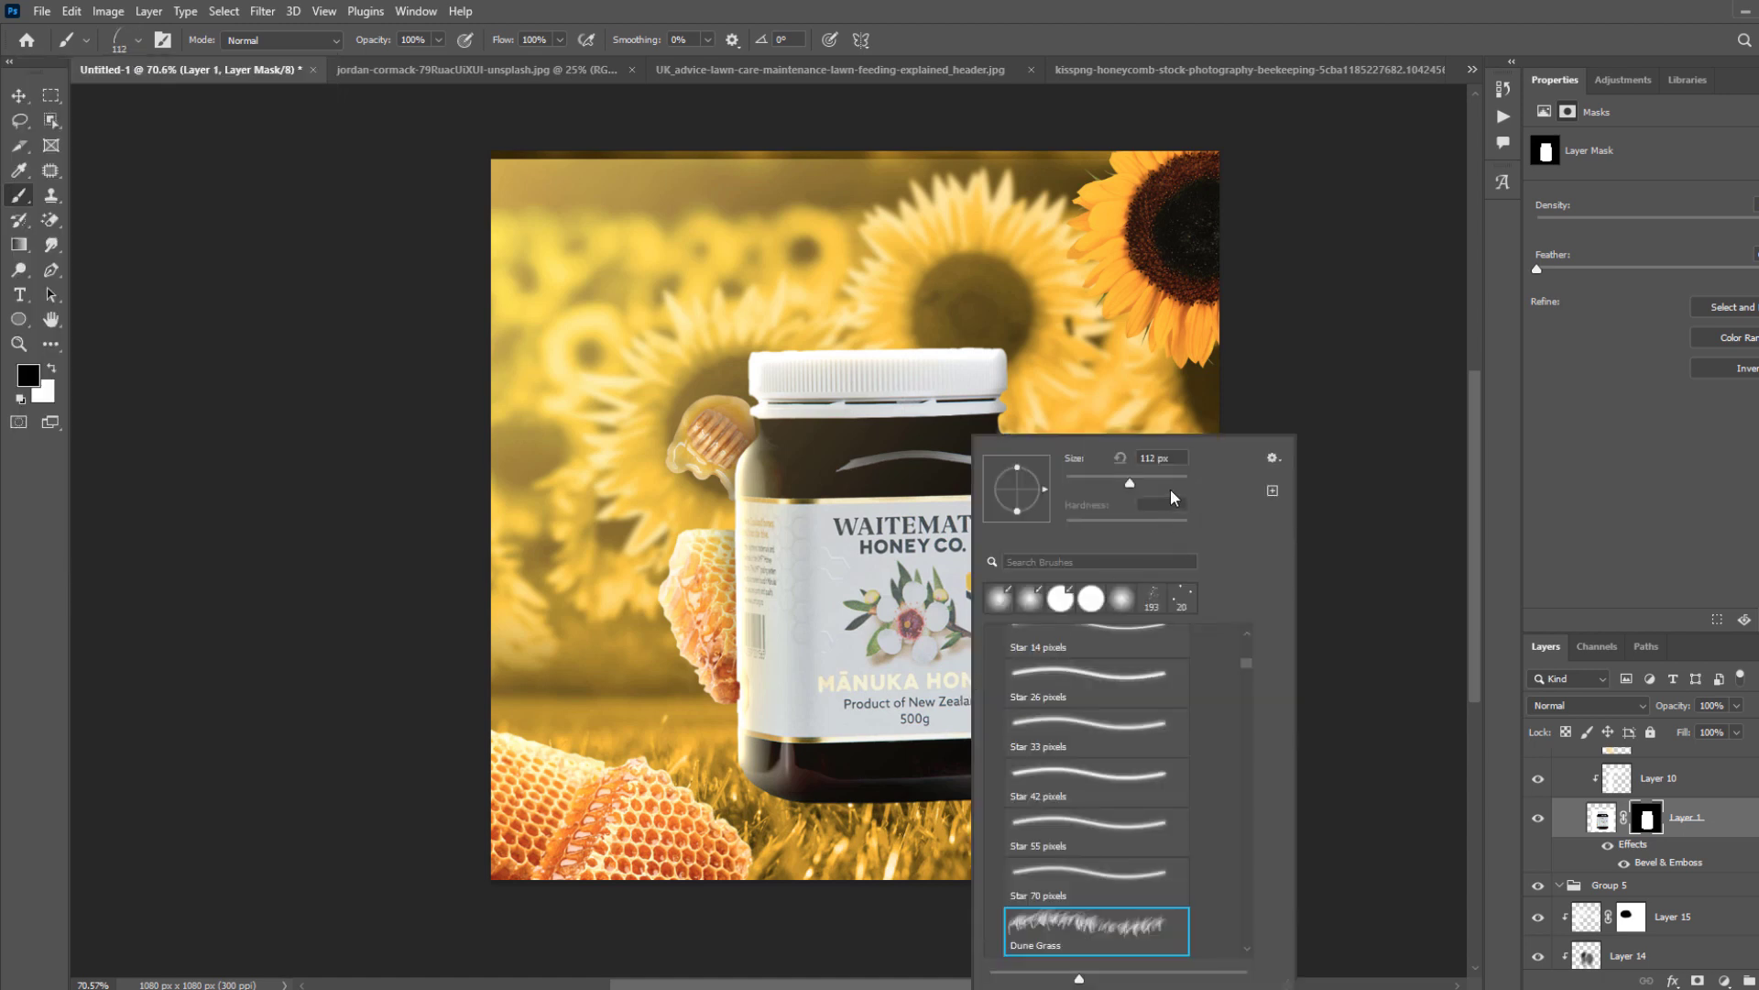
{"action": "left_click", "coordinate": [718, 807]}
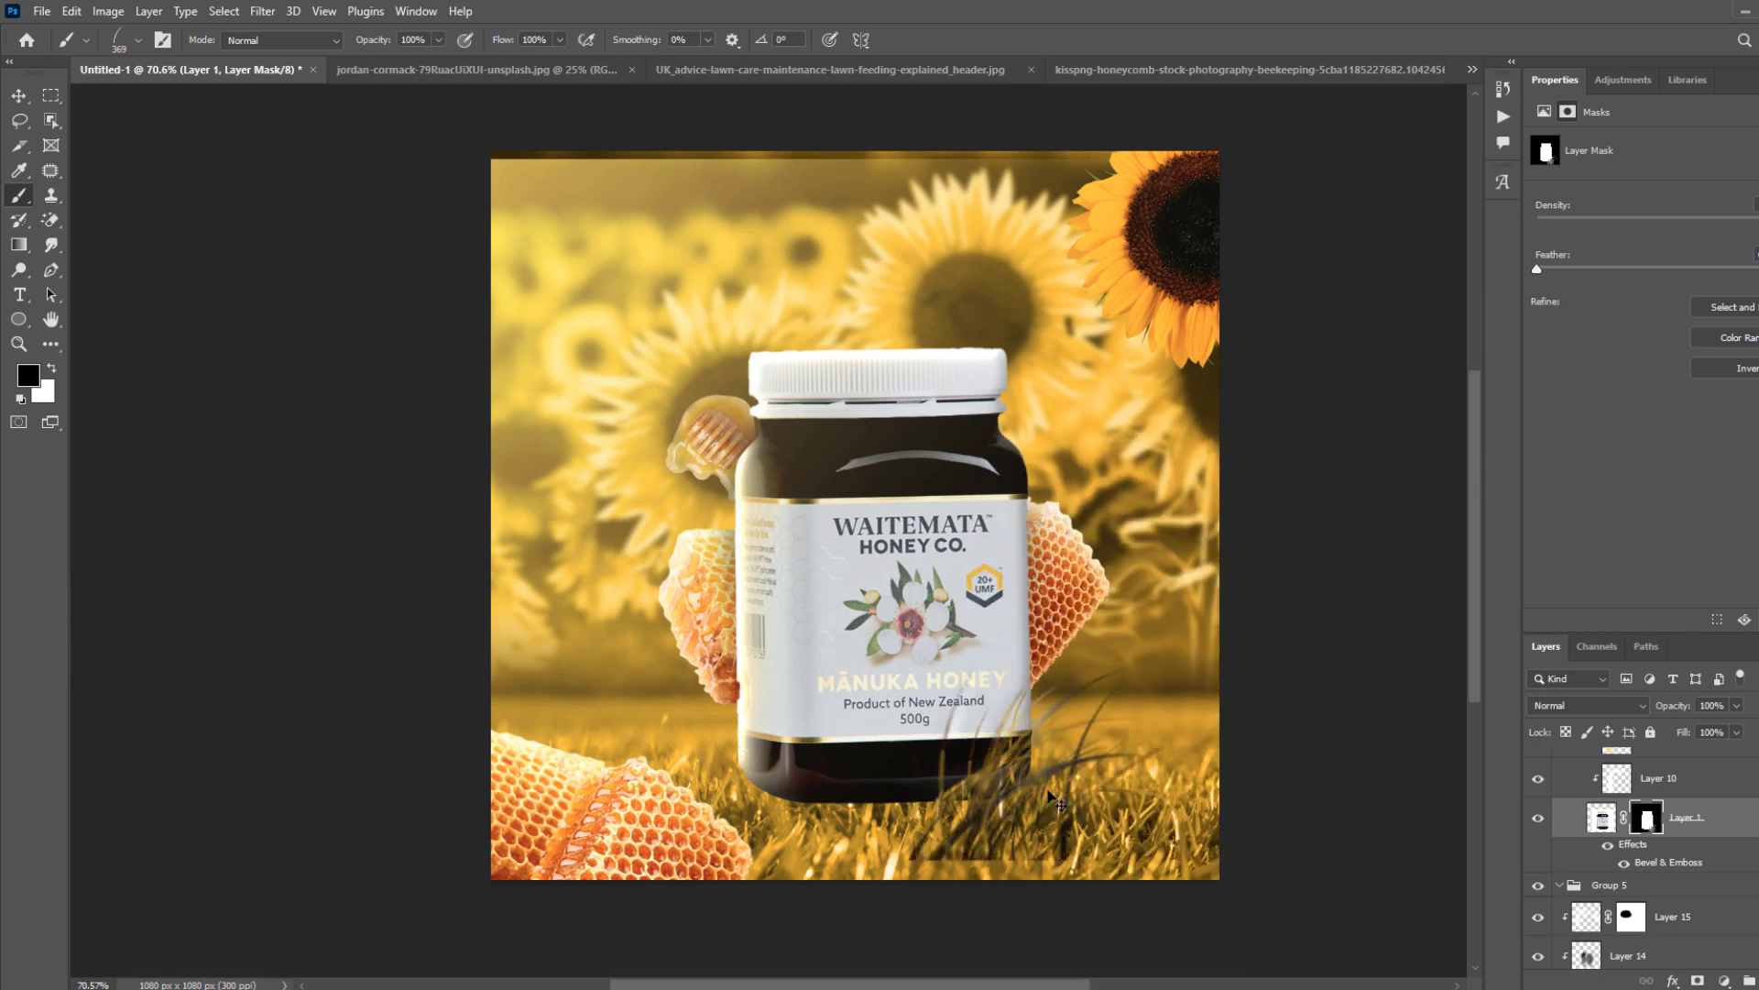
Set the foreground colour to black, 000000, and return to the Brush tool.
{"action": "key", "text": "x"}
{"action": "key", "text": "i"}
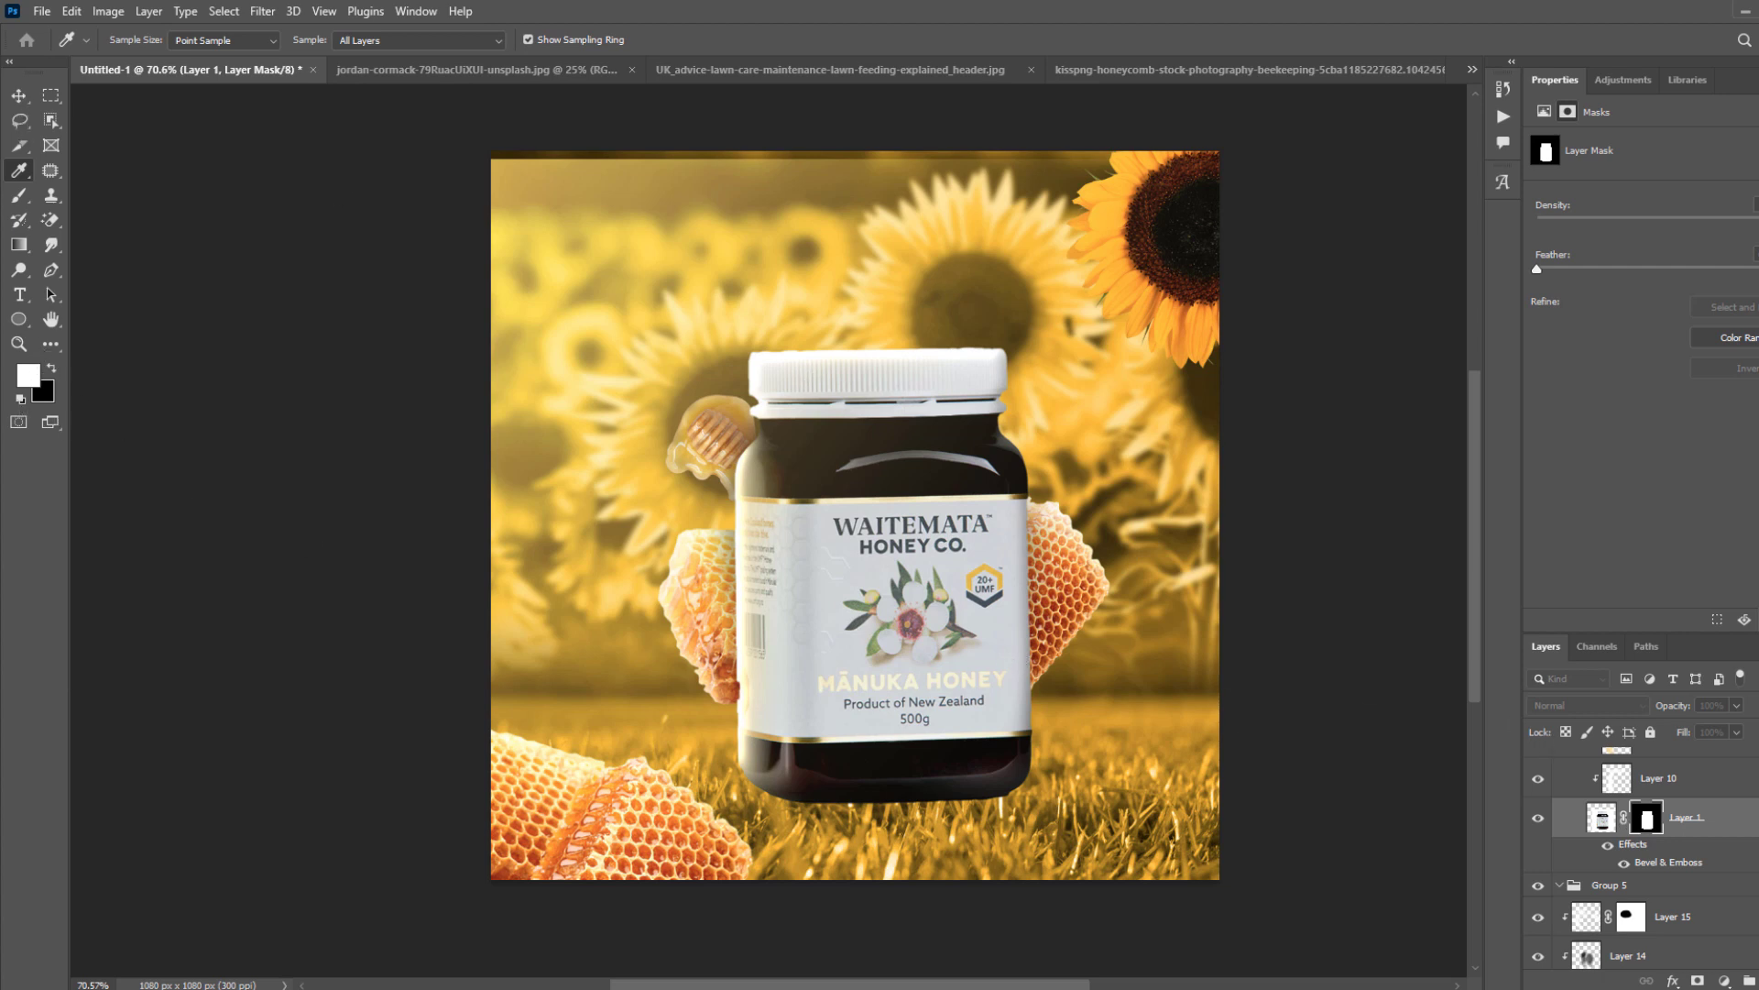
{"action": "left_click_drag", "start_coordinate": [1, 632], "coordinate": [724, 413]}
{"action": "left_click_drag", "start_coordinate": [444, 629], "coordinate": [379, 697]}
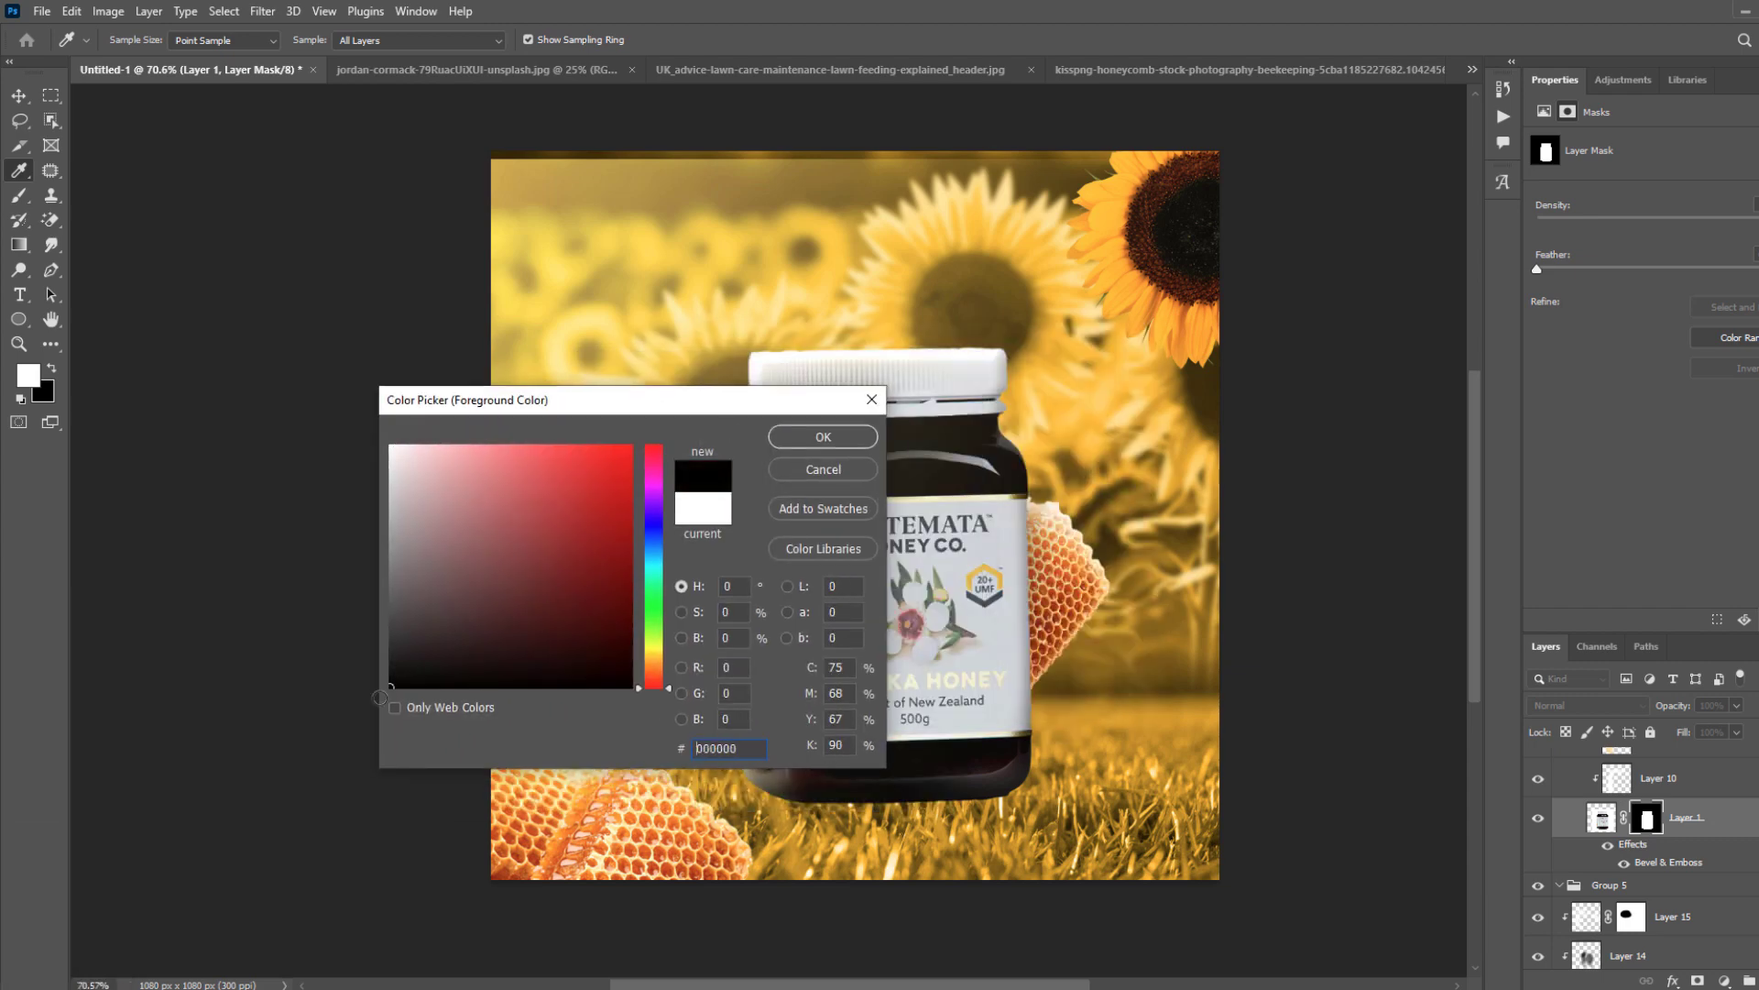
{"action": "key", "text": "Return"}
{"action": "key", "text": "b"}
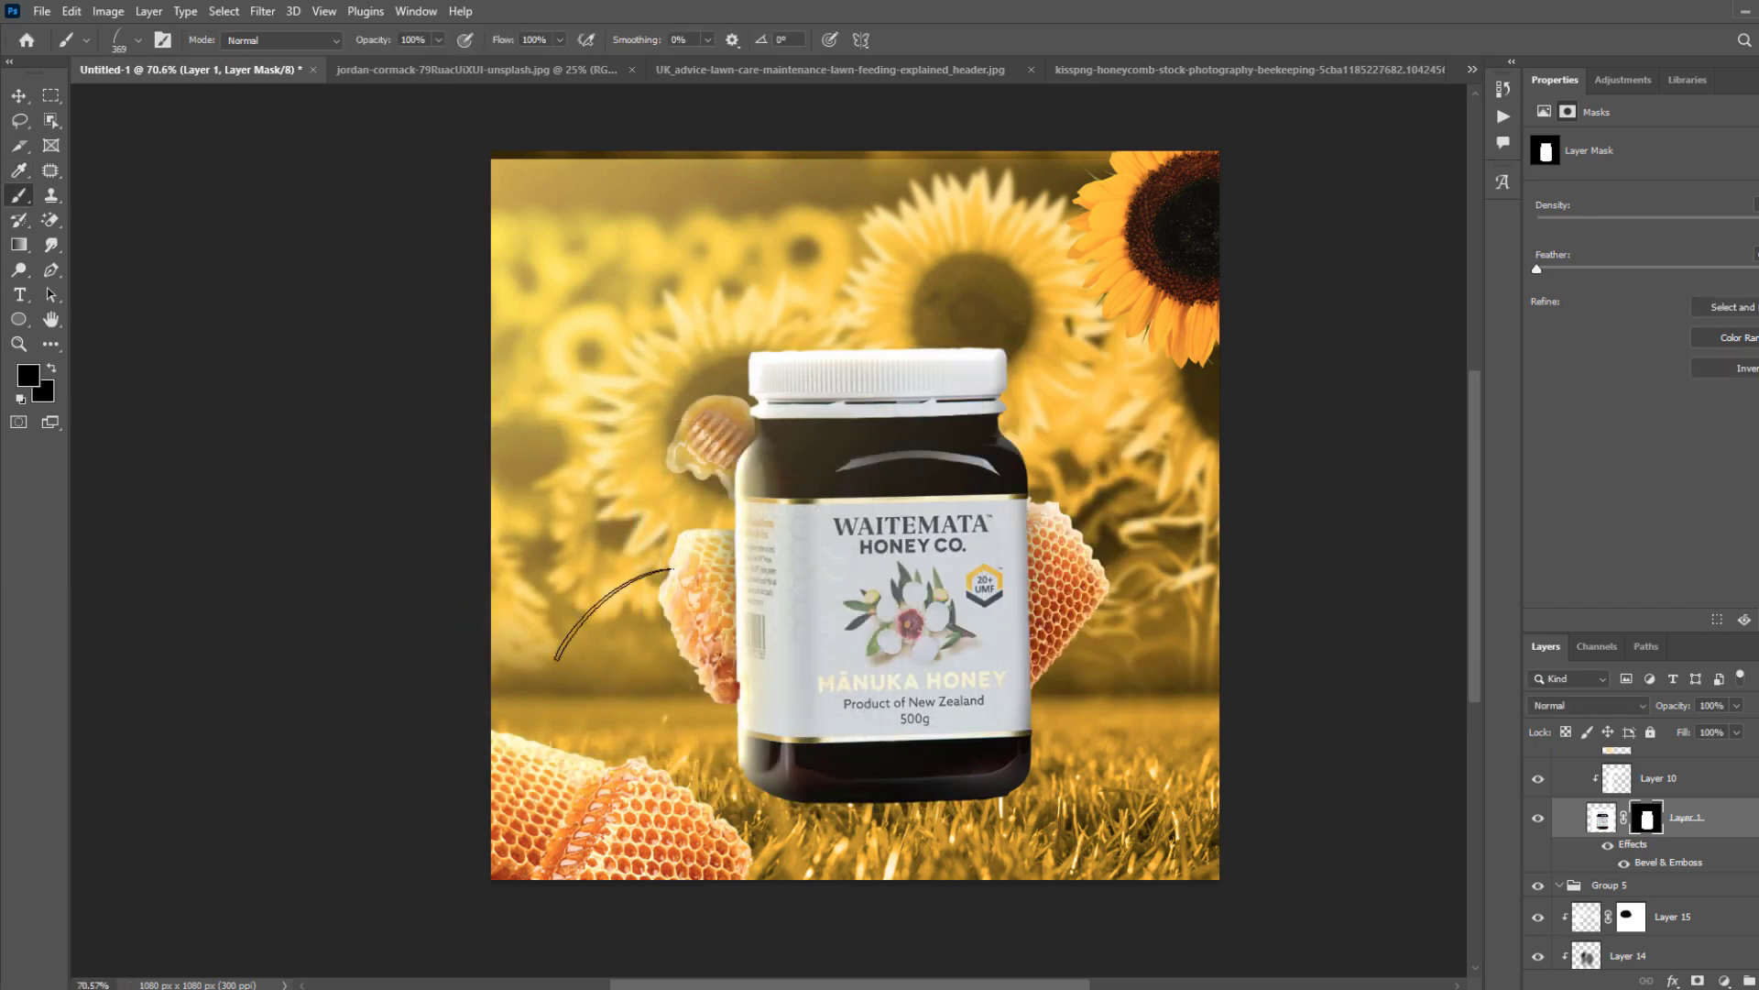
Try masking the jar's base with black grass strokes from the Dune Grass brush at 158 px.
{"action": "right_click", "coordinate": [1123, 601]}
{"action": "key", "text": "Return"}
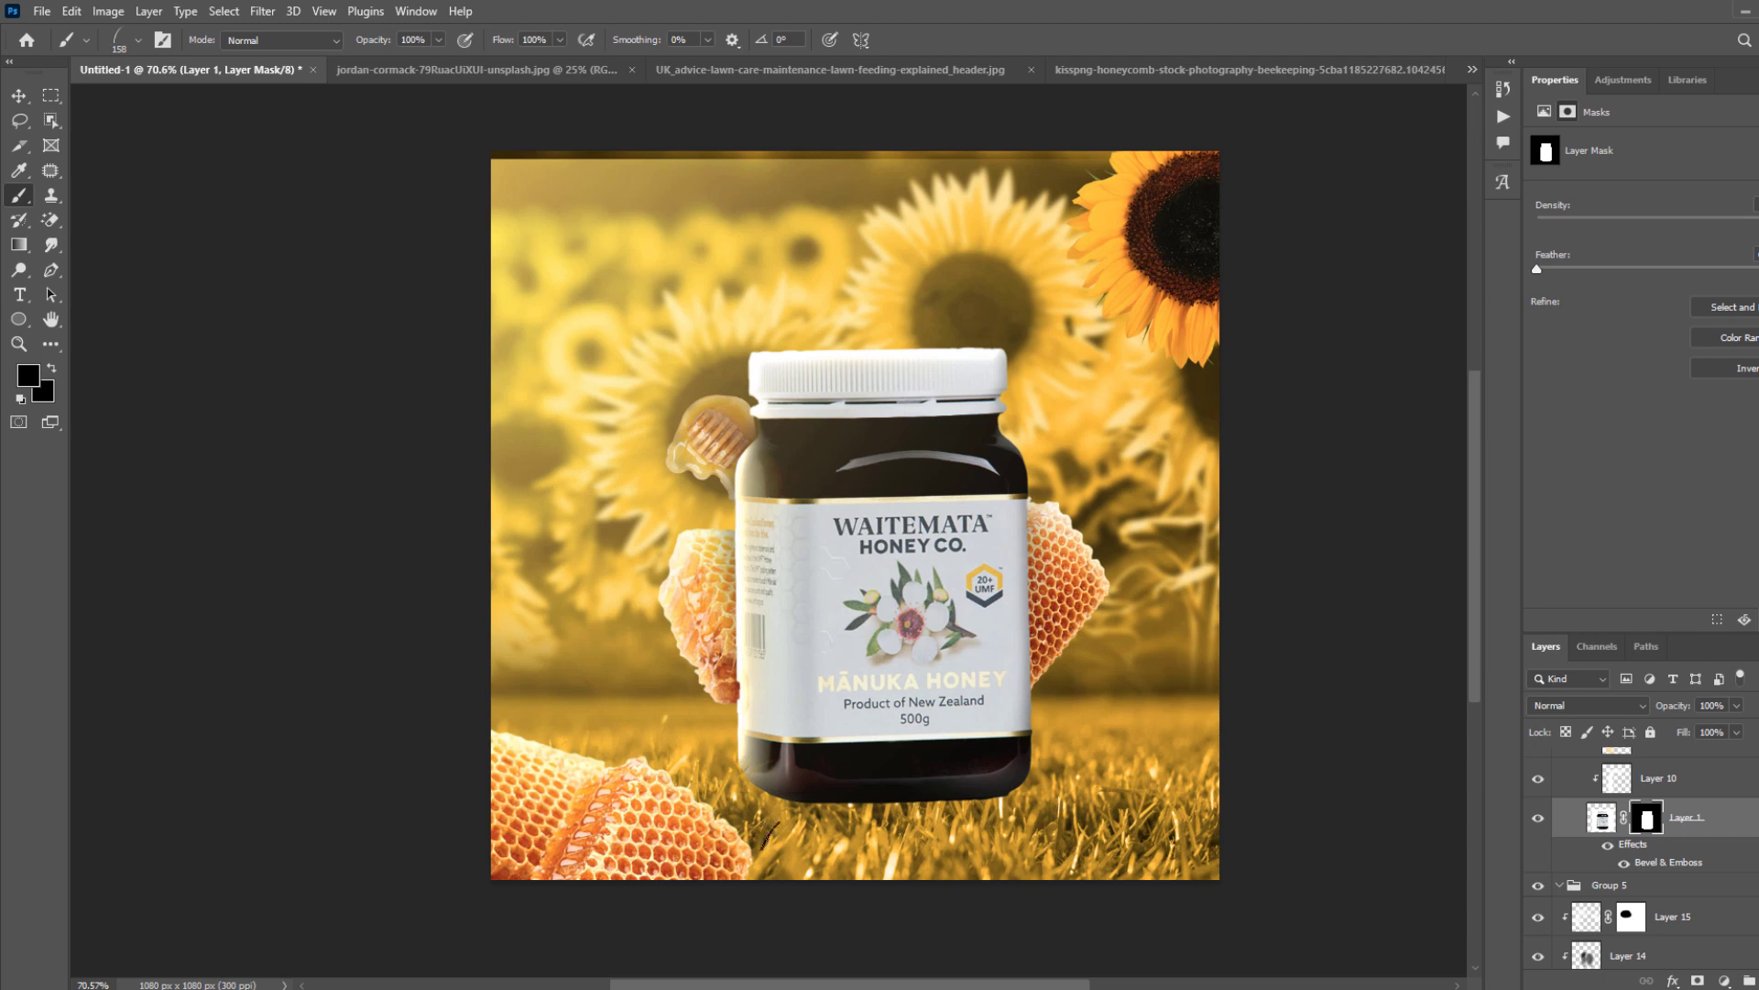
{"action": "left_click", "coordinate": [830, 799]}
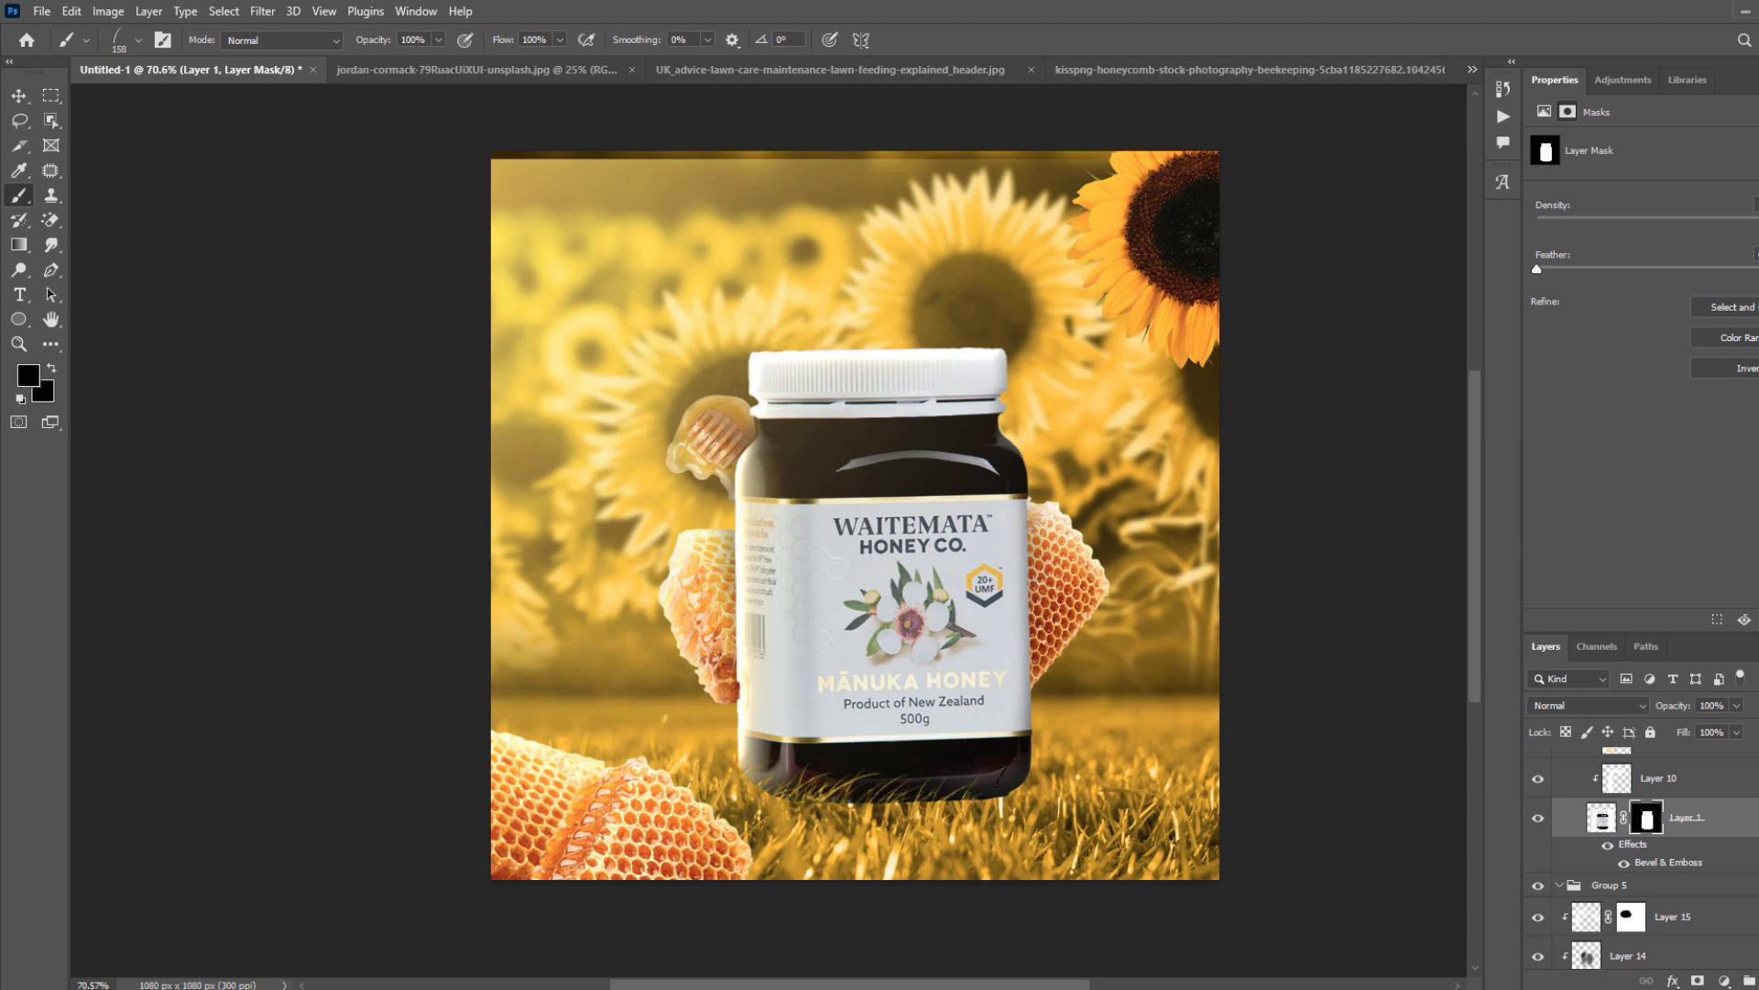
{"action": "left_click_drag", "start_coordinate": [999, 786], "coordinate": [1046, 761]}
Search the brushes for "grass" and choose the Dune Grass 1 brush at 84 px.
{"action": "right_click", "coordinate": [1024, 436]}
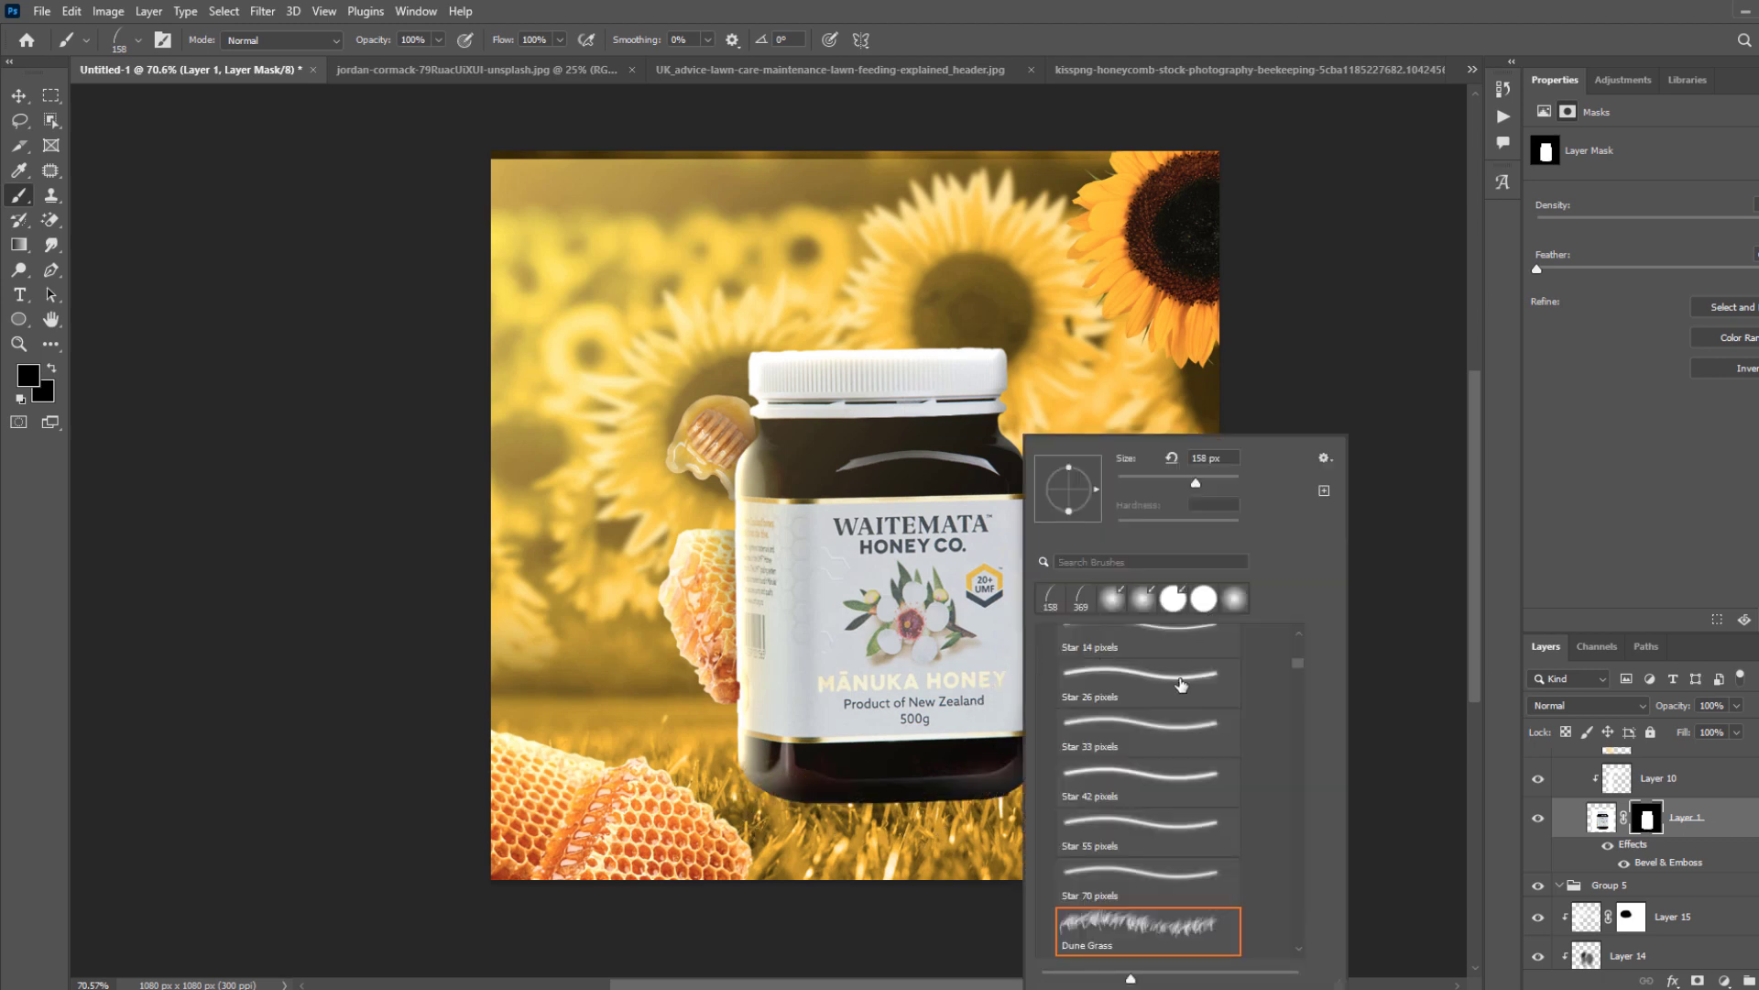
{"action": "type", "text": "grass"}
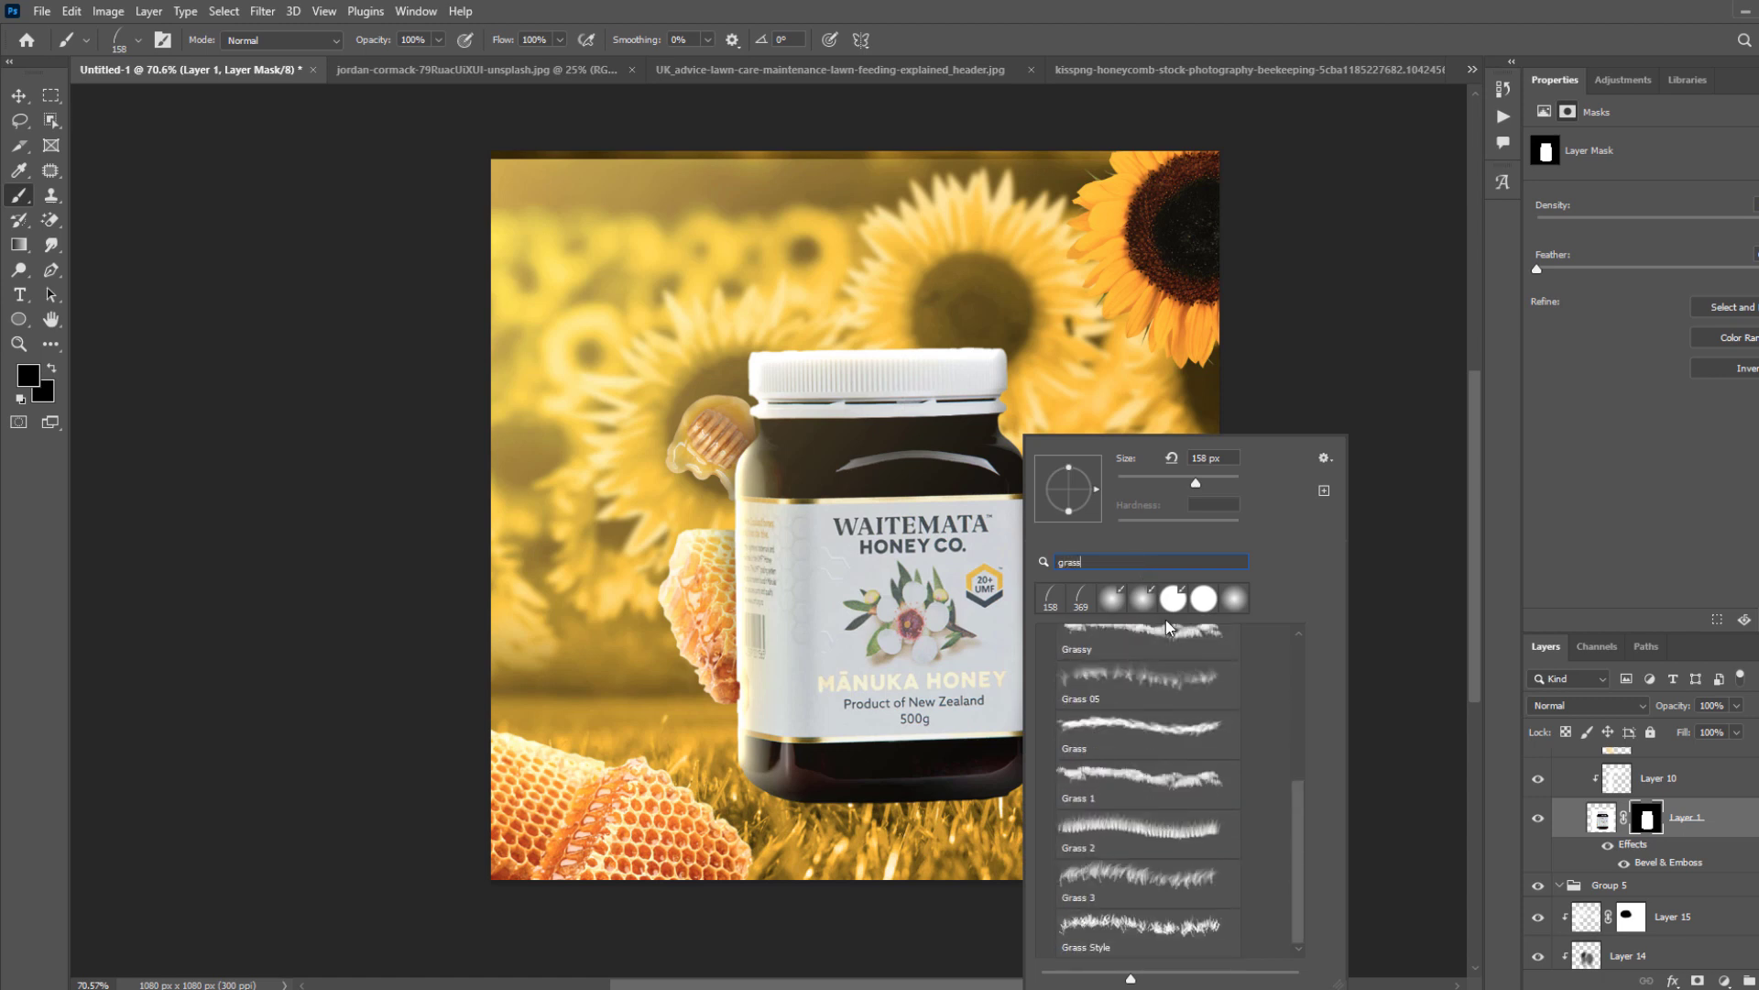
{"action": "left_click_drag", "start_coordinate": [1301, 800], "coordinate": [1289, 684]}
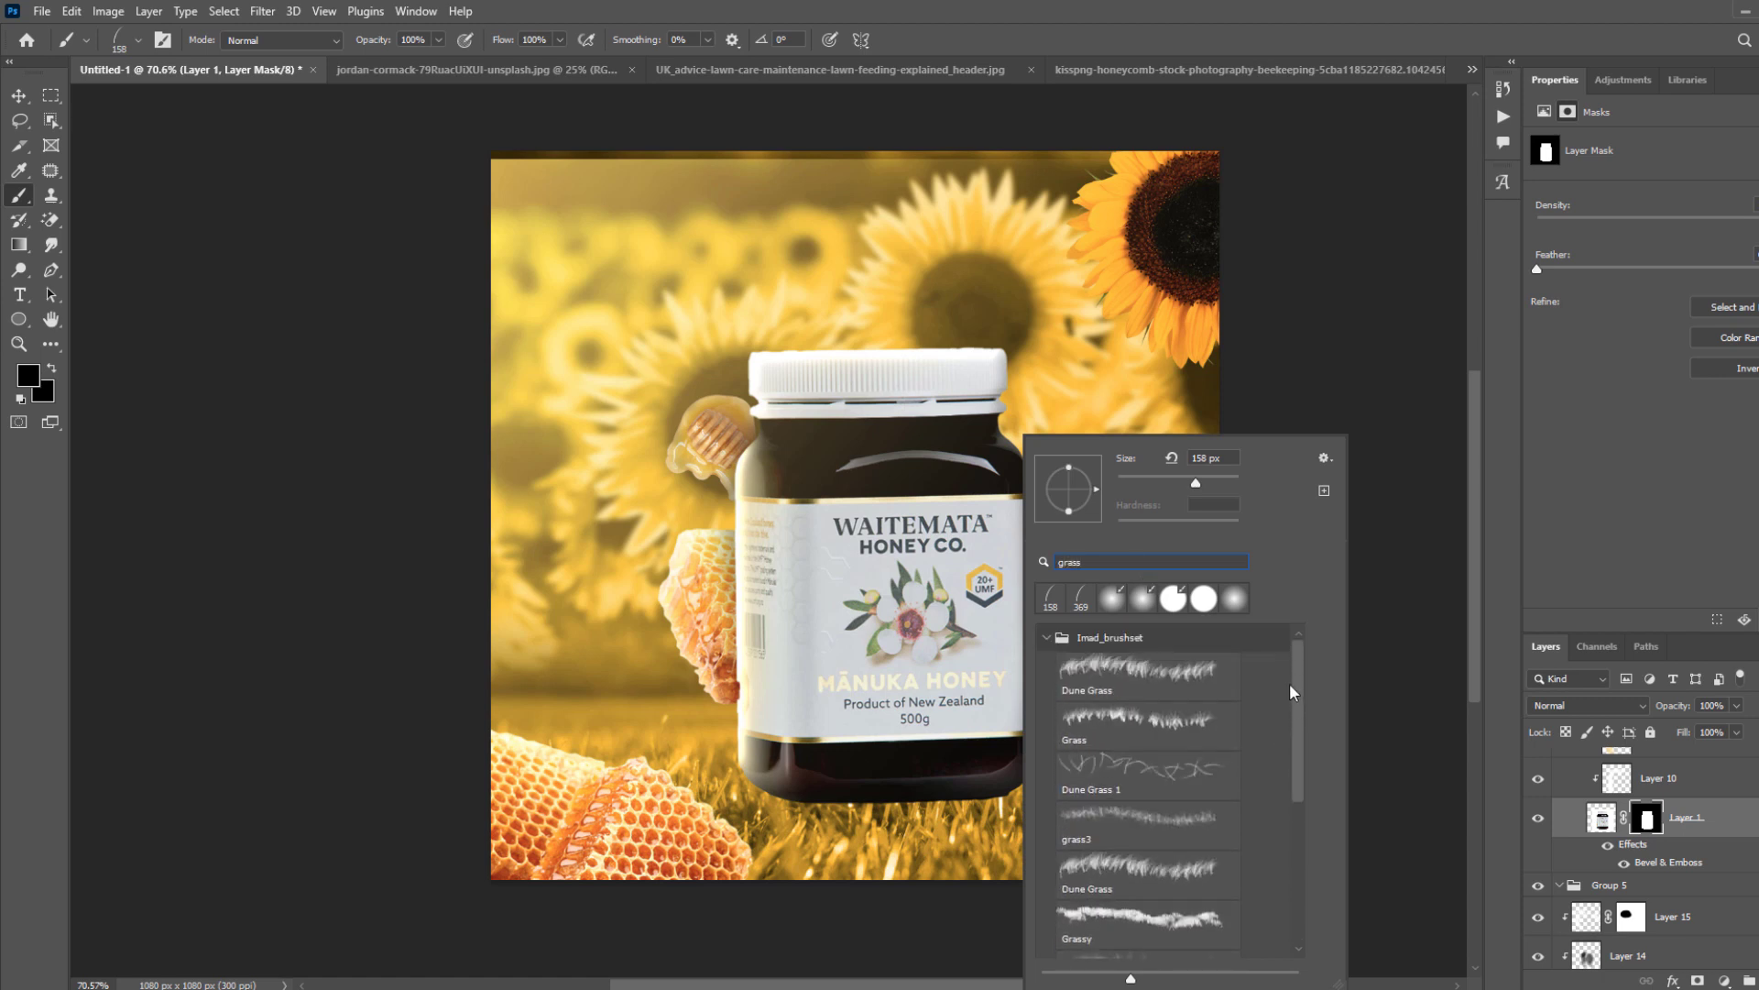
{"action": "double_click", "coordinate": [1158, 776]}
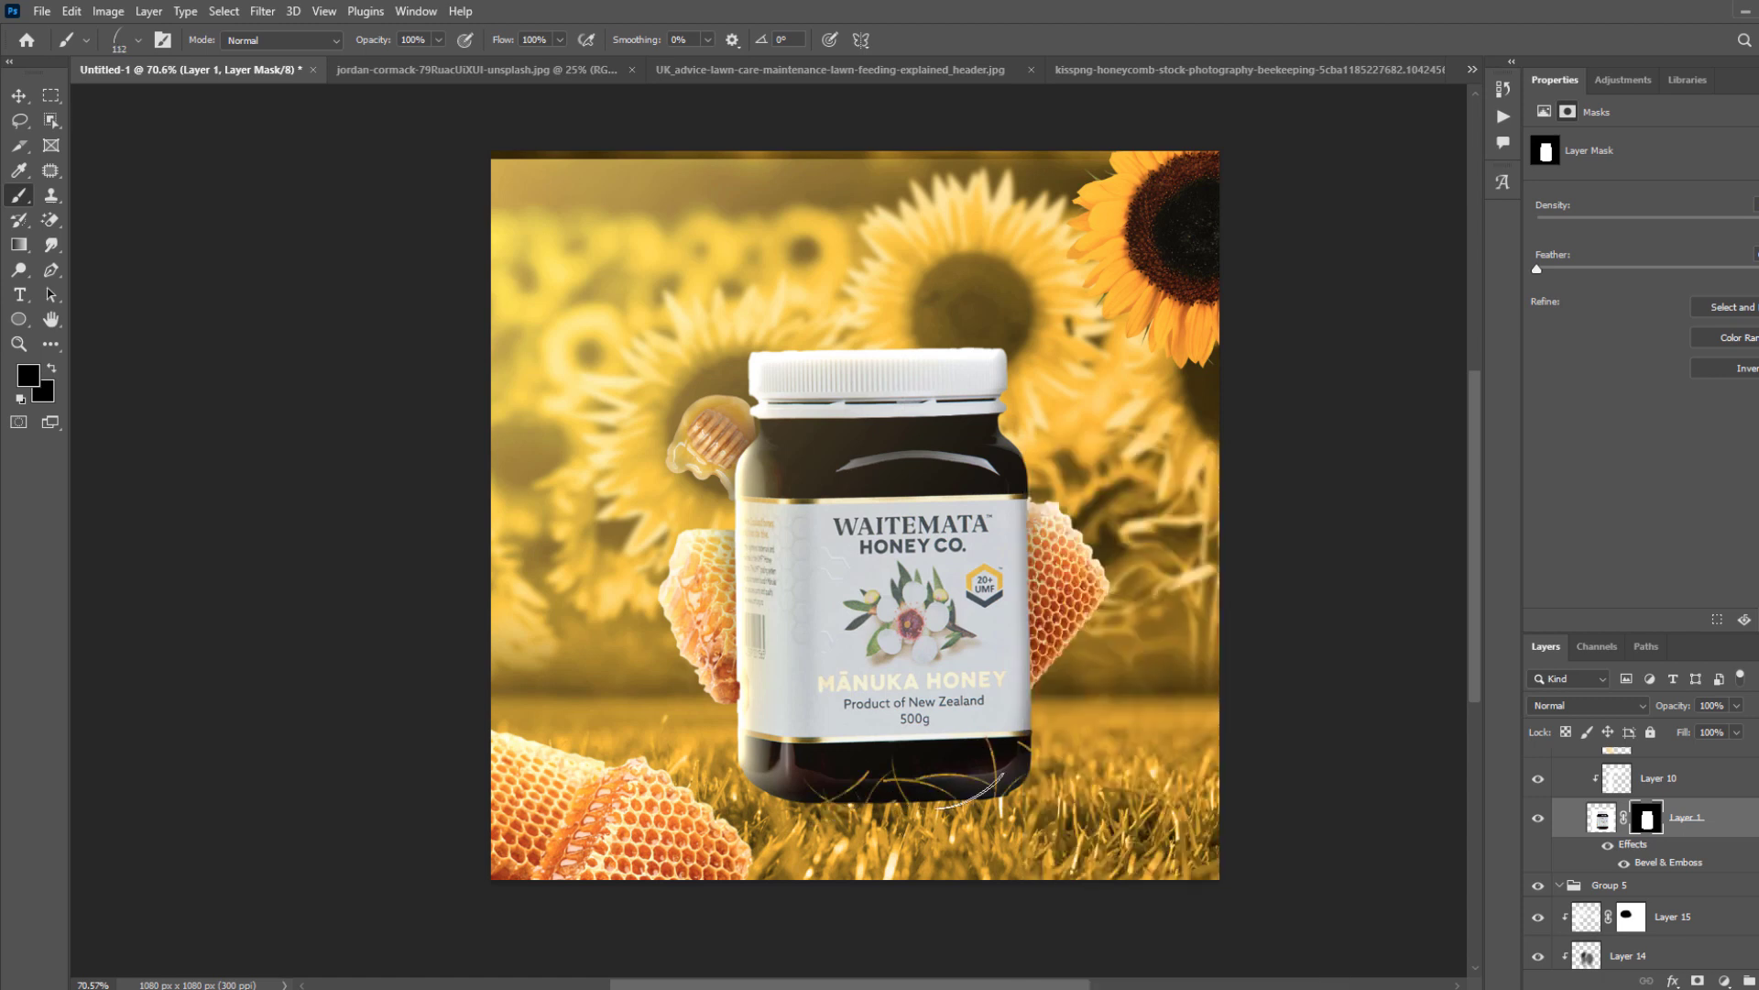
{"action": "right_click", "coordinate": [1018, 807]}
{"action": "left_click", "coordinate": [1029, 822]}
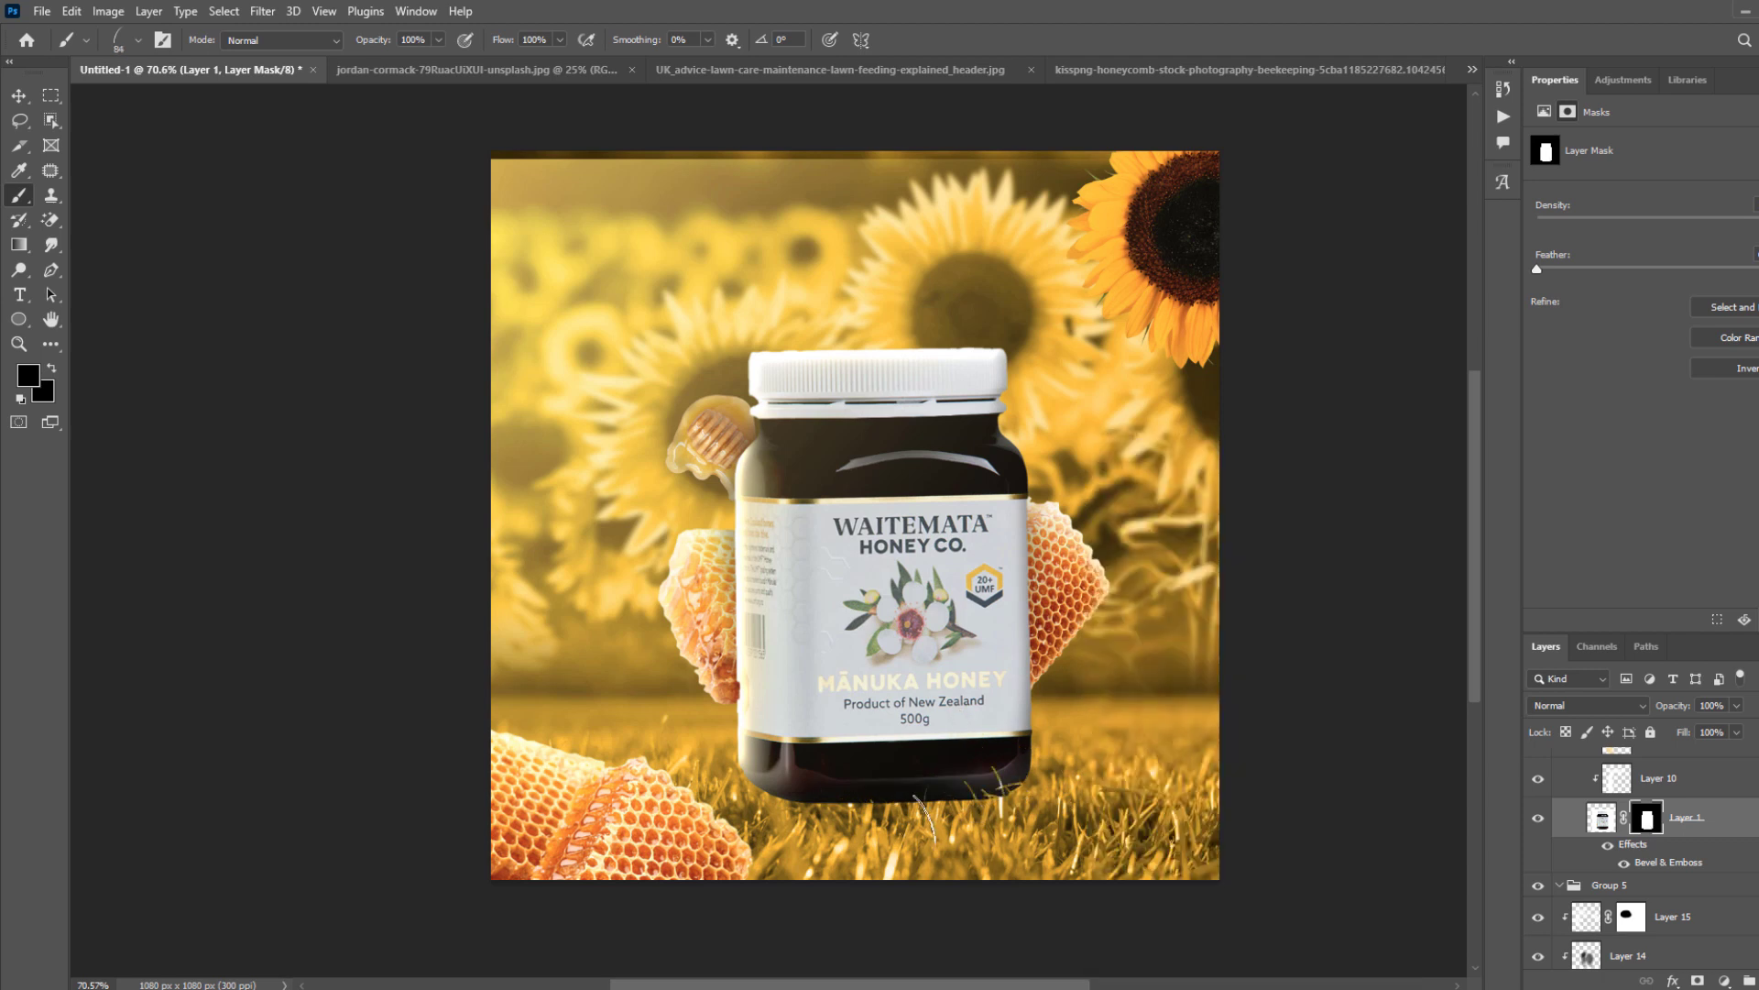
Paint black grass blades along the jar's base on its layer mask so the grass overlaps the bottom edge.
{"action": "left_click_drag", "start_coordinate": [903, 824], "coordinate": [831, 811]}
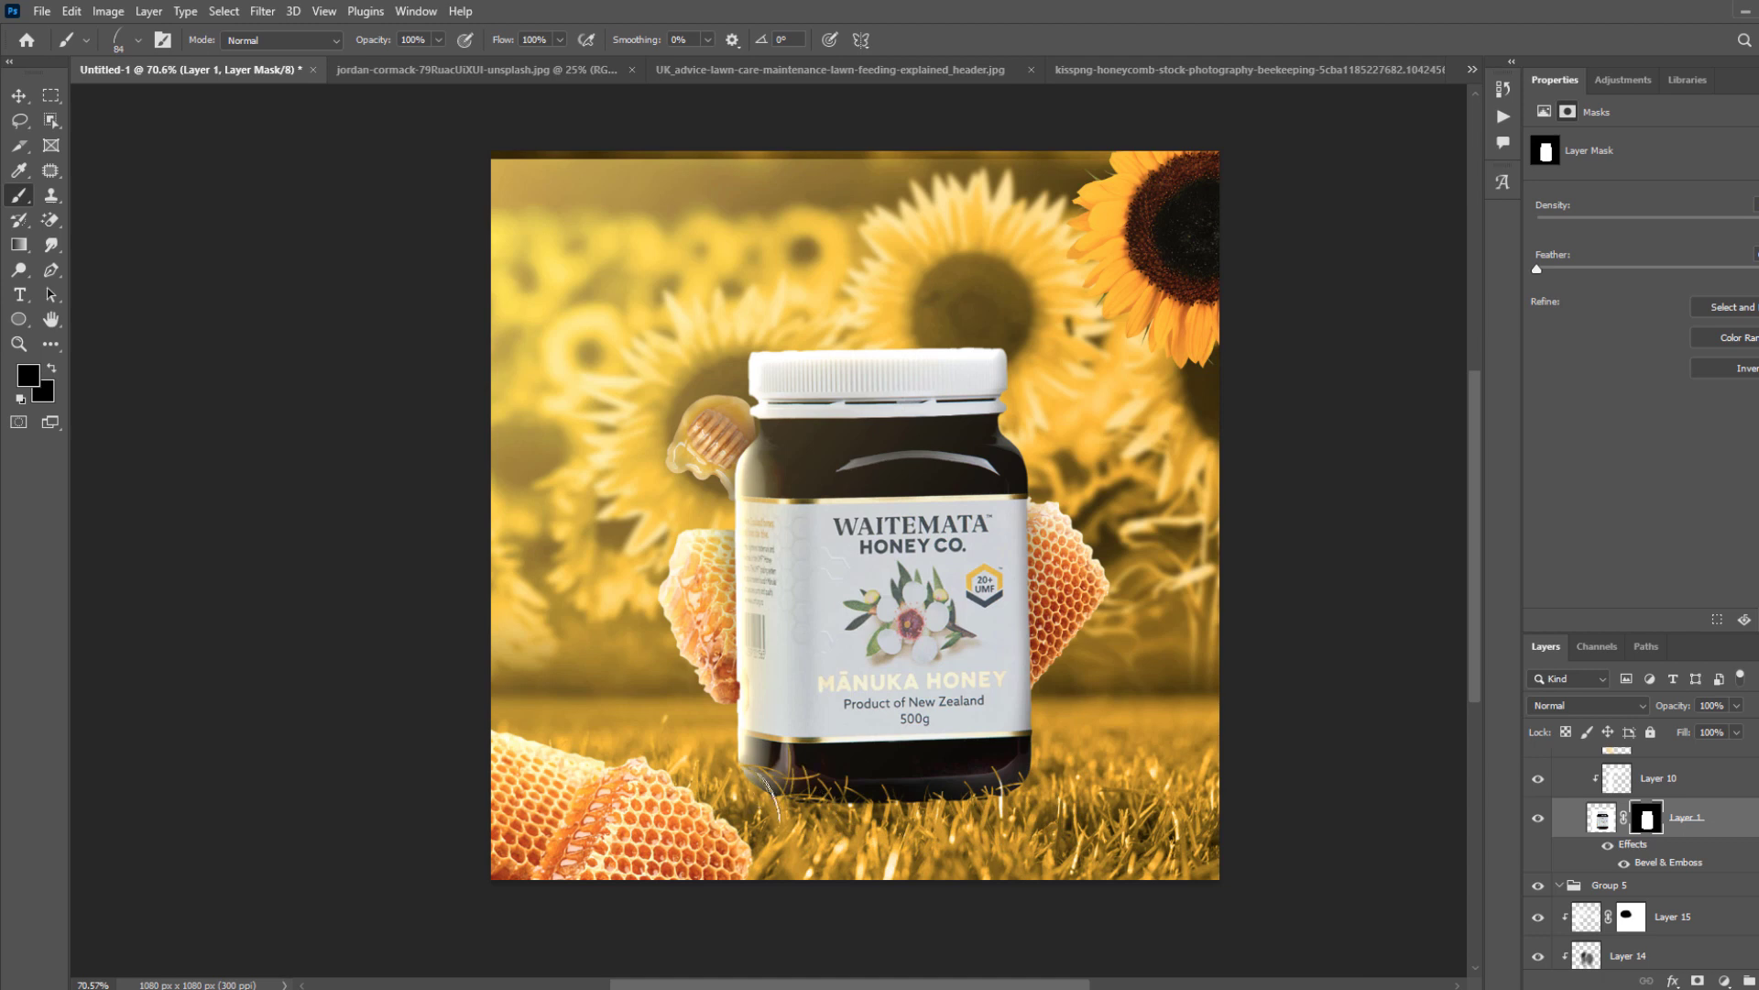
{"action": "left_click", "coordinate": [823, 821]}
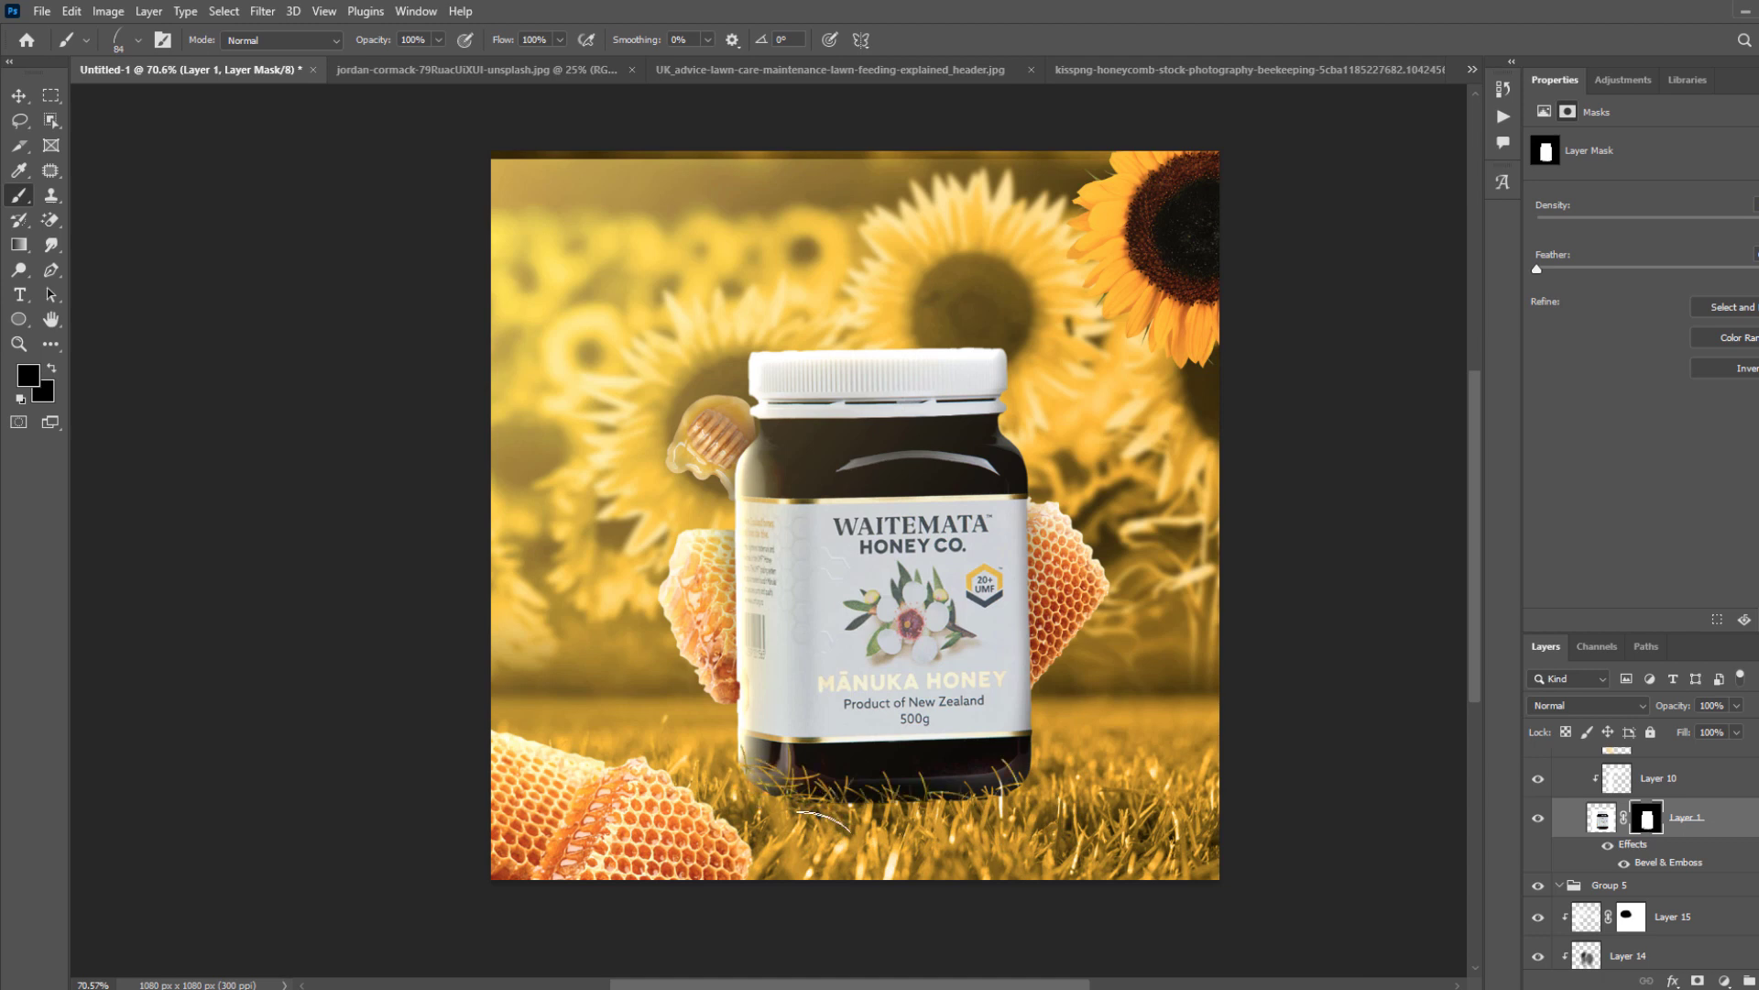
{"action": "left_click_drag", "start_coordinate": [963, 806], "coordinate": [747, 810]}
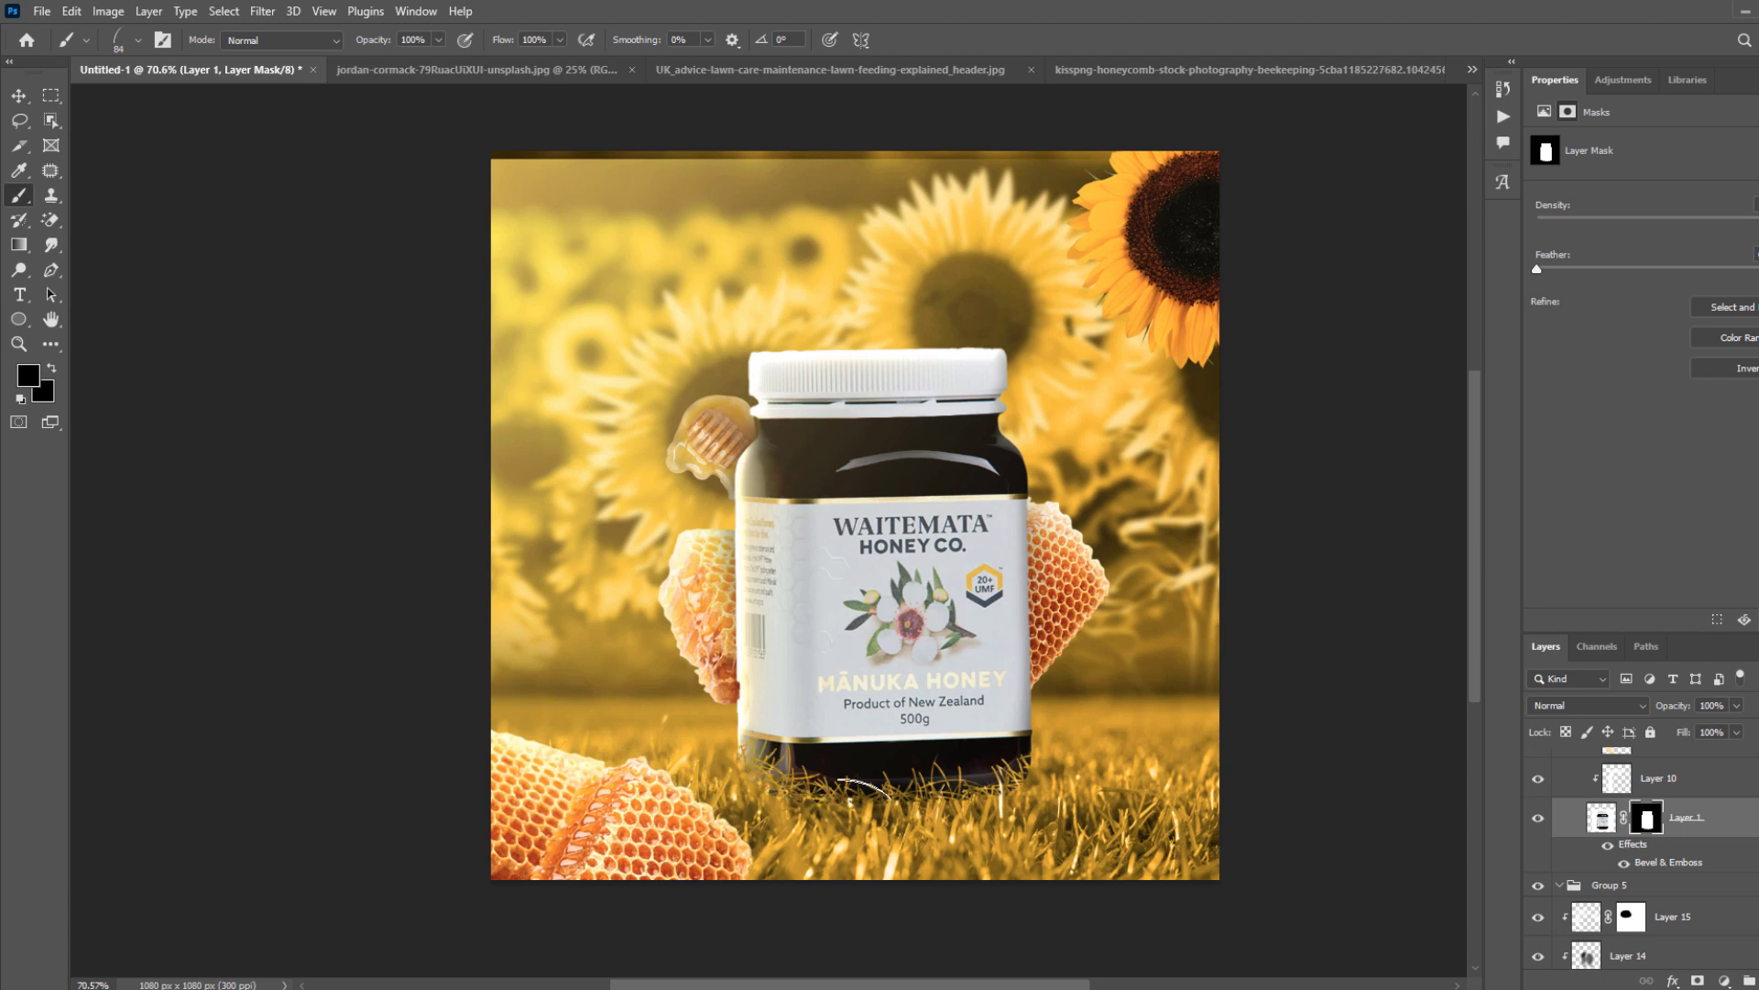
Search the brushes for "grass", choose the Grassy brush and mask the jar's bottom edge into denser grass.
{"action": "right_click", "coordinate": [976, 802]}
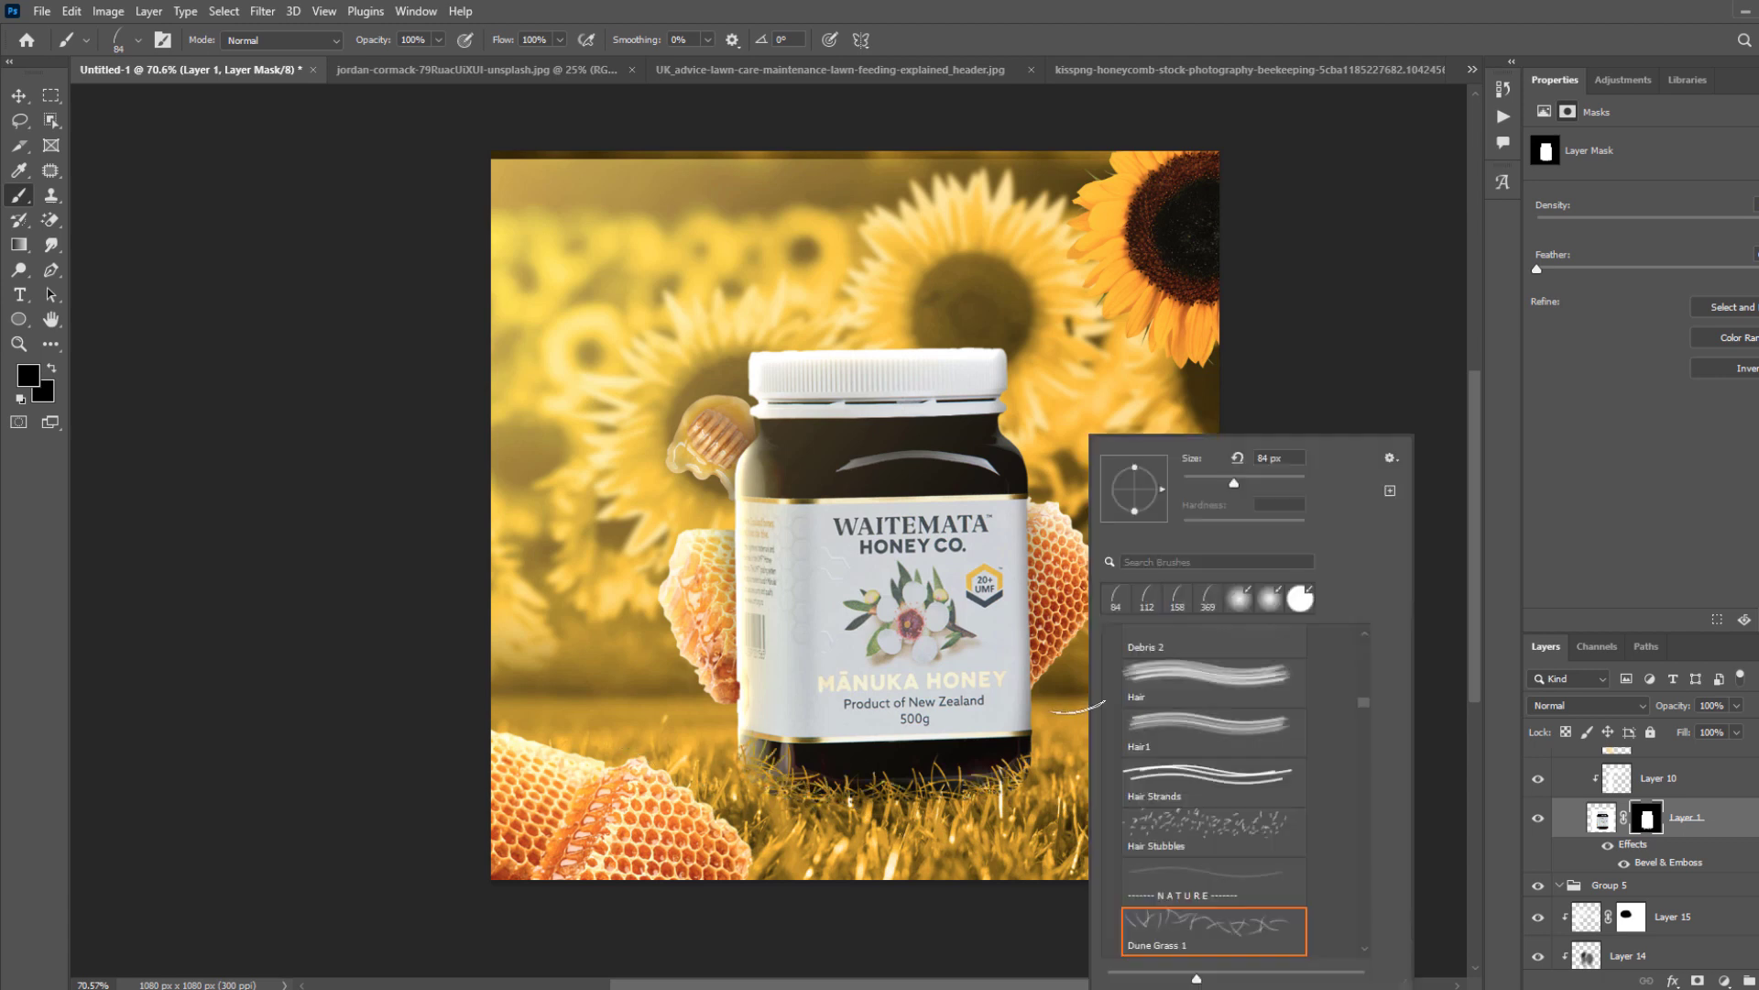
{"action": "left_click", "coordinate": [1216, 562]}
{"action": "type", "text": "grass"}
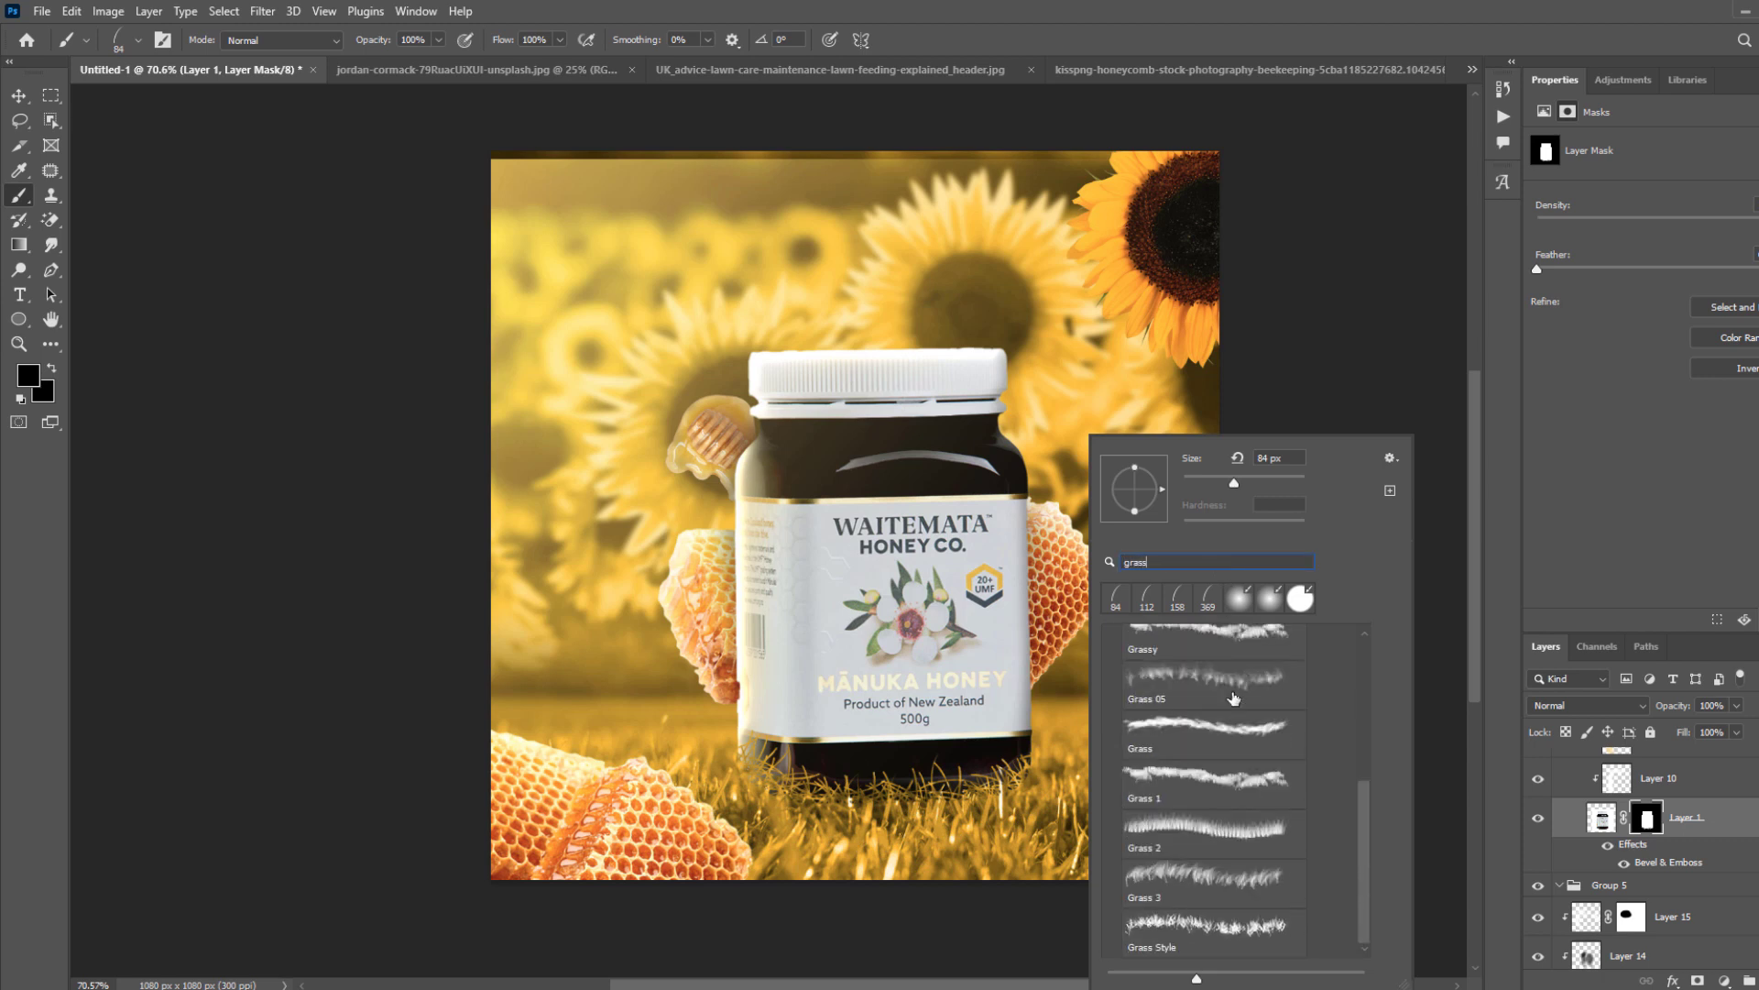
{"action": "scroll", "coordinate": [1360, 778], "scroll_direction": "up", "scroll_amount": 3}
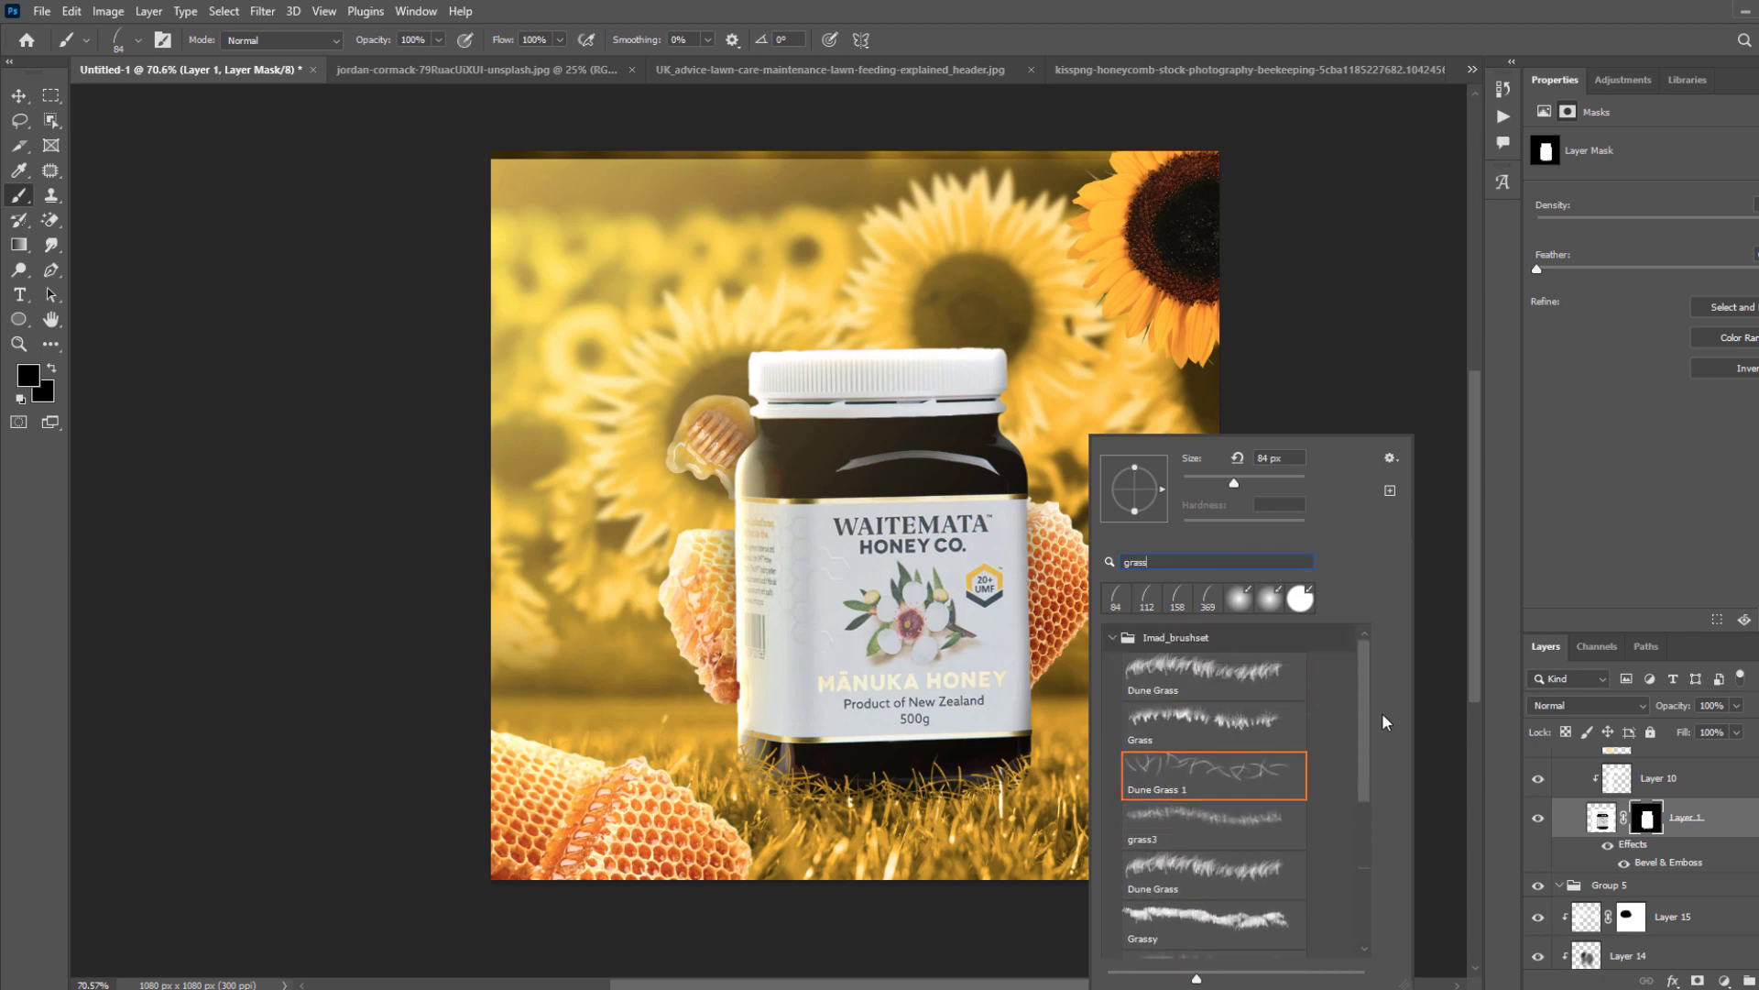
{"action": "left_click", "coordinate": [1243, 914]}
{"action": "key", "text": "Return"}
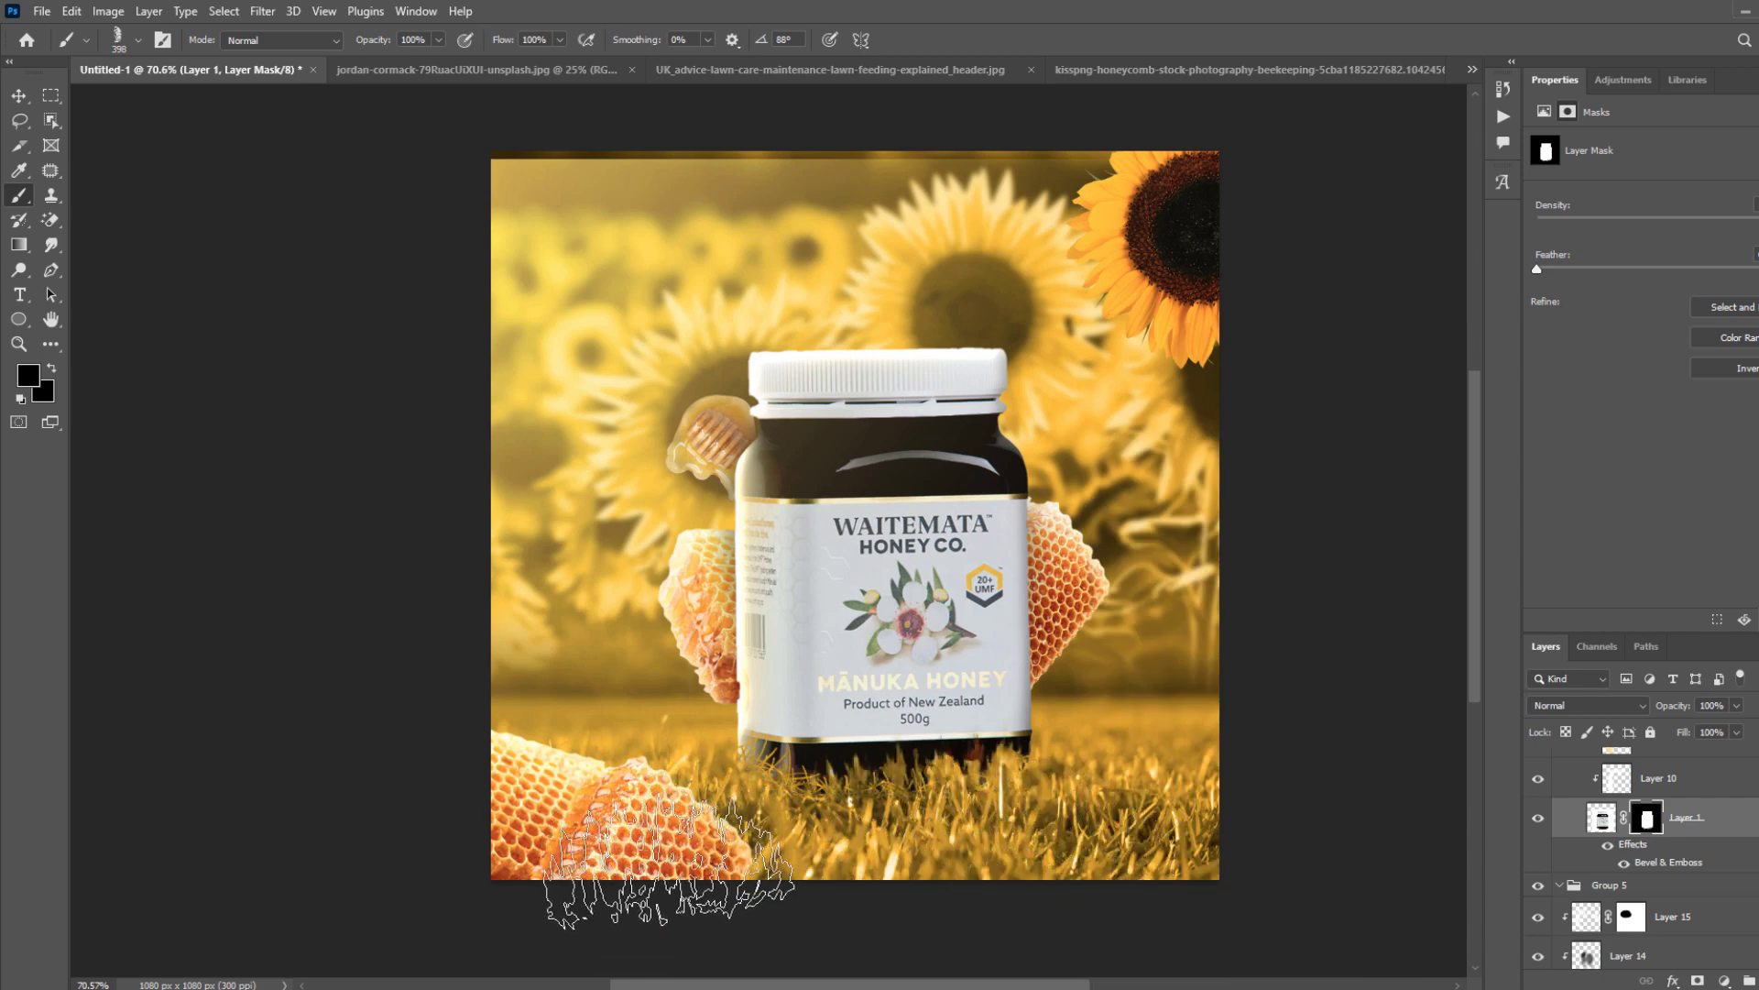
Identify the main jar's group by toggling the visibility of Group 3.
{"action": "scroll", "coordinate": [840, 780], "scroll_direction": "down", "scroll_amount": 2}
{"action": "key", "text": "v"}
{"action": "scroll", "coordinate": [923, 699], "scroll_direction": "up", "scroll_amount": 1}
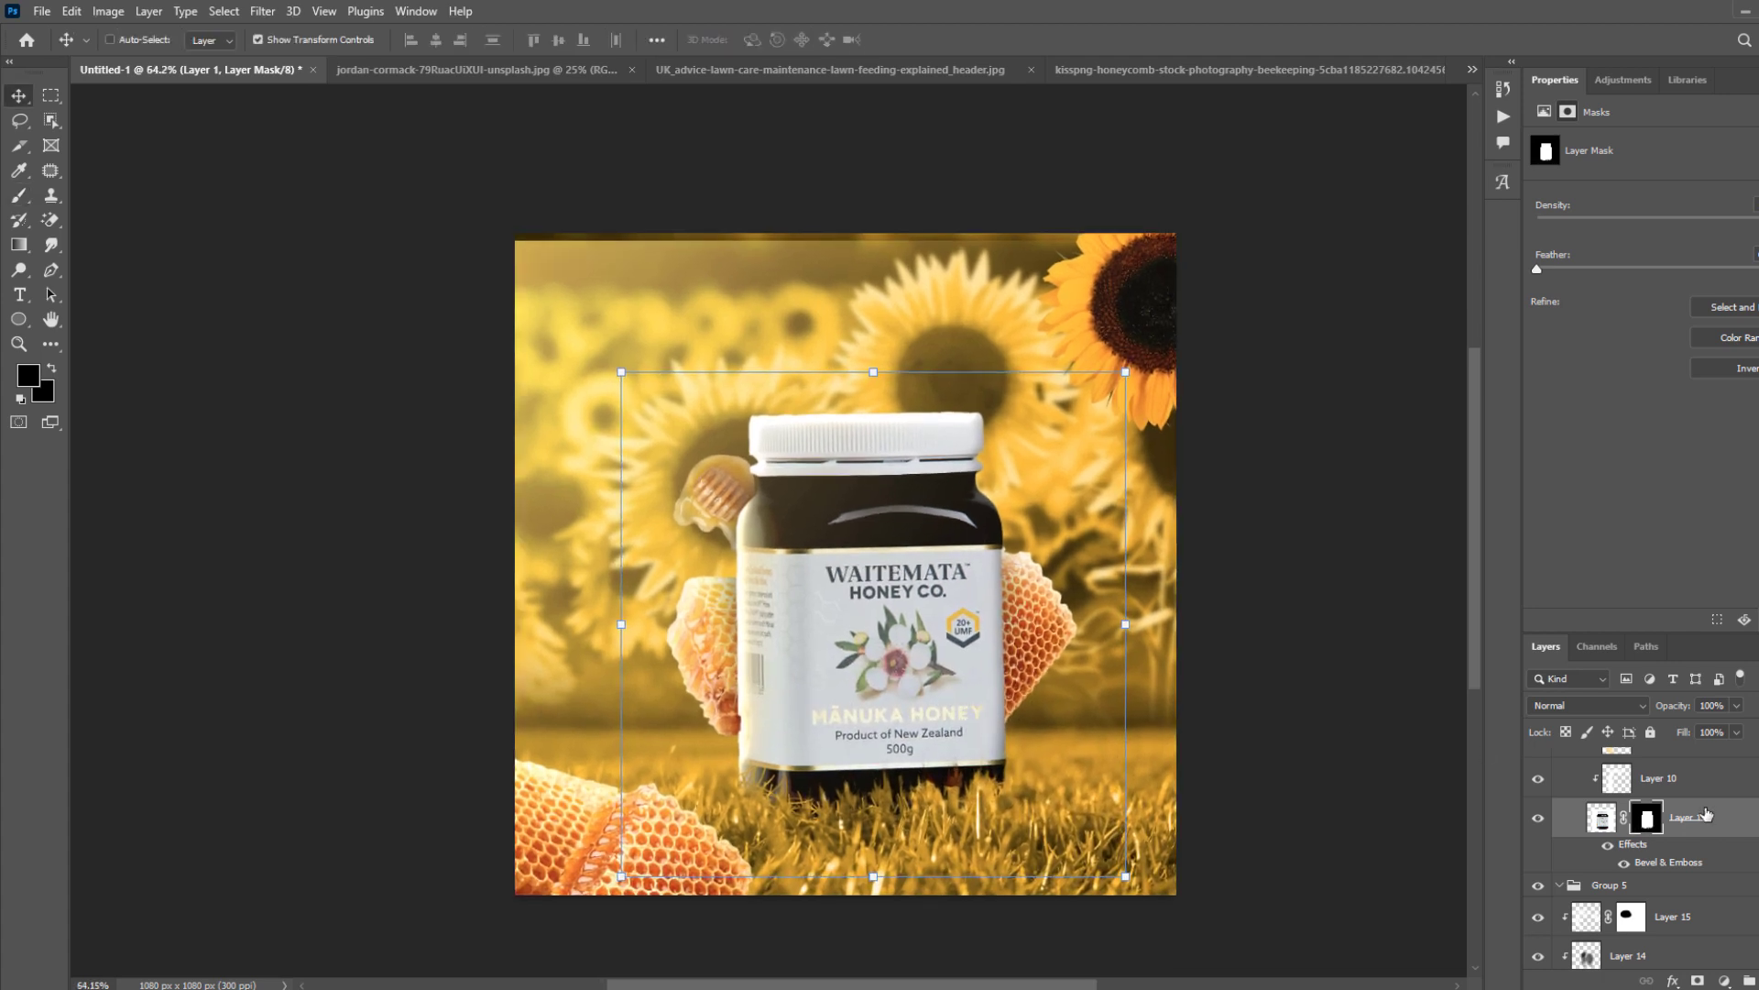
{"action": "scroll", "coordinate": [1610, 887], "scroll_direction": "down", "scroll_amount": 5}
{"action": "scroll", "coordinate": [1610, 887], "scroll_direction": "up", "scroll_amount": 1}
{"action": "left_click", "coordinate": [1539, 799]}
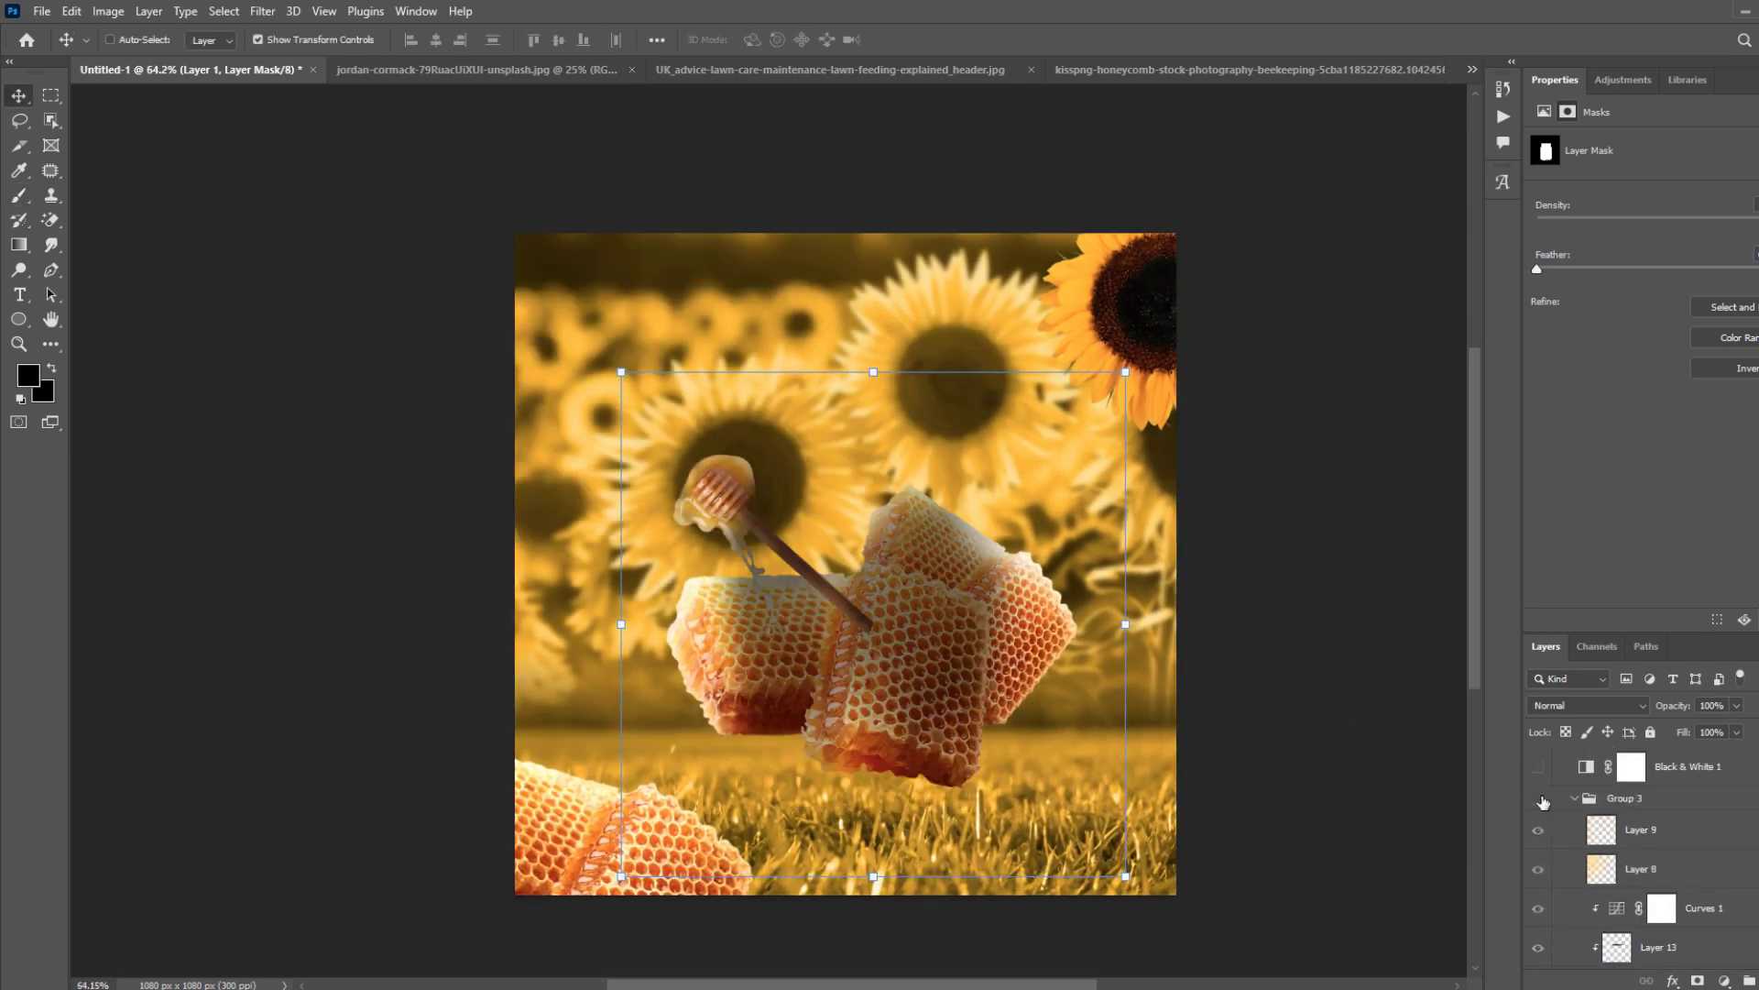
{"action": "left_click", "coordinate": [1540, 799]}
Move Layer 8 and Layer 9 out of Group 3 to just above it, check the group's visibility and collapse it.
{"action": "left_click", "coordinate": [1673, 867]}
{"action": "left_click", "coordinate": [1673, 830], "text": "shift"}
{"action": "left_click_drag", "start_coordinate": [1674, 830], "coordinate": [1685, 785]}
{"action": "left_click", "coordinate": [1539, 883]}
{"action": "left_click", "coordinate": [1539, 883]}
{"action": "left_click", "coordinate": [1579, 882]}
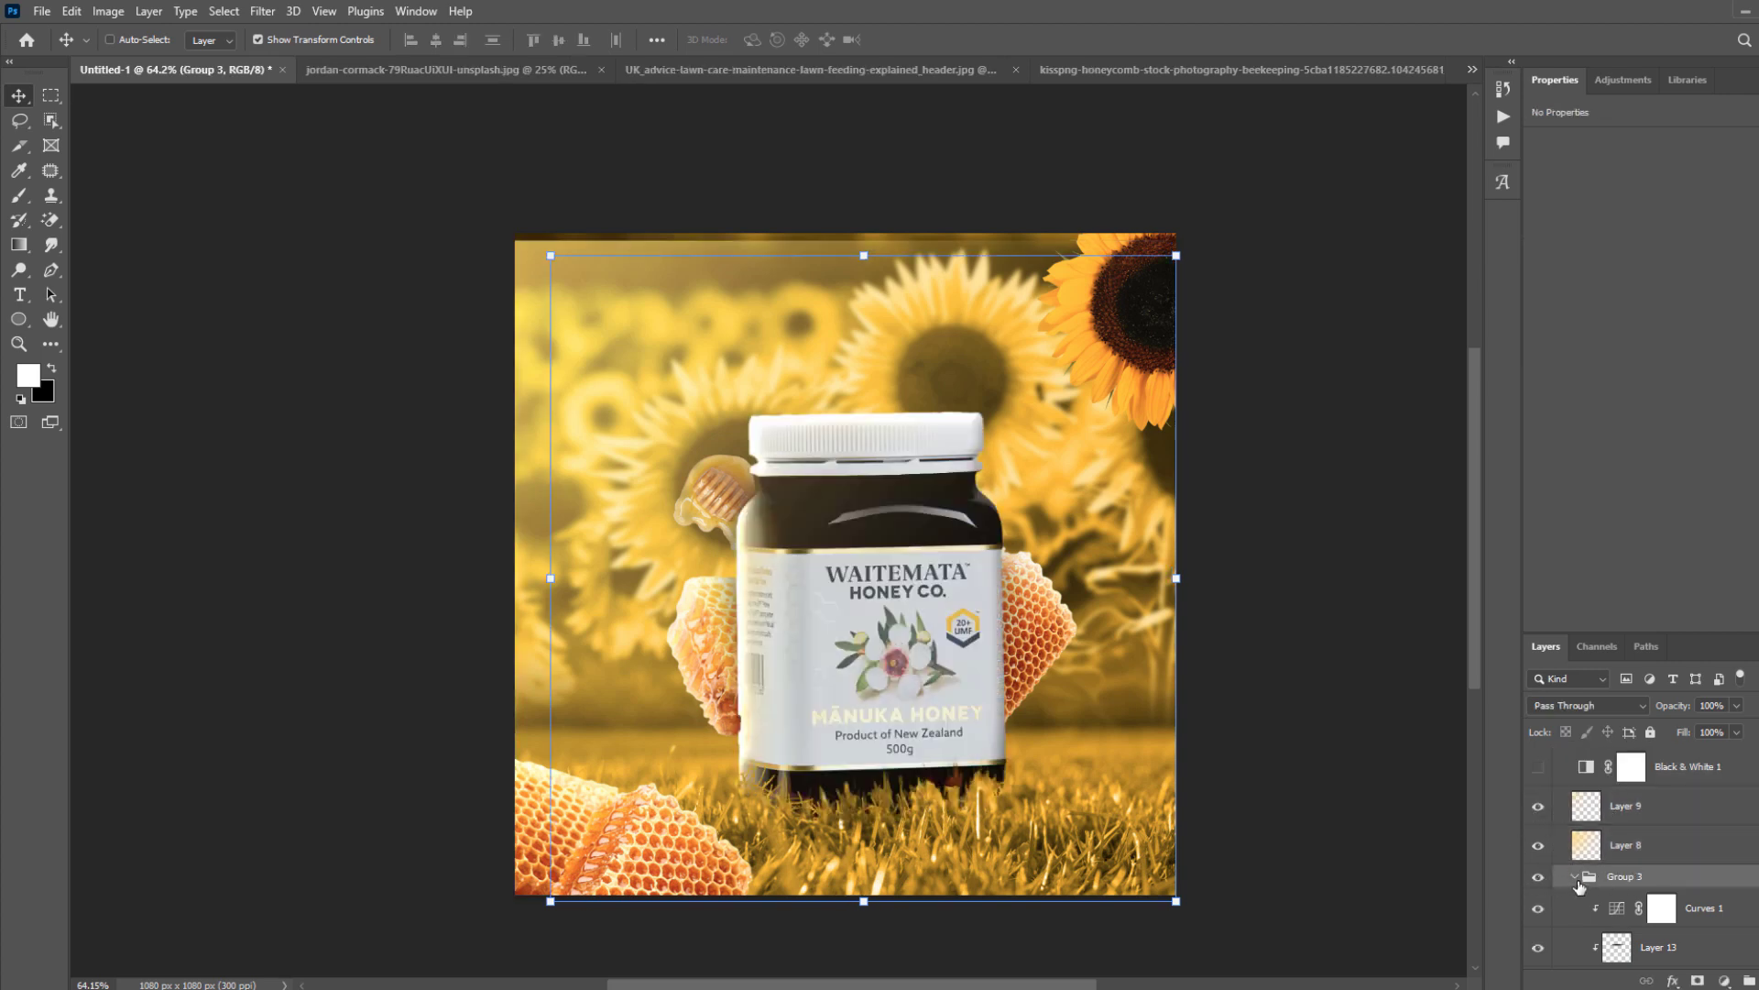
{"action": "left_click", "coordinate": [1575, 877]}
Collapse the honeycomb group and duplicate the jar's Group 3 to directly below Group 4.
{"action": "scroll", "coordinate": [861, 514], "scroll_direction": "down", "scroll_amount": 2}
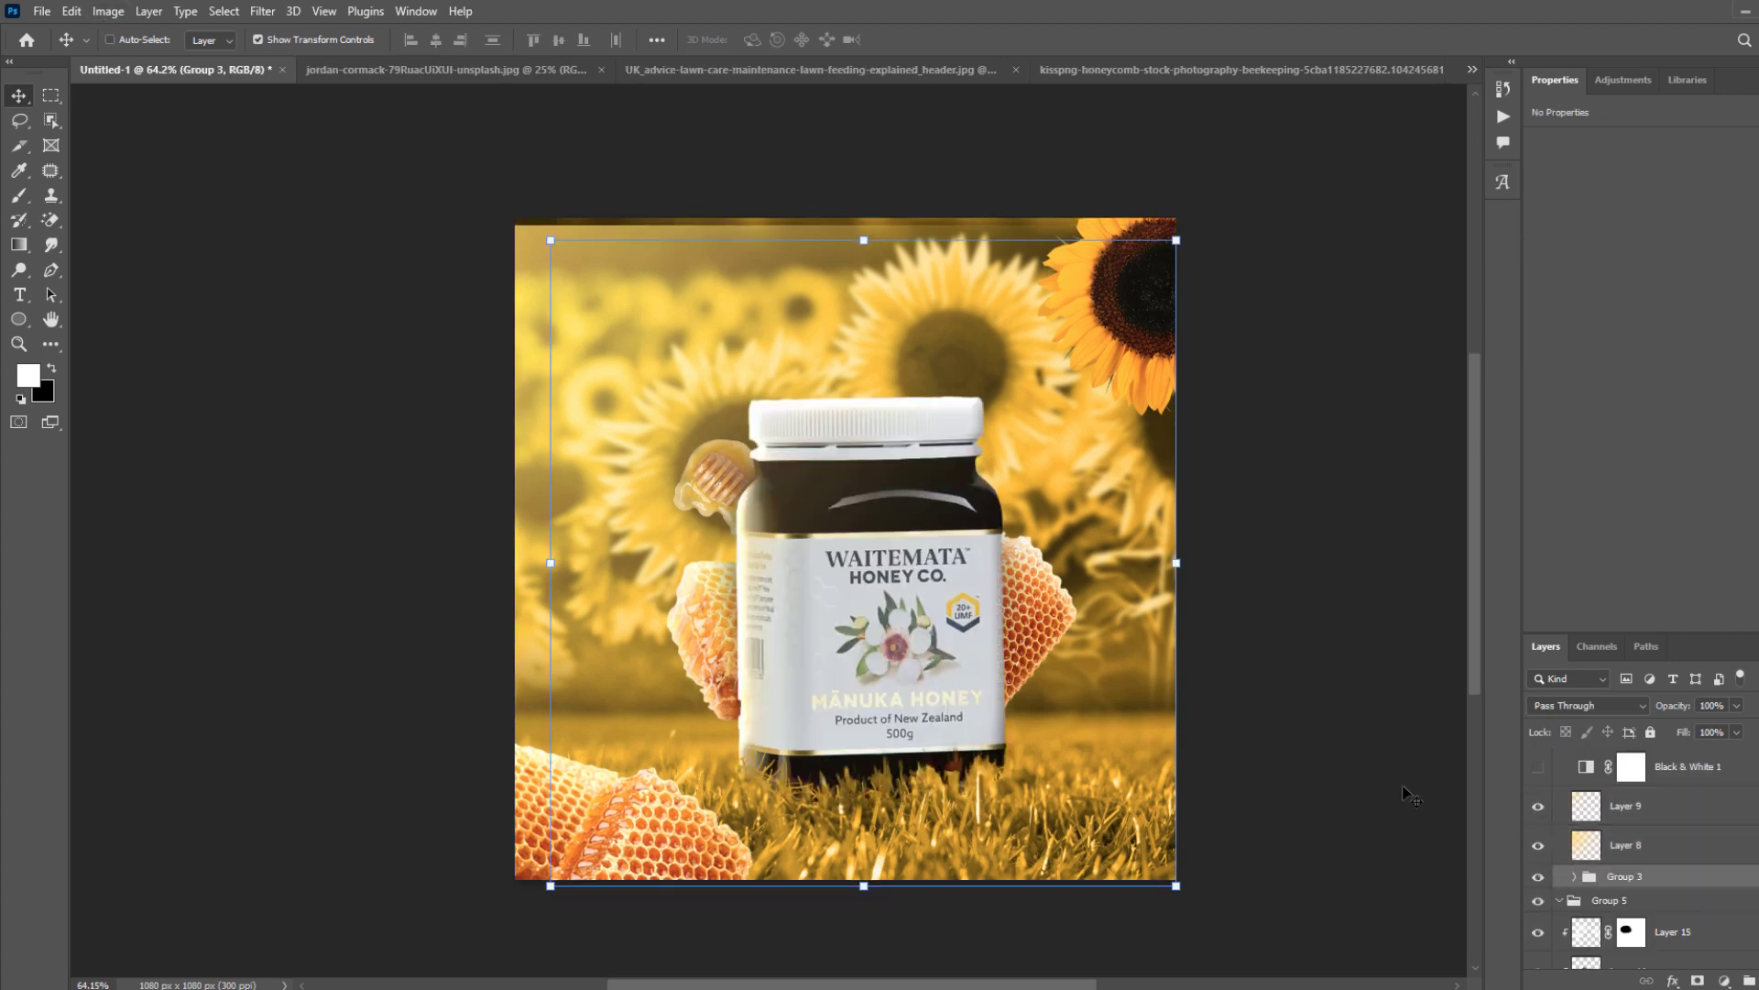
{"action": "scroll", "coordinate": [1681, 874], "scroll_direction": "down", "scroll_amount": 2}
{"action": "left_click", "coordinate": [1565, 832]}
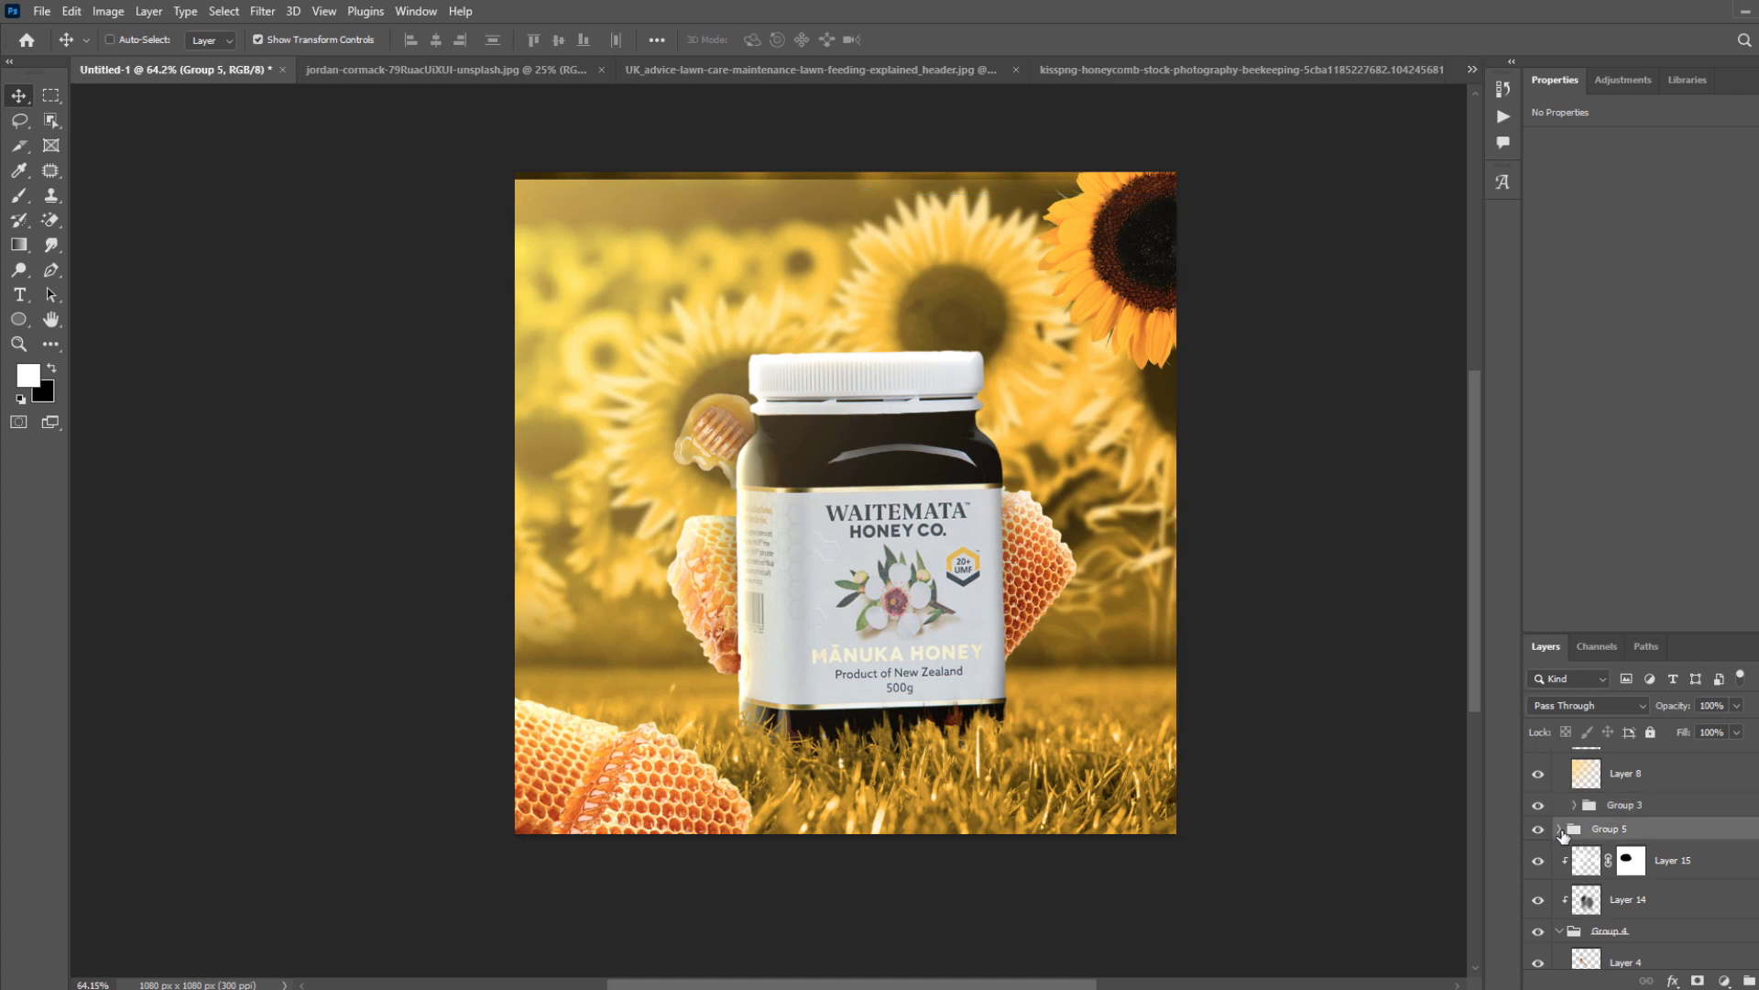
{"action": "left_click", "coordinate": [1559, 930]}
{"action": "left_click", "coordinate": [1640, 805]}
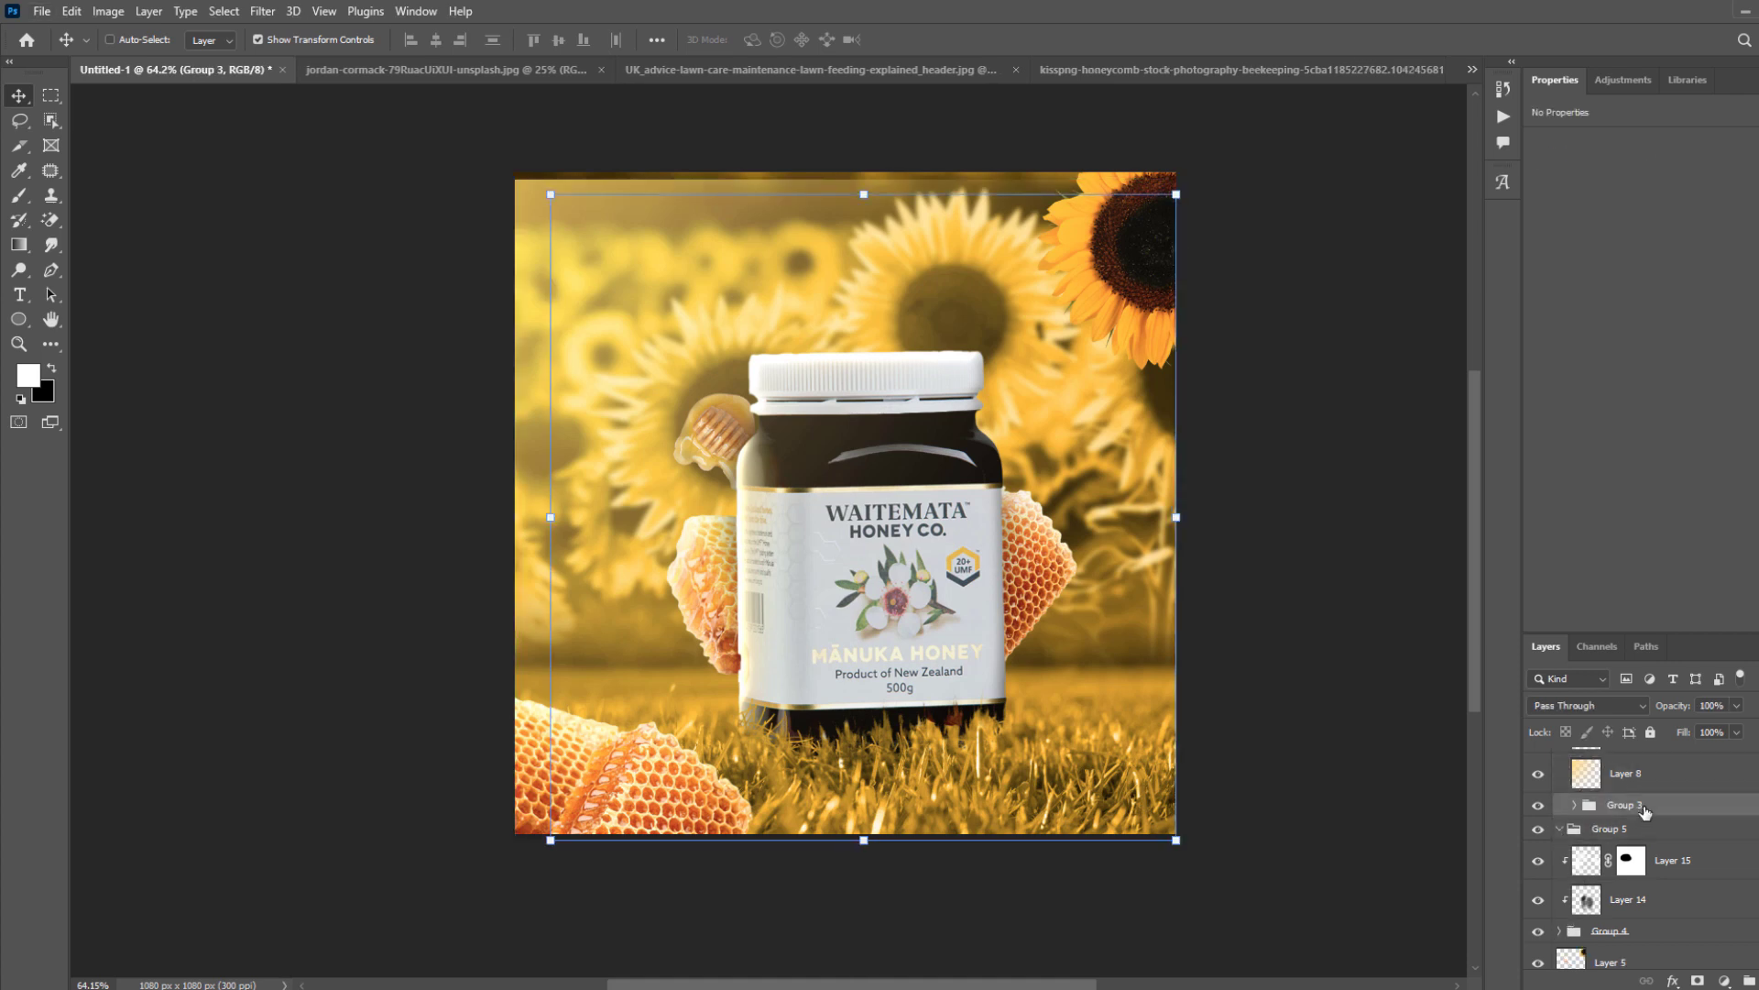
{"action": "left_click_drag", "start_coordinate": [1646, 810], "coordinate": [1677, 953]}
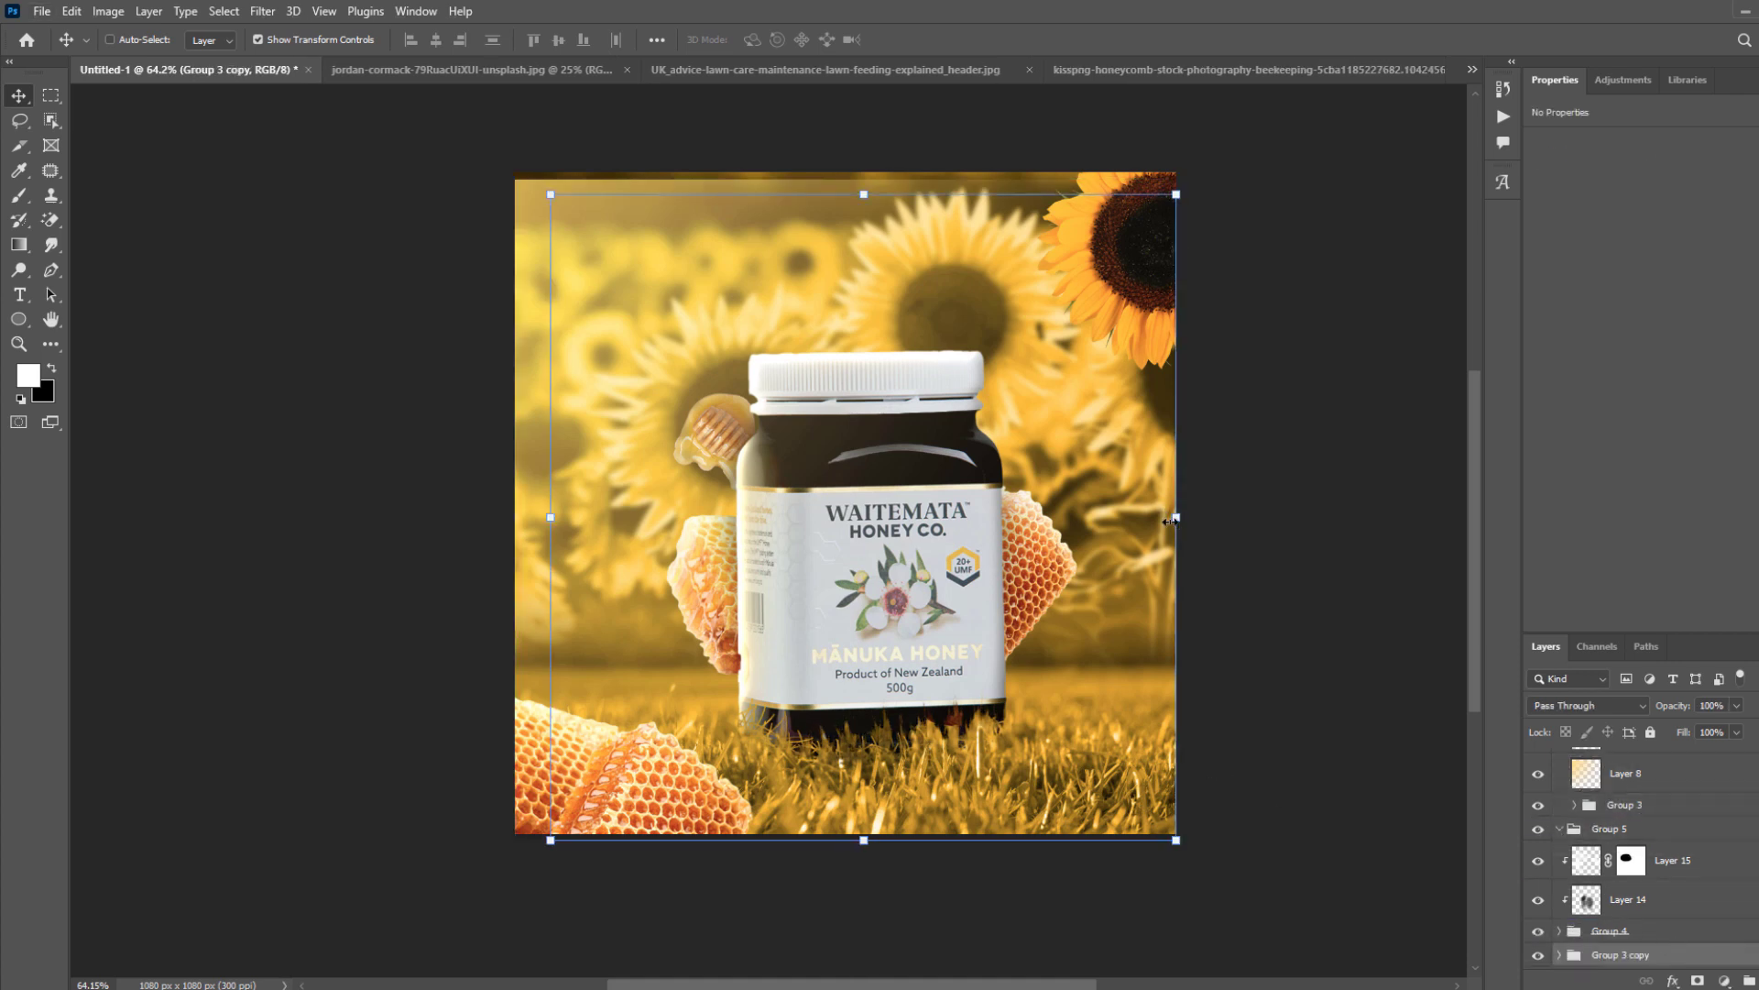
Scale the jar copy to 62.82%, place it behind the main jar's left side, and duplicate it to the right side.
{"action": "left_click_drag", "start_coordinate": [1171, 521], "coordinate": [836, 630]}
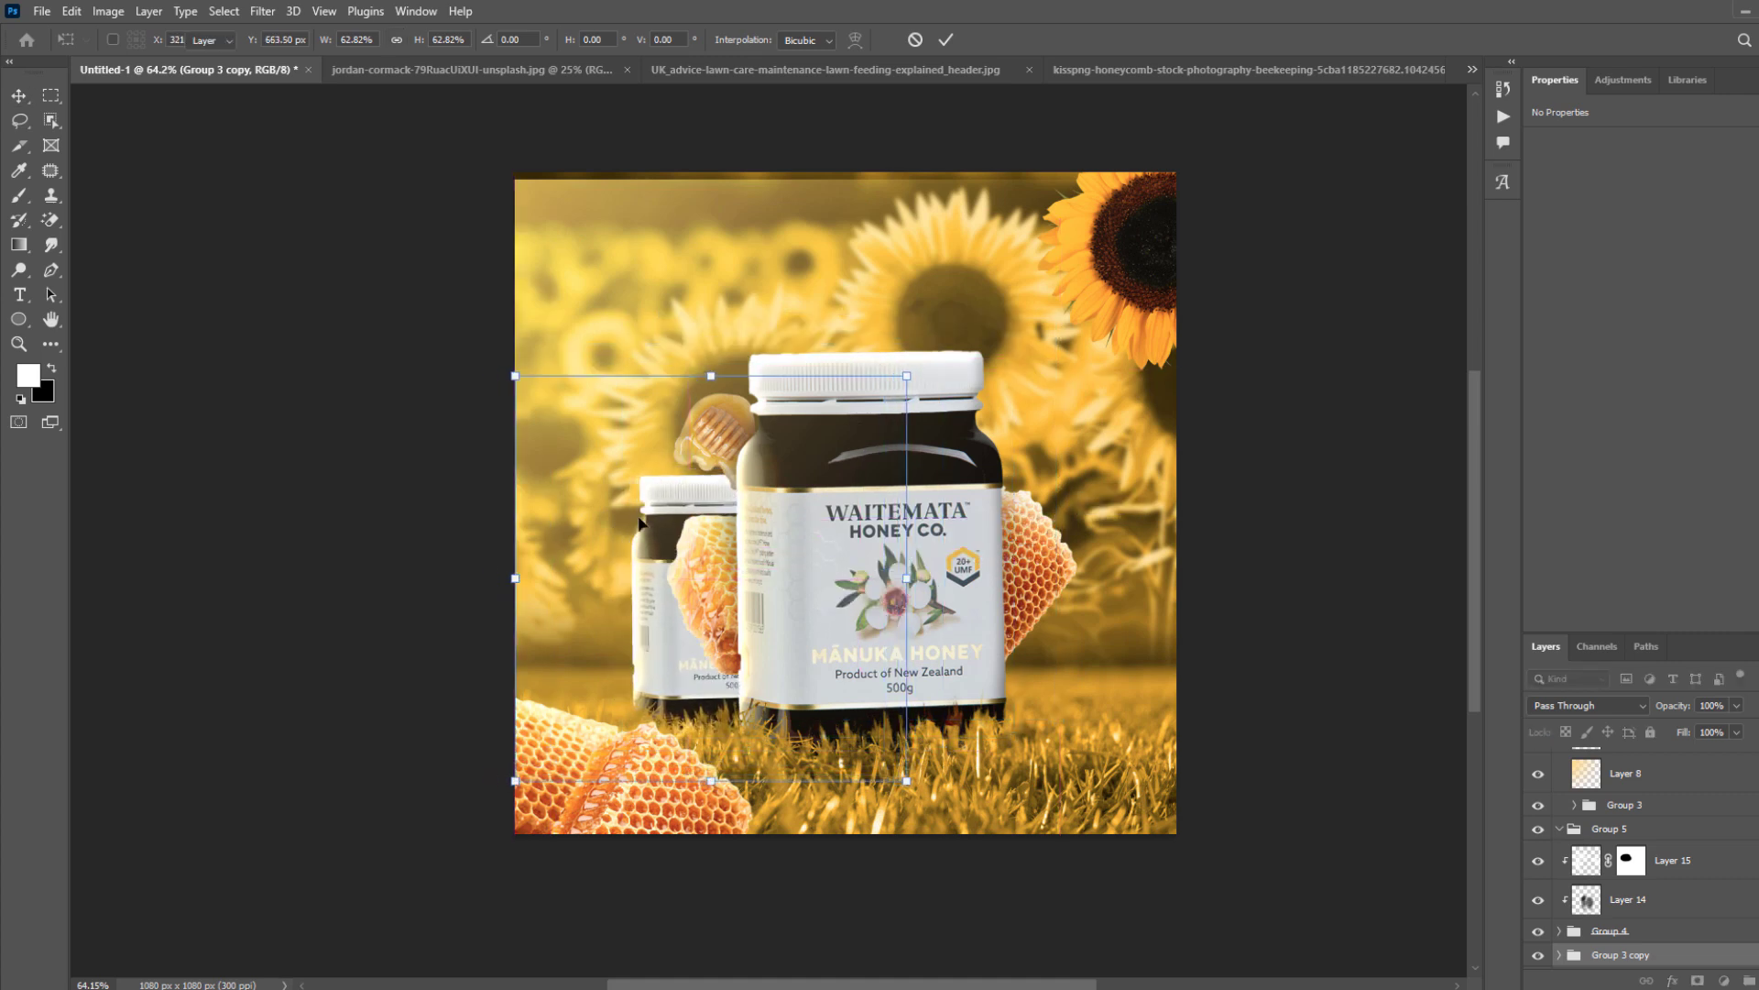
{"action": "key", "text": "Return"}
{"action": "left_click_drag", "start_coordinate": [678, 607], "coordinate": [958, 607]}
Select both small jar groups, Group 3 copy and Group 3 copy 2, and scale them down slightly together.
{"action": "scroll", "coordinate": [1633, 877], "scroll_direction": "down", "scroll_amount": 2}
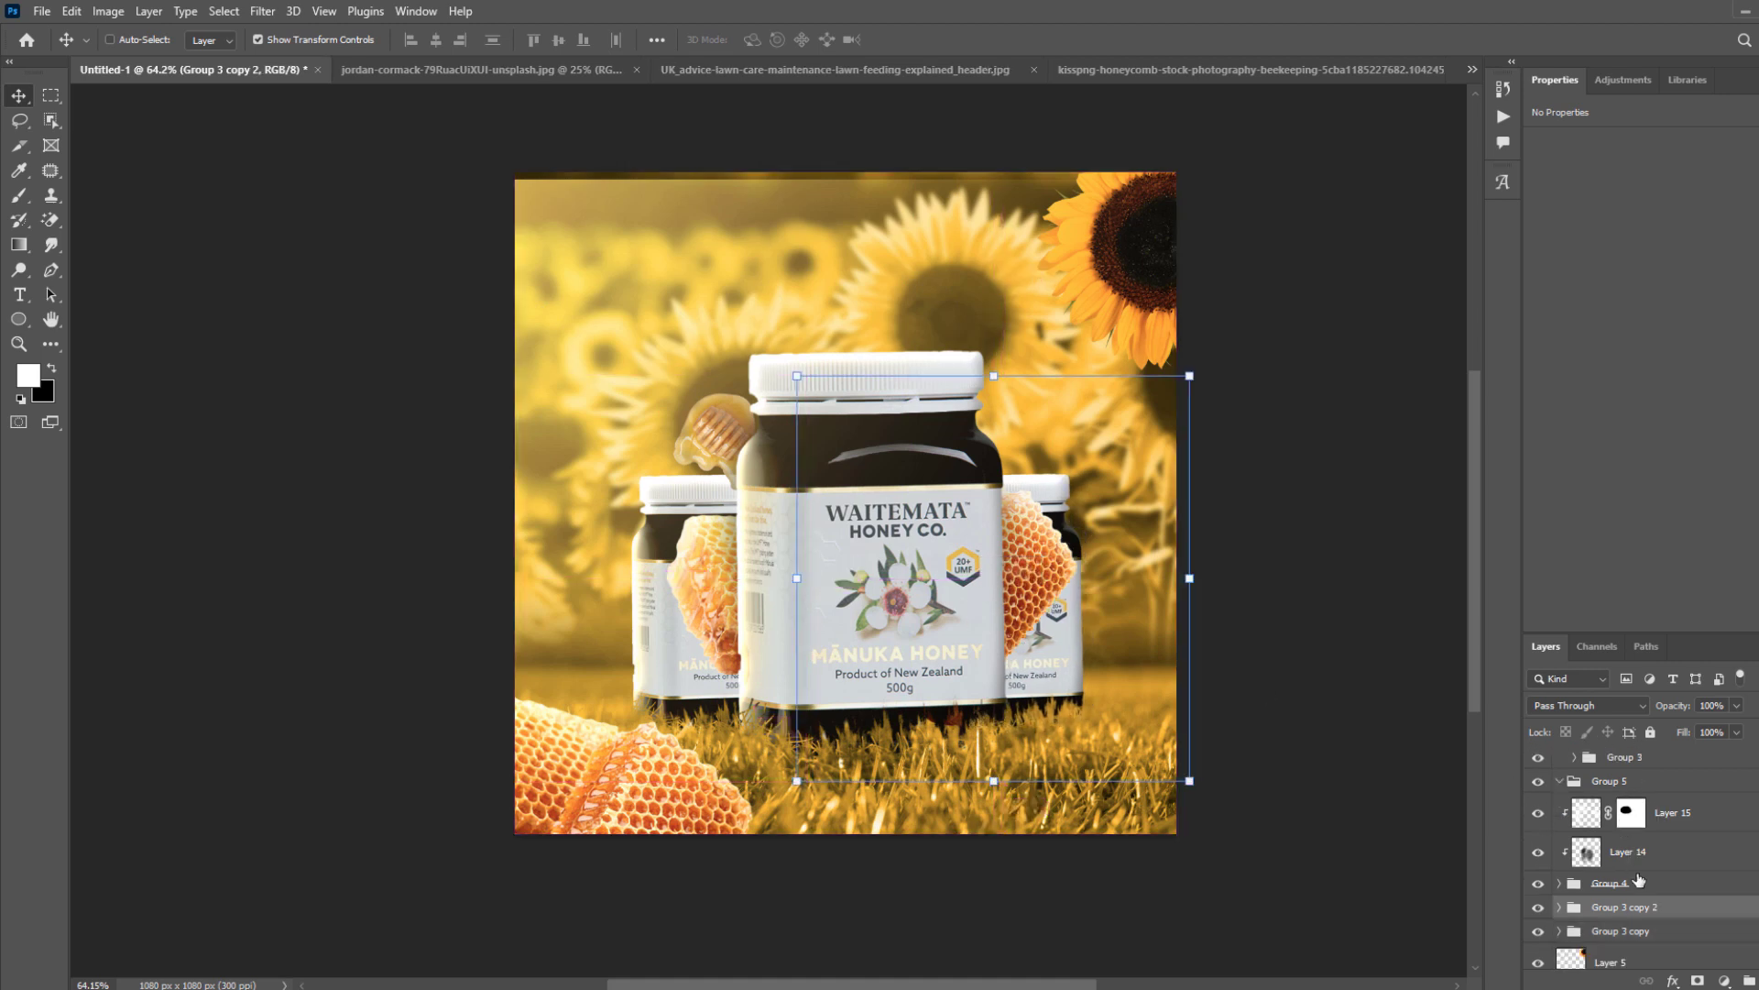
{"action": "left_click", "coordinate": [1630, 929], "text": "shift"}
{"action": "mouse_move", "coordinate": [1190, 592]}
{"action": "left_mouse_down"}
{"action": "mouse_move", "coordinate": [1182, 564]}
{"action": "mouse_move", "coordinate": [1136, 587]}
{"action": "mouse_move", "coordinate": [1177, 587]}
{"action": "left_mouse_up"}
{"action": "key", "text": "Return"}
Spread the two small jars outward, shifting the right copy further right and the left copy further left.
{"action": "left_click", "coordinate": [1627, 914]}
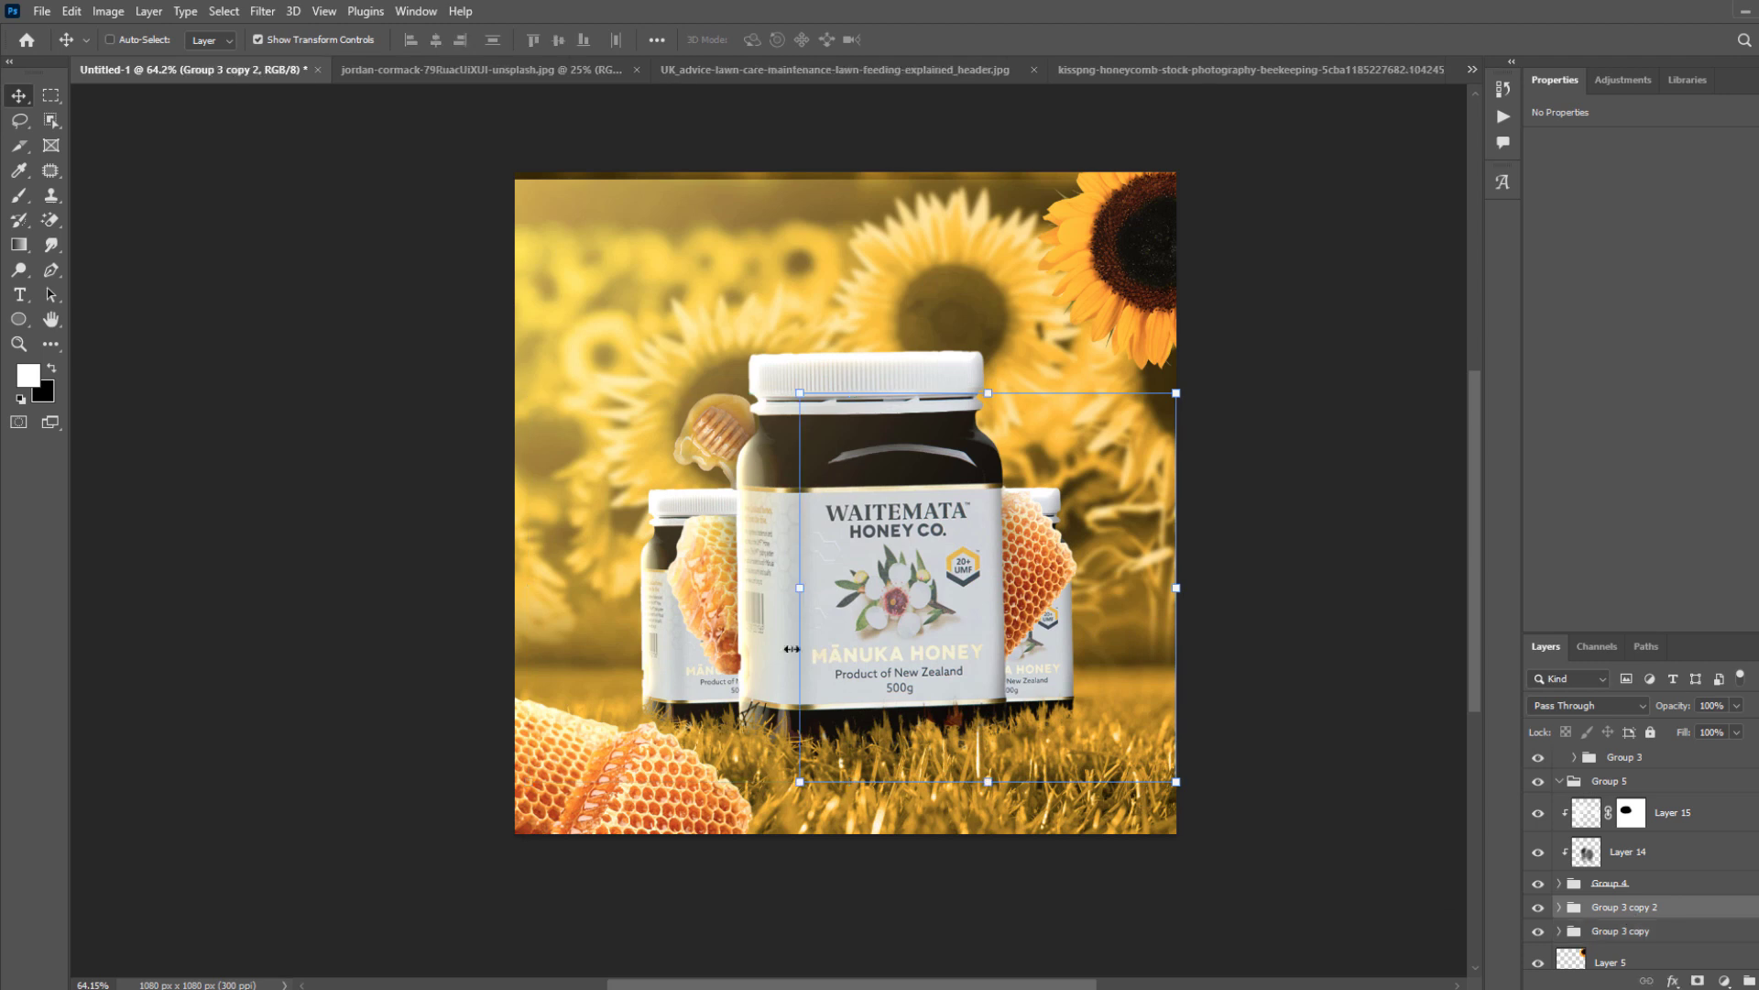
{"action": "left_click_drag", "start_coordinate": [686, 678], "coordinate": [723, 682]}
{"action": "scroll", "coordinate": [1635, 917], "scroll_direction": "down", "scroll_amount": 2}
{"action": "left_click", "coordinate": [1631, 884]}
{"action": "key", "text": "shift+Left"}
{"action": "key", "text": "shift+Left"}
{"action": "key", "text": "shift+Left"}
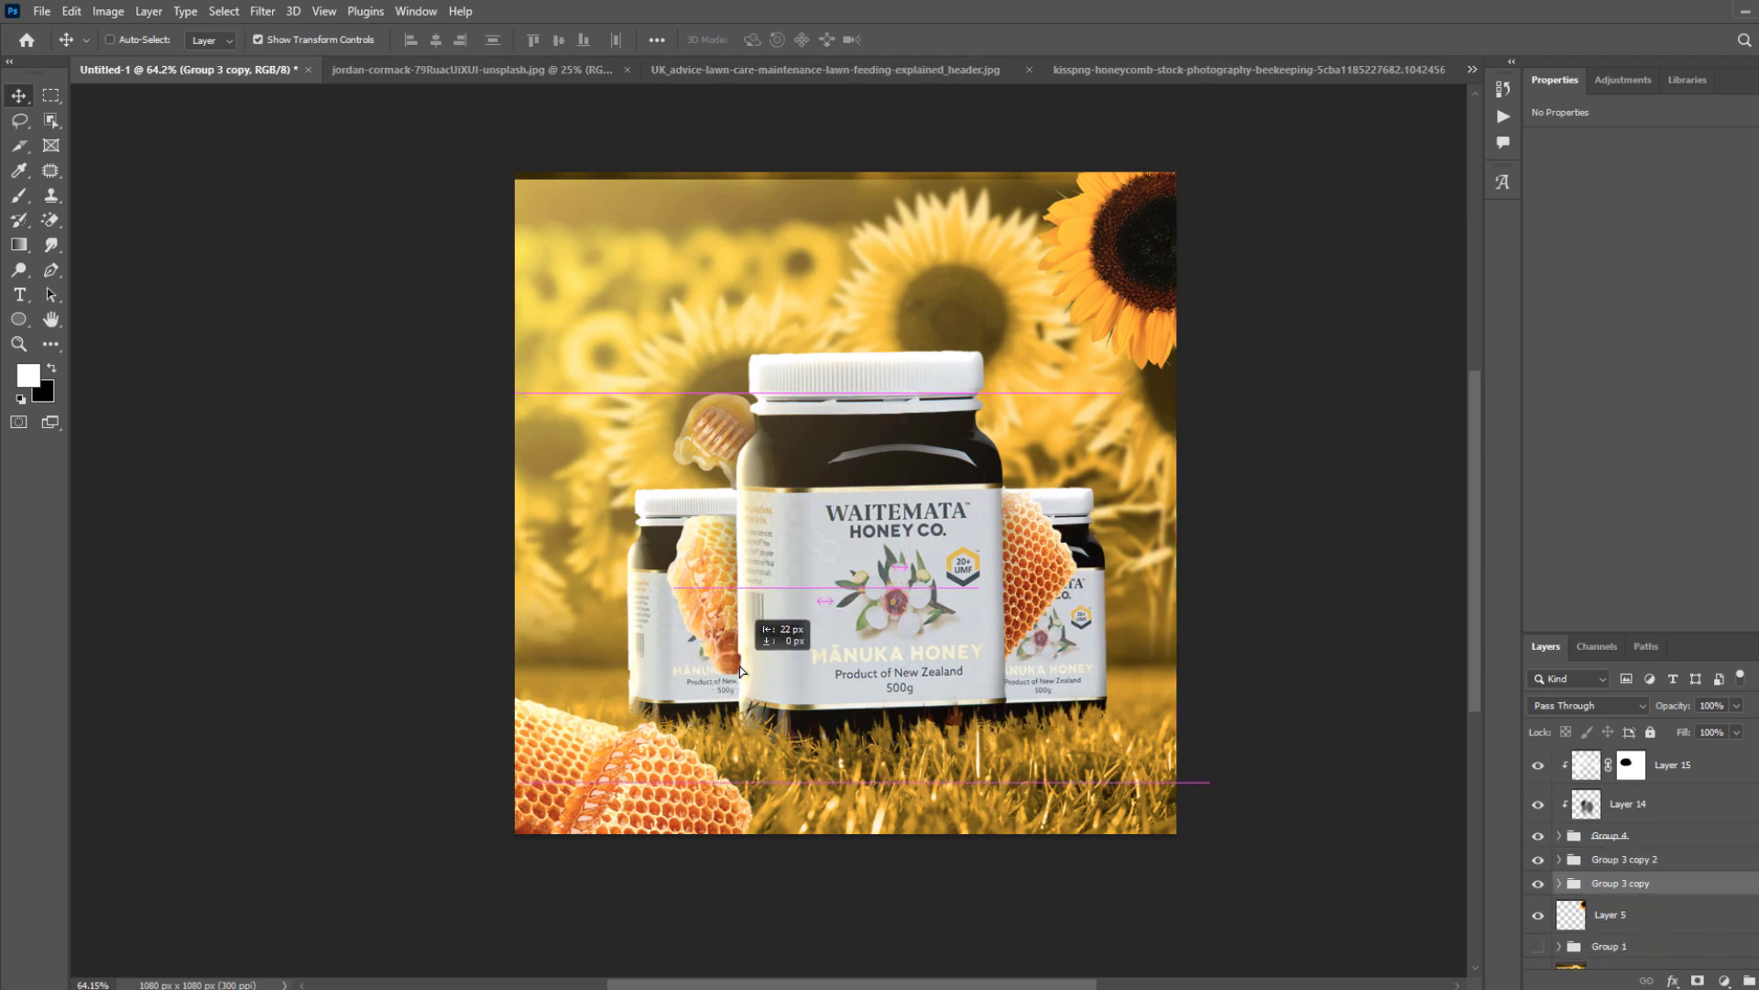
Merge each small jar group with a new blank layer and combine the background jars into one layer.
{"action": "key", "text": "ctrl+shift+alt+n"}
{"action": "left_click", "coordinate": [1643, 924], "text": "ctrl"}
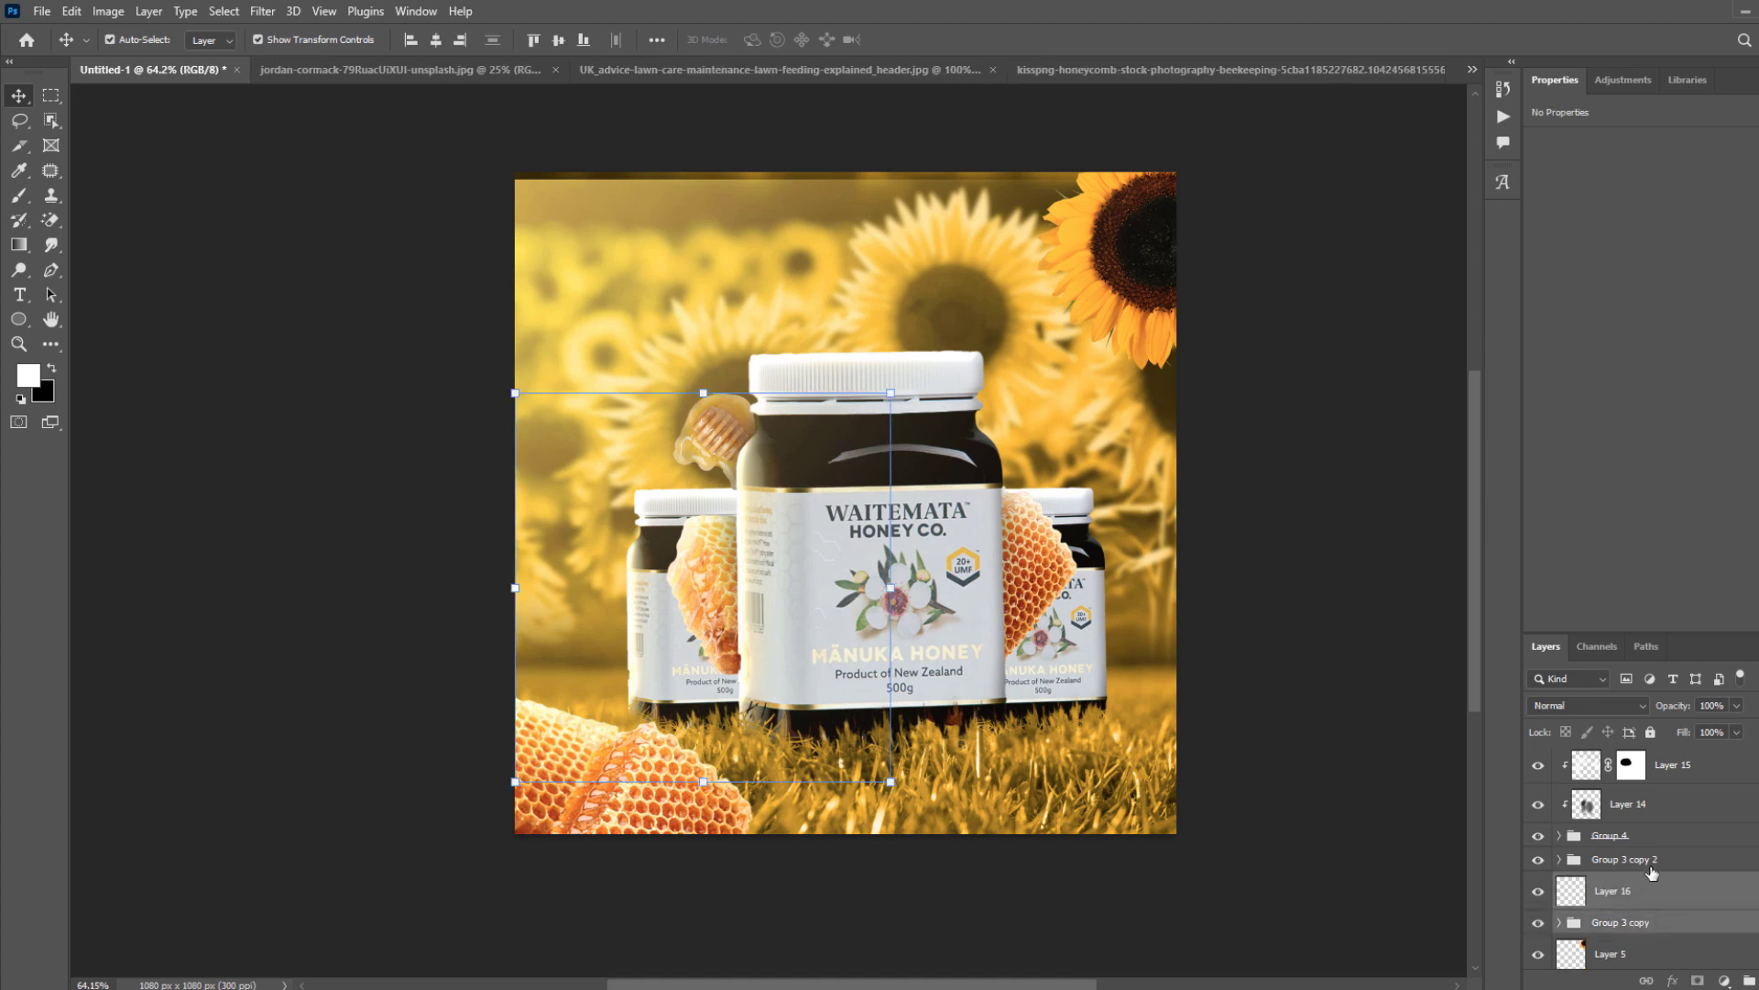
{"action": "key", "text": "ctrl+e"}
{"action": "left_click", "coordinate": [1653, 861]}
{"action": "key", "text": "ctrl+shift+alt+n"}
{"action": "left_click", "coordinate": [1706, 930], "text": "shift"}
{"action": "key", "text": "ctrl+e"}
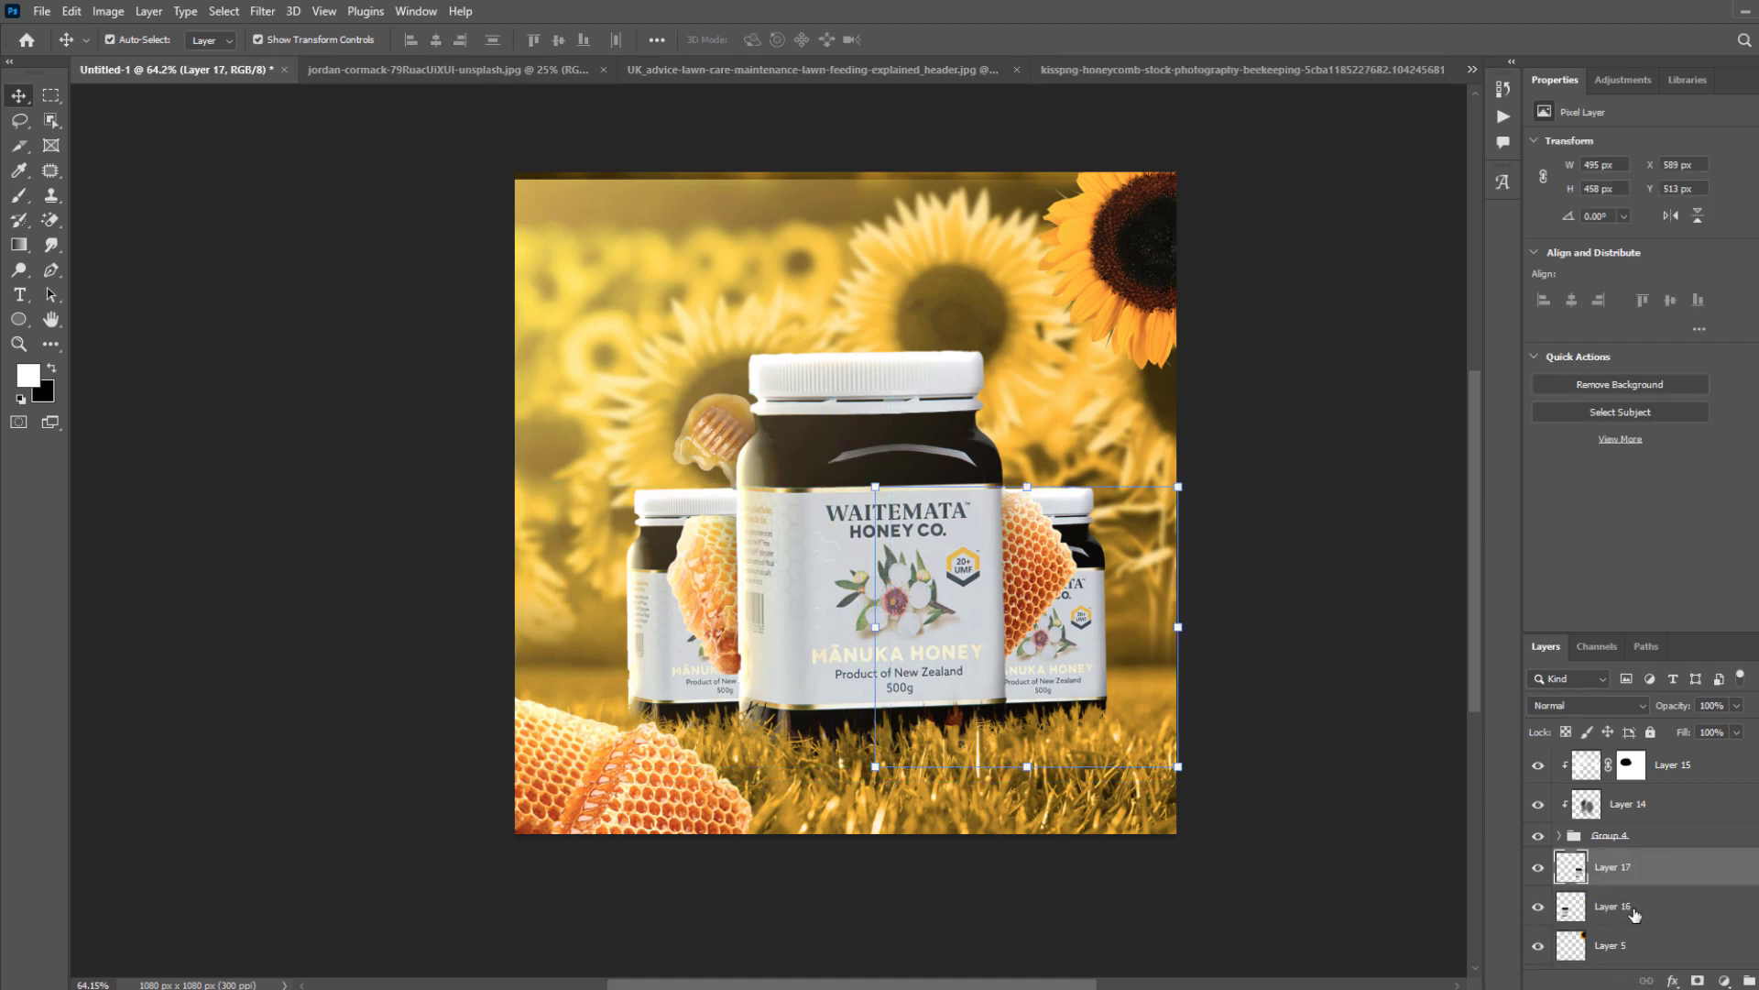
Apply a Gaussian Blur with a 2.8-pixel radius to the background jars on Layer 17.
{"action": "left_click", "coordinate": [263, 11]}
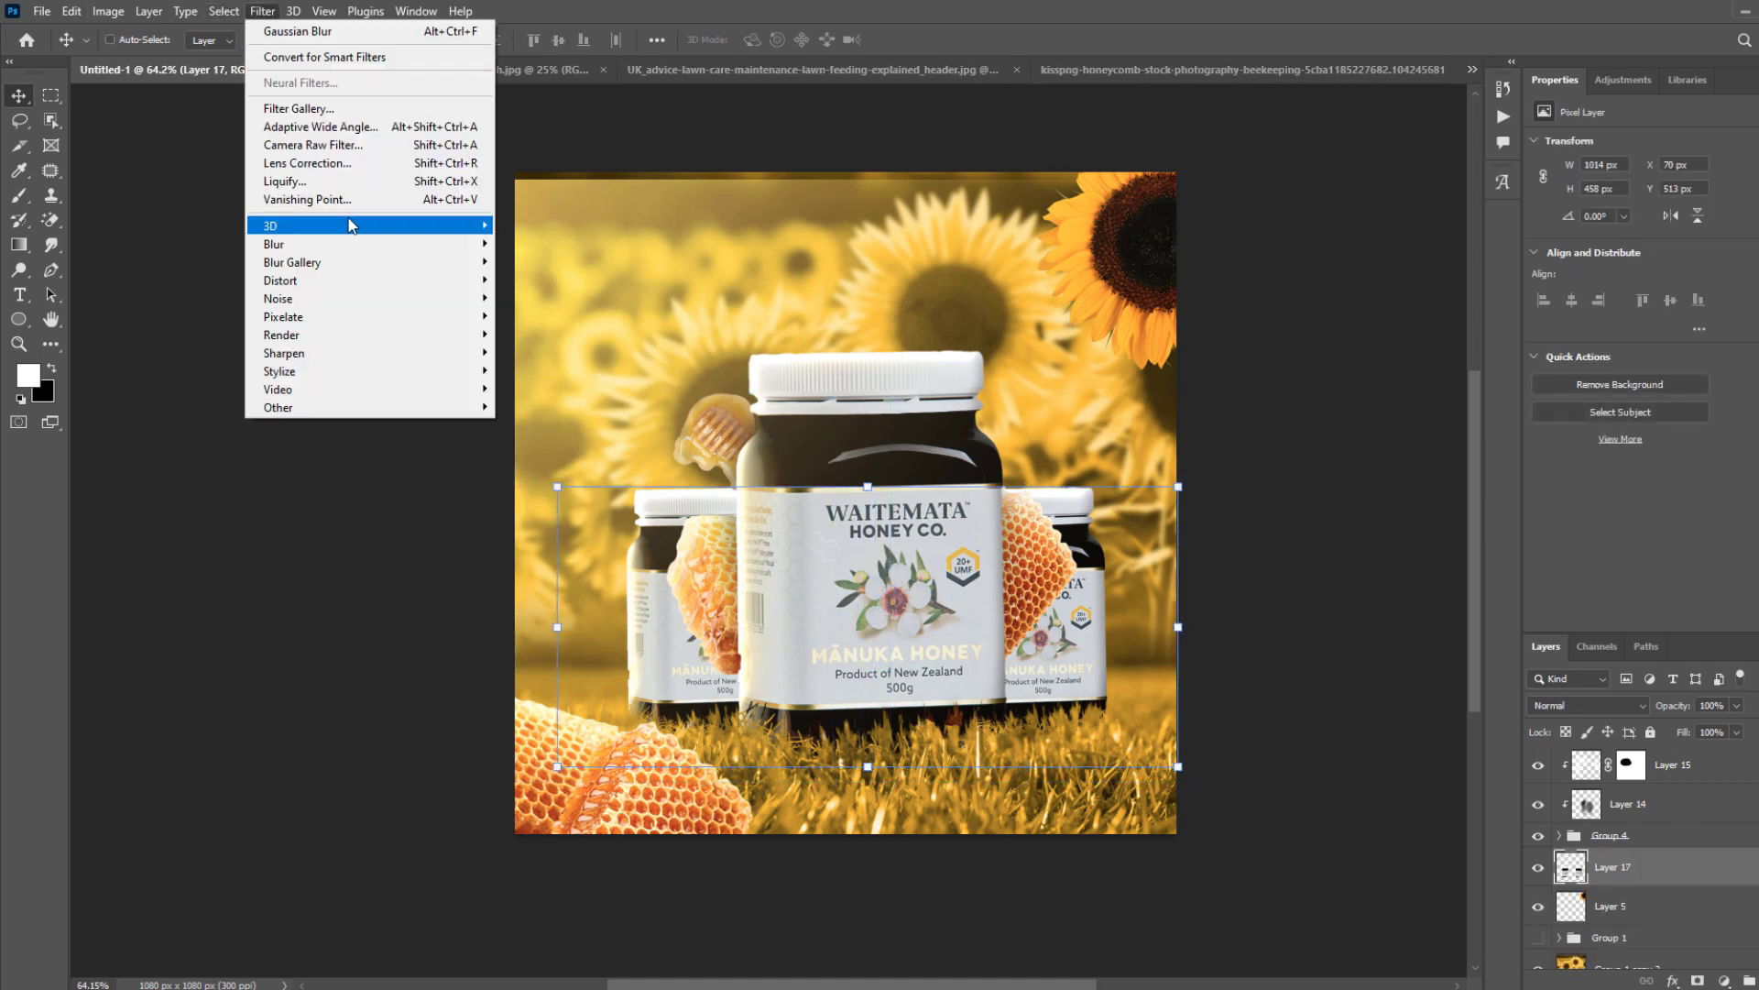
{"action": "mouse_move", "coordinate": [394, 248]}
{"action": "left_click", "coordinate": [547, 315]}
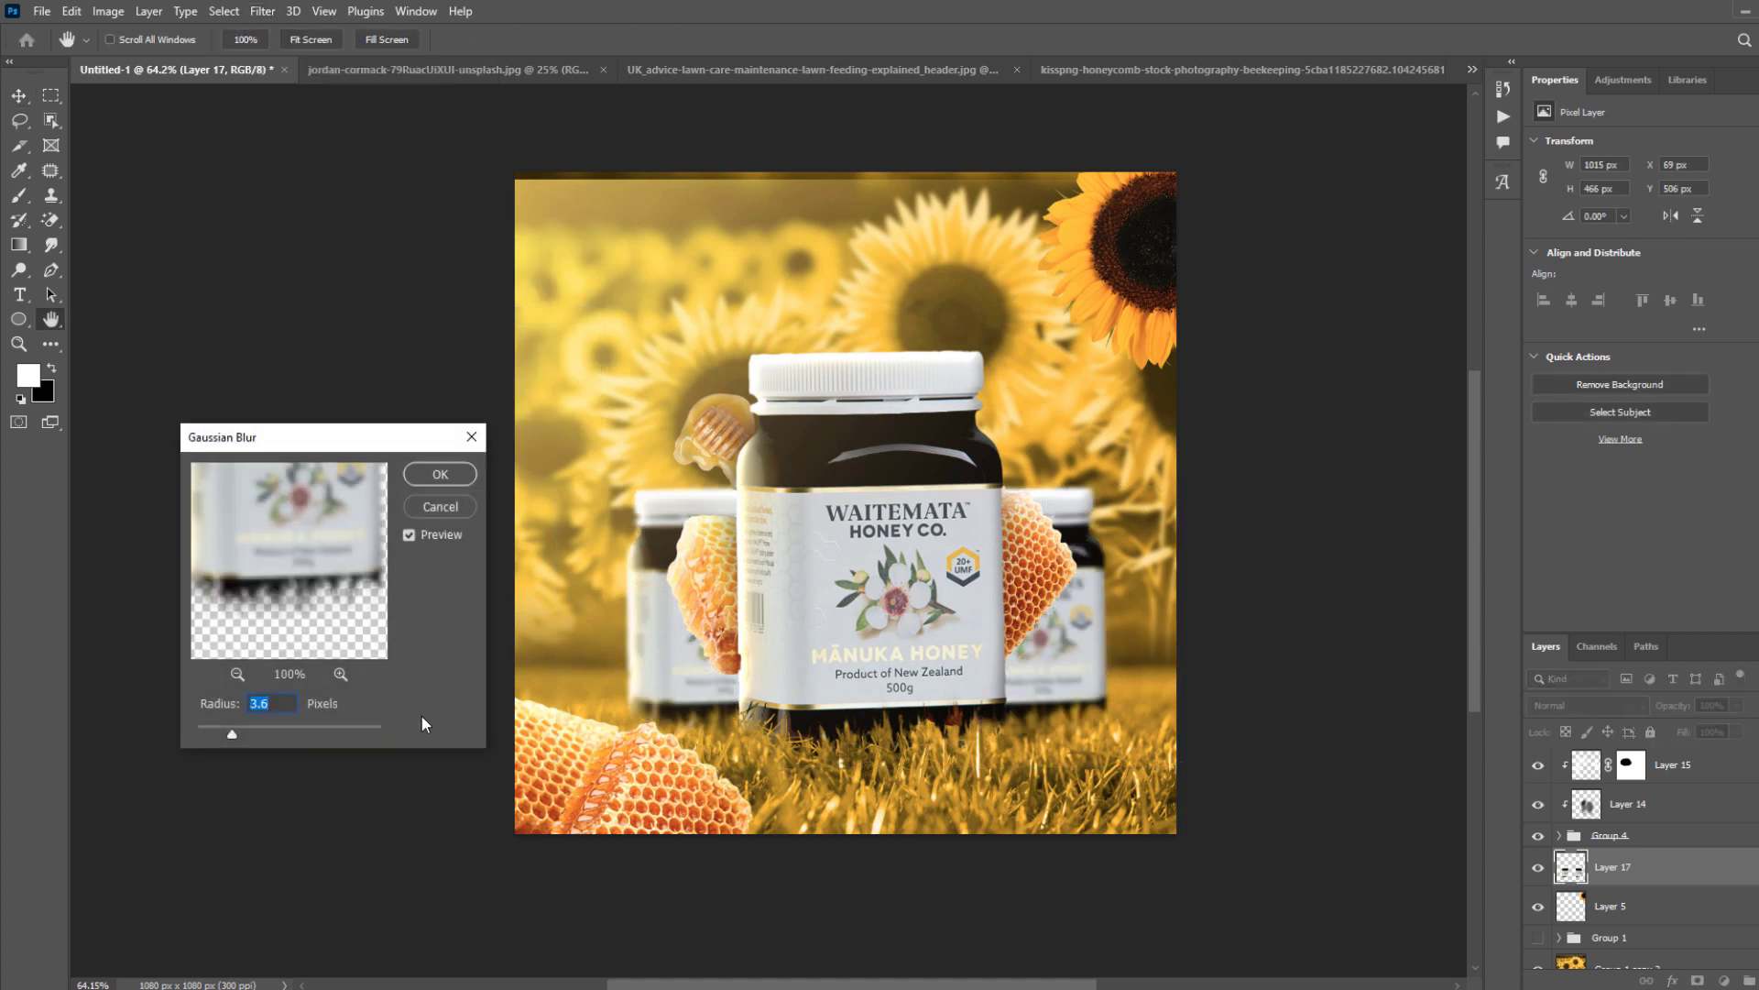
{"action": "mouse_move", "coordinate": [232, 734]}
{"action": "left_mouse_down"}
{"action": "mouse_move", "coordinate": [204, 730]}
{"action": "mouse_move", "coordinate": [224, 732]}
{"action": "left_mouse_up"}
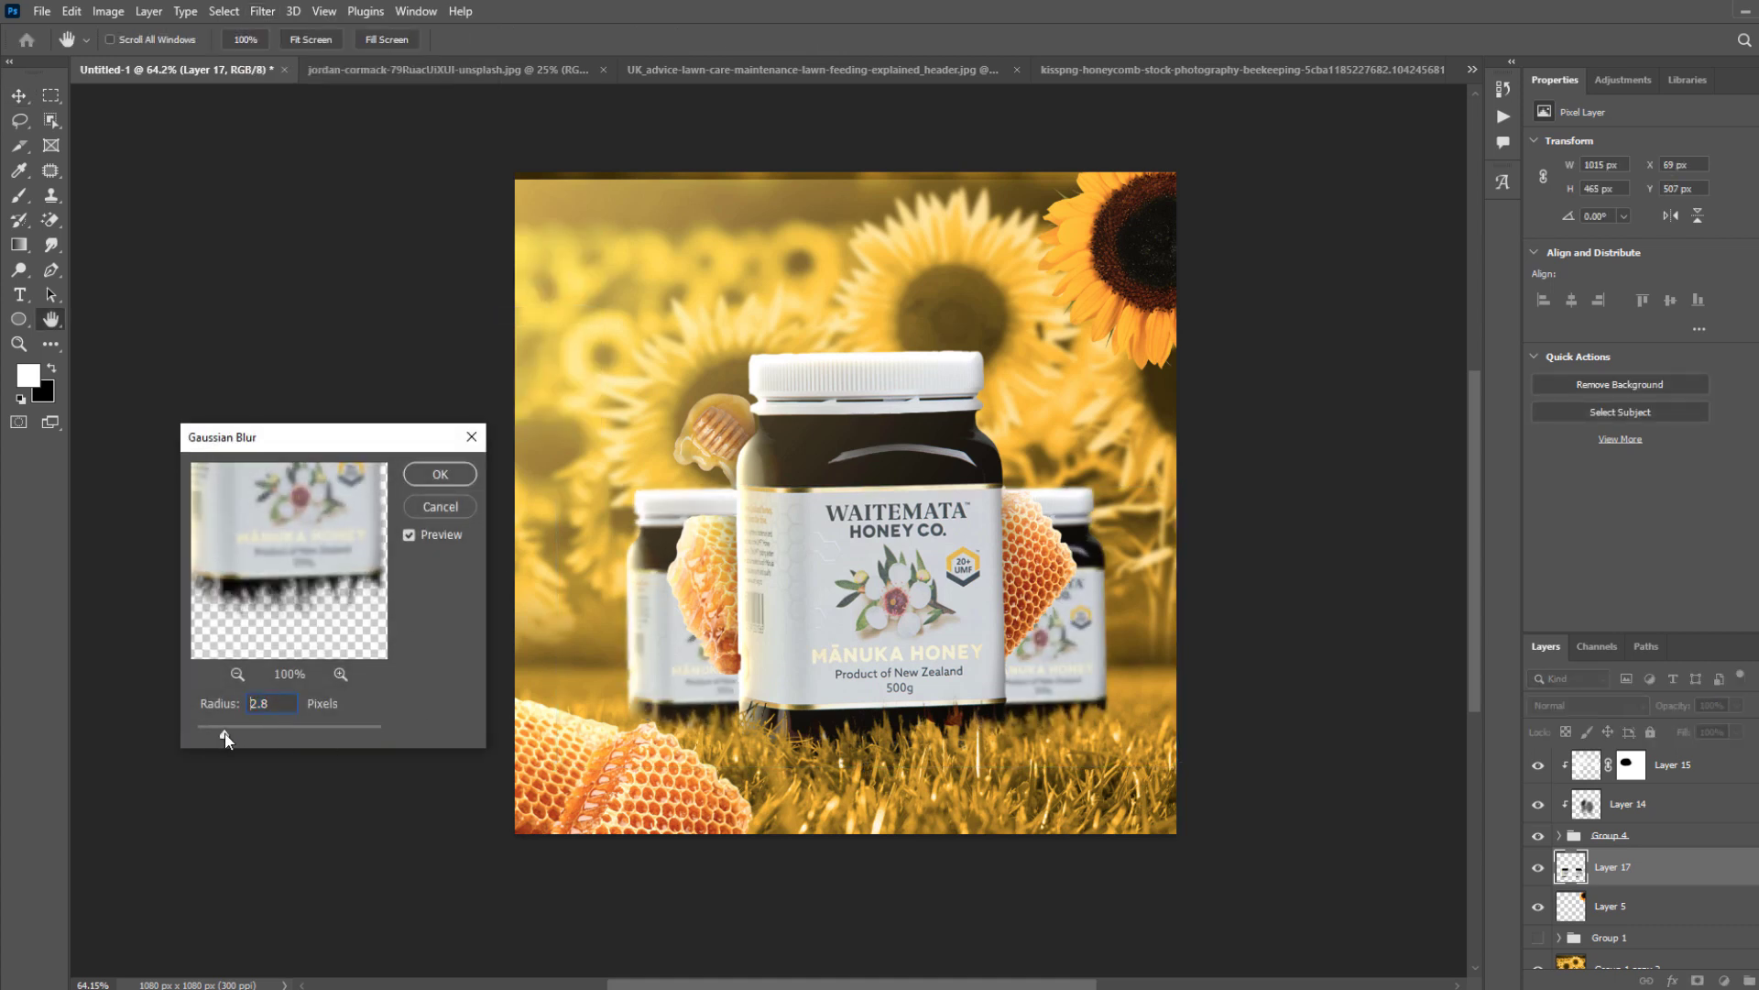
{"action": "key", "text": "Return"}
Scale the blurred background jars to 94.78% and shift them slightly up and to the left.
{"action": "key", "text": "ctrl+t"}
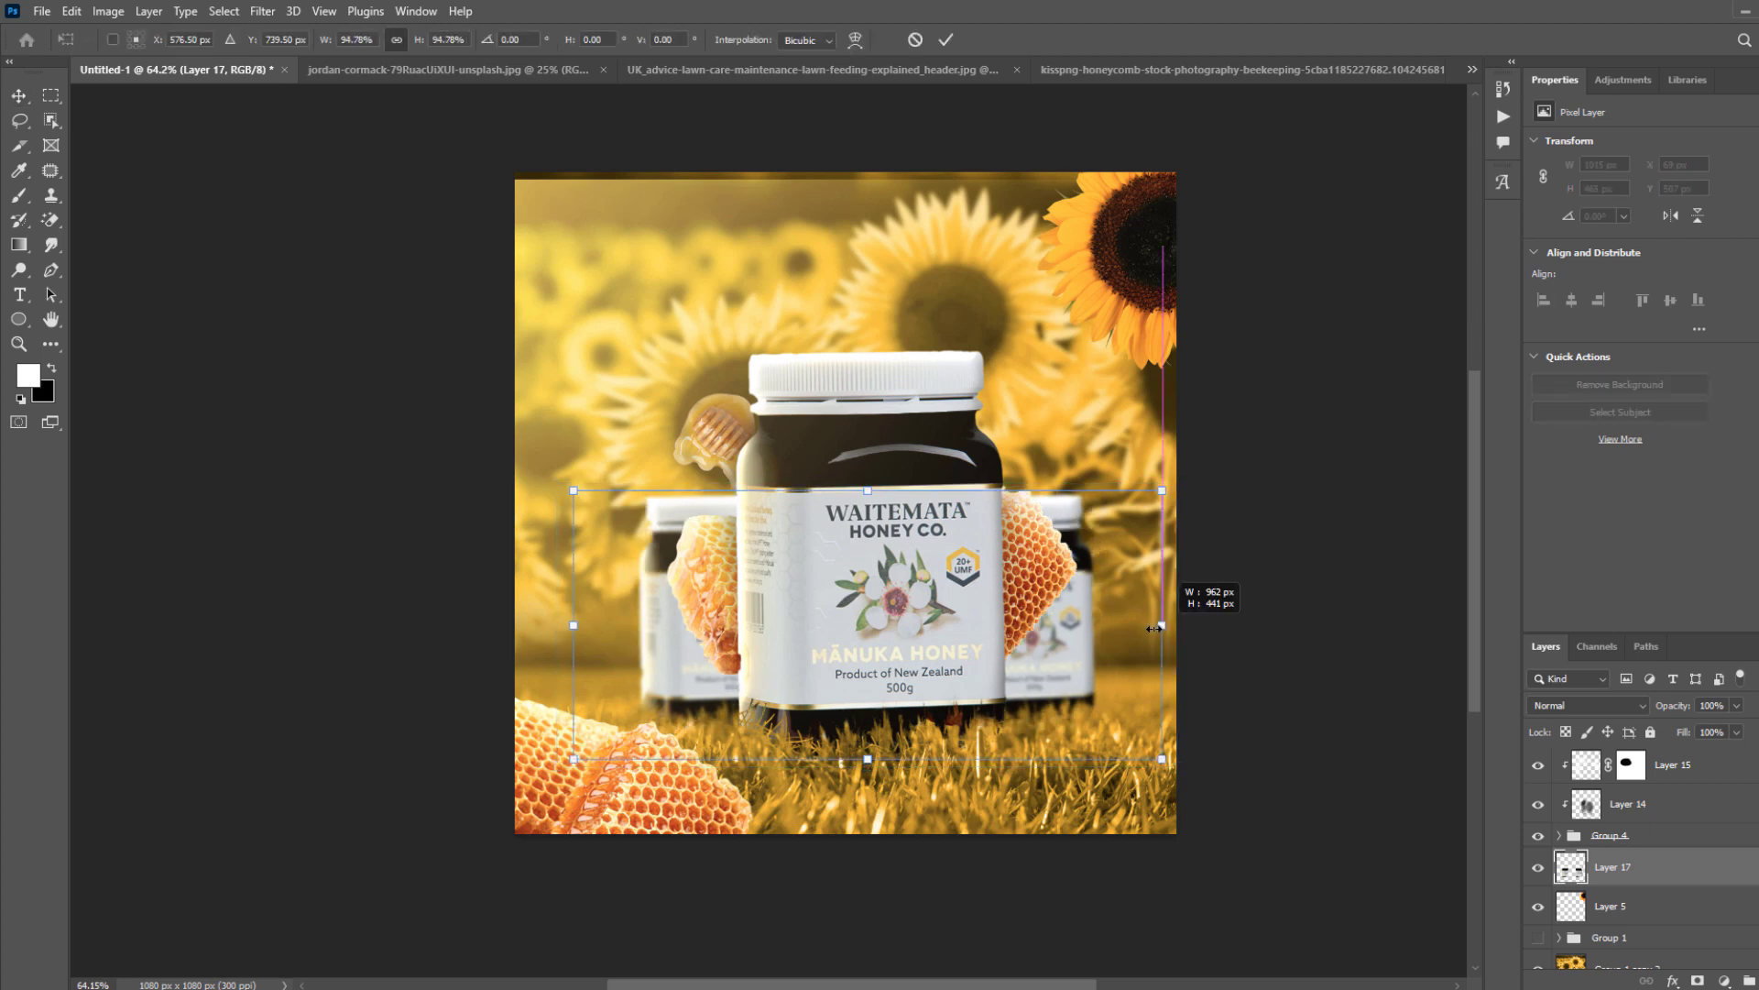
{"action": "left_click_drag", "start_coordinate": [1058, 630], "coordinate": [1056, 623]}
{"action": "key", "text": "Return"}
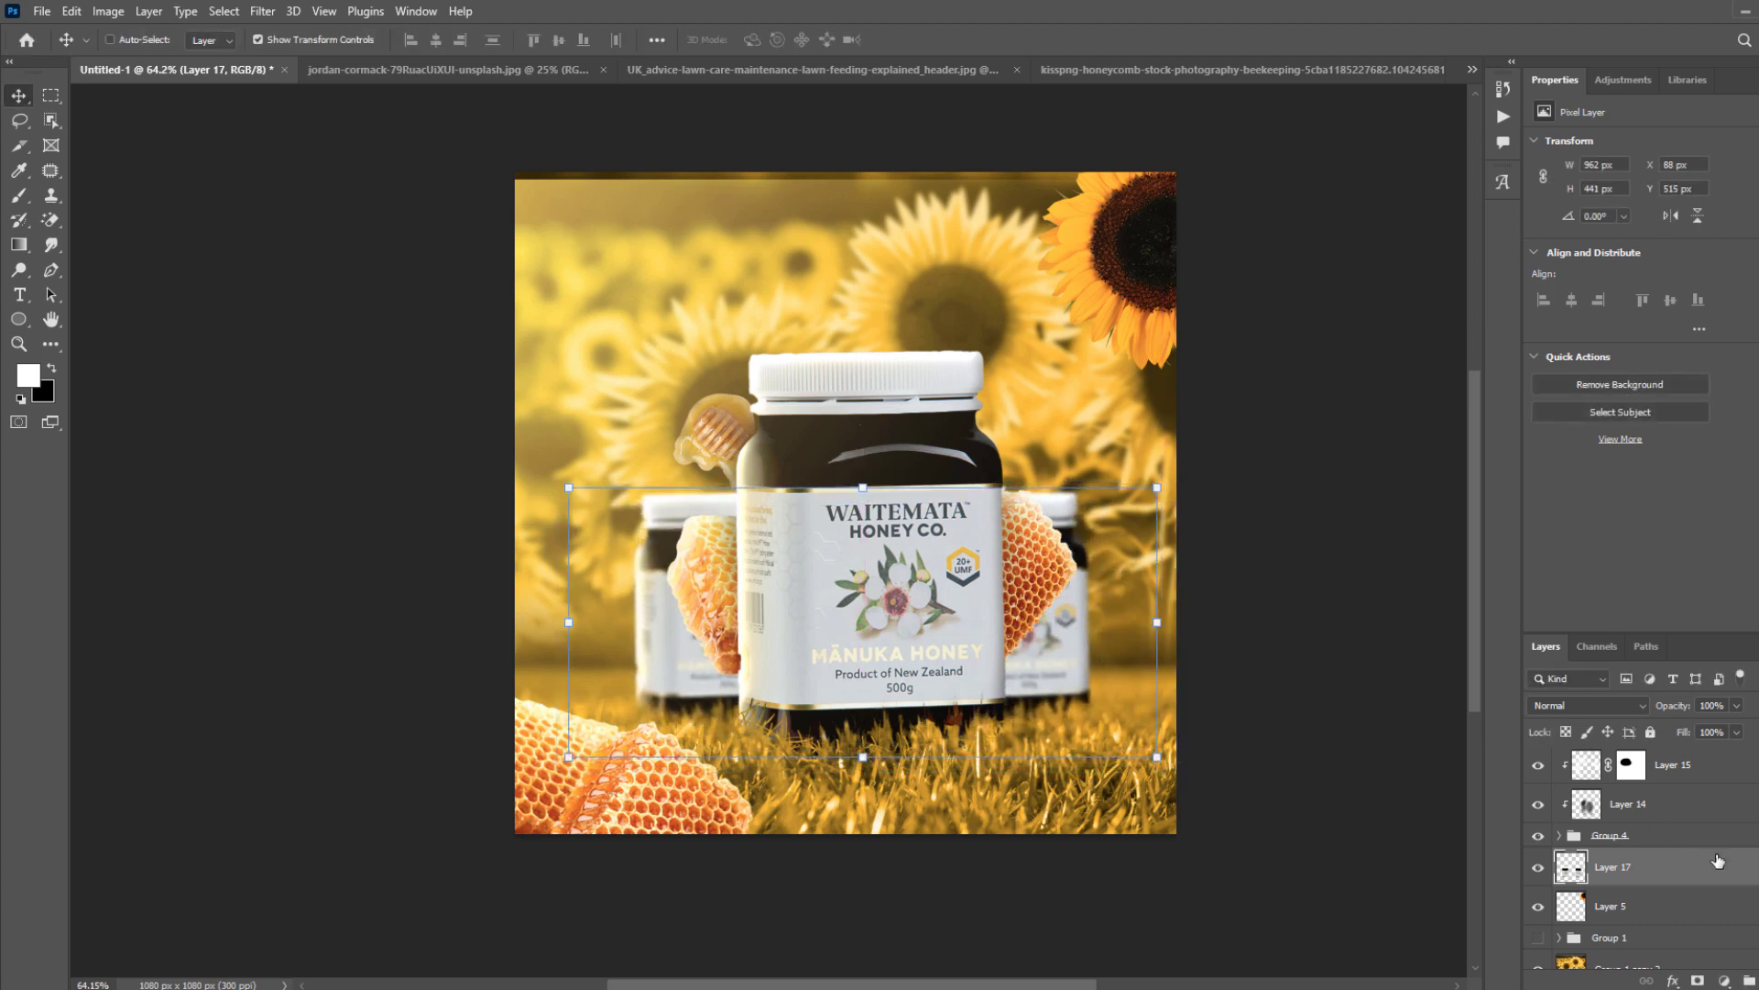
Brighten the background jars on Layer 17 by raising the Lightness in a Hue/Saturation adjustment.
{"action": "scroll", "coordinate": [770, 579], "scroll_direction": "up", "scroll_amount": 1}
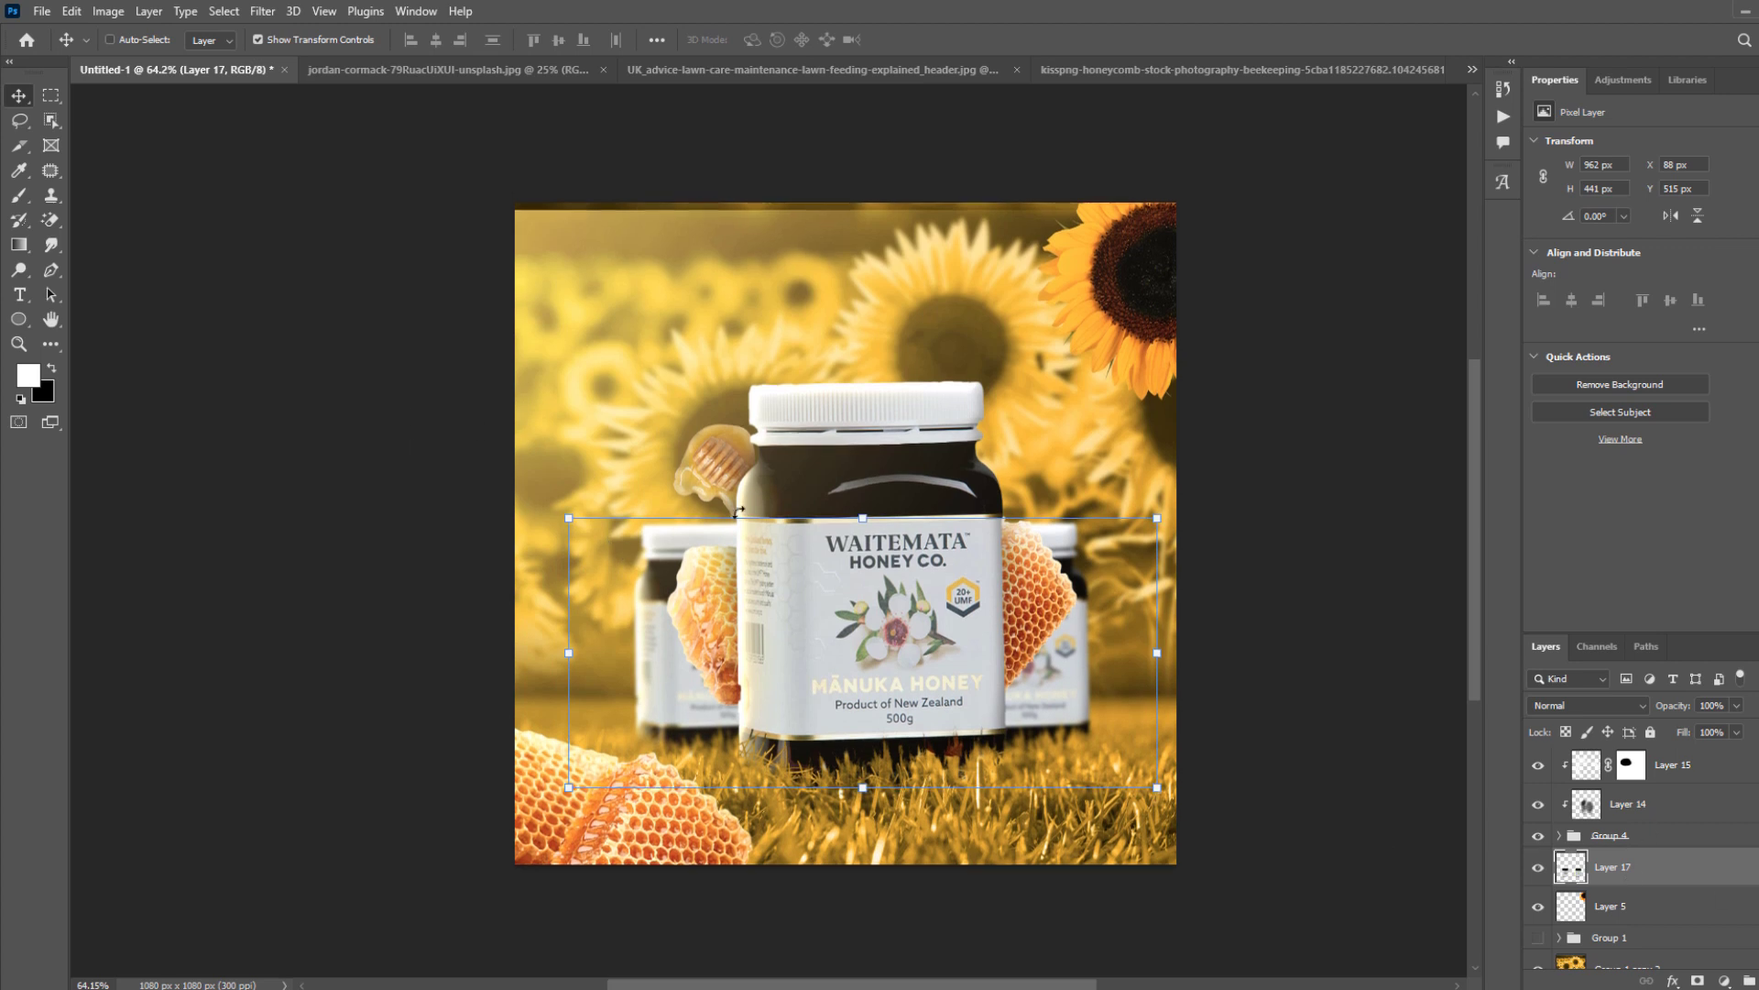
{"action": "key", "text": "i"}
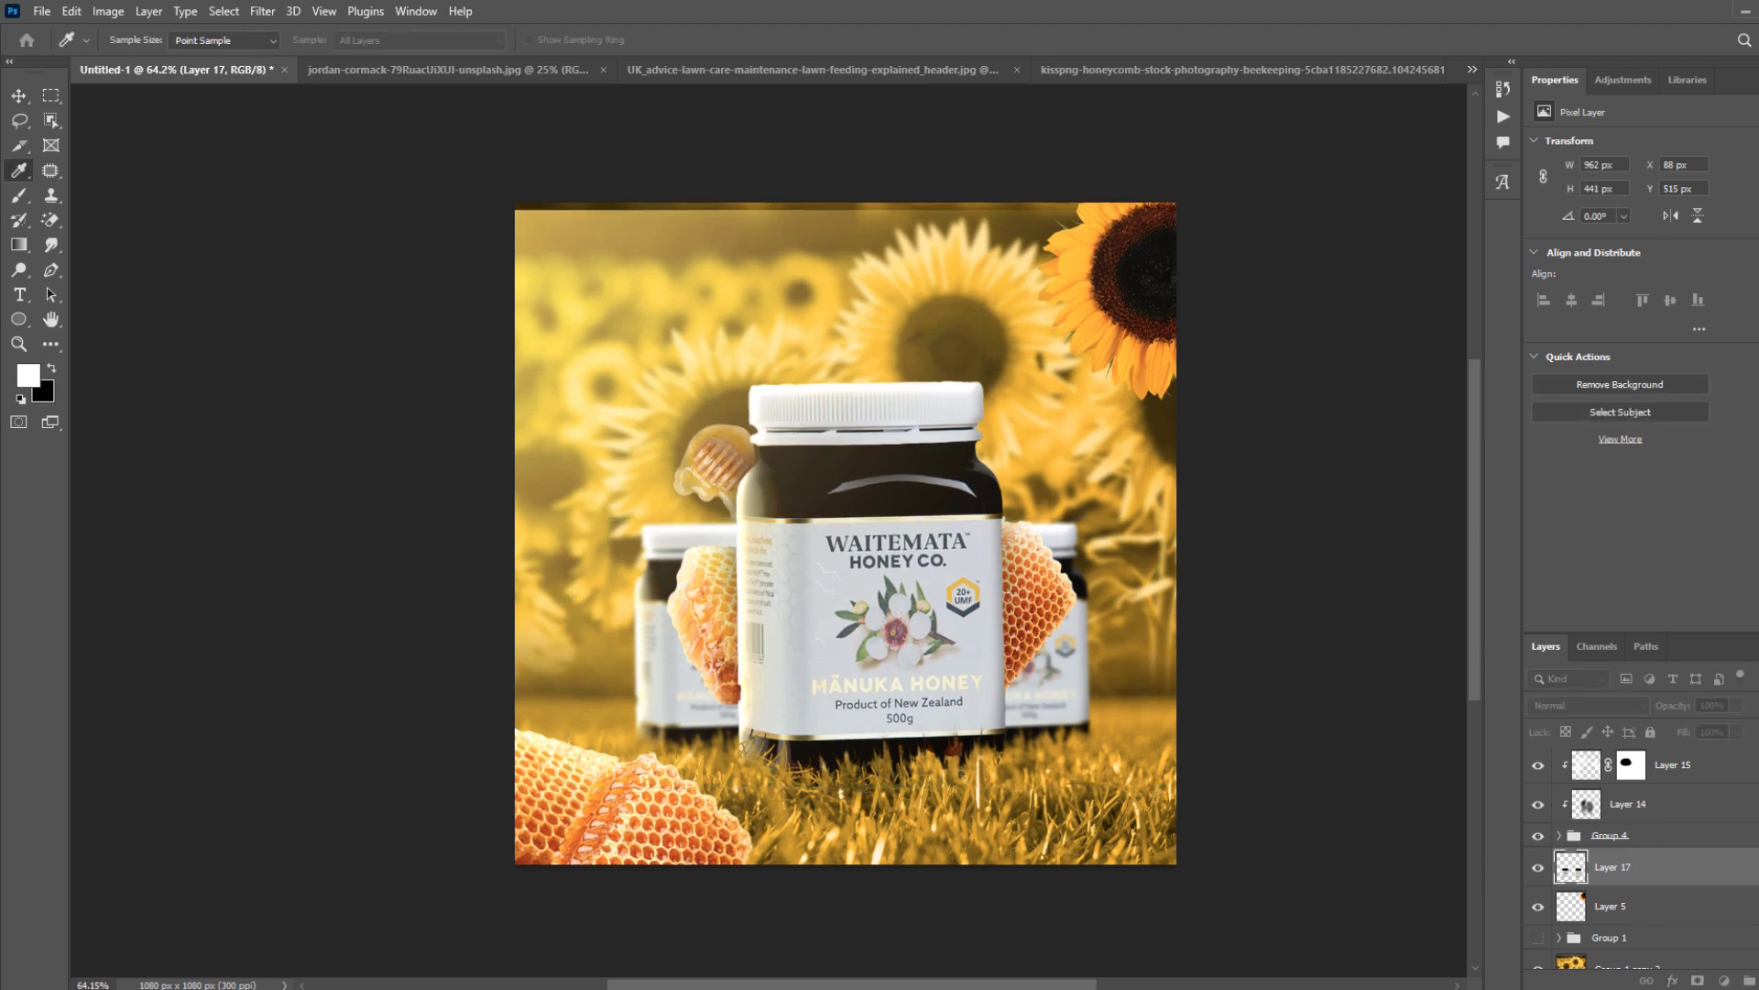
{"action": "key", "text": "ctrl+u"}
{"action": "left_click_drag", "start_coordinate": [448, 369], "coordinate": [1136, 538]}
{"action": "left_click_drag", "start_coordinate": [1125, 765], "coordinate": [1139, 766]}
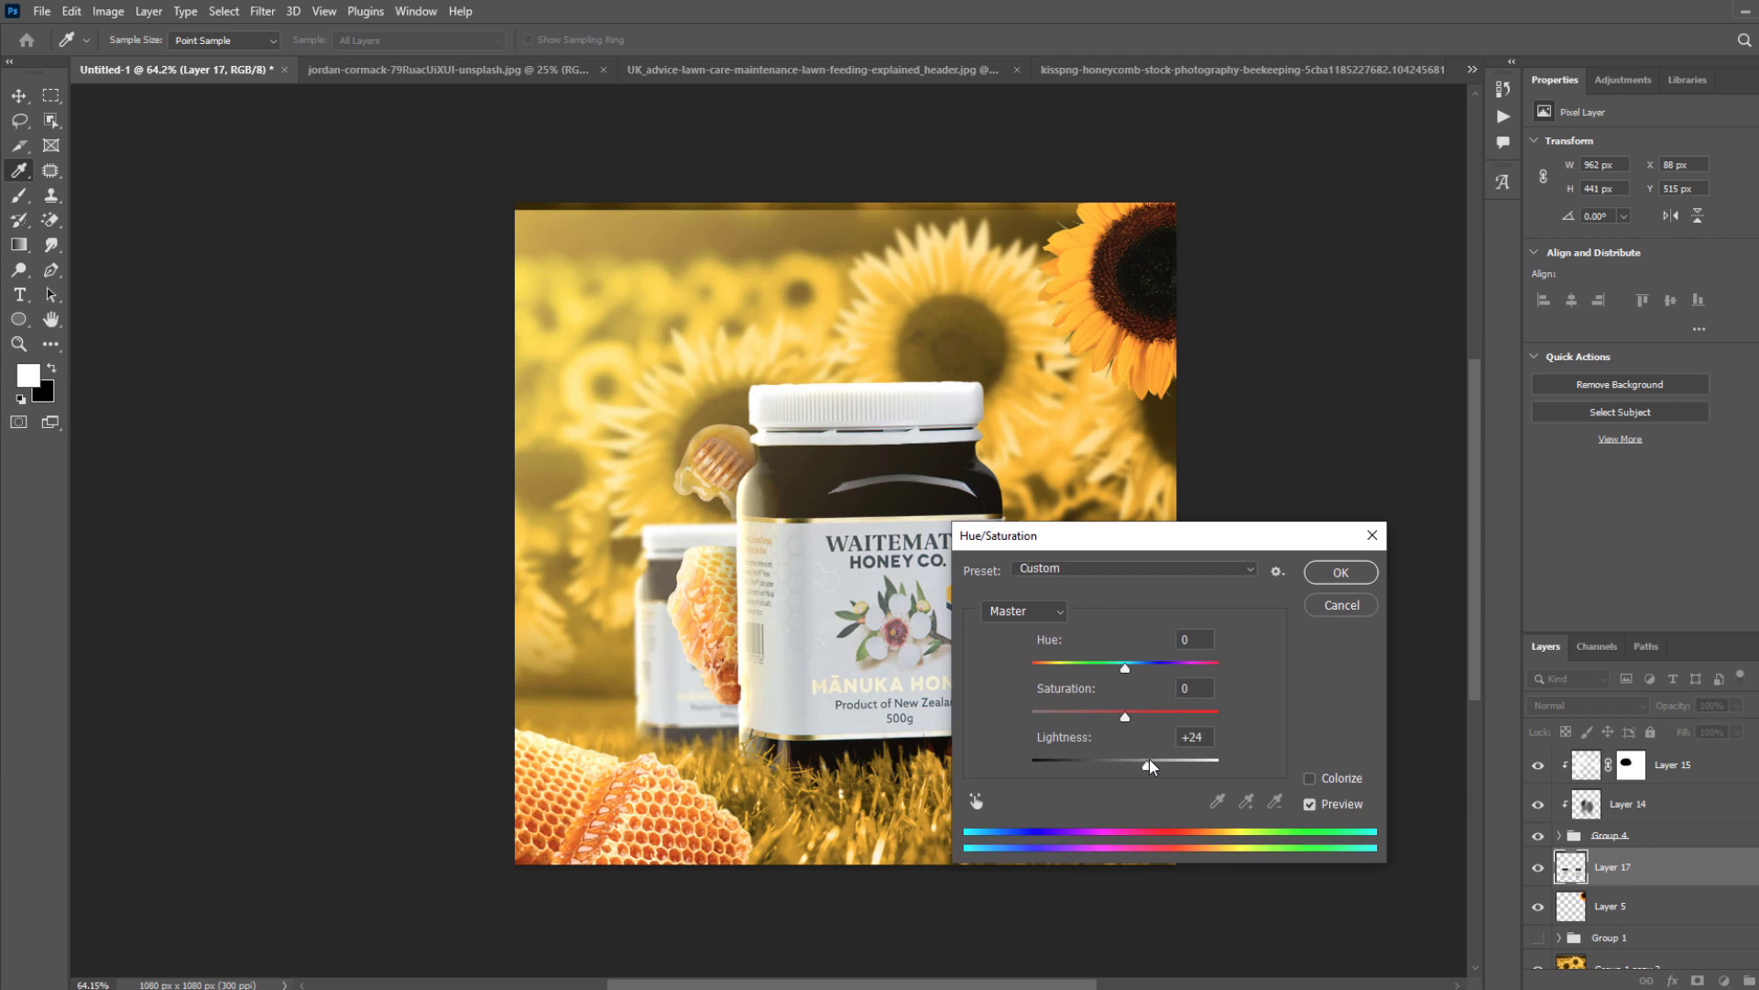
{"action": "left_click_drag", "start_coordinate": [1155, 765], "coordinate": [1161, 765]}
{"action": "key", "text": "Return"}
{"action": "key", "text": "v"}
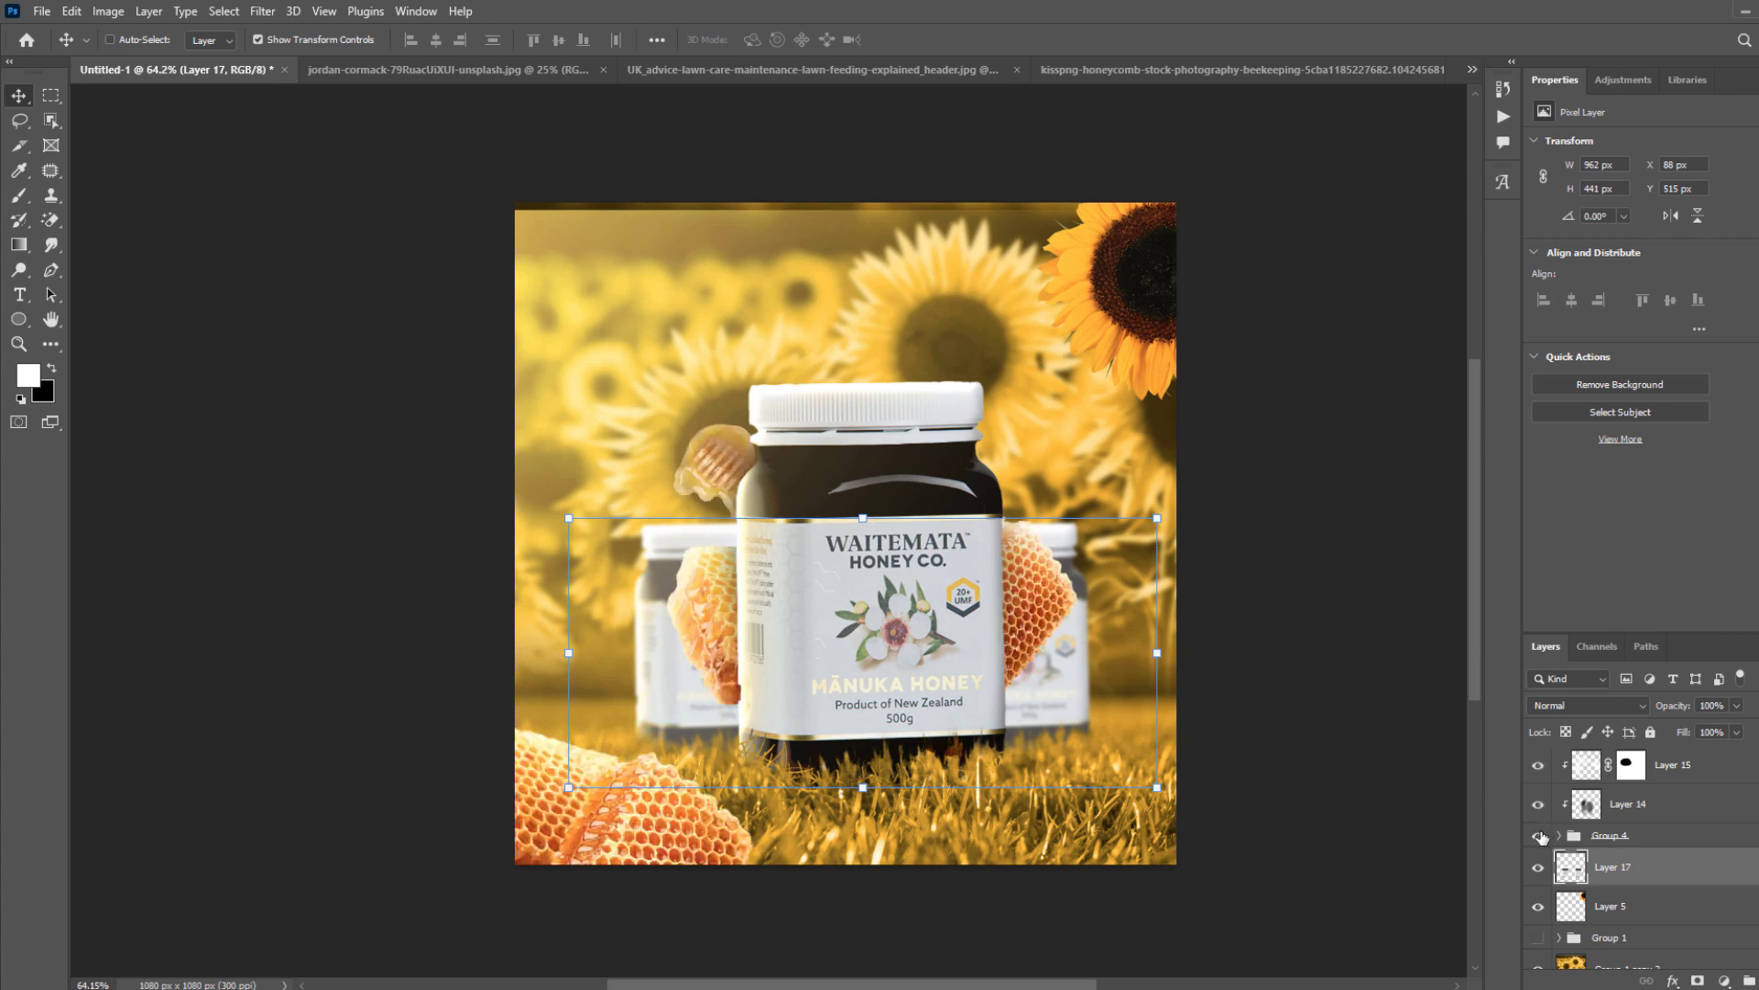
Expand the honeycomb group, Group 4, and select Layer 6, the honeycomb in the lower-left foreground.
{"action": "left_click", "coordinate": [1631, 833]}
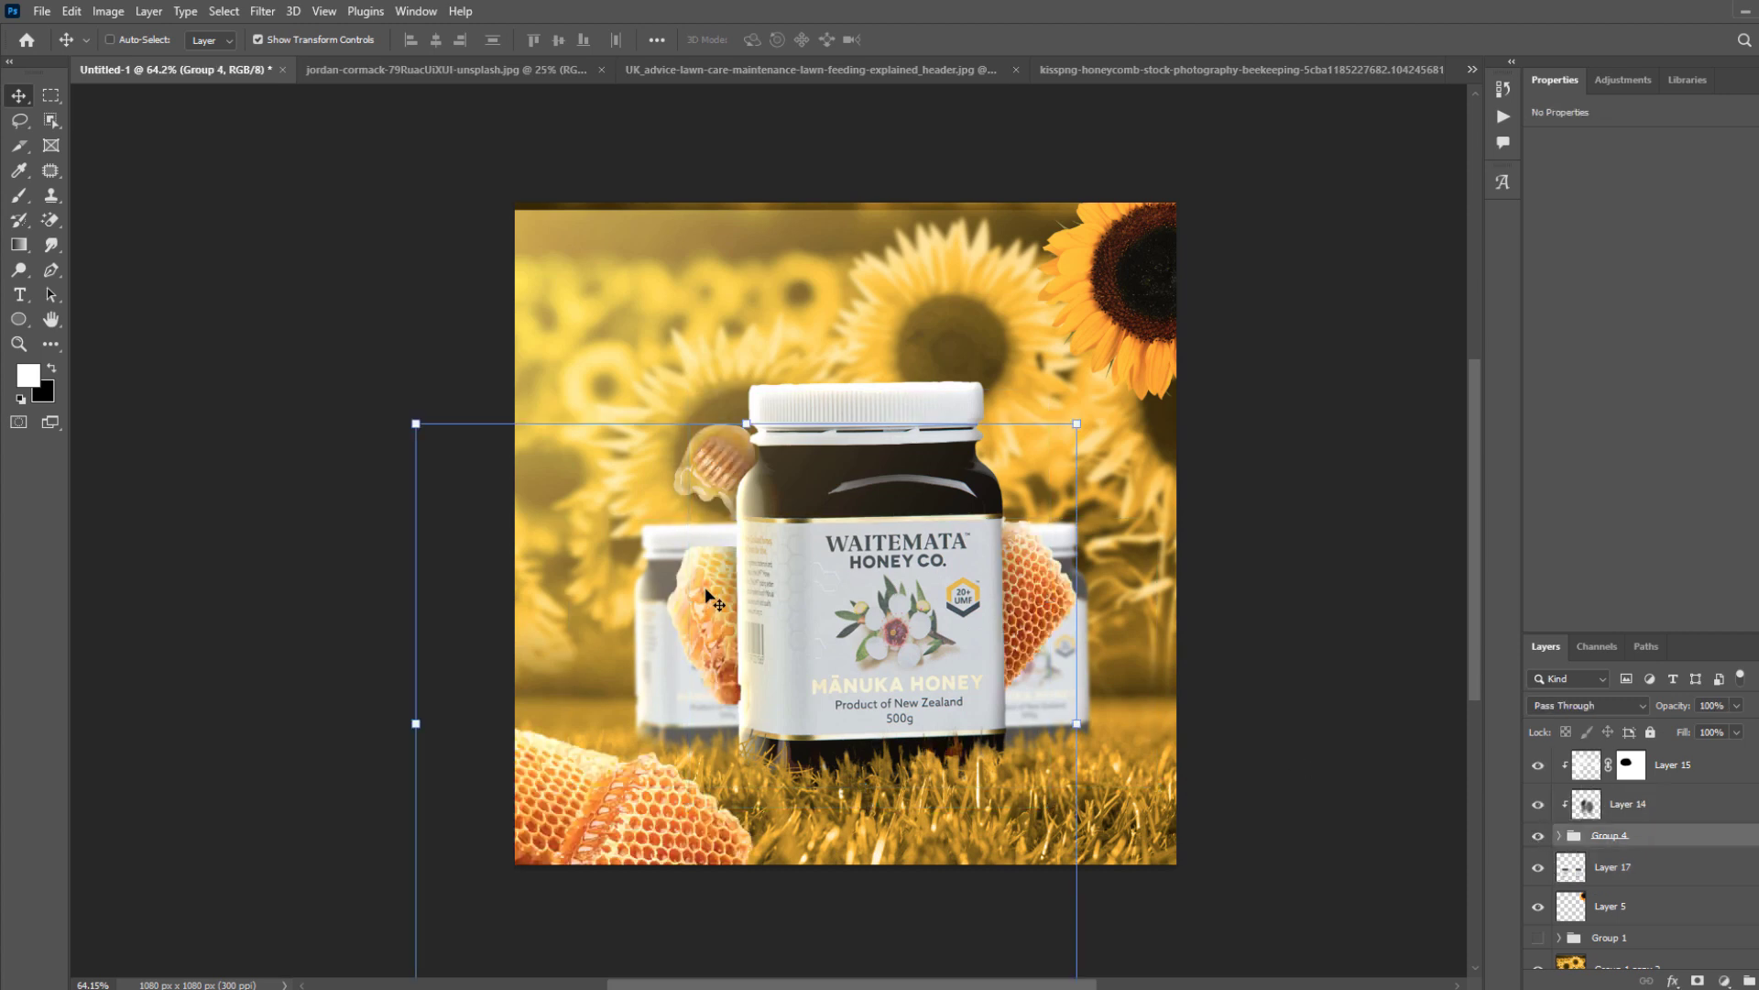
{"action": "left_click", "coordinate": [1560, 836]}
{"action": "scroll", "coordinate": [1631, 871], "scroll_direction": "down", "scroll_amount": 3}
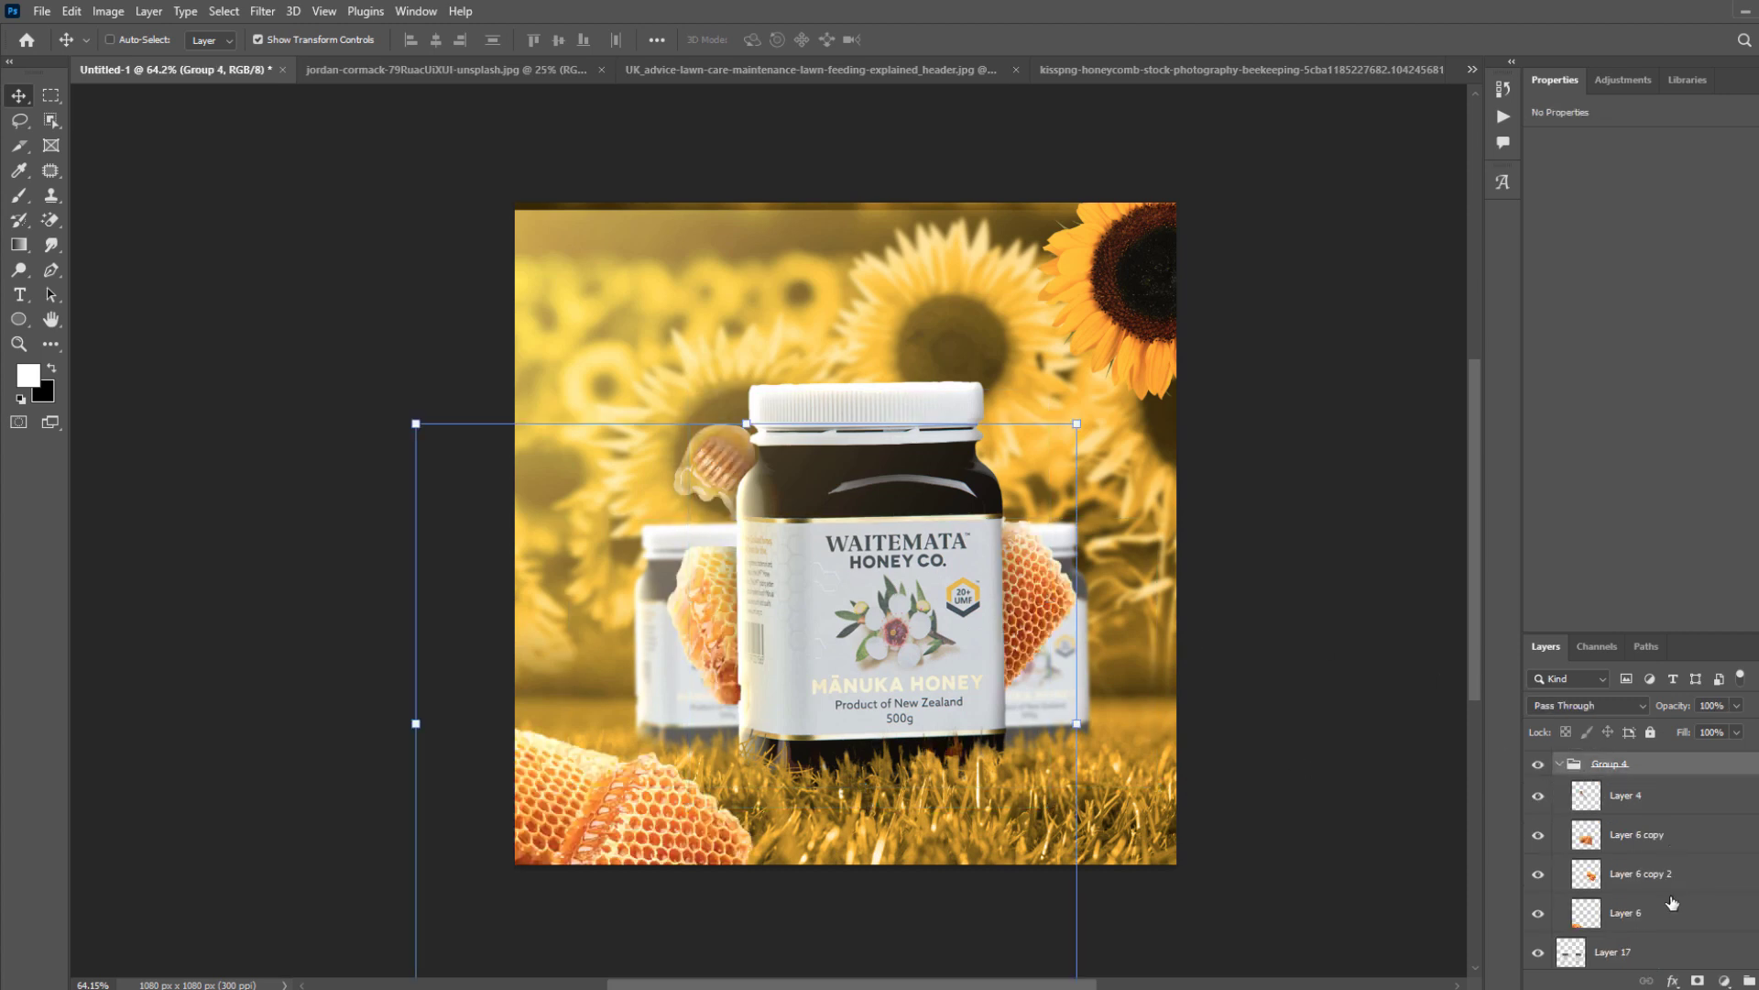
{"action": "left_click", "coordinate": [1663, 894]}
{"action": "scroll", "coordinate": [1666, 891], "scroll_direction": "up", "scroll_amount": 2}
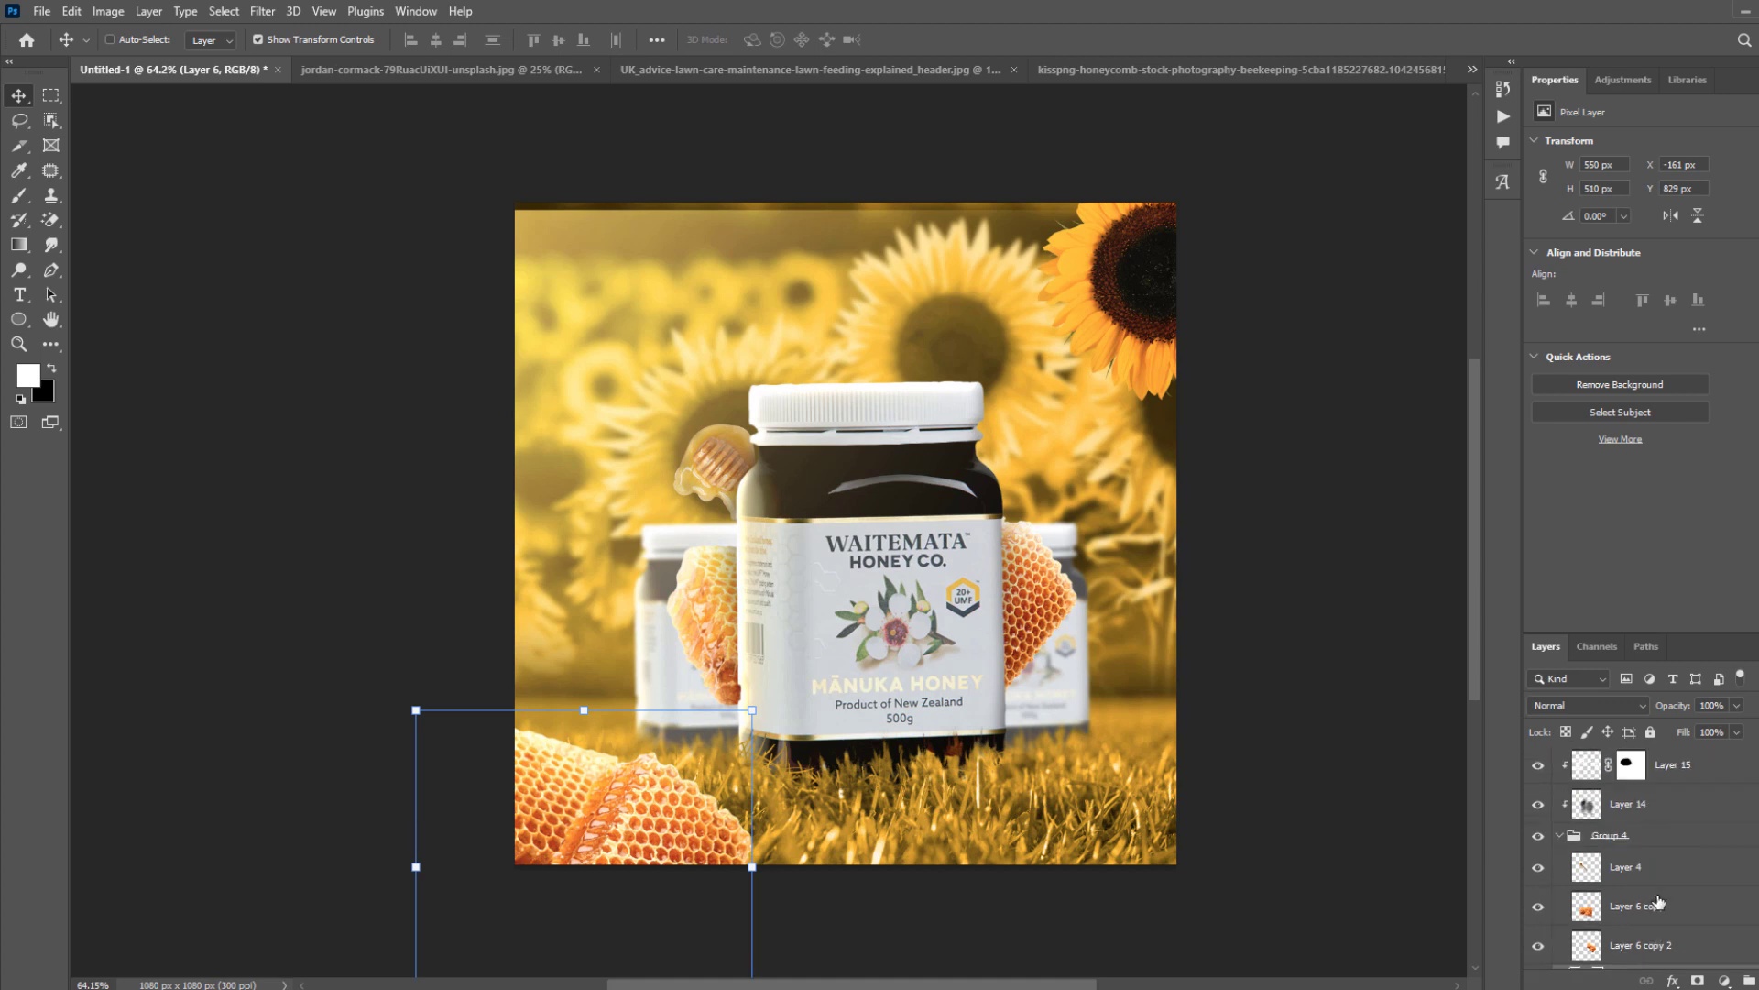
Add a new layer at the top of Group 5 and enlarge the soft round brush to 1102 px.
{"action": "scroll", "coordinate": [1649, 890], "scroll_direction": "down", "scroll_amount": 1}
{"action": "scroll", "coordinate": [1639, 871], "scroll_direction": "up", "scroll_amount": 4}
{"action": "left_click", "coordinate": [1648, 879]}
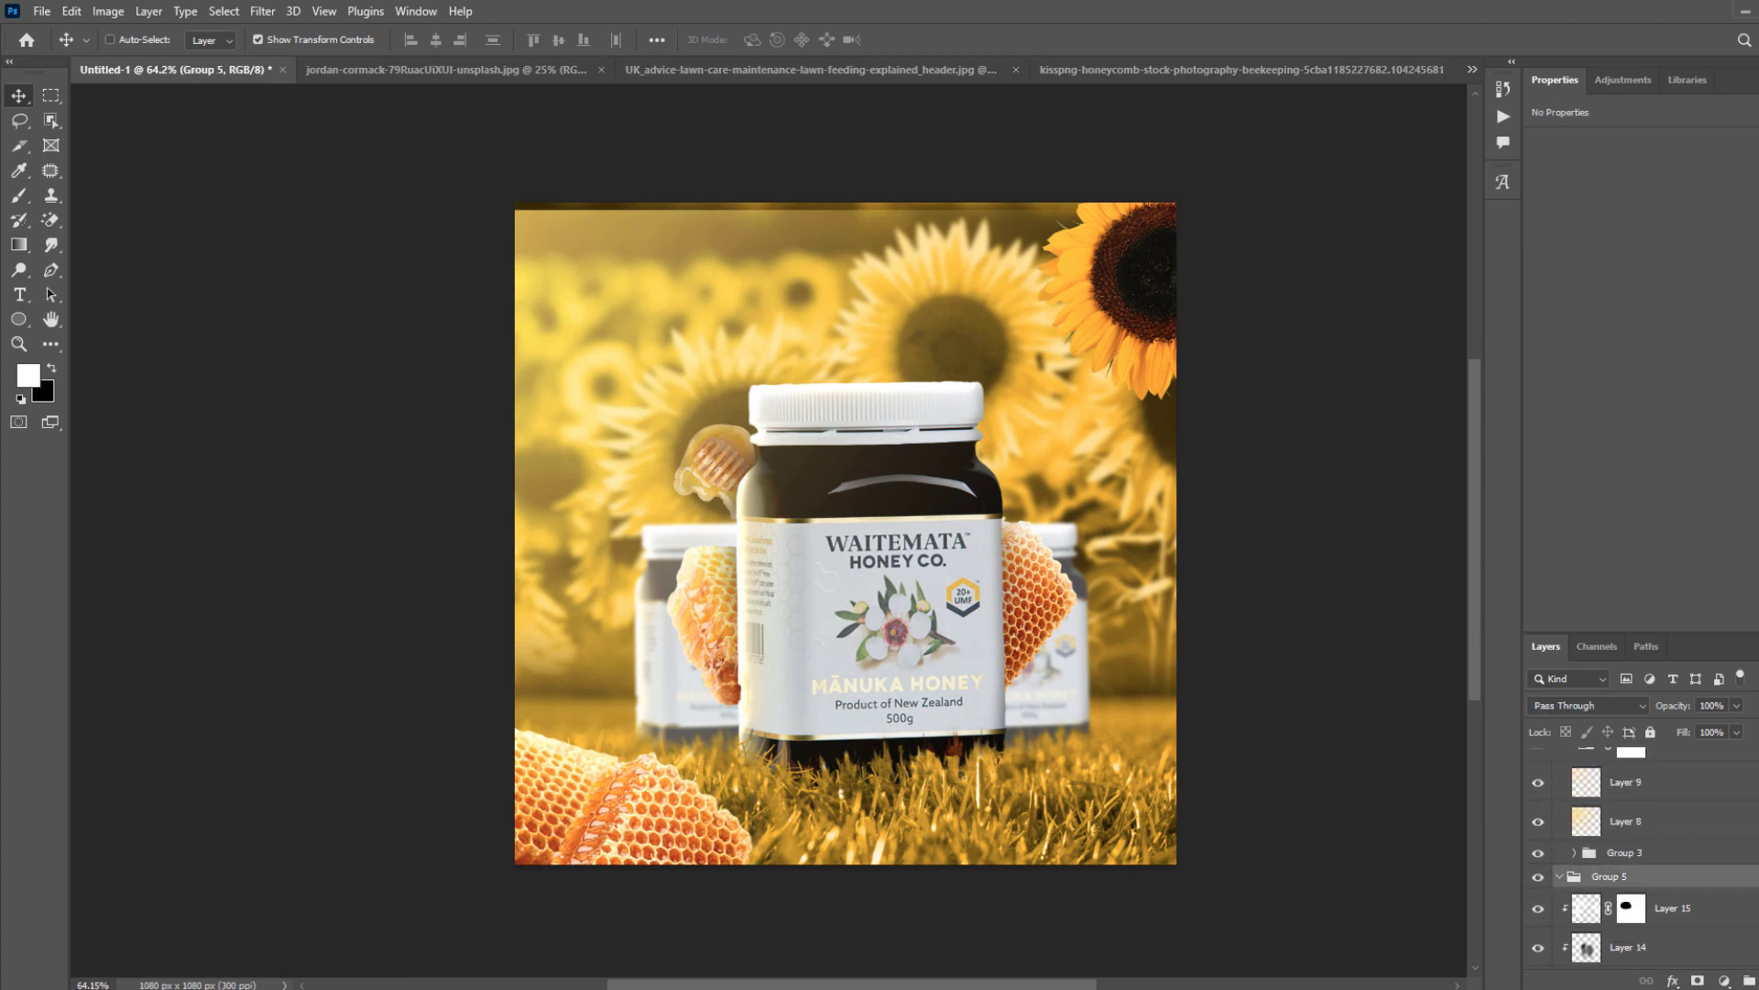
{"action": "key", "text": "ctrl+shift+alt+n"}
{"action": "key", "text": "b"}
{"action": "right_click", "coordinate": [877, 612]}
{"action": "left_click", "coordinate": [1054, 601]}
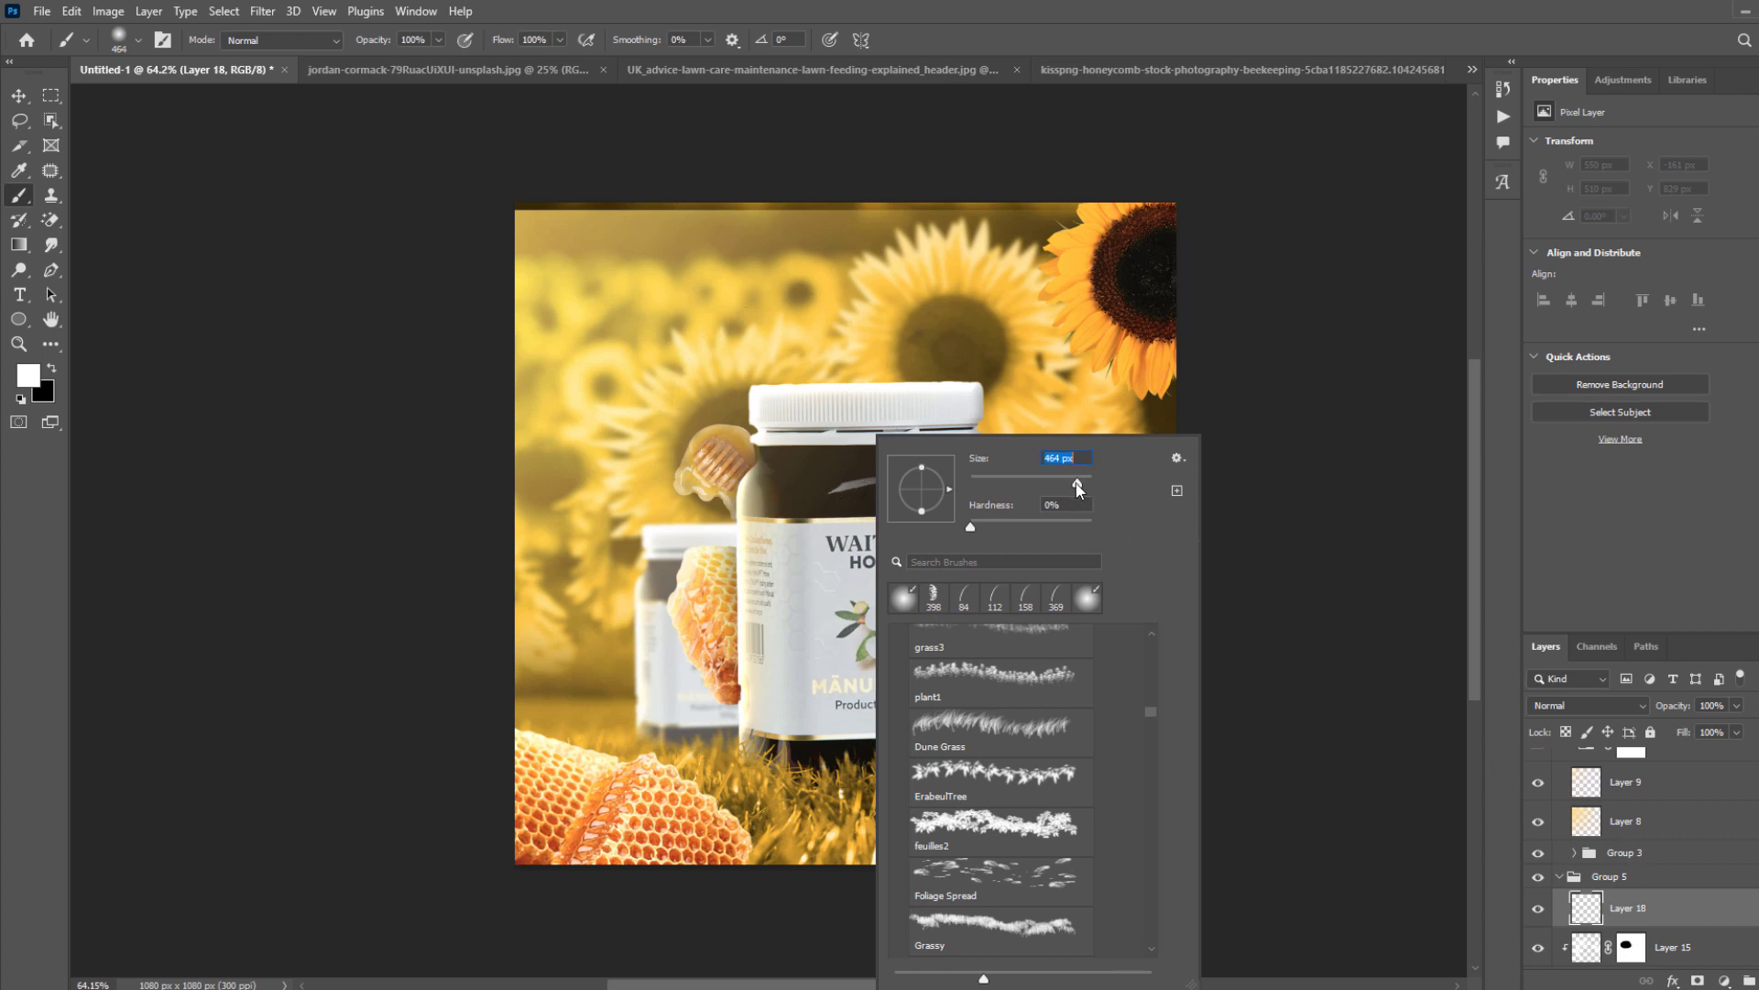
{"action": "left_click_drag", "start_coordinate": [1078, 486], "coordinate": [1083, 486]}
{"action": "left_click", "coordinate": [1653, 904]}
Sample an orange-yellow from the sunflowers and paint a soft glow behind the main jar with an 800 px brush.
{"action": "key", "text": "i"}
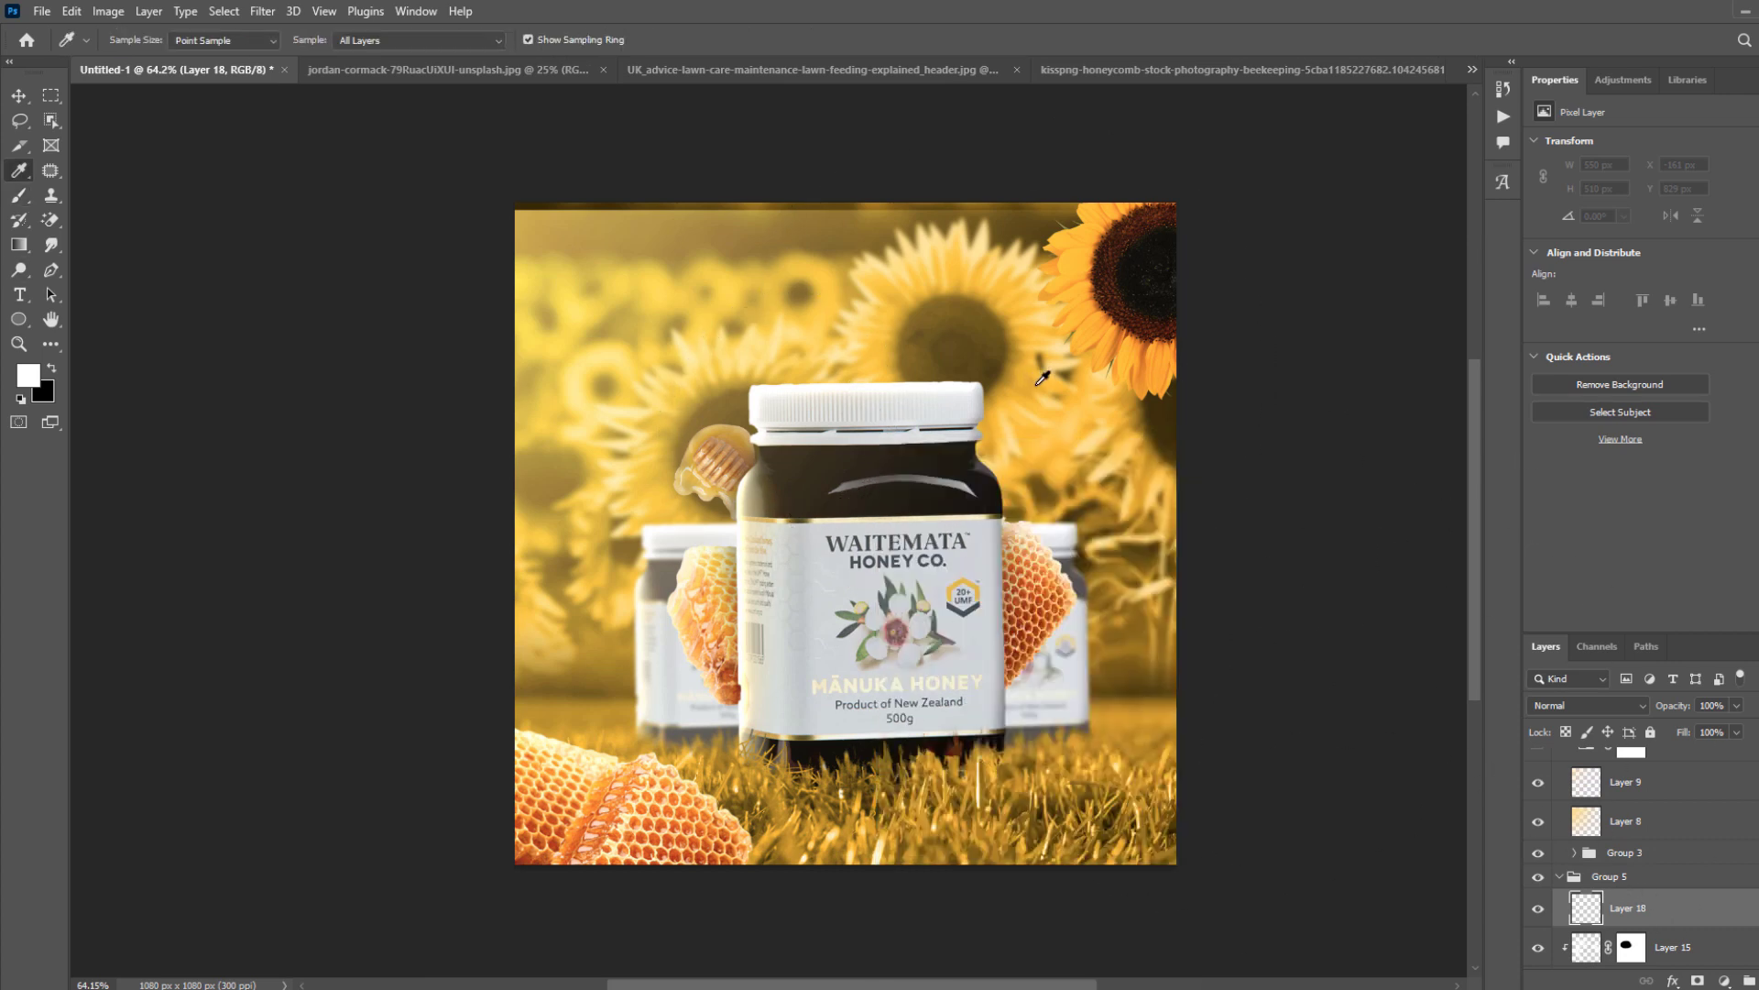
{"action": "key", "text": "b"}
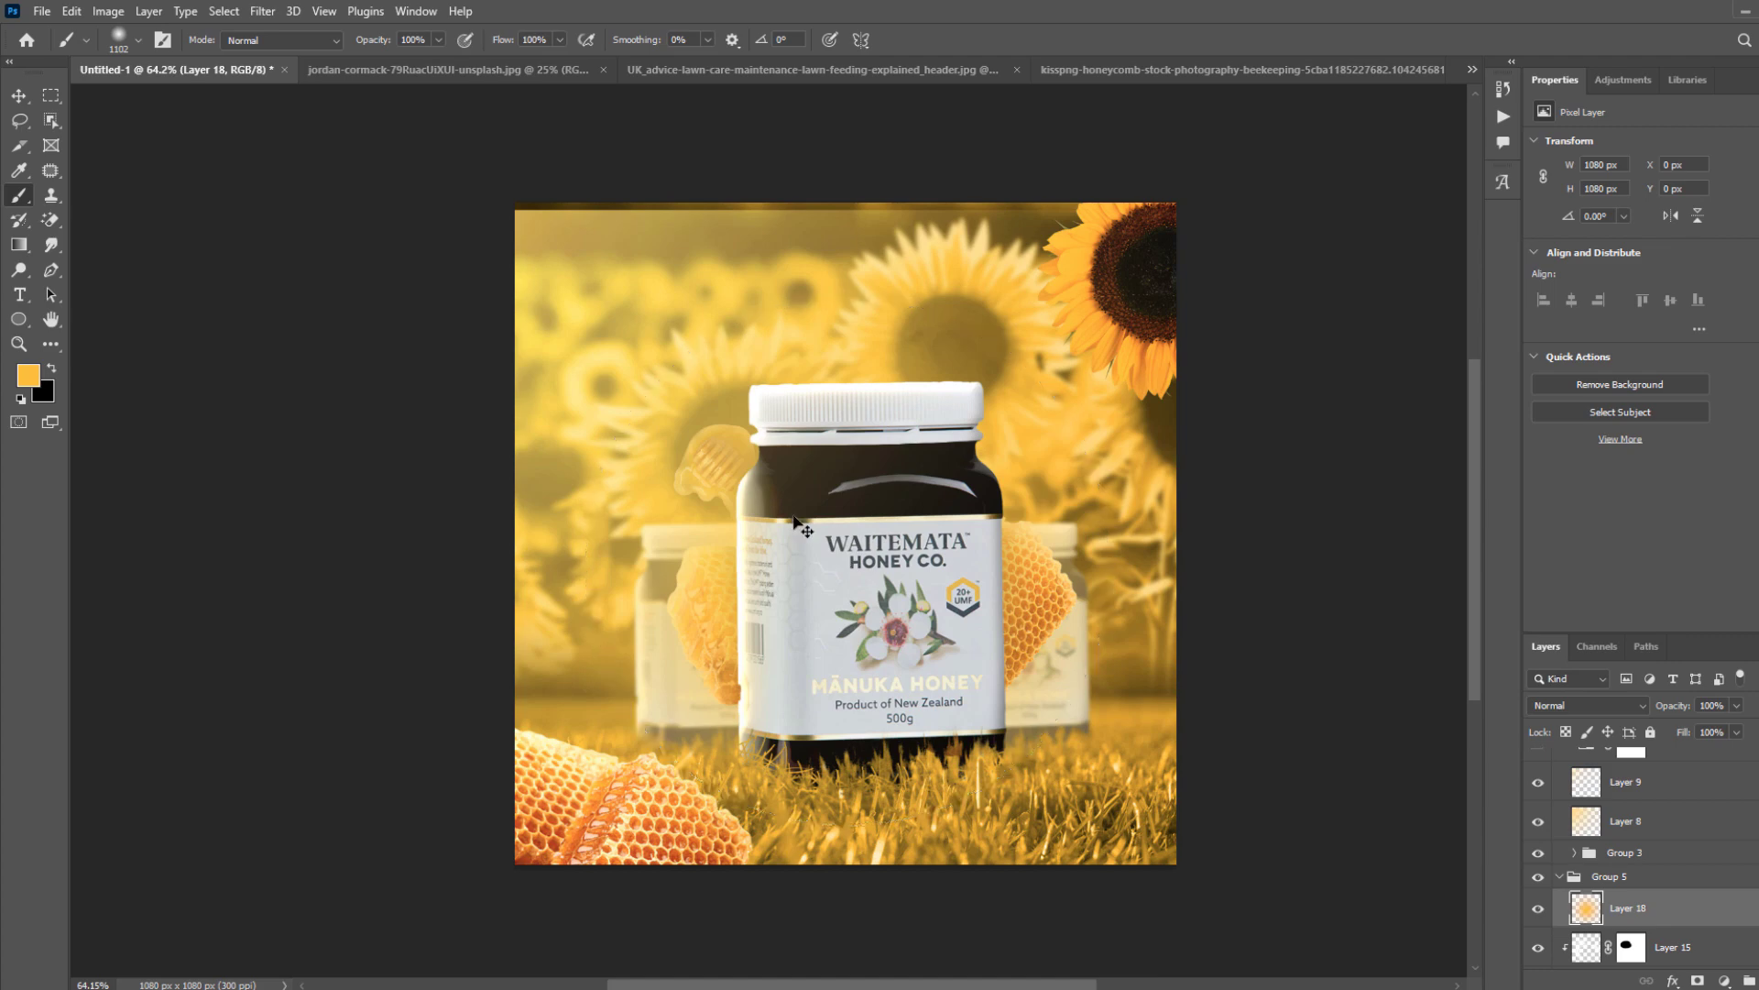
{"action": "right_click", "coordinate": [927, 437]}
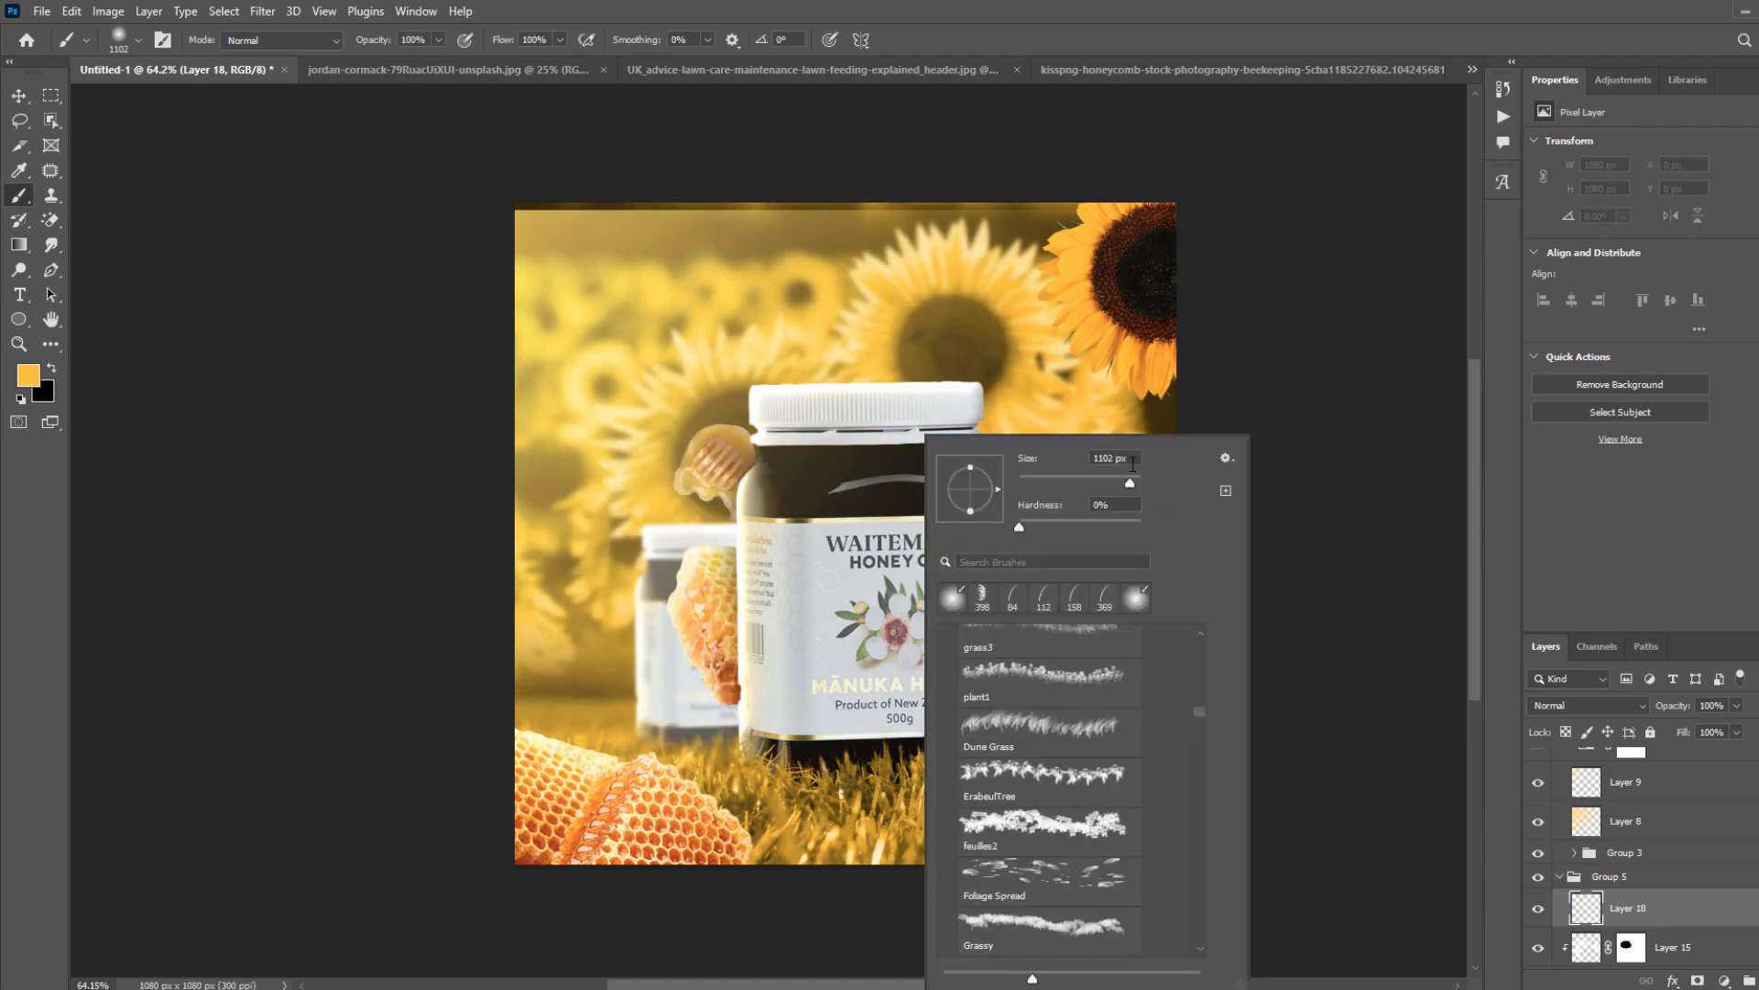
{"action": "type", "text": "800"}
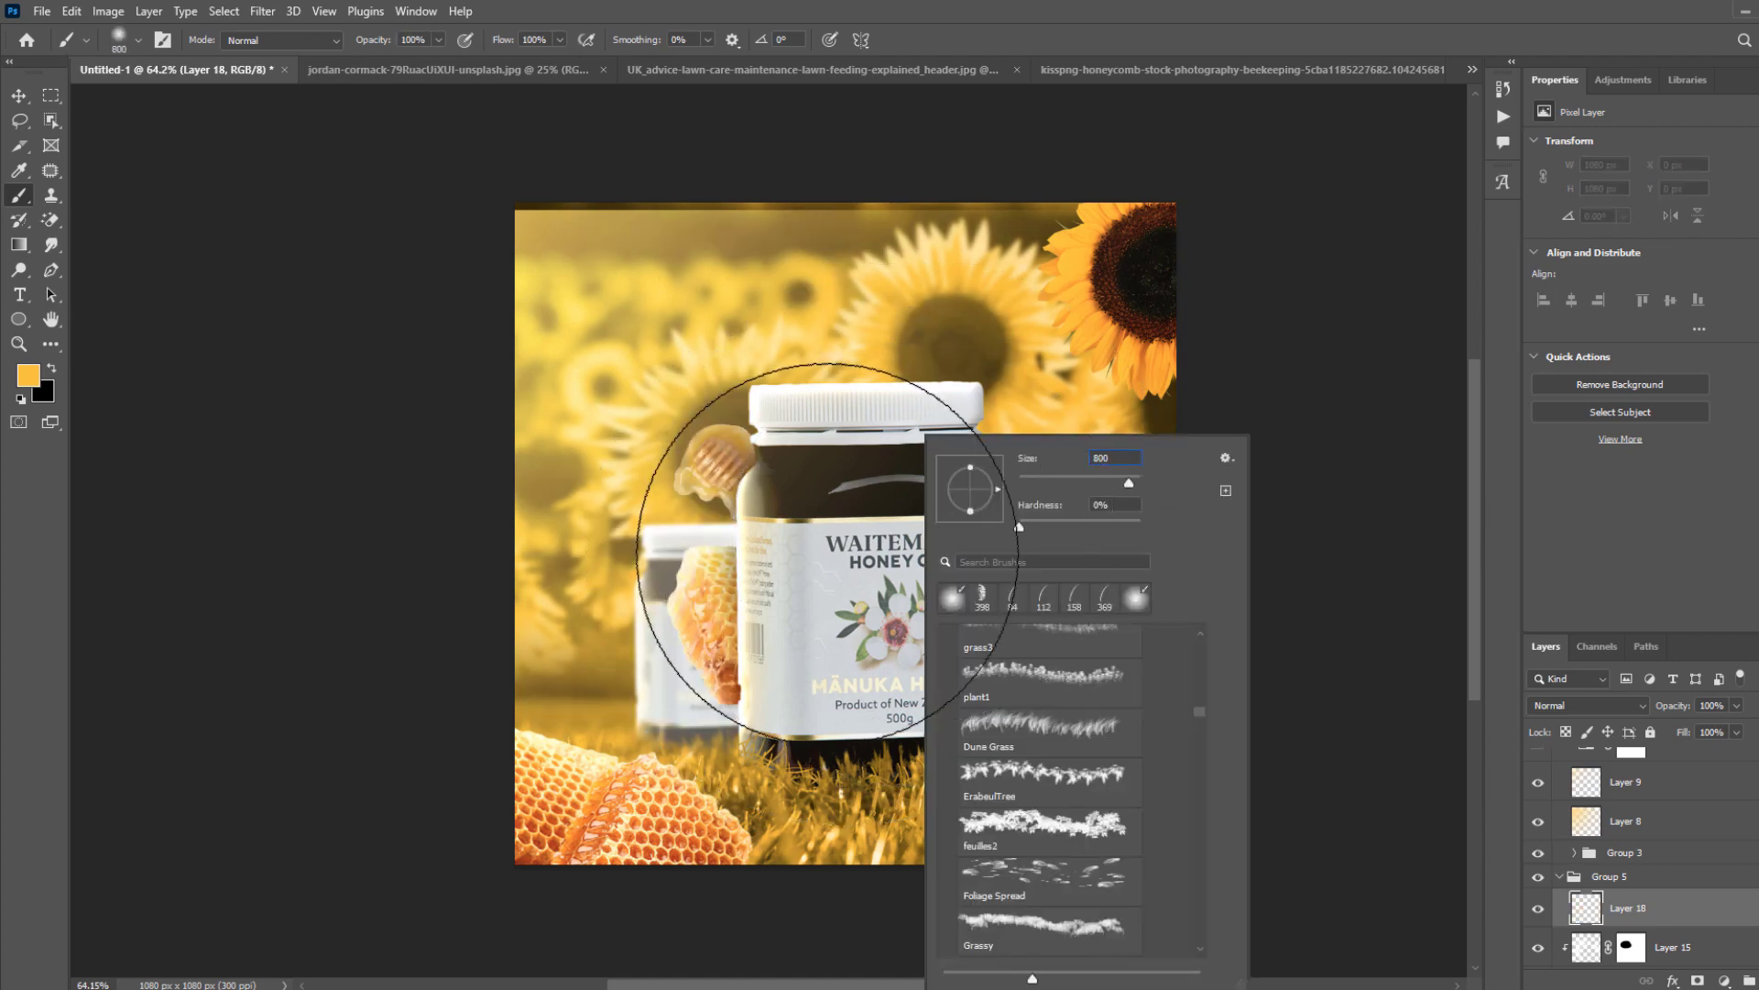
{"action": "key", "text": "Return"}
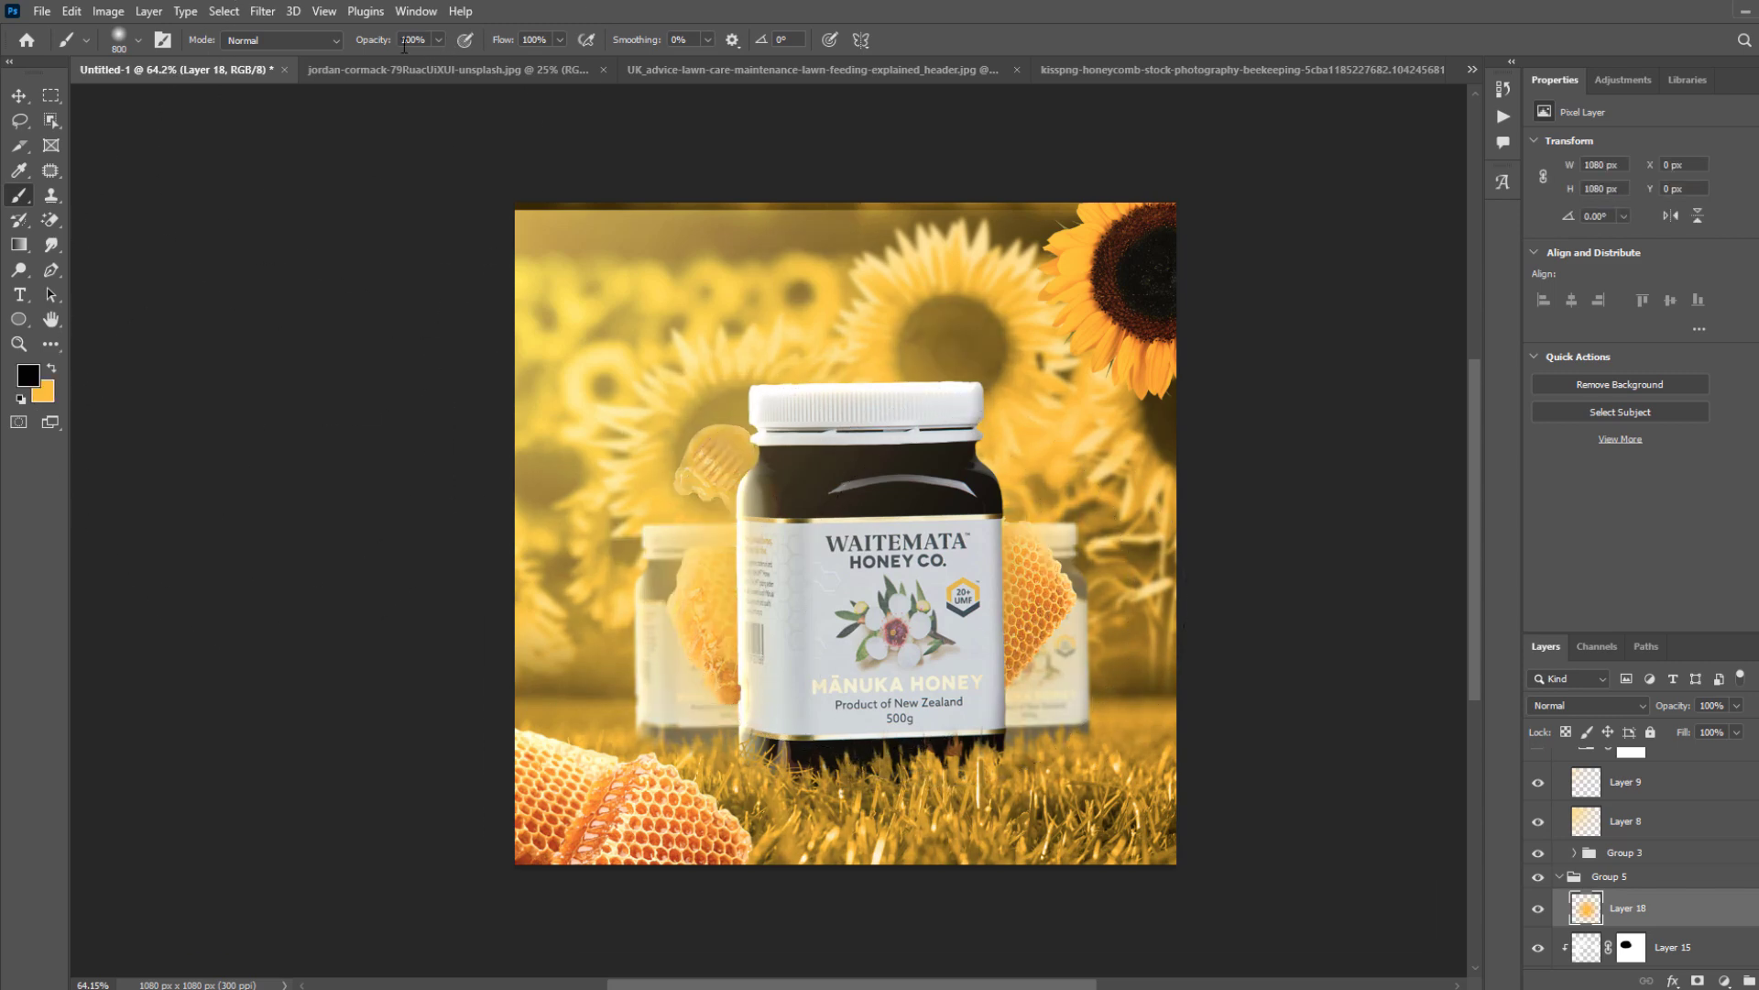
Set the foreground colour to white and paint a smaller glow behind the main jar with a 500 px brush.
{"action": "key", "text": "x"}
{"action": "left_click", "coordinate": [51, 368]}
{"action": "left_click", "coordinate": [34, 377]}
{"action": "left_click_drag", "start_coordinate": [423, 457], "coordinate": [354, 421]}
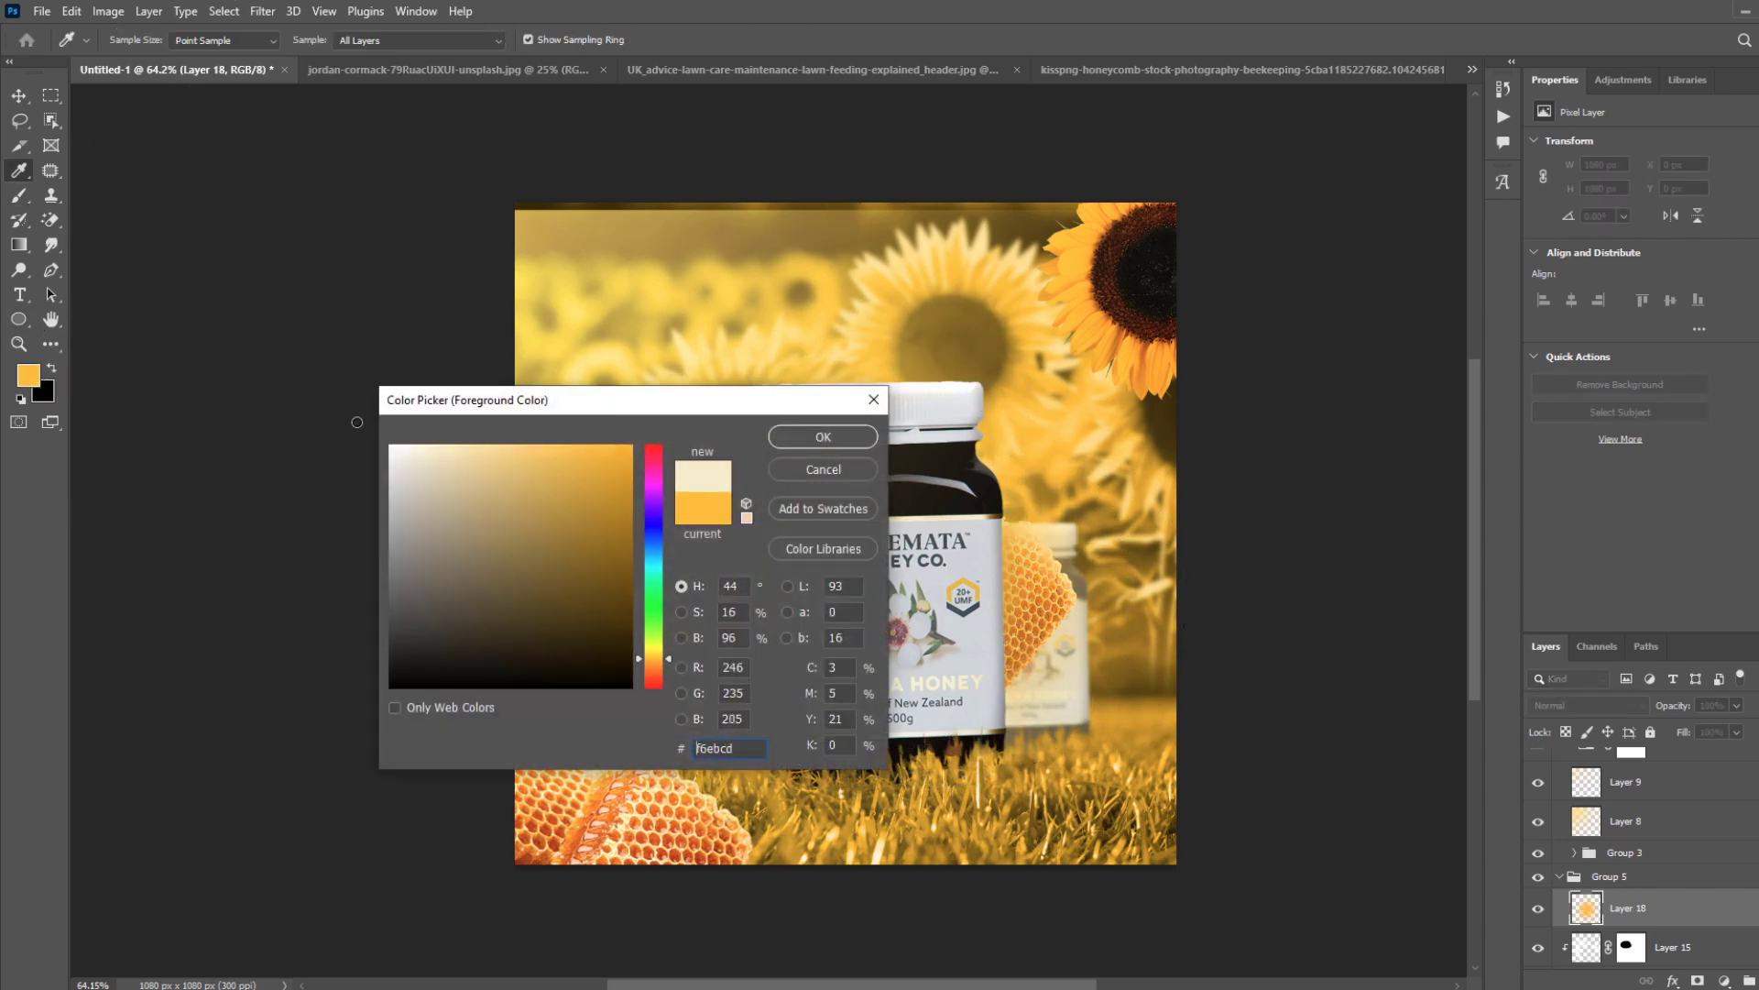
{"action": "key", "text": "Return"}
{"action": "right_click", "coordinate": [930, 564]}
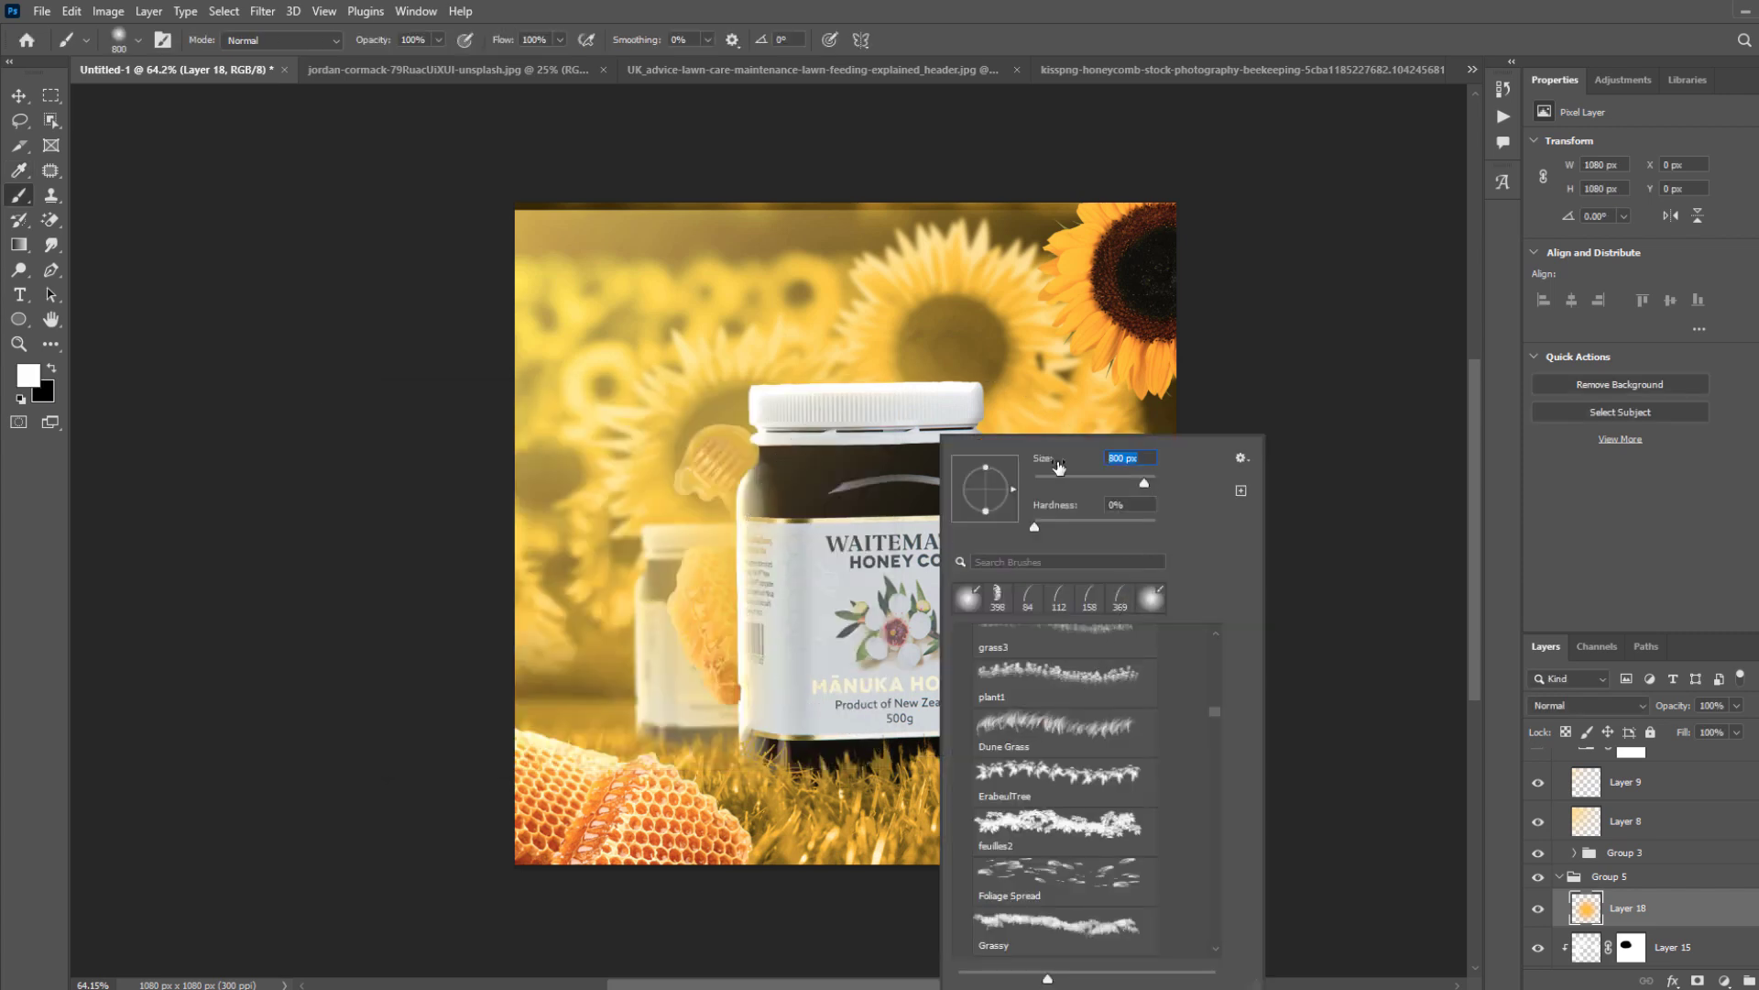
{"action": "type", "text": "500"}
{"action": "key", "text": "Return"}
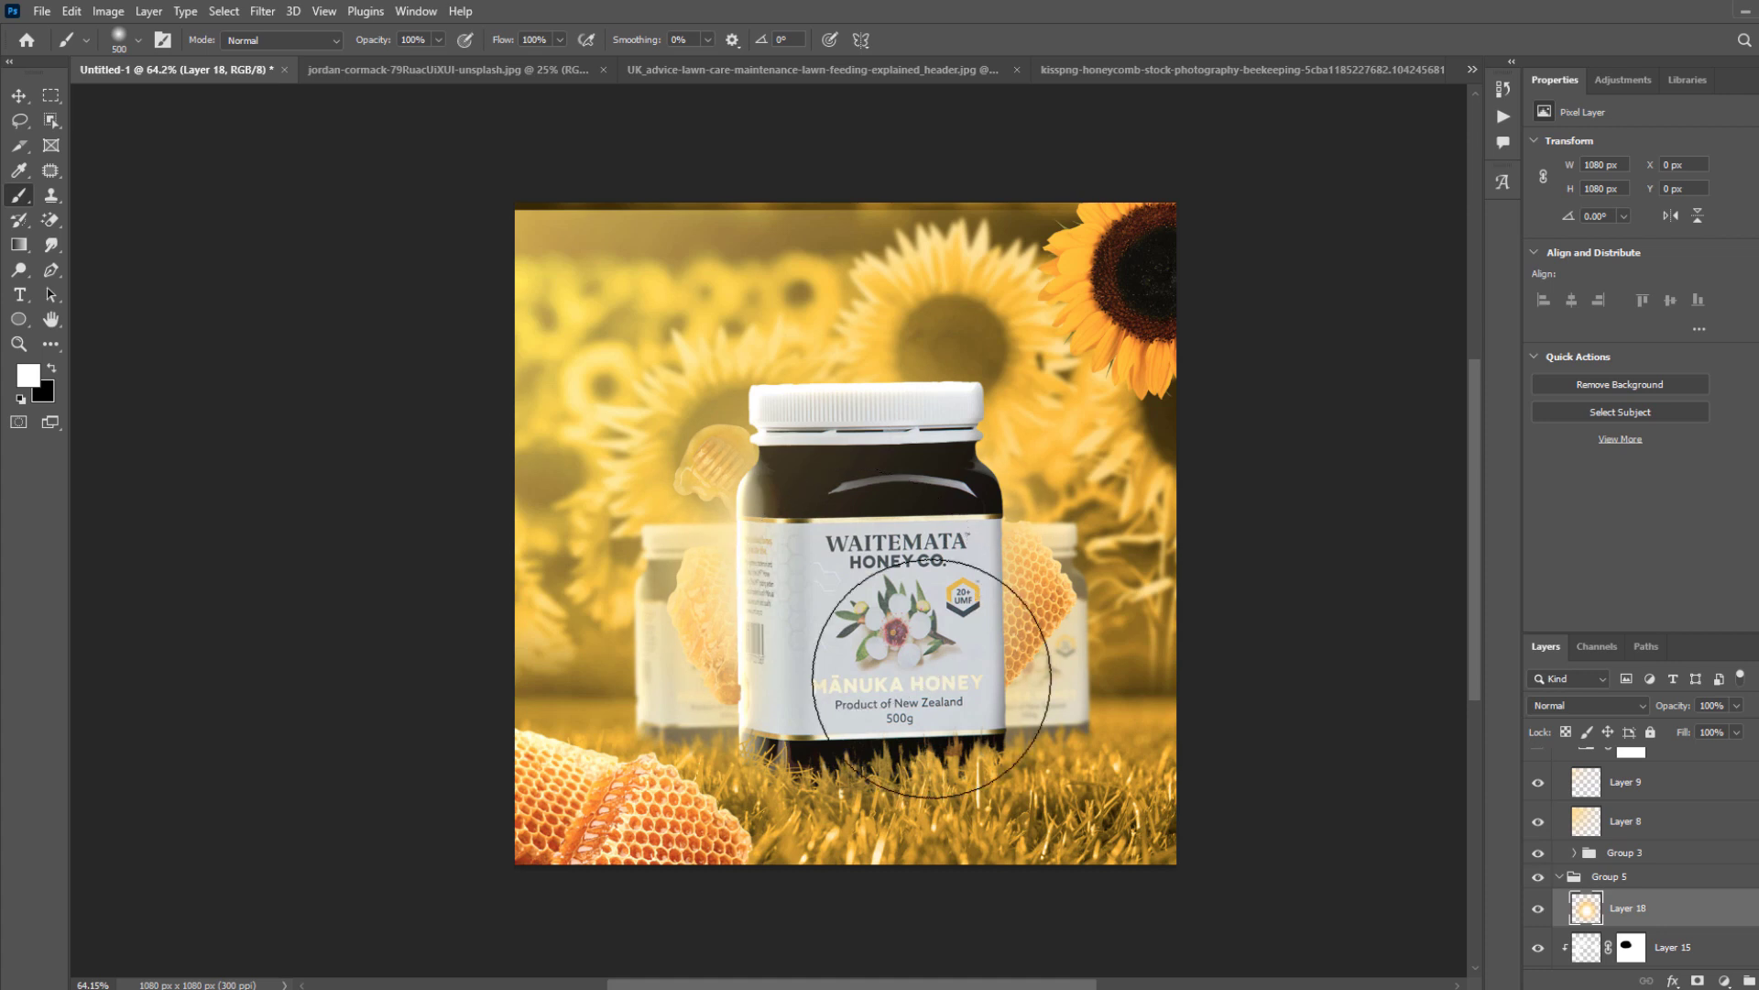
Stretch Layer 8 upward to the top edge of the canvas, at 101.11% height.
{"action": "key", "text": "v"}
{"action": "scroll", "coordinate": [958, 597], "scroll_direction": "down", "scroll_amount": 2}
{"action": "scroll", "coordinate": [930, 605], "scroll_direction": "up", "scroll_amount": 1}
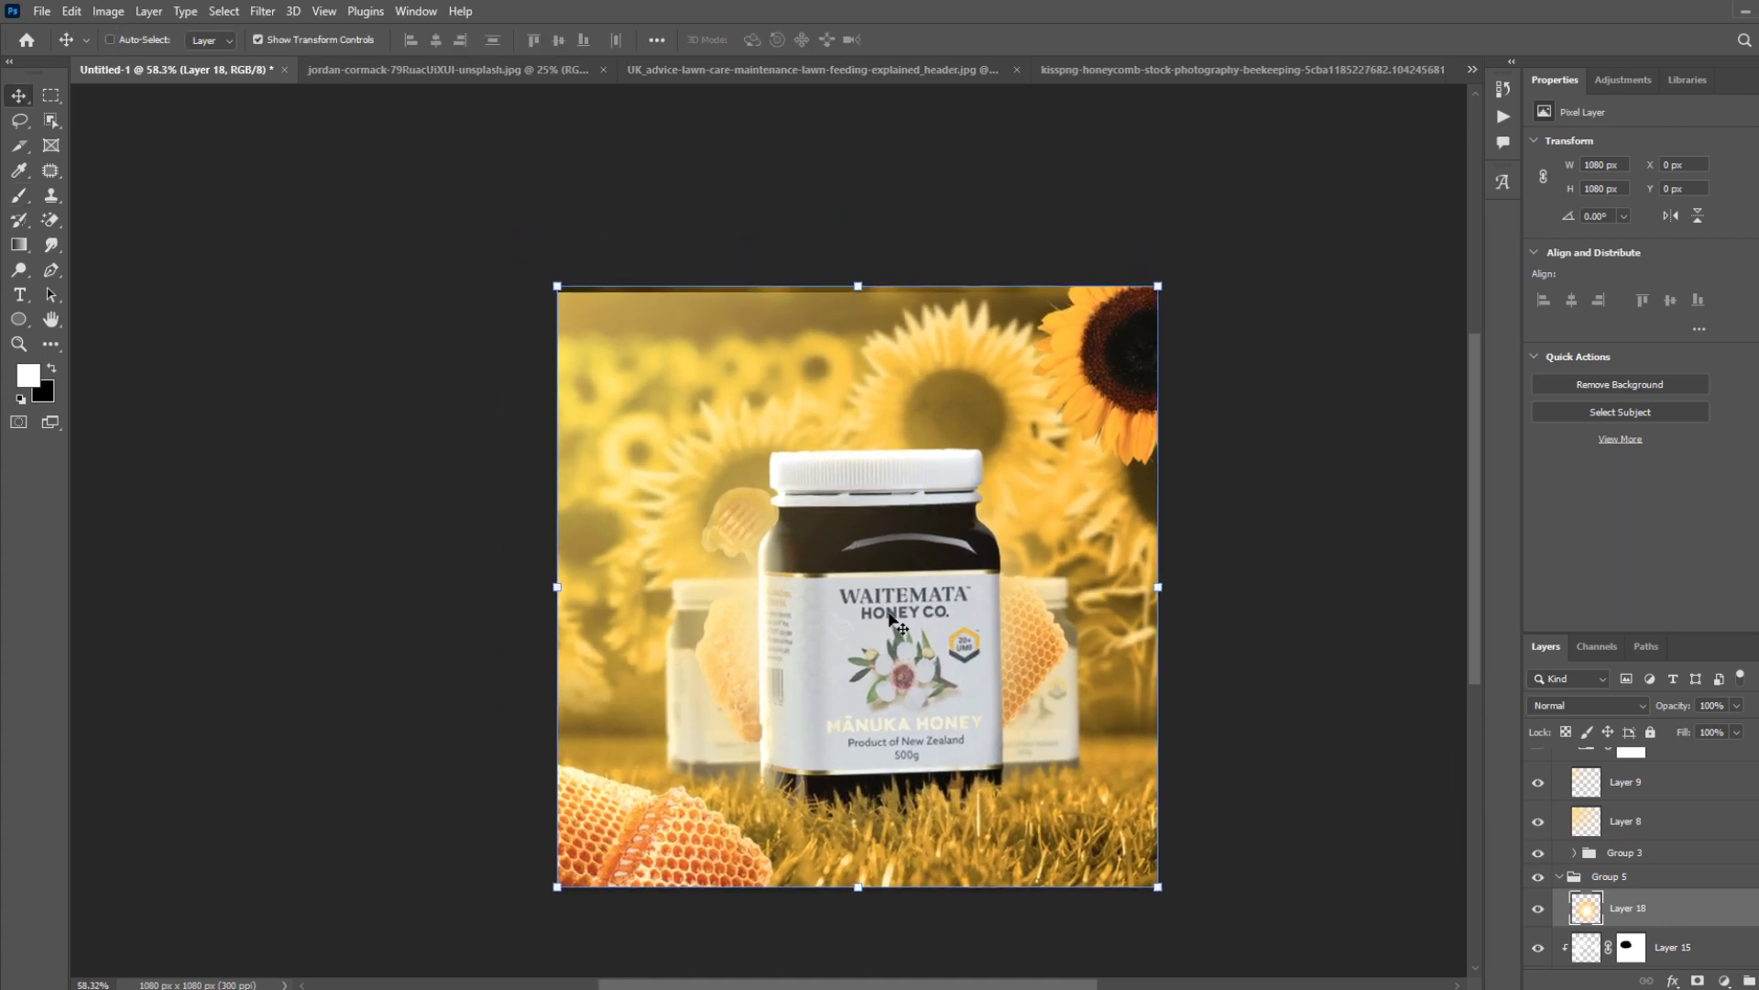
{"action": "scroll", "coordinate": [770, 573], "scroll_direction": "up", "scroll_amount": 1}
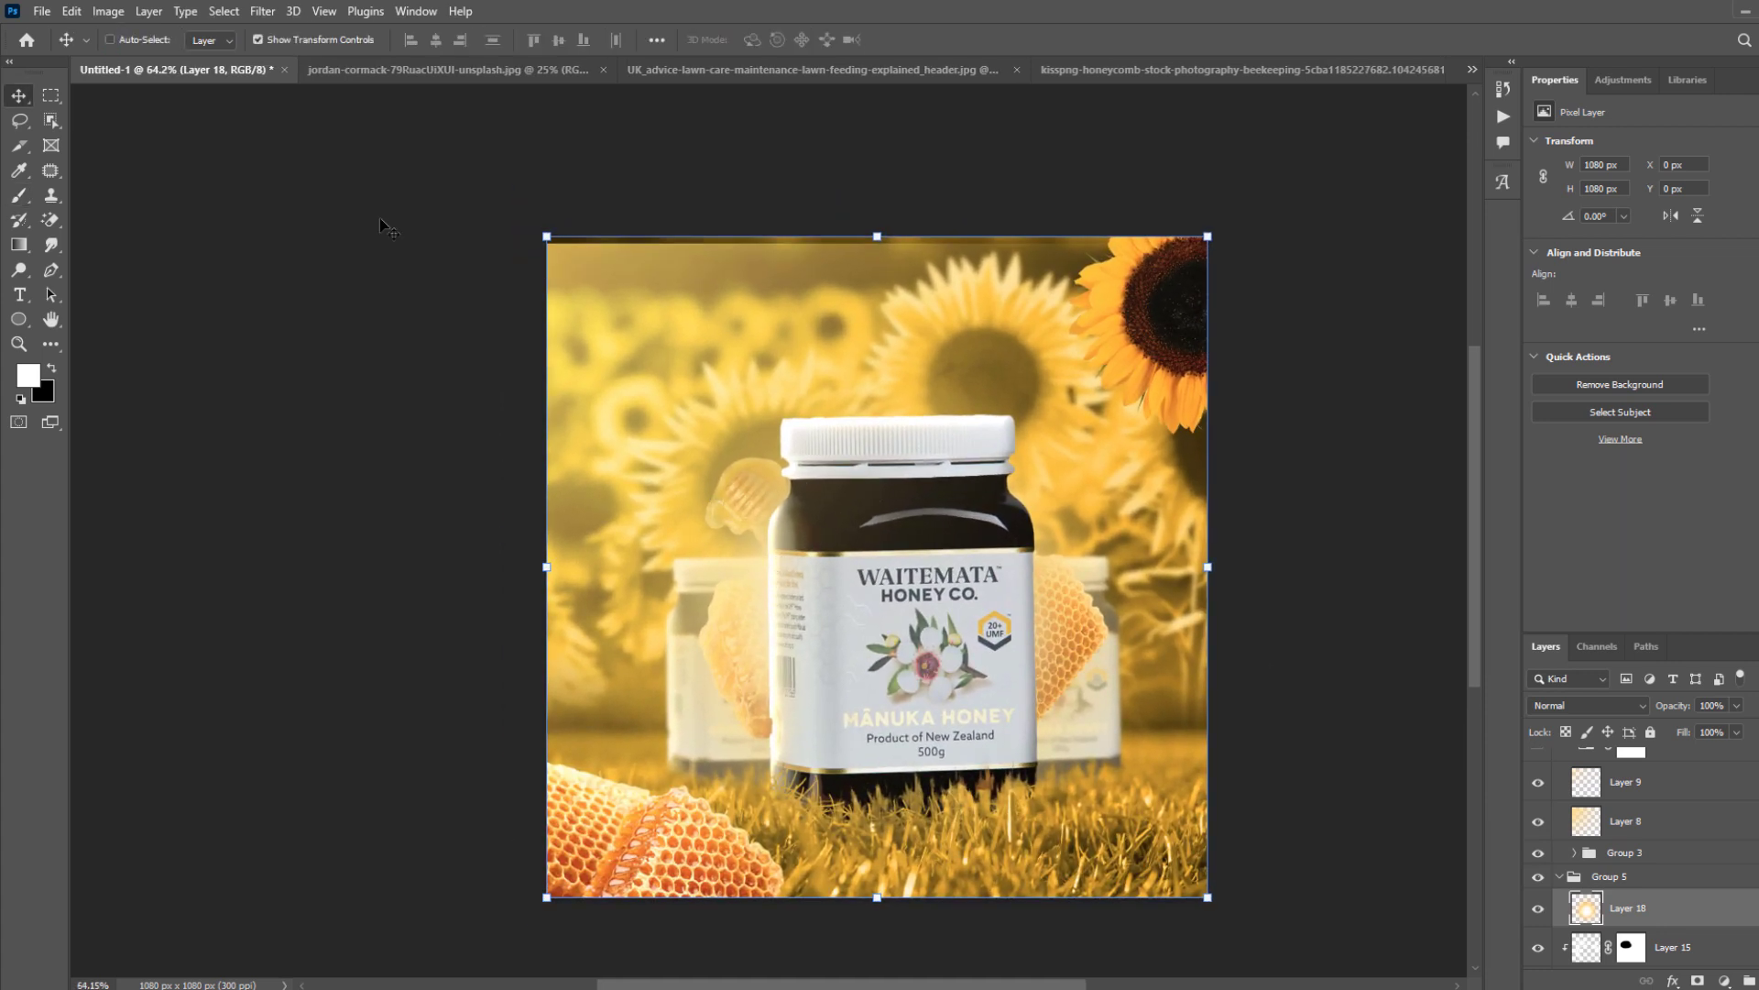
{"action": "key", "text": "shift+Left"}
{"action": "key", "text": "shift+Left"}
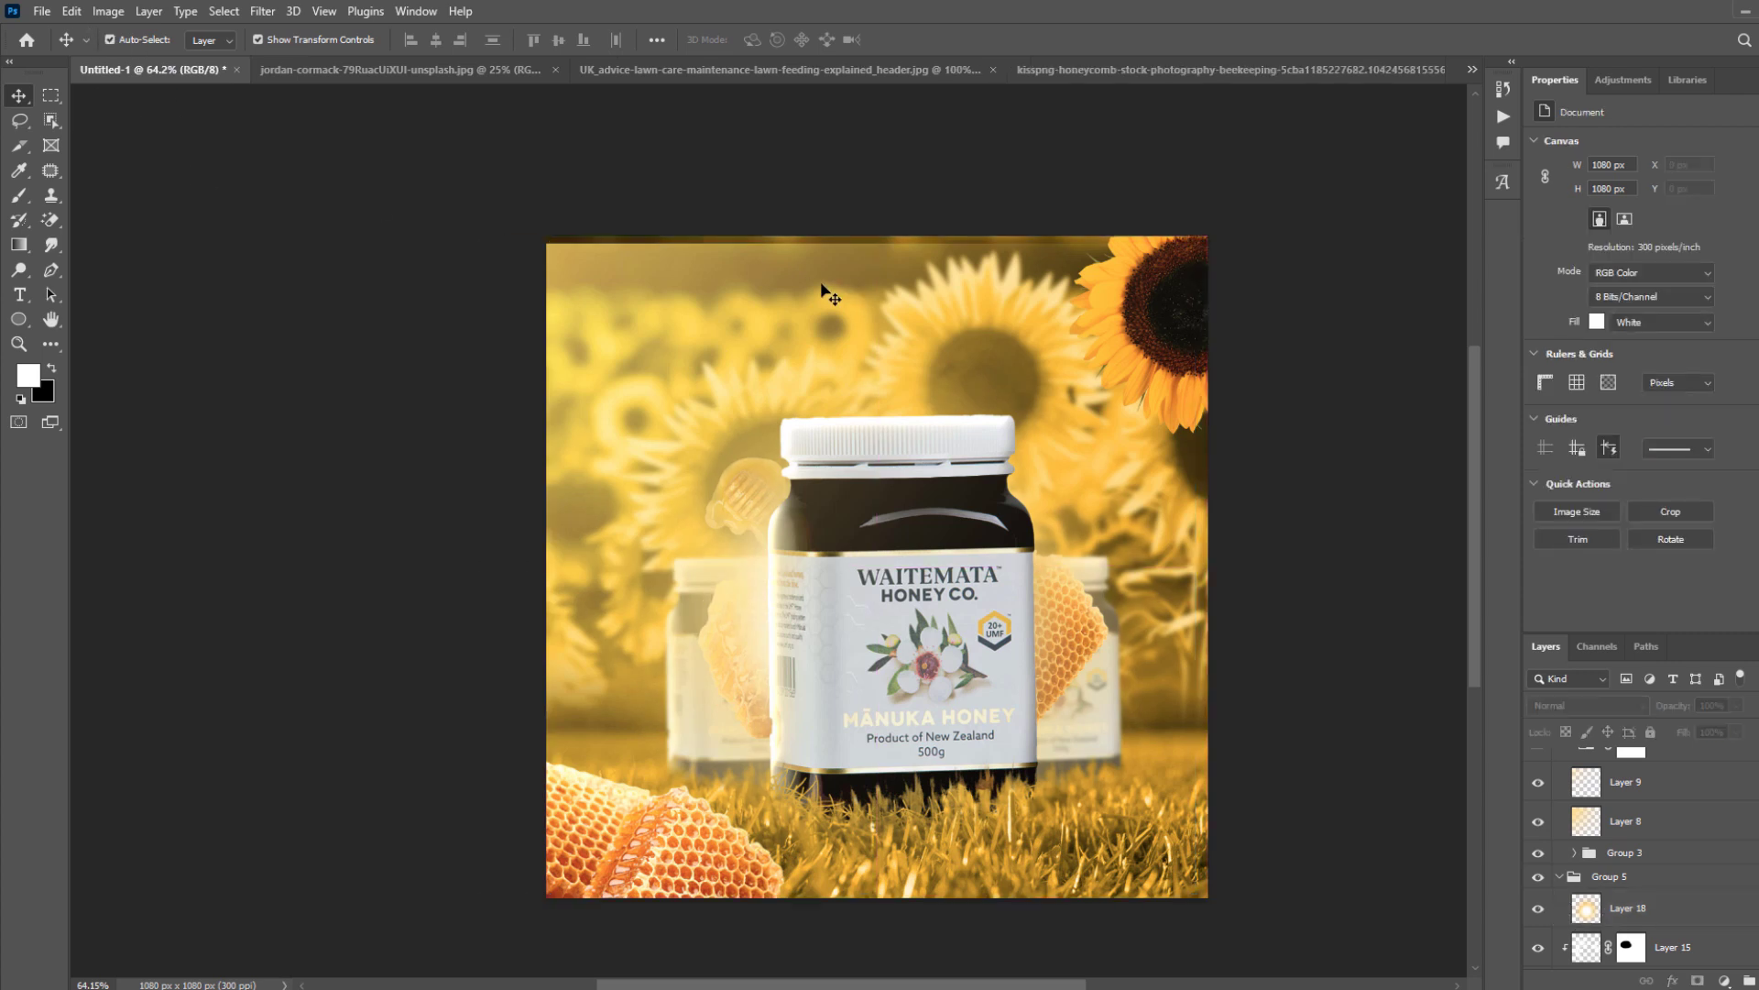
{"action": "left_click", "coordinate": [1724, 772]}
{"action": "left_click_drag", "start_coordinate": [903, 234], "coordinate": [883, 235]}
Group Layer 8 and Layer 9, and compare the image with the group hidden and shown.
{"action": "left_click", "coordinate": [1641, 825]}
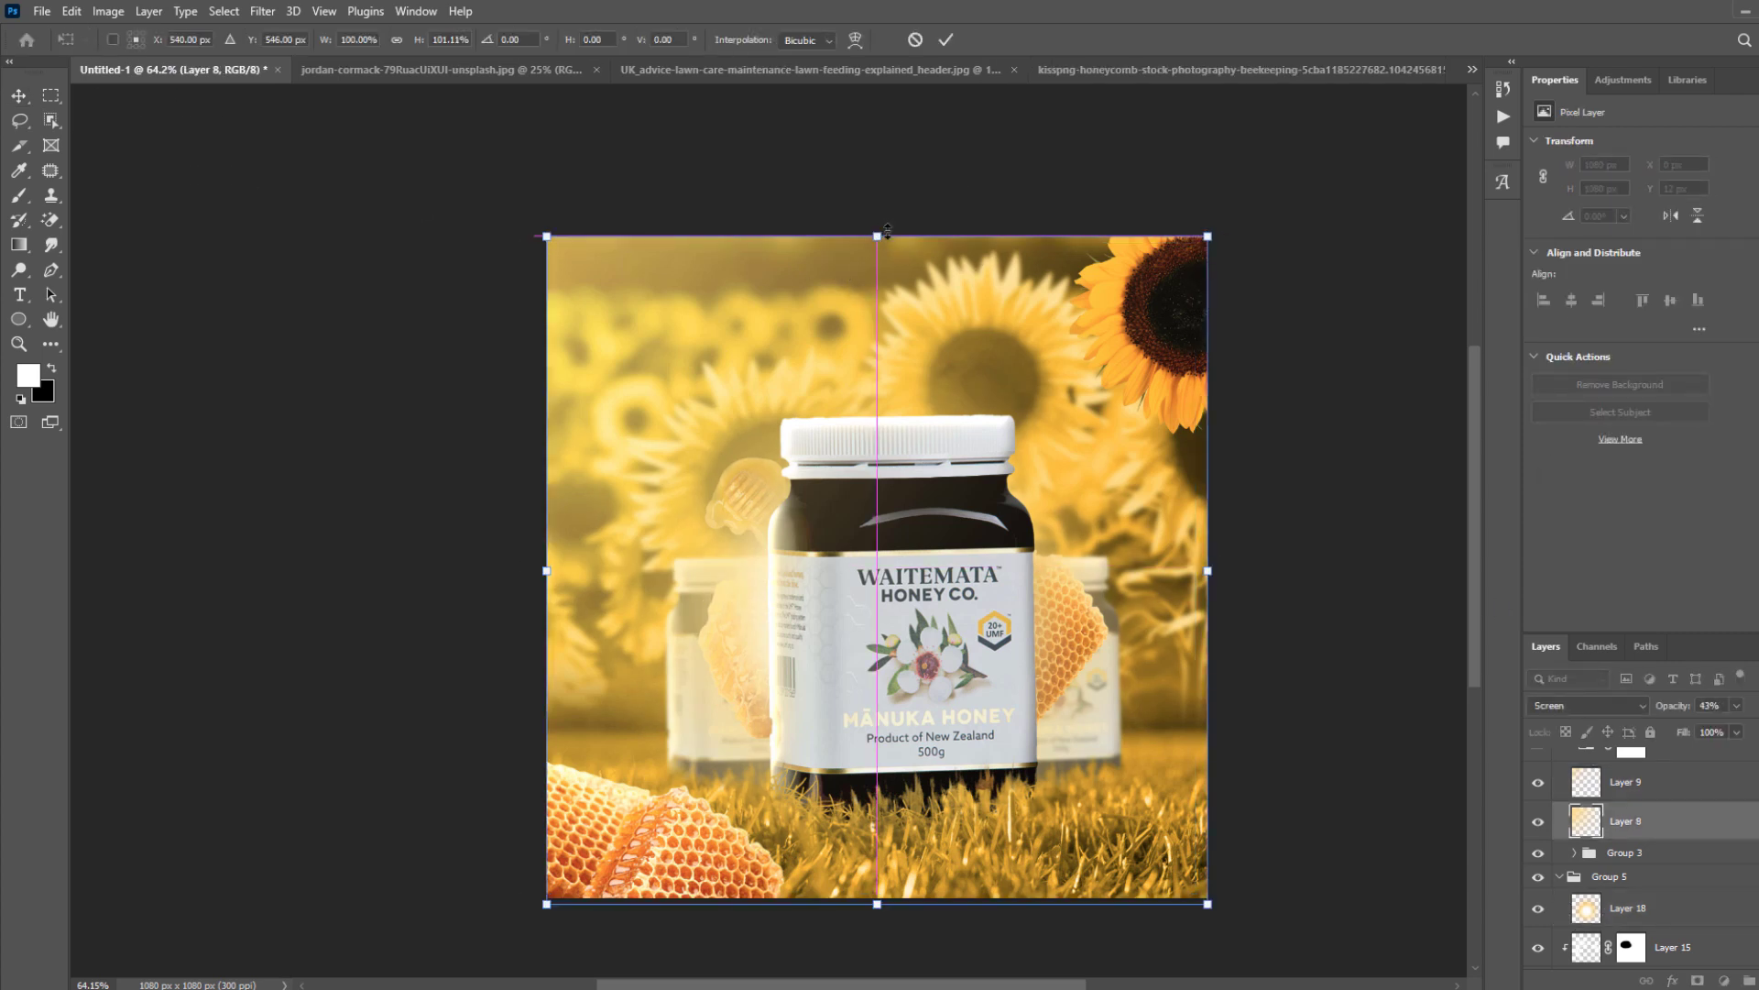
{"action": "left_click", "coordinate": [1641, 784], "text": "shift"}
{"action": "key", "text": "ctrl+g"}
{"action": "left_click", "coordinate": [1537, 777]}
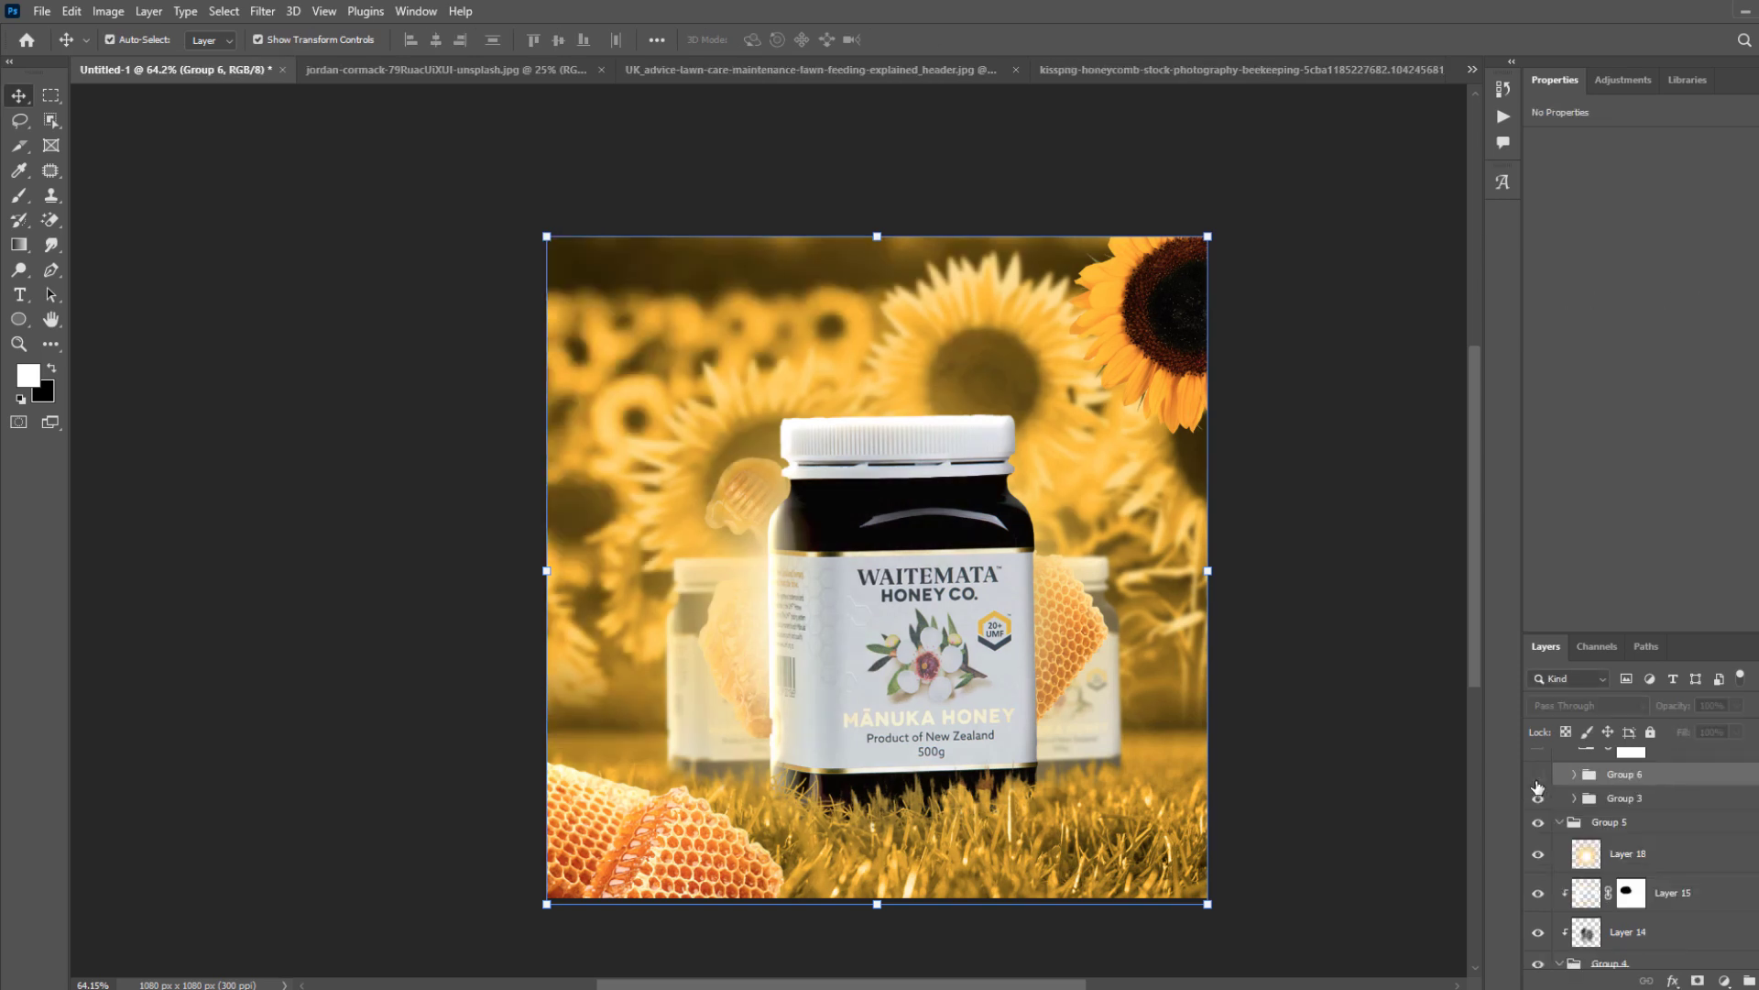
{"action": "left_click", "coordinate": [1538, 777]}
Reduce the opacity of the group holding Layers 8 and 9 to 82%.
{"action": "left_click", "coordinate": [1737, 706]}
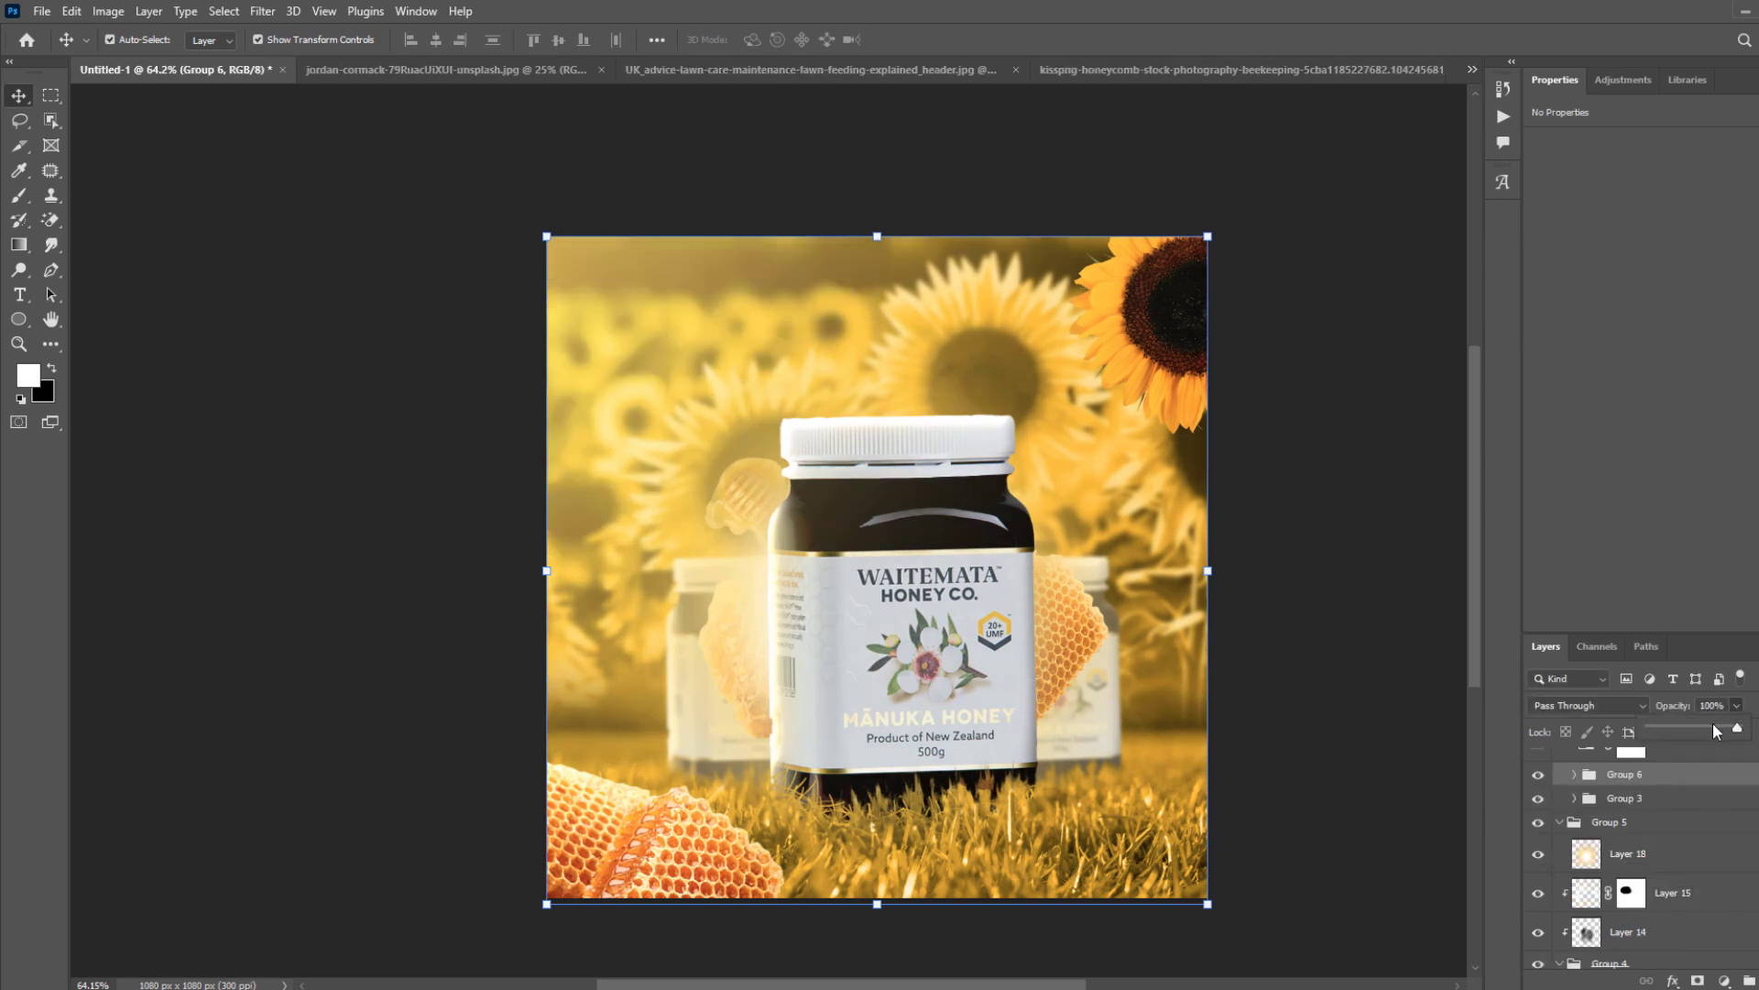
{"action": "left_click", "coordinate": [1710, 729]}
{"action": "left_click_drag", "start_coordinate": [1706, 731], "coordinate": [1722, 729]}
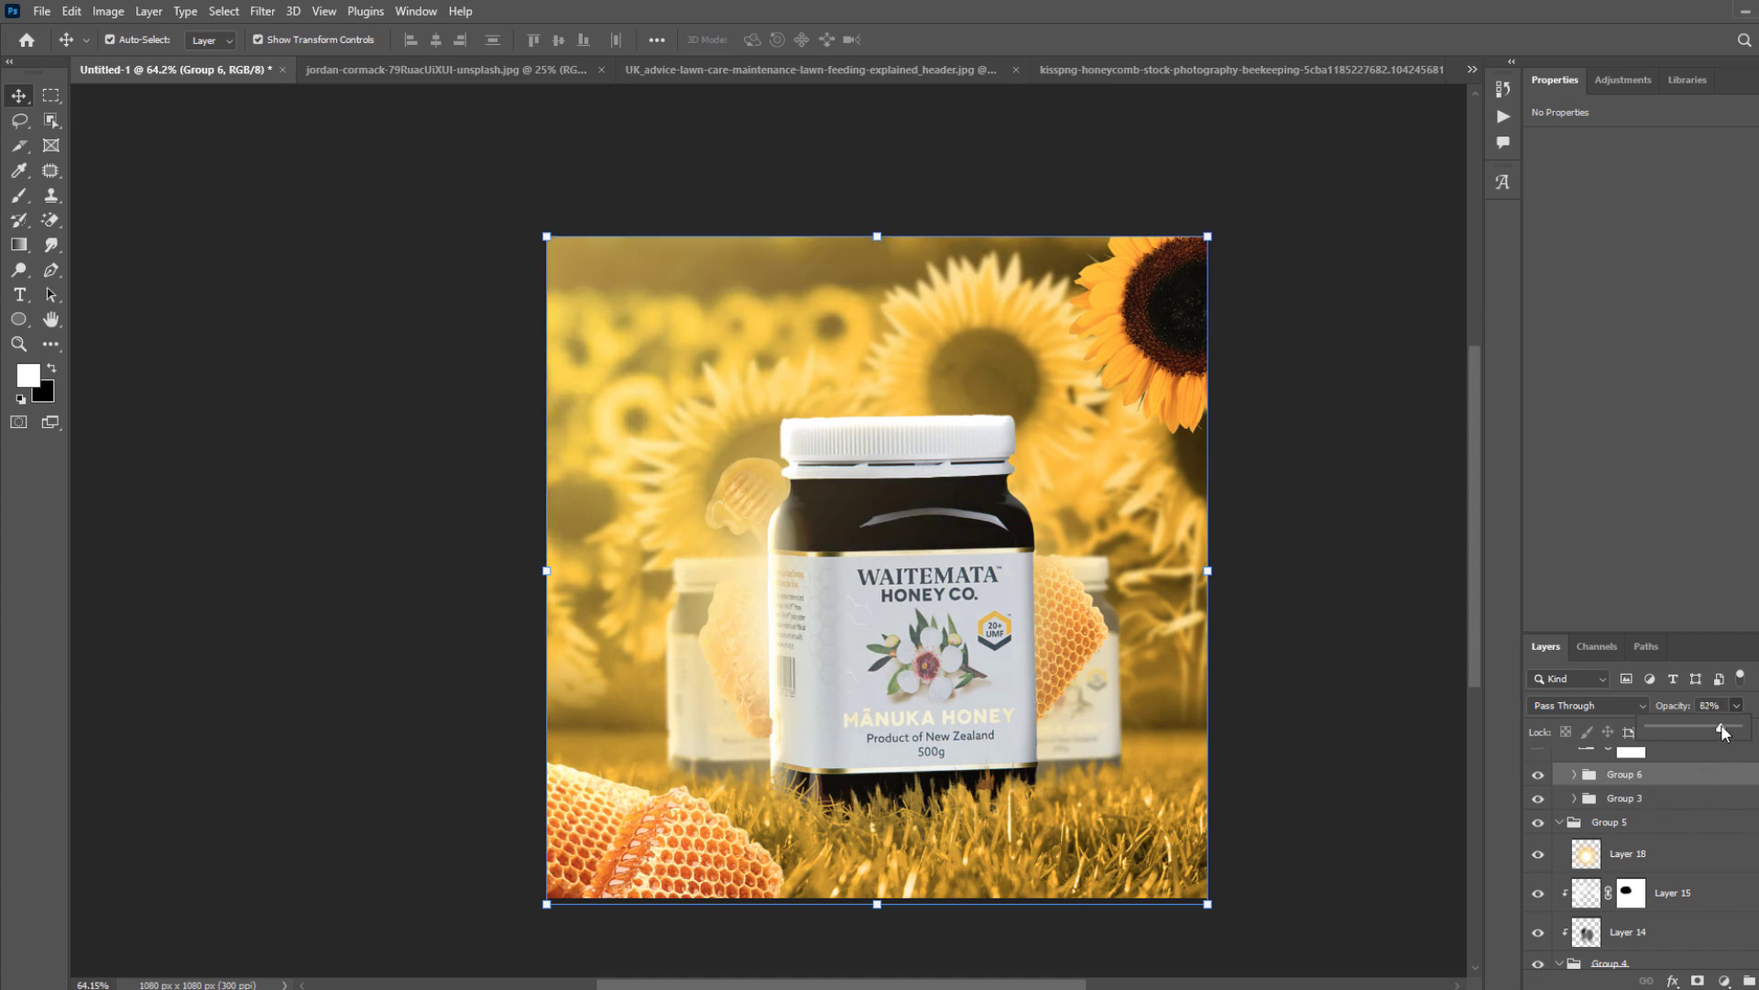
{"action": "left_click", "coordinate": [1287, 760]}
Add a new layer above the foreground sunflower and clip it to the sunflower layer.
{"action": "left_click", "coordinate": [725, 746]}
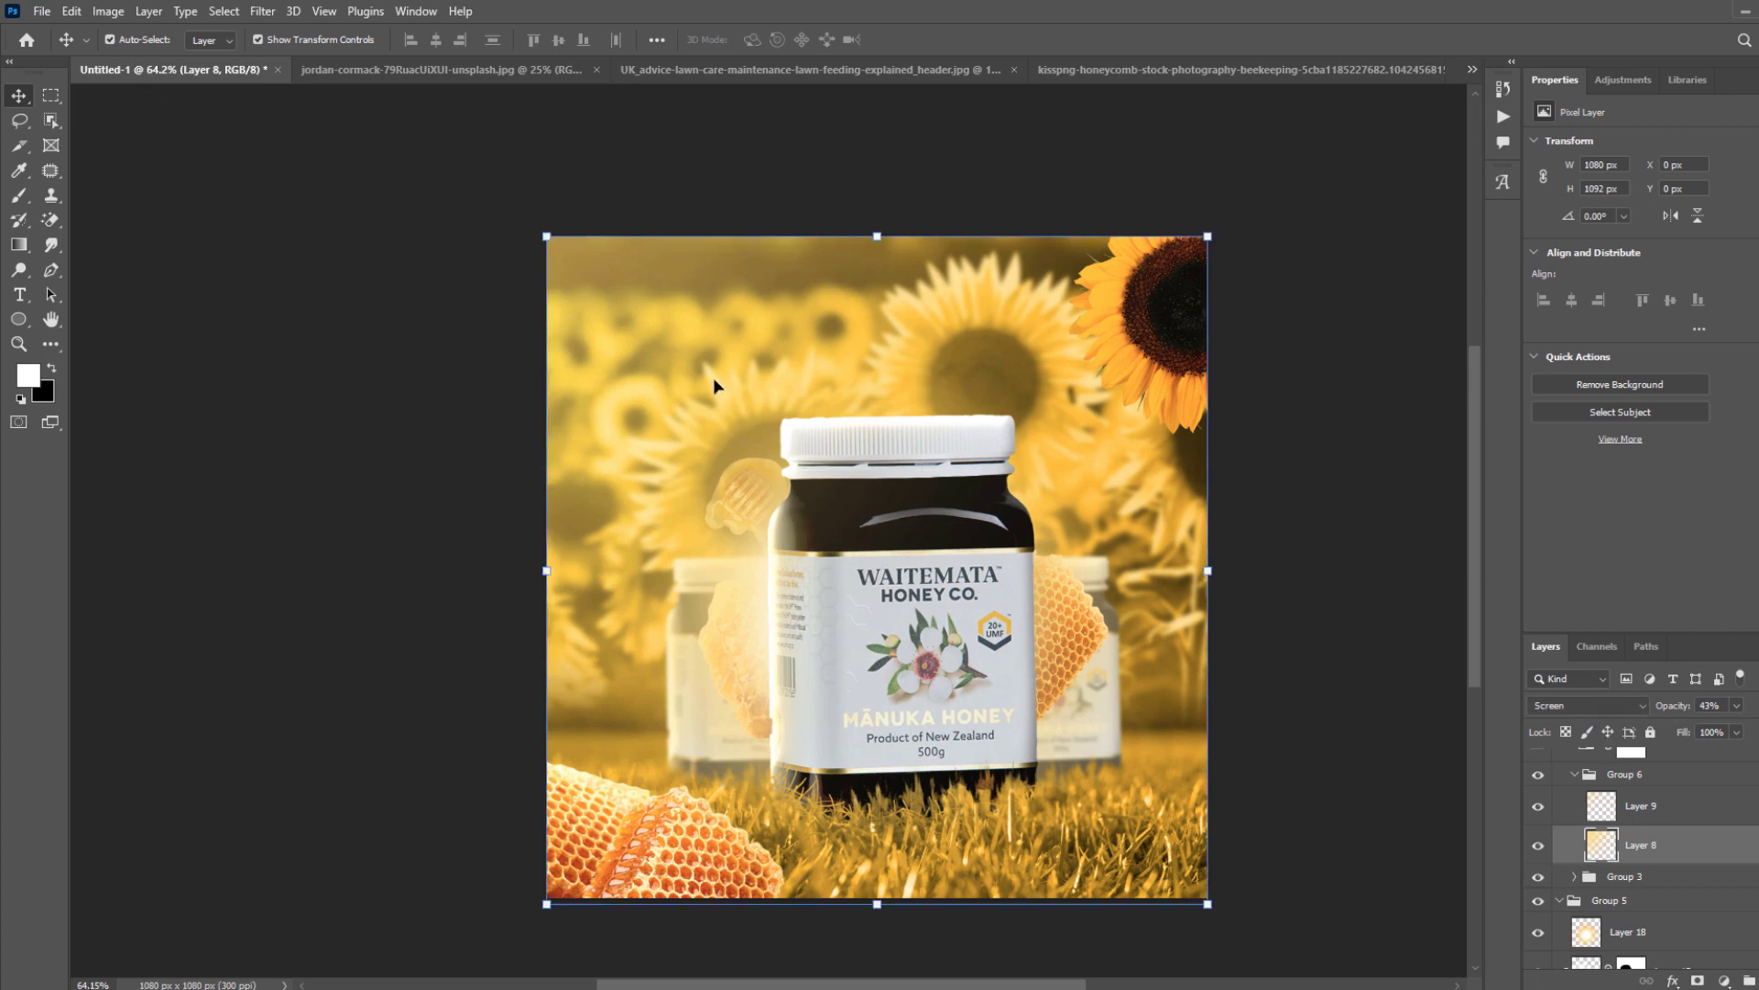
{"action": "left_click", "coordinate": [1636, 808]}
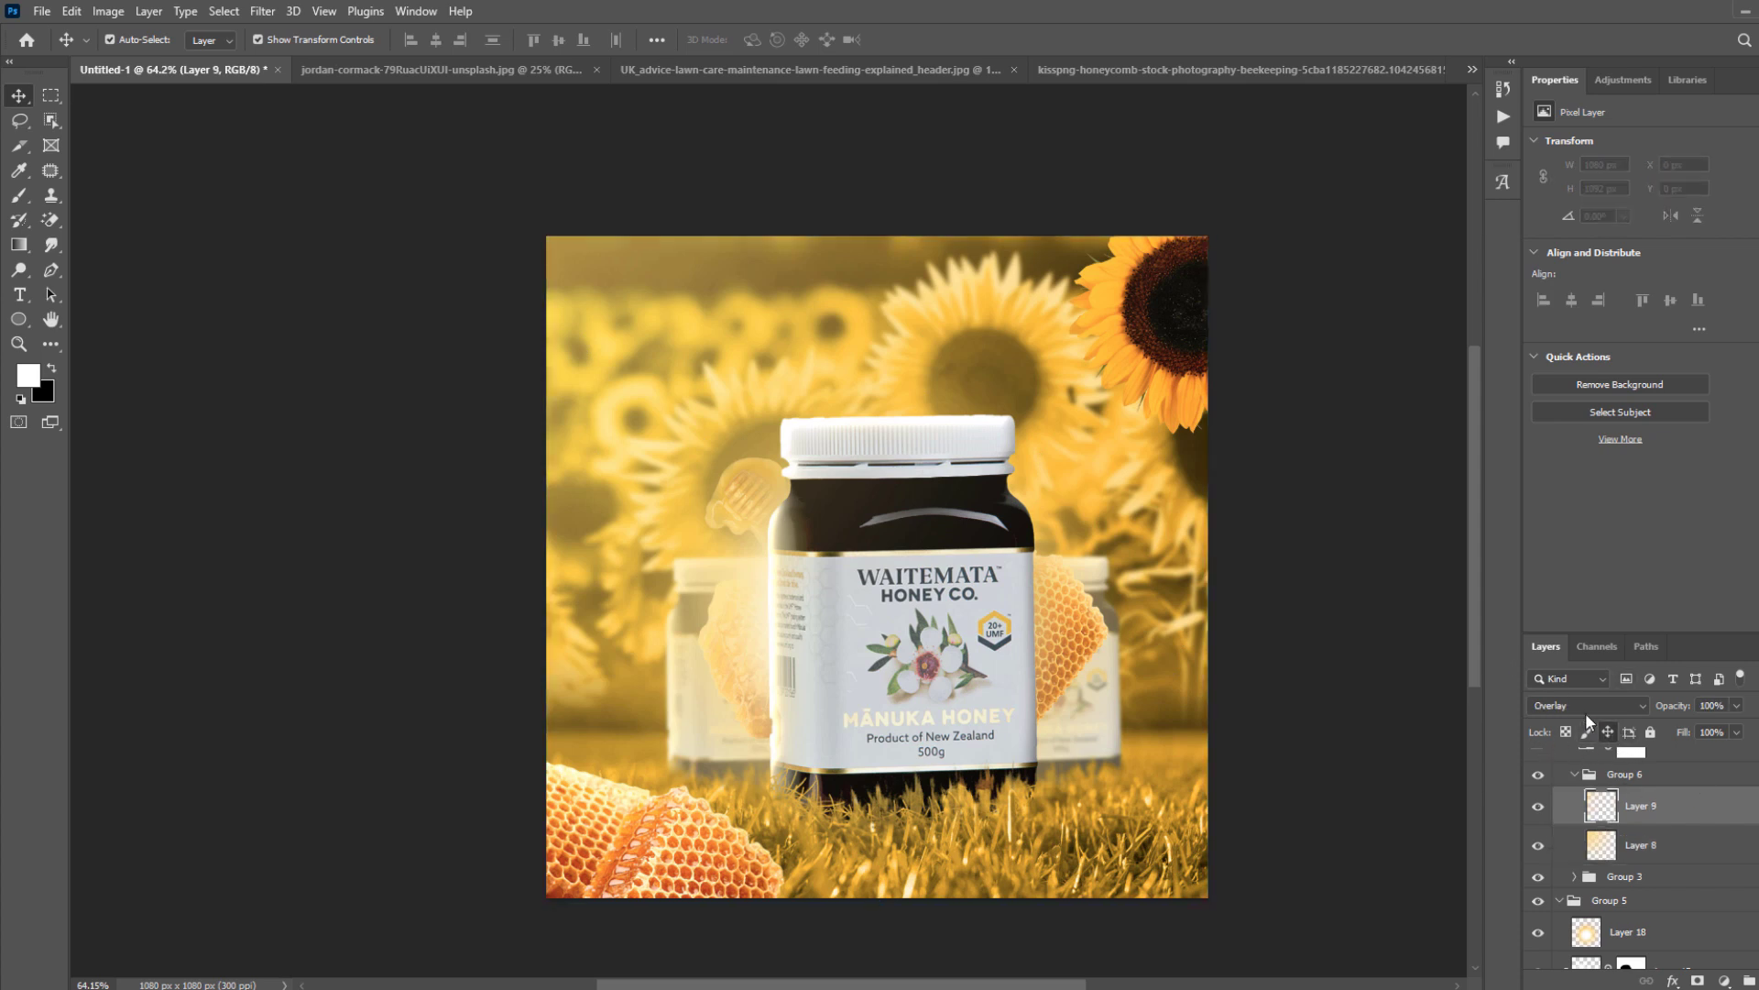
{"action": "left_click", "coordinate": [1191, 328]}
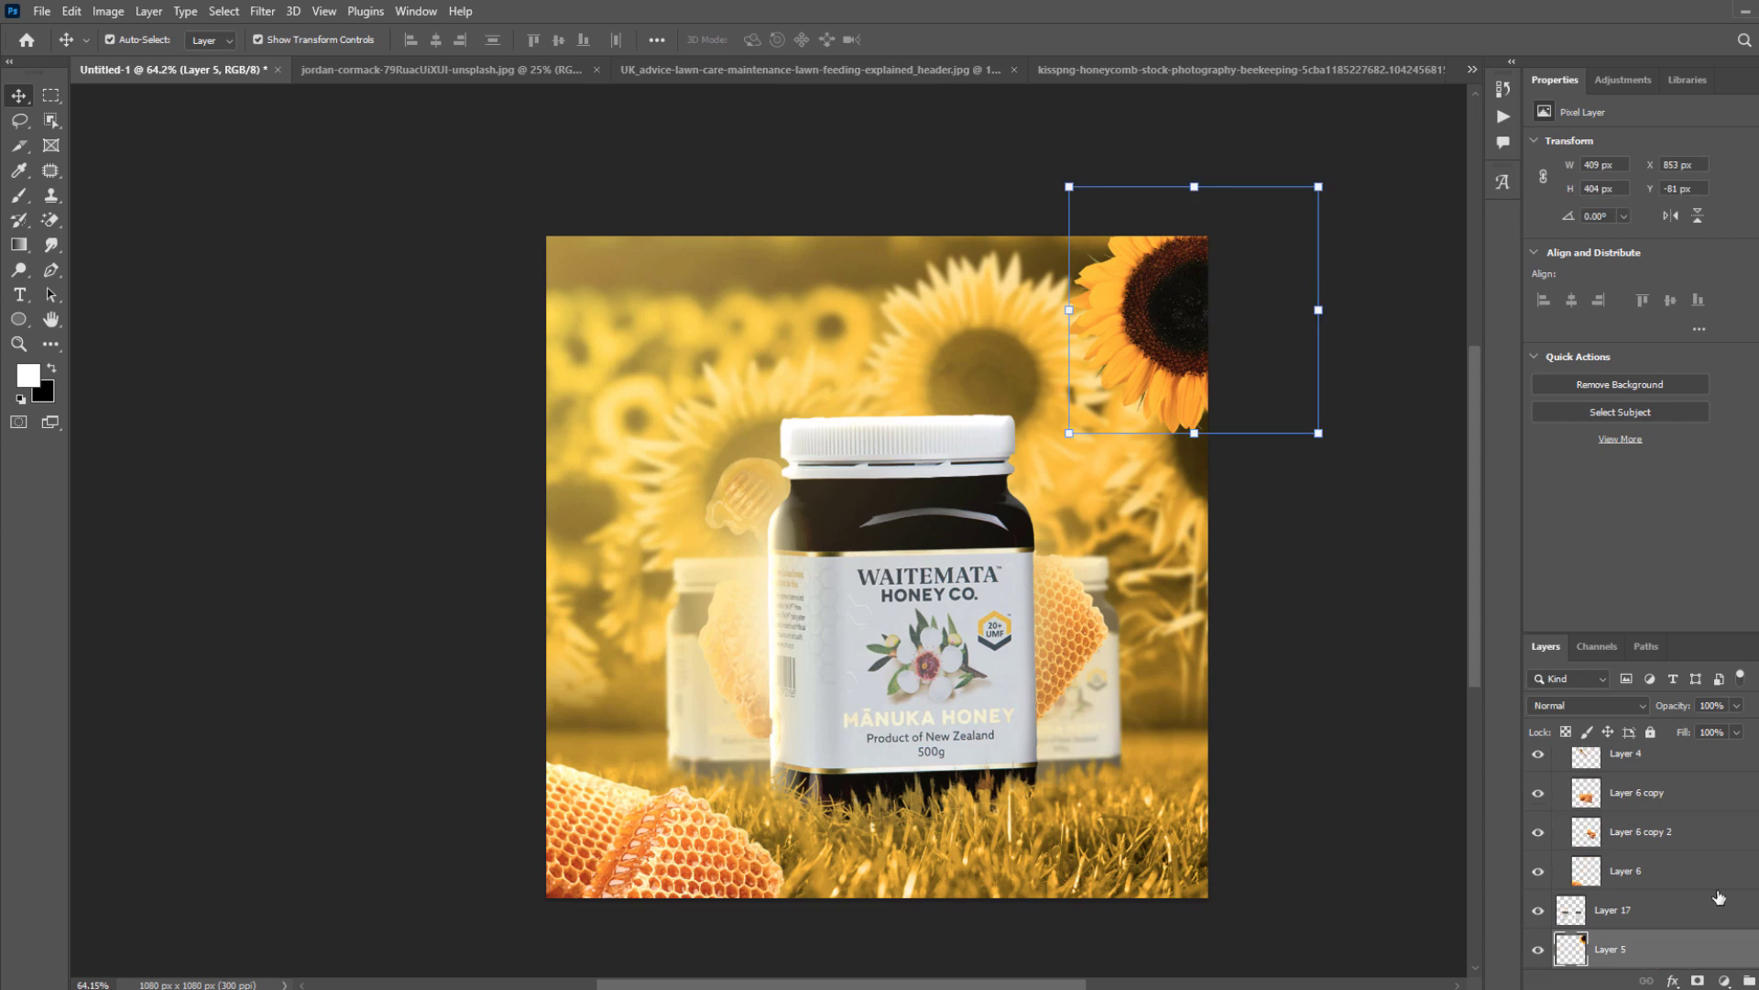
{"action": "scroll", "coordinate": [1677, 907], "scroll_direction": "down", "scroll_amount": 1}
{"action": "key", "text": "ctrl+shift+alt+n"}
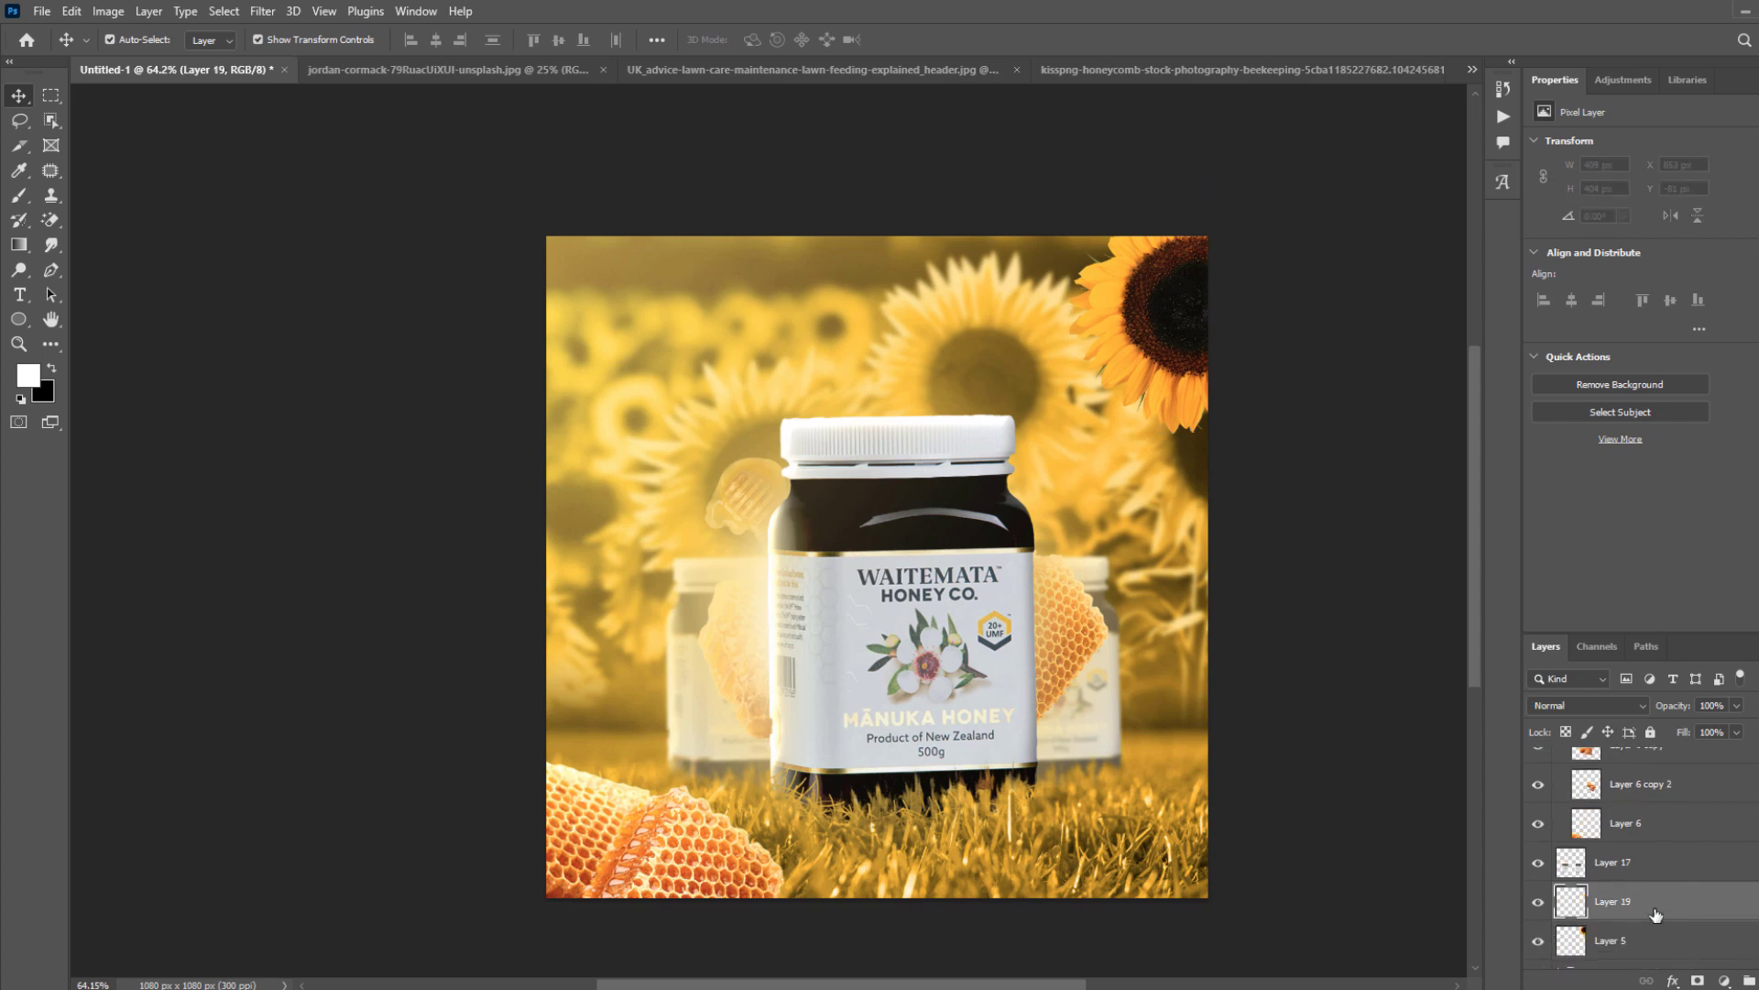
{"action": "right_click", "coordinate": [1657, 915]}
{"action": "left_click", "coordinate": [1622, 485]}
Paint white highlights along the sunflower's petal edges with a soft brush of about 150 px.
{"action": "key", "text": "b"}
{"action": "right_click", "coordinate": [1031, 237]}
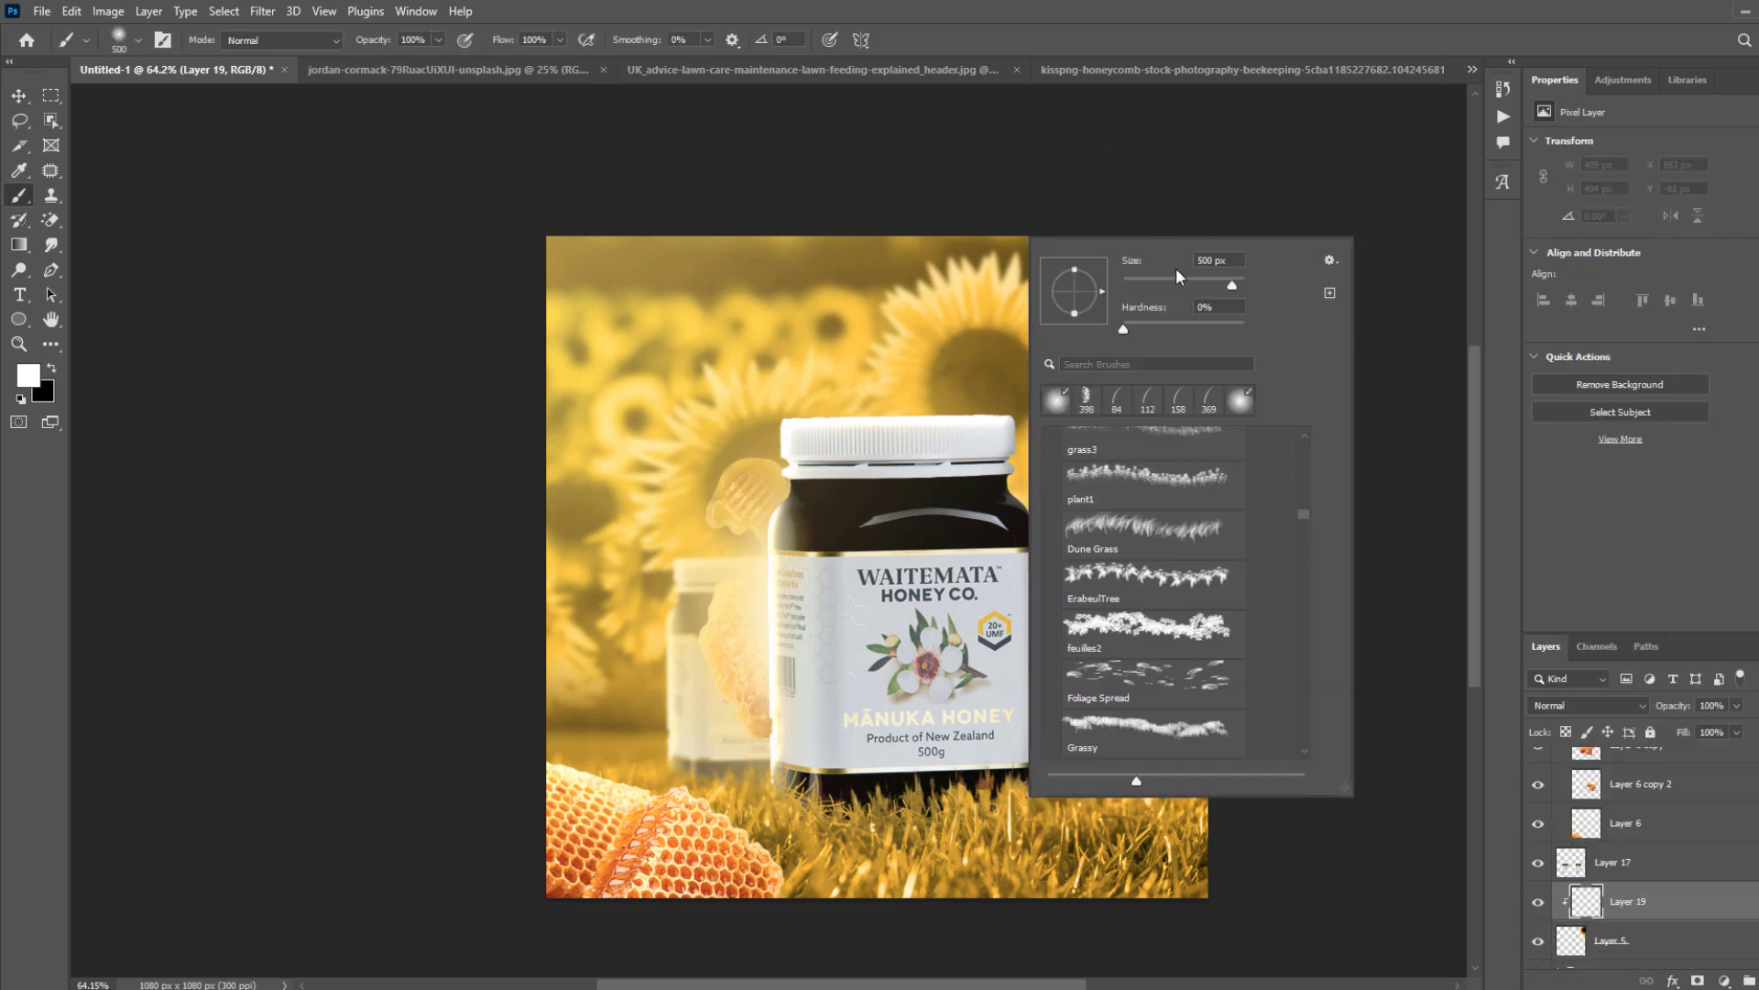
{"action": "left_click", "coordinate": [1180, 280]}
{"action": "left_click", "coordinate": [1140, 182]}
{"action": "right_click", "coordinate": [1235, 220]}
{"action": "right_click", "coordinate": [991, 314]}
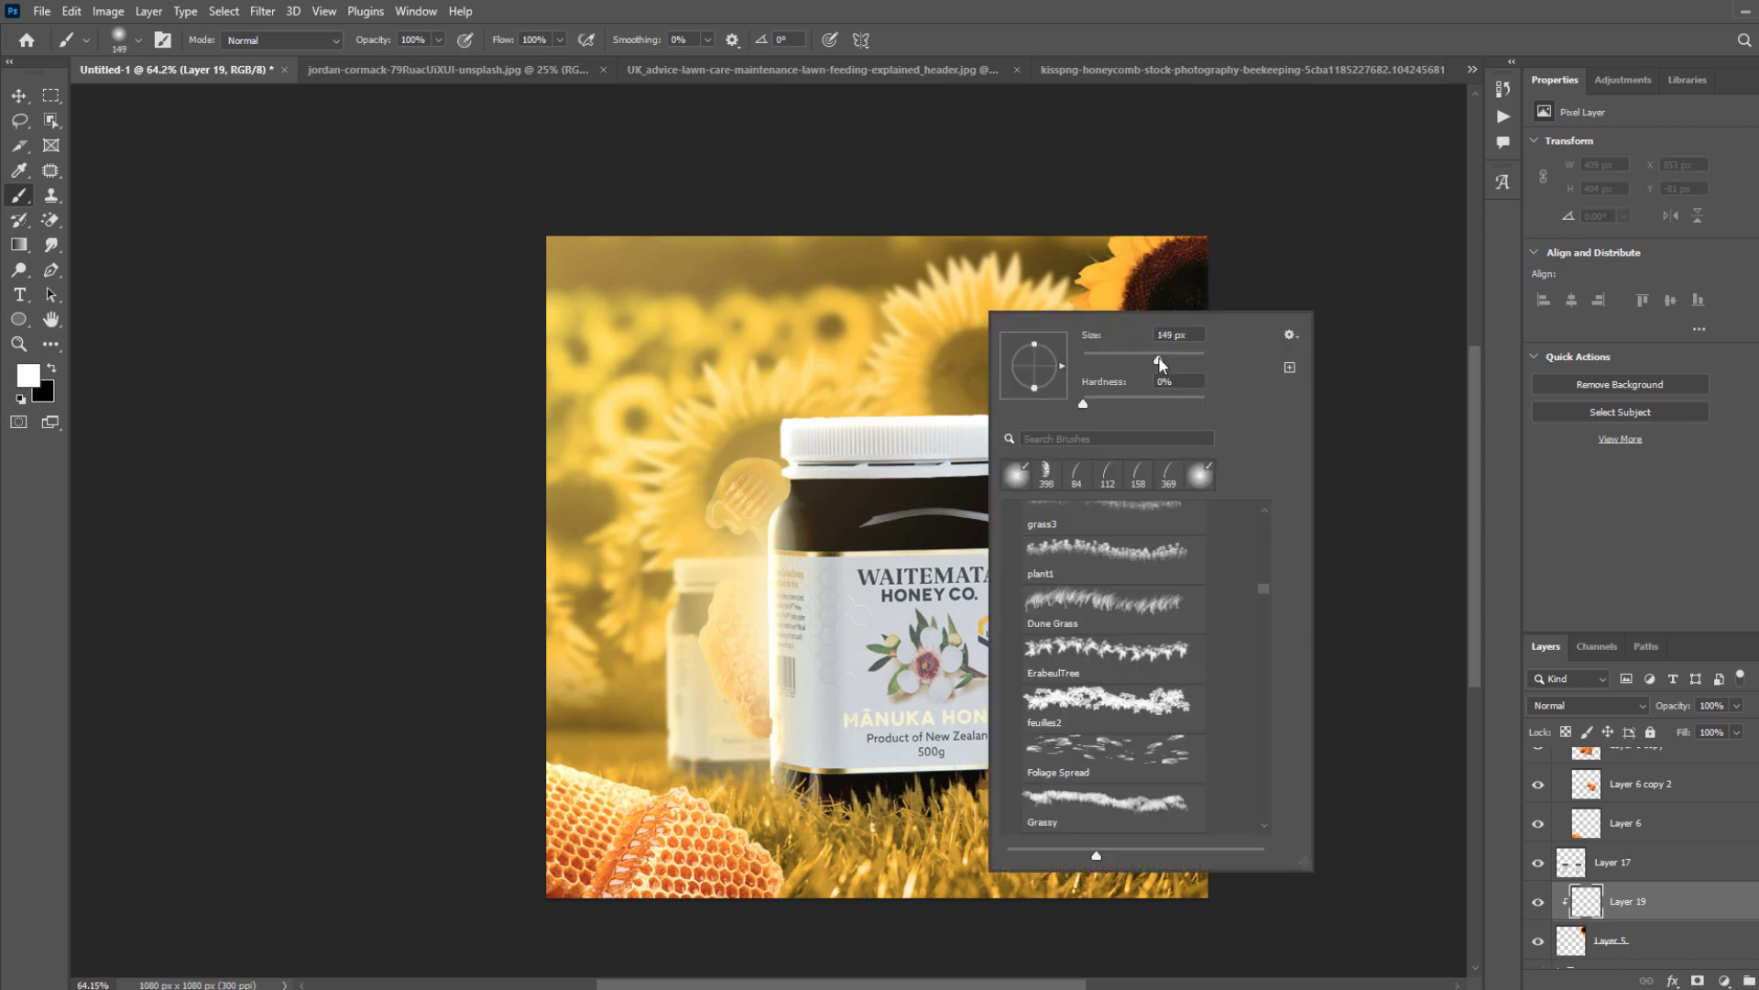
{"action": "left_click_drag", "start_coordinate": [1159, 364], "coordinate": [1162, 364]}
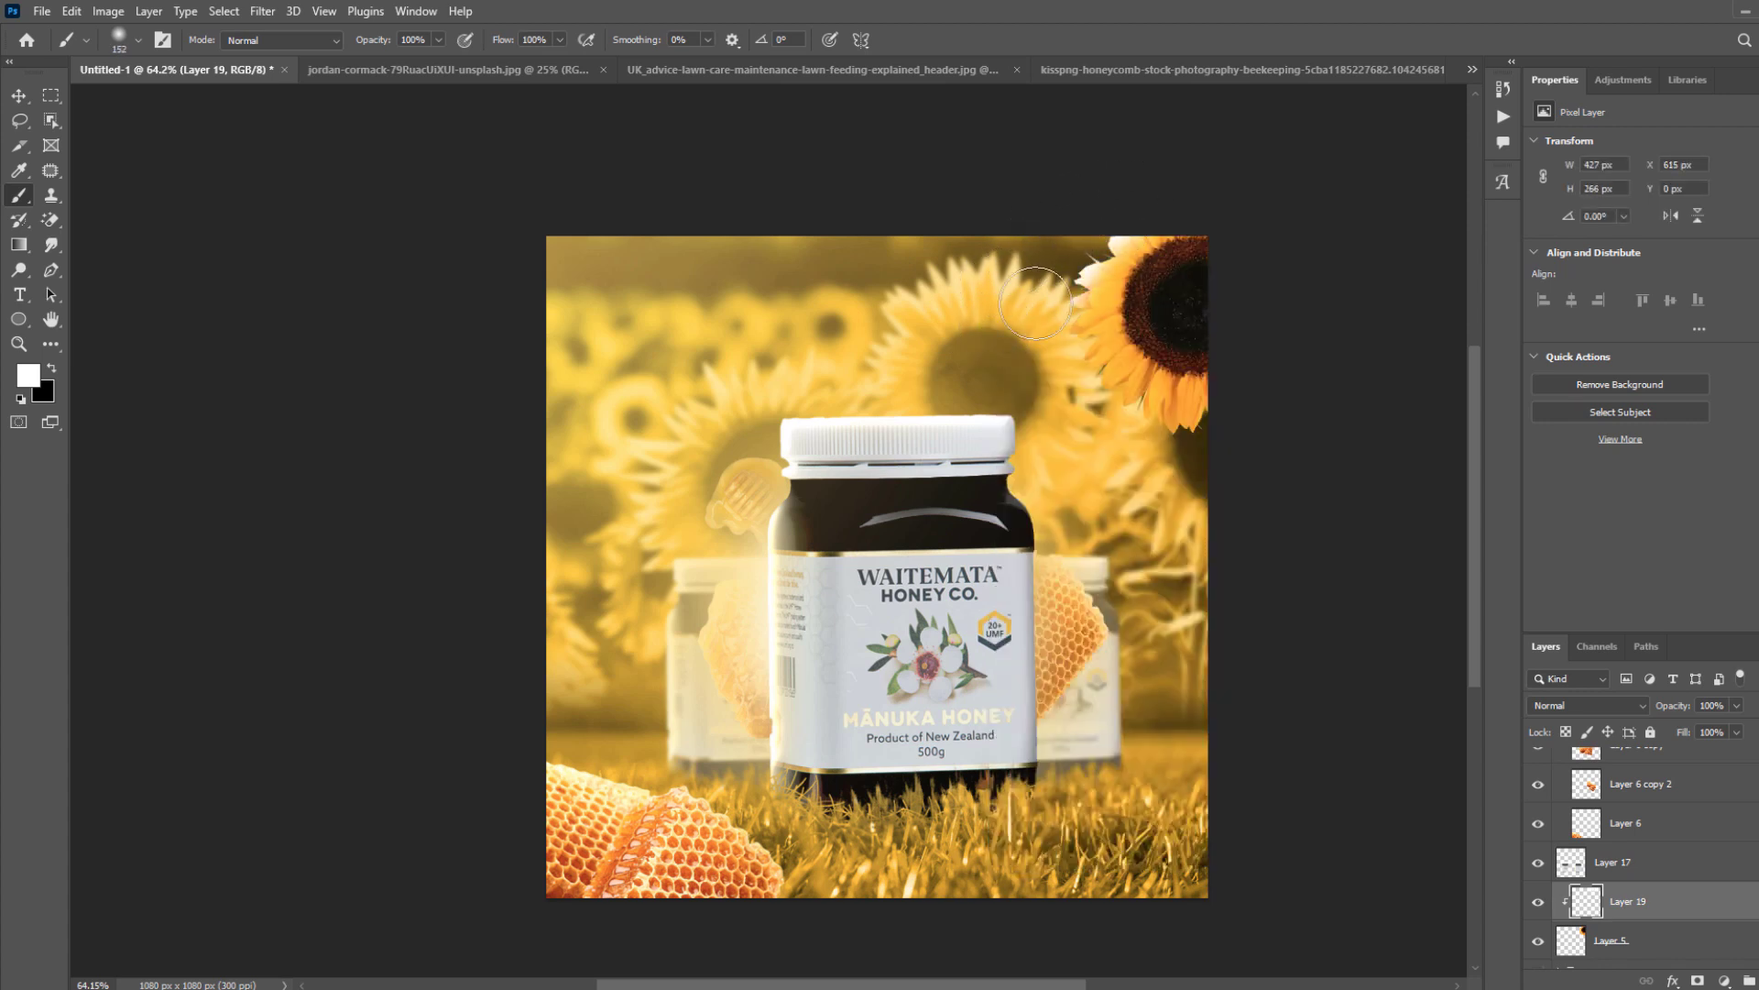
{"action": "mouse_move", "coordinate": [1035, 303]}
{"action": "left_mouse_down"}
{"action": "mouse_move", "coordinate": [1020, 339]}
{"action": "mouse_move", "coordinate": [1074, 423]}
{"action": "mouse_move", "coordinate": [1068, 466]}
{"action": "mouse_move", "coordinate": [1158, 506]}
{"action": "mouse_move", "coordinate": [1189, 472]}
{"action": "mouse_move", "coordinate": [1081, 450]}
{"action": "mouse_move", "coordinate": [1197, 472]}
{"action": "left_mouse_up"}
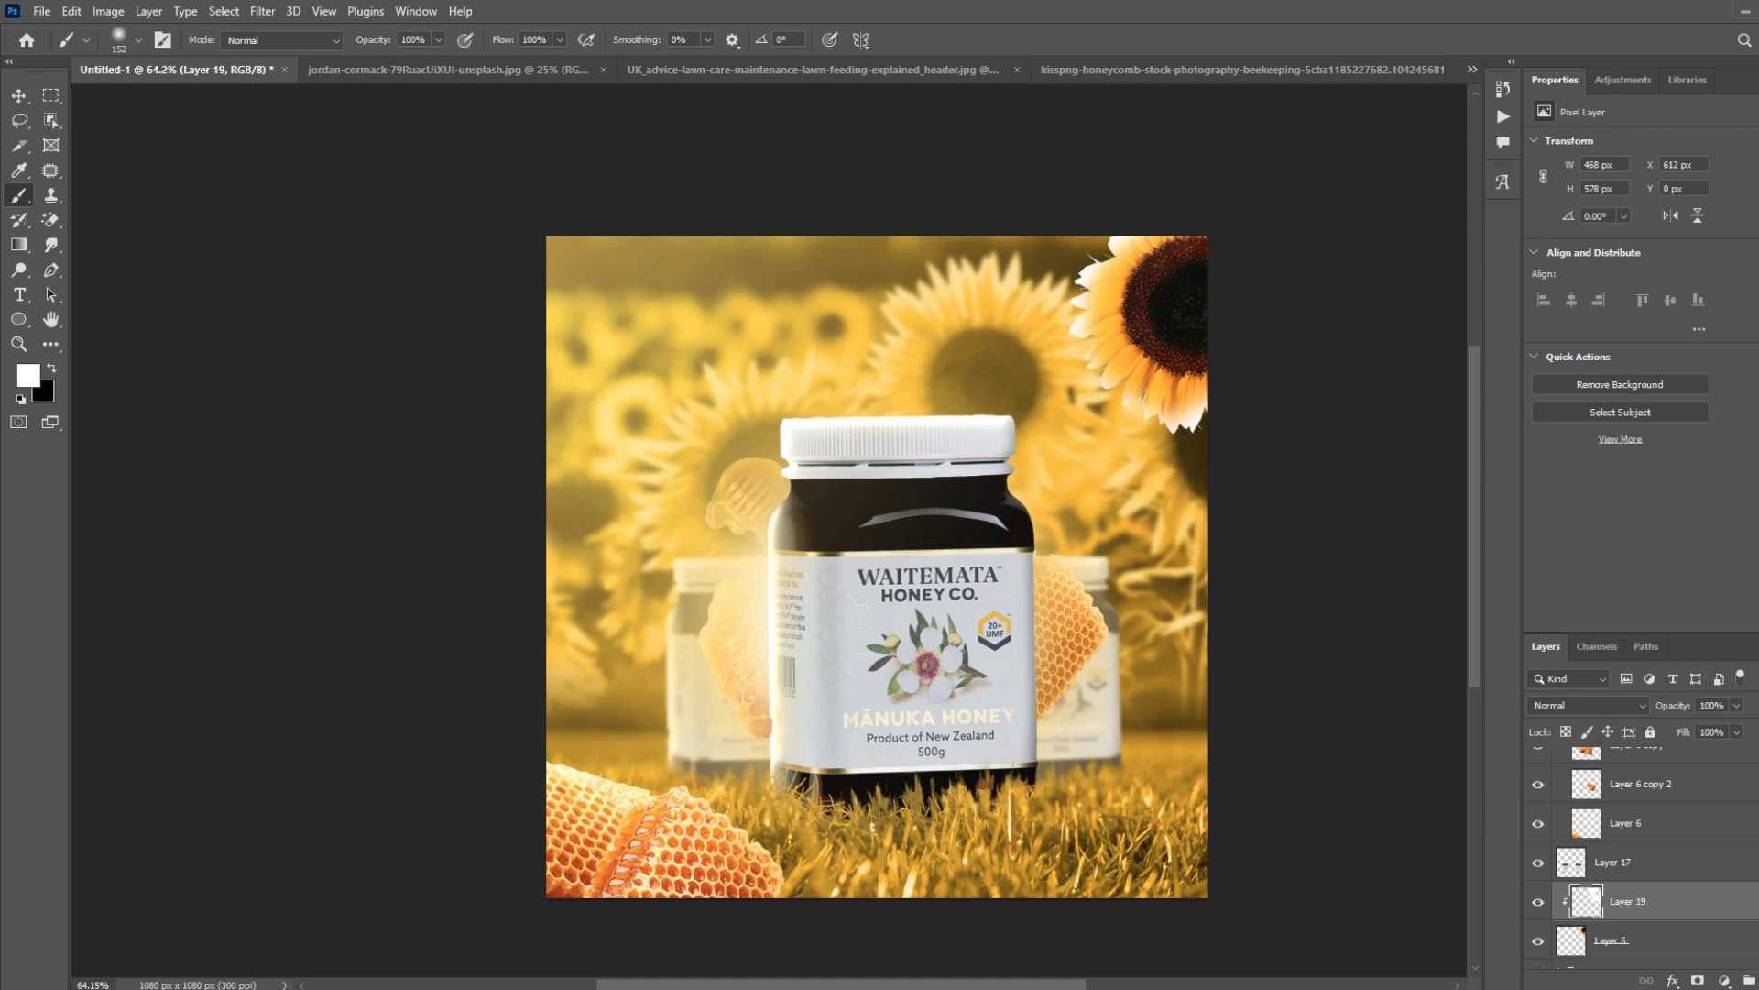
Add another layer above the white highlights and clip it to the sunflower layer.
{"action": "key", "text": "ctrl+shift+alt+n"}
{"action": "right_click", "coordinate": [1669, 915]}
{"action": "left_click", "coordinate": [1610, 487]}
Sample a pale yellow from the scene and paint it over the sunflower's outer petals with a 193 px soft brush.
{"action": "key", "text": "i"}
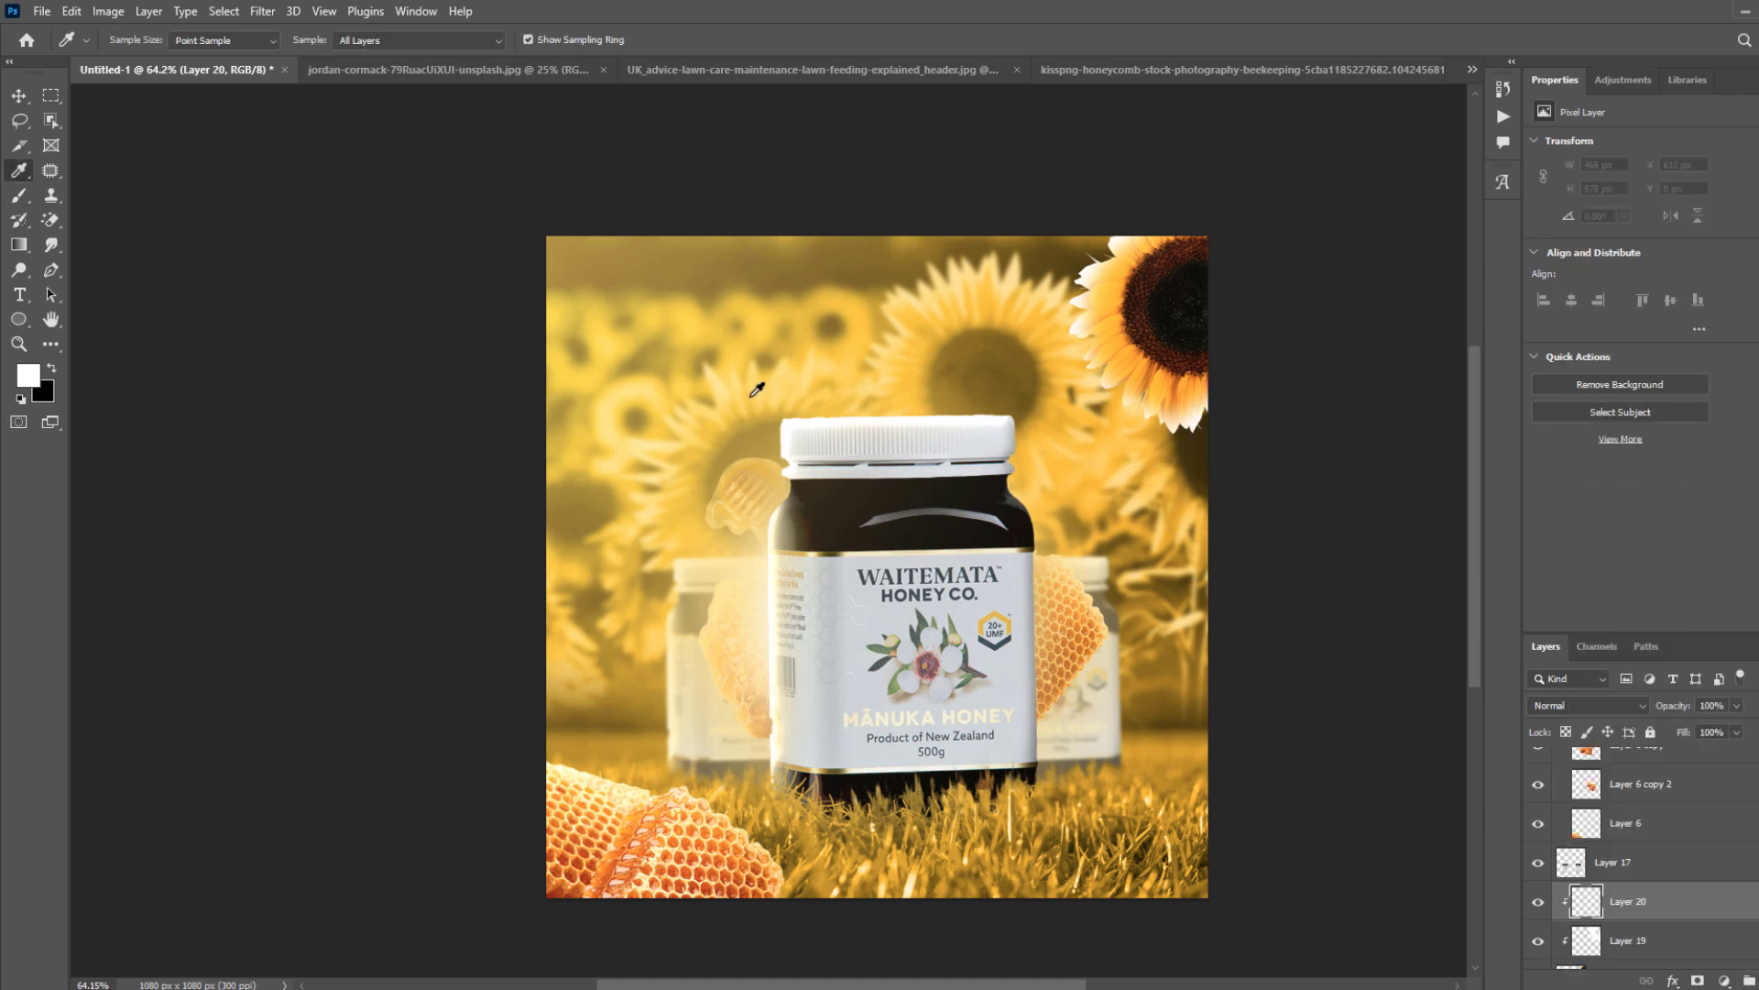
{"action": "mouse_move", "coordinate": [777, 643]}
{"action": "left_mouse_down"}
{"action": "mouse_move", "coordinate": [757, 653]}
{"action": "mouse_move", "coordinate": [1005, 631]}
{"action": "mouse_move", "coordinate": [1052, 594]}
{"action": "mouse_move", "coordinate": [1034, 553]}
{"action": "left_mouse_up"}
{"action": "key", "text": "b"}
{"action": "right_click", "coordinate": [1082, 437]}
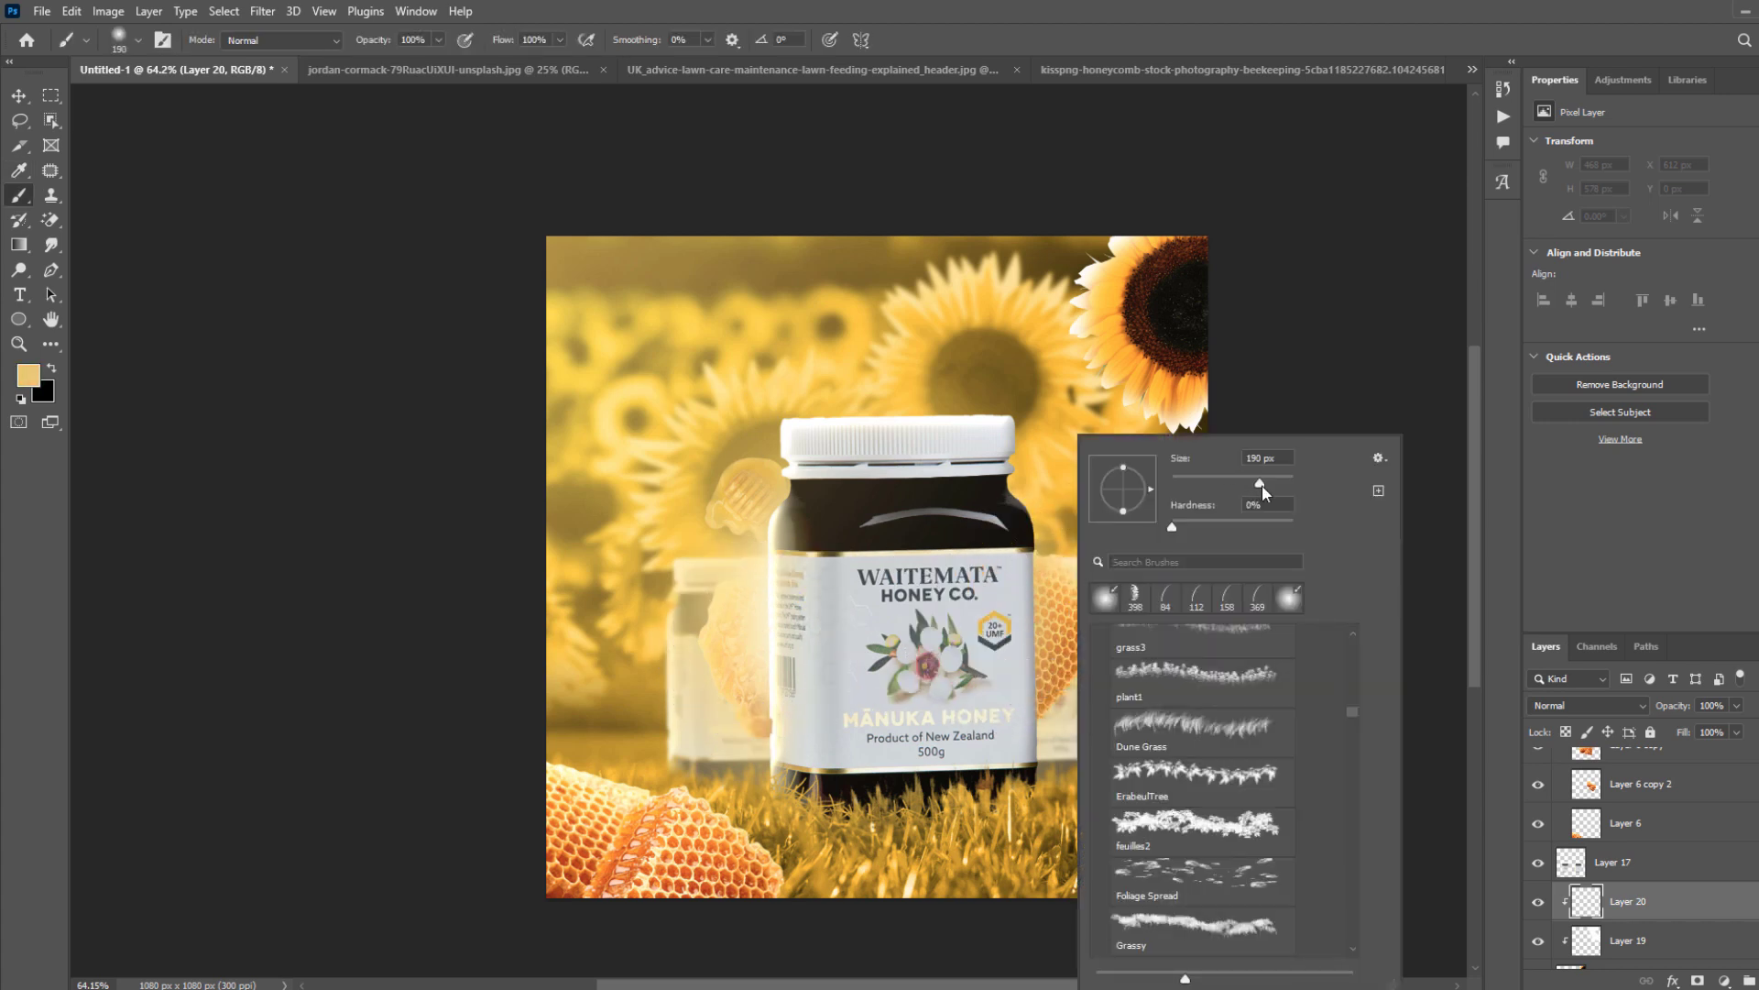
{"action": "left_click_drag", "start_coordinate": [1261, 485], "coordinate": [1262, 485]}
{"action": "mouse_move", "coordinate": [1088, 189]}
{"action": "left_mouse_down"}
{"action": "mouse_move", "coordinate": [979, 370]}
{"action": "mouse_move", "coordinate": [997, 398]}
{"action": "mouse_move", "coordinate": [1056, 413]}
{"action": "mouse_move", "coordinate": [1061, 464]}
{"action": "left_mouse_up"}
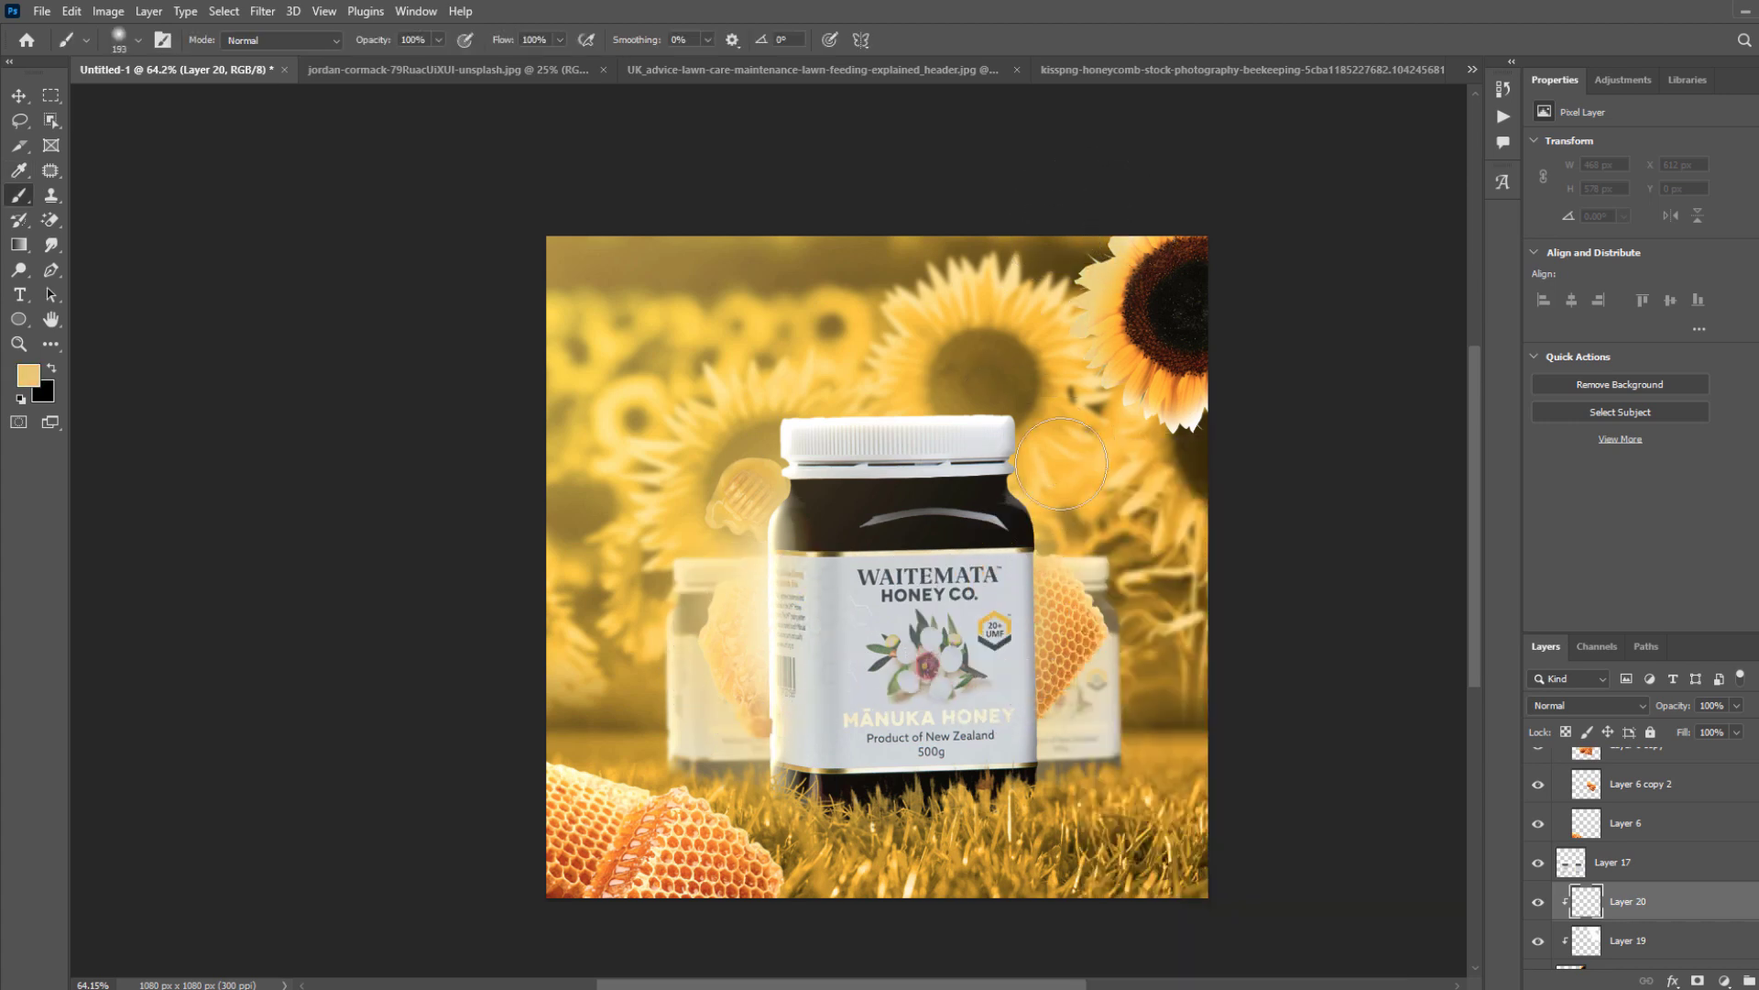
Set the yellow paint layer's blend mode to Overlay and compare the sunflower with the layer hidden and shown.
{"action": "left_click", "coordinate": [1599, 705]}
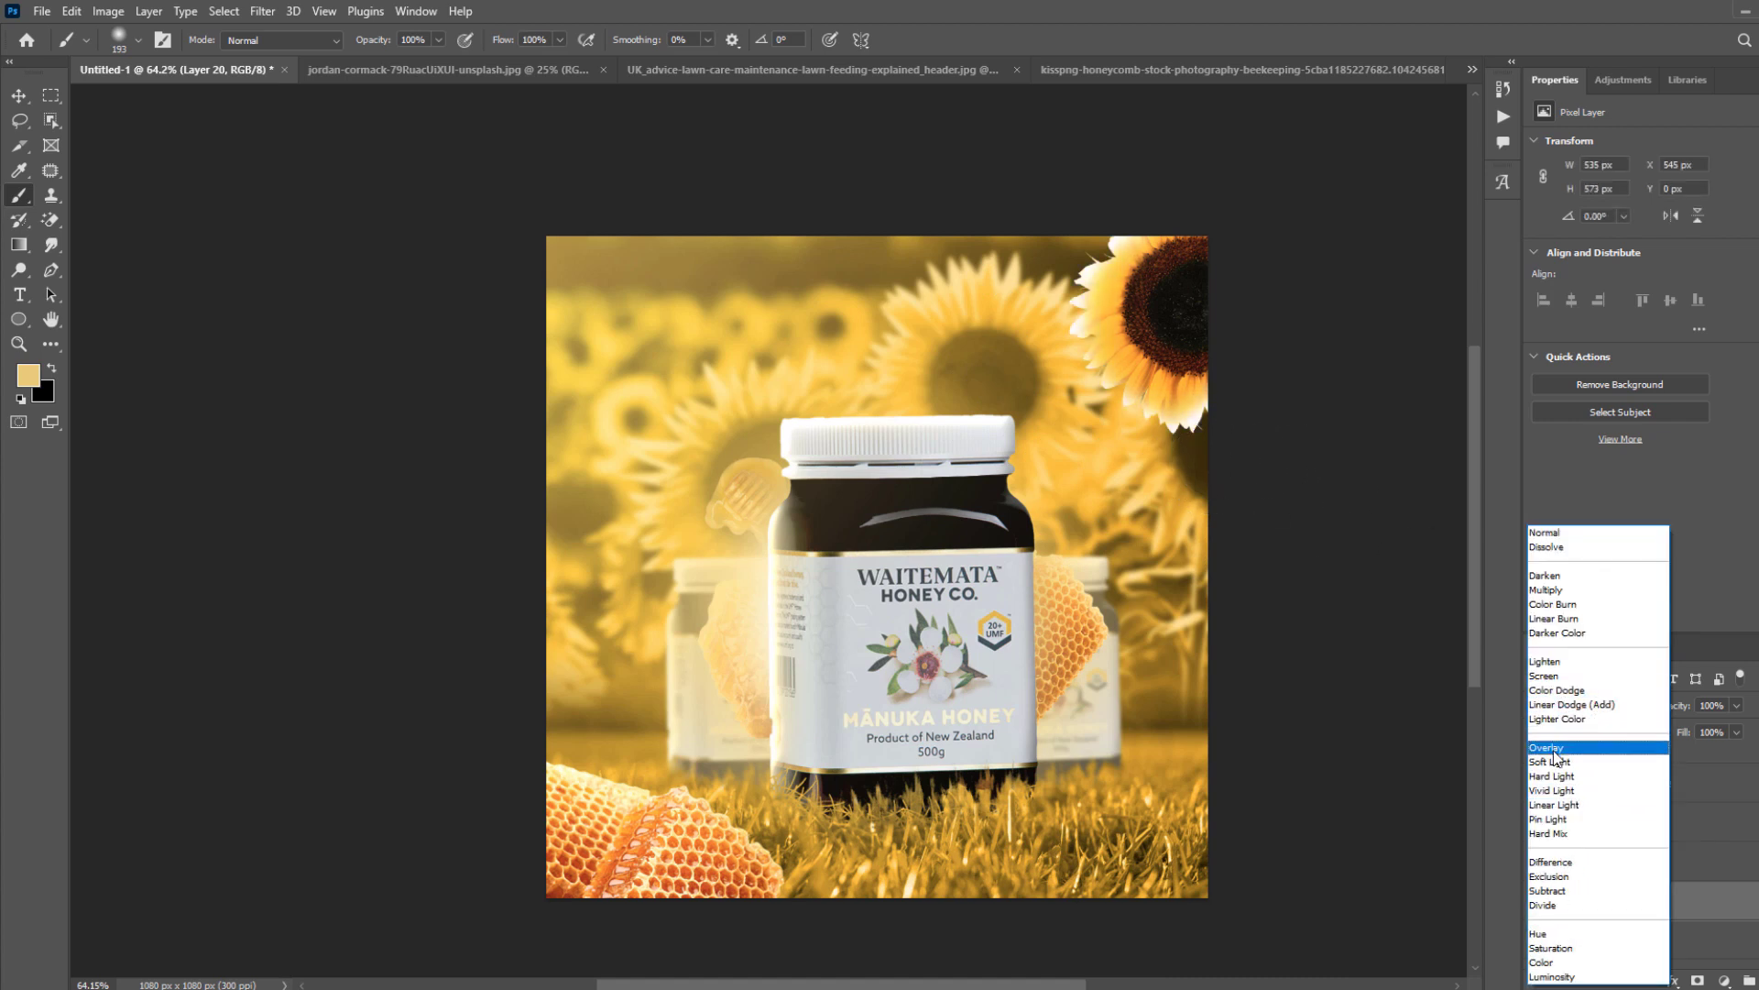
{"action": "left_click", "coordinate": [1547, 747]}
{"action": "left_click", "coordinate": [1541, 909]}
{"action": "left_click", "coordinate": [1539, 903]}
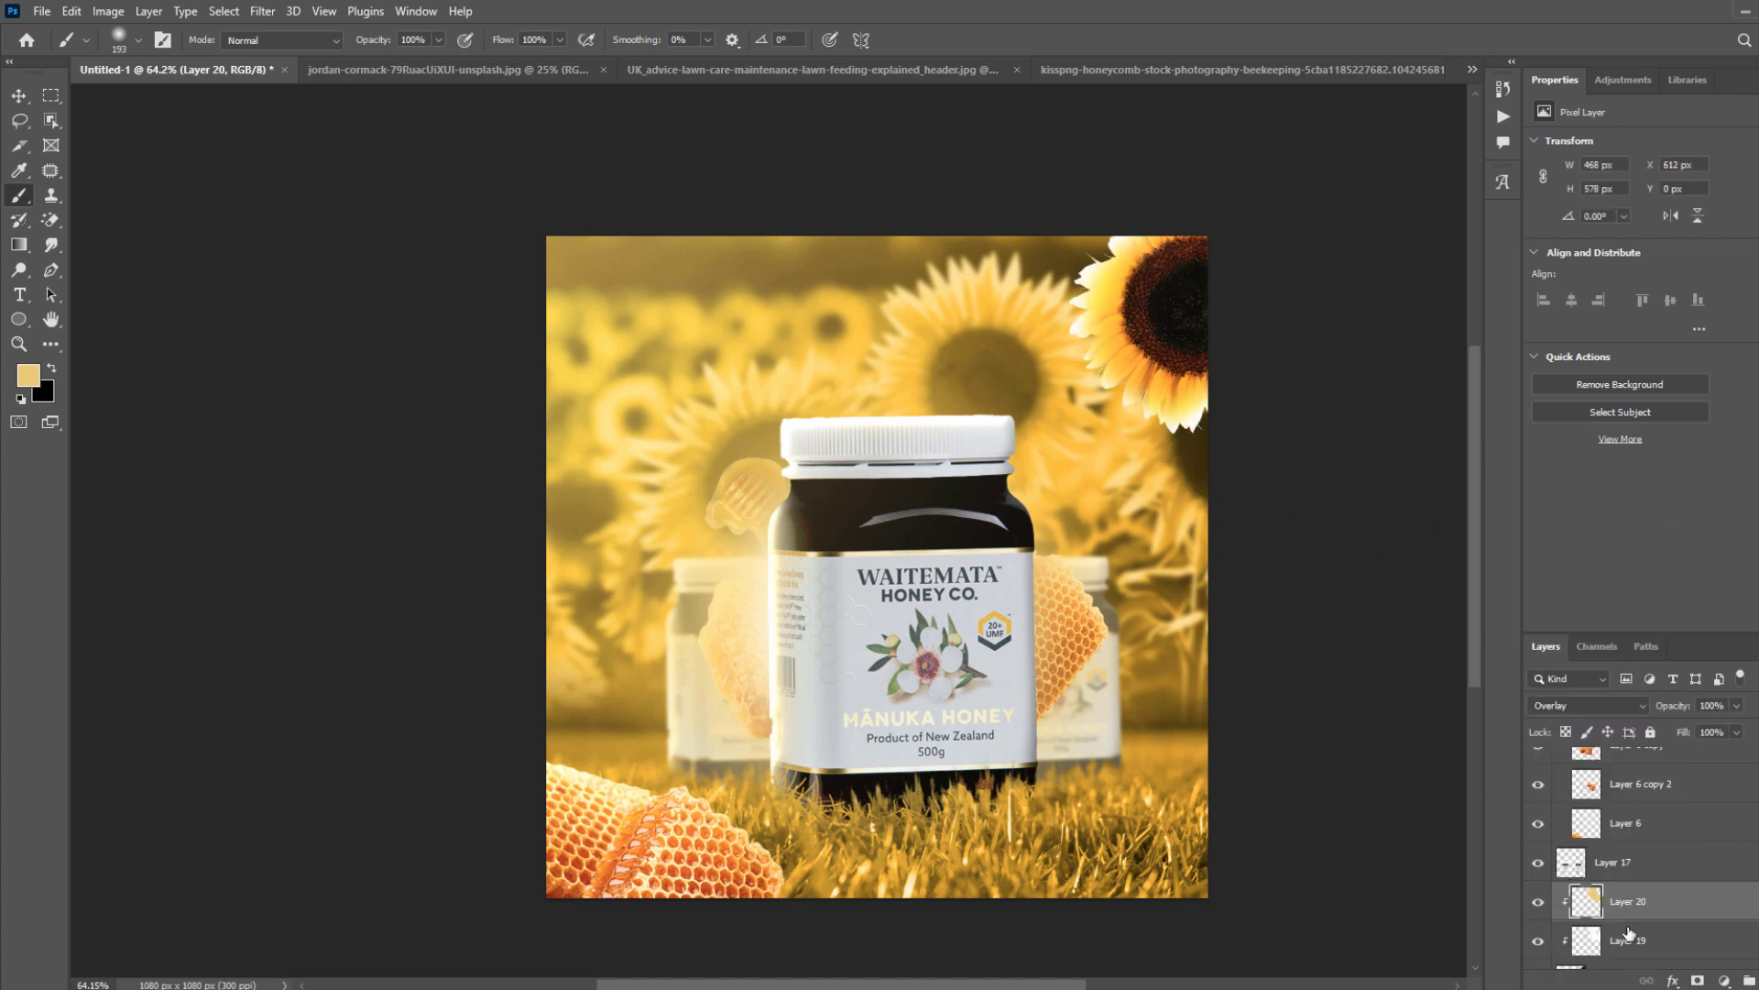
Add a new layer above the foreground honeycomb on Layer 6 and clip it to that layer.
{"action": "left_click", "coordinate": [1631, 940]}
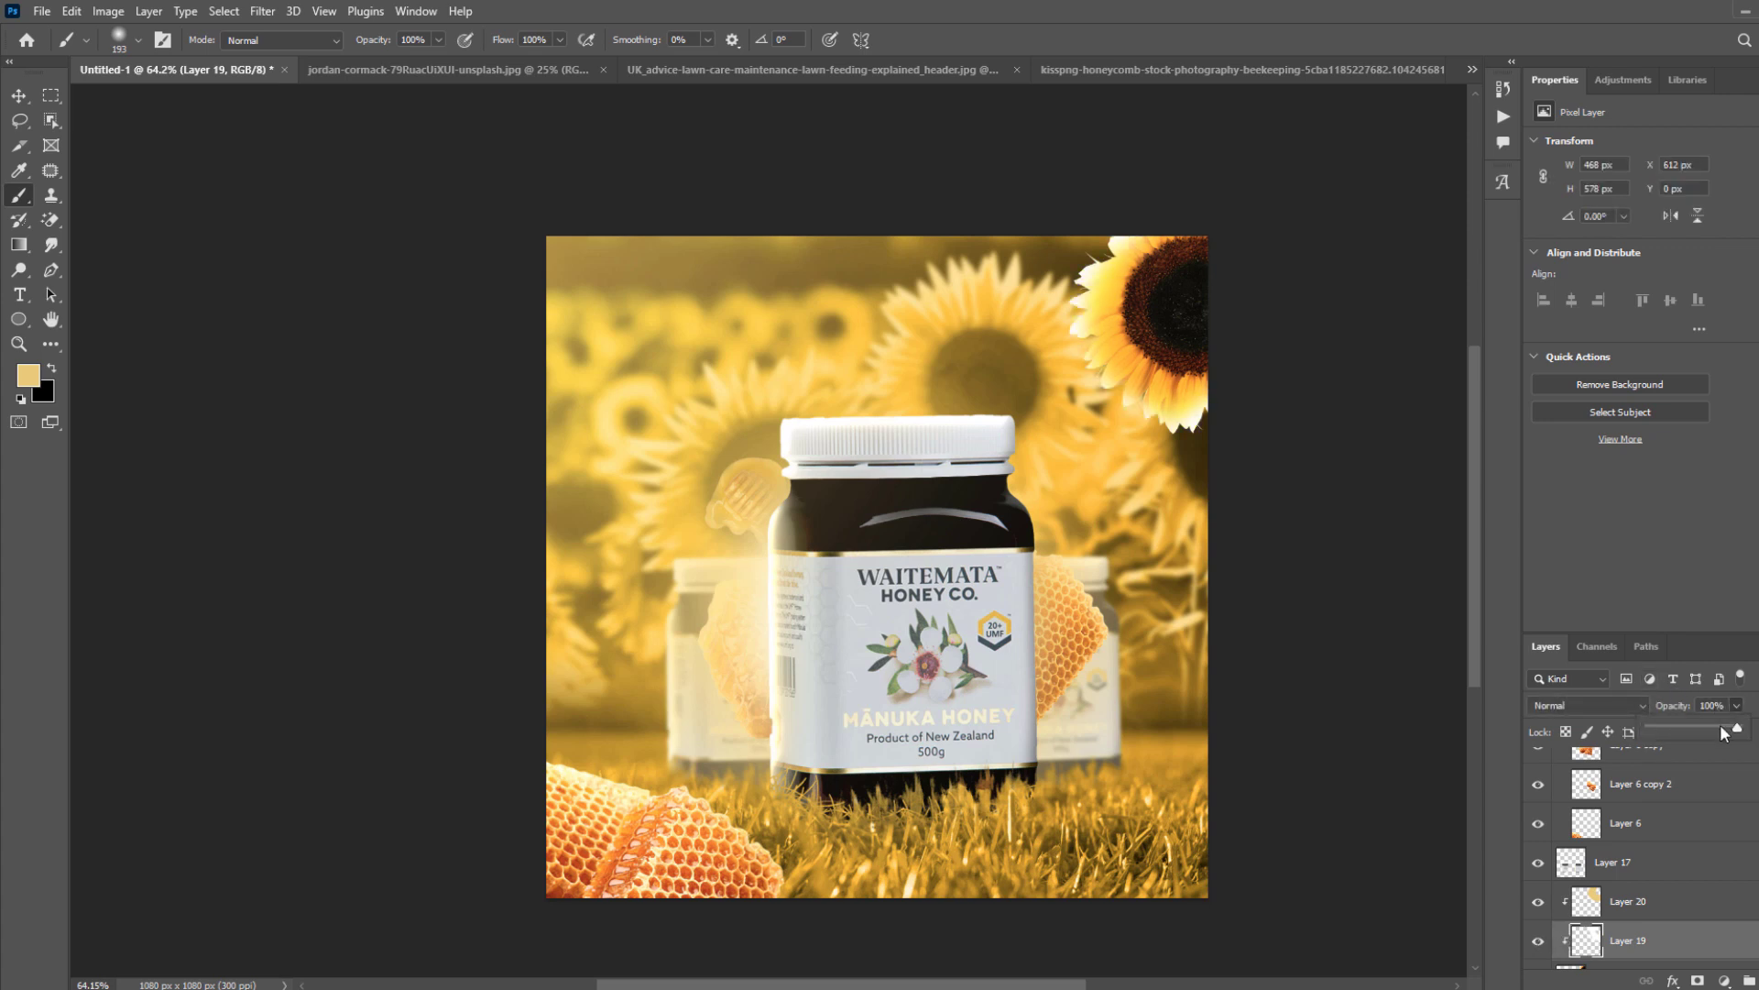
{"action": "key", "text": "v"}
{"action": "left_click", "coordinate": [1631, 823]}
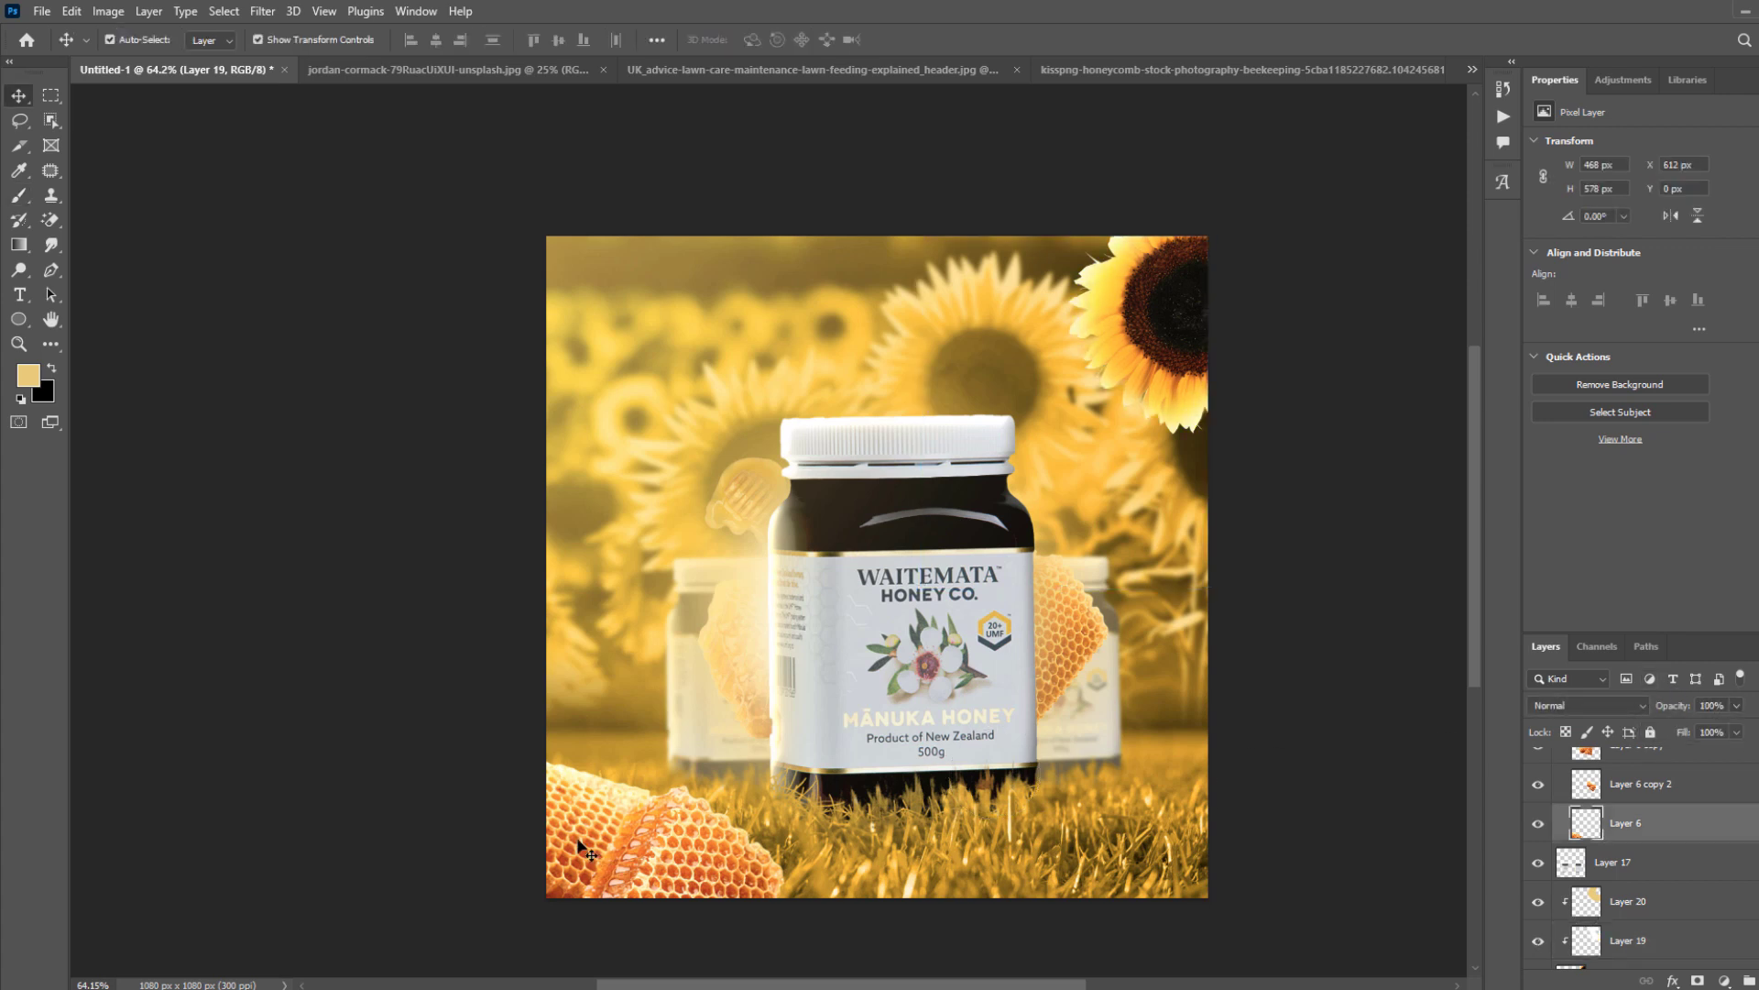
{"action": "key", "text": "ctrl+shift+alt+n"}
{"action": "right_click", "coordinate": [1659, 832]}
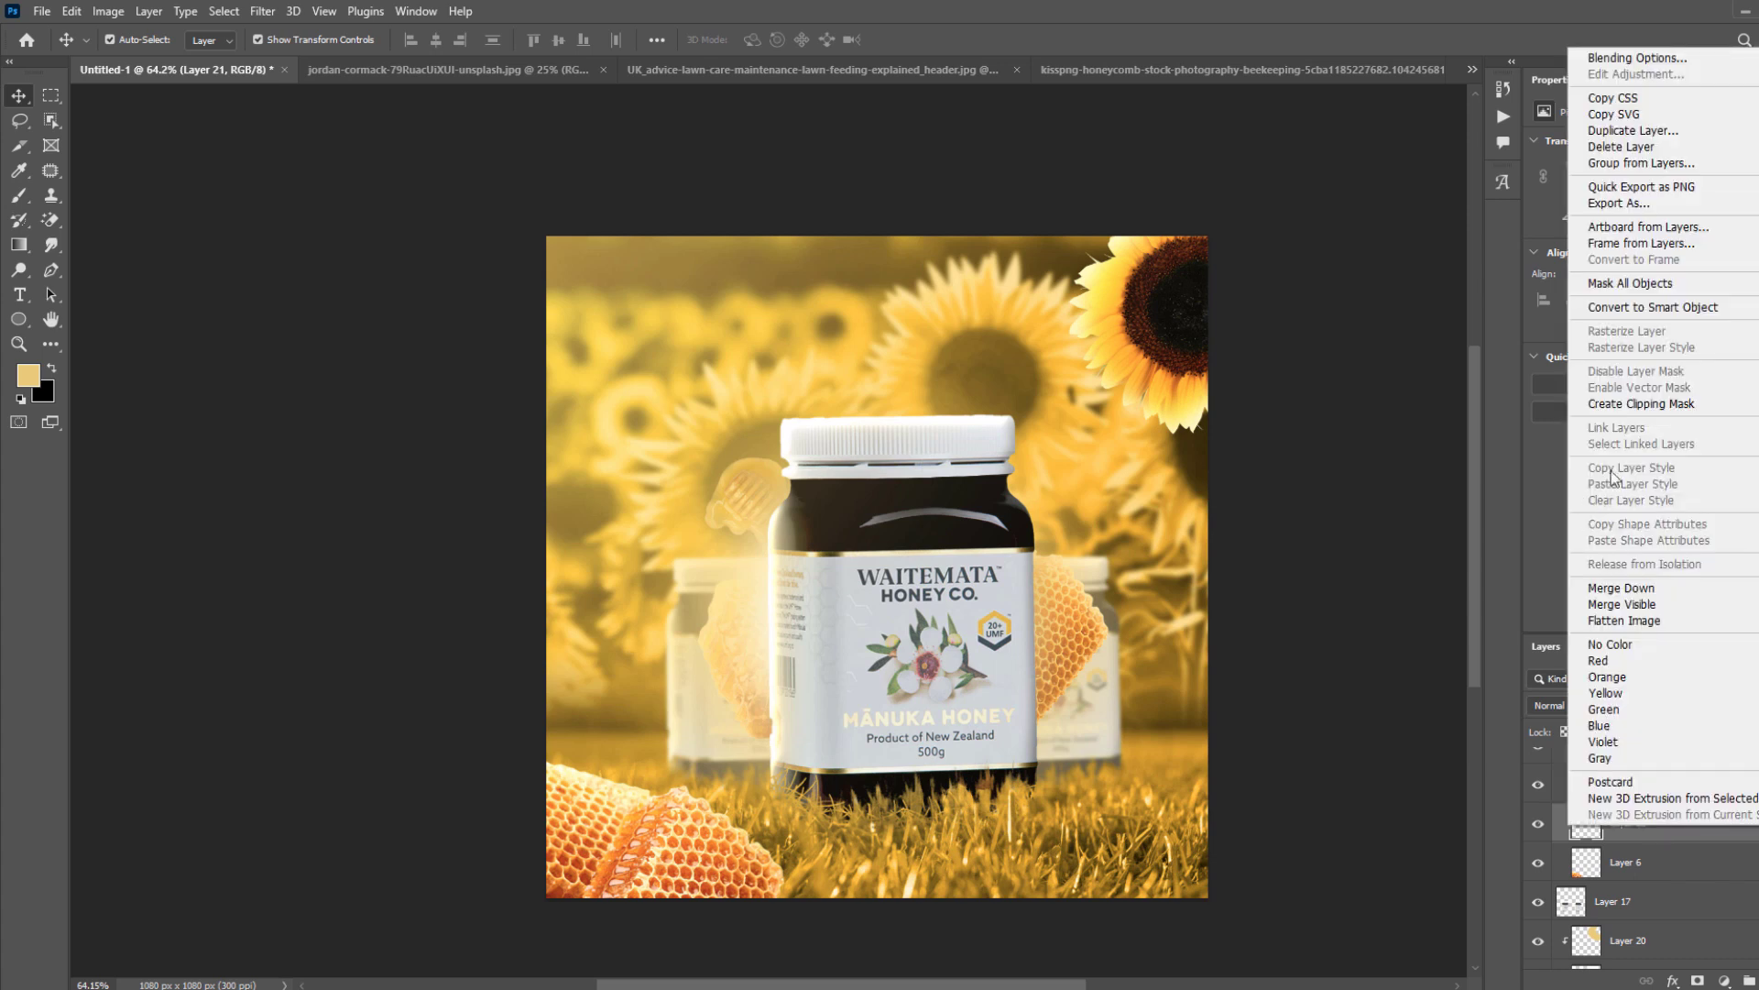
{"action": "left_click", "coordinate": [1635, 407]}
{"action": "key", "text": "b"}
{"action": "mouse_move", "coordinate": [562, 714]}
{"action": "left_mouse_down"}
{"action": "mouse_move", "coordinate": [622, 711]}
{"action": "mouse_move", "coordinate": [573, 719]}
{"action": "mouse_move", "coordinate": [632, 724]}
{"action": "mouse_move", "coordinate": [635, 711]}
{"action": "mouse_move", "coordinate": [559, 713]}
{"action": "mouse_move", "coordinate": [800, 794]}
{"action": "left_mouse_up"}
{"action": "key", "text": "ctrl+z"}
{"action": "key", "text": "x"}
{"action": "key", "text": "ctrl+z"}
{"action": "key", "text": "x"}
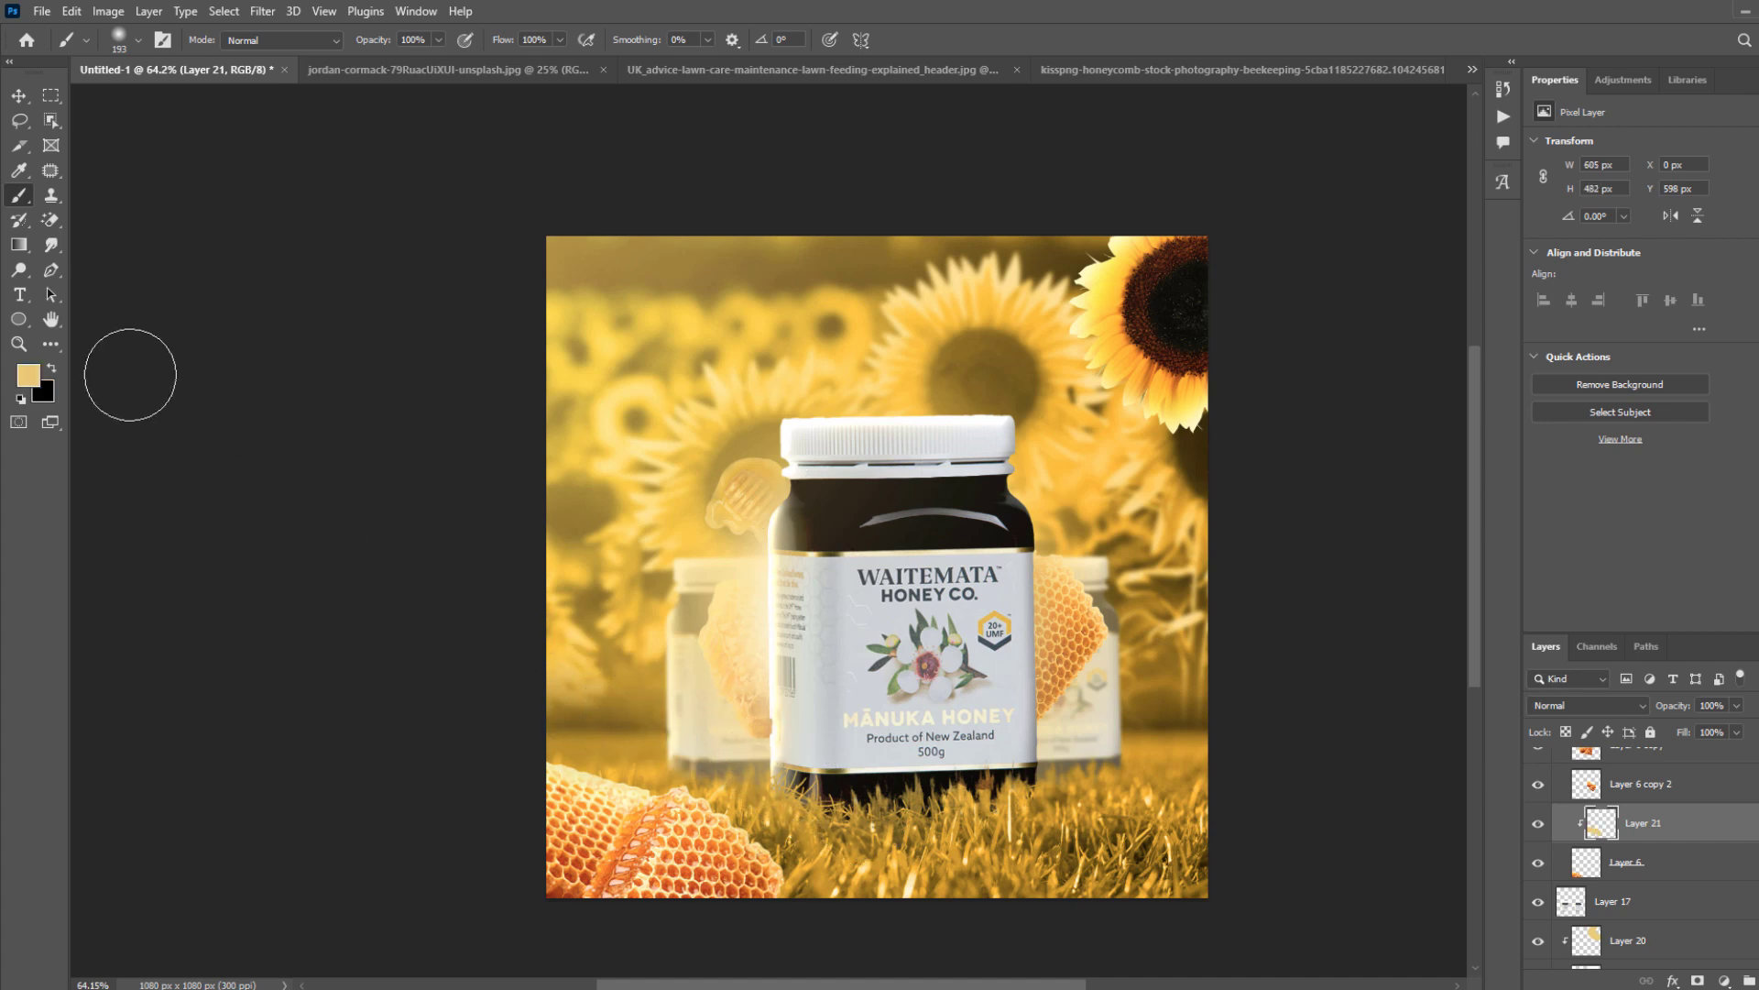
Set the paint colour to white and brush a soft highlight along the foreground honeycomb's upper edges on the clipped layer.
{"action": "left_click", "coordinate": [20, 399]}
{"action": "key", "text": "x"}
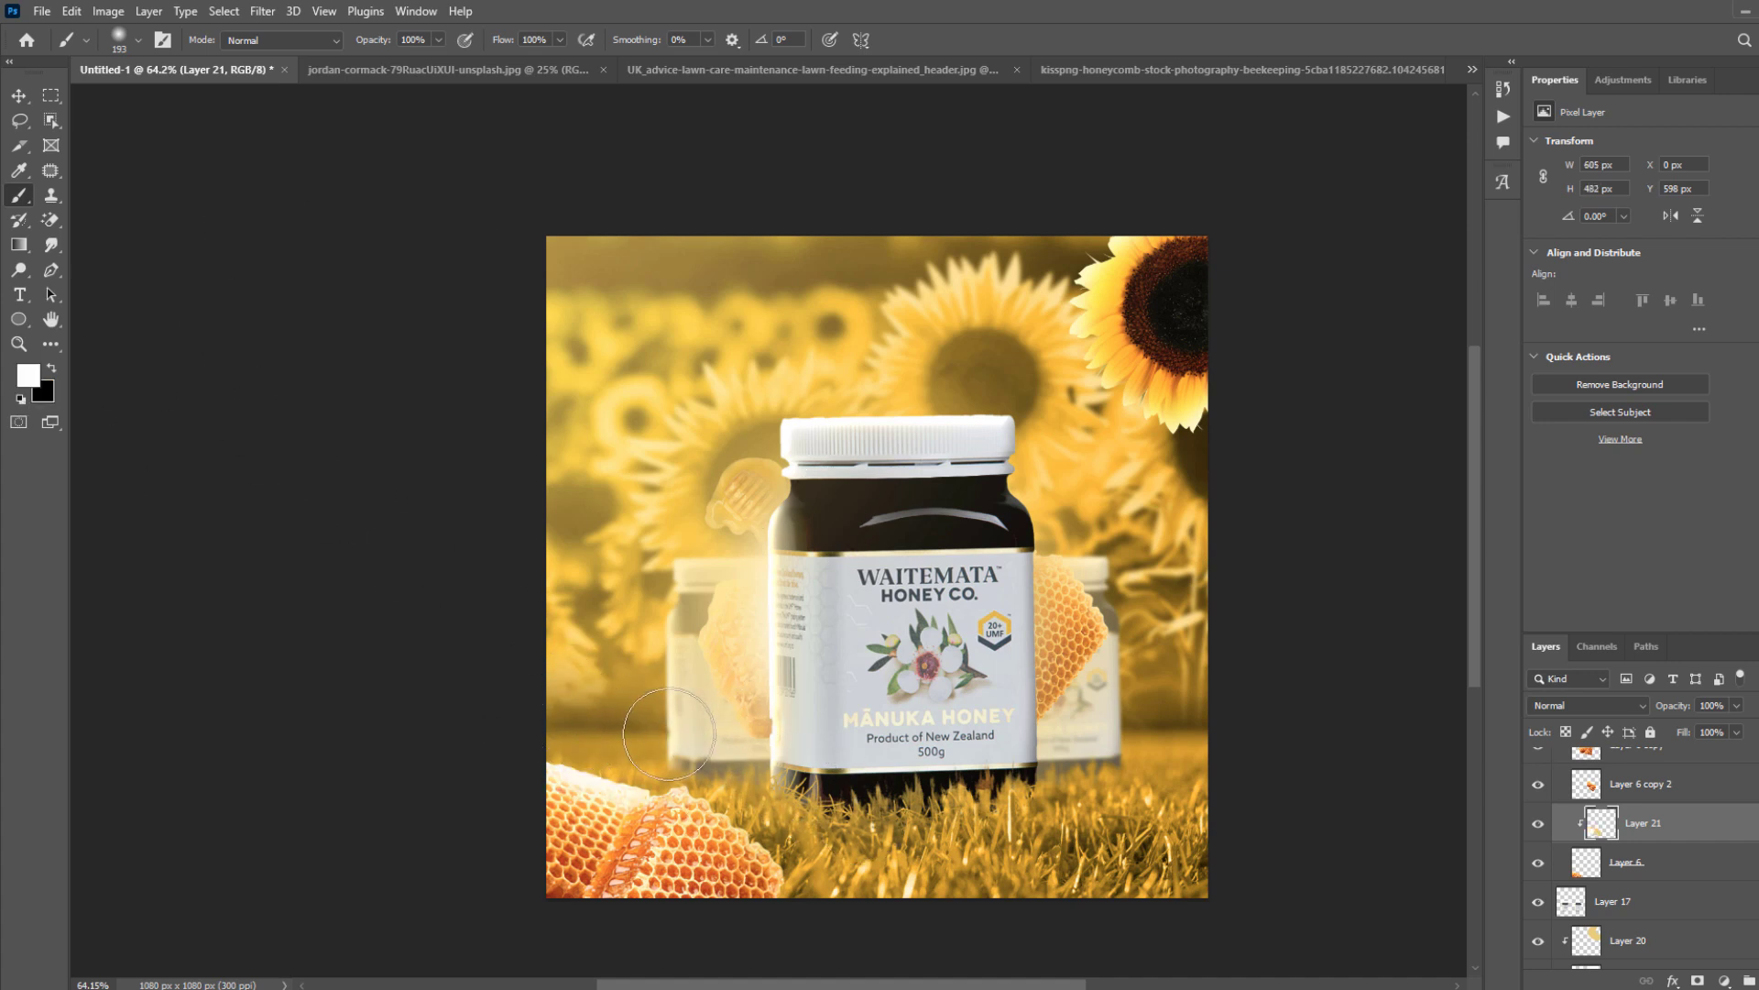
{"action": "left_click_drag", "start_coordinate": [733, 733], "coordinate": [875, 832]}
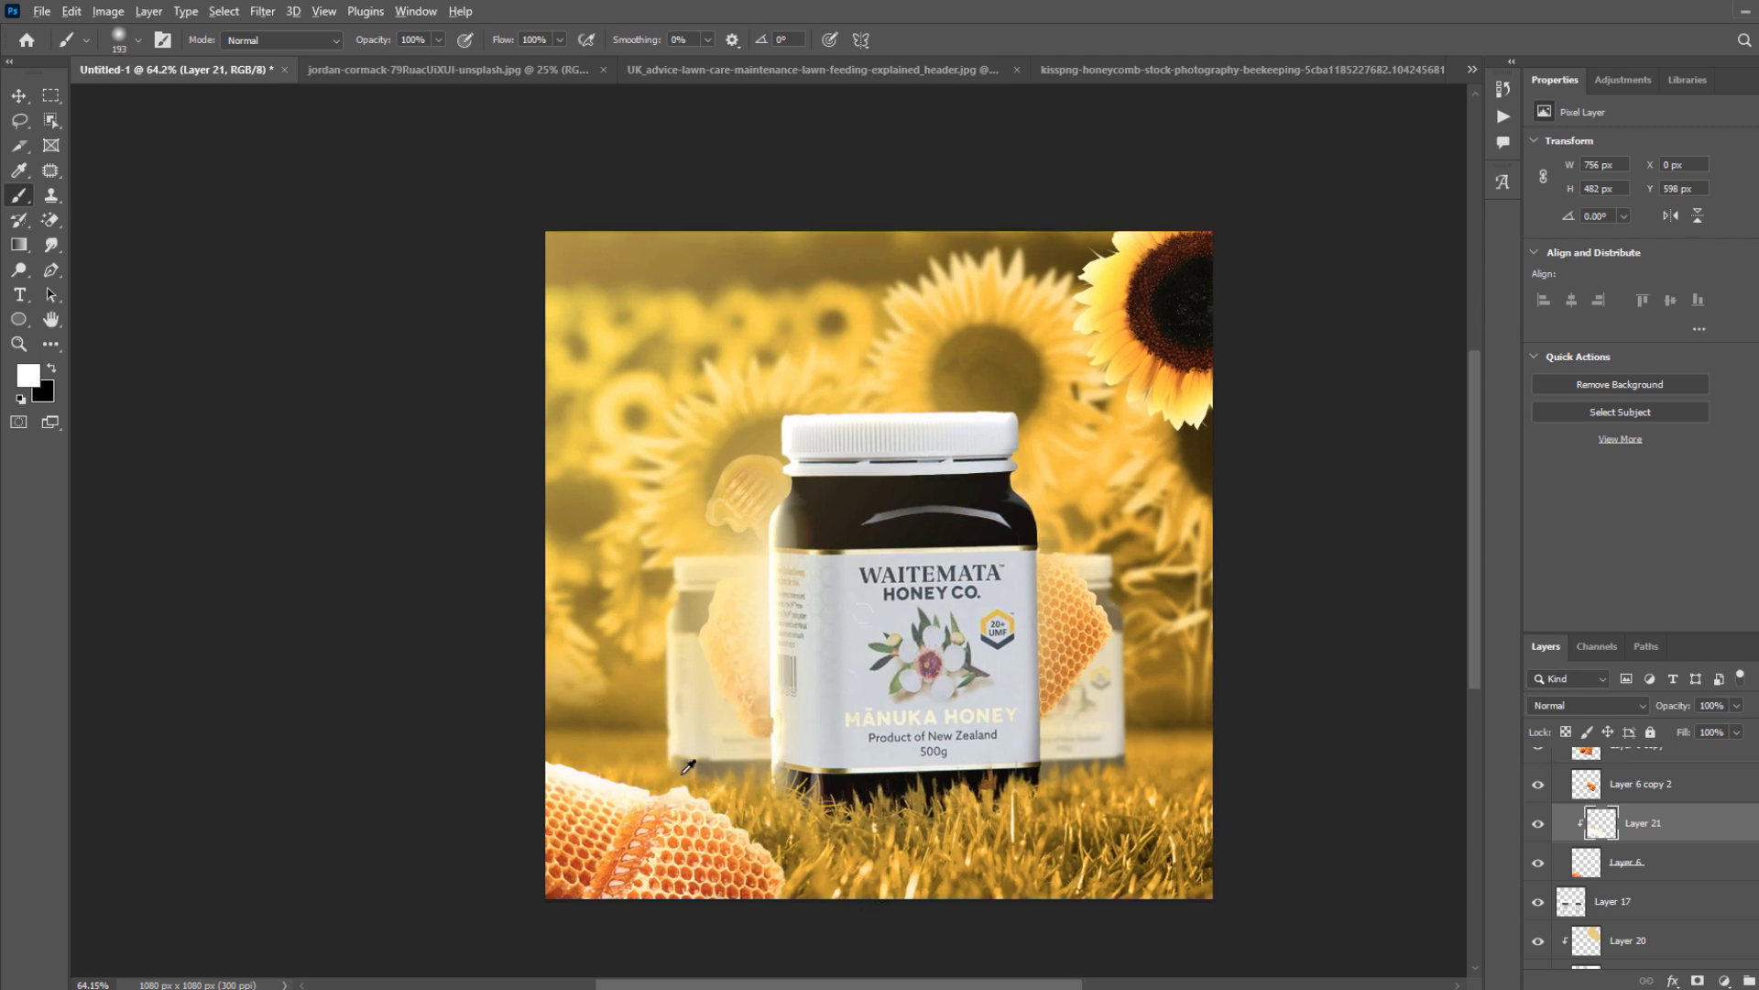
{"action": "scroll", "coordinate": [669, 779], "scroll_direction": "up", "scroll_amount": 2}
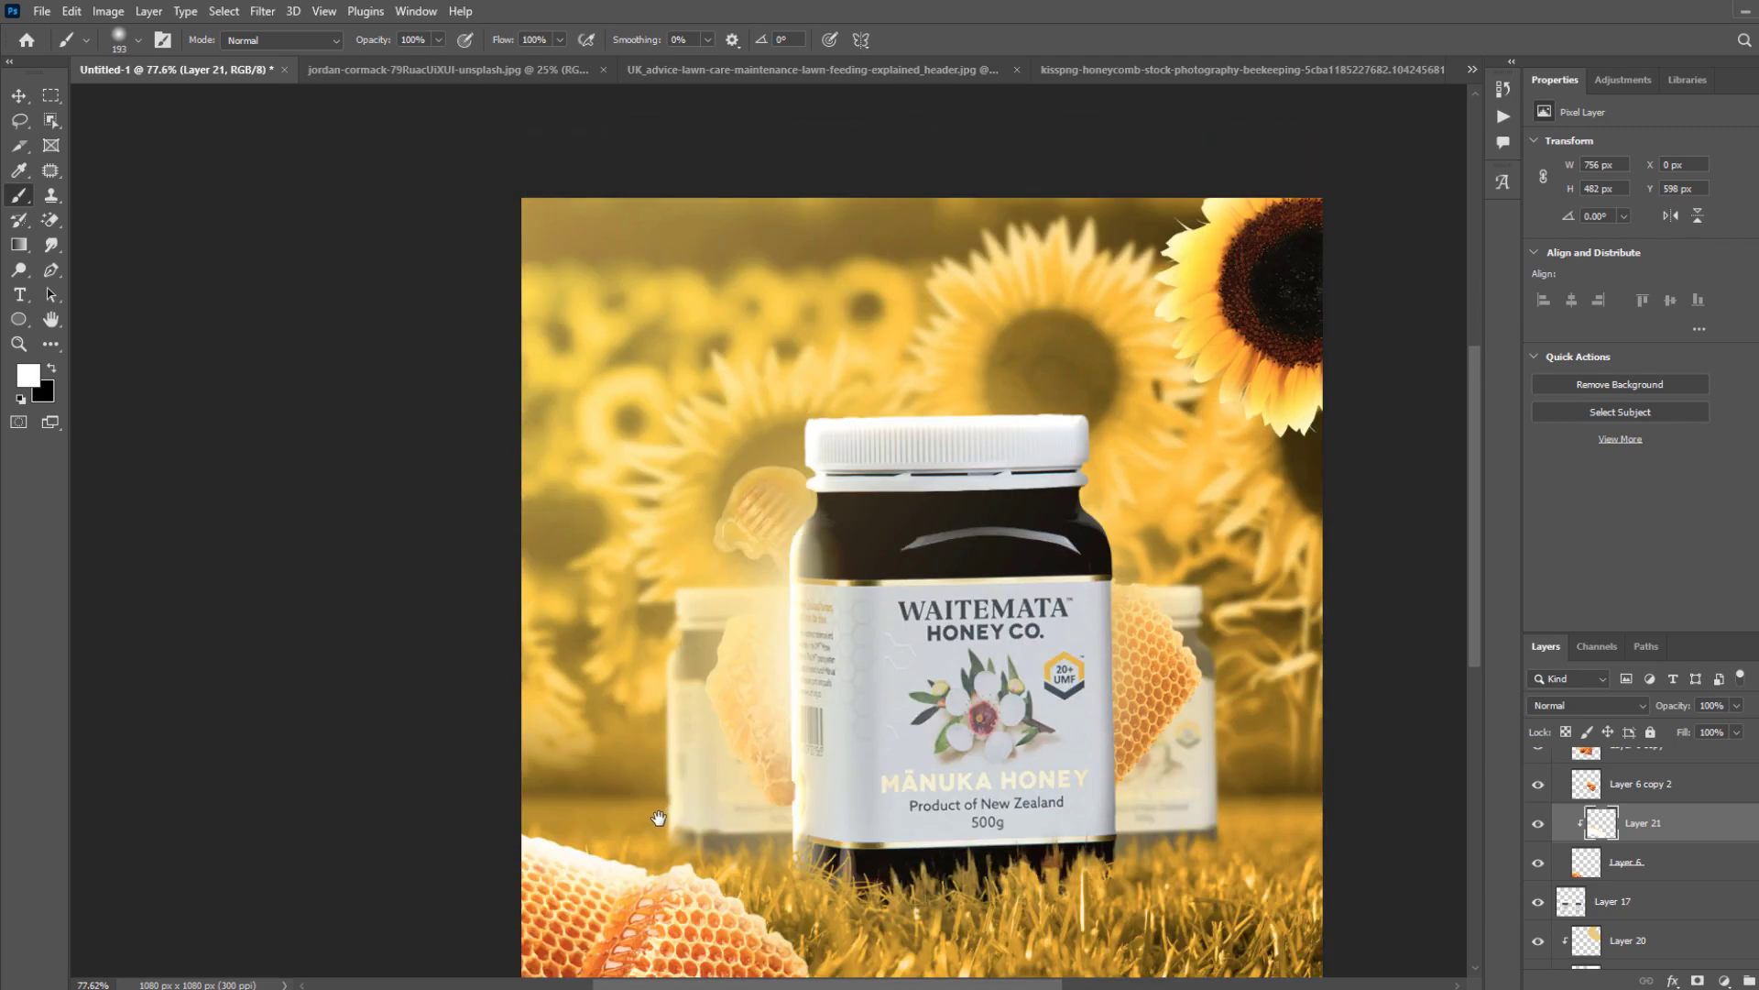
{"action": "left_click_drag", "start_coordinate": [656, 817], "coordinate": [812, 656]}
{"action": "key", "text": "["}
{"action": "scroll", "coordinate": [755, 779], "scroll_direction": "up", "scroll_amount": 5}
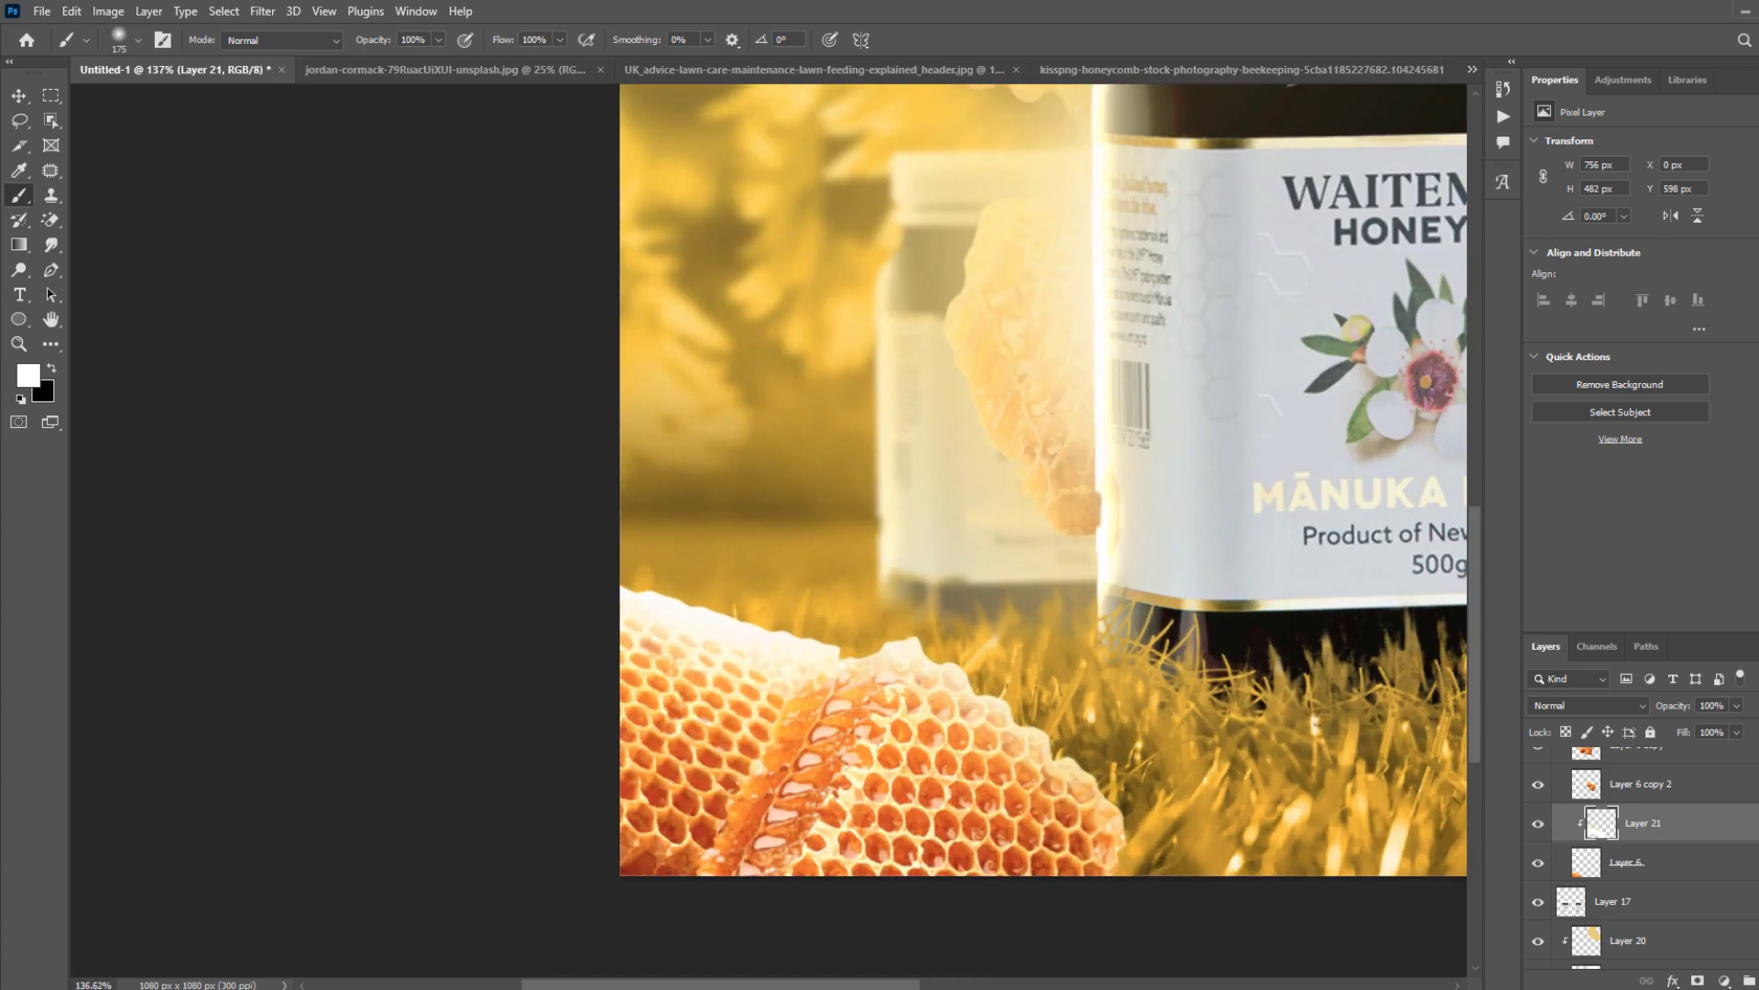
Add another layer above the honeycomb's white highlight and clip it to the honeycomb.
{"action": "key", "text": "ctrl+shift+alt+n"}
{"action": "right_click", "coordinate": [1649, 826]}
{"action": "left_click", "coordinate": [1631, 397]}
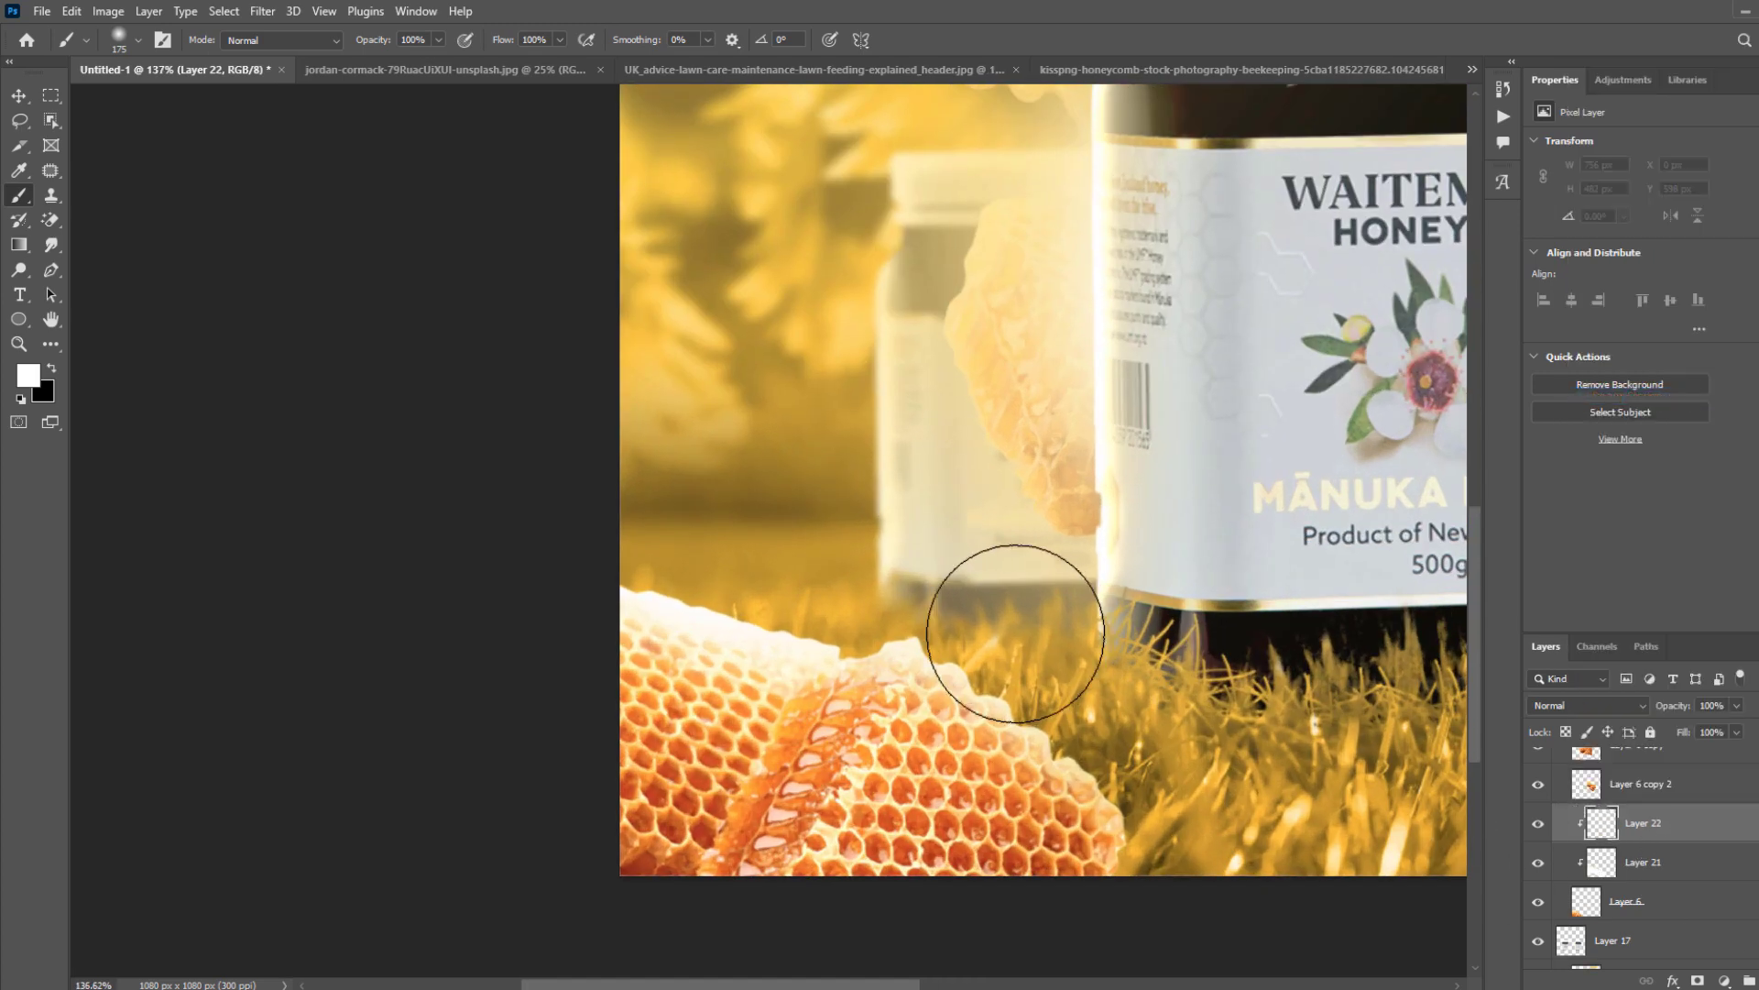
Trace the foreground honeycomb's left piece with the Pen tool, following its seam with the right piece, and convert the path to a selection.
{"action": "key", "text": "p"}
{"action": "left_click", "coordinate": [803, 670]}
{"action": "left_click", "coordinate": [757, 757]}
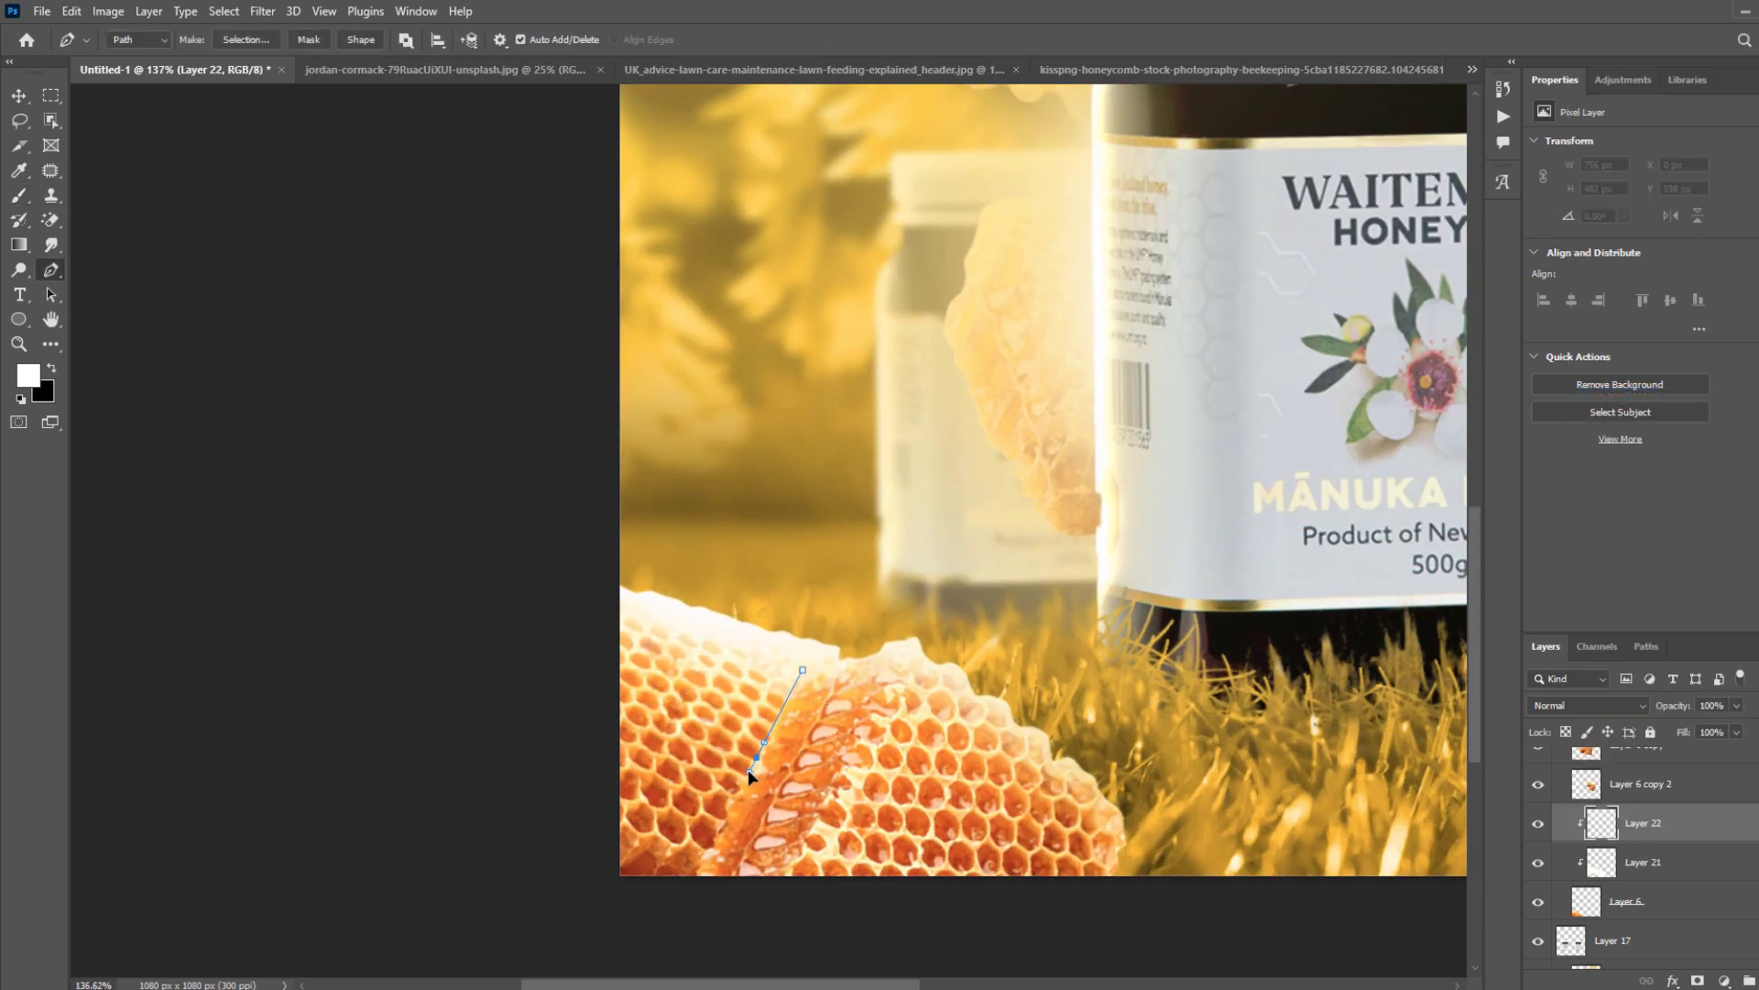
{"action": "left_click", "coordinate": [741, 785]}
{"action": "left_click", "coordinate": [732, 795]}
{"action": "left_click", "coordinate": [729, 802]}
{"action": "left_click", "coordinate": [727, 810]}
{"action": "left_click_drag", "start_coordinate": [572, 746], "coordinate": [555, 790]}
{"action": "left_click_drag", "start_coordinate": [569, 678], "coordinate": [567, 605]}
{"action": "left_click_drag", "start_coordinate": [636, 536], "coordinate": [733, 510]}
{"action": "left_click_drag", "start_coordinate": [793, 530], "coordinate": [825, 565]}
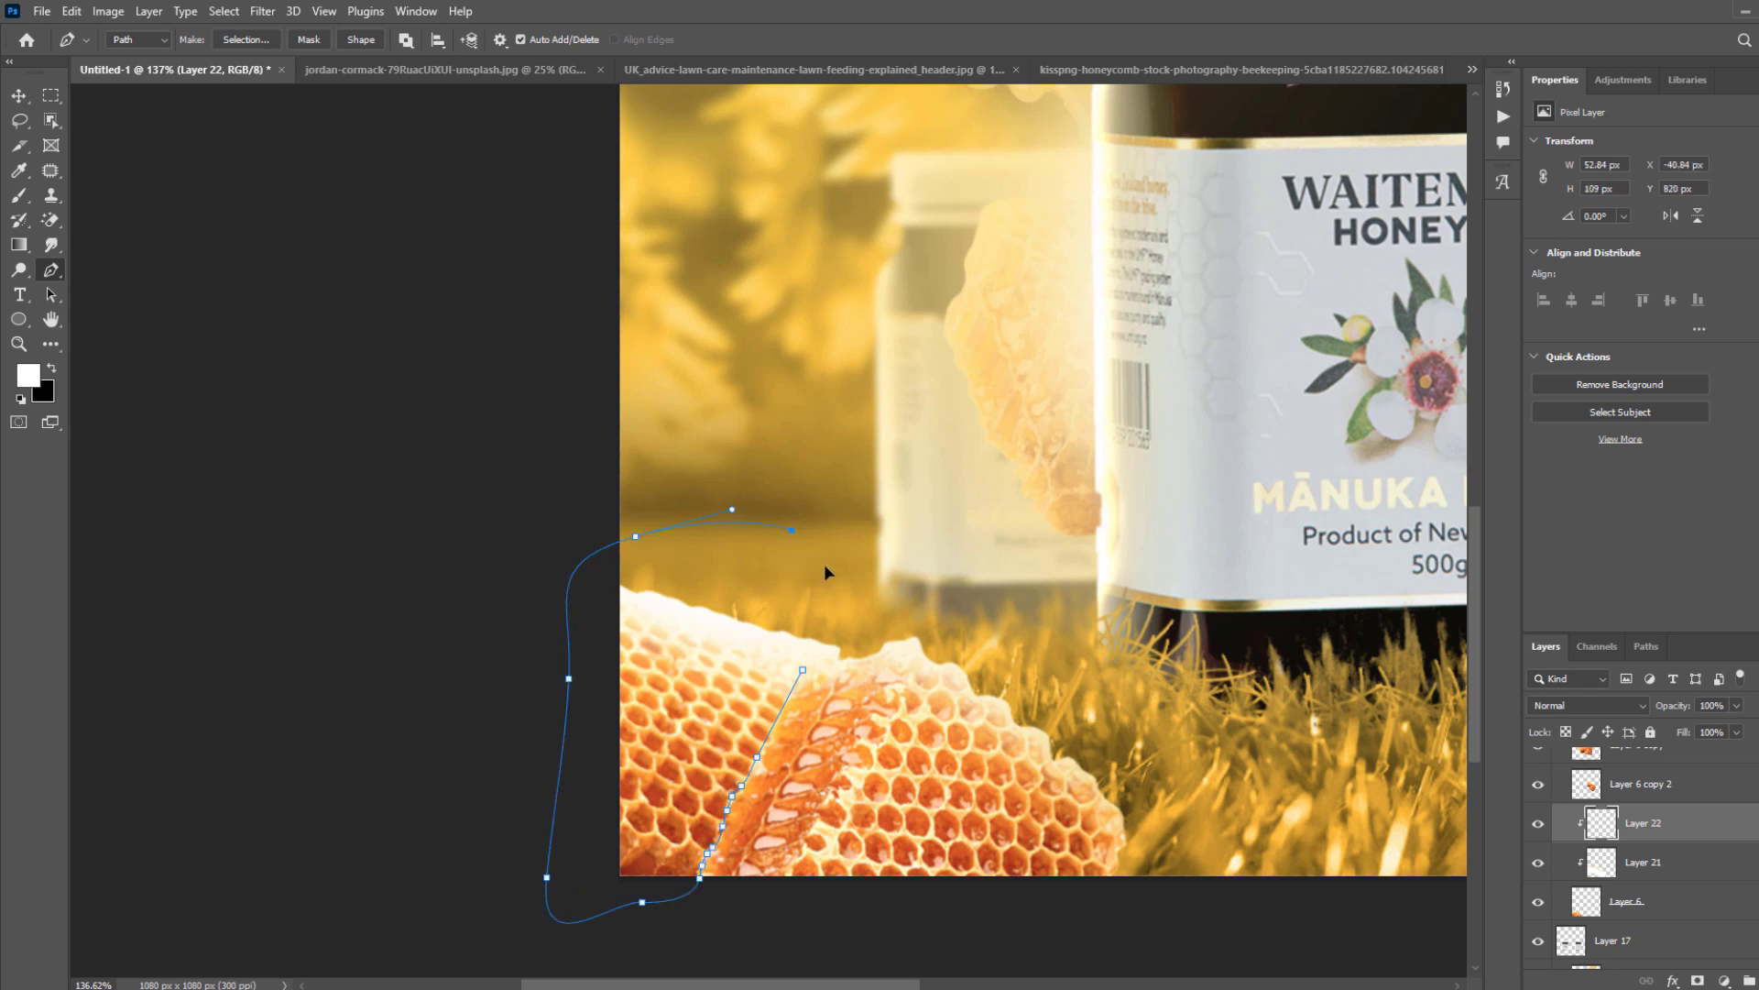
{"action": "left_click", "coordinate": [804, 672]}
{"action": "right_click", "coordinate": [954, 515]}
{"action": "left_click", "coordinate": [1031, 594]}
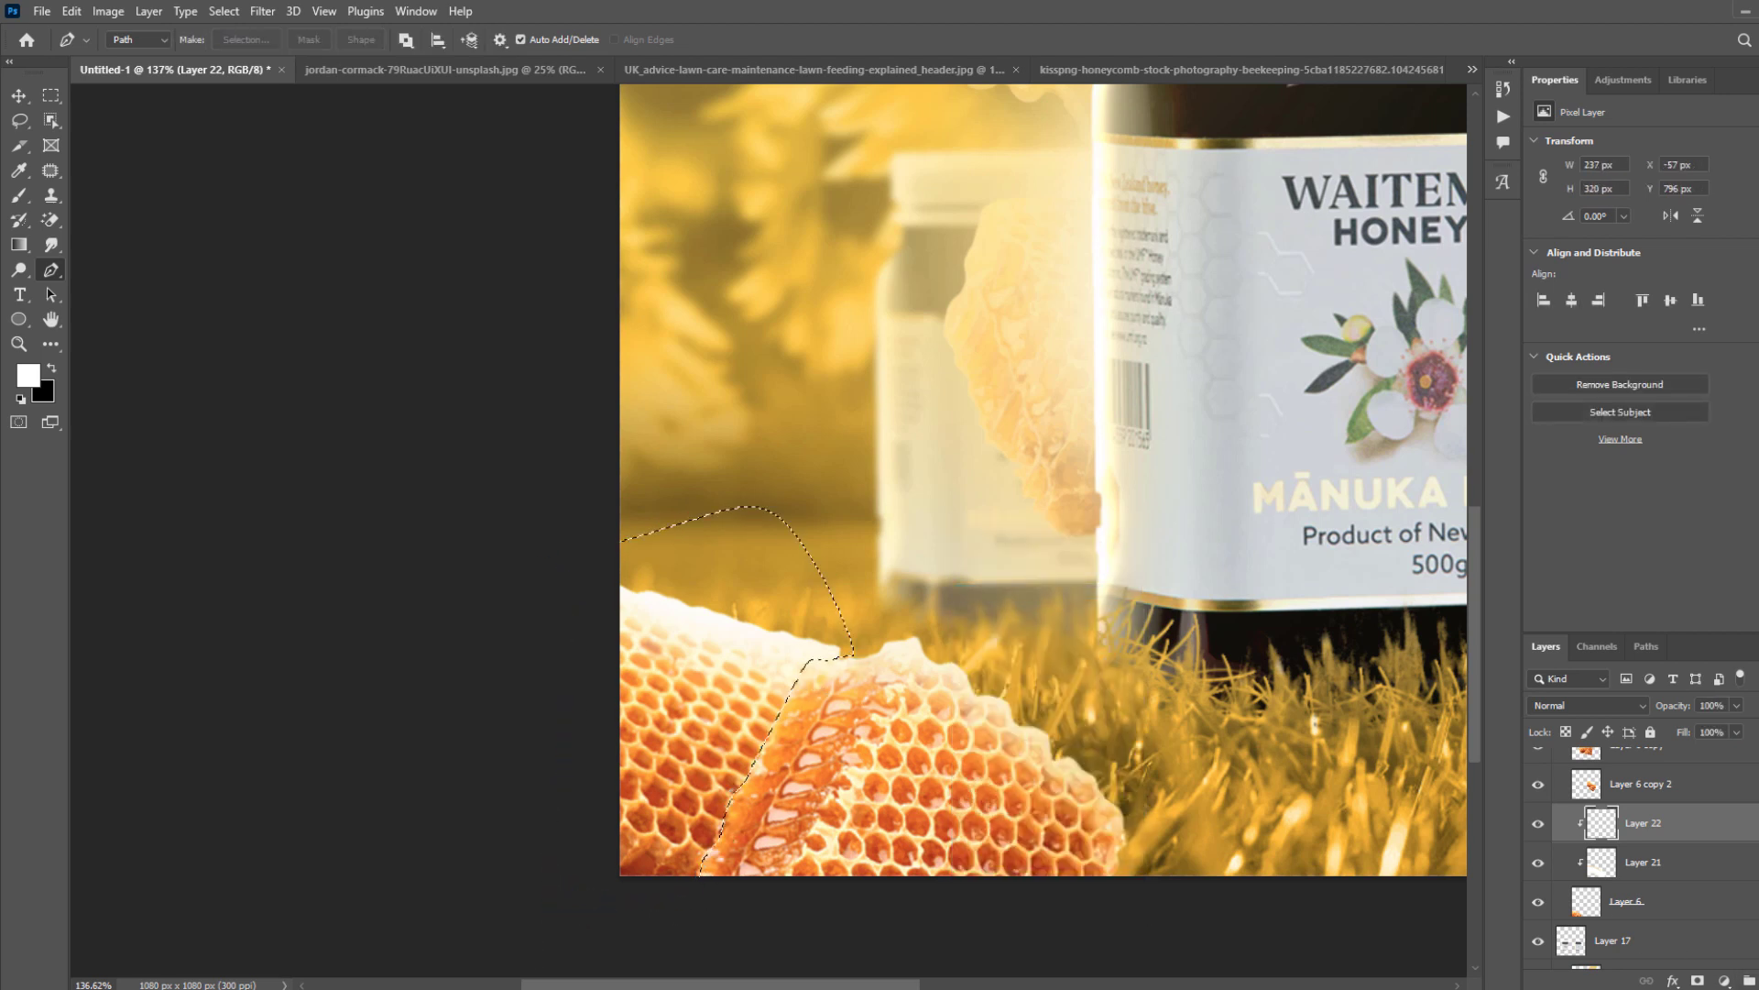
On a new layer clipped to the honeycomb, paint a soft black shadow along the seam inside the selection and deselect.
{"action": "key", "text": "ctrl+shift+alt+n"}
{"action": "right_click", "coordinate": [1677, 822]}
{"action": "left_click", "coordinate": [1649, 390]}
{"action": "key", "text": "b"}
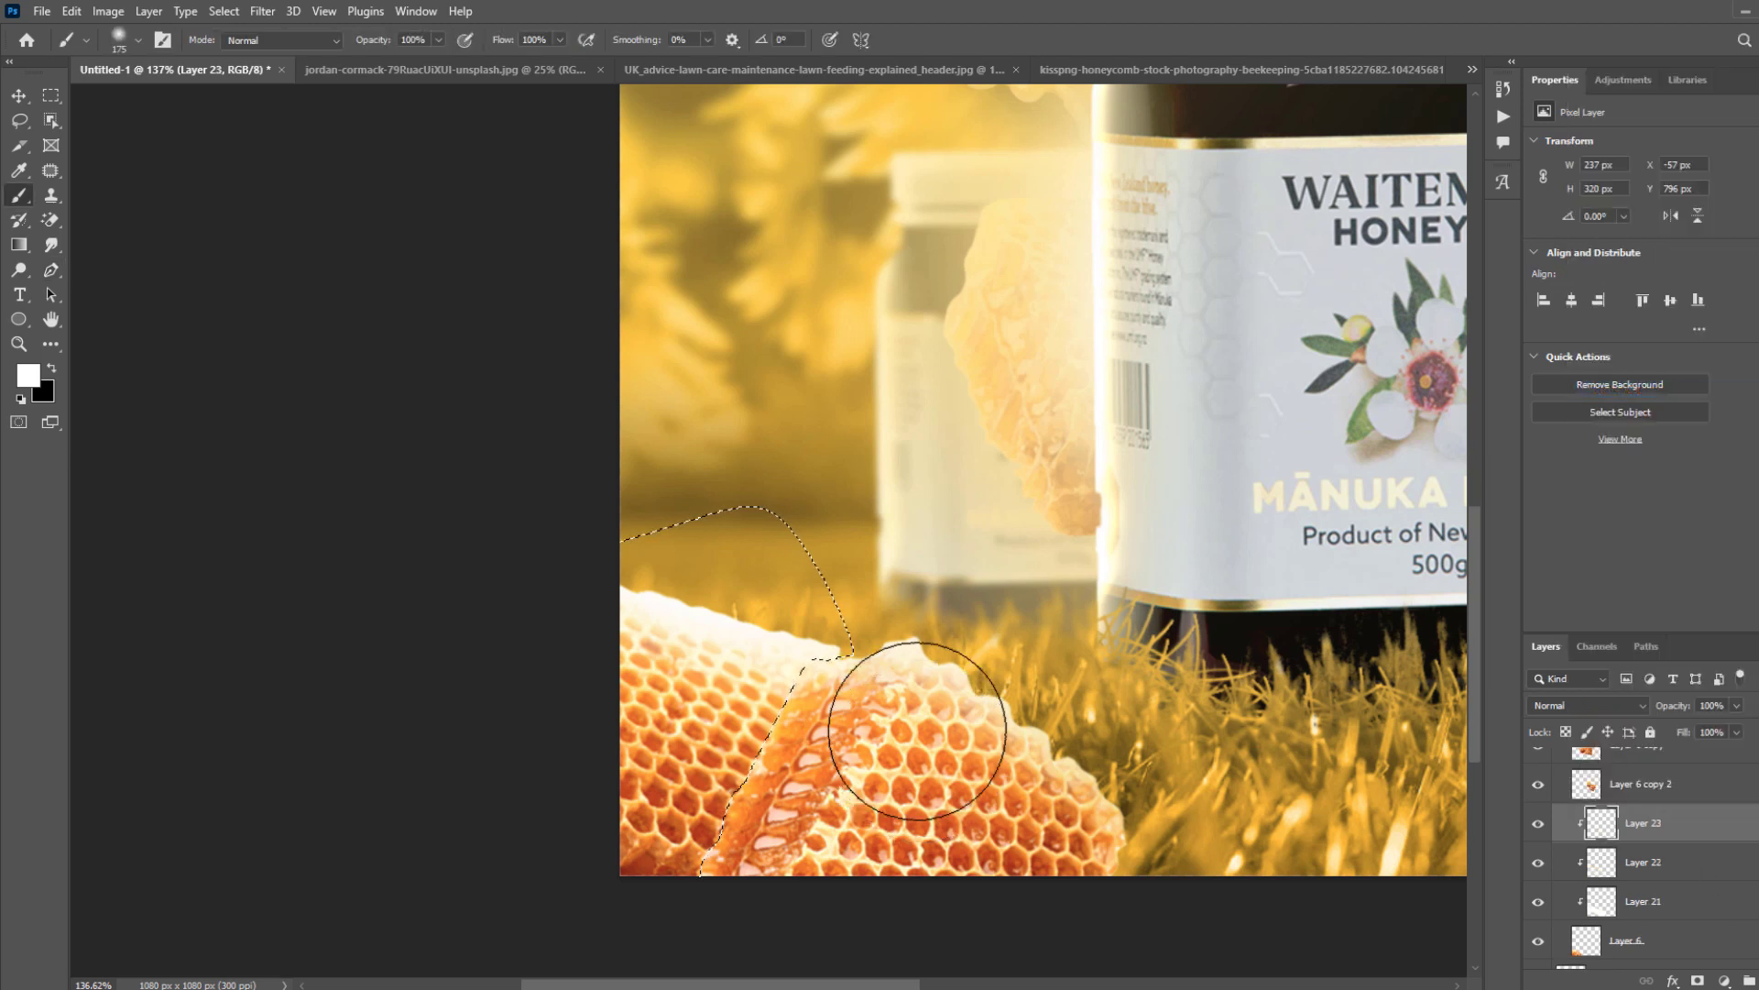
{"action": "scroll", "coordinate": [918, 730], "scroll_direction": "down", "scroll_amount": 1}
{"action": "key", "text": "x"}
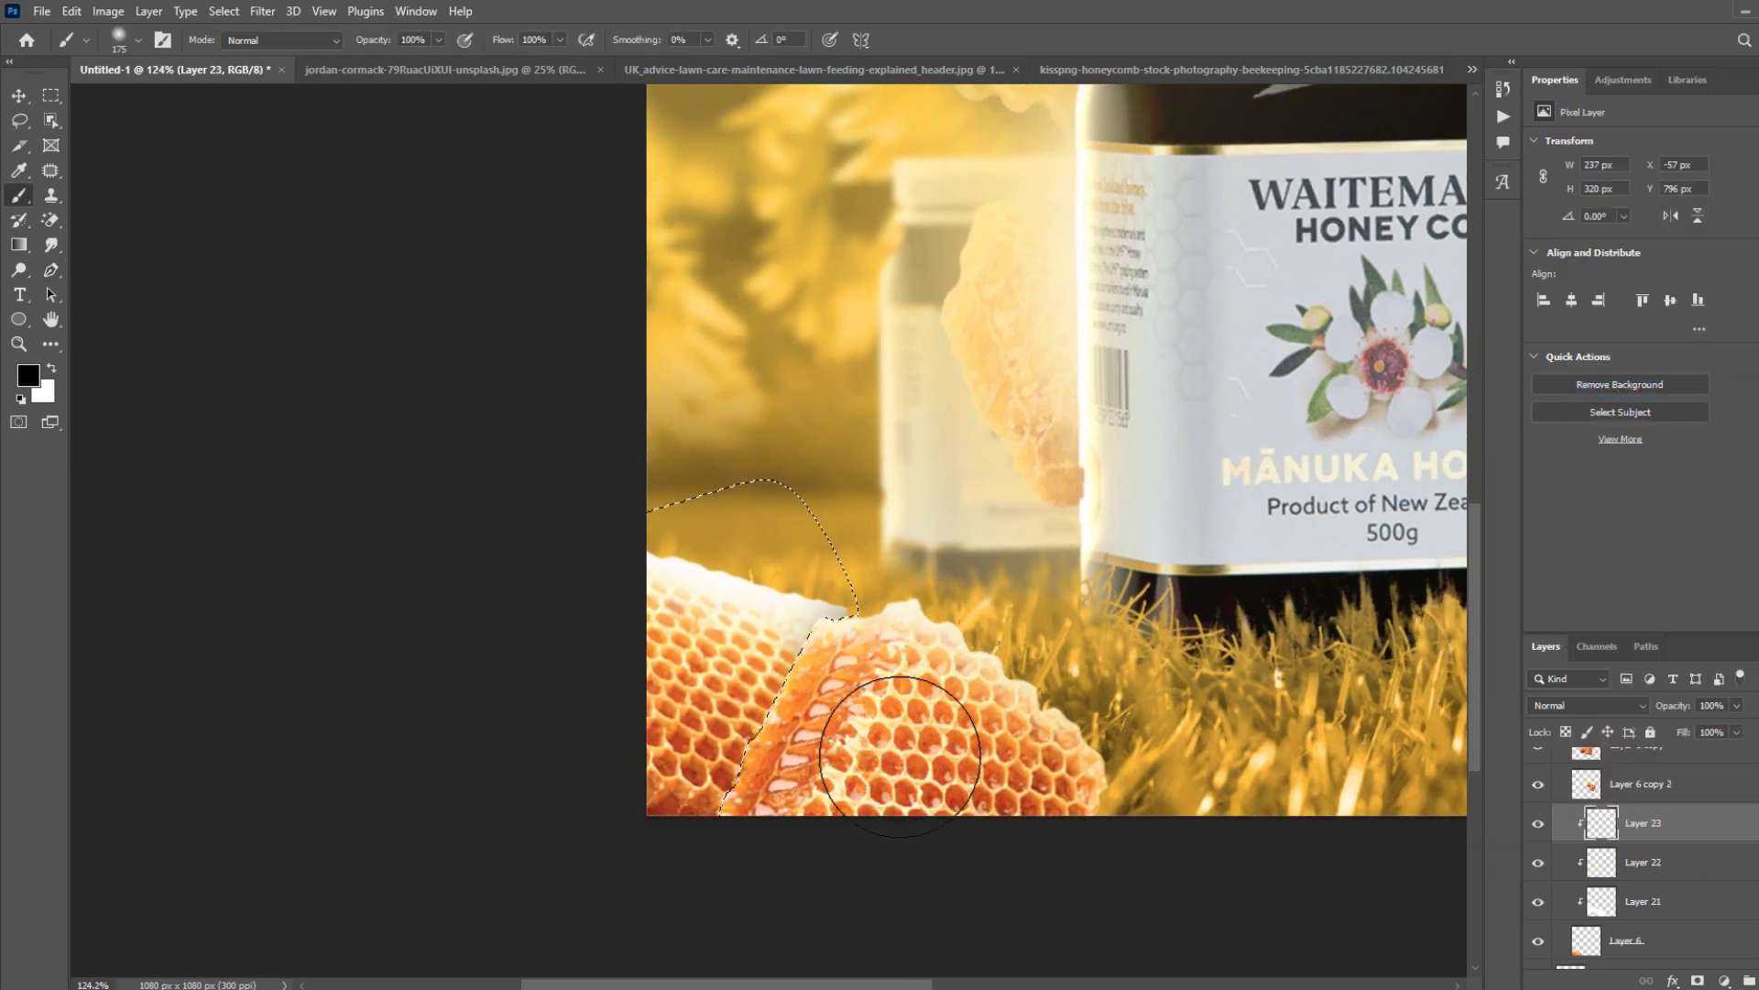
{"action": "left_click_drag", "start_coordinate": [899, 757], "coordinate": [899, 834]}
{"action": "key", "text": "ctrl+d"}
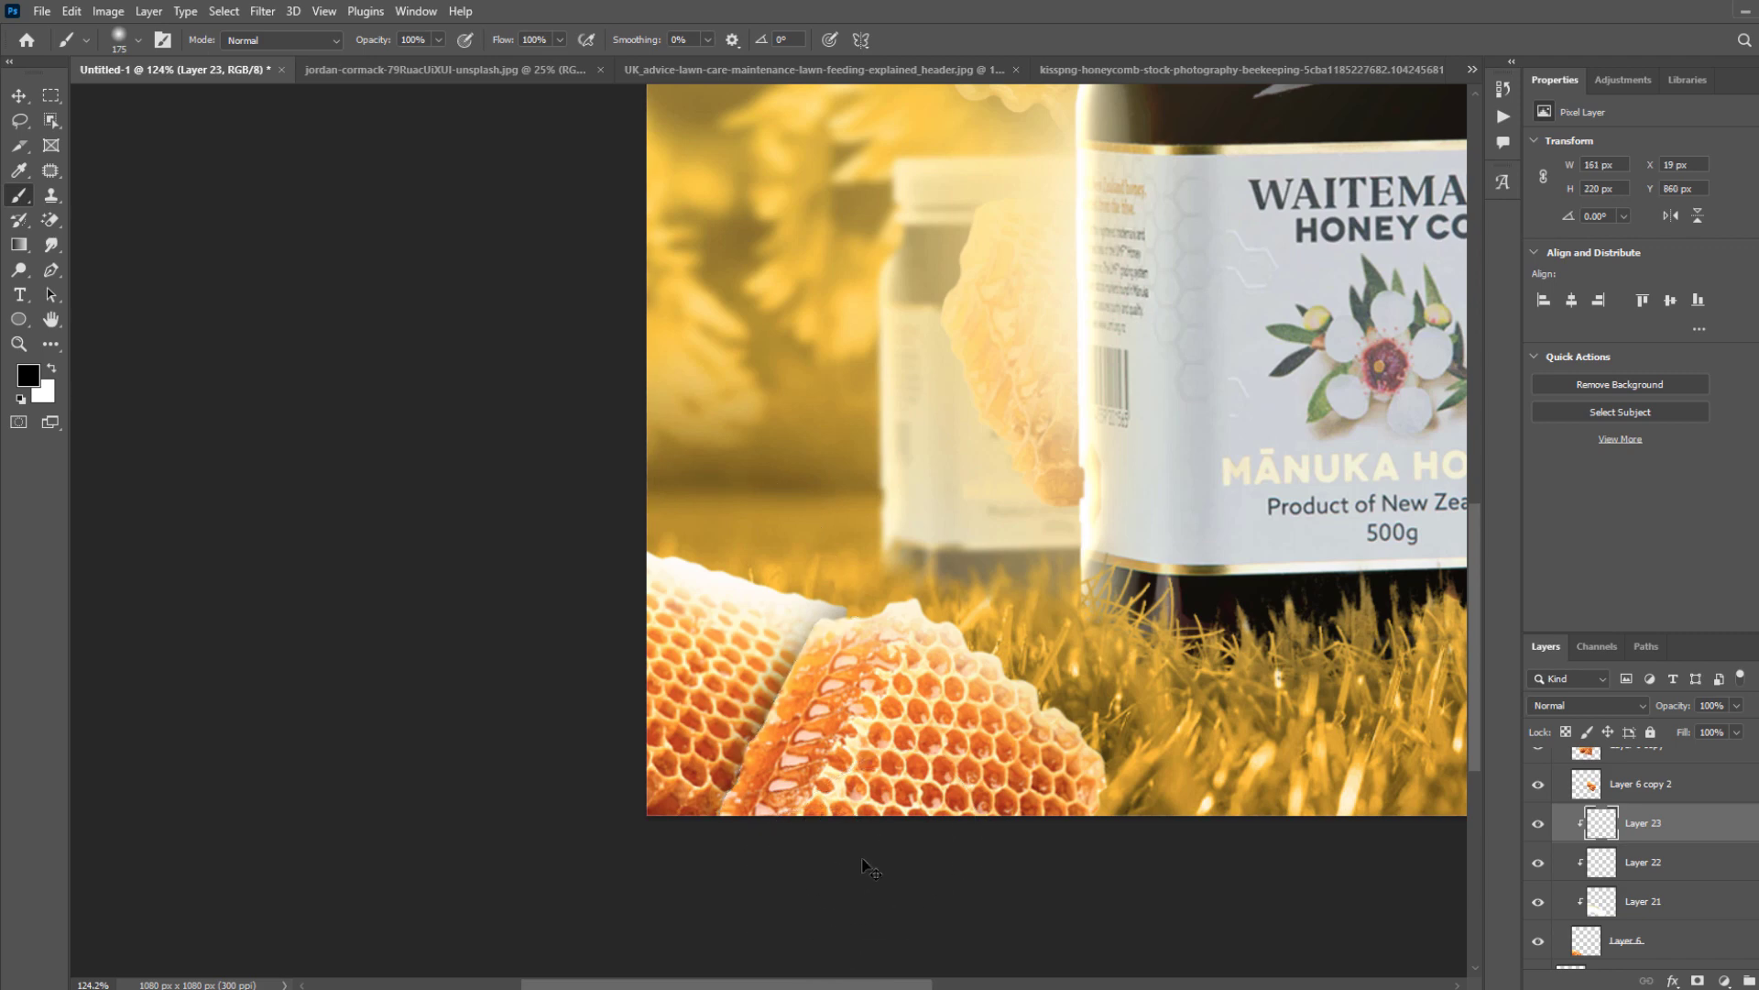
Lower the seam shadow layer's opacity to 40% and merge it with the other clipped layers and the foreground honeycomb.
{"action": "scroll", "coordinate": [814, 656], "scroll_direction": "down", "scroll_amount": 4}
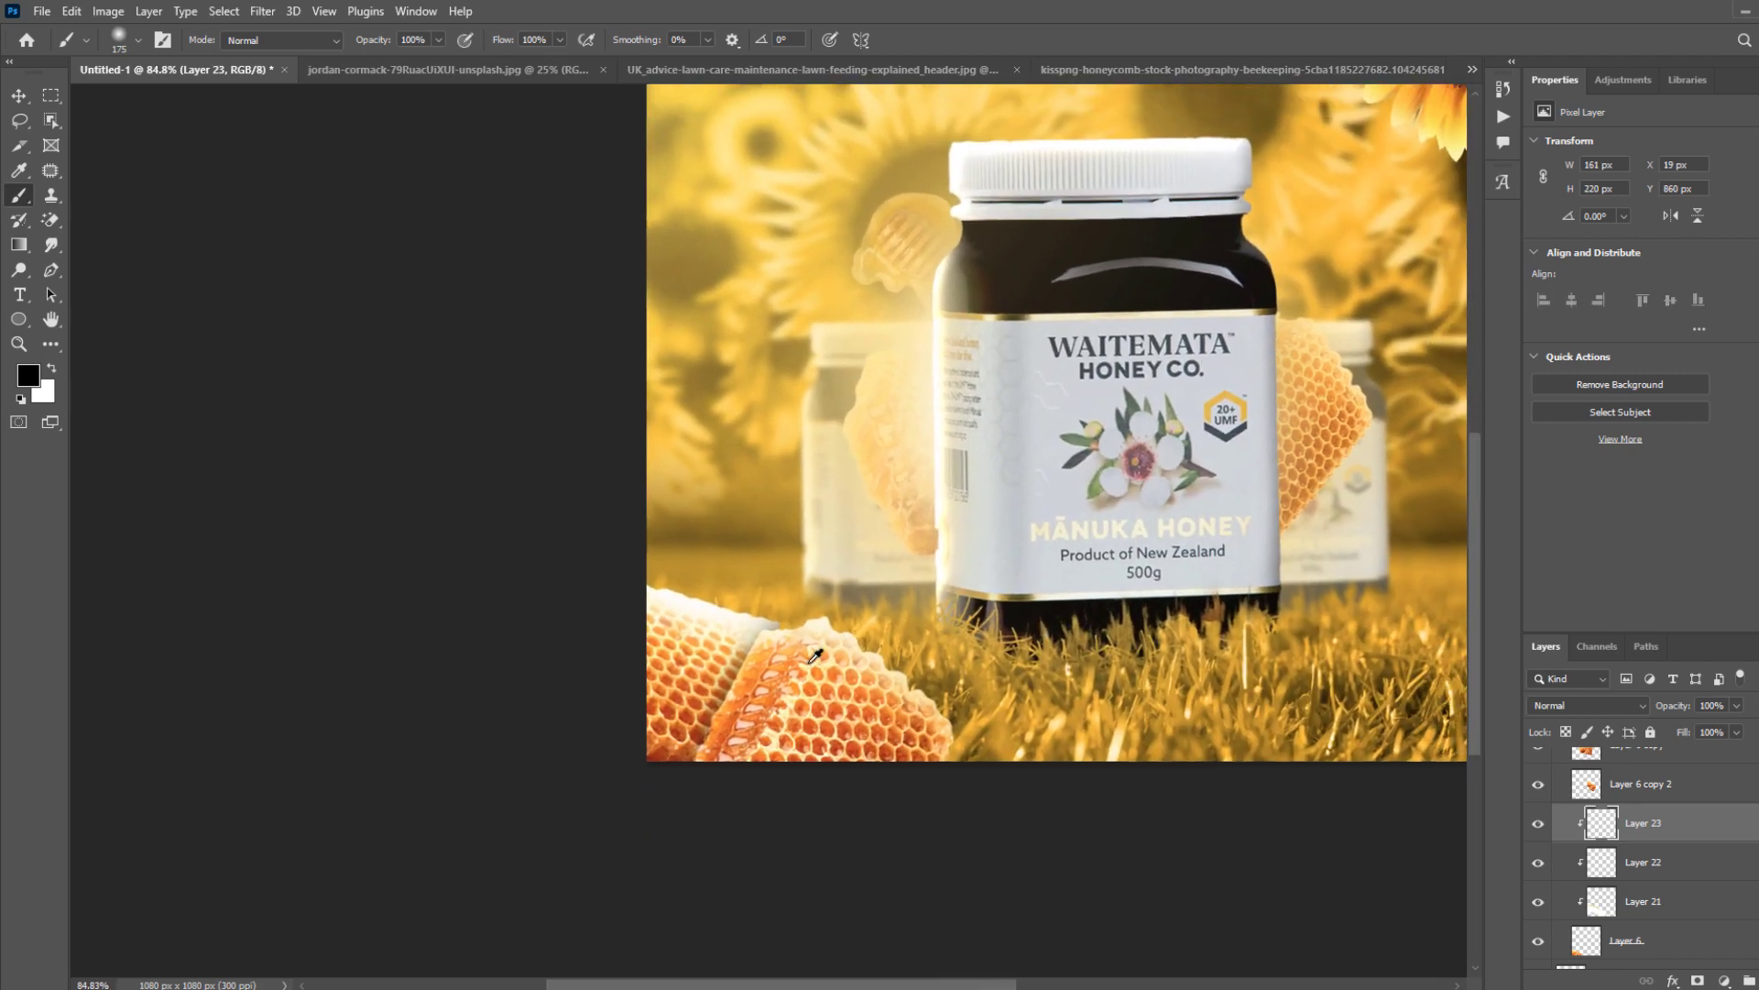
{"action": "scroll", "coordinate": [815, 656], "scroll_direction": "down", "scroll_amount": 2}
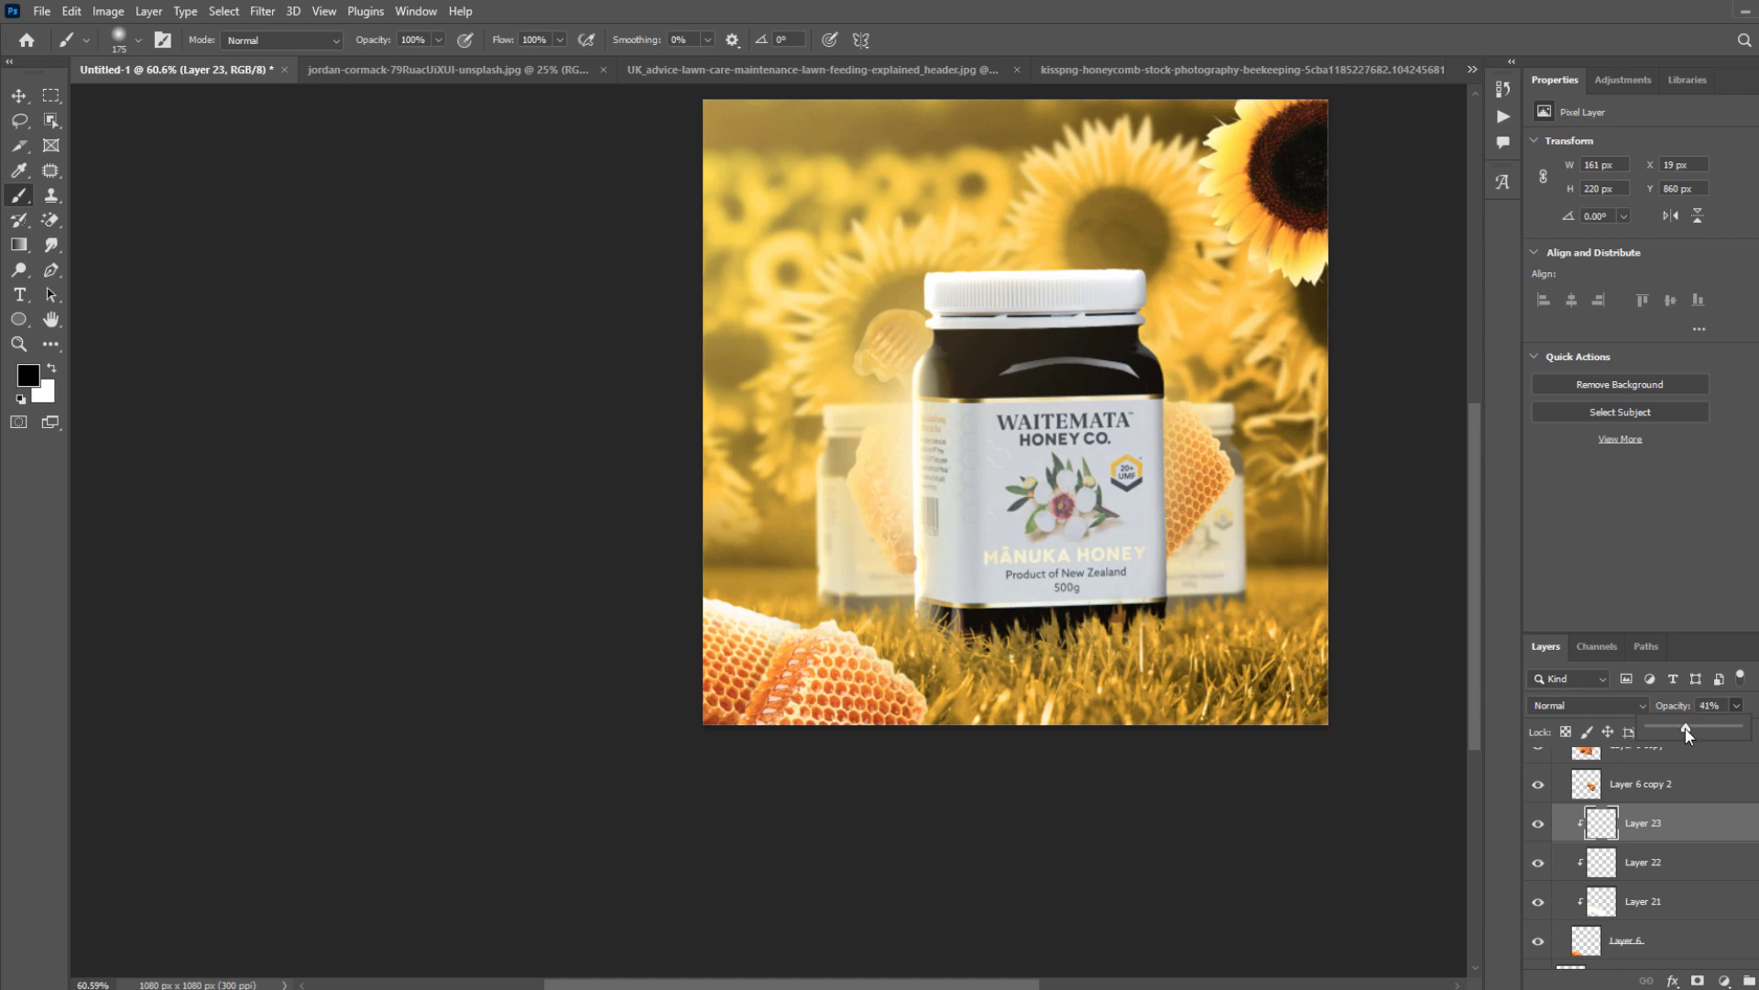
{"action": "scroll", "coordinate": [990, 673], "scroll_direction": "down", "scroll_amount": 1}
{"action": "key", "text": "v"}
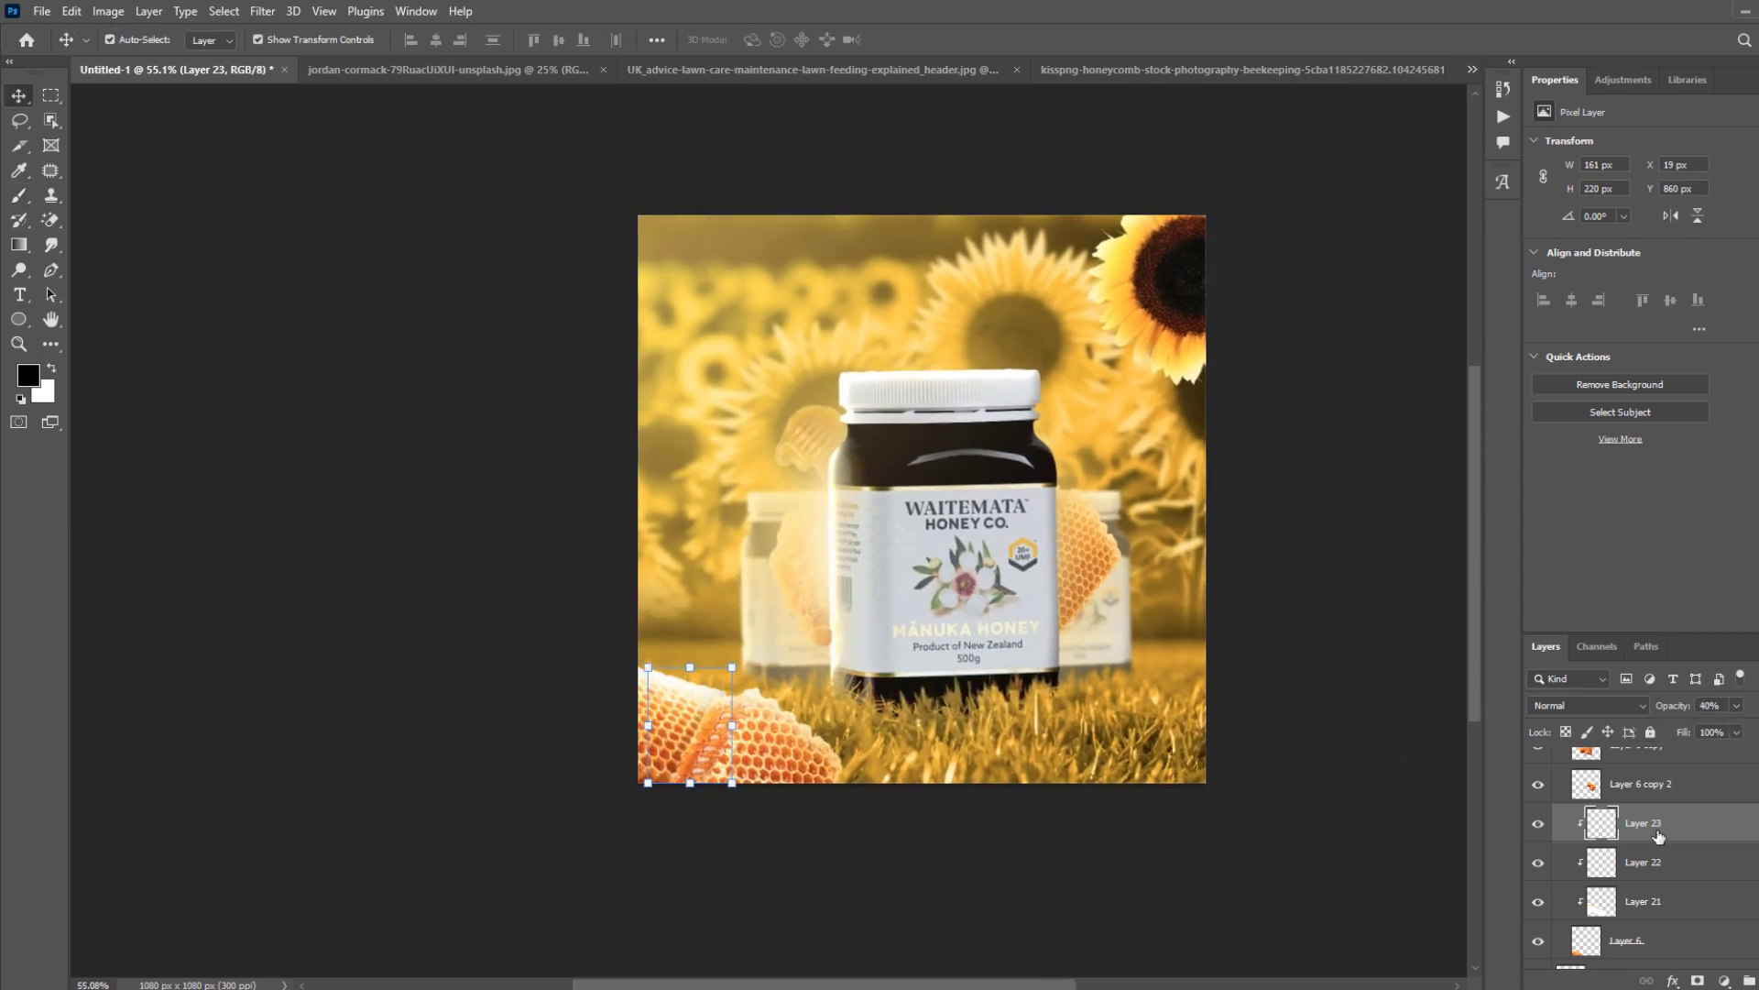
{"action": "left_click", "coordinate": [1626, 951], "text": "shift"}
{"action": "key", "text": "ctrl+e"}
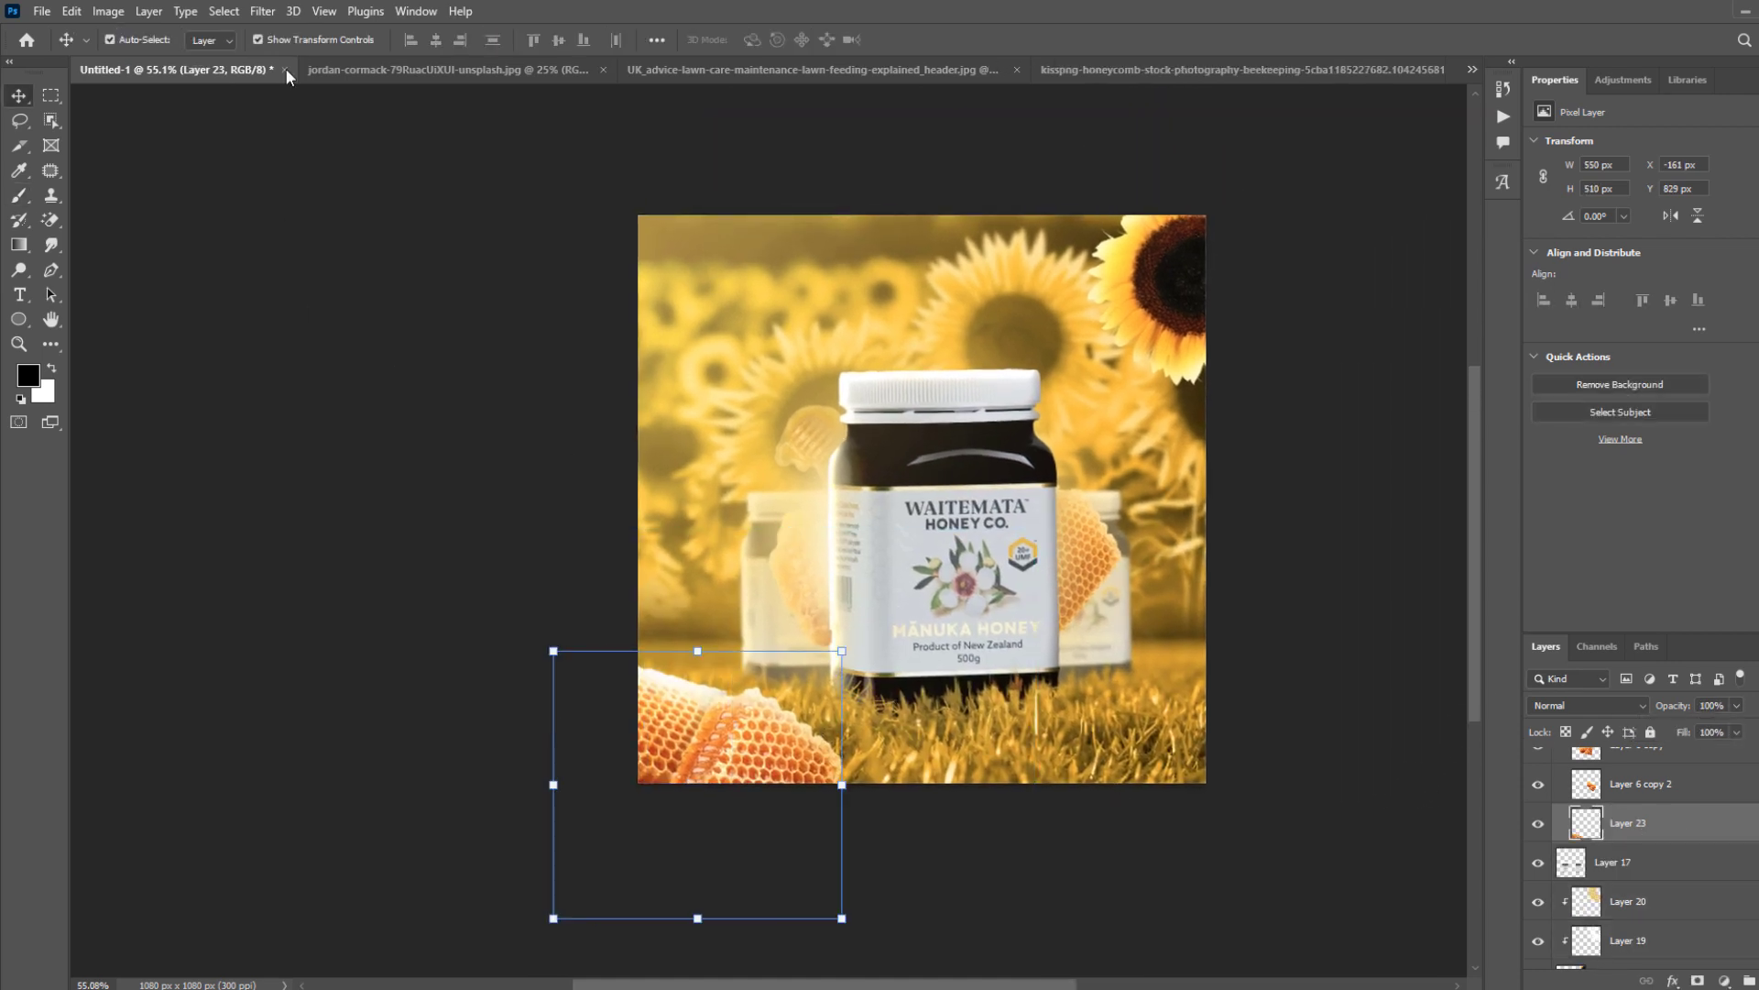
Apply a Gaussian Blur with a radius of about 1.8 px to the merged foreground honeycomb.
{"action": "left_click", "coordinate": [262, 11]}
{"action": "mouse_move", "coordinate": [307, 225]}
{"action": "left_click", "coordinate": [541, 318]}
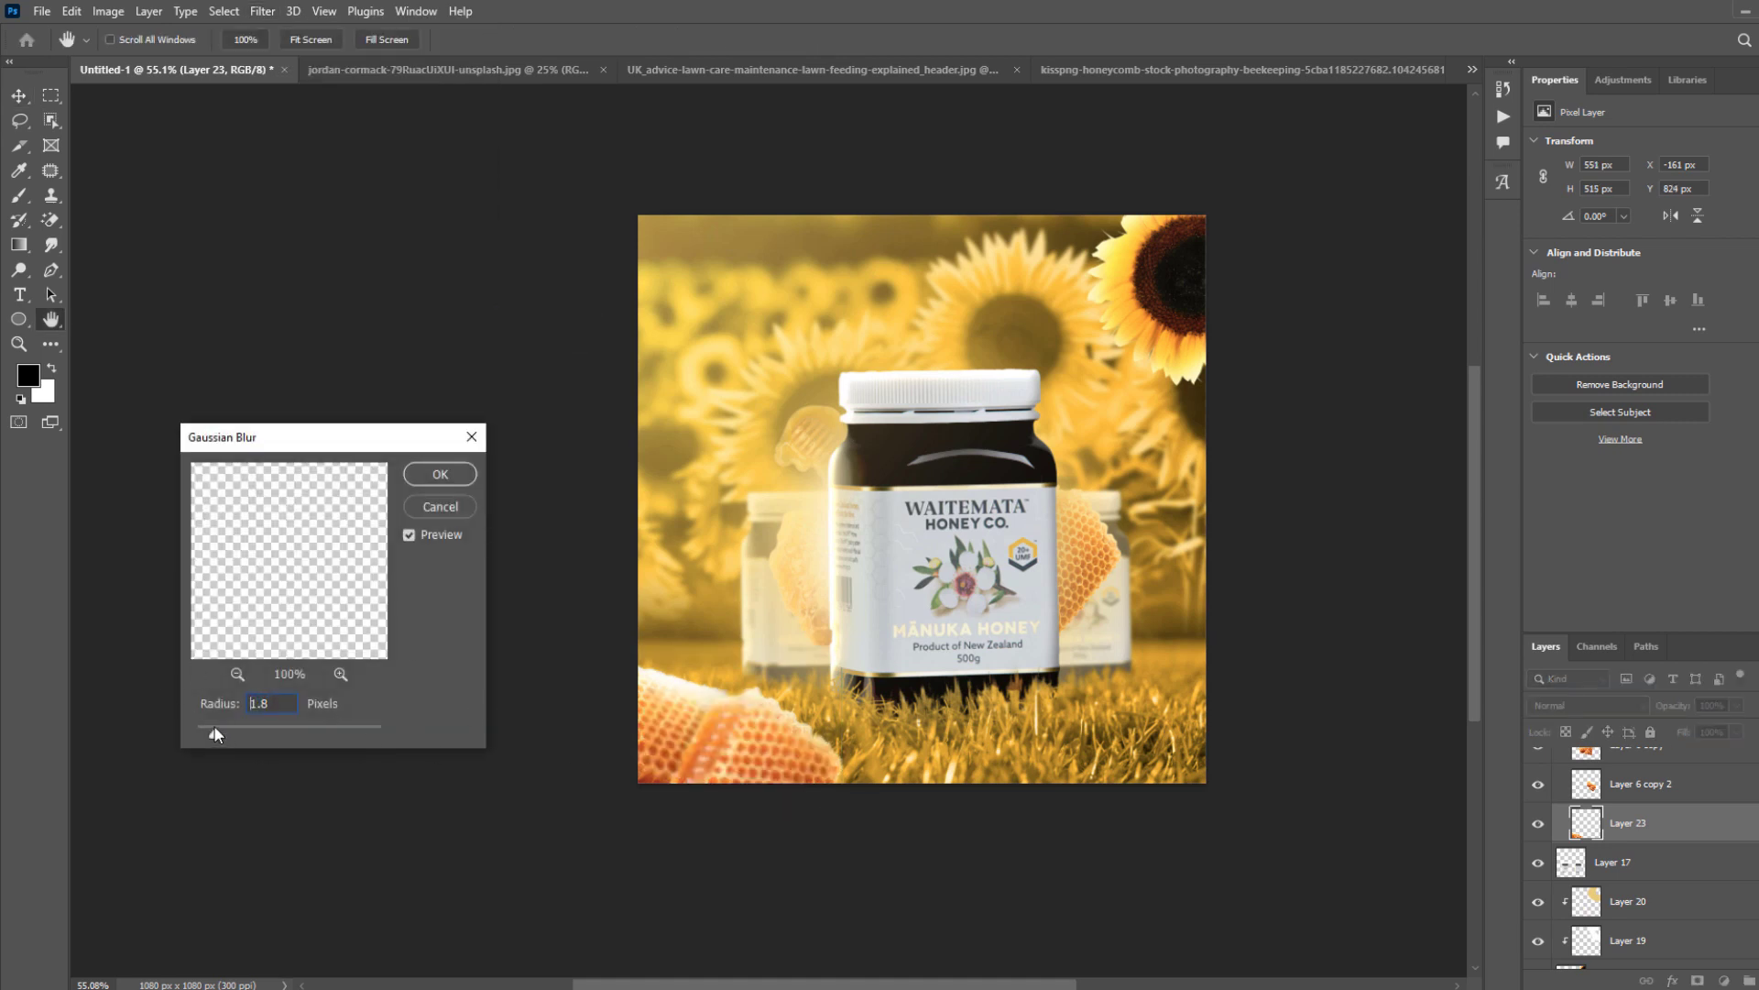
{"action": "key", "text": "Return"}
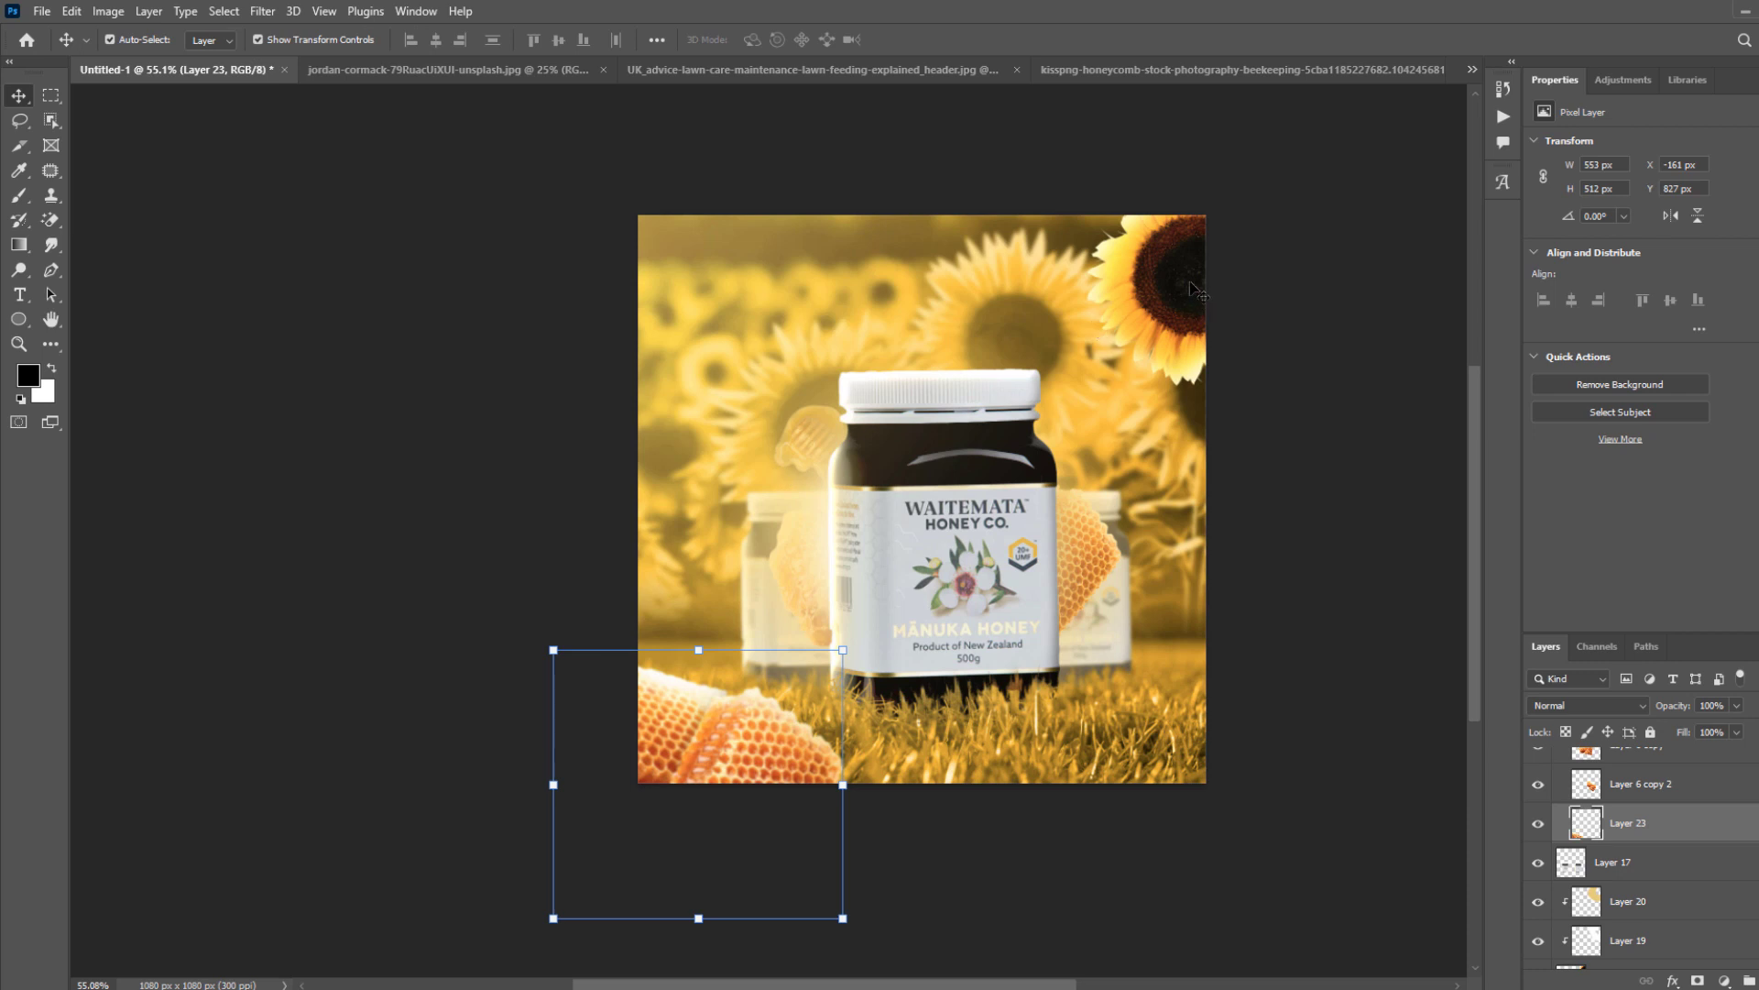
Blur the foreground sunflower on Layer 5 with a Gaussian Blur of about 2.2 px radius.
{"action": "left_click", "coordinate": [1194, 298]}
{"action": "left_click", "coordinate": [262, 11]}
{"action": "mouse_move", "coordinate": [311, 240]}
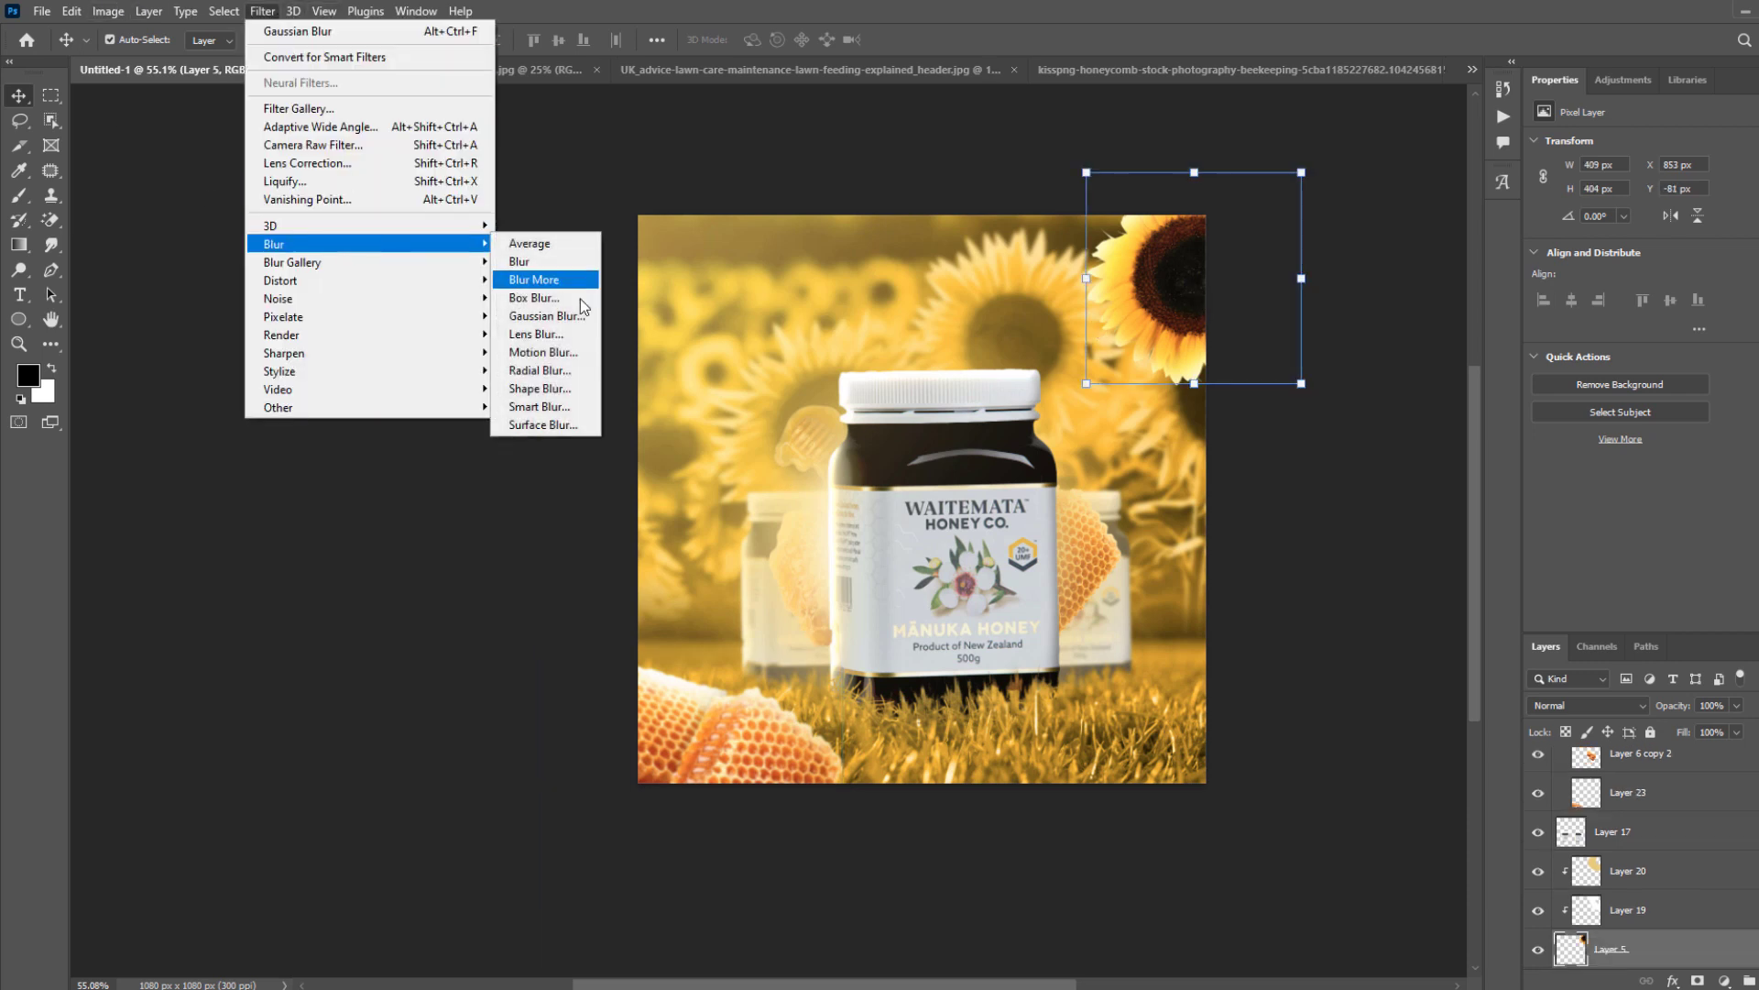
{"action": "left_click", "coordinate": [550, 317]}
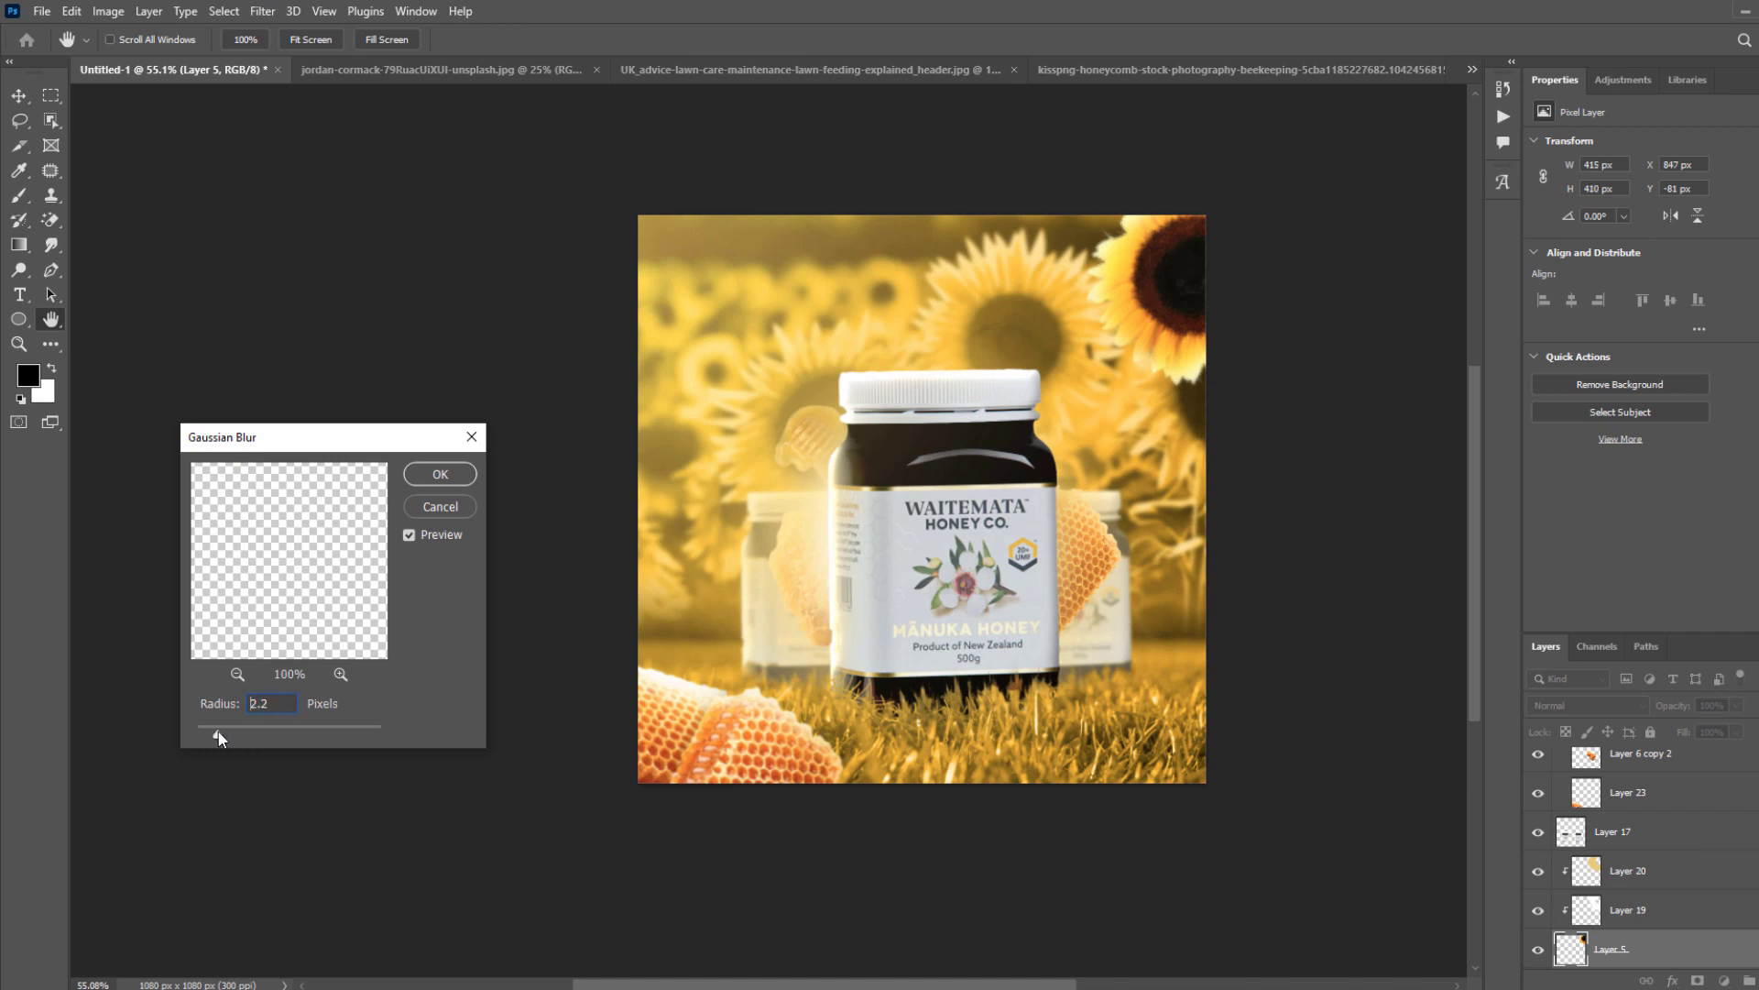
{"action": "key", "text": "Return"}
Compare the scene with the glow on Layer 18 hidden and shown, and lower that layer's opacity to 83%.
{"action": "scroll", "coordinate": [929, 569], "scroll_direction": "up", "scroll_amount": 3}
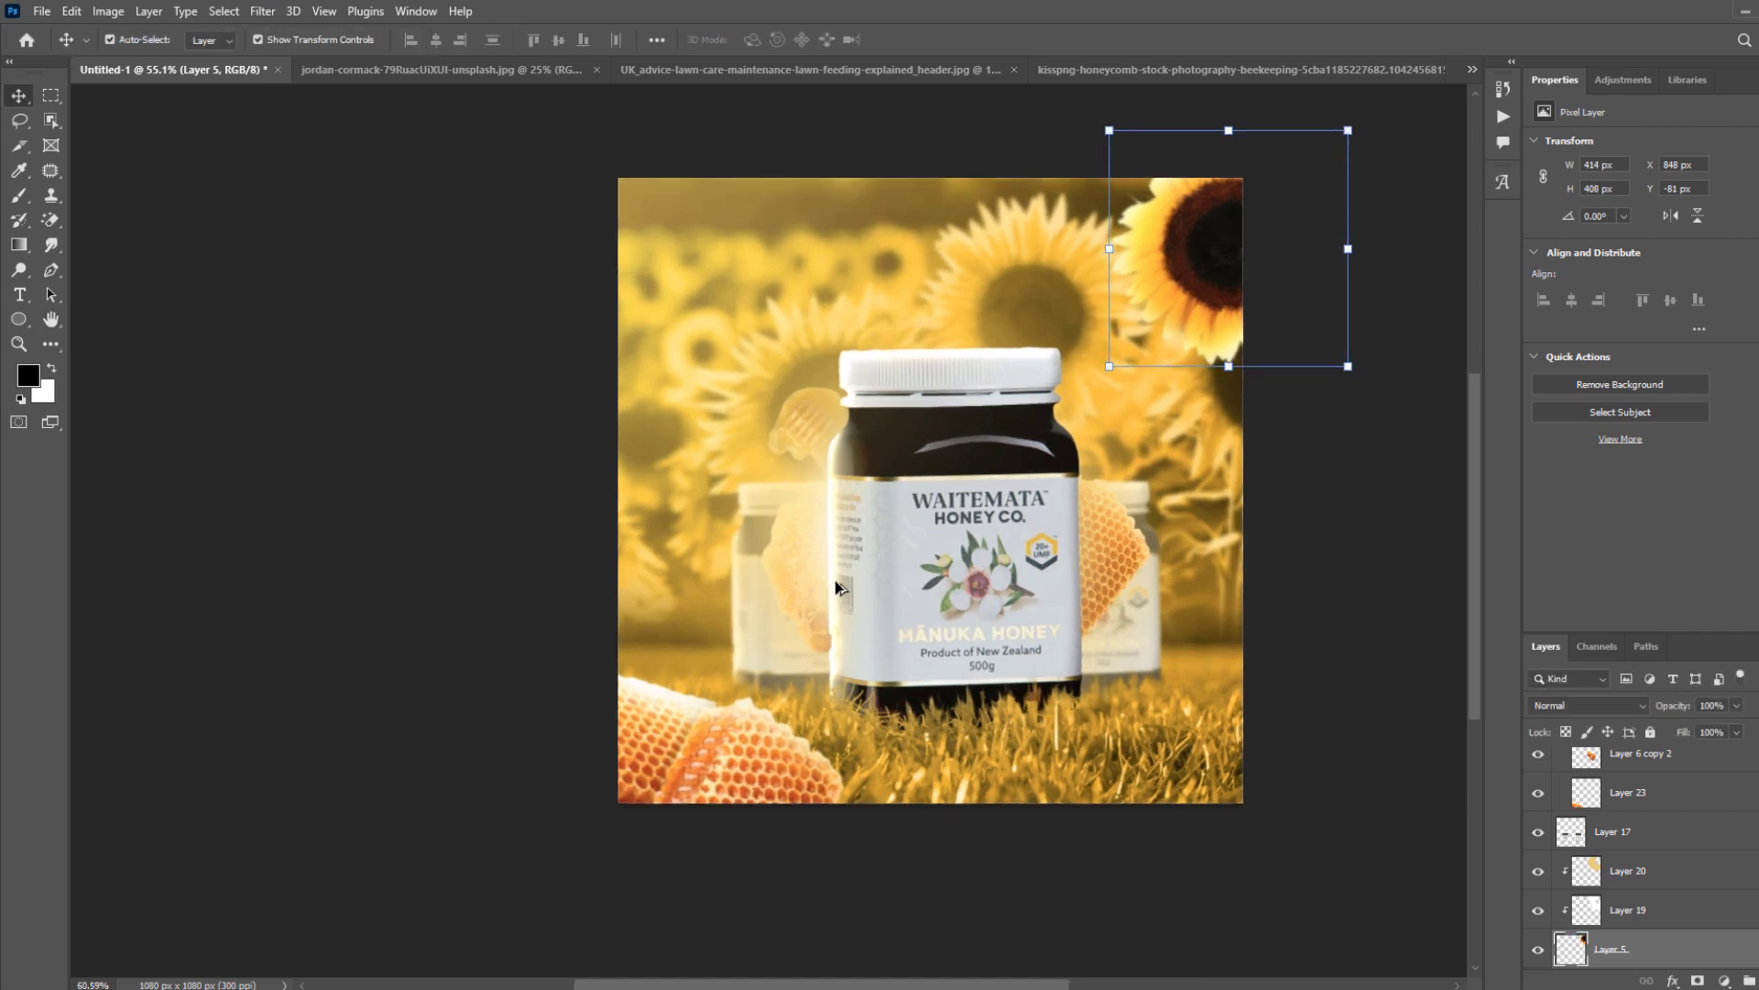
{"action": "left_click", "coordinate": [947, 533]}
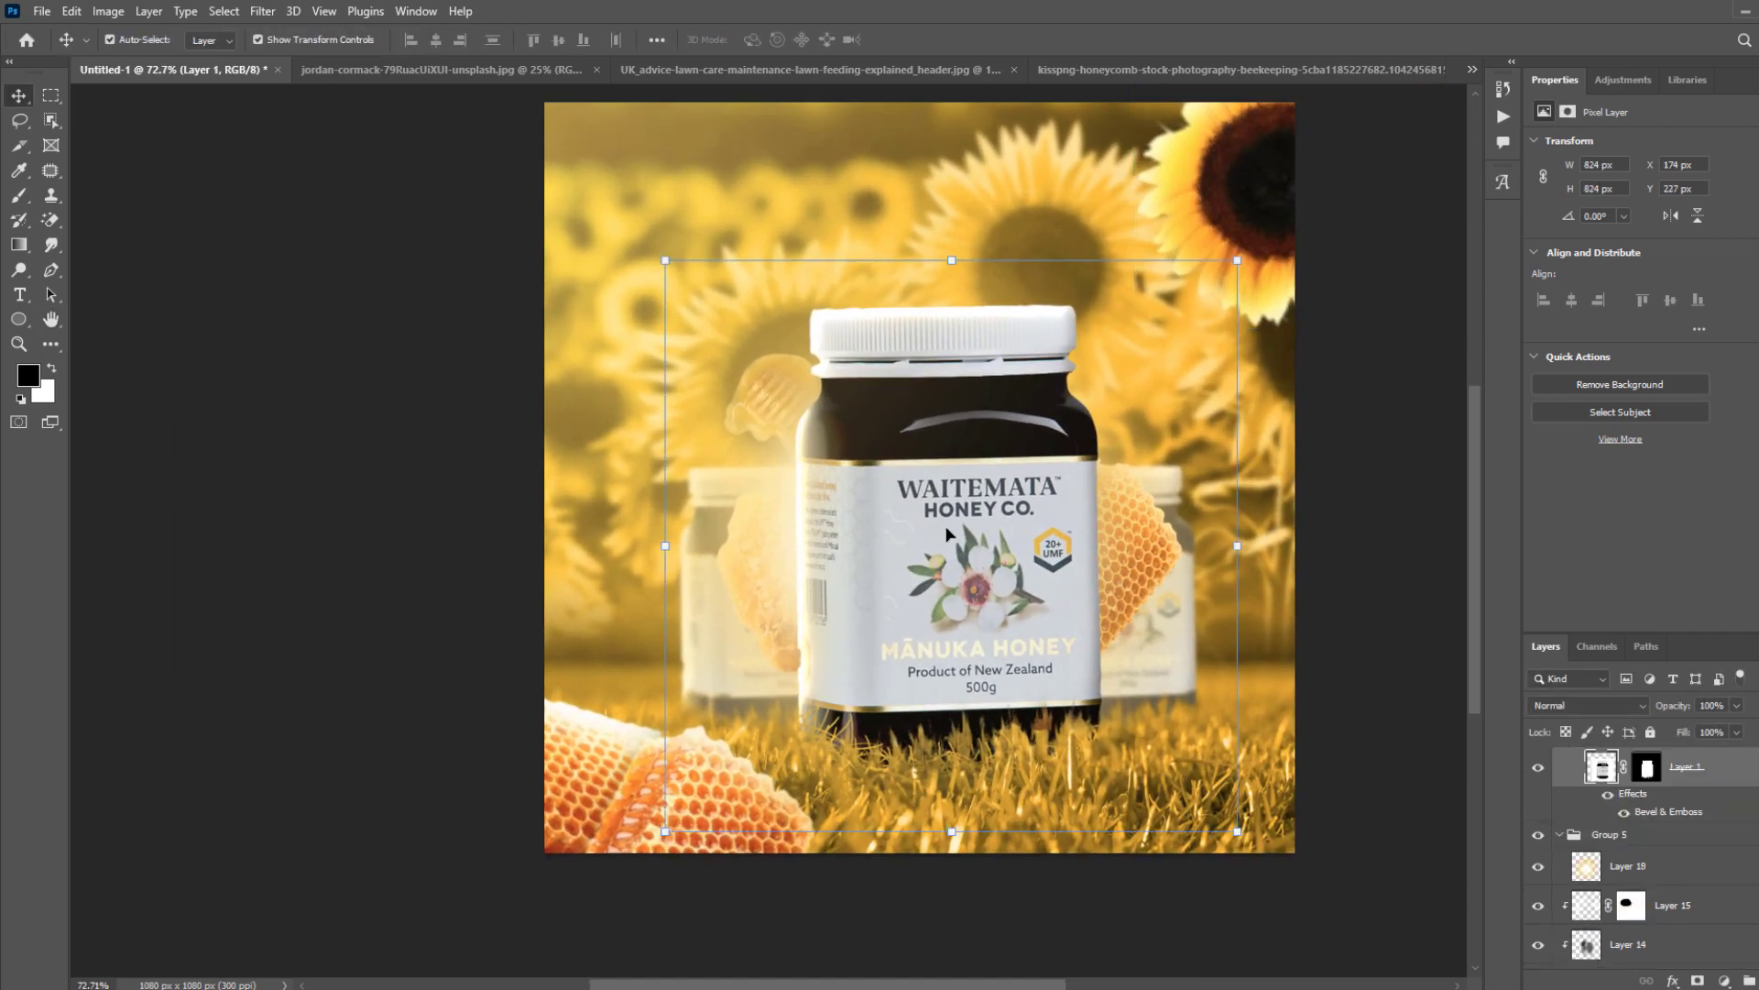
{"action": "left_click", "coordinate": [1541, 771]}
{"action": "left_click", "coordinate": [1538, 866]}
{"action": "left_click", "coordinate": [1538, 866]}
{"action": "left_click", "coordinate": [1537, 866]}
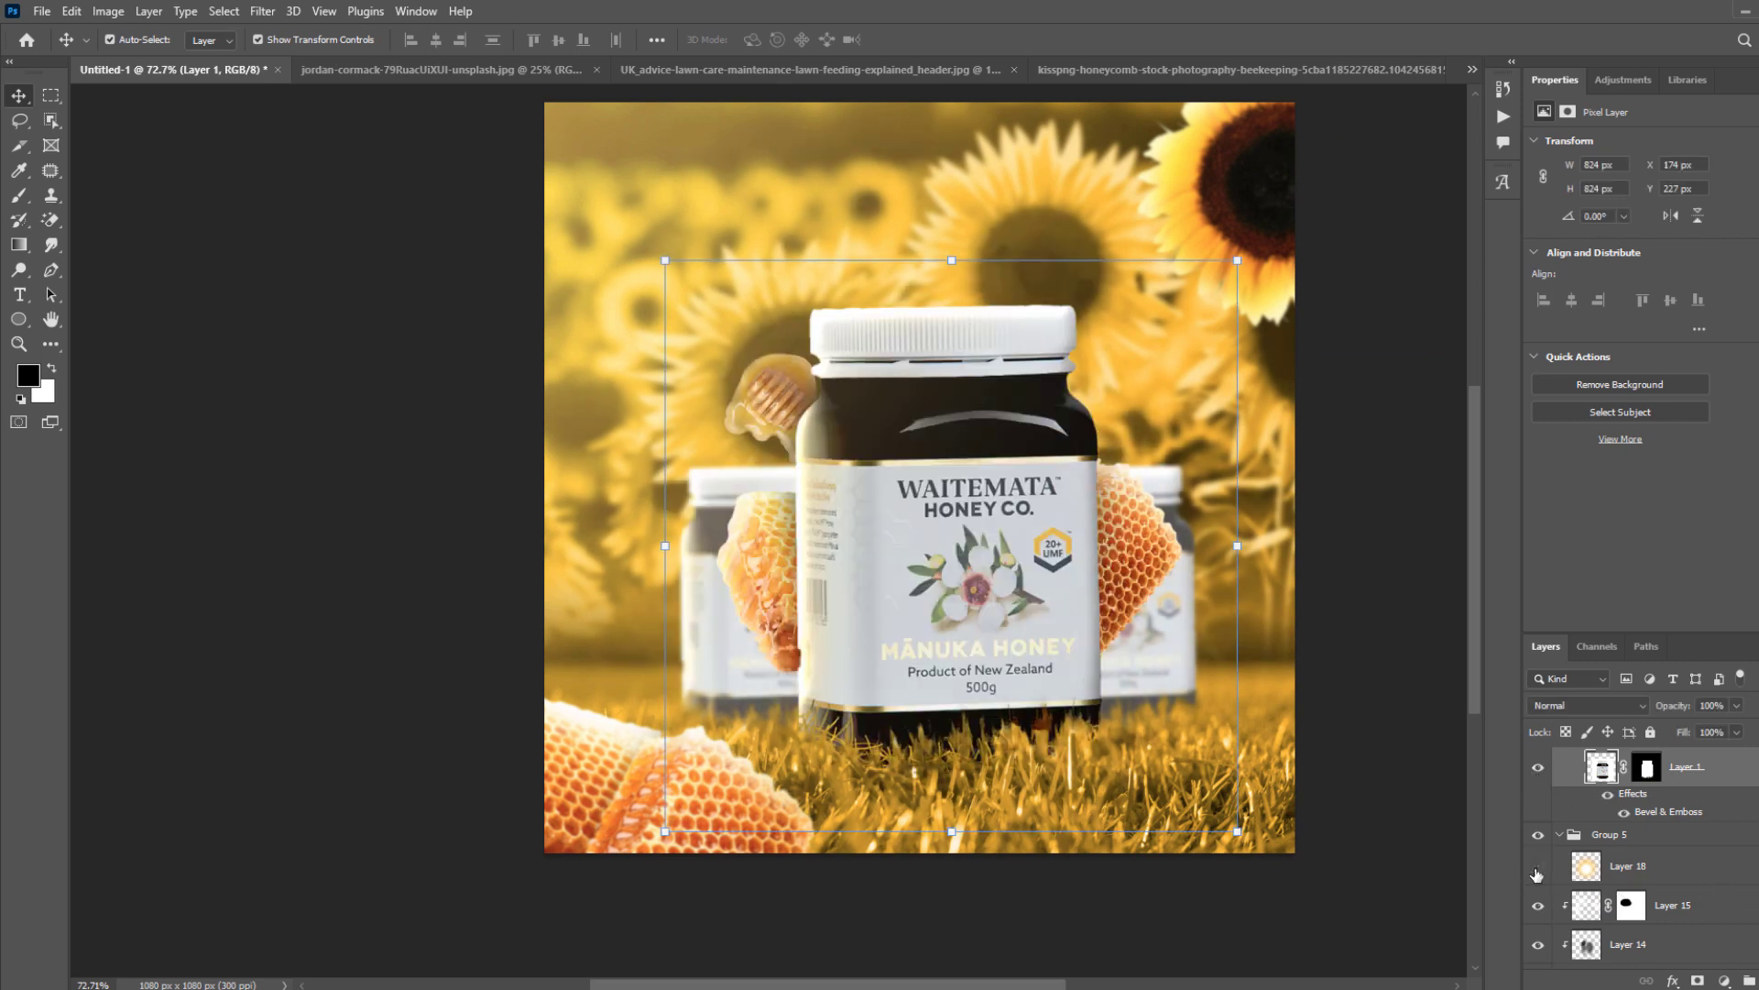
{"action": "scroll", "coordinate": [1171, 570], "scroll_direction": "down", "scroll_amount": 1}
{"action": "left_click", "coordinate": [1590, 864]}
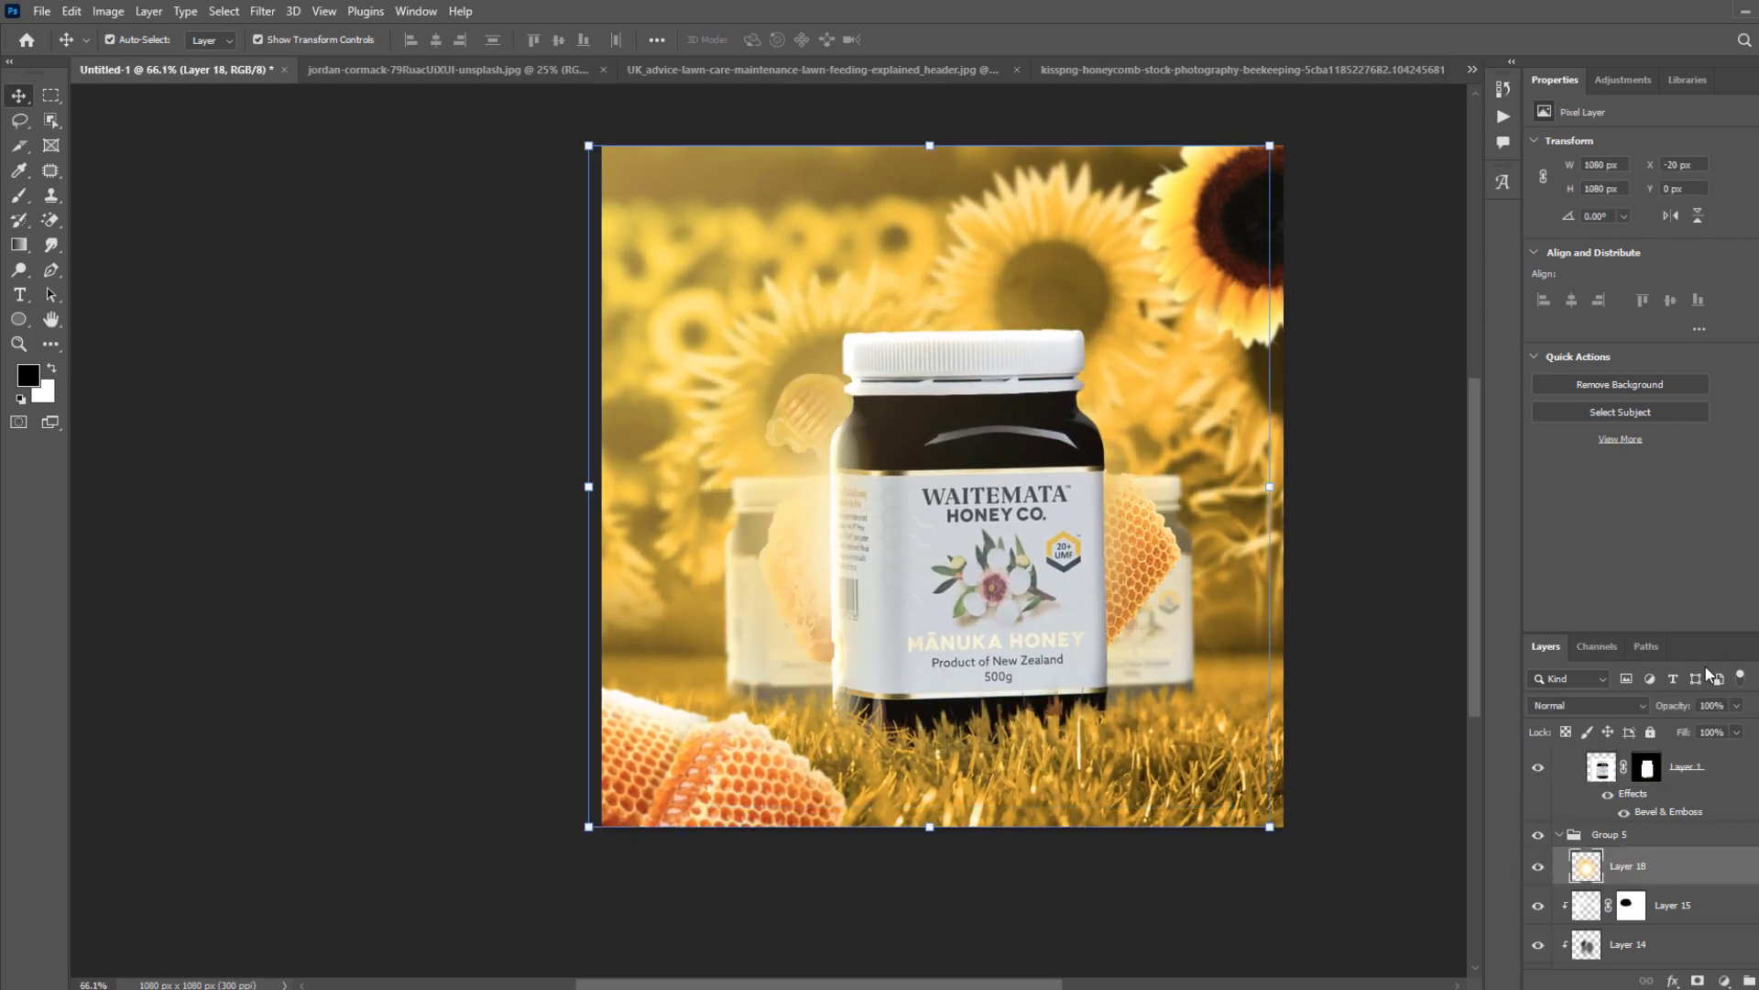
{"action": "left_click", "coordinate": [1706, 727]}
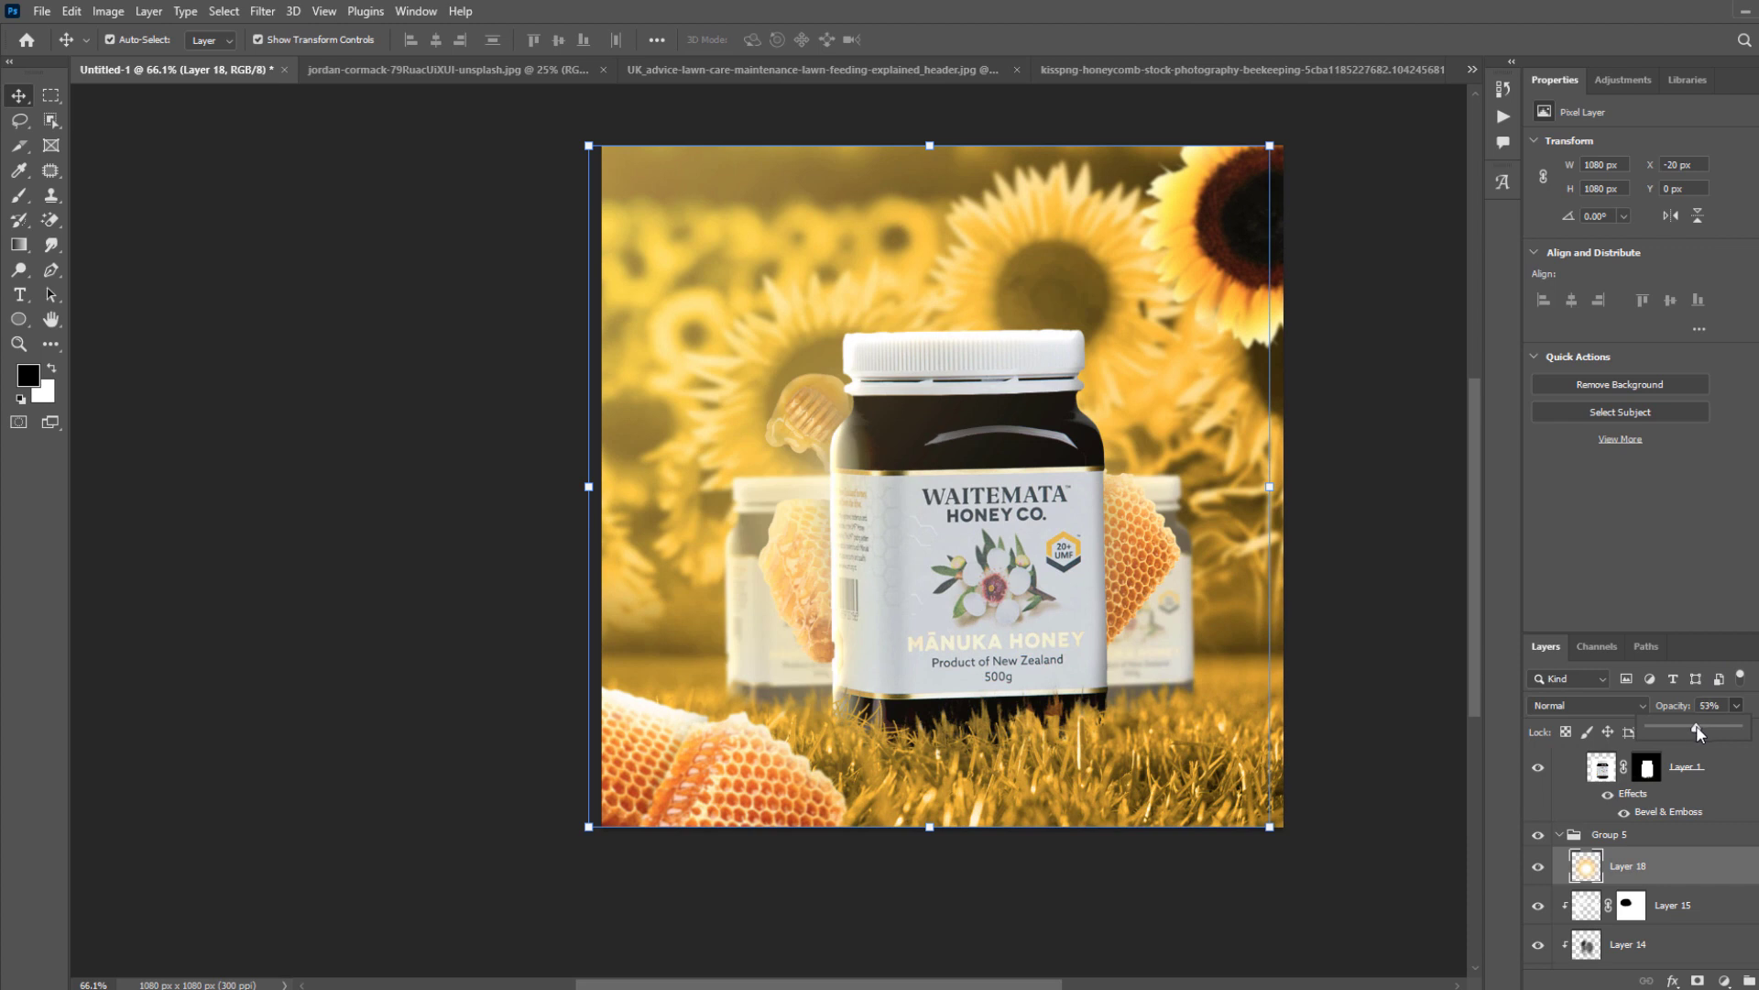
{"action": "left_click_drag", "start_coordinate": [1711, 724], "coordinate": [1723, 724]}
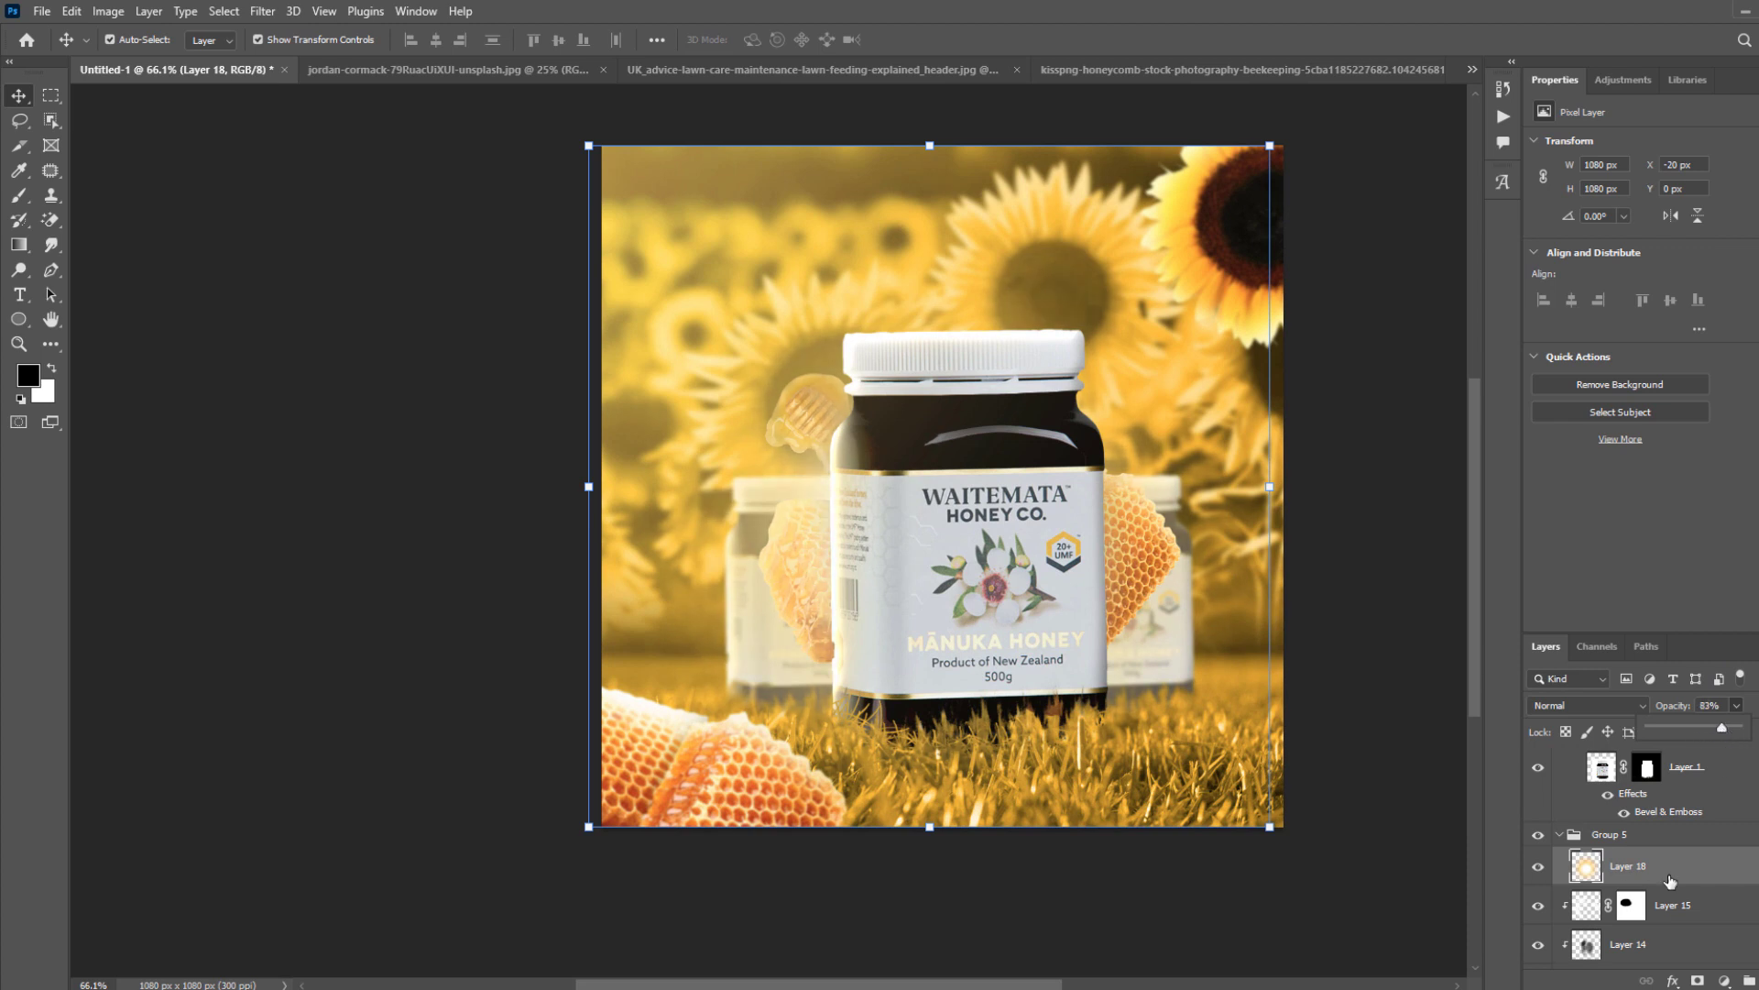
Compare the composite with Layer 15 and the jar's clipped Layer 10 hidden and shown.
{"action": "scroll", "coordinate": [1655, 880], "scroll_direction": "down", "scroll_amount": 1}
{"action": "left_click", "coordinate": [1540, 853]}
{"action": "left_click", "coordinate": [1540, 854]}
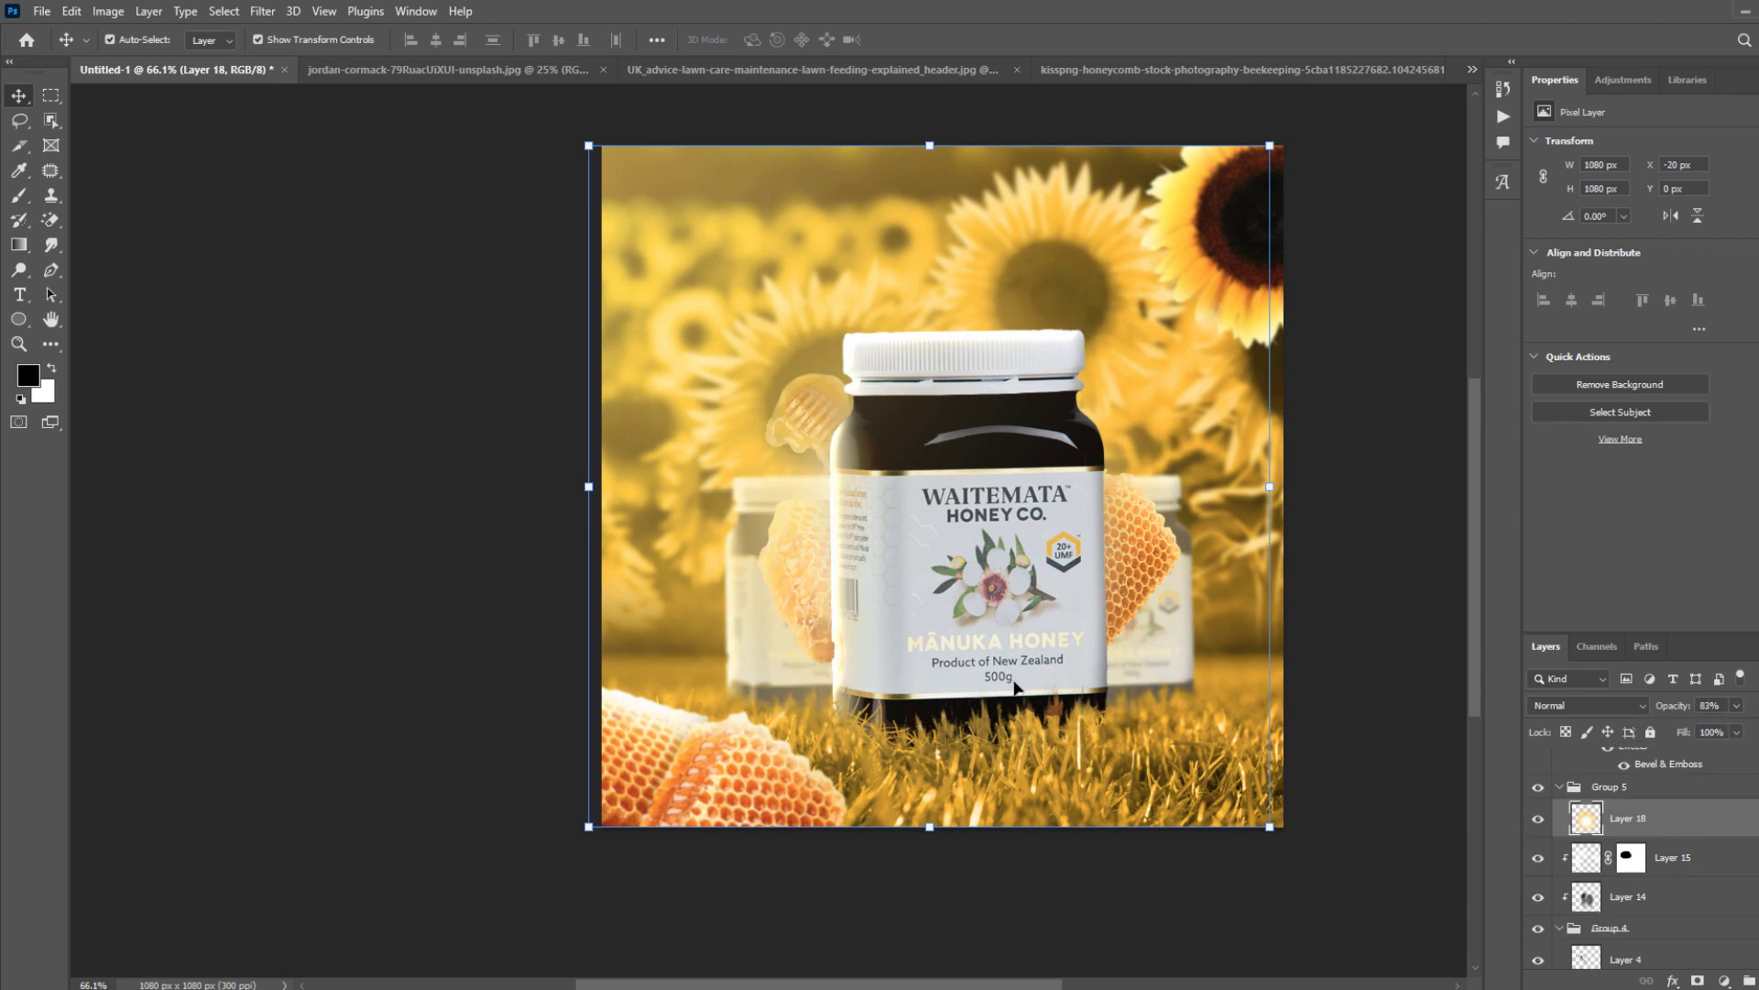
{"action": "left_click", "coordinate": [839, 475]}
{"action": "left_click", "coordinate": [1538, 853]}
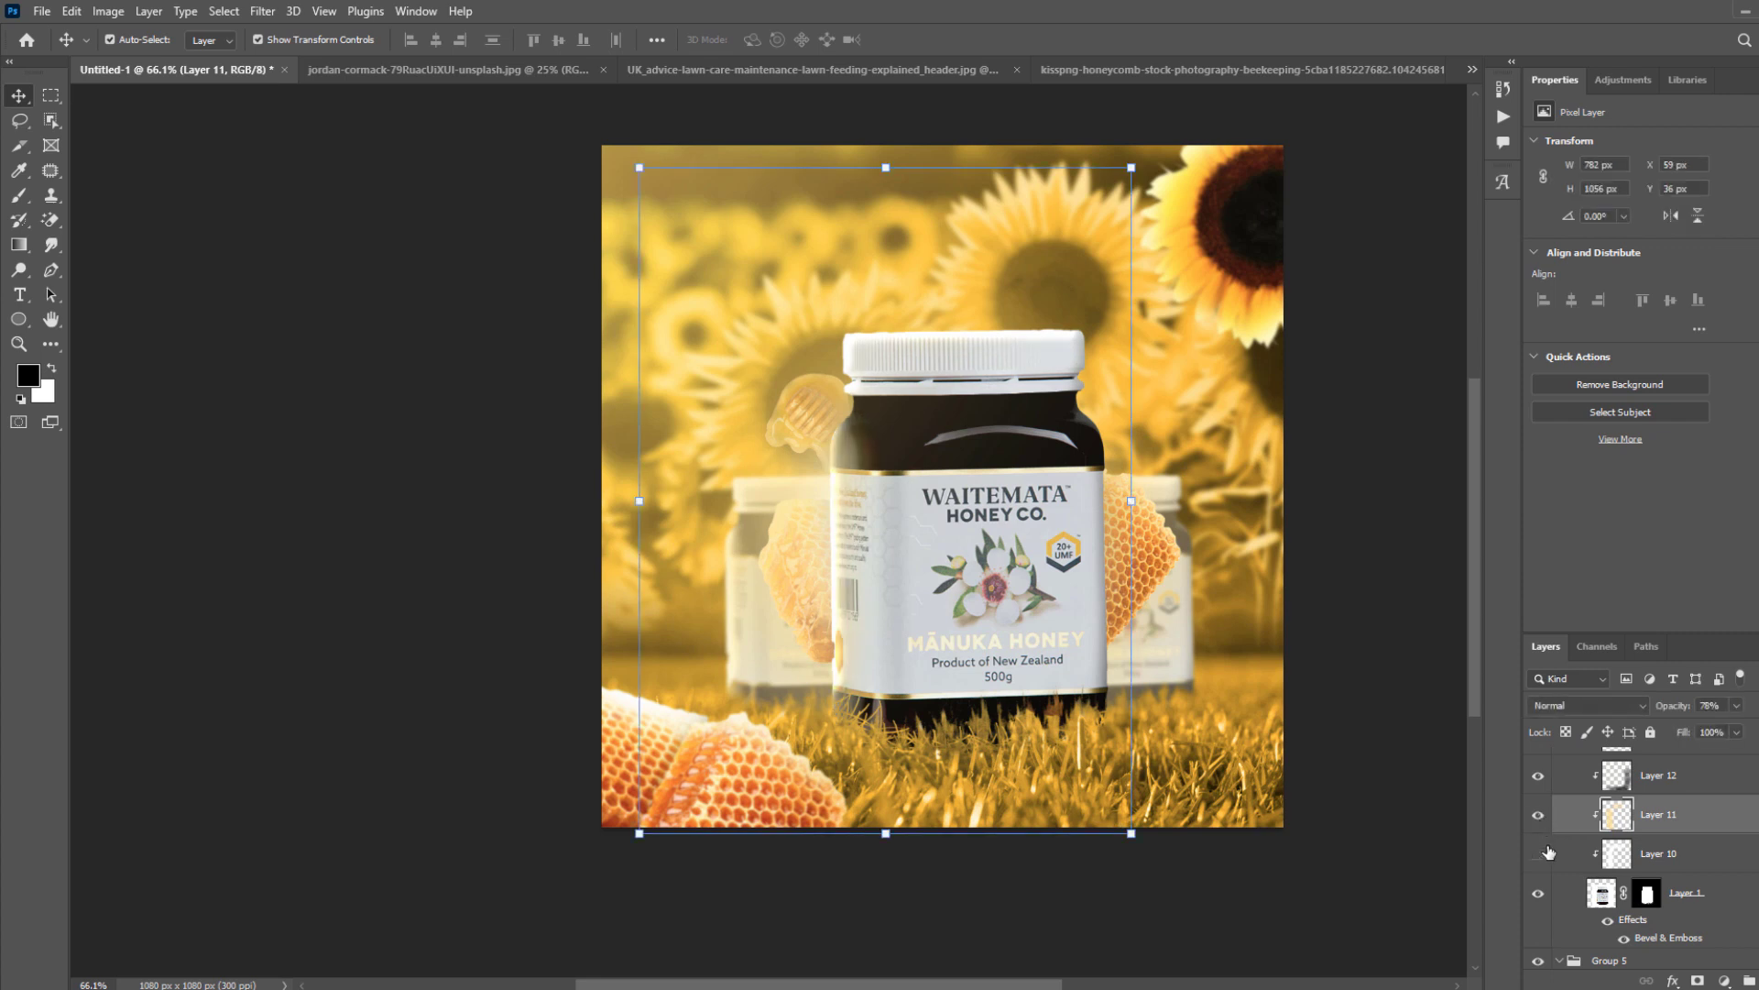
{"action": "left_click", "coordinate": [1539, 853]}
{"action": "left_click", "coordinate": [1539, 855]}
{"action": "left_click", "coordinate": [1540, 853]}
{"action": "left_click", "coordinate": [1576, 853]}
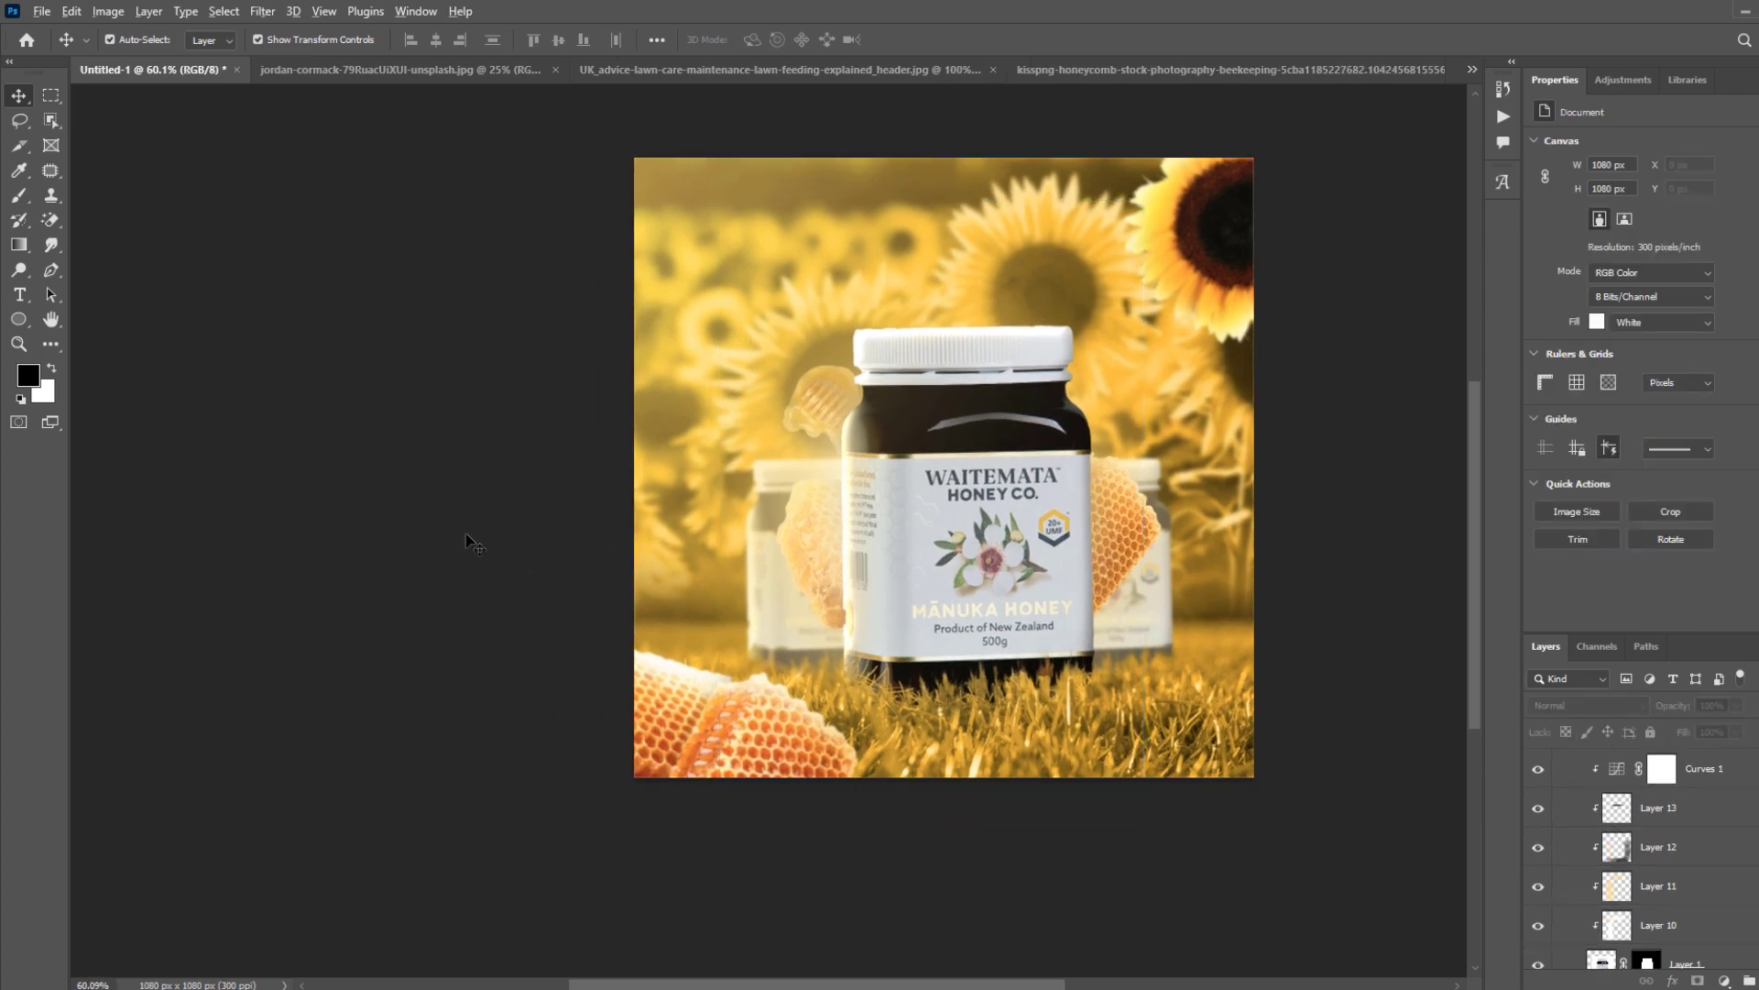
{"action": "scroll", "coordinate": [466, 536], "scroll_direction": "down", "scroll_amount": 2}
{"action": "left_click_drag", "start_coordinate": [807, 423], "coordinate": [801, 483]}
{"action": "scroll", "coordinate": [745, 515], "scroll_direction": "up", "scroll_amount": 1}
{"action": "left_click_drag", "start_coordinate": [876, 604], "coordinate": [830, 647]}
{"action": "scroll", "coordinate": [962, 624], "scroll_direction": "up", "scroll_amount": 1}
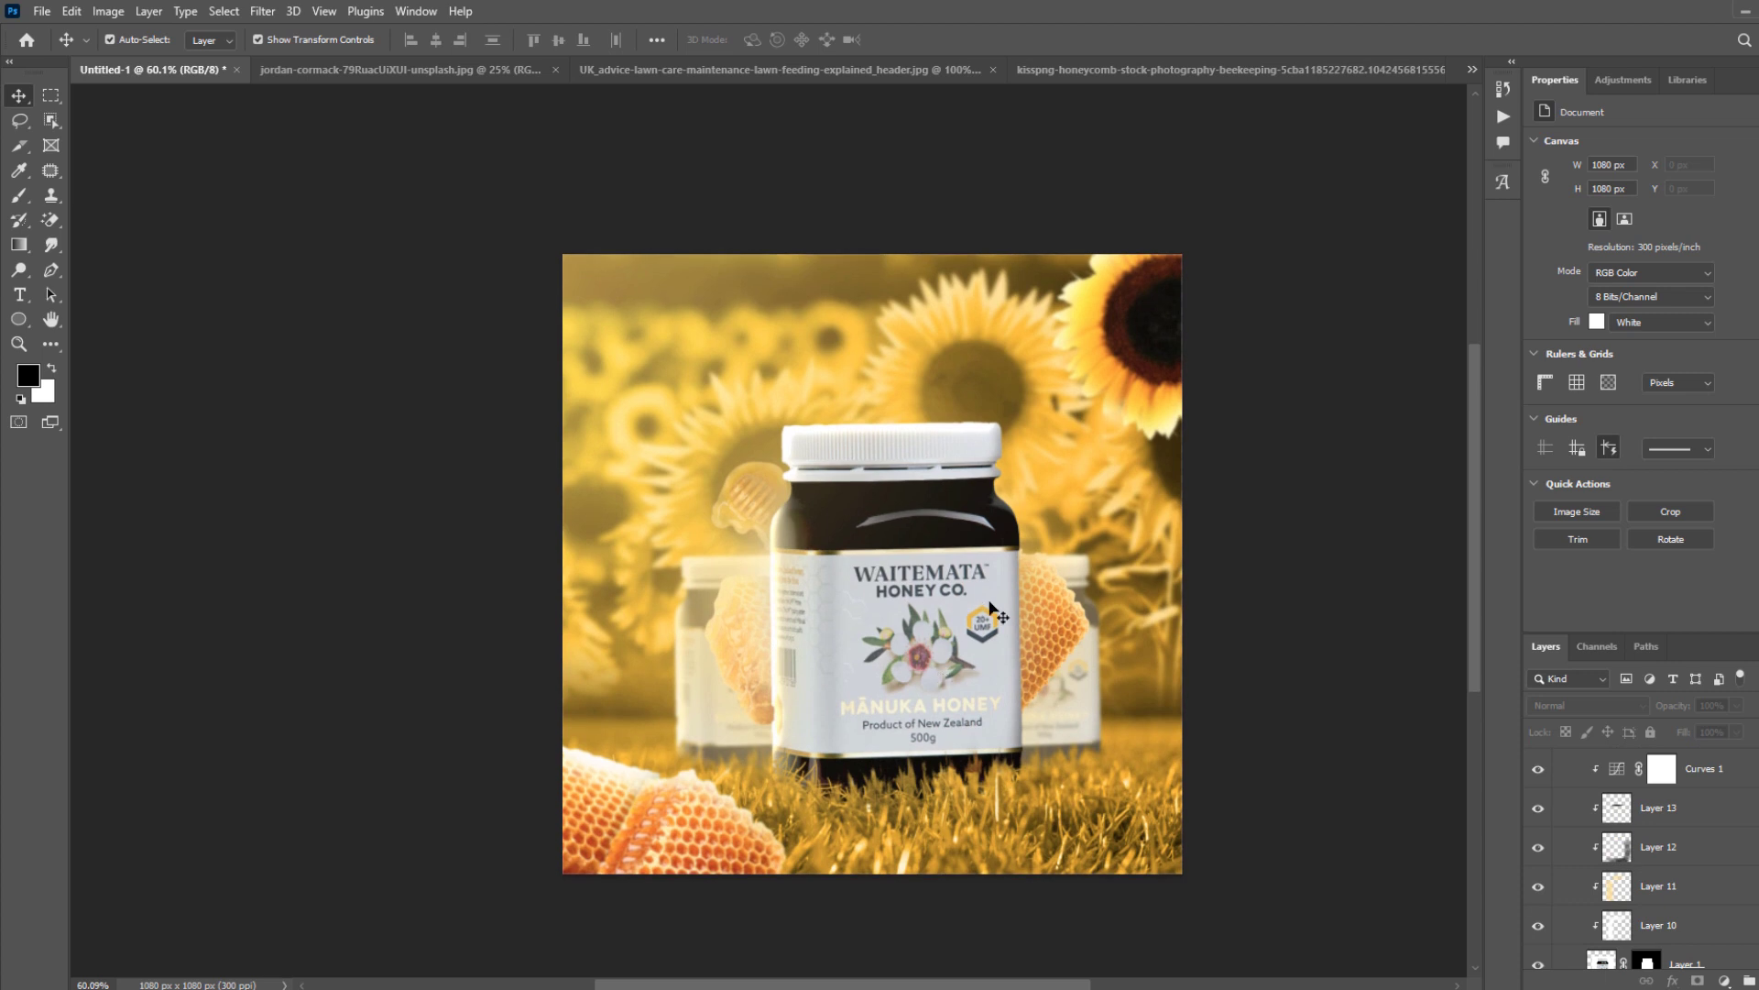
{"action": "left_click_drag", "start_coordinate": [884, 861], "coordinate": [816, 820]}
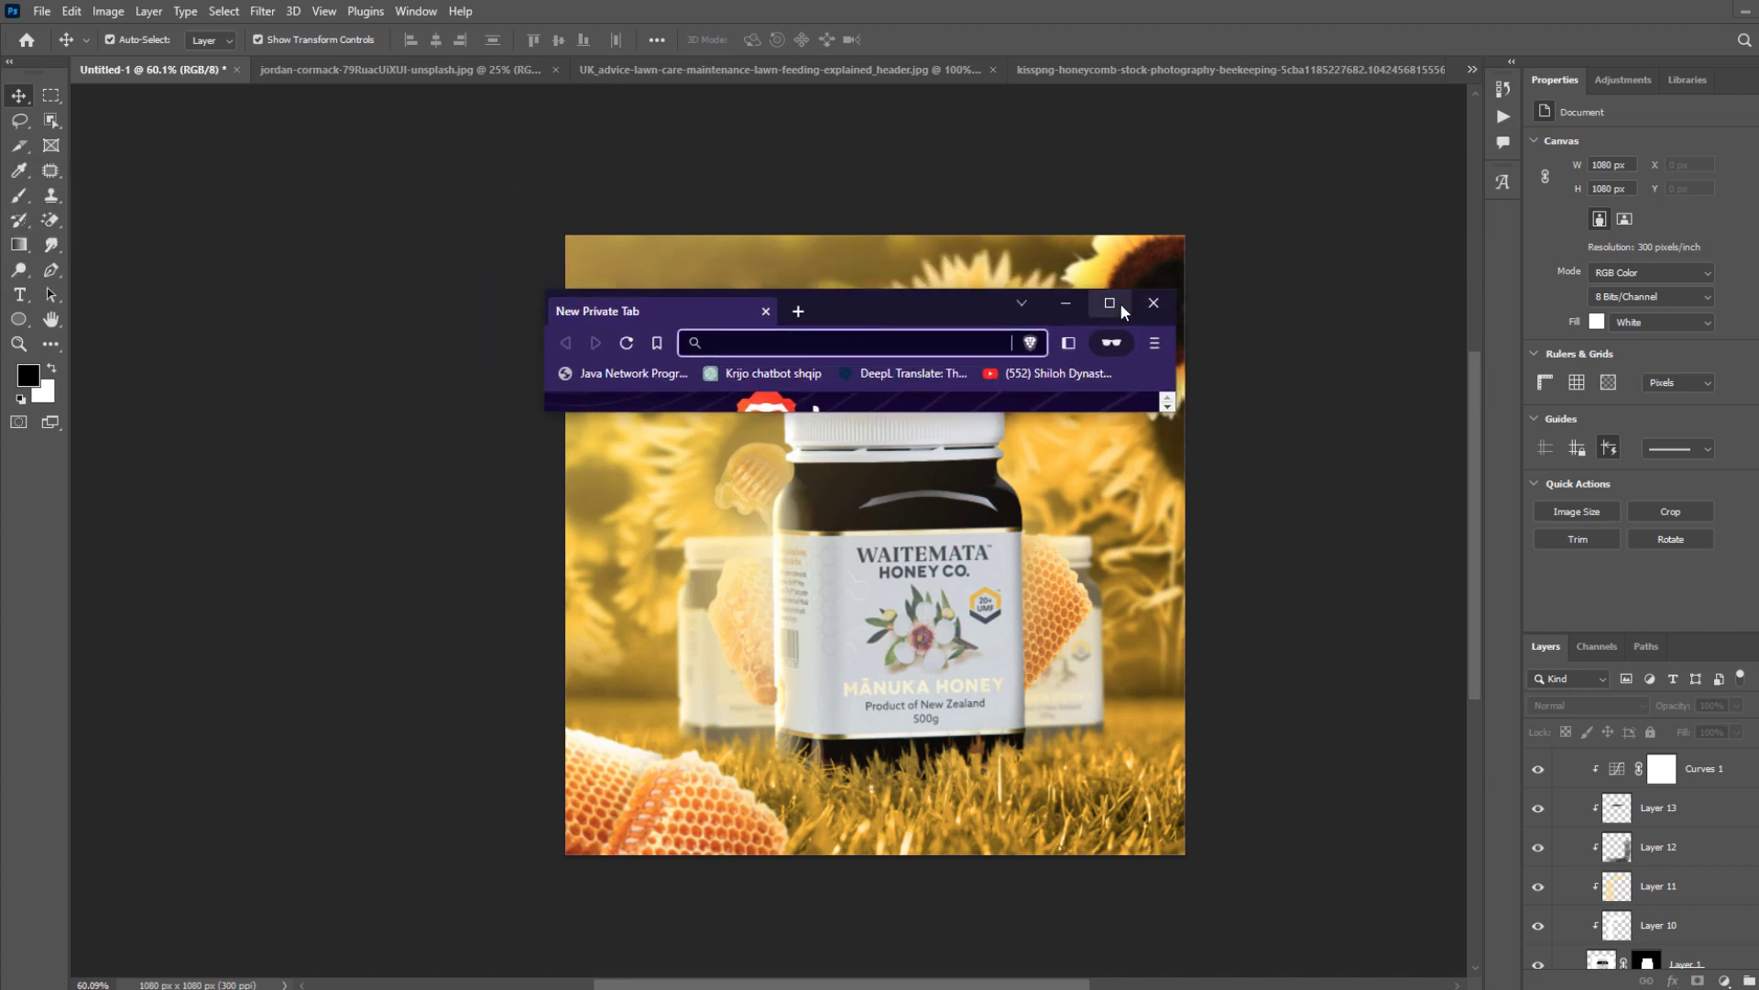
Switch to the Brave browser and search the web for "bee", refining it to an image search for "bee png".
{"action": "left_click", "coordinate": [1119, 300]}
{"action": "type", "text": "bee"}
{"action": "key", "text": "Return"}
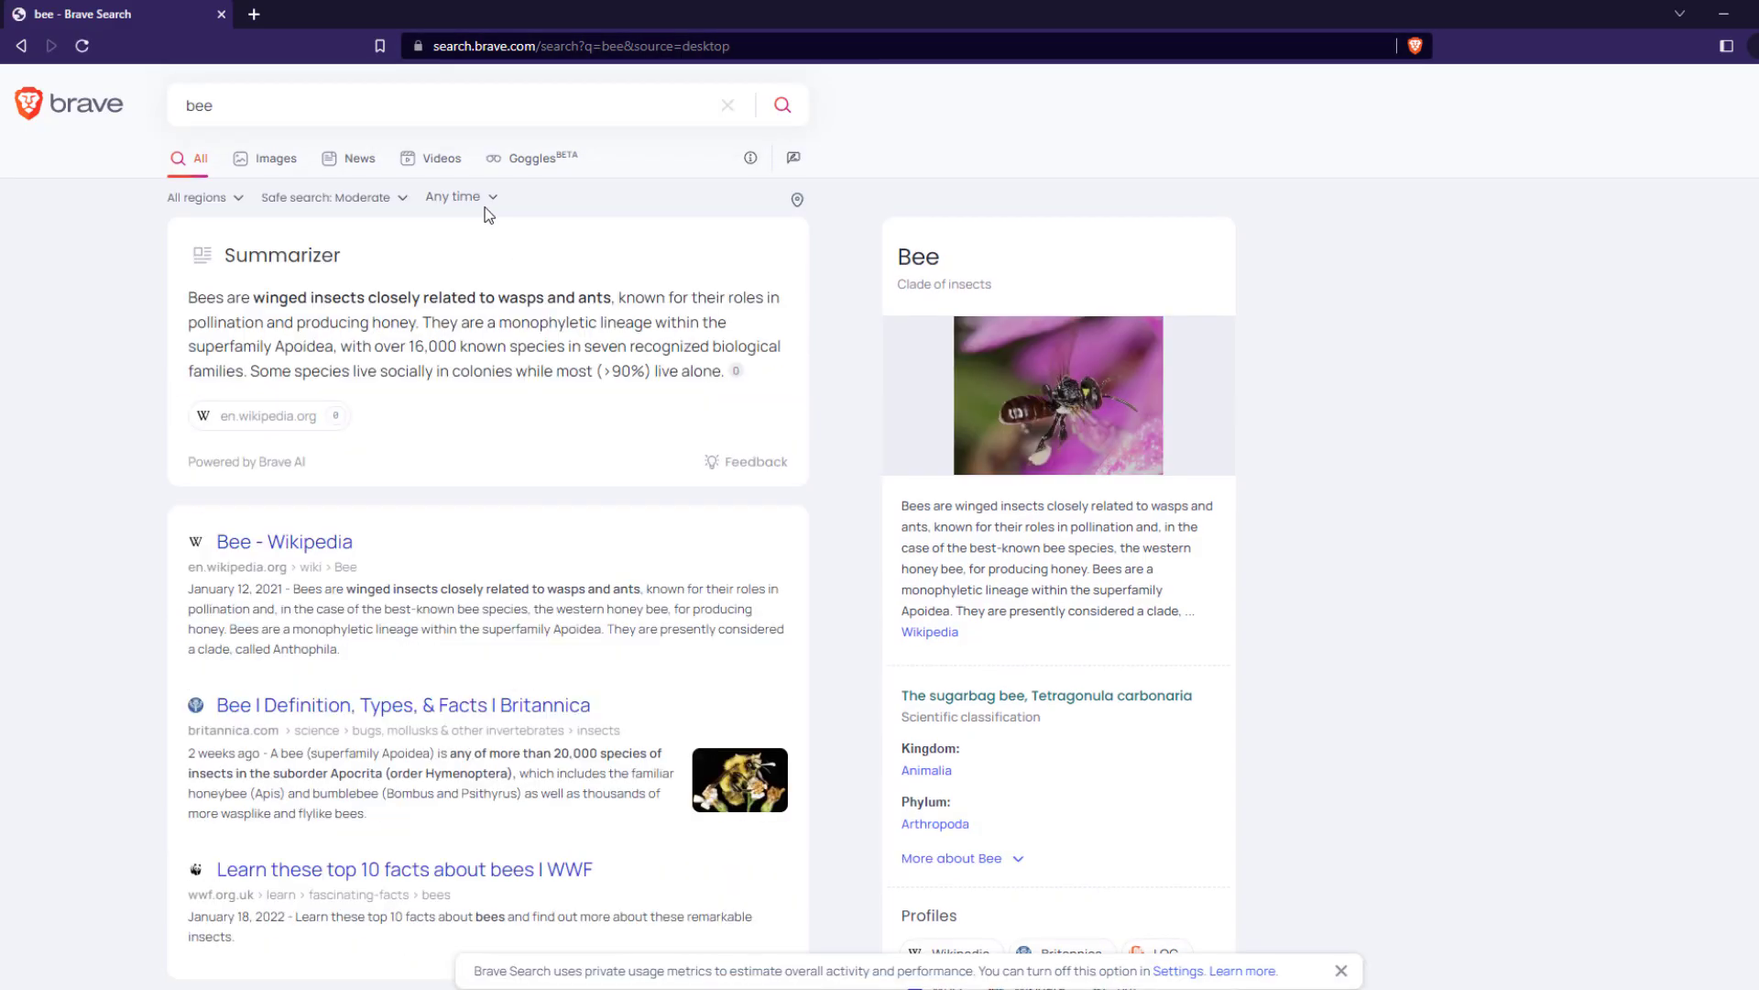
{"action": "left_click", "coordinate": [287, 162]}
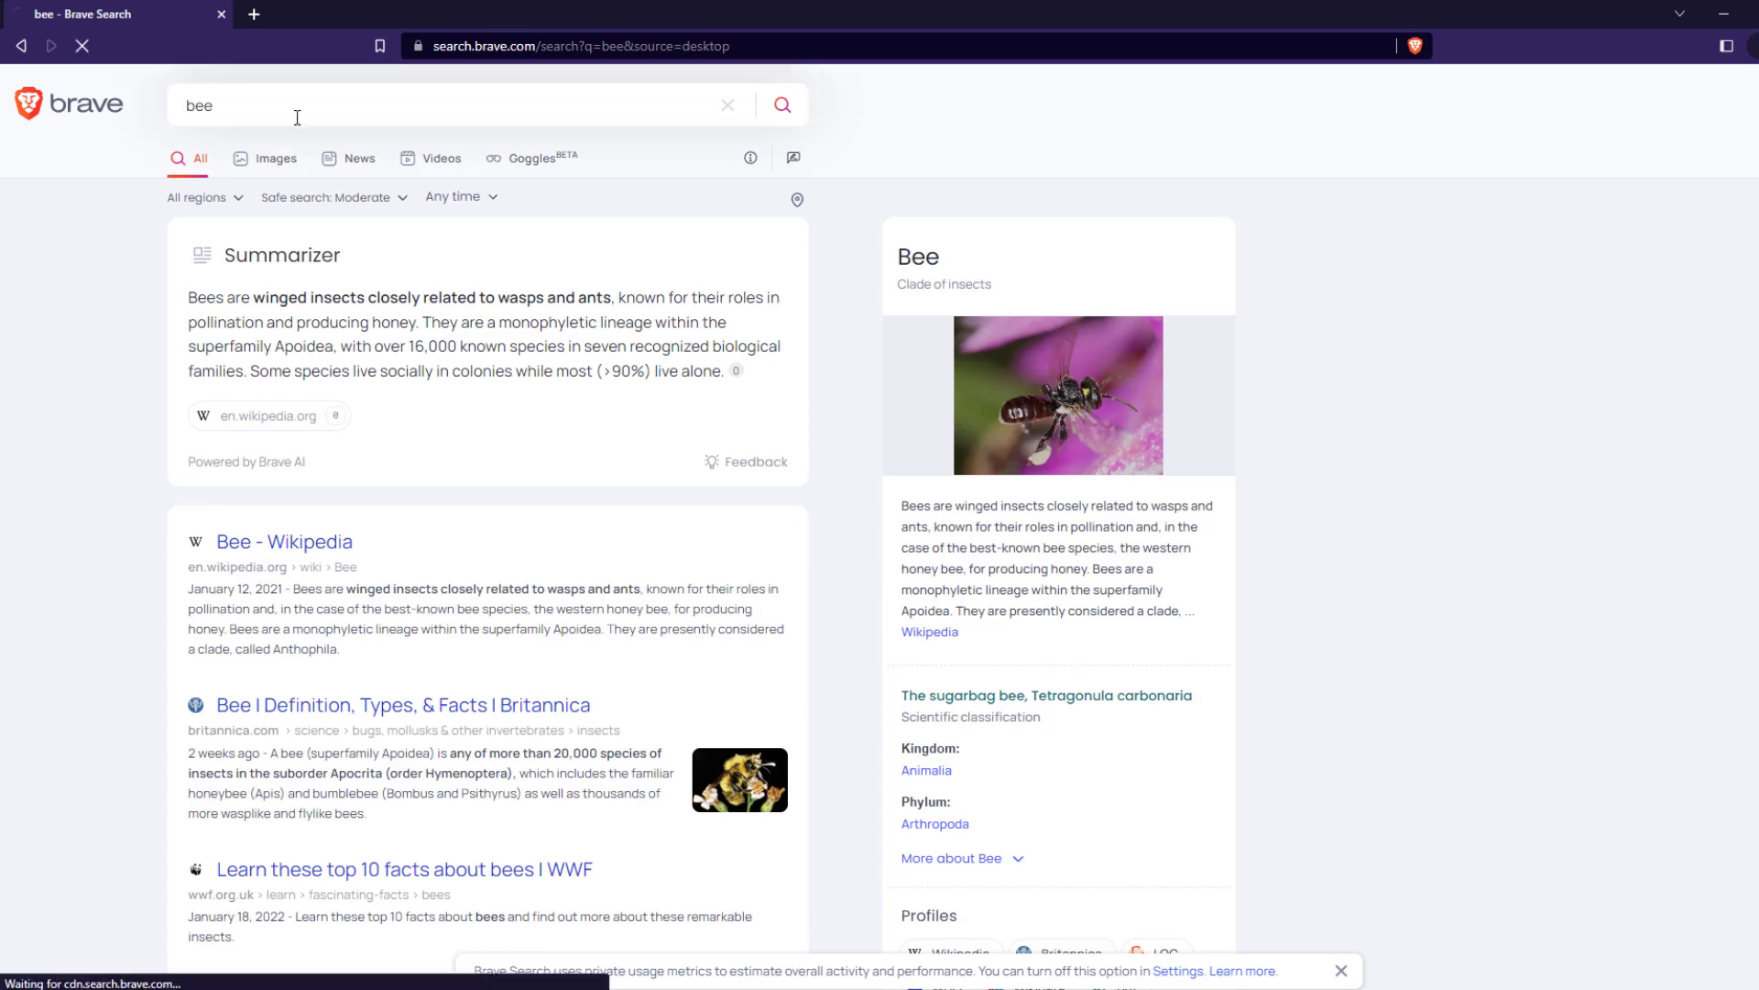
{"action": "left_click", "coordinate": [288, 108]}
{"action": "type", "text": "png"}
{"action": "key", "text": "Return"}
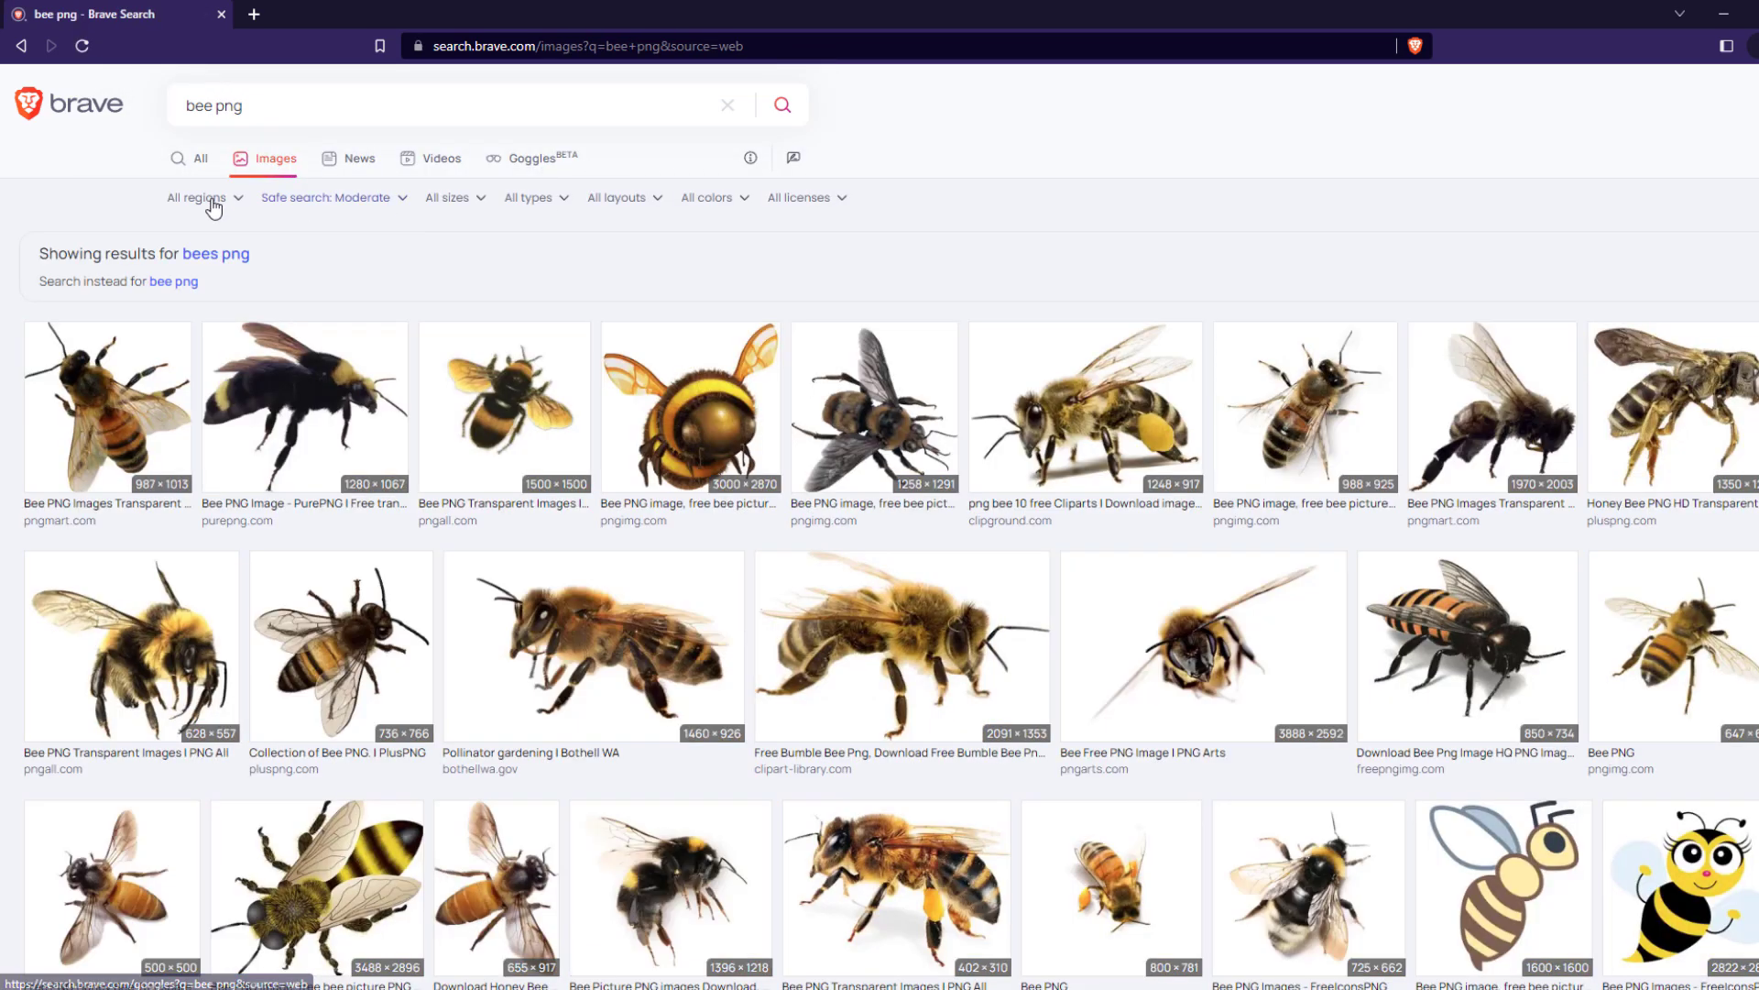
Select the "bee png" query text and go to google.com.
{"action": "left_click", "coordinate": [265, 110]}
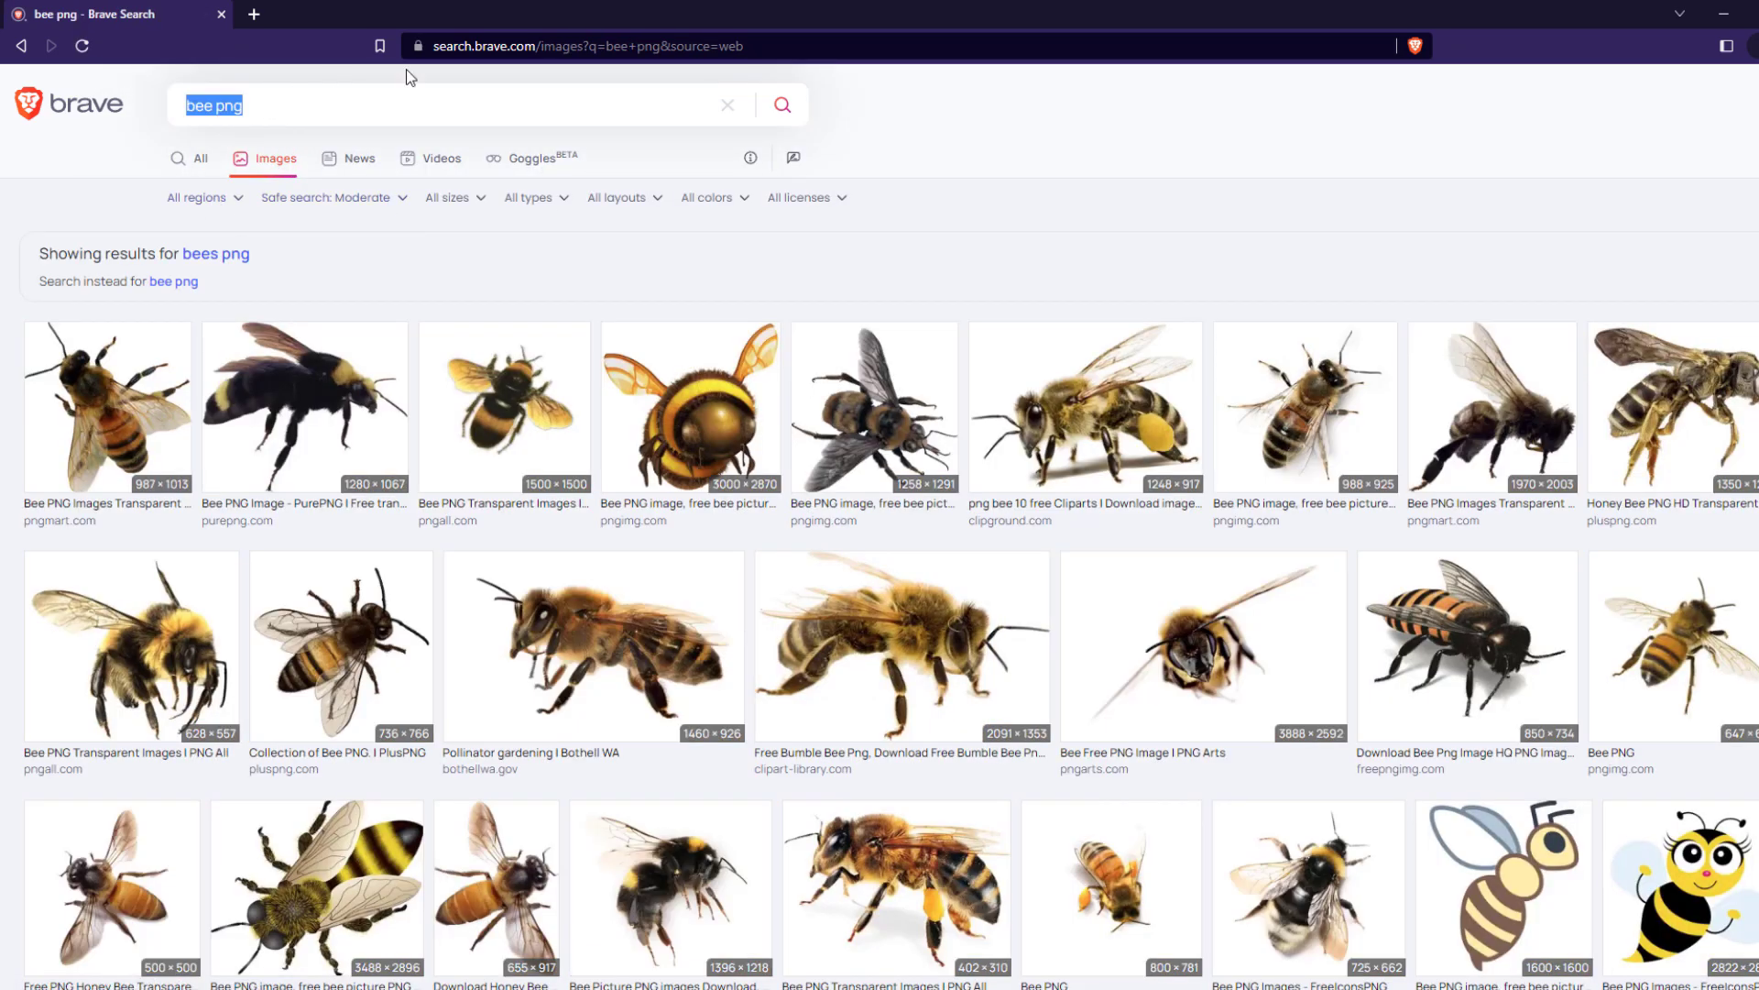
{"action": "left_click", "coordinate": [538, 46]}
{"action": "type", "text": "google"}
{"action": "key", "text": "Return"}
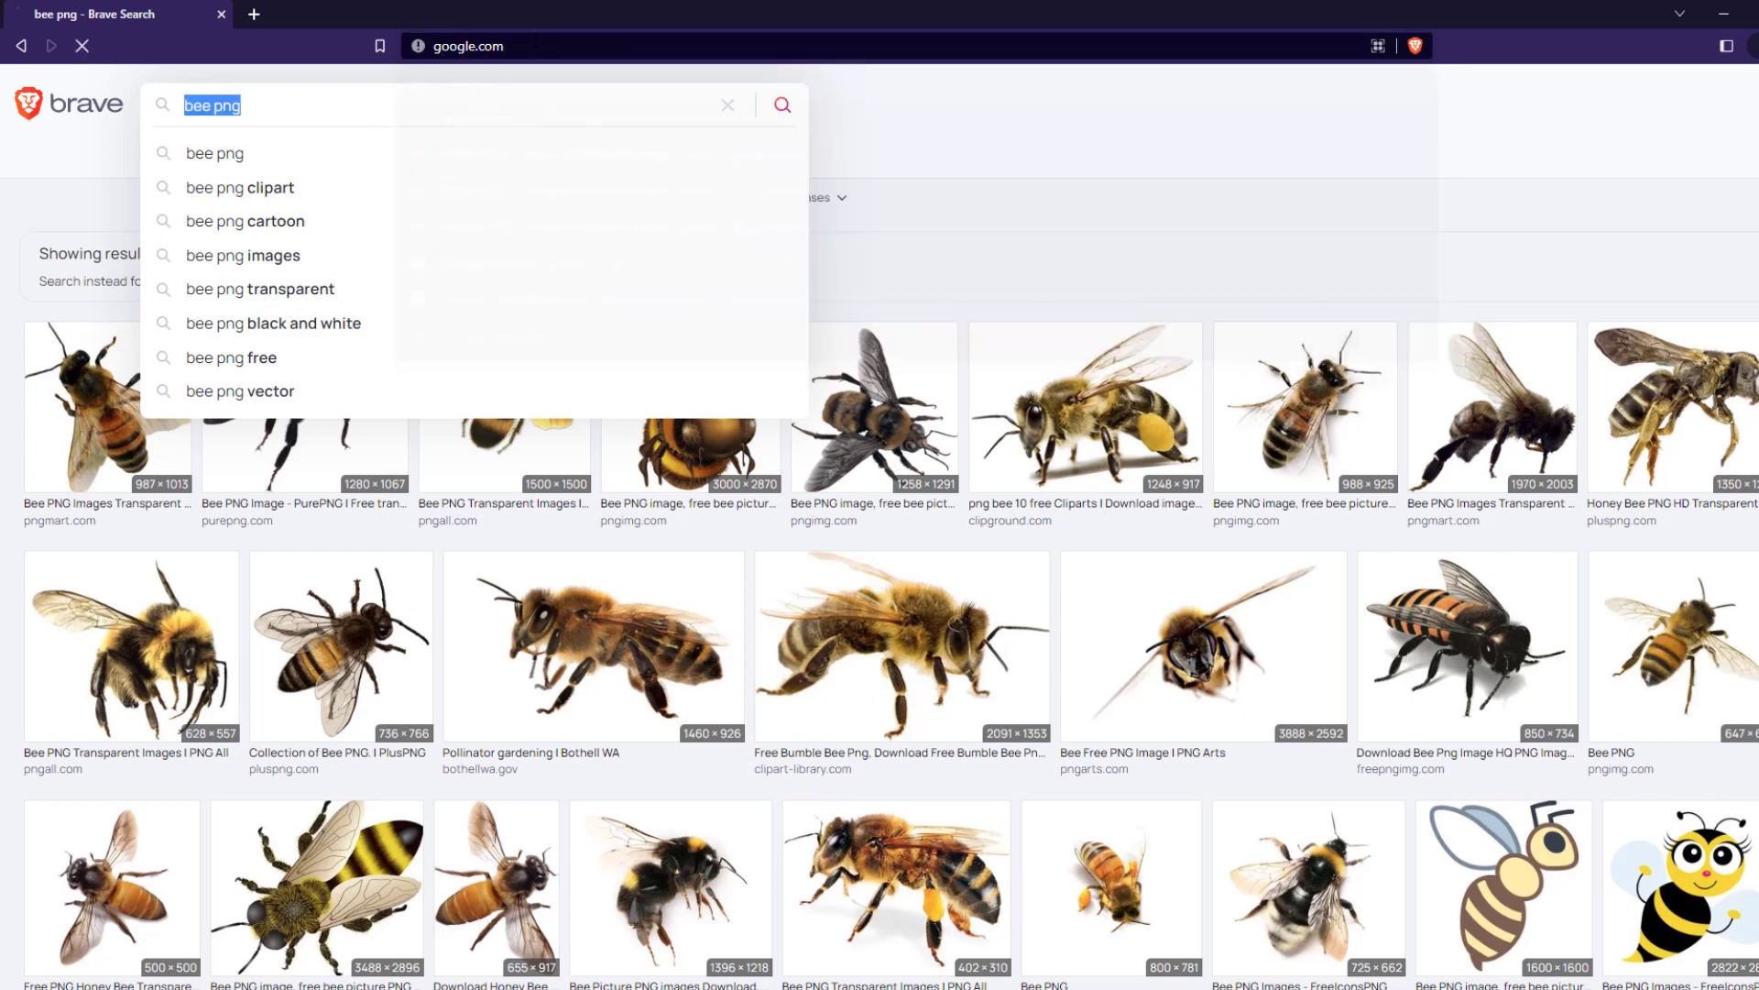
Search Google Images for "bee png", limit the results to large images, and open the PNG Mart bee image's page.
{"action": "type", "text": "bee png"}
{"action": "key", "text": "Return"}
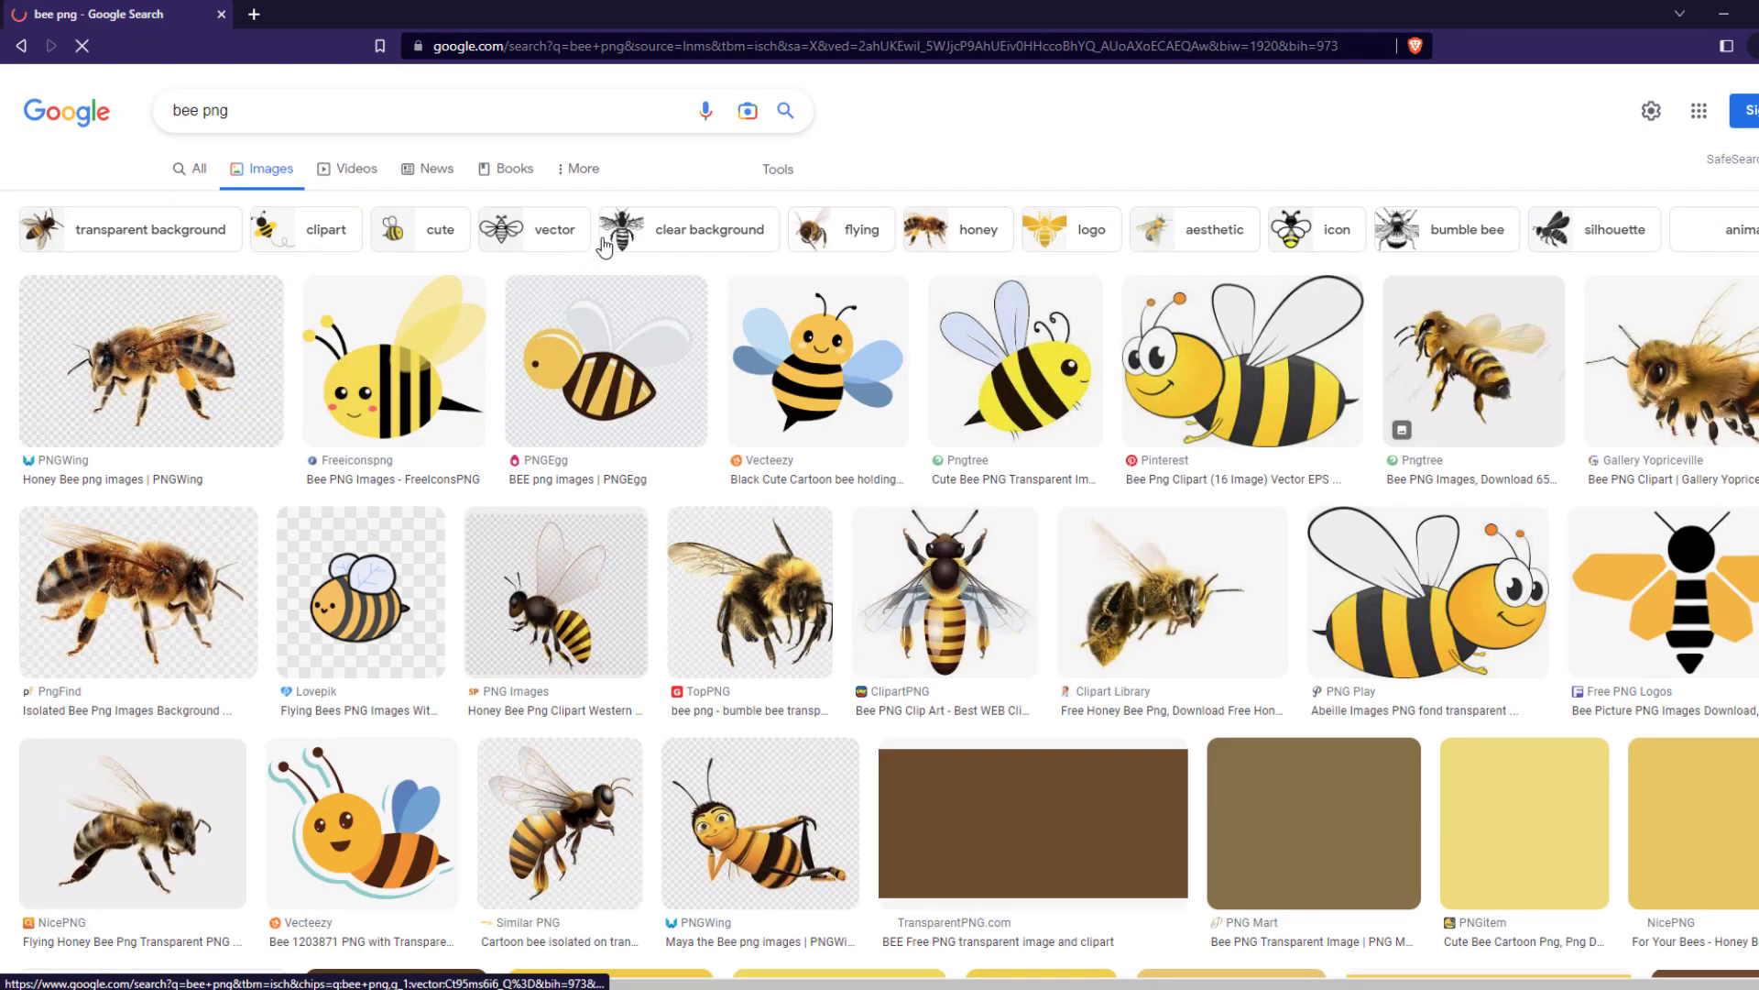
{"action": "left_click", "coordinate": [778, 171]}
{"action": "left_click", "coordinate": [162, 206]}
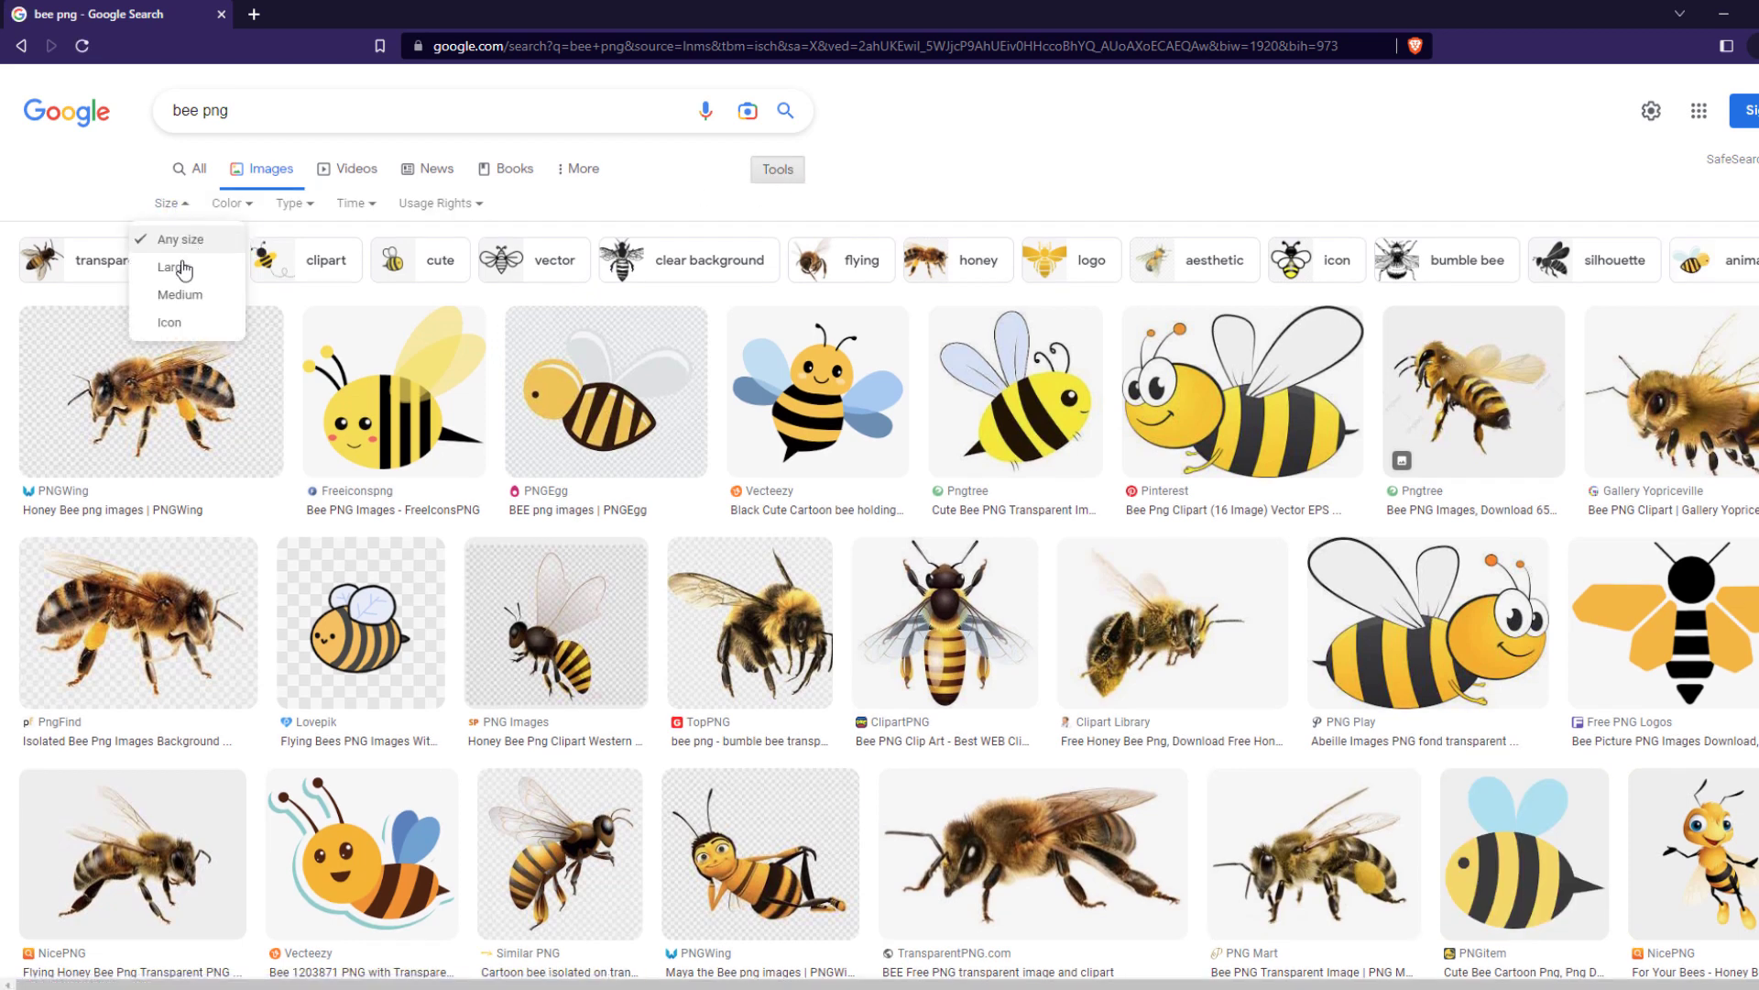
{"action": "left_click", "coordinate": [174, 266]}
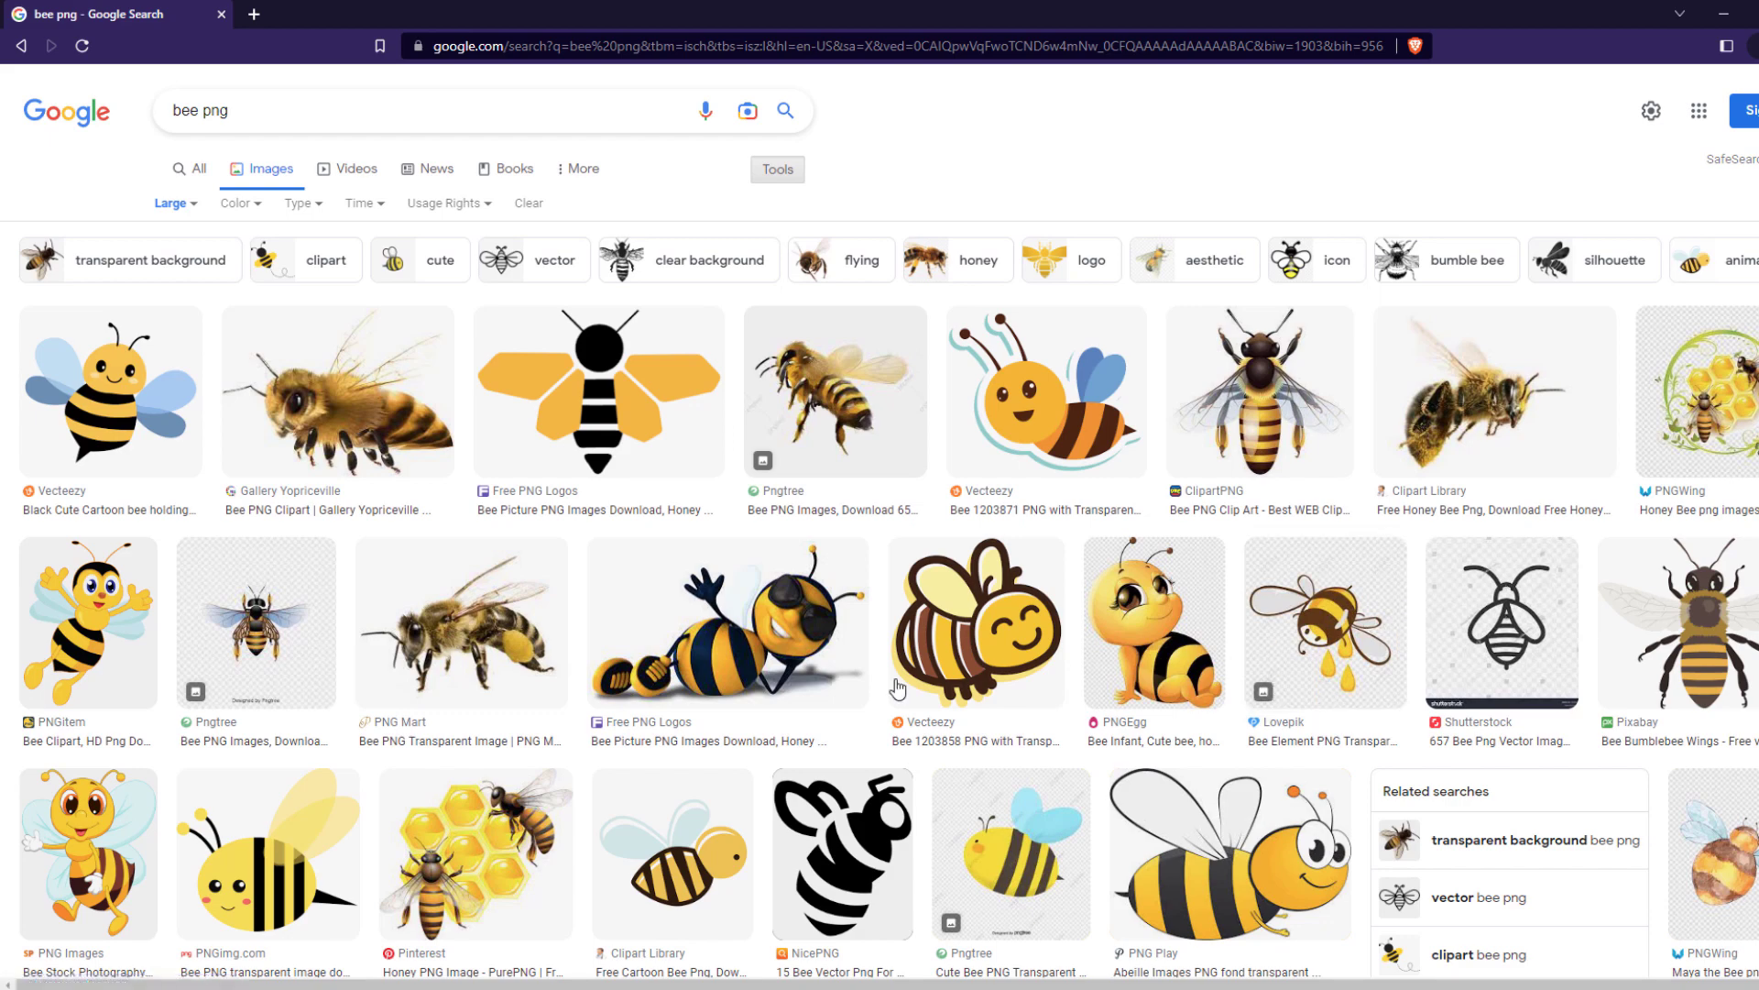
{"action": "left_click", "coordinate": [513, 692]}
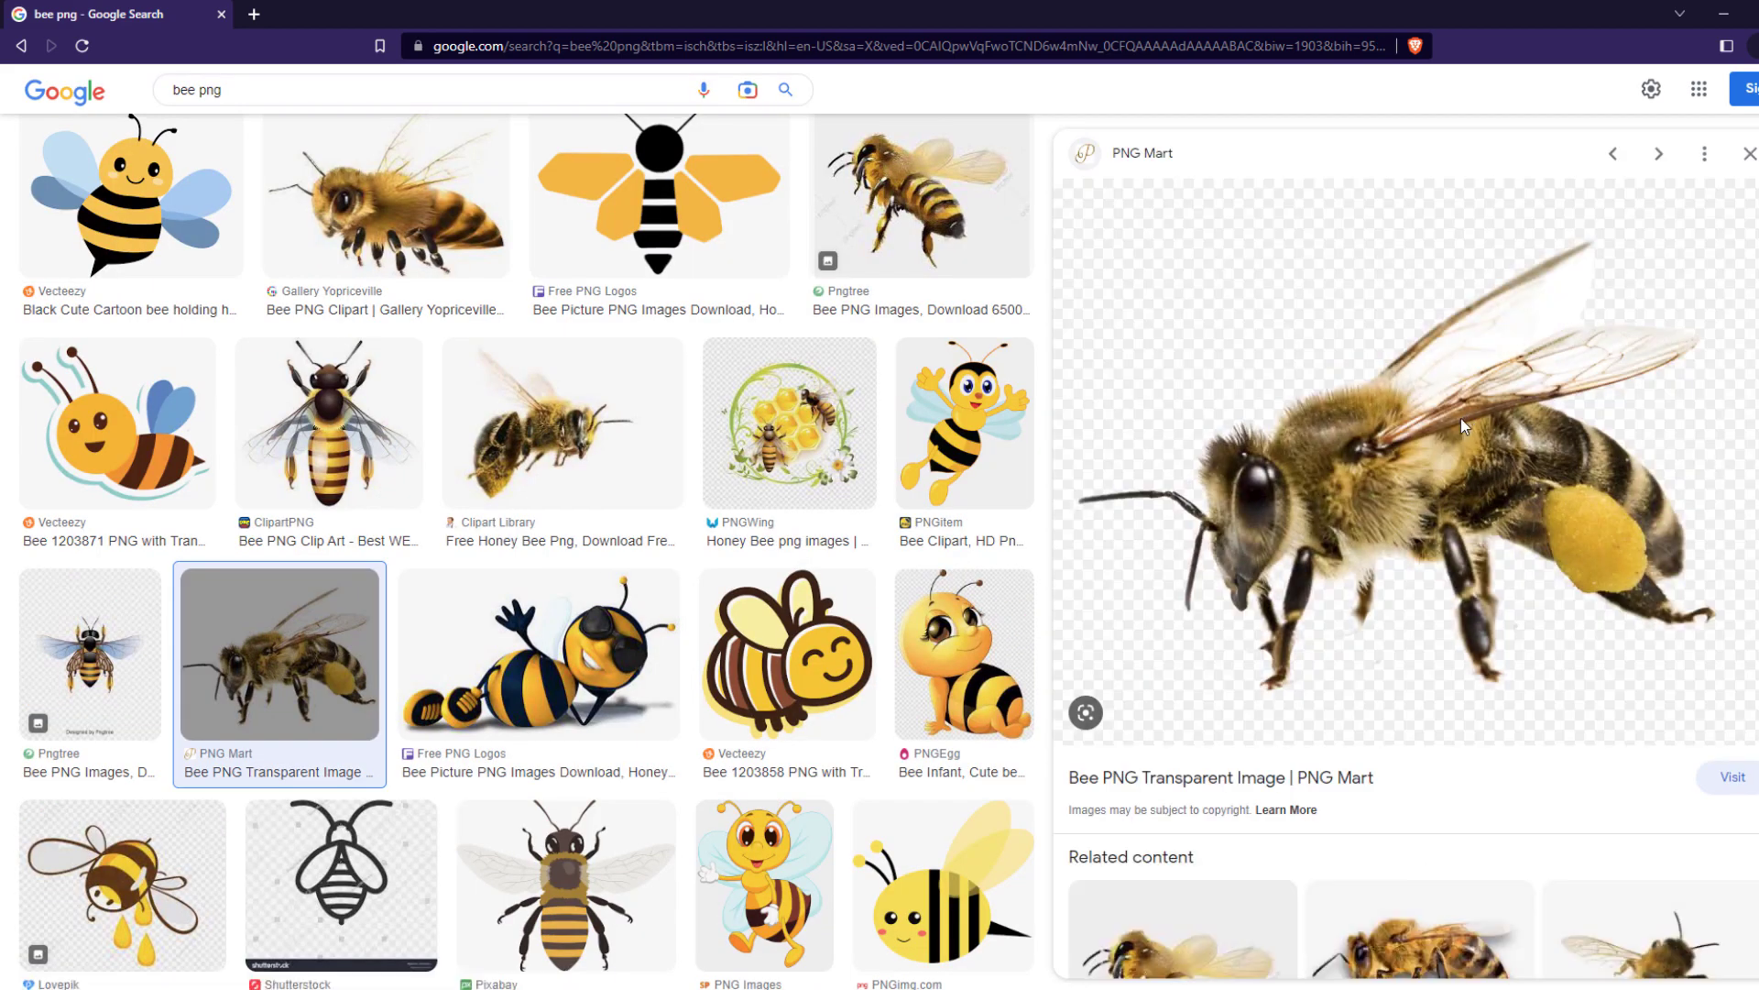
{"action": "left_click", "coordinate": [1463, 420]}
Search Google Images for "sun flare", limit the results to large images, and preview the Motion Made lens flare from YouTube.
{"action": "left_click", "coordinate": [147, 12]}
{"action": "left_click", "coordinate": [348, 90]}
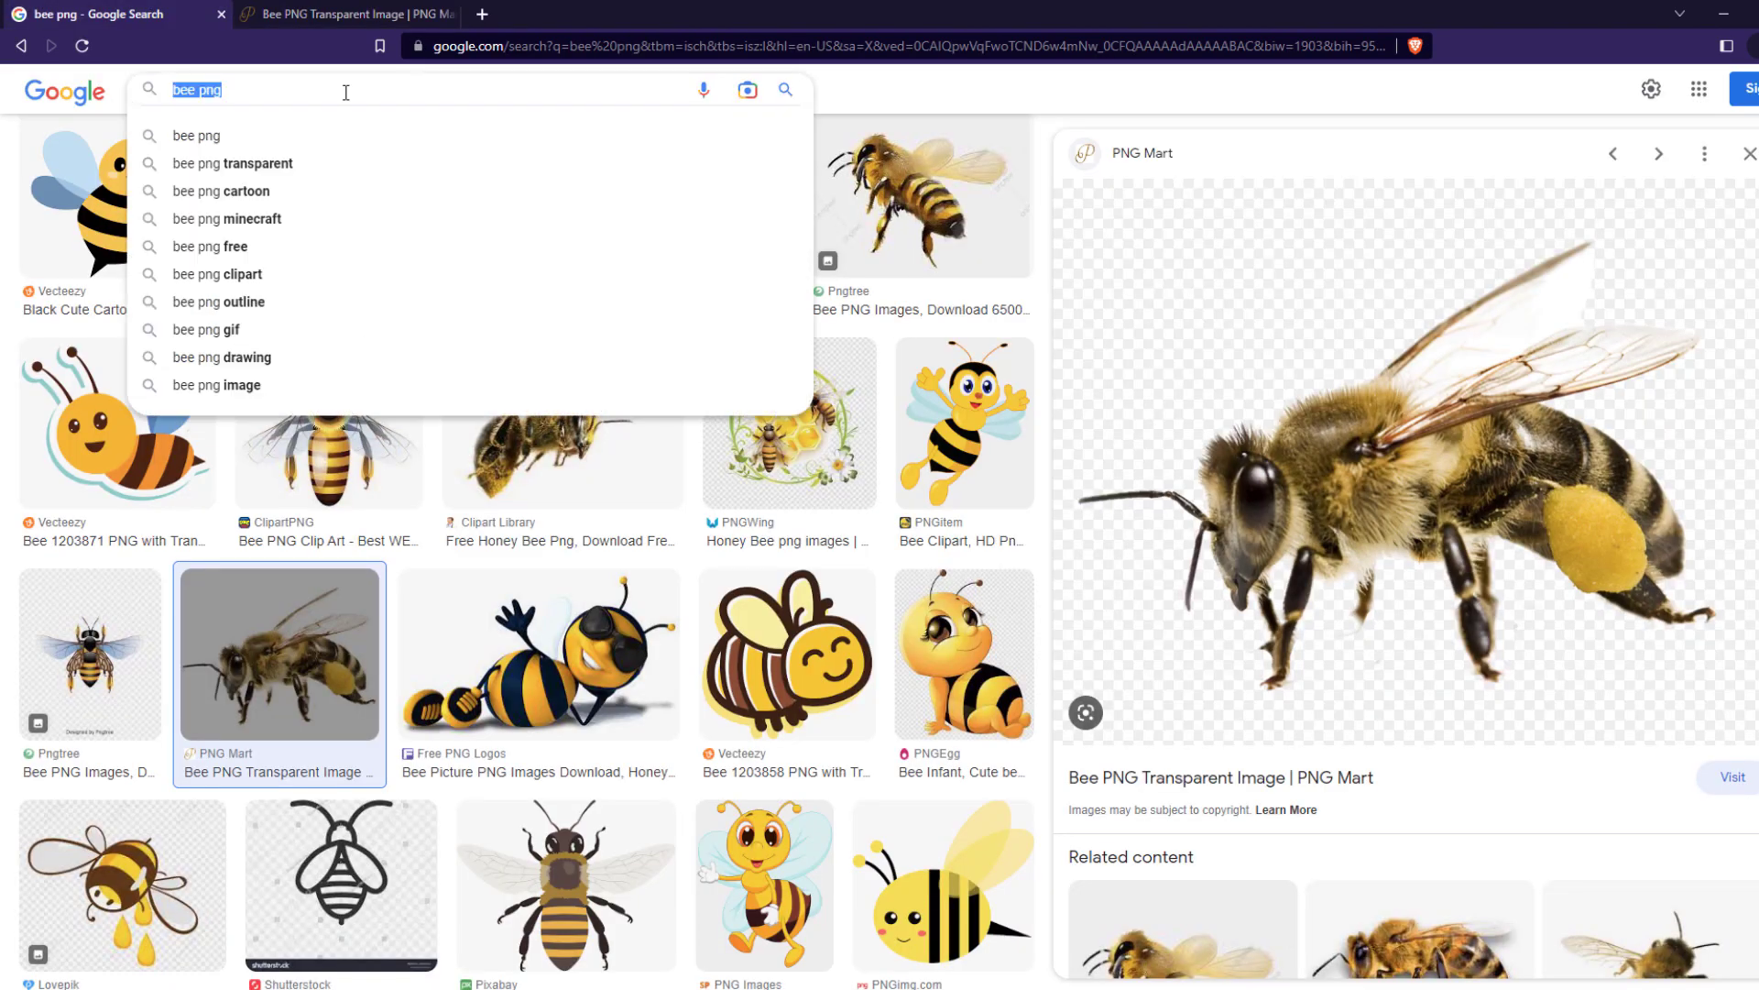
{"action": "type", "text": "sun flare"}
{"action": "key", "text": "Return"}
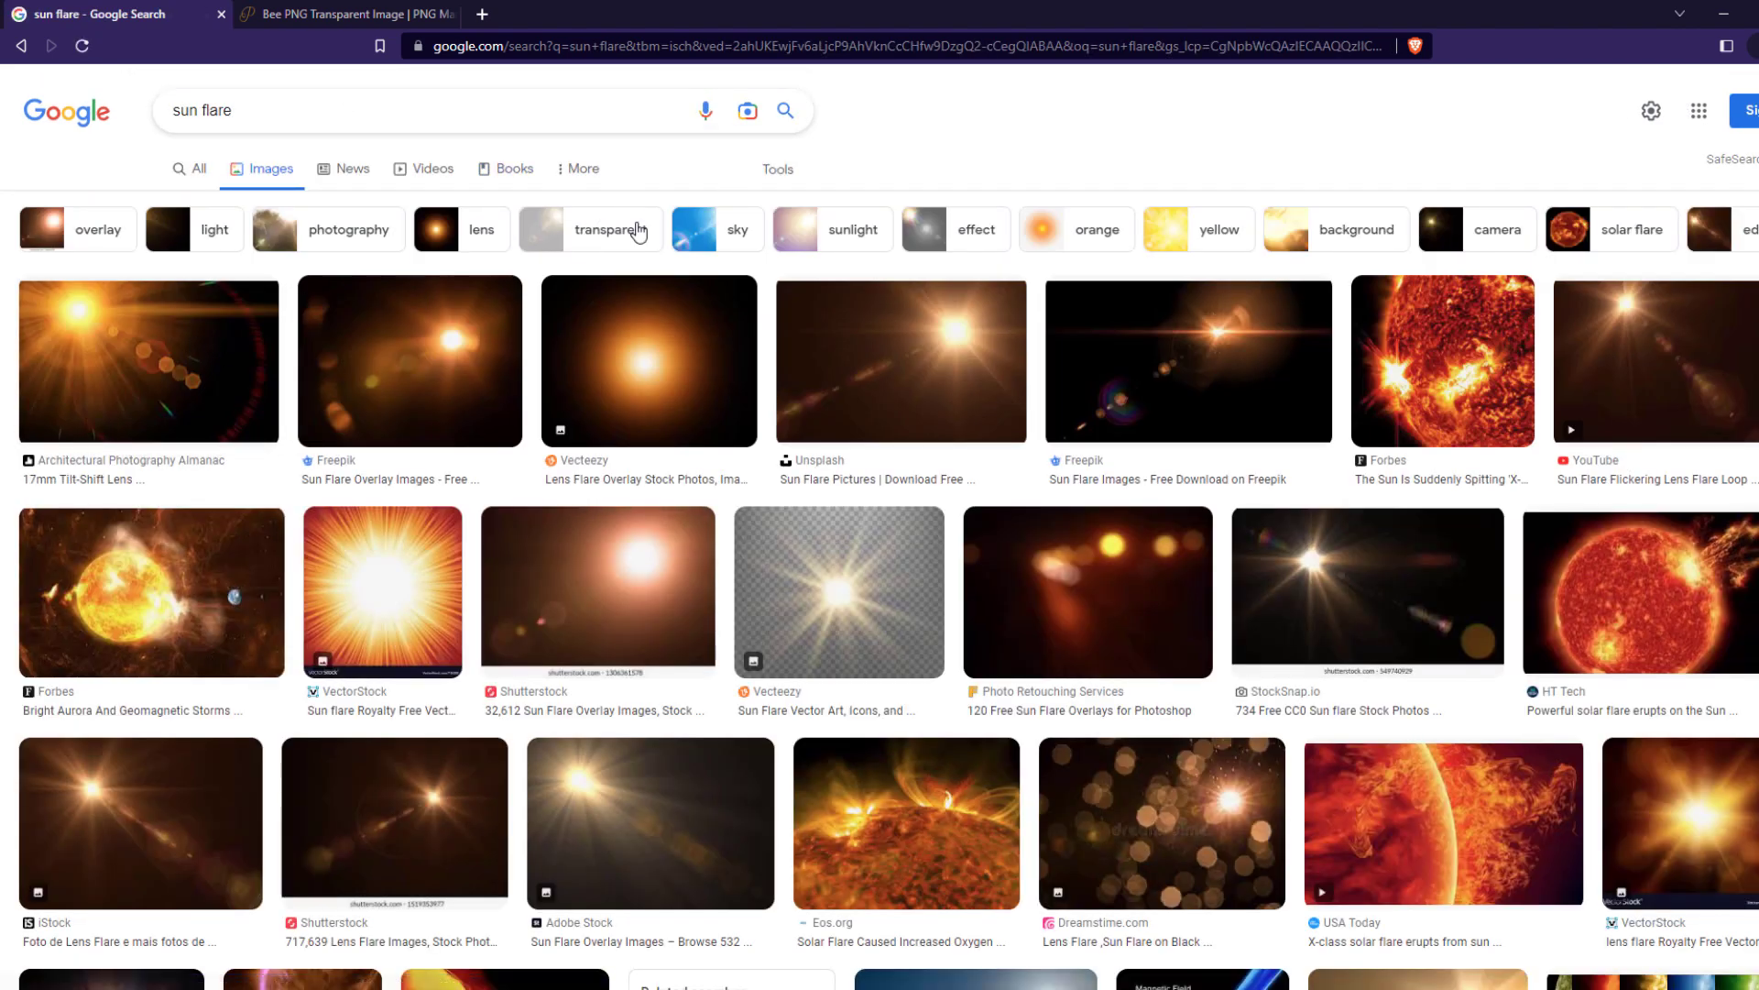
{"action": "left_click", "coordinate": [778, 169]}
{"action": "left_click", "coordinate": [170, 203]}
{"action": "left_click", "coordinate": [174, 268]}
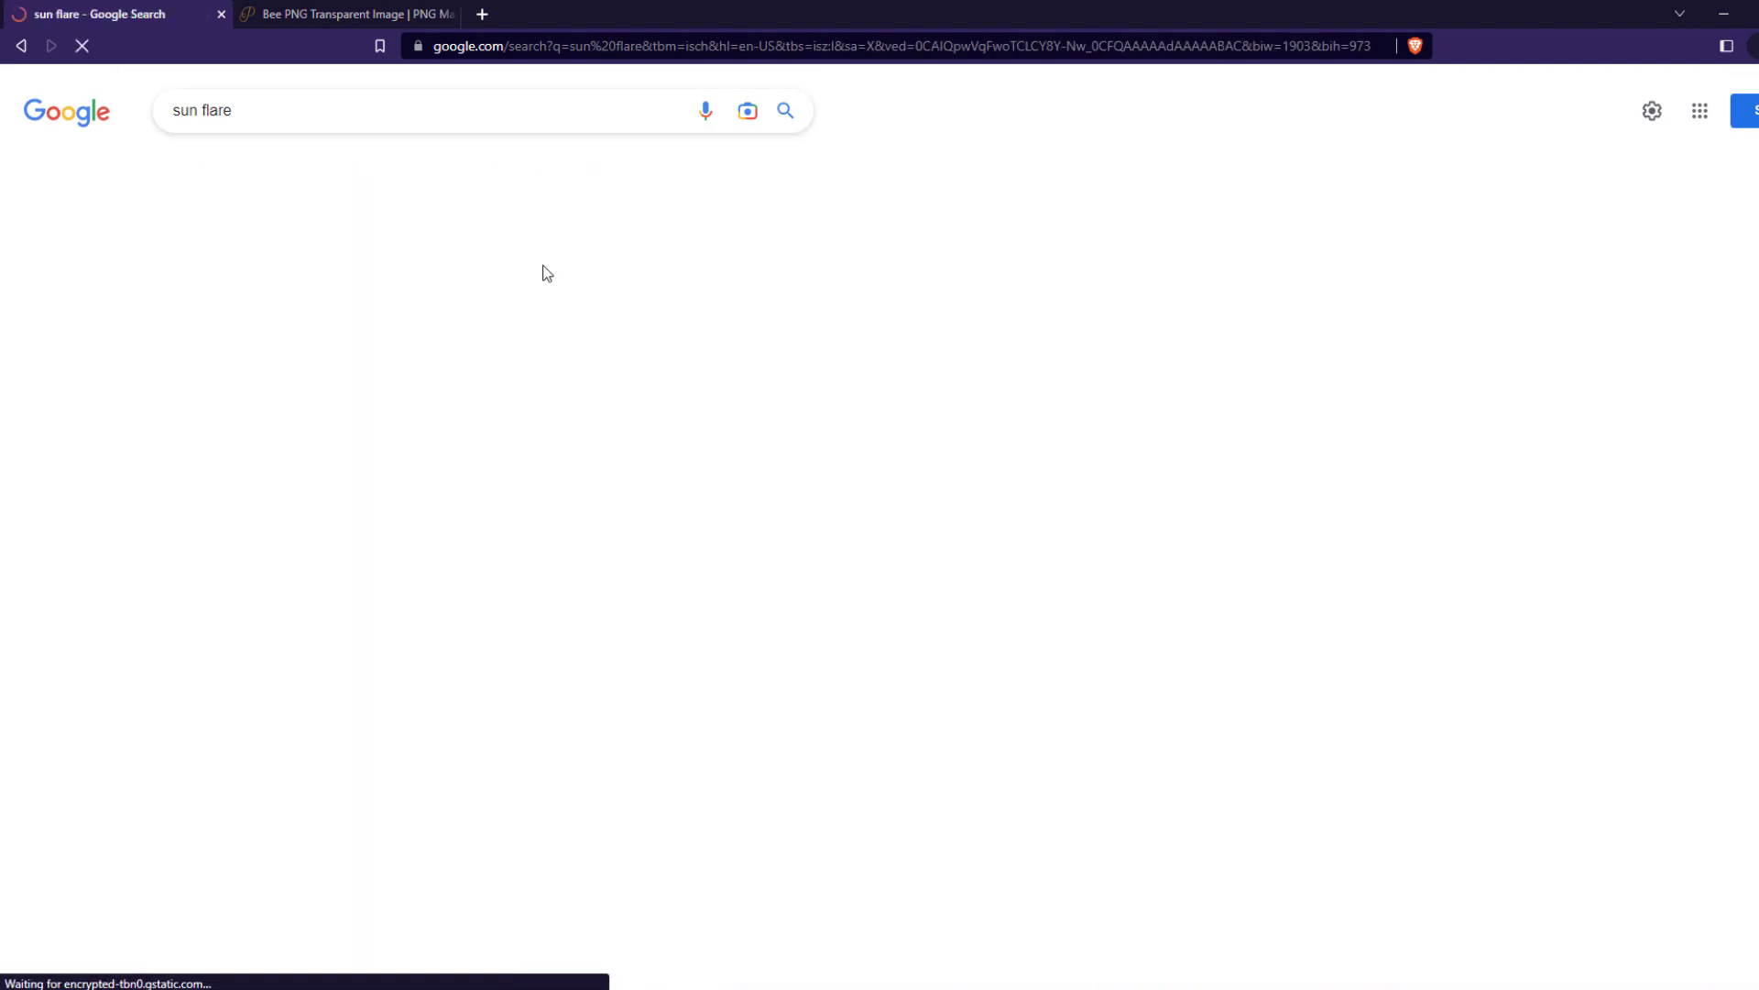
{"action": "left_click", "coordinate": [108, 394]}
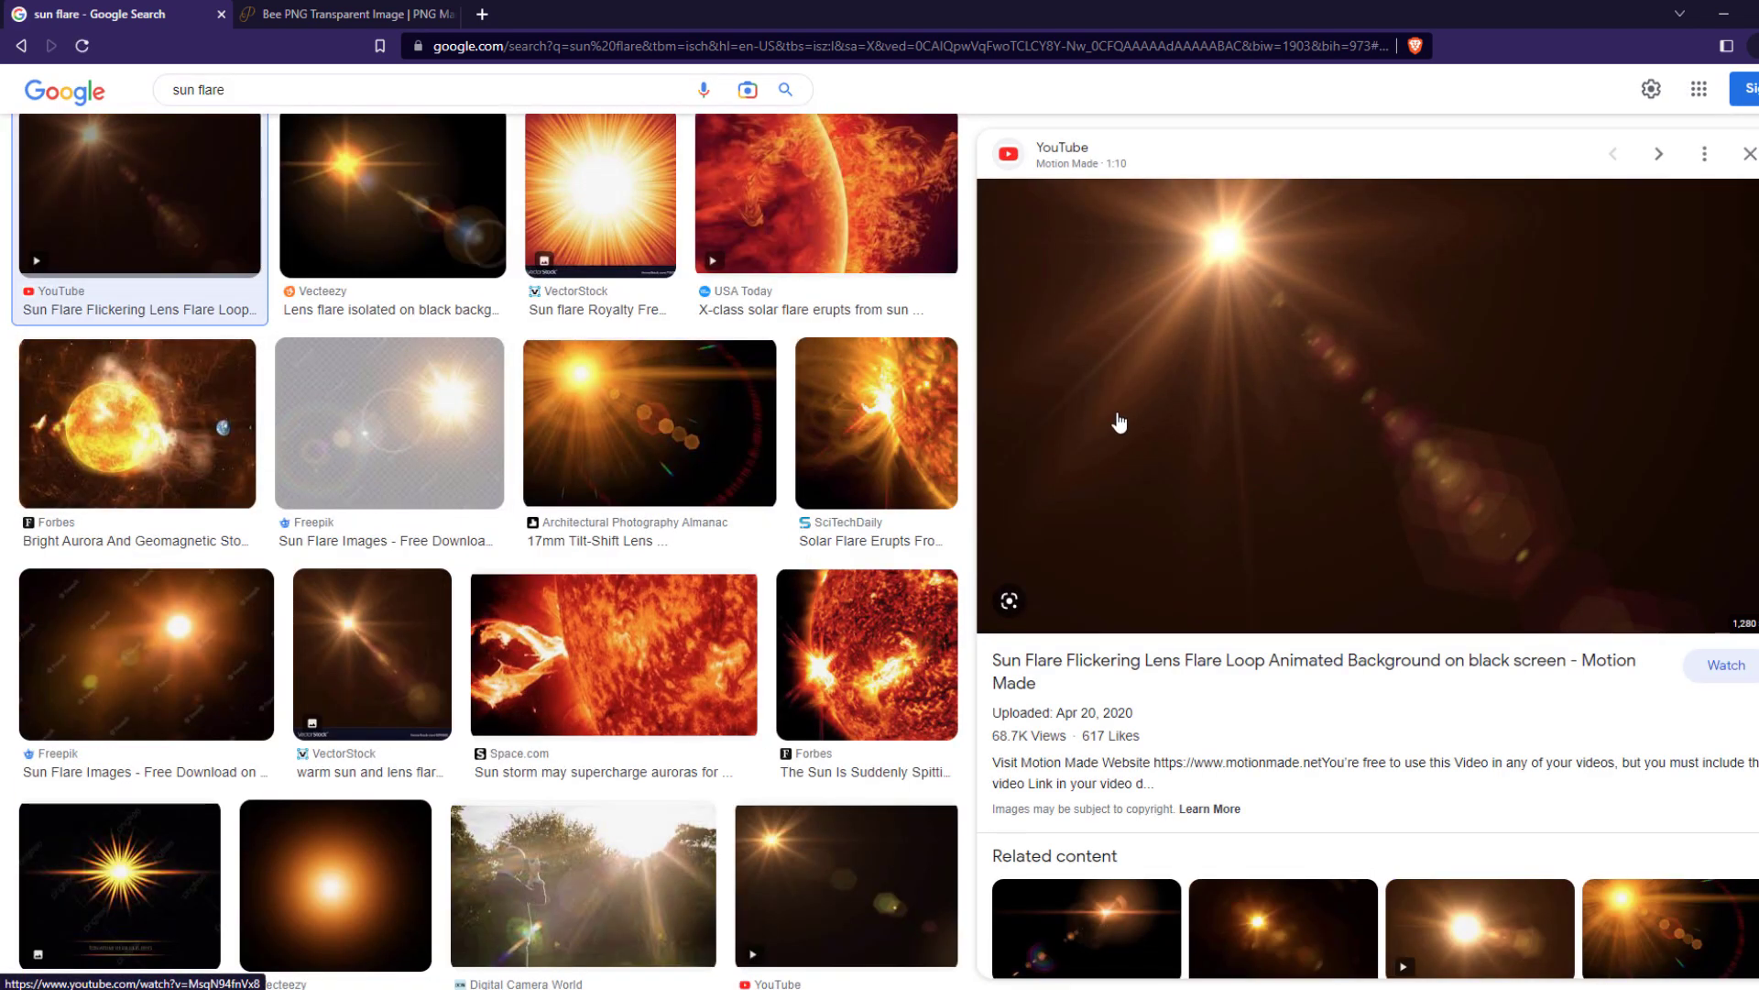
Open the sun flare image in its own tab and save it as maxresdefault.jpg.
{"action": "right_click", "coordinate": [1246, 394]}
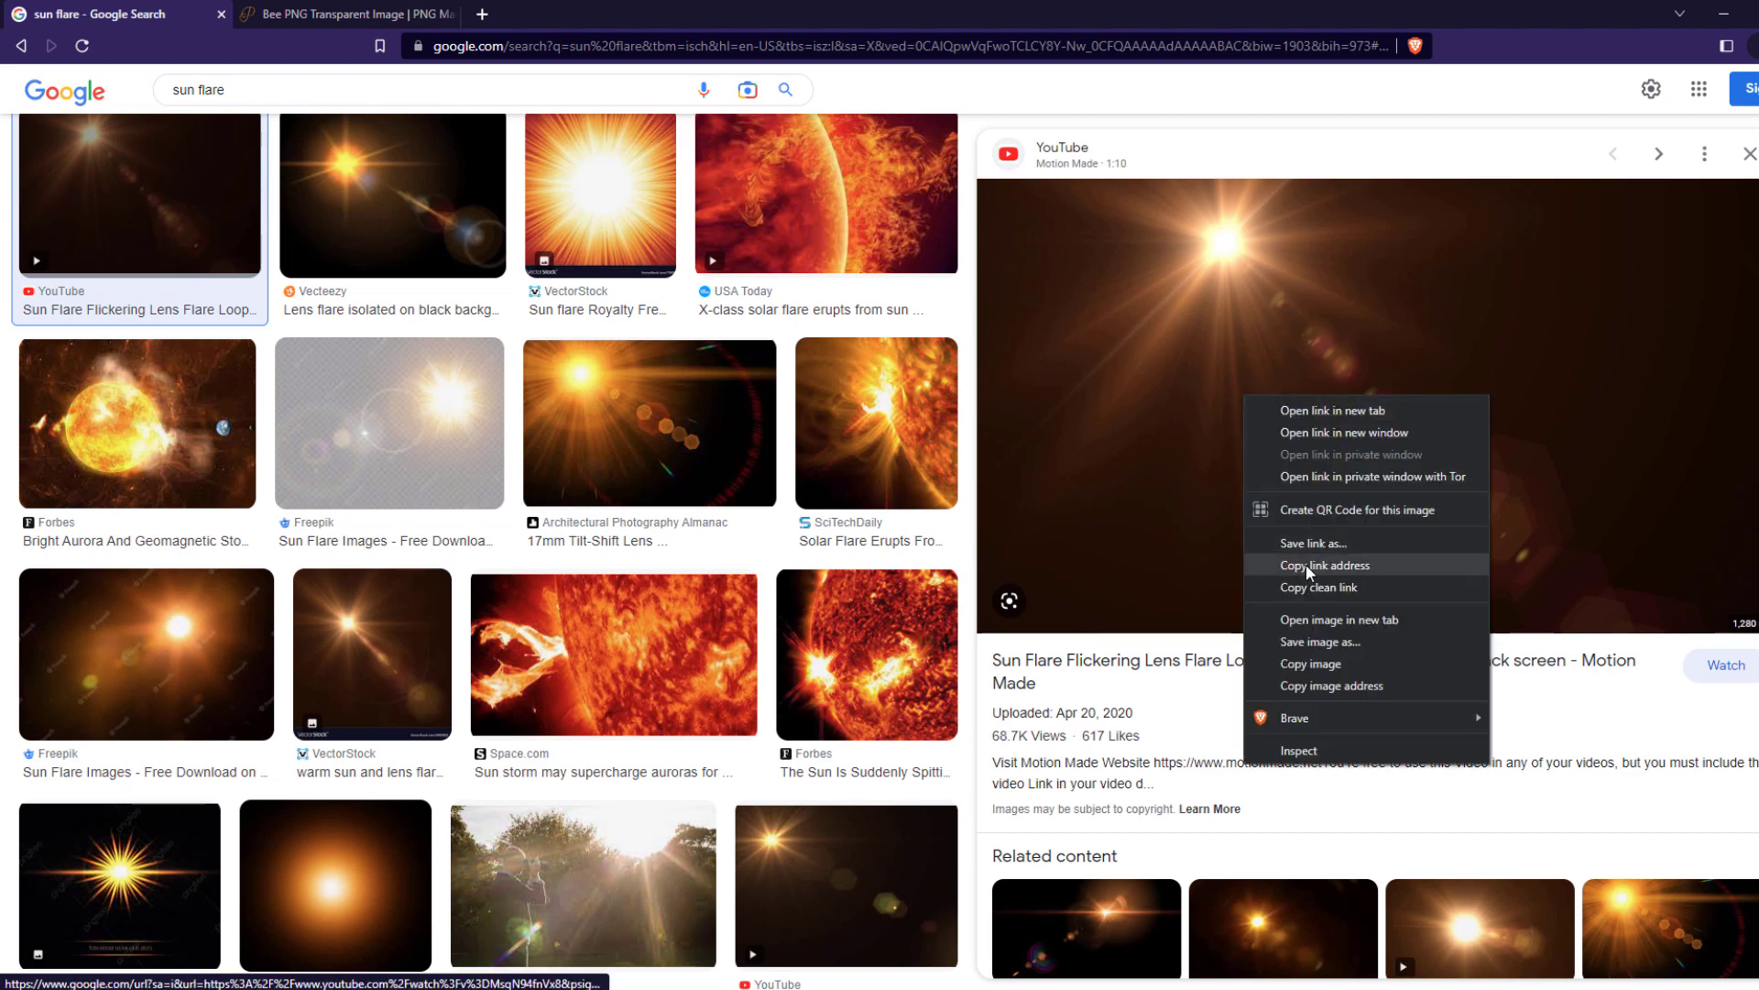
{"action": "left_click", "coordinate": [1323, 629]}
{"action": "left_click", "coordinate": [559, 14]}
{"action": "right_click", "coordinate": [744, 336]}
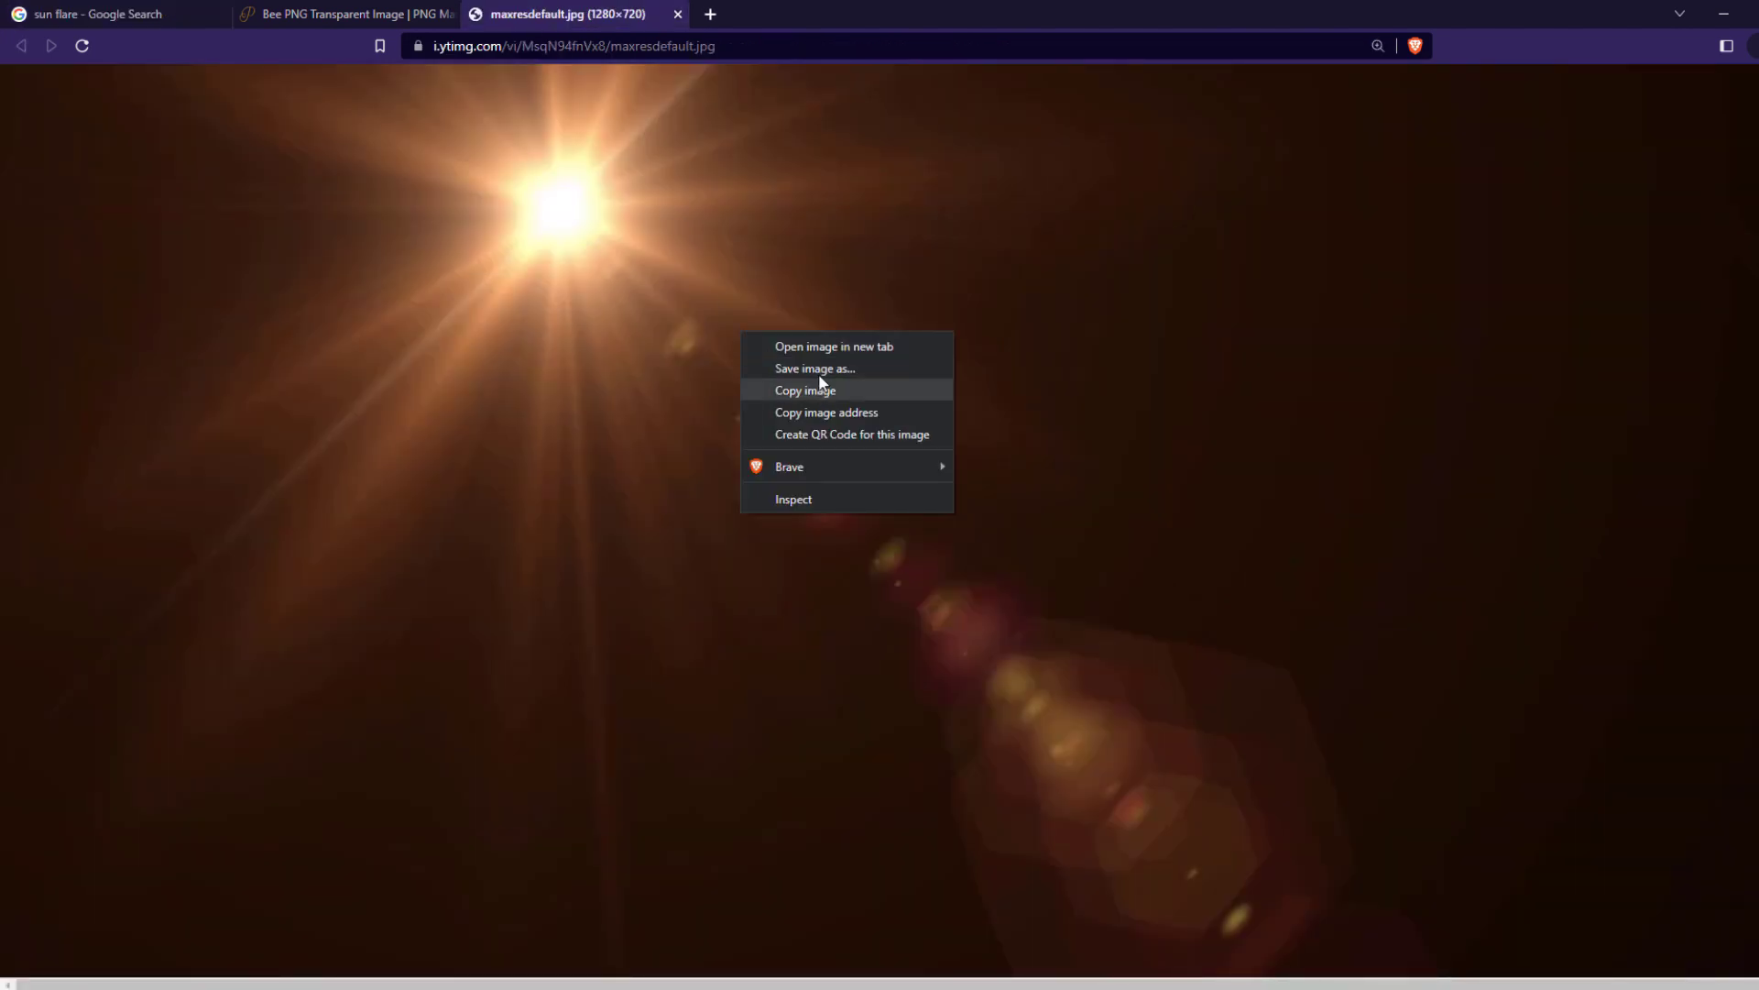
{"action": "left_click", "coordinate": [819, 365]}
{"action": "key", "text": "Return"}
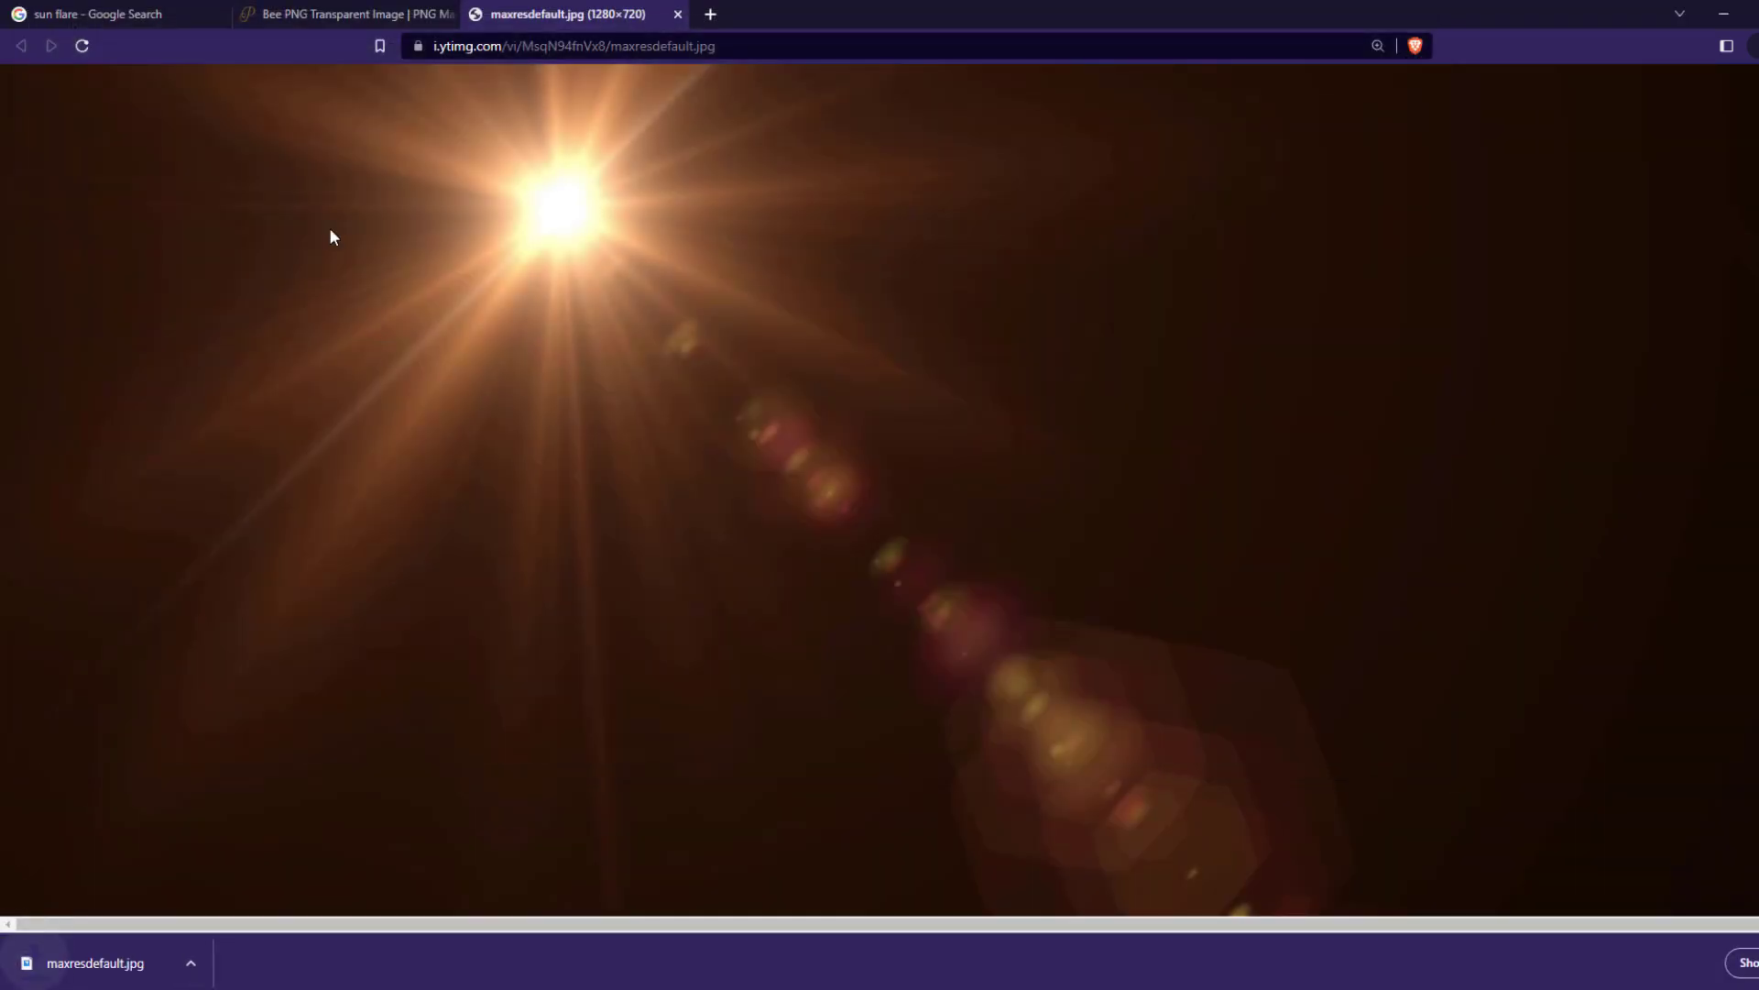
Download the transparent bee PNG file from its PNG Mart page.
{"action": "left_click", "coordinate": [341, 14]}
{"action": "scroll", "coordinate": [685, 552], "scroll_direction": "down", "scroll_amount": 10}
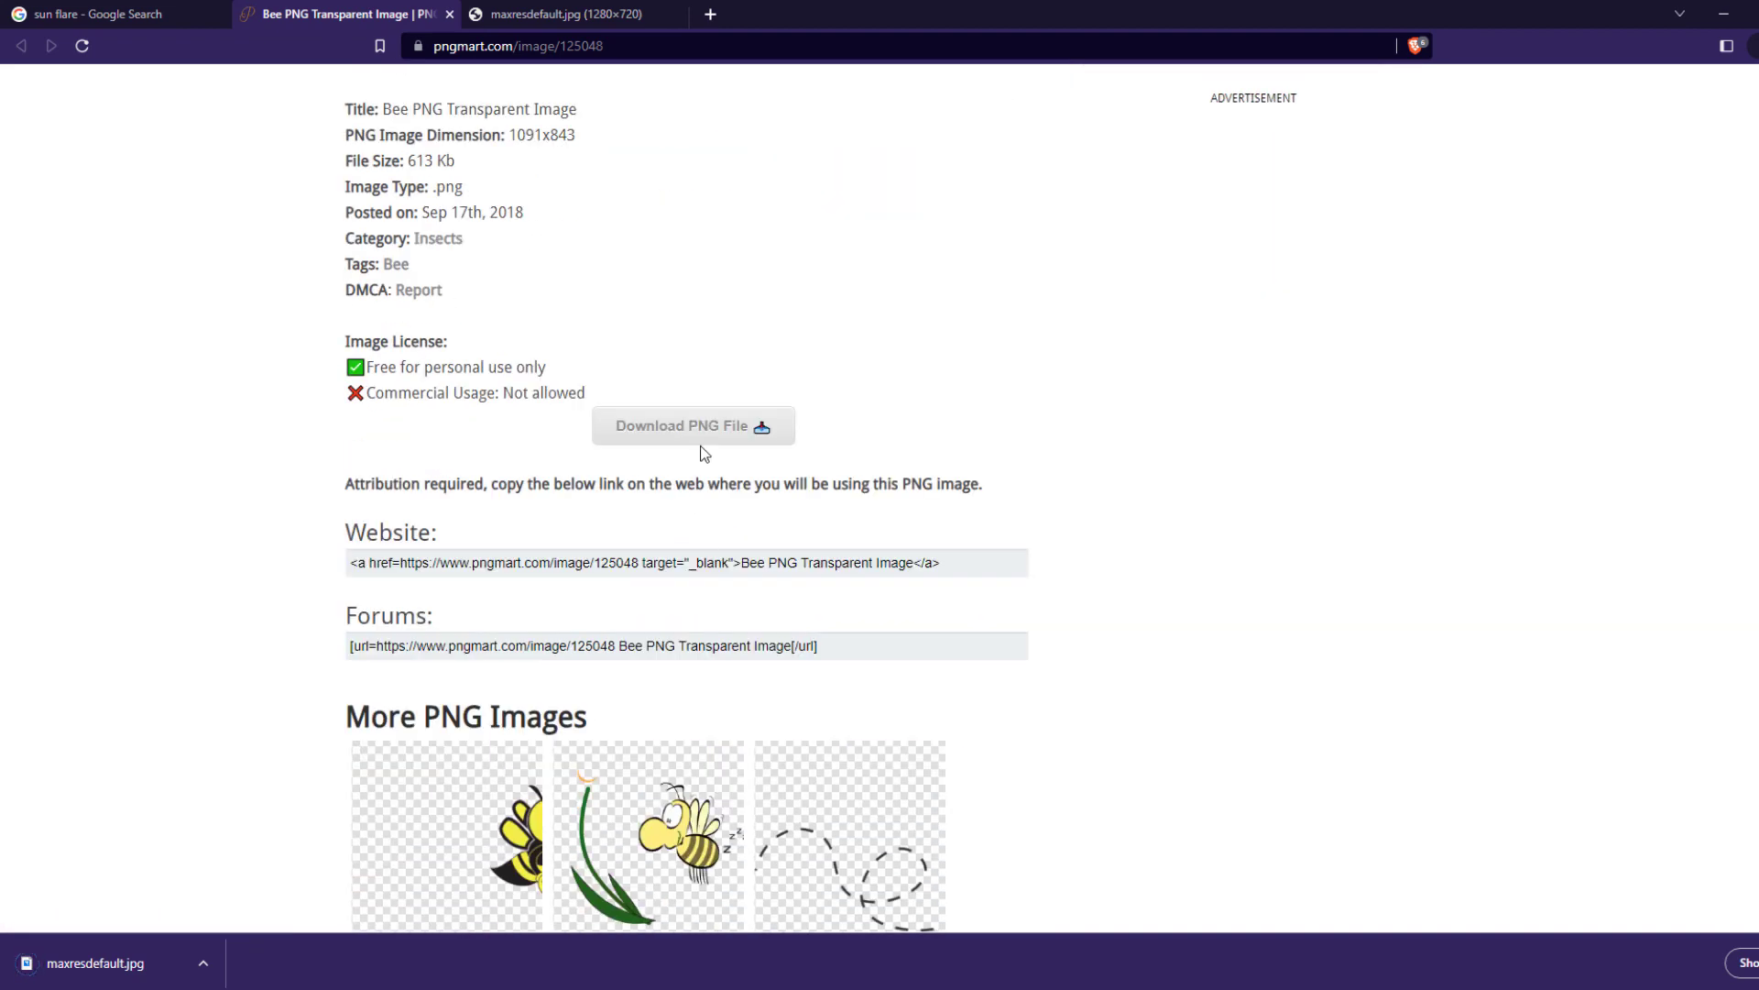
{"action": "left_click", "coordinate": [701, 430]}
Switch to Photoshop, place maxresdefault.jpg over the composite's upper left, set its blend mode to Screen, and enlarge it to 1822 × 1026 px.
{"action": "left_click_drag", "start_coordinate": [330, 959], "coordinate": [463, 976]}
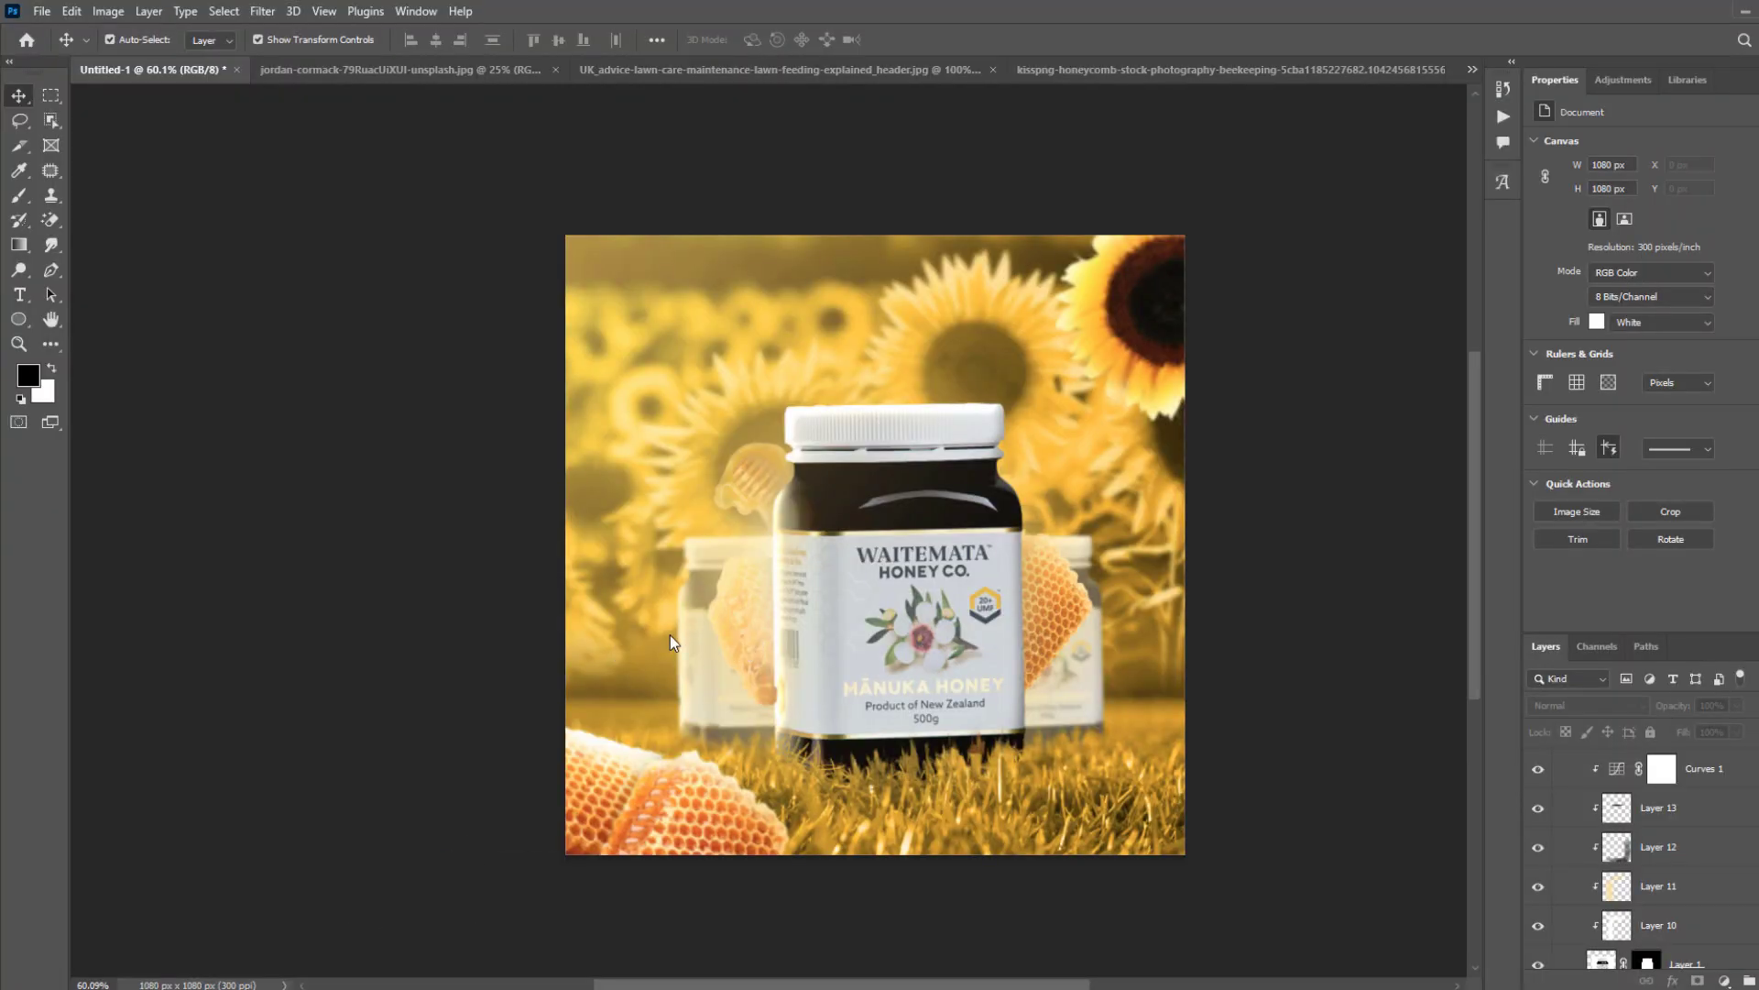
{"action": "left_click_drag", "start_coordinate": [976, 548], "coordinate": [893, 409]}
{"action": "left_click", "coordinate": [1588, 706]}
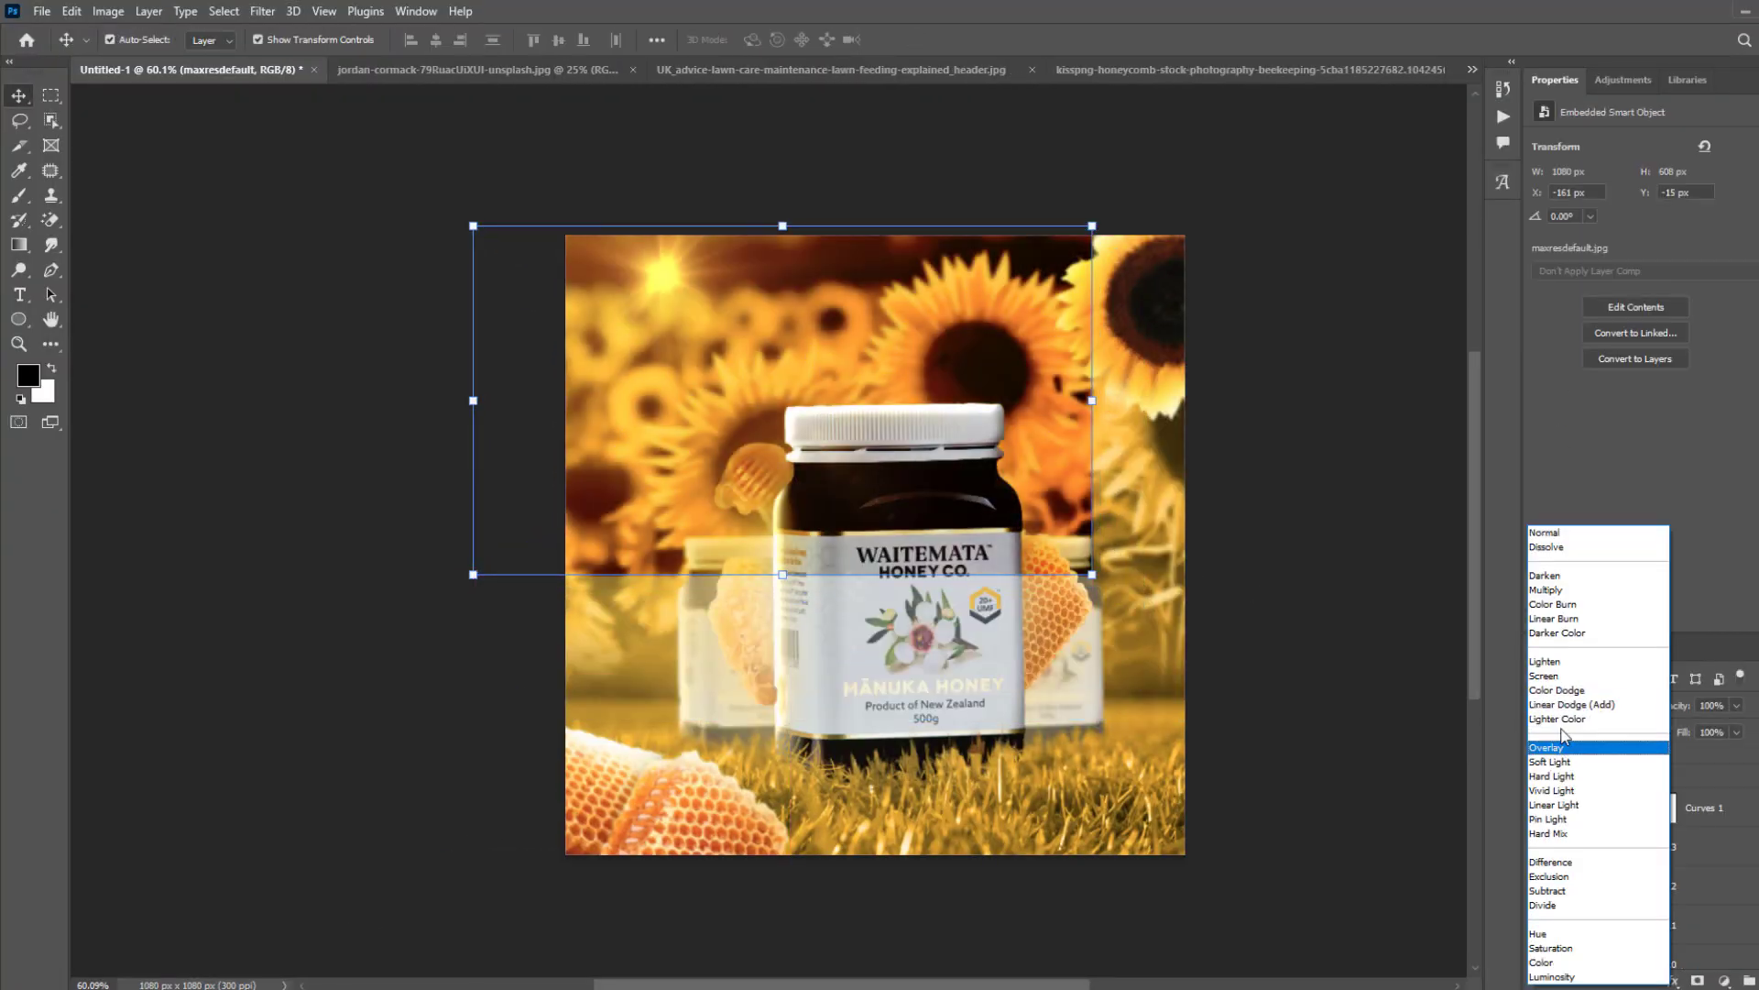
{"action": "left_click", "coordinate": [1547, 676]}
{"action": "left_click_drag", "start_coordinate": [1093, 400], "coordinate": [1262, 409]}
Duplicate the maxresdefault flare layer directly below the original and clear the selection.
{"action": "scroll", "coordinate": [1640, 790], "scroll_direction": "up", "scroll_amount": 3}
{"action": "left_click_drag", "start_coordinate": [1666, 771], "coordinate": [1650, 791]}
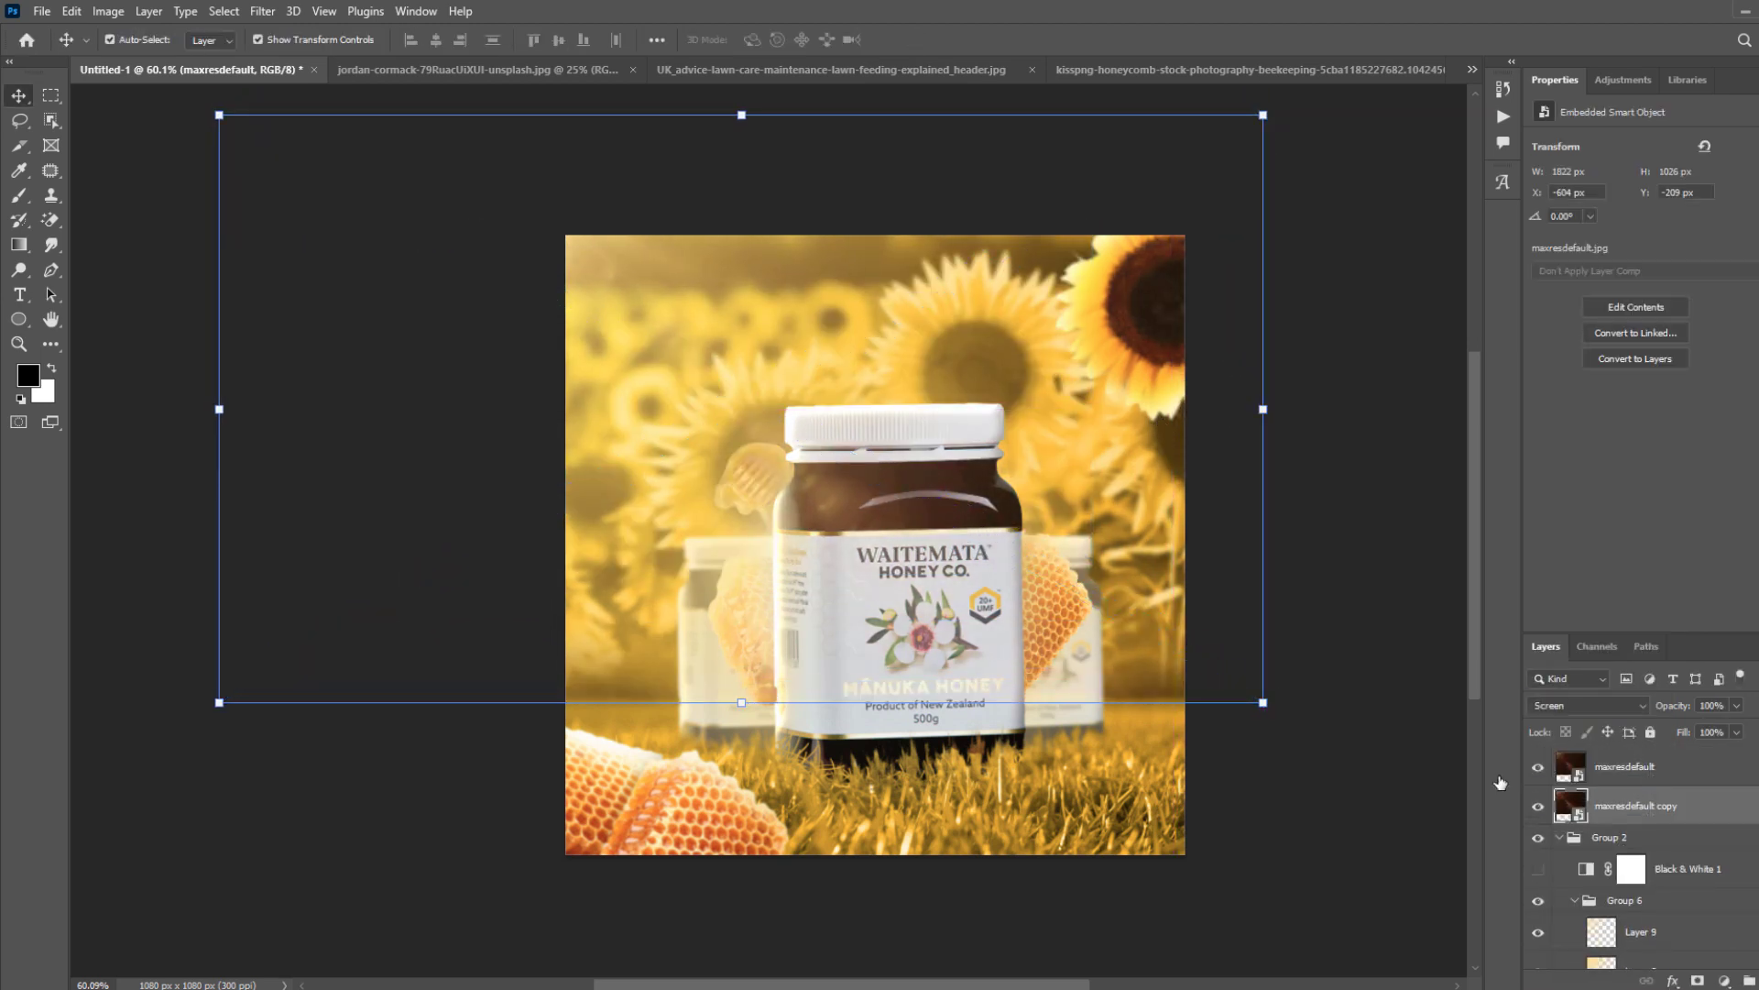
{"action": "left_click", "coordinate": [1311, 758]}
Target the layer mask of the main jar's Layer 1 with a soft 15 px Brush.
{"action": "scroll", "coordinate": [804, 699], "scroll_direction": "up", "scroll_amount": 4}
{"action": "left_click", "coordinate": [818, 733]}
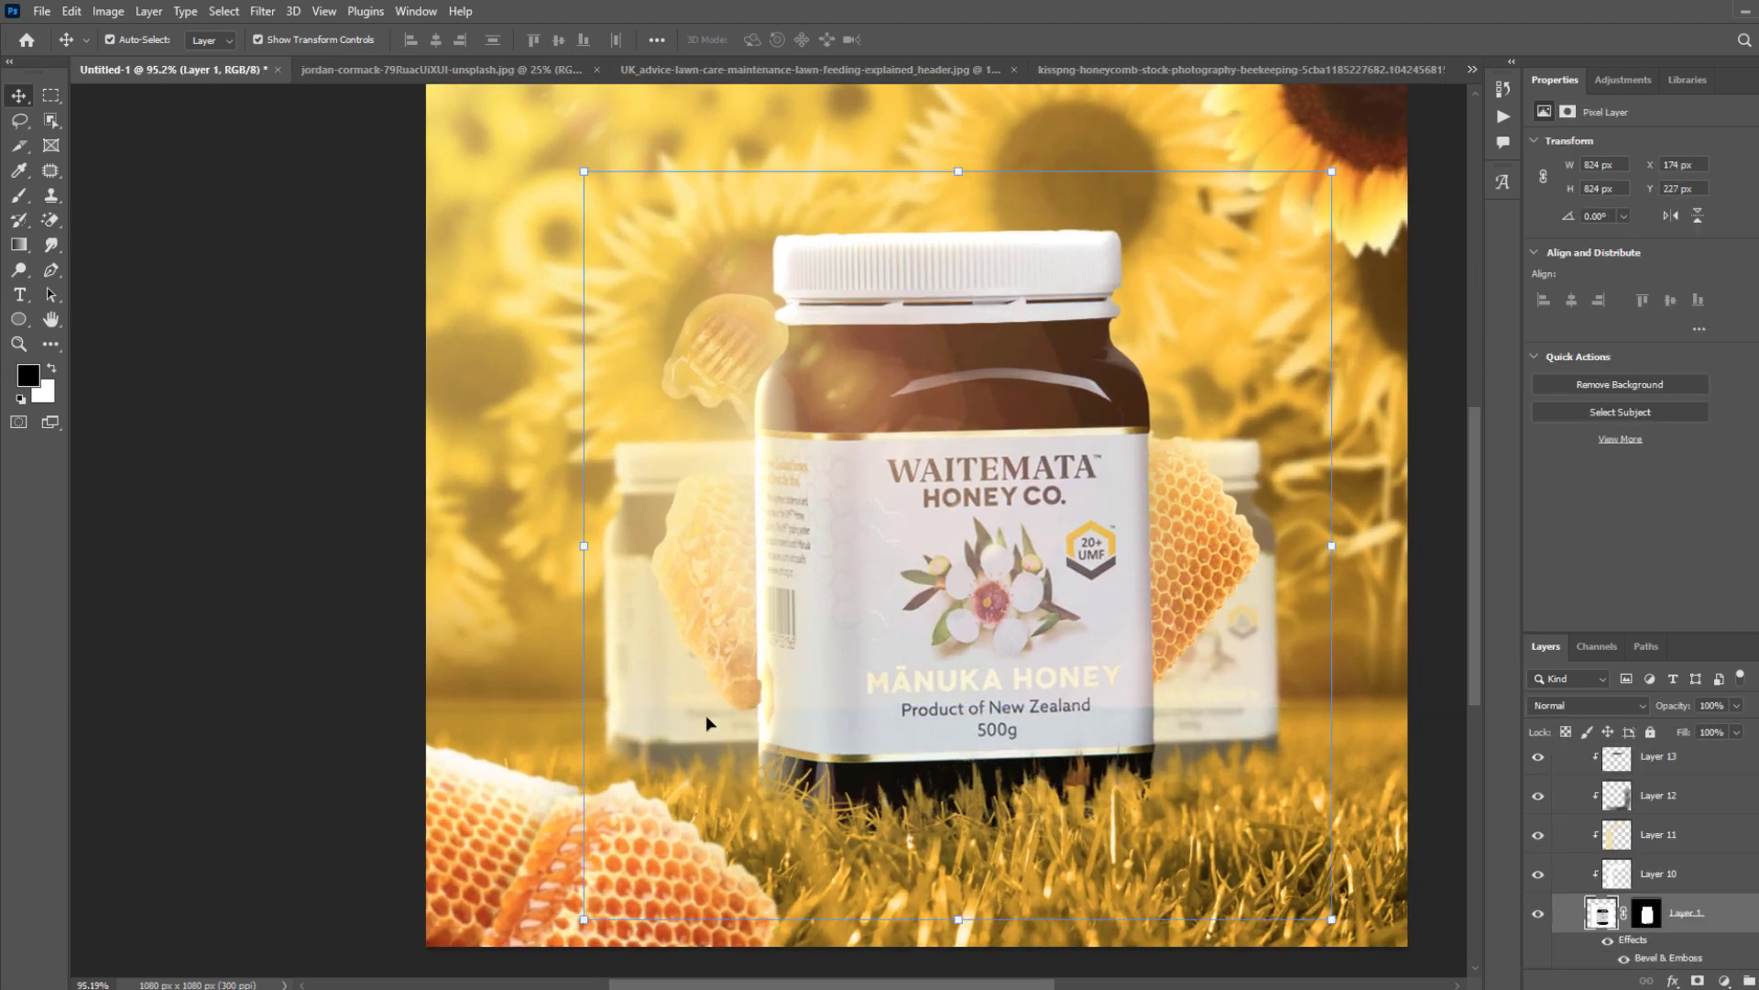
{"action": "scroll", "coordinate": [705, 714], "scroll_direction": "up", "scroll_amount": 3}
{"action": "key", "text": "b"}
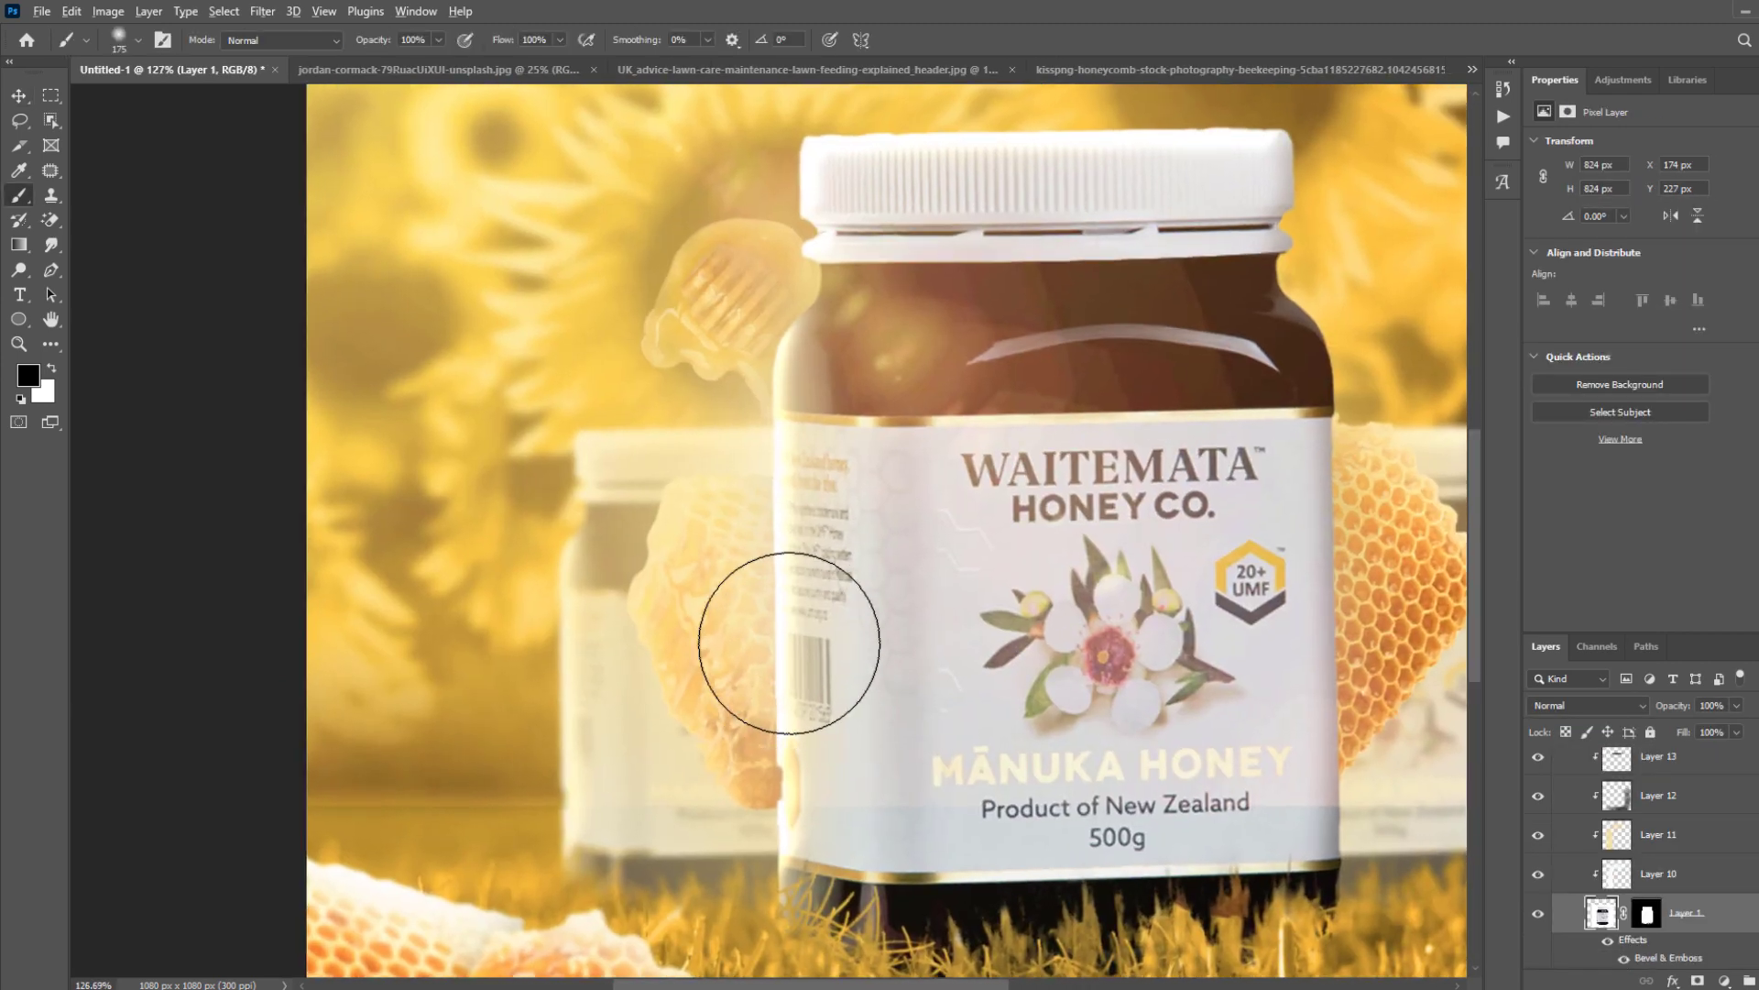
{"action": "scroll", "coordinate": [789, 642], "scroll_direction": "up", "scroll_amount": 1}
{"action": "right_click", "coordinate": [1006, 497]}
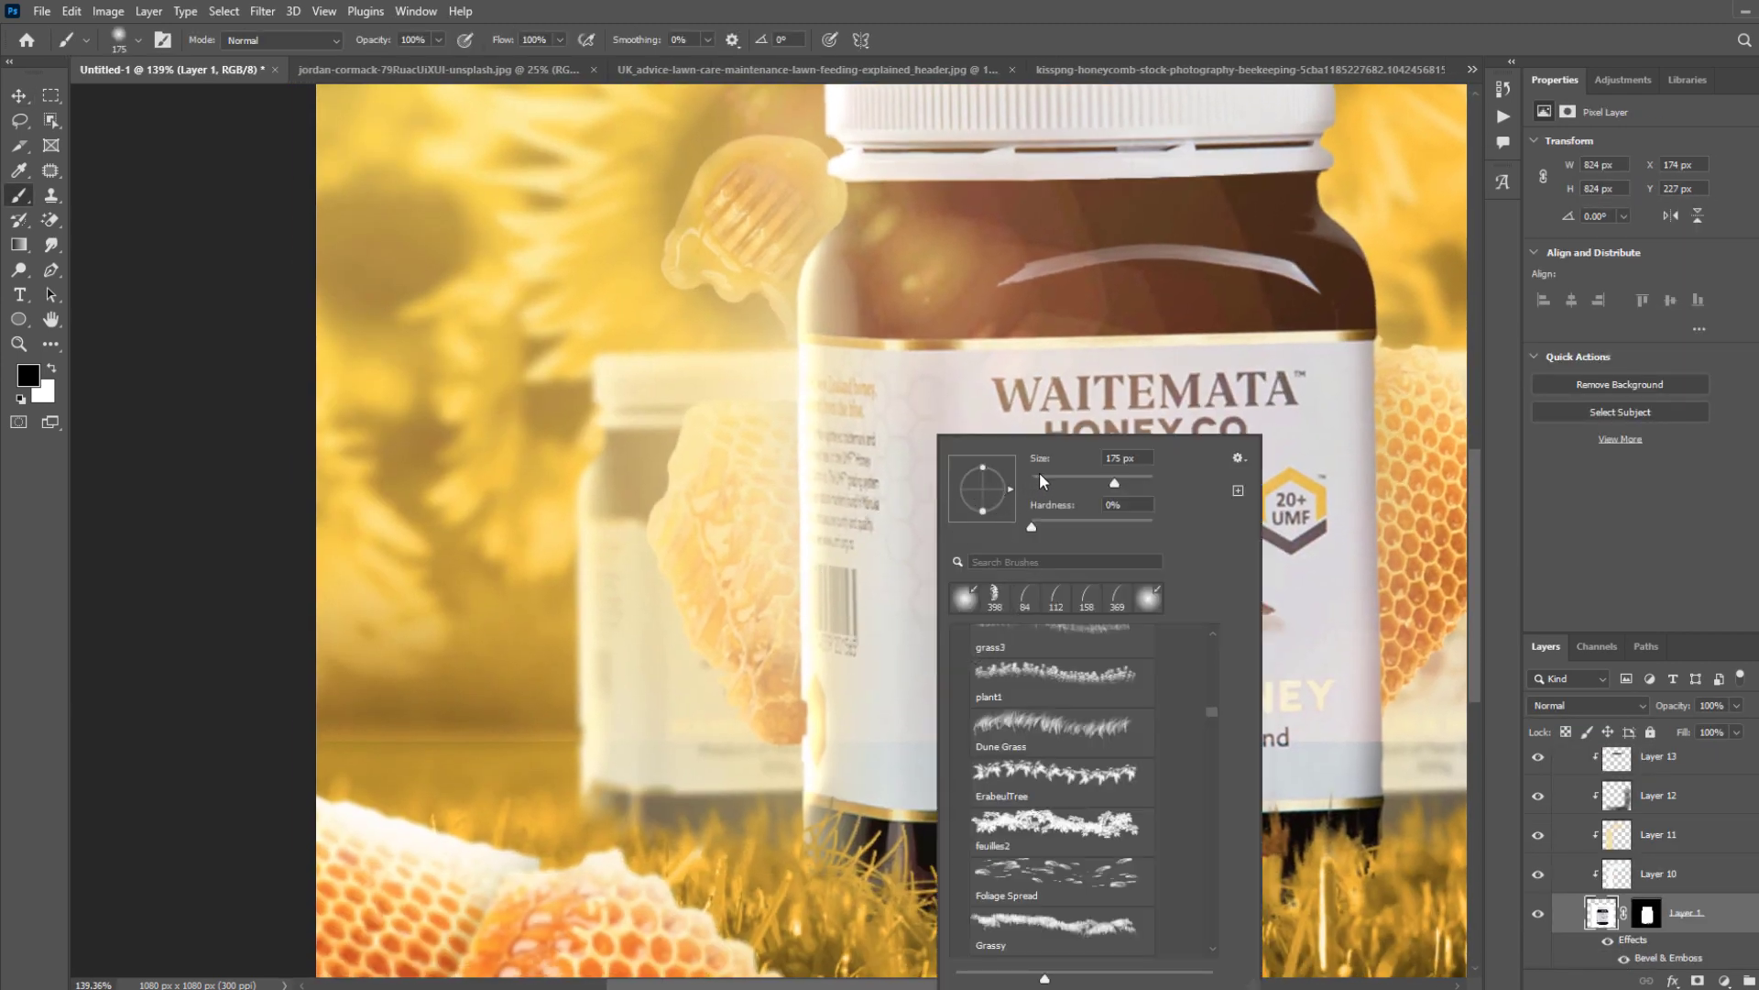
{"action": "left_click", "coordinate": [1654, 918]}
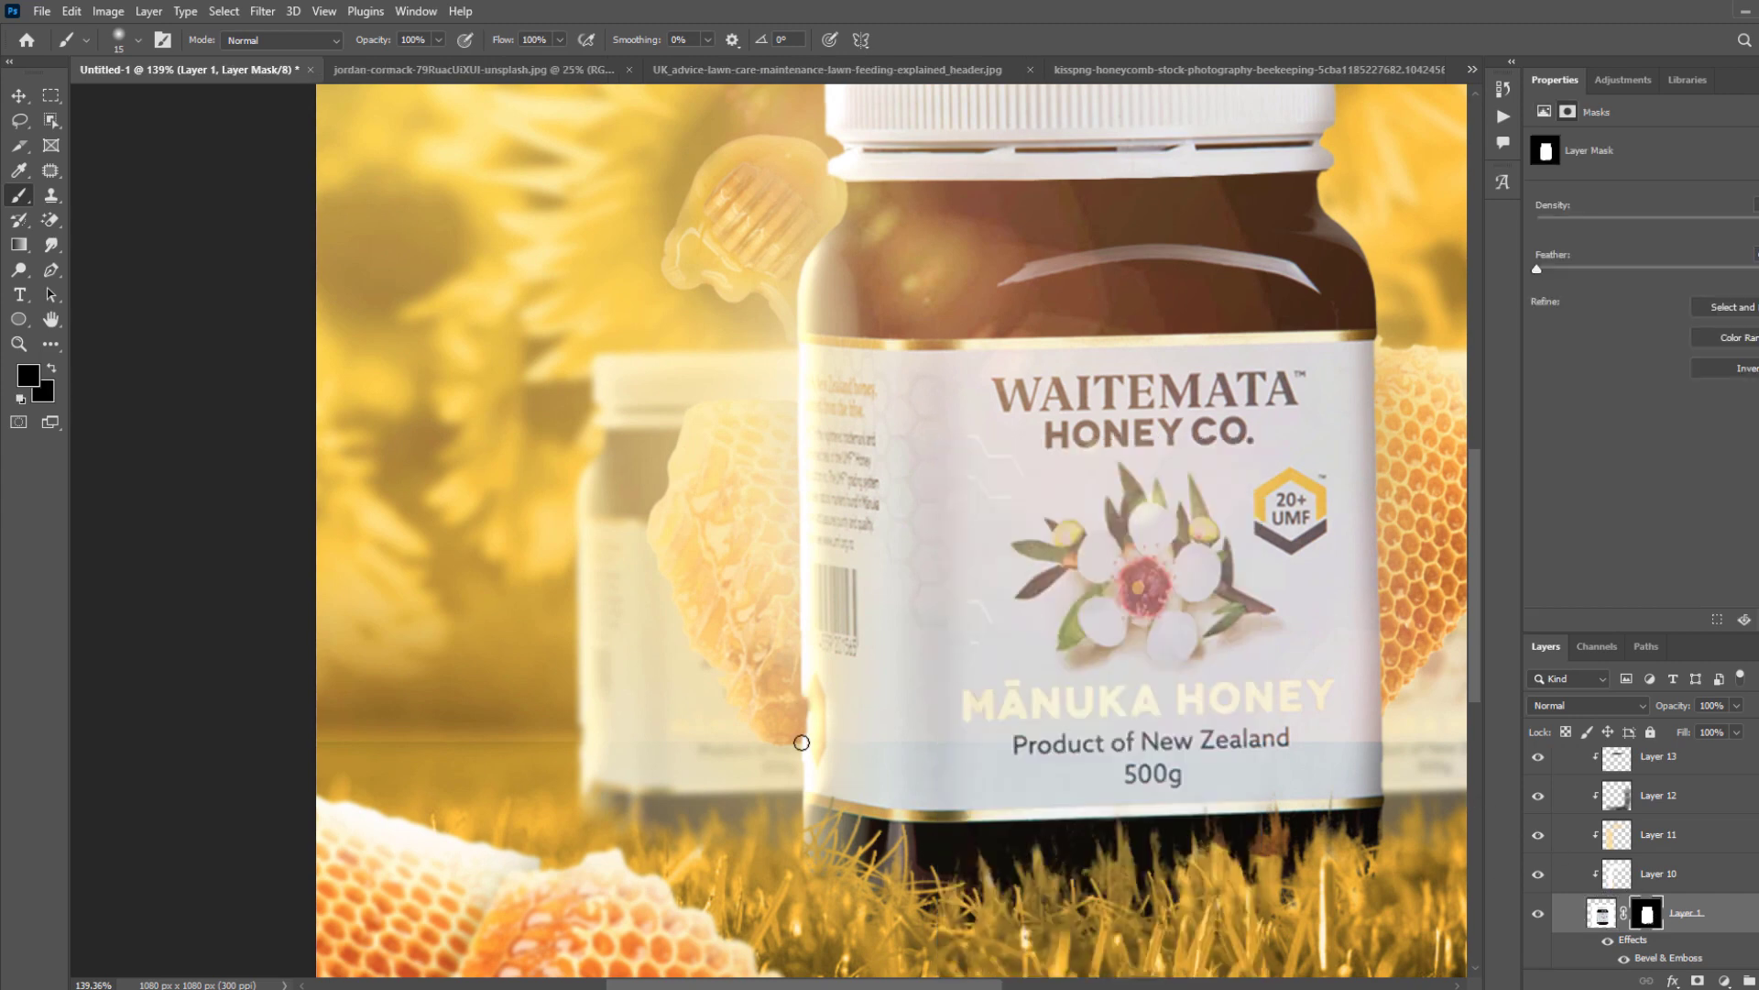
Try to paint along the lower left edge of the main jar on Layer 1's mask.
{"action": "scroll", "coordinate": [806, 728], "scroll_direction": "up", "scroll_amount": 2}
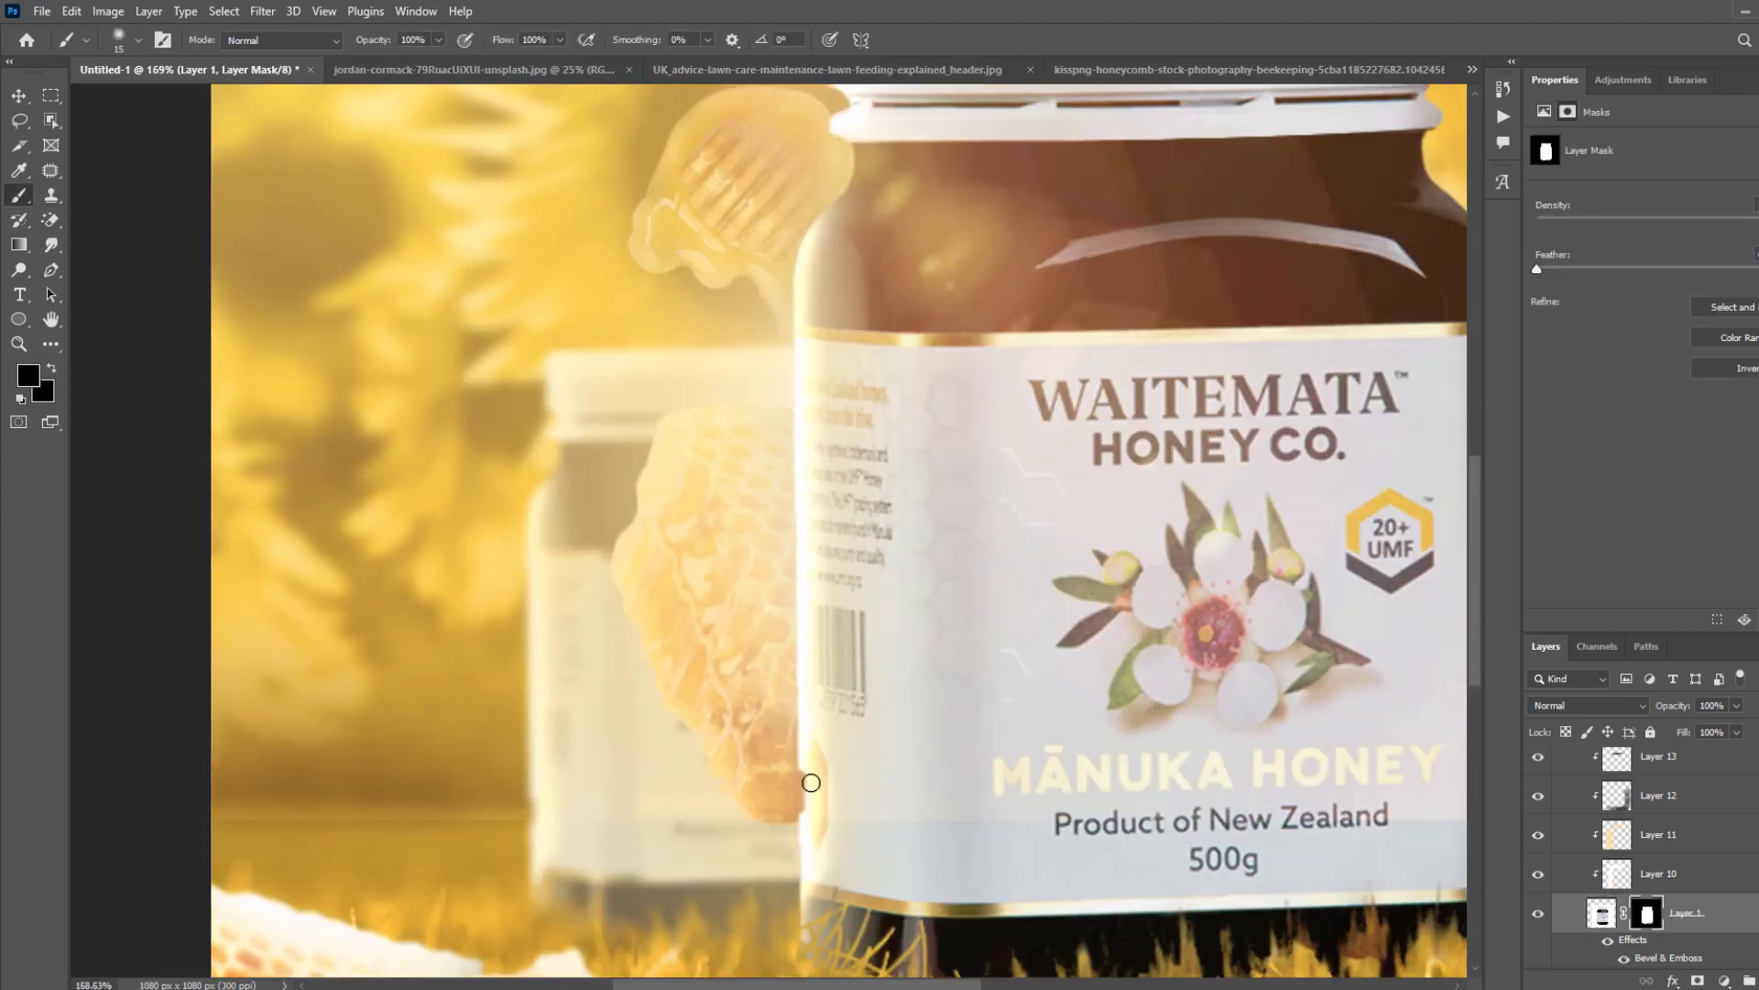
{"action": "left_click_drag", "start_coordinate": [809, 828], "coordinate": [809, 751]}
{"action": "key", "text": "ctrl+z"}
{"action": "left_click_drag", "start_coordinate": [805, 832], "coordinate": [795, 769]}
{"action": "key", "text": "ctrl+z"}
{"action": "left_click_drag", "start_coordinate": [806, 824], "coordinate": [802, 751]}
{"action": "key", "text": "ctrl+z"}
Raise the hardness of the 15 px Brush on the jar's mask, then return to the Move tool with nothing selected.
{"action": "right_click", "coordinate": [839, 744]}
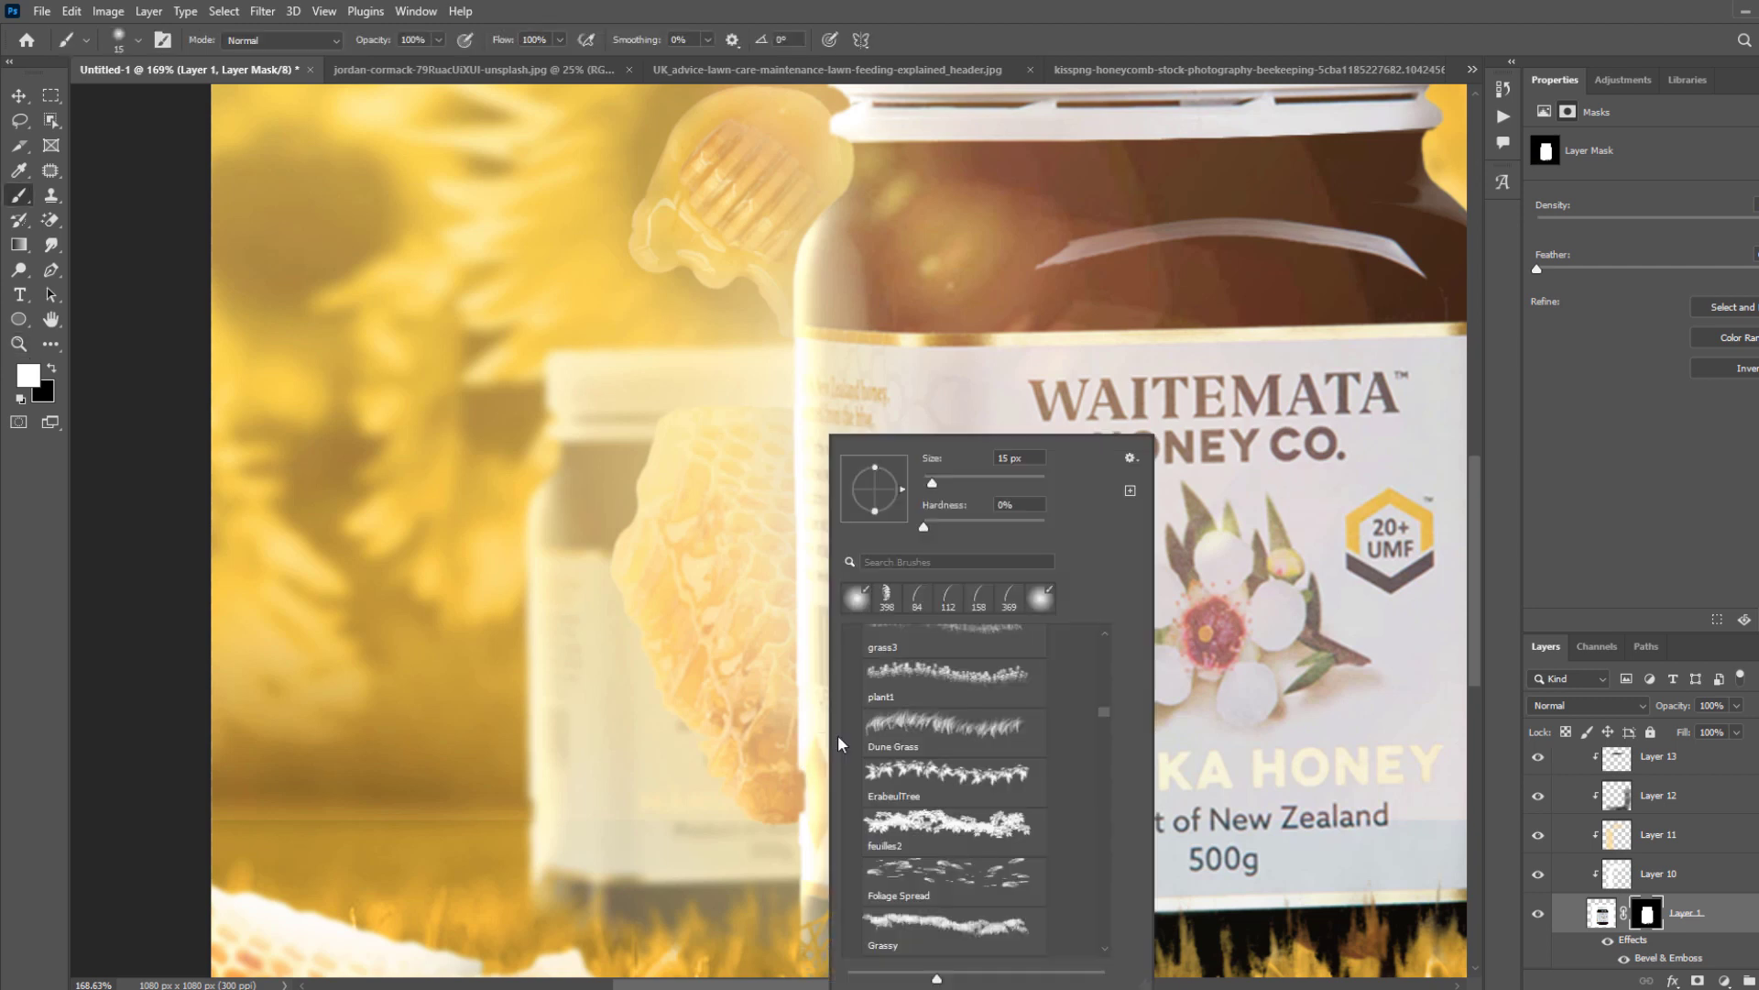
{"action": "left_click_drag", "start_coordinate": [976, 524], "coordinate": [1158, 425]}
{"action": "key", "text": "Return"}
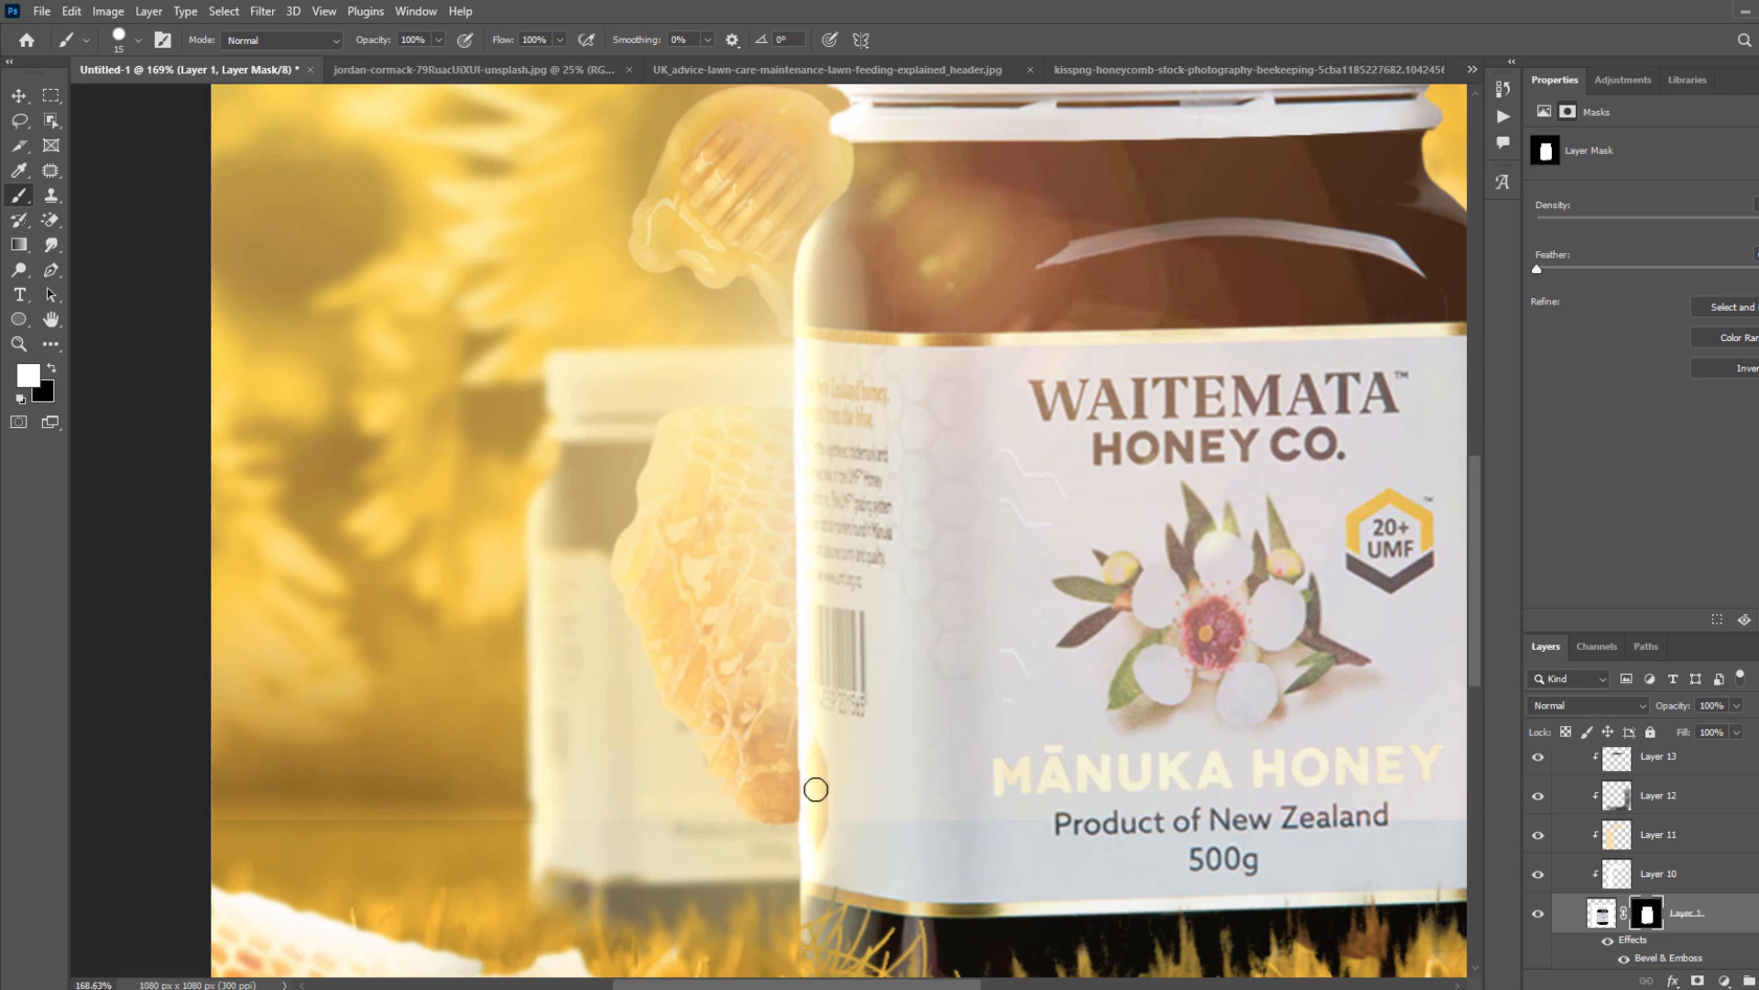
{"action": "scroll", "coordinate": [825, 847], "scroll_direction": "down", "scroll_amount": 8}
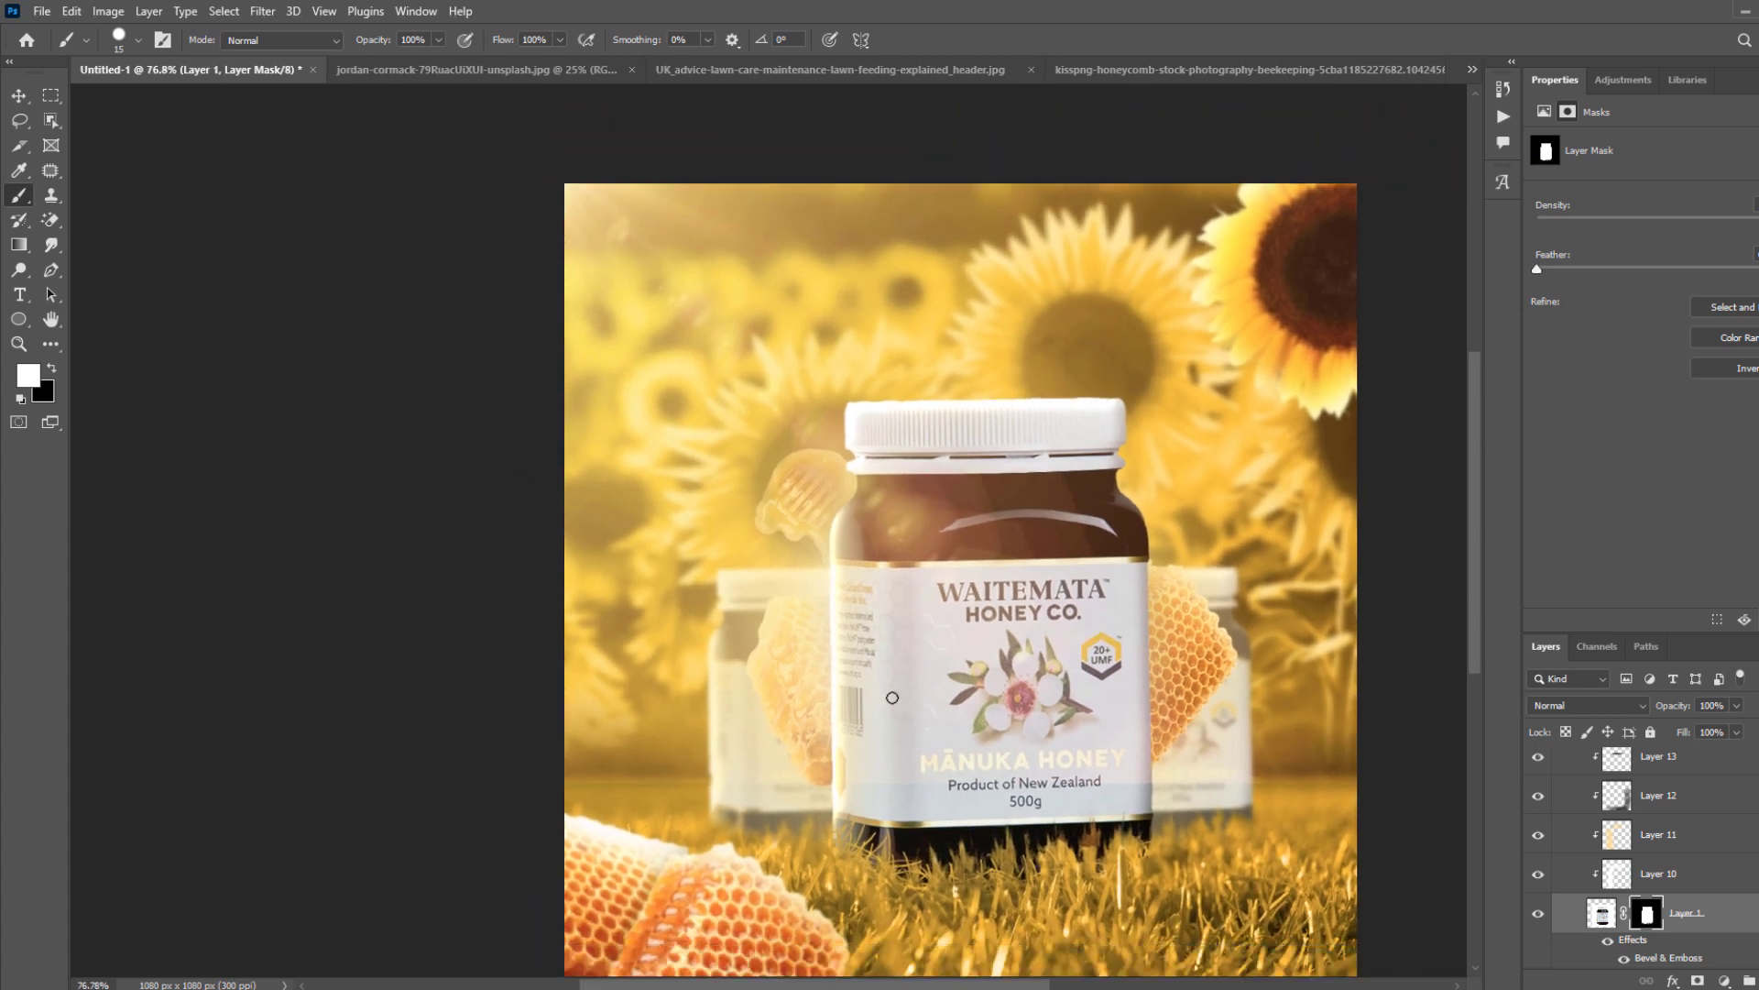
{"action": "key", "text": "v"}
{"action": "scroll", "coordinate": [839, 662], "scroll_direction": "down", "scroll_amount": 1}
{"action": "left_click", "coordinate": [1295, 621]}
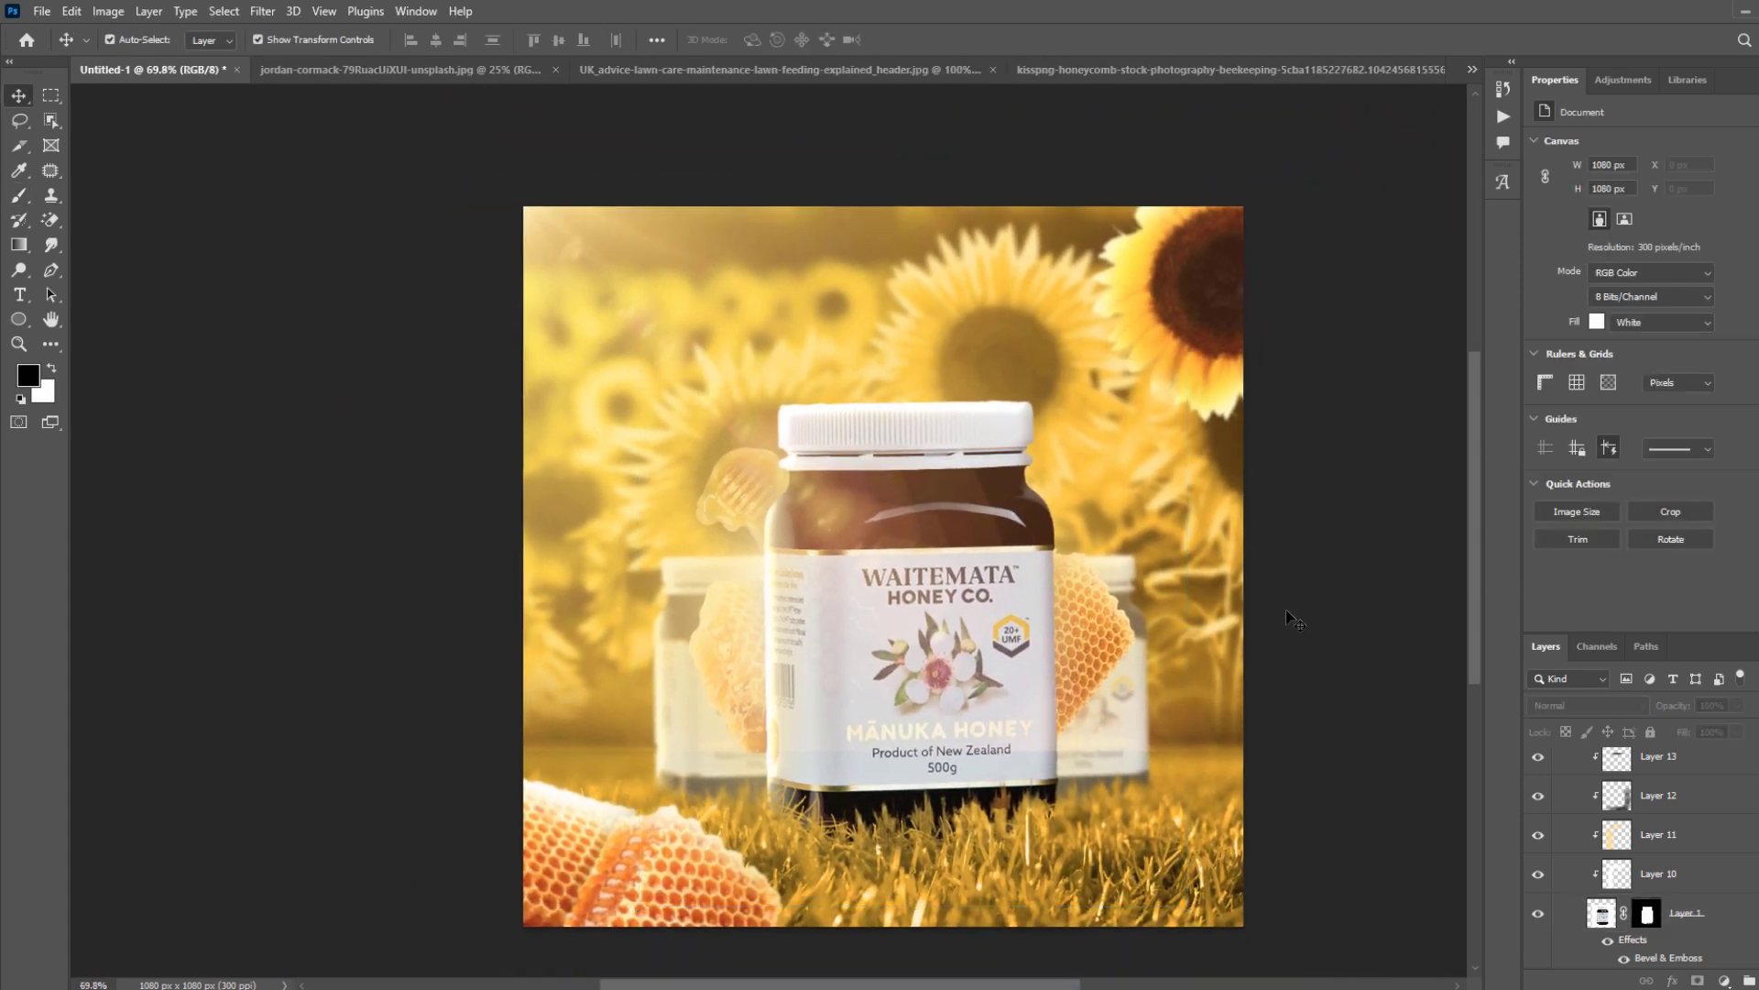
Compare the scene with the sunflower background layer Group 1 copy 2 hidden and shown.
{"action": "left_click", "coordinate": [989, 863]}
{"action": "scroll", "coordinate": [1640, 920], "scroll_direction": "down", "scroll_amount": 1}
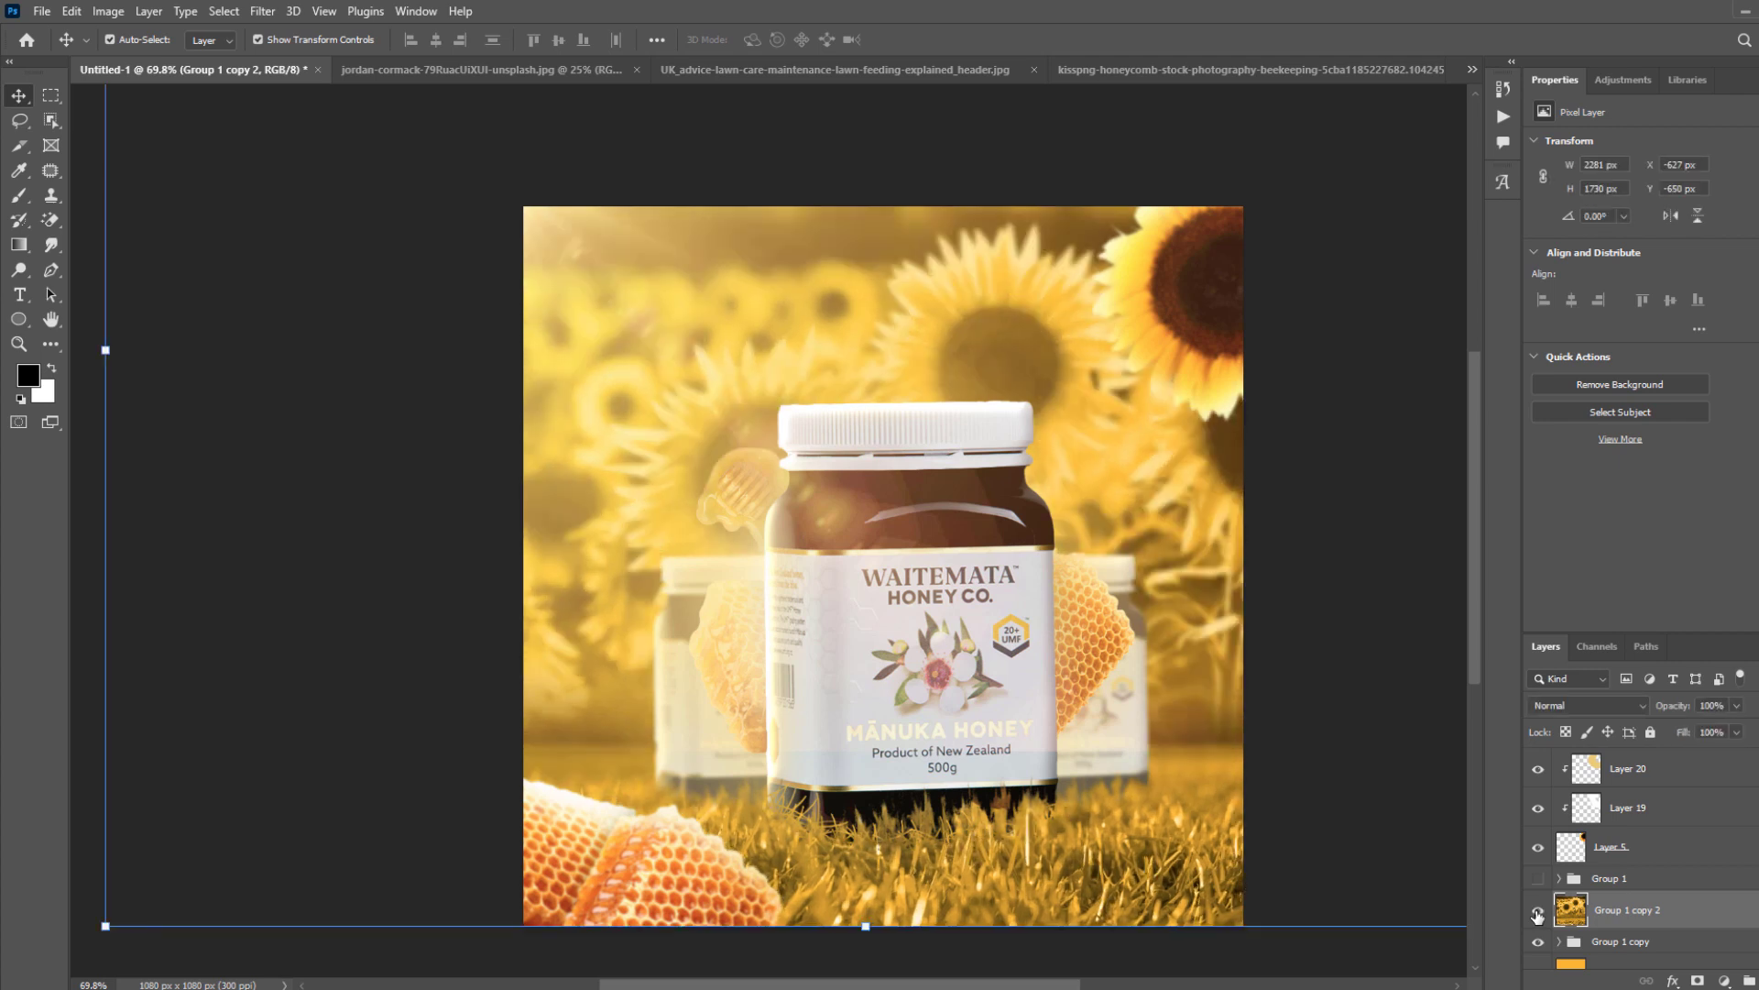
{"action": "scroll", "coordinate": [1549, 888], "scroll_direction": "down", "scroll_amount": 1}
{"action": "left_click", "coordinate": [1539, 848]}
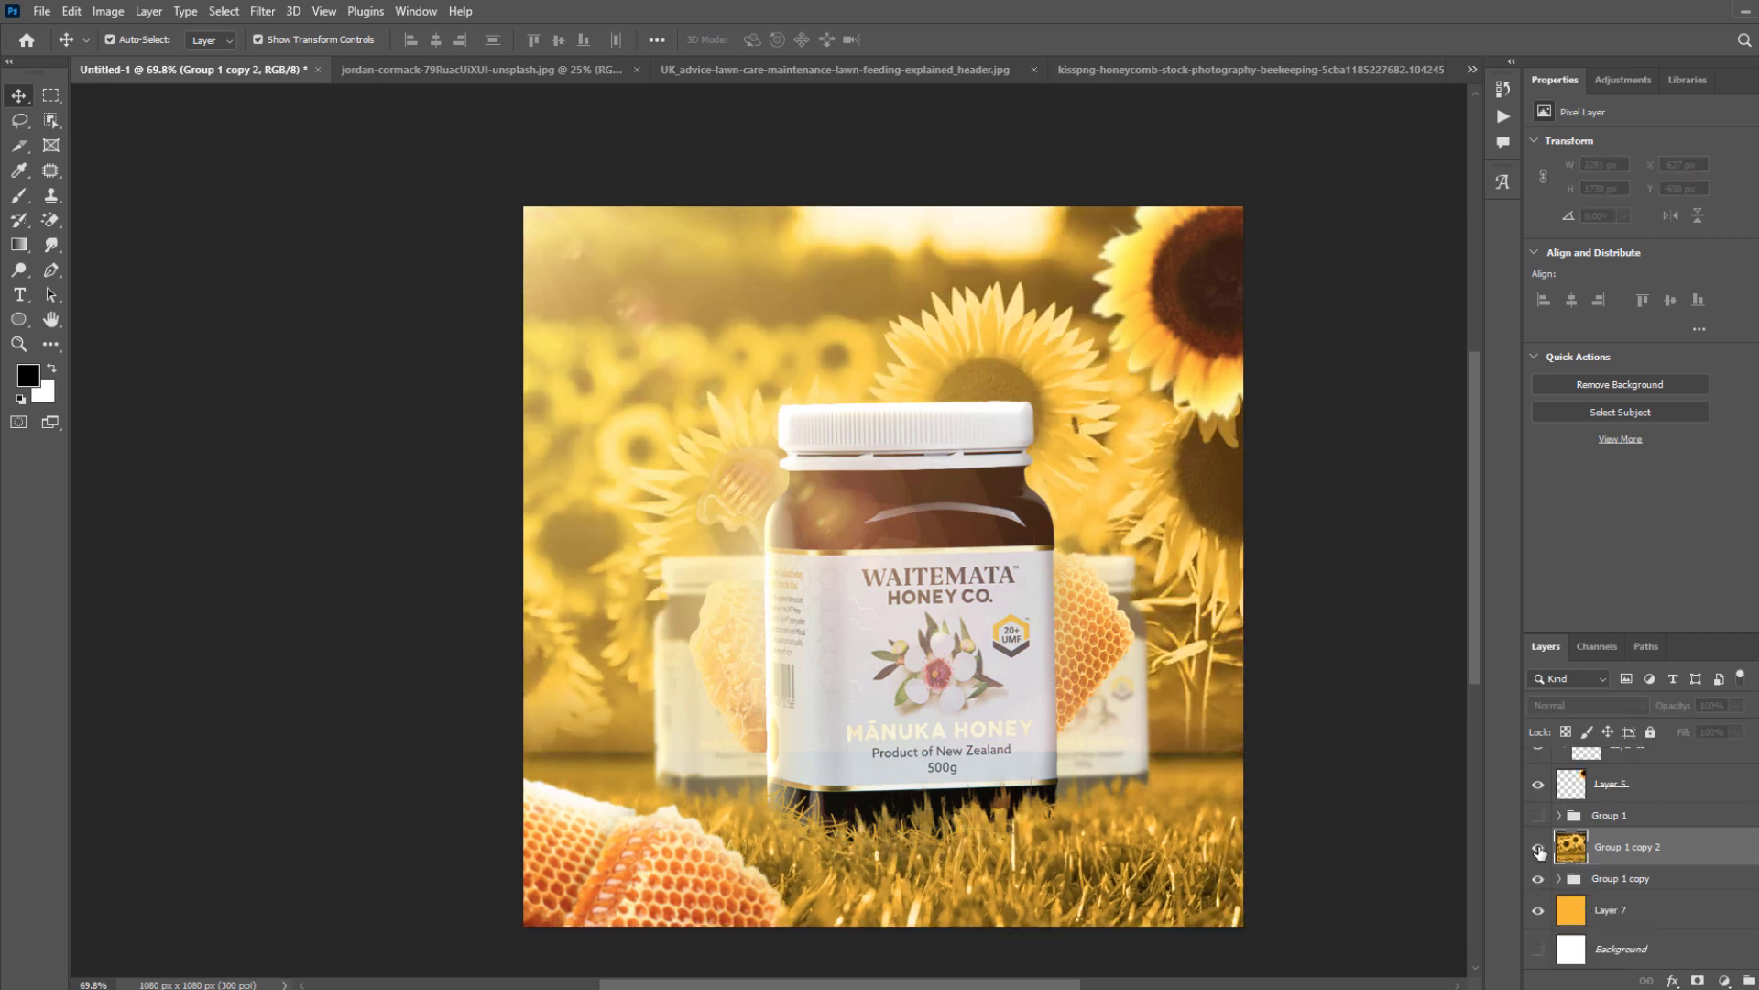
{"action": "left_click", "coordinate": [1538, 848]}
Group the maxresdefault and maxresdefault copy flare layers and add a layer mask to the group.
{"action": "scroll", "coordinate": [1548, 848], "scroll_direction": "up", "scroll_amount": 5}
{"action": "left_click", "coordinate": [899, 757]}
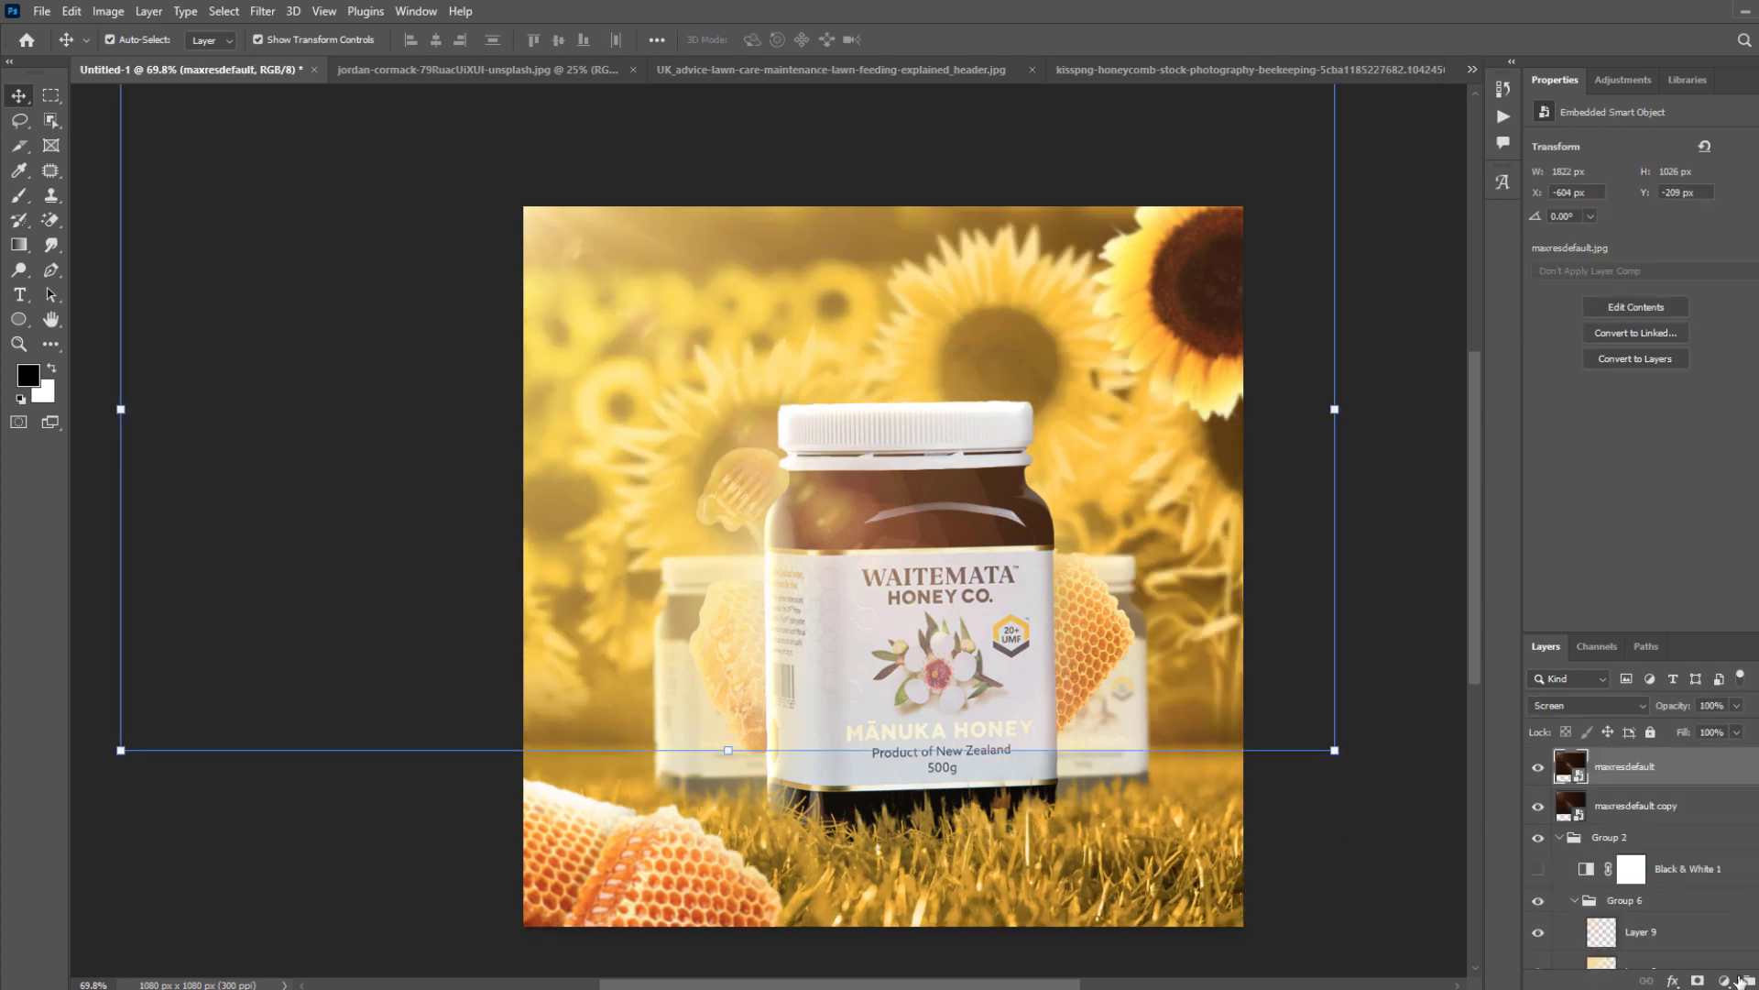
{"action": "left_click", "coordinate": [1641, 806], "text": "shift"}
{"action": "left_click_drag", "start_coordinate": [1641, 806], "coordinate": [1746, 978]}
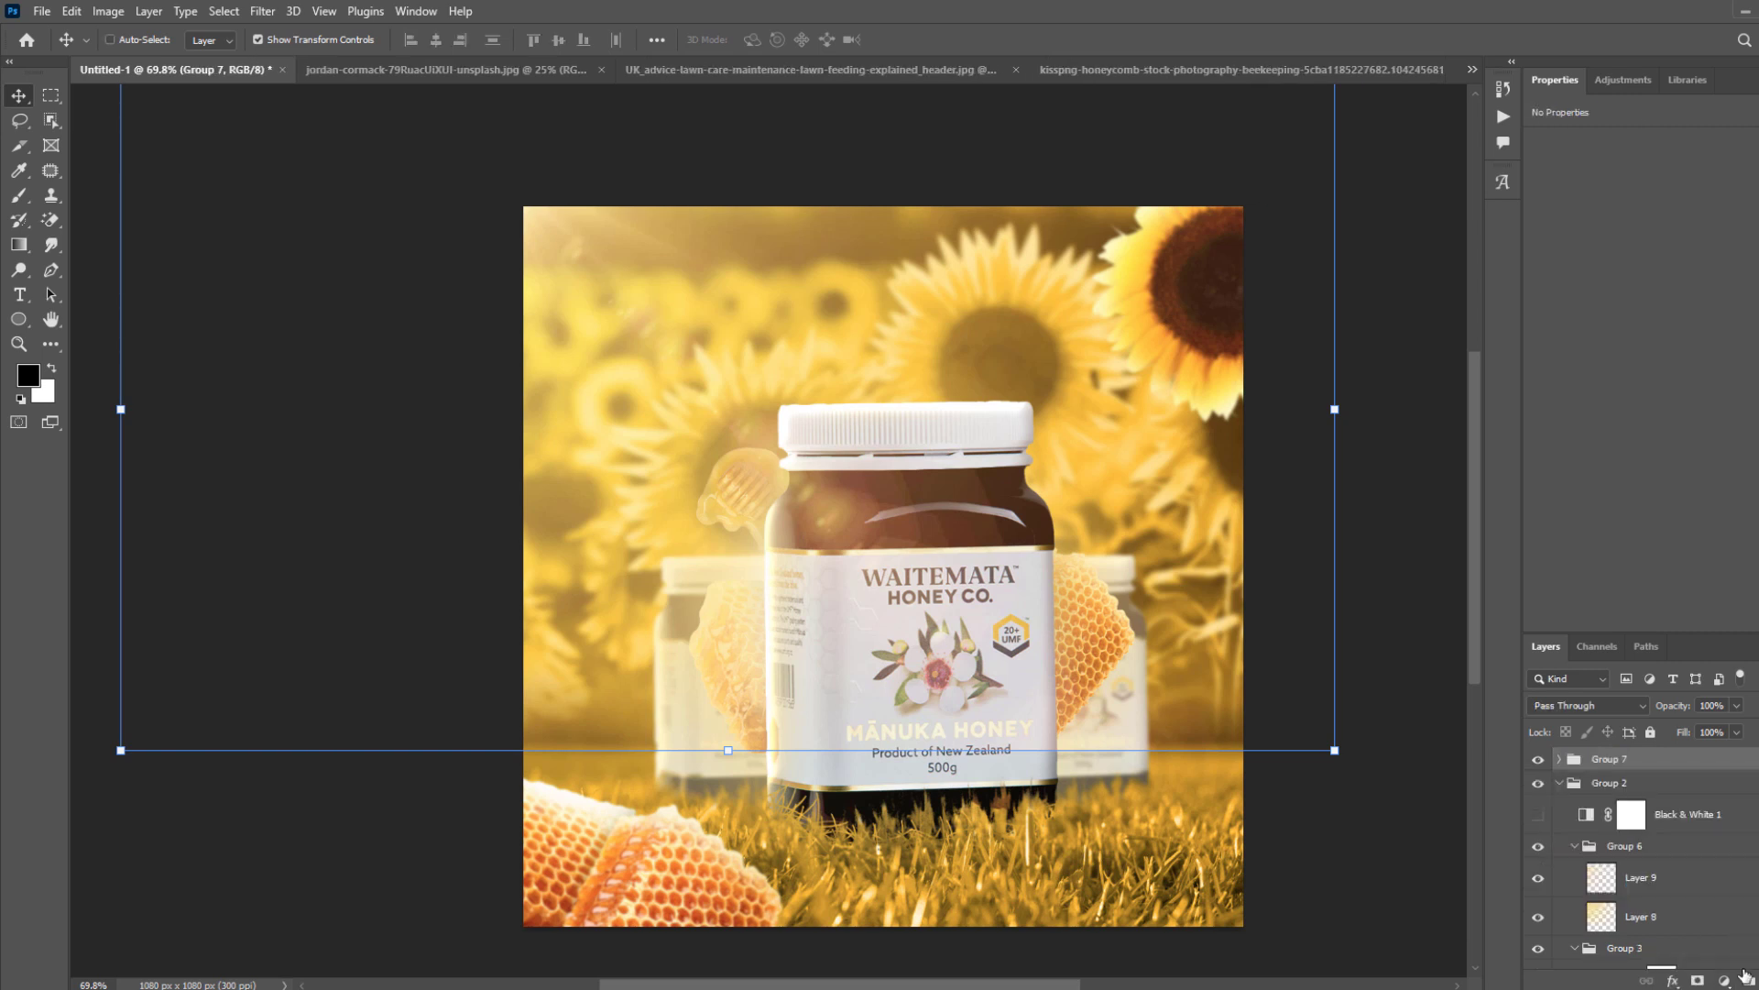
{"action": "key", "text": "b"}
{"action": "left_click", "coordinate": [1698, 981]}
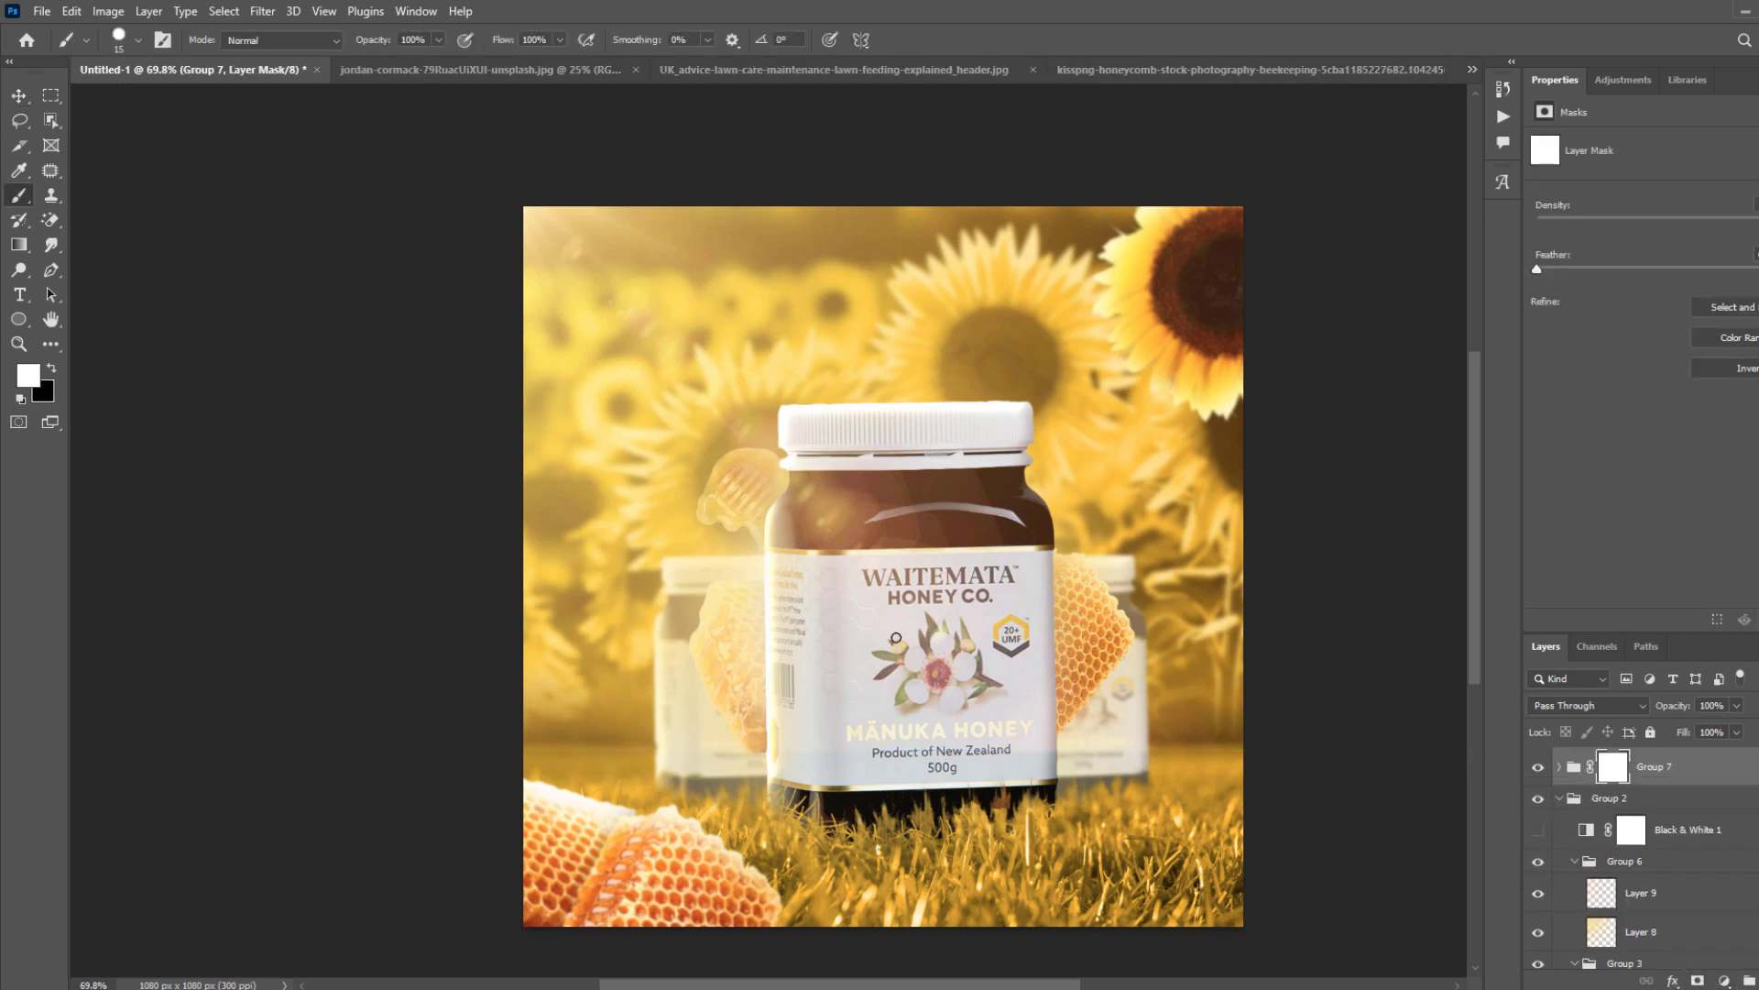
Mask the flare group off the grass along the image's lower part by painting black with a 306 px Brush at 0% hardness.
{"action": "right_click", "coordinate": [924, 438]}
{"action": "key", "text": "Return"}
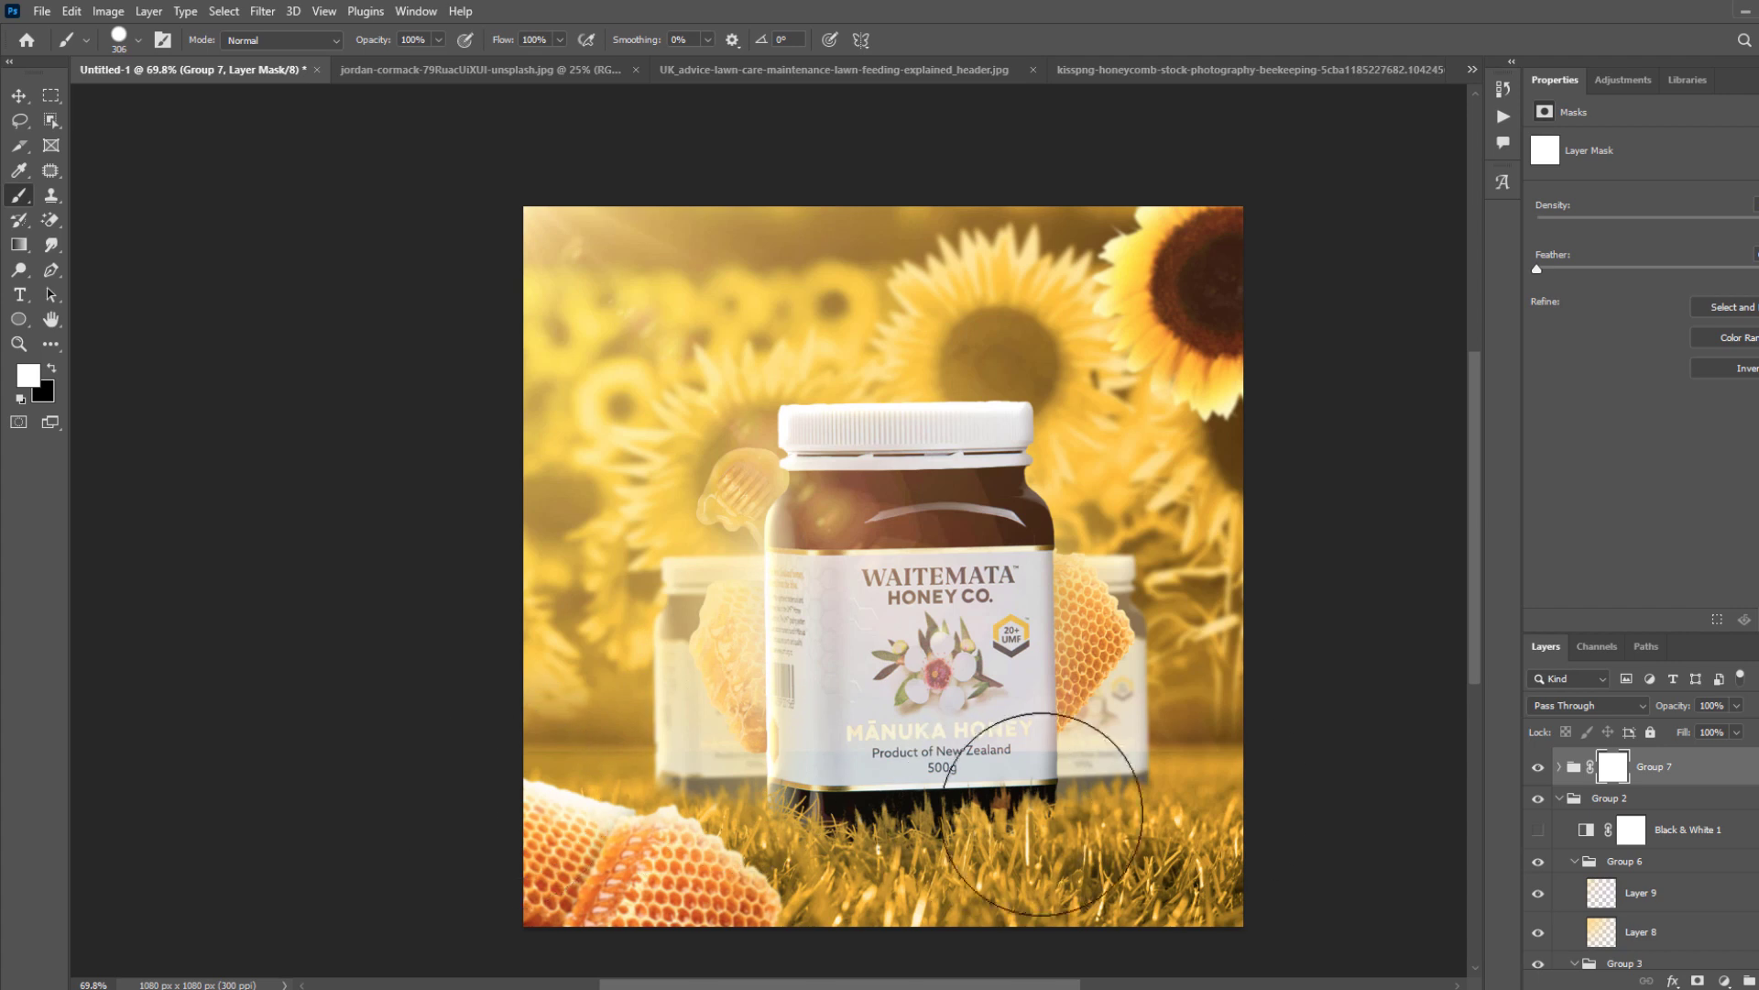
{"action": "key", "text": "x"}
{"action": "mouse_move", "coordinate": [1277, 785]}
{"action": "left_mouse_down"}
{"action": "mouse_move", "coordinate": [1086, 790]}
{"action": "mouse_move", "coordinate": [1118, 797]}
{"action": "left_mouse_up"}
{"action": "key", "text": "ctrl+z"}
{"action": "right_click", "coordinate": [1069, 642]}
{"action": "left_click_drag", "start_coordinate": [1185, 520], "coordinate": [738, 704]}
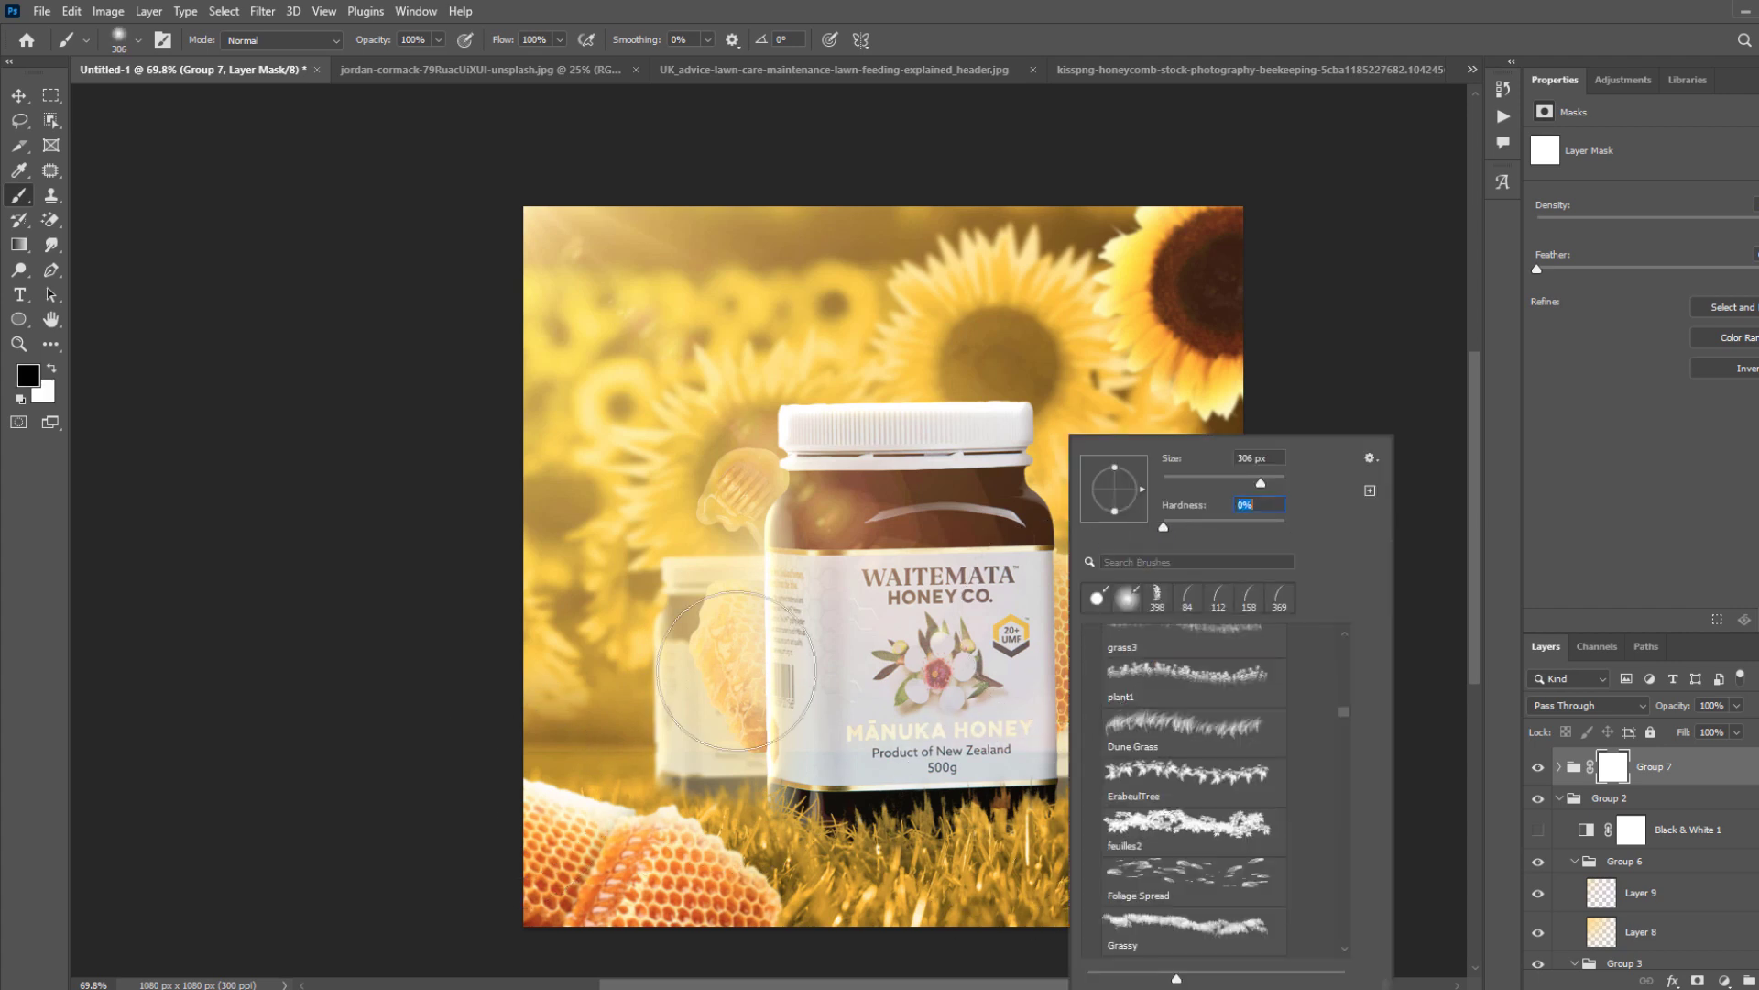
{"action": "key", "text": "Return"}
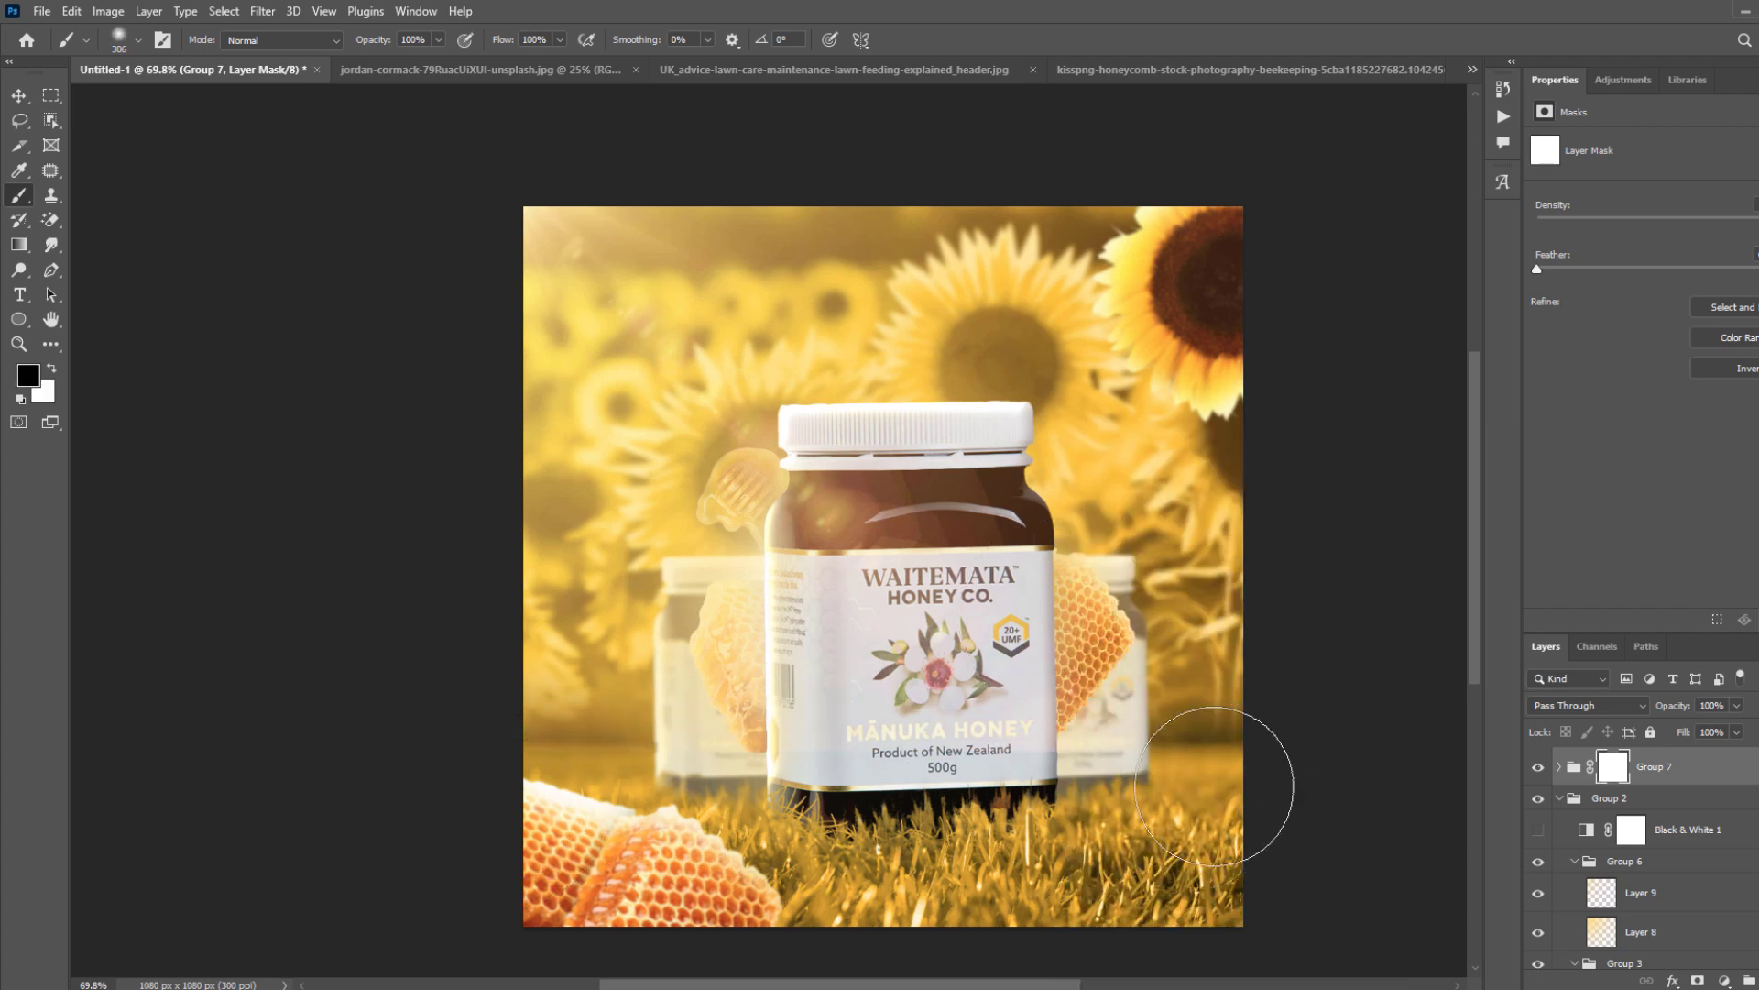
{"action": "left_click", "coordinate": [1248, 843]}
{"action": "key", "text": "v"}
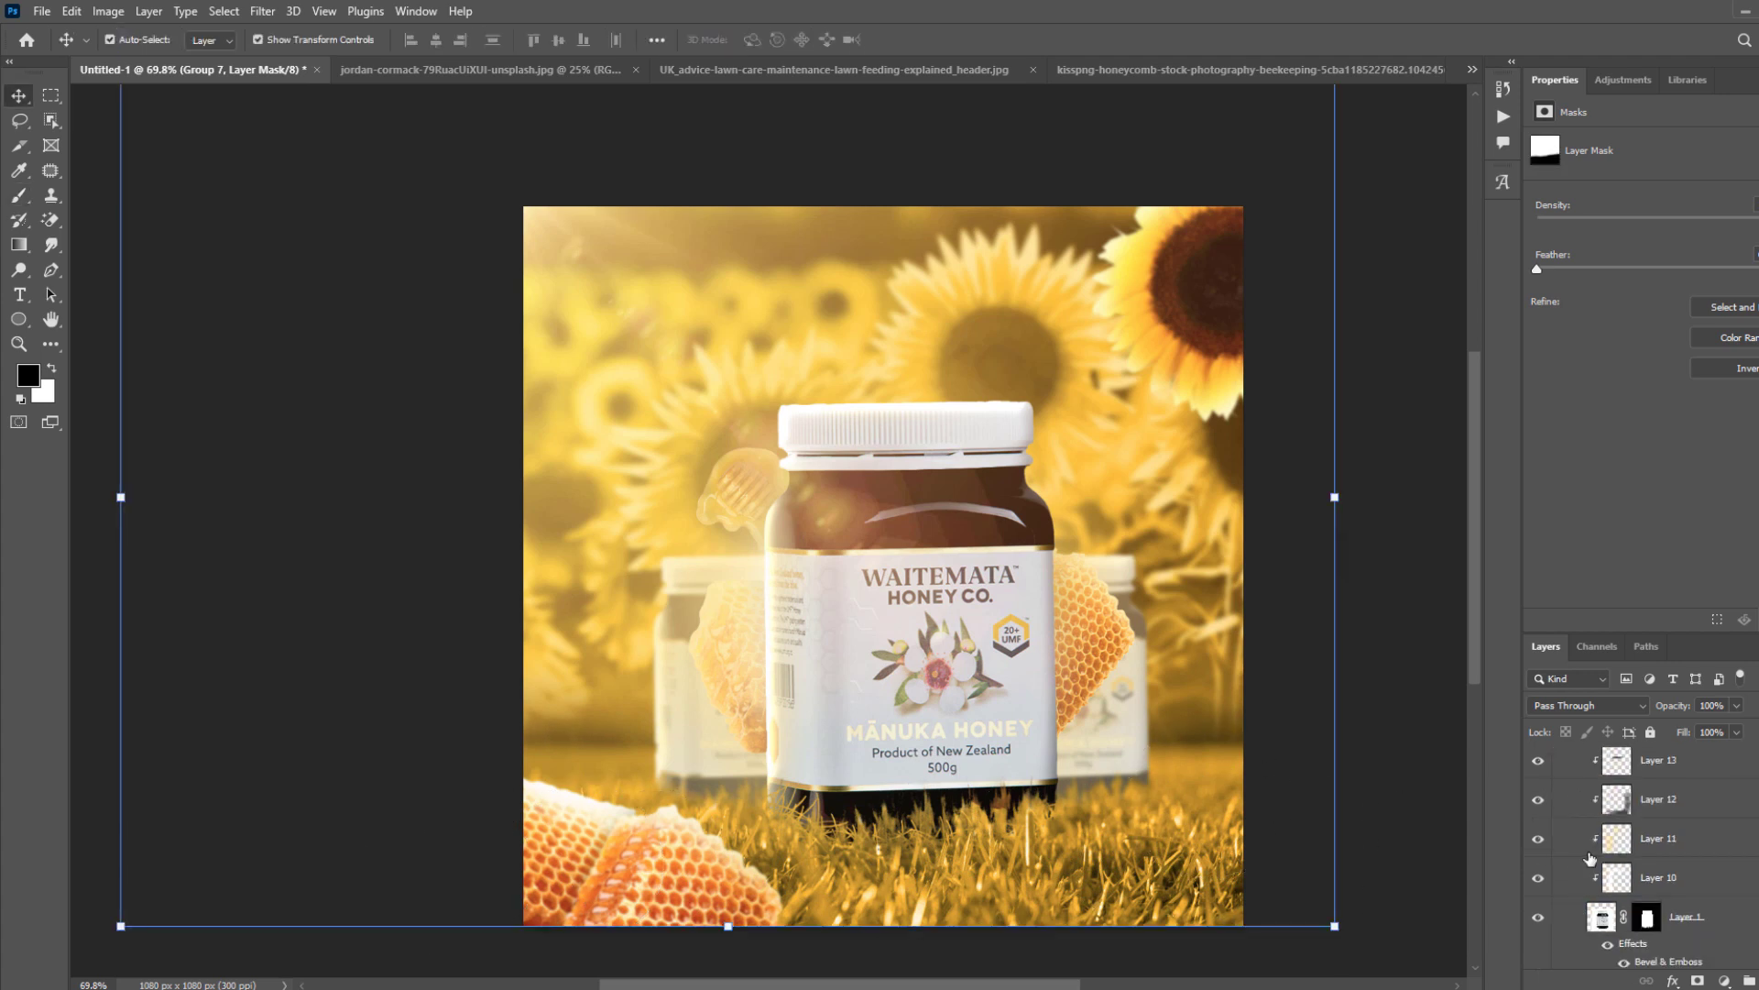
On layer Group 1 copy 2, marquee-select the background area above the grass with a 30 px feather.
{"action": "scroll", "coordinate": [1569, 885], "scroll_direction": "down", "scroll_amount": 6}
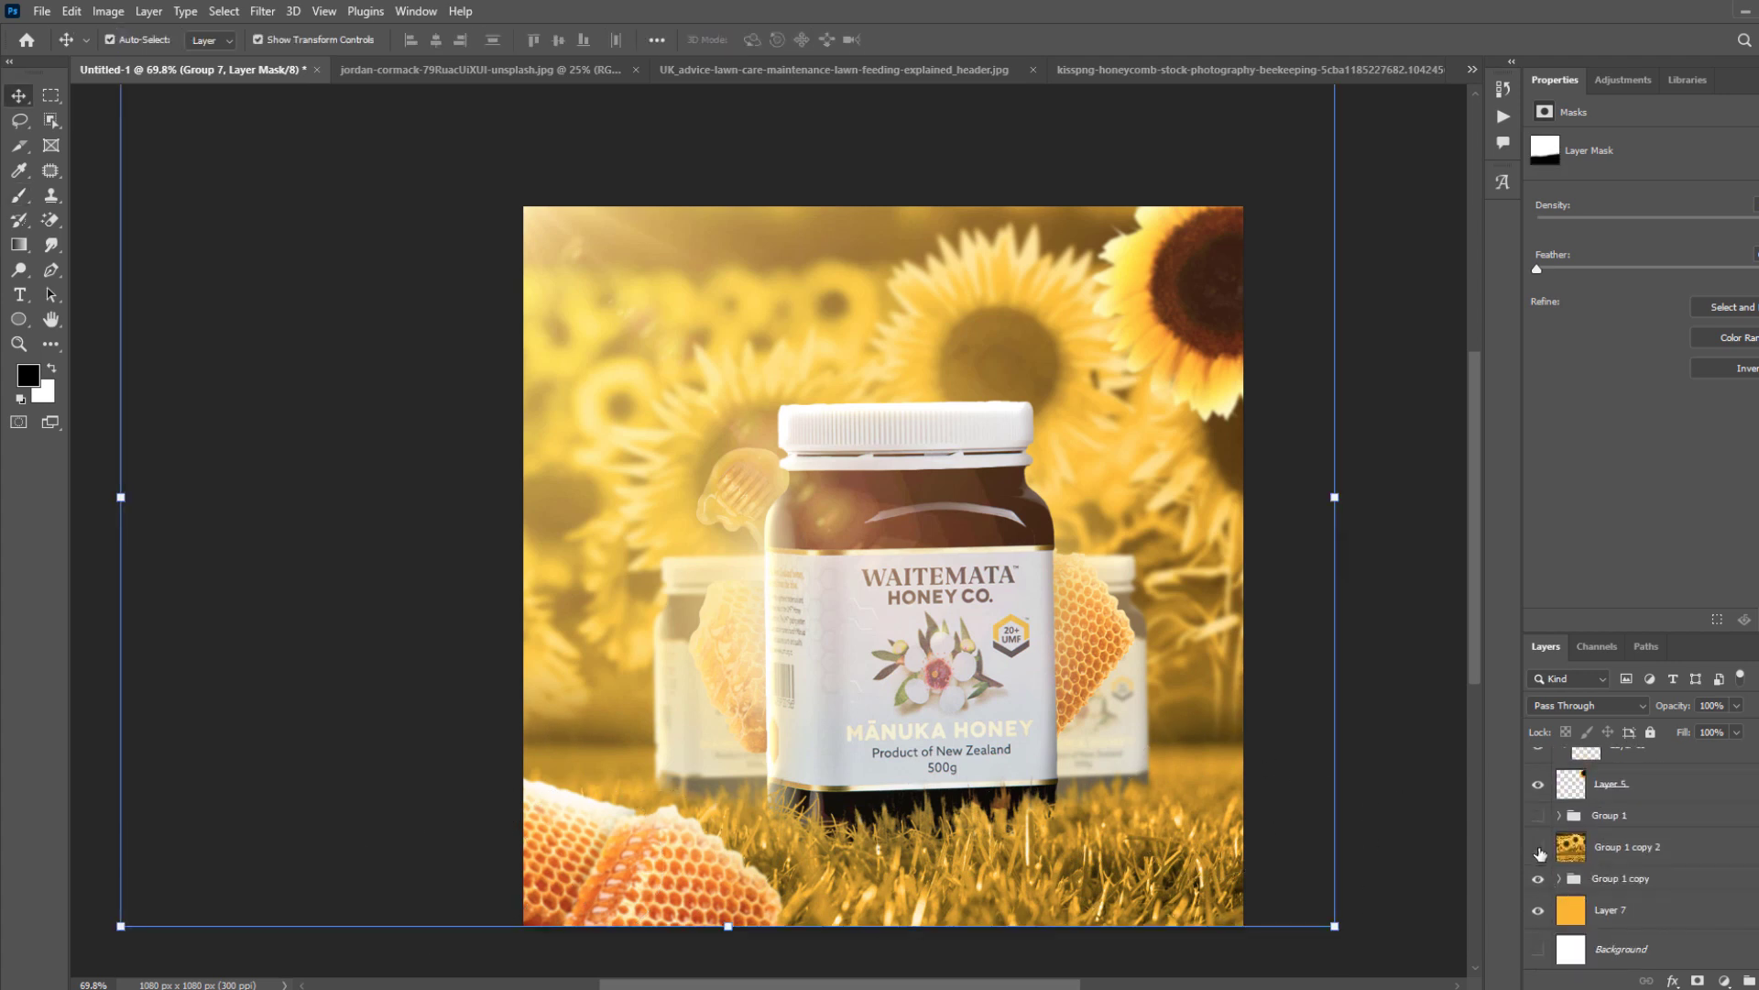
{"action": "left_click", "coordinate": [1538, 847]}
{"action": "left_click", "coordinate": [1627, 847]}
{"action": "left_click", "coordinate": [55, 95]}
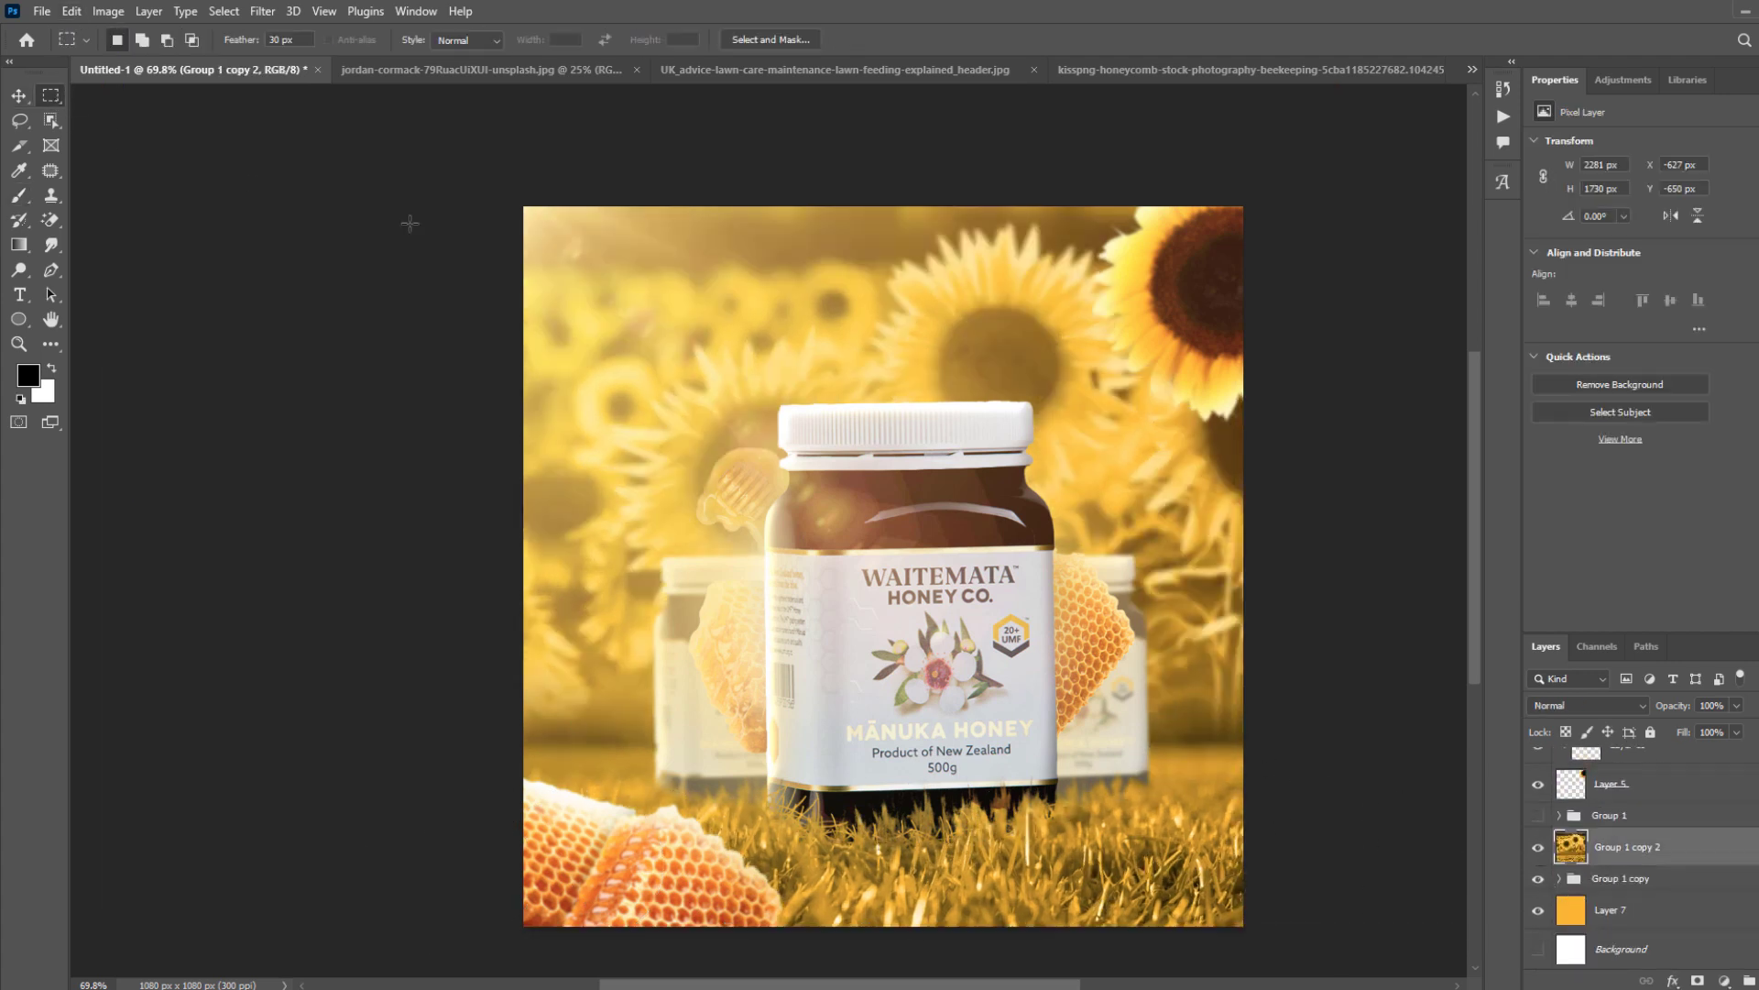
{"action": "scroll", "coordinate": [733, 380], "scroll_direction": "down", "scroll_amount": 2}
{"action": "scroll", "coordinate": [917, 594], "scroll_direction": "up", "scroll_amount": 1}
{"action": "scroll", "coordinate": [904, 596], "scroll_direction": "up", "scroll_amount": 1}
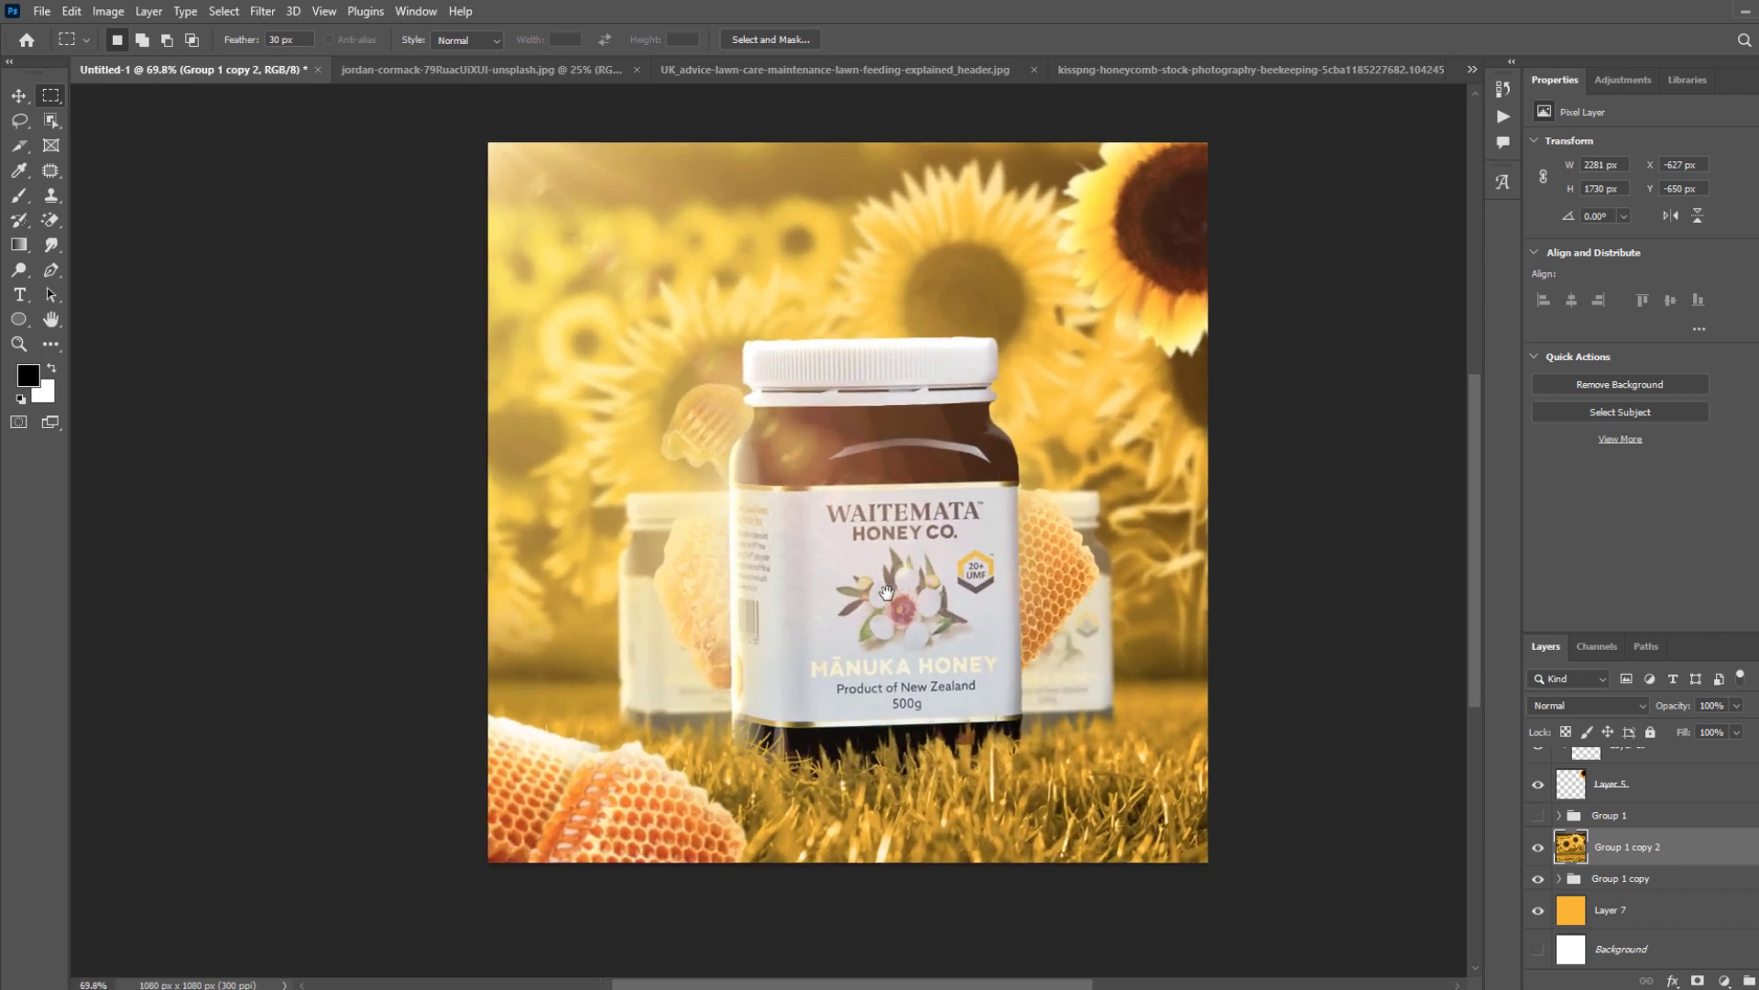
{"action": "scroll", "coordinate": [675, 401], "scroll_direction": "down", "scroll_amount": 1}
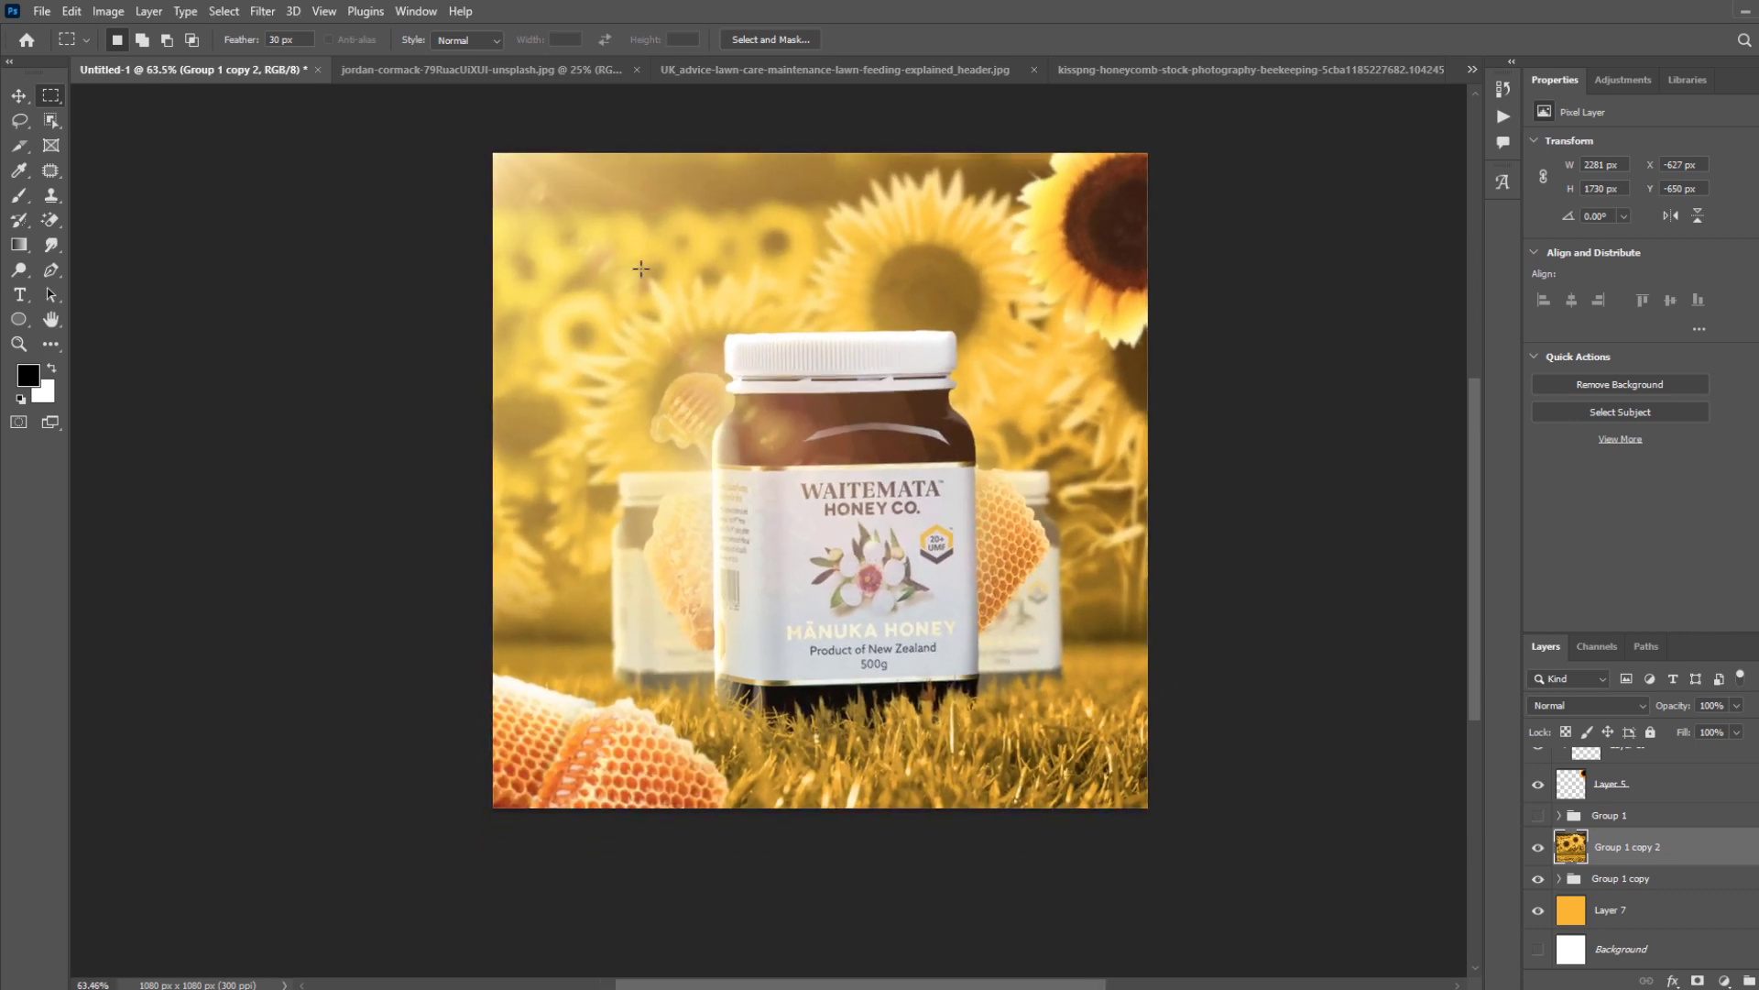
{"action": "left_click_drag", "start_coordinate": [641, 267], "coordinate": [1343, 820]}
Apply a Gaussian Blur to the selected part of the sunflower background, then clear the selection.
{"action": "left_click", "coordinate": [263, 11]}
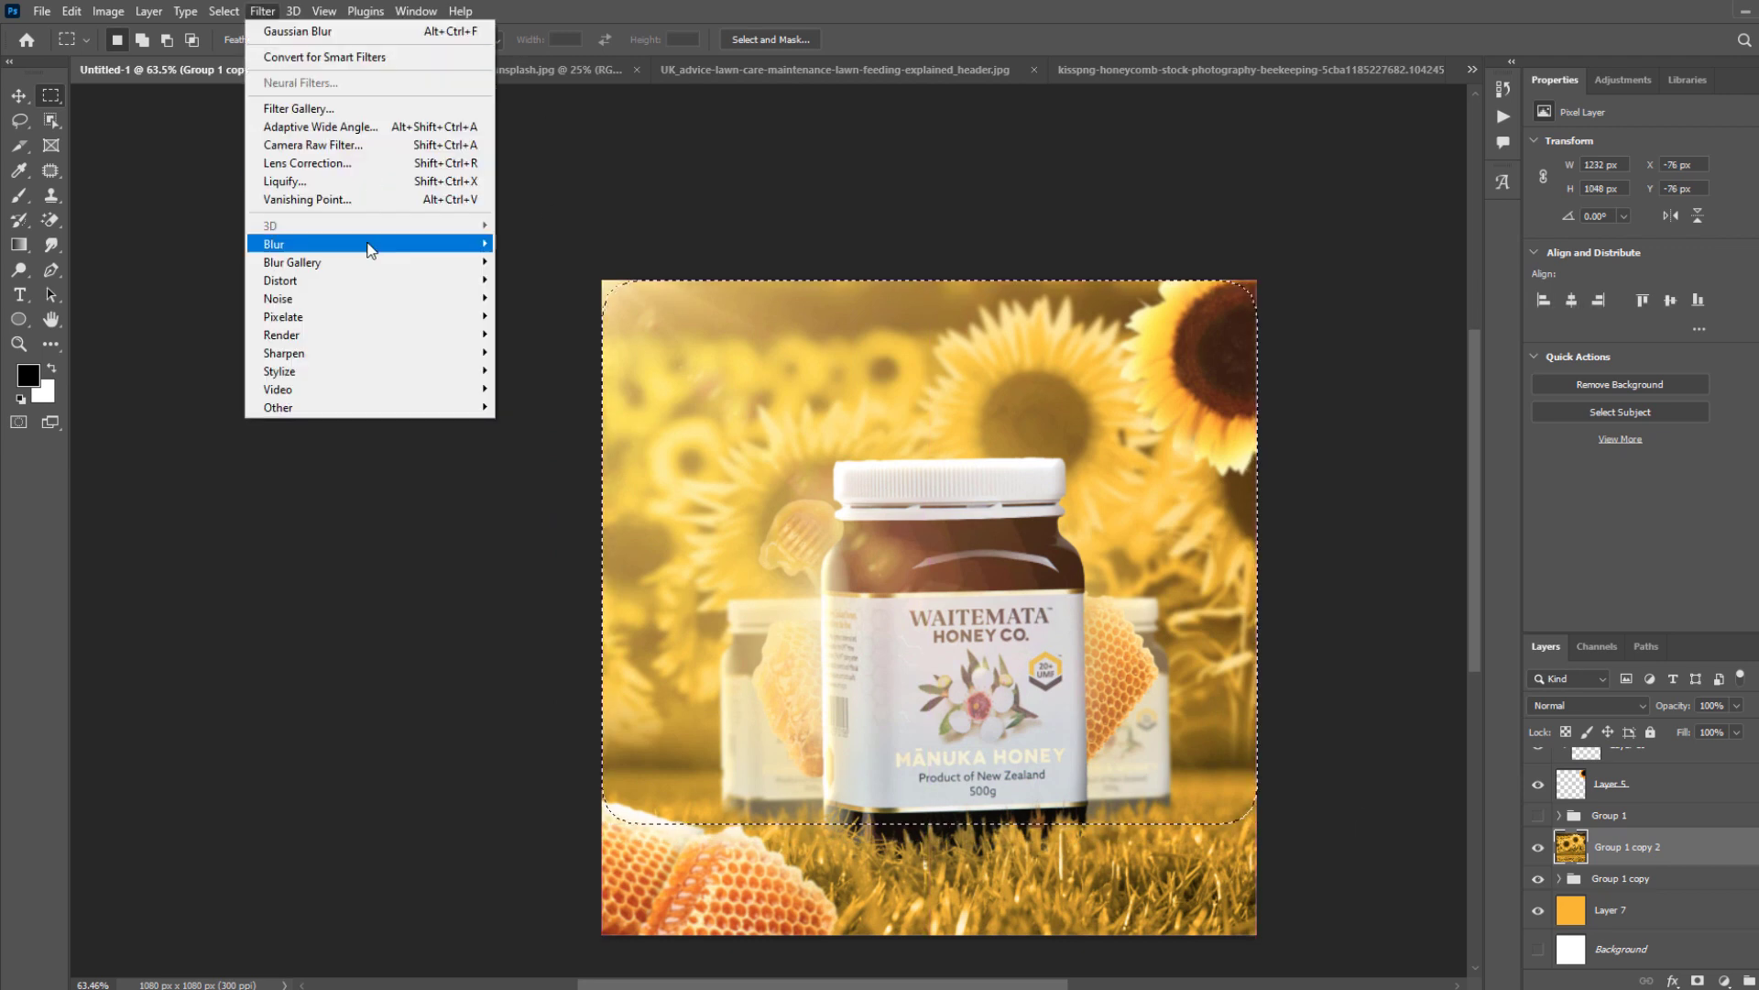
{"action": "mouse_move", "coordinate": [373, 244]}
{"action": "left_click", "coordinate": [562, 334]}
{"action": "mouse_move", "coordinate": [217, 733]}
{"action": "left_mouse_down"}
{"action": "mouse_move", "coordinate": [262, 732]}
{"action": "mouse_move", "coordinate": [244, 733]}
{"action": "left_mouse_up"}
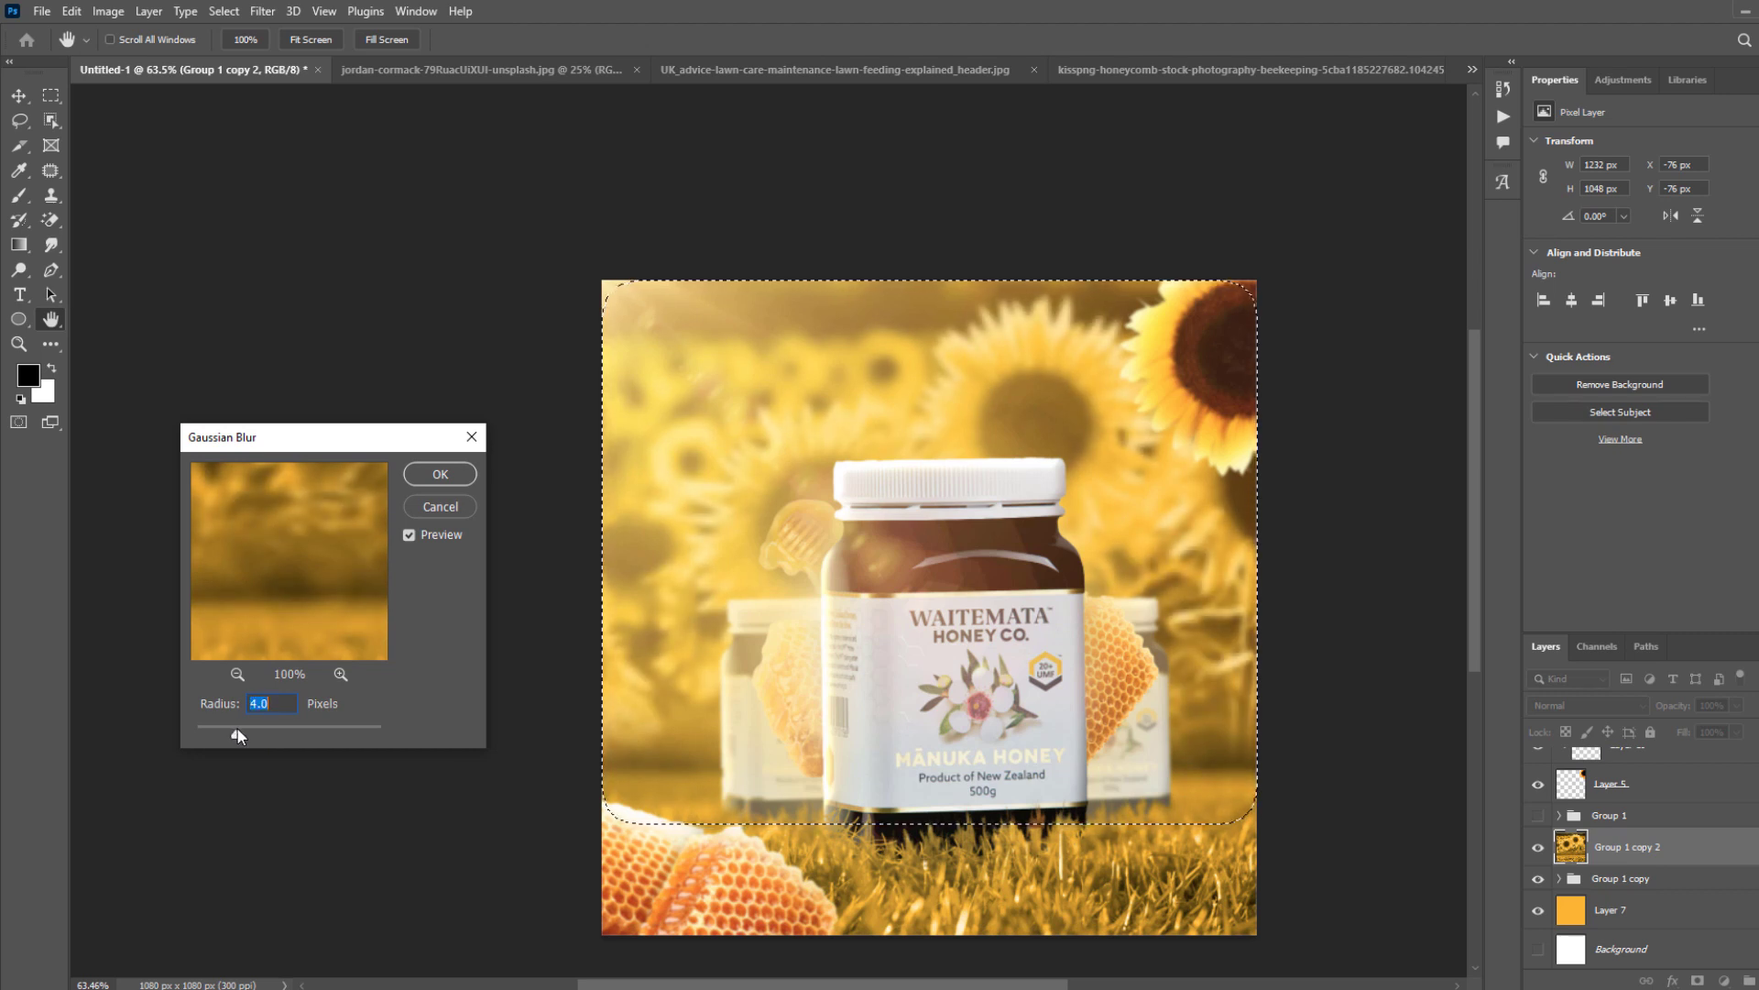
{"action": "left_click_drag", "start_coordinate": [232, 729], "coordinate": [224, 729]}
{"action": "key", "text": "Return"}
{"action": "key", "text": "ctrl+d"}
{"action": "scroll", "coordinate": [1063, 742], "scroll_direction": "up", "scroll_amount": 1}
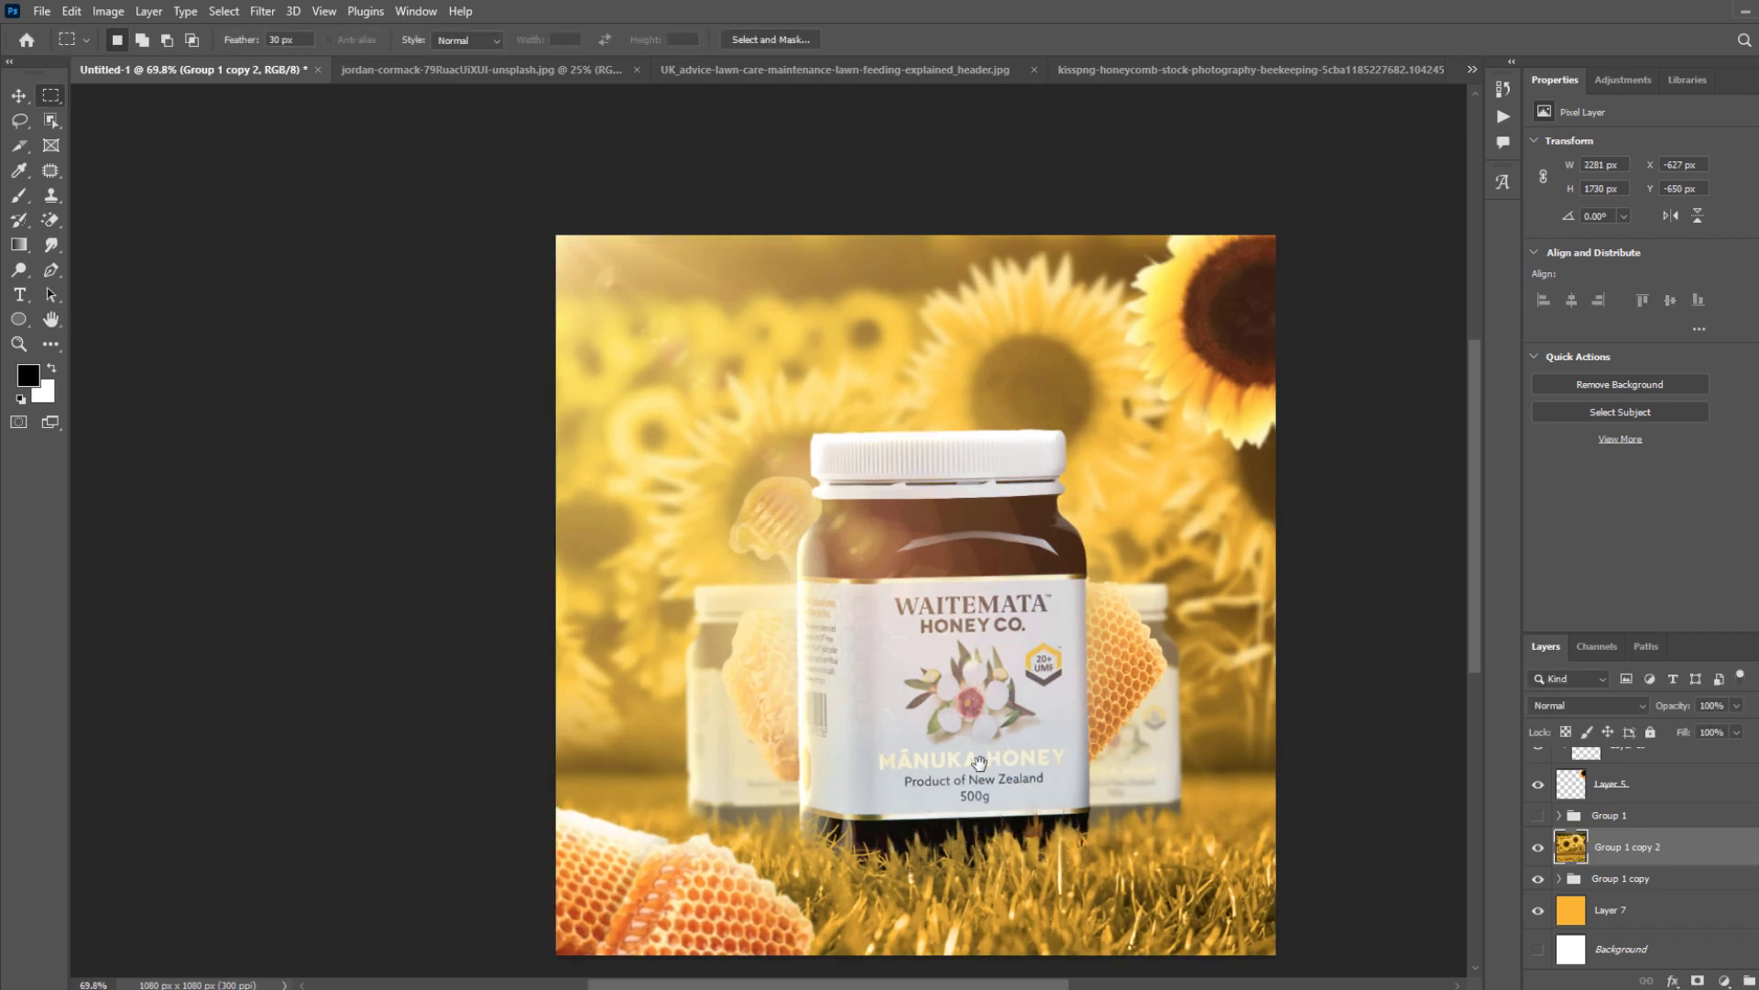
{"action": "left_click_drag", "start_coordinate": [978, 763], "coordinate": [998, 647]}
Create a new layer above Group 1 copy 2 and clip it to that layer, undoing the black test stroke.
{"action": "key", "text": "b"}
{"action": "key", "text": "ctrl+shift+alt+n"}
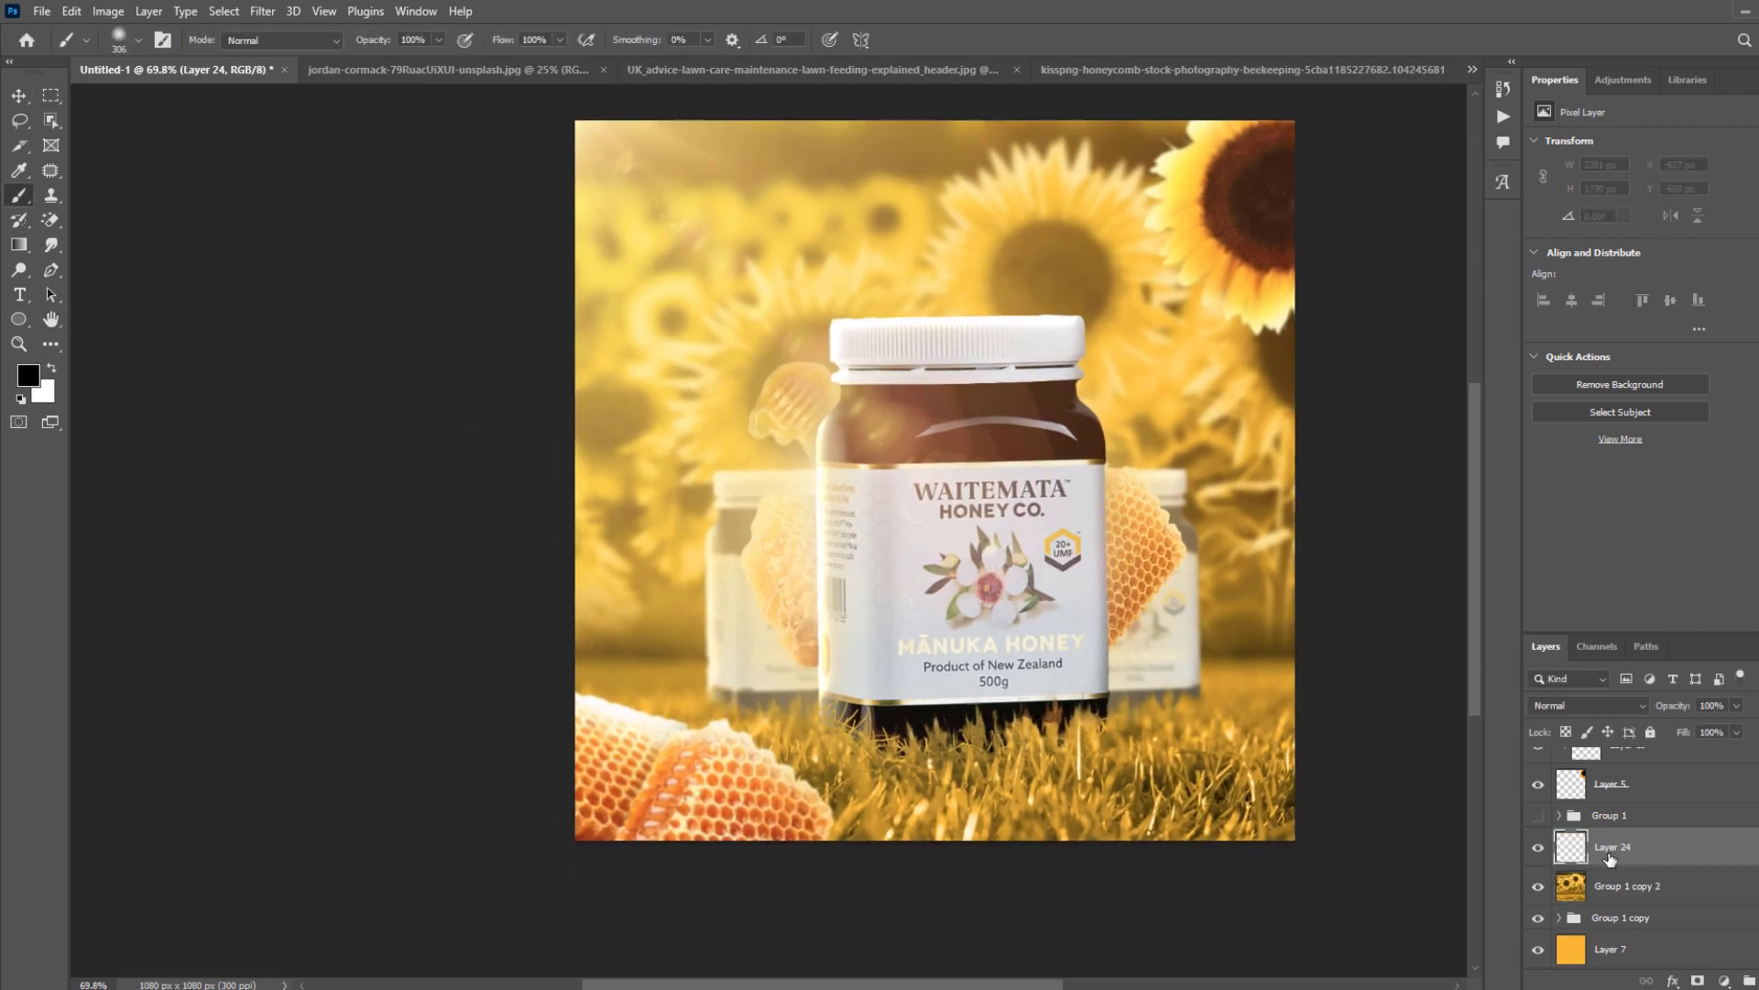
{"action": "right_click", "coordinate": [1610, 858]}
{"action": "left_click", "coordinate": [1627, 430]}
{"action": "left_click_drag", "start_coordinate": [625, 583], "coordinate": [778, 609]}
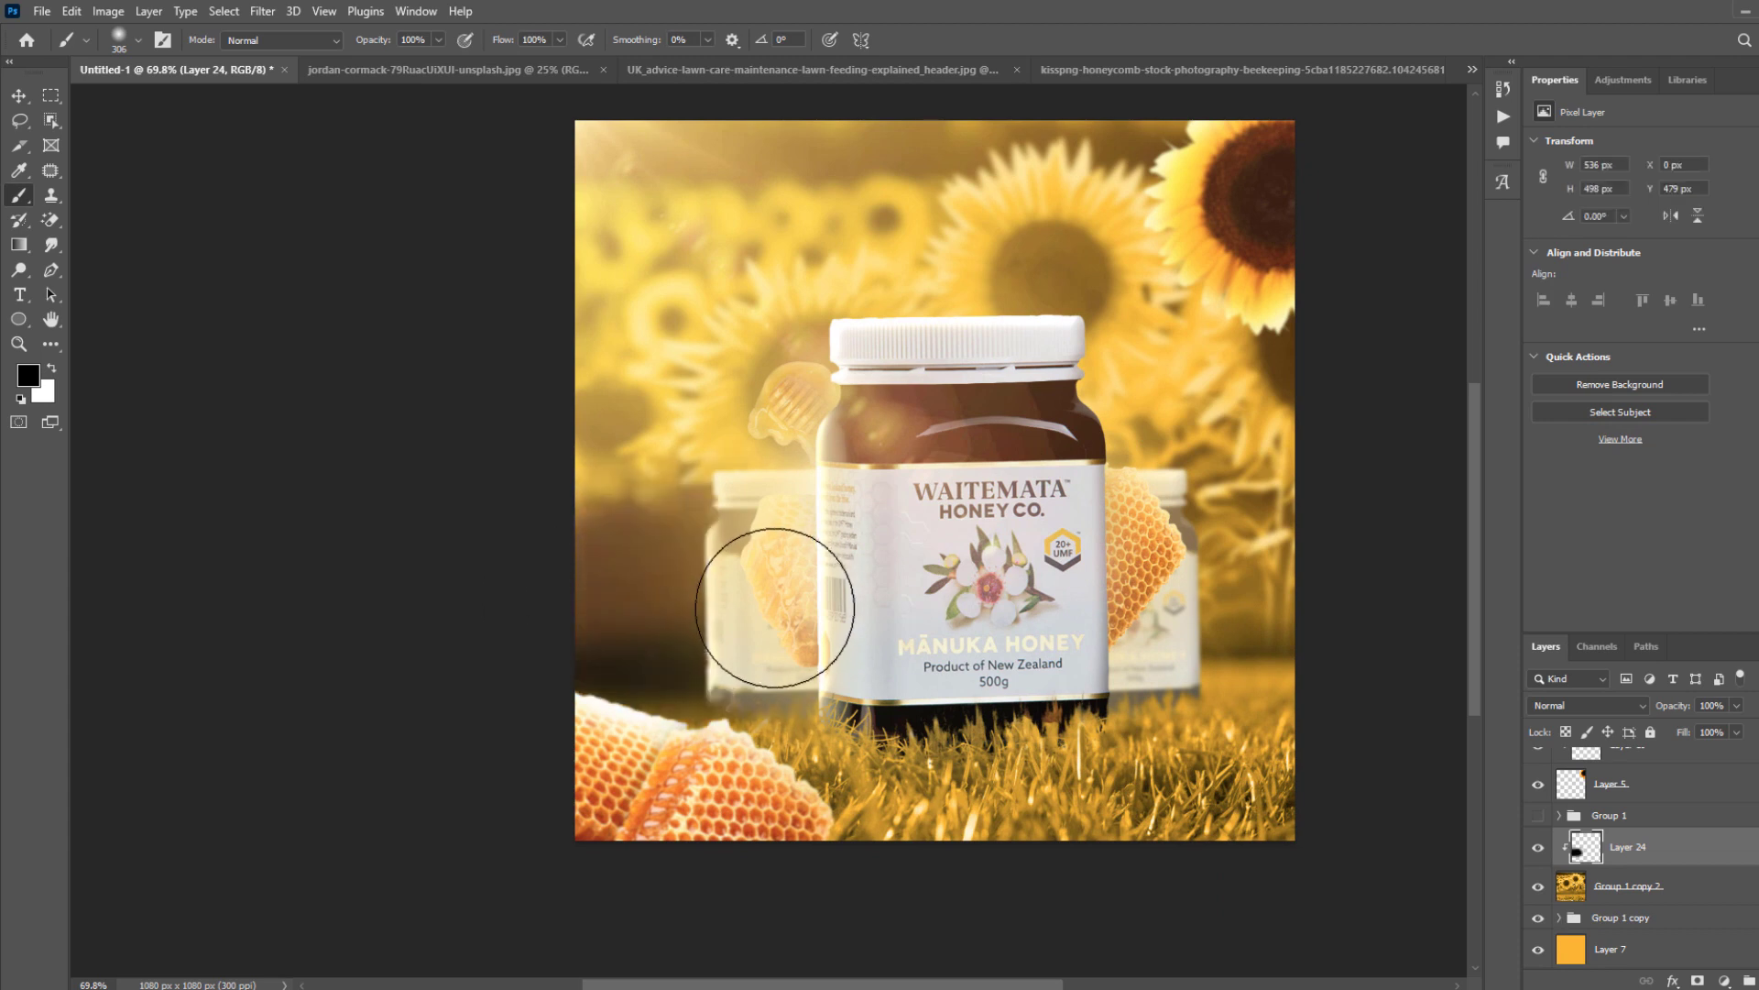
{"action": "key", "text": "ctrl+z"}
Paint white haze across the lower half of the clipped layer with a 369 px Brush and lower the layer's opacity to 29%.
{"action": "key", "text": "x"}
{"action": "left_click", "coordinate": [621, 629]}
{"action": "left_click", "coordinate": [649, 638]}
{"action": "key", "text": "ctrl+z"}
{"action": "key", "text": "ctrl+z"}
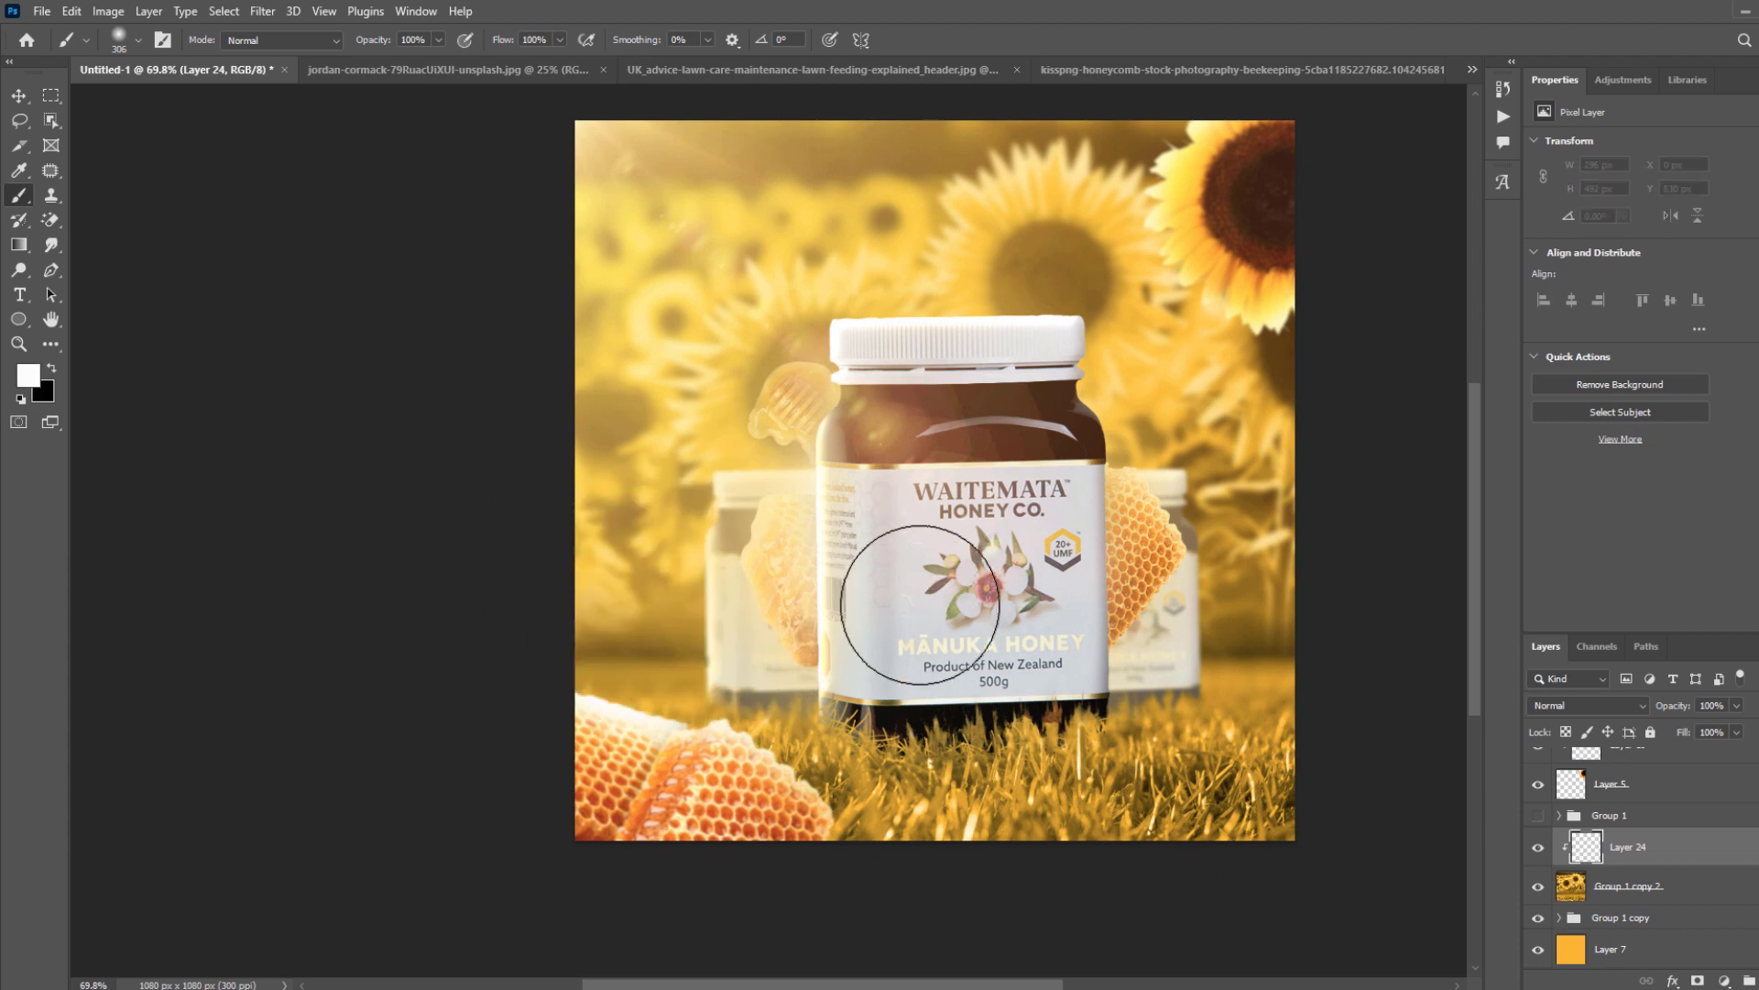
{"action": "right_click", "coordinate": [921, 587]}
{"action": "mouse_move", "coordinate": [649, 646]}
{"action": "left_mouse_down"}
{"action": "mouse_move", "coordinate": [645, 623]}
{"action": "mouse_move", "coordinate": [1289, 634]}
{"action": "mouse_move", "coordinate": [455, 659]}
{"action": "mouse_move", "coordinate": [554, 586]}
{"action": "left_mouse_up"}
{"action": "mouse_move", "coordinate": [1739, 719]}
{"action": "left_mouse_down"}
{"action": "mouse_move", "coordinate": [1661, 730]}
{"action": "mouse_move", "coordinate": [1675, 734]}
{"action": "left_mouse_up"}
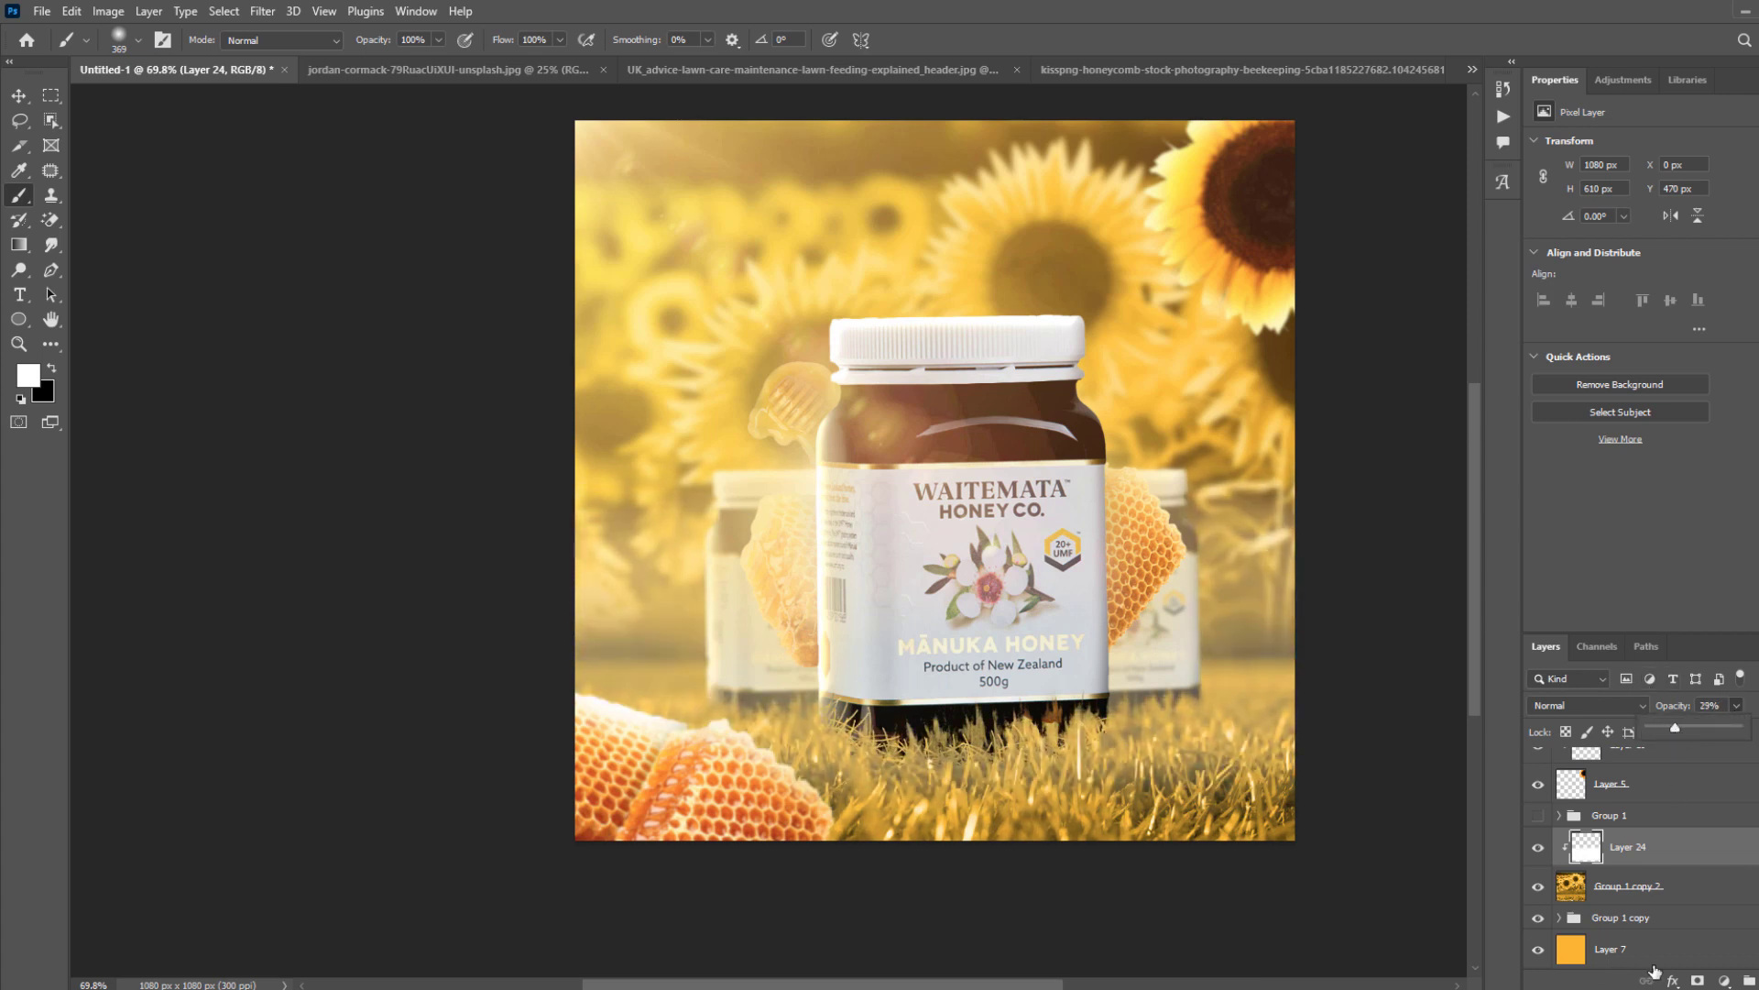
Add a layer mask to the haze layer and paint black over the grass to remove the haze there.
{"action": "left_click", "coordinate": [1698, 981]}
{"action": "key", "text": "x"}
{"action": "mouse_move", "coordinate": [1256, 785]}
{"action": "left_mouse_down"}
{"action": "mouse_move", "coordinate": [764, 805]}
{"action": "mouse_move", "coordinate": [613, 741]}
{"action": "left_mouse_up"}
{"action": "key", "text": "ctrl+z"}
{"action": "mouse_move", "coordinate": [1323, 793]}
{"action": "left_mouse_down"}
{"action": "mouse_move", "coordinate": [1085, 827]}
{"action": "mouse_move", "coordinate": [1107, 849]}
{"action": "mouse_move", "coordinate": [784, 861]}
{"action": "left_mouse_up"}
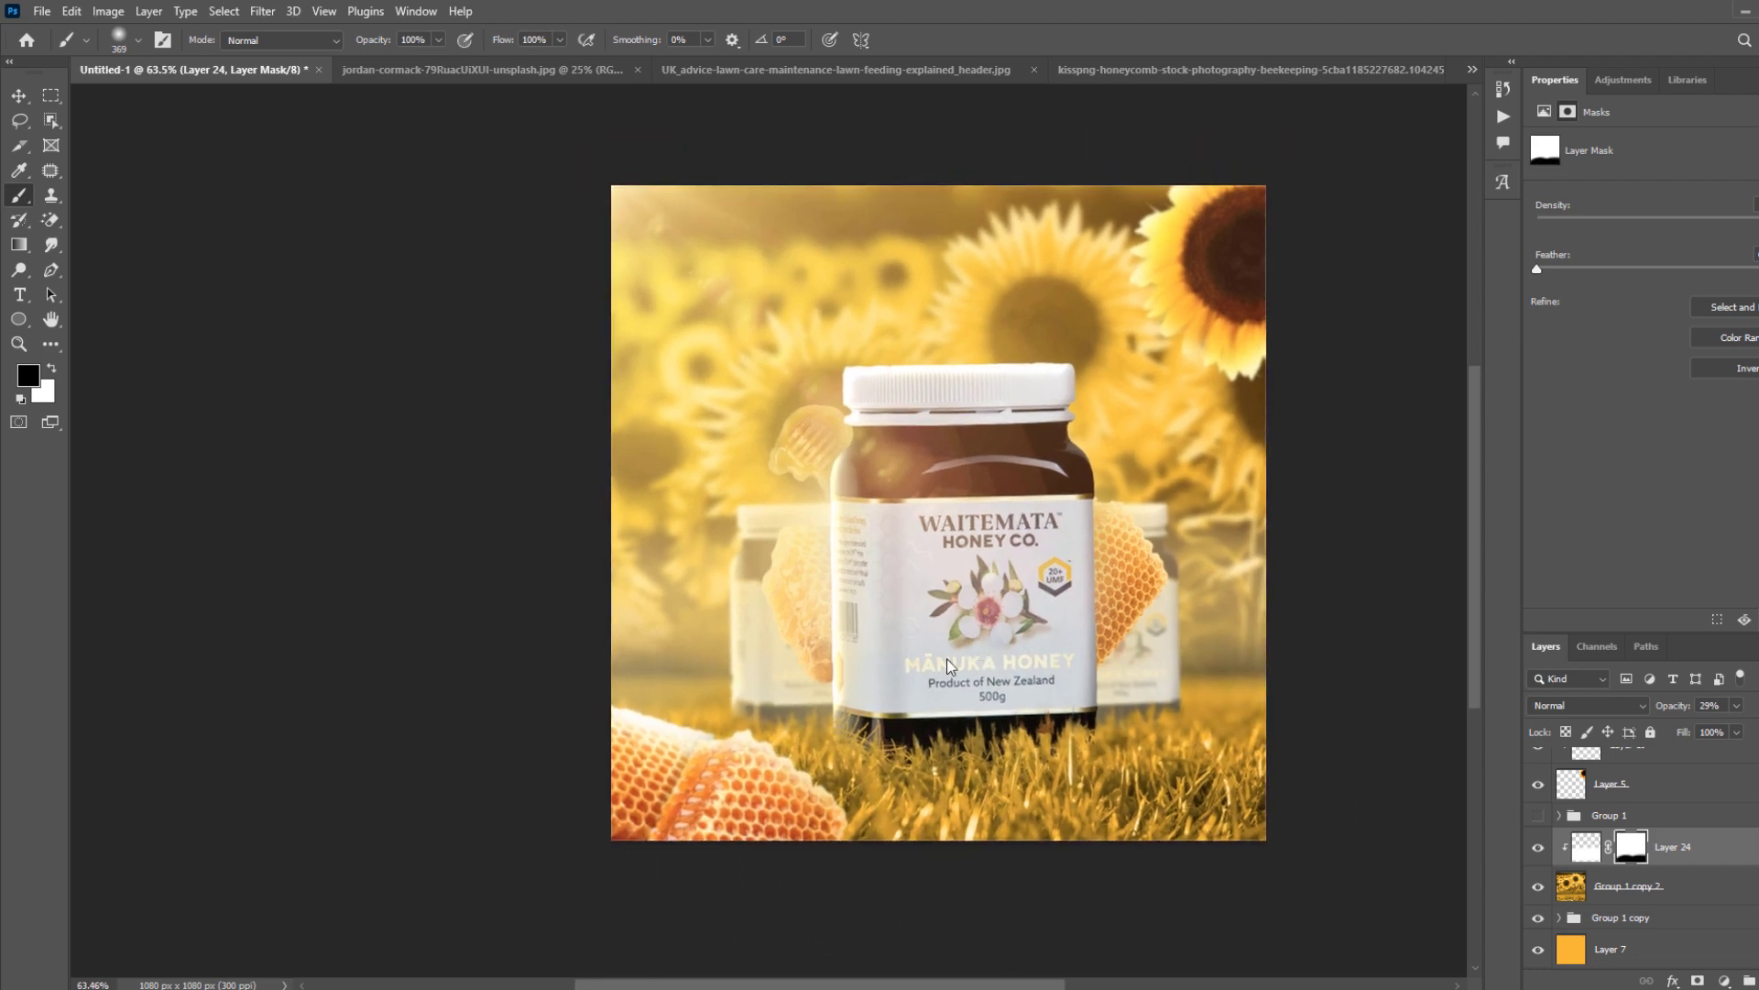
Open Image2.png and bring its honeycomb picture into the Untitled-1 composite above Layer 24, closing the sunflower and lawn documents.
{"action": "key", "text": "ctrl+o"}
{"action": "double_click", "coordinate": [437, 152]}
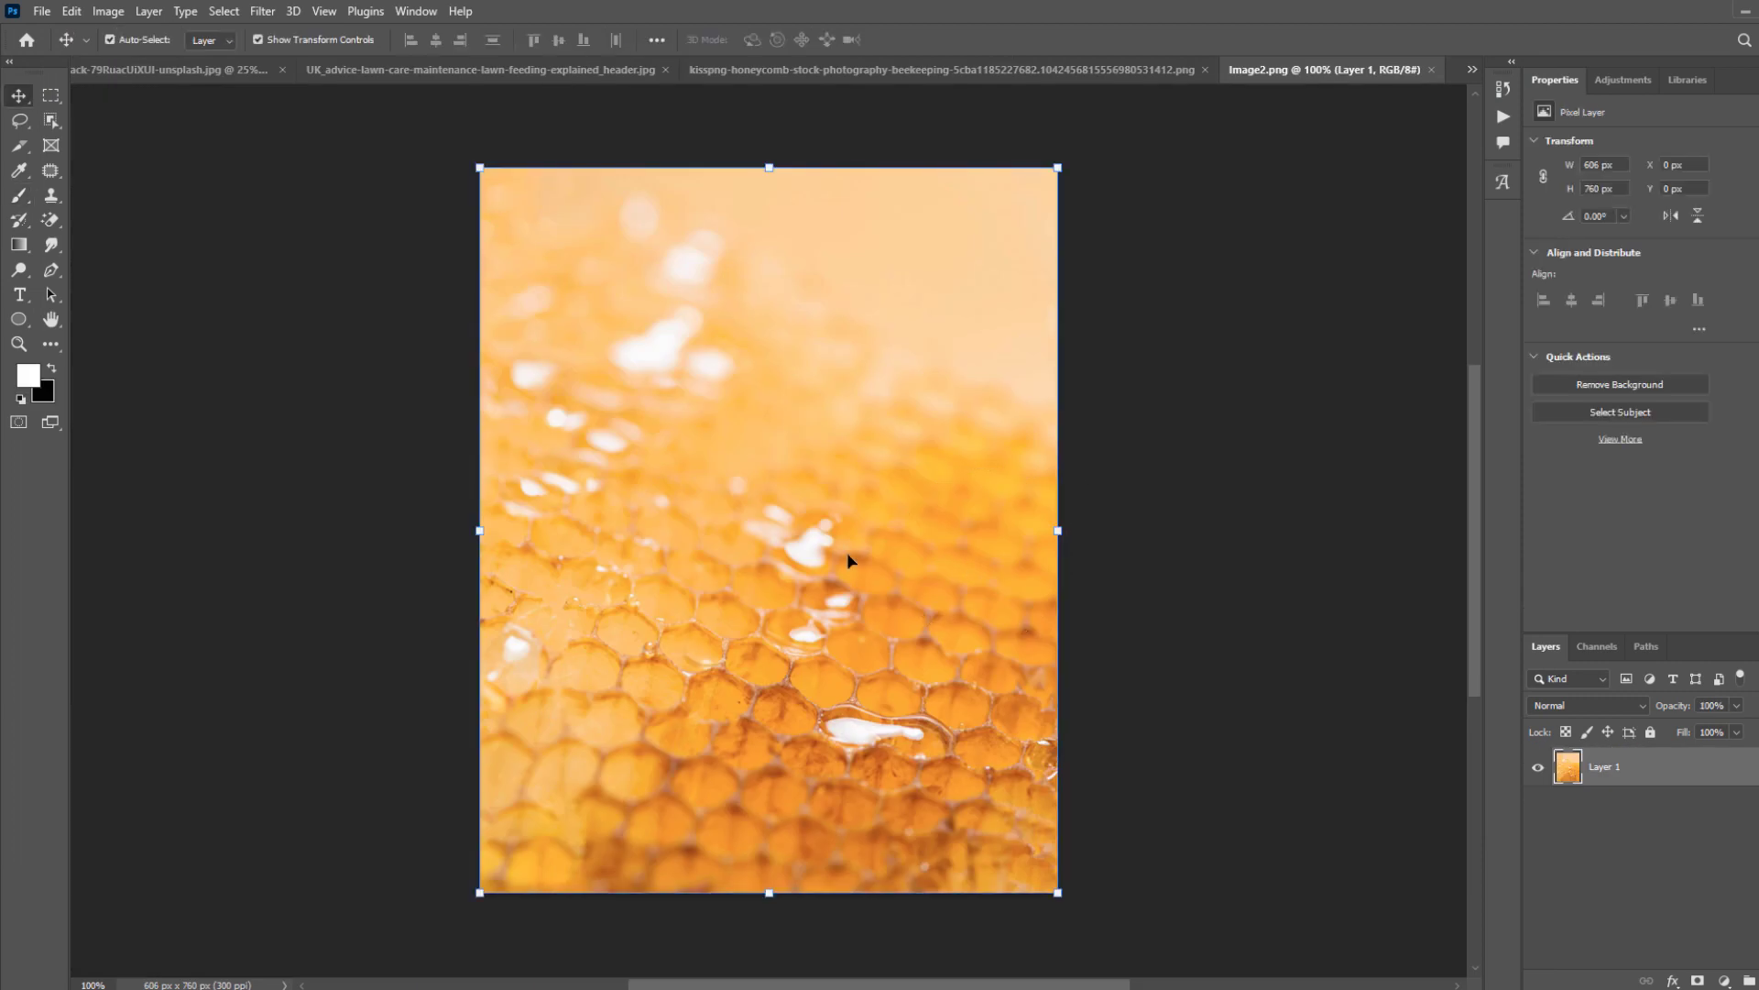
{"action": "left_click_drag", "start_coordinate": [797, 507], "coordinate": [312, 60]}
{"action": "left_click_drag", "start_coordinate": [186, 64], "coordinate": [463, 183]}
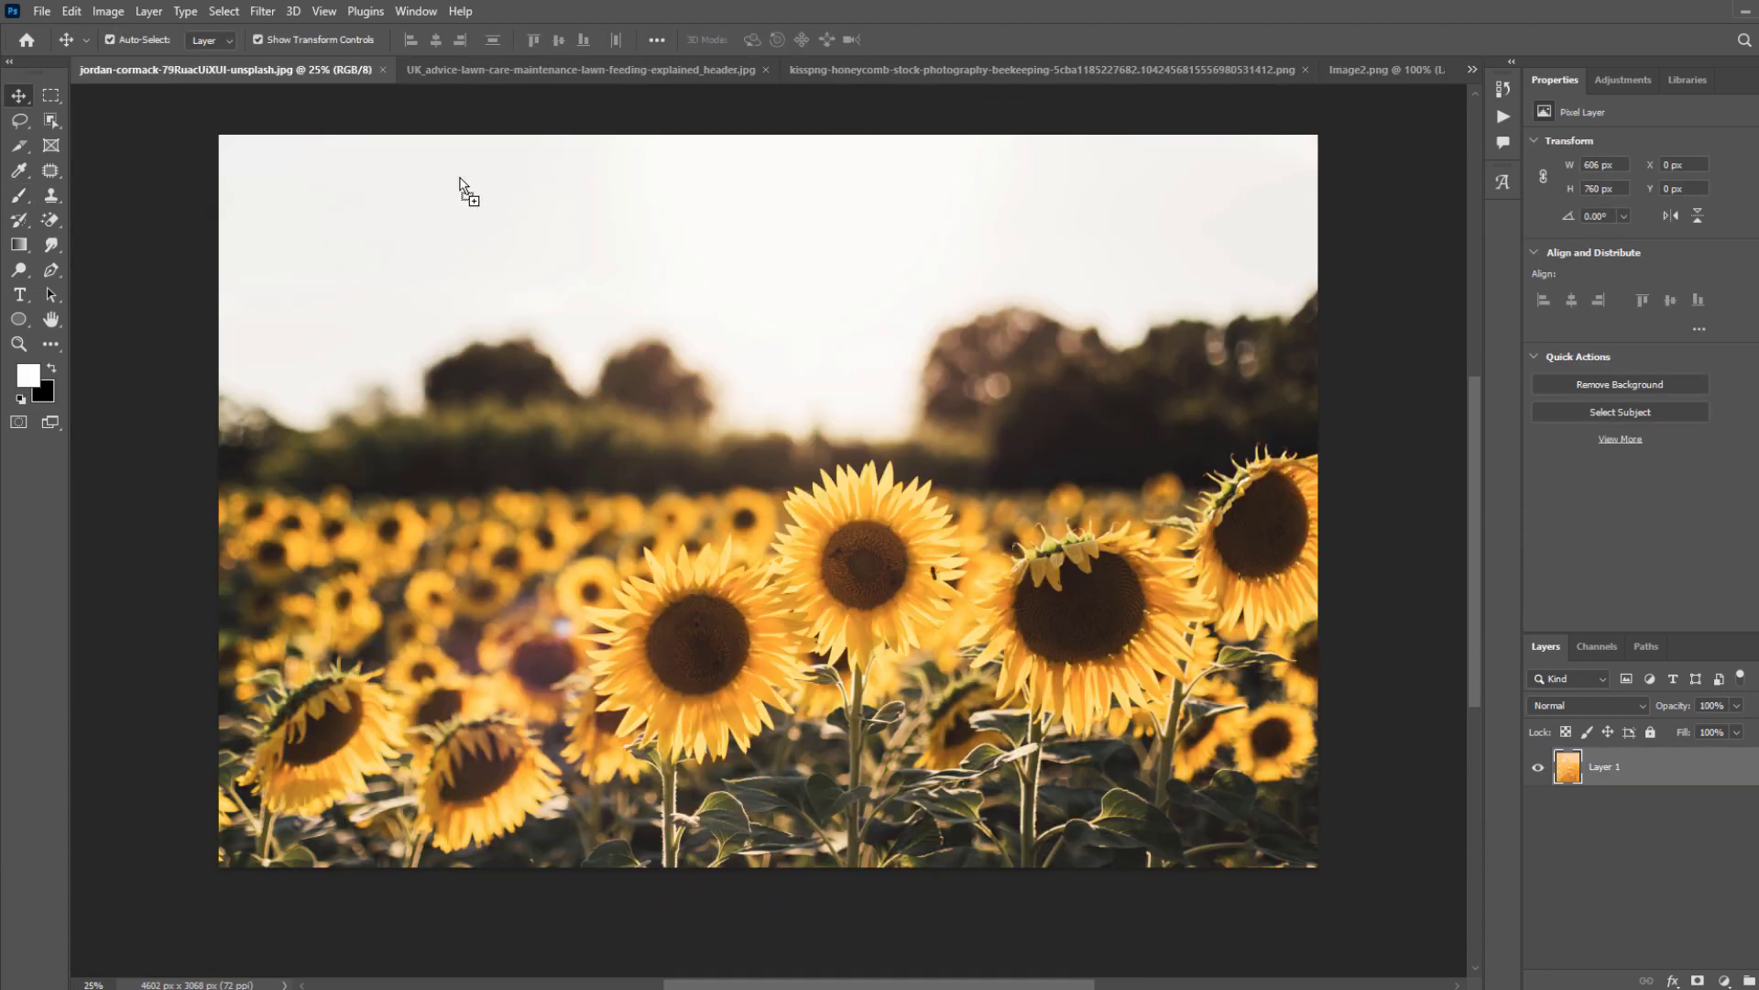
{"action": "left_click_drag", "start_coordinate": [417, 79], "coordinate": [877, 557]}
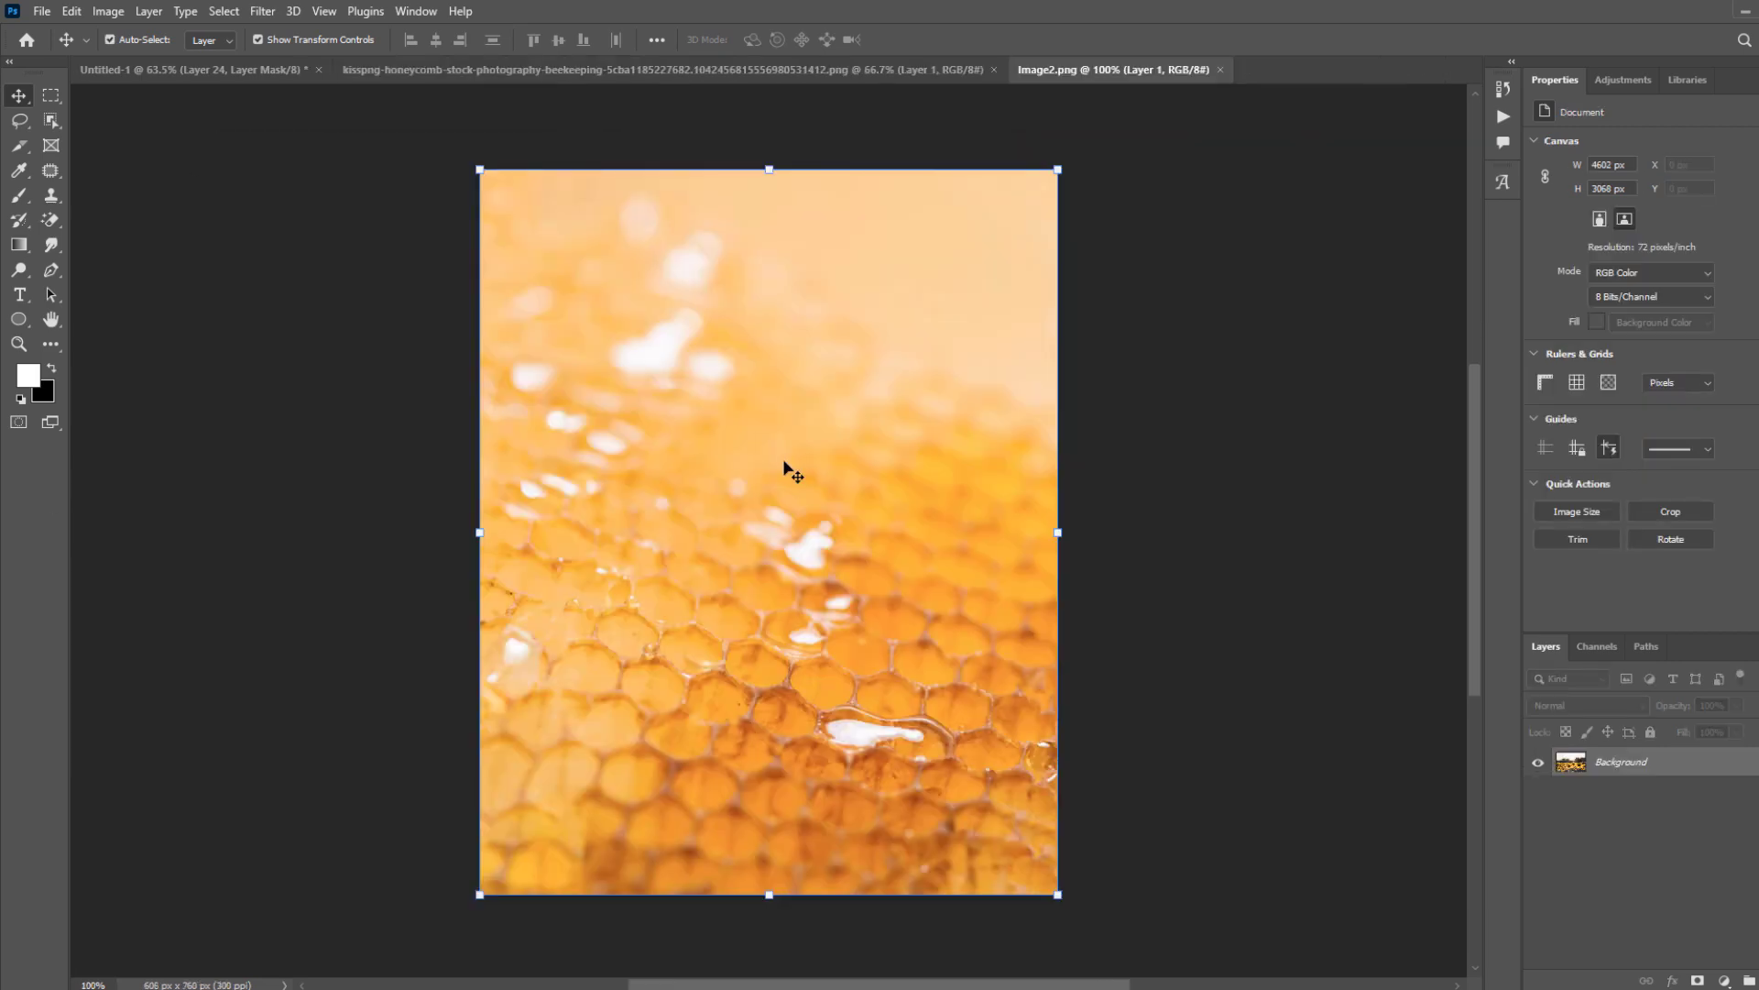
{"action": "left_click_drag", "start_coordinate": [785, 467], "coordinate": [870, 681]}
{"action": "left_click_drag", "start_coordinate": [1110, 816], "coordinate": [933, 805]}
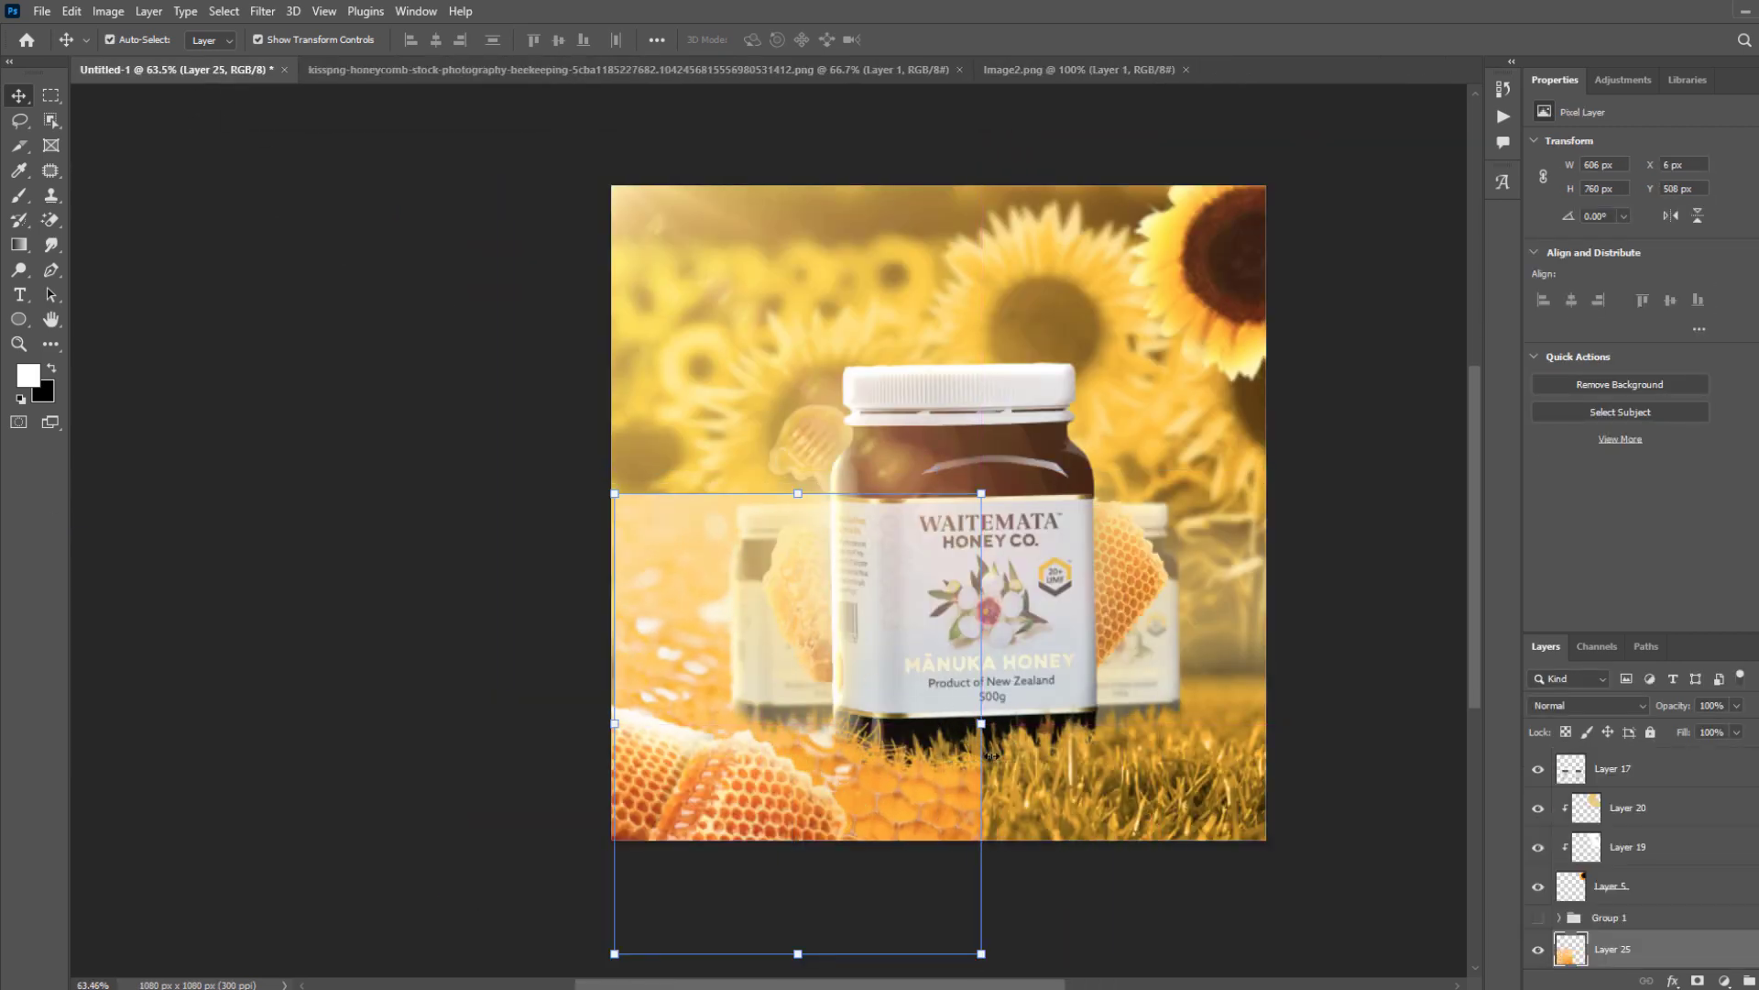
Scale the honeycomb layer to about 185% with a slight tilt and position it to cover the whole canvas.
{"action": "scroll", "coordinate": [1514, 860], "scroll_direction": "down", "scroll_amount": 1}
{"action": "left_click_drag", "start_coordinate": [981, 723], "coordinate": [1227, 697]}
{"action": "left_click_drag", "start_coordinate": [1256, 770], "coordinate": [1297, 715]}
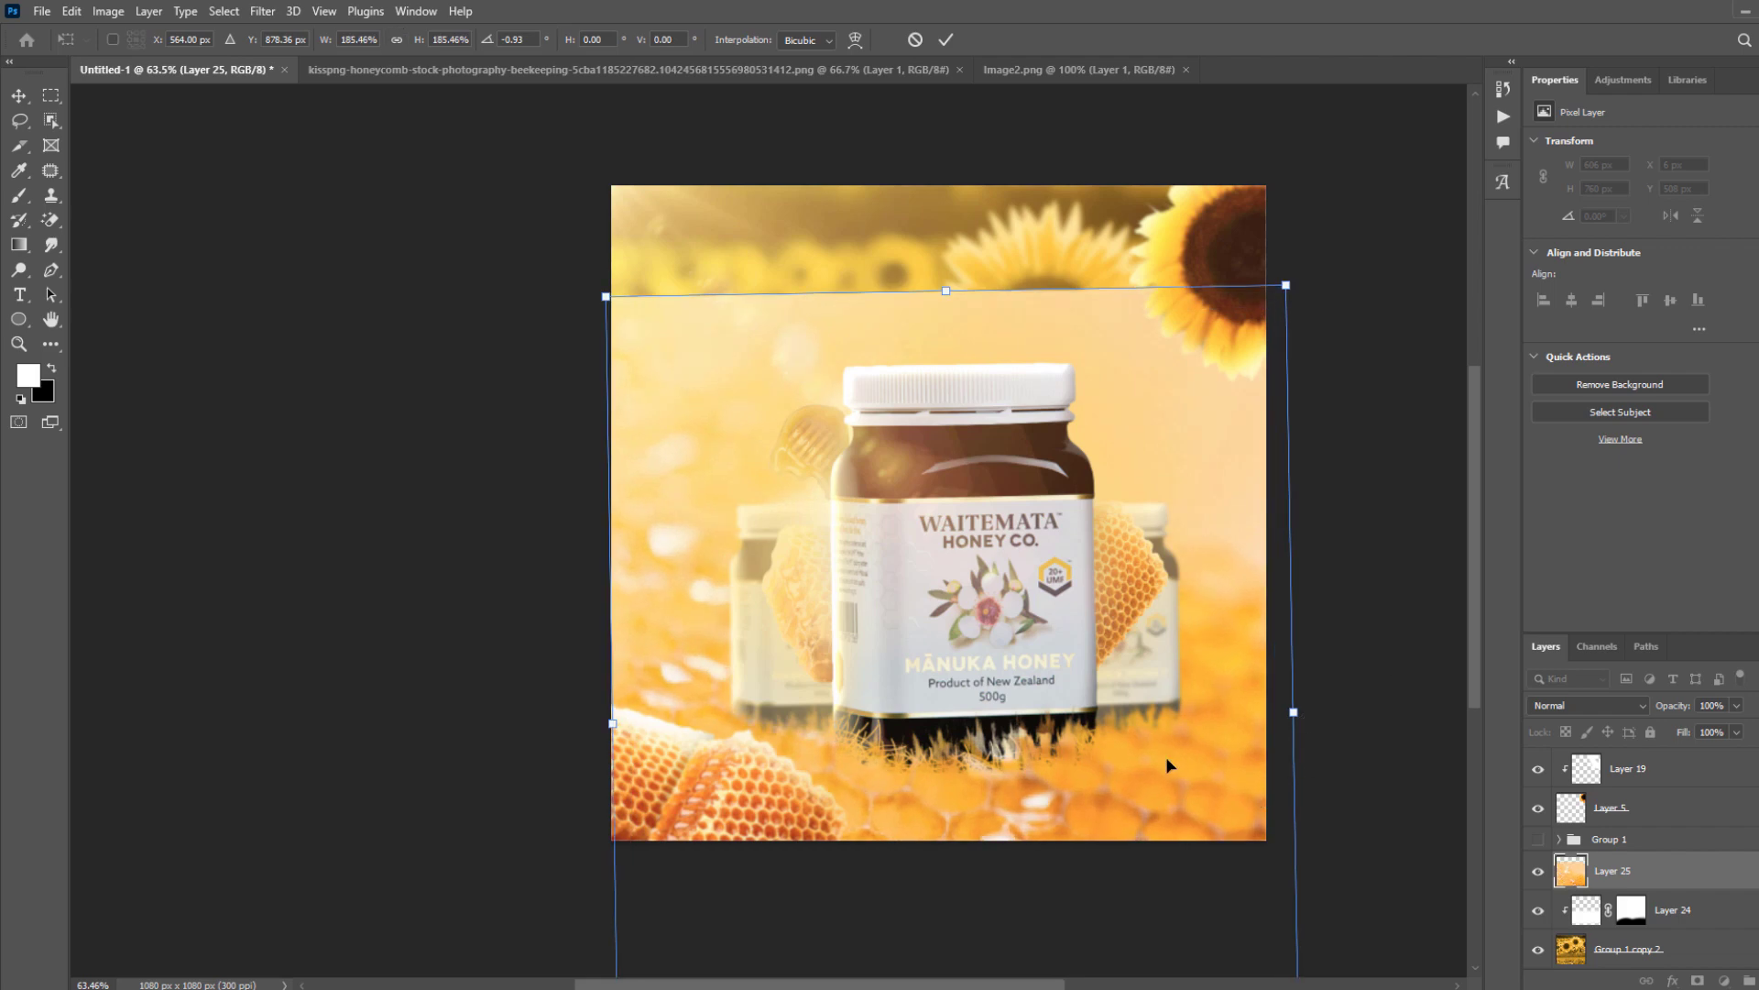
{"action": "left_click_drag", "start_coordinate": [1167, 767], "coordinate": [1157, 639]}
{"action": "key", "text": "Return"}
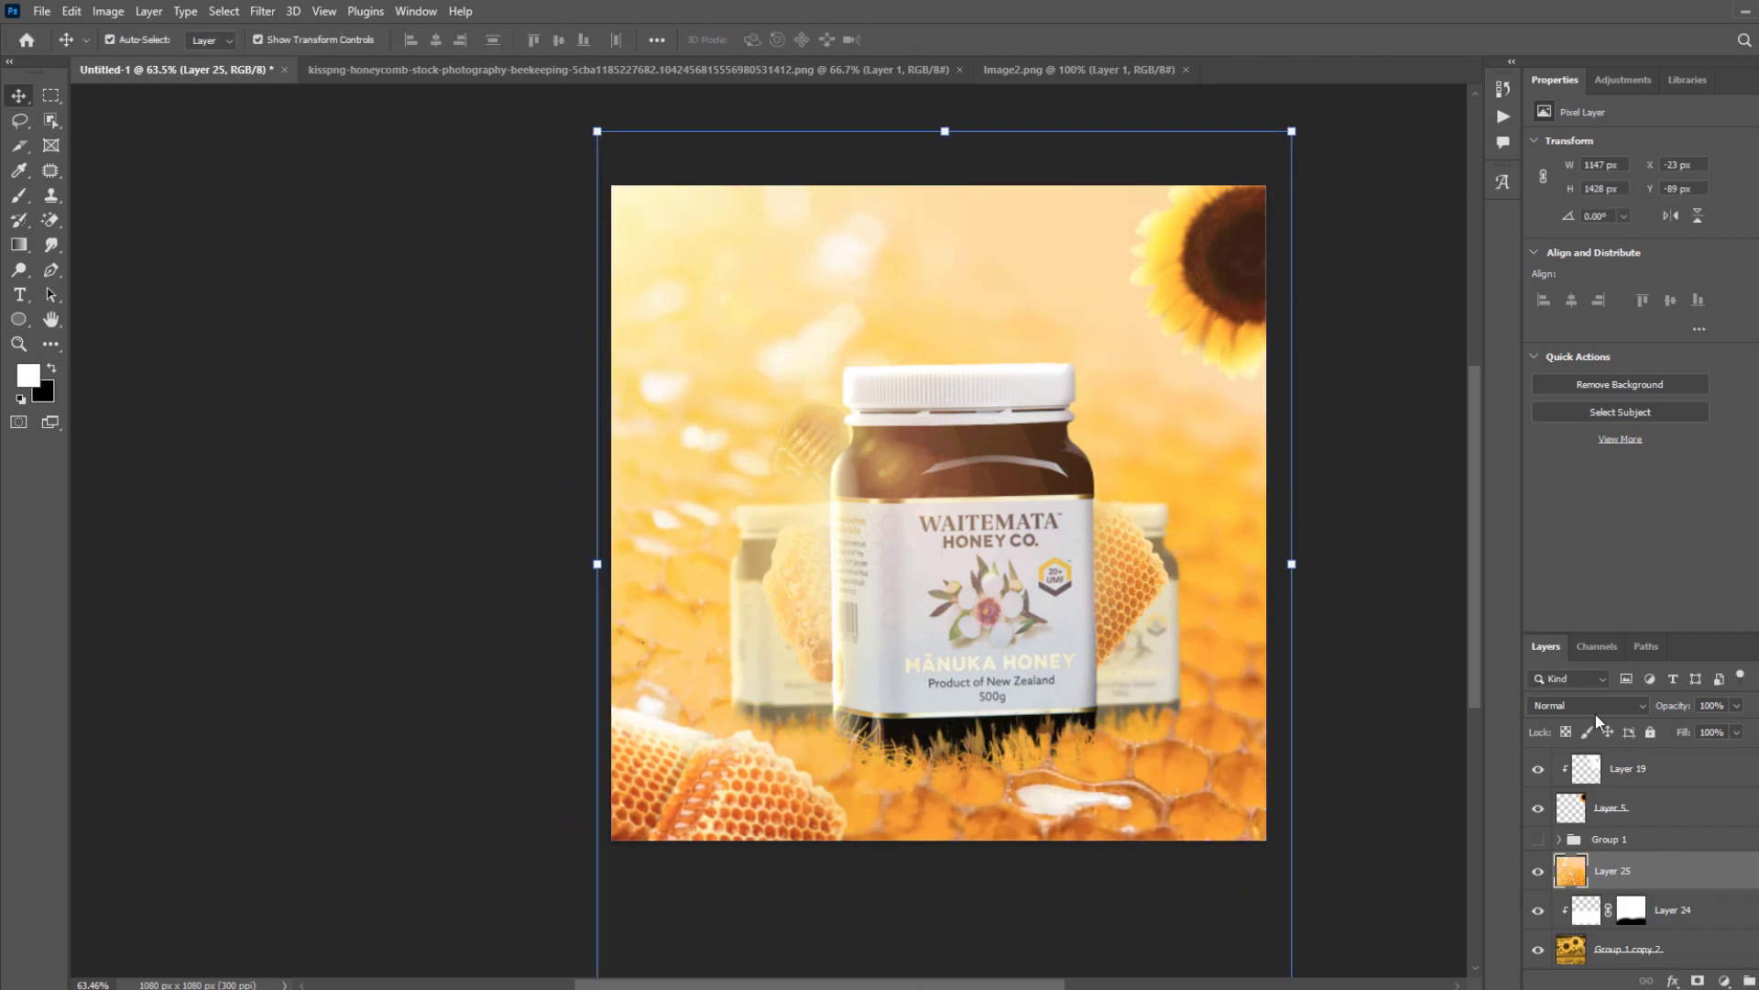
Try out the blend modes on the honeycomb layer and set it to Lighten.
{"action": "left_click", "coordinate": [1588, 705]}
{"action": "left_click", "coordinate": [1547, 690]}
{"action": "key", "text": "Down"}
{"action": "key", "text": "Down"}
{"action": "key", "text": "Down"}
{"action": "key", "text": "Down"}
{"action": "key", "text": "Down"}
{"action": "key", "text": "Down"}
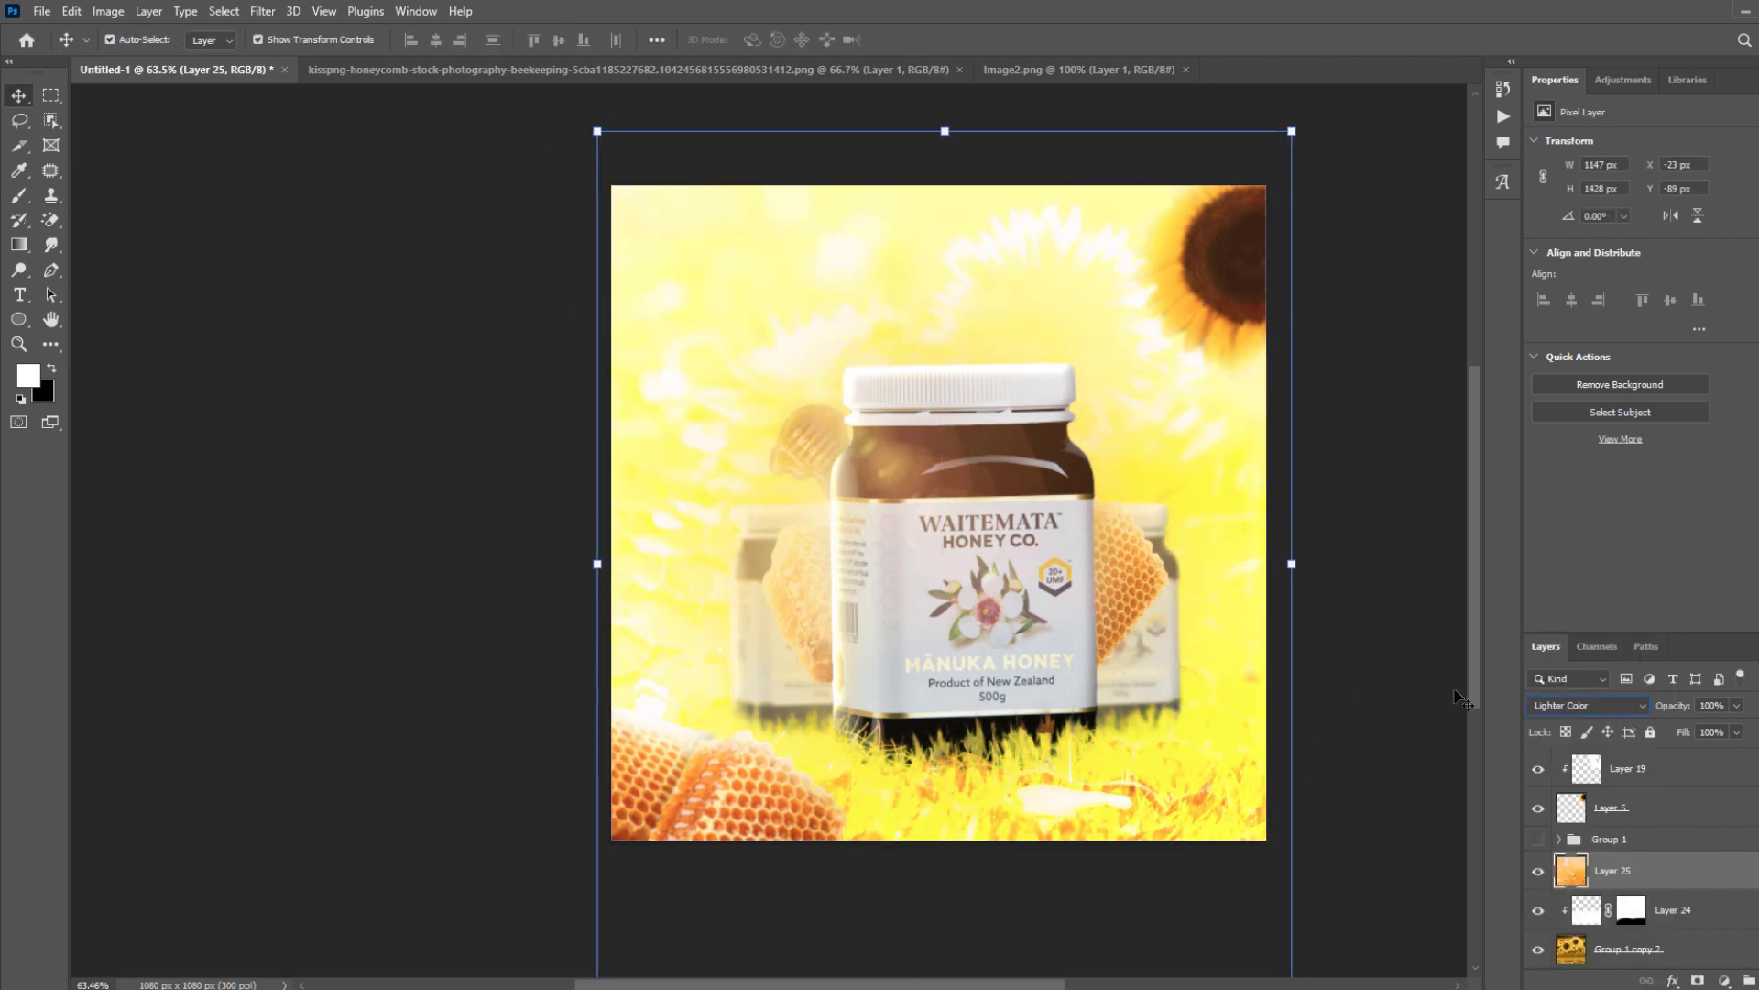
{"action": "key", "text": "Down"}
{"action": "key", "text": "Down"}
{"action": "key", "text": "Down"}
{"action": "key", "text": "Down"}
{"action": "key", "text": "Down"}
{"action": "key", "text": "Down"}
{"action": "key", "text": "Down"}
{"action": "key", "text": "Down"}
{"action": "key", "text": "Down"}
{"action": "key", "text": "Down"}
{"action": "key", "text": "Down"}
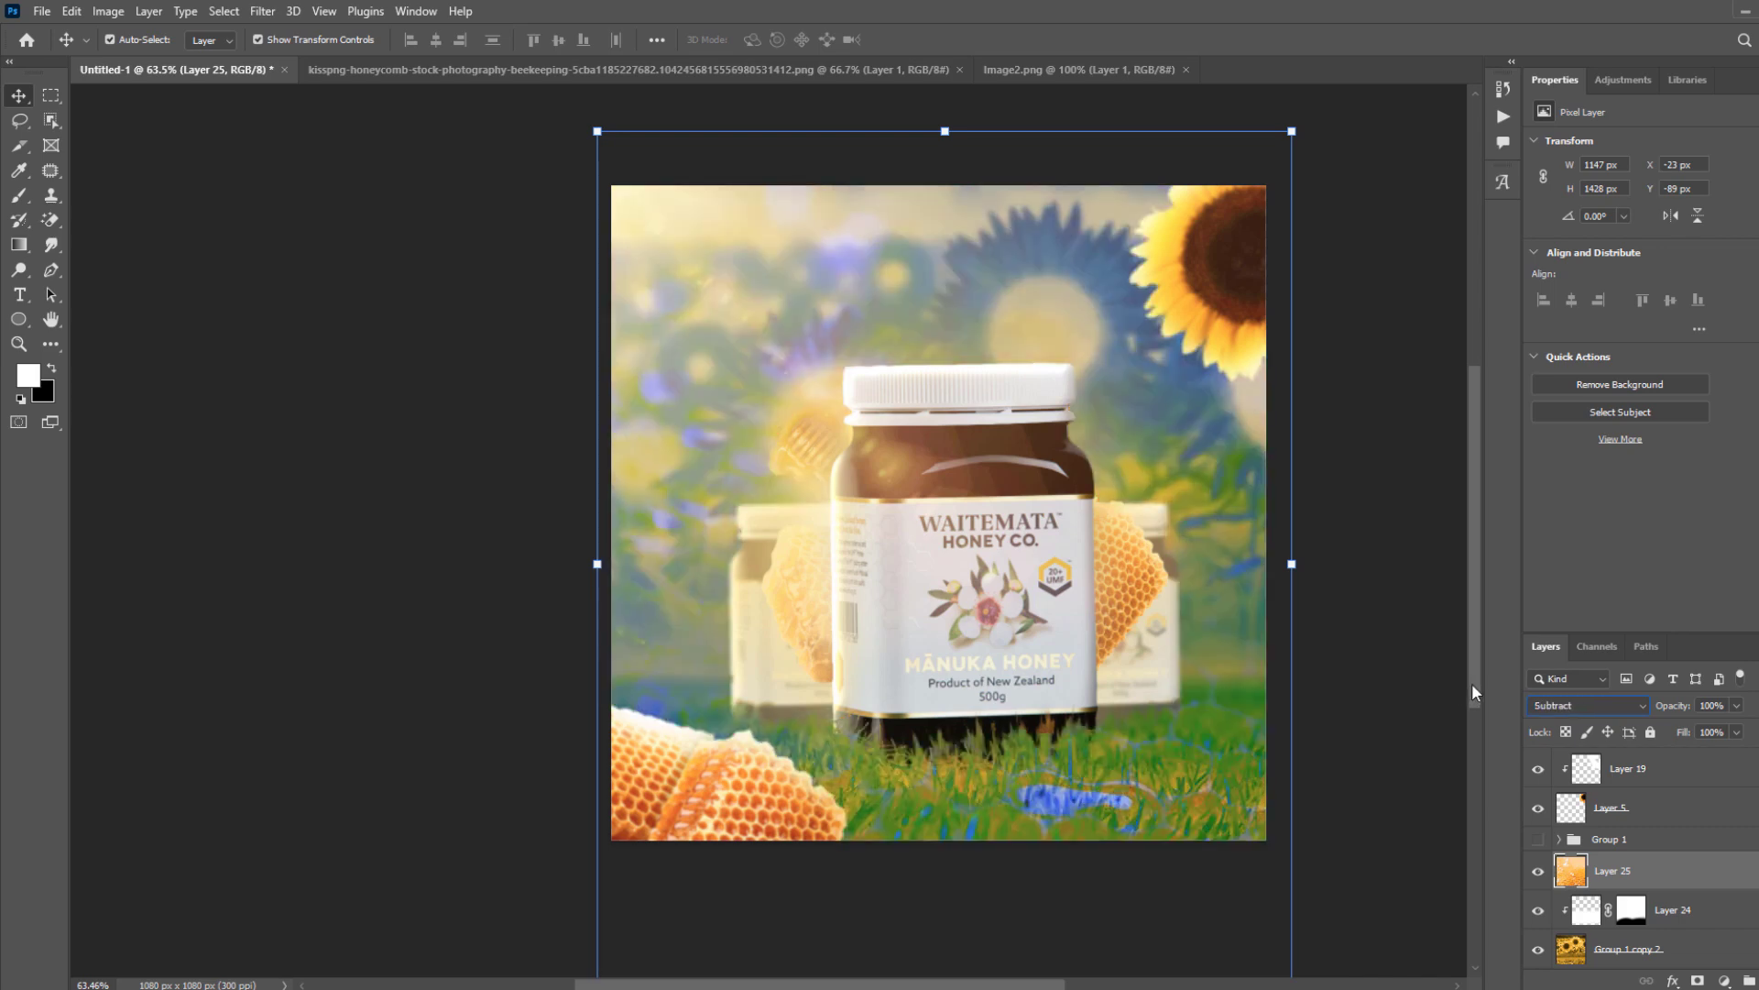
{"action": "left_click", "coordinate": [1603, 713]}
{"action": "left_click", "coordinate": [1567, 588]}
{"action": "key", "text": "Down"}
{"action": "key", "text": "Down"}
{"action": "key", "text": "Down"}
{"action": "key", "text": "Down"}
{"action": "key", "text": "Down"}
{"action": "key", "text": "Down"}
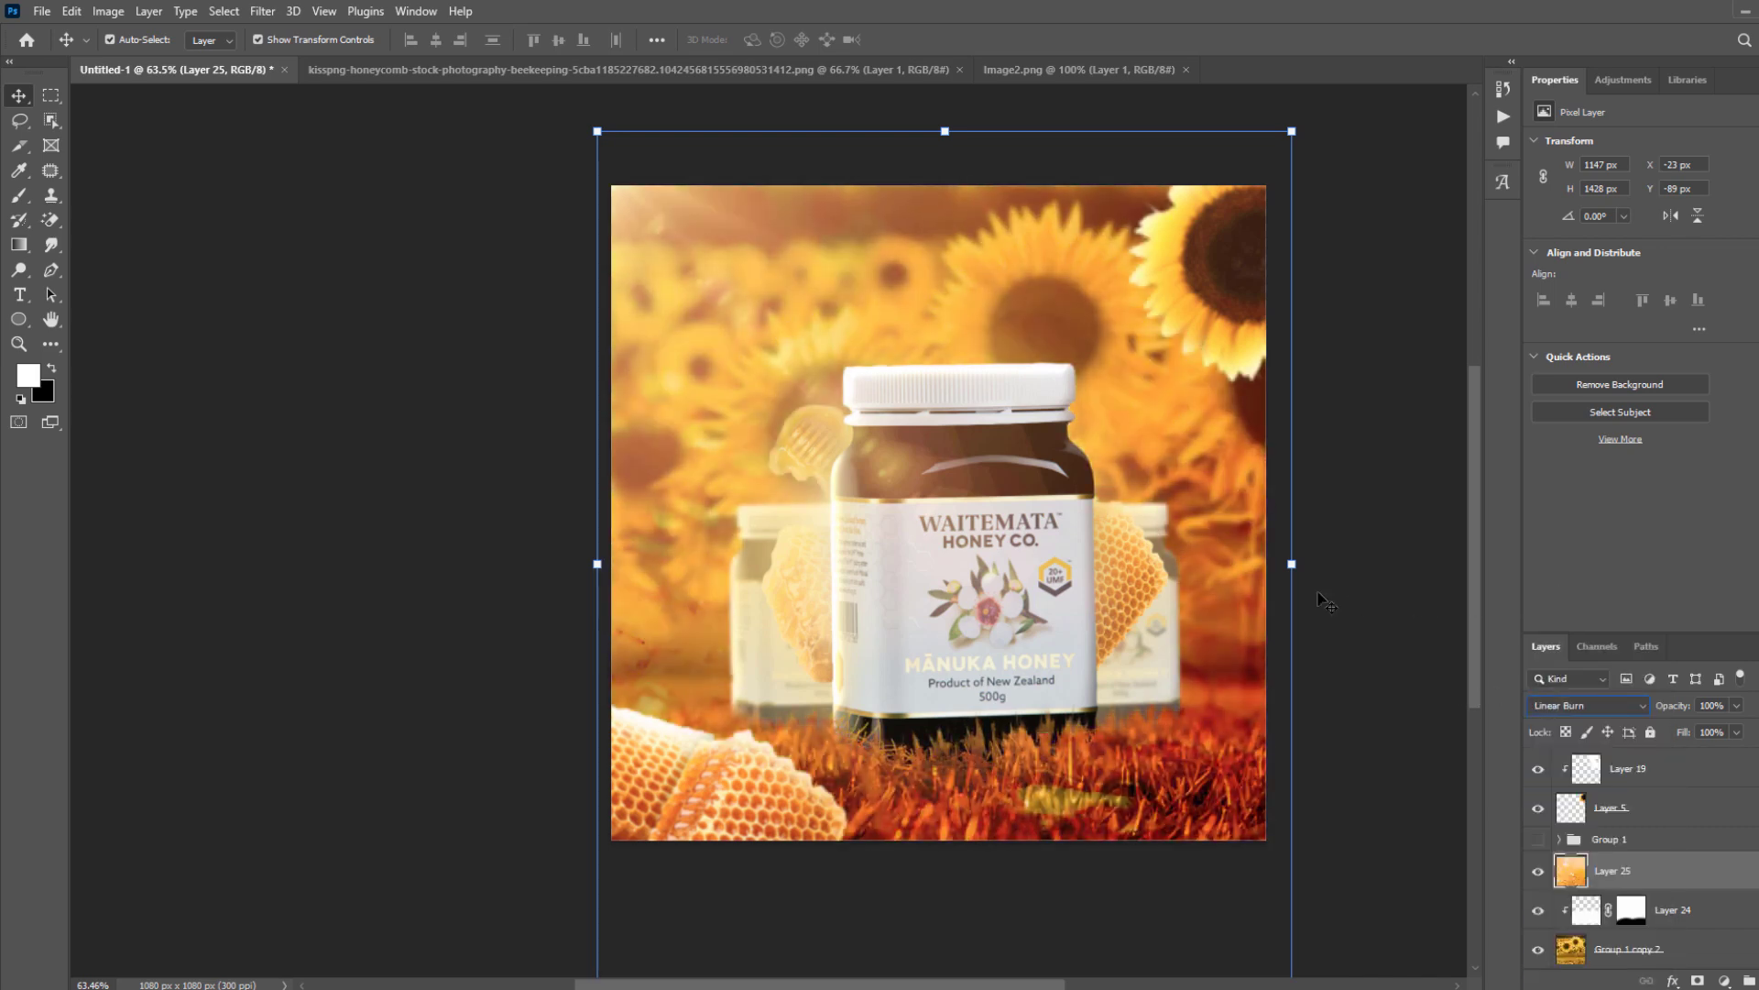
{"action": "key", "text": "Up"}
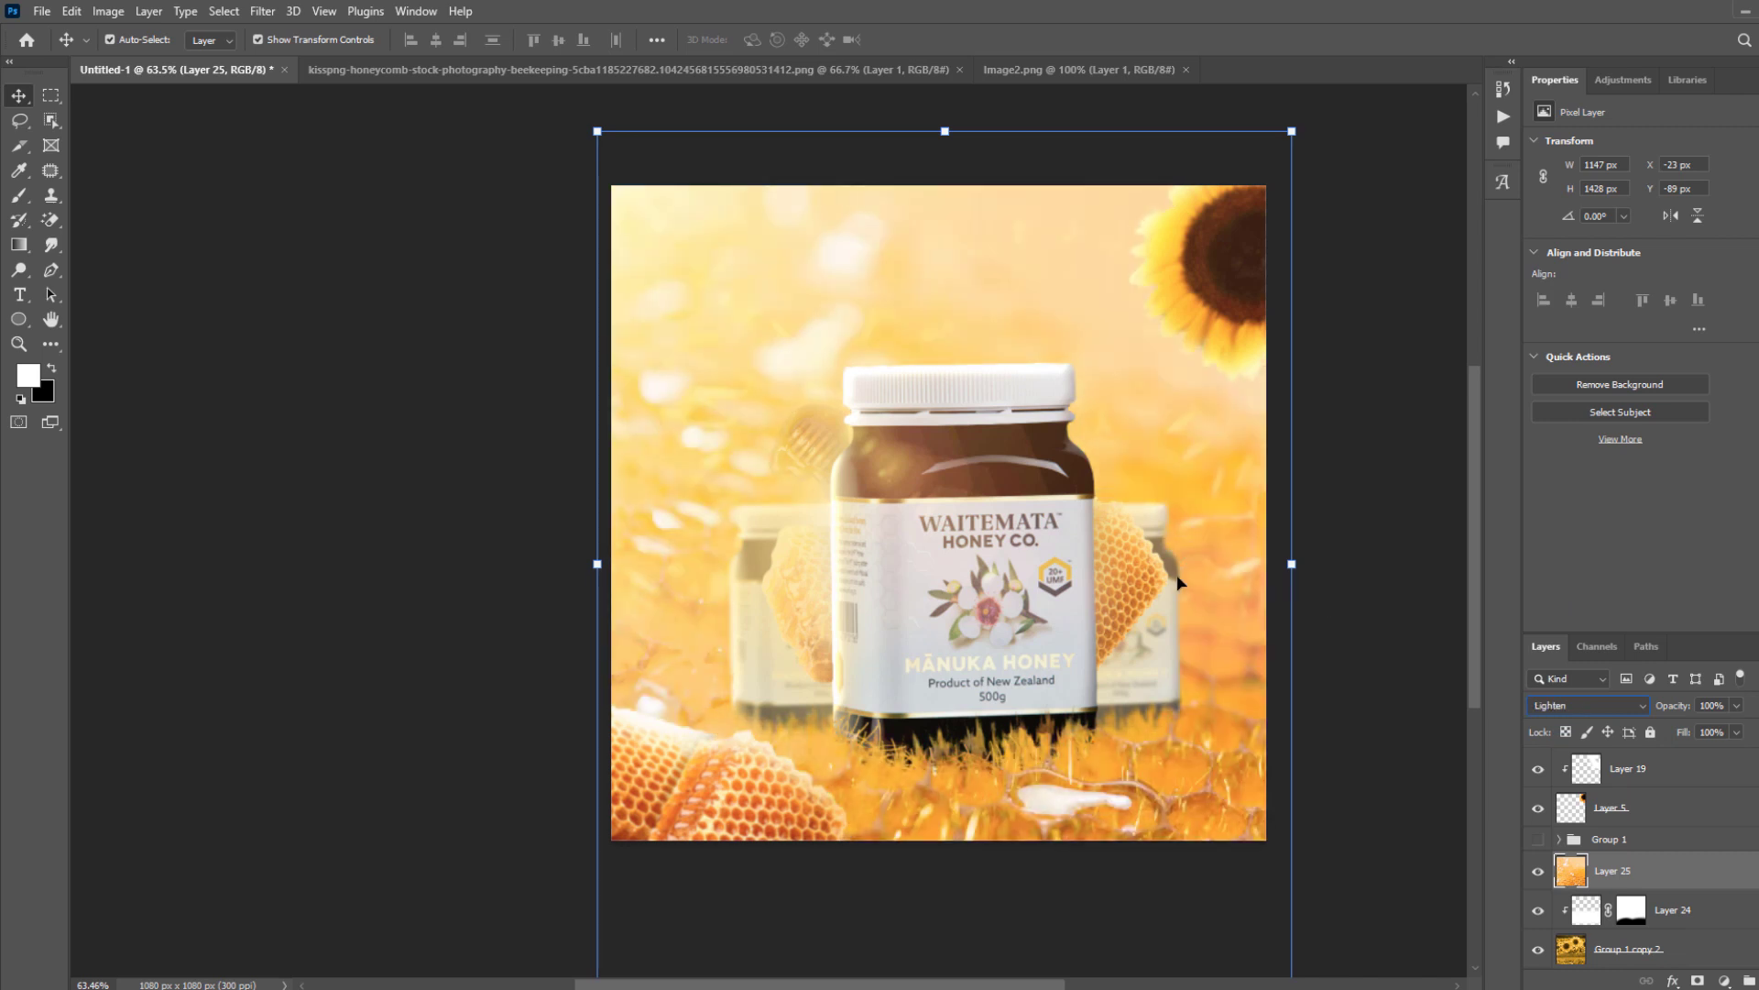
{"action": "left_click", "coordinate": [1189, 603]}
{"action": "key", "text": "ctrl+t"}
{"action": "key", "text": "Escape"}
{"action": "key", "text": "ctrl+z"}
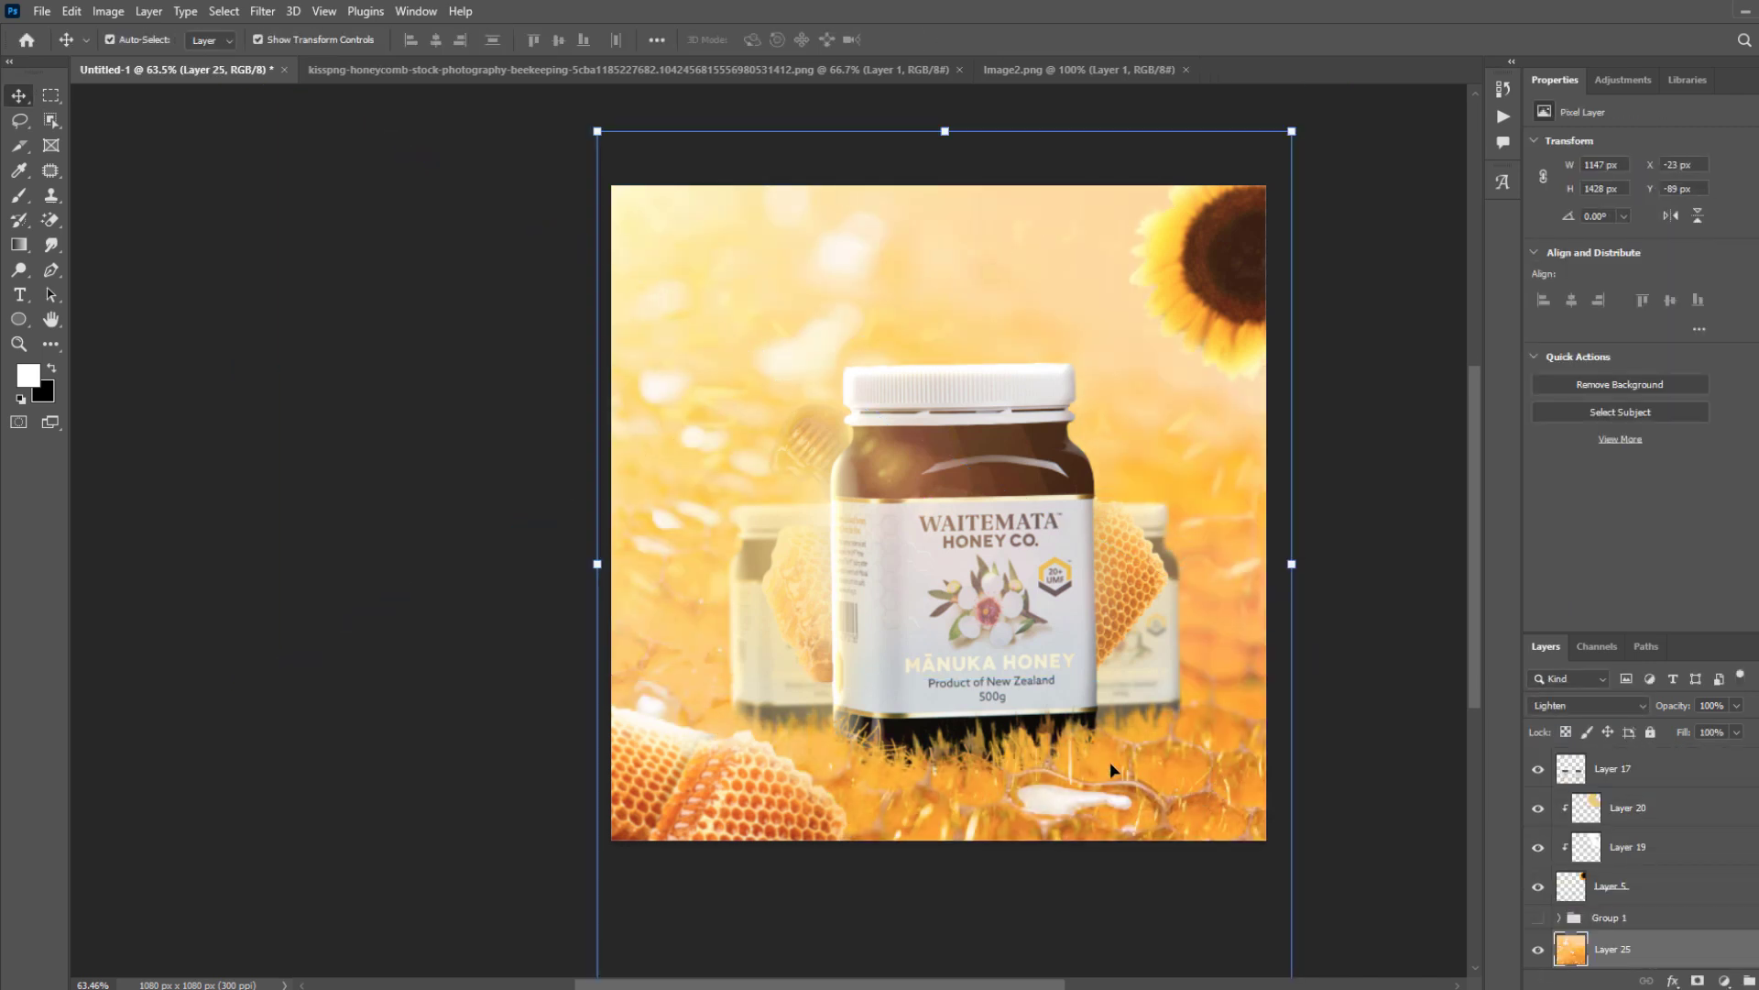
Transform the honeycomb layer into a flat perspective floor over the grass, about 1691 px wide and 279 px high, widening its lower edge.
{"action": "scroll", "coordinate": [1096, 697], "scroll_direction": "down", "scroll_amount": 1}
{"action": "key", "text": "ctrl+t"}
{"action": "right_click", "coordinate": [1108, 529]}
{"action": "left_click", "coordinate": [1153, 610]}
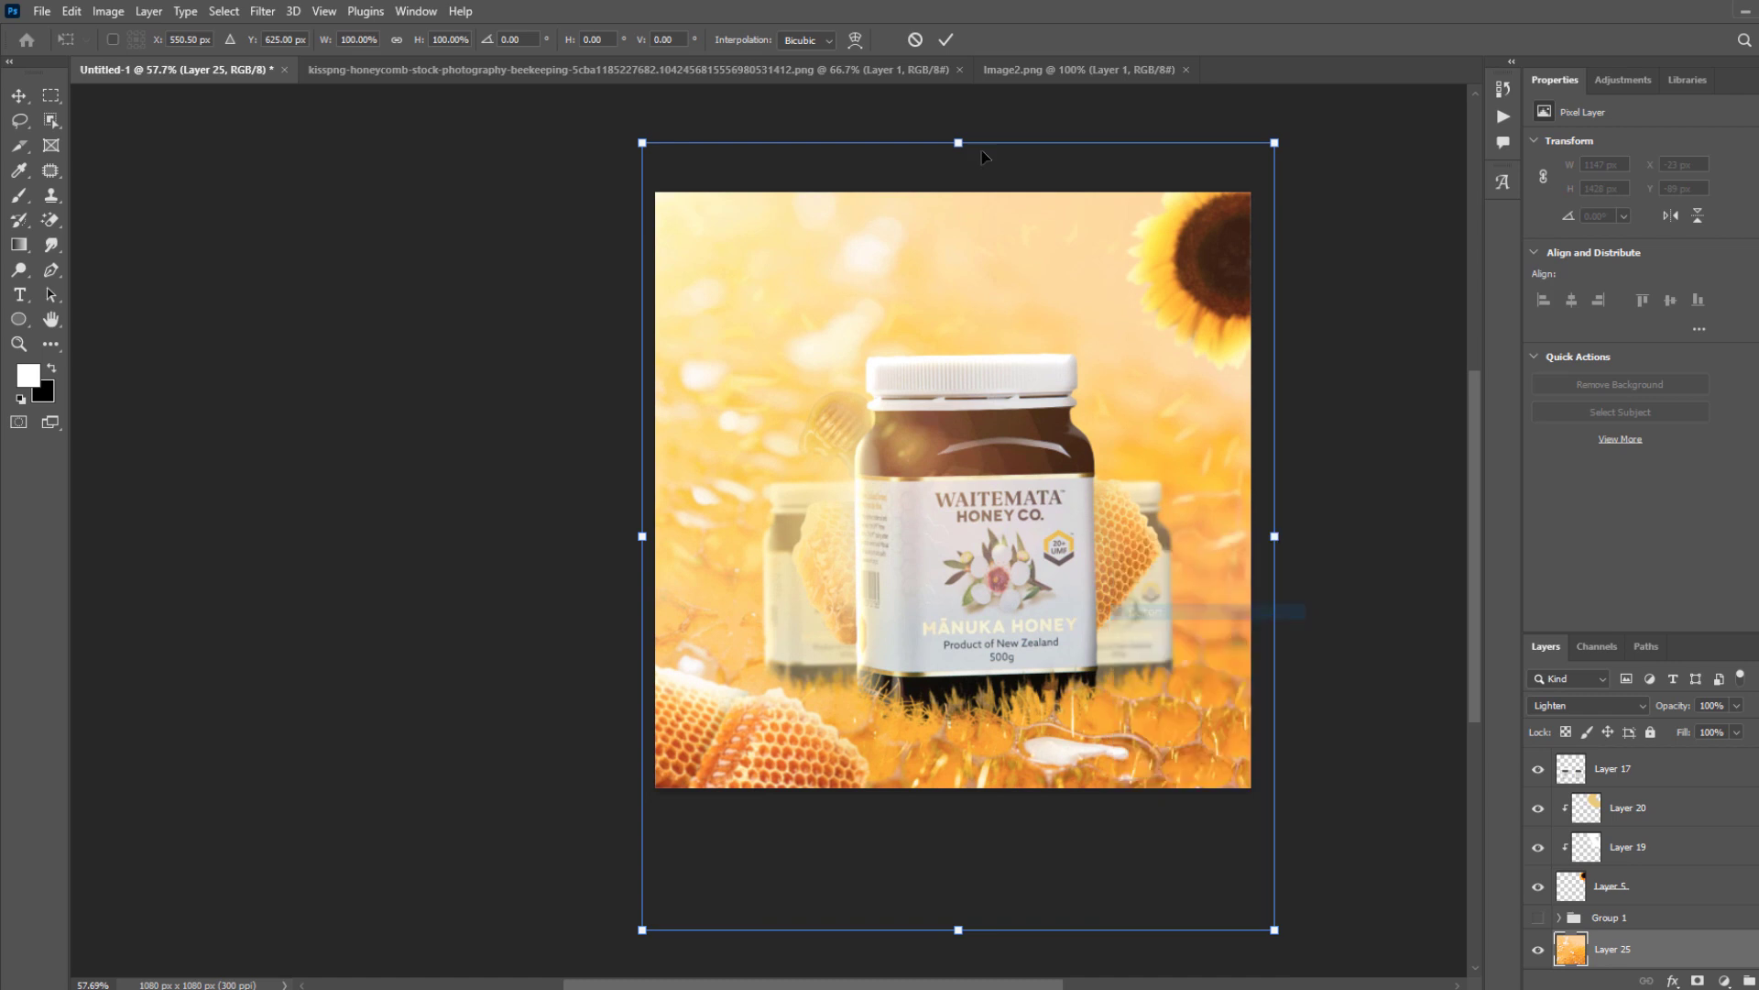
{"action": "left_click_drag", "start_coordinate": [959, 143], "coordinate": [953, 640]}
{"action": "left_click_drag", "start_coordinate": [958, 931], "coordinate": [960, 793]}
{"action": "left_click_drag", "start_coordinate": [633, 800], "coordinate": [471, 786]}
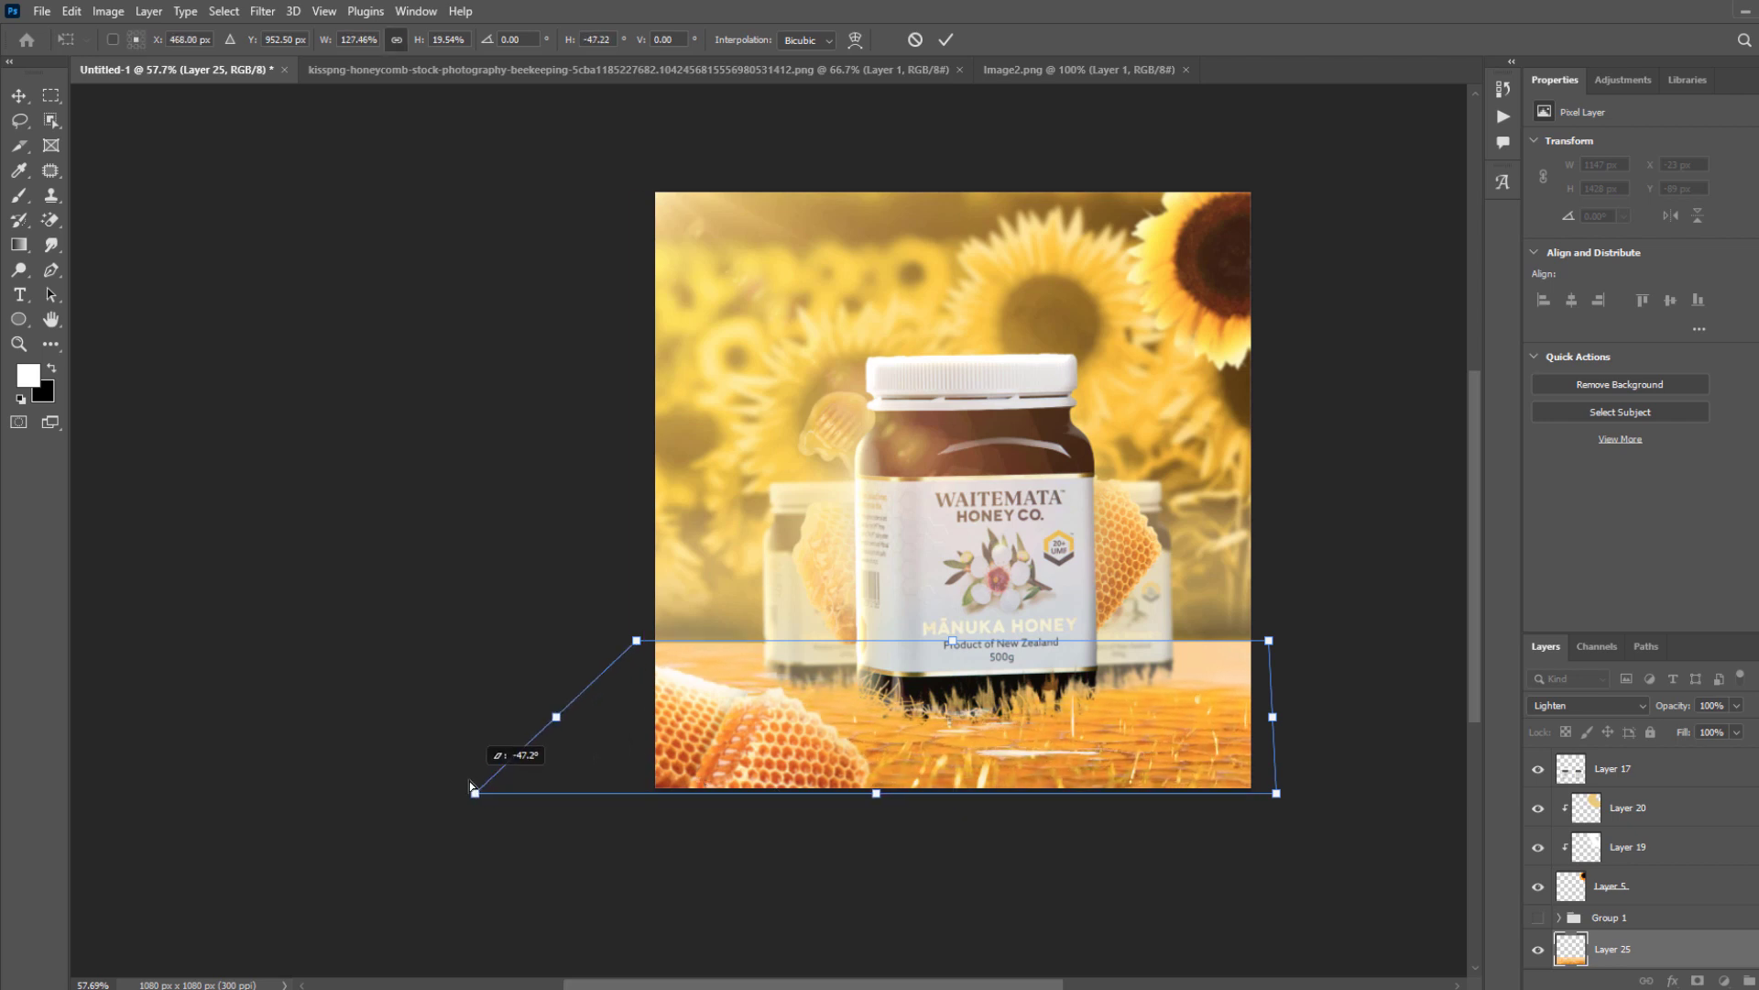
{"action": "left_click_drag", "start_coordinate": [1285, 800], "coordinate": [1421, 795]}
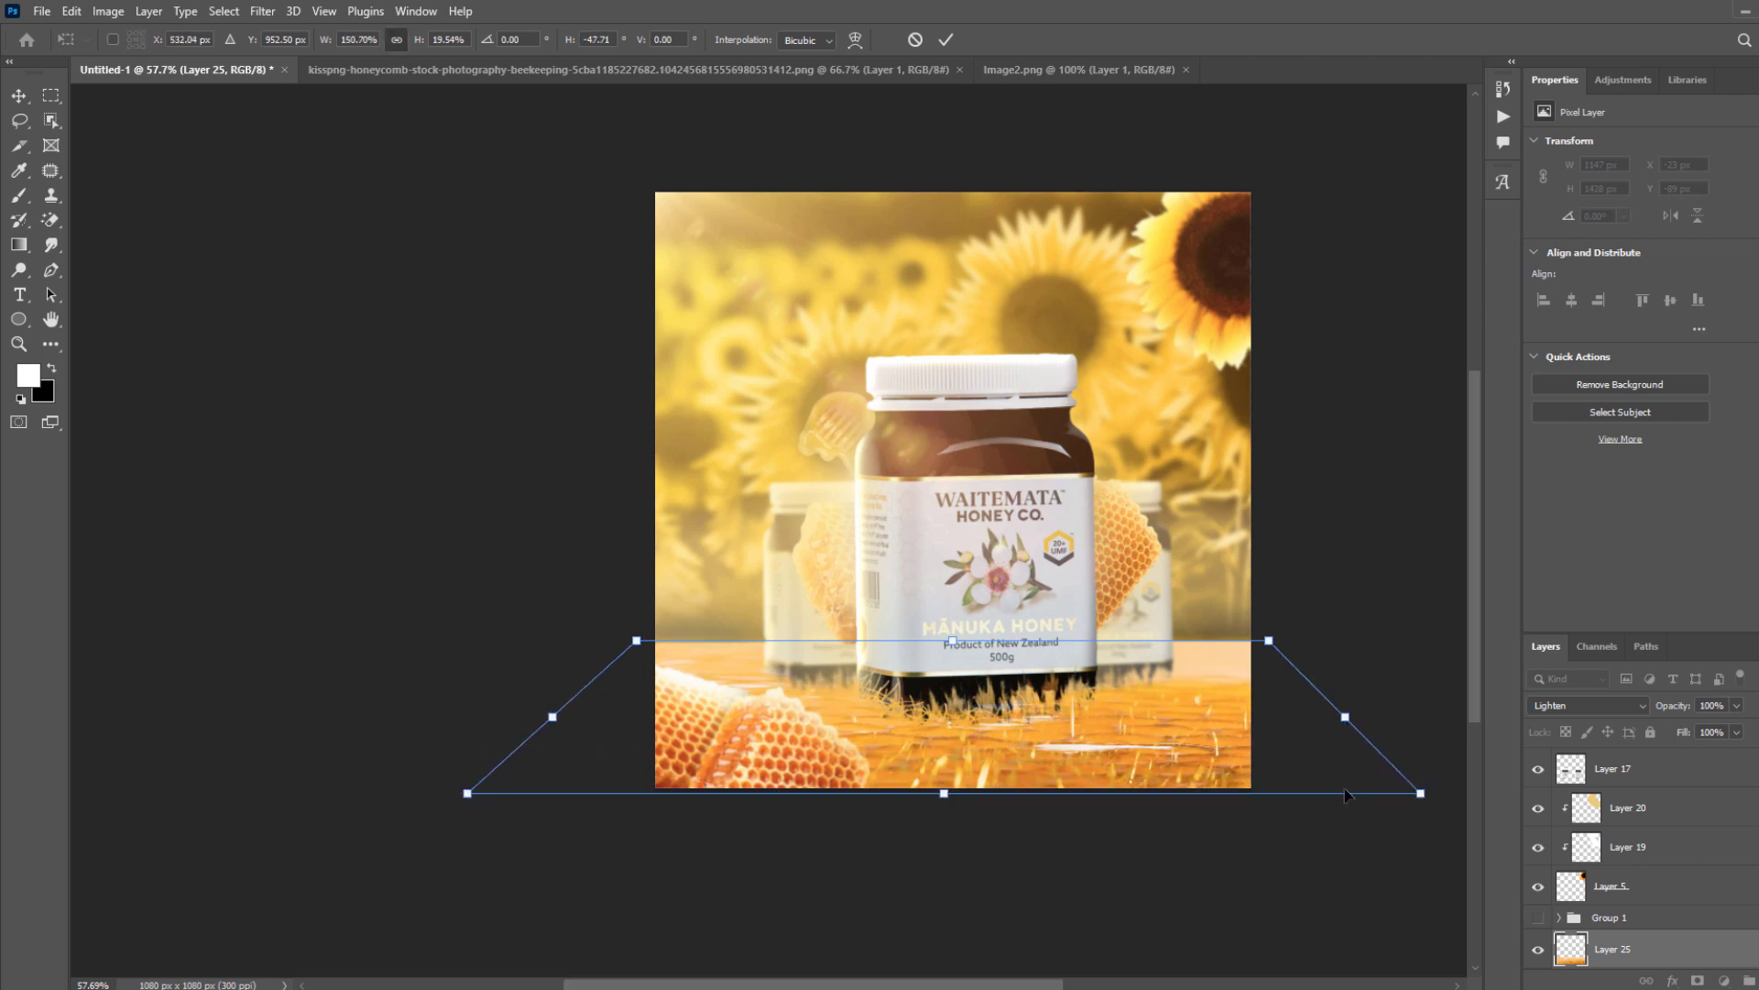
{"action": "key", "text": "Return"}
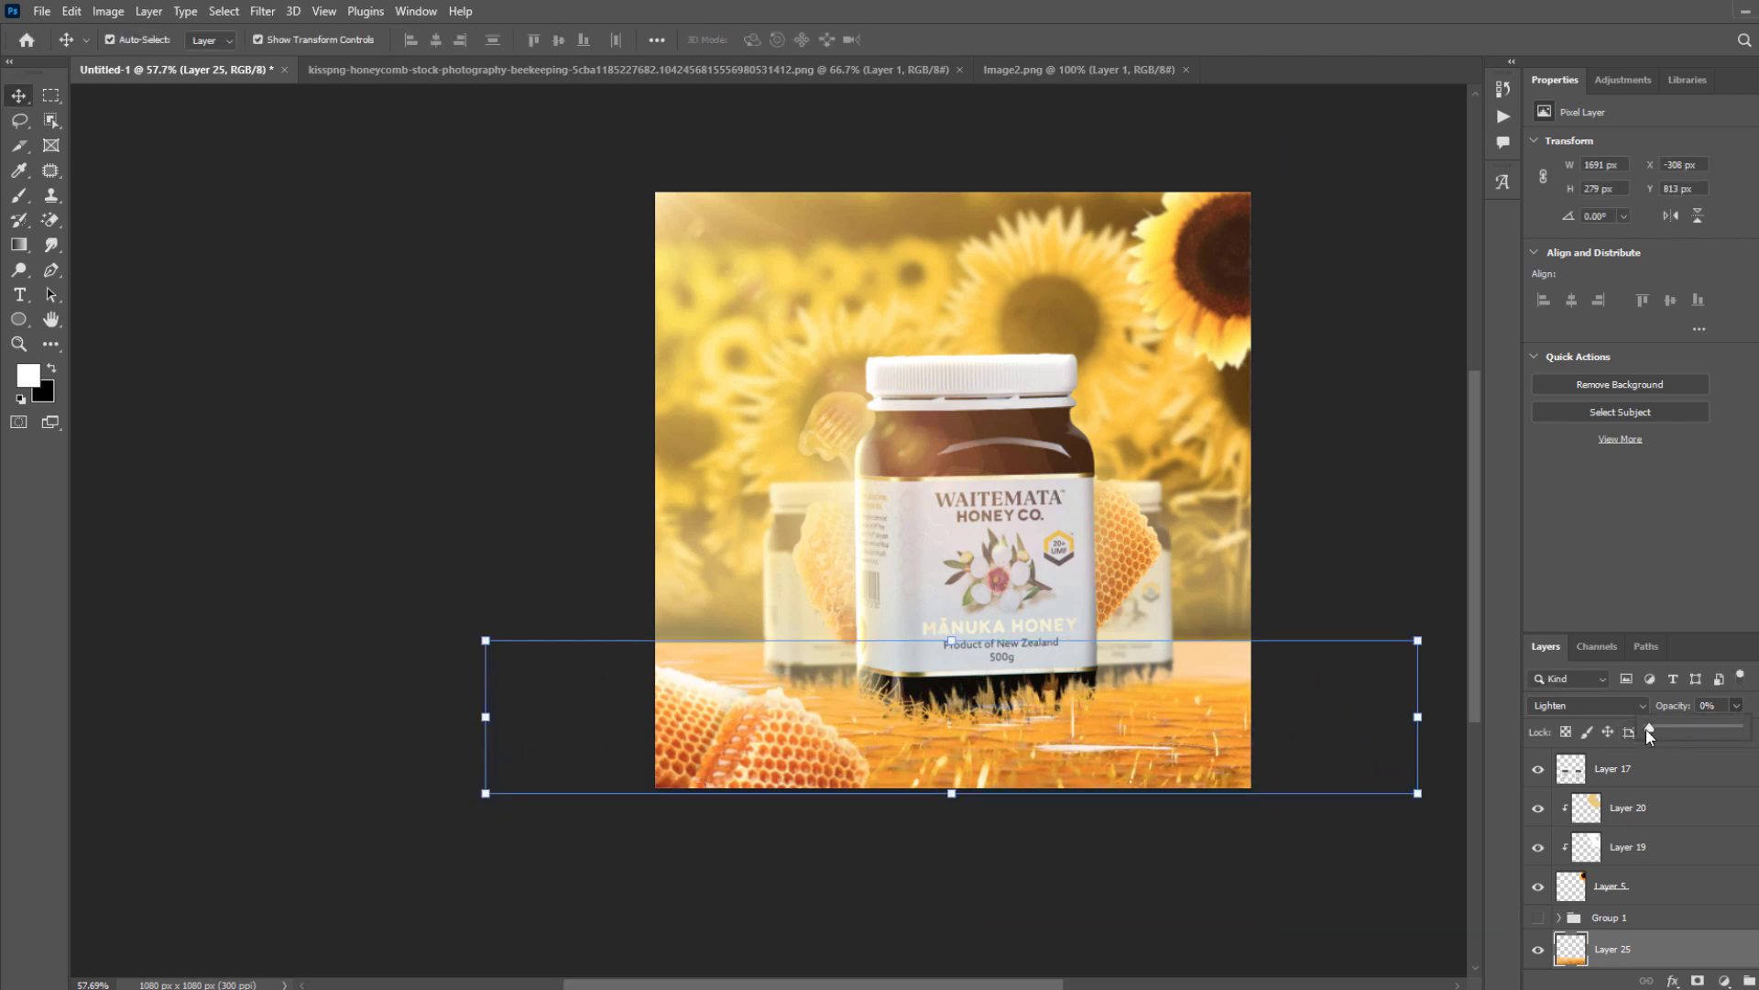
Lower the honeycomb floor layer's opacity to 20%, change its blend mode to Pin Light and deselect the layer.
{"action": "left_click_drag", "start_coordinate": [1647, 729], "coordinate": [1652, 726]}
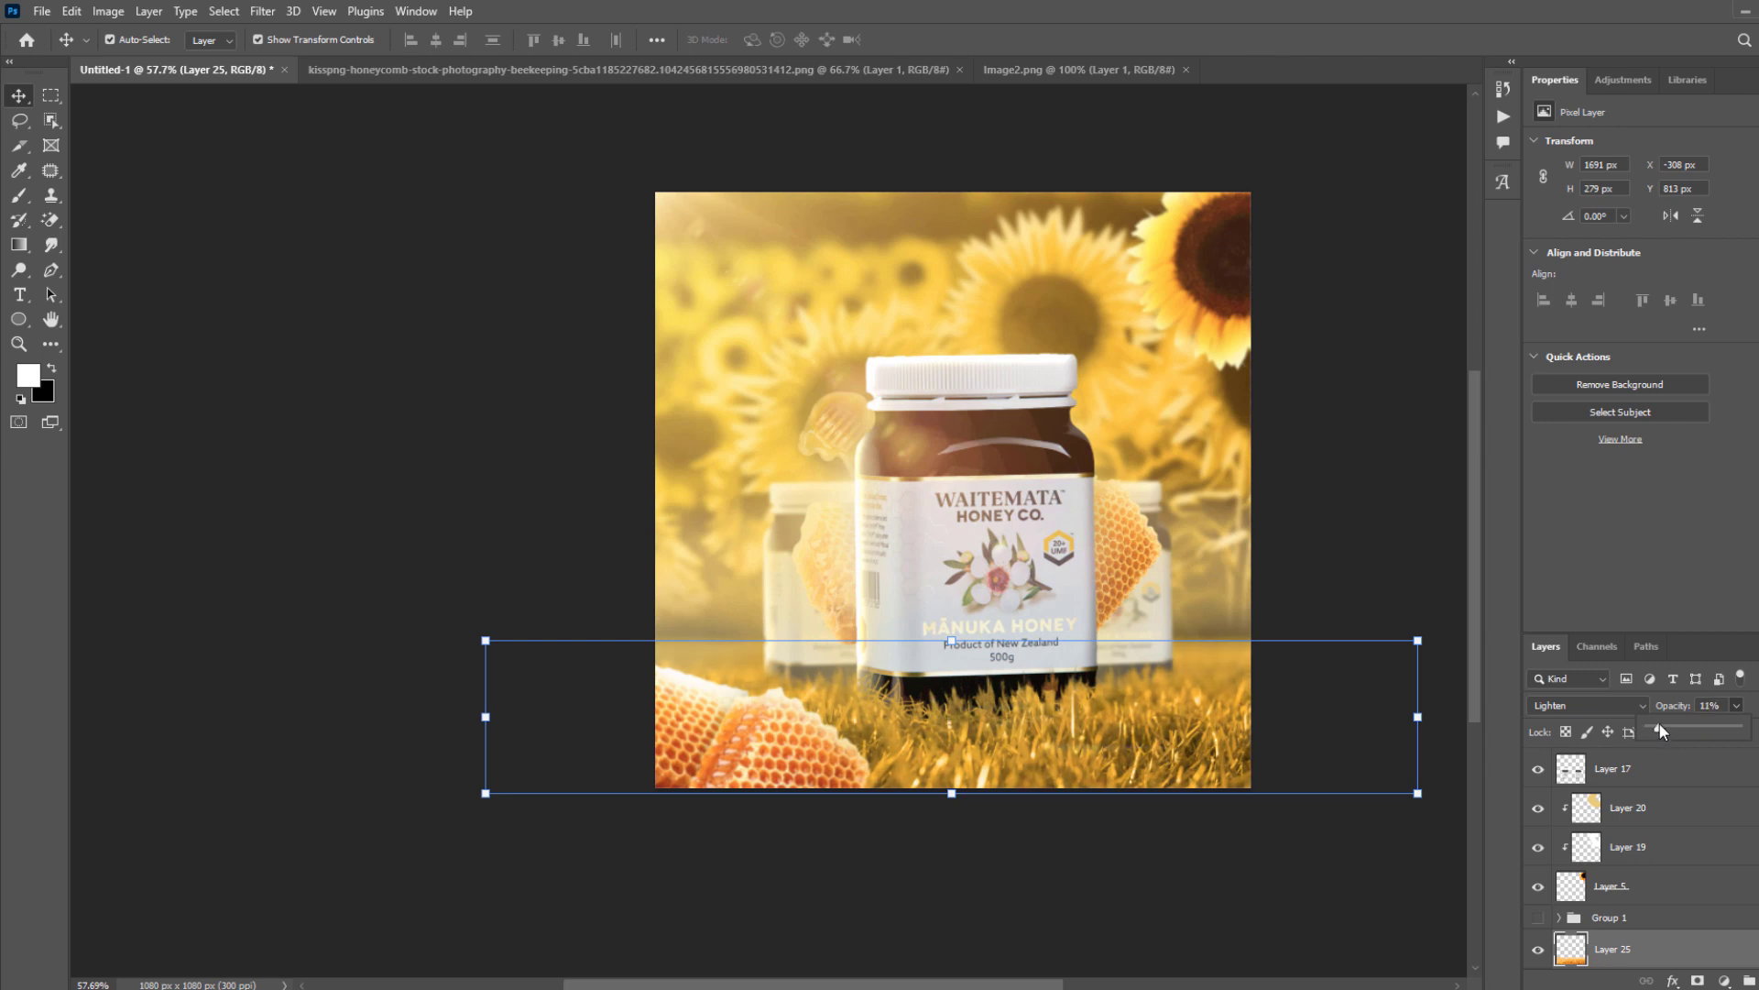
{"action": "left_click_drag", "start_coordinate": [1668, 722], "coordinate": [1661, 722]}
{"action": "scroll", "coordinate": [1209, 760], "scroll_direction": "up", "scroll_amount": 3}
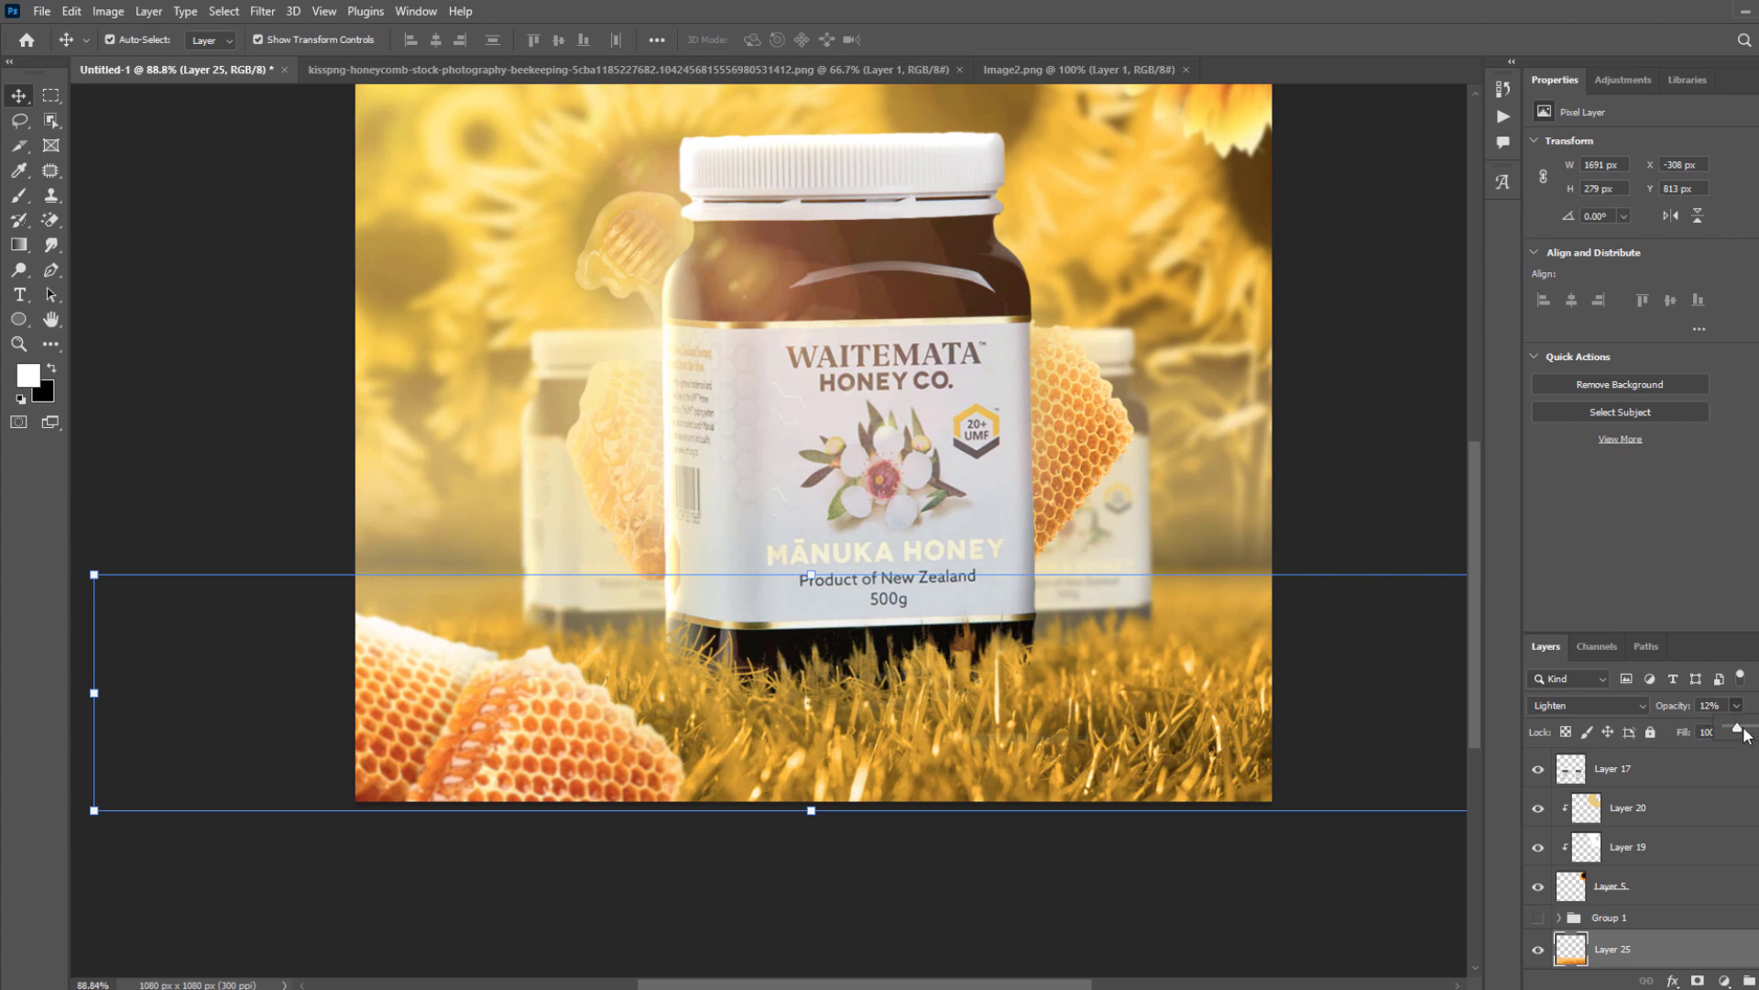
{"action": "left_click", "coordinate": [1602, 707]}
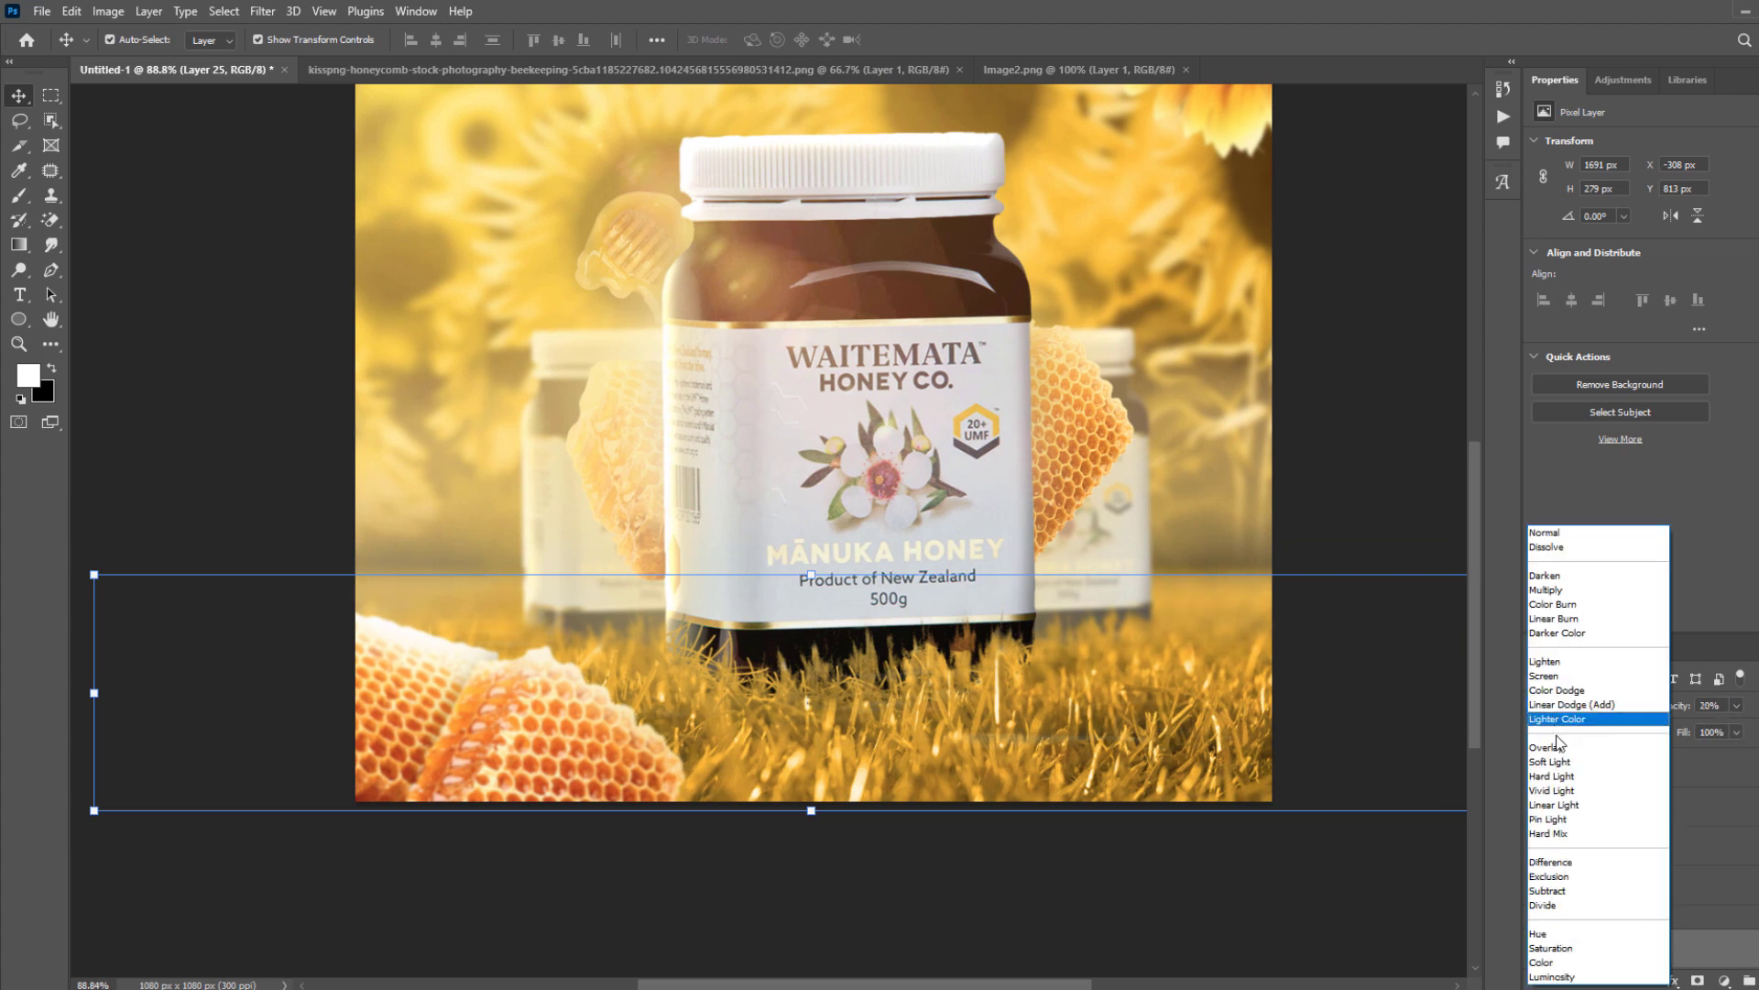
{"action": "left_click", "coordinate": [1570, 821]}
{"action": "scroll", "coordinate": [1025, 735], "scroll_direction": "down", "scroll_amount": 3}
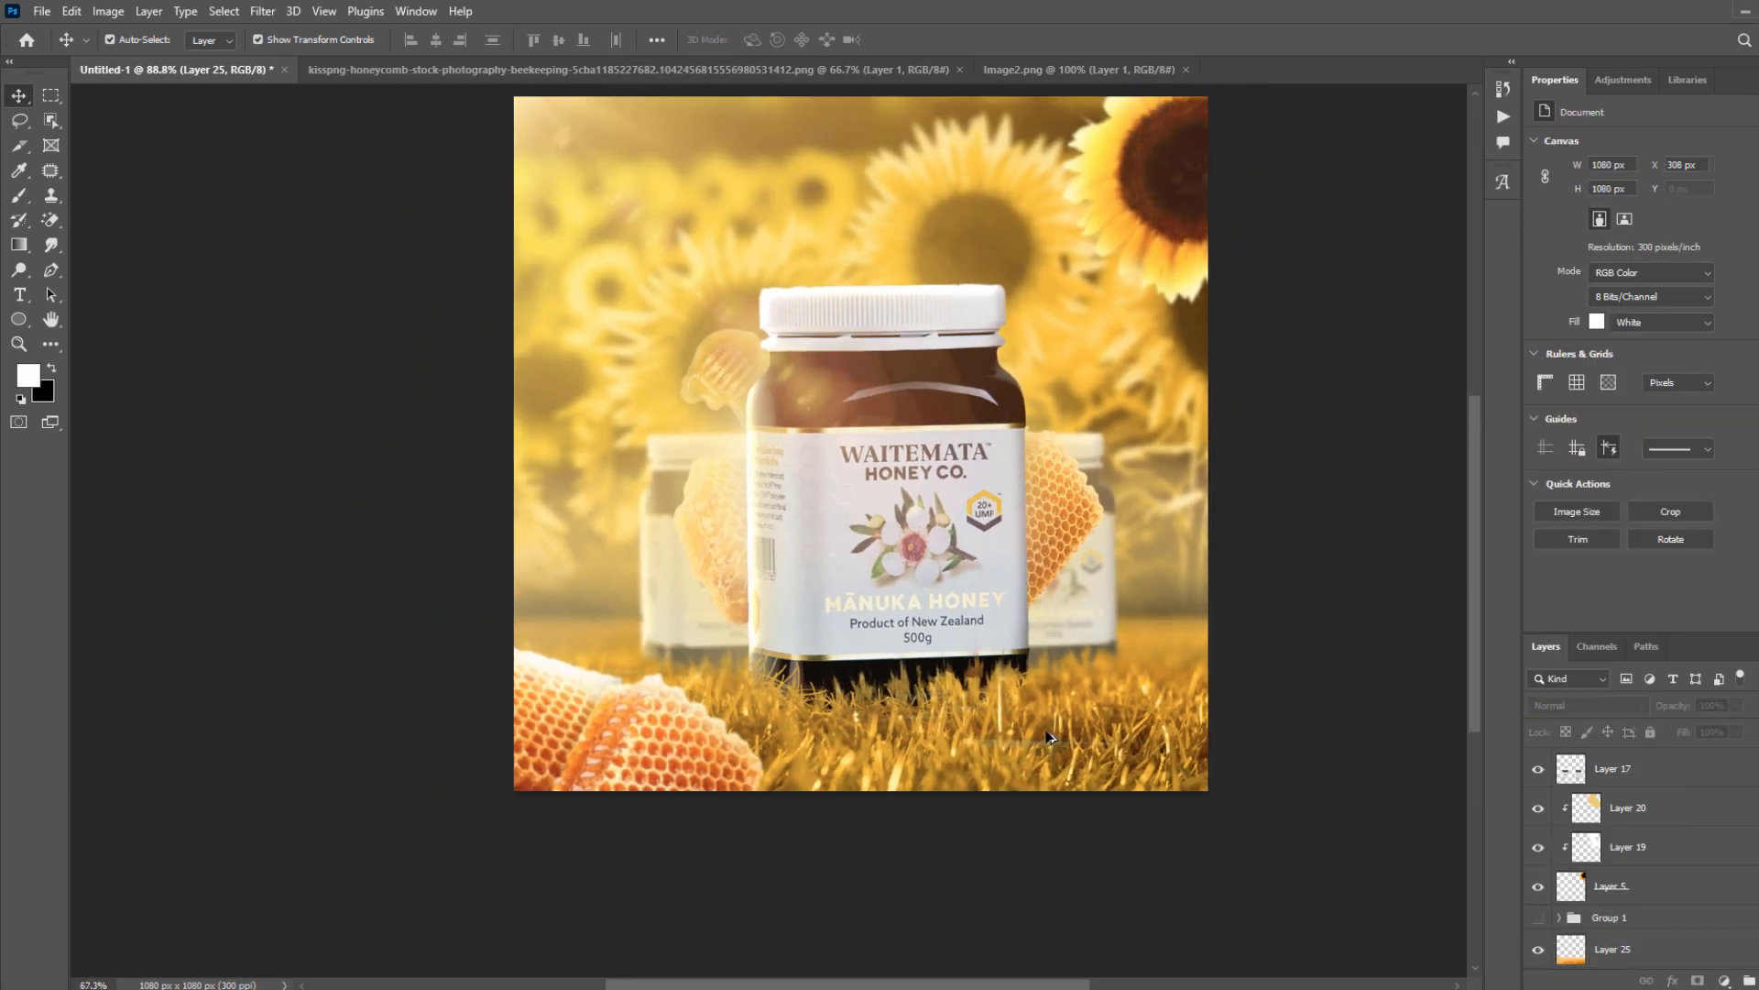
{"action": "scroll", "coordinate": [1025, 735], "scroll_direction": "down", "scroll_amount": 1}
{"action": "left_click", "coordinate": [1112, 839]}
Add a new empty layer above the maxresdefault flare layer and ready the Brush, undoing the accidental layer move.
{"action": "scroll", "coordinate": [864, 432], "scroll_direction": "up", "scroll_amount": 1}
{"action": "left_click_drag", "start_coordinate": [973, 397], "coordinate": [965, 470]}
{"action": "left_click", "coordinate": [1189, 427]}
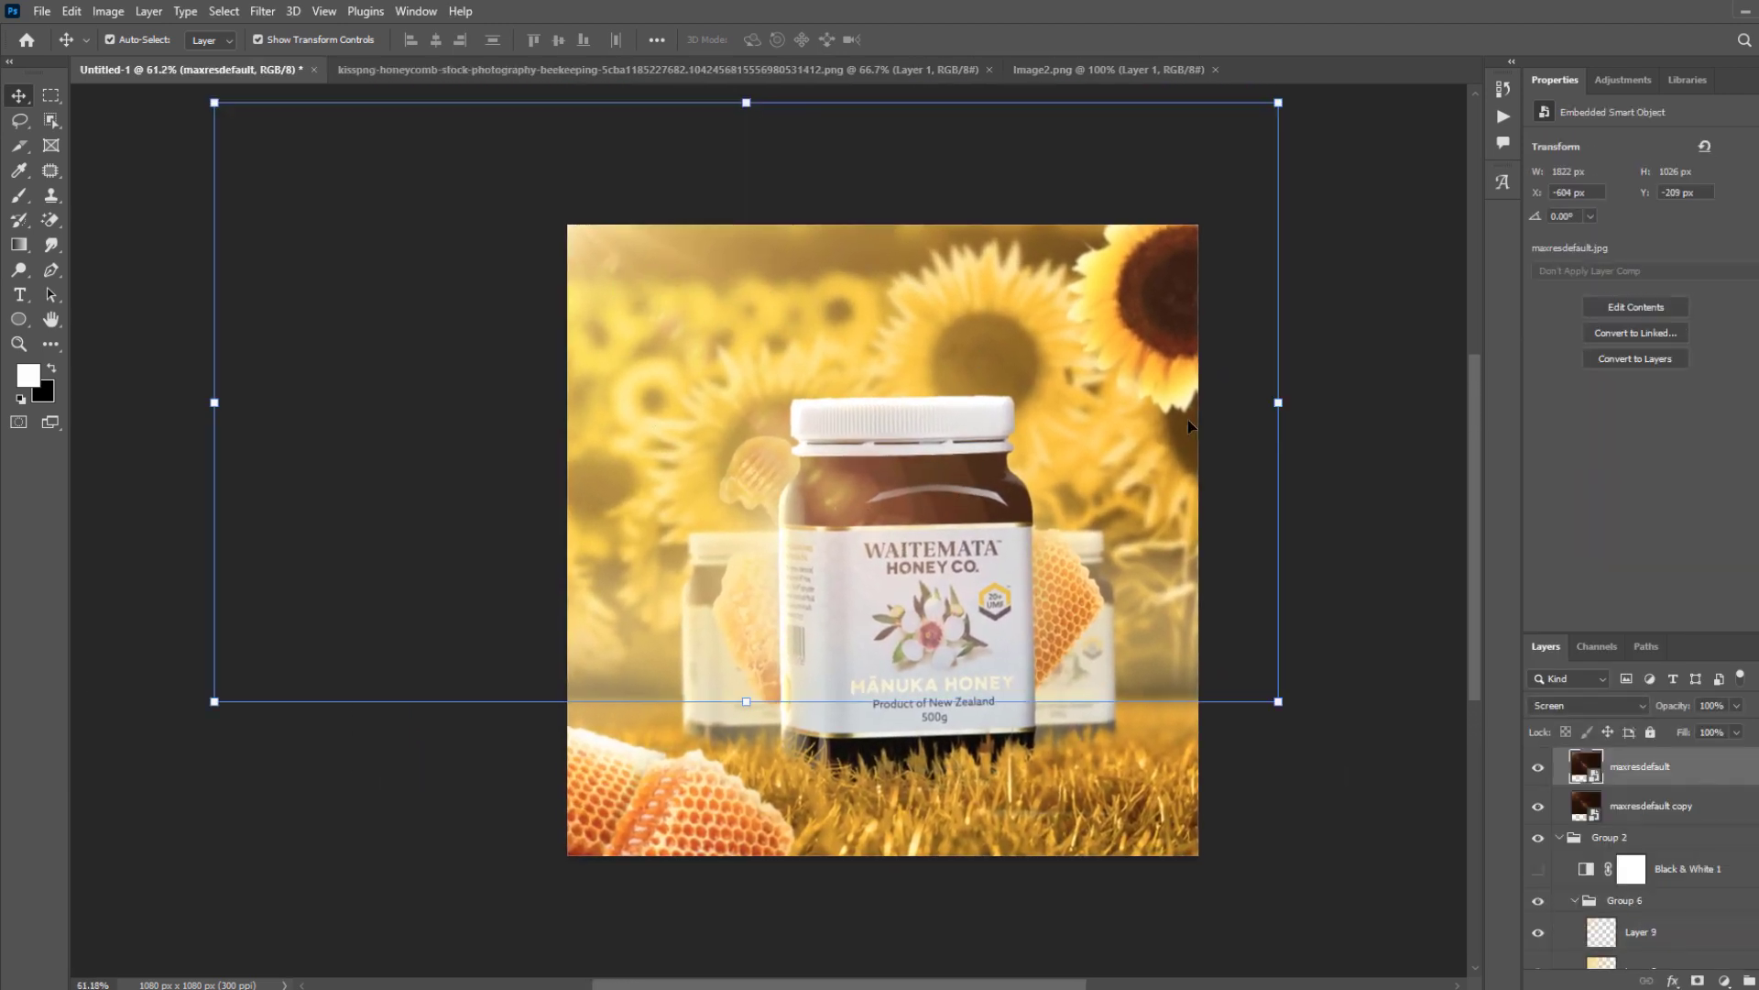
{"action": "left_click_drag", "start_coordinate": [1636, 779], "coordinate": [1652, 792]}
{"action": "key", "text": "ctrl+z"}
{"action": "key", "text": "ctrl+shift+alt+n"}
{"action": "key", "text": "b"}
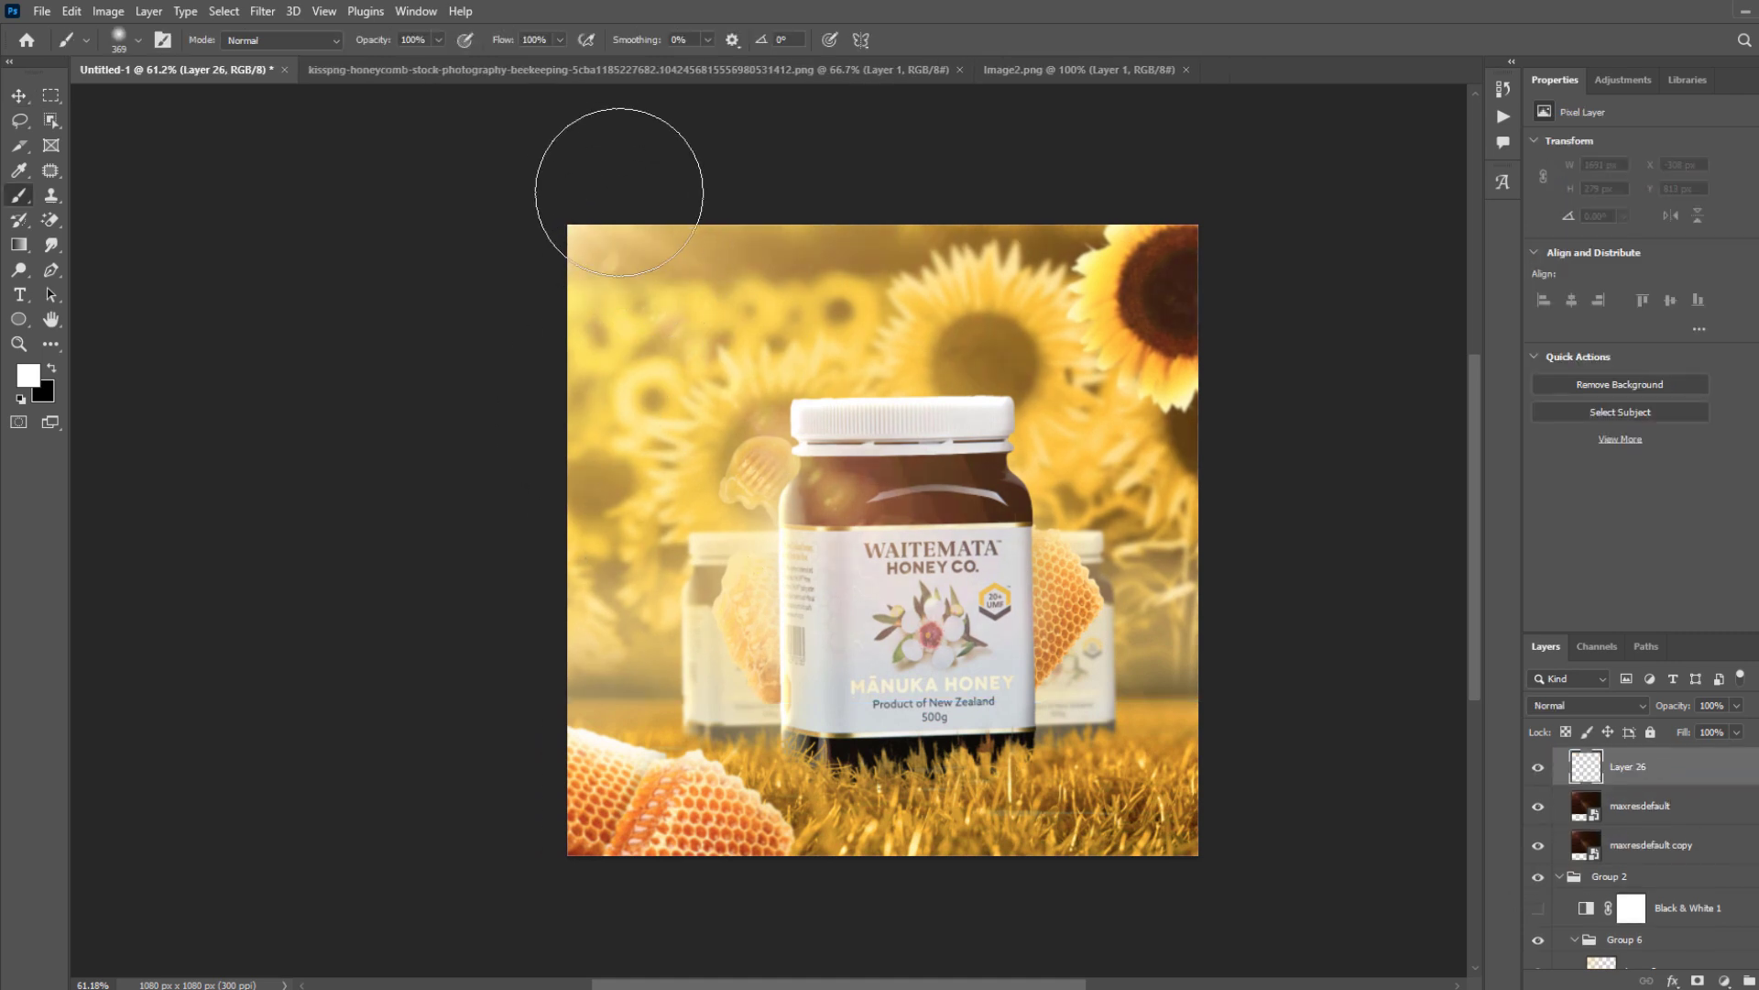
Paint a soft white glow over the canvas's upper-left corner on the new layer, enlarging the brush to 464 px.
{"action": "right_click", "coordinate": [629, 246]}
{"action": "left_click", "coordinate": [601, 183]}
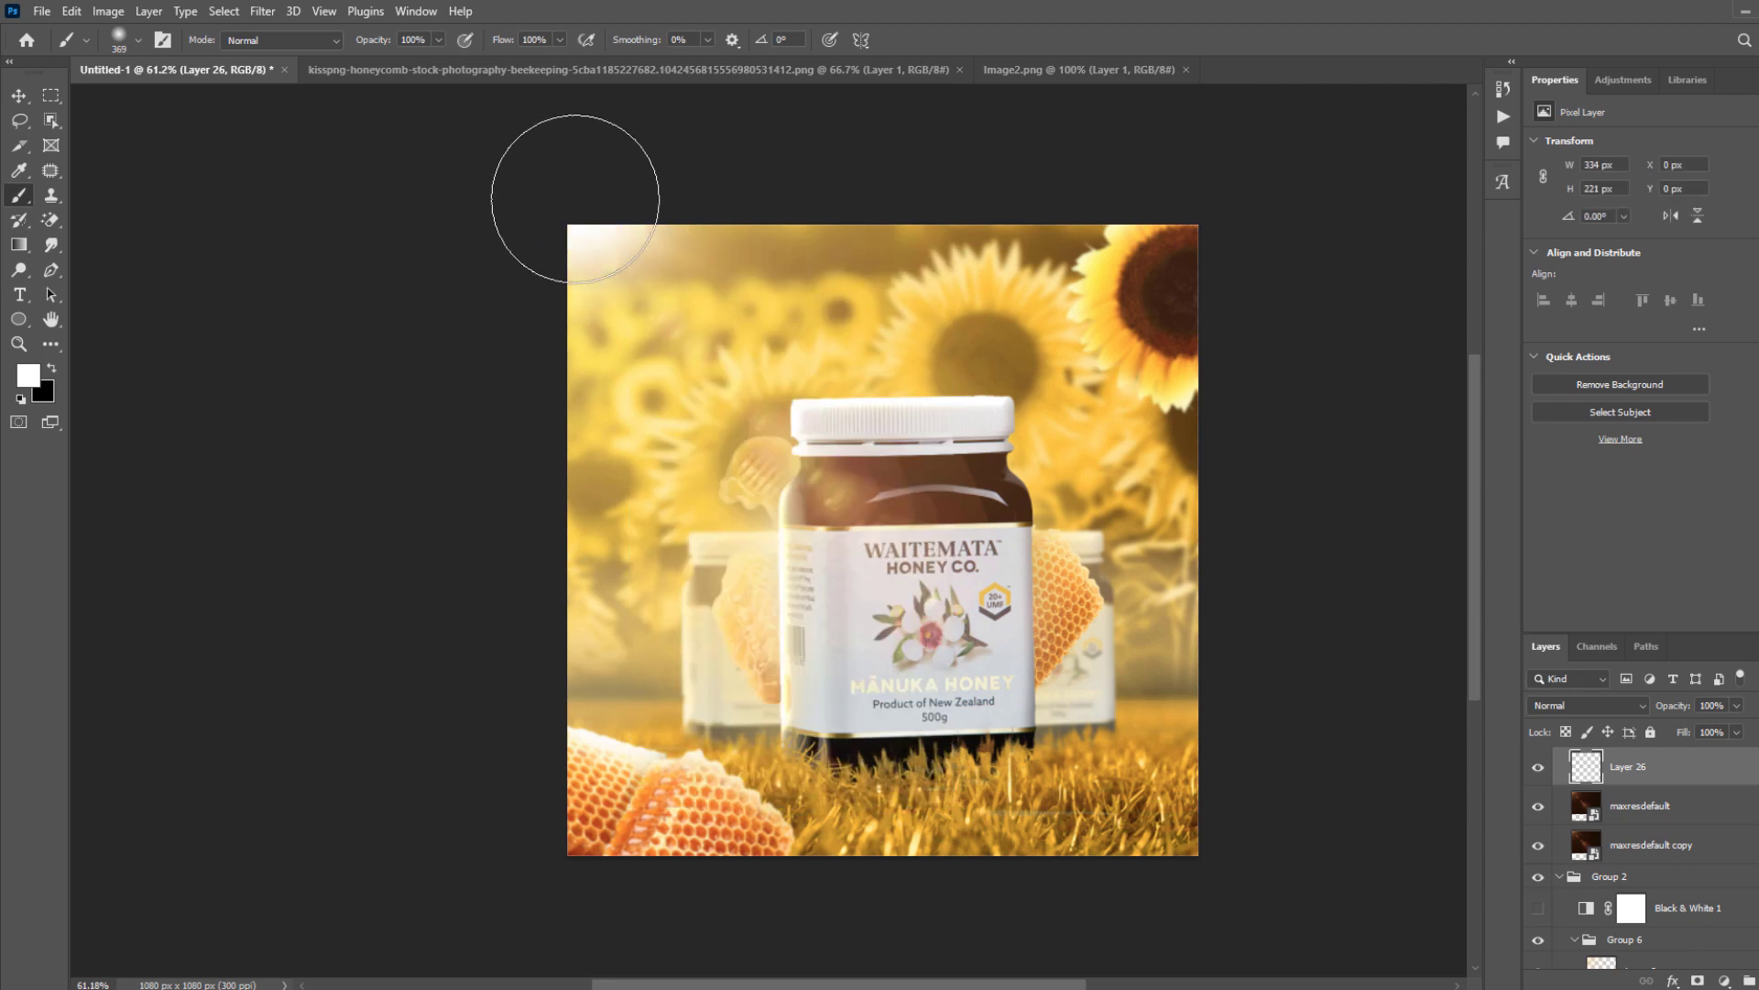
{"action": "right_click", "coordinate": [855, 319]}
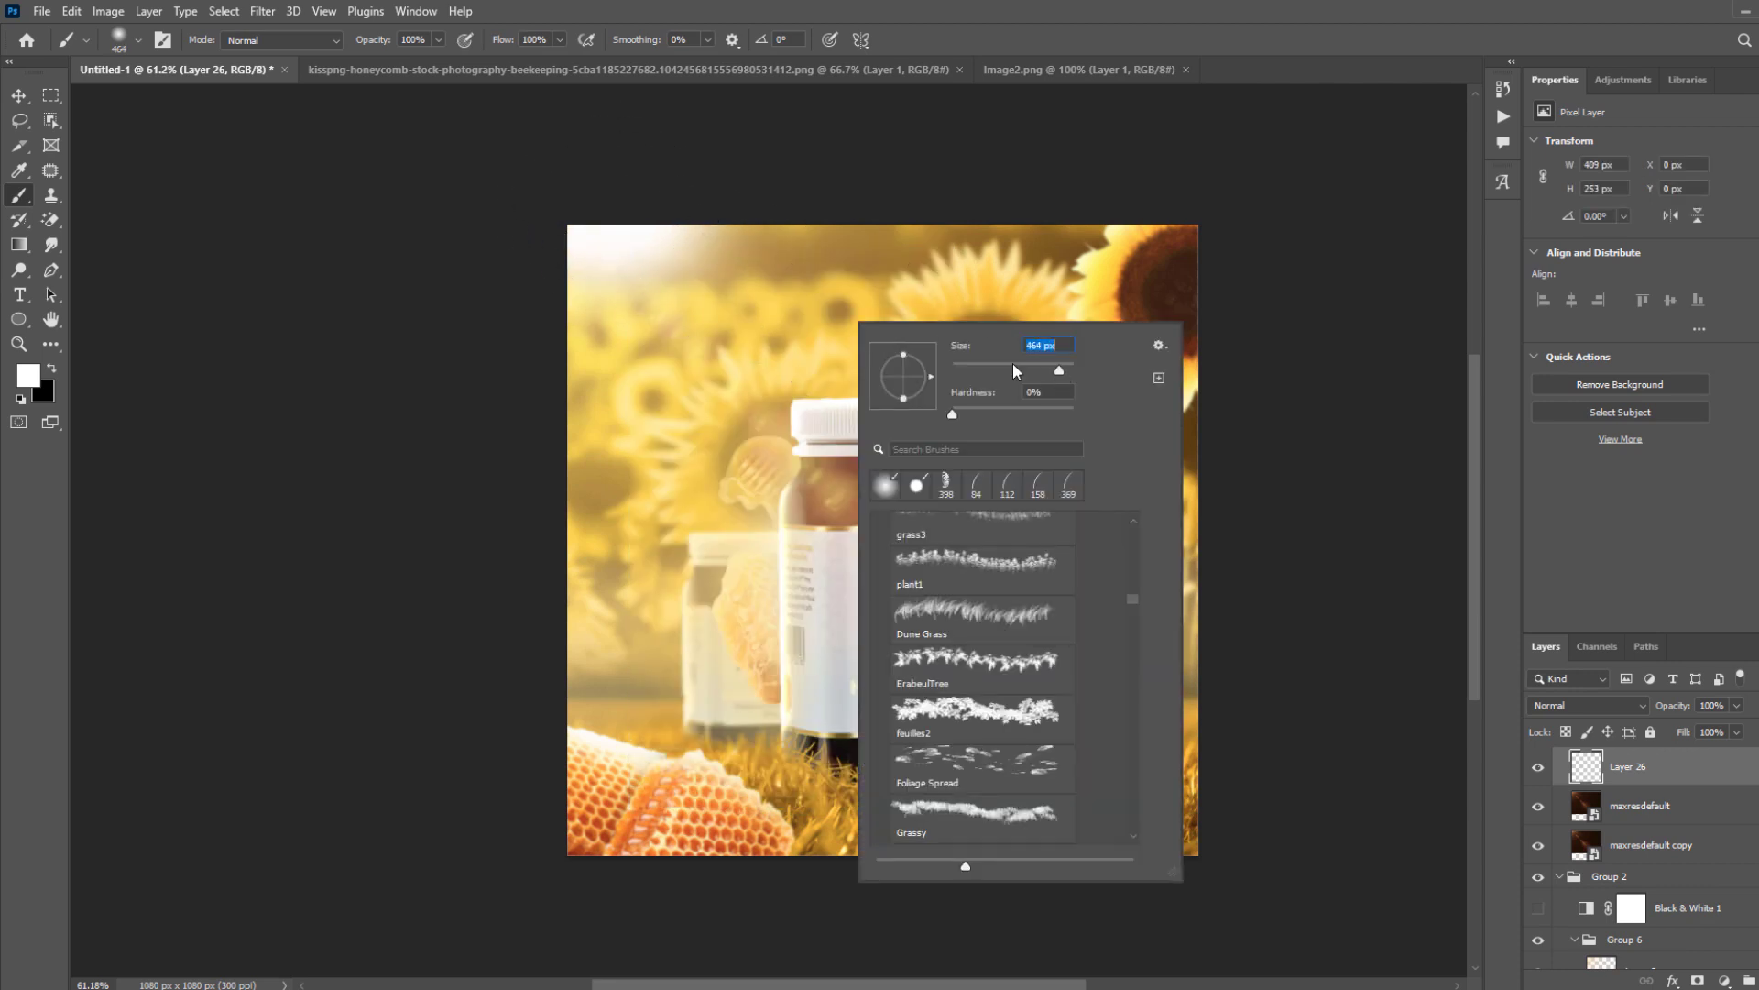
{"action": "left_click", "coordinate": [614, 227]}
{"action": "left_click", "coordinate": [571, 256]}
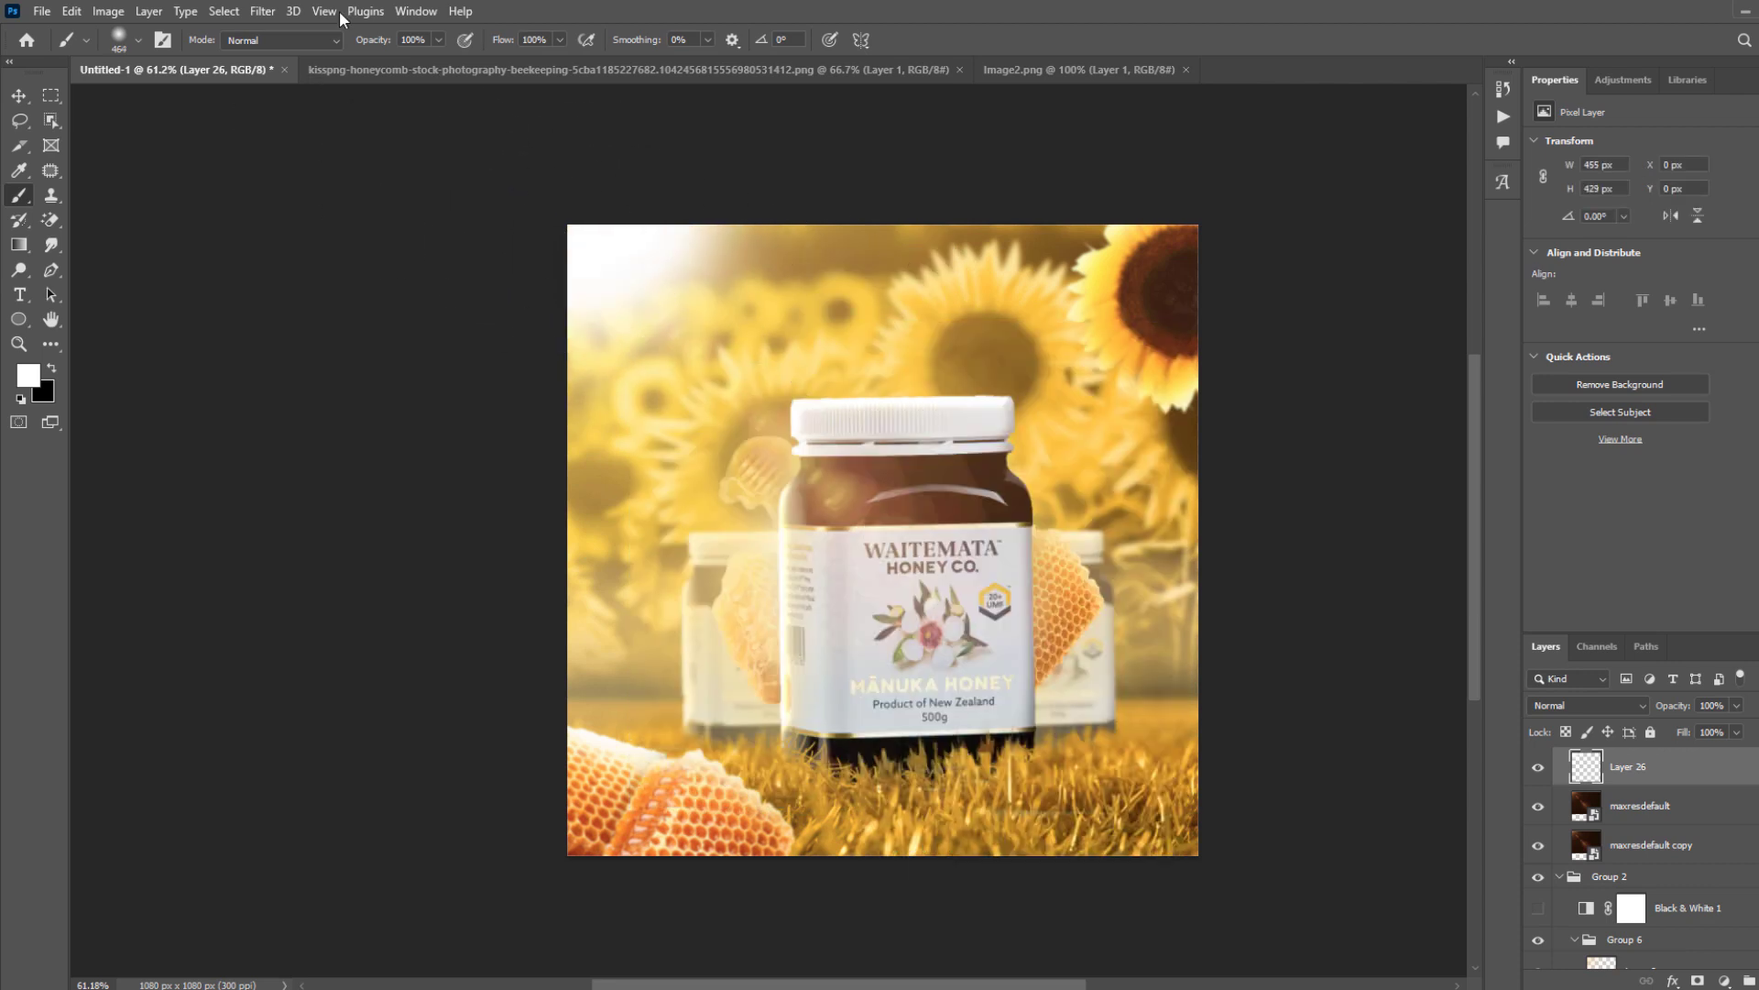
Soften the white corner glow with a Gaussian Blur of 144.6 pixels radius and deselect the layer.
{"action": "left_click", "coordinate": [261, 11]}
{"action": "mouse_move", "coordinate": [377, 245]}
{"action": "left_click", "coordinate": [533, 317]}
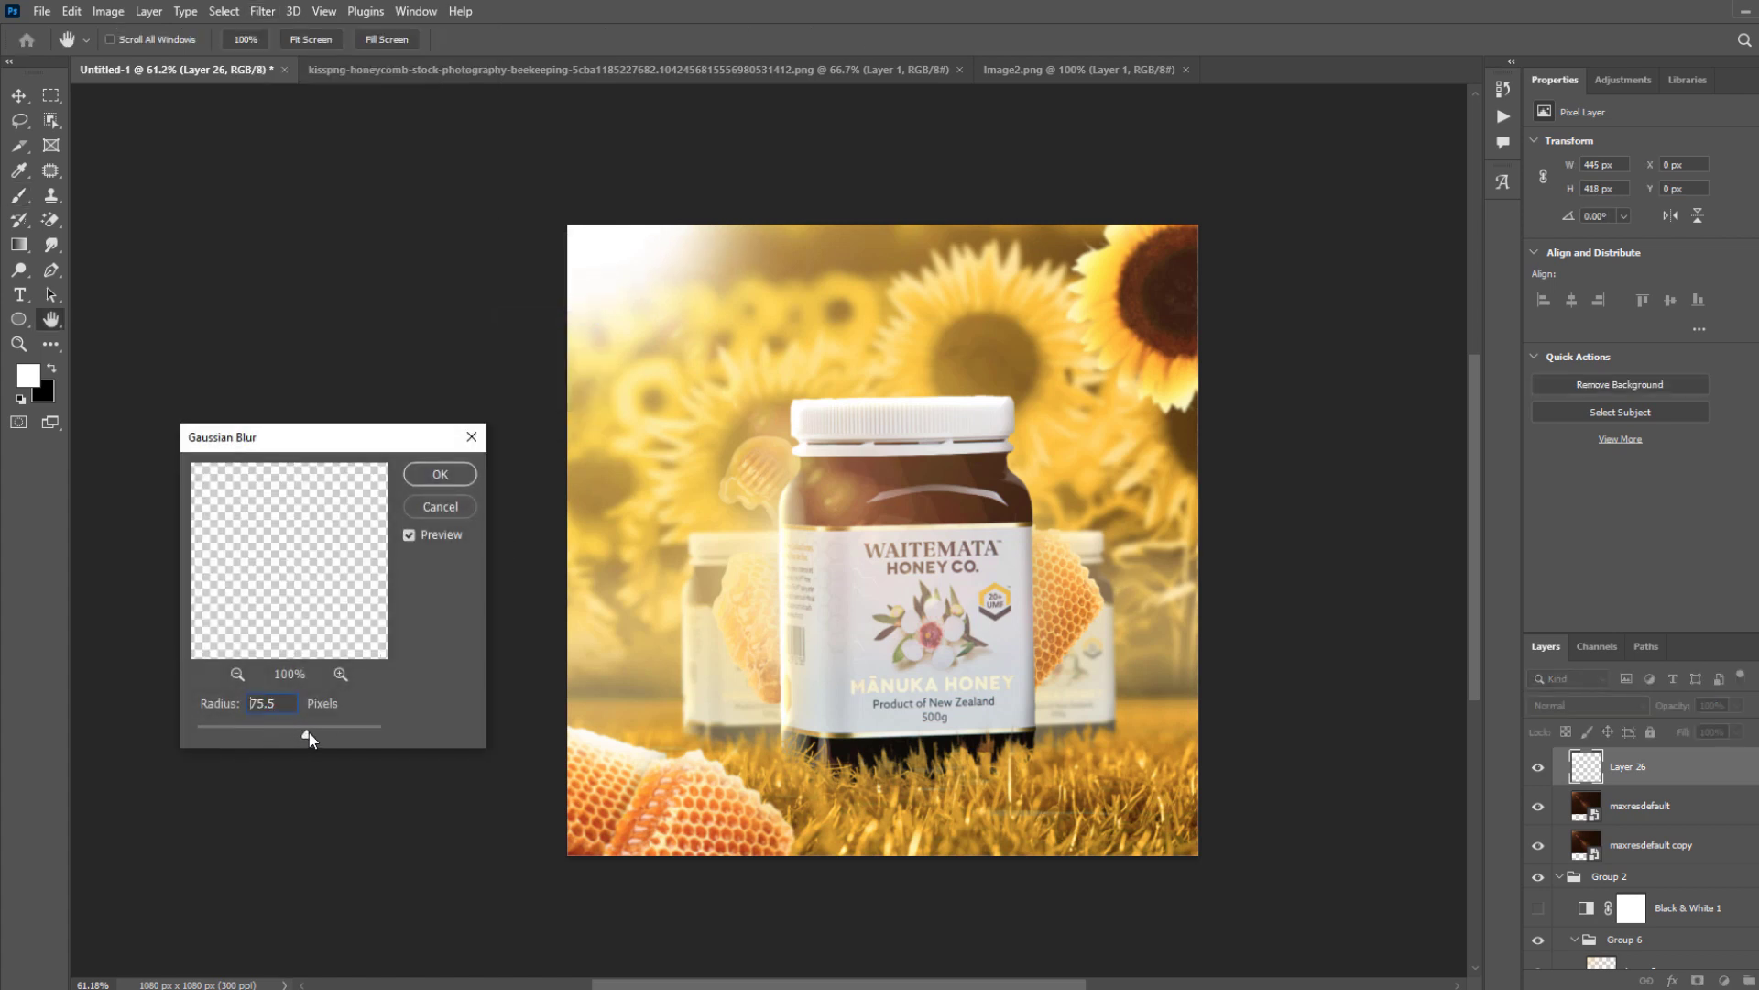
{"action": "left_click_drag", "start_coordinate": [310, 737], "coordinate": [315, 736]}
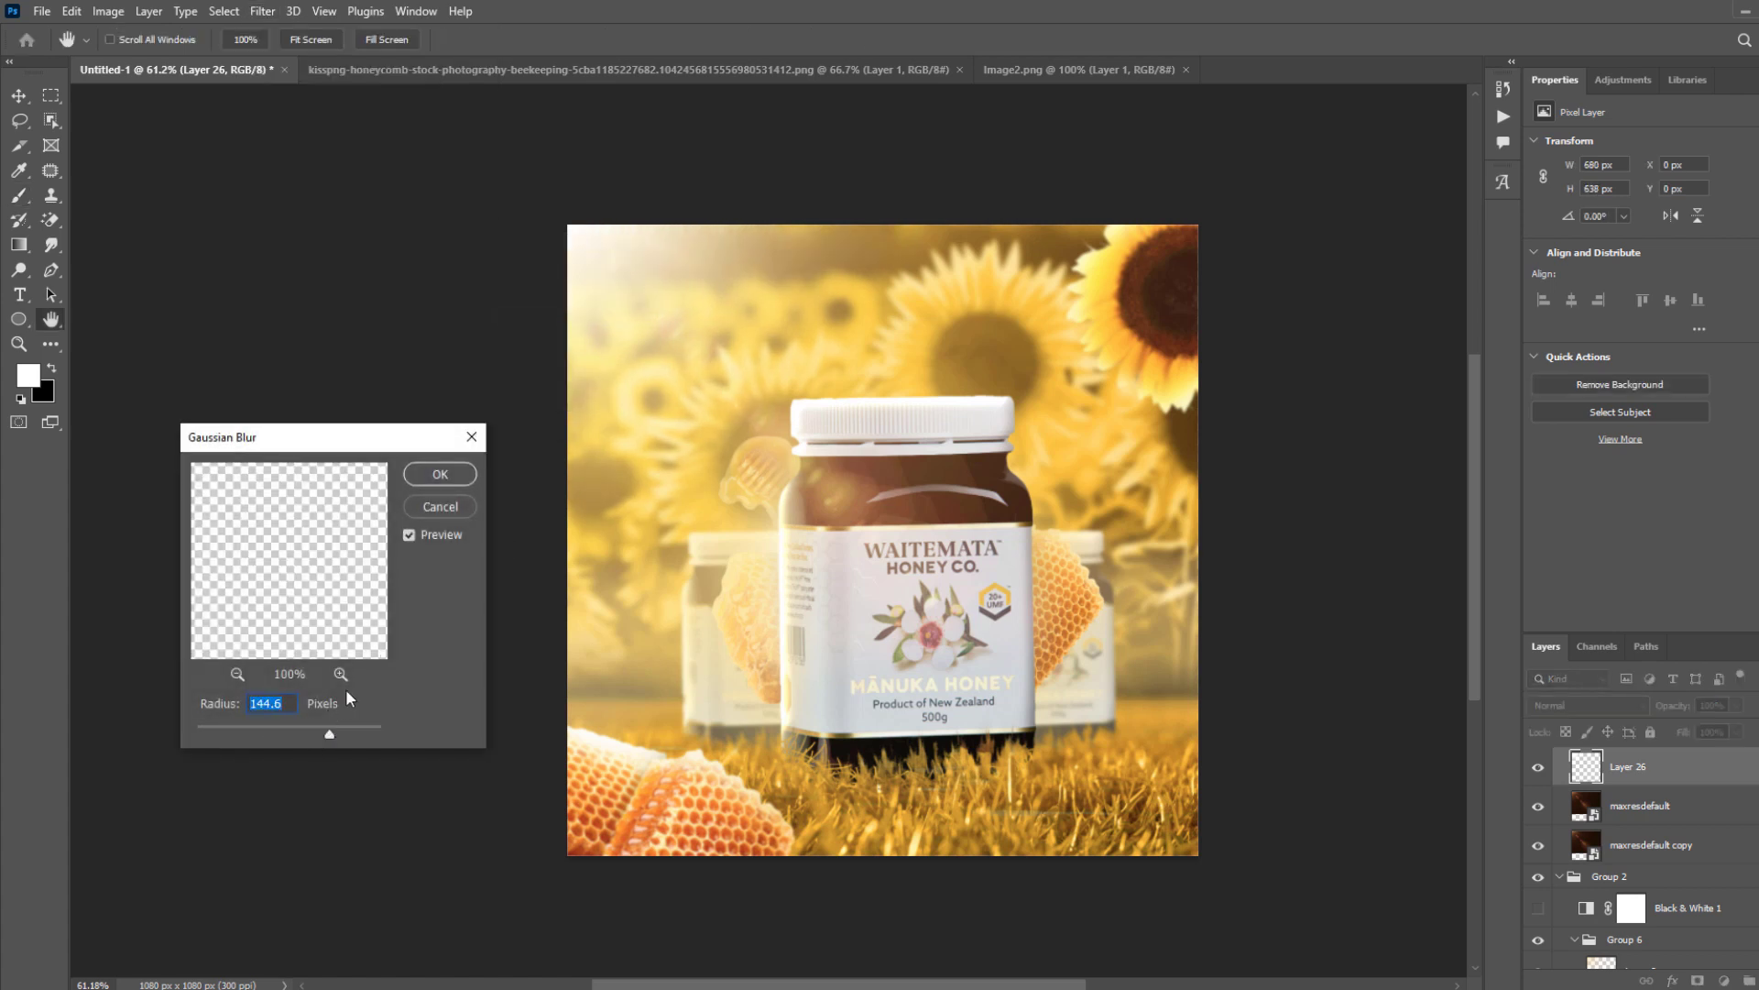
{"action": "left_click", "coordinate": [440, 473]}
{"action": "key", "text": "v"}
{"action": "scroll", "coordinate": [1100, 432], "scroll_direction": "up", "scroll_amount": 2}
{"action": "left_click", "coordinate": [1169, 491]}
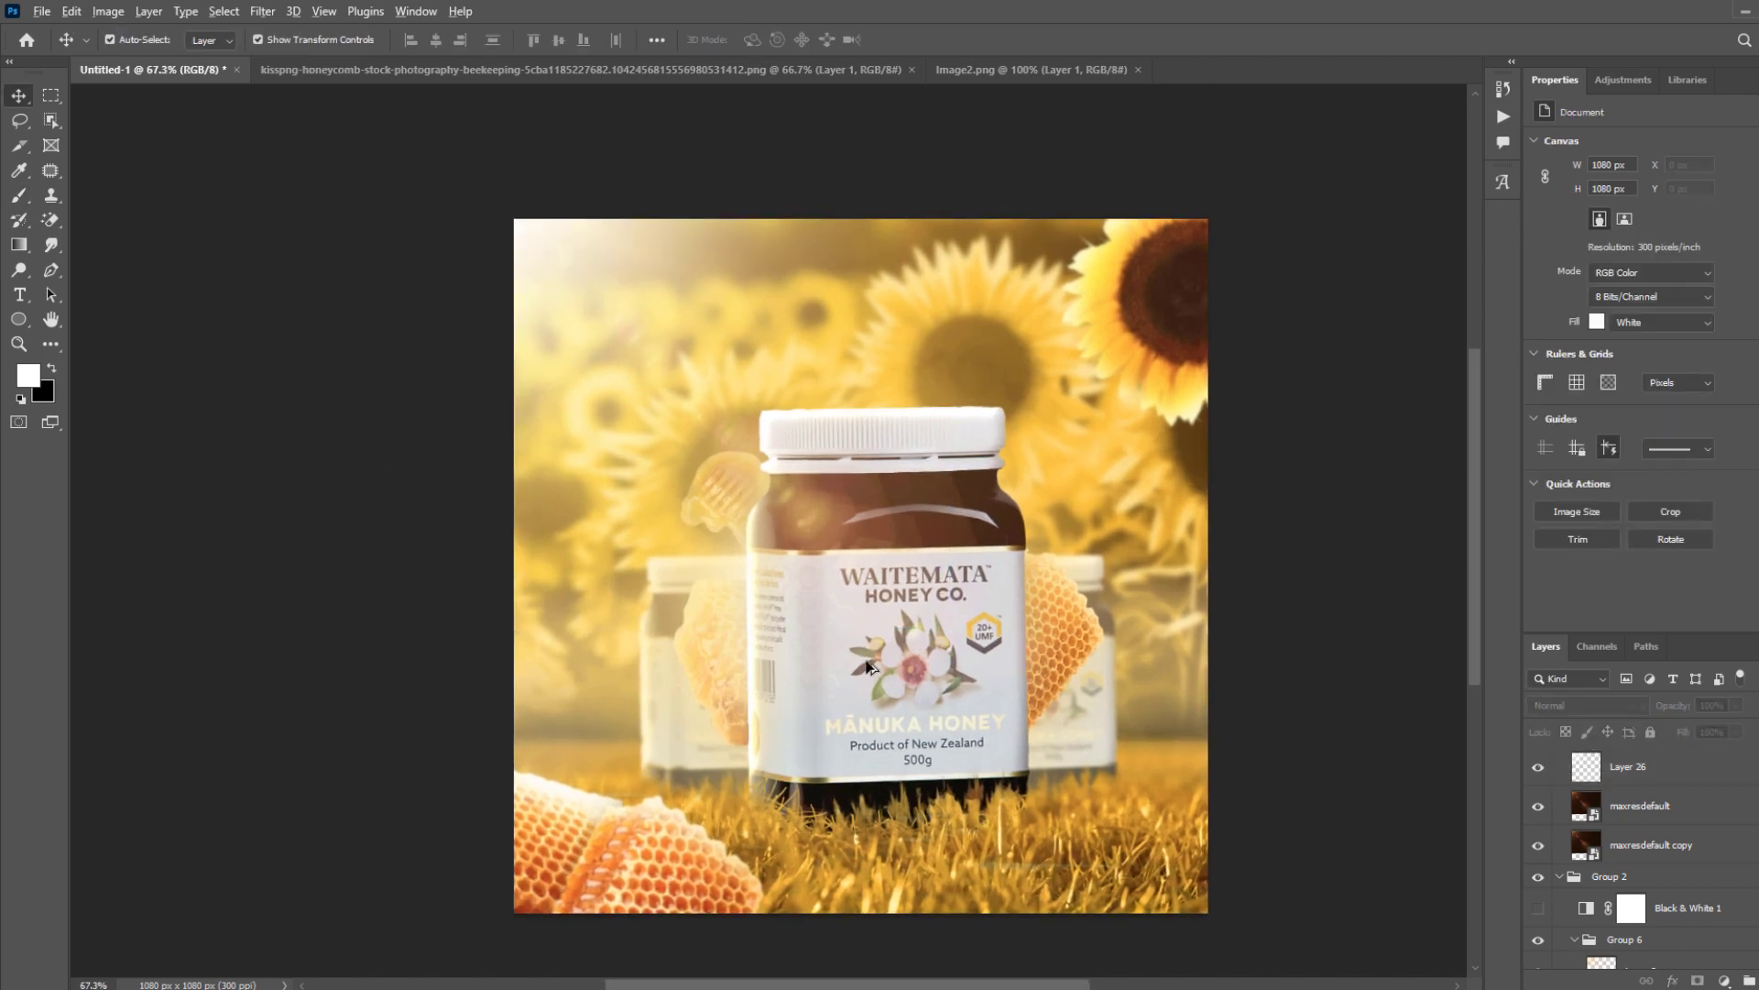
Add the white Montserrat Light text "Manuka" above the jar and enlarge it to 36.17 pt.
{"action": "scroll", "coordinate": [854, 656], "scroll_direction": "down", "scroll_amount": 2}
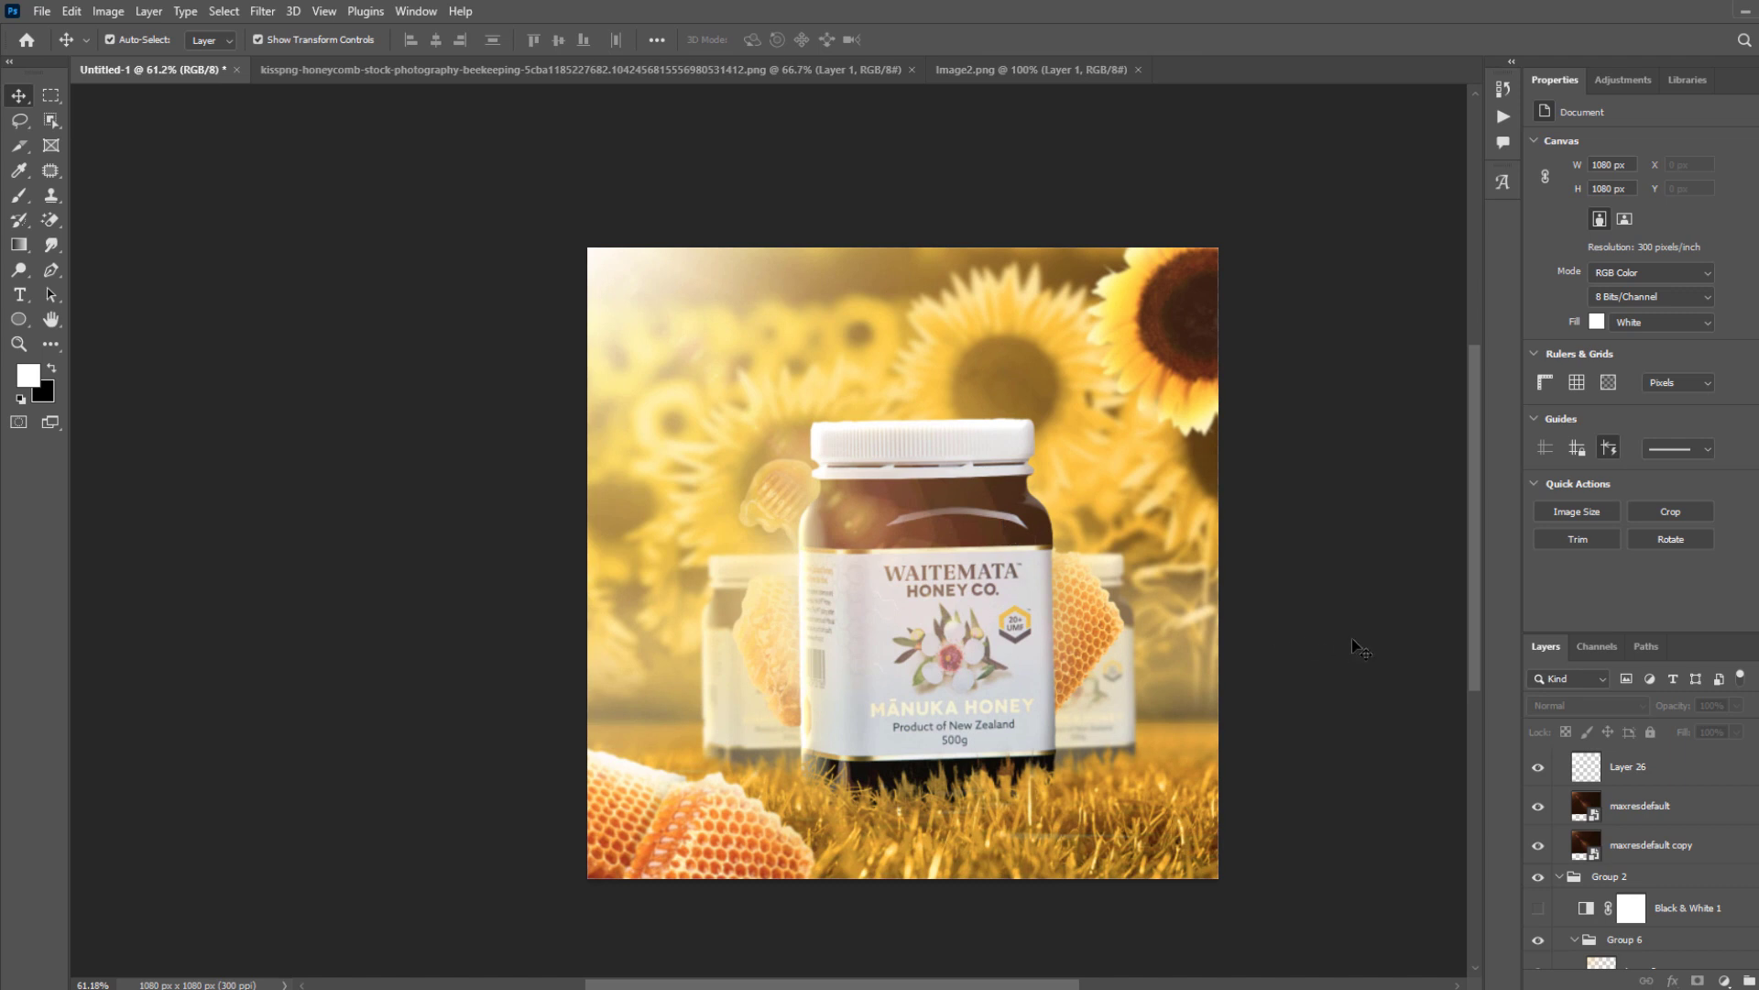
{"action": "scroll", "coordinate": [944, 602], "scroll_direction": "up", "scroll_amount": 2}
{"action": "scroll", "coordinate": [1754, 834], "scroll_direction": "up", "scroll_amount": 1}
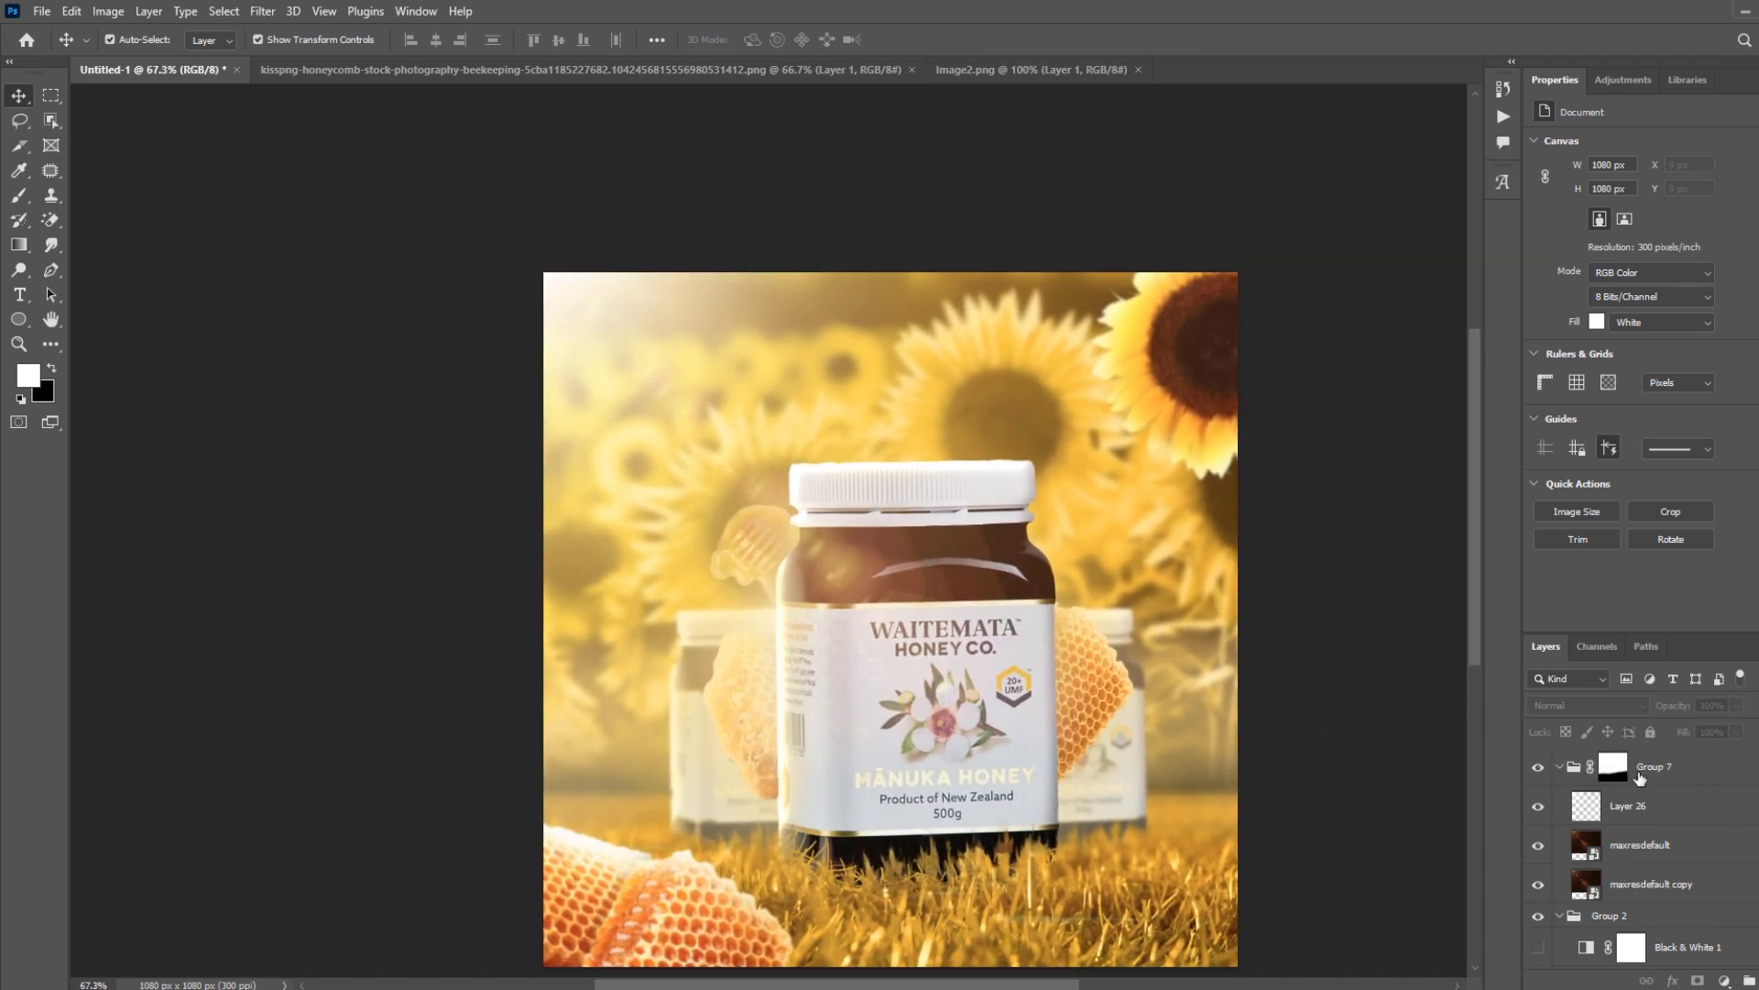
{"action": "left_click", "coordinate": [1680, 780]}
{"action": "key", "text": "ctrl+shift+alt+n"}
{"action": "left_click_drag", "start_coordinate": [847, 443], "coordinate": [858, 457]}
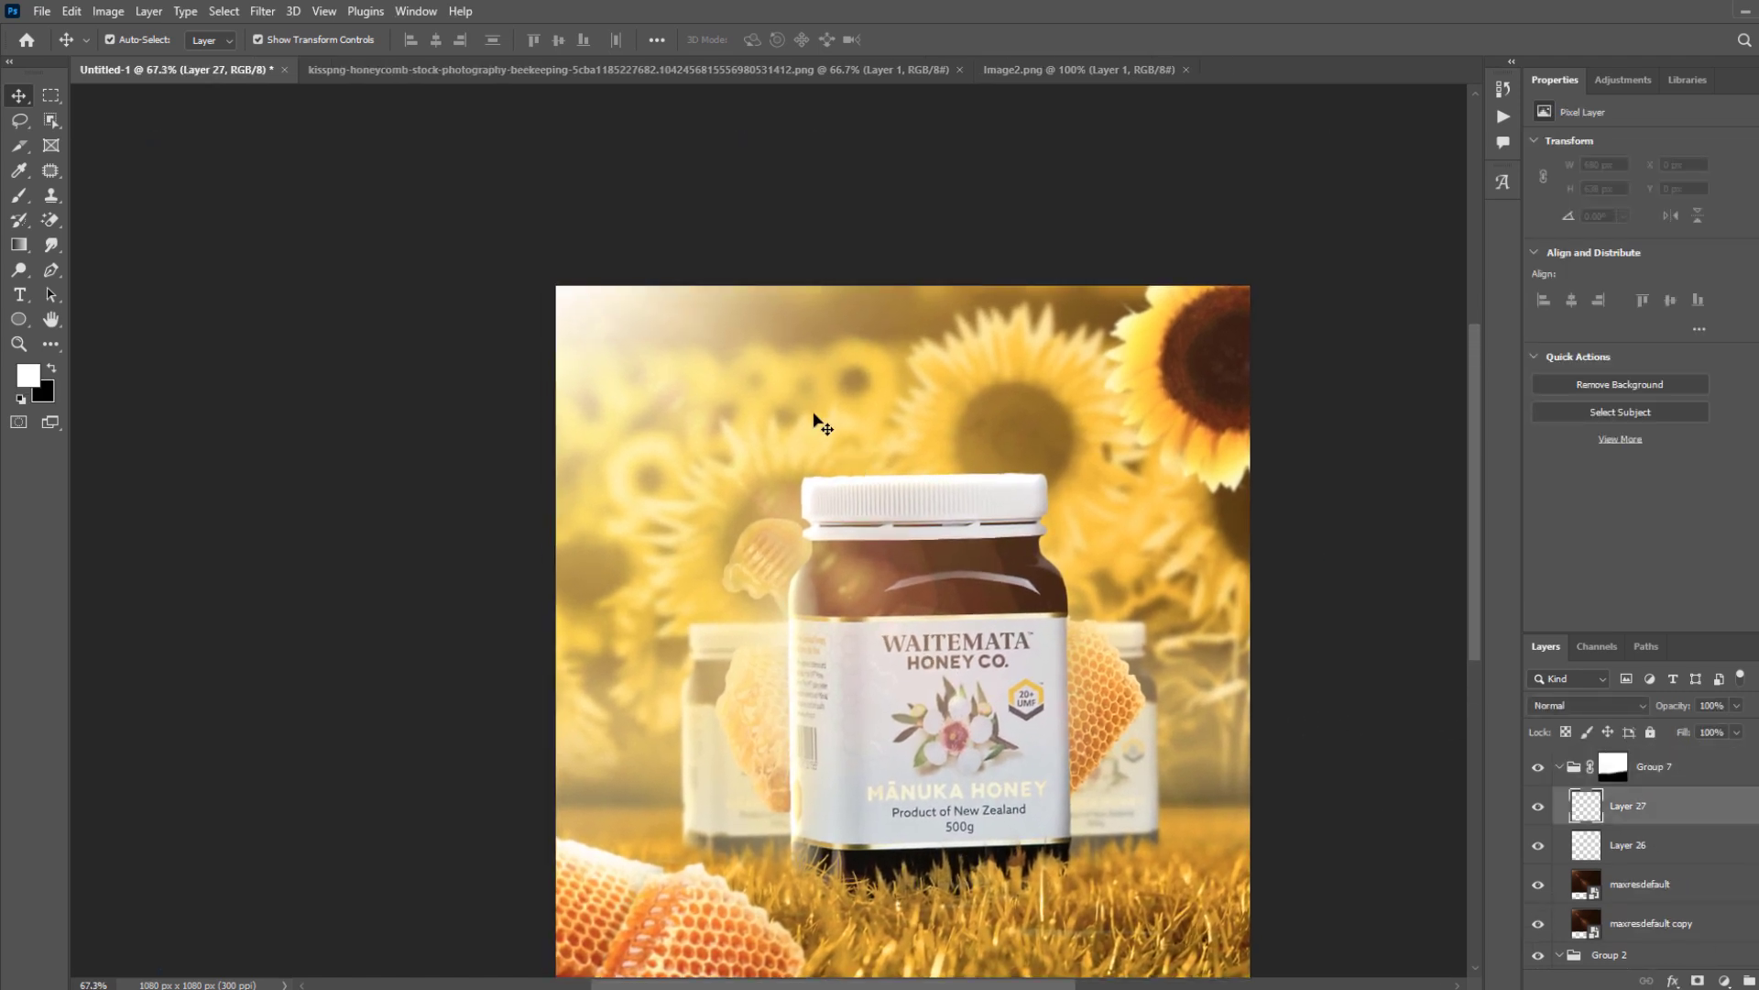
{"action": "key", "text": "t"}
{"action": "left_click", "coordinate": [811, 408]}
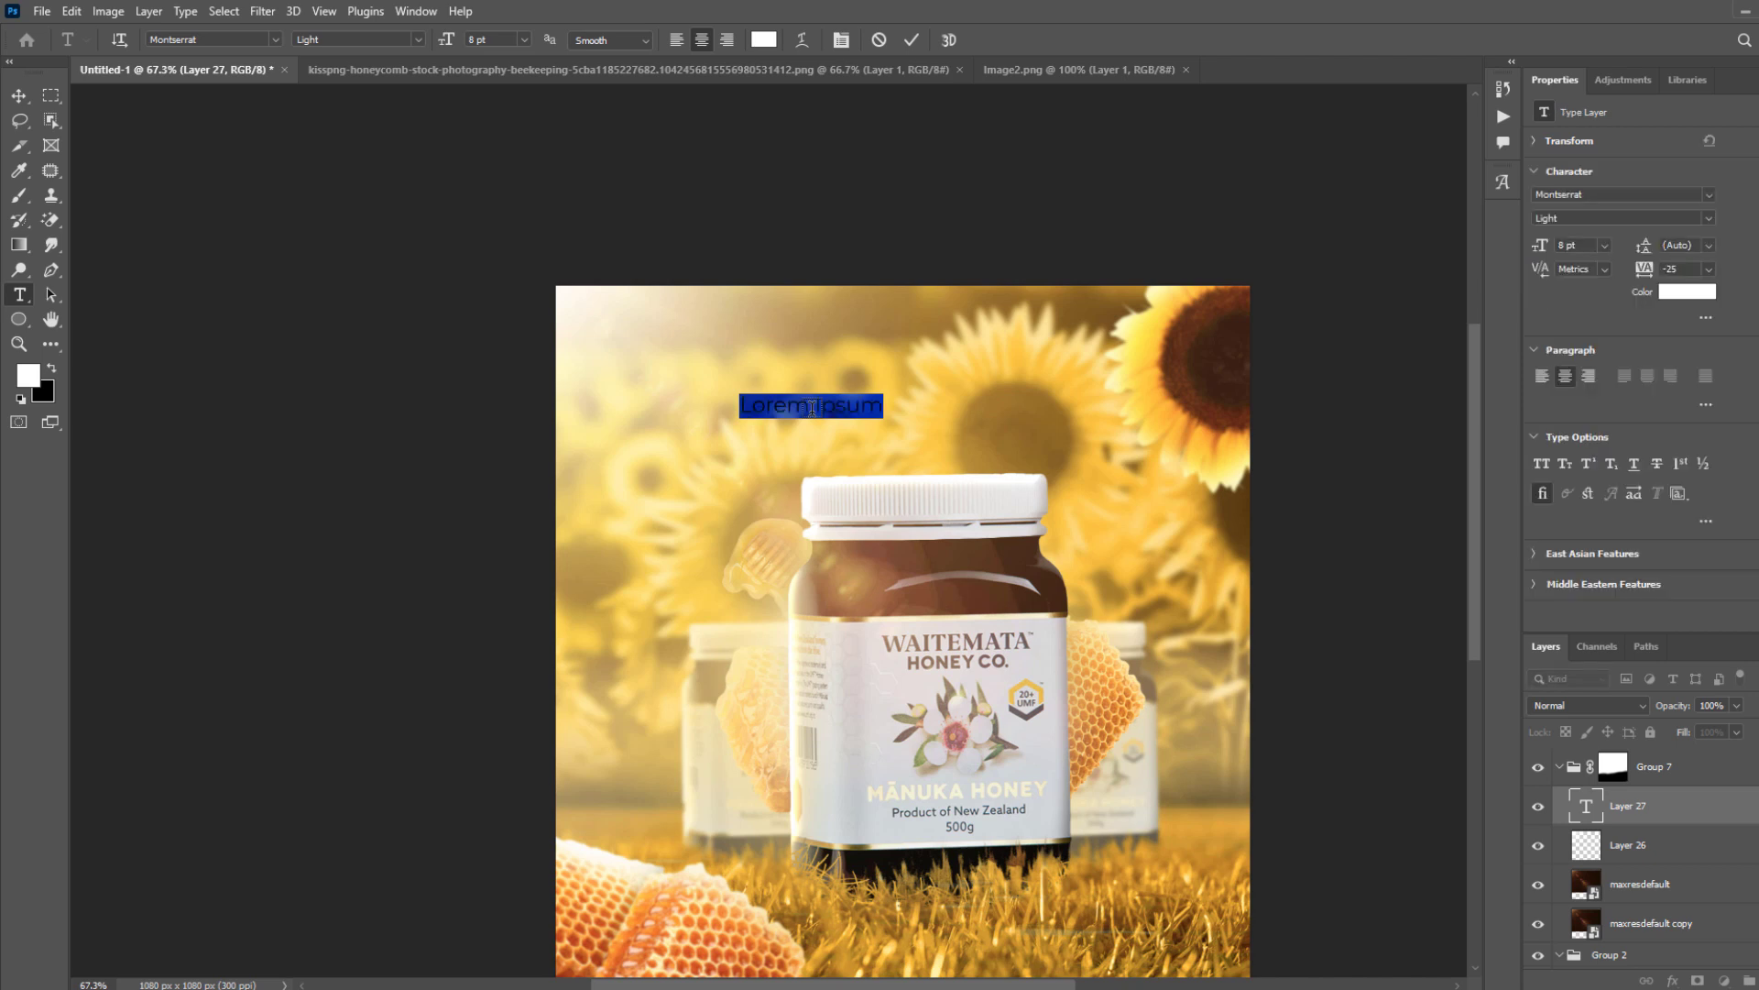
{"action": "left_click", "coordinate": [812, 408]}
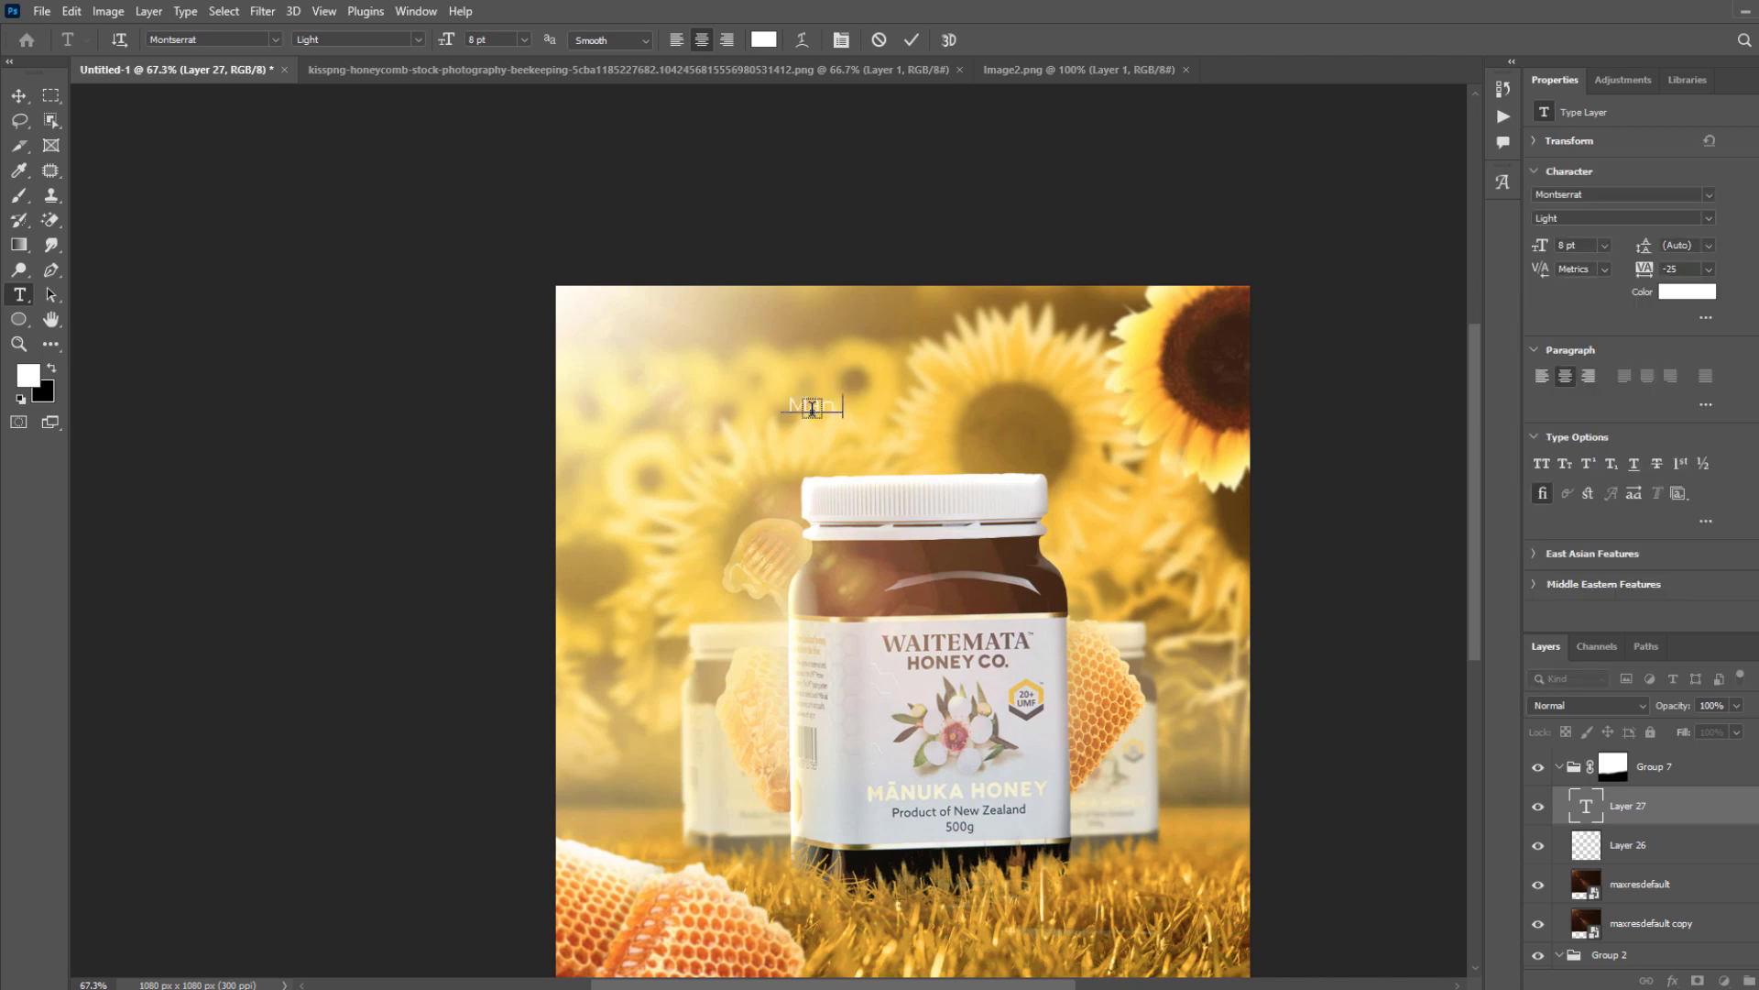
{"action": "key", "text": "ctrl+t"}
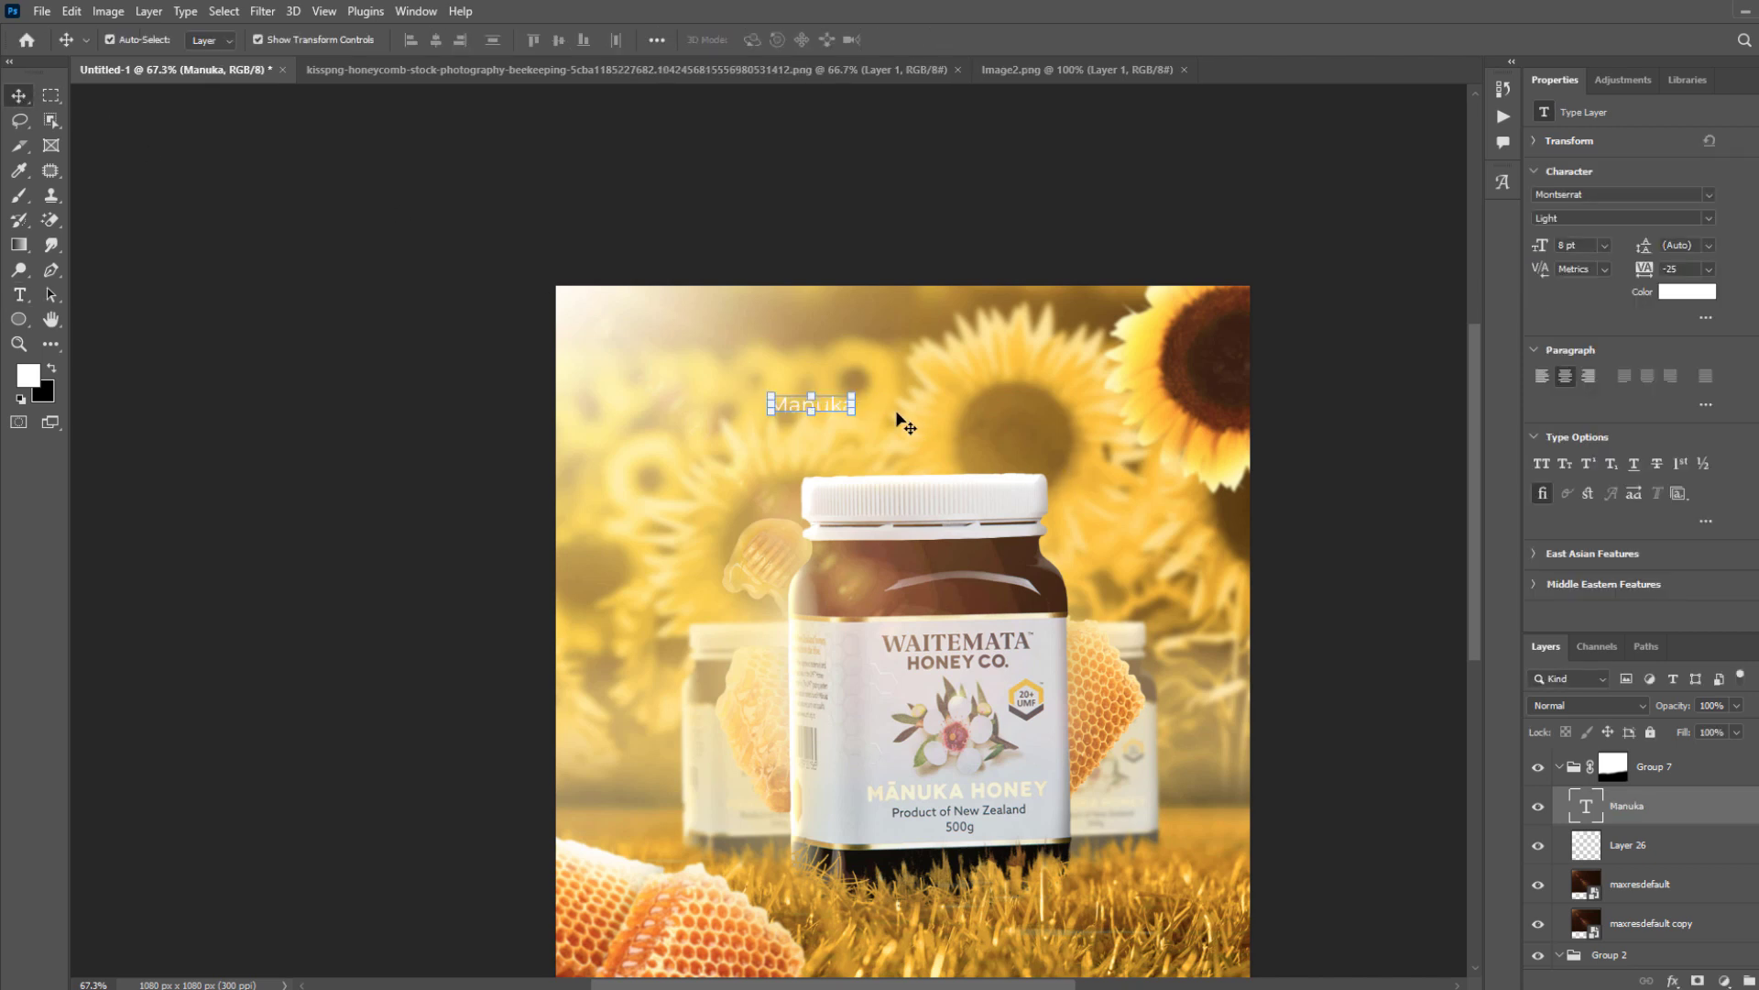
{"action": "left_click_drag", "start_coordinate": [854, 397], "coordinate": [1007, 352]}
Duplicate the Manuka text just above the original and reword the copy as "Honey".
{"action": "left_click_drag", "start_coordinate": [960, 412], "coordinate": [1014, 356]}
{"action": "key", "text": "Return"}
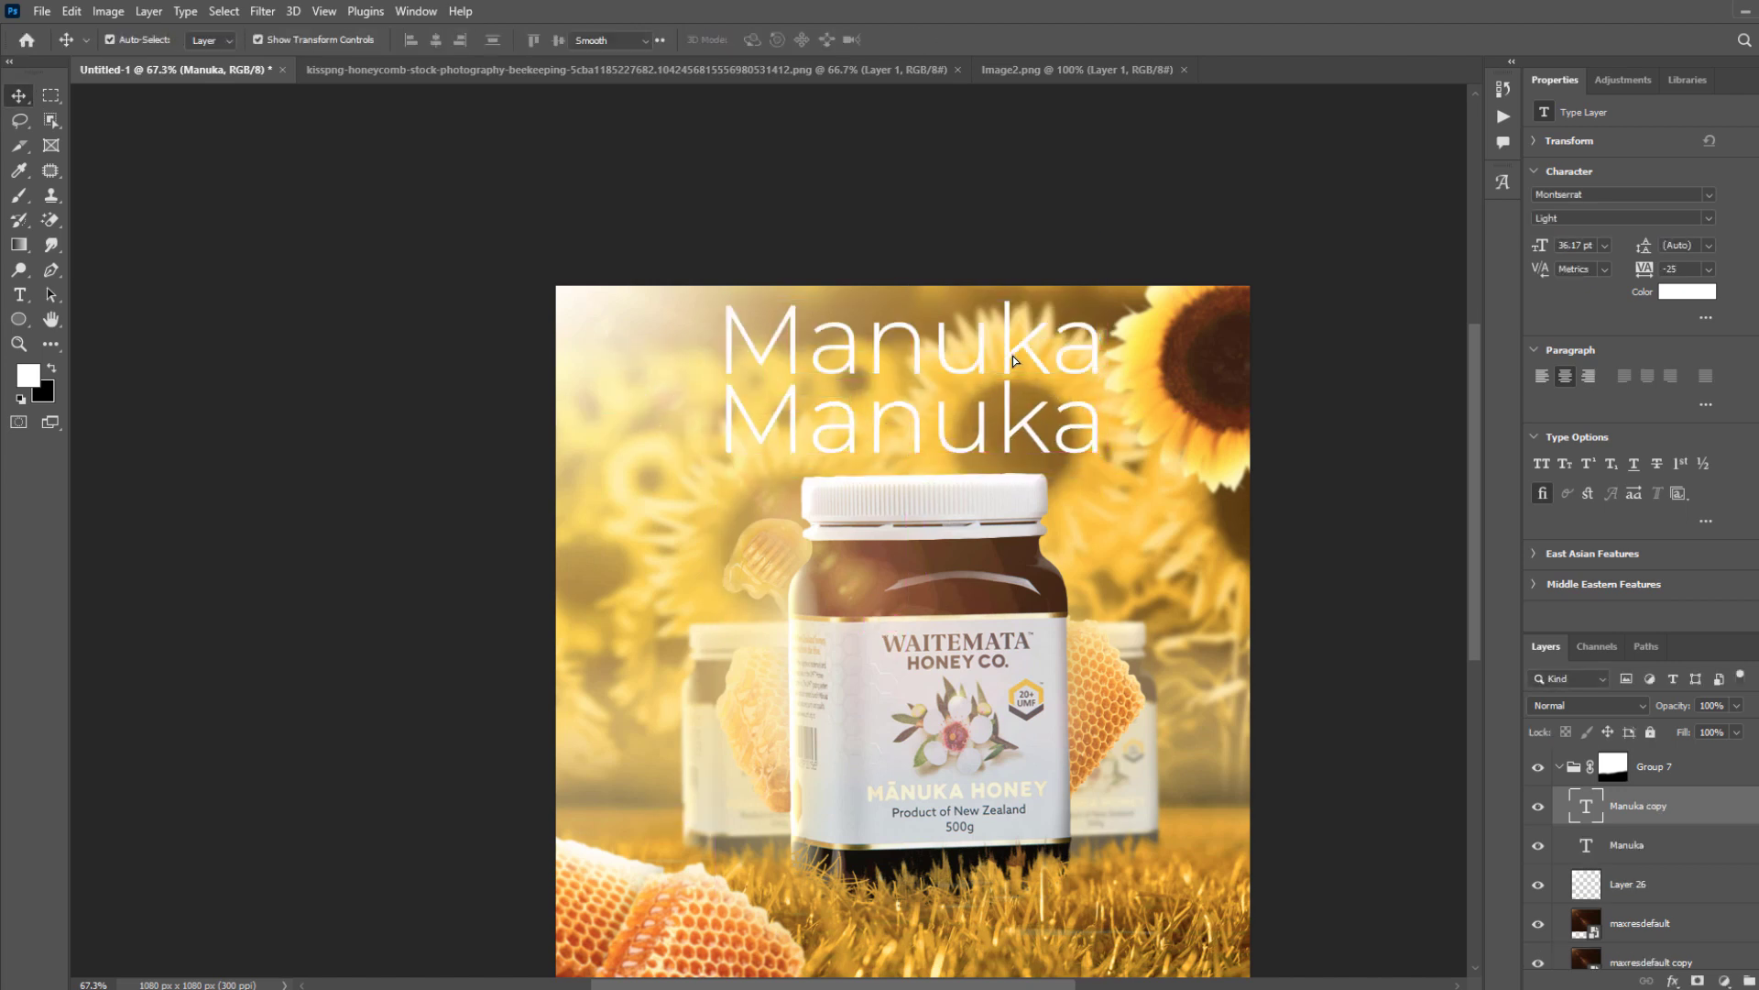
{"action": "double_click", "coordinate": [1013, 356]}
{"action": "type", "text": "Honey"}
Set the Honey text's font to Jannet Regular and turn off its standard ligatures.
{"action": "key", "text": "ctrl+a"}
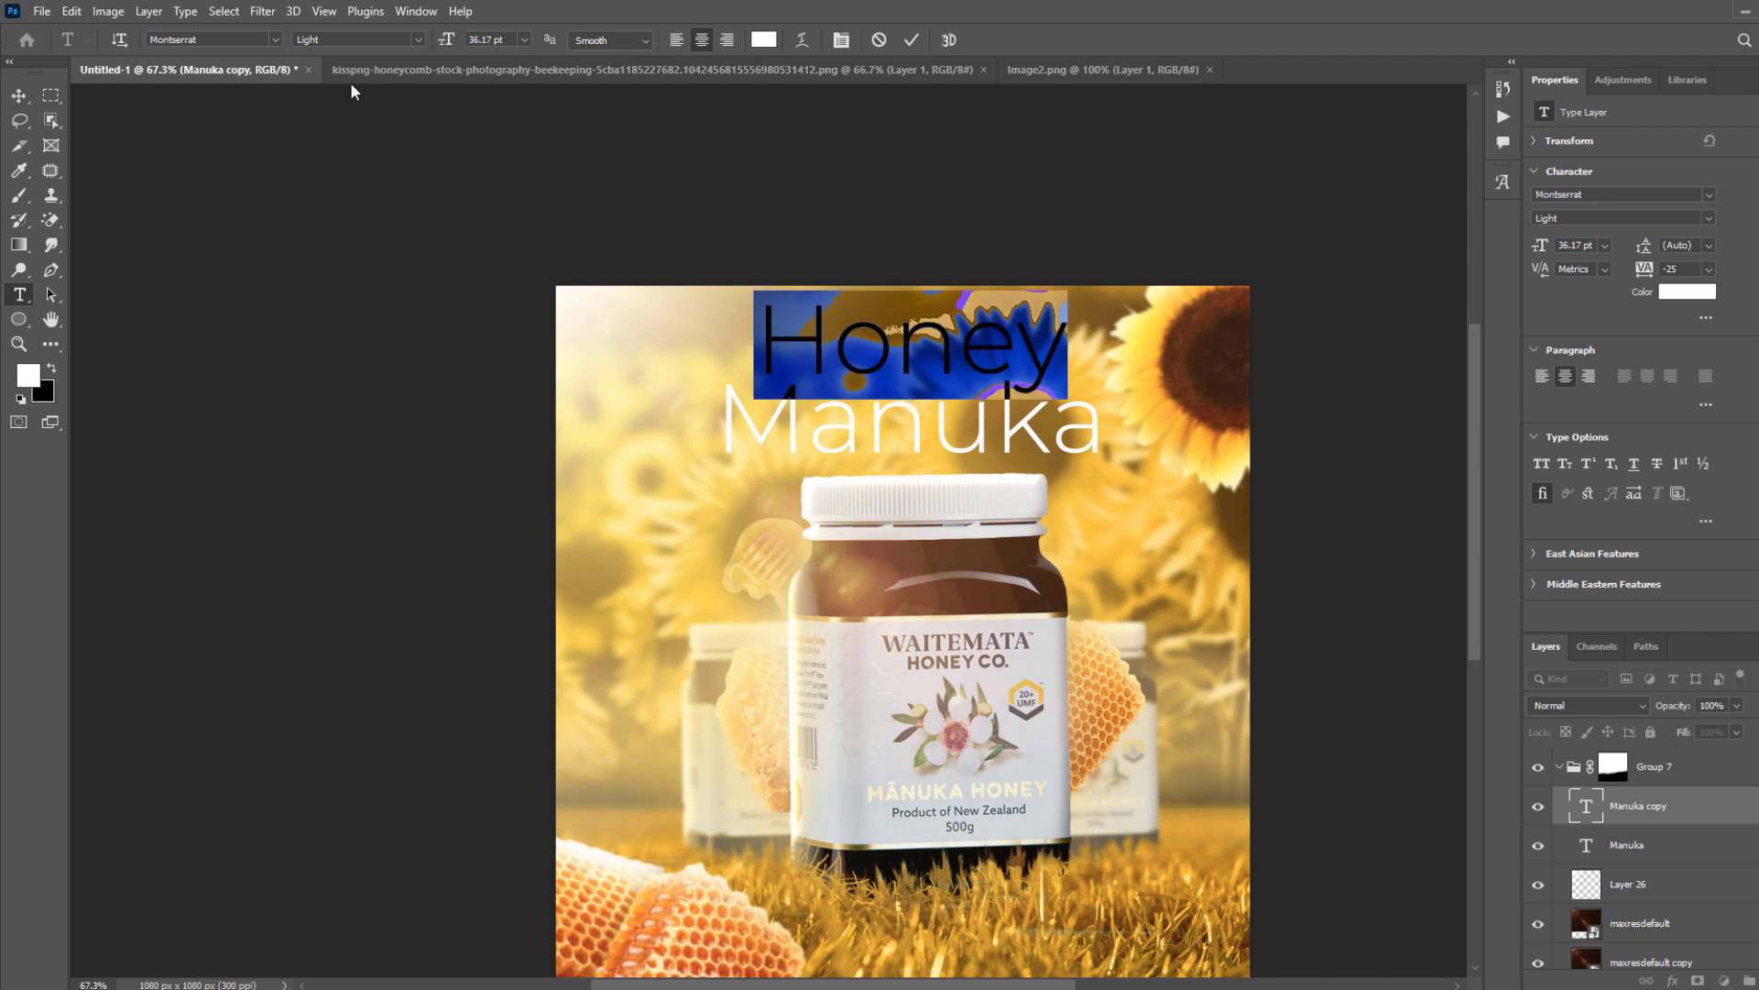
{"action": "left_click", "coordinate": [221, 44]}
{"action": "type", "text": "Jannet"}
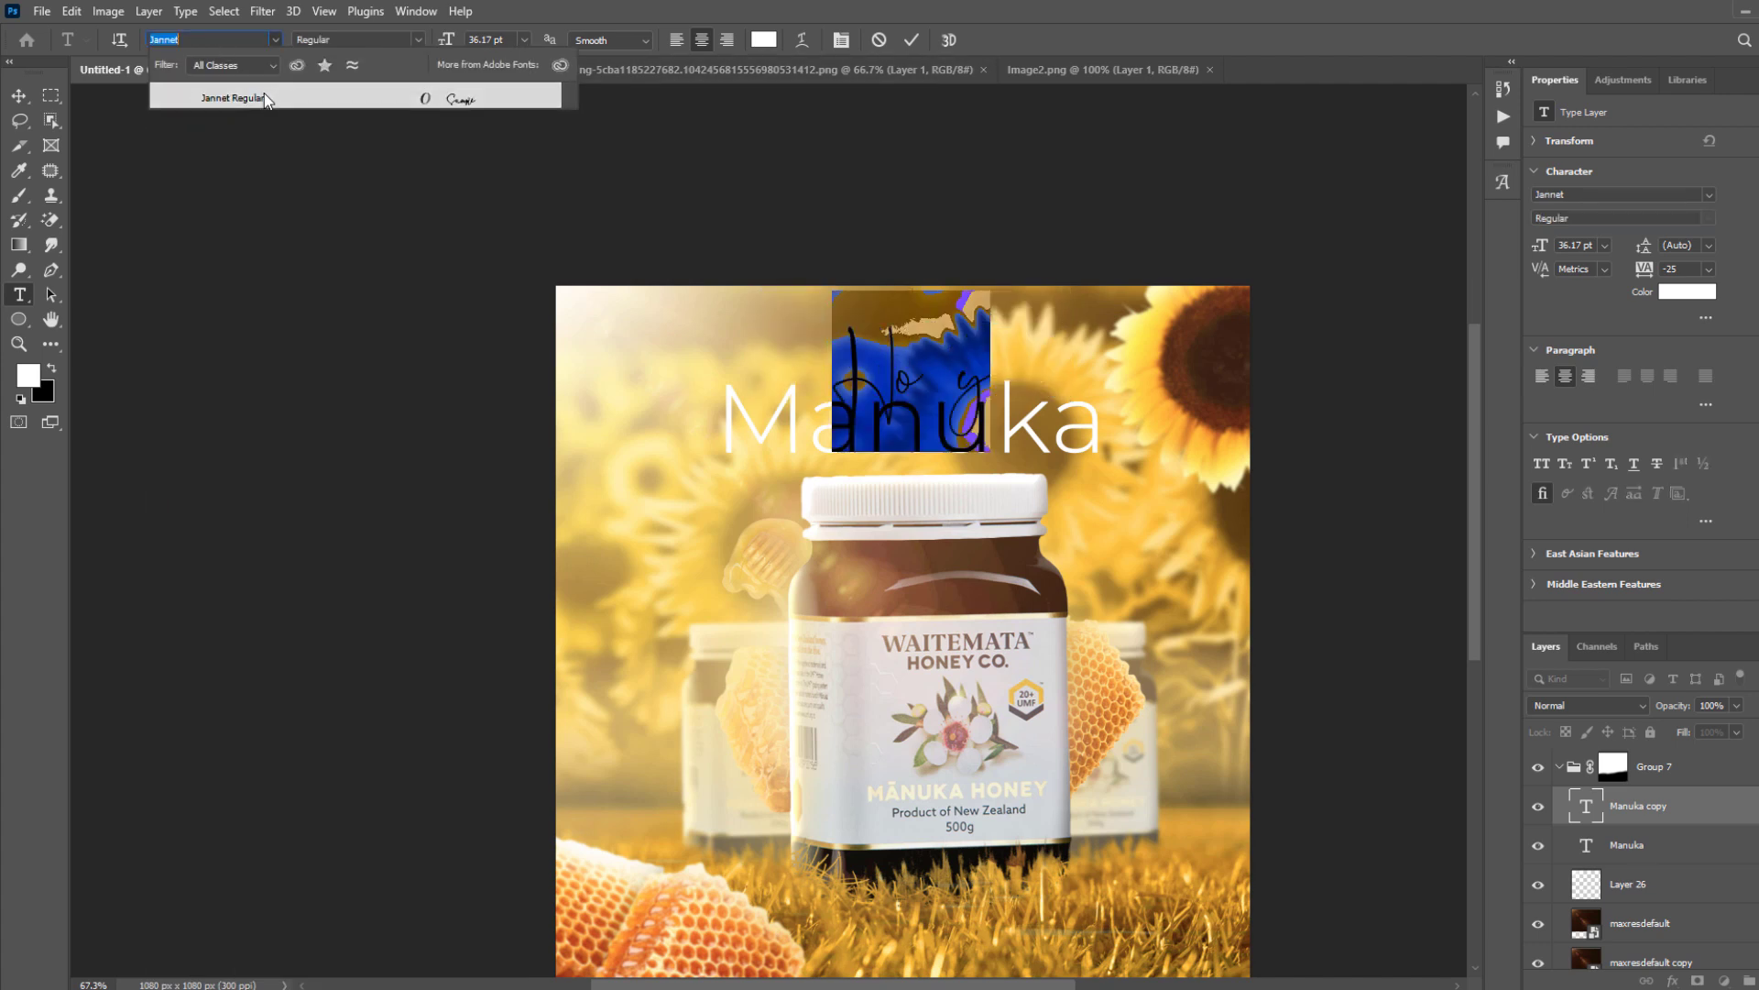
{"action": "left_click", "coordinate": [264, 91]}
{"action": "left_click", "coordinate": [1543, 493]}
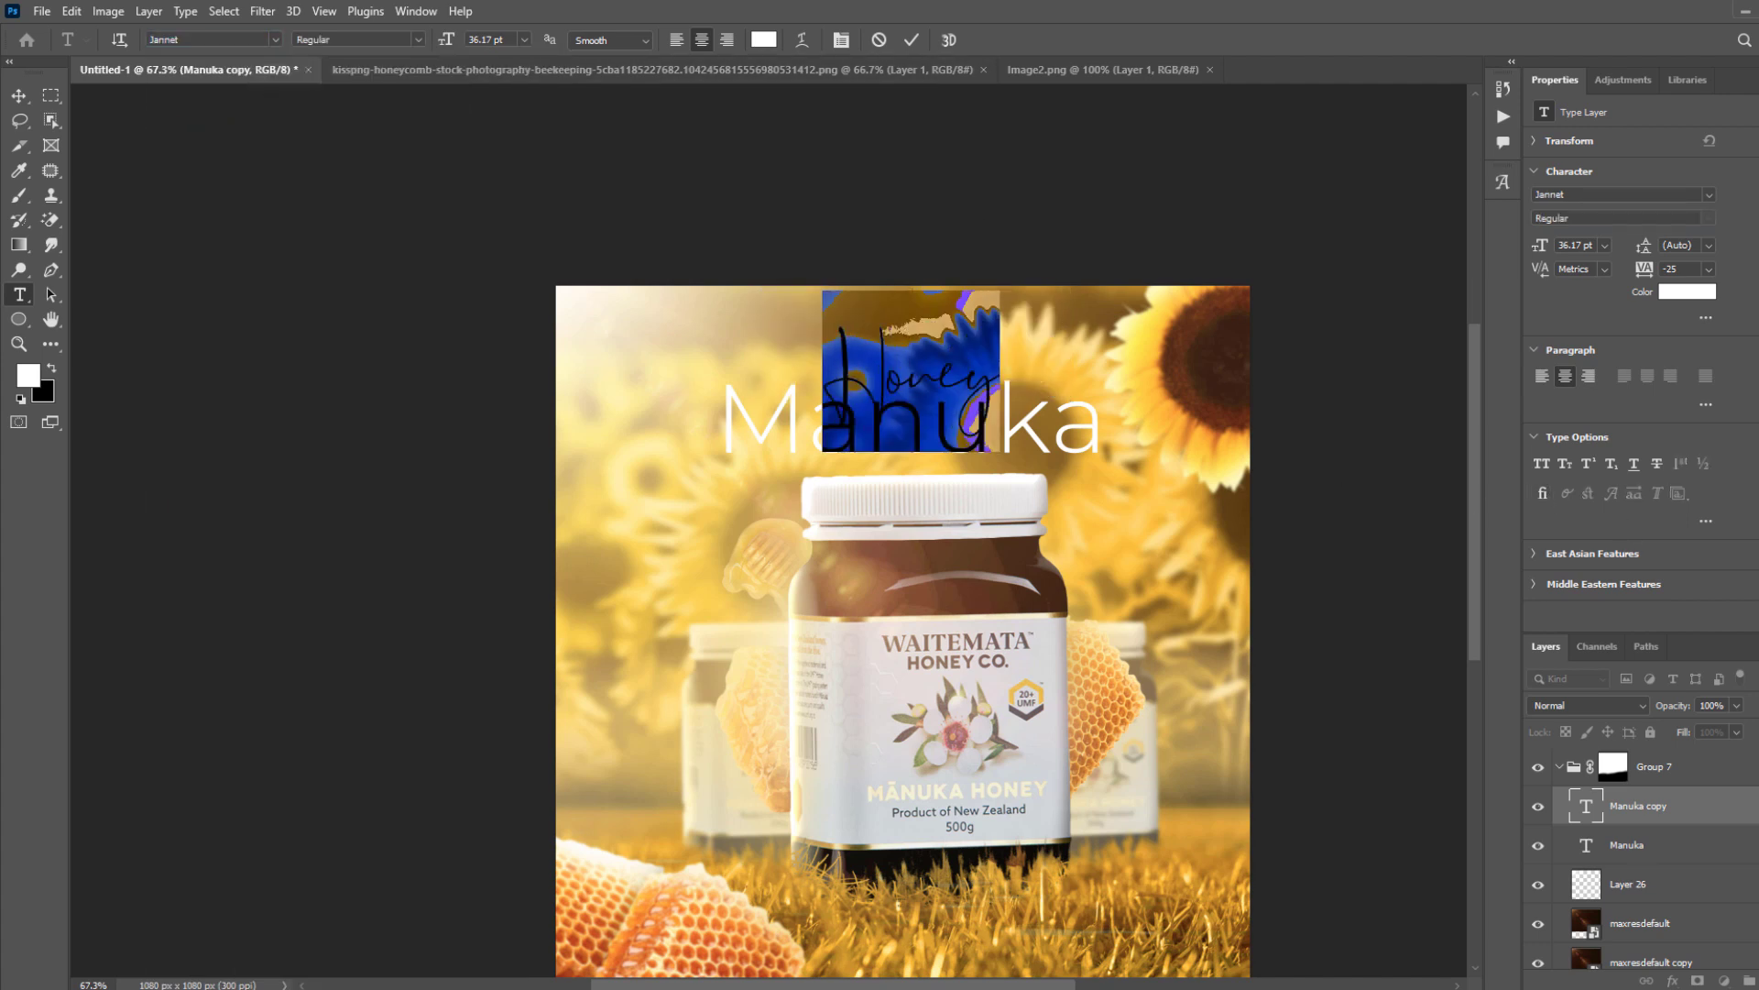
Scale the Honey text up to about 134% around its centre.
{"action": "left_click", "coordinate": [20, 97]}
{"action": "key", "text": "ctrl+t"}
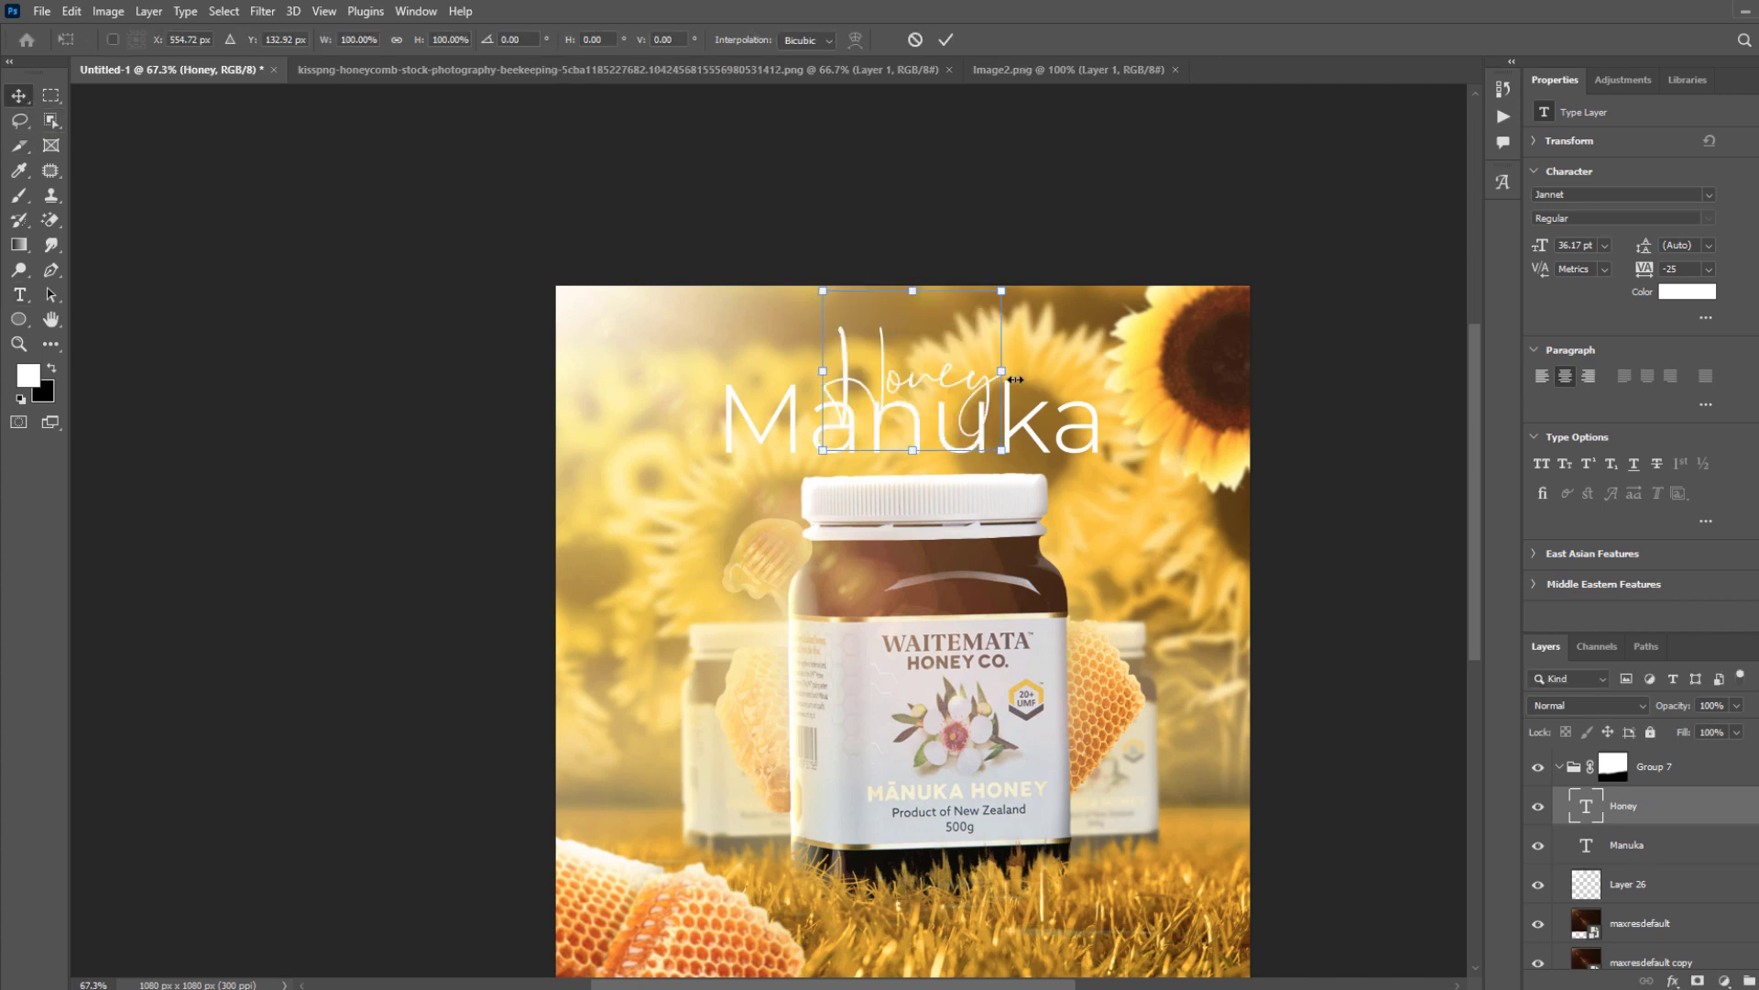
{"action": "left_click_drag", "start_coordinate": [1001, 371], "coordinate": [1032, 371]}
{"action": "key", "text": "Return"}
Retype the Manuka text in capitals as "MANUKA" and set its style to Montserrat Bold.
{"action": "left_click", "coordinate": [1074, 432]}
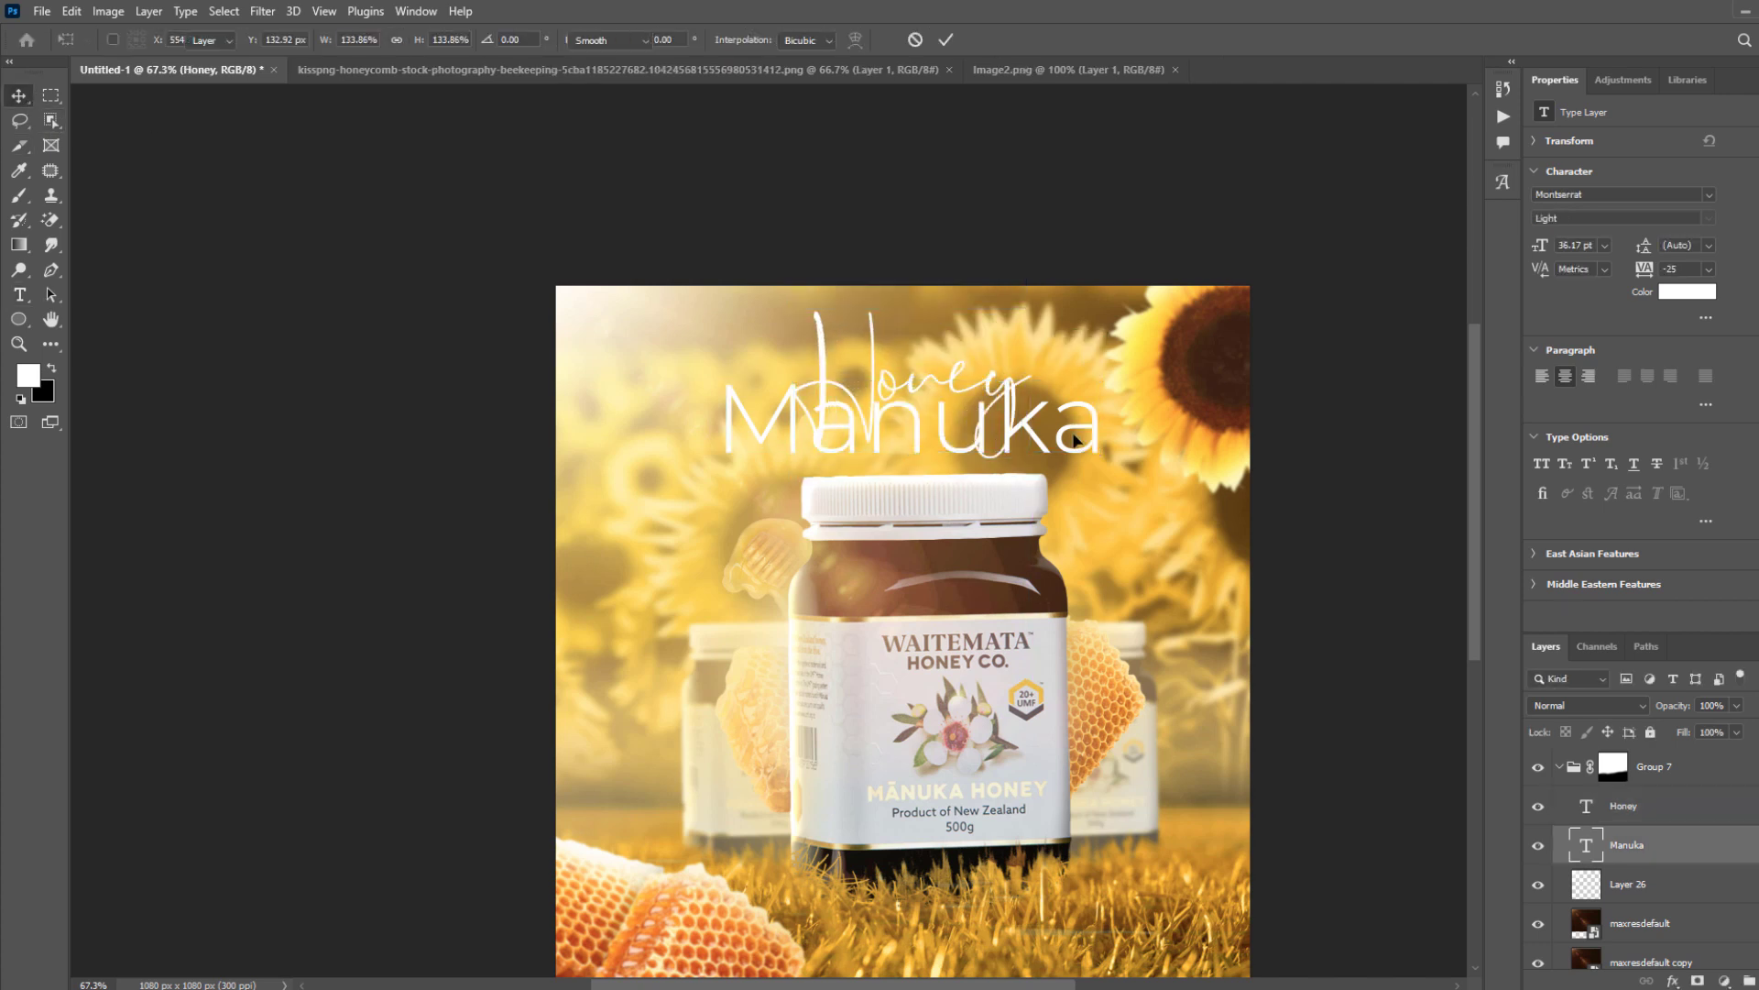
{"action": "key", "text": "t"}
{"action": "key", "text": "ctrl+a"}
{"action": "double_click", "coordinate": [1071, 432]}
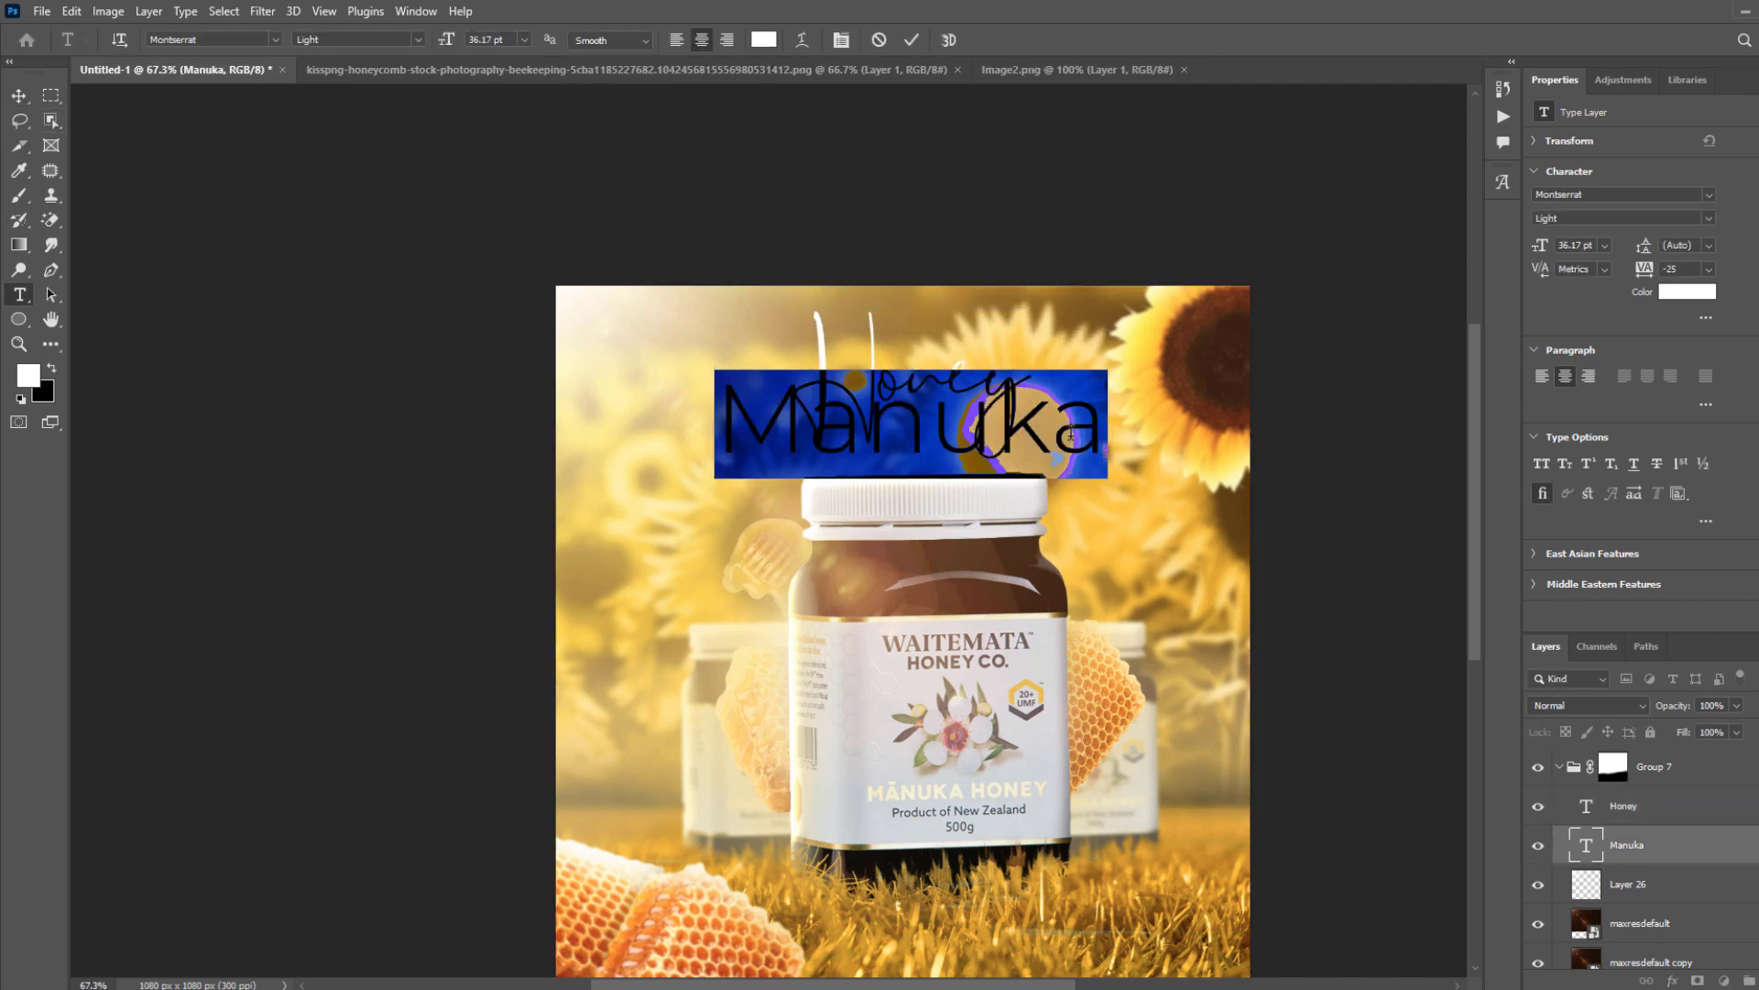
{"action": "type", "text": "MANUKA"}
{"action": "key", "text": "ctrl+a"}
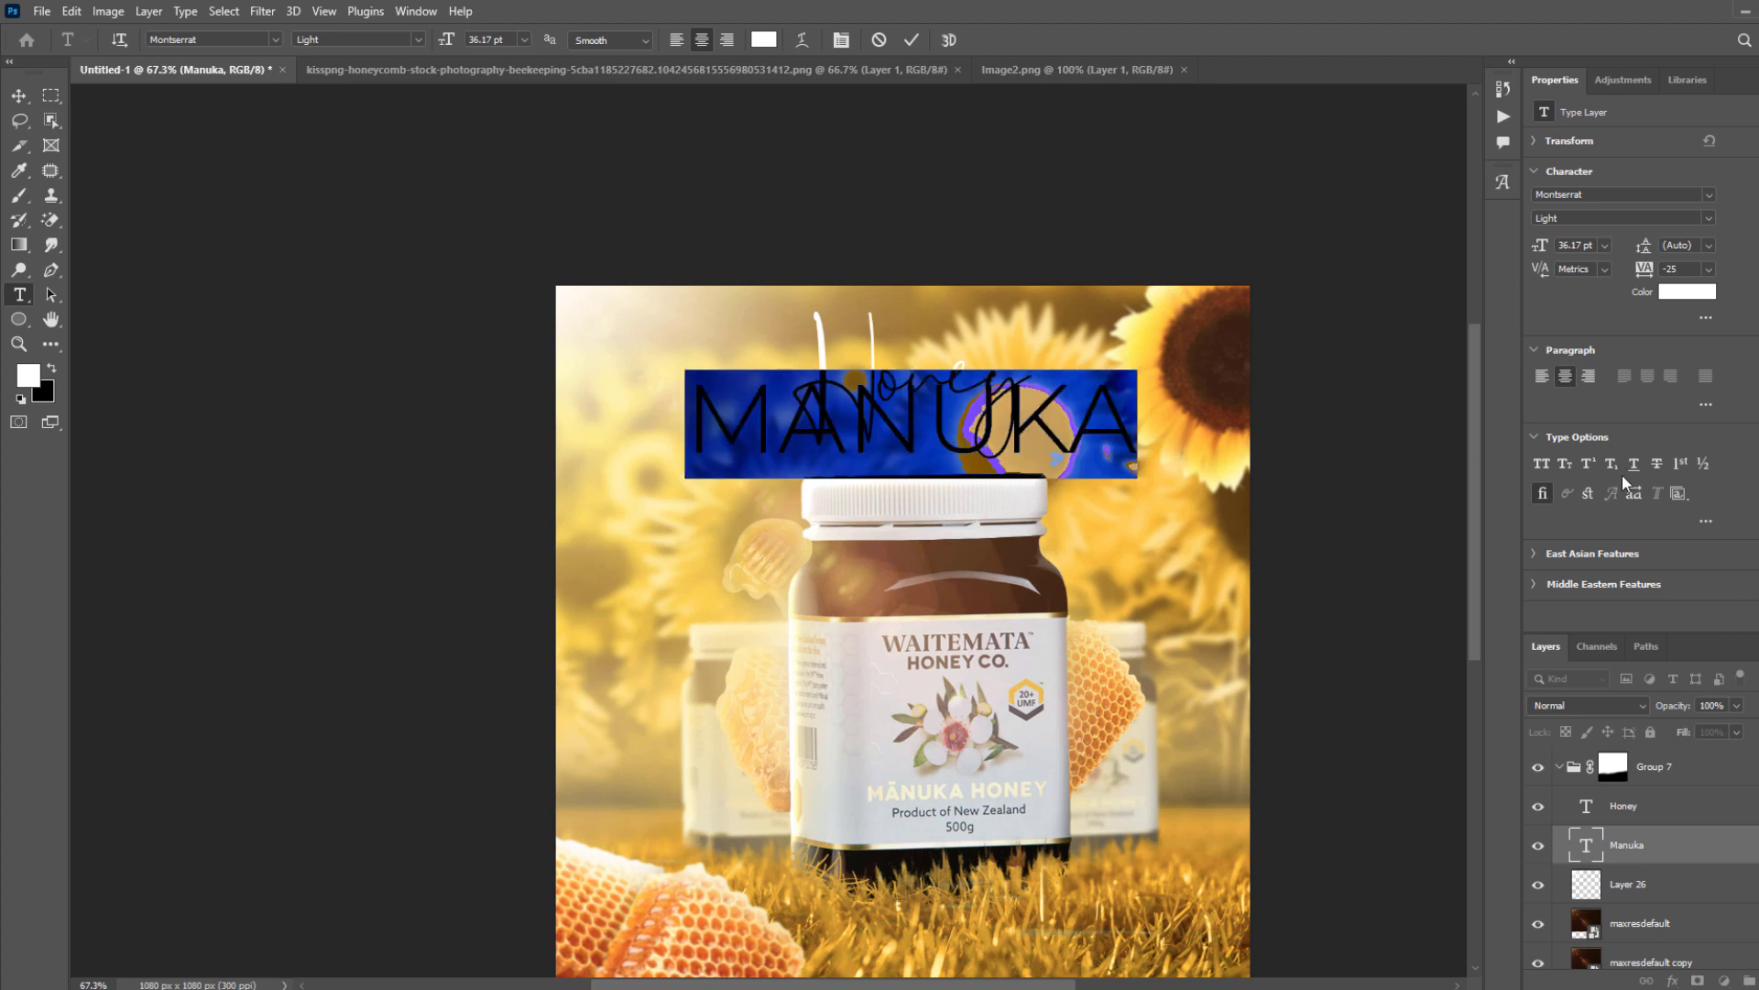
{"action": "left_click", "coordinate": [415, 40]}
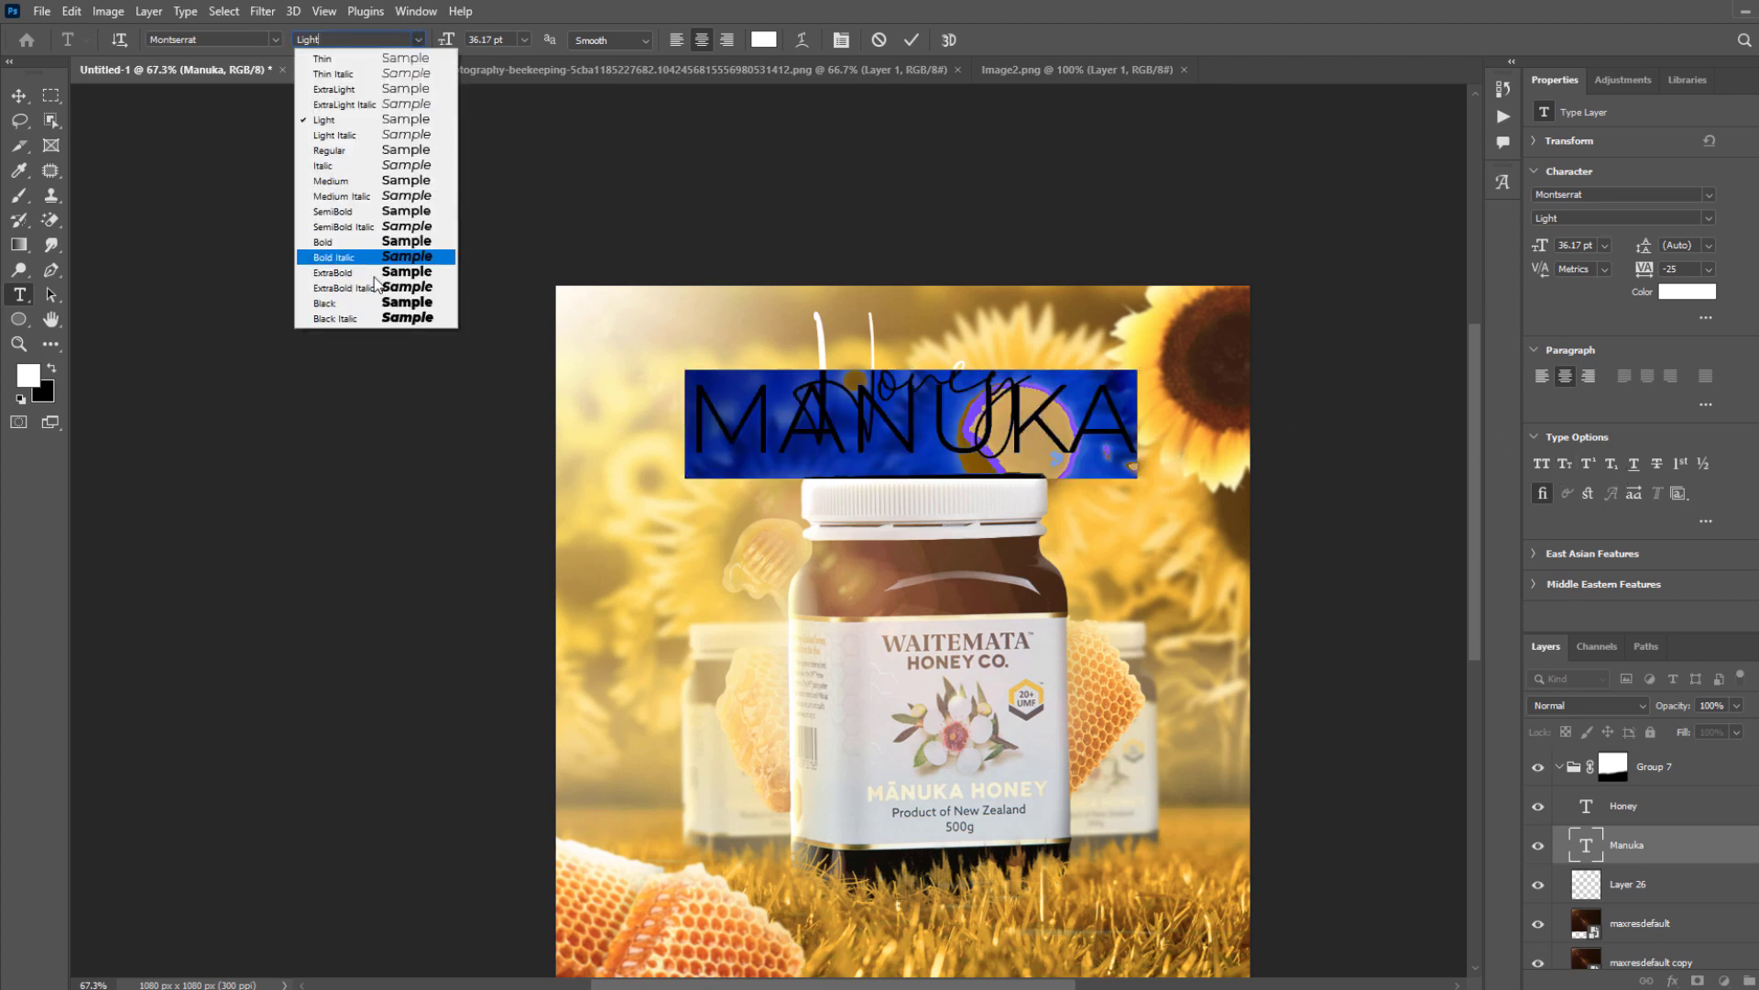
{"action": "left_click", "coordinate": [357, 244]}
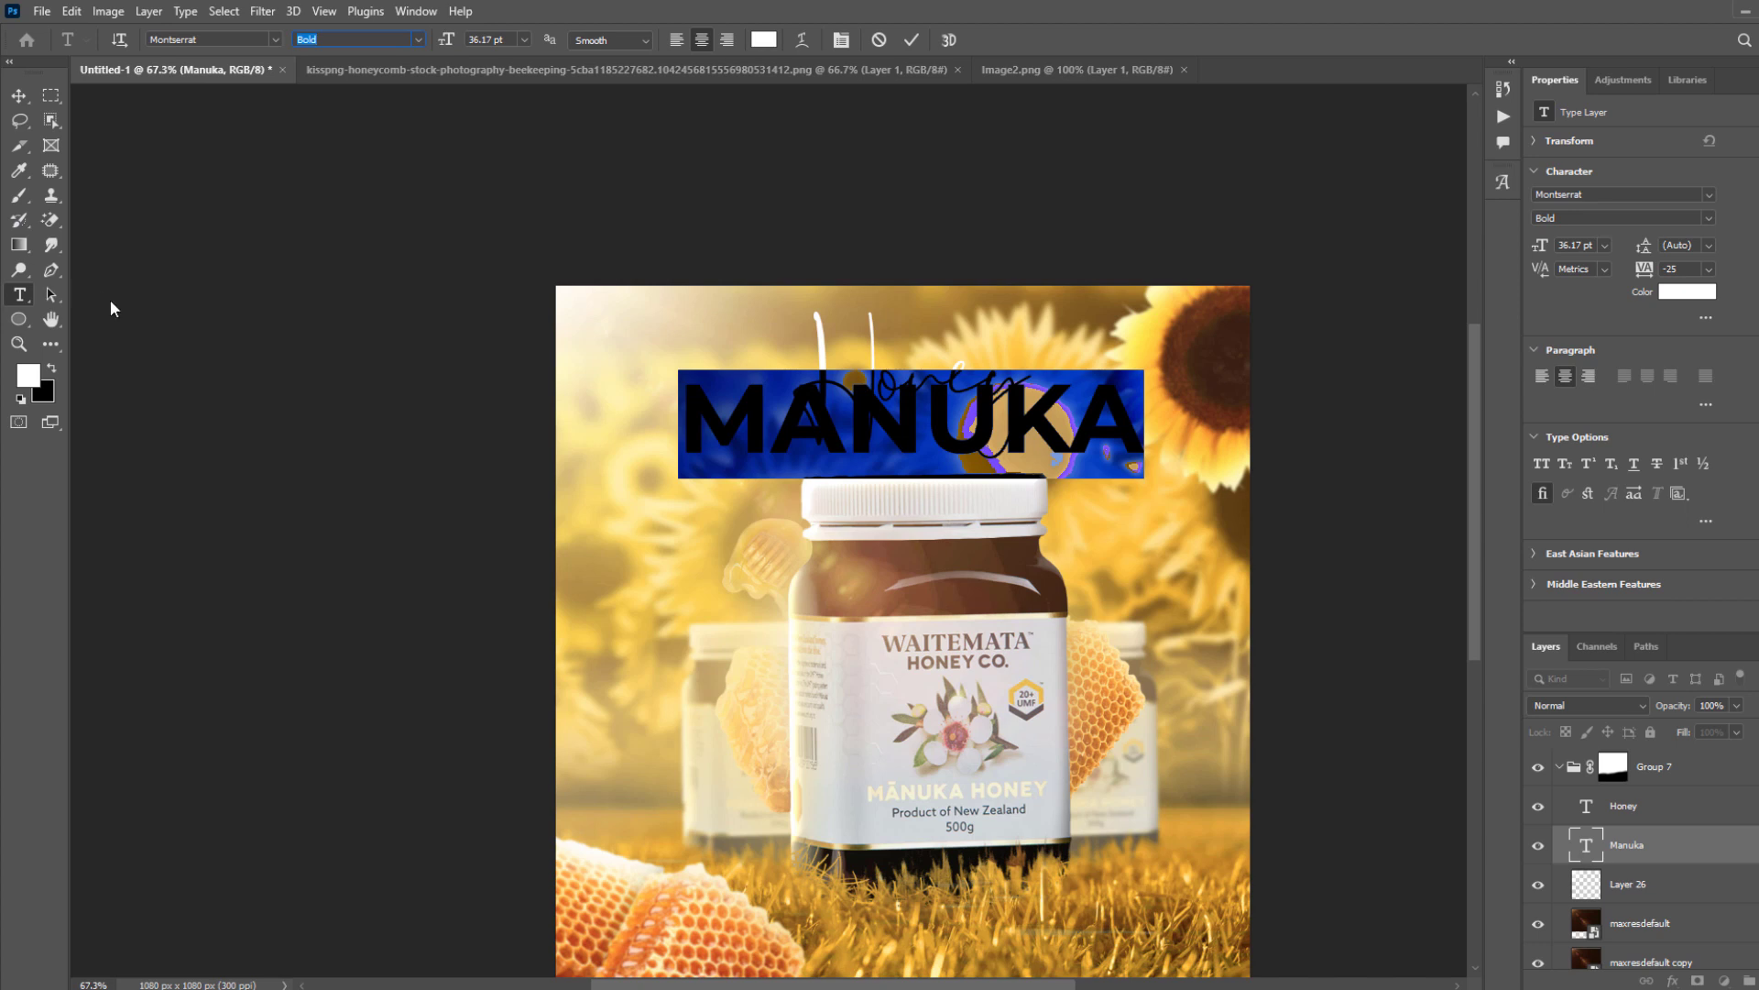
{"action": "left_click", "coordinate": [25, 95]}
{"action": "left_click", "coordinate": [311, 321]}
Move the Honey script slightly higher so it overlaps the upper part of the MANUKA text.
{"action": "scroll", "coordinate": [971, 414], "scroll_direction": "up", "scroll_amount": 2}
{"action": "left_click_drag", "start_coordinate": [971, 413], "coordinate": [971, 424]}
{"action": "left_click", "coordinate": [1638, 798]}
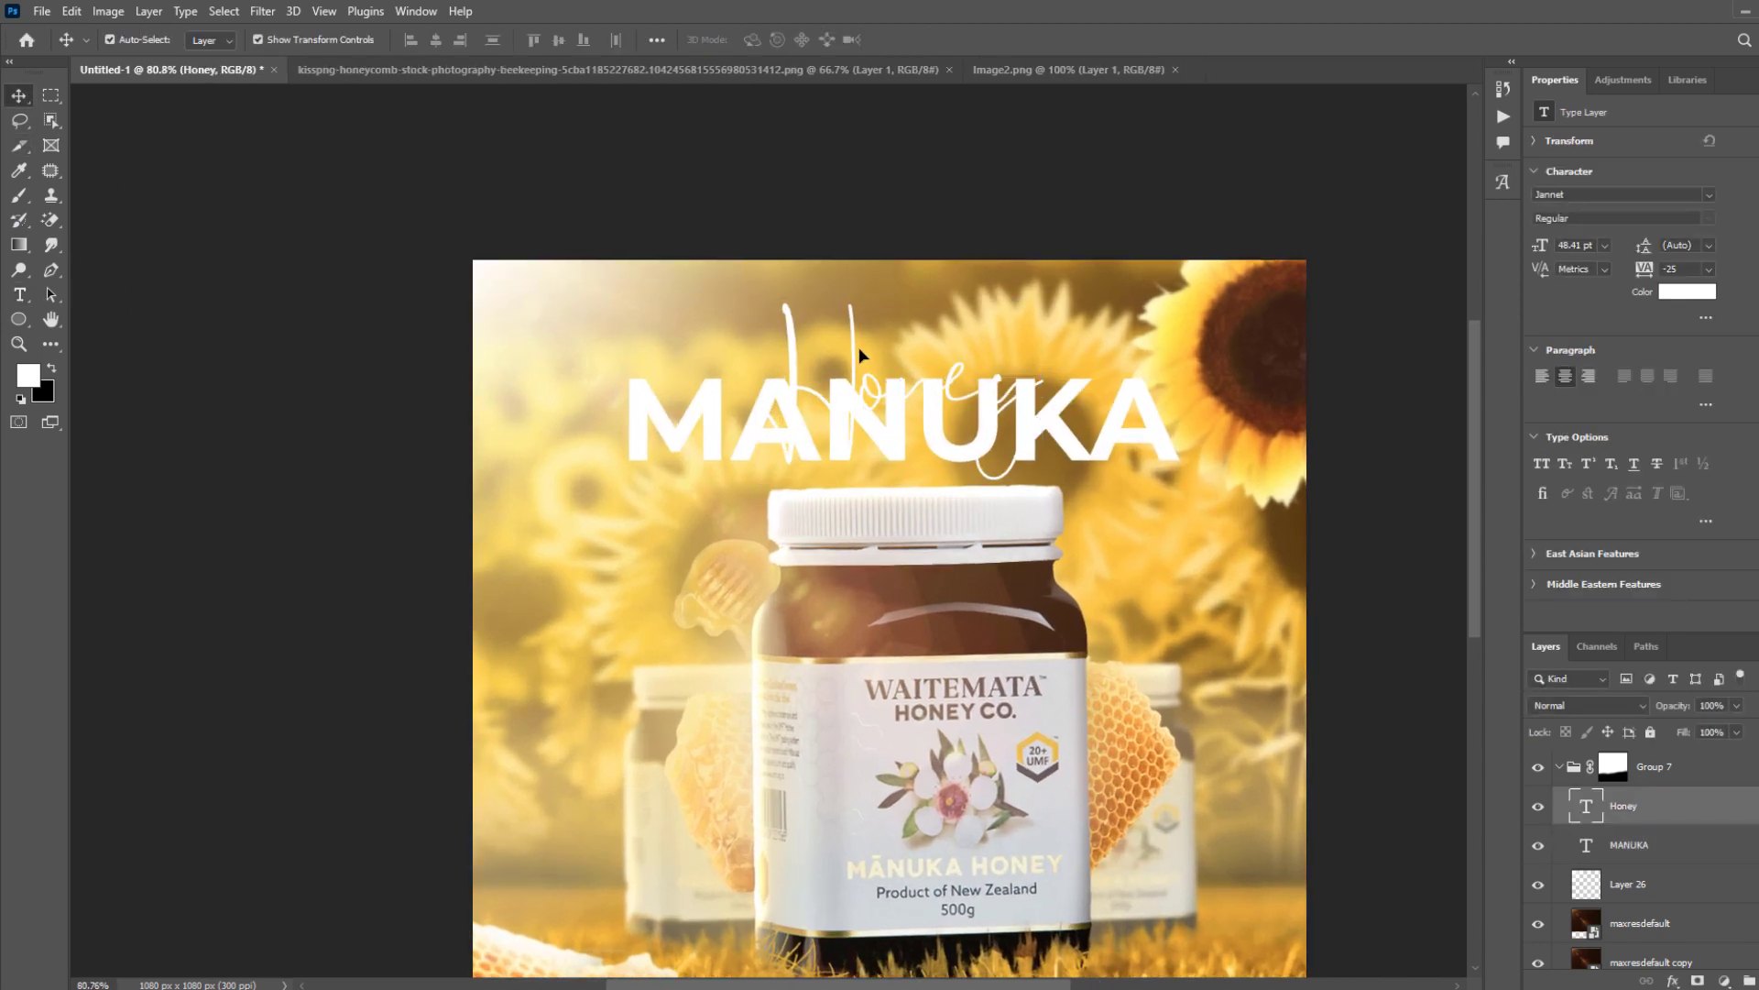
{"action": "left_click_drag", "start_coordinate": [859, 355], "coordinate": [860, 336]}
Add a black drop shadow to the Honey text with 48% opacity, 0 px distance and 13% spread, slightly increasing its size.
{"action": "right_click", "coordinate": [1659, 811]}
{"action": "left_click", "coordinate": [1467, 170]}
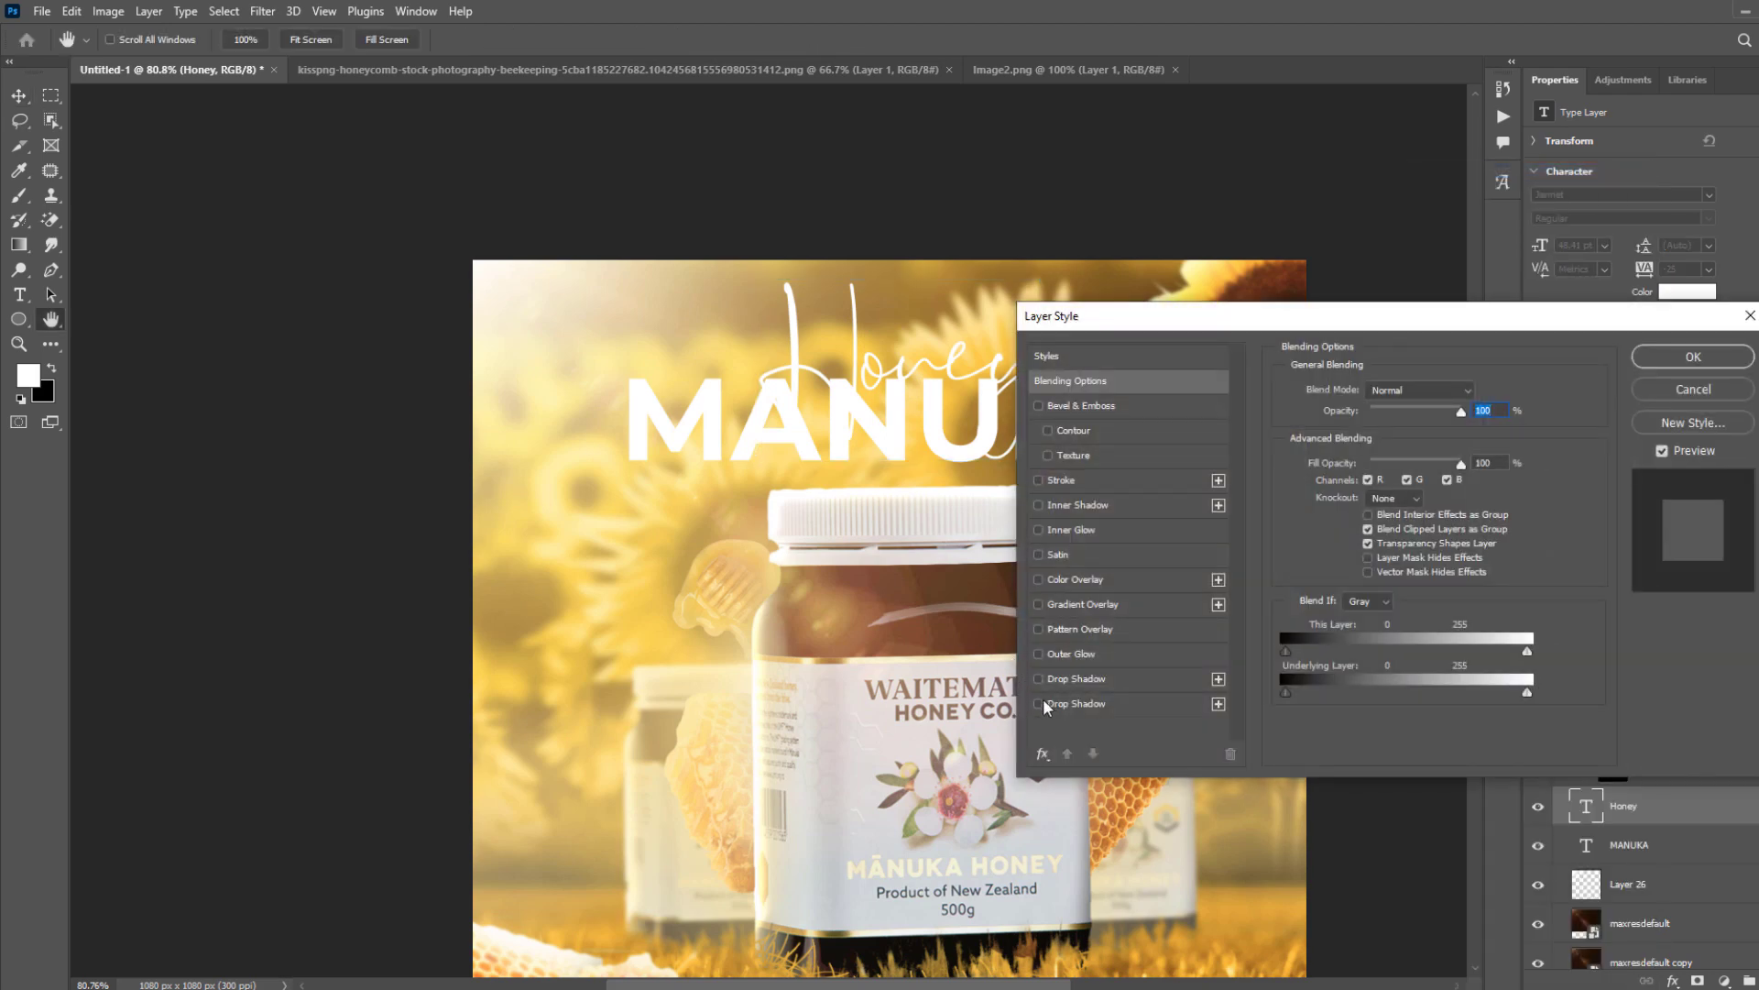
{"action": "left_click", "coordinate": [1039, 678]}
{"action": "left_click", "coordinate": [1097, 678]}
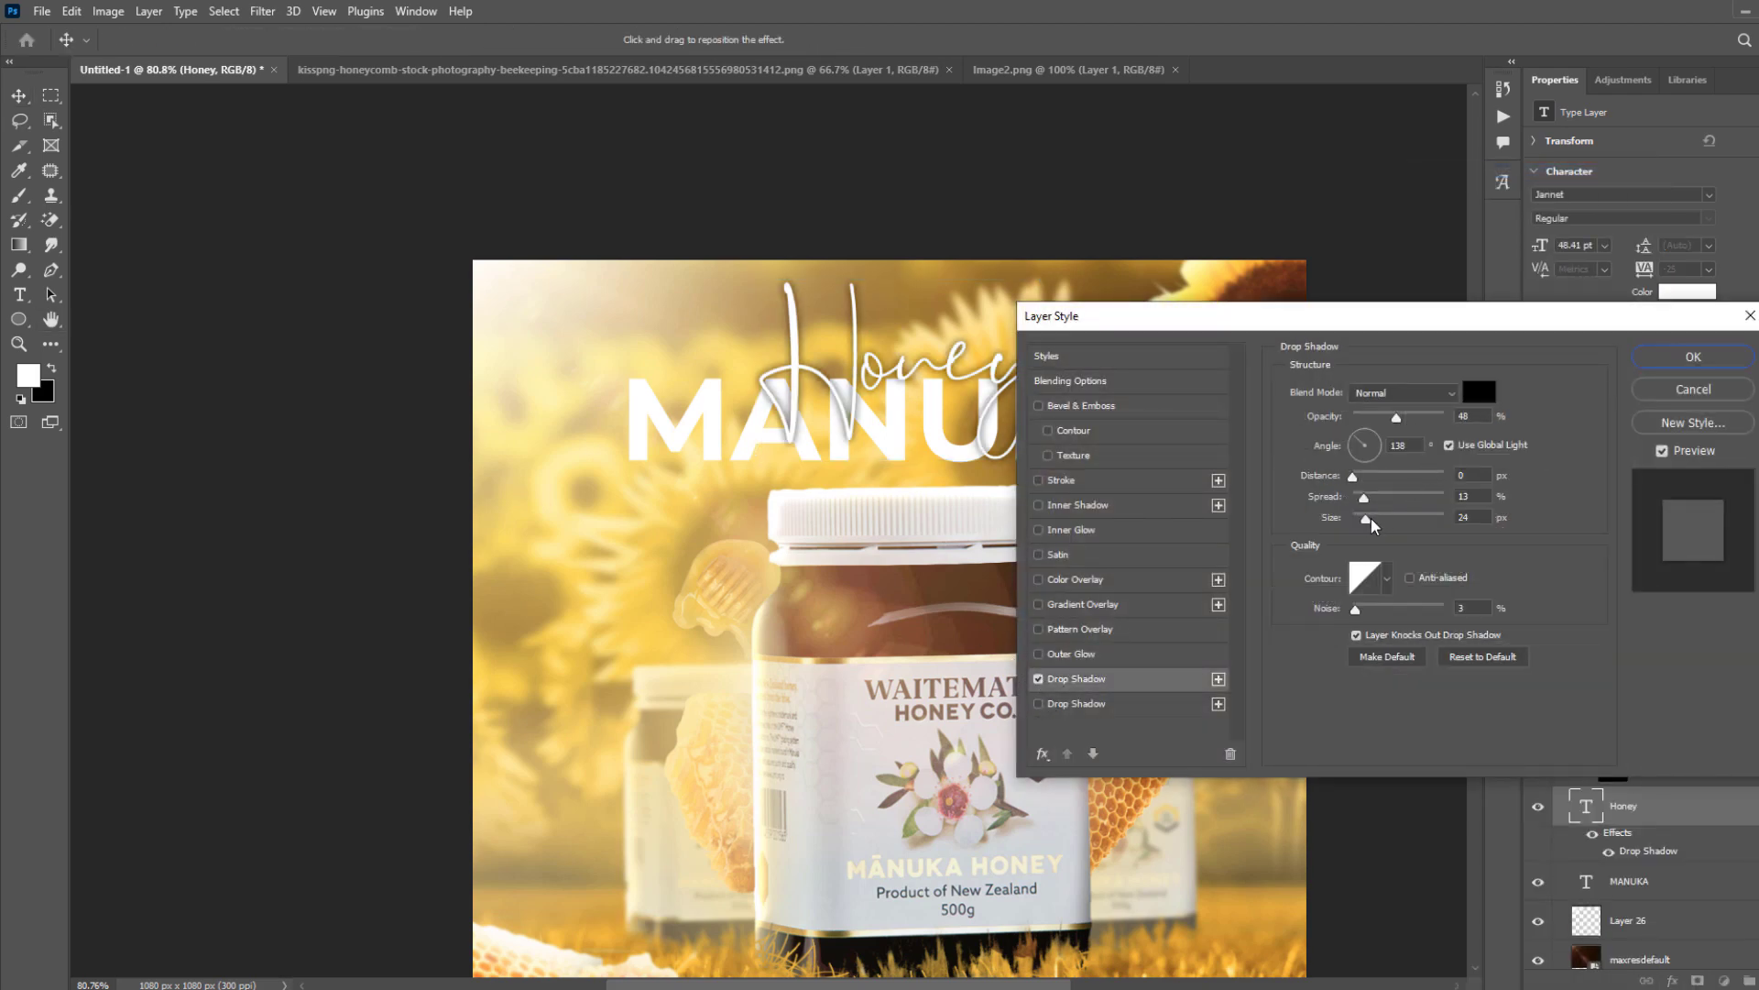
{"action": "left_click_drag", "start_coordinate": [1369, 519], "coordinate": [1374, 518]}
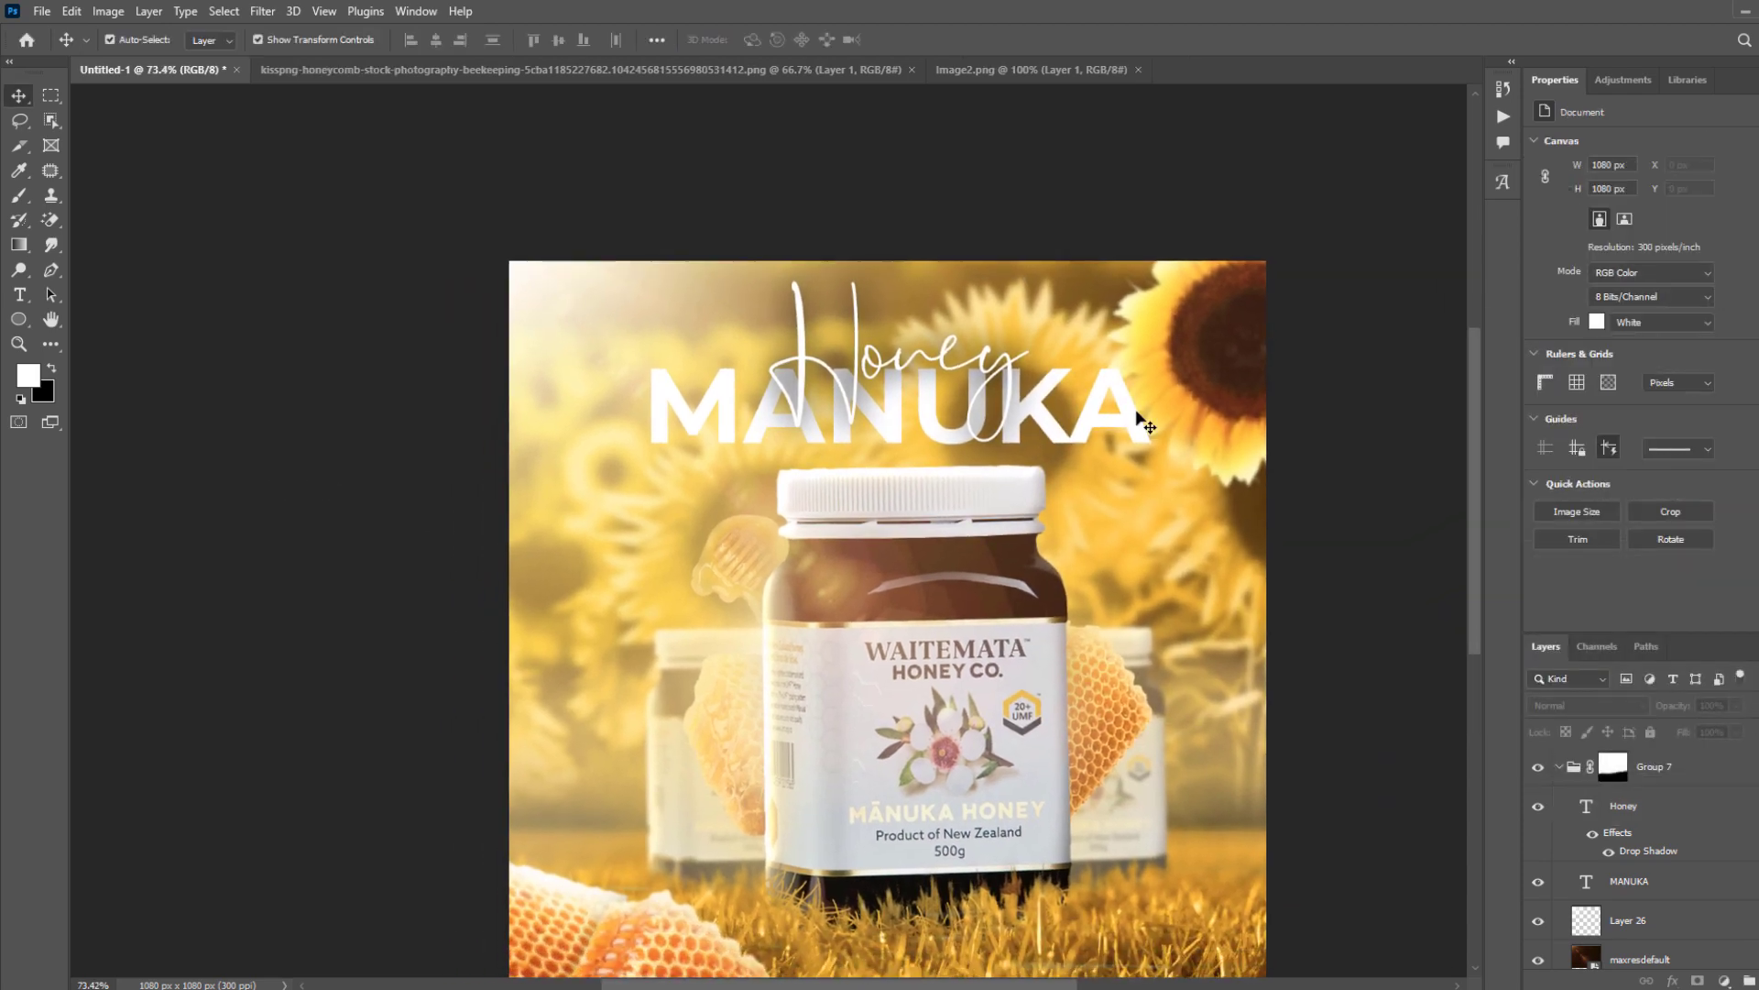
Add a new empty layer above the MANUKA text and clip it to that text.
{"action": "left_click", "coordinate": [1143, 424]}
{"action": "right_click", "coordinate": [1626, 881]}
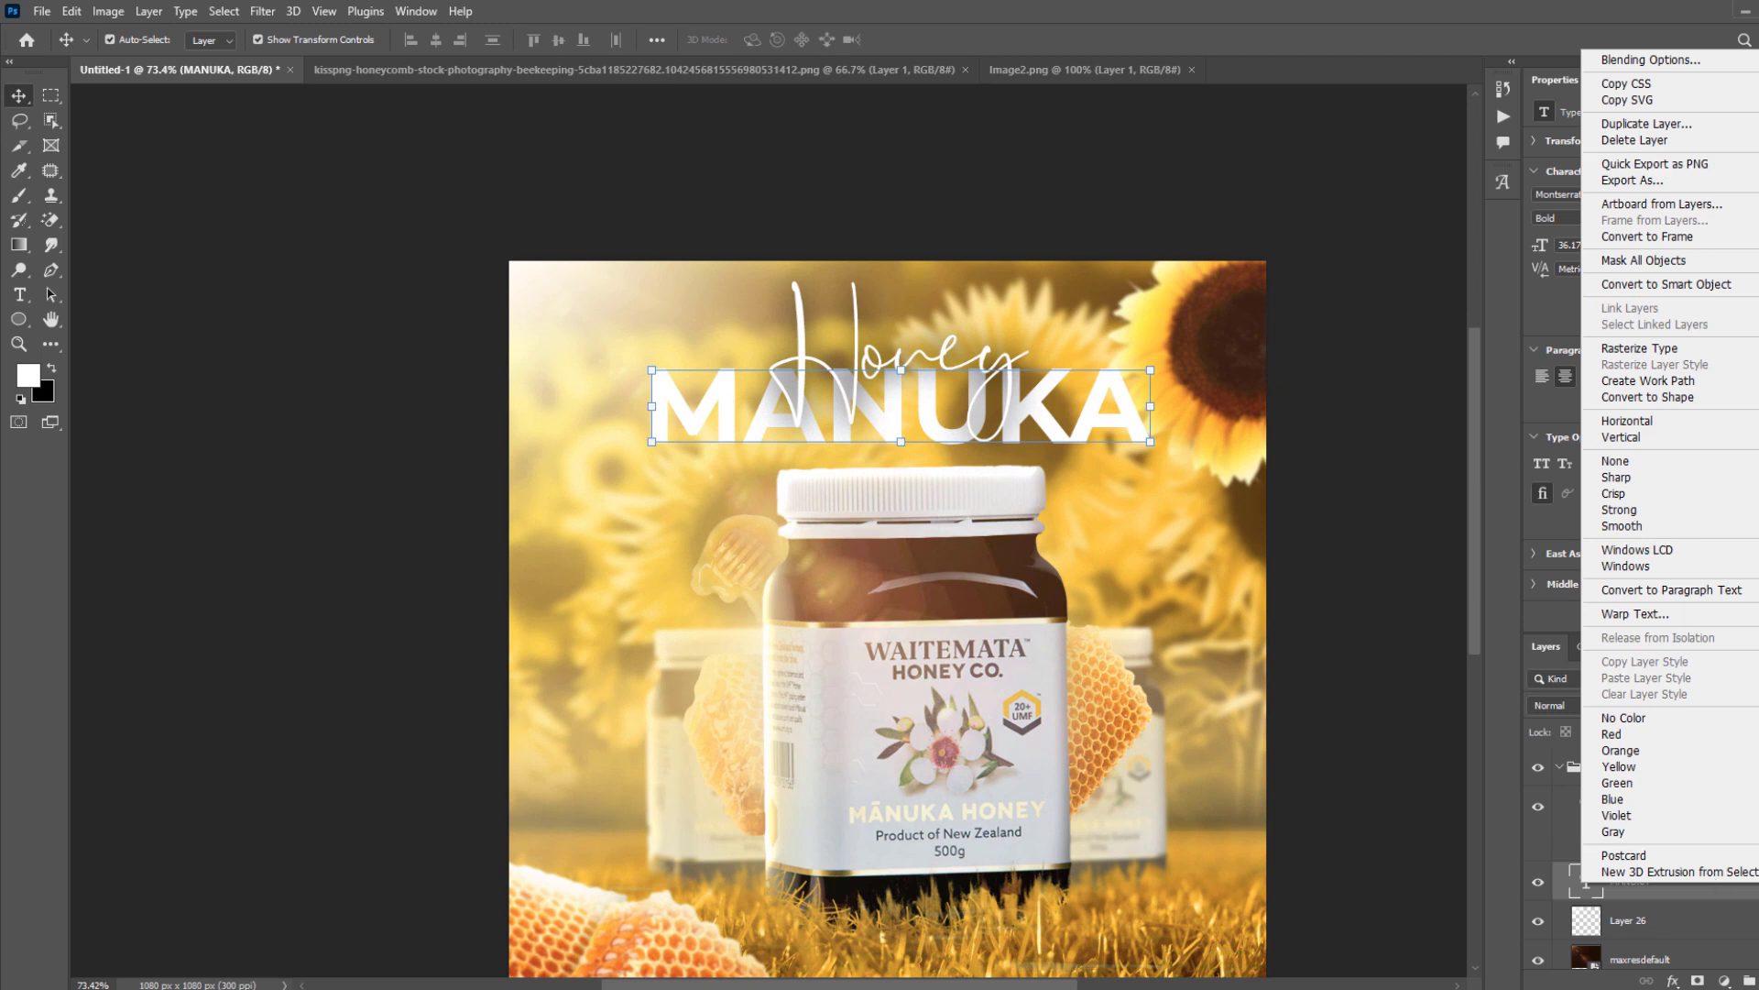
{"action": "left_click", "coordinate": [1751, 962]}
{"action": "left_click", "coordinate": [1758, 979]}
{"action": "right_click", "coordinate": [1649, 887]}
{"action": "left_click", "coordinate": [1649, 464]}
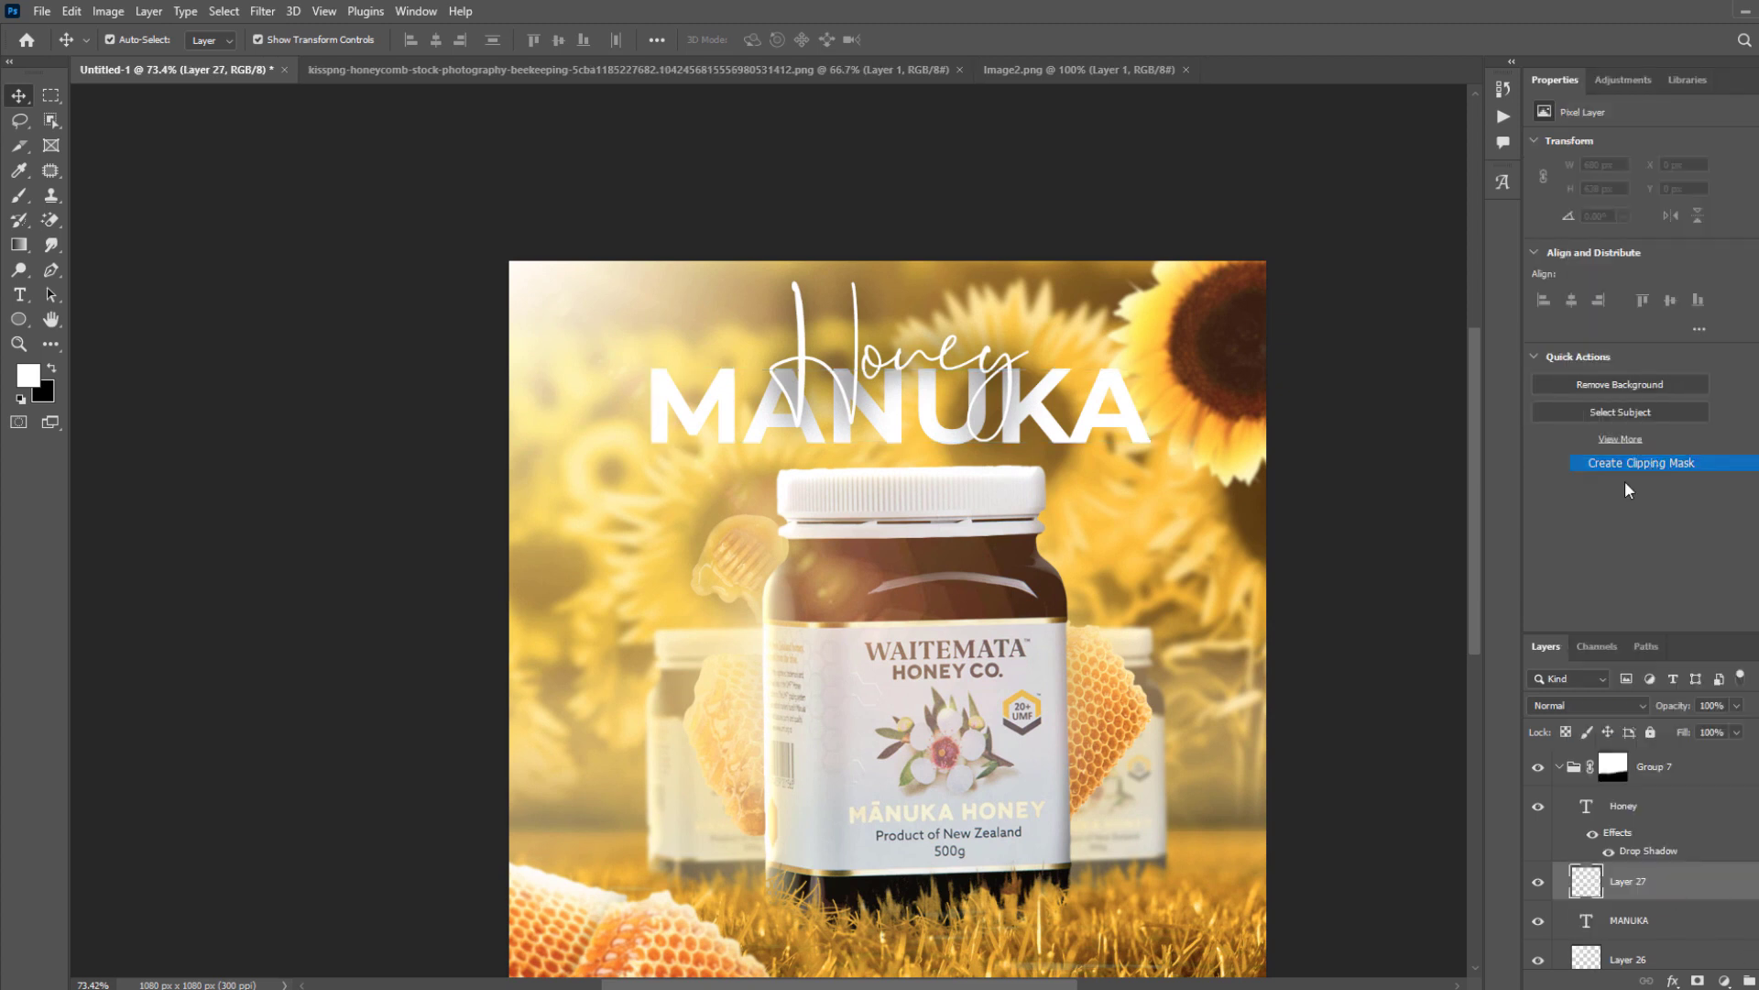
Tint the lower part of the MANUKA letters with a soft brush in a sampled light yellow and reduce the tint layer's opacity.
{"action": "key", "text": "o"}
{"action": "key", "text": "i"}
{"action": "key", "text": "b"}
{"action": "right_click", "coordinate": [973, 532]}
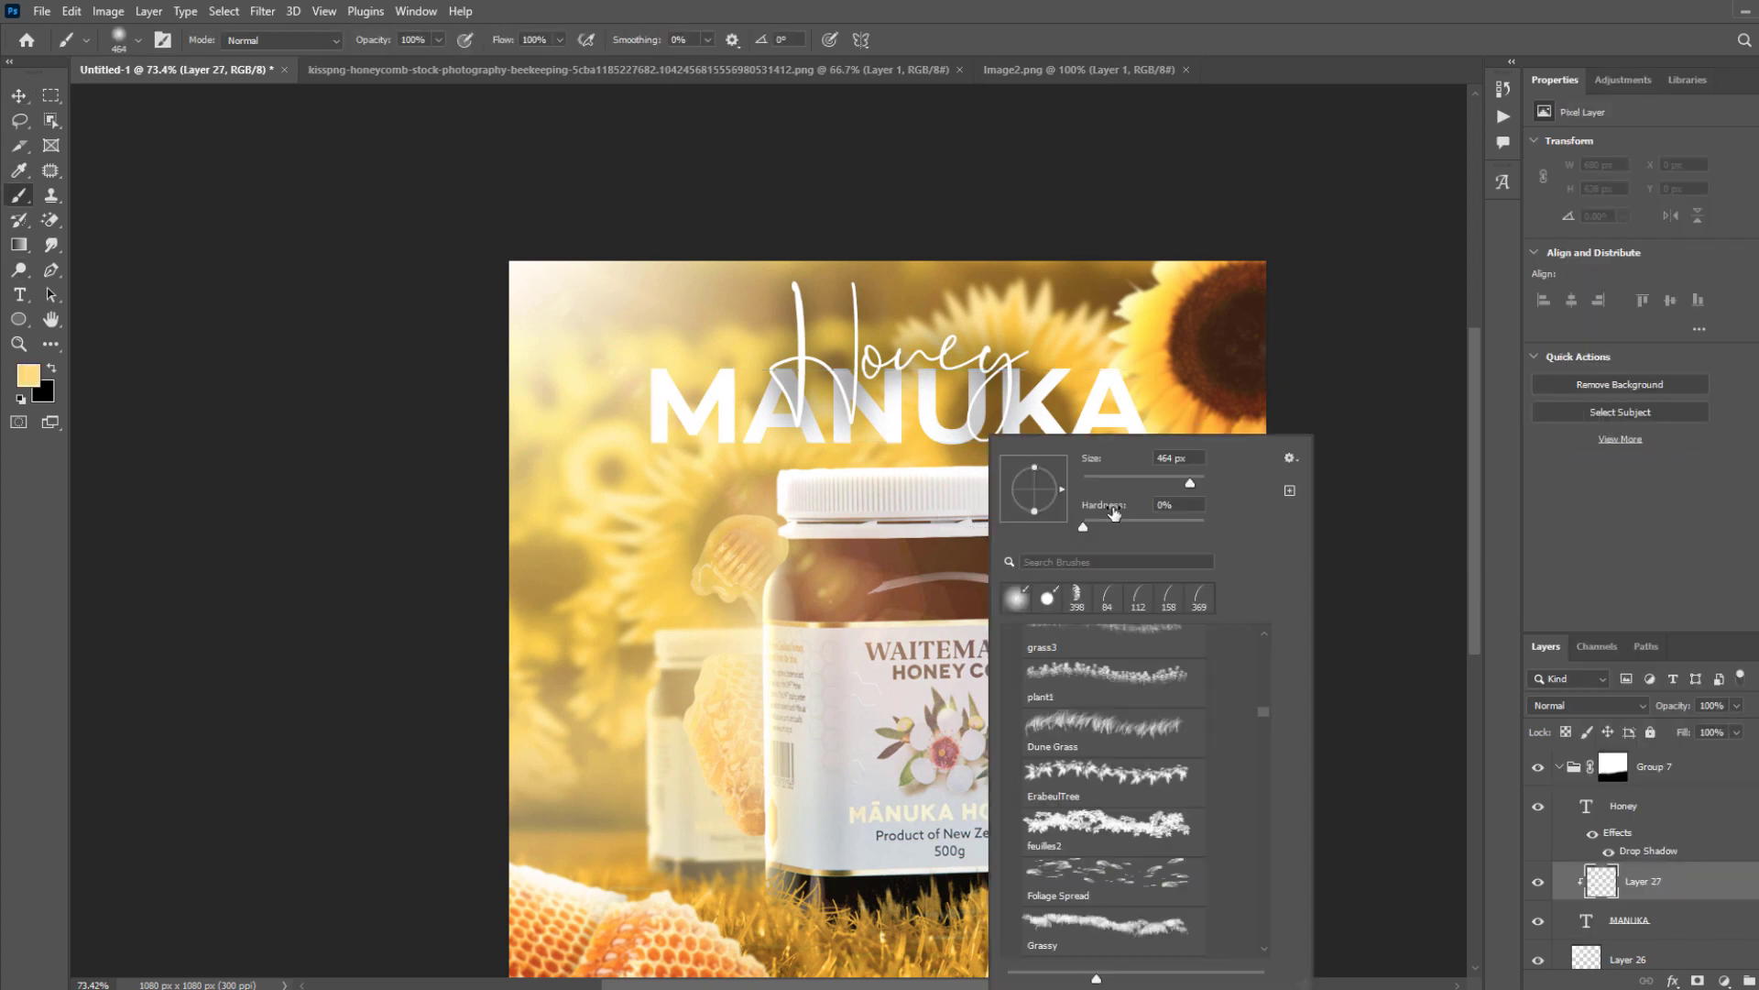
{"action": "left_click_drag", "start_coordinate": [596, 549], "coordinate": [1229, 581]}
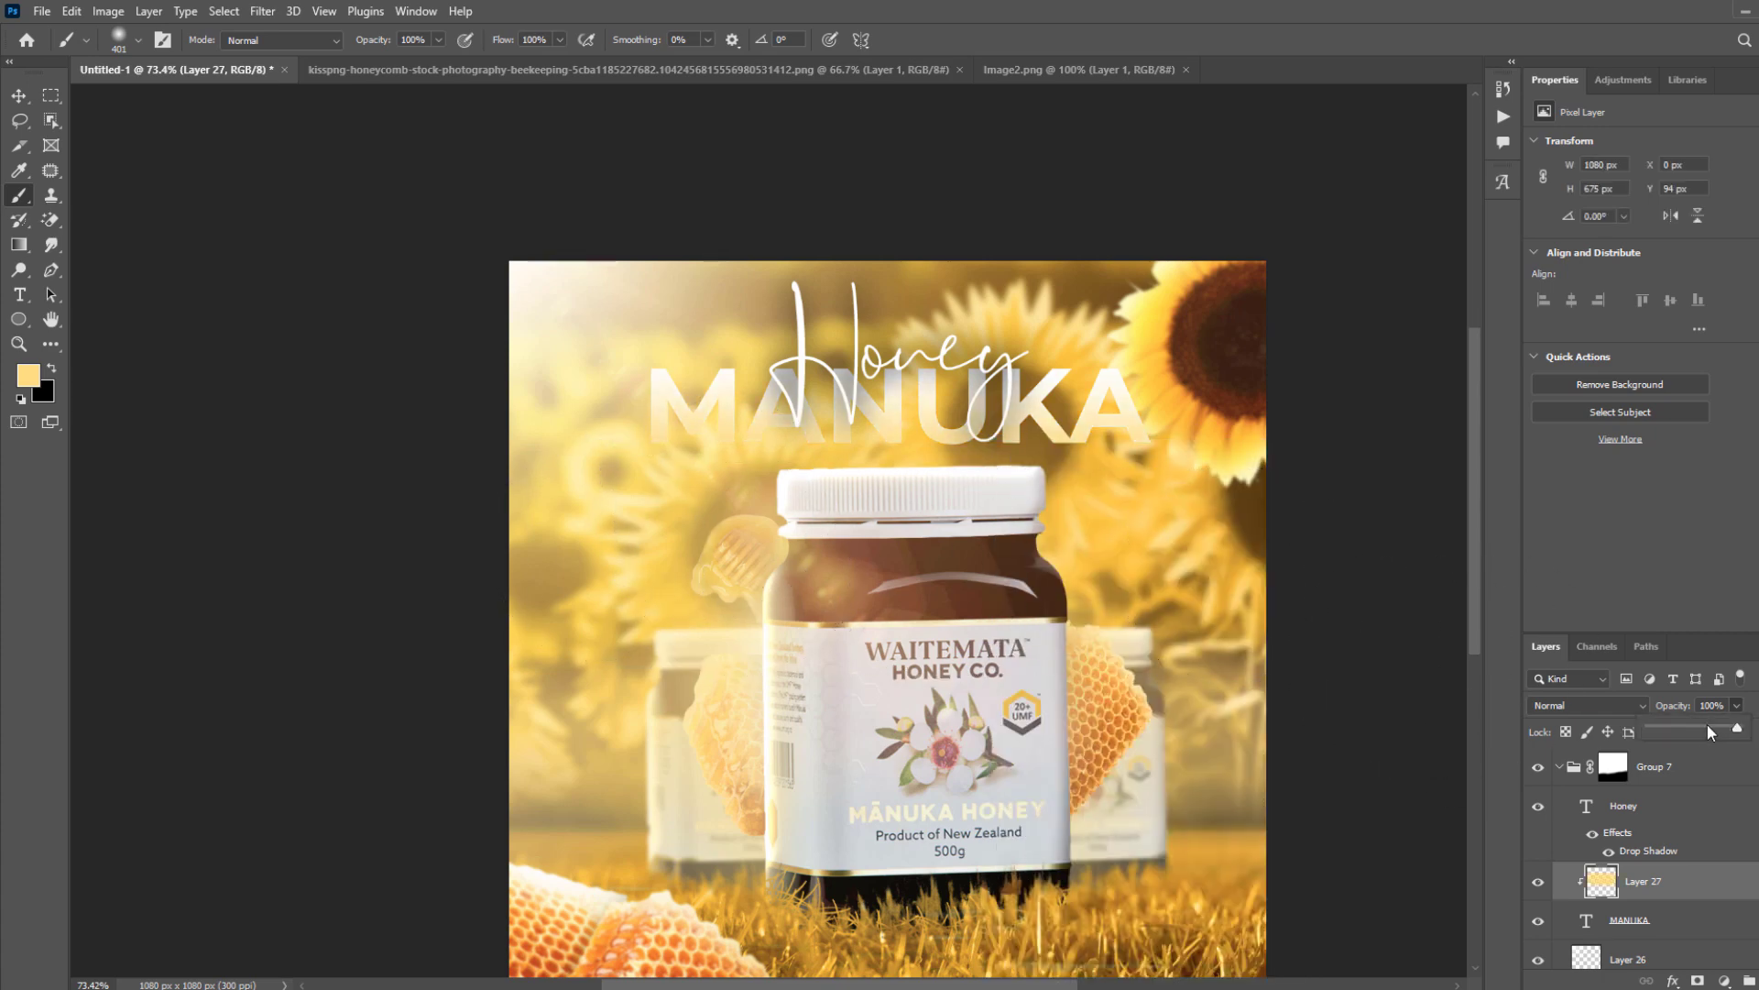
{"action": "left_click_drag", "start_coordinate": [1707, 730], "coordinate": [1695, 733]}
Add a black drop shadow to the MANUKA text with 30% opacity, 0 px distance, 13% spread and 79 px size.
{"action": "right_click", "coordinate": [1641, 919]}
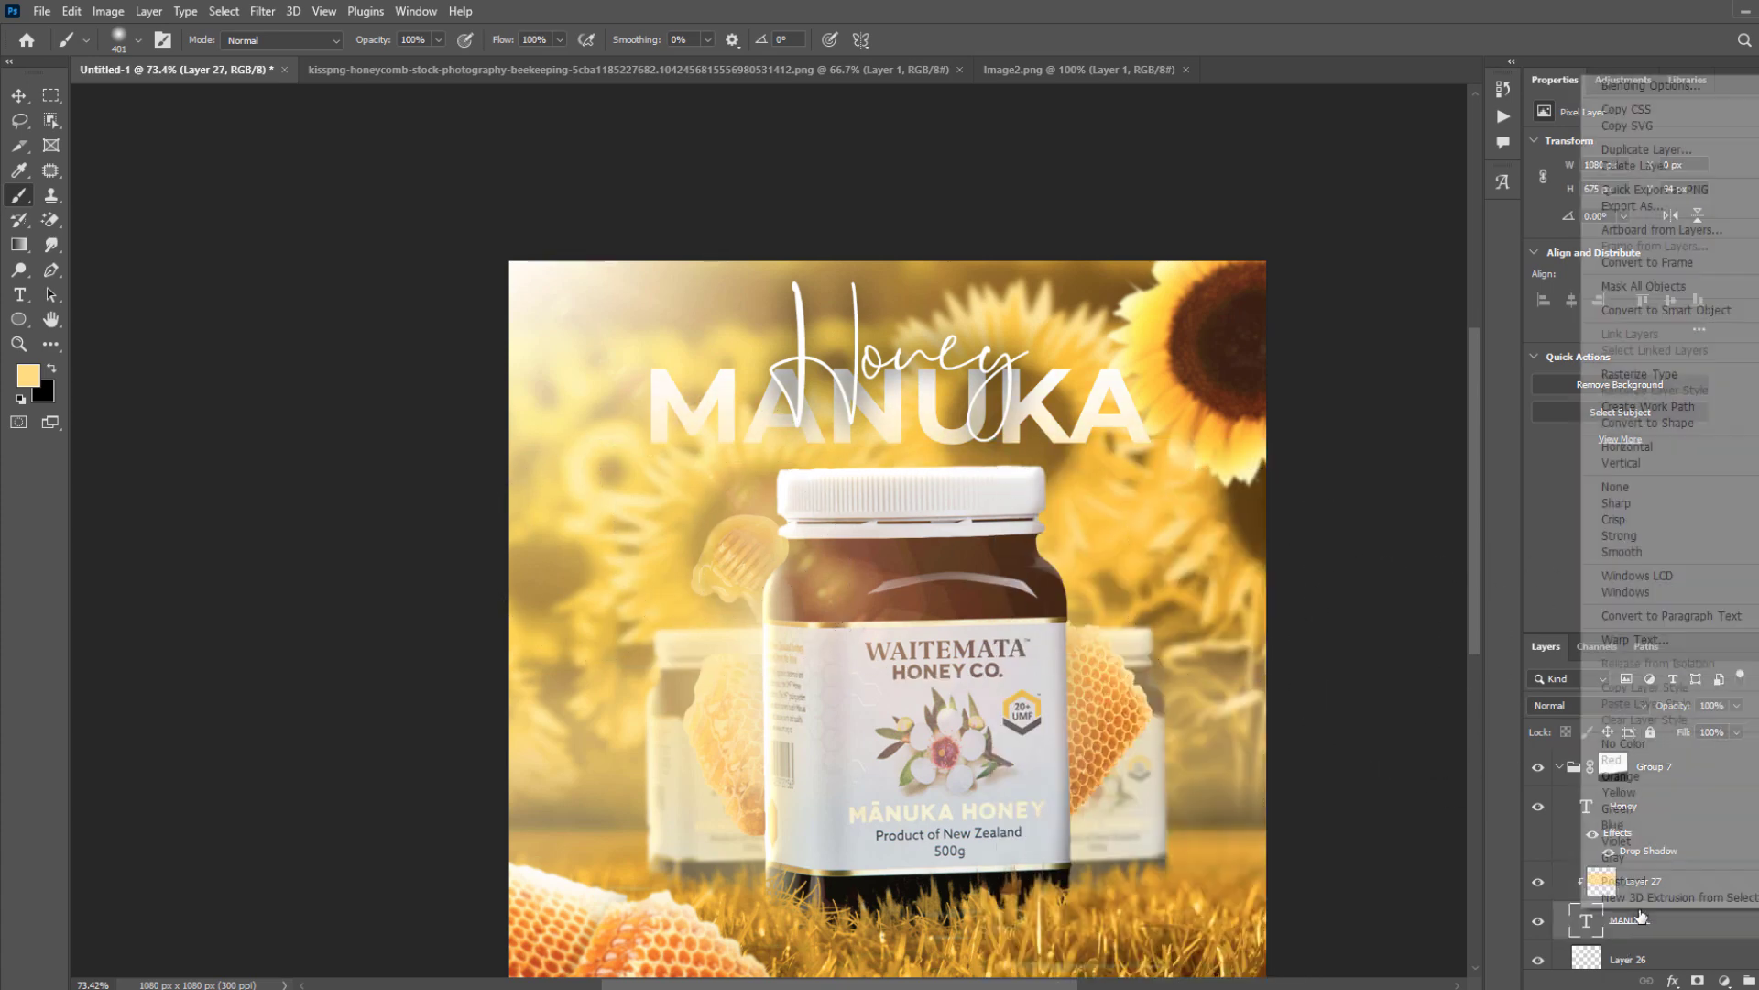
{"action": "left_click", "coordinate": [1656, 86]}
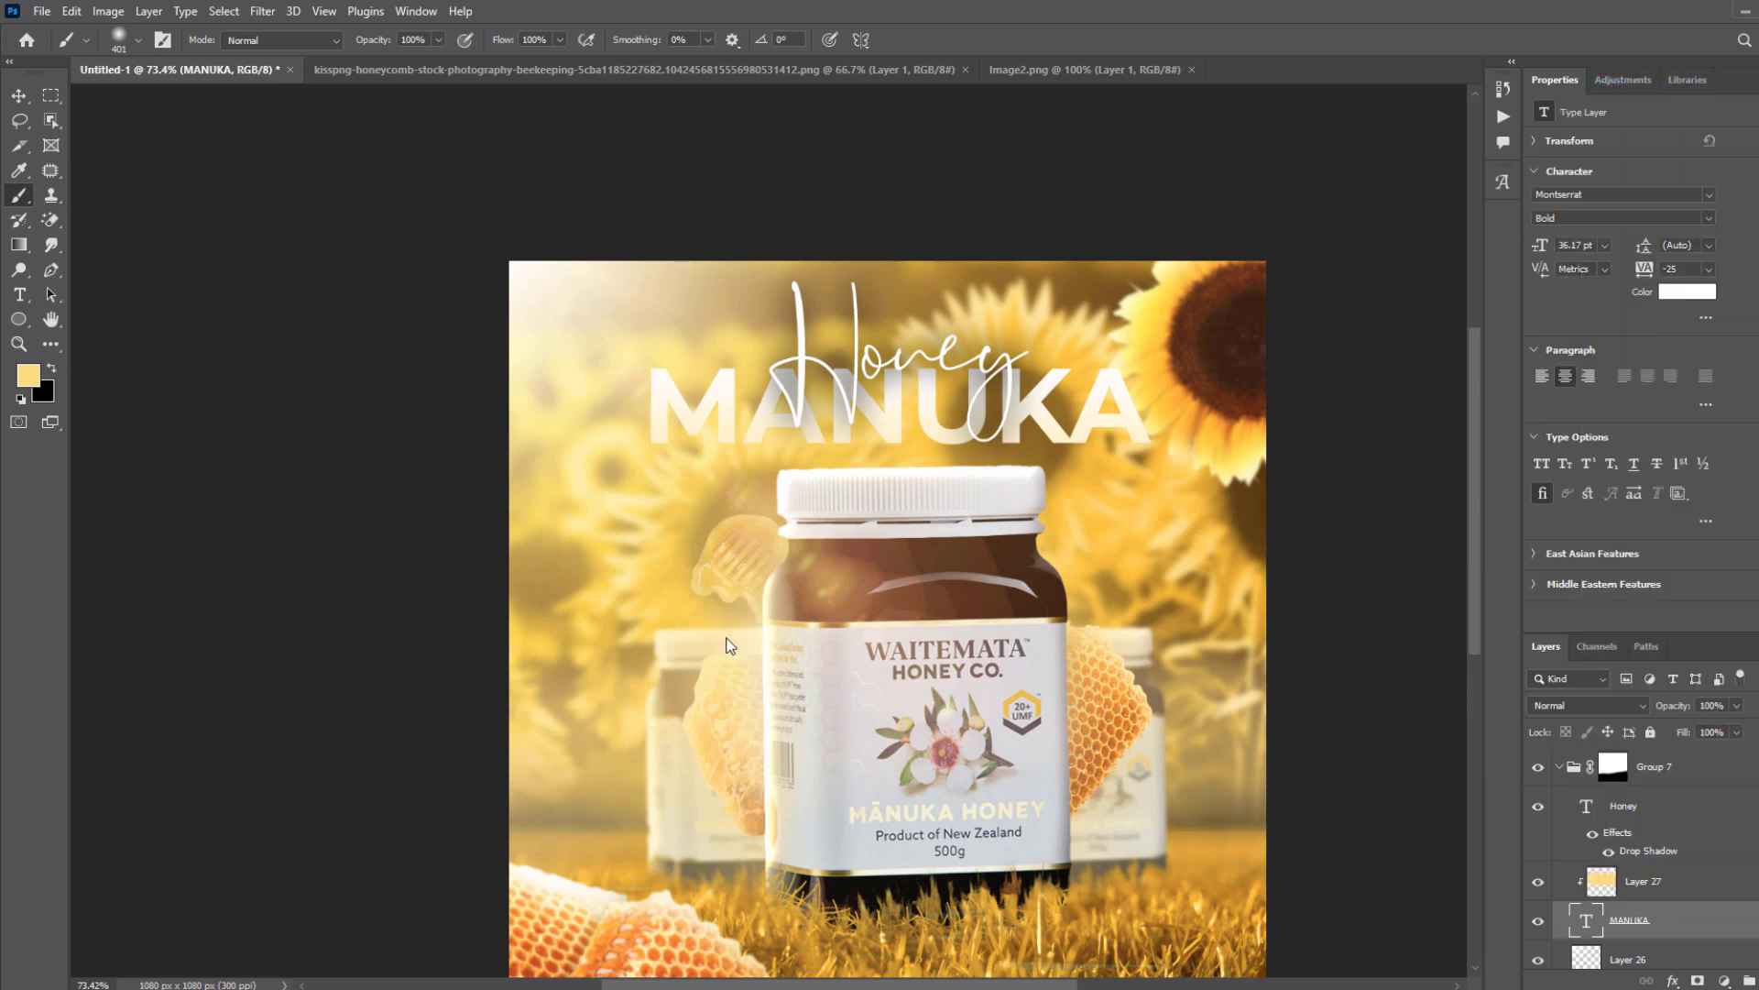
{"action": "left_click", "coordinate": [1068, 703]}
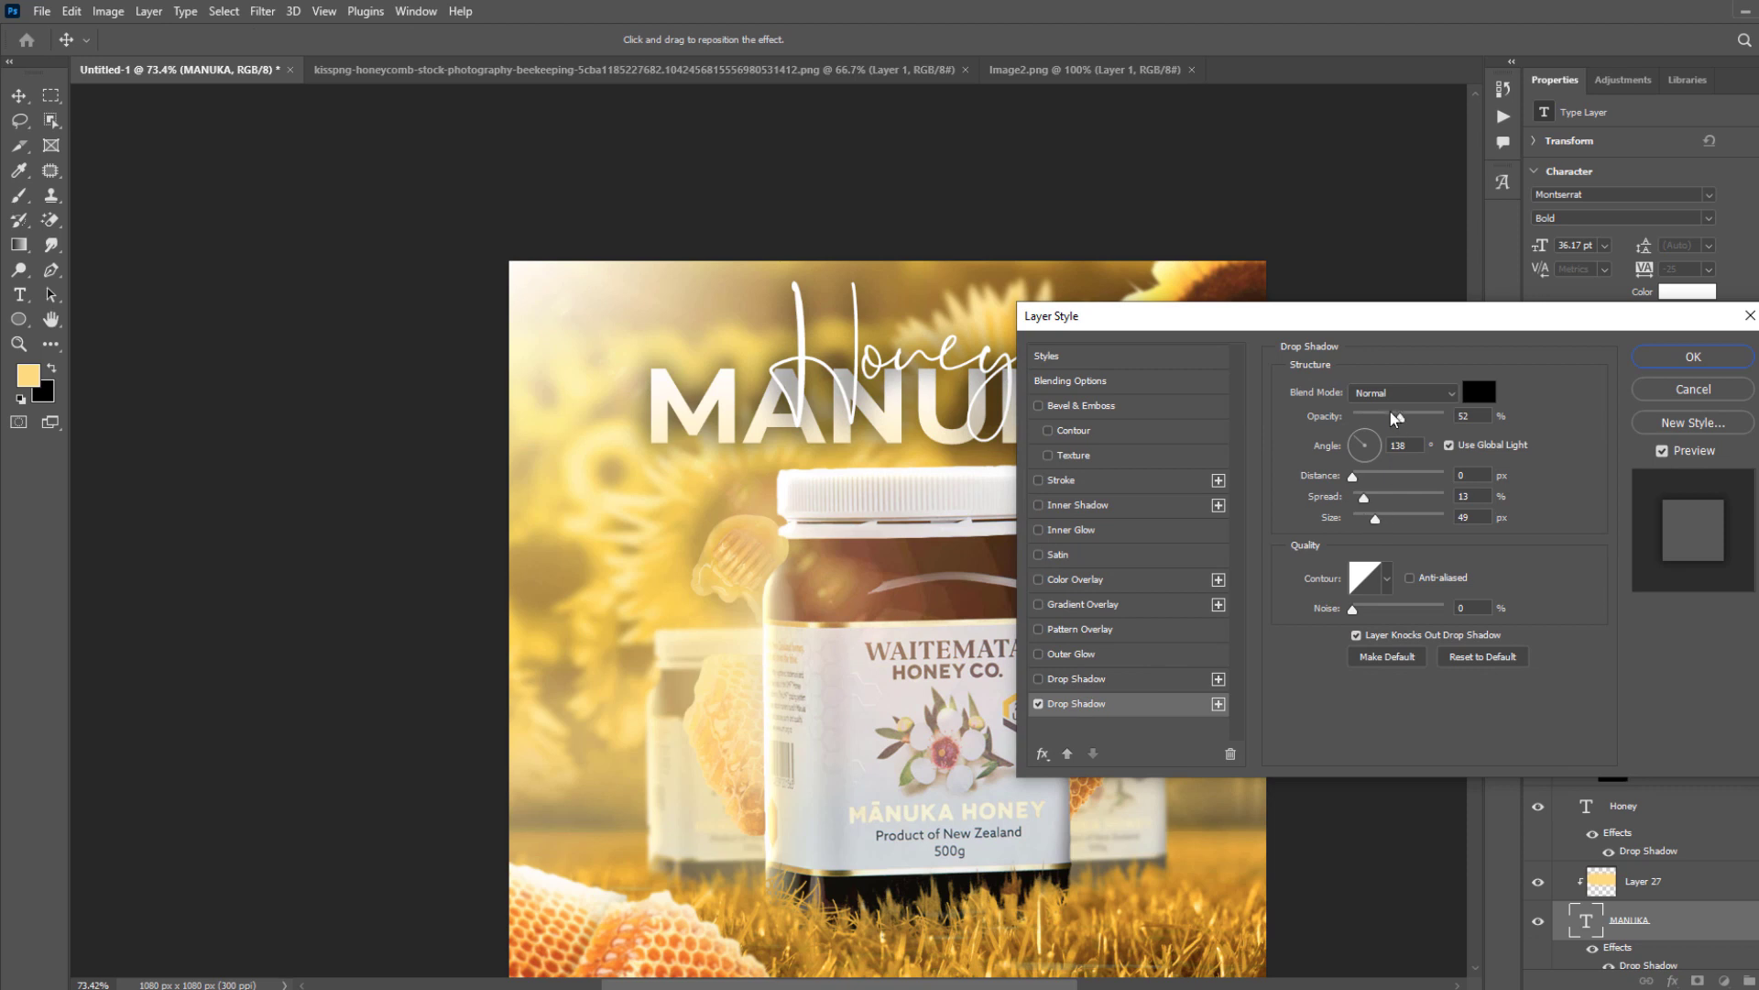
{"action": "mouse_move", "coordinate": [1395, 418]}
{"action": "left_mouse_down"}
{"action": "mouse_move", "coordinate": [1374, 428]}
{"action": "mouse_move", "coordinate": [1393, 422]}
{"action": "left_mouse_up"}
{"action": "left_click_drag", "start_coordinate": [1378, 523], "coordinate": [1387, 520]}
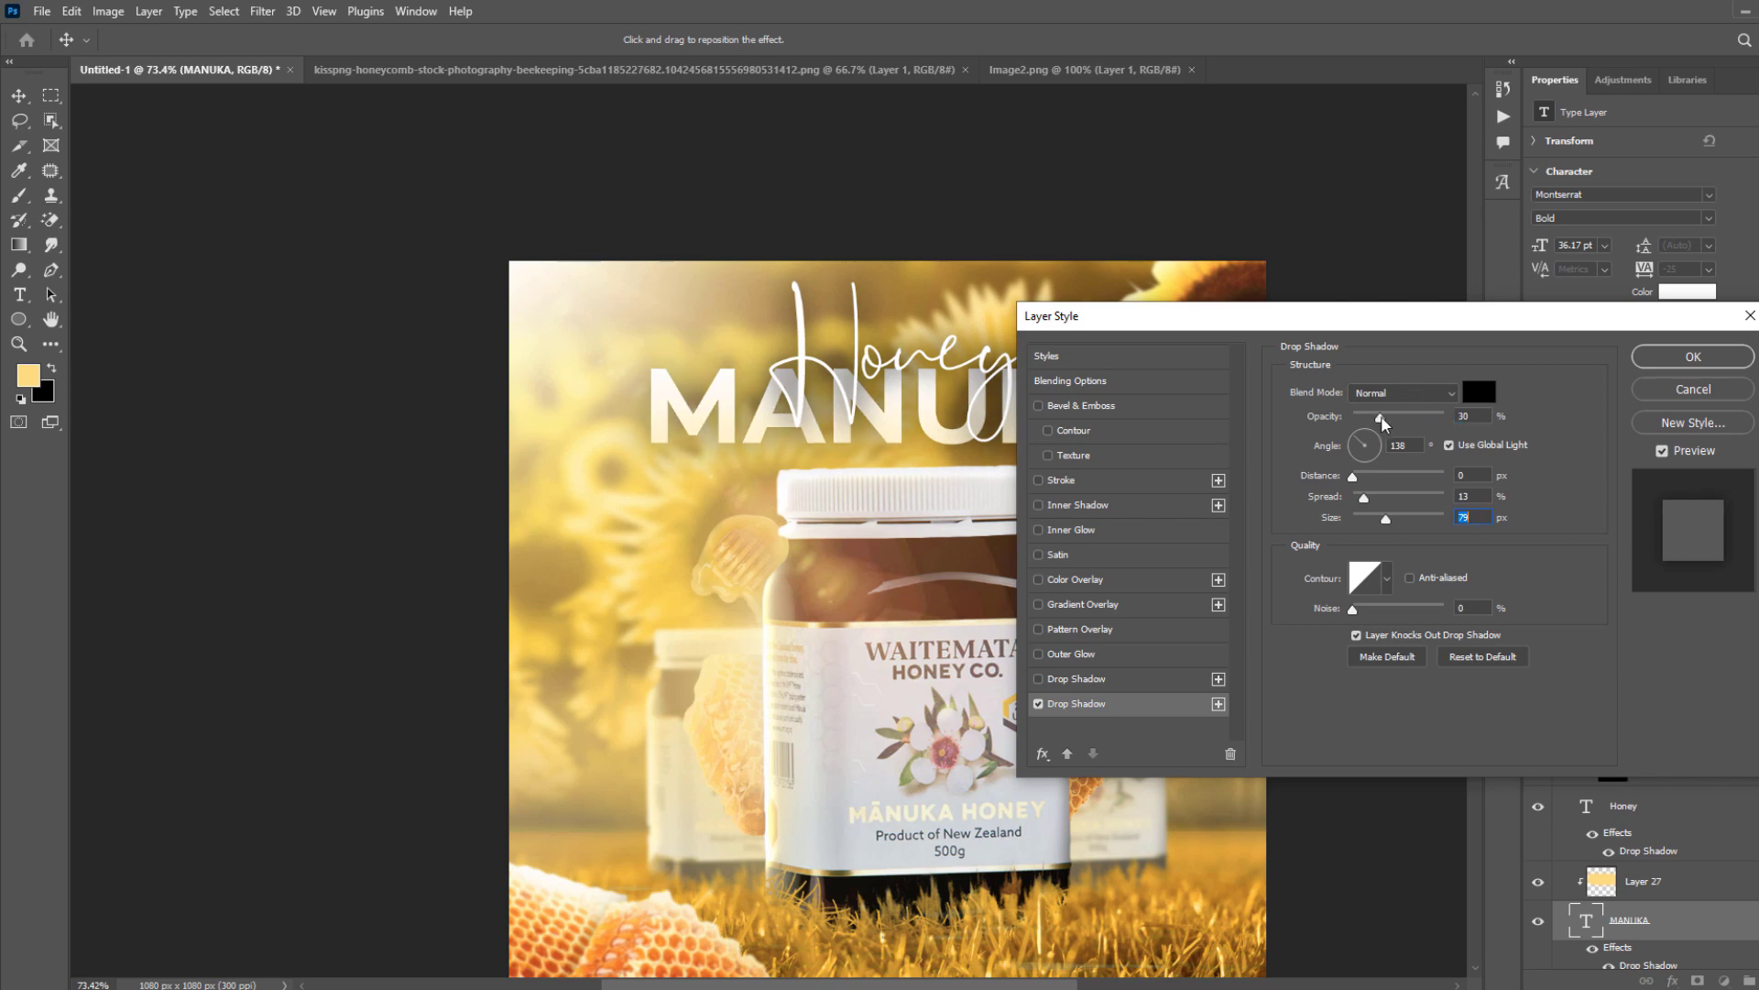
{"action": "key", "text": "Return"}
{"action": "scroll", "coordinate": [1331, 579], "scroll_direction": "down", "scroll_amount": 2}
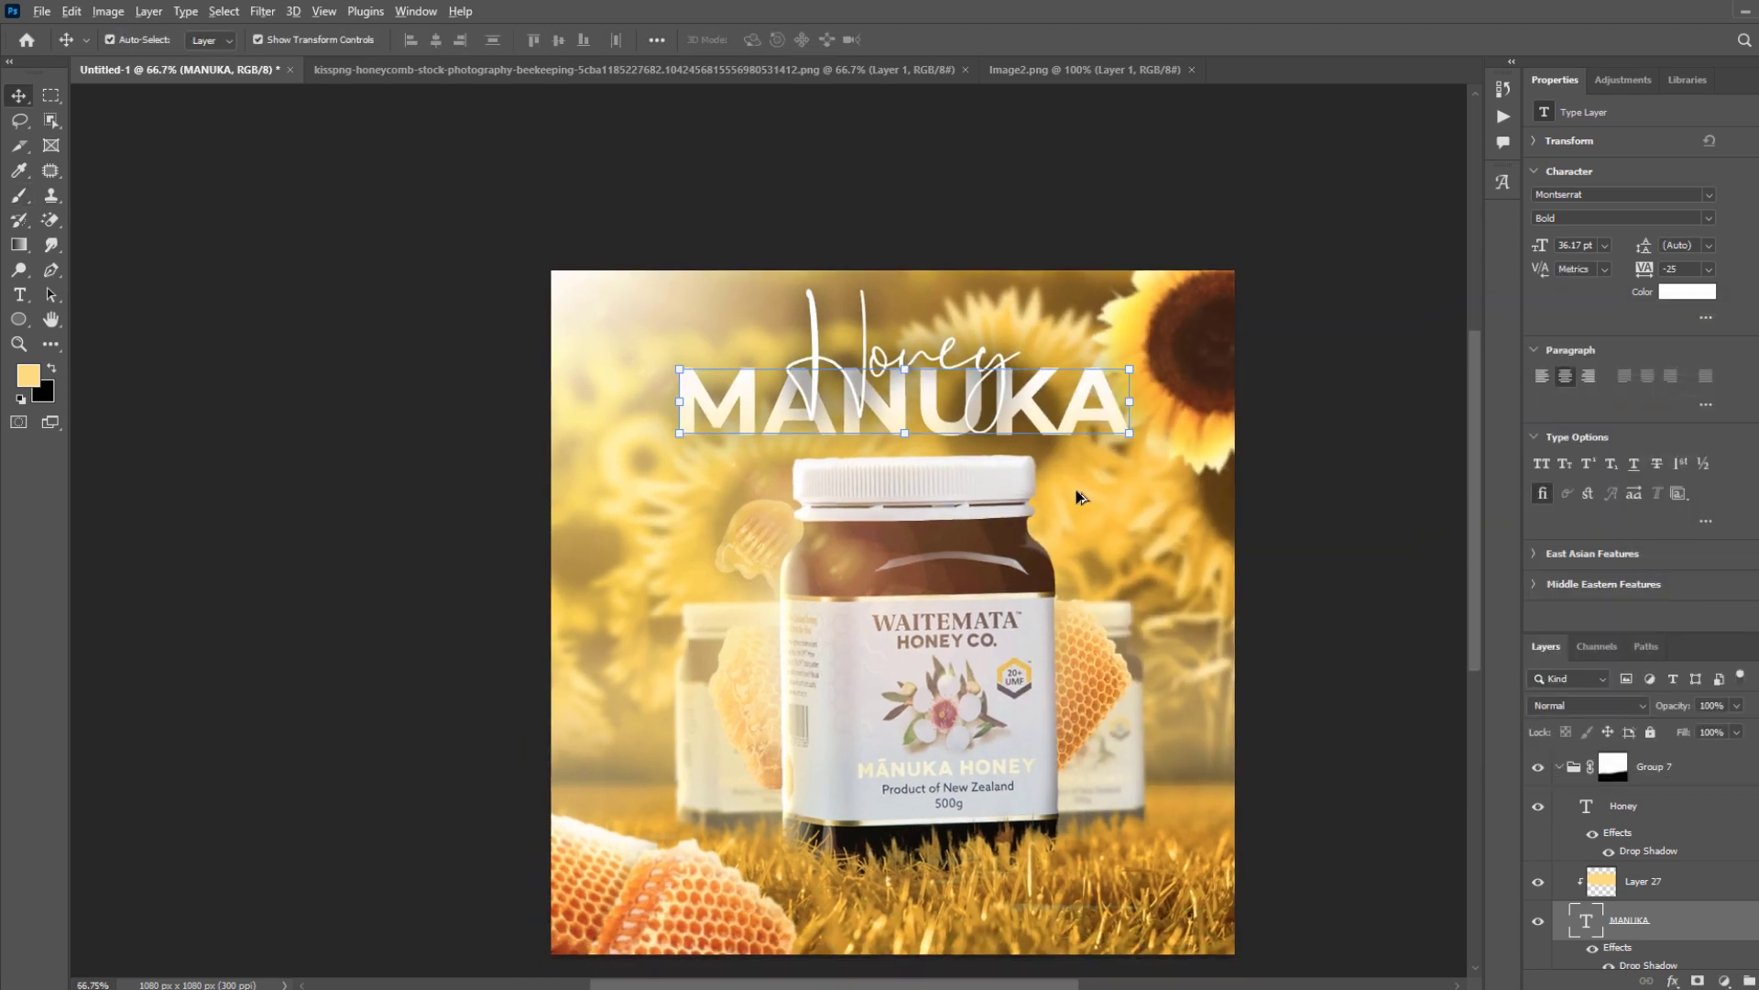
{"action": "left_click", "coordinate": [1323, 572]}
{"action": "scroll", "coordinate": [1032, 308], "scroll_direction": "up", "scroll_amount": 3}
{"action": "left_click", "coordinate": [953, 367]}
{"action": "left_click_drag", "start_coordinate": [852, 897], "coordinate": [964, 694]}
{"action": "scroll", "coordinate": [964, 694], "scroll_direction": "down", "scroll_amount": 3}
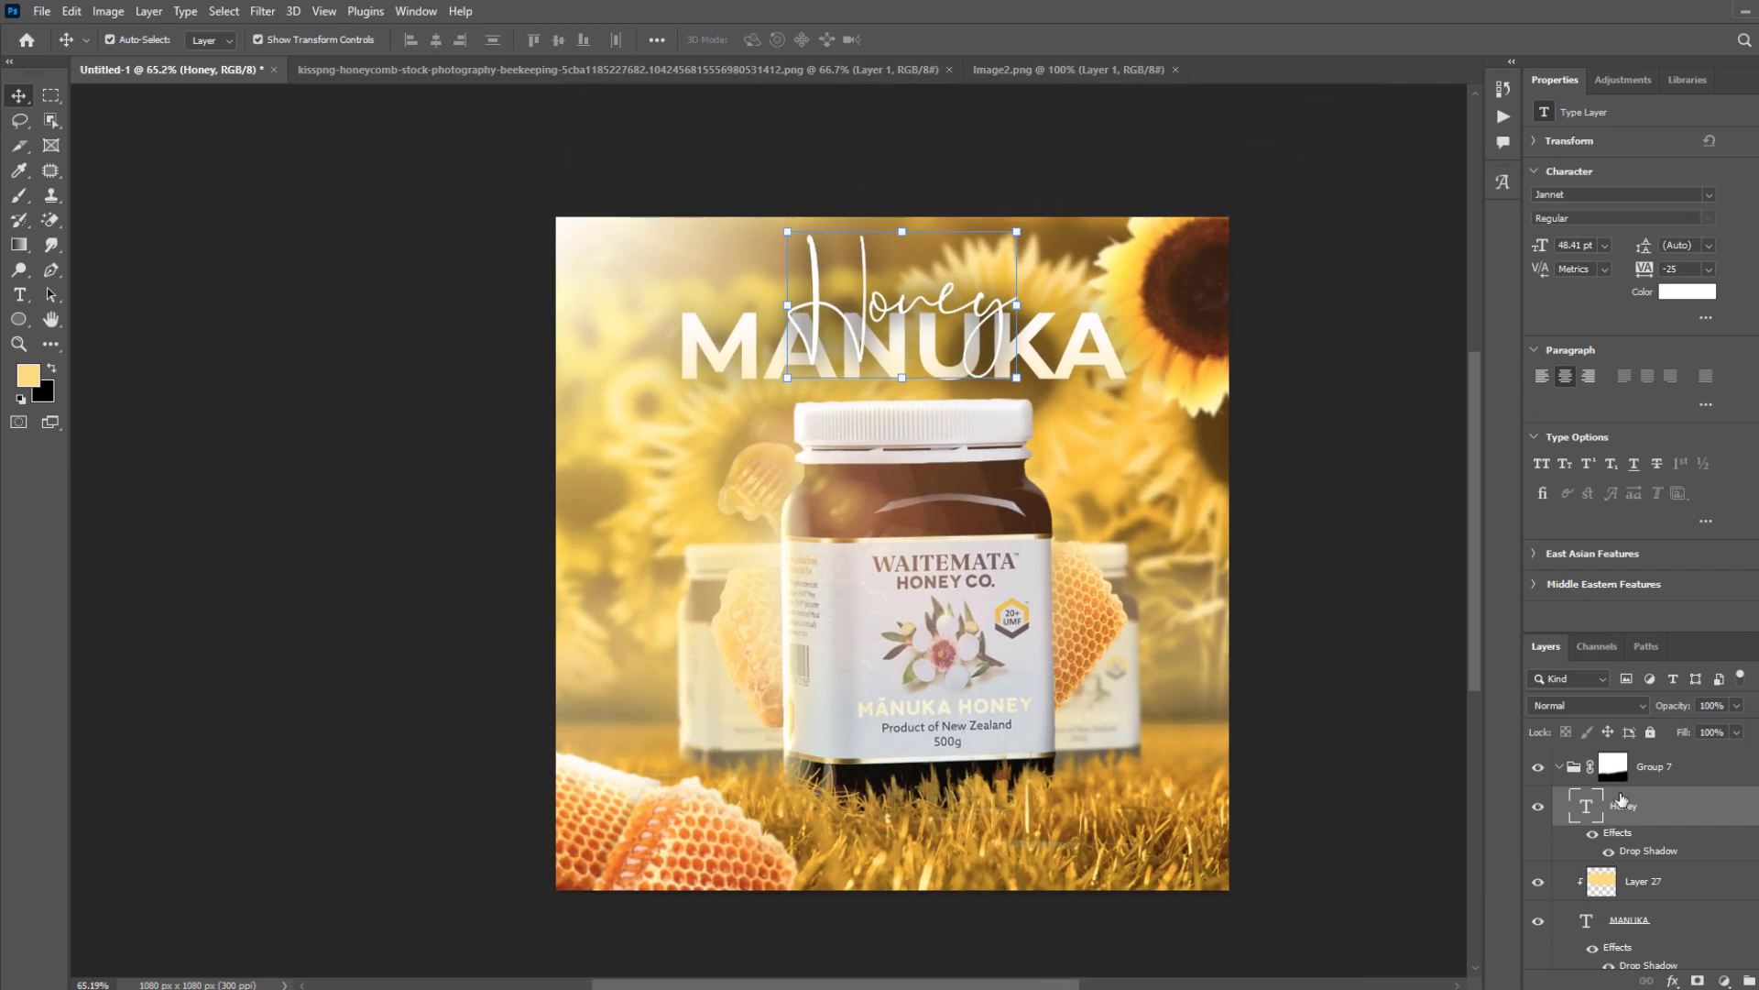
{"action": "left_click", "coordinate": [1691, 763]}
{"action": "key", "text": "ctrl+shift+alt+n"}
{"action": "scroll", "coordinate": [1115, 919], "scroll_direction": "up", "scroll_amount": 1}
{"action": "left_click_drag", "start_coordinate": [825, 871], "coordinate": [753, 824]}
{"action": "key", "text": "t"}
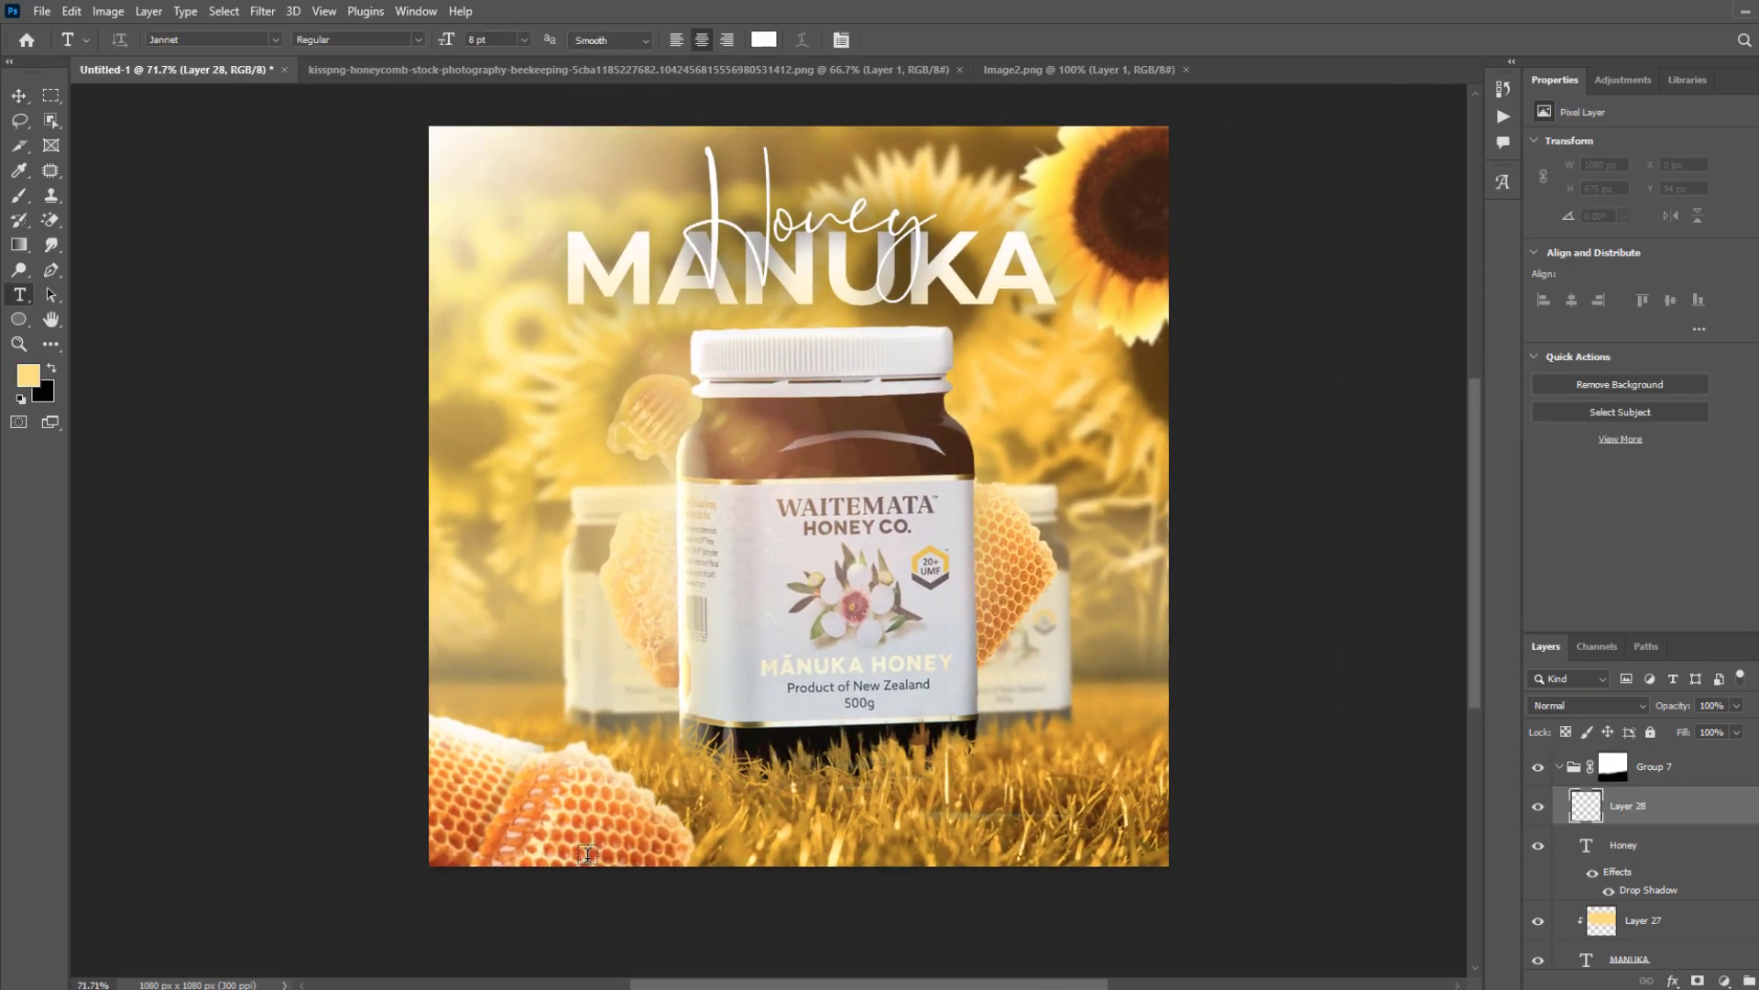
{"action": "scroll", "coordinate": [587, 854], "scroll_direction": "up", "scroll_amount": 2}
{"action": "left_click_drag", "start_coordinate": [644, 846], "coordinate": [1141, 846]}
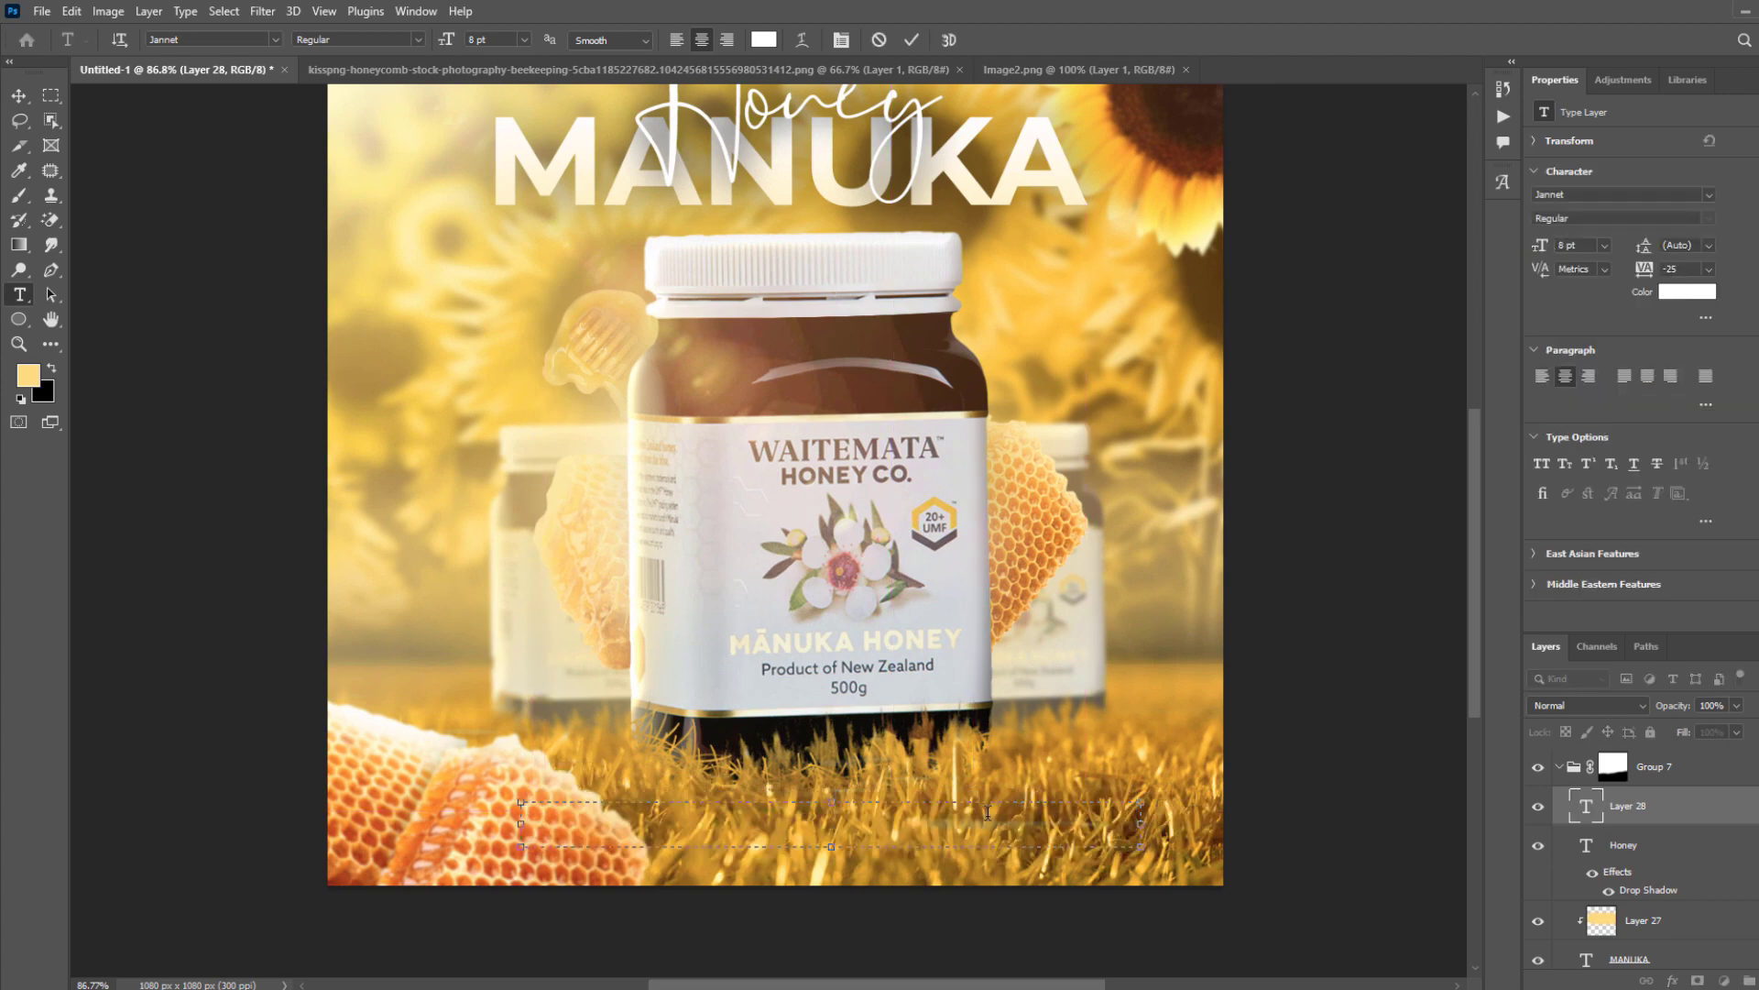
{"action": "left_click_drag", "start_coordinate": [477, 459], "coordinate": [271, 377]}
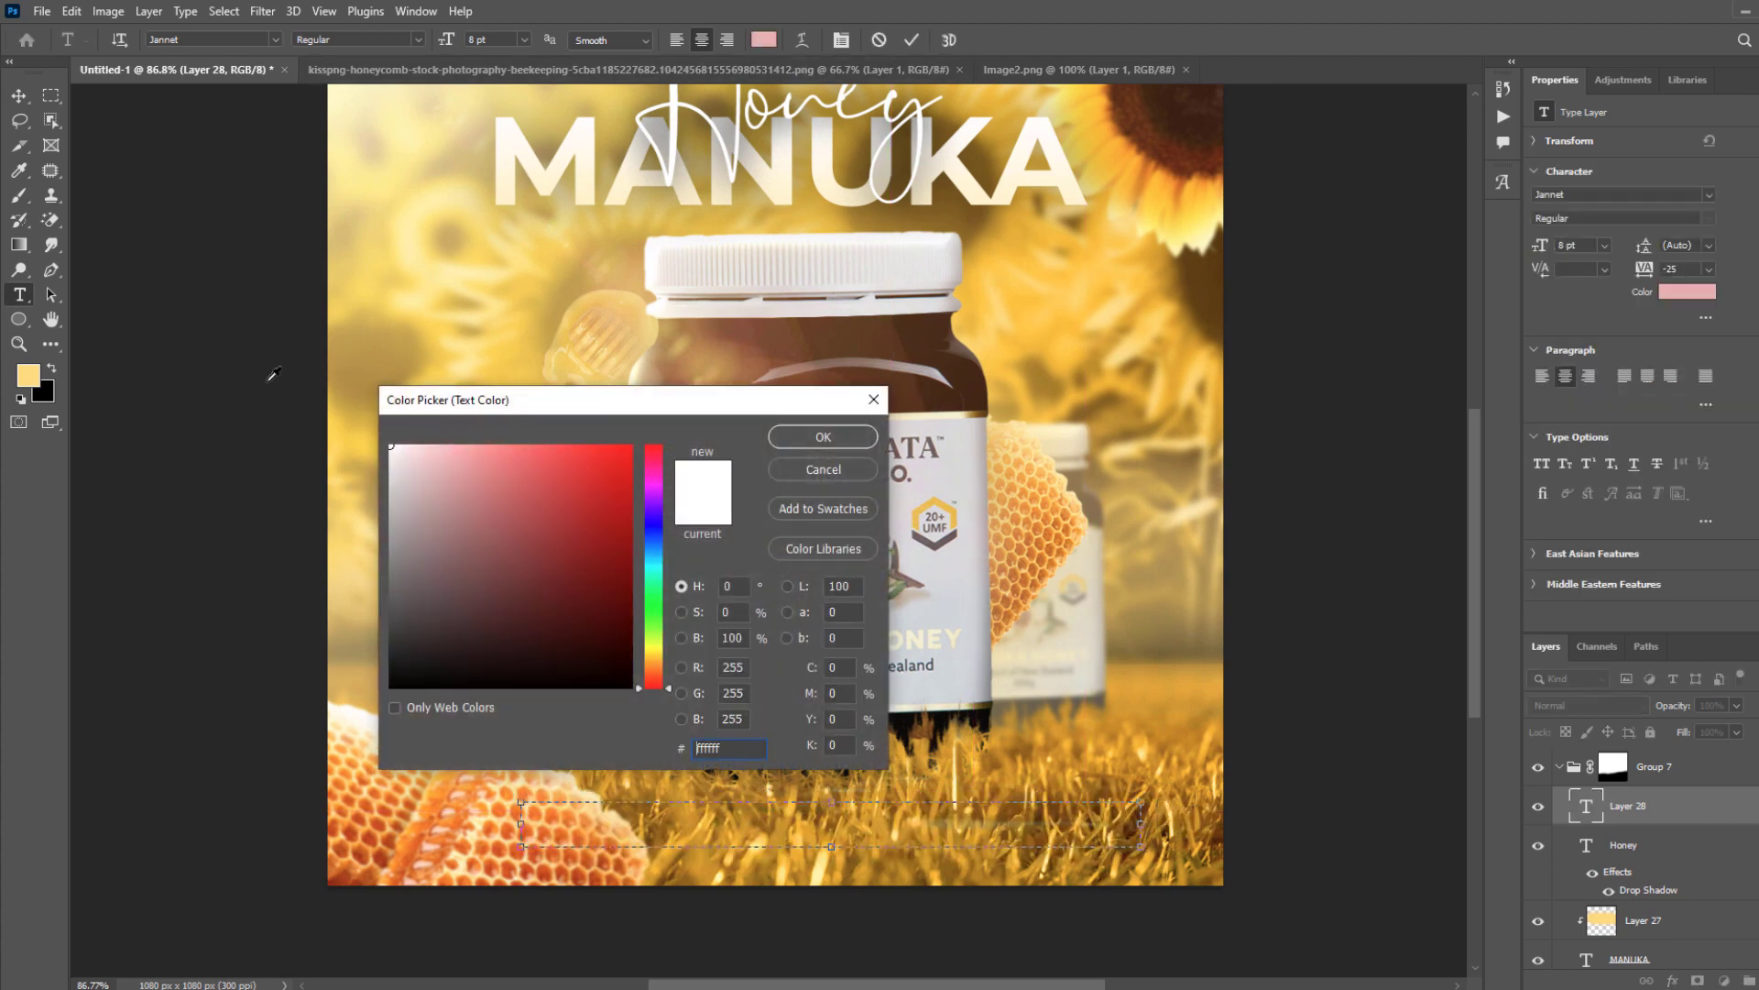
{"action": "key", "text": "Return"}
{"action": "left_click_drag", "start_coordinate": [1653, 805], "coordinate": [1642, 747]}
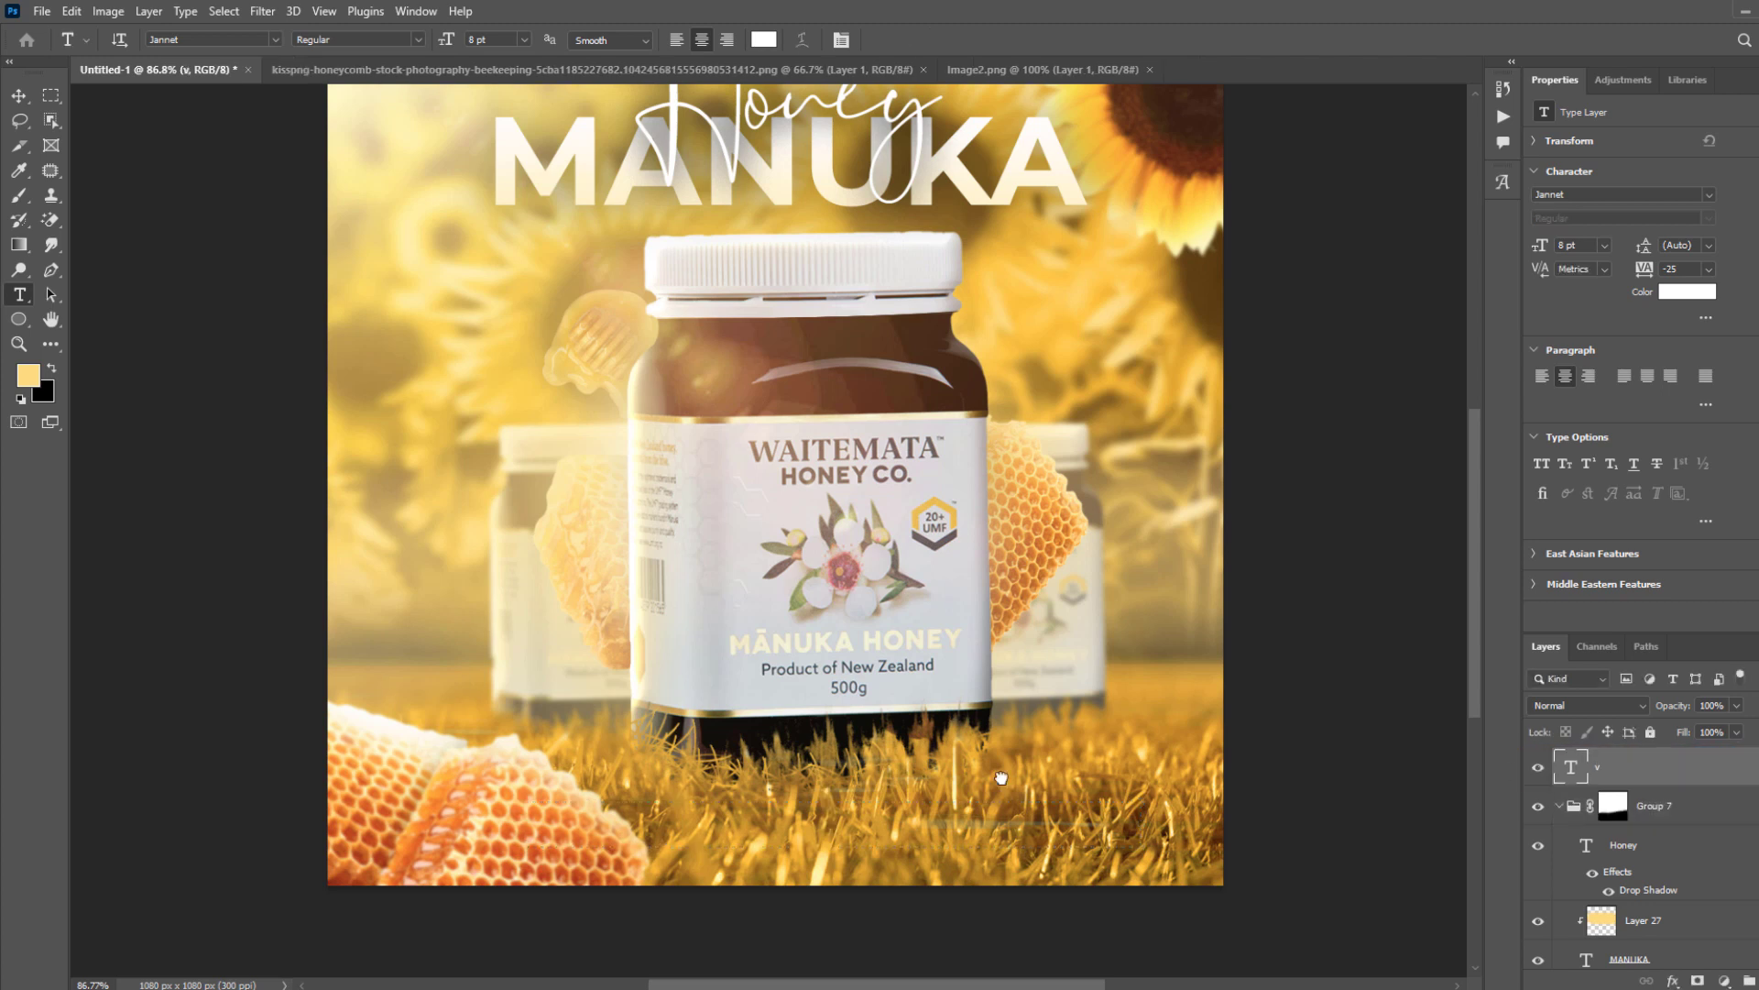
{"action": "key", "text": "v"}
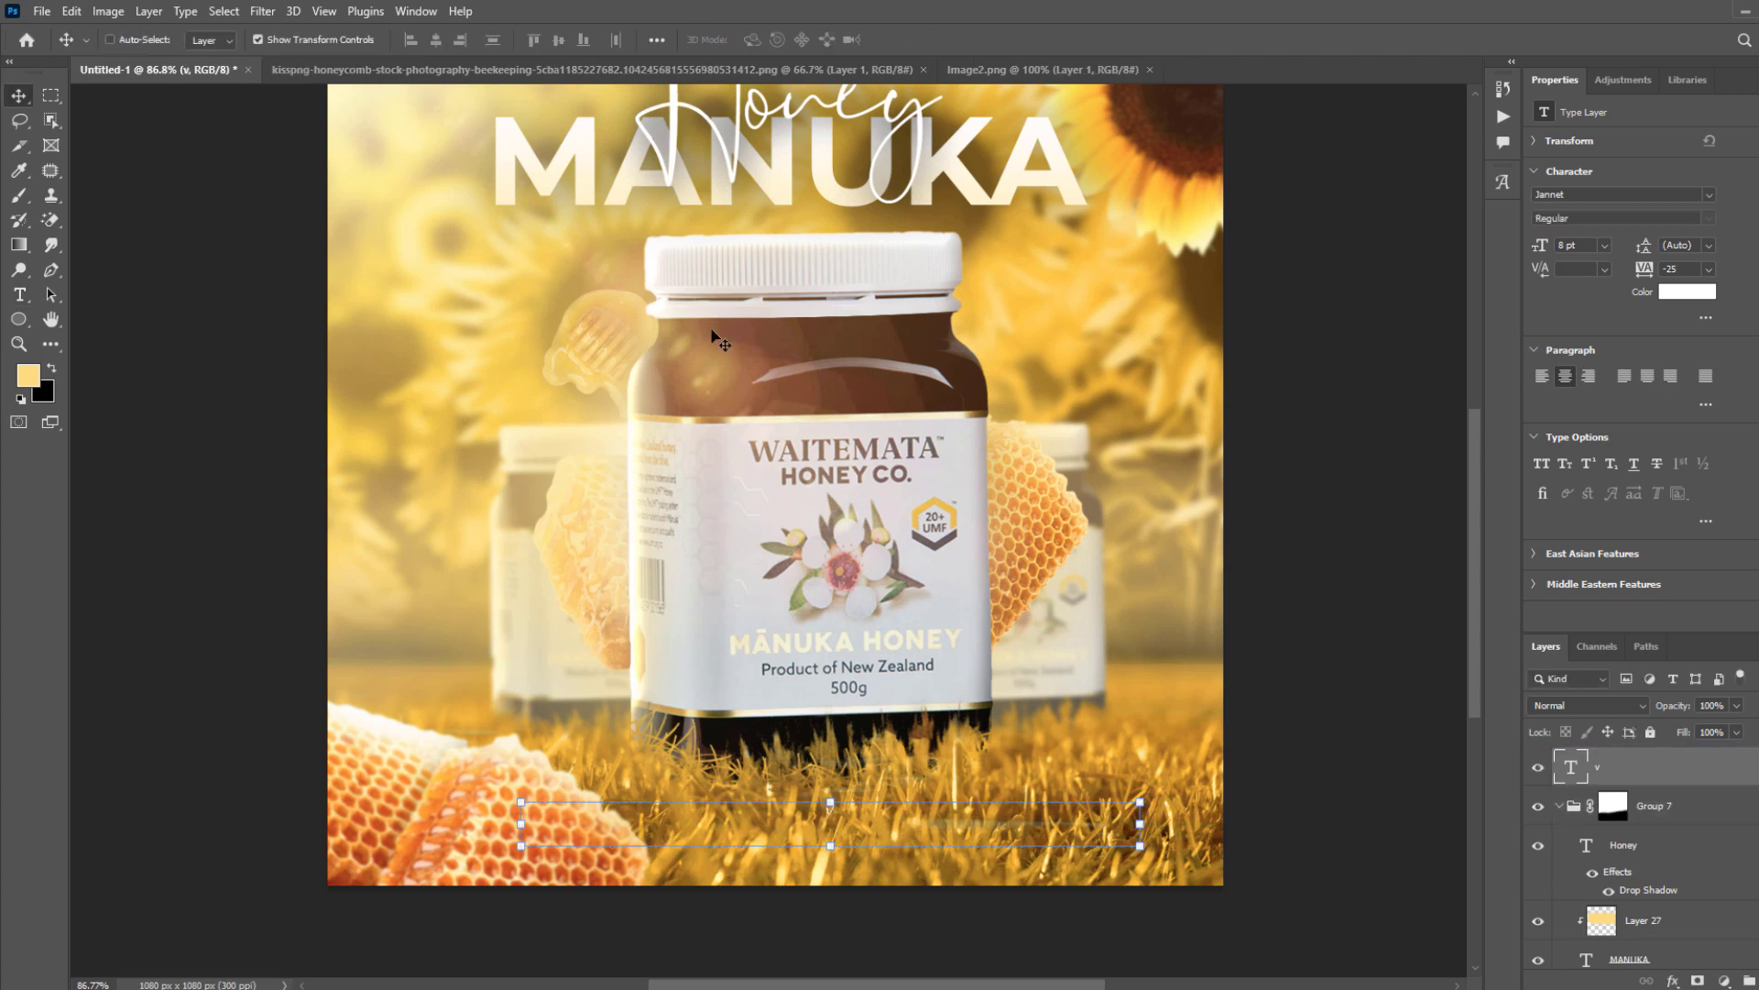
{"action": "left_click_drag", "start_coordinate": [998, 812], "coordinate": [986, 831]}
{"action": "key", "text": "t"}
{"action": "key", "text": "Delete"}
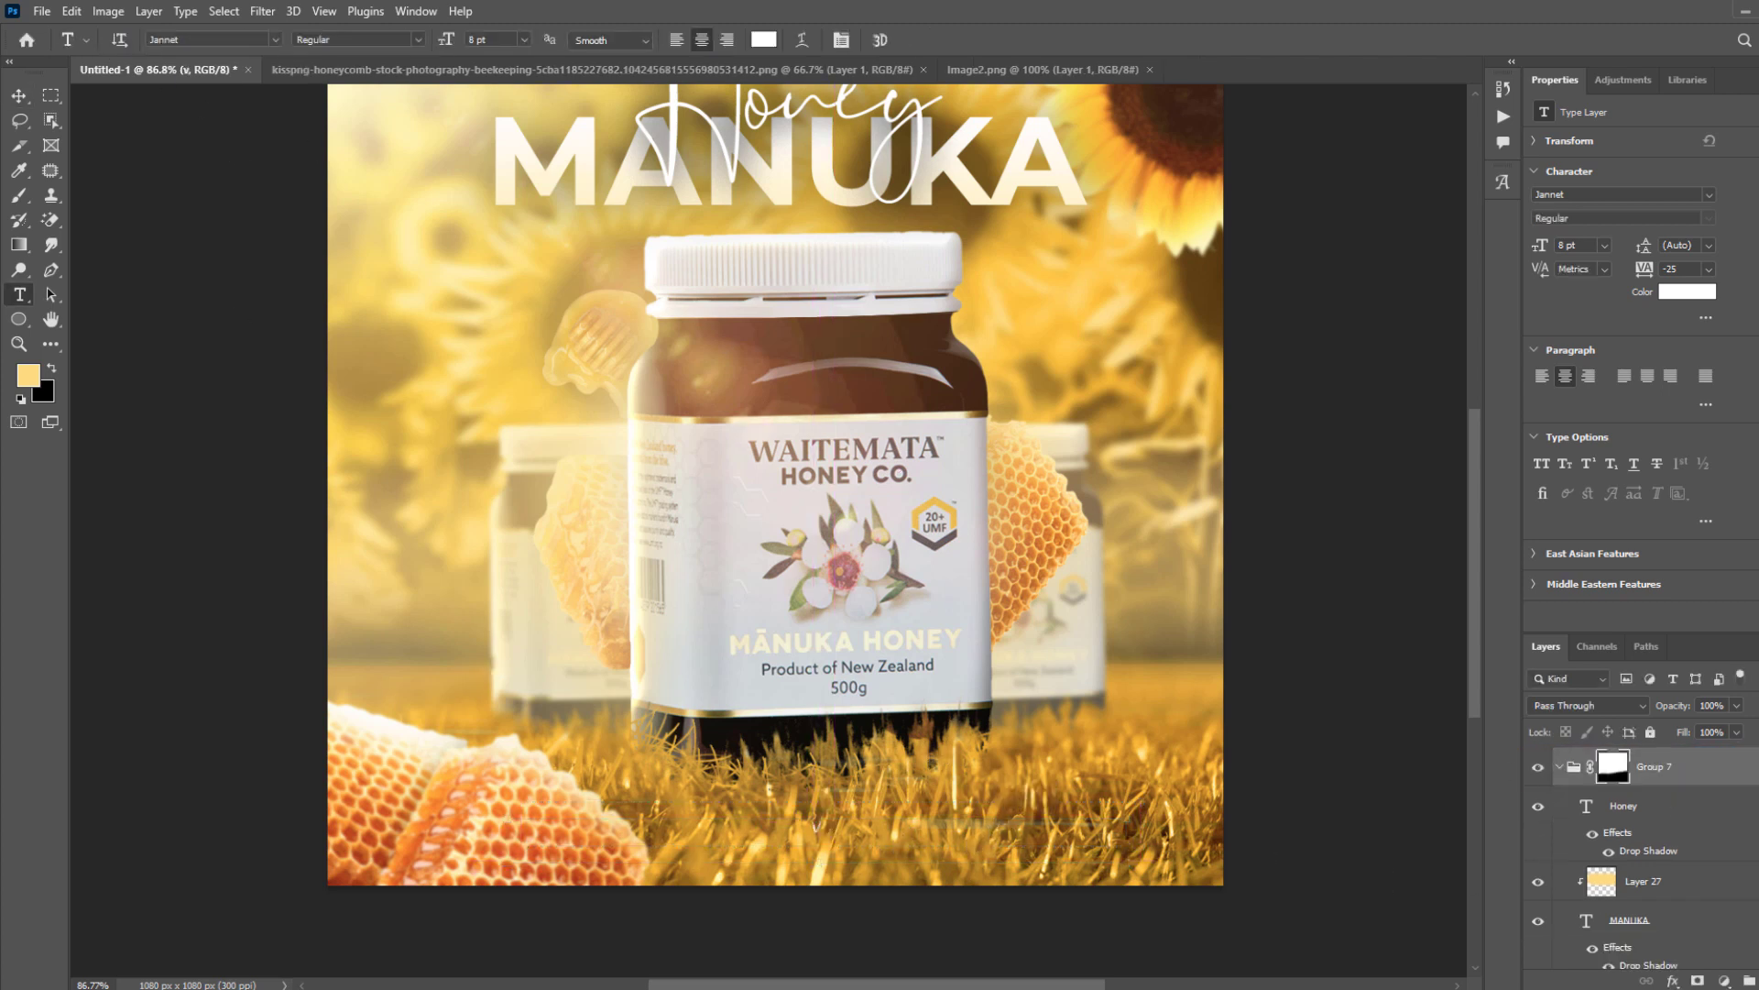
Add a Lorem ipsum placeholder paragraph in a wide text box on the grass below the jar and place its layer above Group 7.
{"action": "key", "text": "ctrl+shift+alt+n"}
{"action": "left_click_drag", "start_coordinate": [502, 799], "coordinate": [1193, 873]}
{"action": "left_click_drag", "start_coordinate": [1635, 808], "coordinate": [1673, 757]}
{"action": "left_click_drag", "start_coordinate": [1611, 760], "coordinate": [1610, 752]}
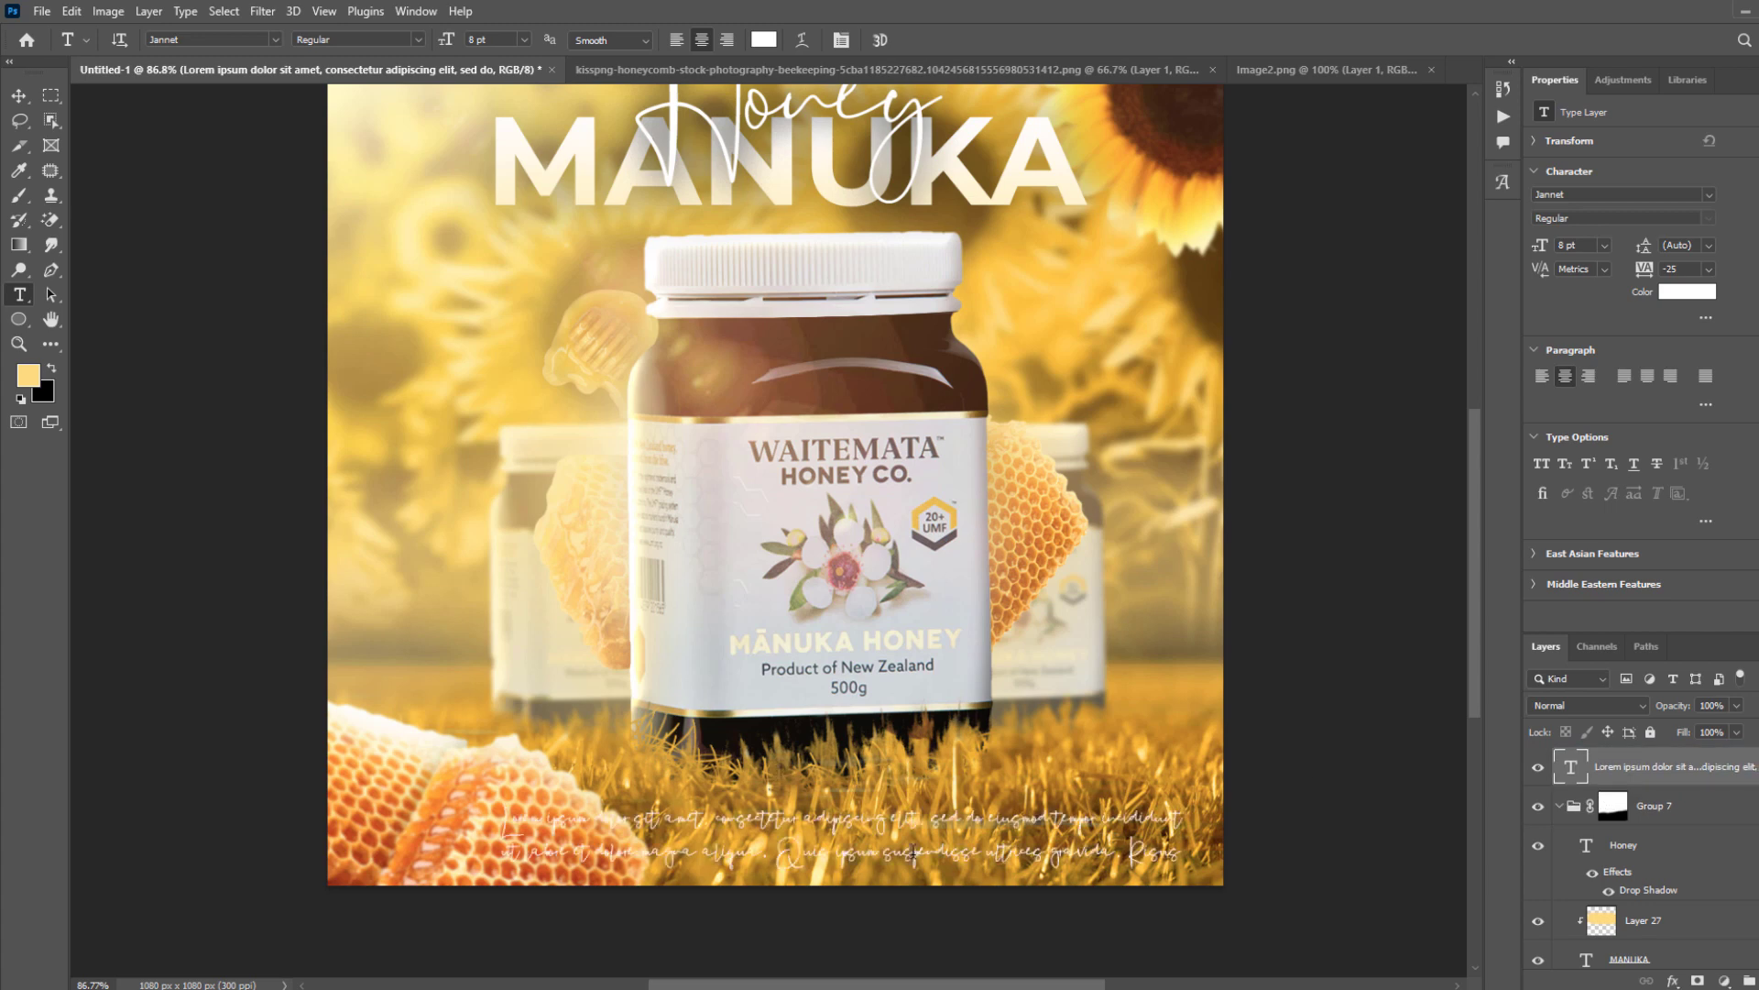
Set the whole placeholder paragraph in Montserrat Regular at 4 pt.
{"action": "left_click", "coordinate": [915, 813]}
{"action": "key", "text": "ctrl+a"}
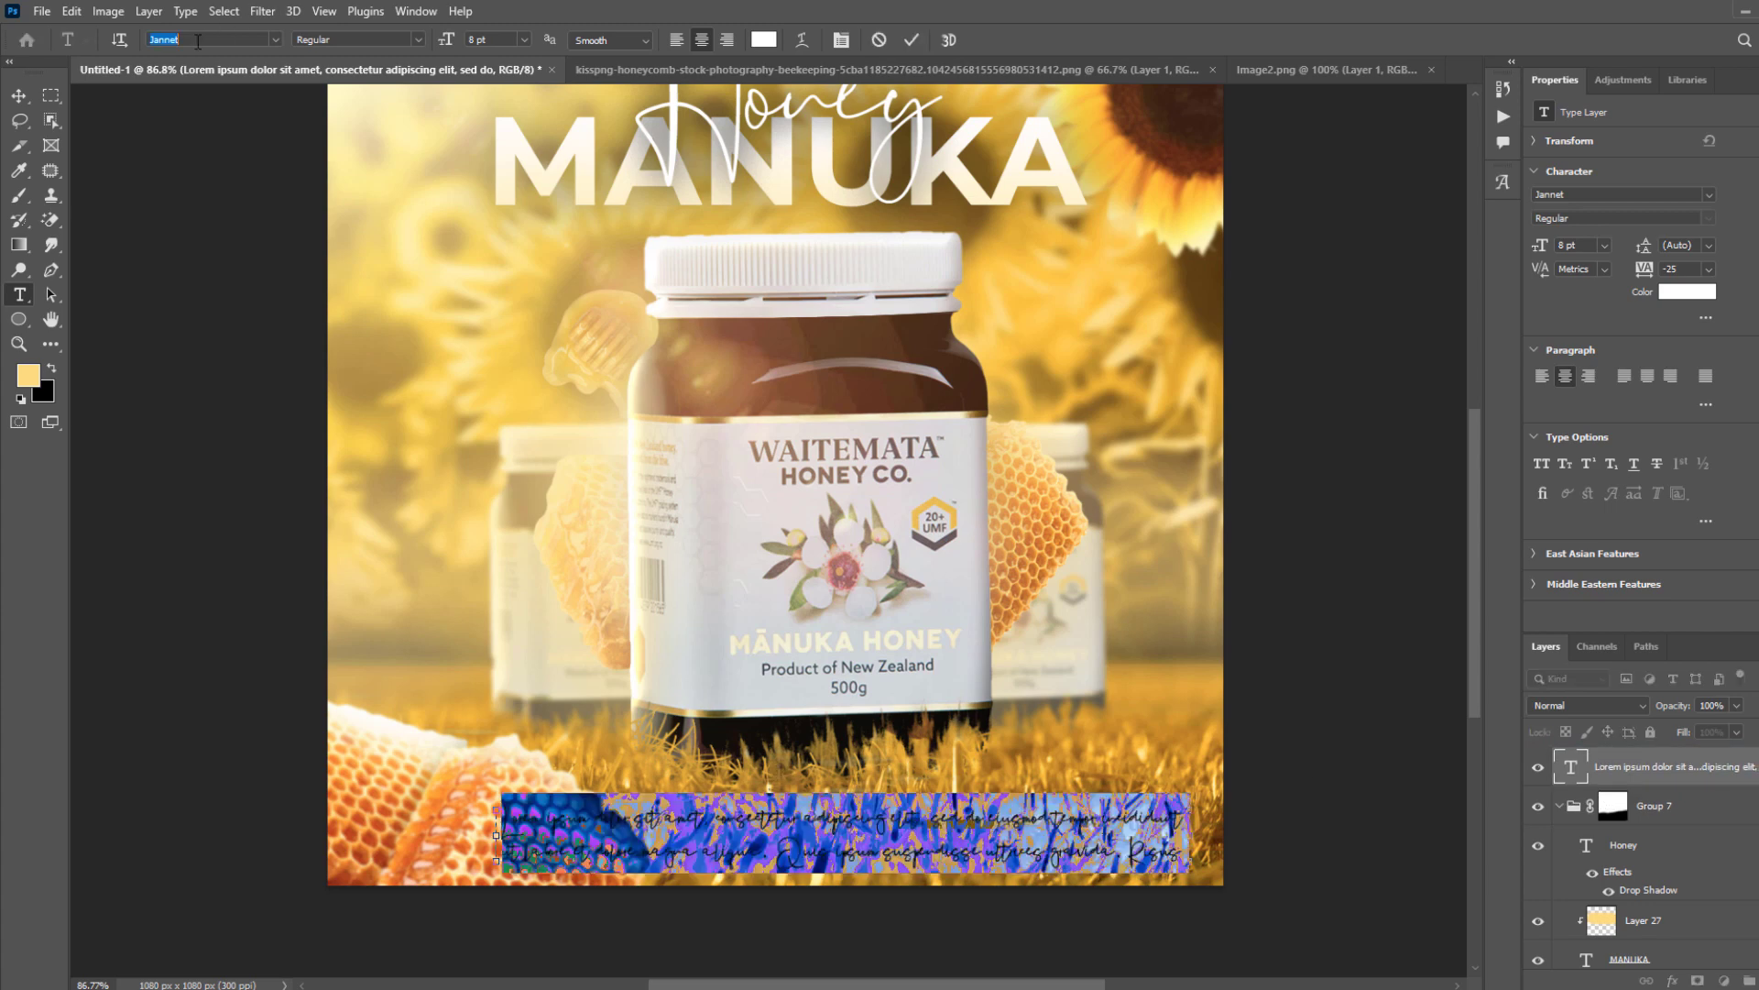
{"action": "type", "text": "mont"}
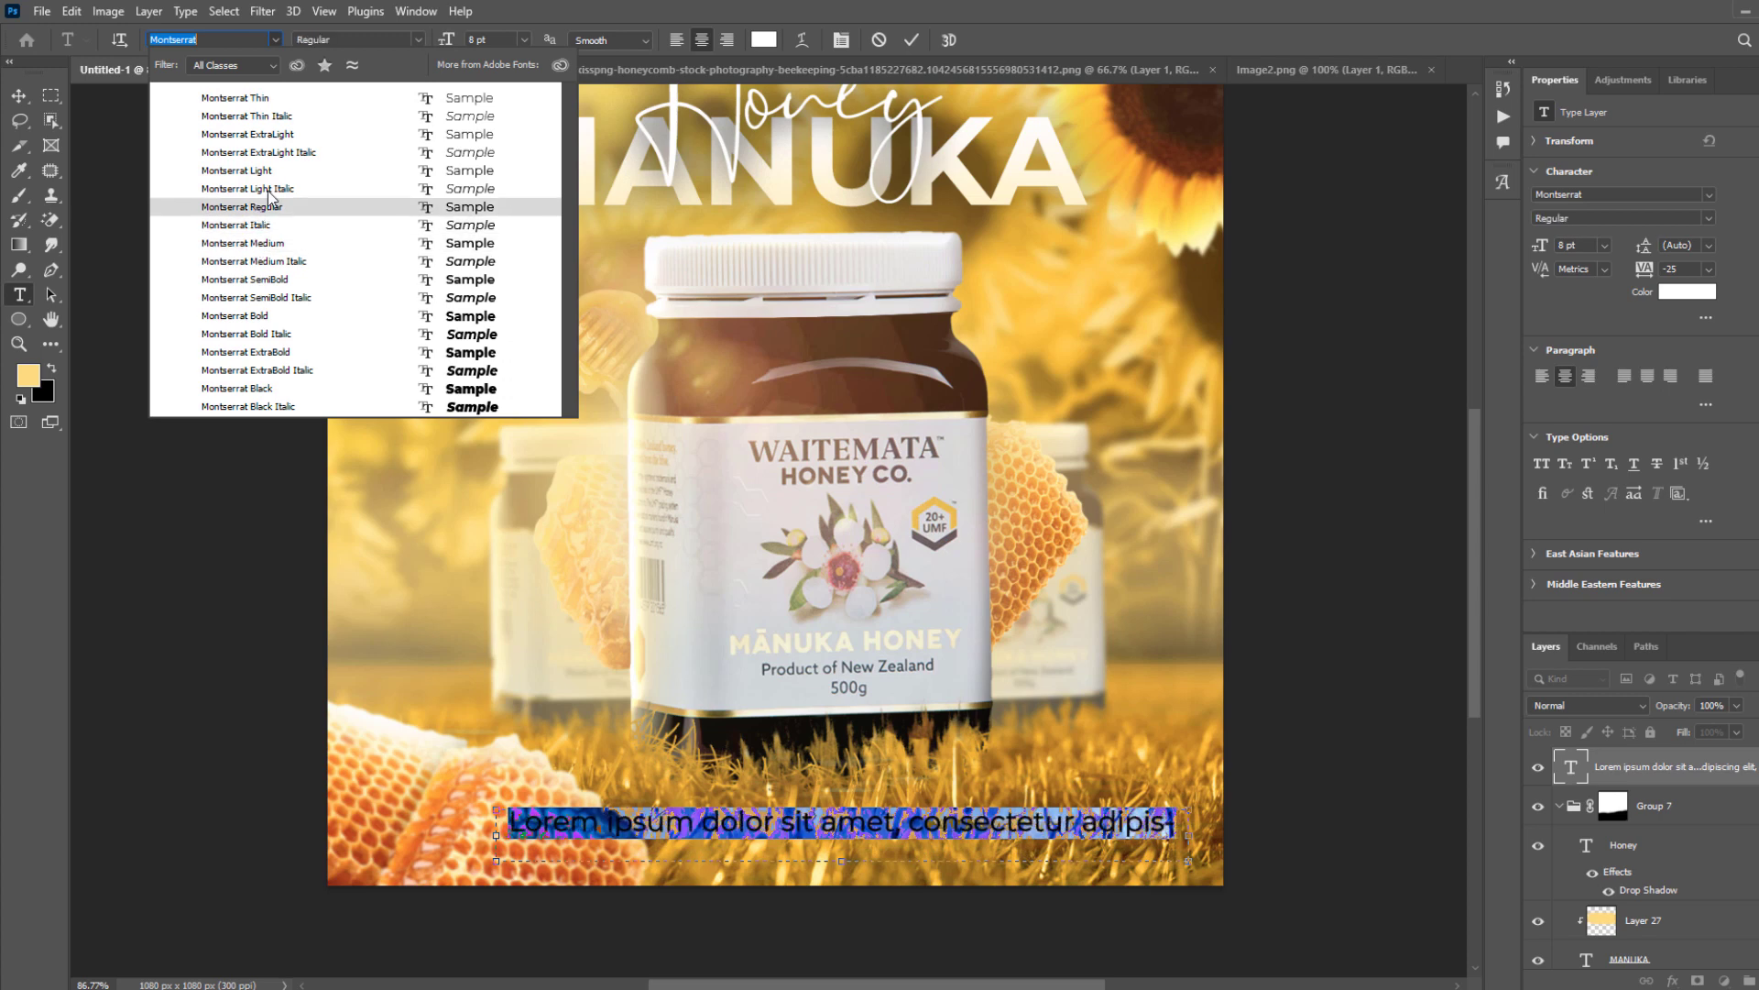
{"action": "left_click", "coordinate": [269, 201]}
{"action": "key", "text": "Return"}
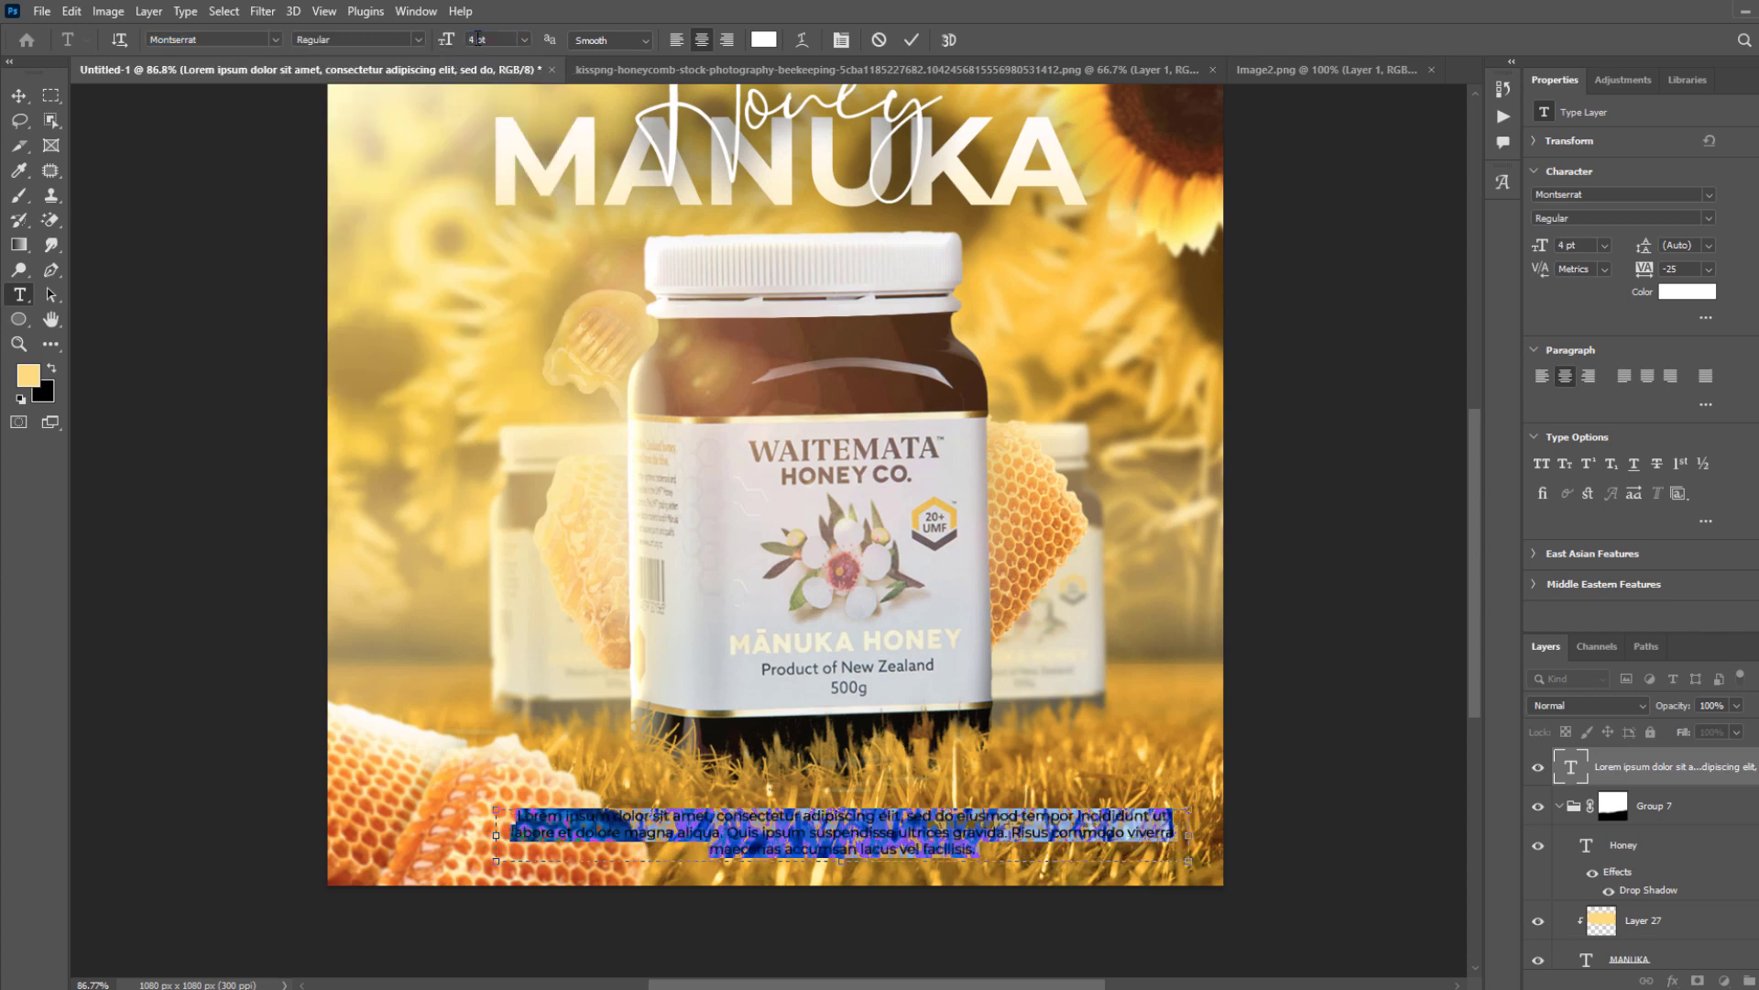
Move the paragraph slightly up and centre it horizontally on the canvas.
{"action": "left_click", "coordinate": [19, 96]}
{"action": "left_click_drag", "start_coordinate": [929, 825], "coordinate": [904, 800]}
{"action": "scroll", "coordinate": [907, 788], "scroll_direction": "down", "scroll_amount": 3}
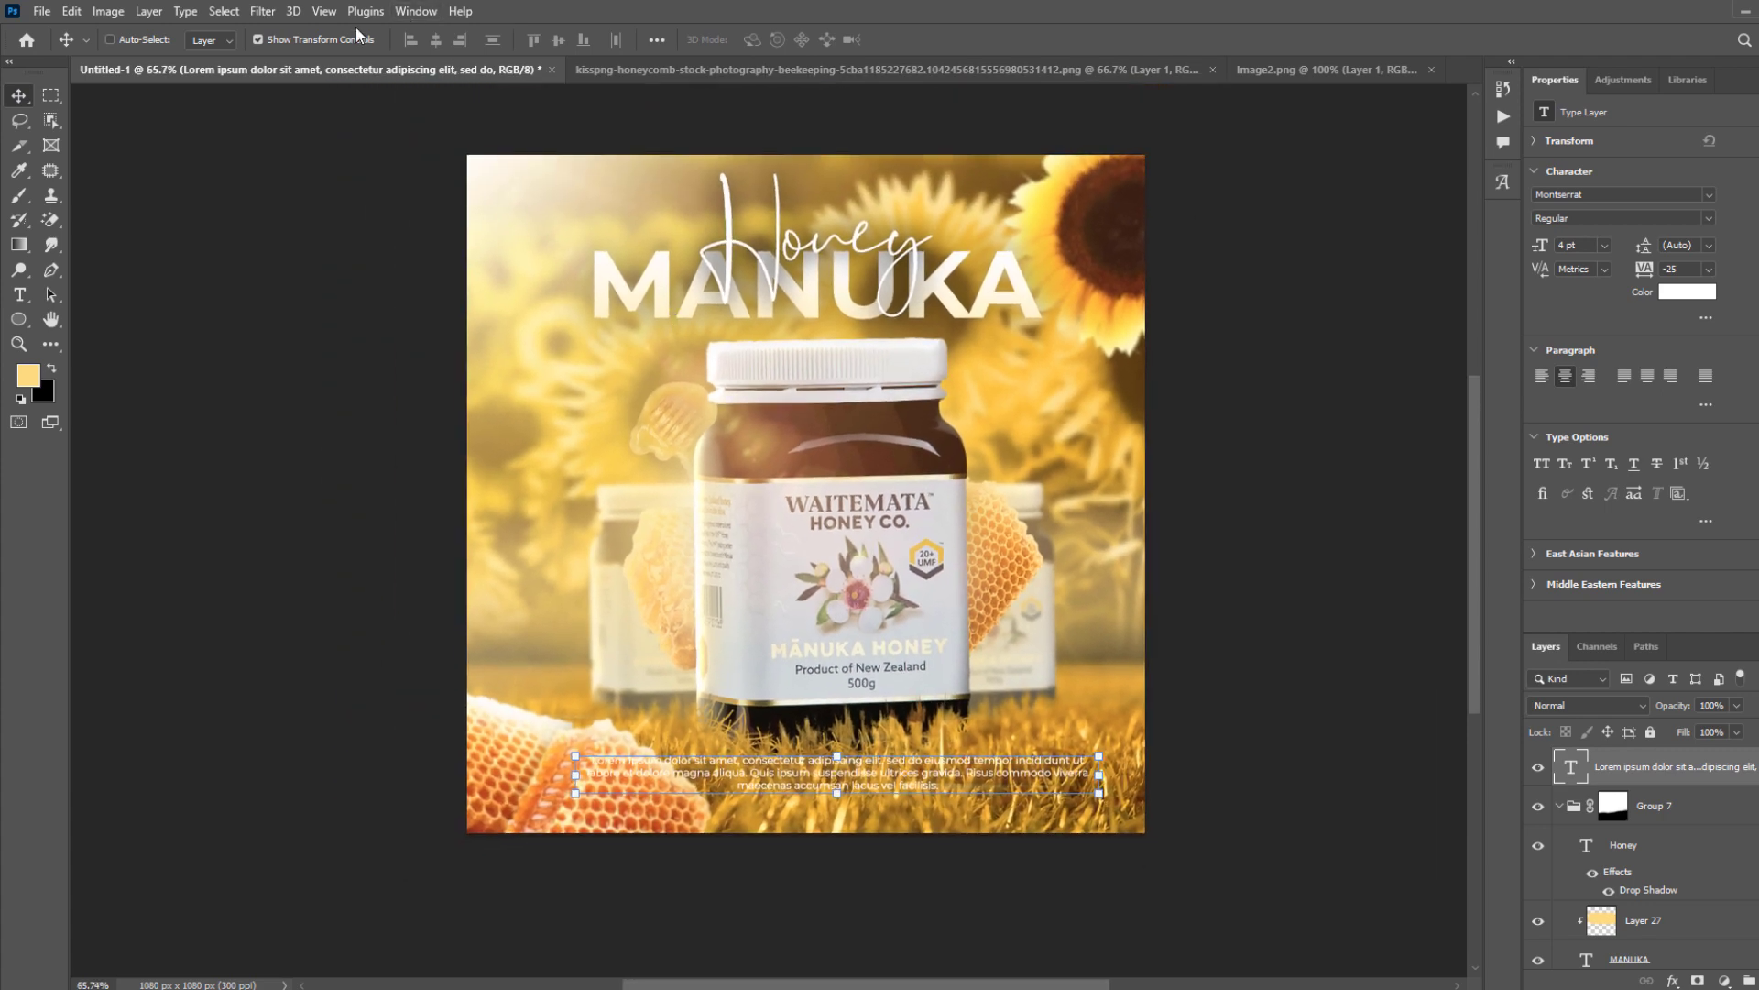
{"action": "left_click", "coordinate": [656, 39]}
{"action": "left_click", "coordinate": [713, 213]}
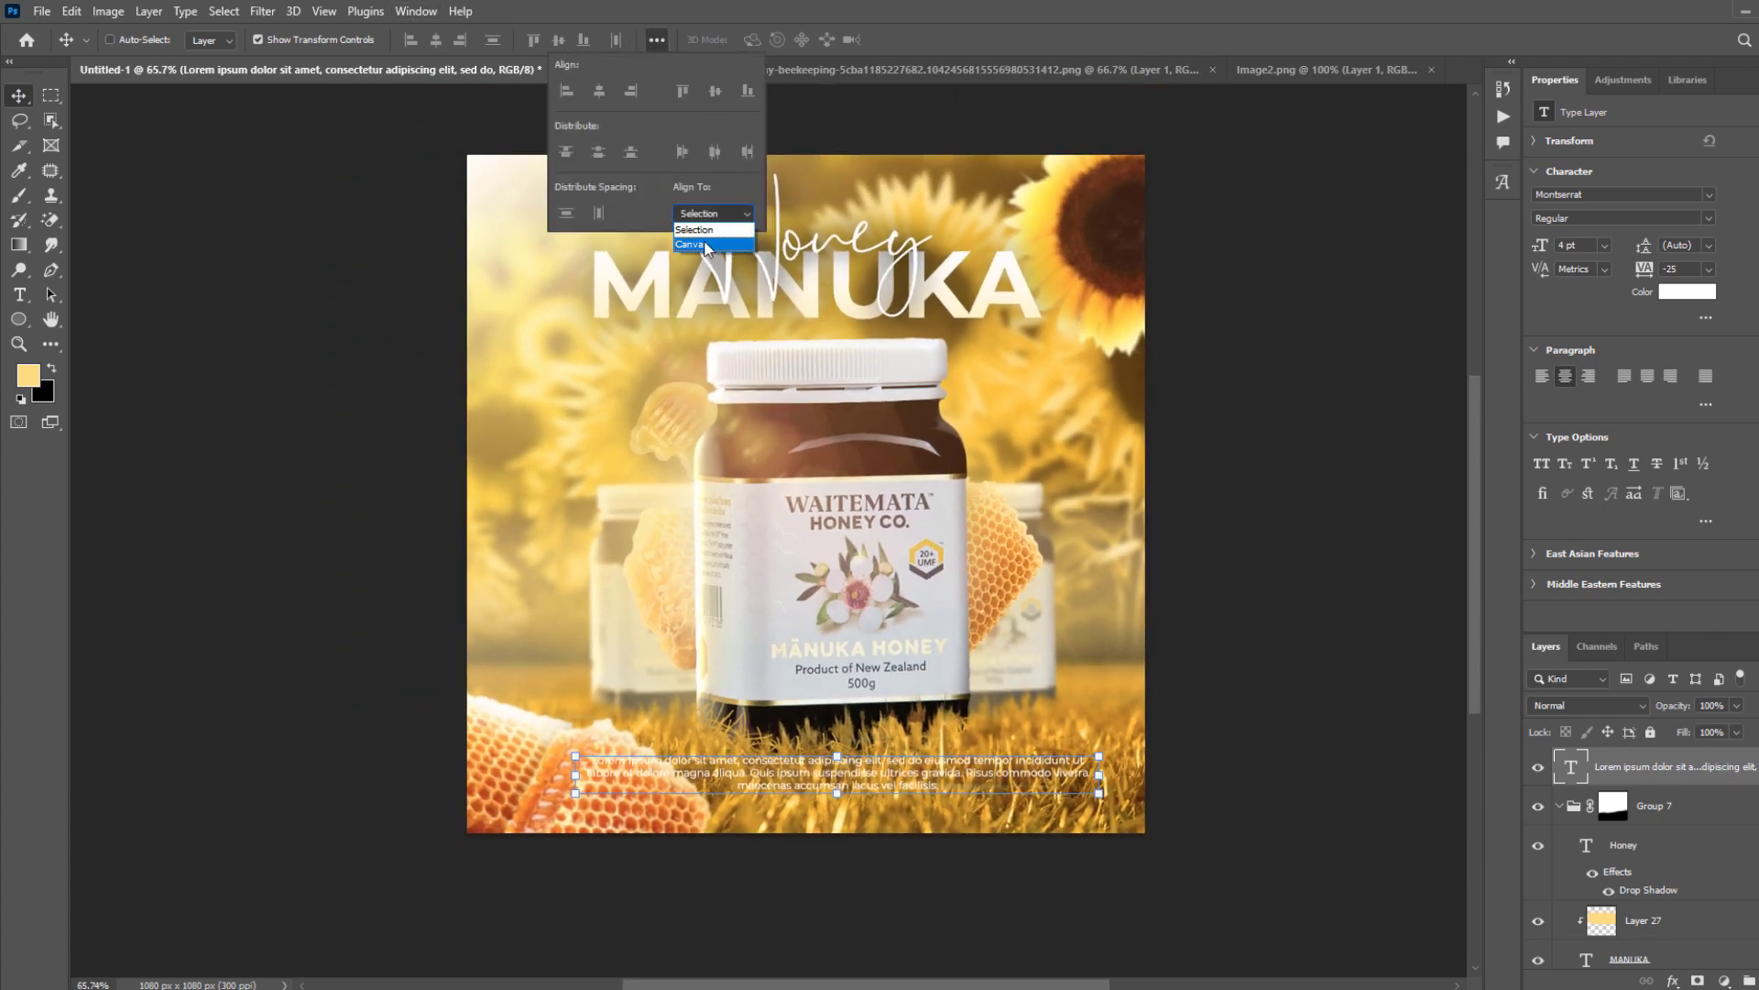
{"action": "left_click", "coordinate": [701, 234]}
{"action": "left_click", "coordinate": [598, 90]}
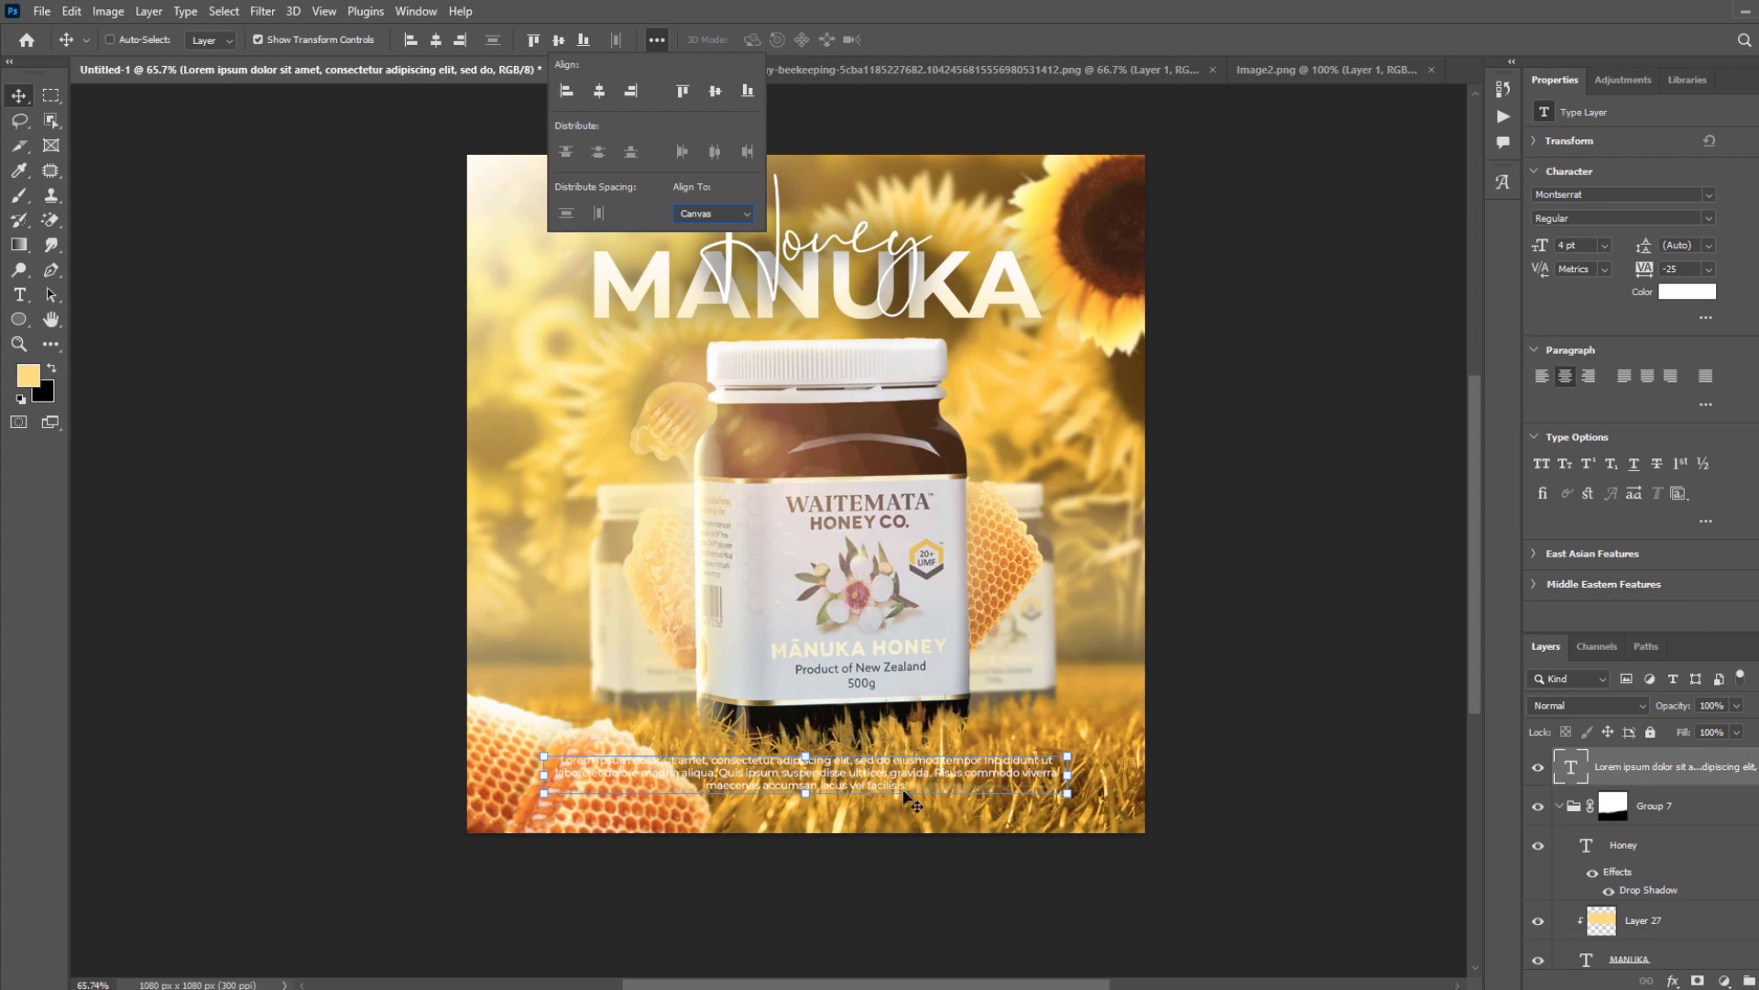
{"action": "left_click_drag", "start_coordinate": [907, 800], "coordinate": [904, 805]}
Draw a light yellow rectangle about 286 px wide and 44 px high just below the paragraph as a button.
{"action": "key", "text": "ctrl+shift+alt+n"}
{"action": "scroll", "coordinate": [689, 568], "scroll_direction": "up", "scroll_amount": 3}
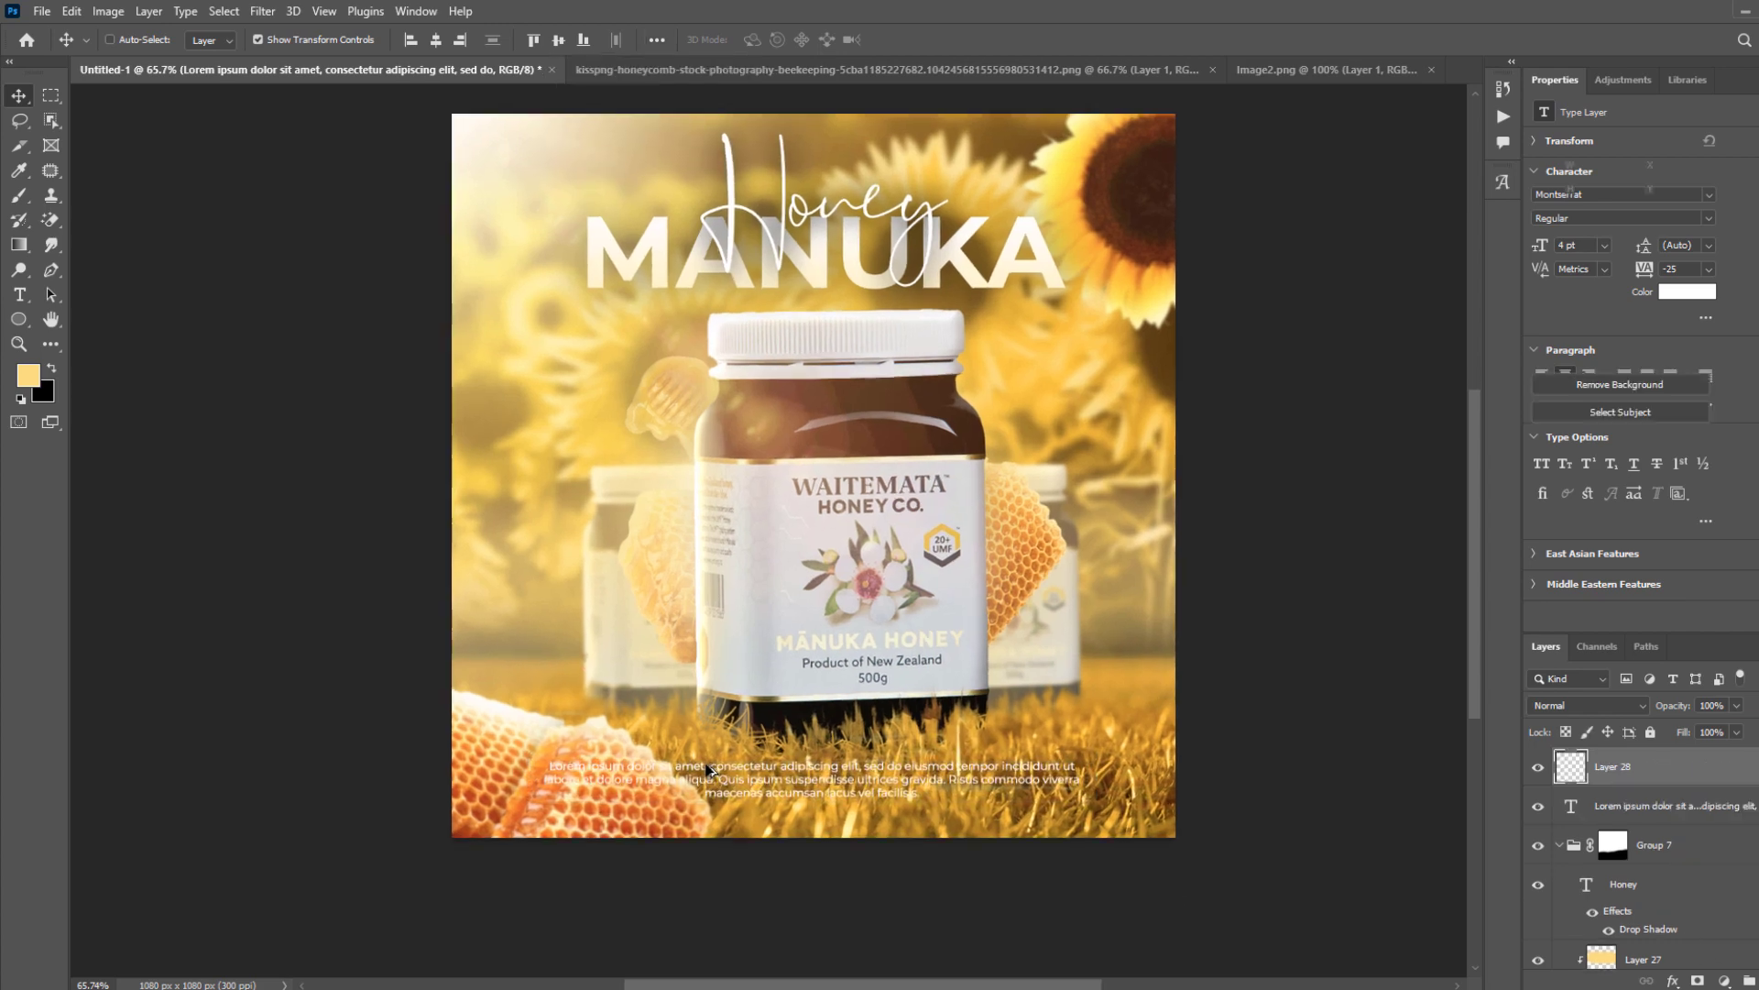
{"action": "left_click", "coordinate": [16, 323]}
{"action": "left_click", "coordinate": [73, 338]}
{"action": "scroll", "coordinate": [779, 734], "scroll_direction": "up", "scroll_amount": 3}
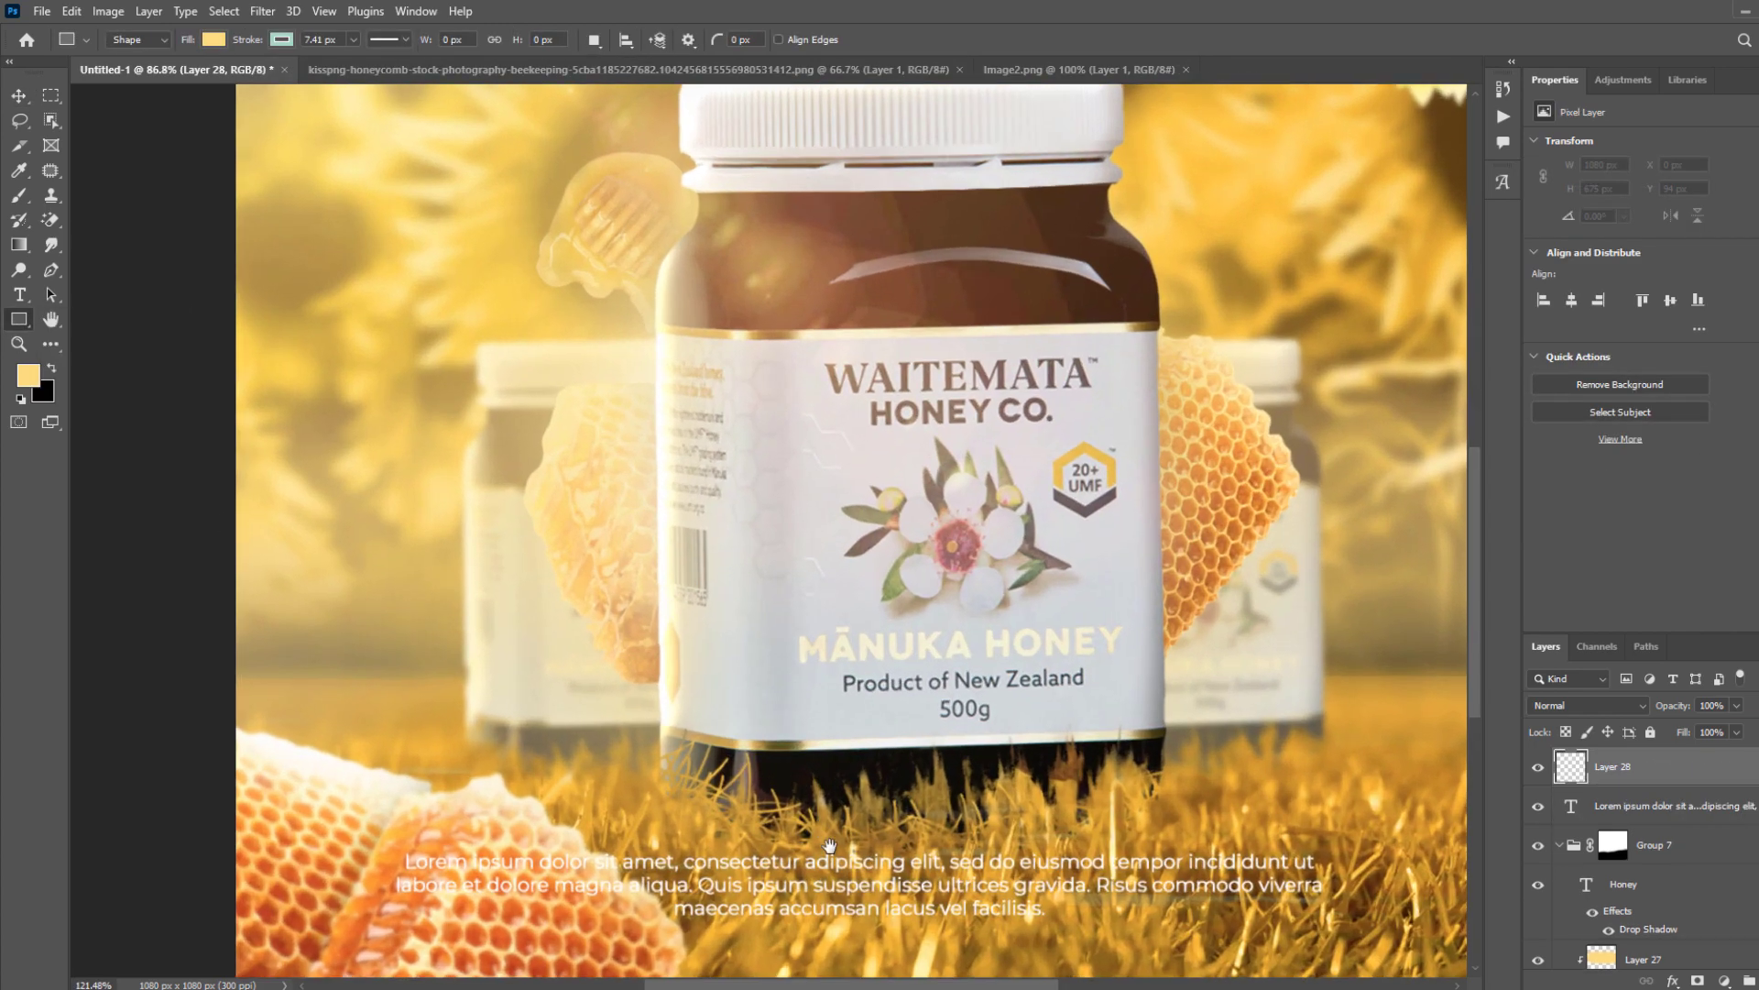
{"action": "left_click_drag", "start_coordinate": [779, 734], "coordinate": [668, 486]}
{"action": "left_click_drag", "start_coordinate": [568, 674], "coordinate": [900, 725]}
Move the paragraph and the button rectangle up together by about 11 px.
{"action": "key", "text": "v"}
{"action": "scroll", "coordinate": [828, 692], "scroll_direction": "up", "scroll_amount": 1}
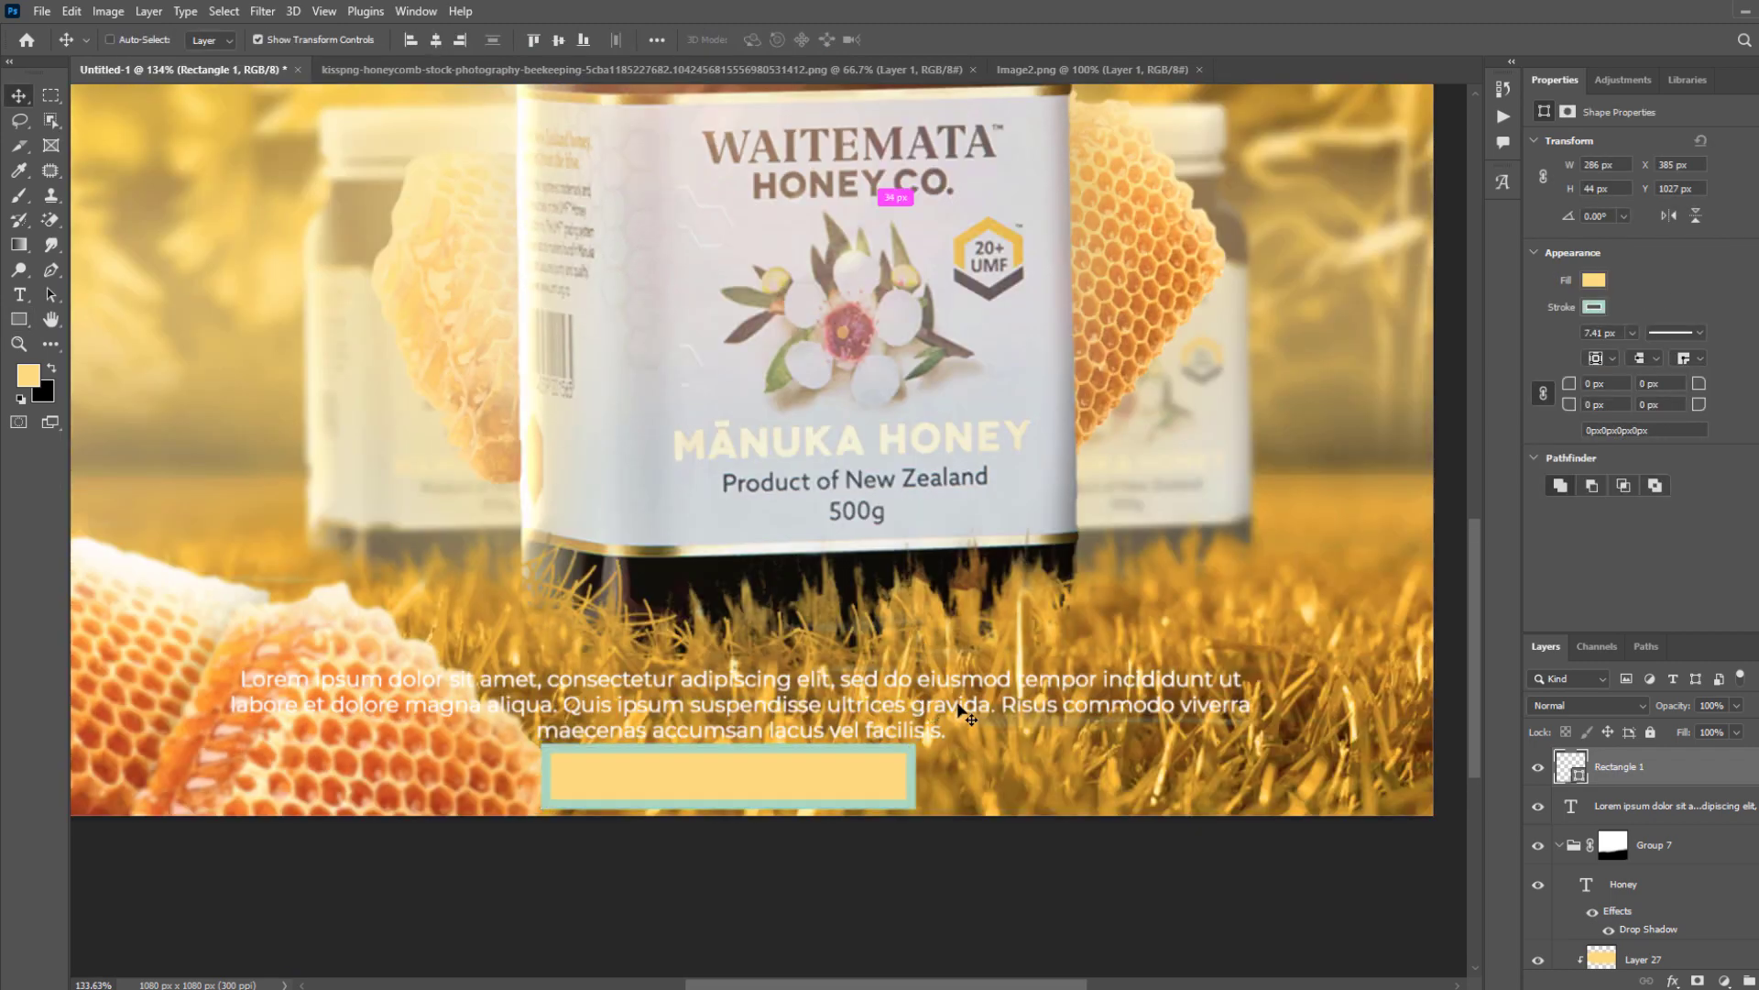
{"action": "left_click", "coordinate": [1650, 806], "text": "shift"}
{"action": "left_click_drag", "start_coordinate": [999, 711], "coordinate": [1003, 681]}
{"action": "left_click", "coordinate": [1592, 770]}
{"action": "left_click_drag", "start_coordinate": [841, 757], "coordinate": [860, 761]}
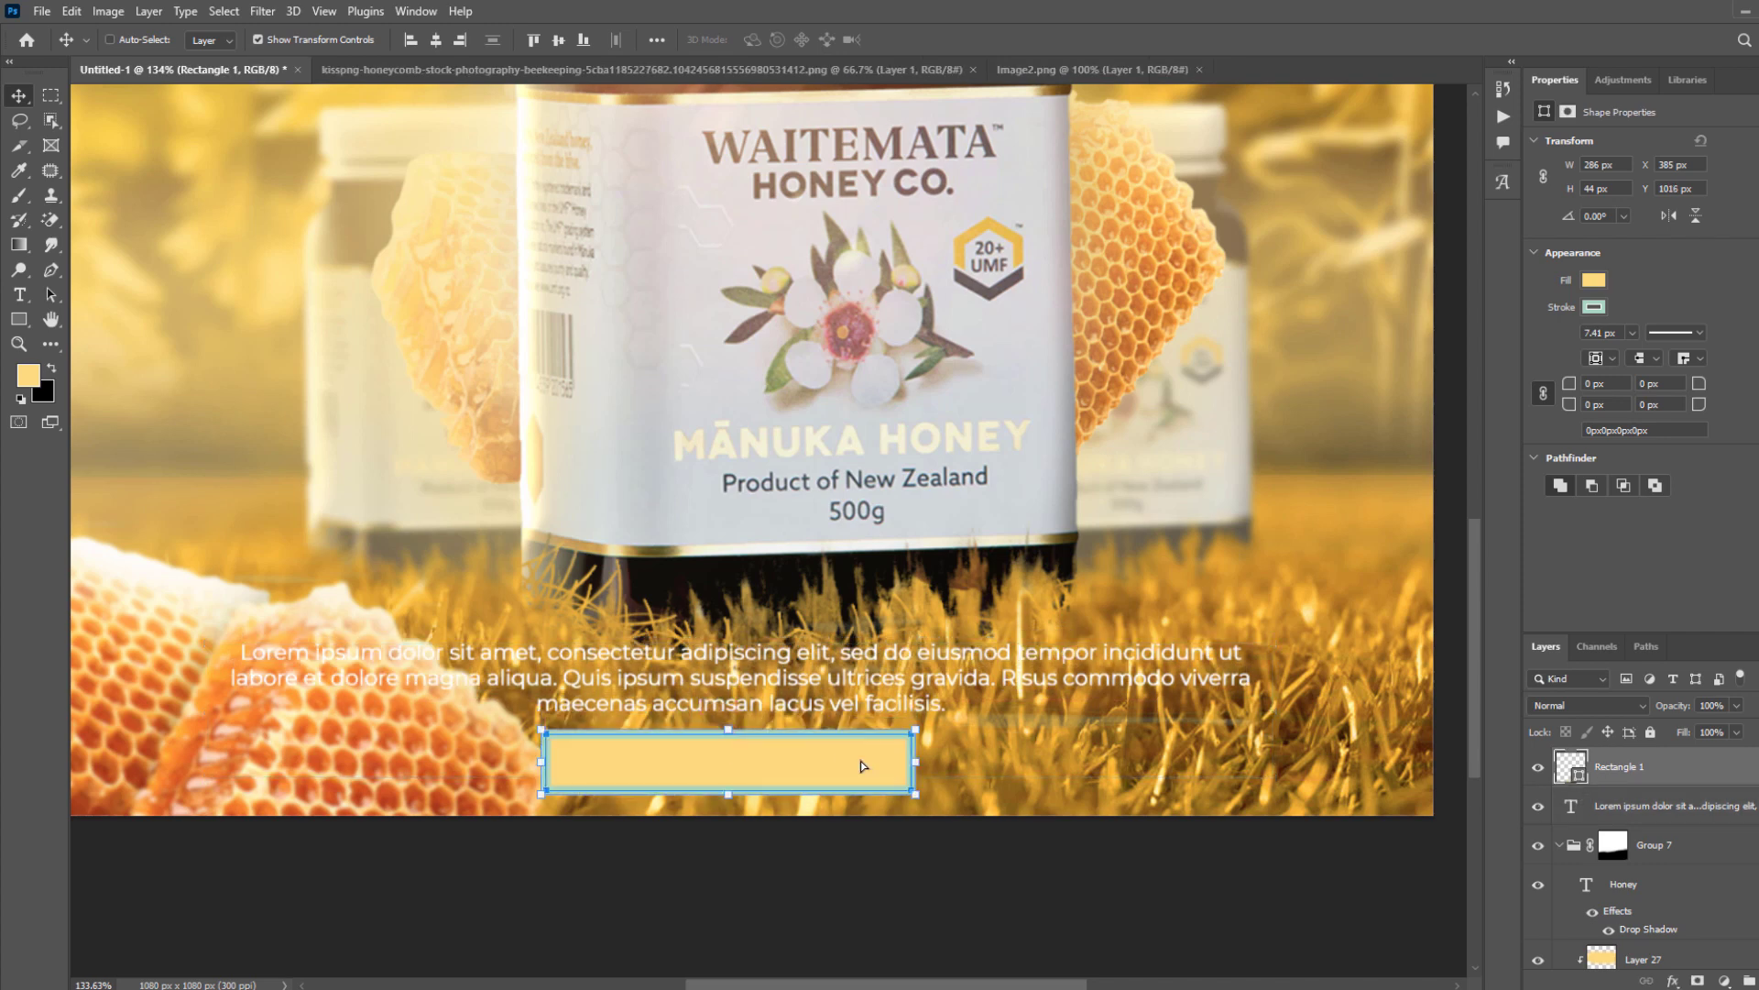
Narrow the button rectangle from both sides to about 250 px wide and round its corners to 21 px.
{"action": "scroll", "coordinate": [860, 761], "scroll_direction": "up", "scroll_amount": 1}
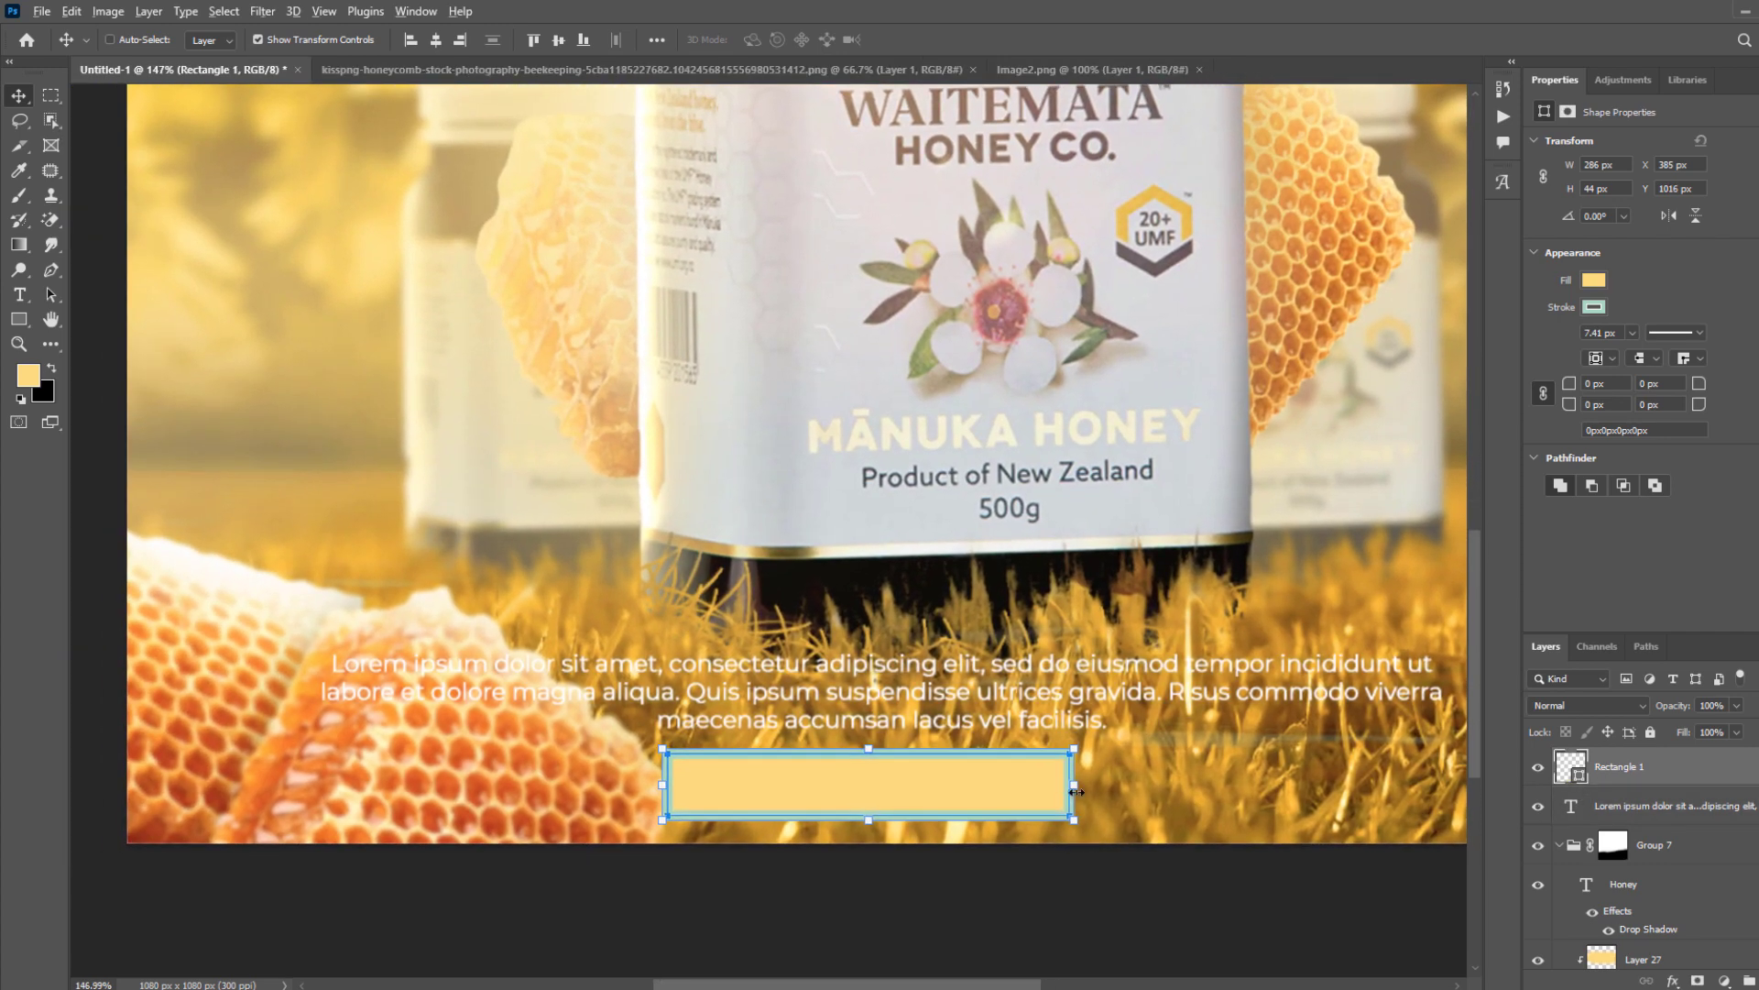
{"action": "left_click_drag", "start_coordinate": [1076, 792], "coordinate": [1052, 792]}
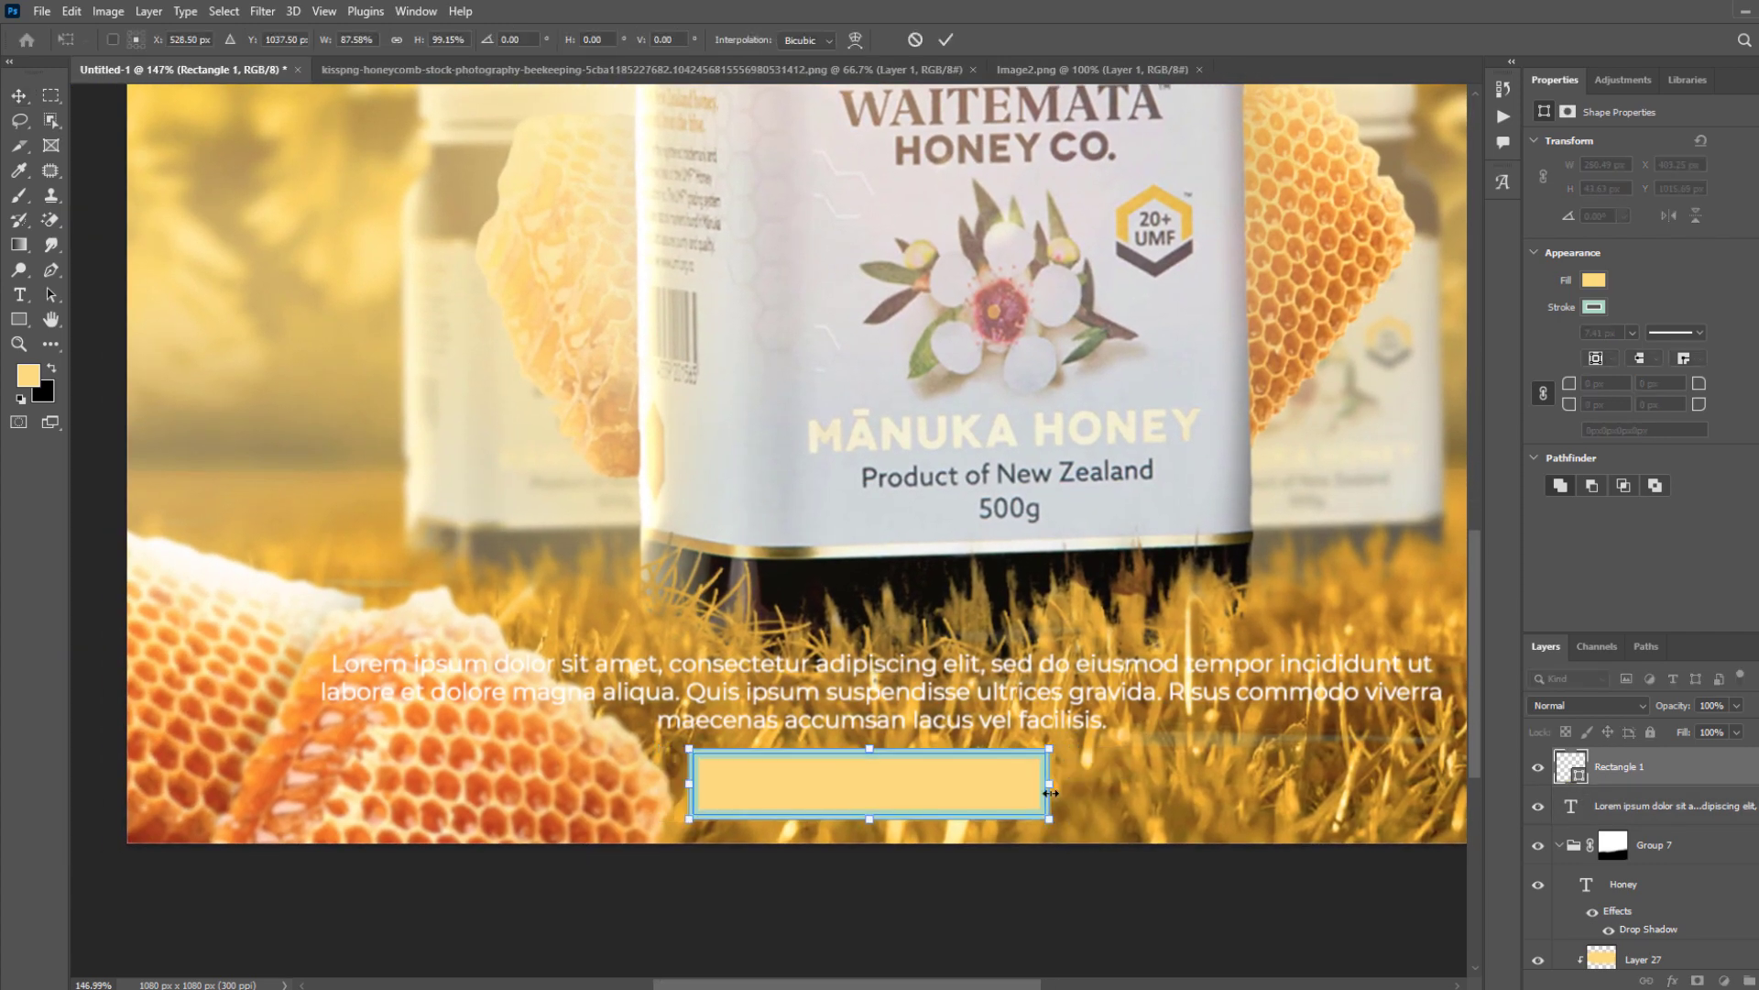
{"action": "scroll", "coordinate": [1014, 806], "scroll_direction": "up", "scroll_amount": 2}
{"action": "left_click_drag", "start_coordinate": [953, 816], "coordinate": [1002, 769]}
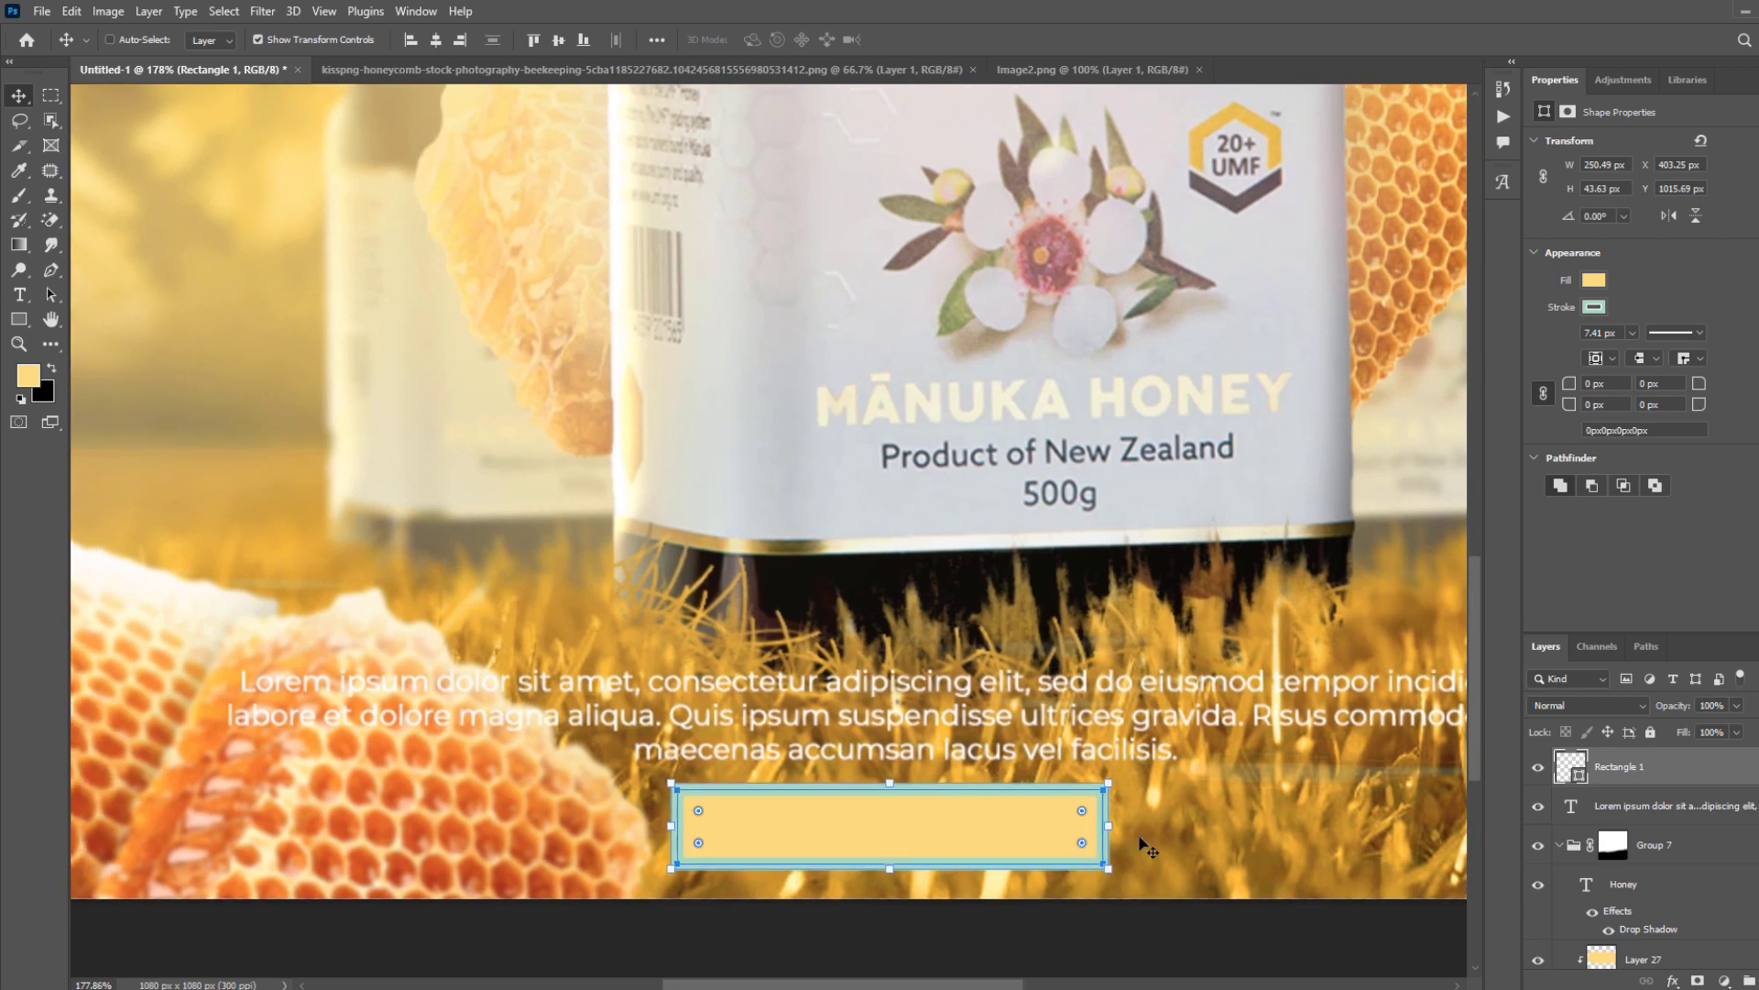
{"action": "left_click_drag", "start_coordinate": [1082, 812], "coordinate": [1066, 827]}
Remove the button shape's stroke and centre it horizontally on the canvas.
{"action": "left_click", "coordinate": [1594, 306]}
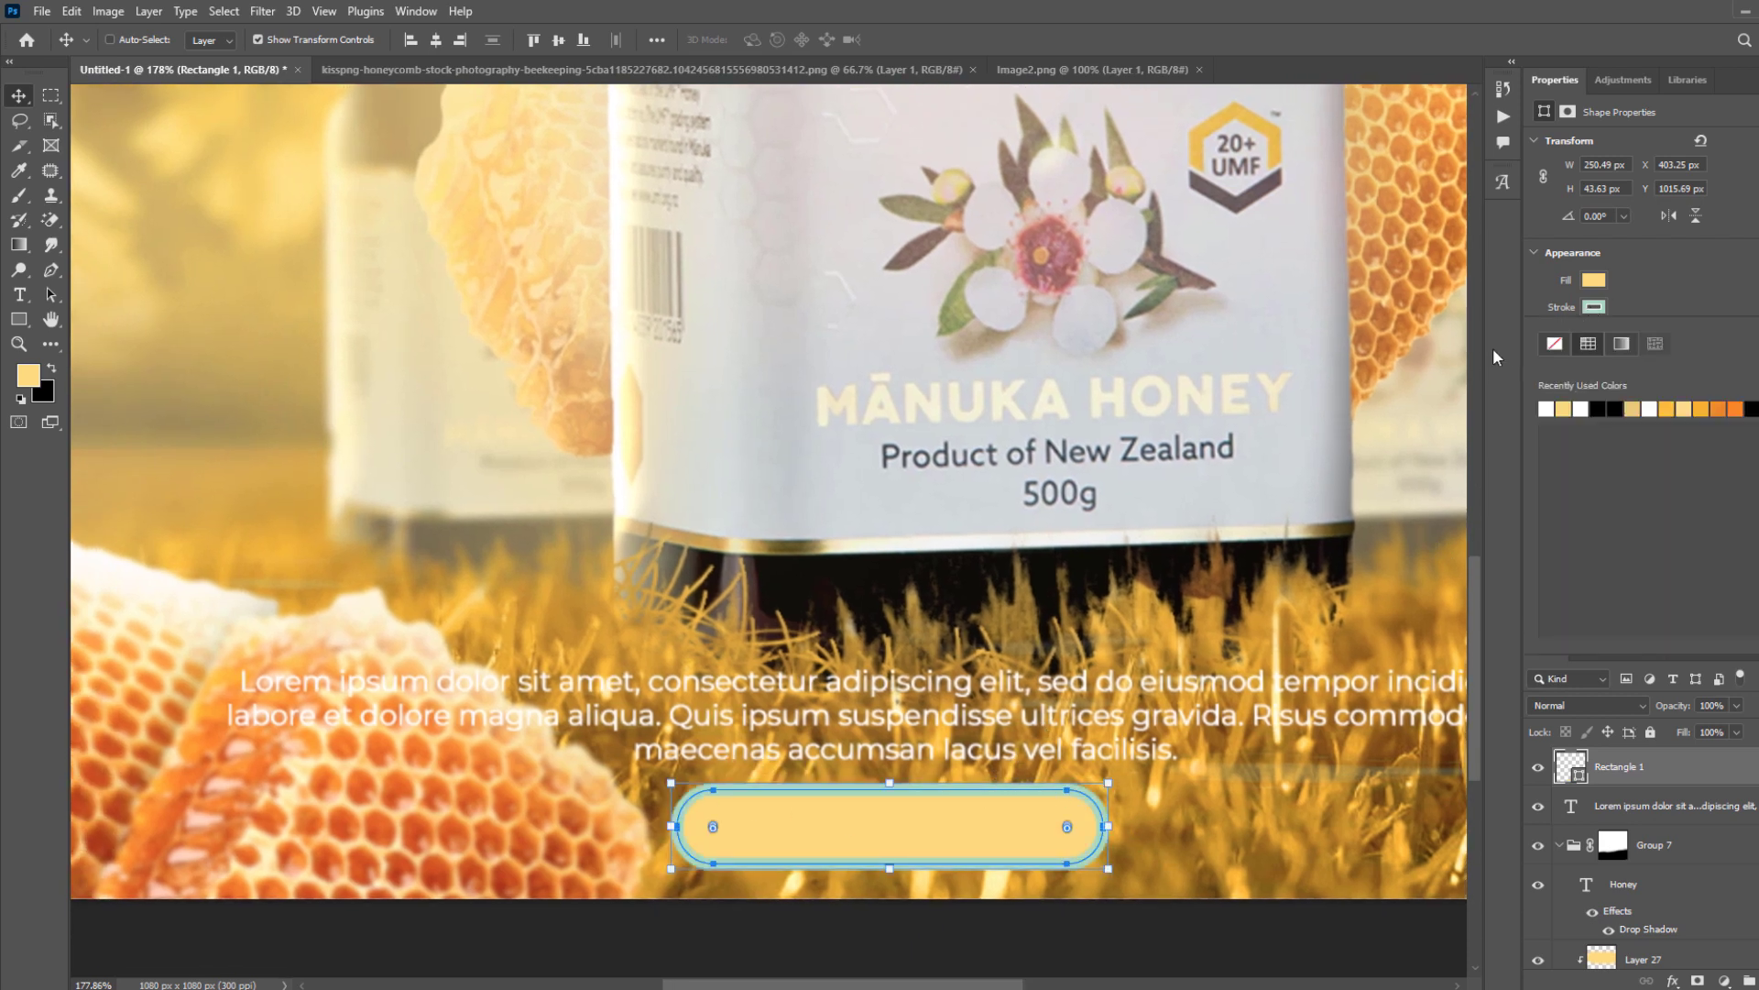
{"action": "left_click", "coordinate": [1556, 344]}
{"action": "scroll", "coordinate": [970, 699], "scroll_direction": "down", "scroll_amount": 5}
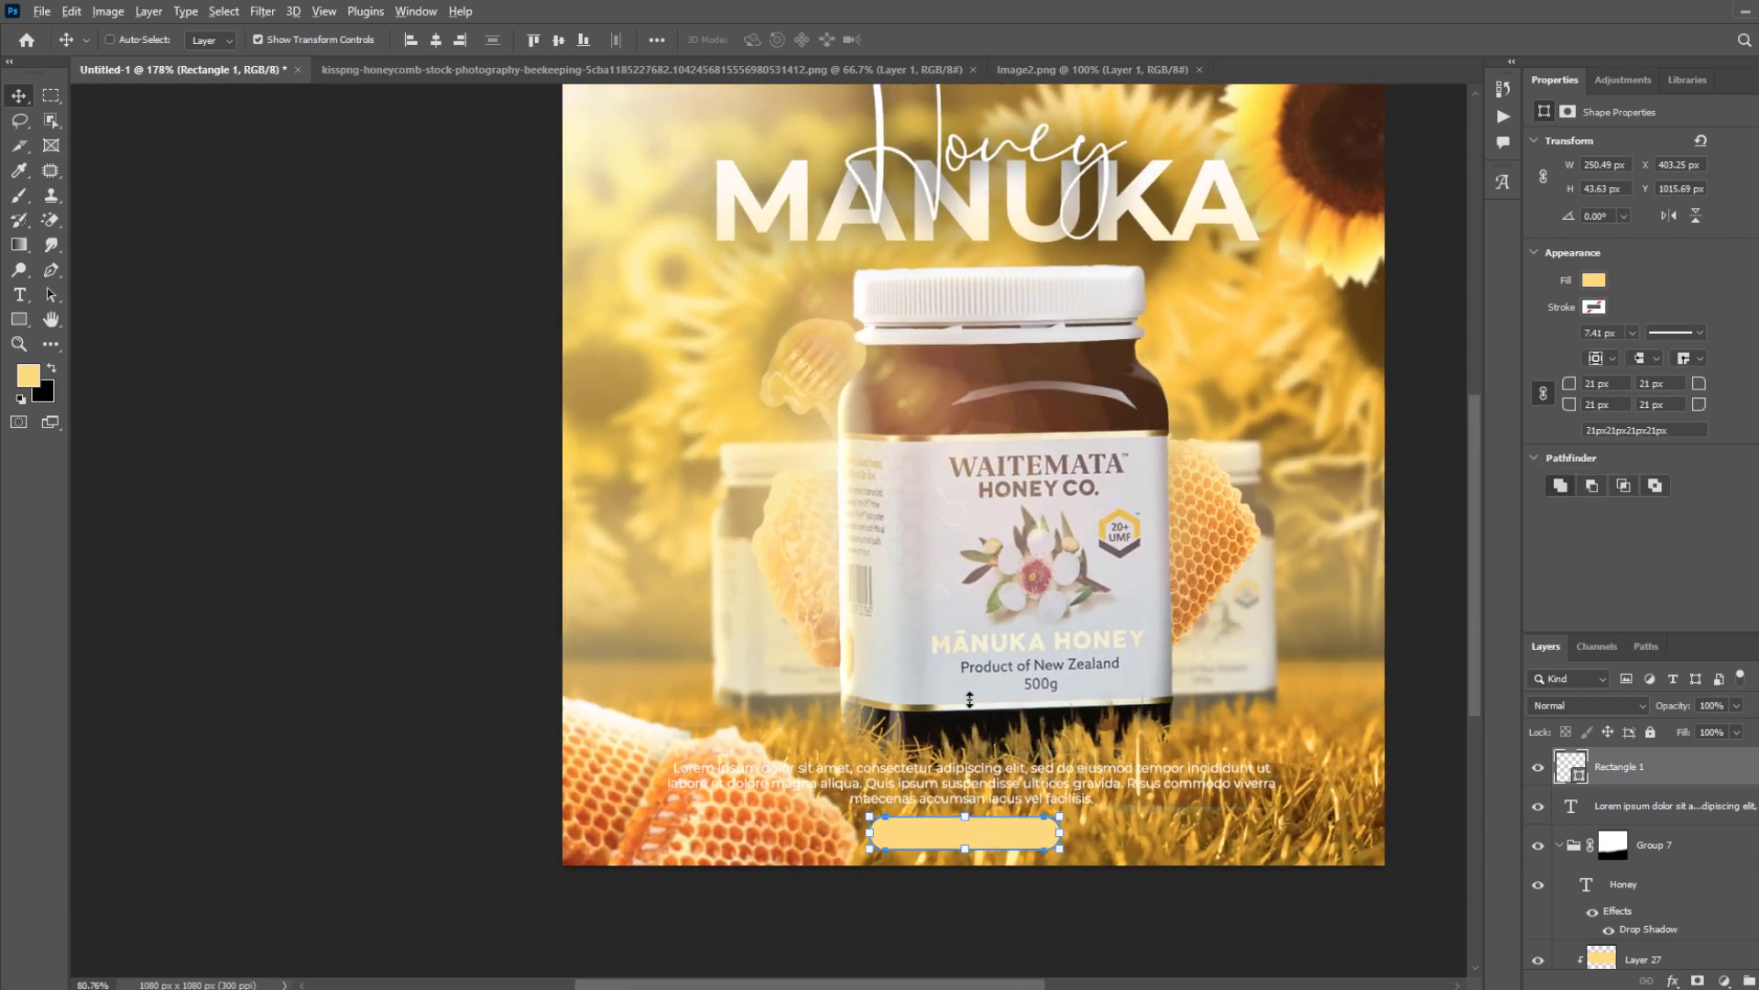
{"action": "scroll", "coordinate": [969, 699], "scroll_direction": "down", "scroll_amount": 1}
{"action": "left_click", "coordinate": [435, 39]}
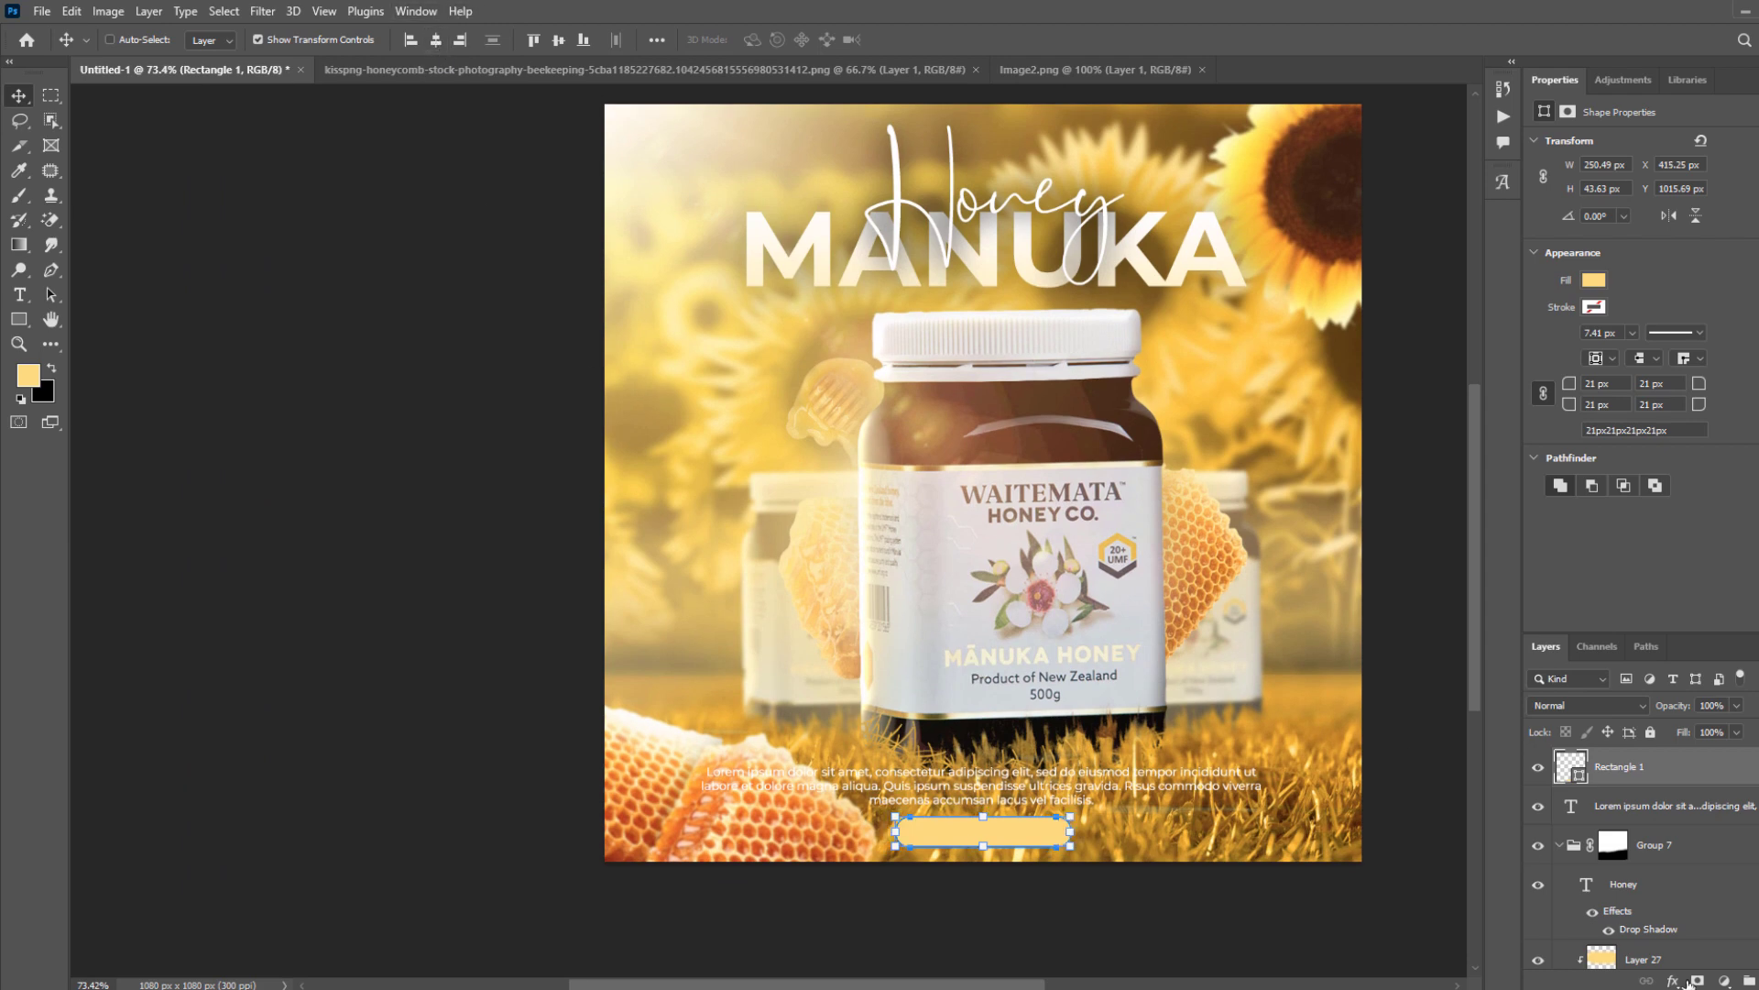
Add the text "ORDER NOW" on a new layer over the yellow button.
{"action": "left_click", "coordinate": [1757, 980]}
{"action": "scroll", "coordinate": [1041, 734], "scroll_direction": "up", "scroll_amount": 1}
{"action": "left_click_drag", "start_coordinate": [1041, 734], "coordinate": [1081, 560]}
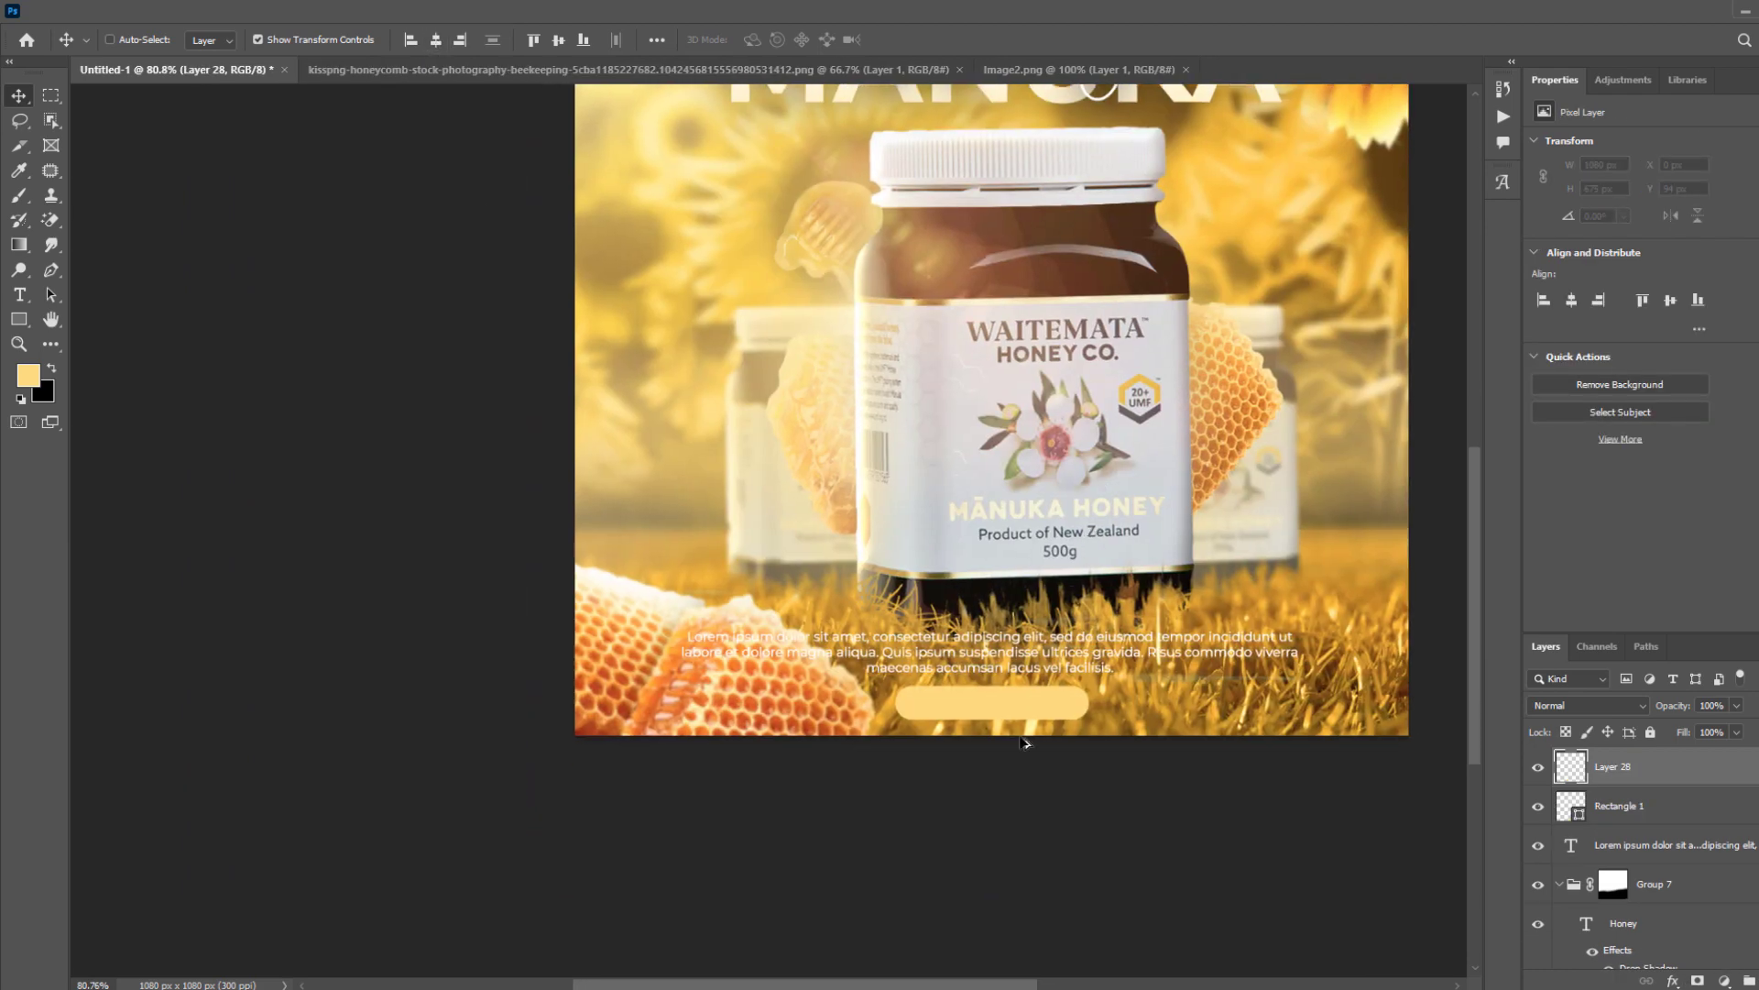
{"action": "scroll", "coordinate": [1011, 722], "scroll_direction": "up", "scroll_amount": 5}
{"action": "scroll", "coordinate": [1011, 722], "scroll_direction": "up", "scroll_amount": 2}
{"action": "key", "text": "t"}
{"action": "left_click", "coordinate": [910, 711]}
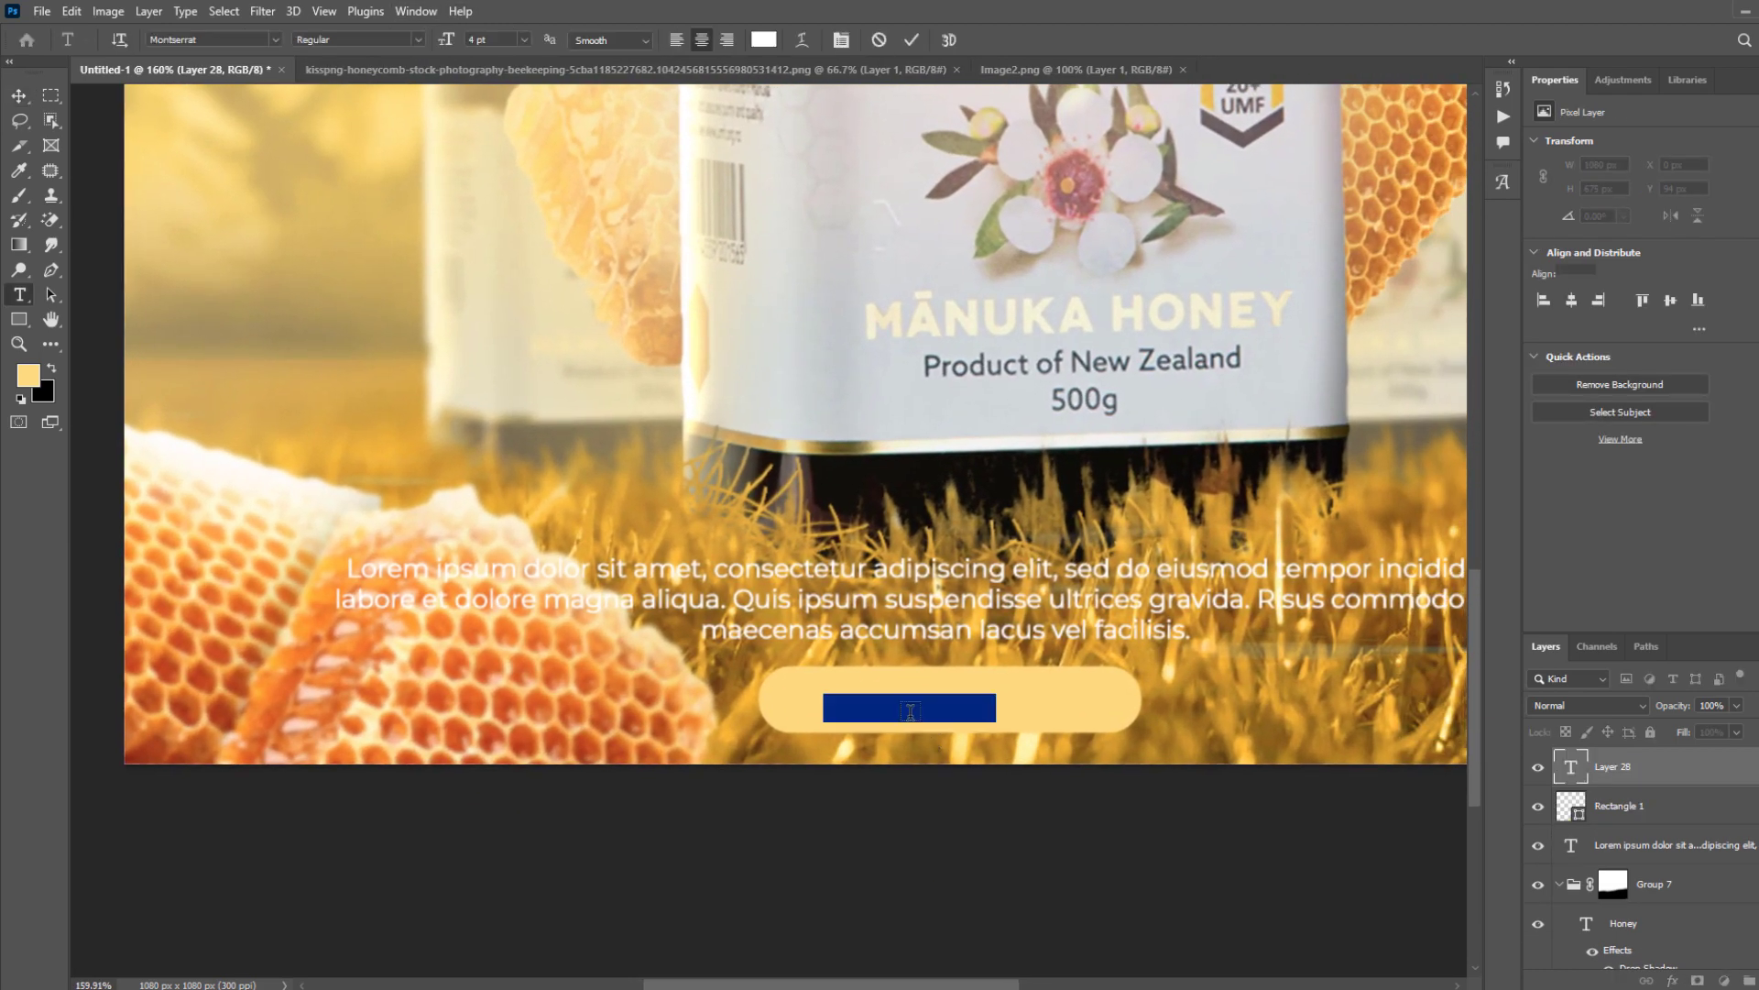
{"action": "type", "text": "ORDER NOW"}
{"action": "key", "text": "ctrl+a"}
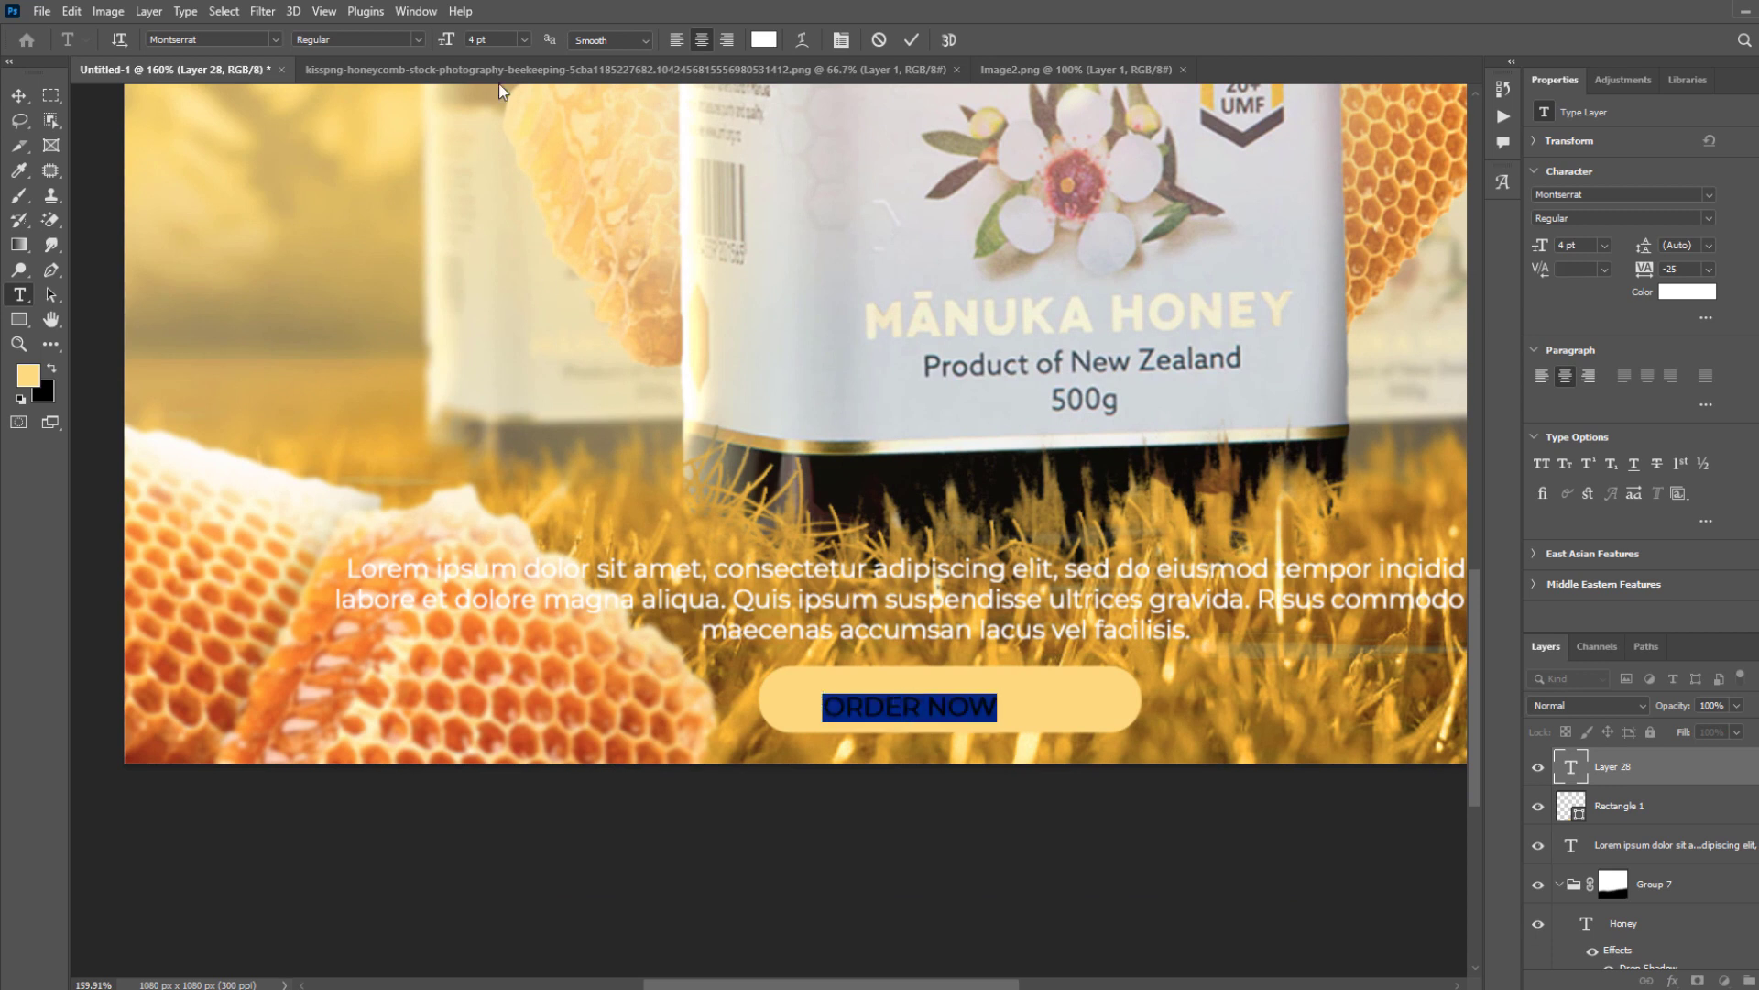
Make the ORDER NOW text Montserrat Bold and scale it up to 6.82 pt, fitted inside the button.
{"action": "left_click", "coordinate": [417, 38]}
{"action": "left_click", "coordinate": [332, 242]}
{"action": "left_click", "coordinate": [19, 97]}
{"action": "left_click_drag", "start_coordinate": [998, 699], "coordinate": [1056, 688]}
{"action": "key", "text": "Return"}
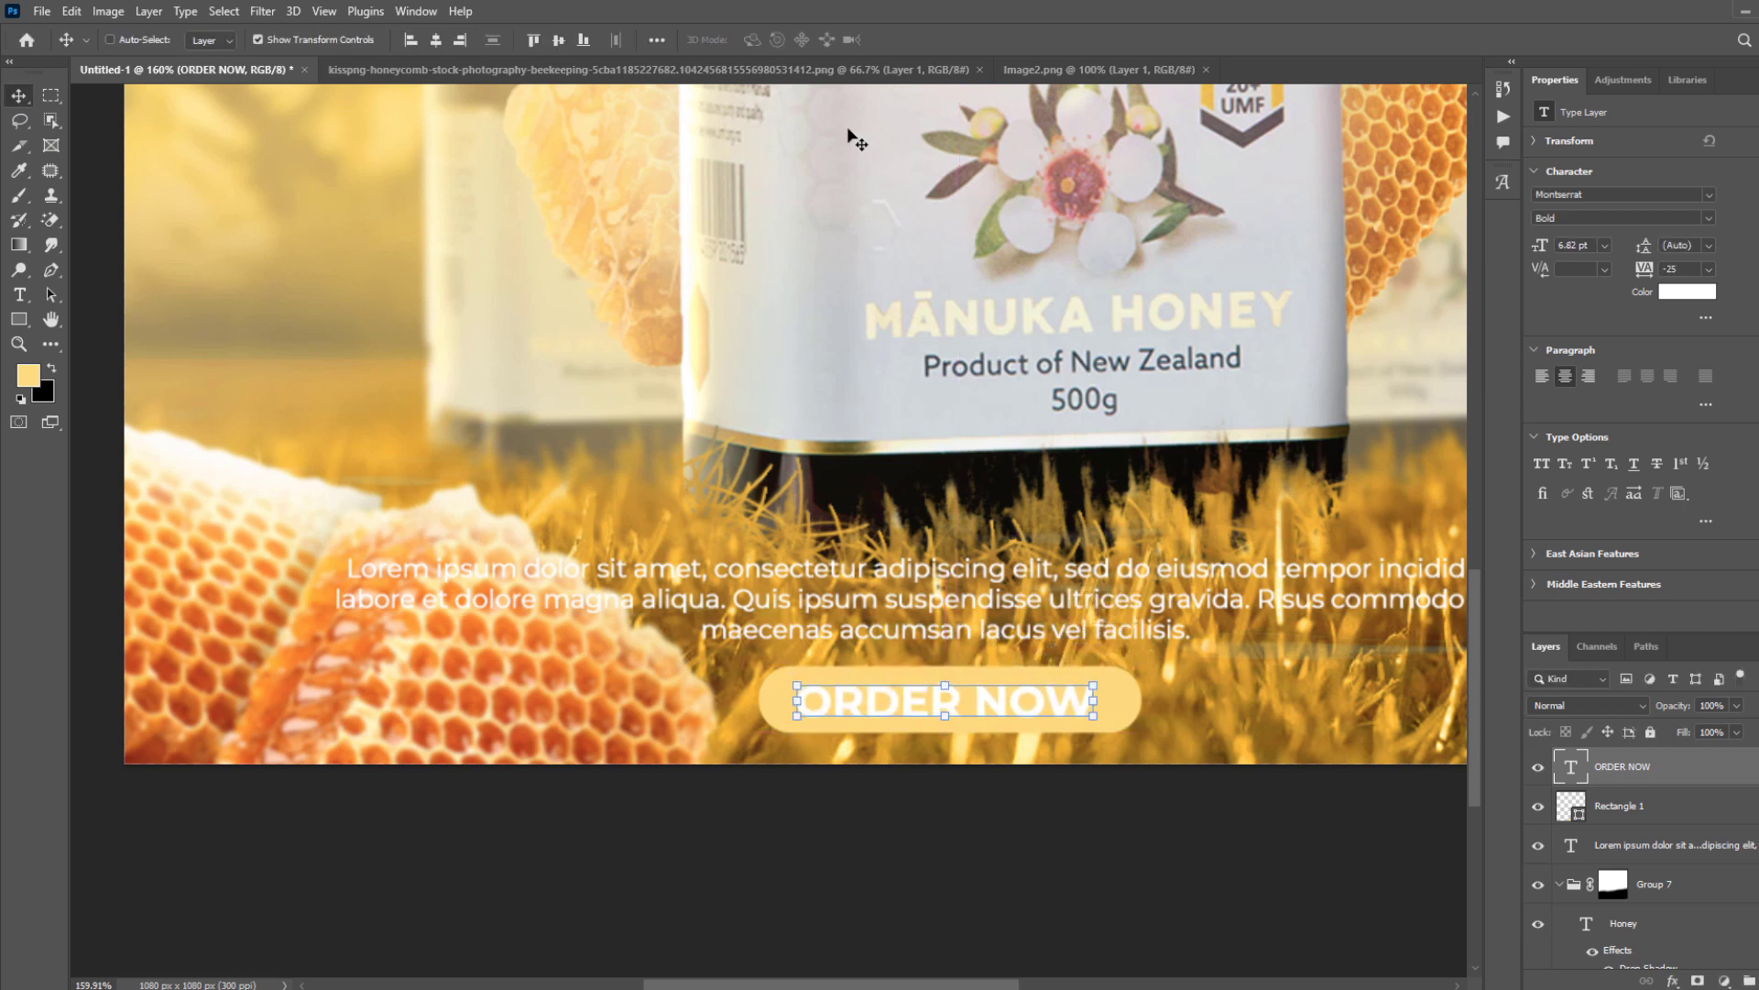
Change the ORDER NOW text colour to black.
{"action": "key", "text": "t"}
{"action": "left_click", "coordinate": [765, 41]}
{"action": "left_click_drag", "start_coordinate": [623, 582], "coordinate": [696, 676]}
{"action": "key", "text": "Return"}
{"action": "key", "text": "v"}
{"action": "key", "text": "ctrl+minus"}
{"action": "key", "text": "ctrl+minus"}
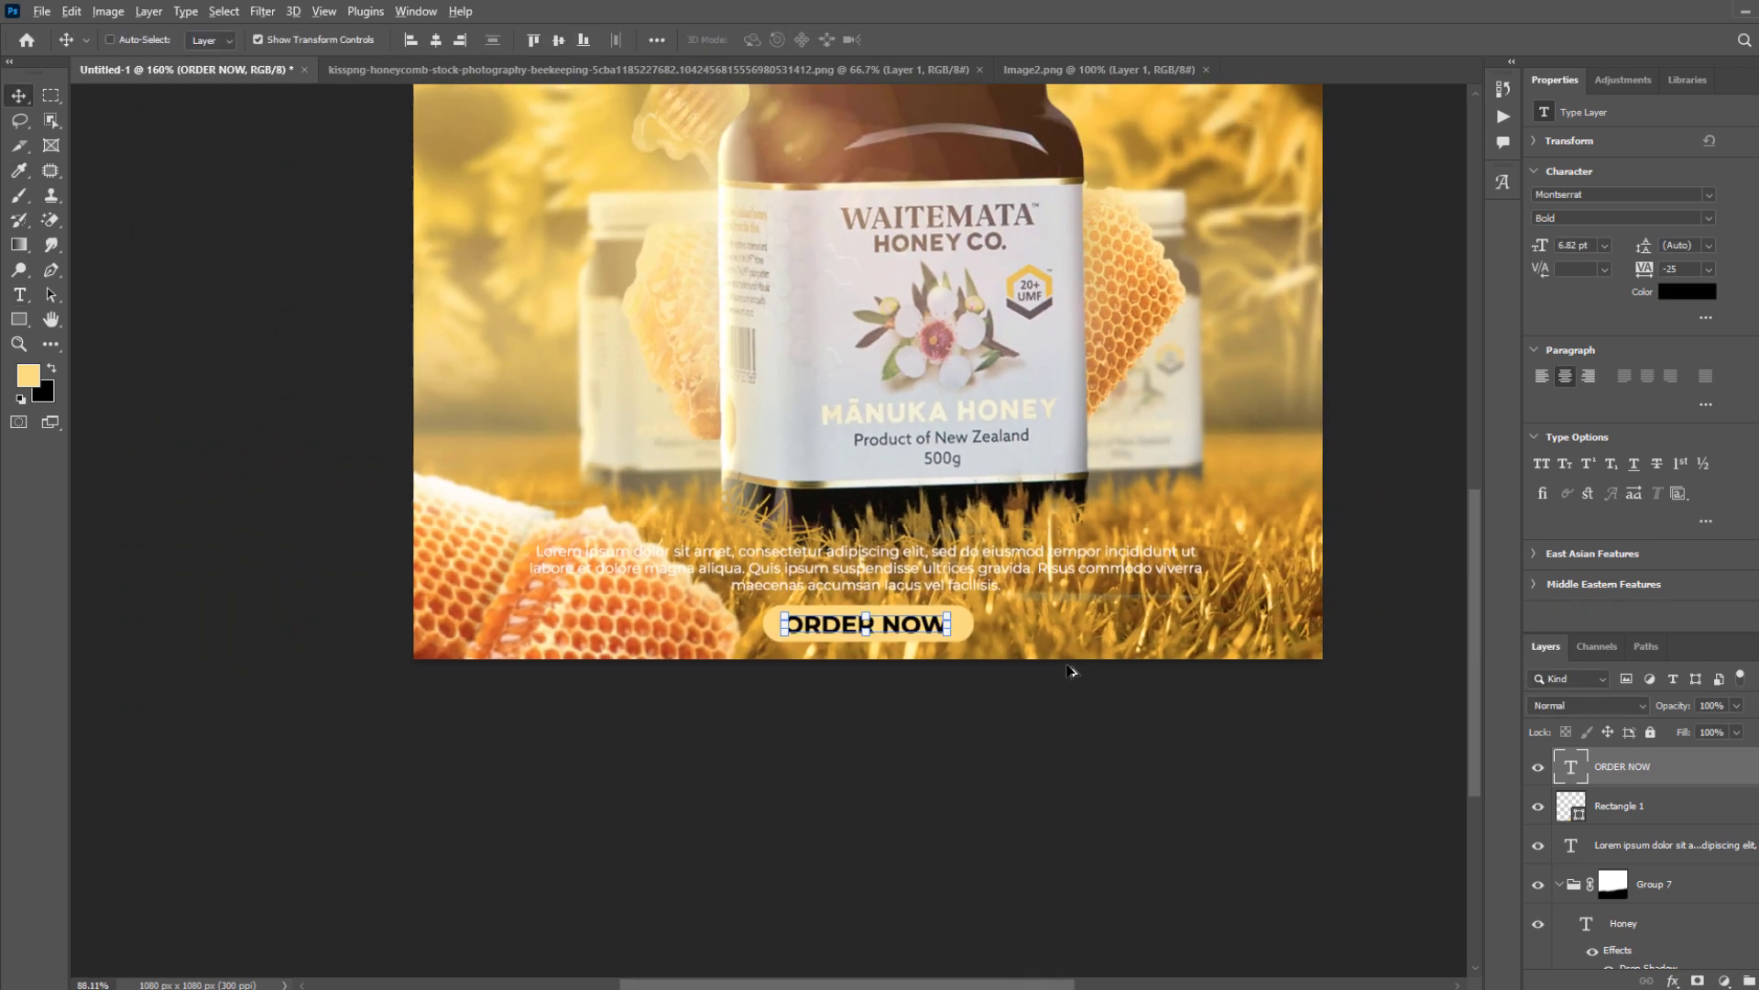
Turn on the Move tool's Auto-Select option and deselect the ORDER NOW text.
{"action": "left_click_drag", "start_coordinate": [990, 301], "coordinate": [1011, 509]}
{"action": "scroll", "coordinate": [1017, 504], "scroll_direction": "down", "scroll_amount": 1}
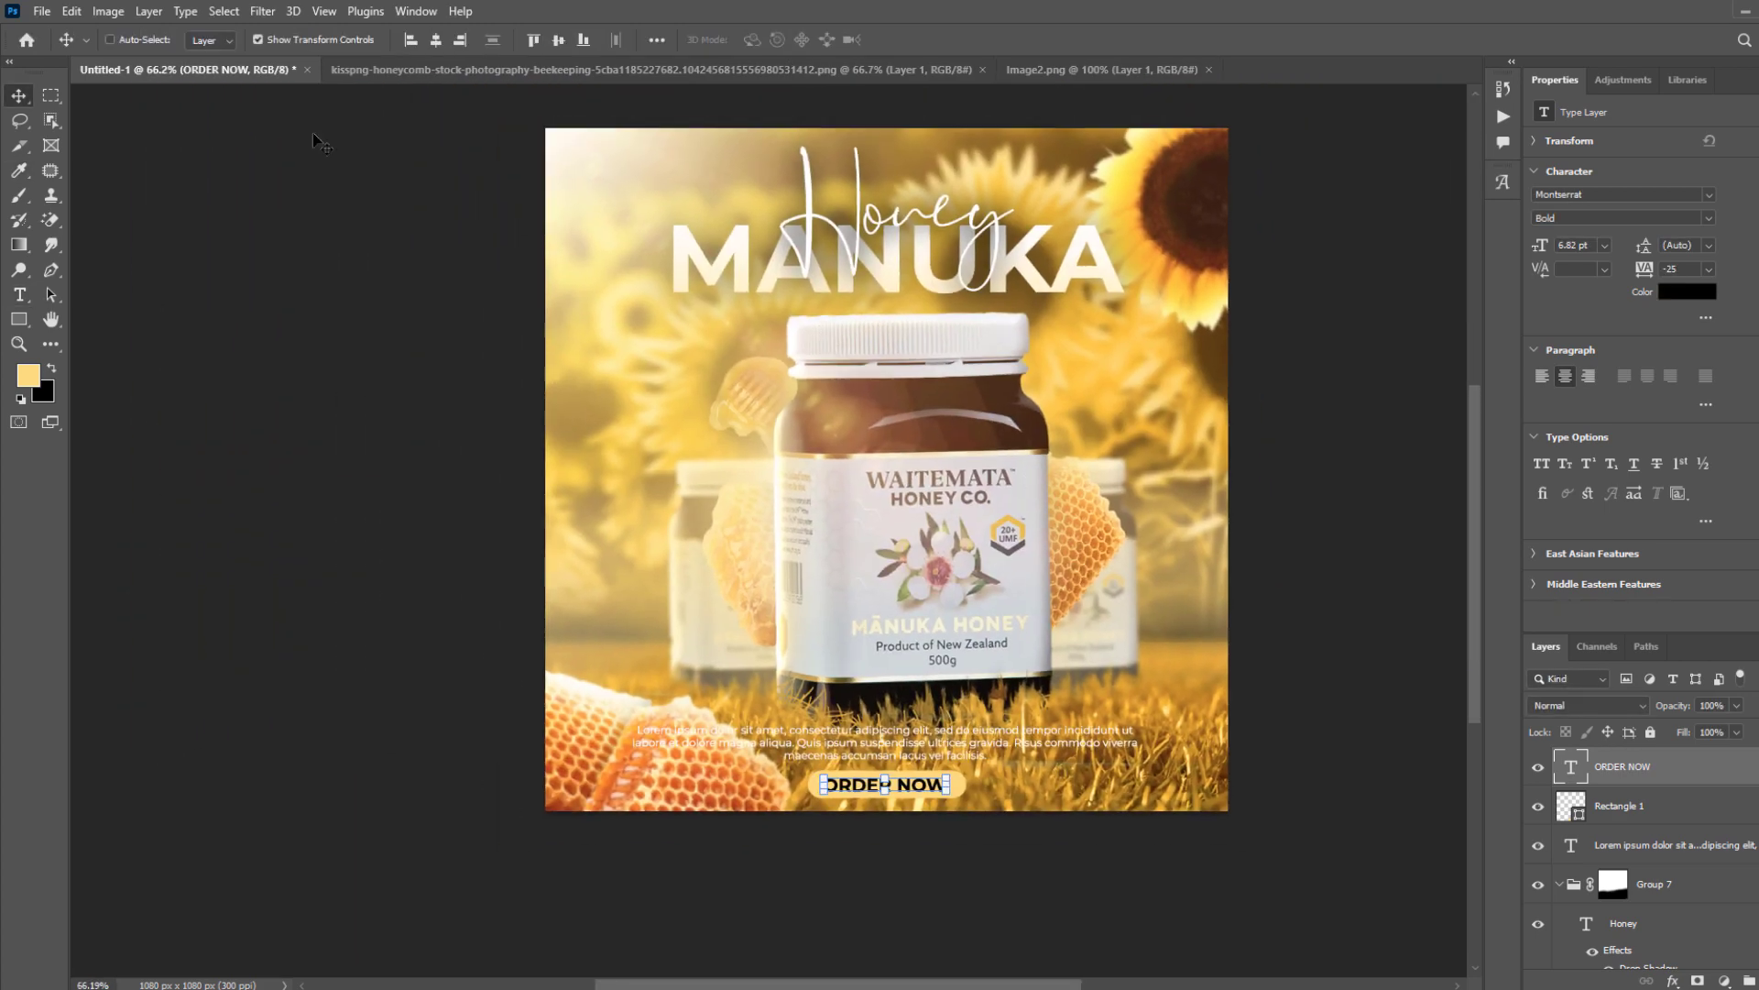
{"action": "left_click", "coordinate": [127, 41]}
{"action": "left_click", "coordinate": [954, 361]}
{"action": "left_click_drag", "start_coordinate": [954, 361], "coordinate": [907, 377]}
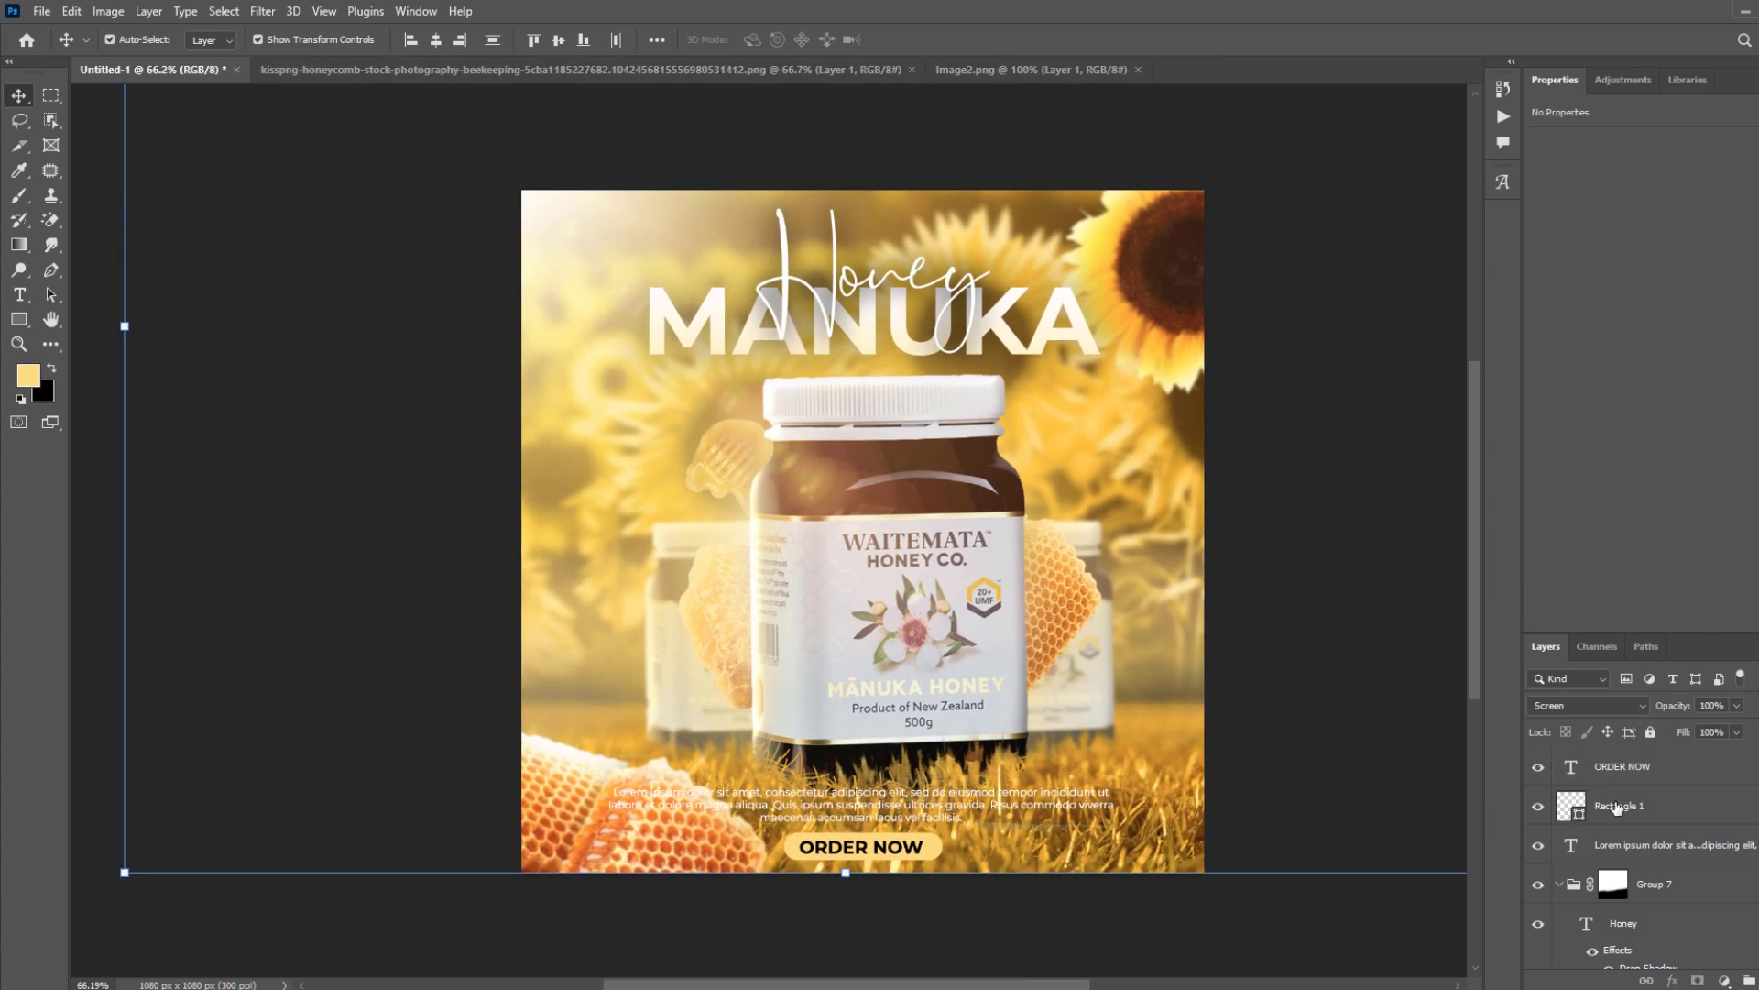
Add a black two-line "LOGO HERE" placeholder in Montserrat Bold 4 pt near the poster's upper-left corner, on a new layer above ORDER NOW.
{"action": "left_click", "coordinate": [1658, 769]}
{"action": "key", "text": "ctrl+shift+alt+n"}
{"action": "scroll", "coordinate": [645, 373], "scroll_direction": "up", "scroll_amount": 2}
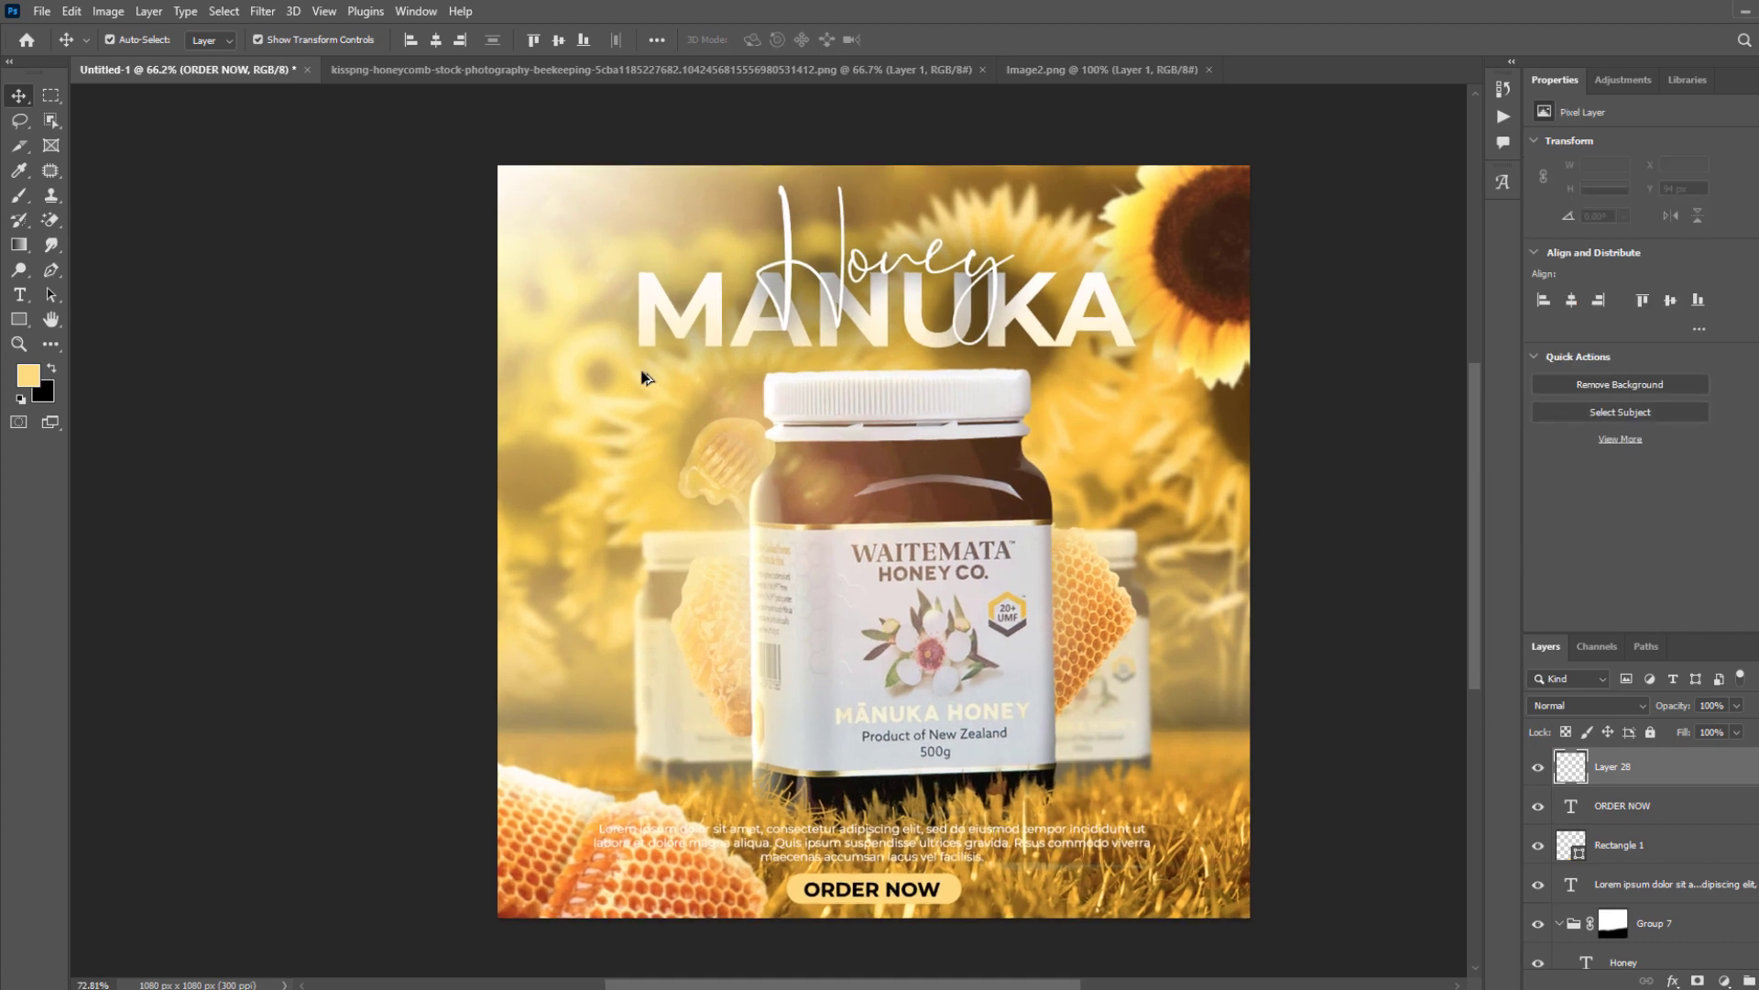
{"action": "left_click_drag", "start_coordinate": [642, 309], "coordinate": [640, 455]}
{"action": "key", "text": "t"}
{"action": "scroll", "coordinate": [486, 353], "scroll_direction": "up", "scroll_amount": 2}
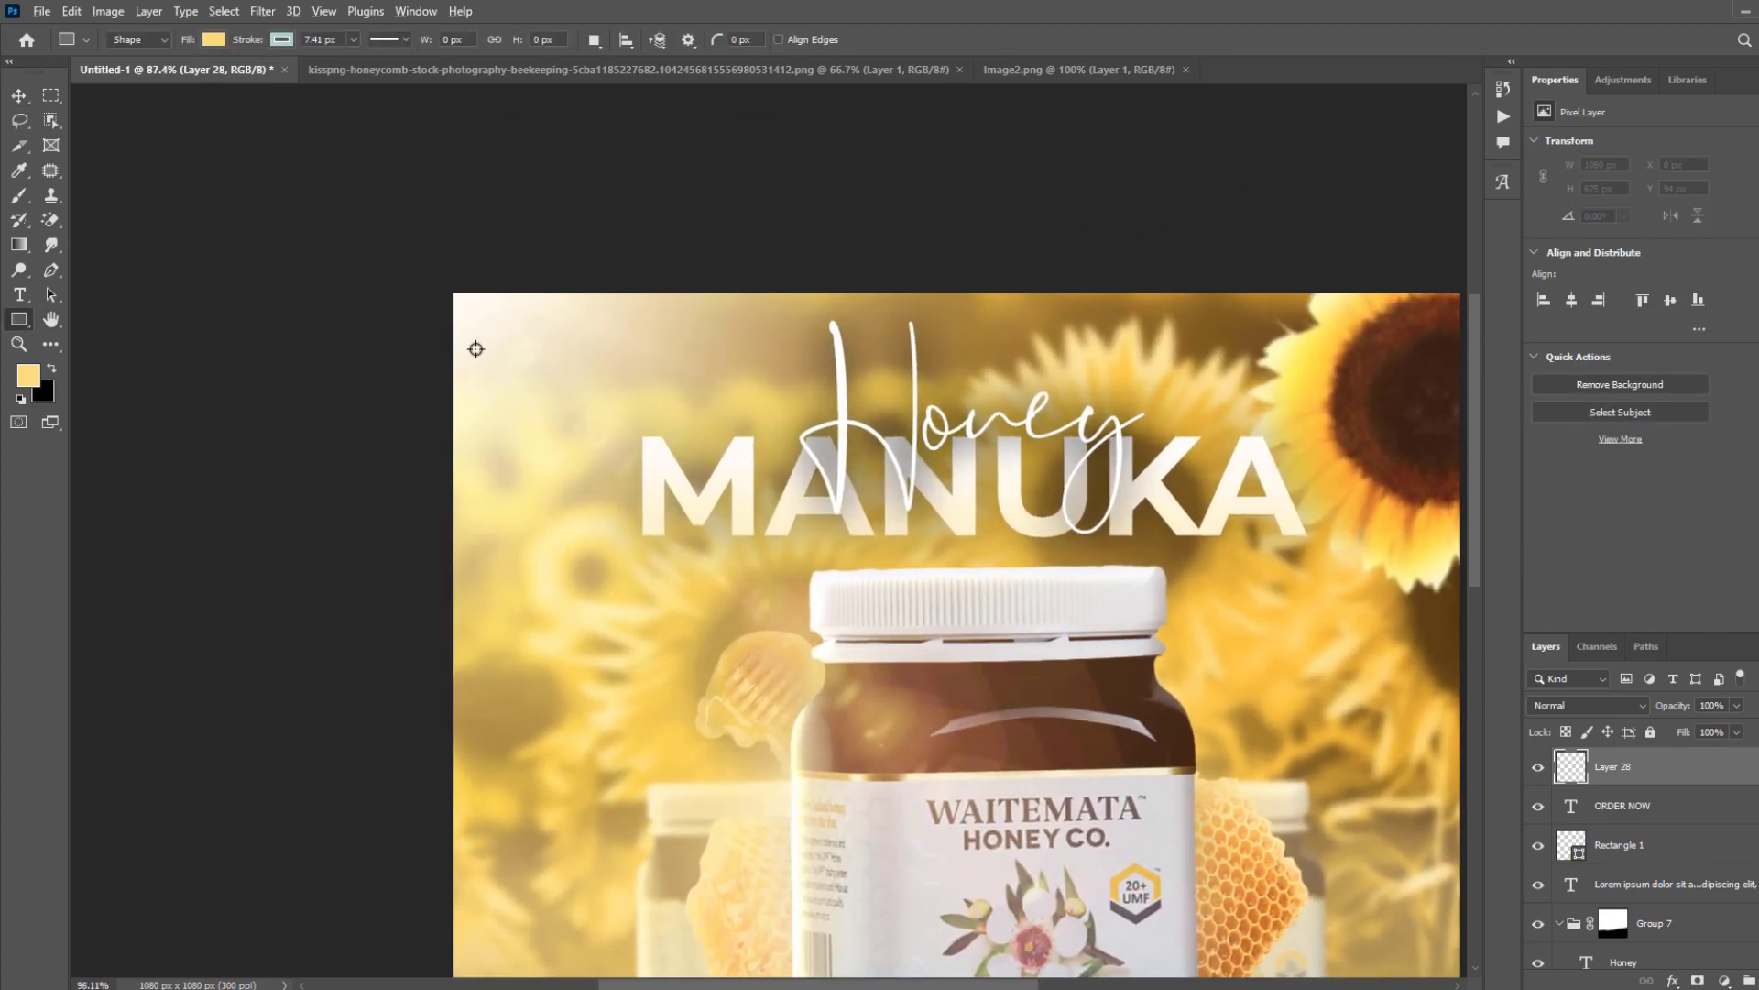
{"action": "left_click", "coordinate": [491, 357]}
{"action": "type", "text": "logo"}
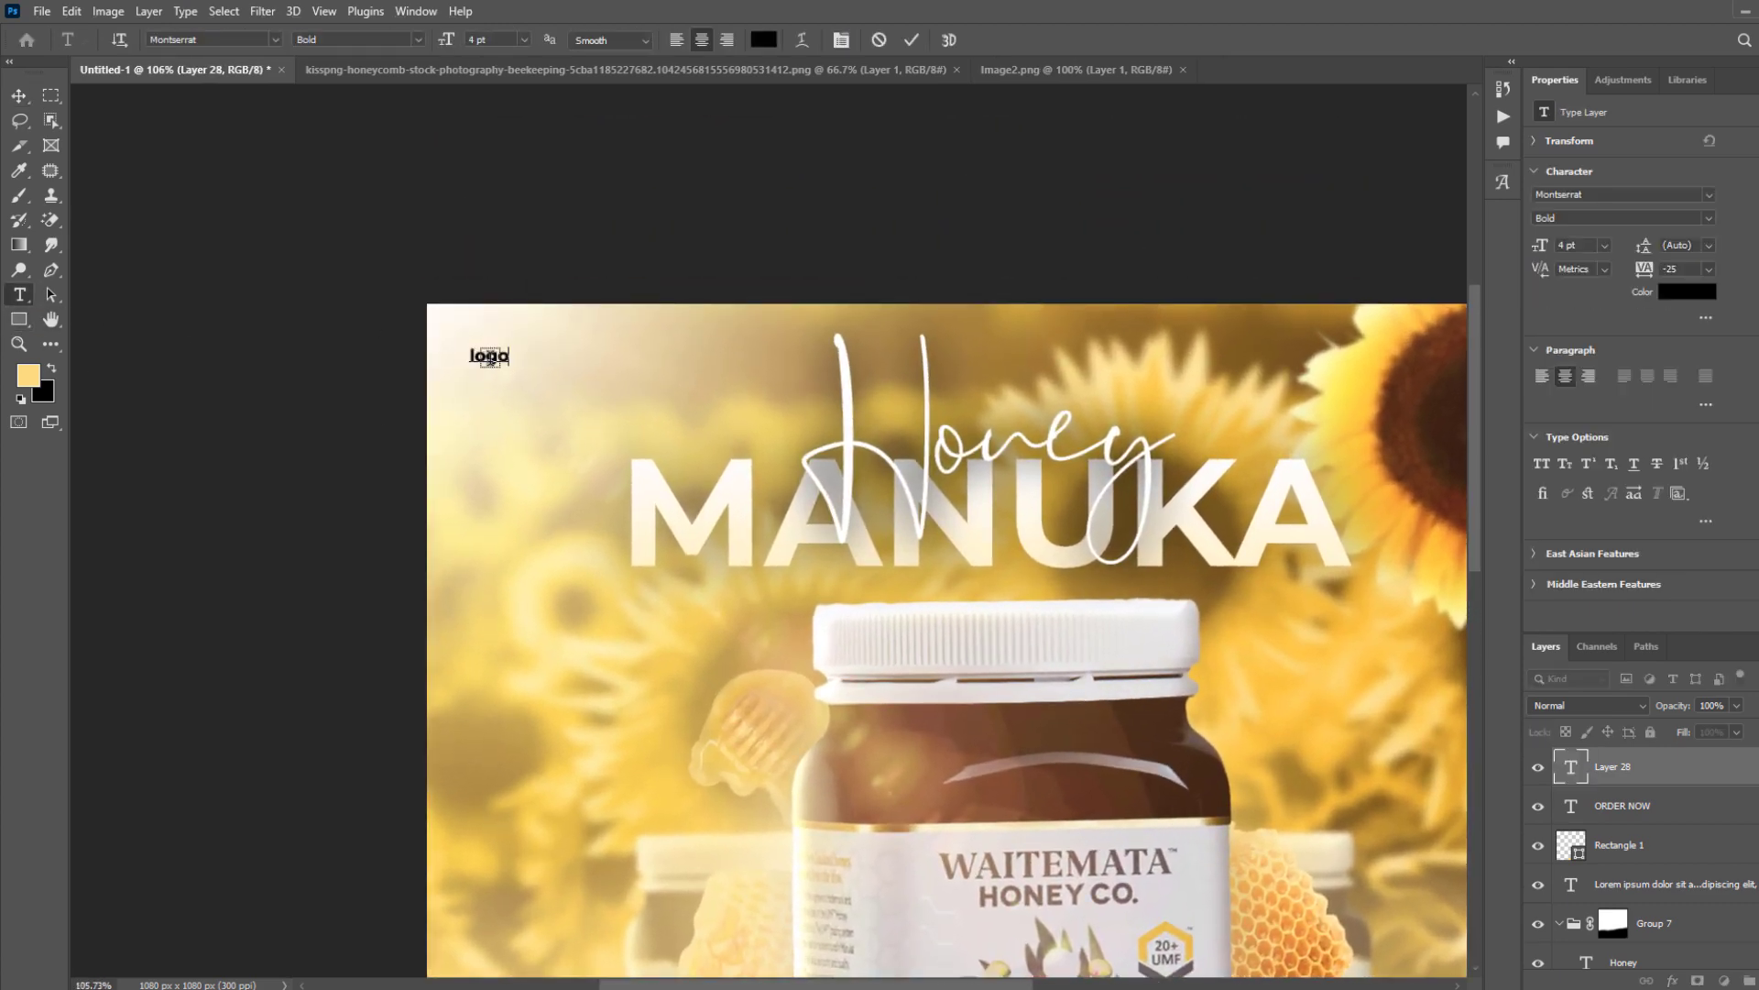
{"action": "type", "text": "here"}
{"action": "key", "text": "ctrl+a"}
{"action": "type", "text": "LOGO"}
{"action": "key", "text": "Return"}
{"action": "scroll", "coordinate": [503, 330], "scroll_direction": "up", "scroll_amount": 4}
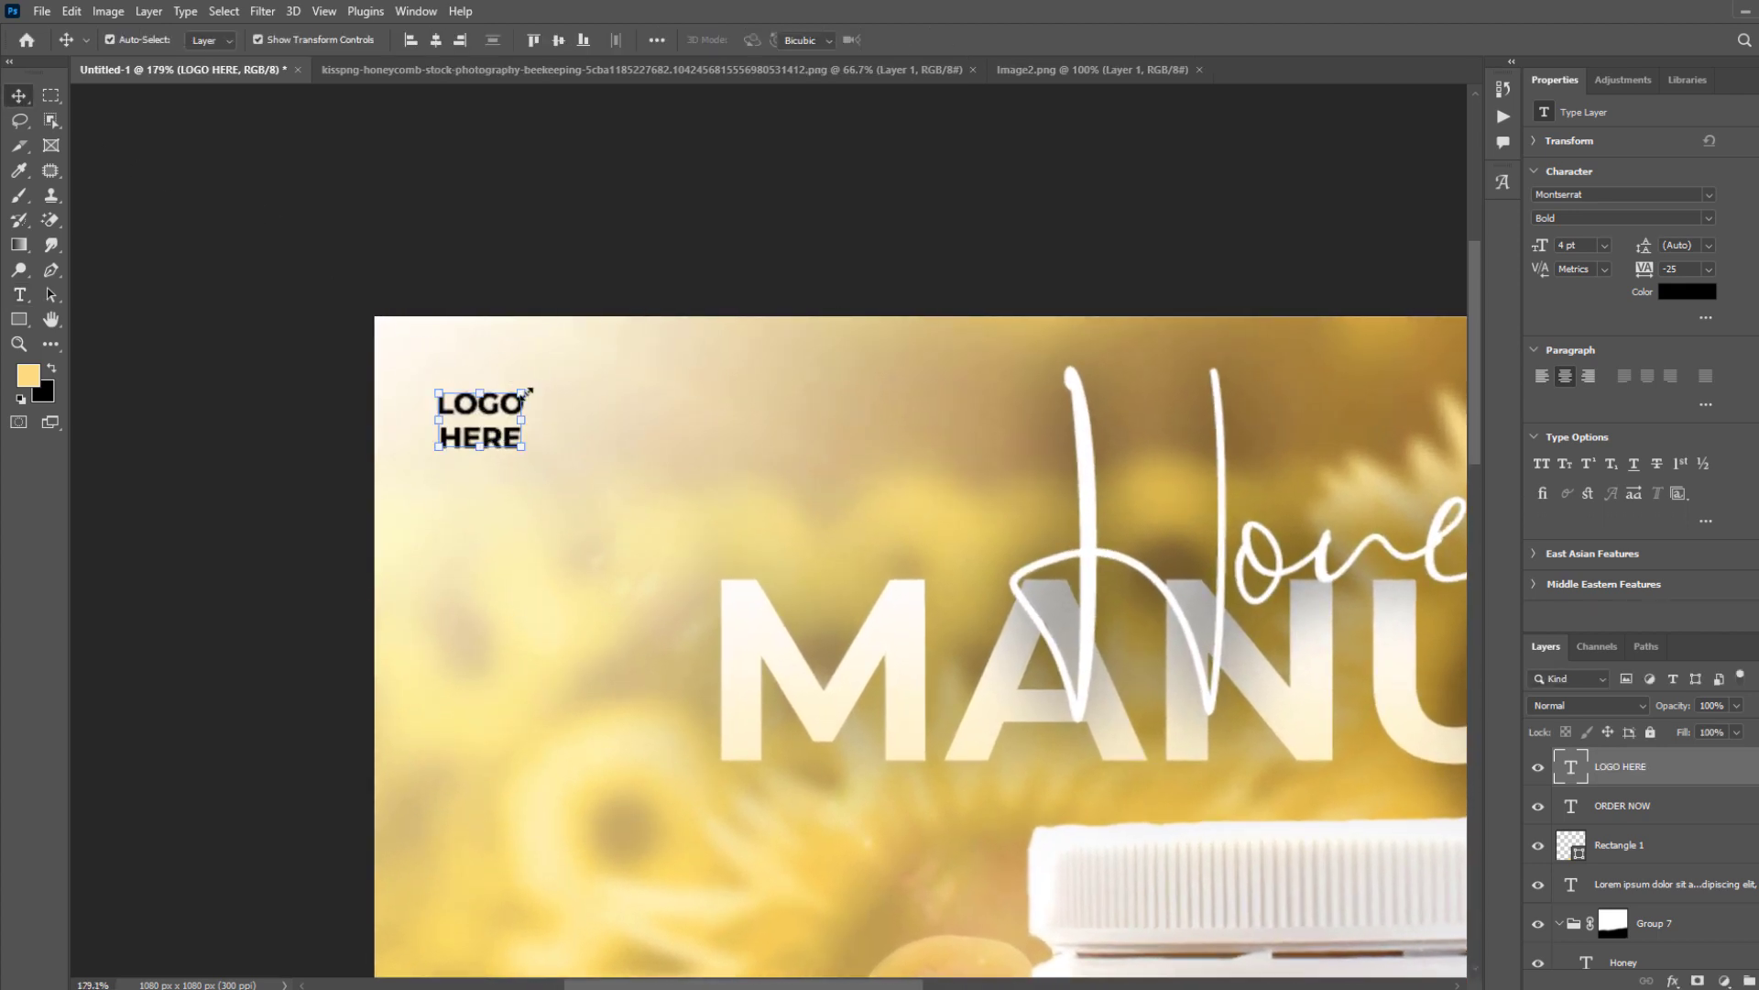
Enlarge the LOGO HERE text to 6.91 pt and position it close to the poster's upper-left corner.
{"action": "mouse_move", "coordinate": [524, 388]}
{"action": "left_mouse_down"}
{"action": "mouse_move", "coordinate": [555, 361]}
{"action": "mouse_move", "coordinate": [509, 396]}
{"action": "left_mouse_up"}
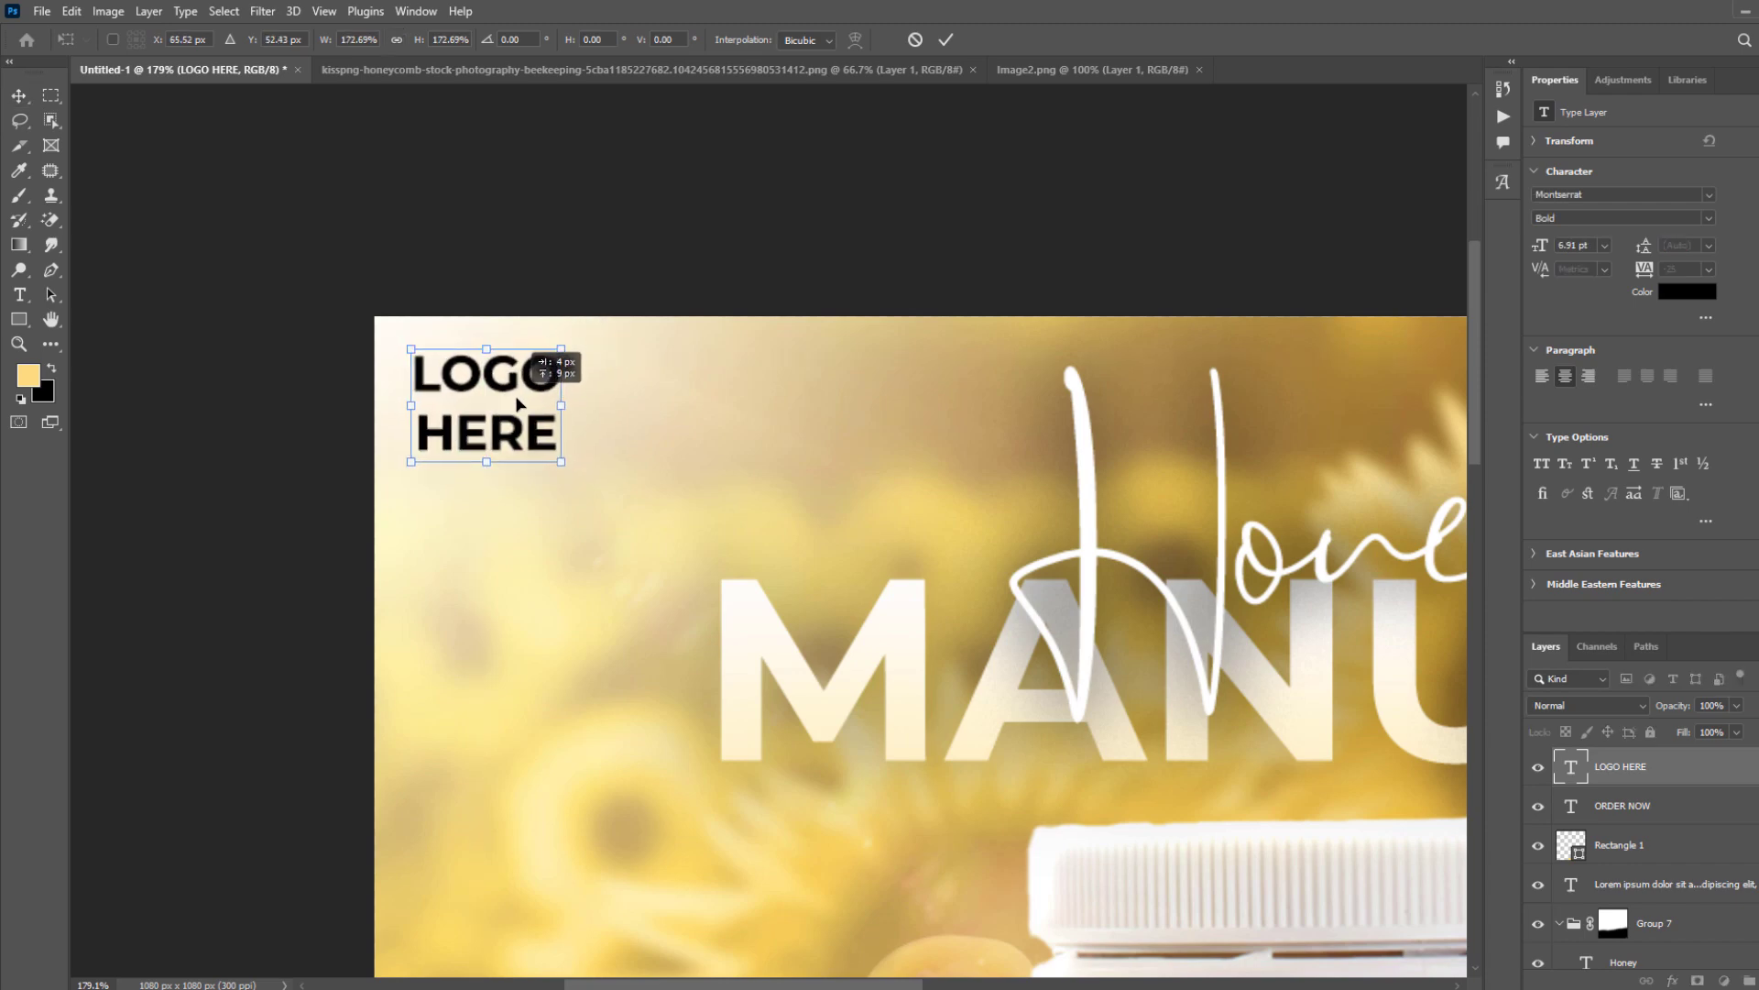
{"action": "key", "text": "Return"}
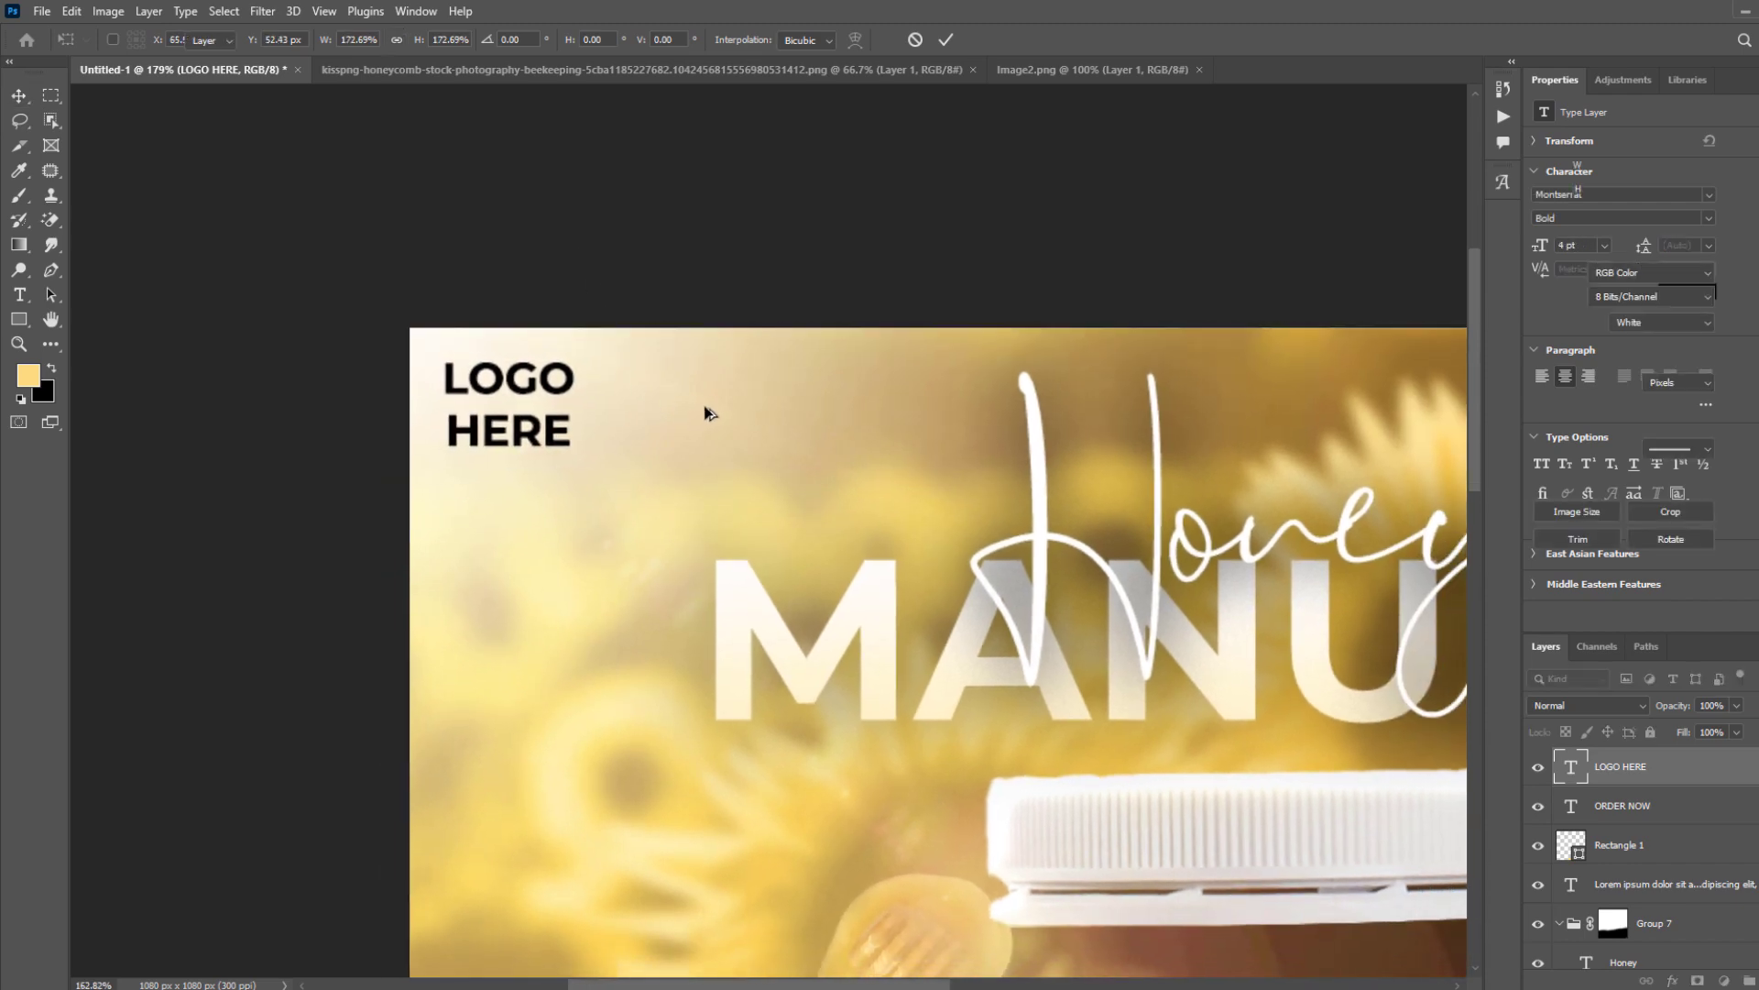
{"action": "scroll", "coordinate": [812, 443], "scroll_direction": "down", "scroll_amount": 10}
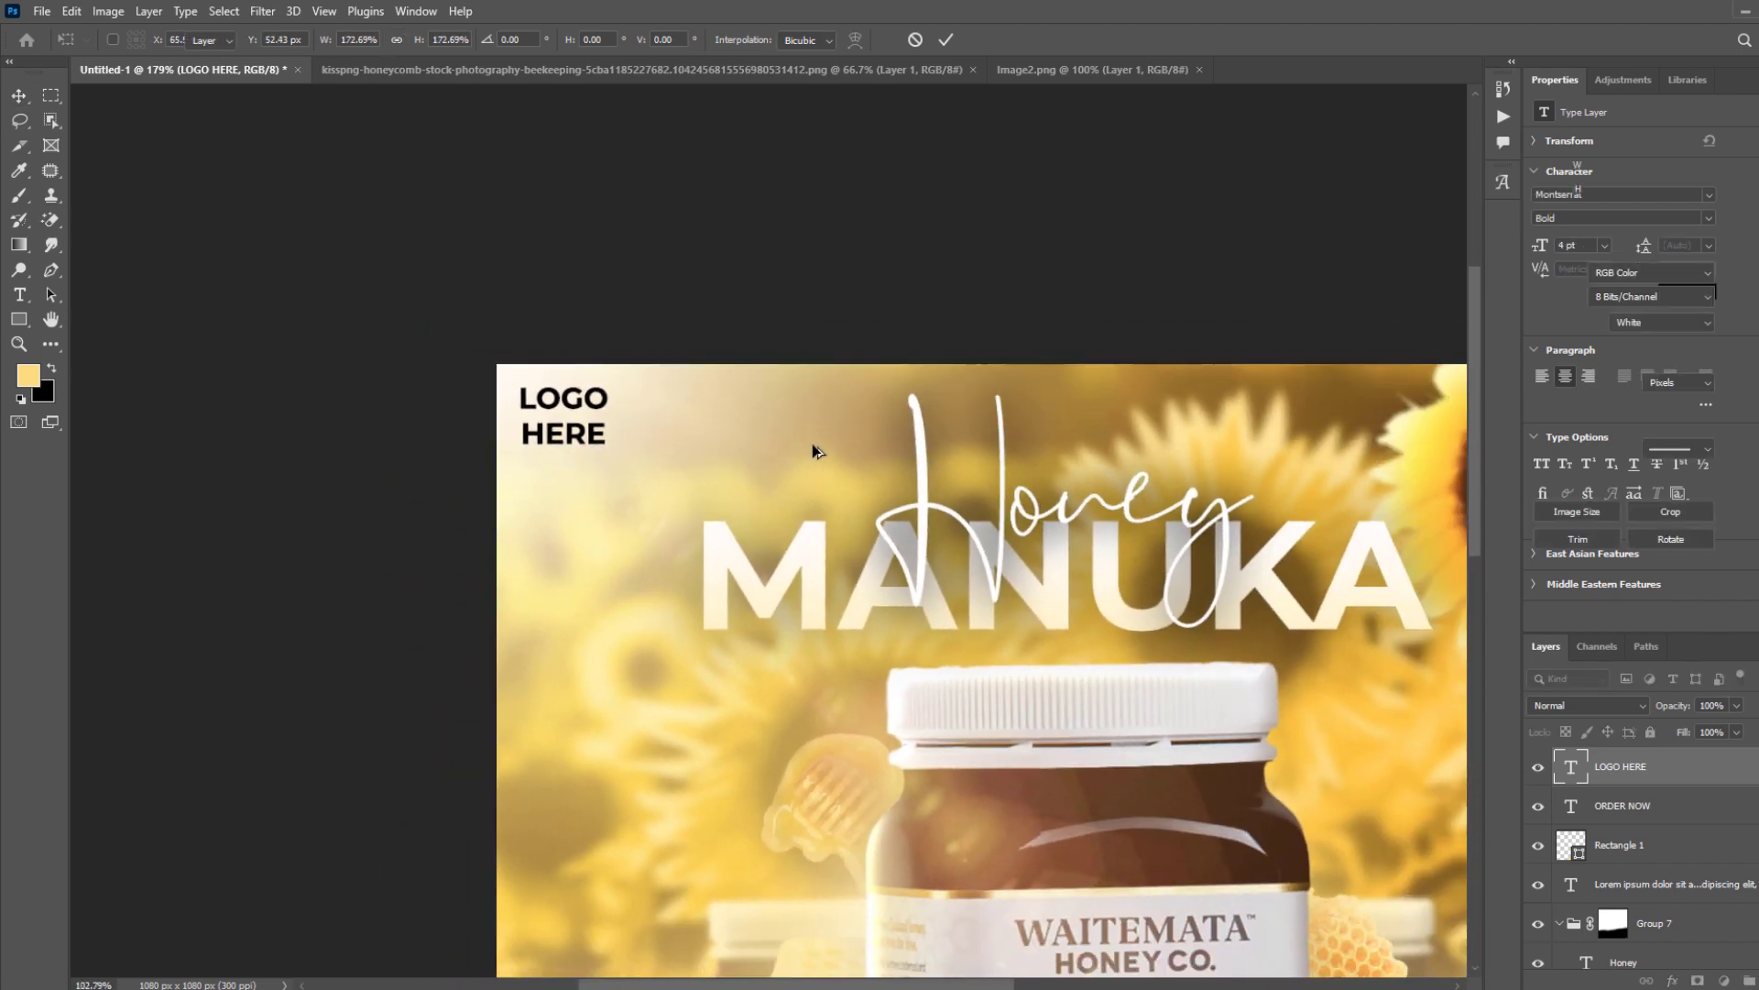
{"action": "left_click_drag", "start_coordinate": [1008, 746], "coordinate": [1014, 651]}
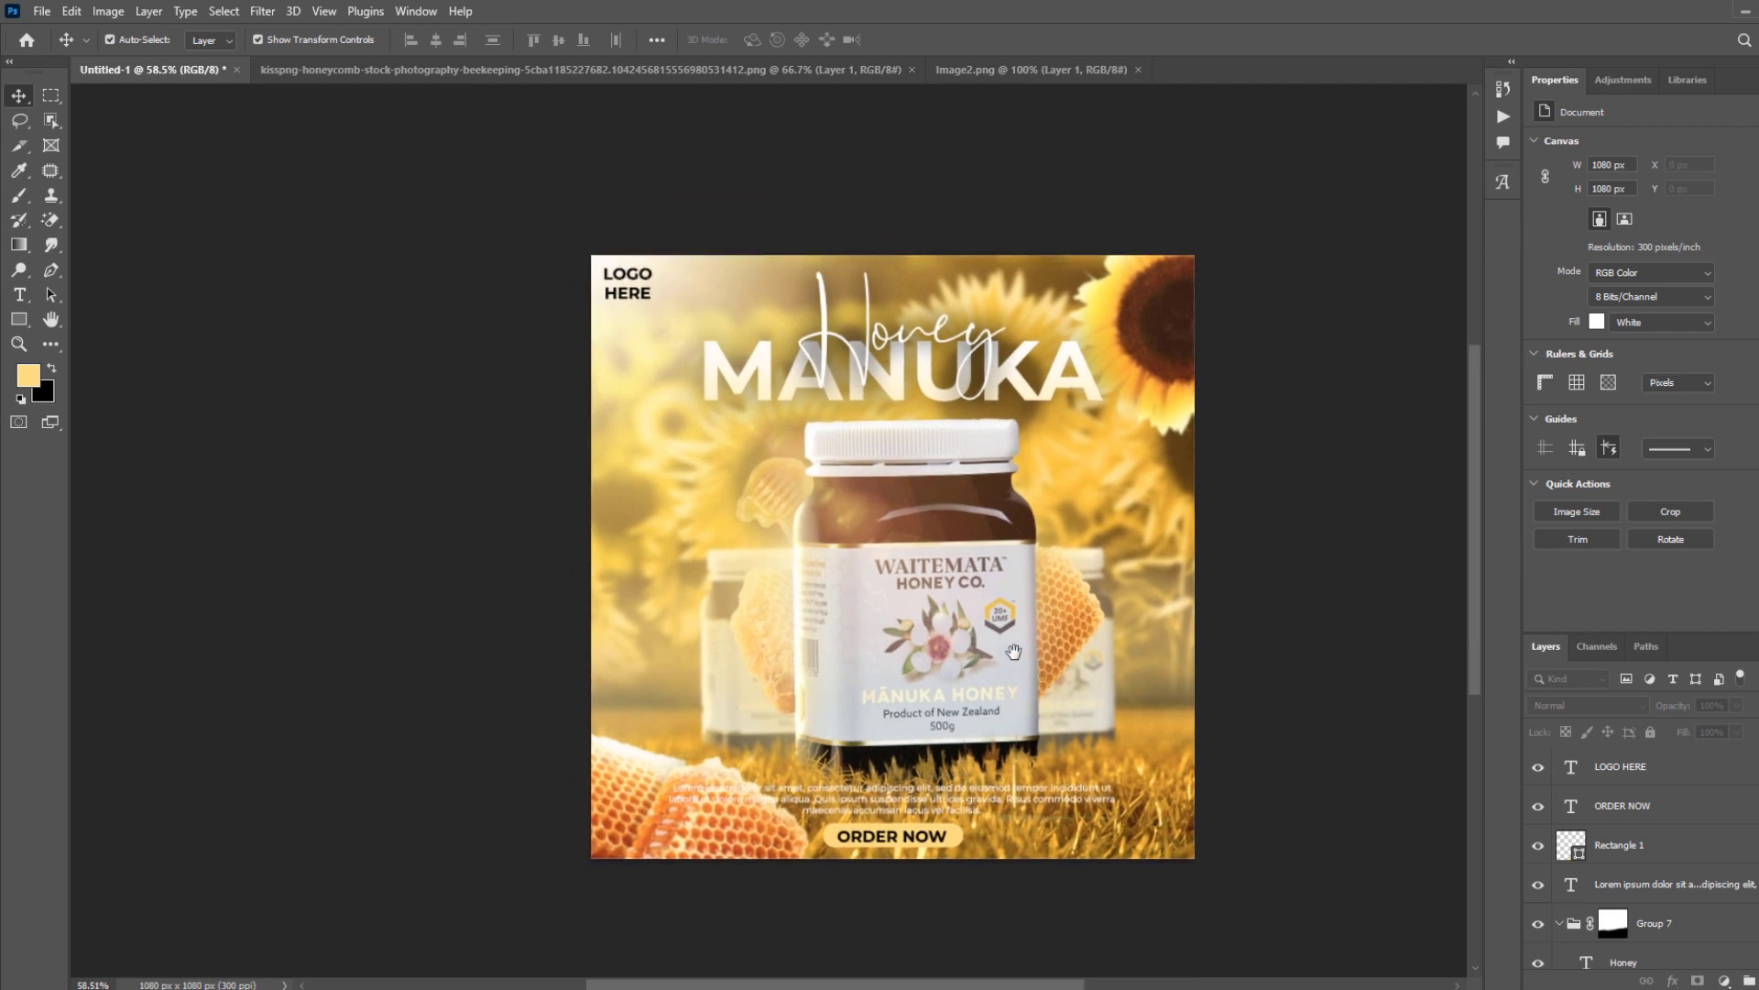
{"action": "scroll", "coordinate": [1056, 678], "scroll_direction": "up", "scroll_amount": 2}
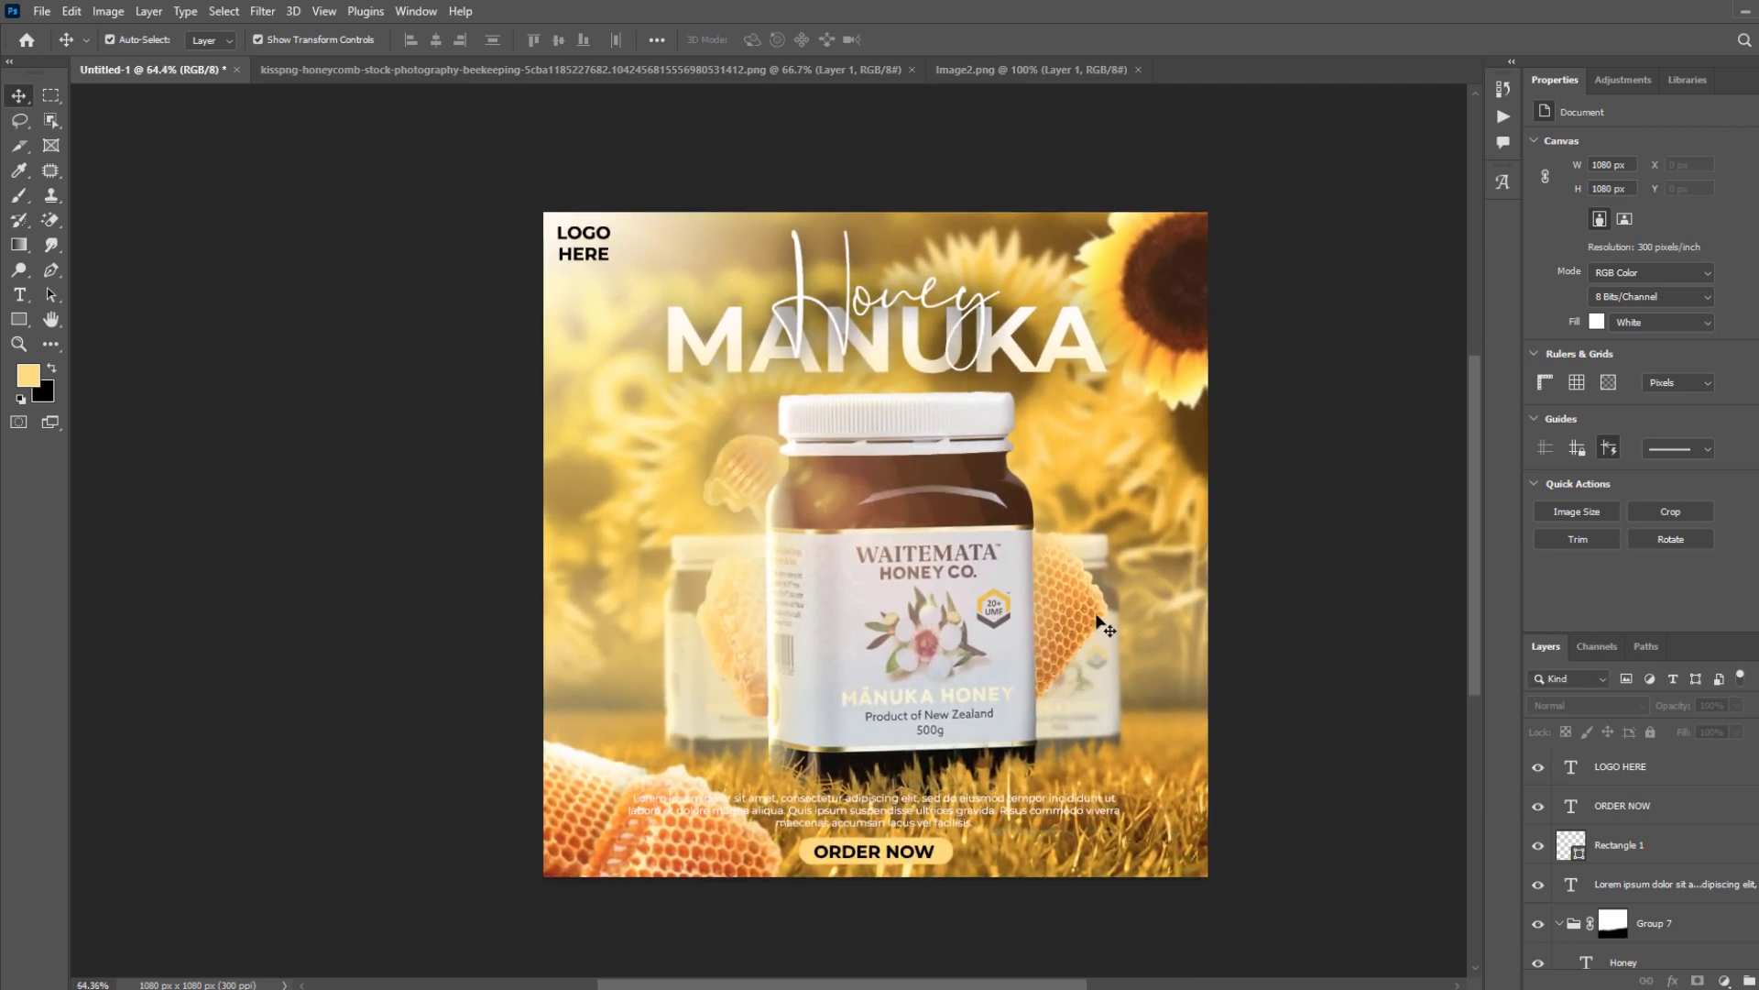
{"action": "scroll", "coordinate": [1136, 660], "scroll_direction": "down", "scroll_amount": 1}
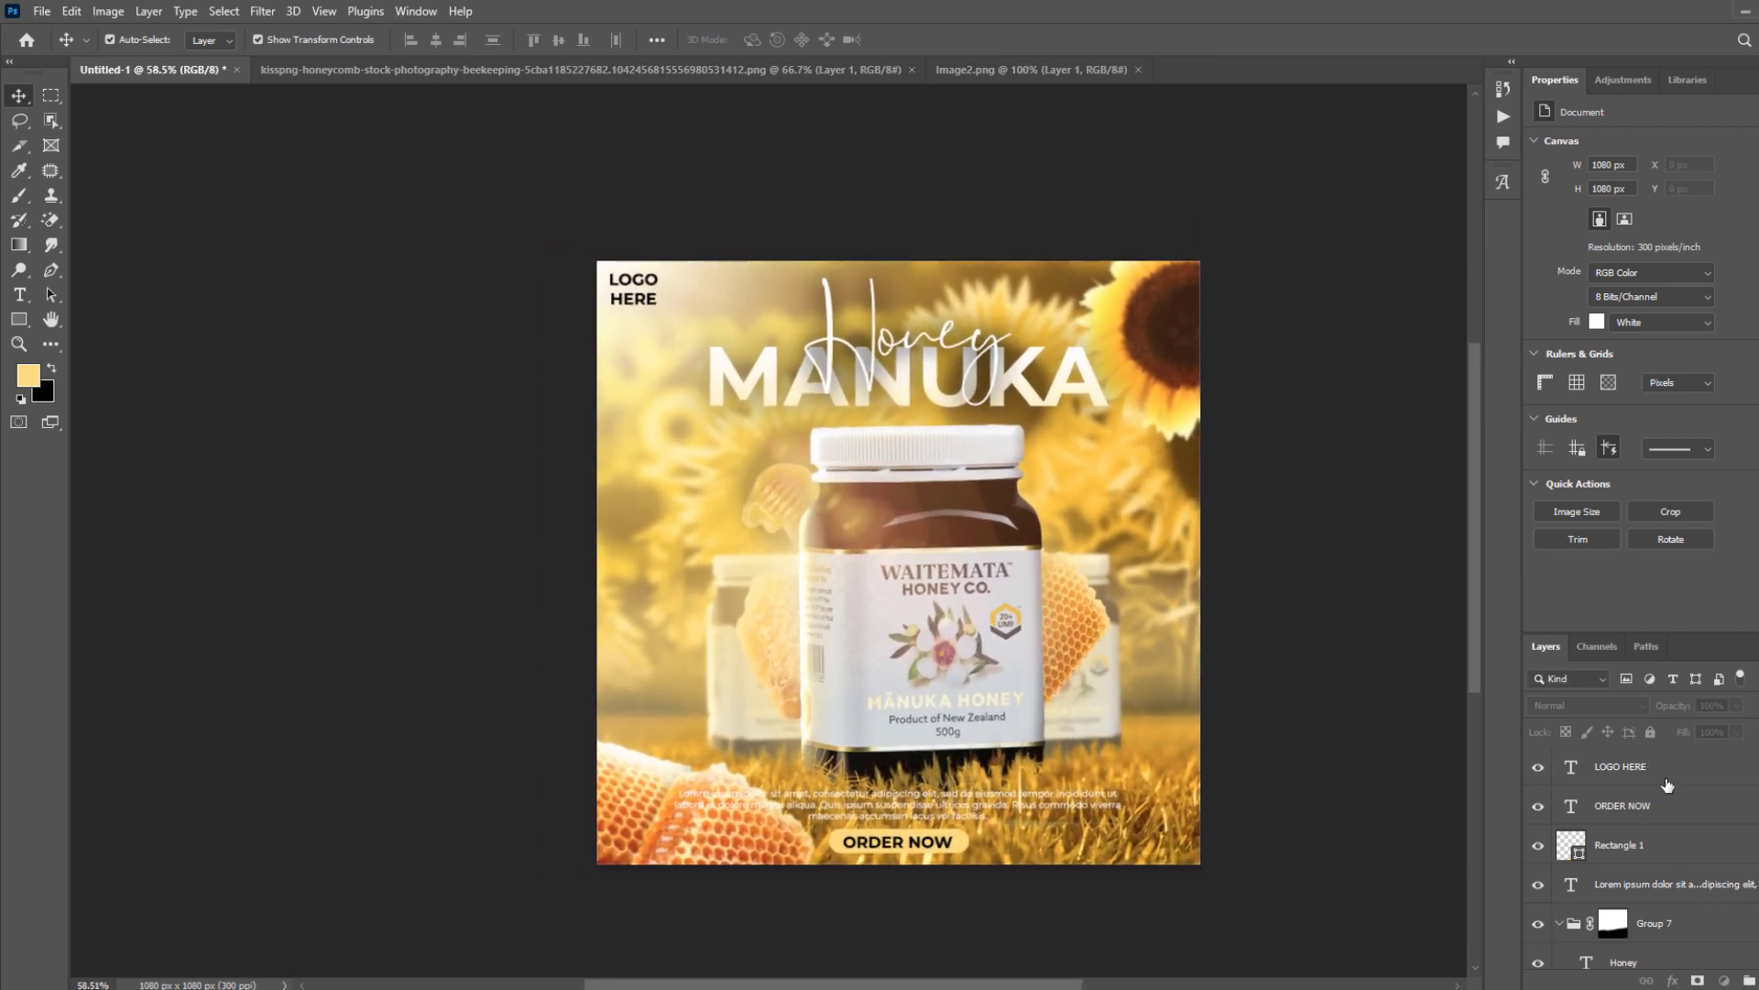
Group every layer above the Background, duplicate the group, and merge the duplicate into a single layer.
{"action": "left_click", "coordinate": [1668, 785]}
{"action": "scroll", "coordinate": [1691, 880], "scroll_direction": "down", "scroll_amount": 8}
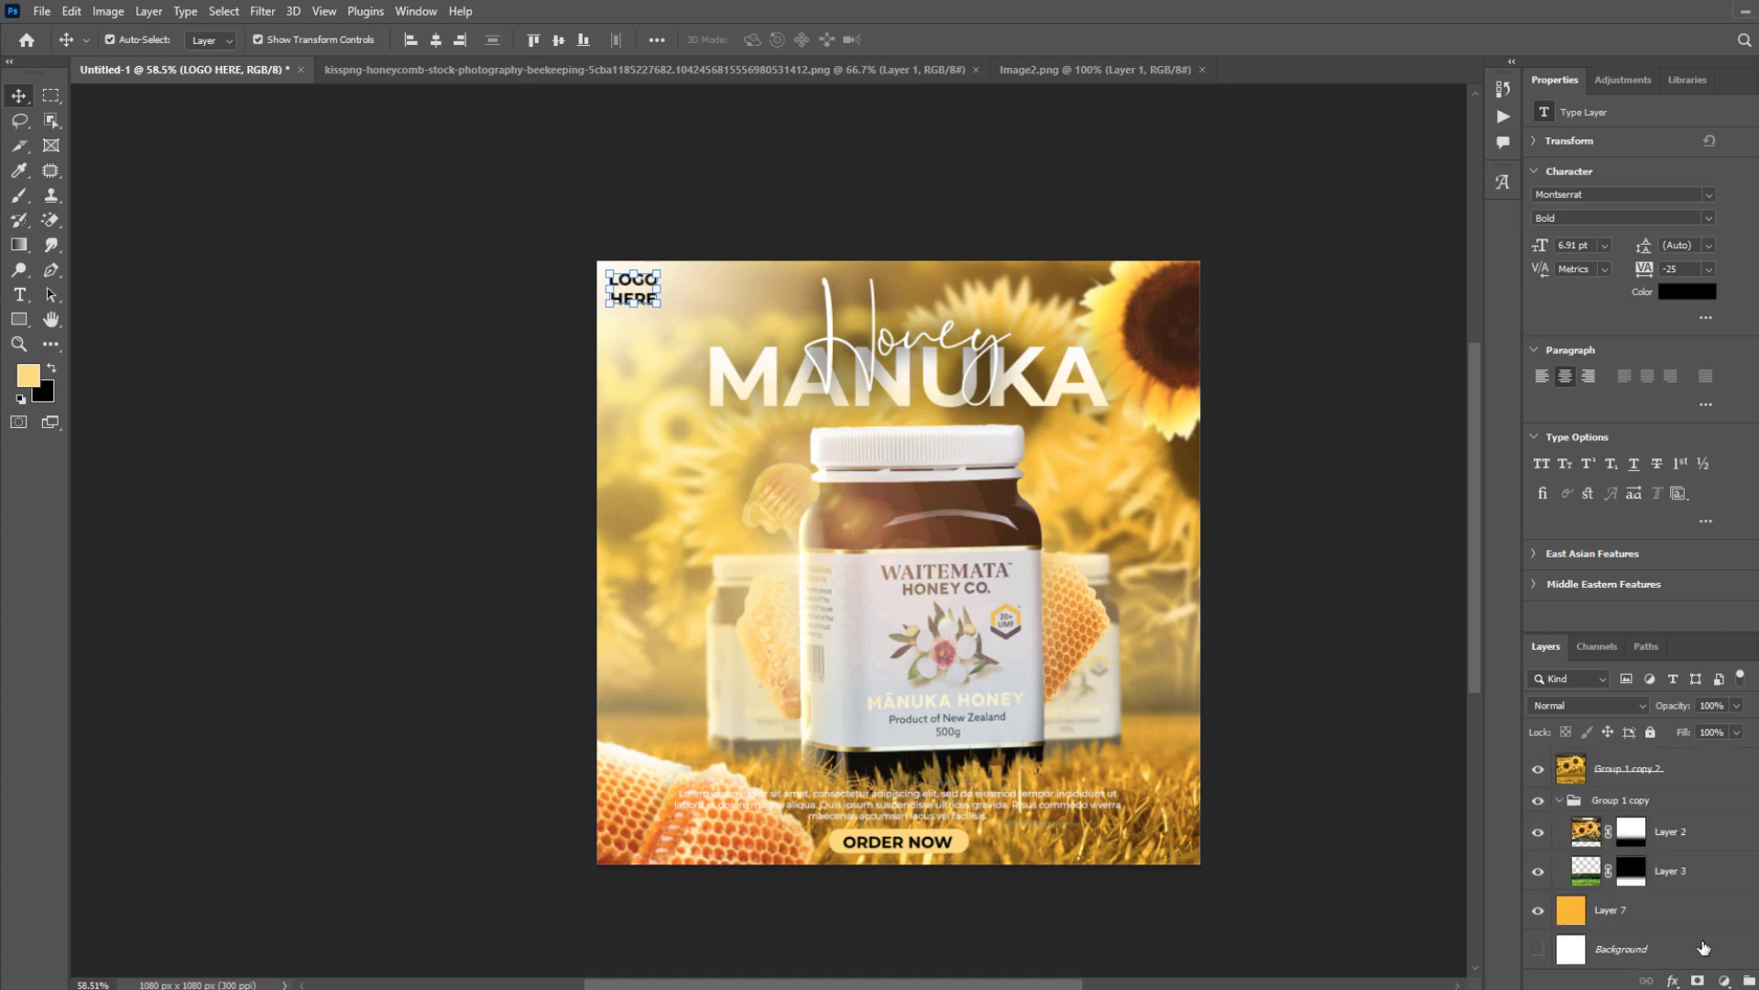
{"action": "left_click", "coordinate": [1673, 927], "text": "shift"}
{"action": "key", "text": "ctrl+g"}
{"action": "key", "text": "ctrl+j"}
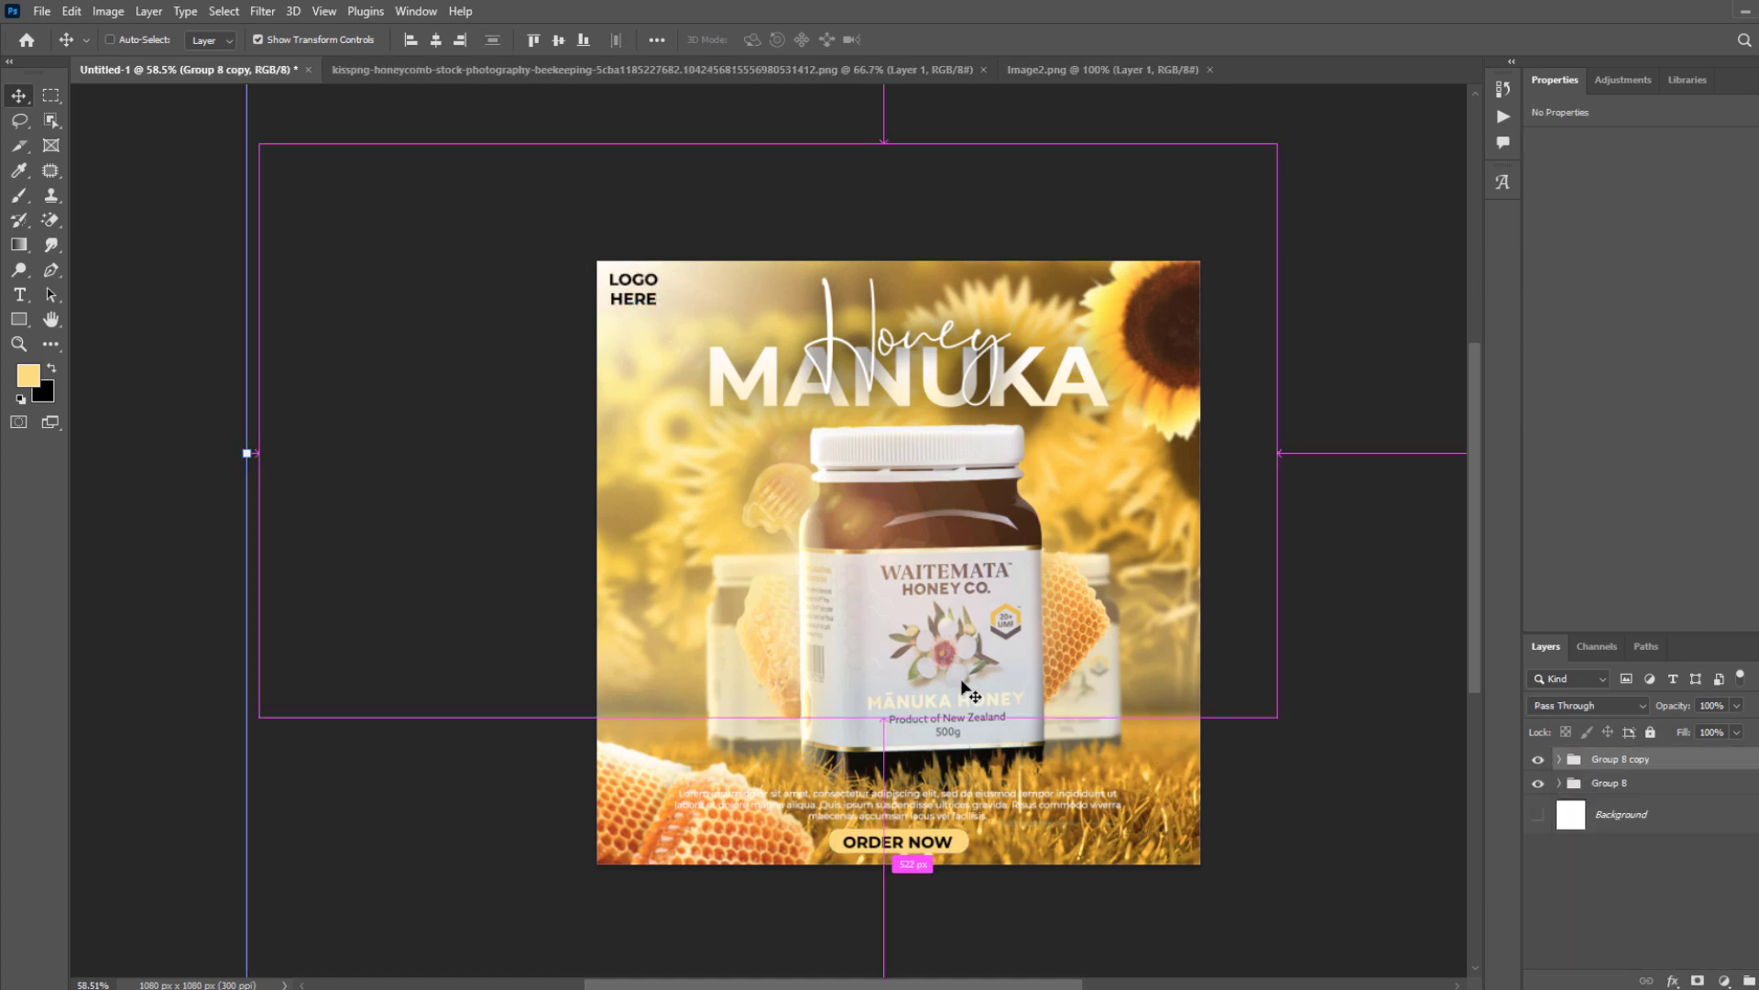
{"action": "key", "text": "ctrl+e"}
Copy the whole canvas of the merged layer to a new layer and convert that layer to a smart object.
{"action": "key", "text": "l"}
{"action": "key", "text": "ctrl+a"}
{"action": "right_click", "coordinate": [800, 394]}
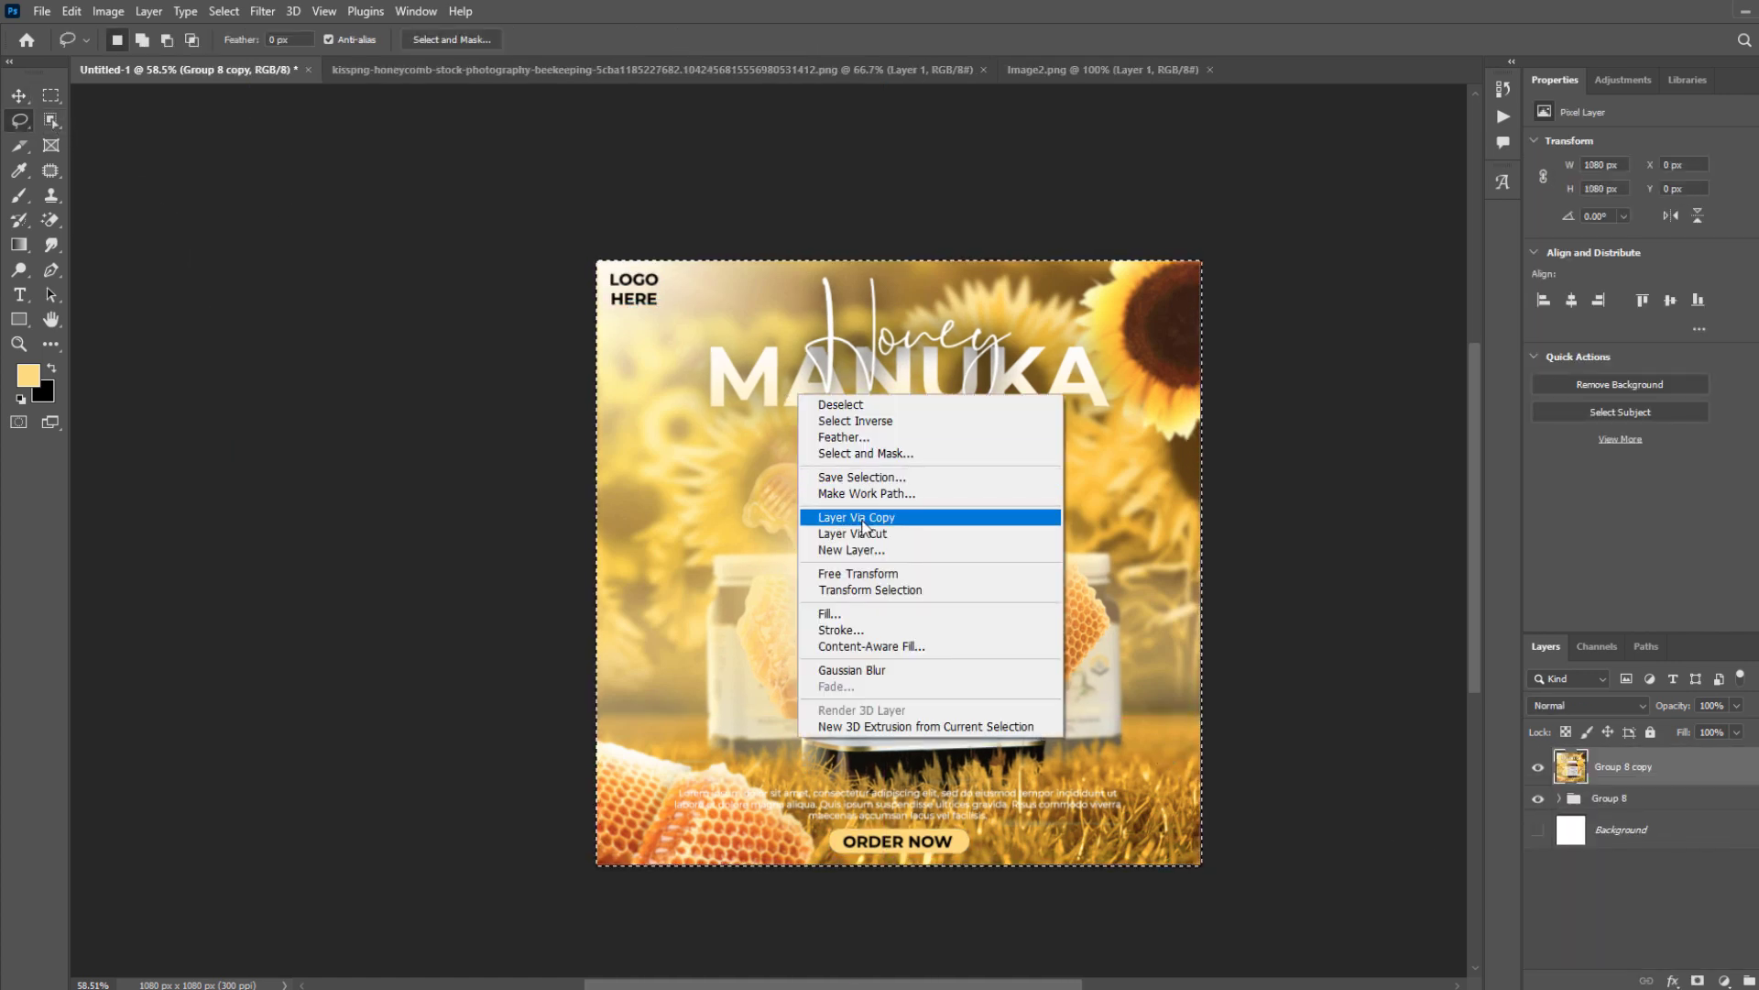
{"action": "left_click", "coordinate": [884, 510]}
{"action": "right_click", "coordinate": [1645, 774]}
{"action": "left_click", "coordinate": [1640, 245]}
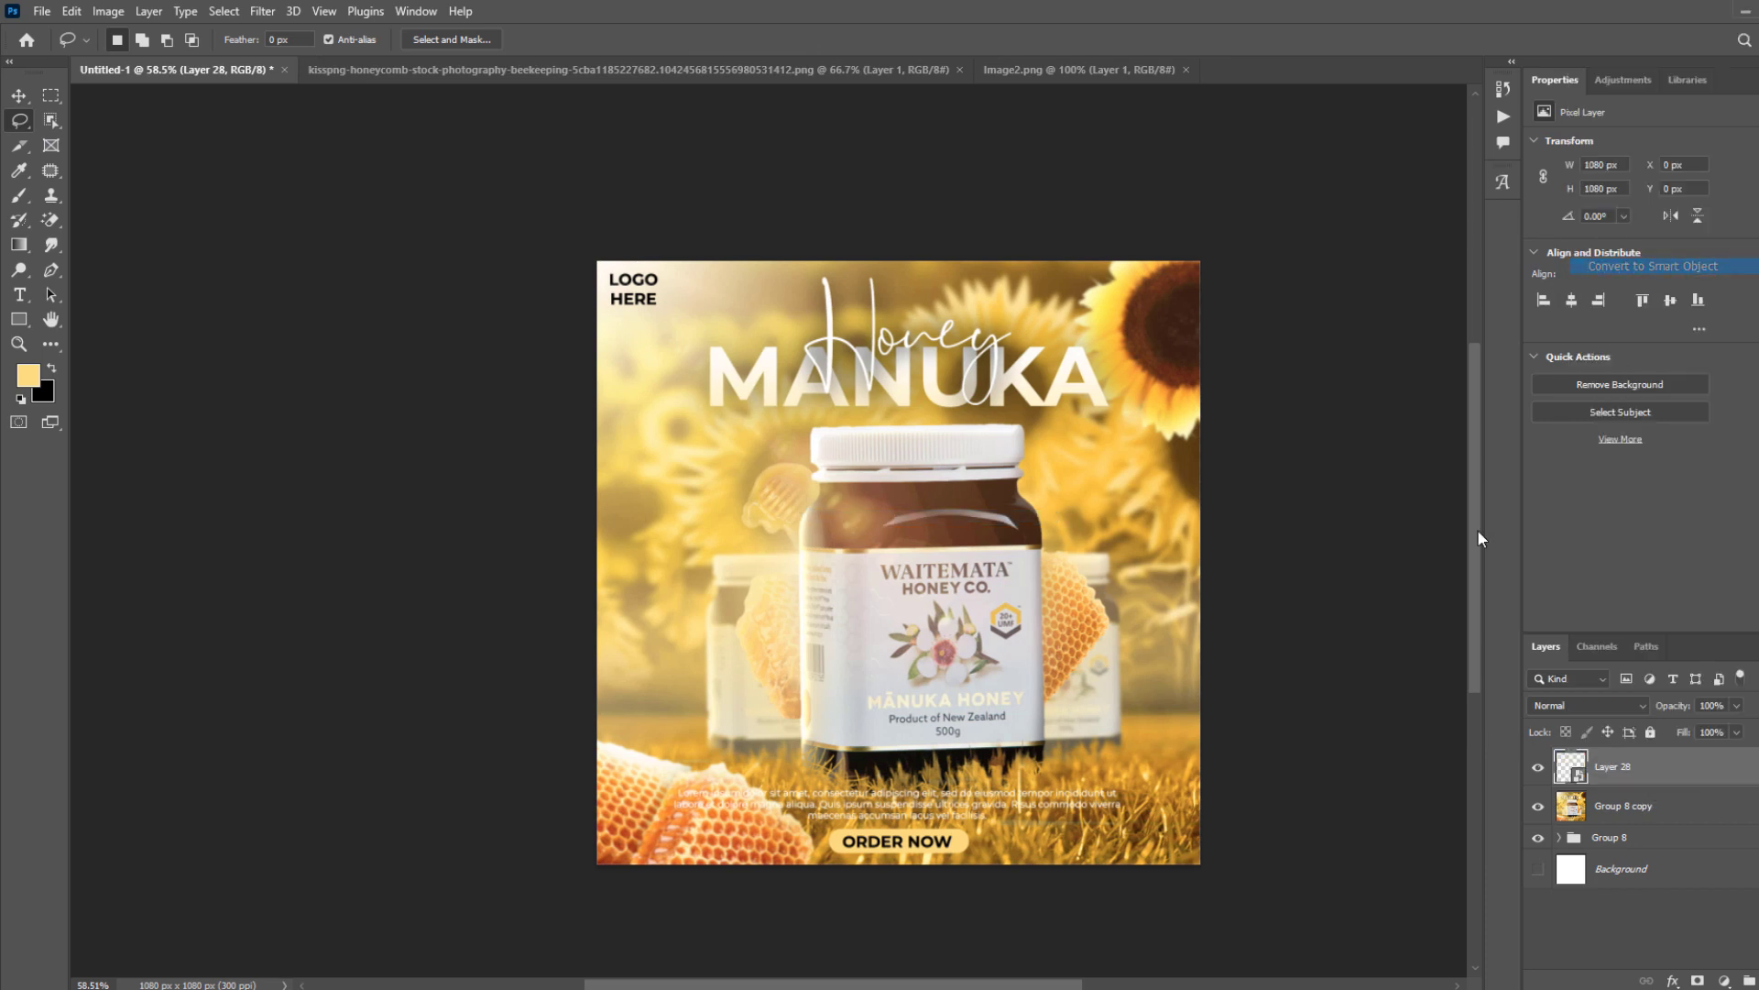
Open the Camera Raw filter and set Contrast +16, Highlights +2, Shadows +10, Whites +4 and Blacks -38.
{"action": "left_click", "coordinate": [263, 11]}
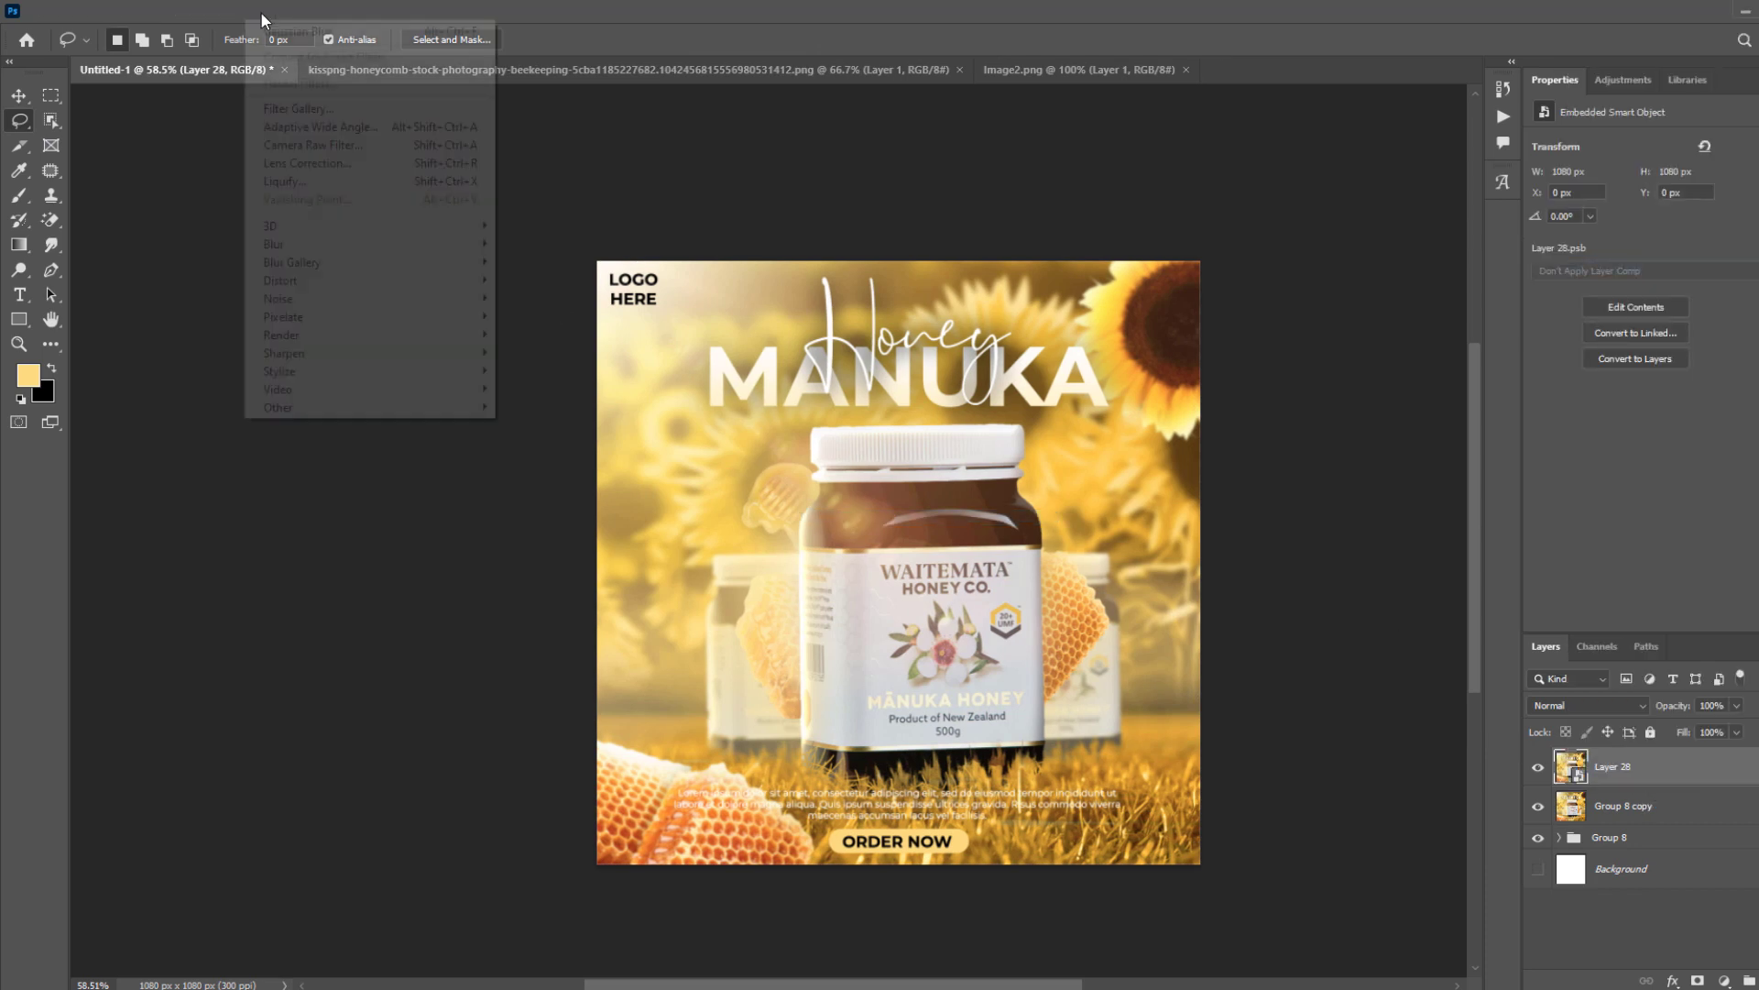
{"action": "left_click", "coordinate": [312, 142]}
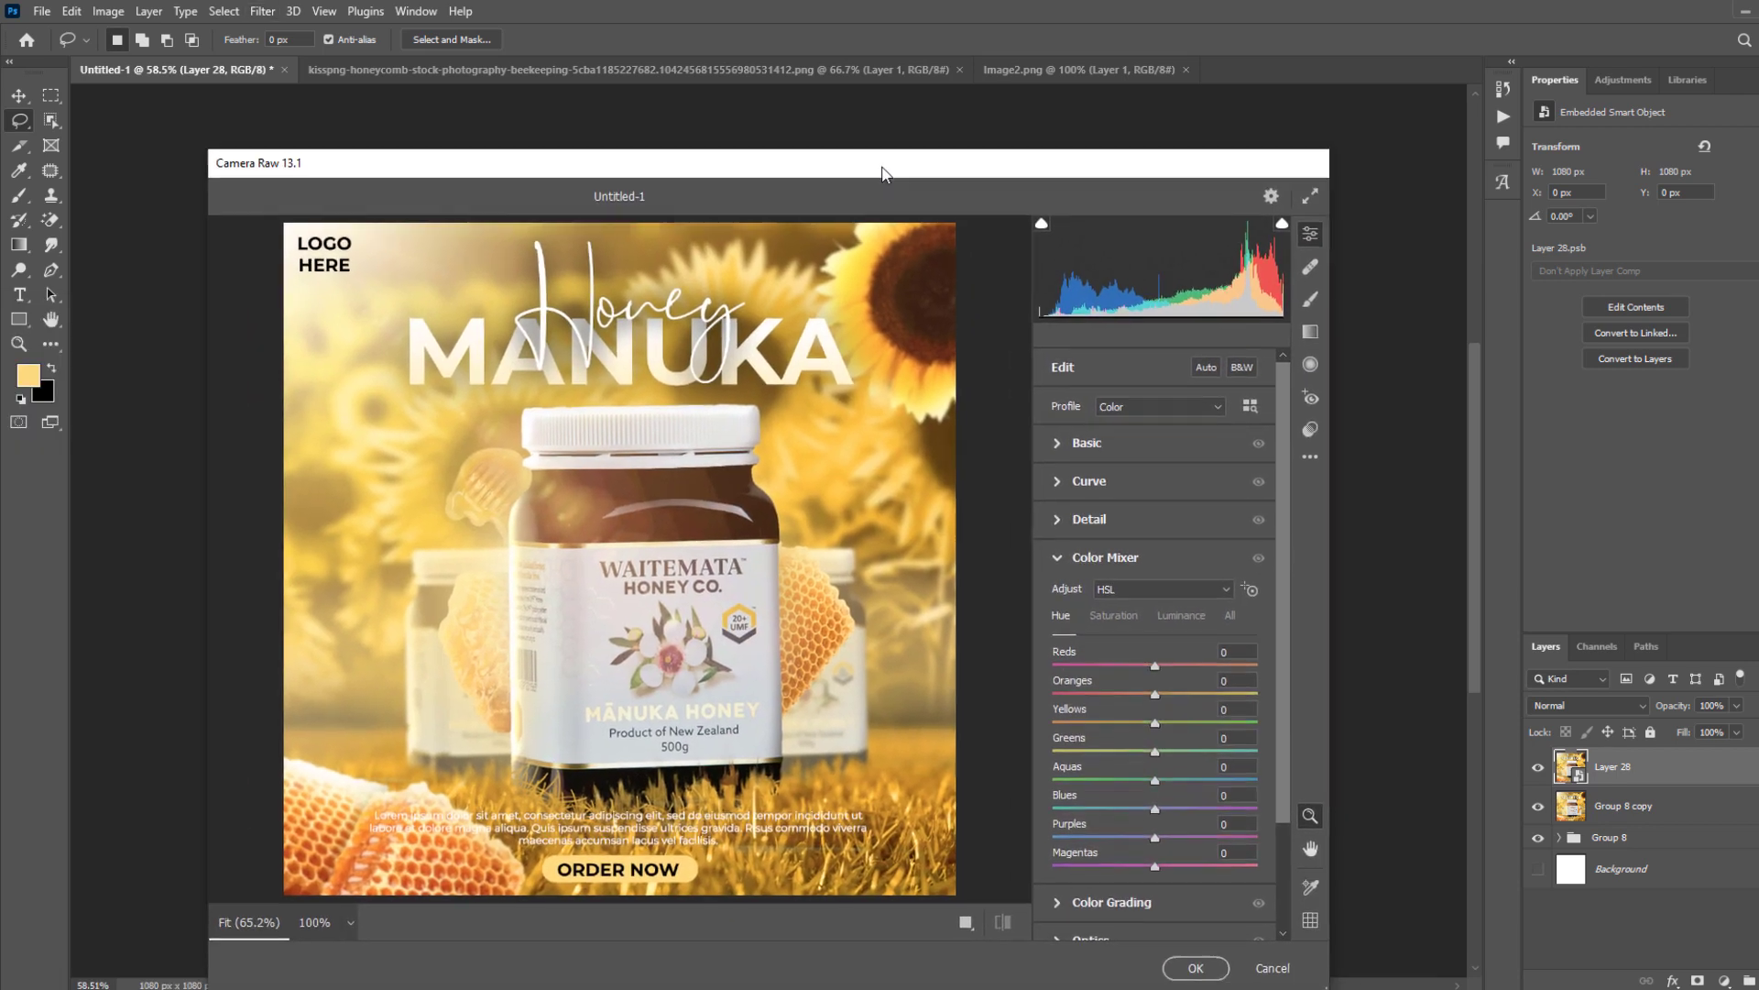
{"action": "left_click", "coordinate": [1068, 441]}
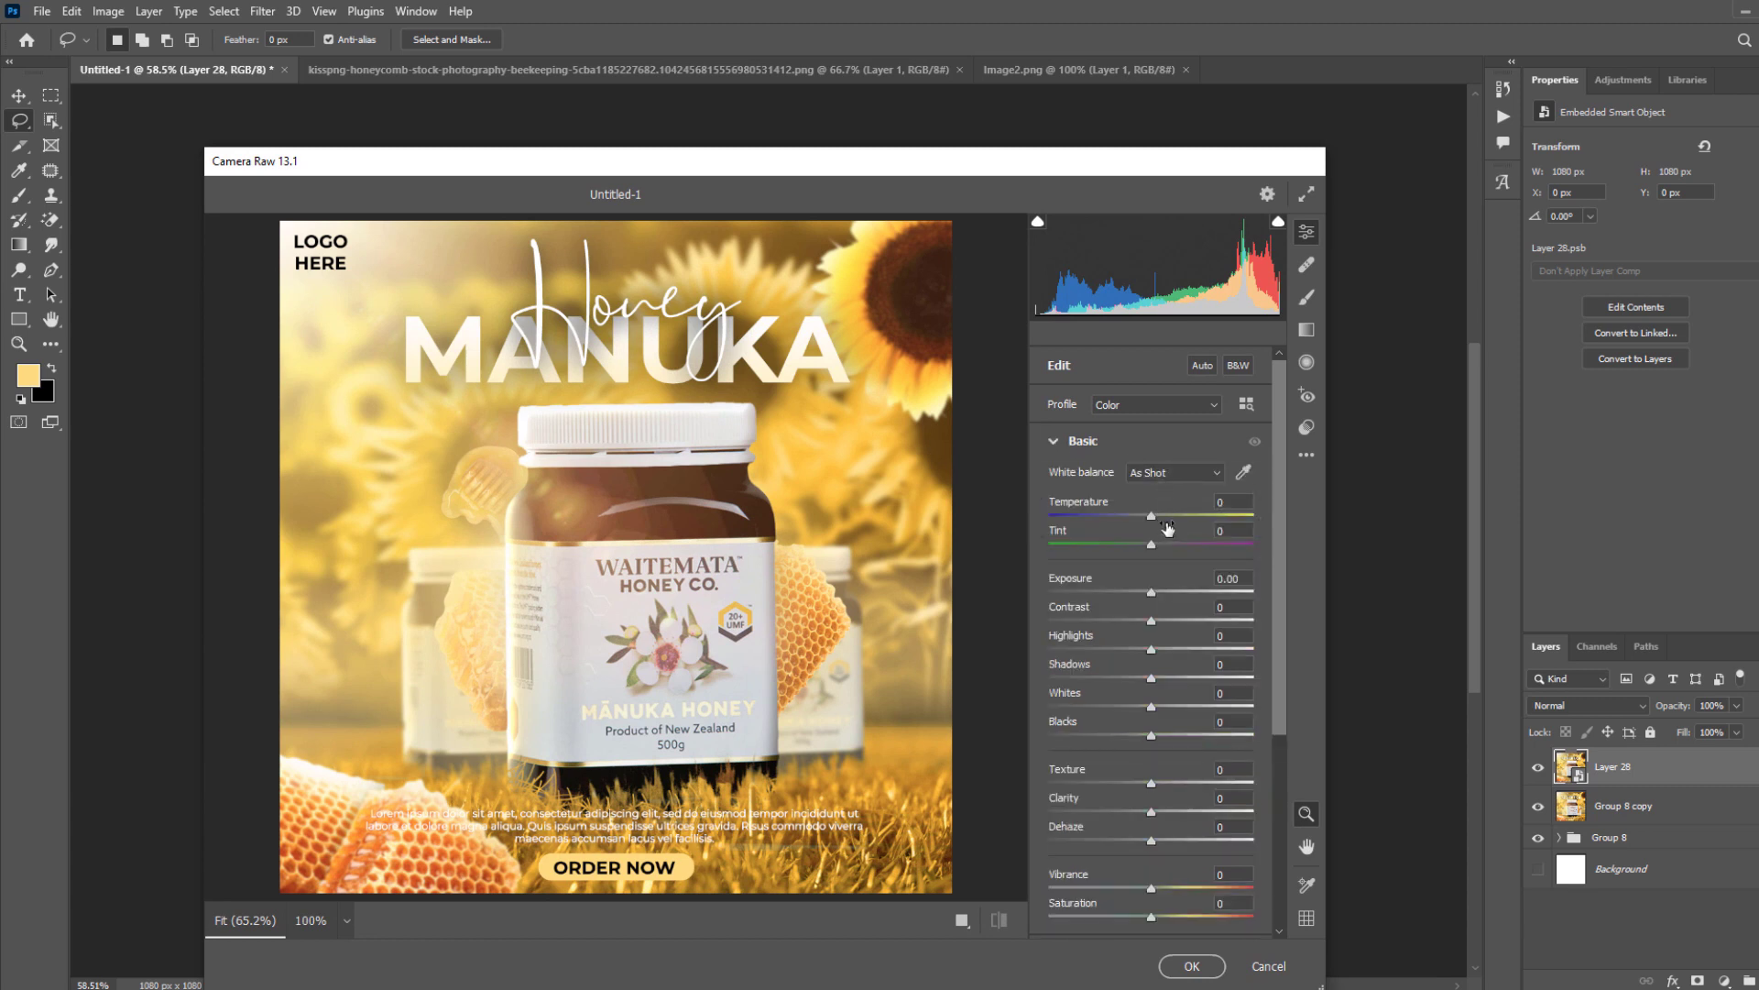
{"action": "mouse_move", "coordinate": [1153, 624]}
{"action": "left_mouse_down"}
{"action": "mouse_move", "coordinate": [1175, 623]}
{"action": "mouse_move", "coordinate": [1132, 657]}
{"action": "mouse_move", "coordinate": [1153, 656]}
{"action": "left_mouse_up"}
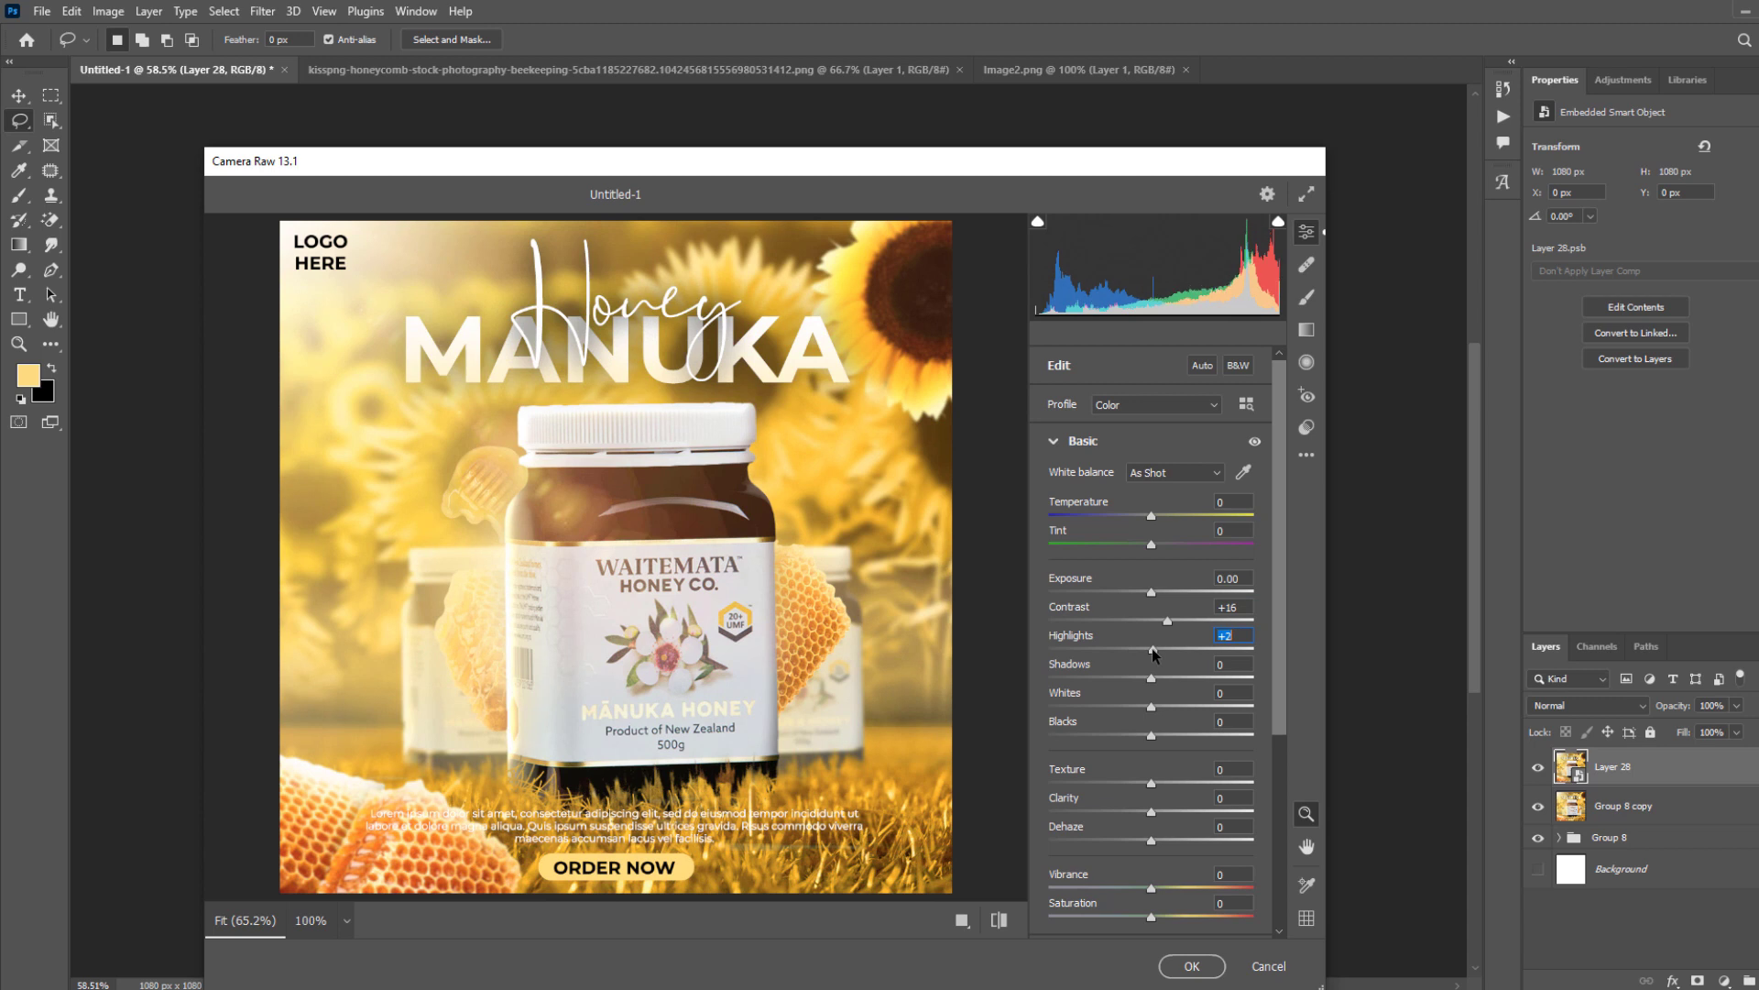
{"action": "mouse_move", "coordinate": [1152, 679]}
{"action": "left_mouse_down"}
{"action": "mouse_move", "coordinate": [1186, 679]}
{"action": "mouse_move", "coordinate": [1134, 709]}
{"action": "mouse_move", "coordinate": [1173, 695]}
{"action": "mouse_move", "coordinate": [1152, 696]}
{"action": "left_mouse_up"}
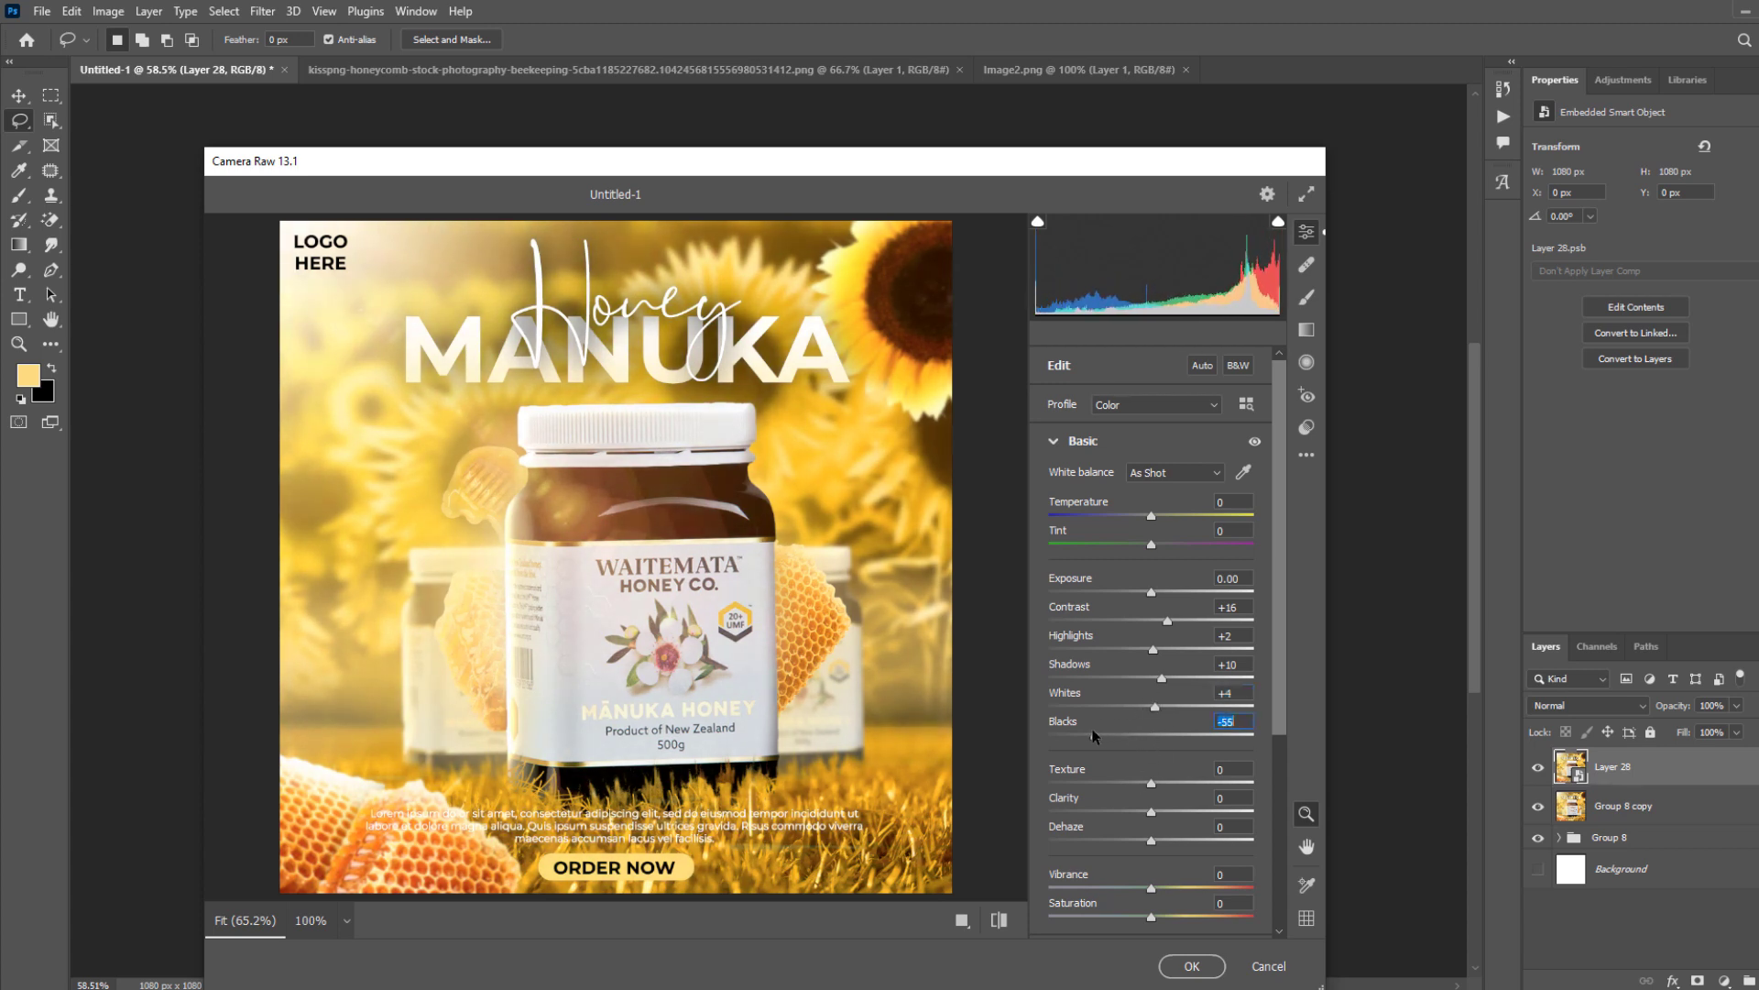
{"action": "left_click_drag", "start_coordinate": [1152, 722], "coordinate": [1088, 729]}
Set the Camera Raw Temperature to +2, Tint to -5, Texture to +41, Clarity to +13 and Vibrance to +6.
{"action": "left_click", "coordinate": [1153, 520]}
{"action": "left_click_drag", "start_coordinate": [1142, 518], "coordinate": [1156, 519]}
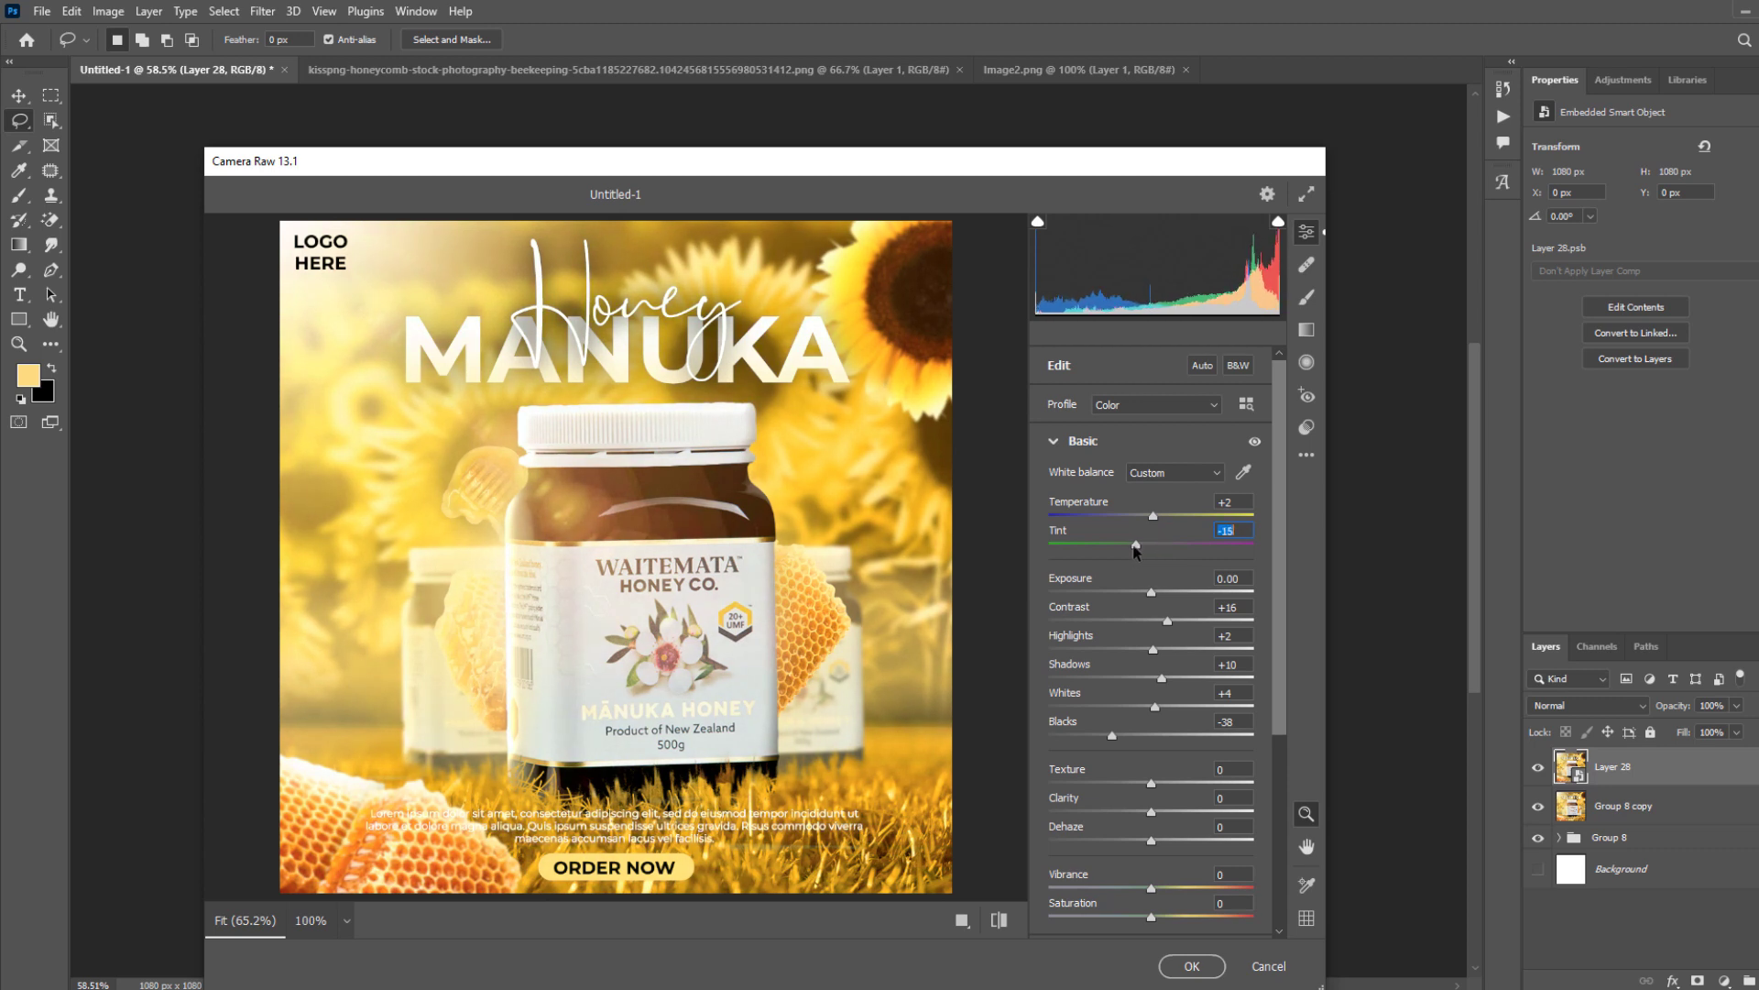
{"action": "mouse_move", "coordinate": [1128, 546]}
{"action": "left_mouse_down"}
{"action": "mouse_move", "coordinate": [1158, 546]}
{"action": "mouse_move", "coordinate": [1144, 550]}
{"action": "left_mouse_up"}
{"action": "scroll", "coordinate": [1154, 707], "scroll_direction": "down", "scroll_amount": 2}
{"action": "left_click_drag", "start_coordinate": [1152, 695], "coordinate": [1157, 753]}
{"action": "scroll", "coordinate": [1166, 726], "scroll_direction": "down", "scroll_amount": 1}
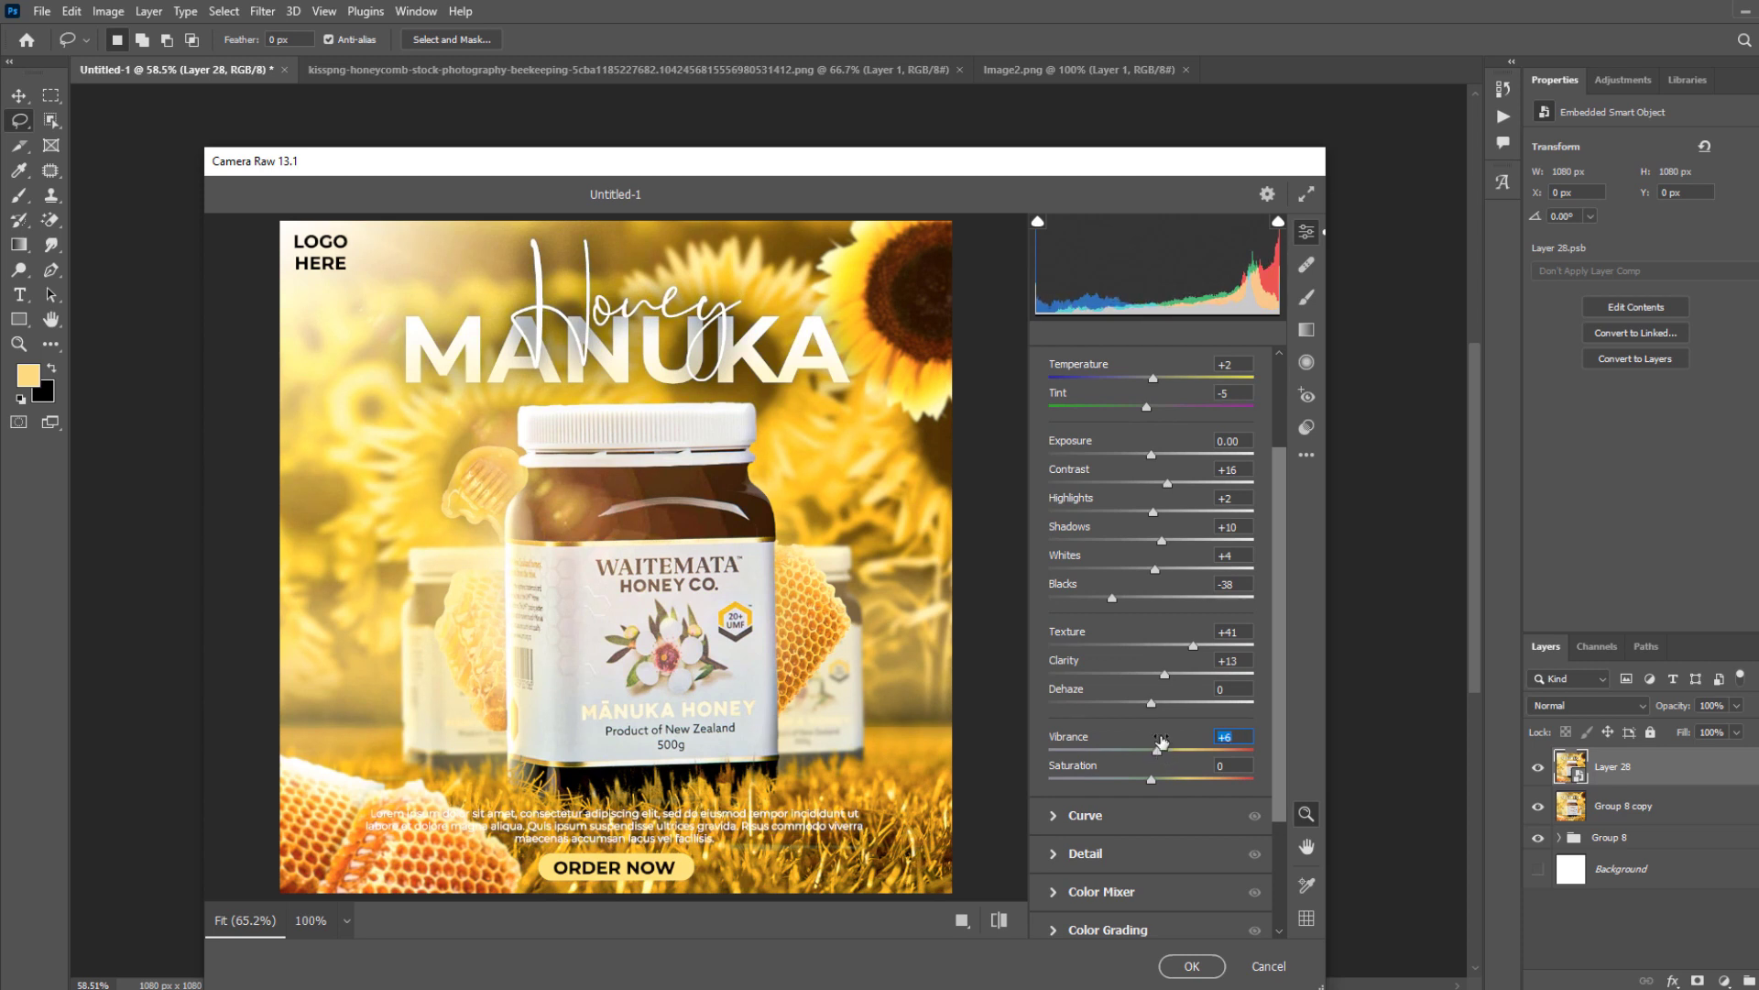
Lift the black point of the Camera Raw point curve to output 8, keeping the white point at its corner.
{"action": "scroll", "coordinate": [1096, 733], "scroll_direction": "down", "scroll_amount": 3}
{"action": "left_click", "coordinate": [1066, 677]}
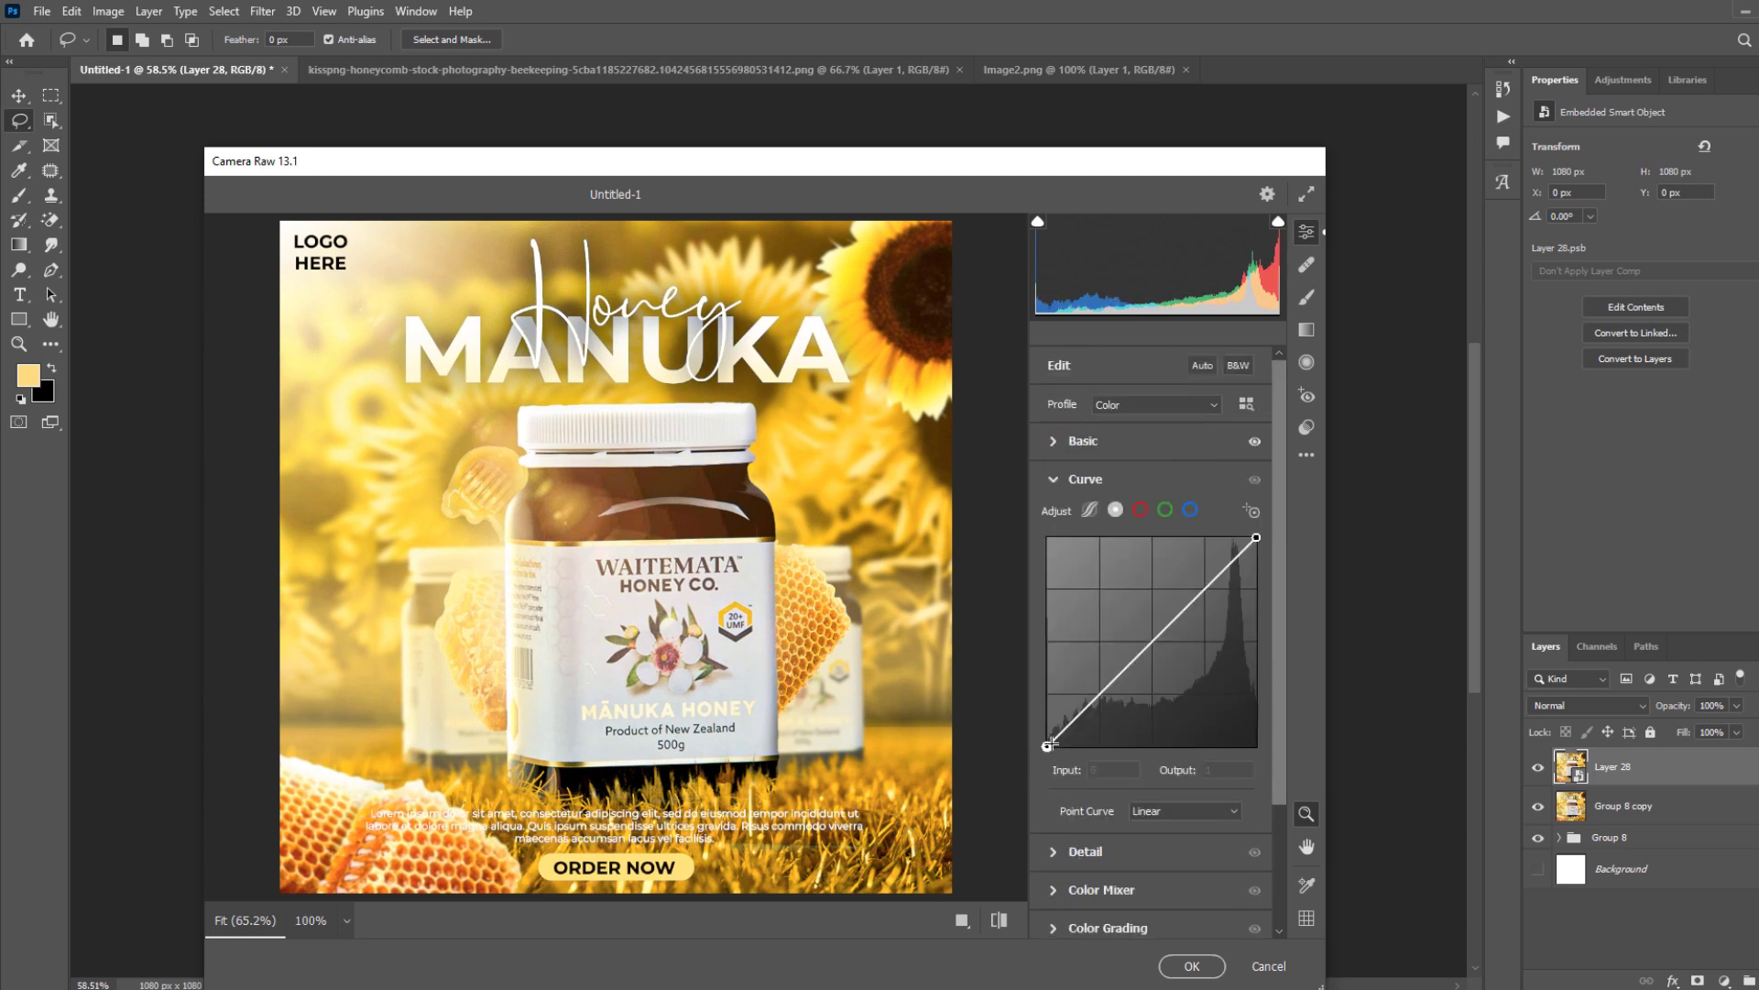
{"action": "left_click_drag", "start_coordinate": [1047, 744], "coordinate": [1046, 740]}
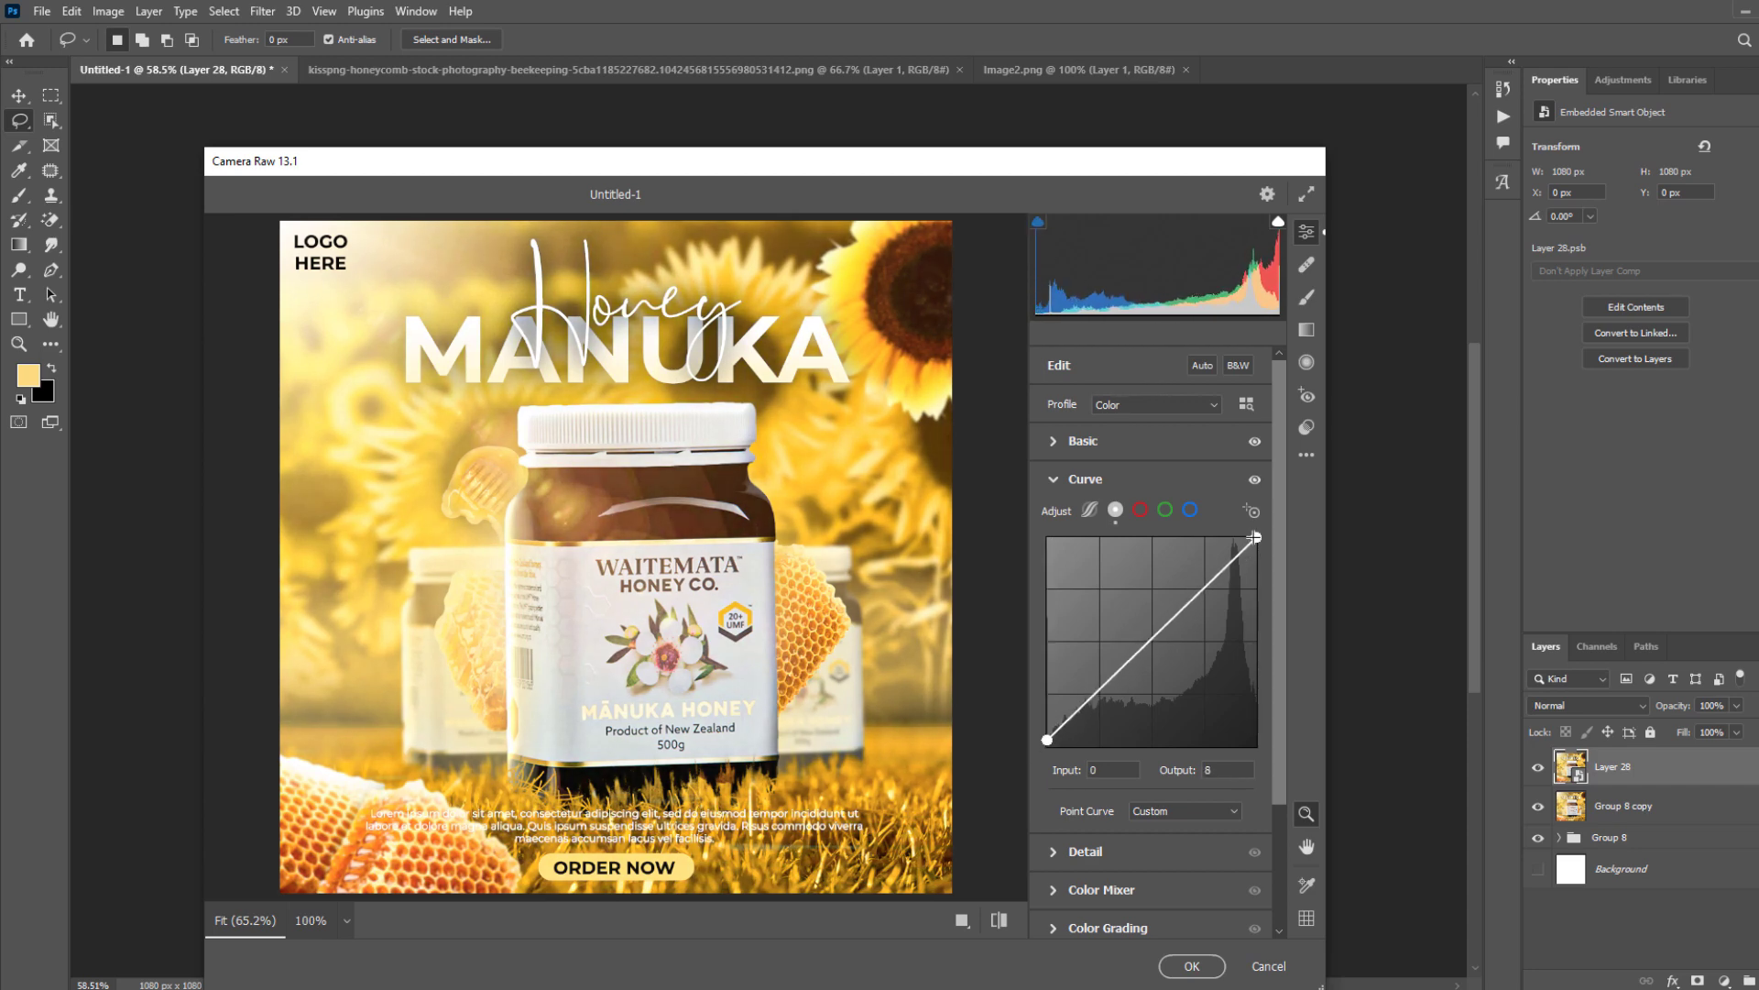
{"action": "left_click_drag", "start_coordinate": [1255, 537], "coordinate": [1256, 537]}
Set the Color Mixer hues to -21 for Reds and -14 for Oranges, and adjust the Greens.
{"action": "scroll", "coordinate": [1052, 675], "scroll_direction": "down", "scroll_amount": 3}
{"action": "left_click", "coordinate": [1047, 735]}
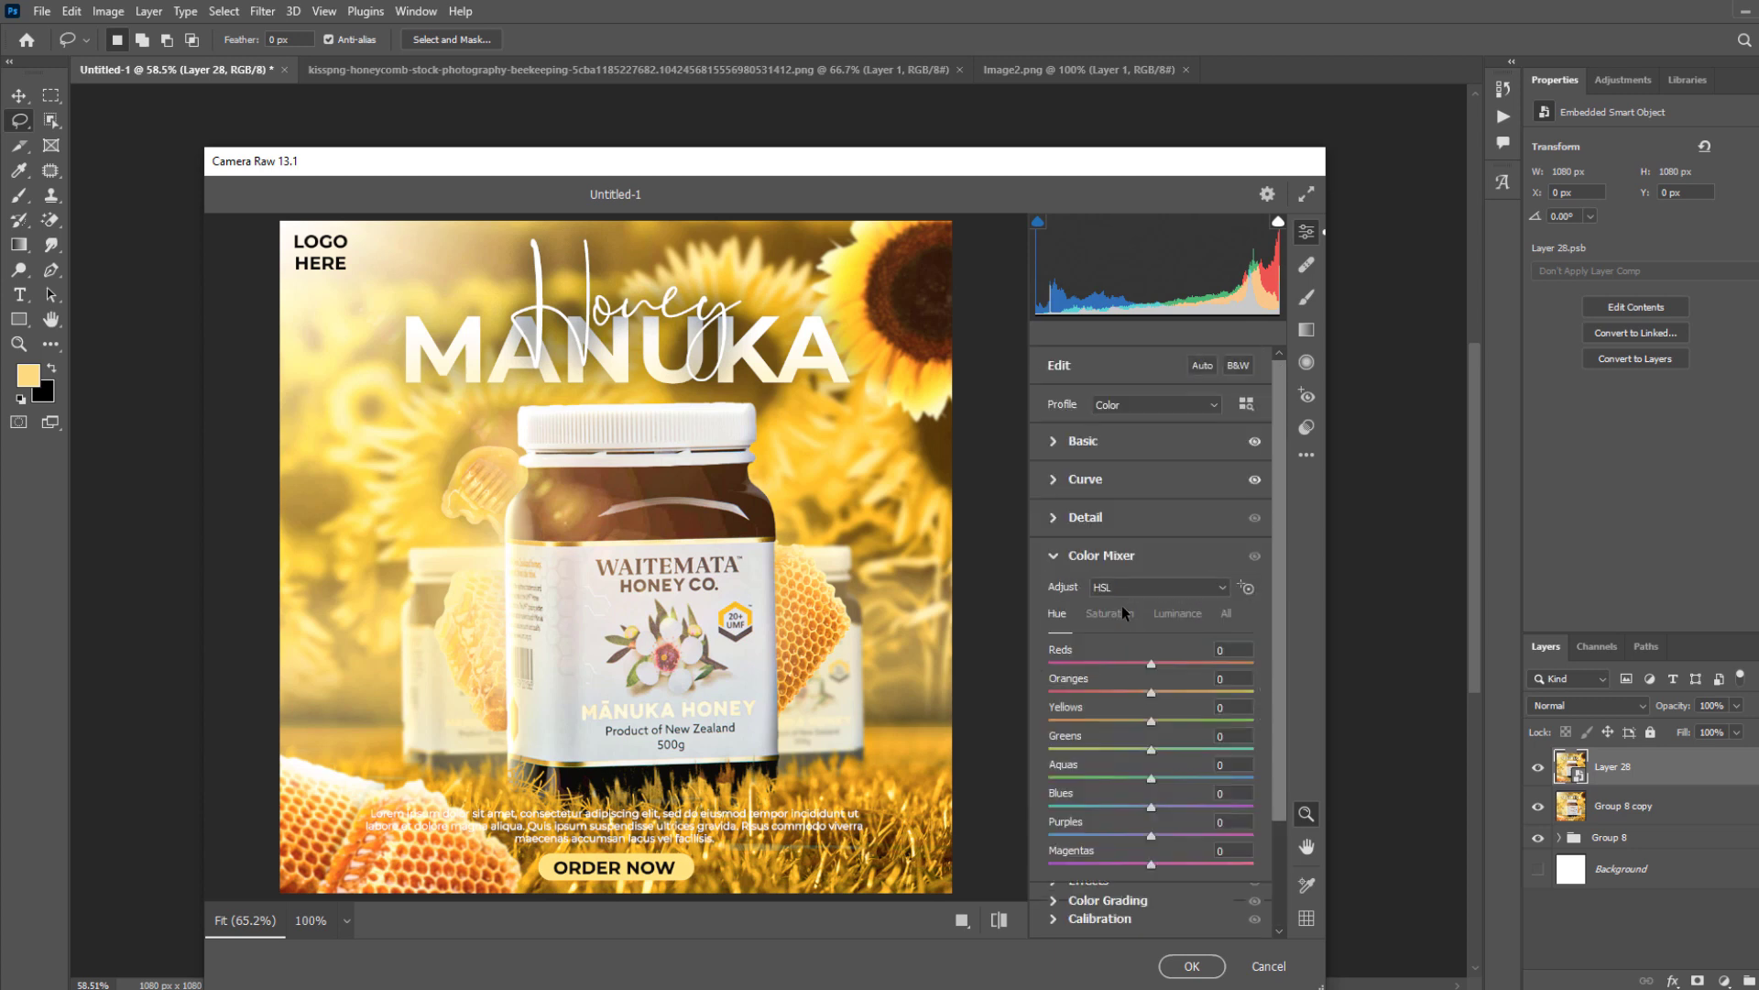
{"action": "scroll", "coordinate": [1146, 682], "scroll_direction": "down", "scroll_amount": 1}
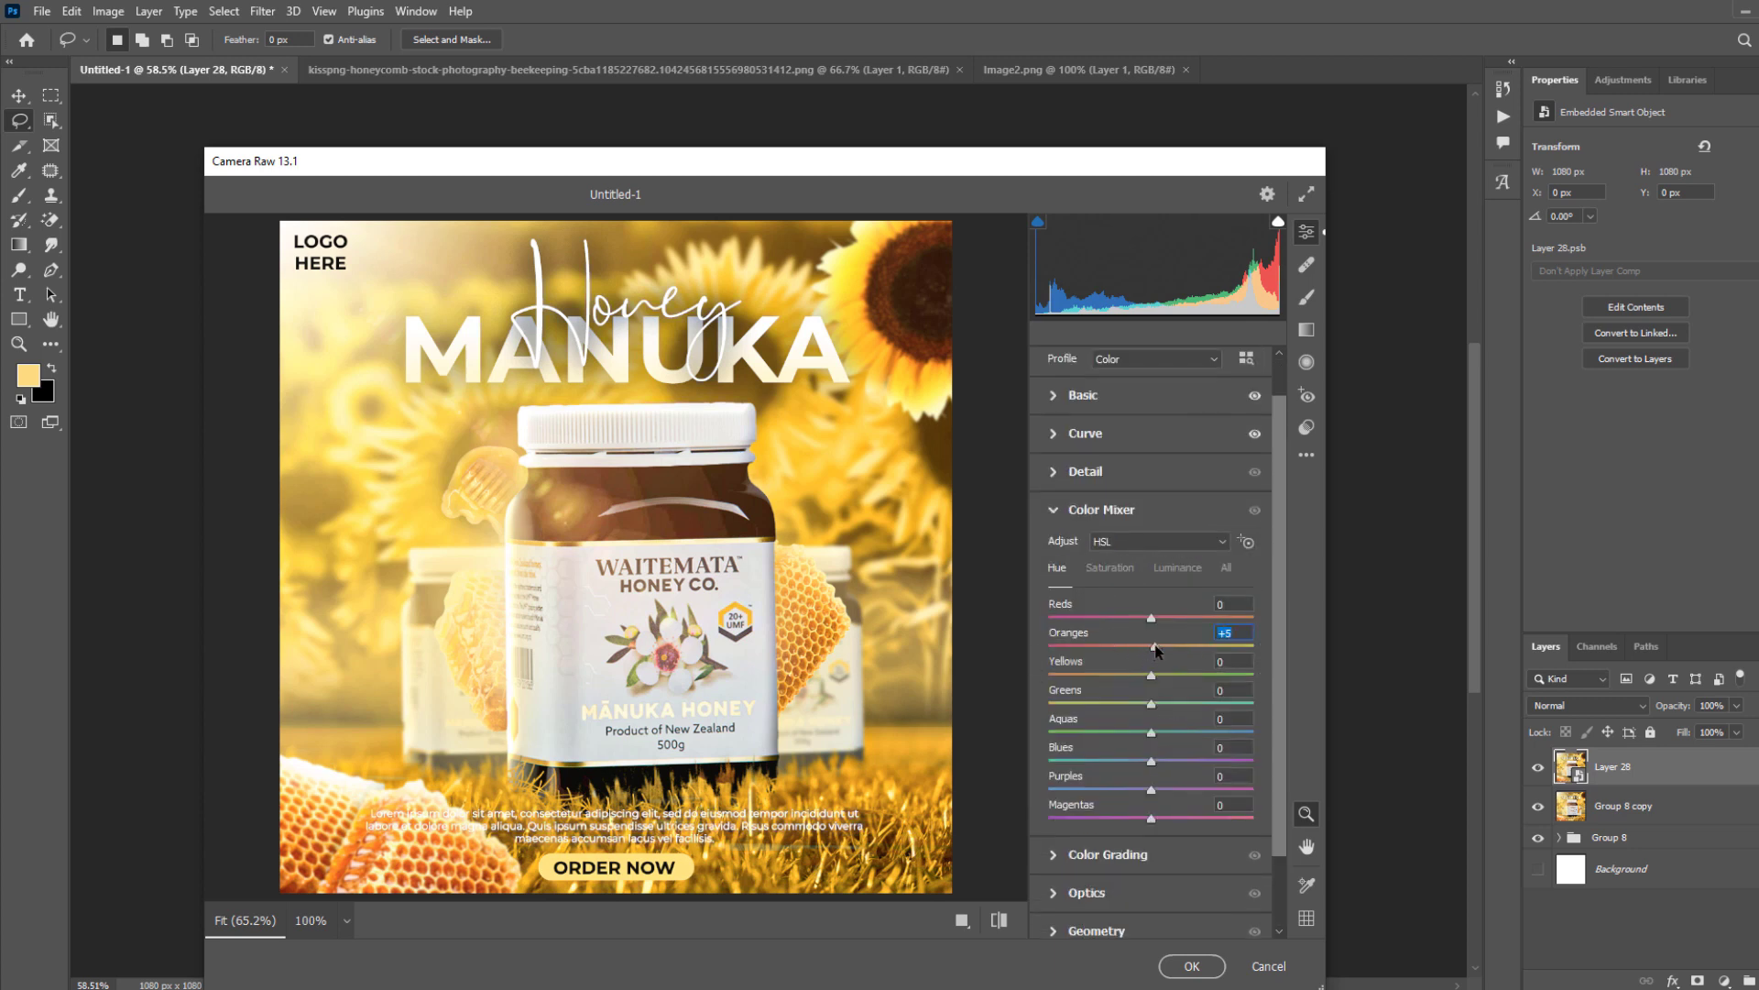
{"action": "left_click_drag", "start_coordinate": [1193, 642], "coordinate": [1124, 647]}
{"action": "scroll", "coordinate": [1186, 666], "scroll_direction": "down", "scroll_amount": 2}
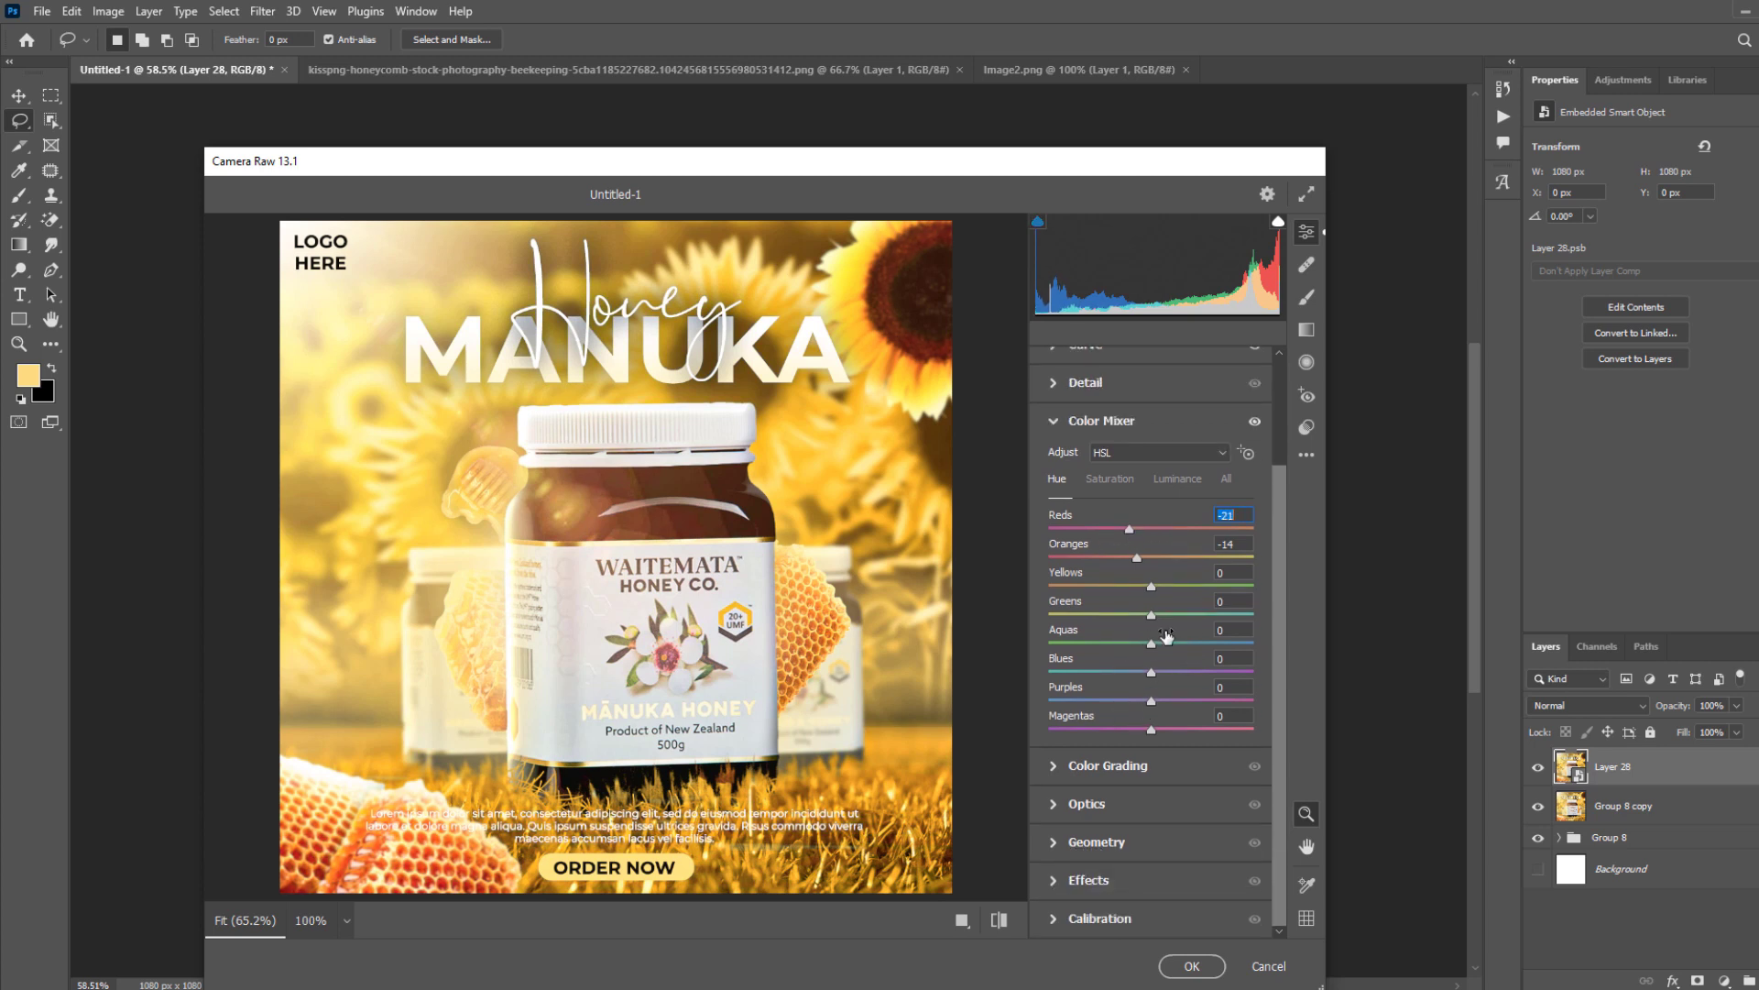
{"action": "mouse_move", "coordinate": [1152, 614]}
{"action": "left_mouse_down"}
{"action": "mouse_move", "coordinate": [1068, 615]}
{"action": "mouse_move", "coordinate": [1190, 612]}
{"action": "mouse_move", "coordinate": [1124, 614]}
{"action": "left_mouse_up"}
Grade the midtones to hue 27, saturation 20 and the shadows to hue 0, saturation 7, and apply the Camera Raw filter.
{"action": "left_click", "coordinate": [1066, 768]}
{"action": "left_click_drag", "start_coordinate": [1153, 563], "coordinate": [1158, 554]}
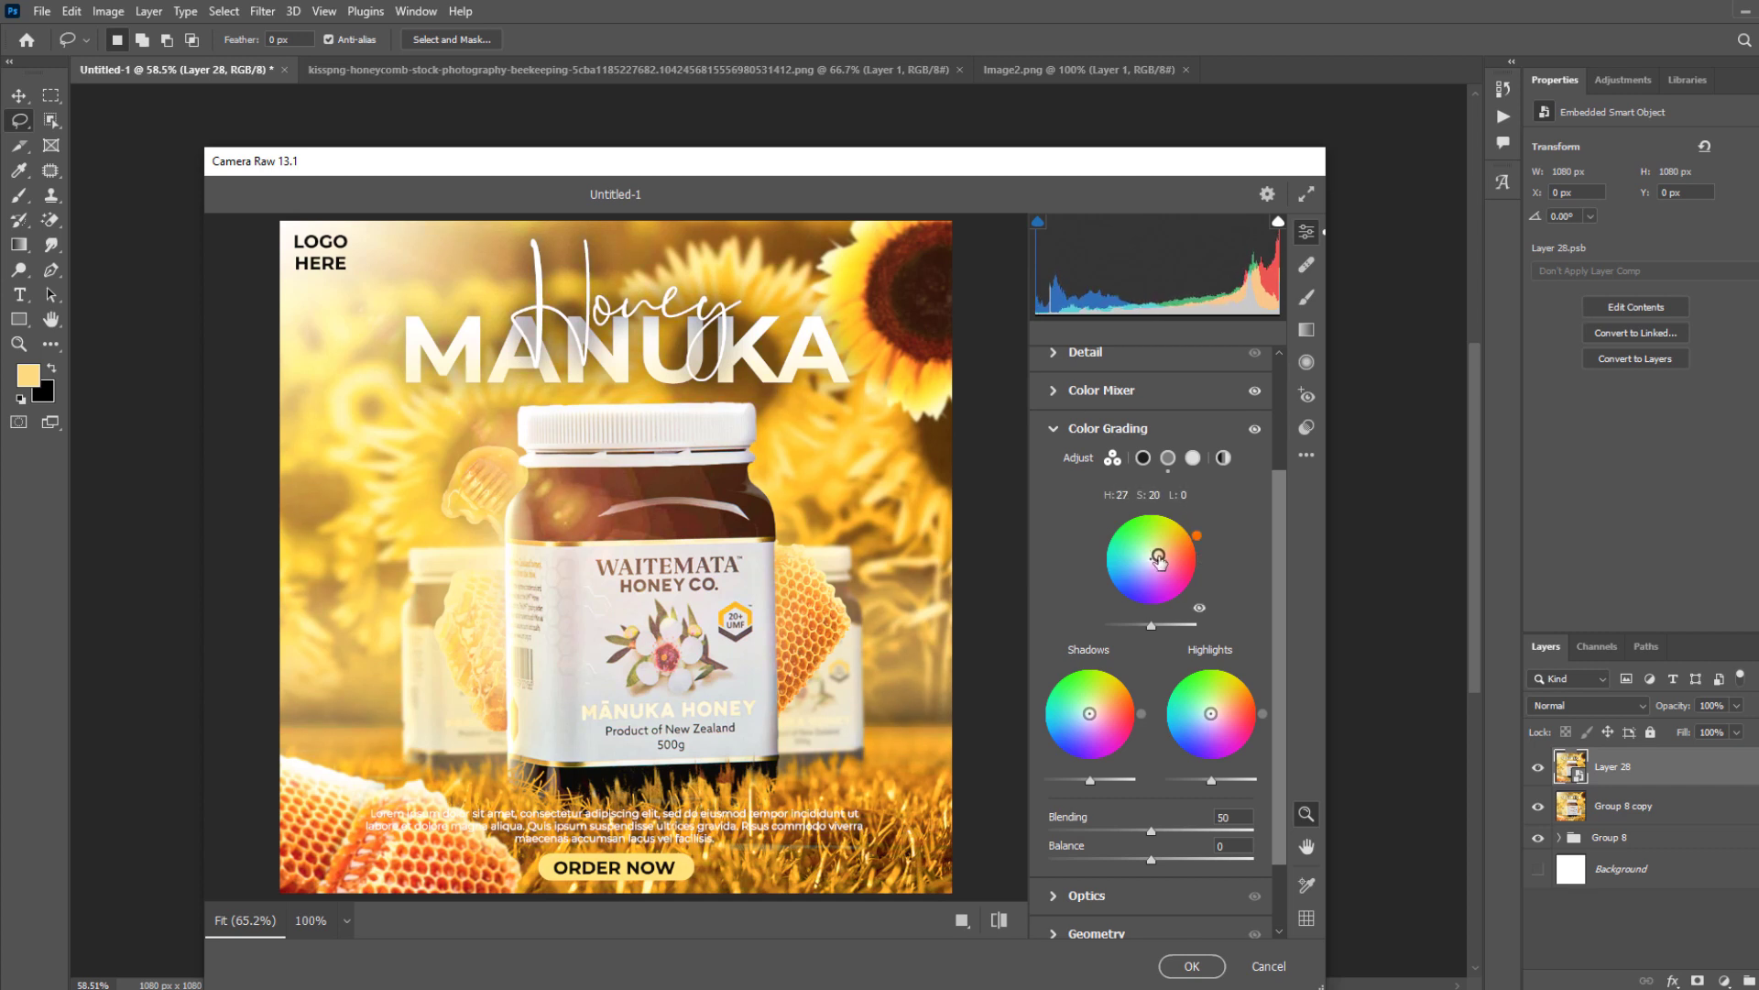
{"action": "left_click_drag", "start_coordinate": [1090, 713], "coordinate": [1093, 713]}
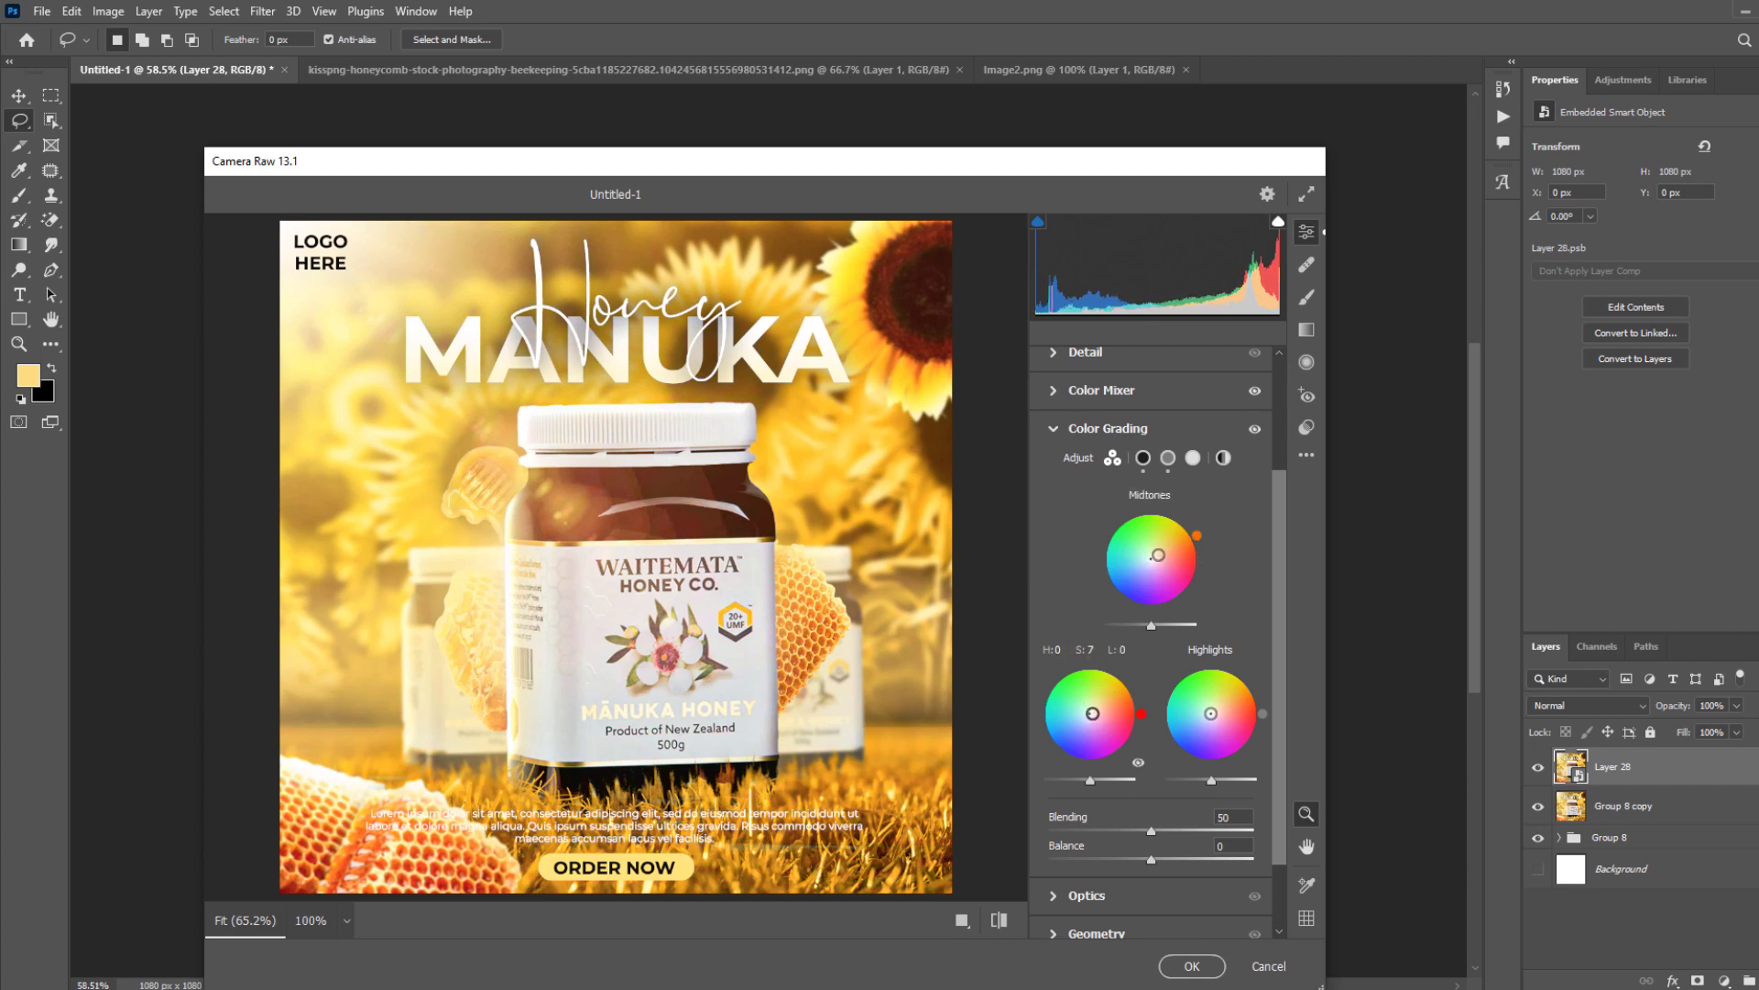
{"action": "left_click_drag", "start_coordinate": [1210, 713], "coordinate": [1211, 714]}
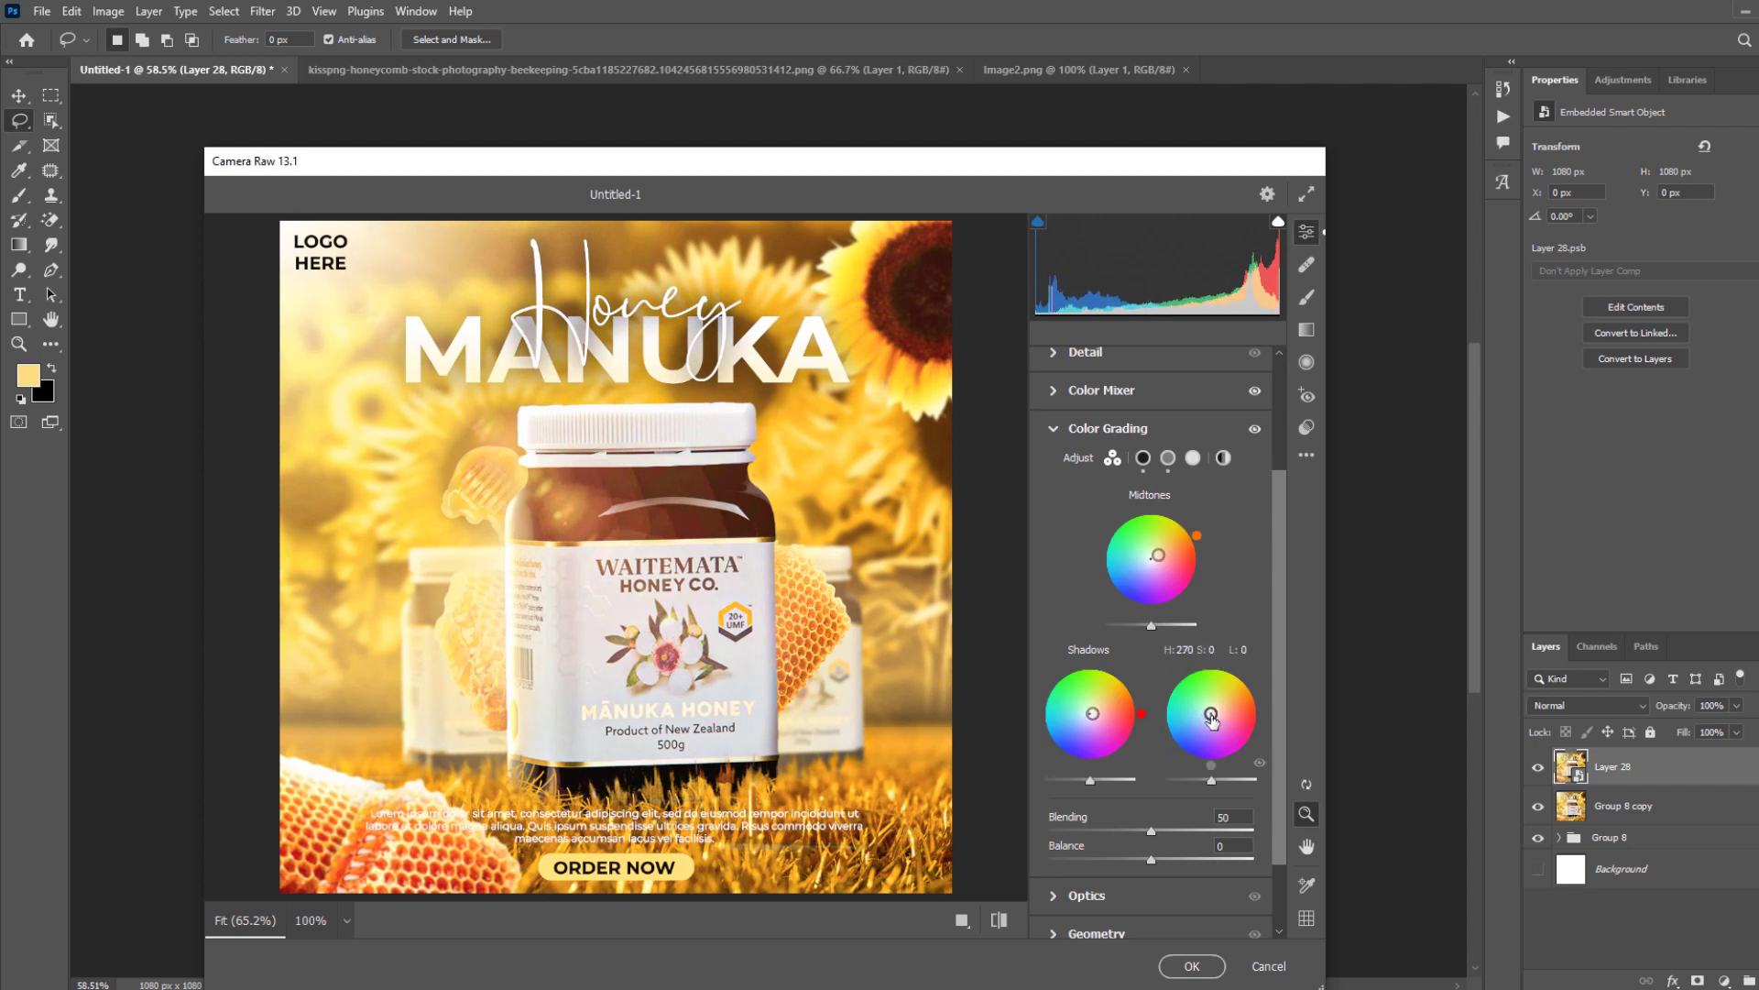
{"action": "scroll", "coordinate": [1153, 860], "scroll_direction": "down", "scroll_amount": 2}
{"action": "left_click", "coordinate": [1190, 966]}
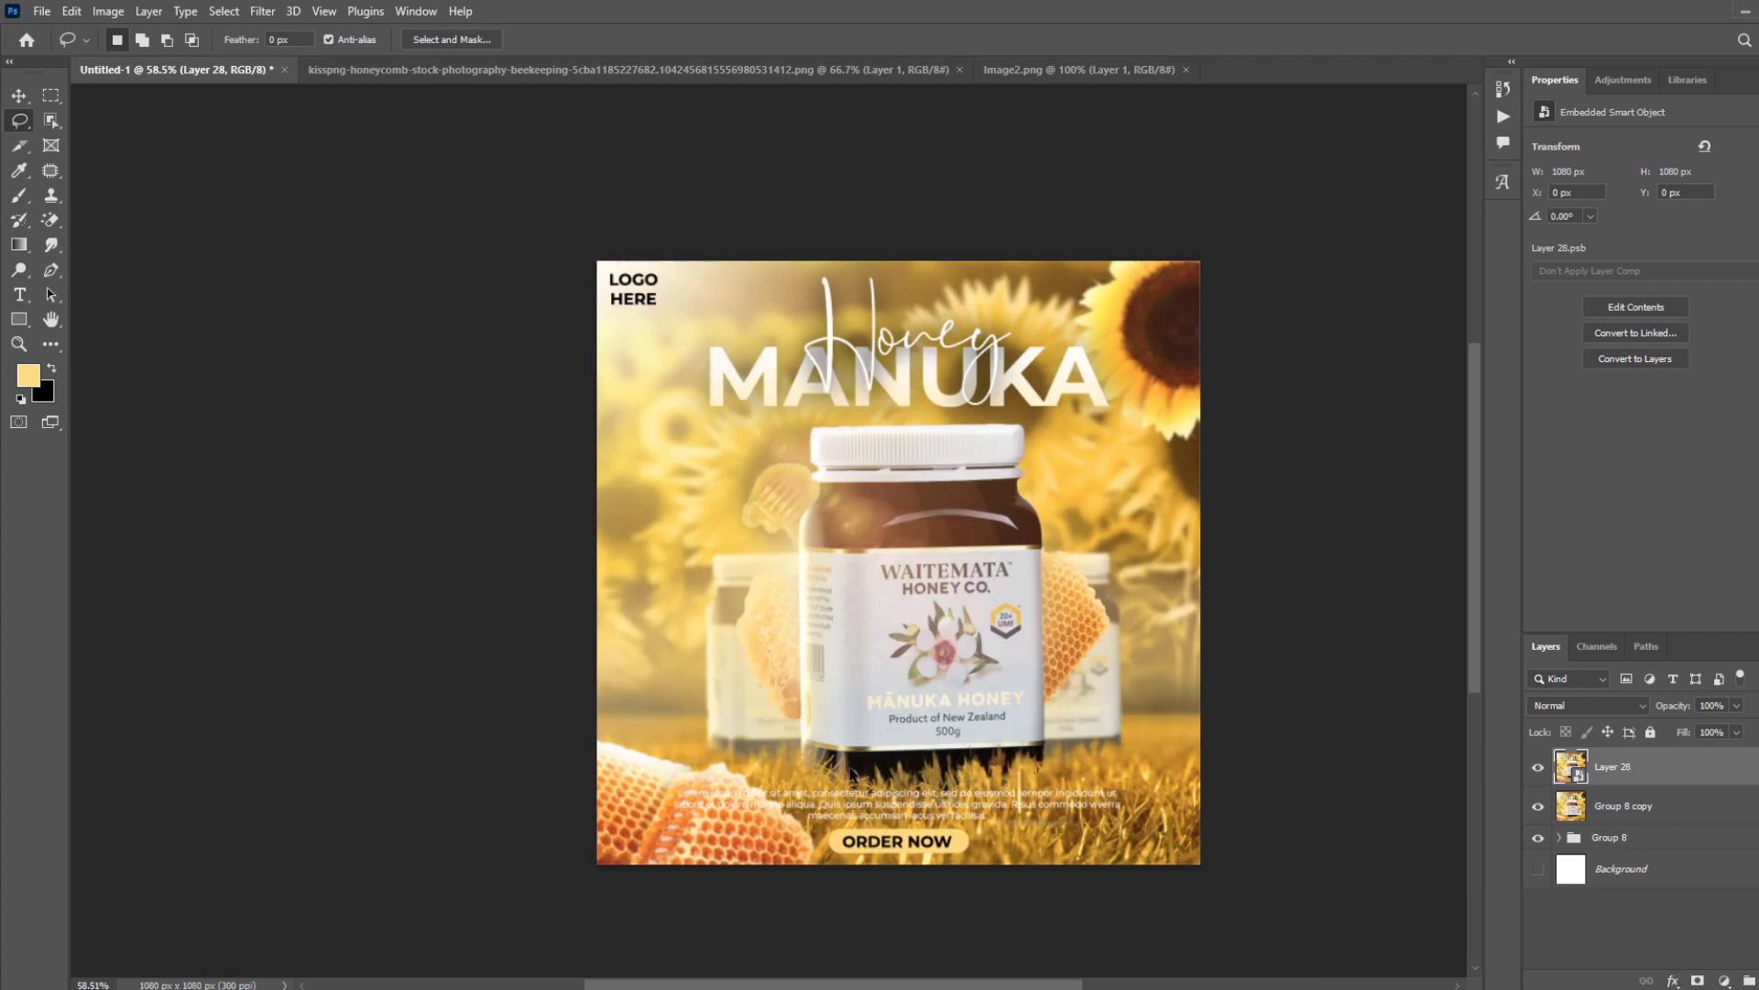
Toggle the visibility of the filtered smart object layer to compare the poster with and without the colour grading.
{"action": "scroll", "coordinate": [1466, 770], "scroll_direction": "up", "scroll_amount": 1}
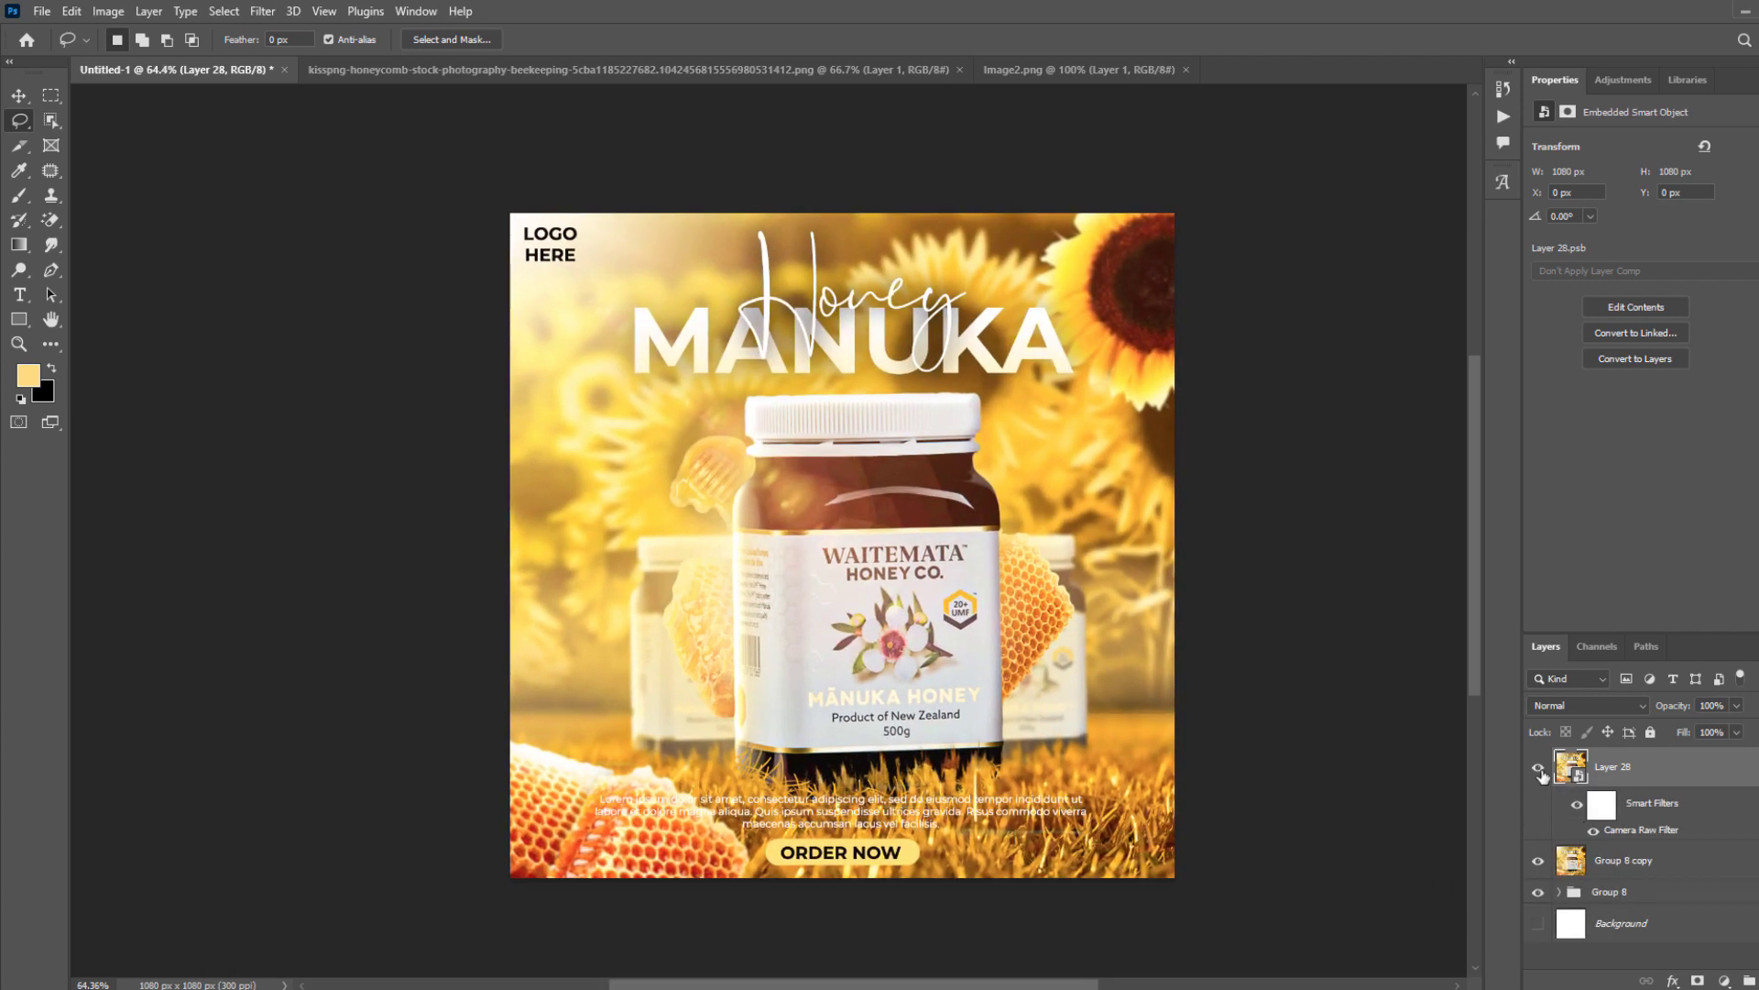
{"action": "left_click", "coordinate": [1538, 768]}
{"action": "left_click", "coordinate": [1539, 768]}
{"action": "left_click", "coordinate": [1538, 768]}
{"action": "left_click", "coordinate": [1539, 768]}
{"action": "scroll", "coordinate": [1054, 701], "scroll_direction": "up", "scroll_amount": 1}
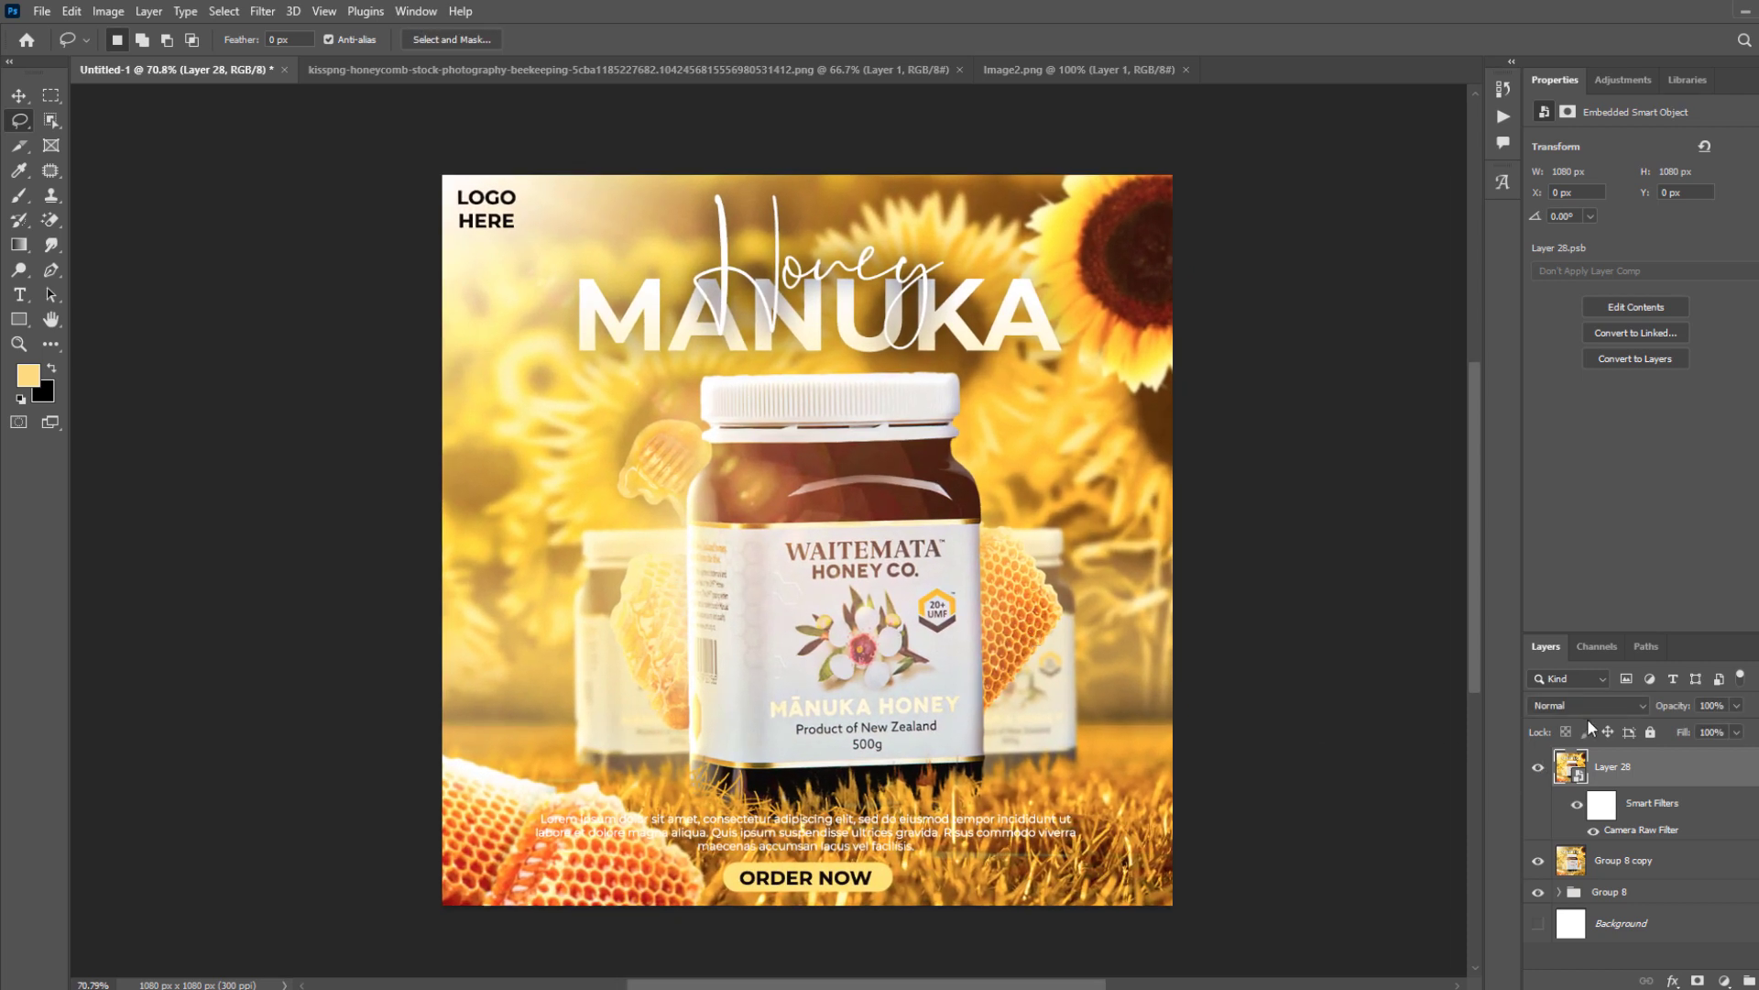
Lower the opacity of the Camera Raw-filtered smart object layer to 58%.
{"action": "left_click", "coordinate": [1737, 706]}
{"action": "scroll", "coordinate": [1017, 669], "scroll_direction": "down", "scroll_amount": 2}
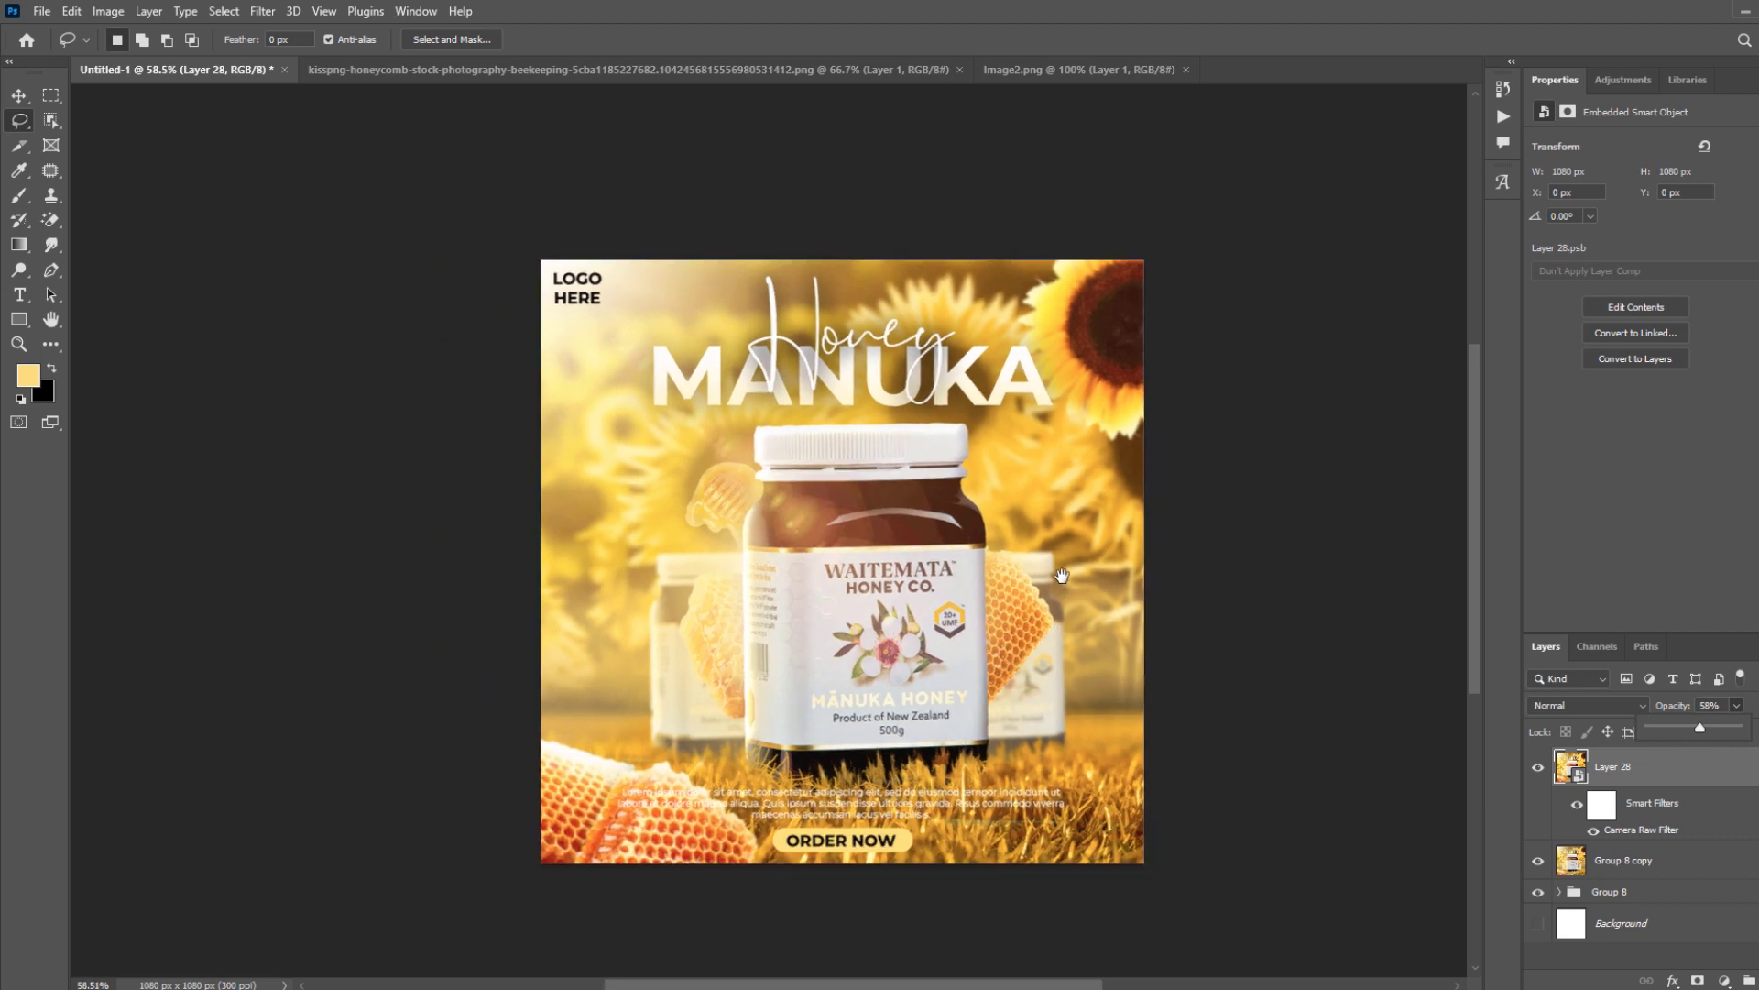
{"action": "left_click_drag", "start_coordinate": [1064, 580], "coordinate": [1034, 569]}
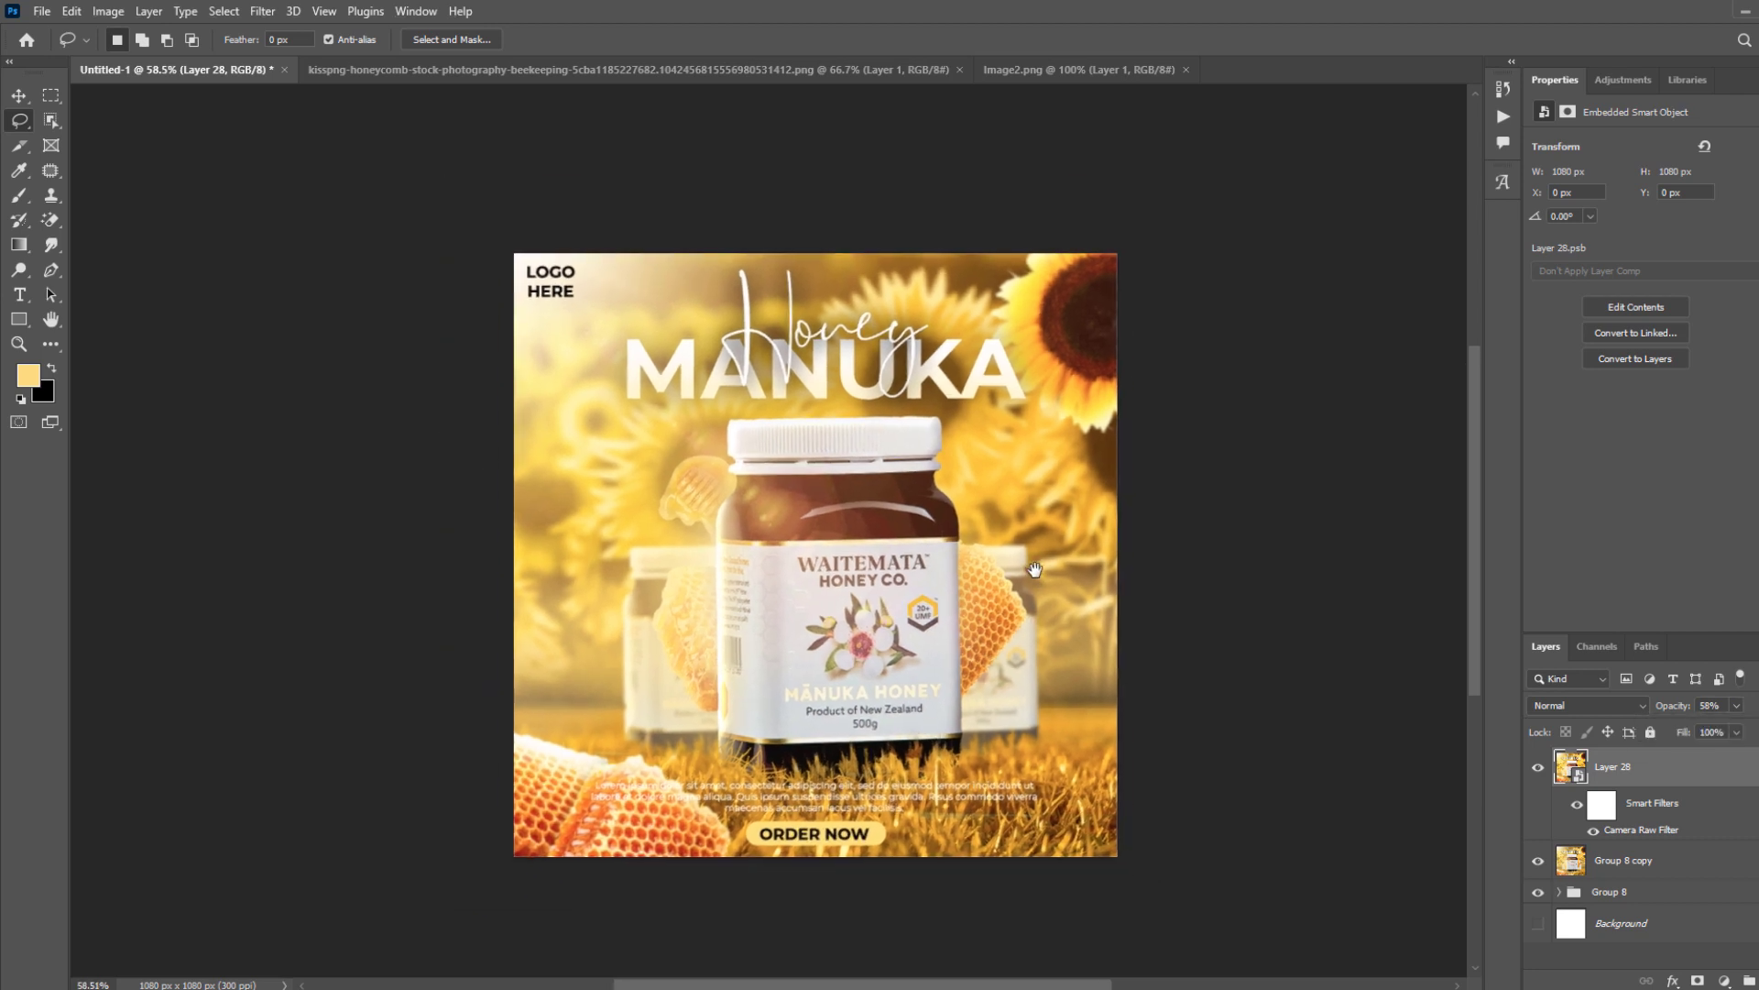